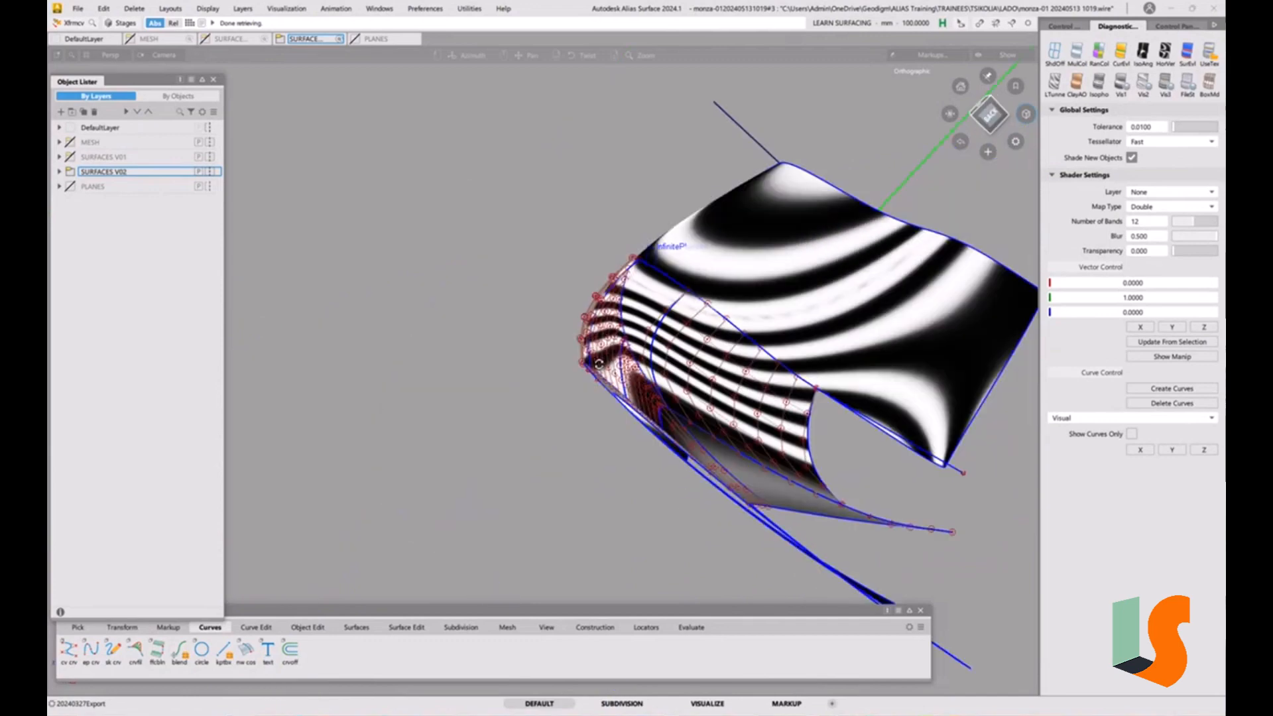
Examine how the zebra stripes flow across the wheel-arch blend surfaces and the adjoining side panel from several angles.
{"action": "right_click_drag", "start_coordinate": [530, 219], "coordinate": [634, 170], "text": "alt+shift"}
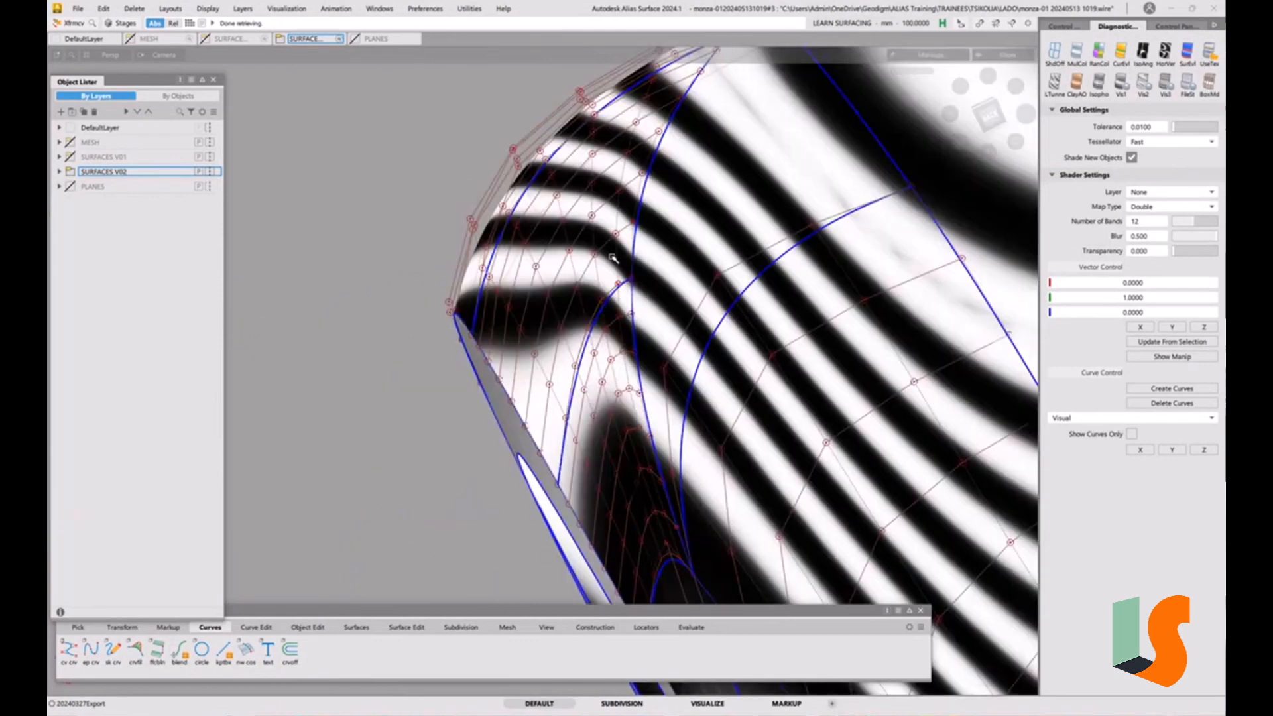
{"action": "right_click_drag", "start_coordinate": [626, 305], "coordinate": [555, 309], "text": "alt+shift"}
{"action": "left_click_drag", "start_coordinate": [556, 308], "coordinate": [494, 282], "text": "alt+shift"}
{"action": "right_click_drag", "start_coordinate": [493, 282], "coordinate": [566, 269], "text": "alt+shift"}
{"action": "left_click_drag", "start_coordinate": [565, 269], "coordinate": [663, 273], "text": "alt+shift"}
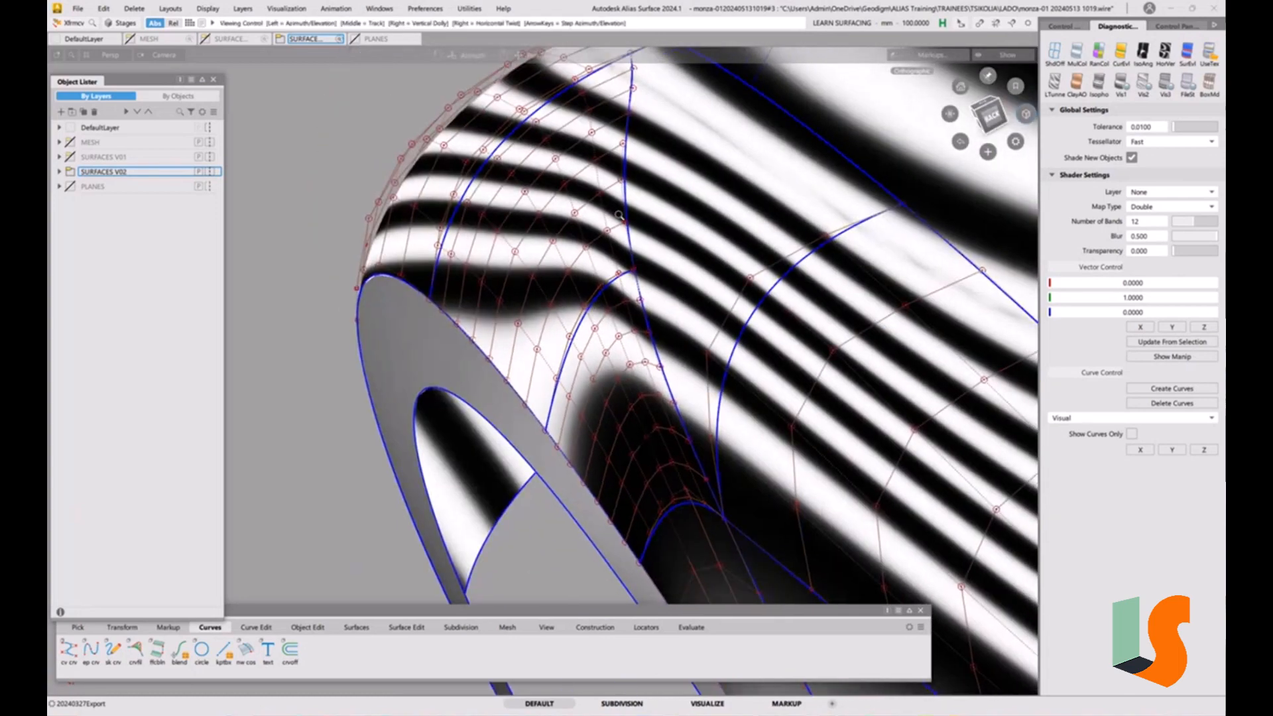
{"action": "right_click_drag", "start_coordinate": [663, 273], "coordinate": [524, 279], "text": "alt+shift"}
{"action": "mouse_move", "coordinate": [524, 278]}
{"action": "left_mouse_down", "text": "alt+shift"}
{"action": "mouse_move", "coordinate": [559, 287]}
{"action": "mouse_move", "coordinate": [690, 258]}
{"action": "left_mouse_up", "text": "alt+shift"}
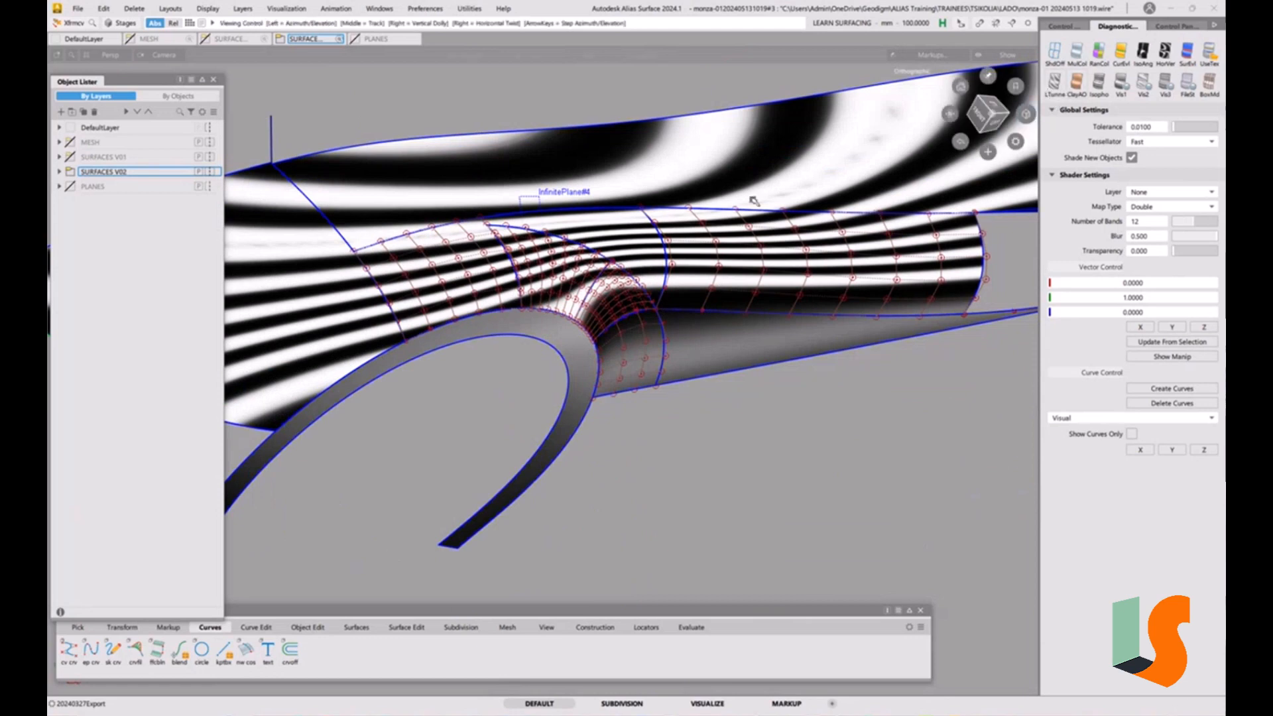
{"action": "right_click_drag", "start_coordinate": [753, 199], "coordinate": [776, 265], "text": "alt+shift"}
{"action": "left_click_drag", "start_coordinate": [776, 265], "coordinate": [771, 293], "text": "alt+shift"}
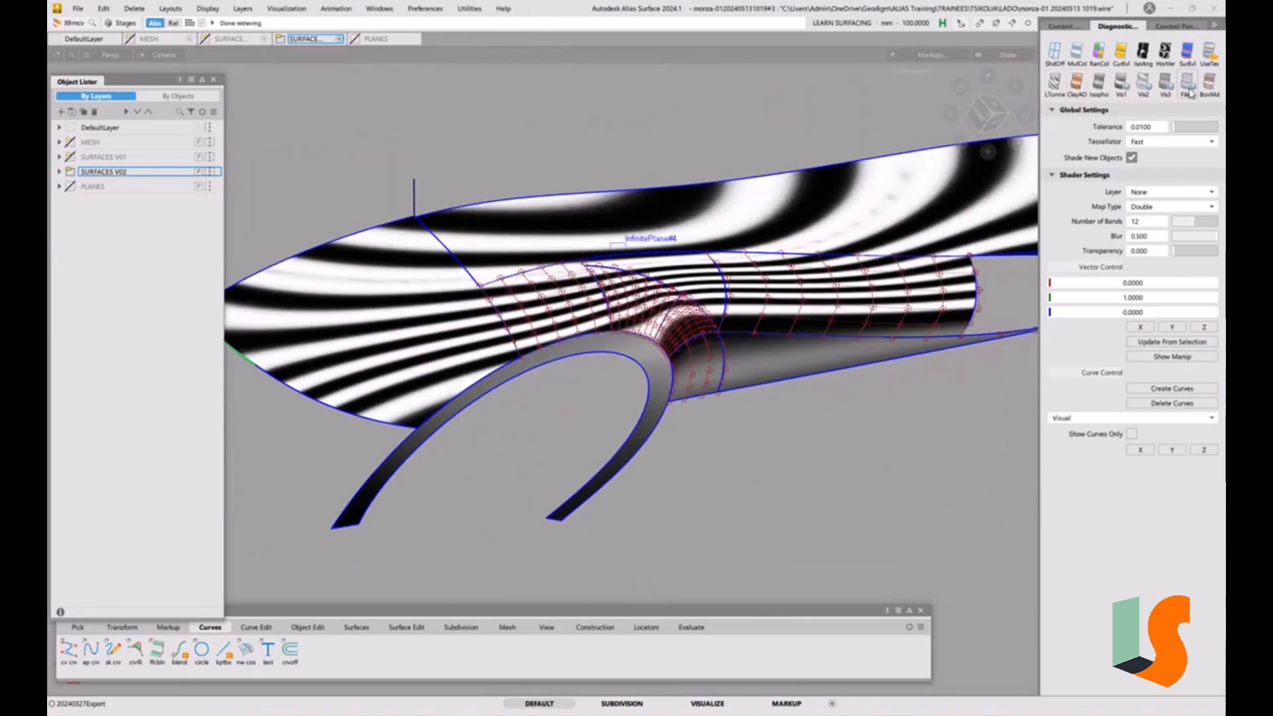
Inspect the wheel-arch surfaces with the Double-horizon reflection shader and with the Visual State 1 shader.
{"action": "left_click", "coordinate": [1209, 50]}
{"action": "left_click_drag", "start_coordinate": [836, 277], "coordinate": [738, 327], "text": "alt+shift"}
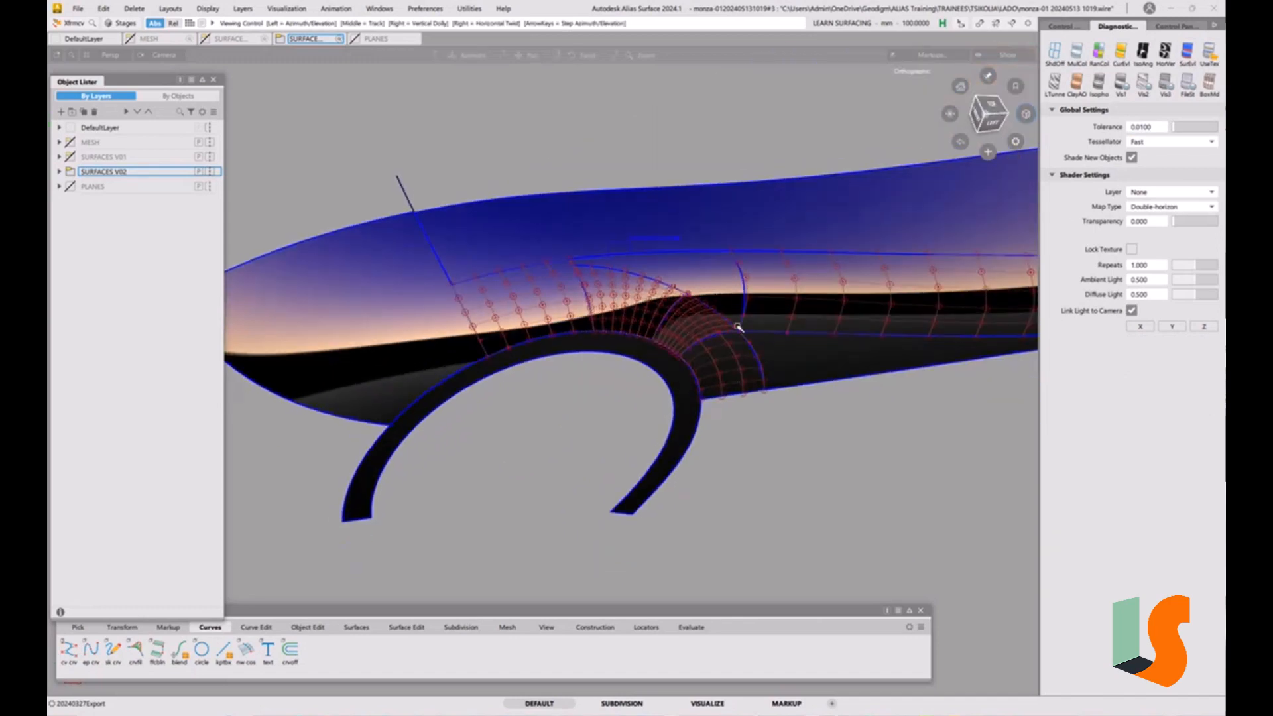
{"action": "left_click_drag", "start_coordinate": [804, 261], "coordinate": [787, 307], "text": "alt+shift"}
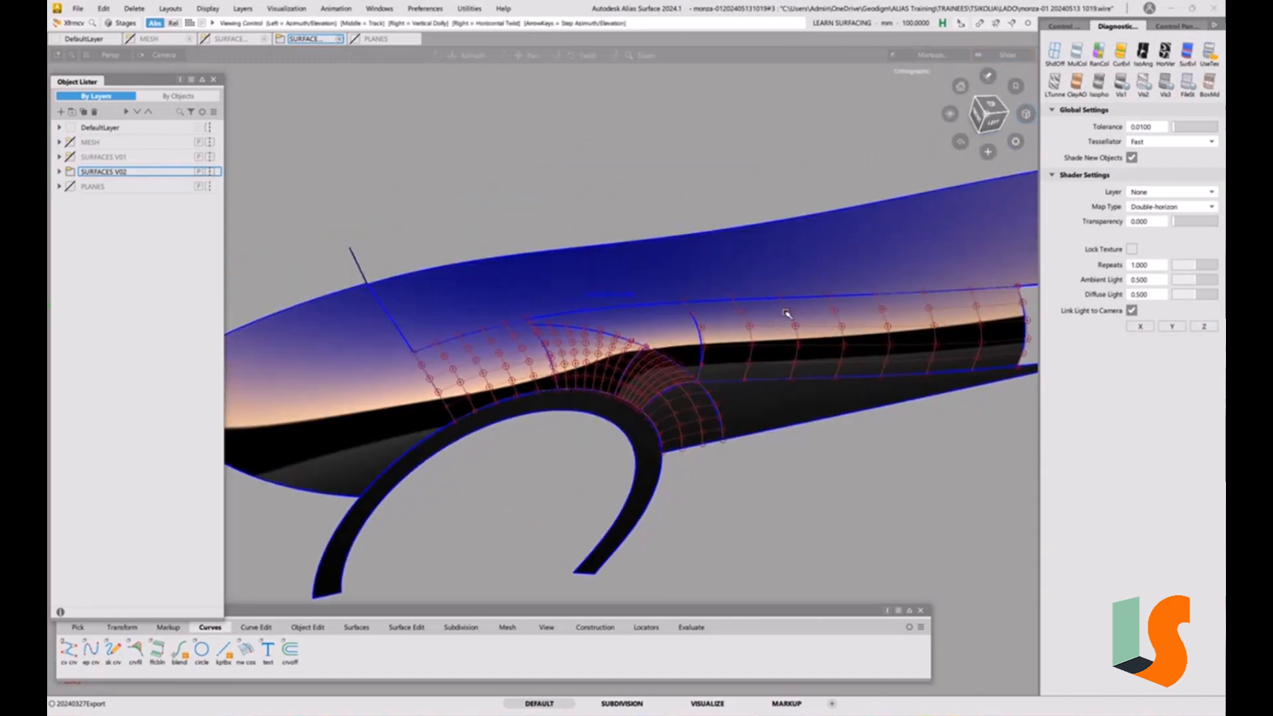
{"action": "left_click", "coordinate": [1120, 82]}
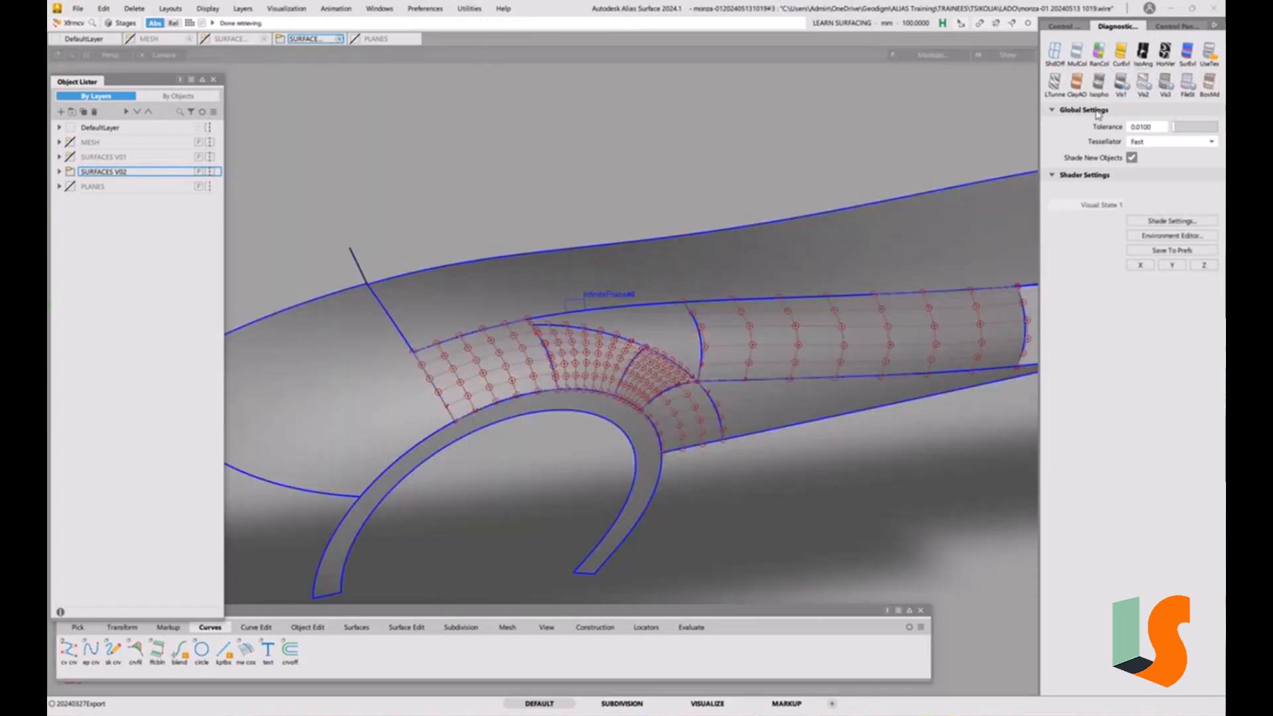
{"action": "mouse_move", "coordinate": [795, 251]}
{"action": "left_mouse_down", "text": "alt+shift"}
{"action": "mouse_move", "coordinate": [747, 226]}
{"action": "mouse_move", "coordinate": [740, 318]}
{"action": "left_mouse_up", "text": "alt+shift"}
{"action": "middle_click_drag", "start_coordinate": [741, 318], "coordinate": [763, 310], "text": "alt+shift"}
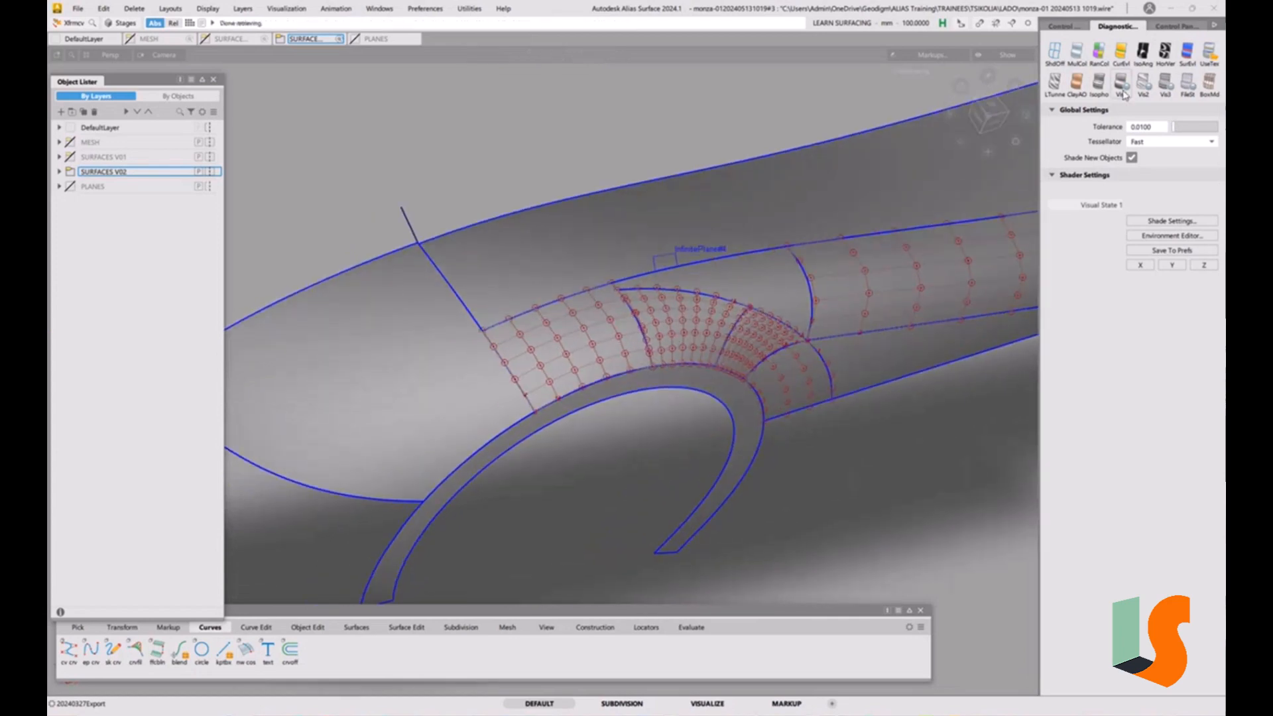
Turn off the surface shading and assign the infinite plane above the wheel arch to the PLANES layer.
{"action": "left_click", "coordinate": [1144, 54]}
{"action": "mouse_move", "coordinate": [748, 314]}
{"action": "left_mouse_down", "text": "alt+shift"}
{"action": "mouse_move", "coordinate": [675, 315]}
{"action": "mouse_move", "coordinate": [788, 333]}
{"action": "mouse_move", "coordinate": [784, 348]}
{"action": "mouse_move", "coordinate": [795, 339]}
{"action": "left_mouse_up", "text": "alt+shift"}
{"action": "key", "text": "F10"}
{"action": "key", "text": "F9"}
{"action": "left_click_drag", "start_coordinate": [703, 281], "coordinate": [648, 249], "text": "ctrl+shift"}
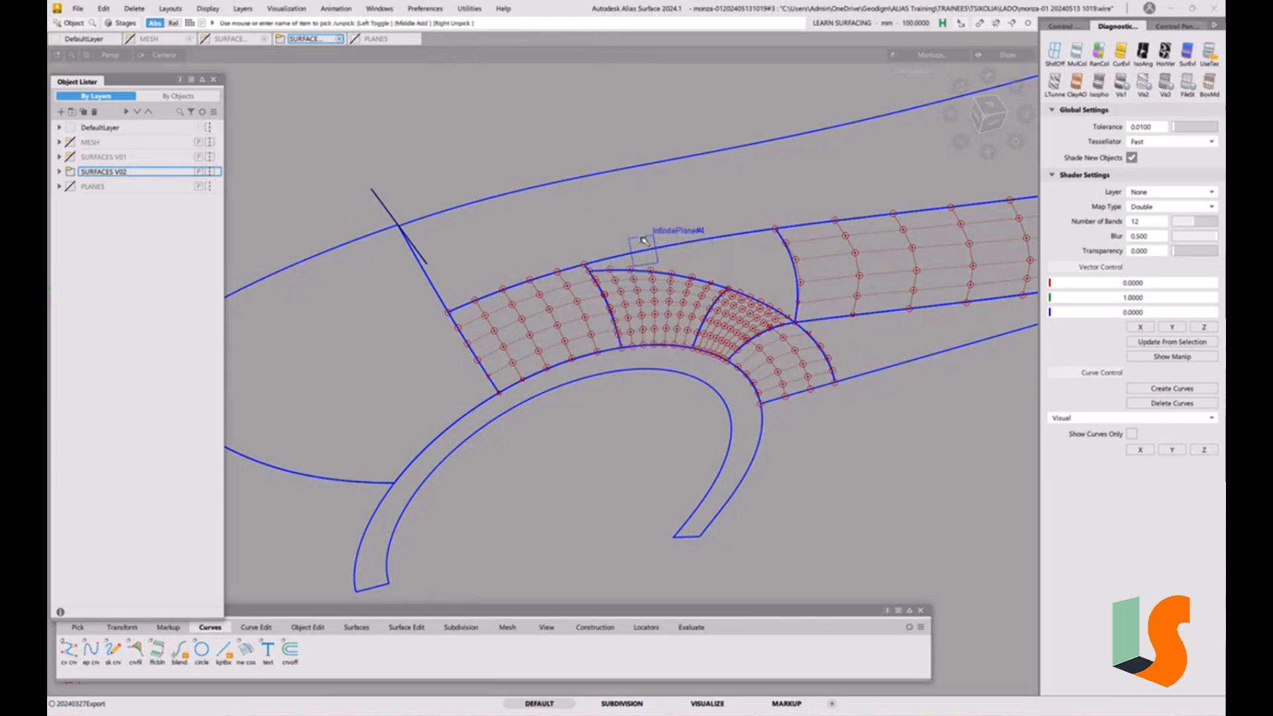
{"action": "left_click", "coordinate": [645, 240]}
{"action": "right_click", "coordinate": [71, 192]}
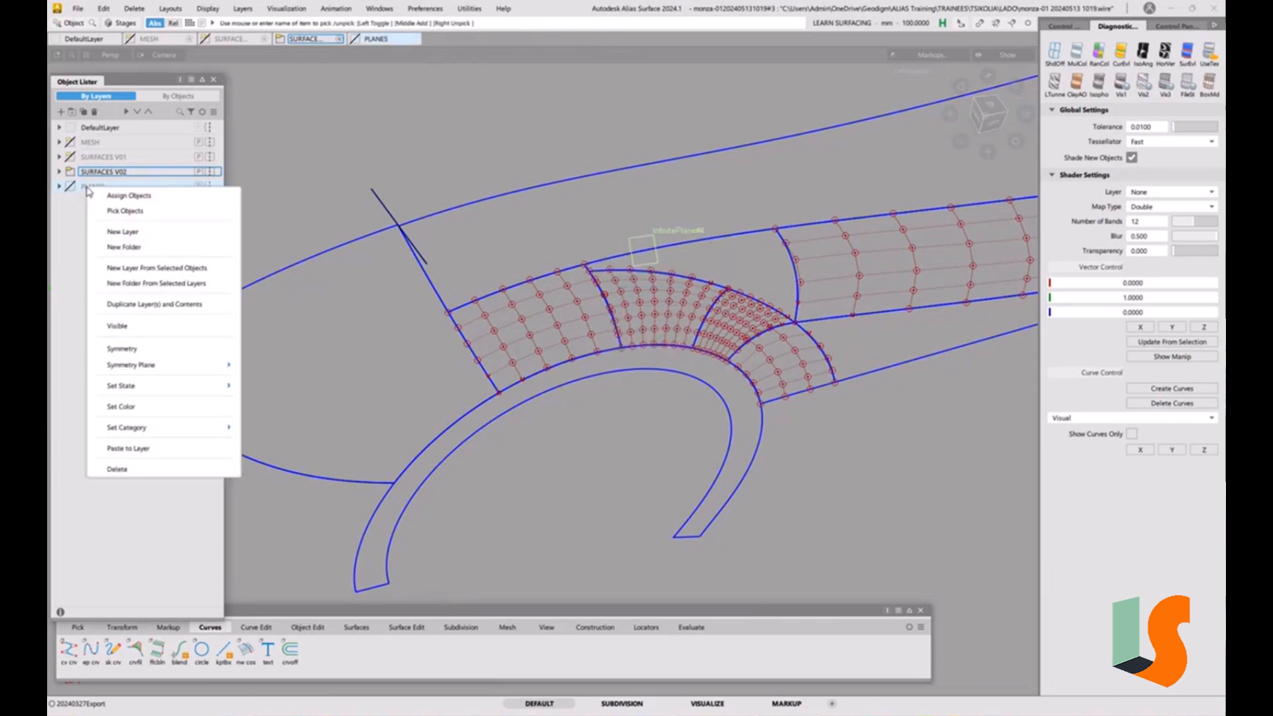
{"action": "left_click", "coordinate": [127, 197]}
Delete the leftover straight line extending past the upper edge of the body surface in front of the wheel arch.
{"action": "left_click_drag", "start_coordinate": [644, 378], "coordinate": [683, 325], "text": "ctrl+shift"}
{"action": "right_click_drag", "start_coordinate": [683, 325], "coordinate": [553, 410], "text": "alt+shift"}
{"action": "middle_click_drag", "start_coordinate": [553, 410], "coordinate": [632, 365], "text": "alt+shift"}
{"action": "left_click_drag", "start_coordinate": [575, 318], "coordinate": [600, 334], "text": "ctrl+shift"}
{"action": "left_click_drag", "start_coordinate": [583, 255], "coordinate": [656, 321]}
{"action": "key", "text": "Delete"}
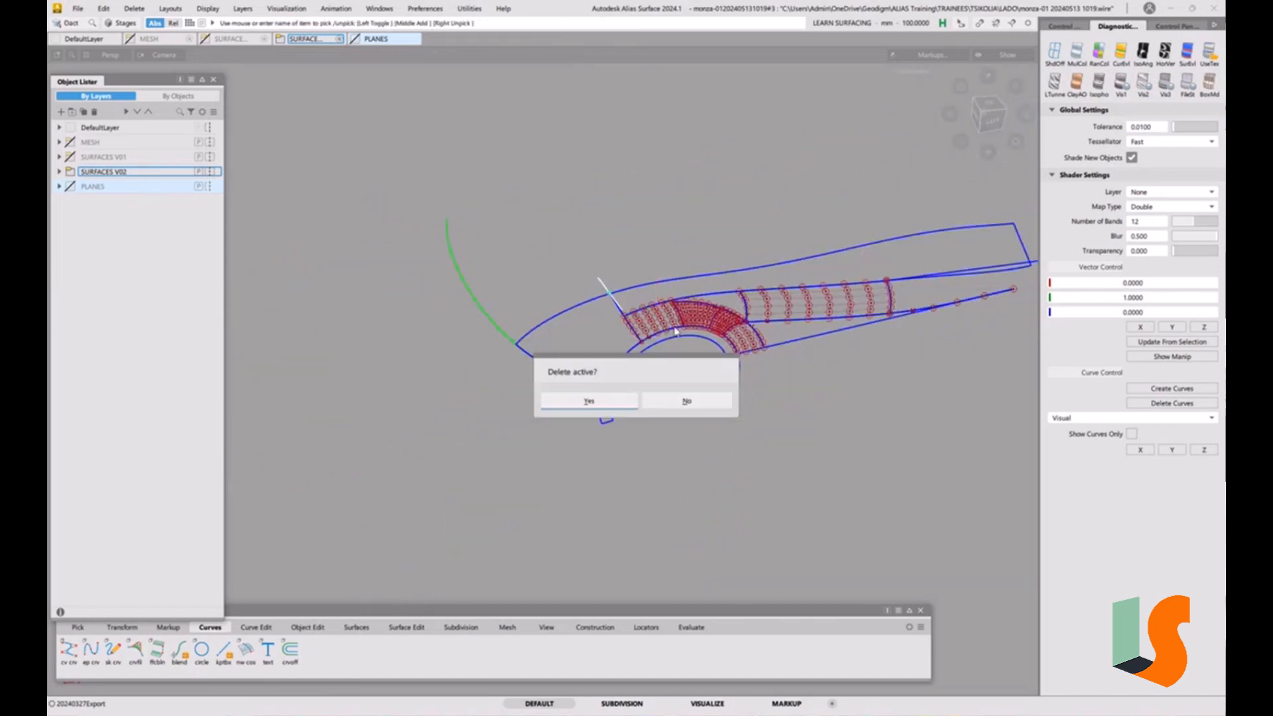
{"action": "left_click", "coordinate": [613, 403]}
{"action": "right_click_drag", "start_coordinate": [708, 407], "coordinate": [720, 261], "text": "alt+shift"}
{"action": "middle_click_drag", "start_coordinate": [720, 260], "coordinate": [676, 345], "text": "alt+shift"}
{"action": "left_click_drag", "start_coordinate": [715, 402], "coordinate": [701, 381], "text": "alt+shift"}
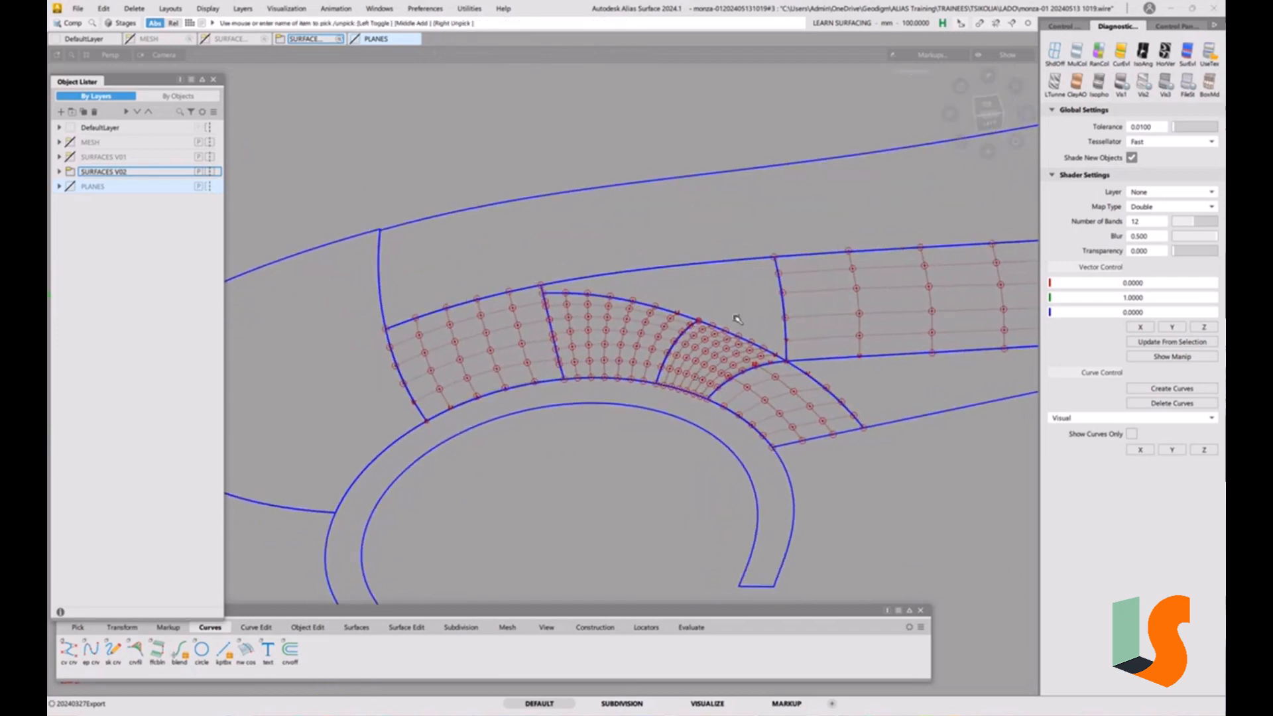
Apply the isoangle stripe shading to the surfaces with its vector set to the Z axis and inspect the wheel-arch area.
{"action": "left_click", "coordinate": [637, 312], "text": "ctrl+shift"}
{"action": "left_click_drag", "start_coordinate": [638, 311], "coordinate": [608, 331], "text": "ctrl+shift"}
{"action": "left_click_drag", "start_coordinate": [783, 339], "coordinate": [705, 410], "text": "alt+shift"}
{"action": "left_click_drag", "start_coordinate": [687, 349], "coordinate": [772, 375], "text": "alt+shift"}
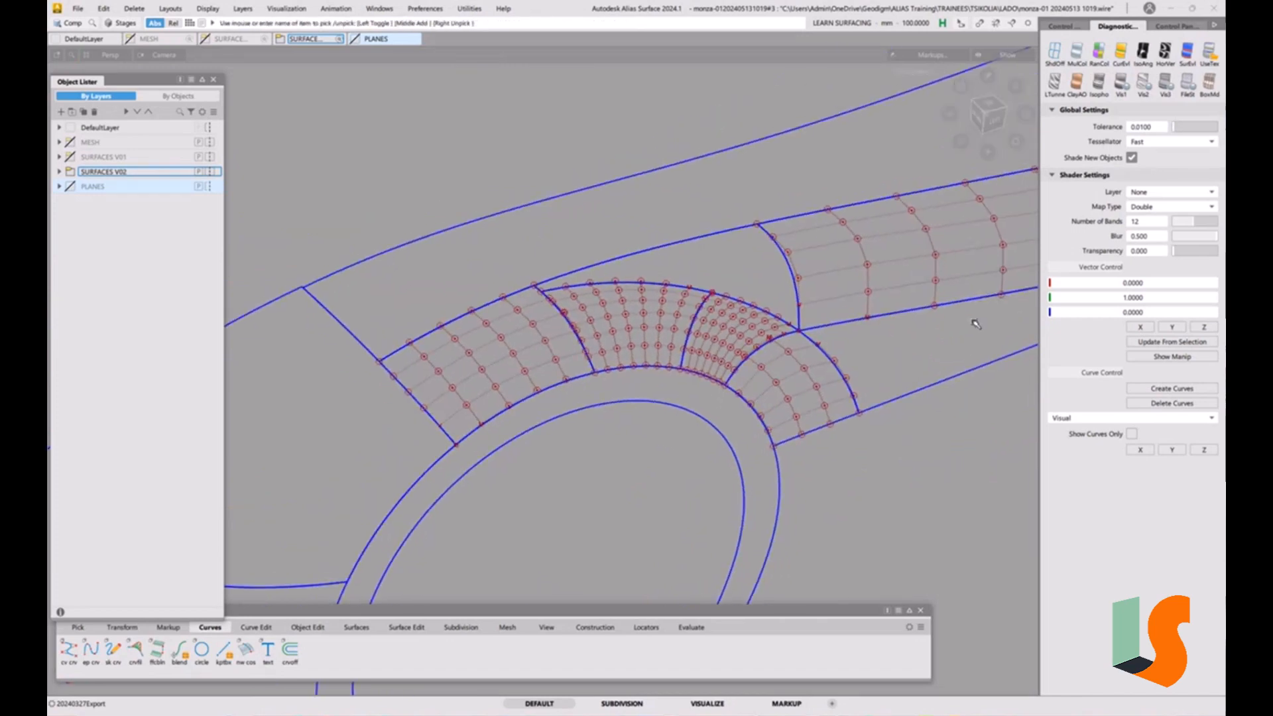
{"action": "left_click", "coordinate": [1143, 53]}
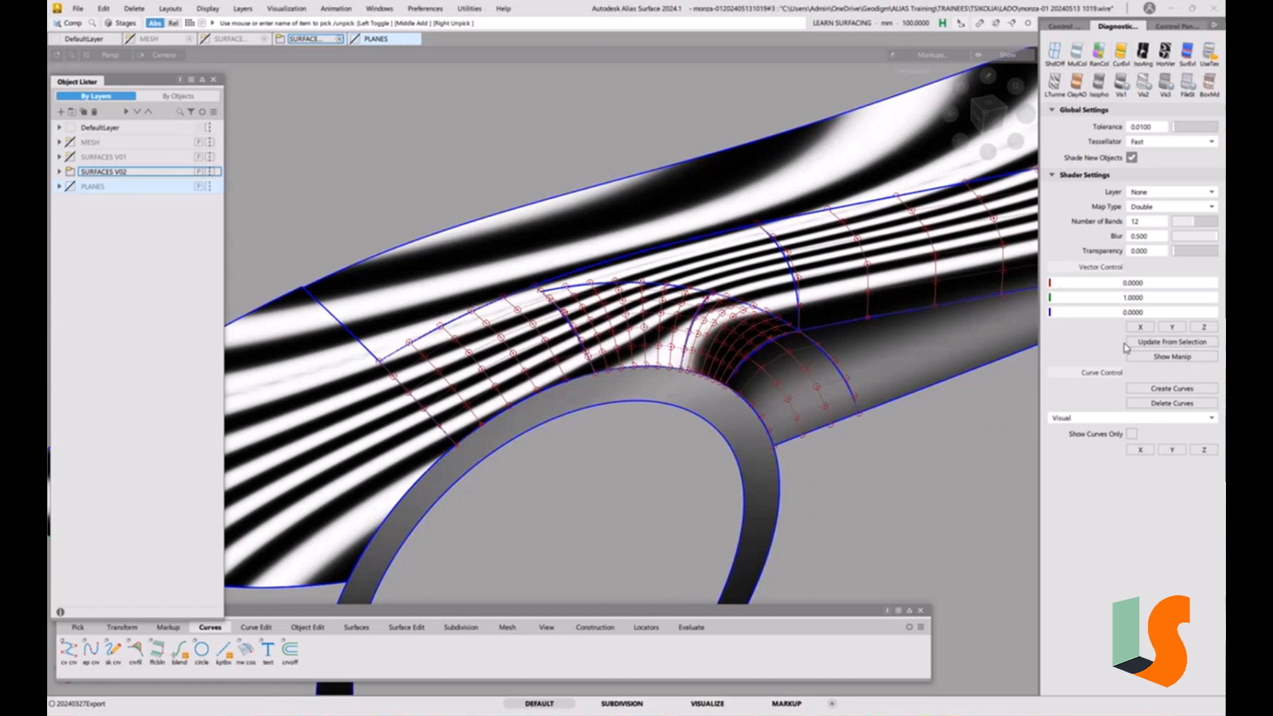
{"action": "left_click", "coordinate": [1204, 328]}
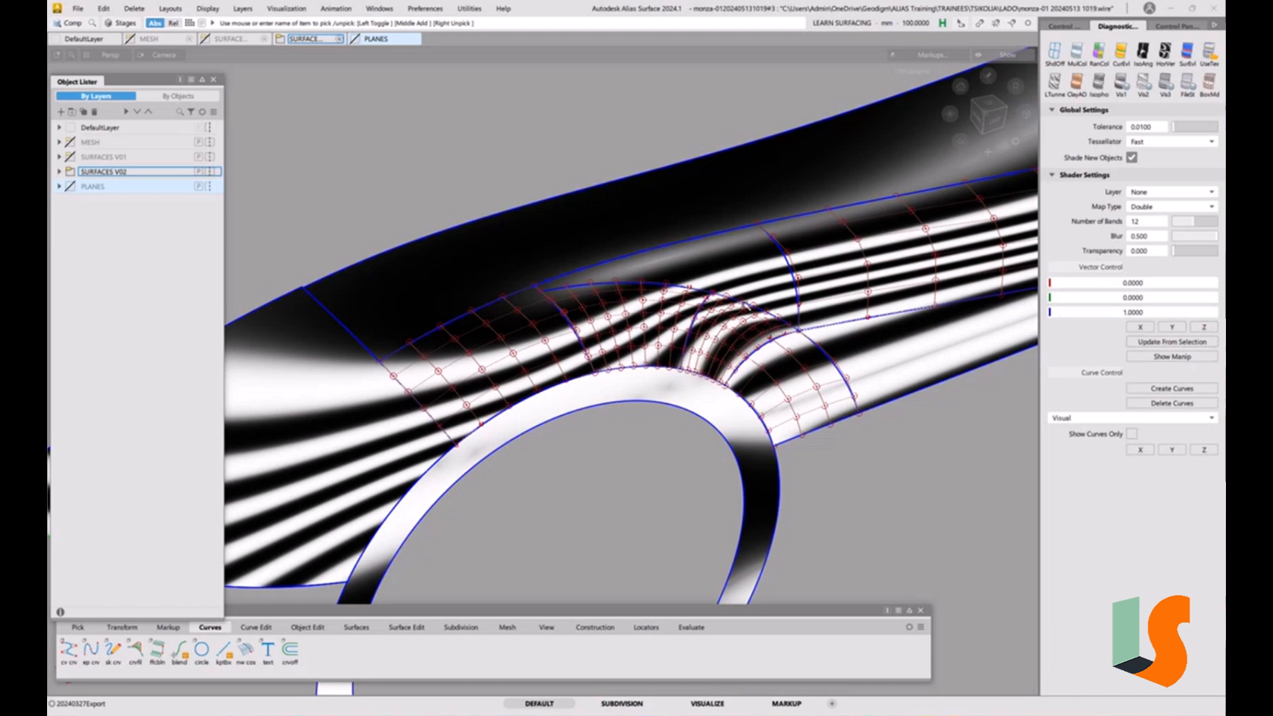
{"action": "left_click_drag", "start_coordinate": [747, 306], "coordinate": [832, 269], "text": "alt+shift"}
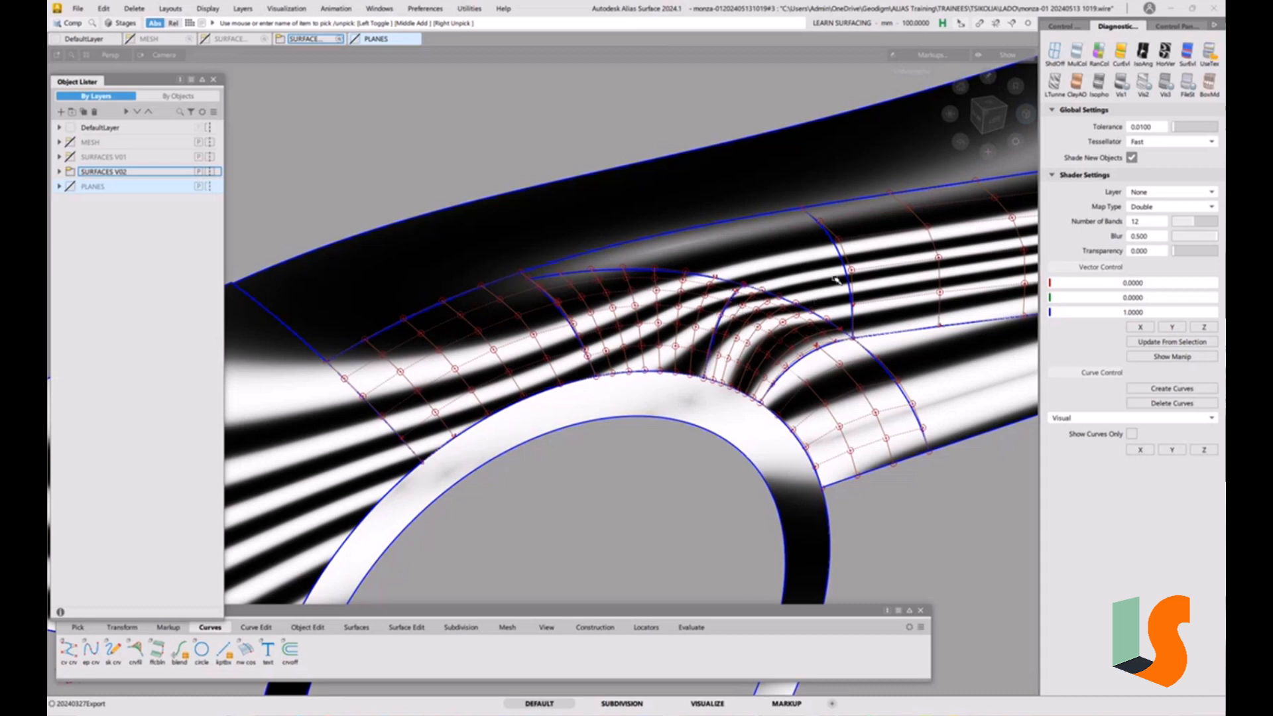
{"action": "left_click_drag", "start_coordinate": [862, 303], "coordinate": [851, 294], "text": "alt+shift"}
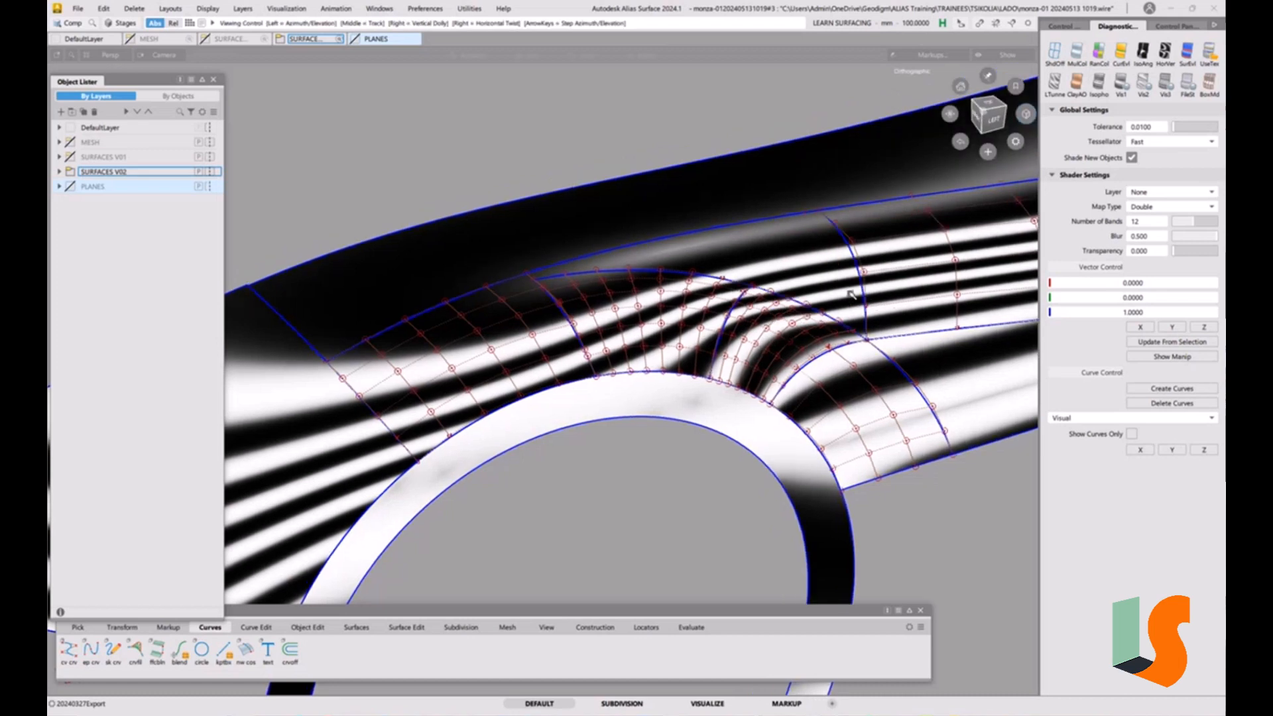
{"action": "middle_click_drag", "start_coordinate": [913, 287], "coordinate": [807, 313], "text": "alt+shift"}
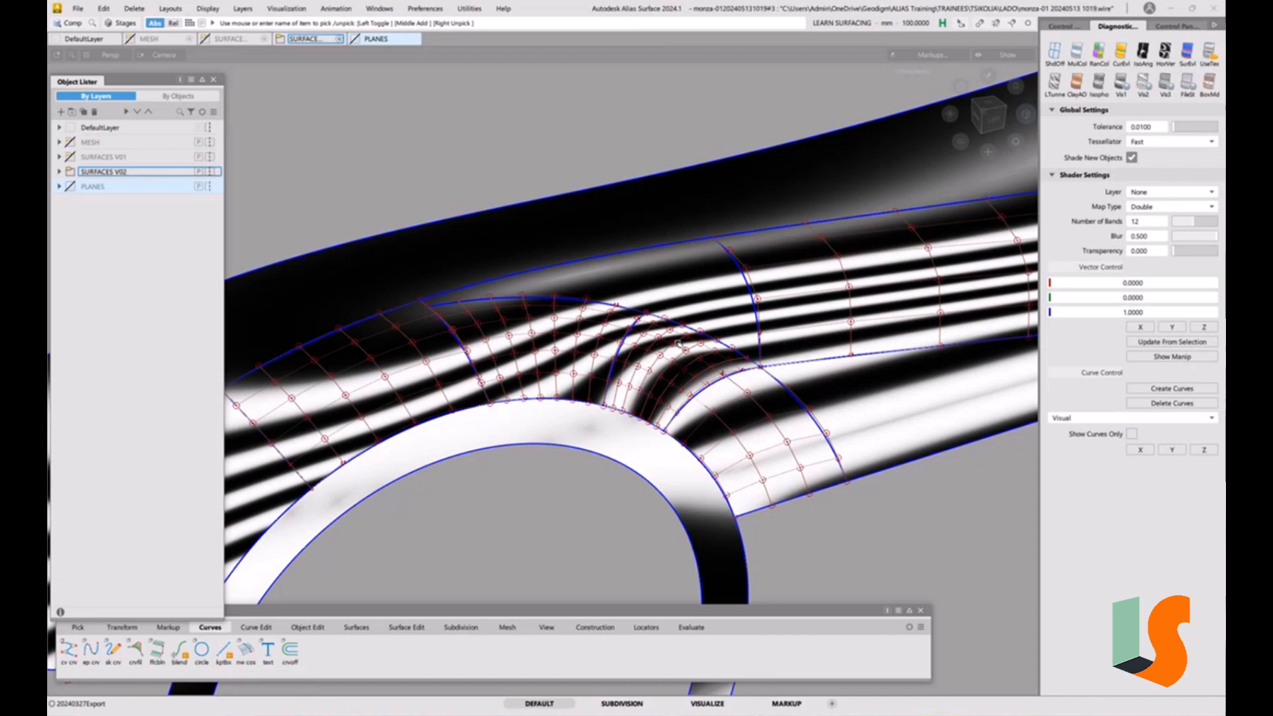
Untrim the fillet surface above the wheel arch.
{"action": "left_click_drag", "start_coordinate": [717, 309], "coordinate": [686, 274], "text": "ctrl+shift"}
{"action": "left_click", "coordinate": [686, 274]}
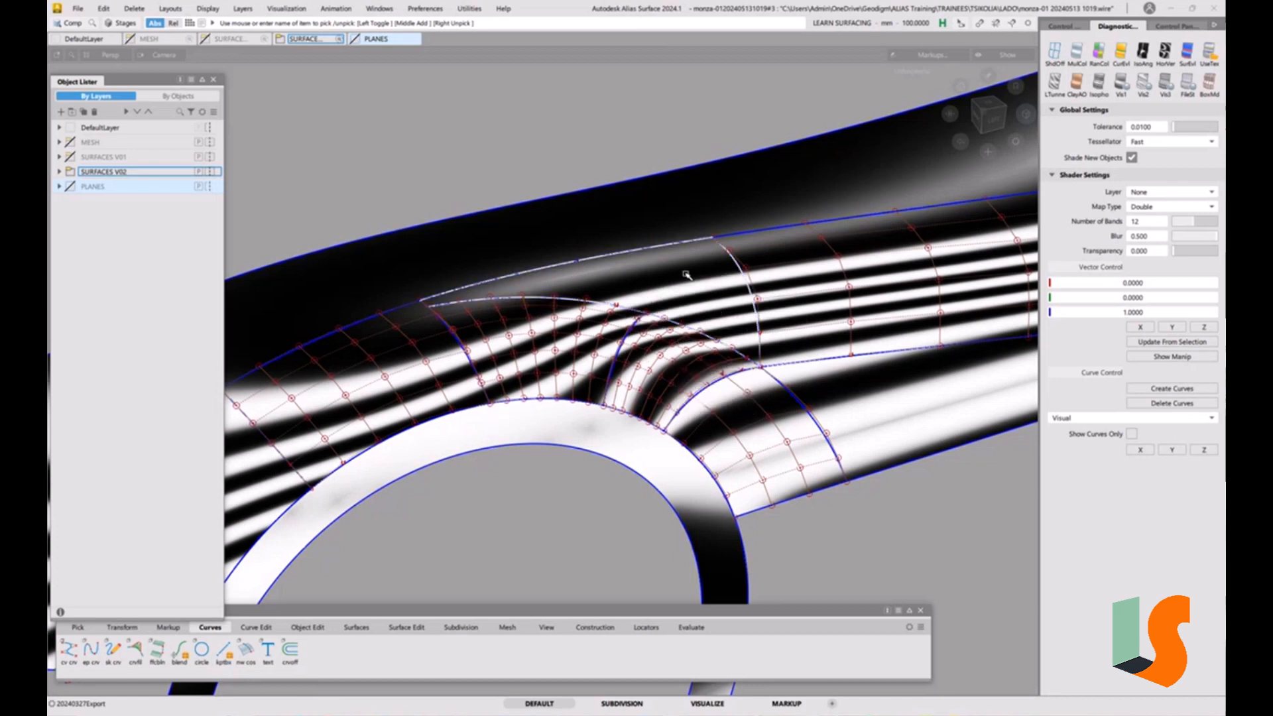
{"action": "left_click", "coordinate": [406, 626]}
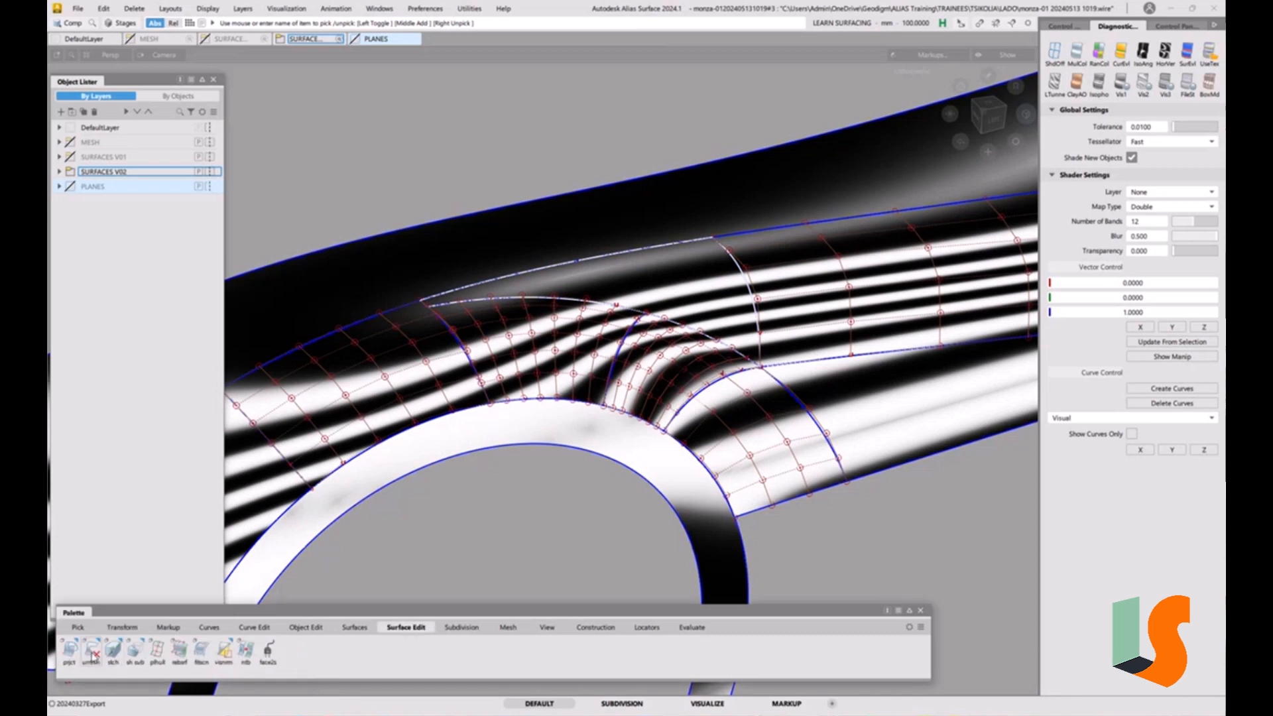
{"action": "left_click", "coordinate": [92, 651]}
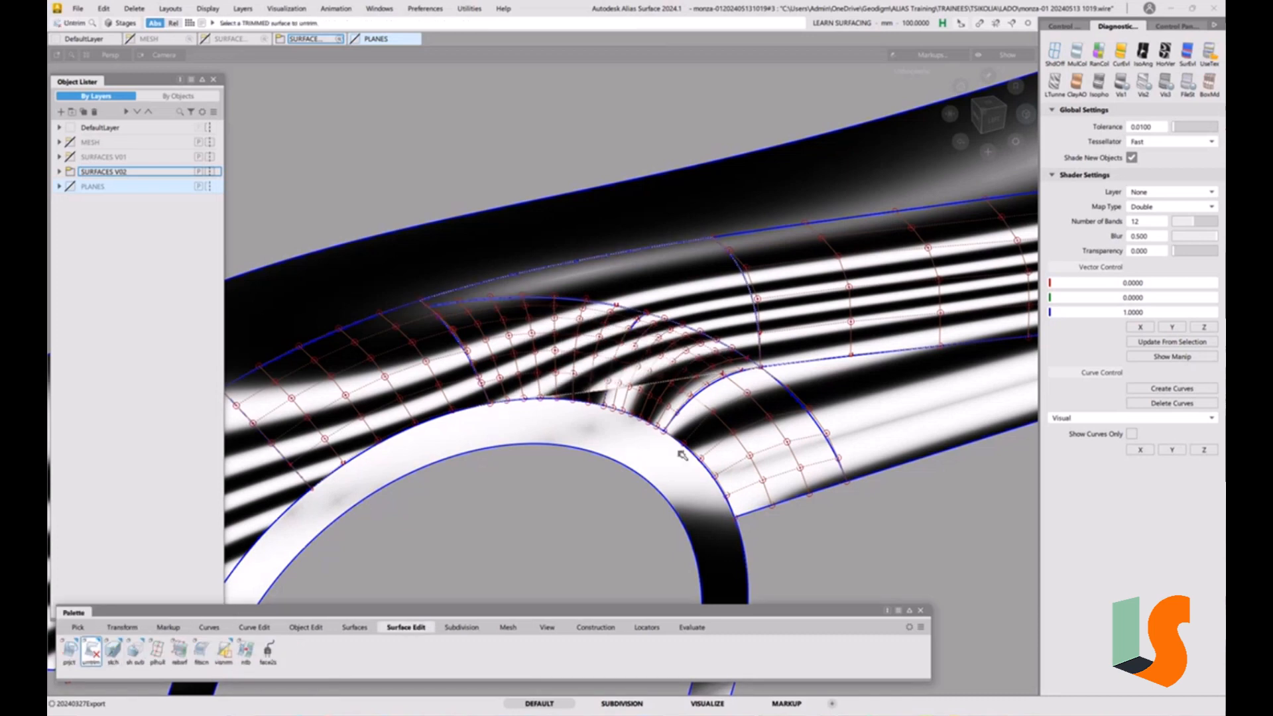
{"action": "left_click", "coordinate": [684, 376]}
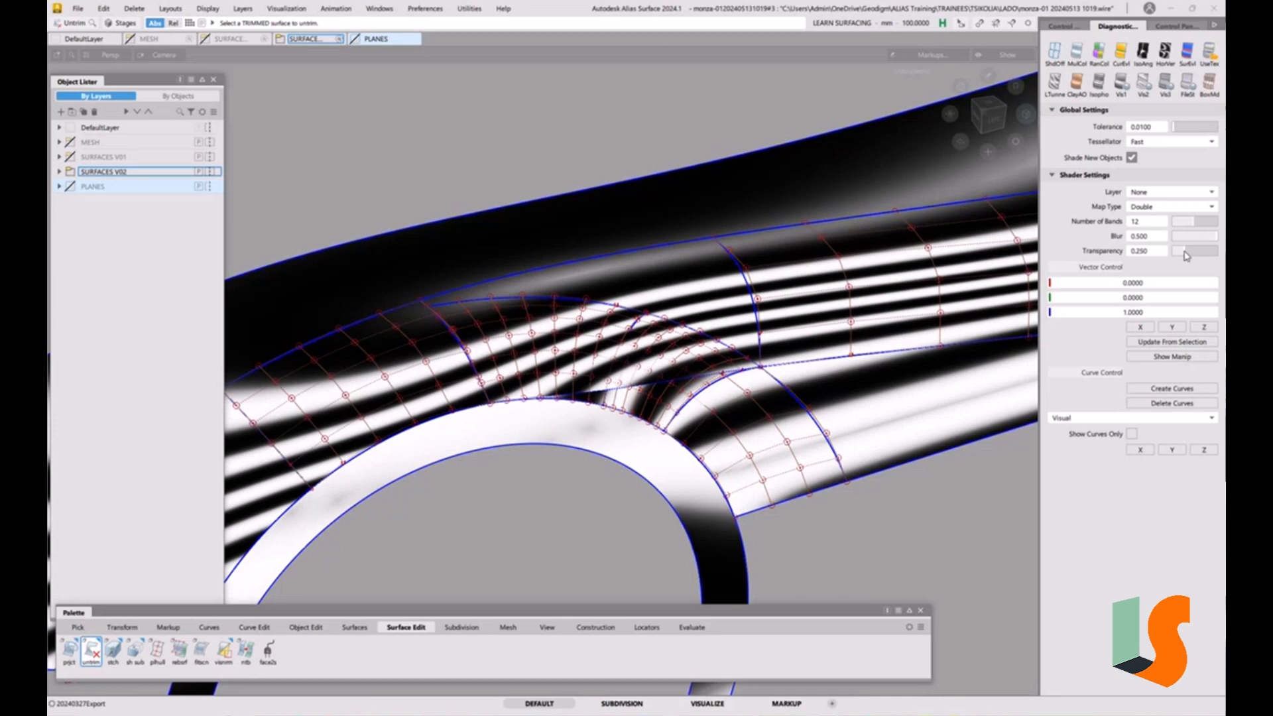
Set the stripe shader's transparency to 0.450 to inspect the untrimmed surface beneath the blends, and restore it to 0.
{"action": "left_click_drag", "start_coordinate": [1190, 256], "coordinate": [1199, 254]}
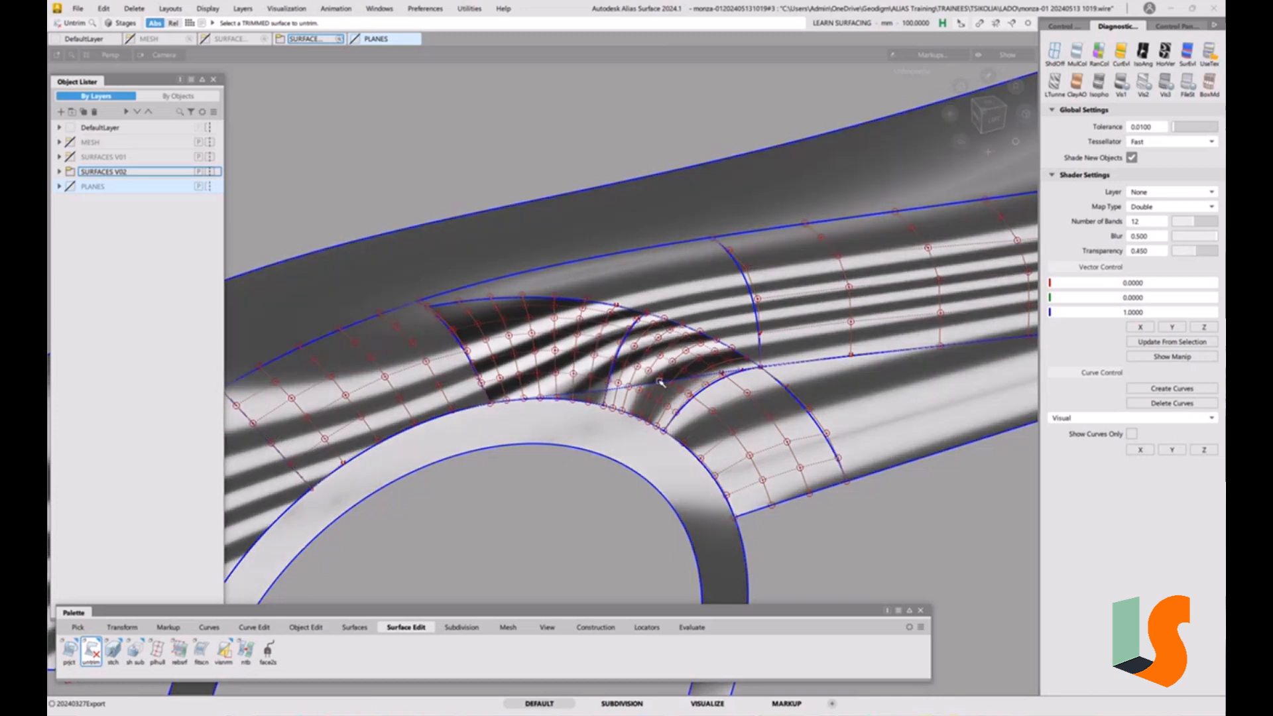
{"action": "right_click_drag", "start_coordinate": [656, 396], "coordinate": [652, 325], "text": "alt+shift"}
{"action": "middle_click_drag", "start_coordinate": [652, 324], "coordinate": [716, 347], "text": "alt+shift"}
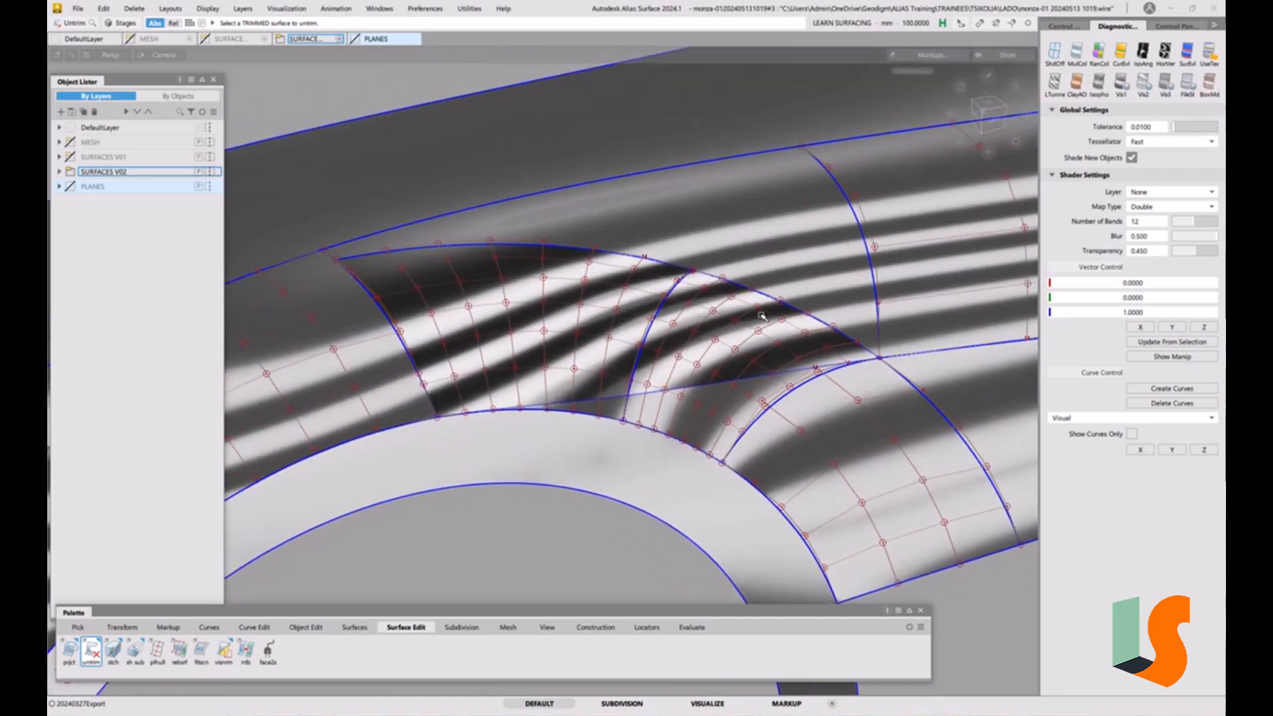
{"action": "right_click_drag", "start_coordinate": [761, 316], "coordinate": [759, 350], "text": "alt+shift"}
{"action": "left_click_drag", "start_coordinate": [1192, 253], "coordinate": [1160, 257]}
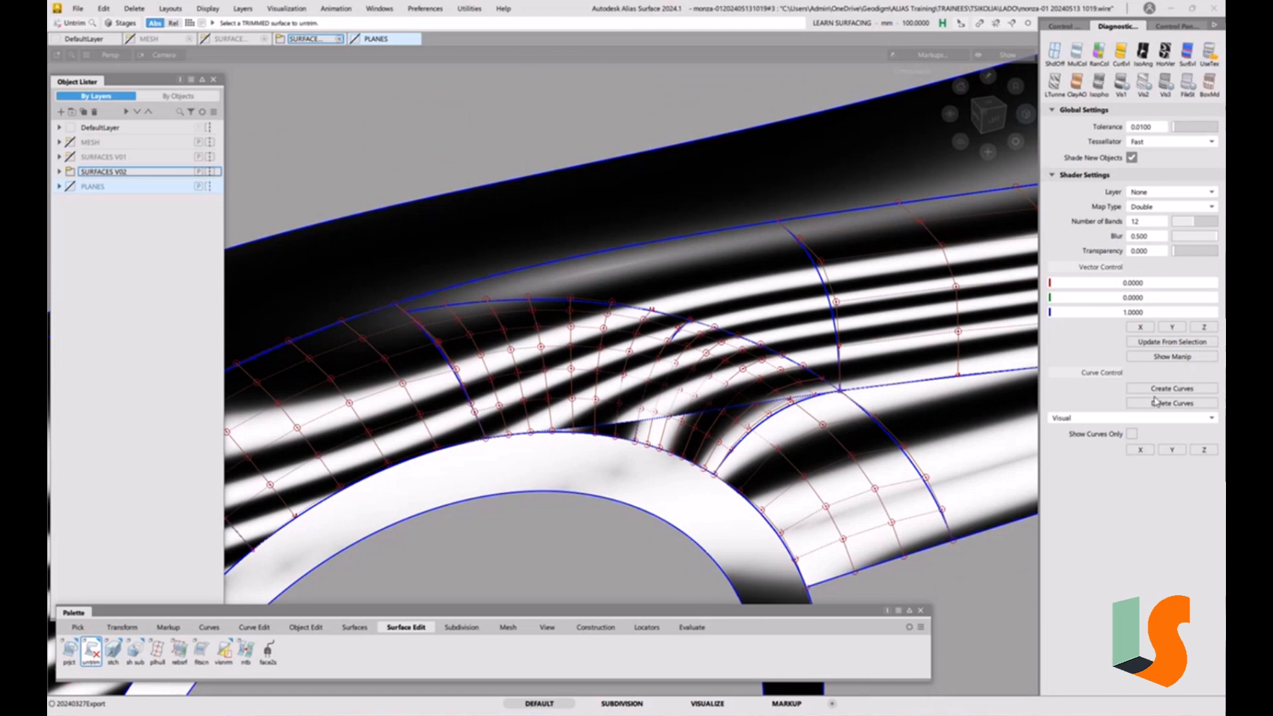
Create curves from the isoangle stripes, show only the curves, and inspect their flow across the wheel-arch blends.
{"action": "left_click", "coordinate": [1175, 390]}
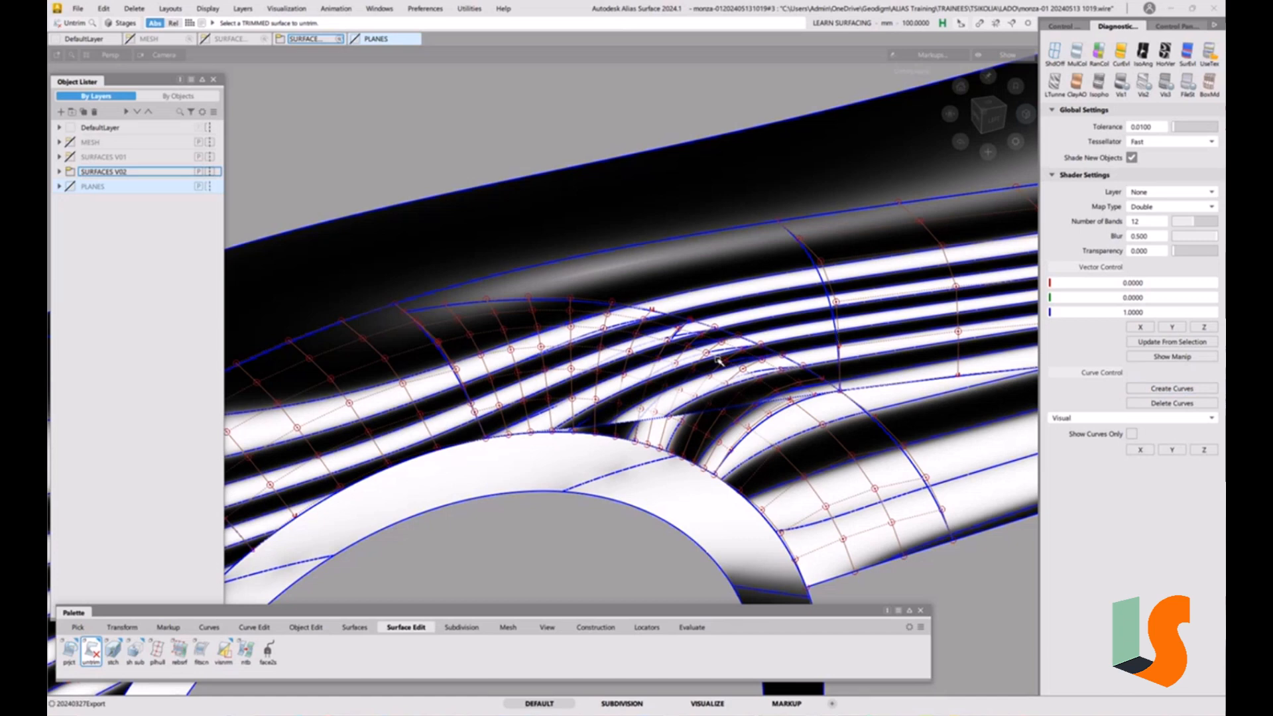
{"action": "left_click", "coordinate": [1132, 434]}
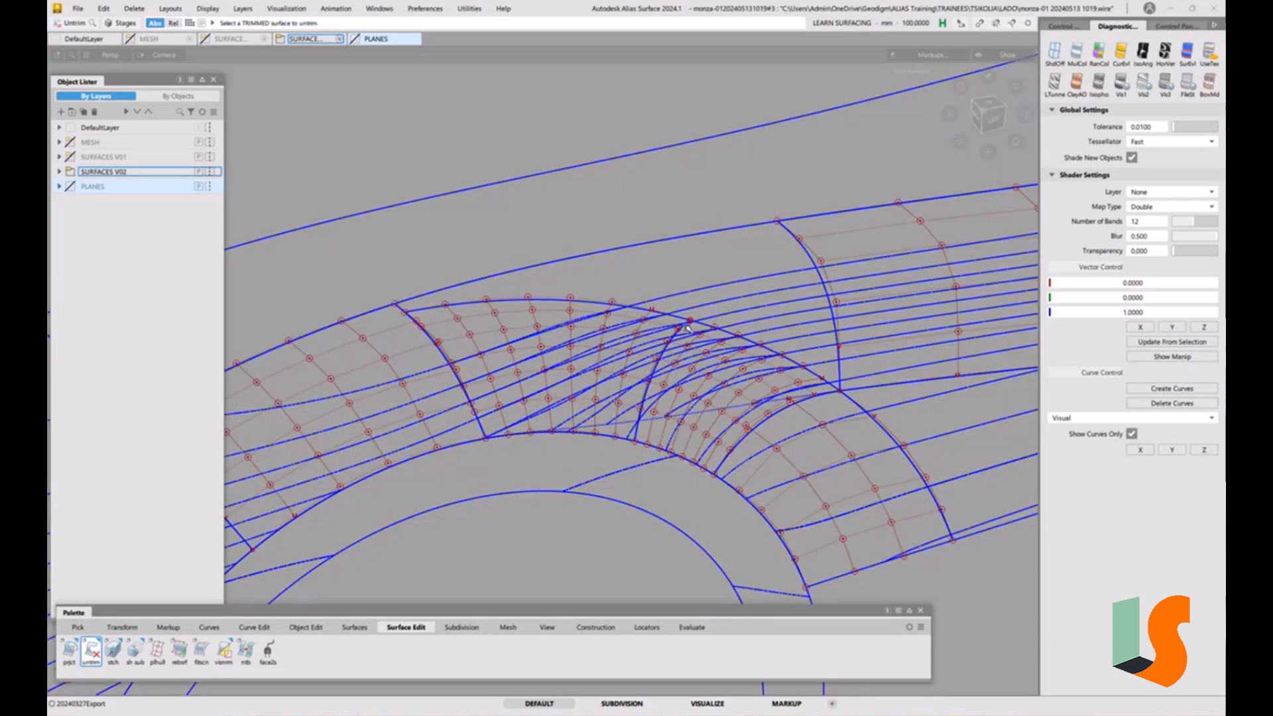
{"action": "right_click_drag", "start_coordinate": [687, 328], "coordinate": [657, 376], "text": "alt+shift"}
{"action": "left_click_drag", "start_coordinate": [730, 372], "coordinate": [751, 369], "text": "alt+shift"}
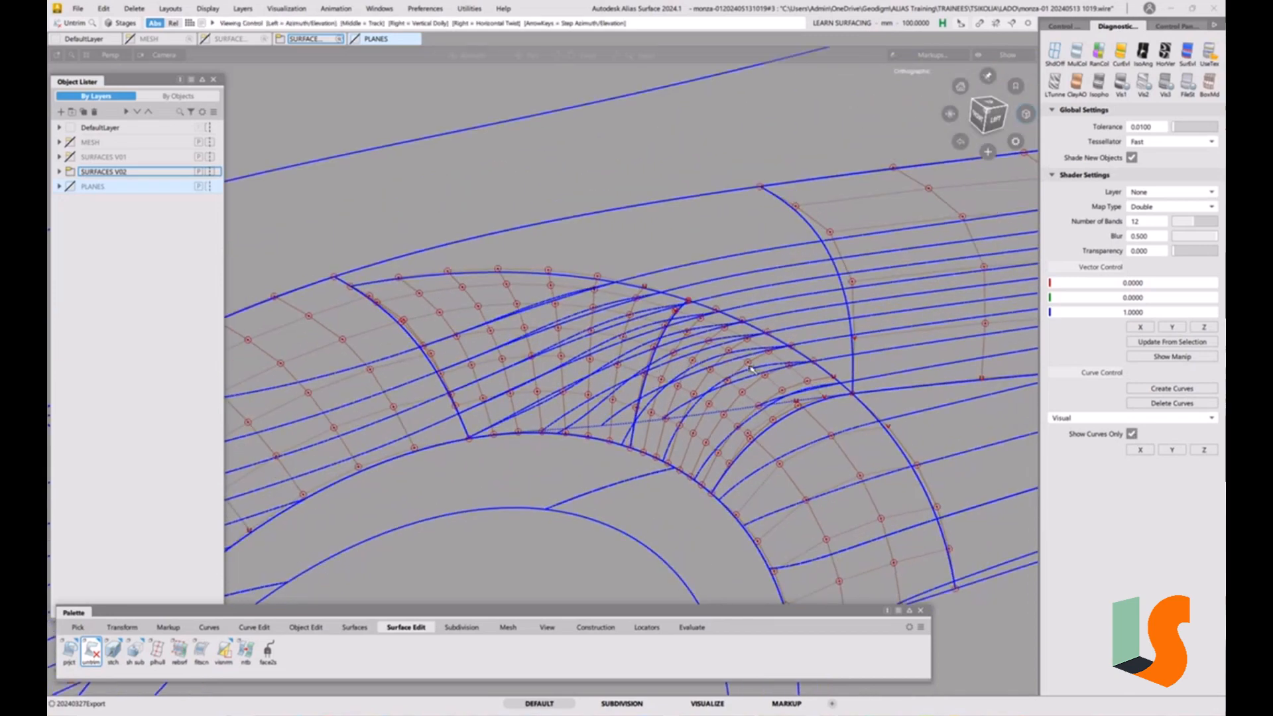
{"action": "left_click_drag", "start_coordinate": [700, 425], "coordinate": [677, 485], "text": "alt+shift"}
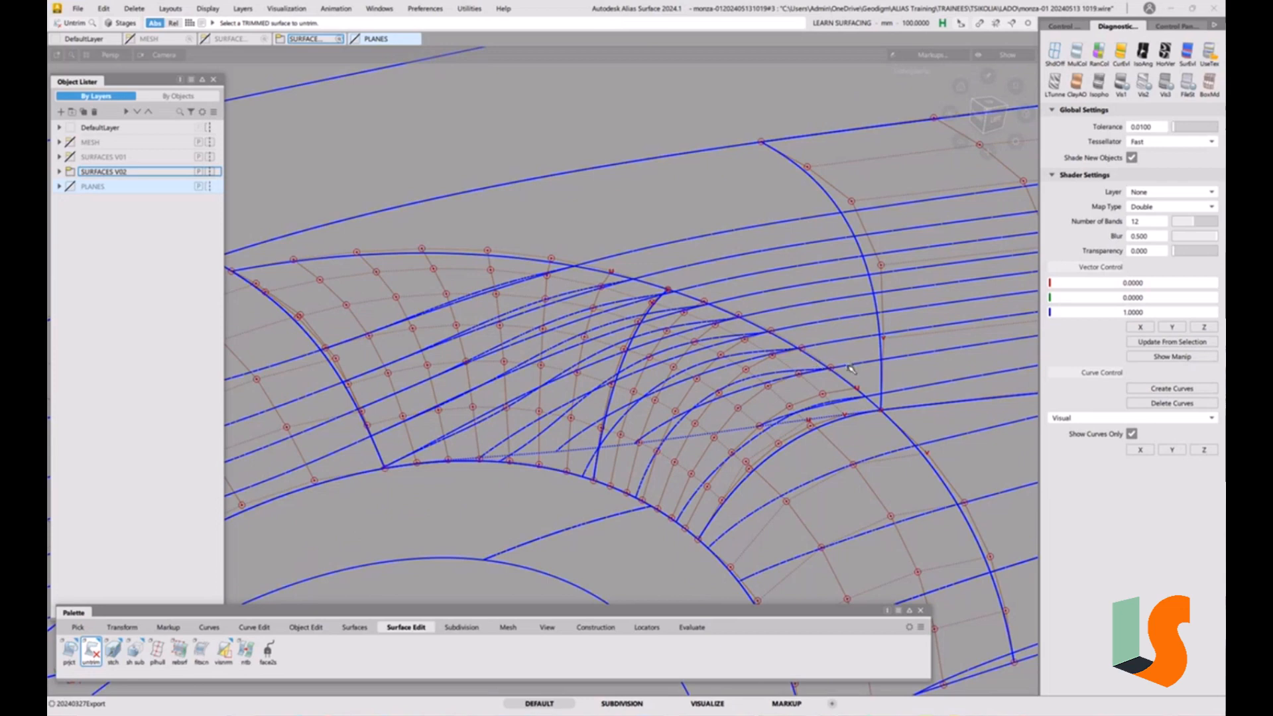
{"action": "left_click_drag", "start_coordinate": [851, 369], "coordinate": [611, 463], "text": "alt+shift"}
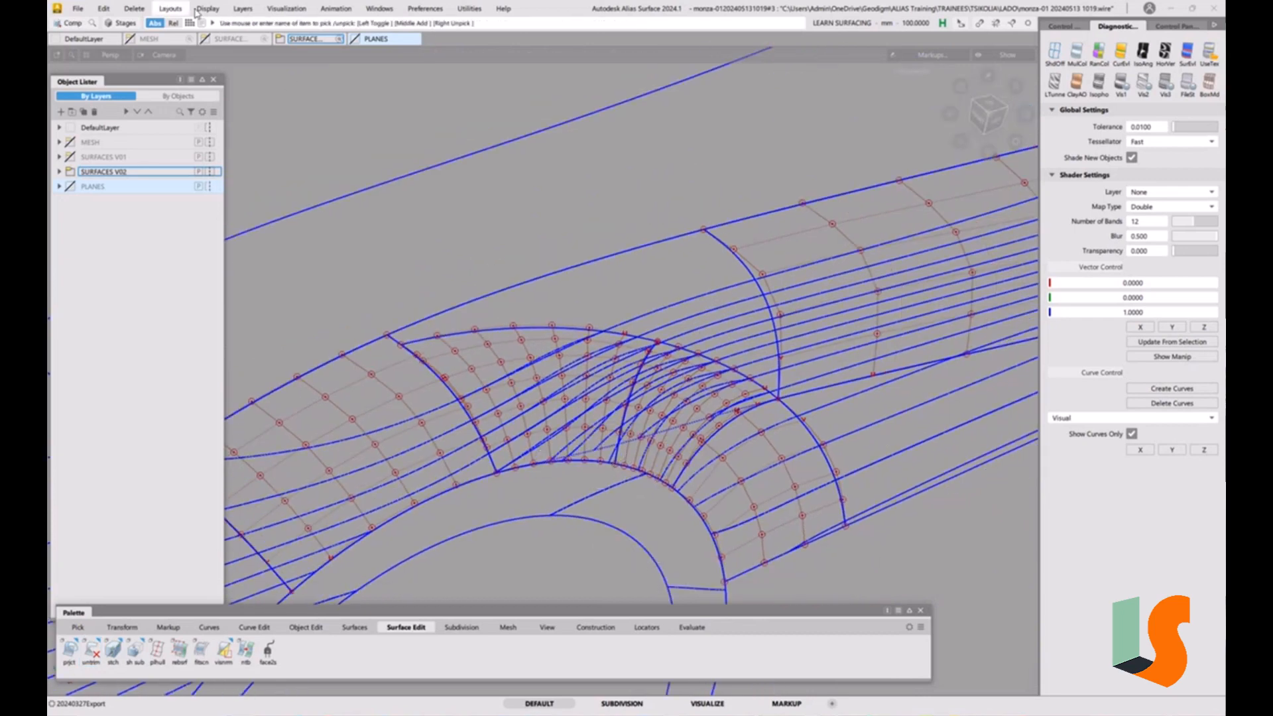
Hide the control points of all surfaces and display the CVs and hulls of only the untrimmed fillet surface.
{"action": "left_click", "coordinate": [199, 10]}
{"action": "left_click", "coordinate": [224, 33]}
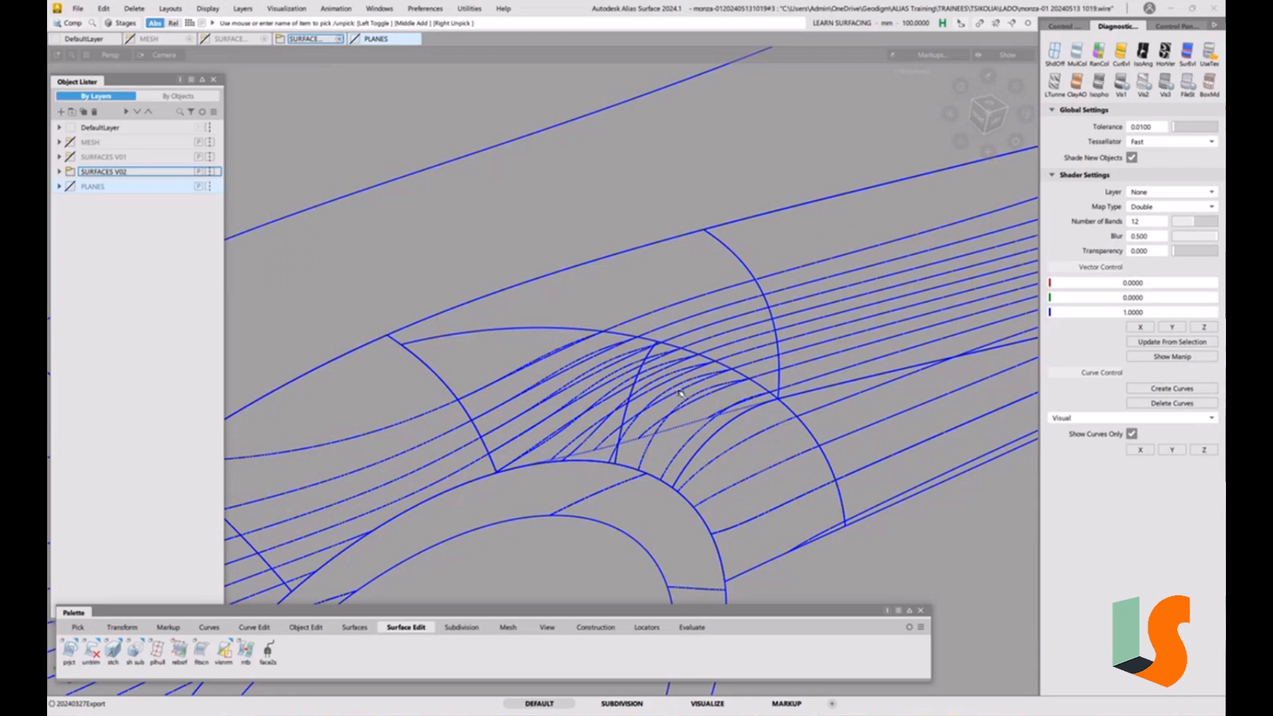
{"action": "left_click_drag", "start_coordinate": [680, 393], "coordinate": [652, 406], "text": "ctrl+shift"}
{"action": "left_click", "coordinate": [663, 269]}
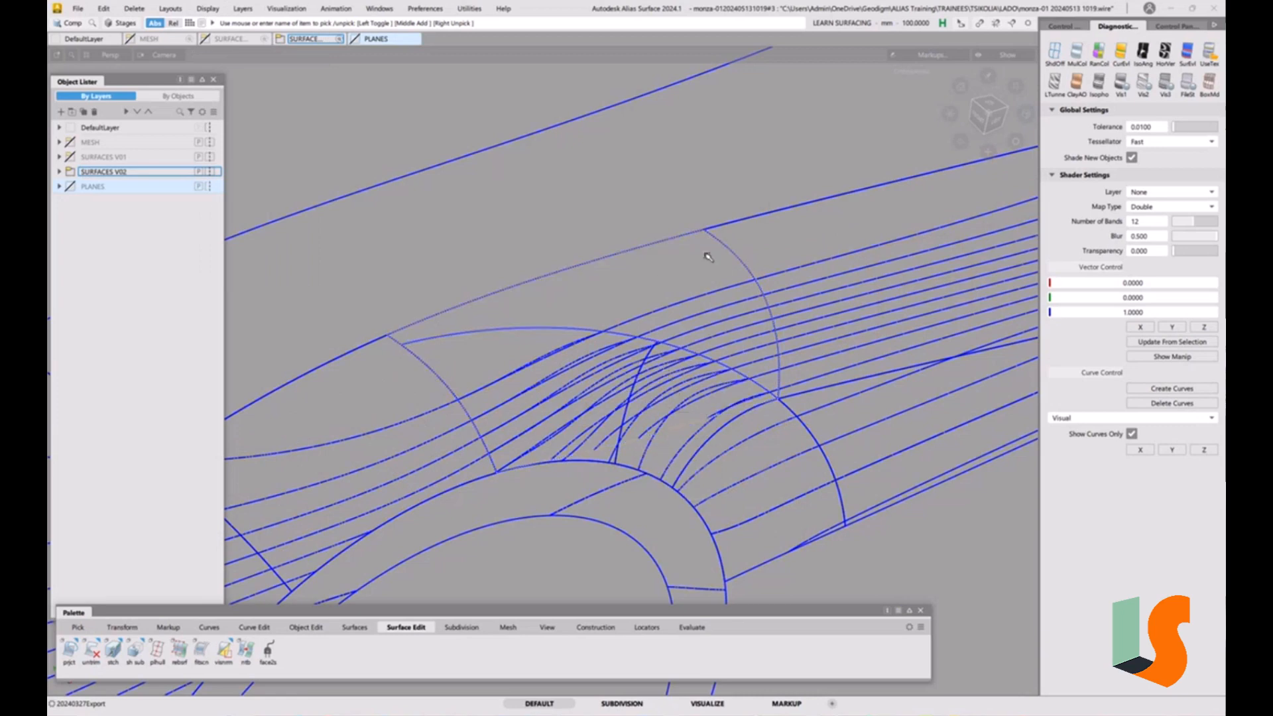
{"action": "left_click", "coordinate": [1064, 25]}
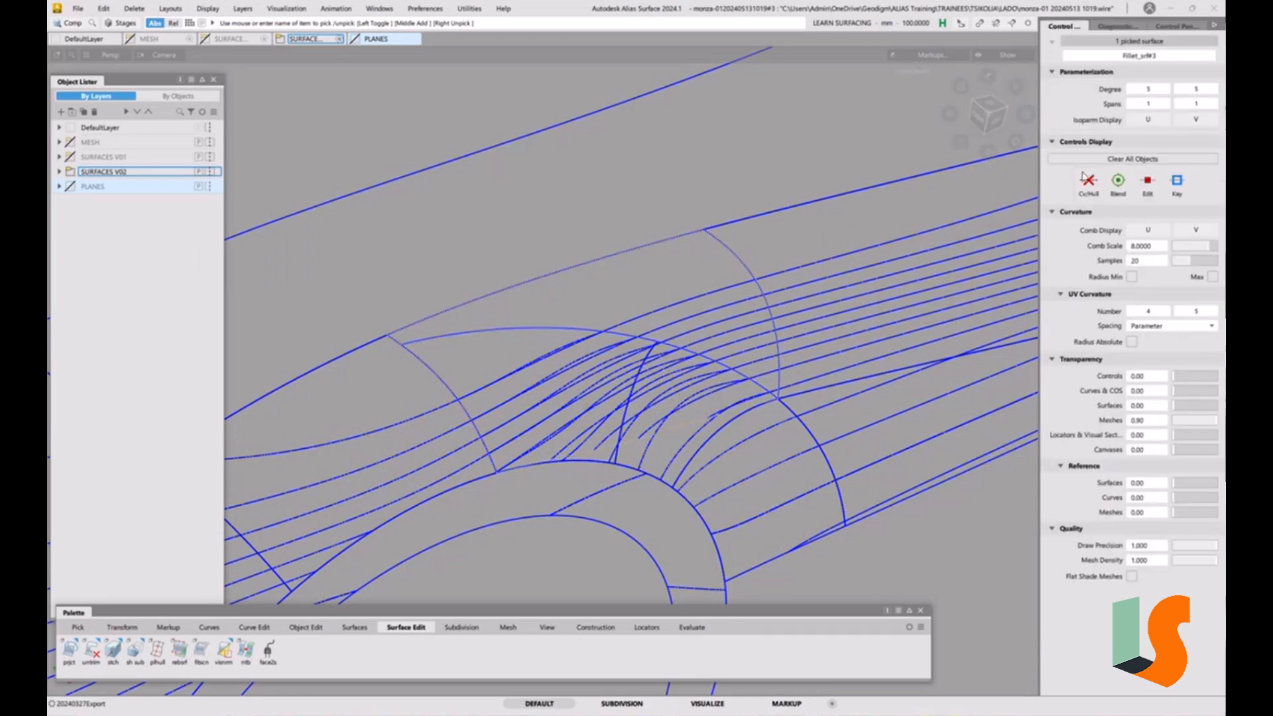
{"action": "left_click", "coordinate": [1091, 189]}
{"action": "left_click_drag", "start_coordinate": [791, 383], "coordinate": [785, 356], "text": "ctrl+shift"}
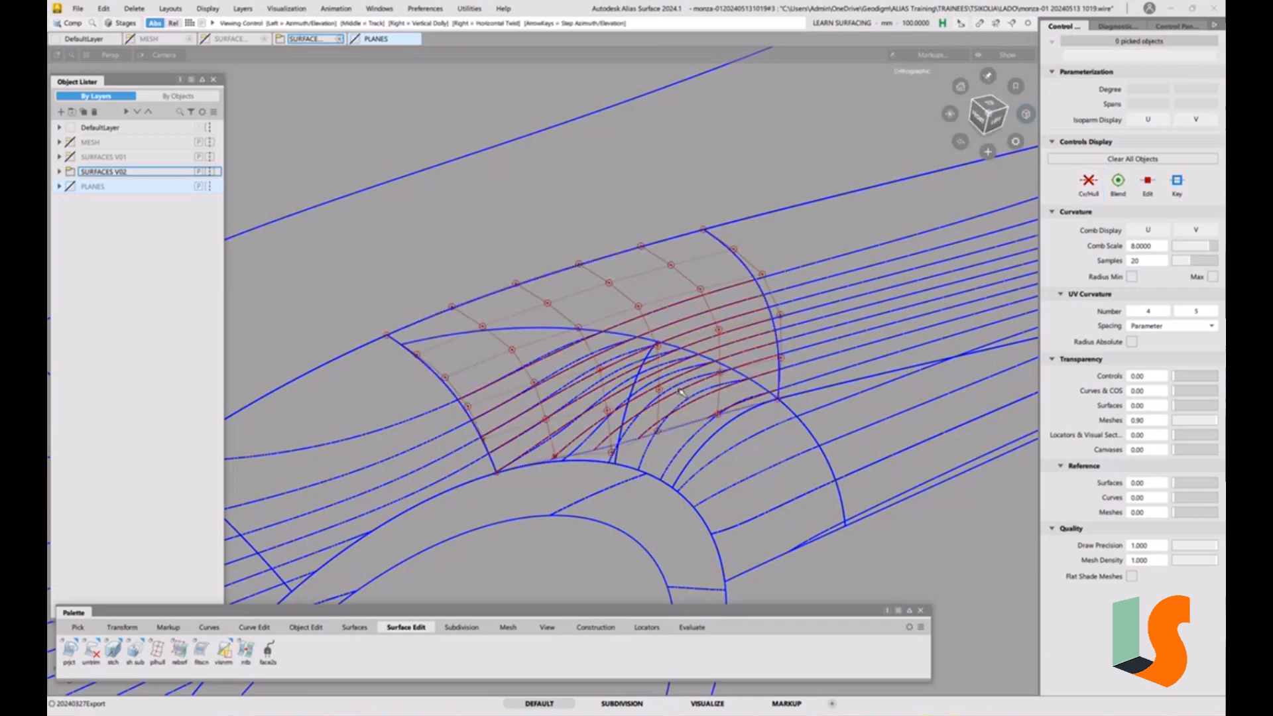
{"action": "left_click_drag", "start_coordinate": [664, 402], "coordinate": [775, 275], "text": "alt+shift"}
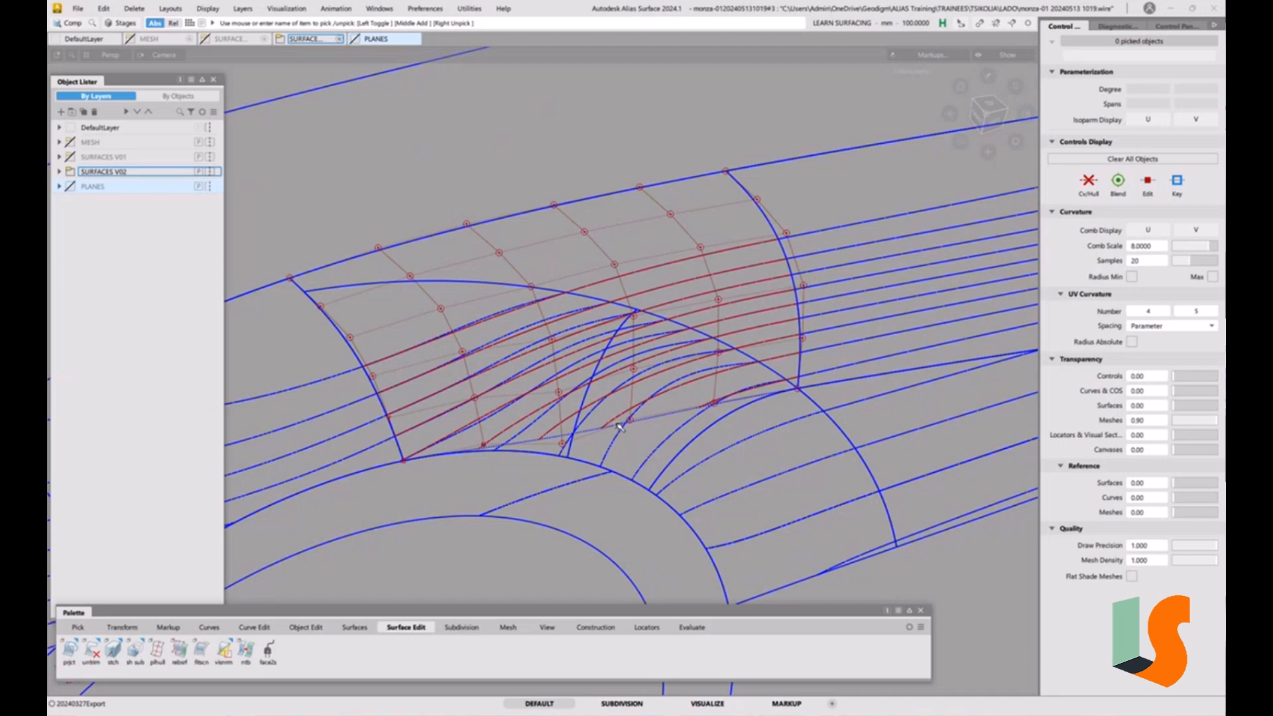
{"action": "left_click_drag", "start_coordinate": [677, 456], "coordinate": [722, 428], "text": "alt+shift"}
{"action": "left_click_drag", "start_coordinate": [624, 422], "coordinate": [654, 405], "text": "alt+shift"}
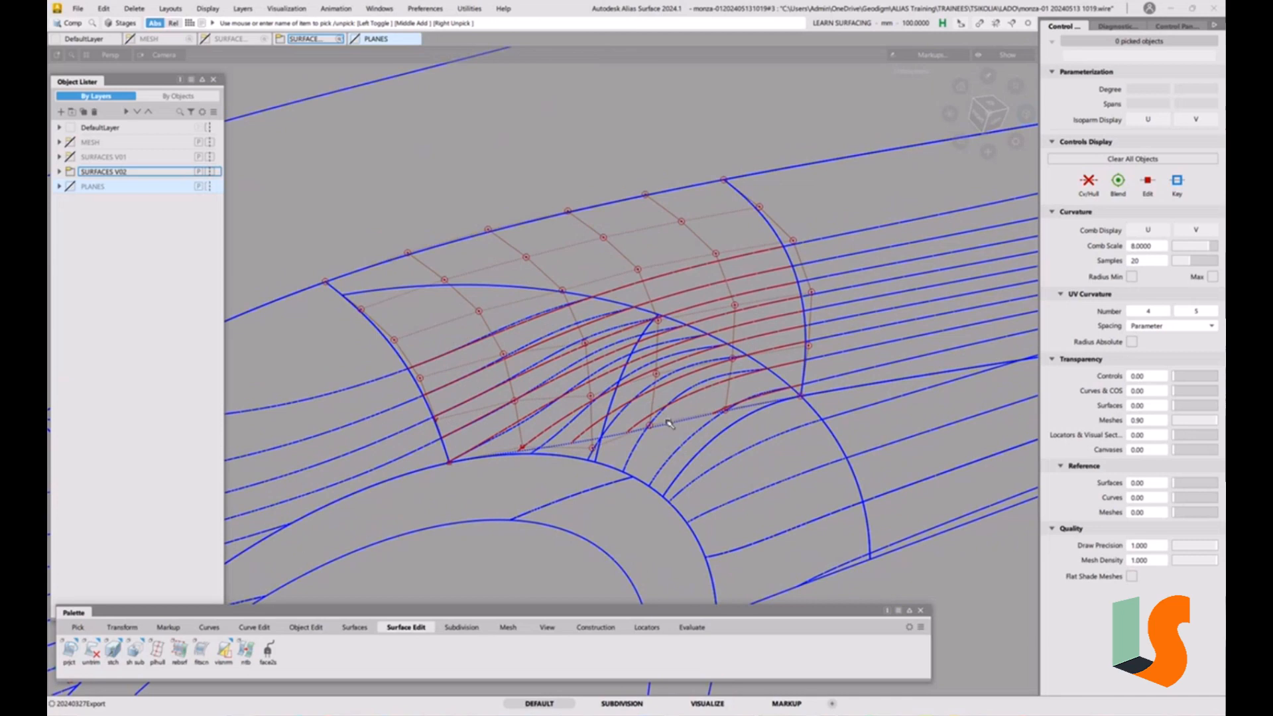
{"action": "left_click", "coordinate": [674, 425]}
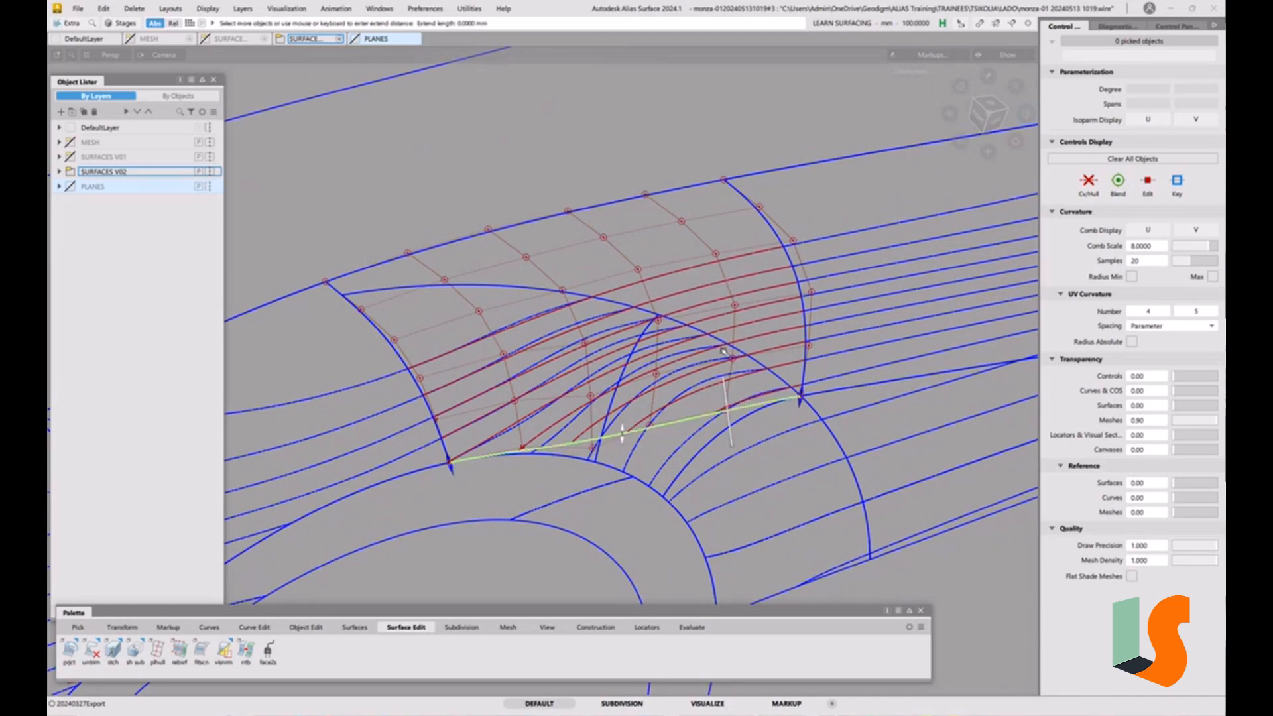
Delete the construction history of all the displayed surfaces around the wheel arch.
{"action": "right_click_drag", "start_coordinate": [728, 406], "coordinate": [655, 402], "text": "alt+shift"}
{"action": "left_click", "coordinate": [656, 402], "text": "ctrl+shift"}
{"action": "left_click", "coordinate": [599, 413]}
{"action": "left_click_drag", "start_coordinate": [304, 241], "coordinate": [789, 531]}
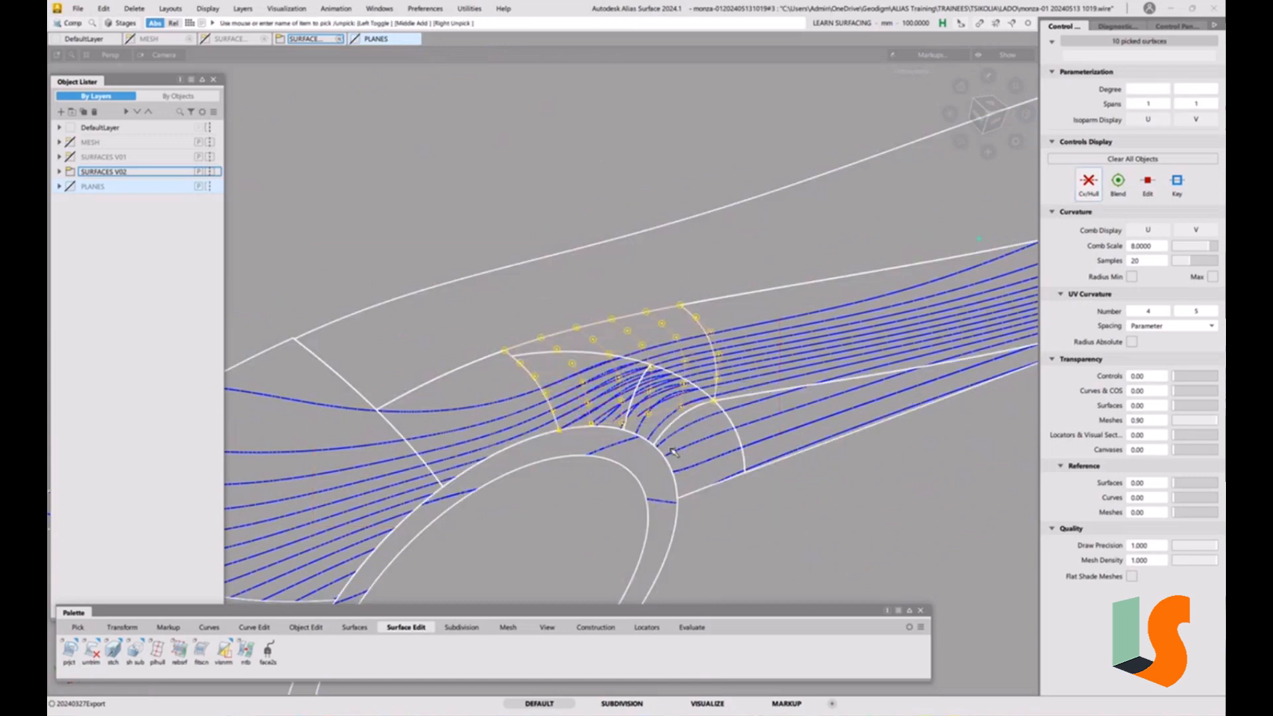
{"action": "left_click", "coordinate": [123, 9]}
{"action": "left_click", "coordinate": [162, 45]}
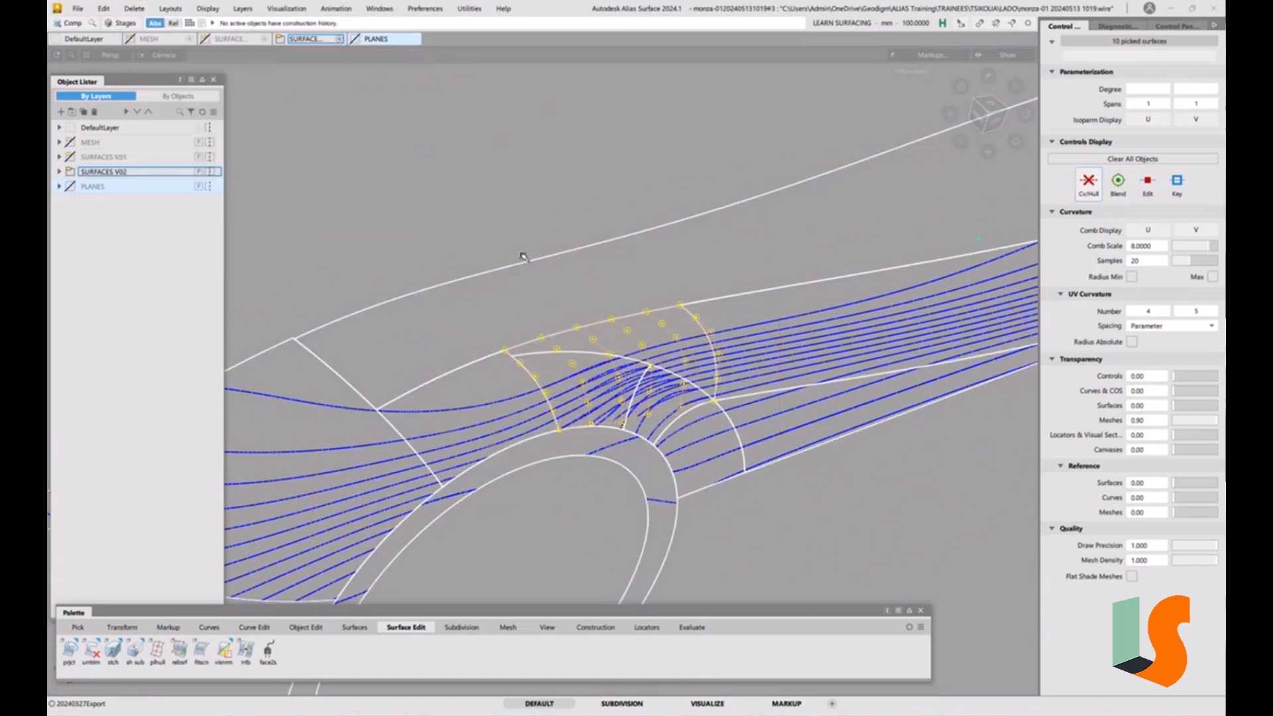
Extend the untrimmed fillet surface by about 63 mm from its lower edge so it reaches over the wheel-arch lip.
{"action": "left_click_drag", "start_coordinate": [667, 478], "coordinate": [672, 415], "text": "ctrl+shift"}
{"action": "left_click", "coordinate": [662, 411]}
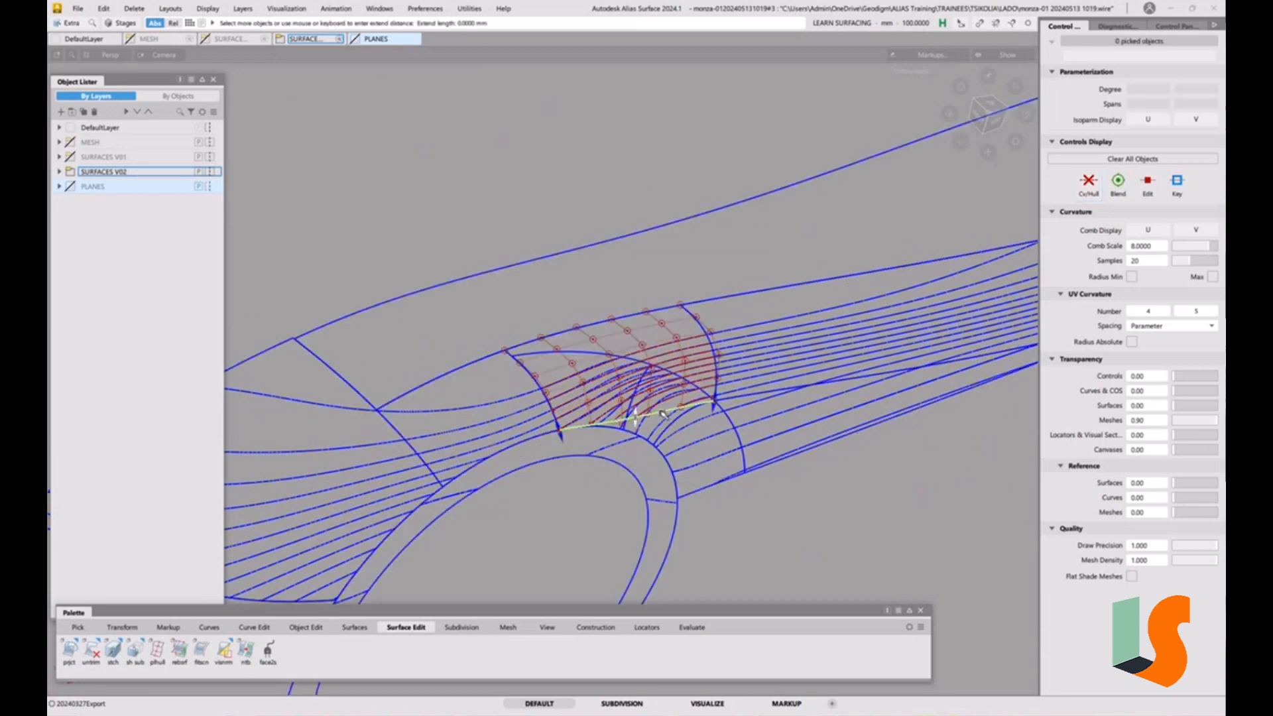
{"action": "left_click_drag", "start_coordinate": [668, 278], "coordinate": [667, 334]}
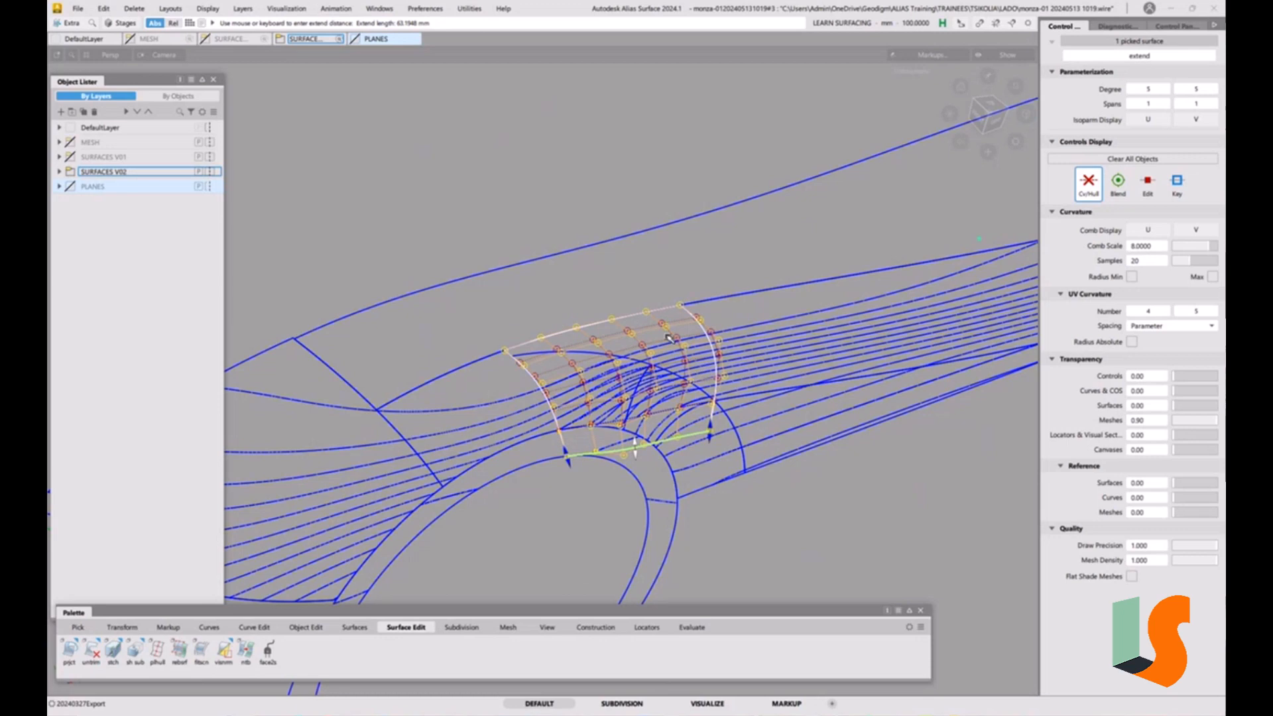
{"action": "left_click", "coordinate": [701, 517]}
Turn the two blend surfaces lying over the extended fillet surface into templates.
{"action": "right_click_drag", "start_coordinate": [682, 458], "coordinate": [628, 403], "text": "alt+shift"}
{"action": "left_click_drag", "start_coordinate": [570, 409], "coordinate": [563, 361], "text": "ctrl+shift"}
{"action": "left_click", "coordinate": [563, 358]}
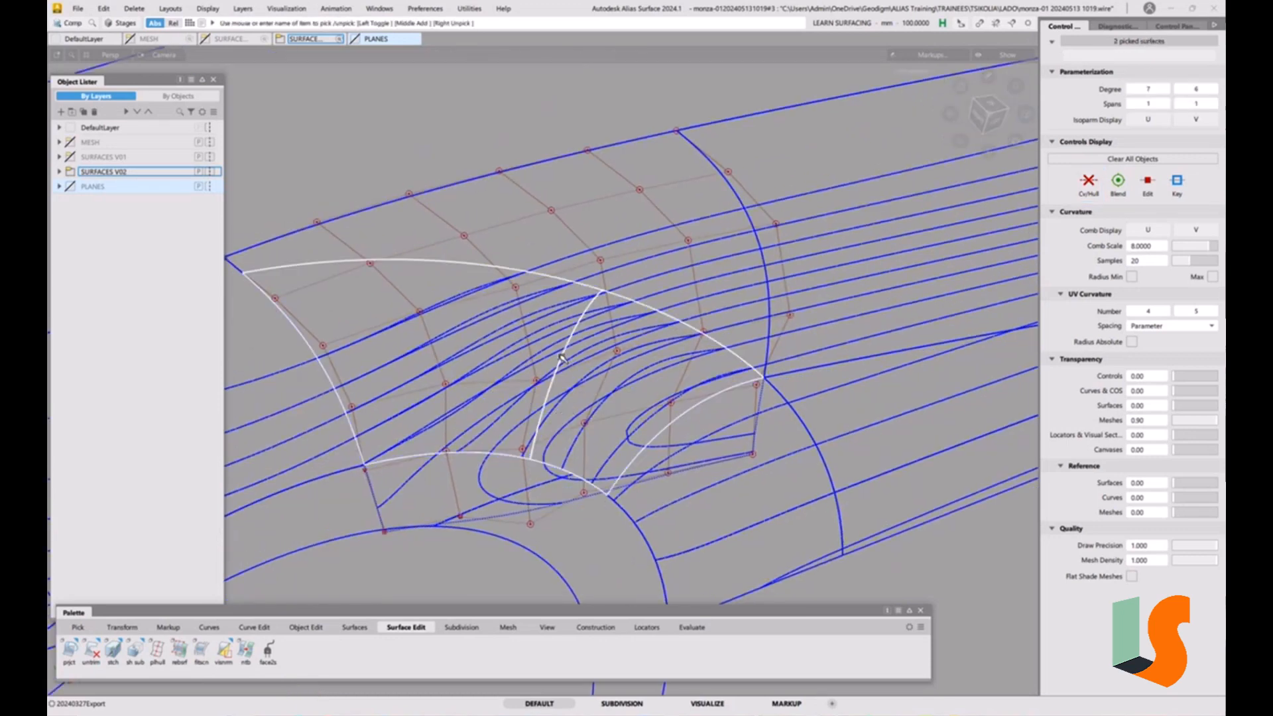
{"action": "left_click", "coordinate": [206, 9]}
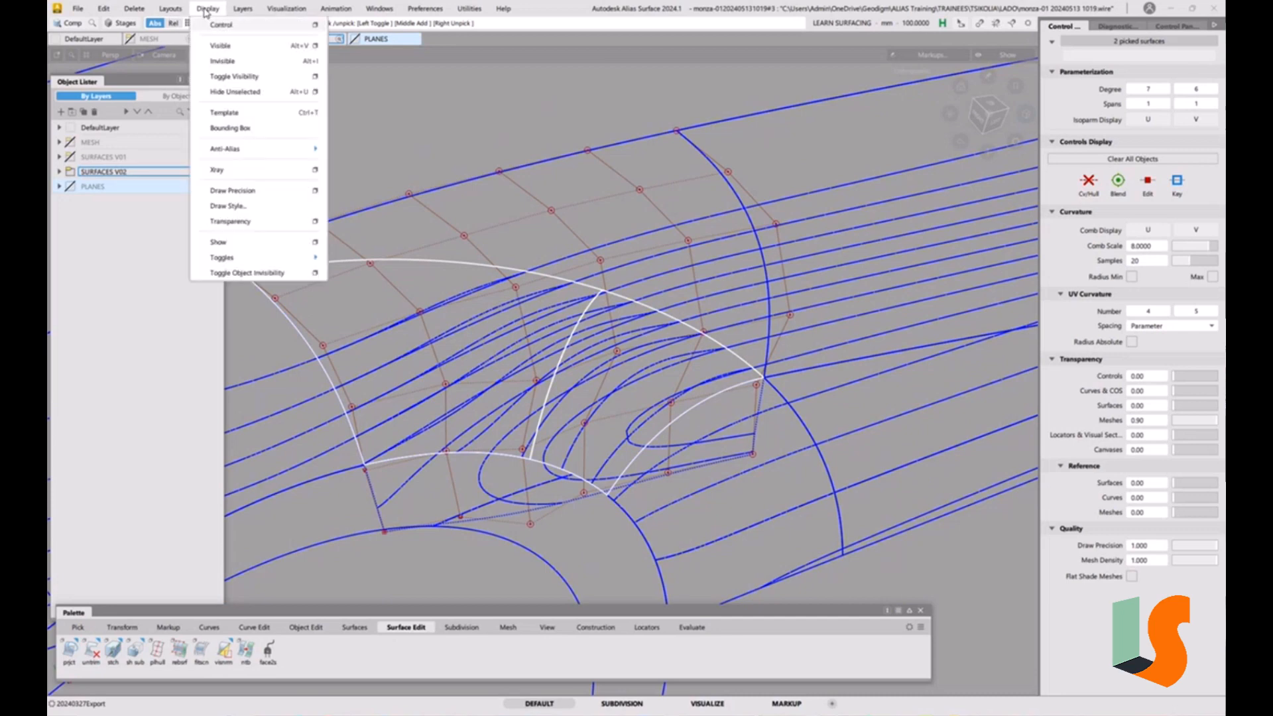
{"action": "left_click", "coordinate": [246, 113]}
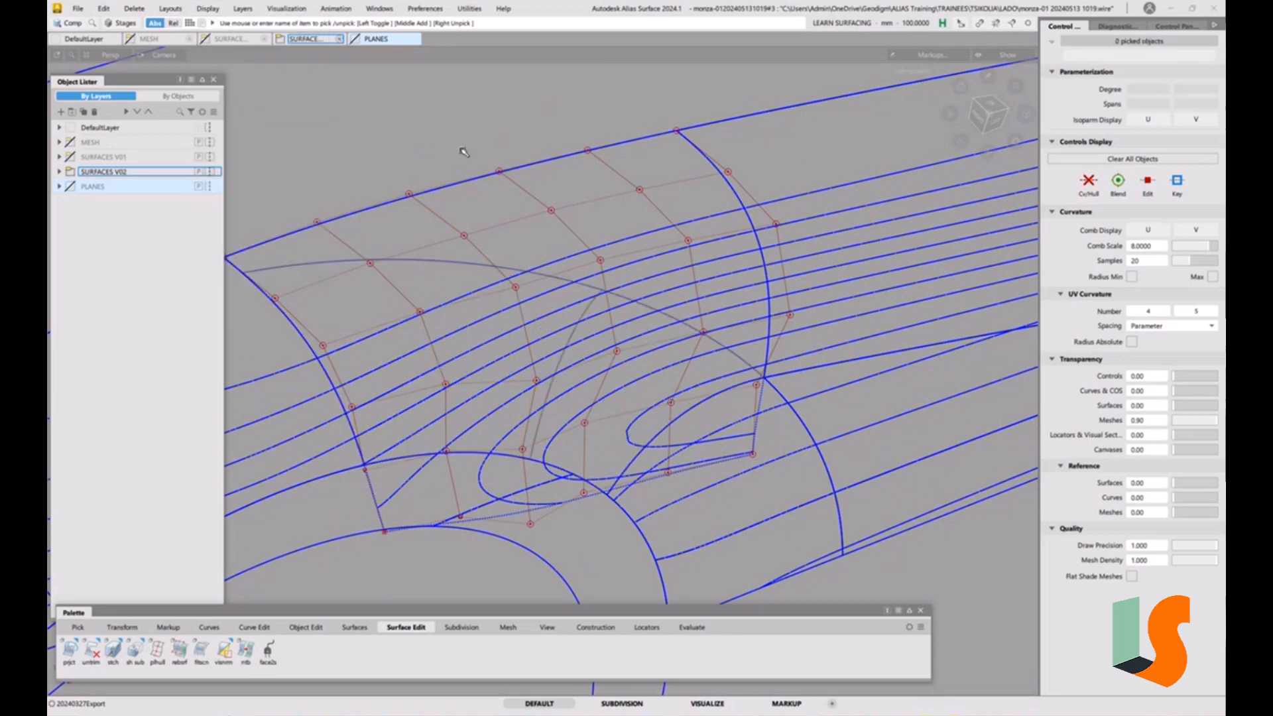
{"action": "left_click_drag", "start_coordinate": [691, 445], "coordinate": [674, 358], "text": "ctrl+shift"}
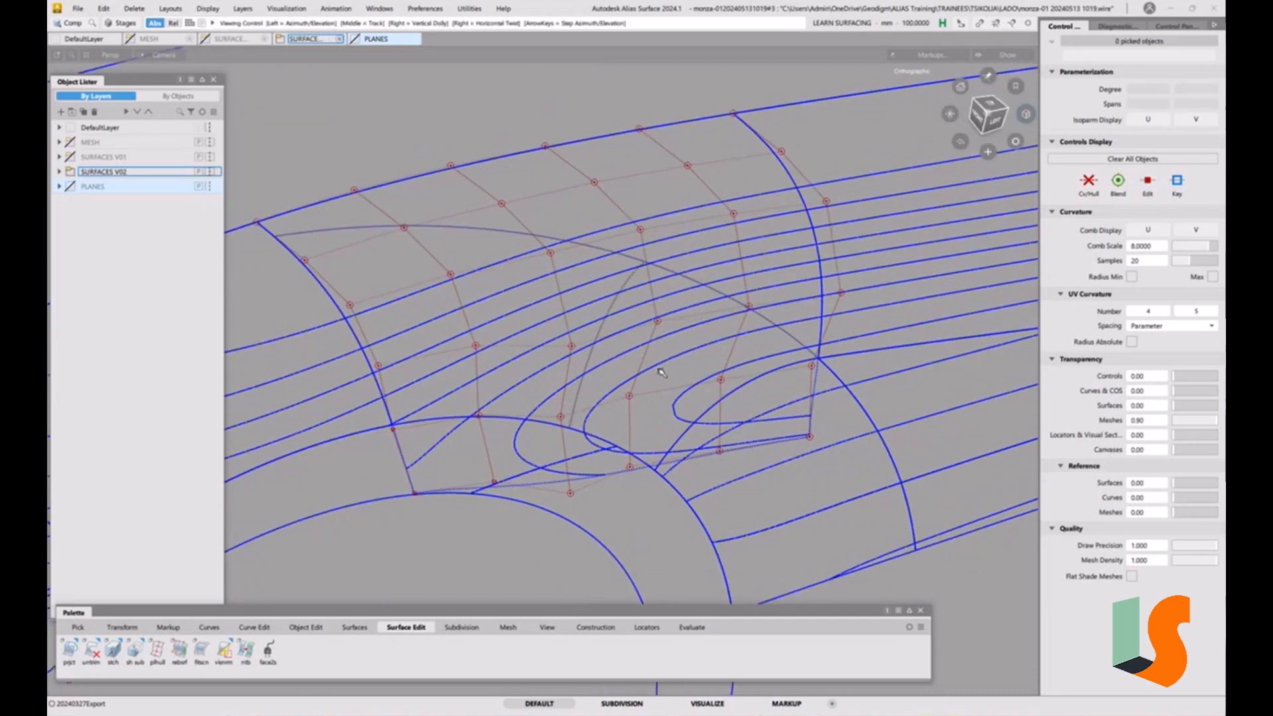
{"action": "middle_click_drag", "start_coordinate": [623, 406], "coordinate": [655, 408], "text": "alt+shift"}
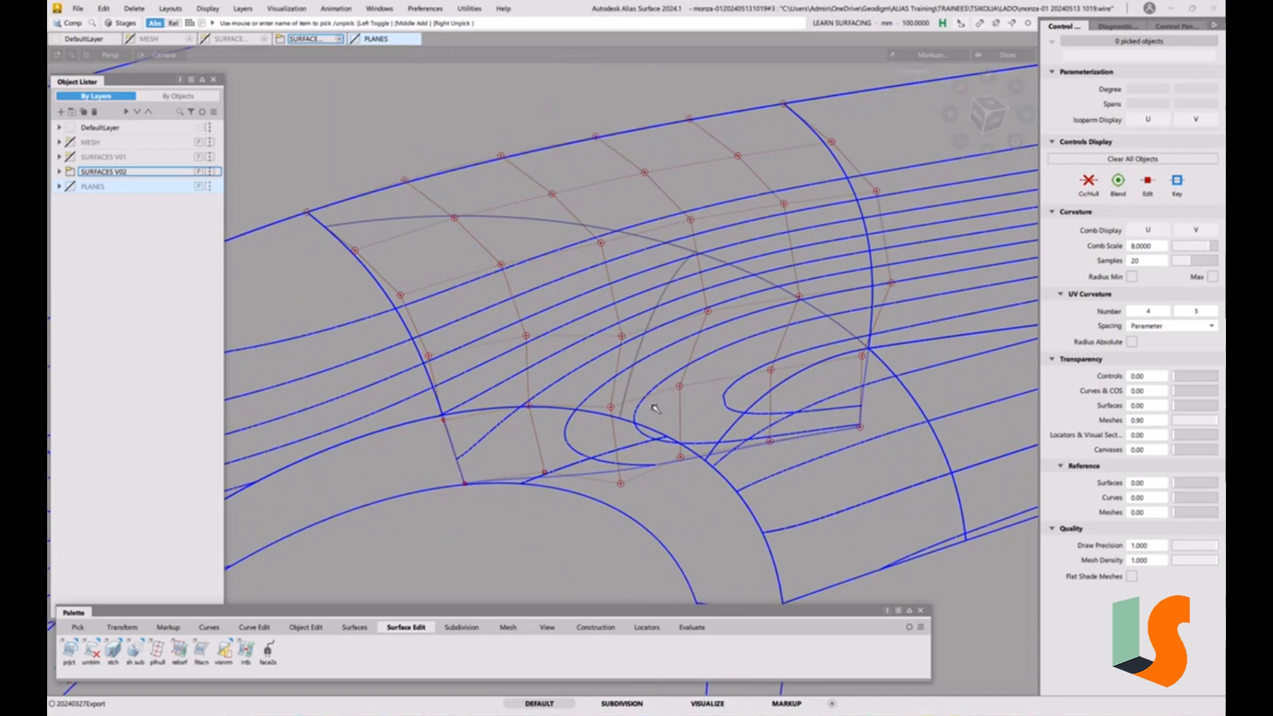
Expand the SURFACES V02 layer folder and examine the extended fillet surface above the wheel arch.
{"action": "left_click", "coordinate": [60, 172]}
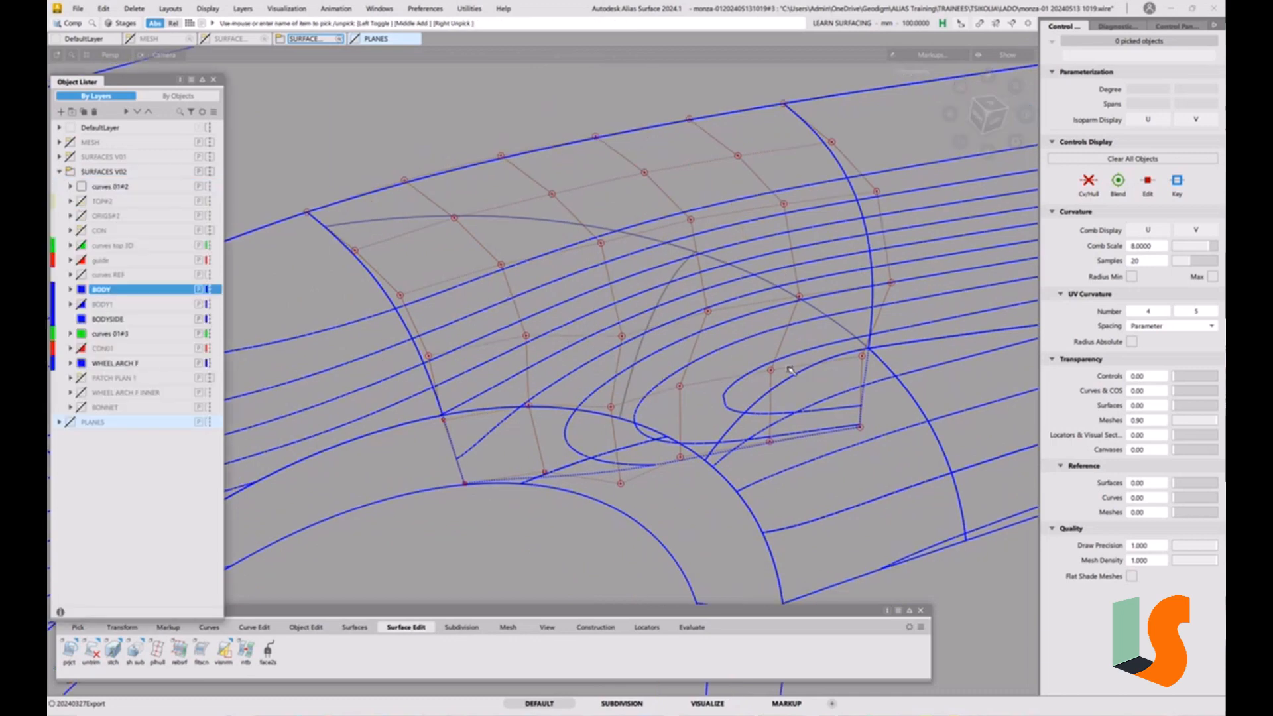
{"action": "left_click_drag", "start_coordinate": [825, 352], "coordinate": [670, 253], "text": "alt+shift"}
{"action": "left_click_drag", "start_coordinate": [604, 371], "coordinate": [670, 426], "text": "alt+shift"}
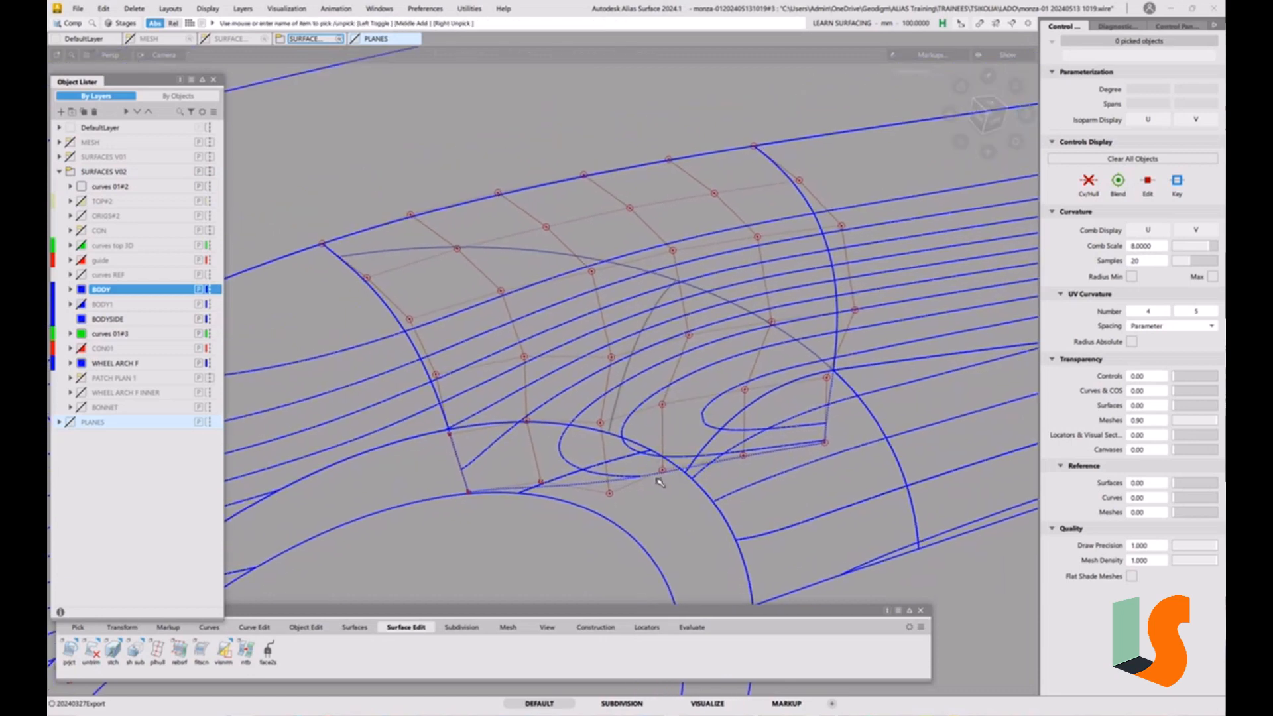
{"action": "left_click_drag", "start_coordinate": [659, 482], "coordinate": [669, 252], "text": "alt+shift"}
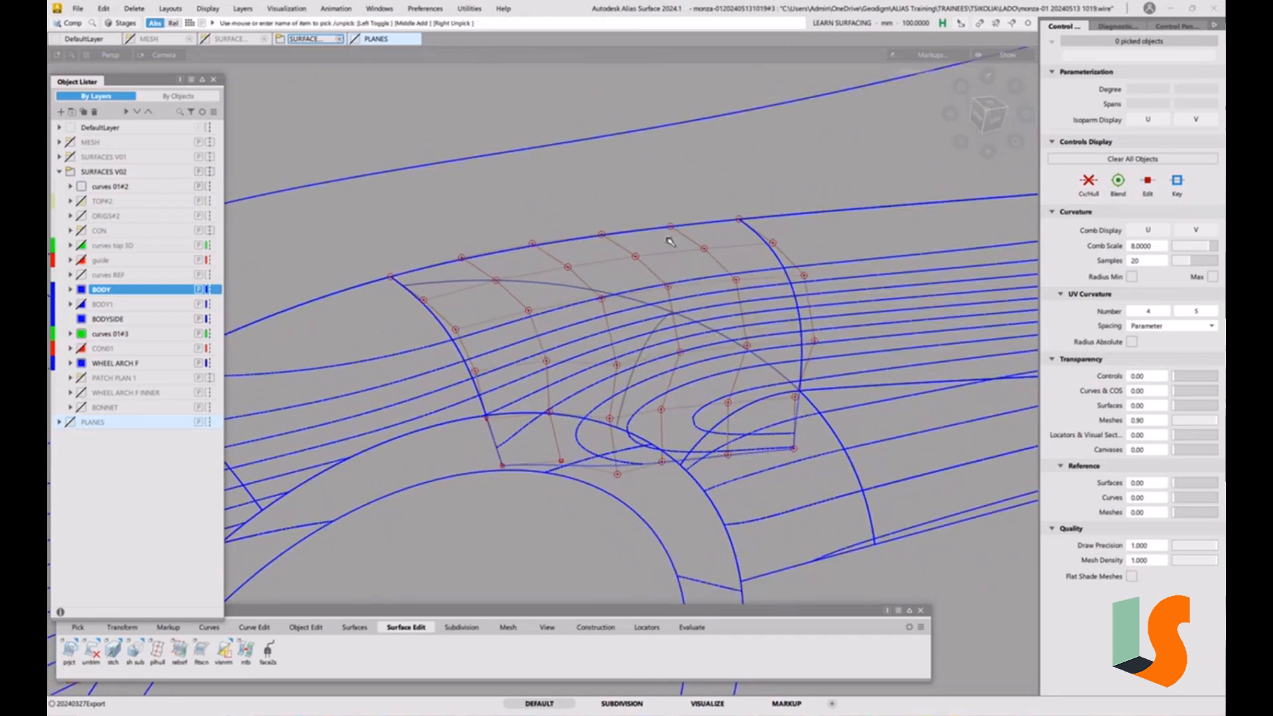
{"action": "left_click_drag", "start_coordinate": [638, 389], "coordinate": [594, 453], "text": "alt+shift"}
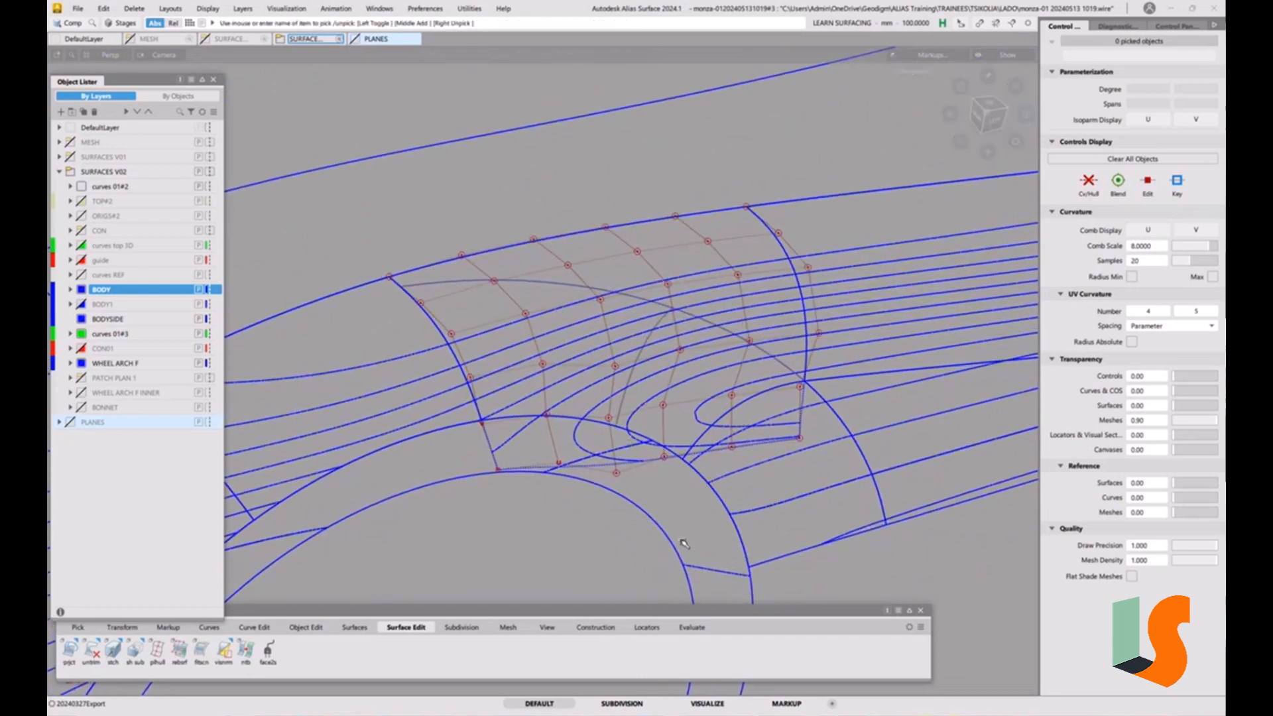
Place a curve-to-surface deviation locator between the wheel arch's outer edge and the extended fillet surface, and inspect its comb.
{"action": "left_click", "coordinate": [645, 628]}
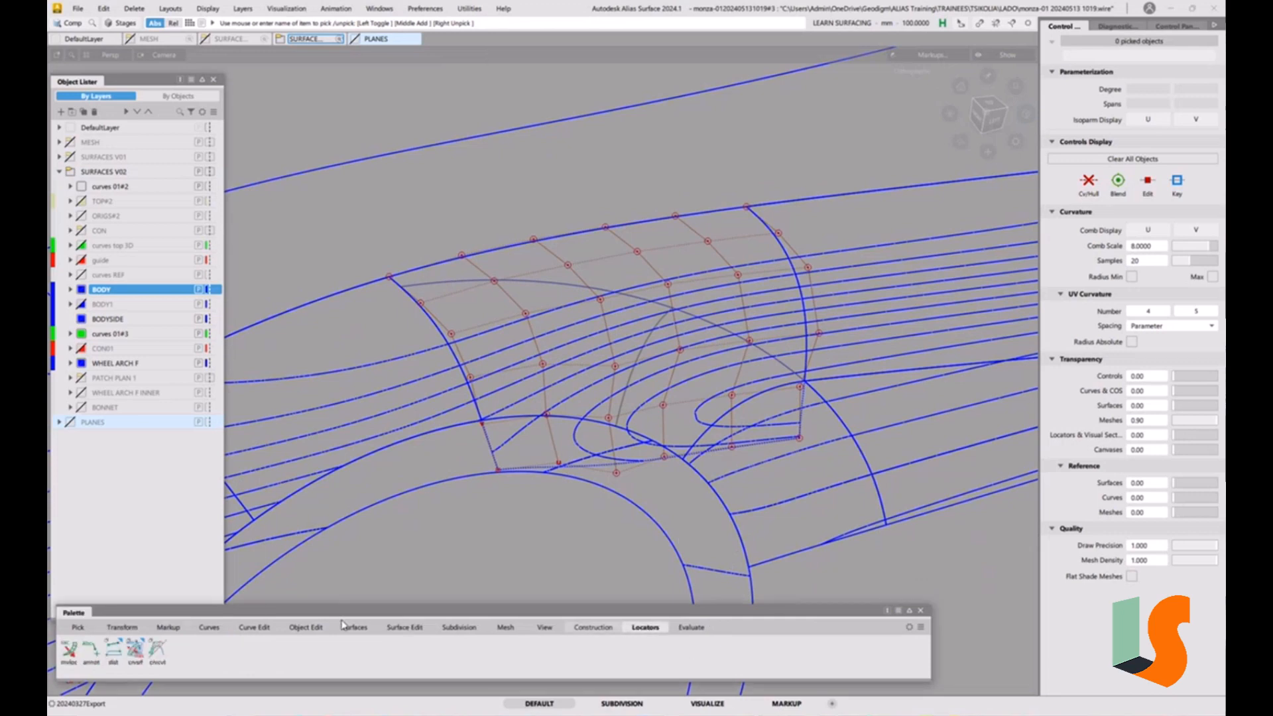
{"action": "left_click", "coordinate": [135, 649]}
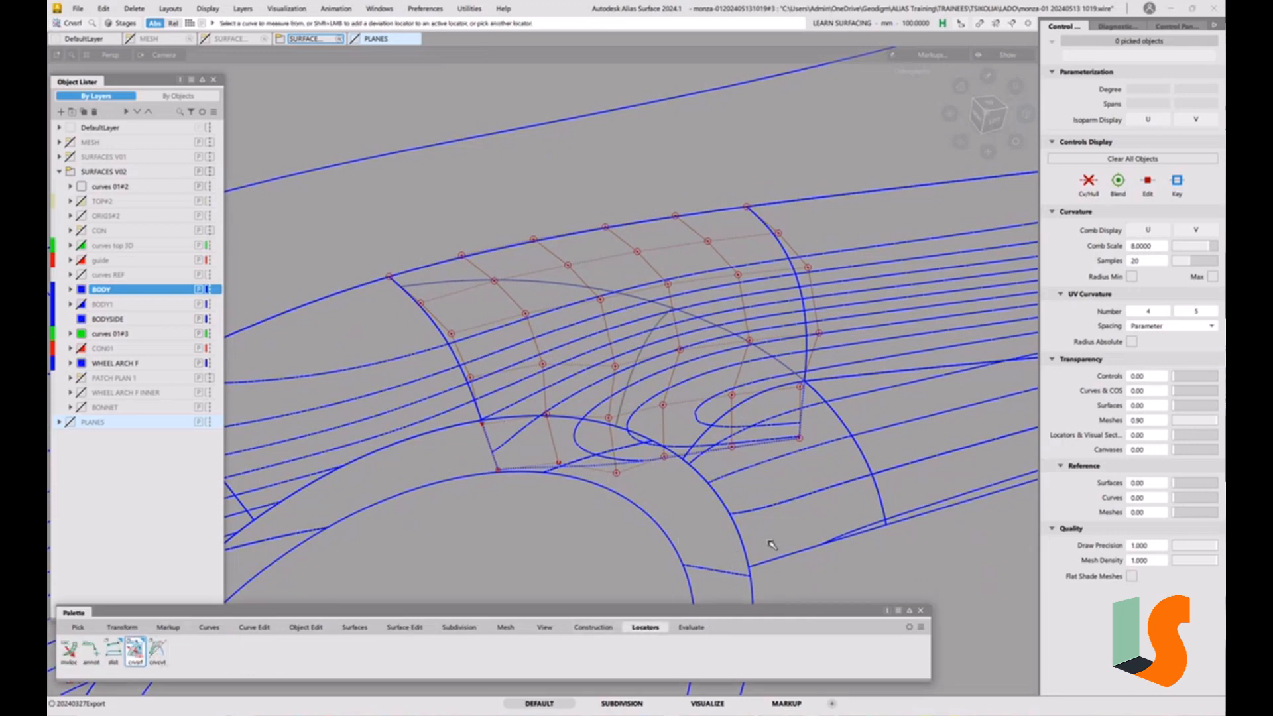
{"action": "left_click", "coordinate": [753, 592]}
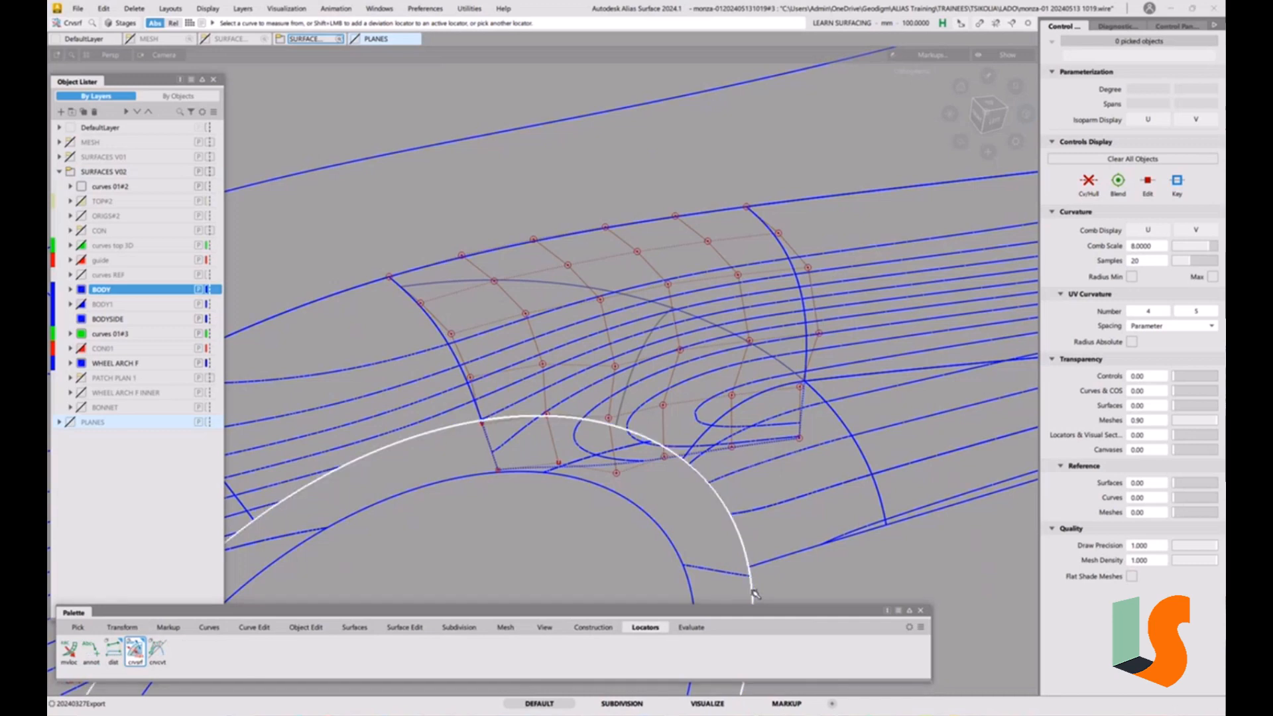
{"action": "left_click", "coordinate": [611, 466]}
{"action": "left_click_drag", "start_coordinate": [611, 440], "coordinate": [616, 530], "text": "alt+shift"}
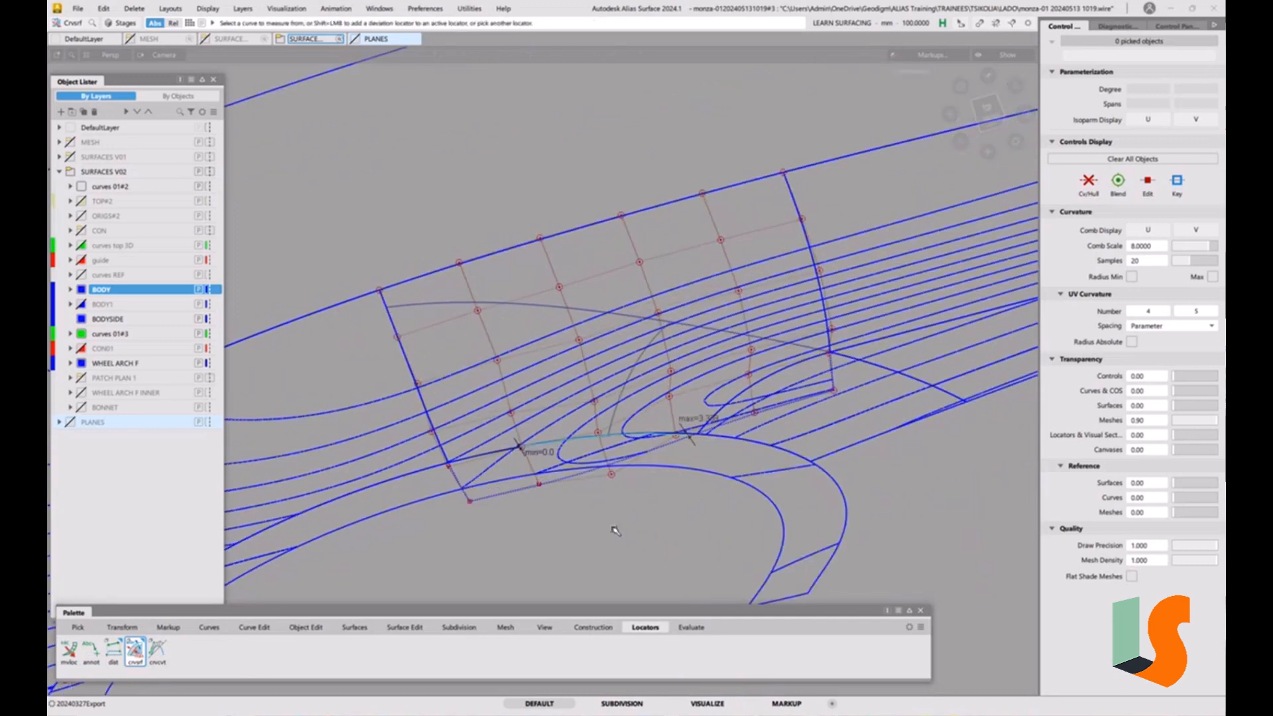
{"action": "mouse_move", "coordinate": [607, 545]}
{"action": "middle_mouse_down"}
{"action": "mouse_move", "coordinate": [566, 550]}
{"action": "mouse_move", "coordinate": [661, 551]}
{"action": "mouse_move", "coordinate": [676, 535]}
{"action": "middle_mouse_up"}
{"action": "mouse_move", "coordinate": [716, 533]}
{"action": "left_mouse_down", "text": "ctrl+shift"}
{"action": "mouse_move", "coordinate": [711, 469]}
{"action": "mouse_move", "coordinate": [696, 480]}
{"action": "left_mouse_up", "text": "ctrl+shift"}
{"action": "right_click_drag", "start_coordinate": [696, 480], "coordinate": [690, 429], "text": "alt+shift"}
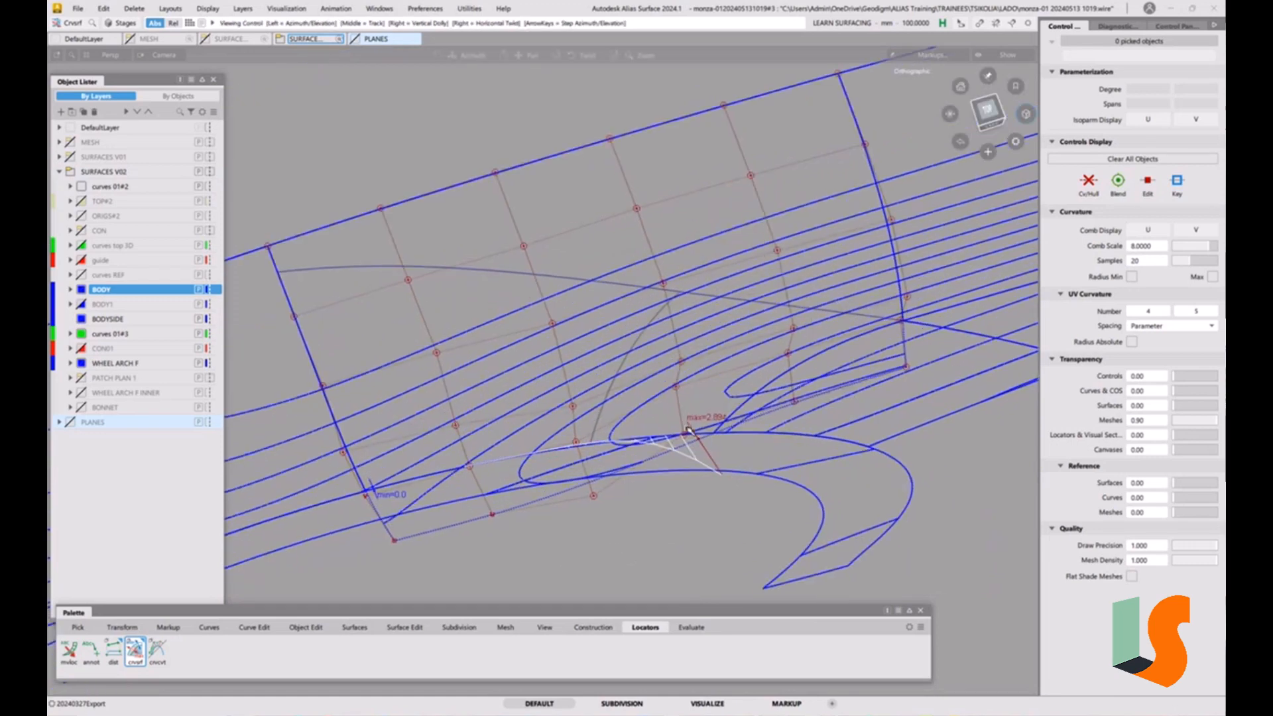
{"action": "left_click_drag", "start_coordinate": [689, 430], "coordinate": [678, 383], "text": "alt+shift"}
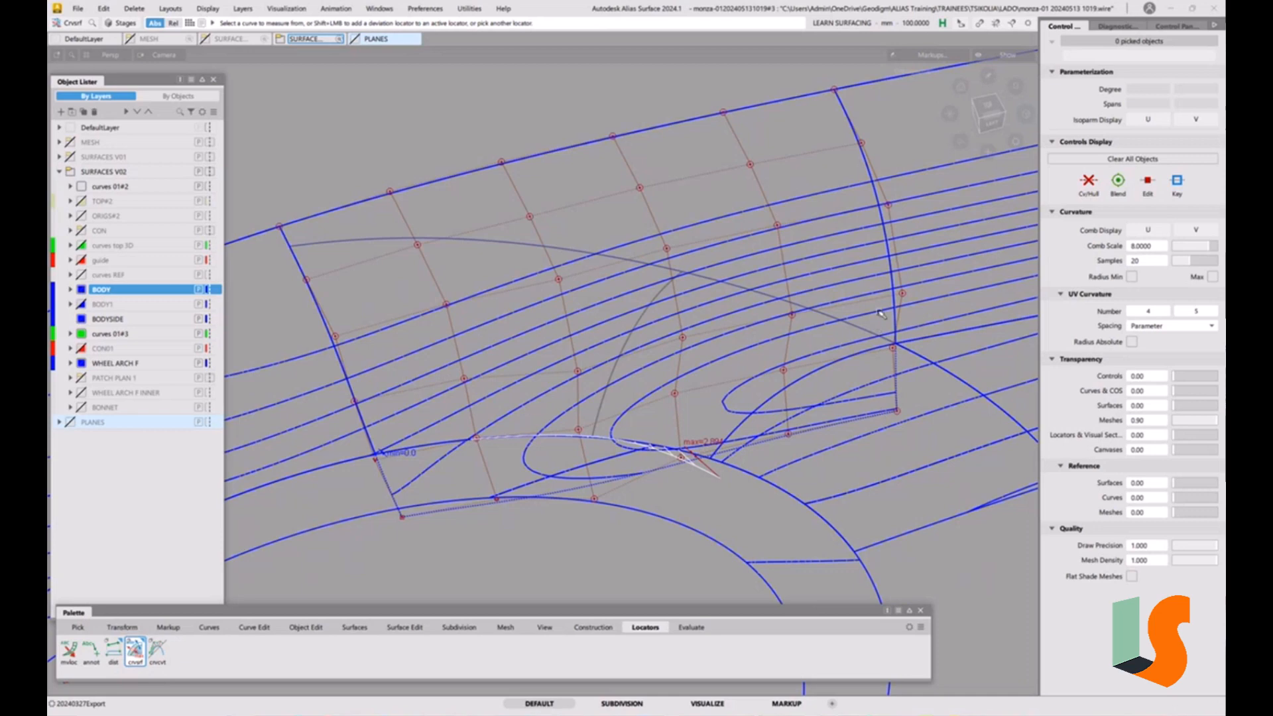
{"action": "left_click_drag", "start_coordinate": [729, 461], "coordinate": [717, 471], "text": "alt+shift"}
Isolate and shade the extended fillet and wheel-arch surfaces to compare them, and restore the wireframe view of all the geometry.
{"action": "left_click", "coordinate": [687, 402]}
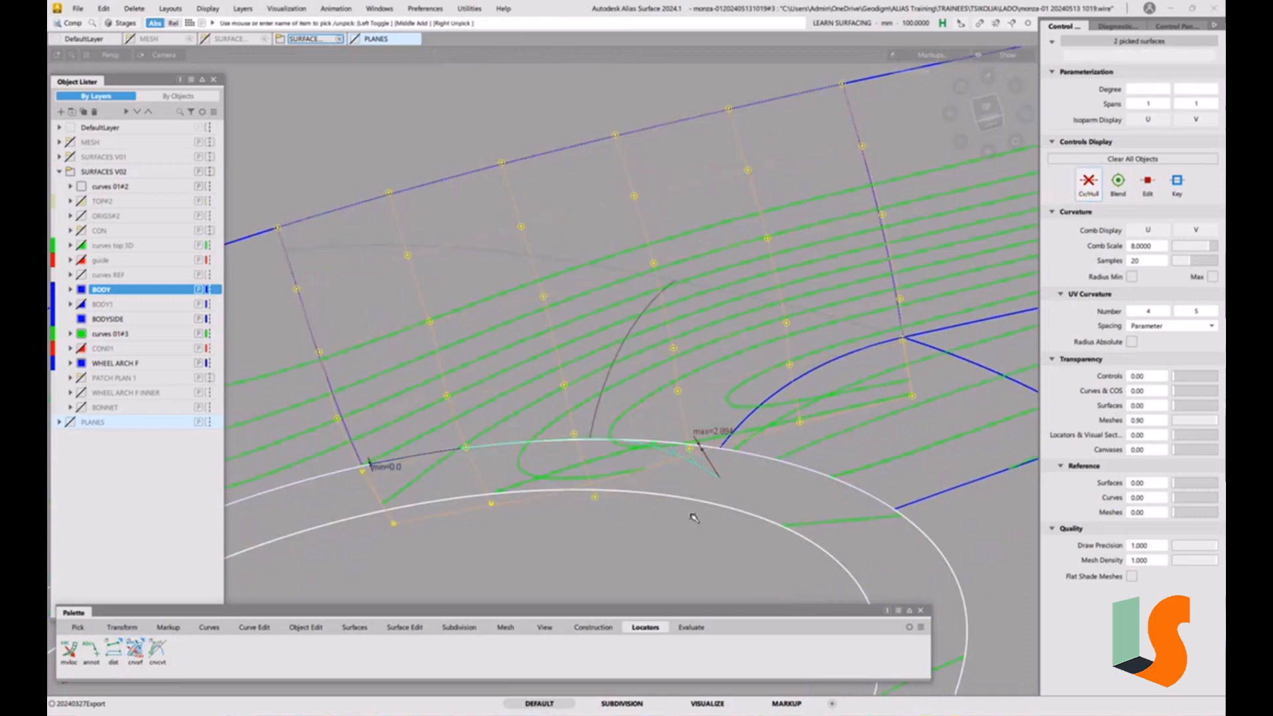
{"action": "key", "text": "alt+h"}
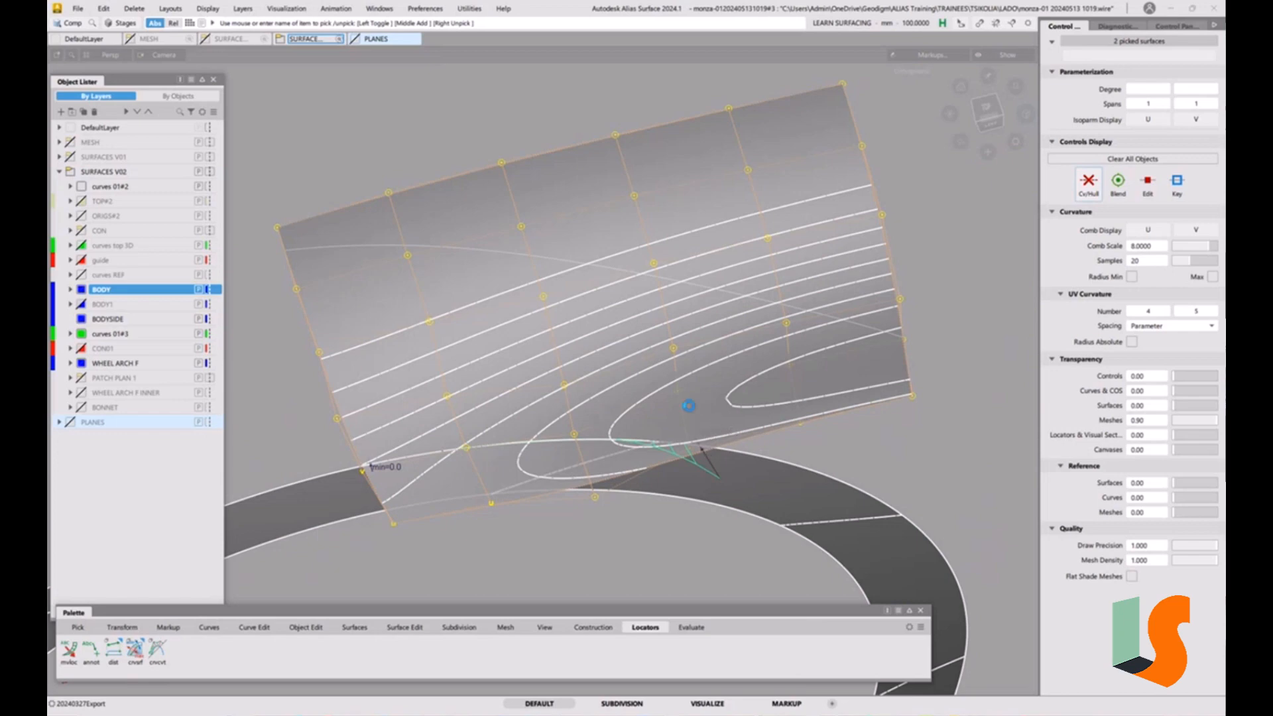
{"action": "left_click_drag", "start_coordinate": [688, 406], "coordinate": [682, 427], "text": "alt+shift"}
{"action": "middle_click_drag", "start_coordinate": [543, 536], "coordinate": [556, 471], "text": "alt+shift"}
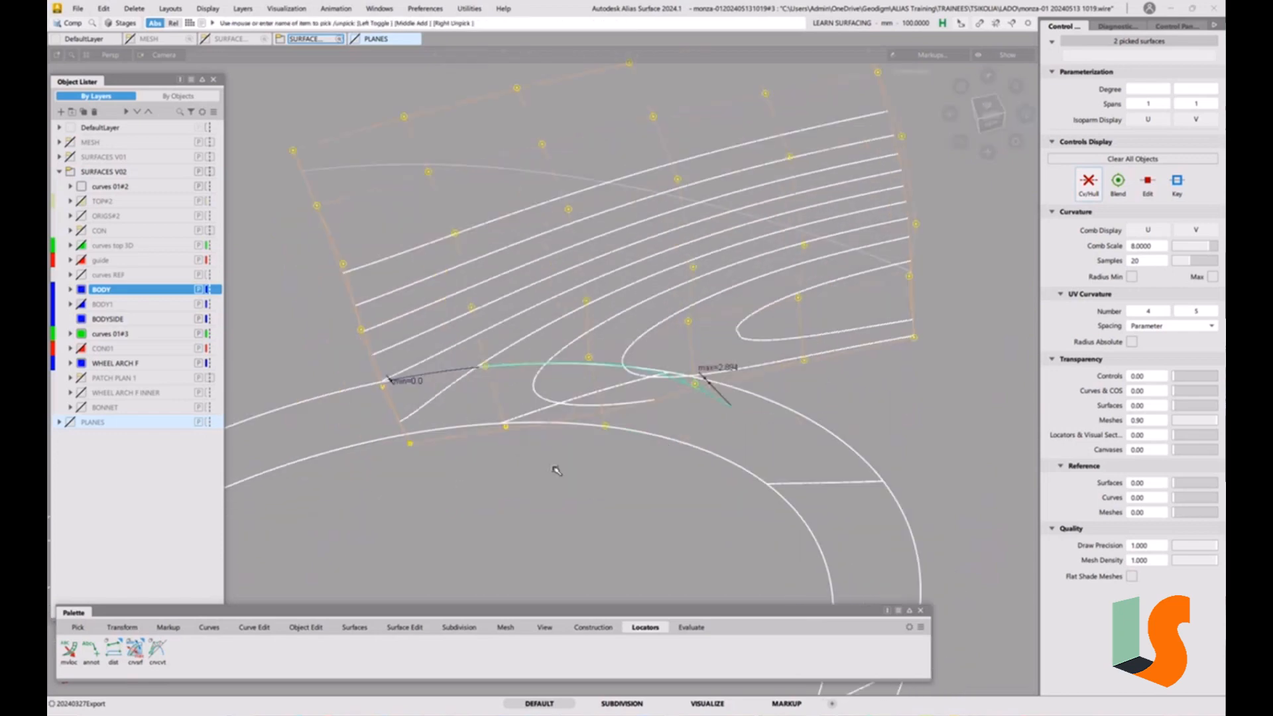
{"action": "right_click_drag", "start_coordinate": [605, 464], "coordinate": [702, 404], "text": "alt+shift"}
{"action": "middle_click_drag", "start_coordinate": [702, 404], "coordinate": [680, 470], "text": "alt+shift"}
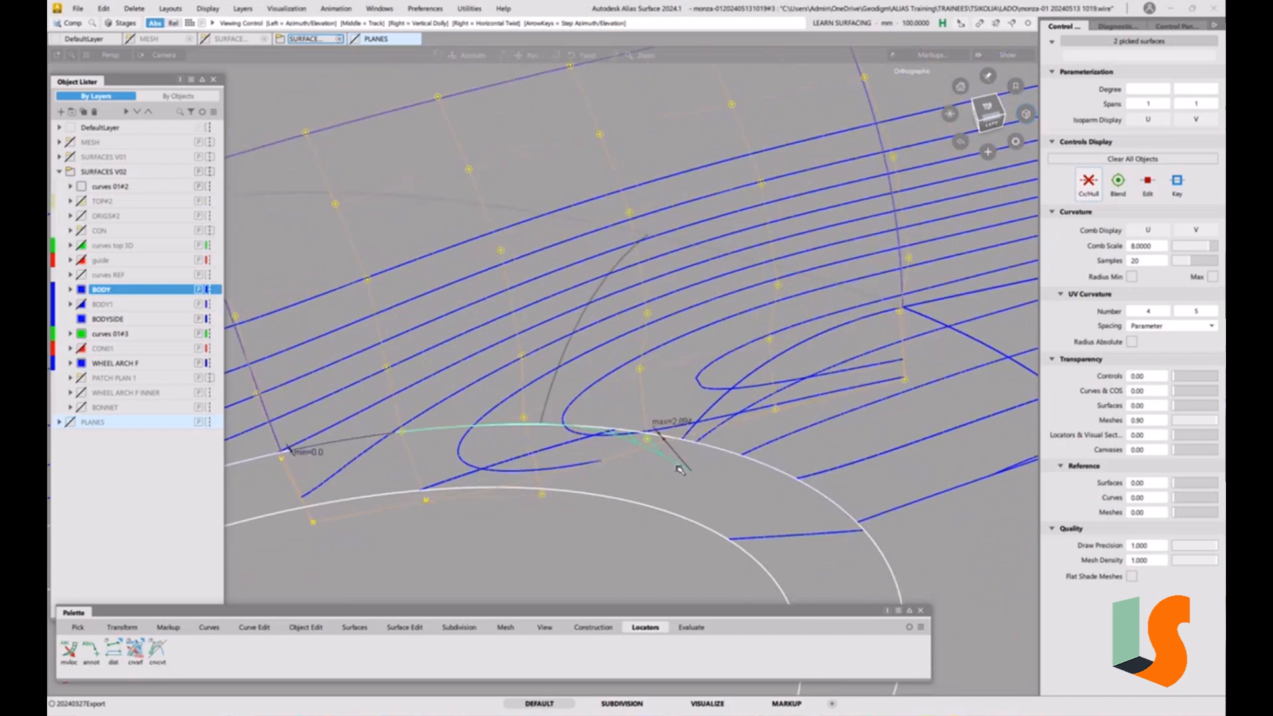
{"action": "left_click_drag", "start_coordinate": [680, 470], "coordinate": [444, 422], "text": "alt+shift"}
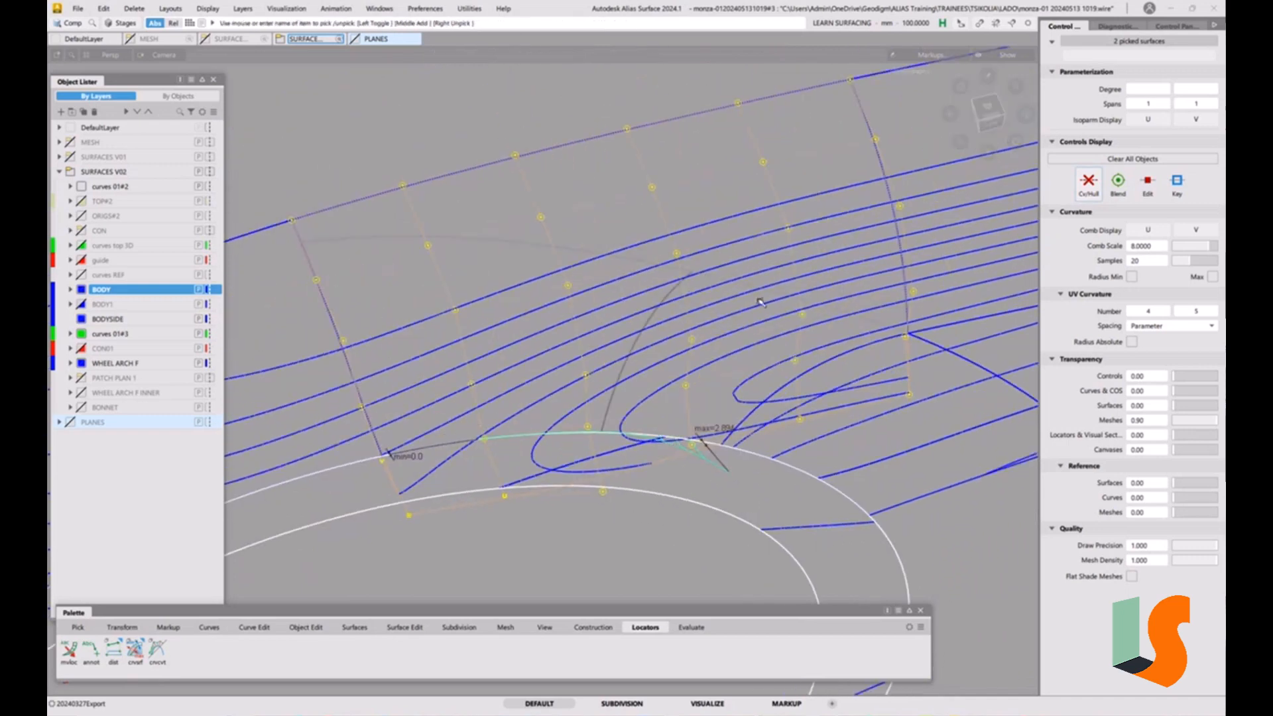
Set the extended fillet surface's U degree to 6 in the Parameterization Editor and deselect it.
{"action": "left_click", "coordinate": [746, 464]}
{"action": "left_click_drag", "start_coordinate": [697, 407], "coordinate": [662, 426], "text": "ctrl+shift"}
{"action": "left_click_drag", "start_coordinate": [639, 174], "coordinate": [626, 217]}
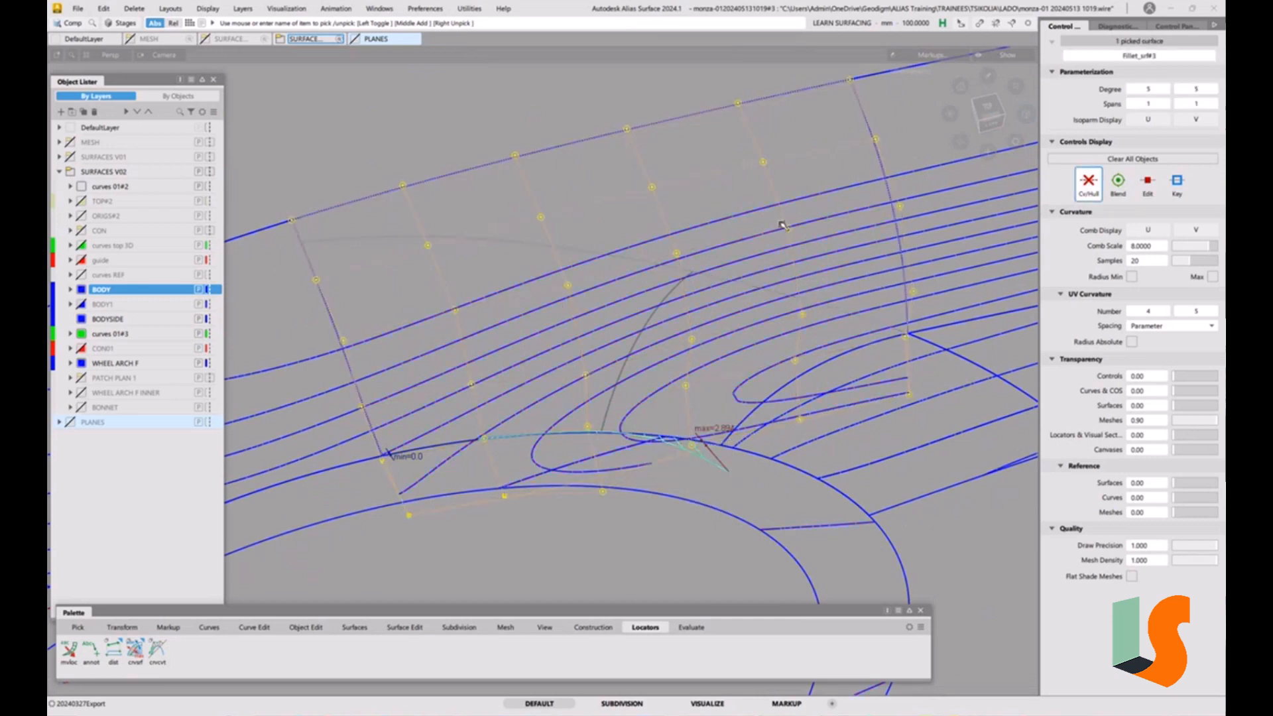
{"action": "left_click", "coordinate": [905, 249]}
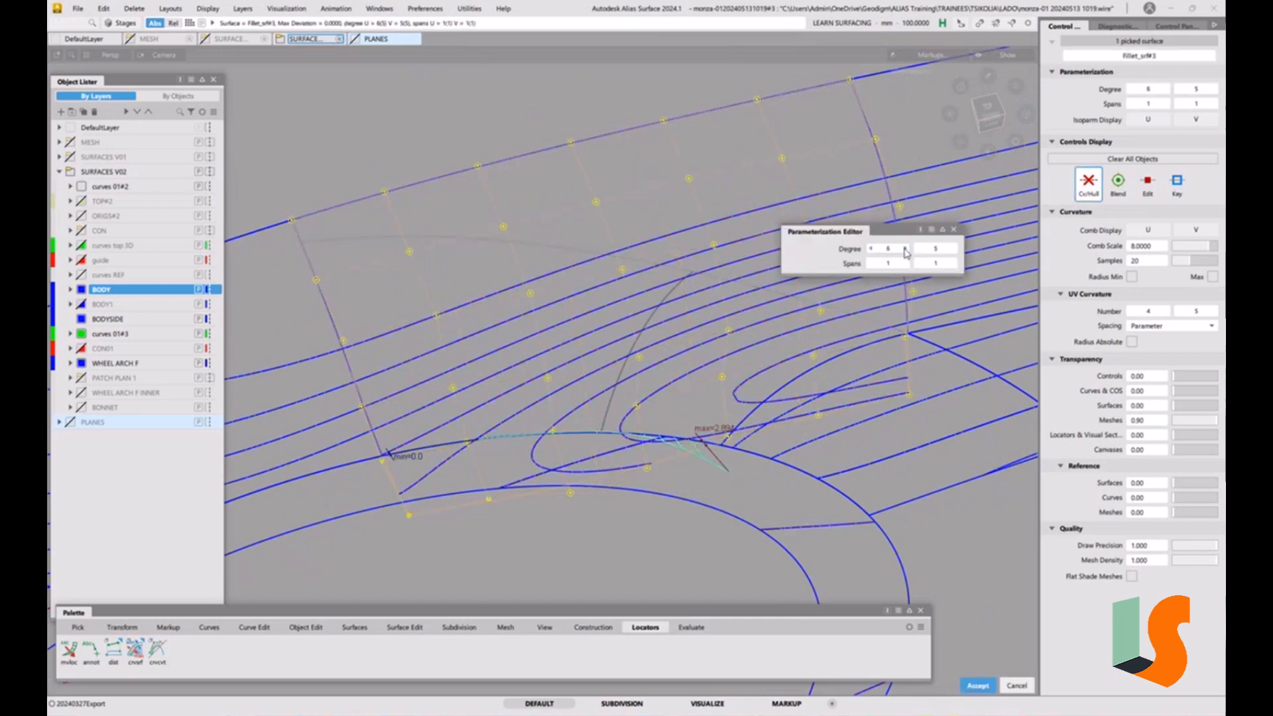
{"action": "key", "text": "space"}
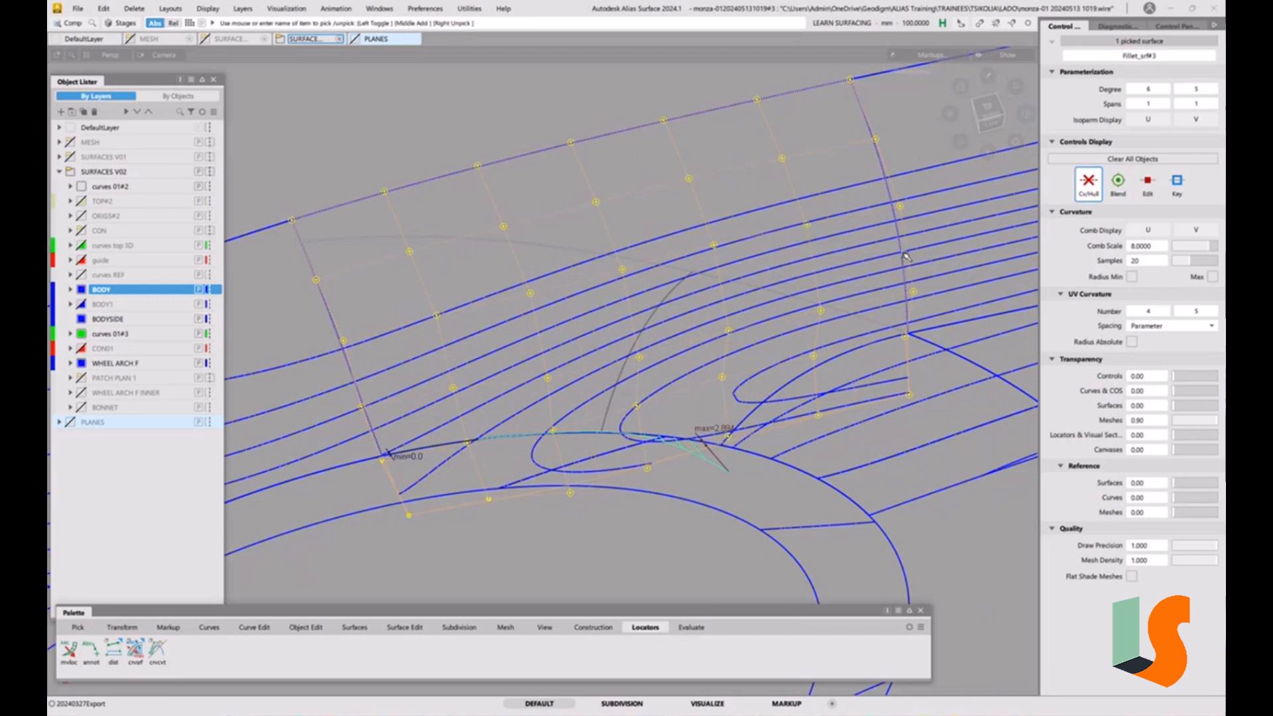
{"action": "left_click", "coordinate": [822, 480]}
Check G2 curvature continuity per span, with the comb shown, along both side edges of the extended fillet surface.
{"action": "left_click_drag", "start_coordinate": [789, 455], "coordinate": [747, 431], "text": "alt+shift"}
{"action": "middle_click_drag", "start_coordinate": [749, 431], "coordinate": [692, 422], "text": "alt+shift"}
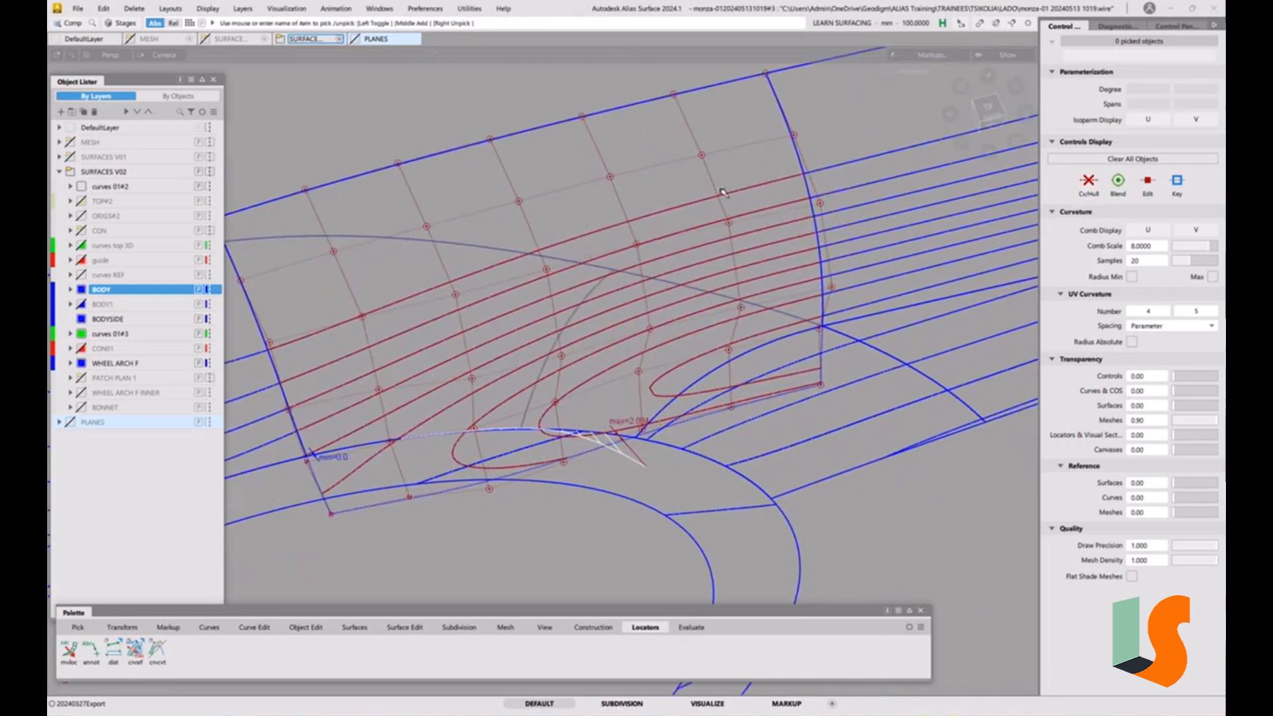
{"action": "left_click_drag", "start_coordinate": [770, 160], "coordinate": [799, 177], "text": "alt+shift"}
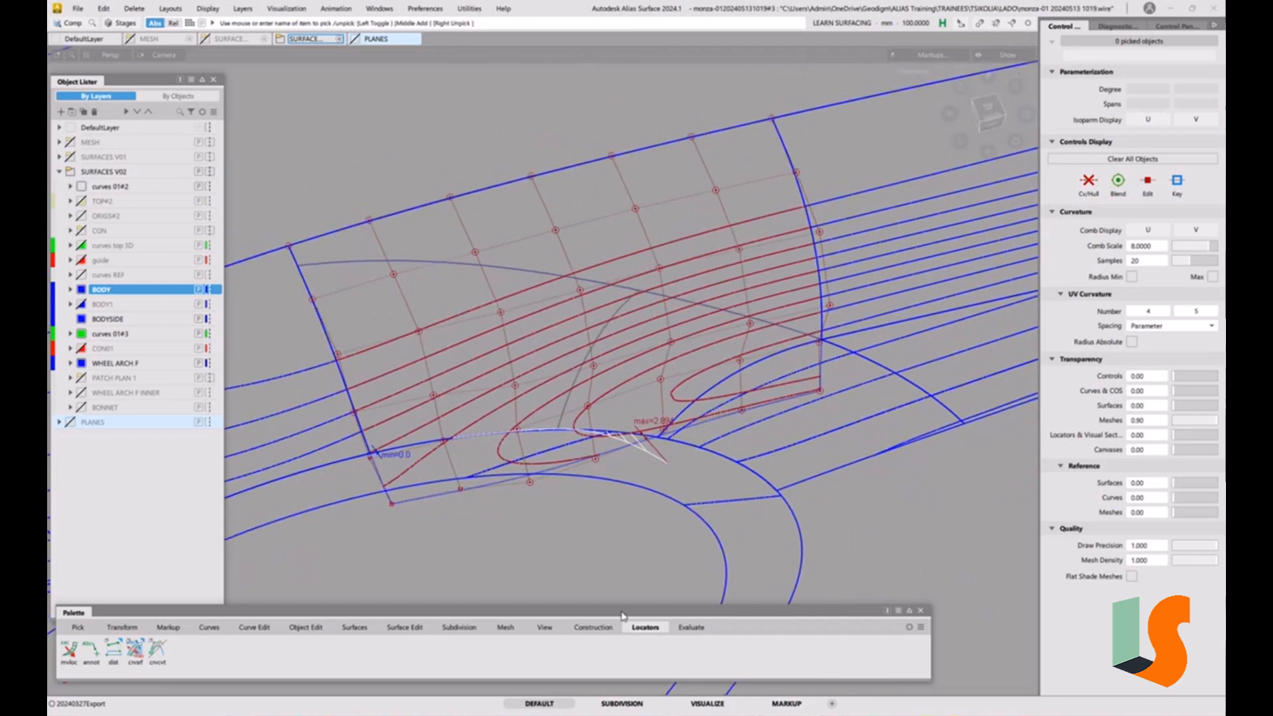
{"action": "left_click", "coordinate": [691, 627]}
{"action": "left_click_drag", "start_coordinate": [69, 650], "coordinate": [153, 679]}
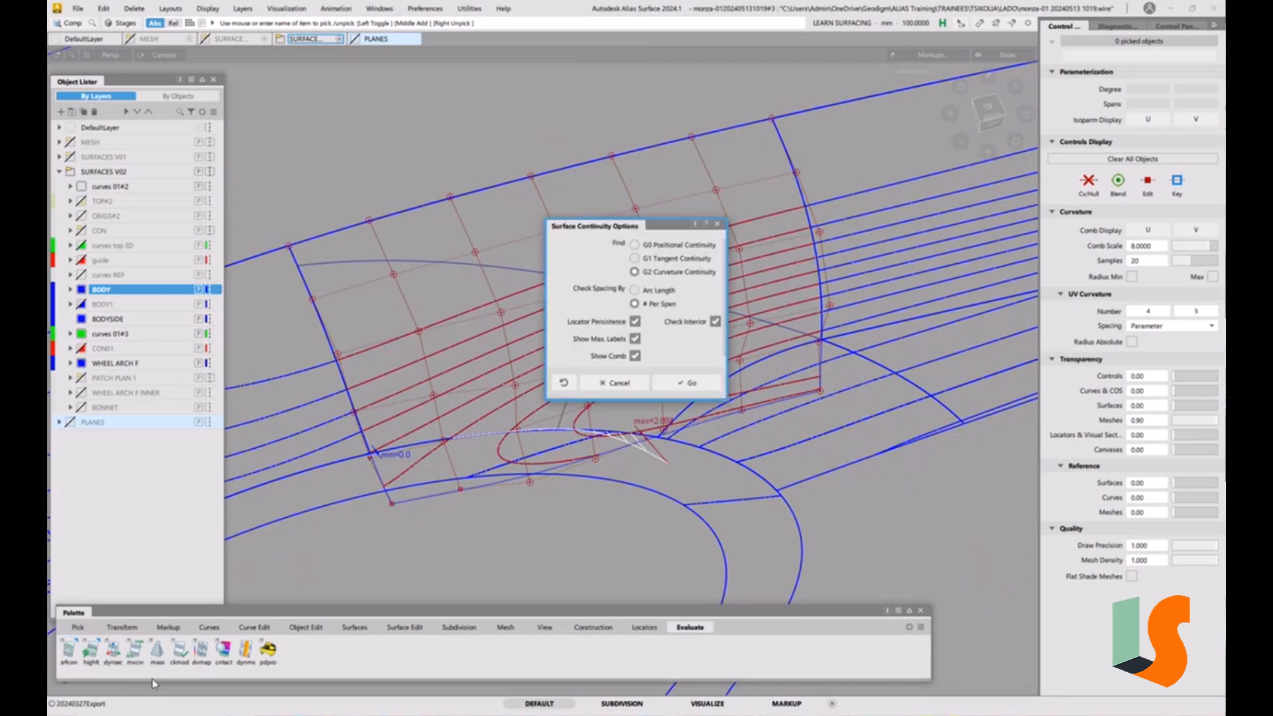
{"action": "left_click", "coordinate": [690, 382]}
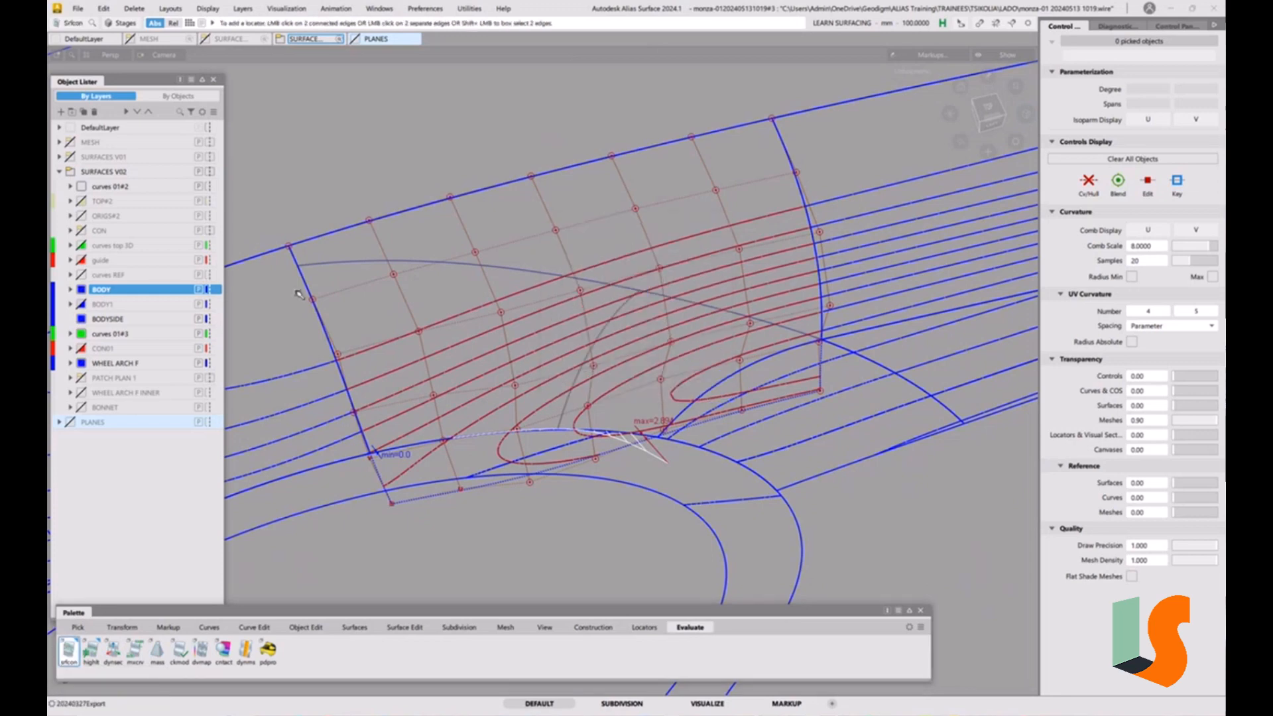
{"action": "left_click", "coordinate": [297, 259]}
{"action": "left_click", "coordinate": [797, 176]}
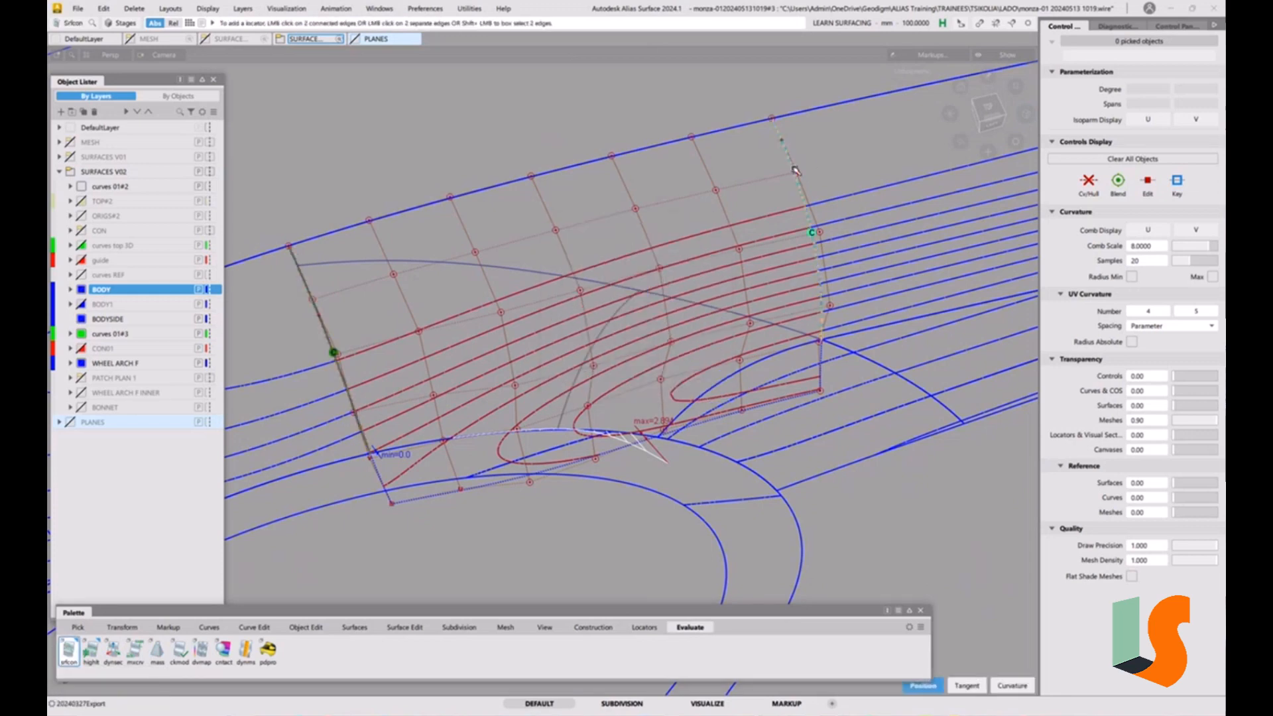
{"action": "left_click_drag", "start_coordinate": [804, 337], "coordinate": [778, 372], "text": "alt+shift"}
{"action": "middle_click_drag", "start_coordinate": [778, 372], "coordinate": [782, 412], "text": "alt+shift"}
{"action": "right_click_drag", "start_coordinate": [782, 412], "coordinate": [762, 411], "text": "alt+shift"}
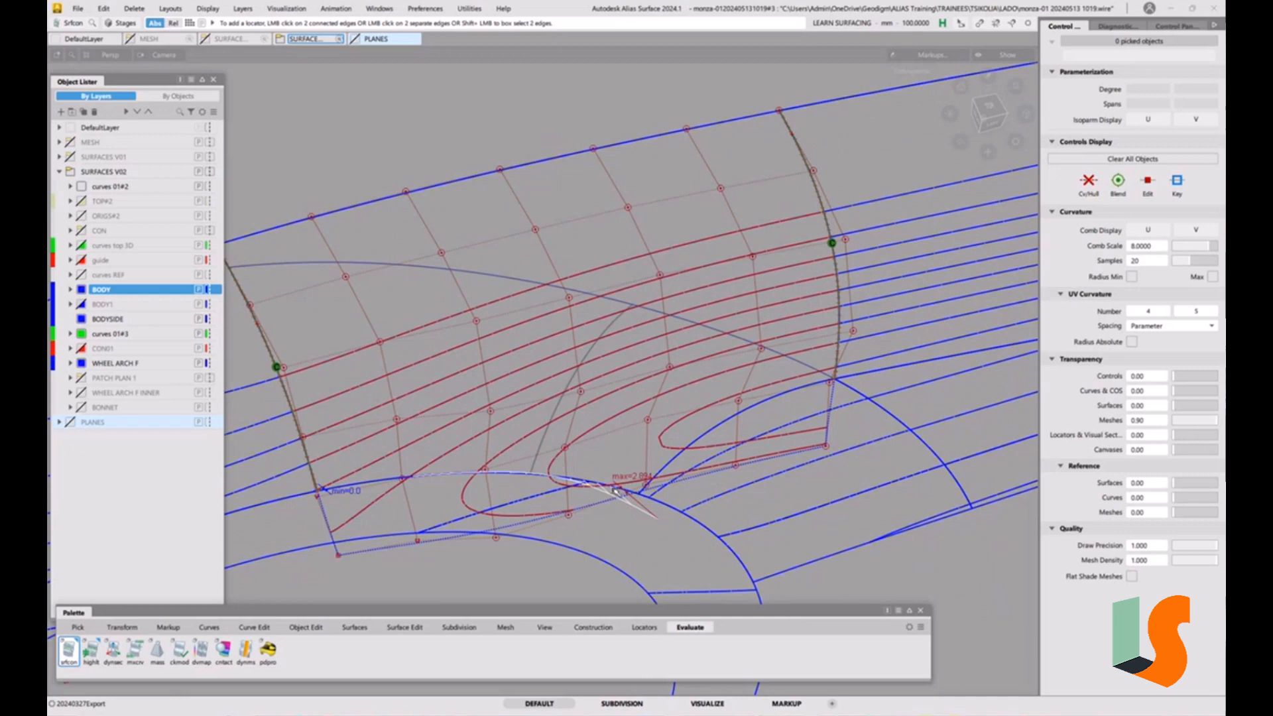
Use the control-point transform tool to nudge the middle control point on the extended fillet surface's wheel-arch edge and reduce the deviation.
{"action": "left_click_drag", "start_coordinate": [603, 521], "coordinate": [596, 519], "text": "alt+shift"}
{"action": "middle_click_drag", "start_coordinate": [596, 519], "coordinate": [656, 439], "text": "alt+shift"}
{"action": "right_click_drag", "start_coordinate": [656, 439], "coordinate": [641, 440], "text": "alt+shift"}
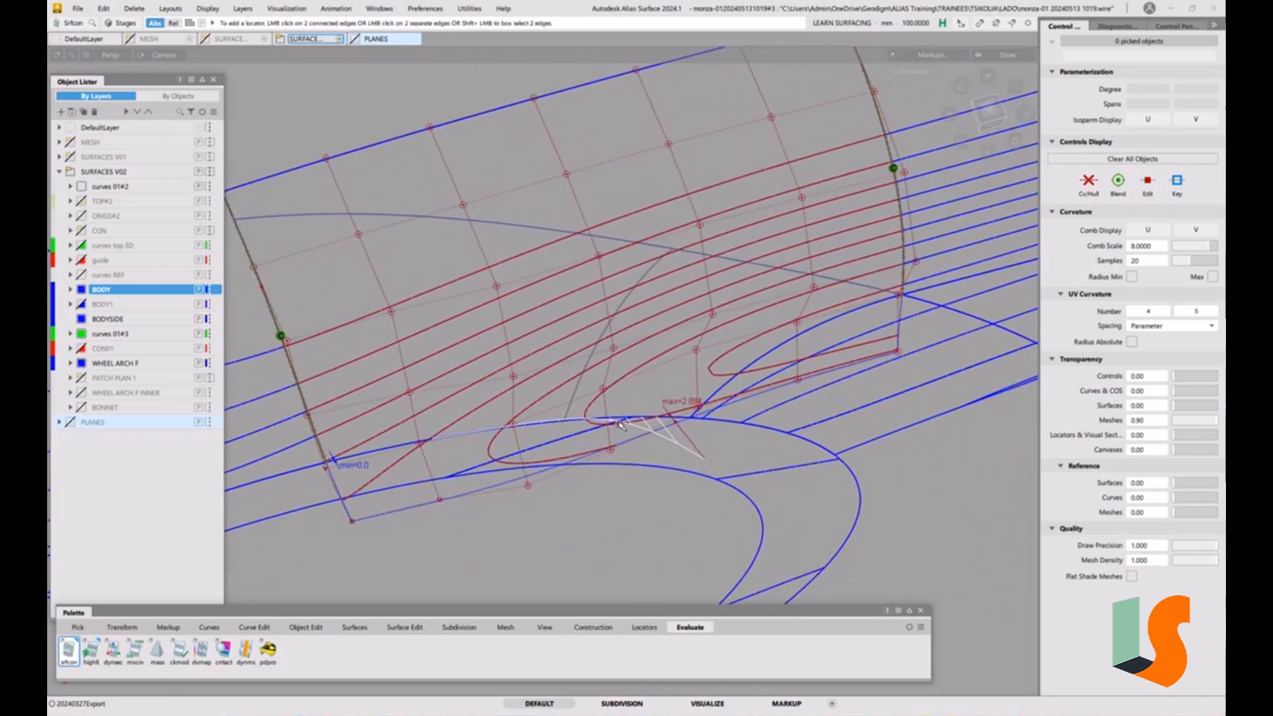
{"action": "key", "text": "t"}
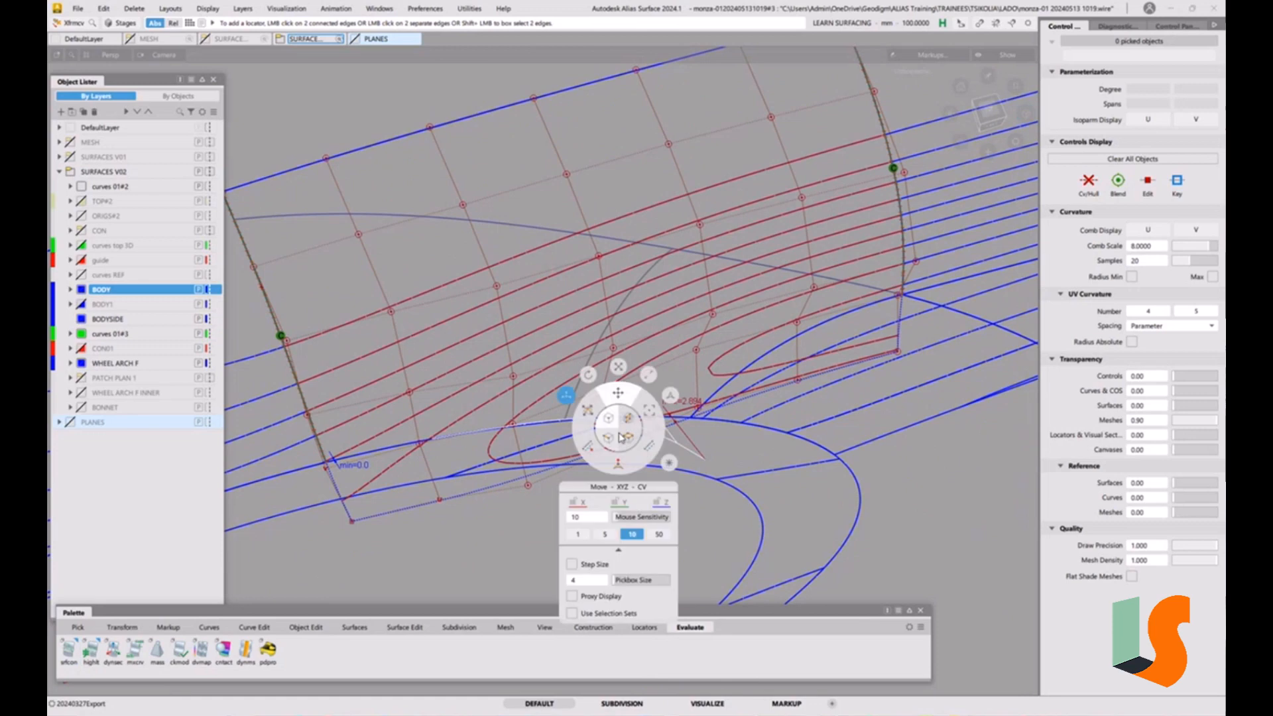
{"action": "left_click", "coordinate": [635, 396]}
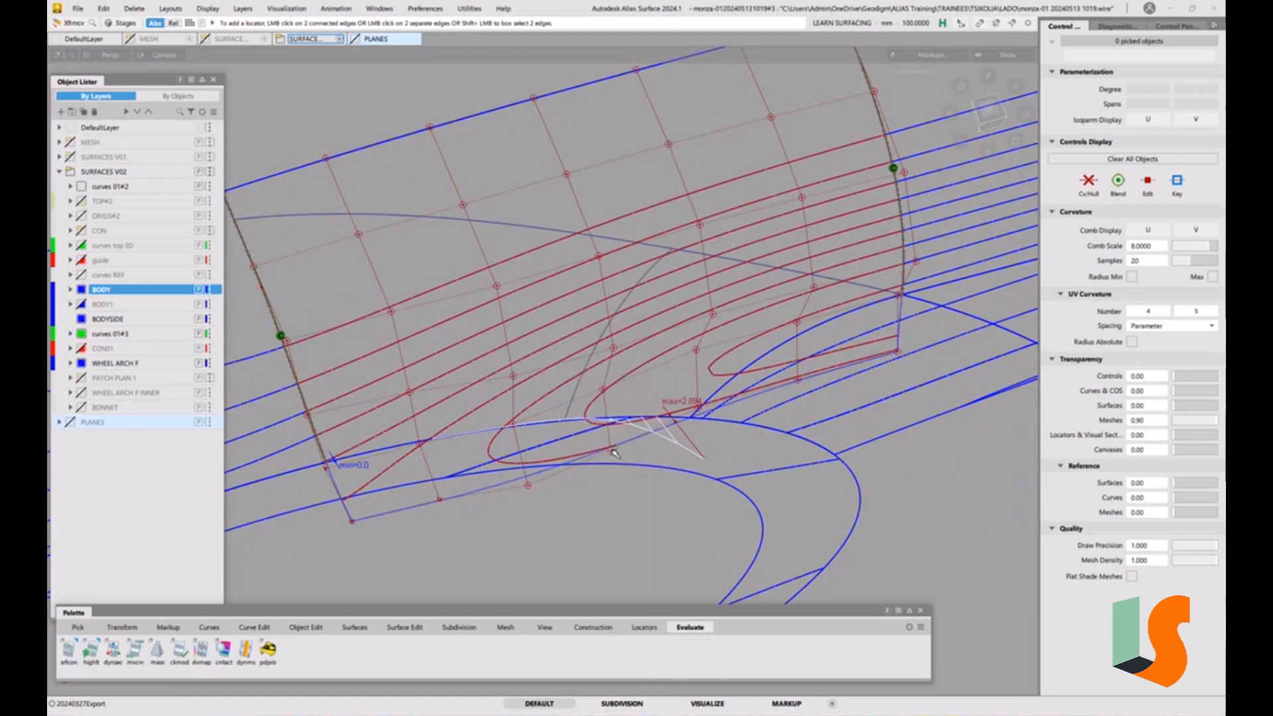
{"action": "left_click", "coordinate": [611, 450]}
{"action": "middle_click_drag", "start_coordinate": [657, 528], "coordinate": [651, 511]}
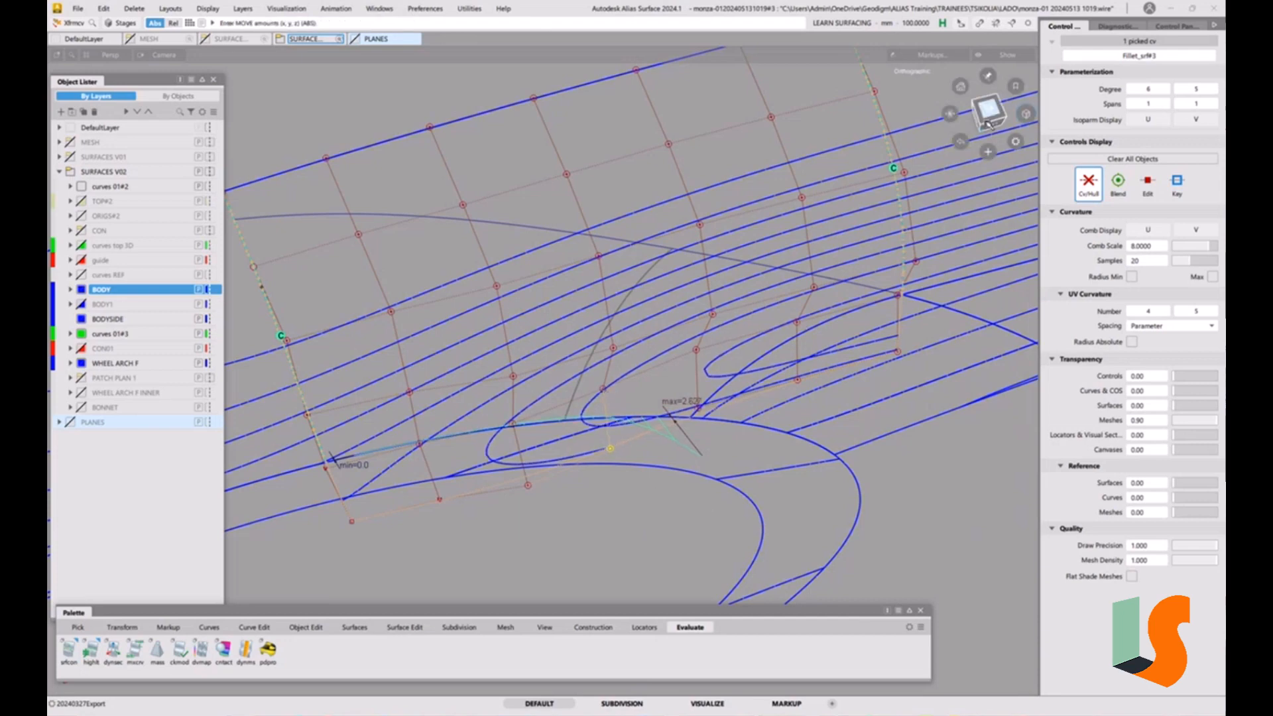
Examine the fillet surface's control hull and deviation comb around the wheel arch from oblique and top views.
{"action": "left_click_drag", "start_coordinate": [812, 305], "coordinate": [691, 295], "text": "alt+shift"}
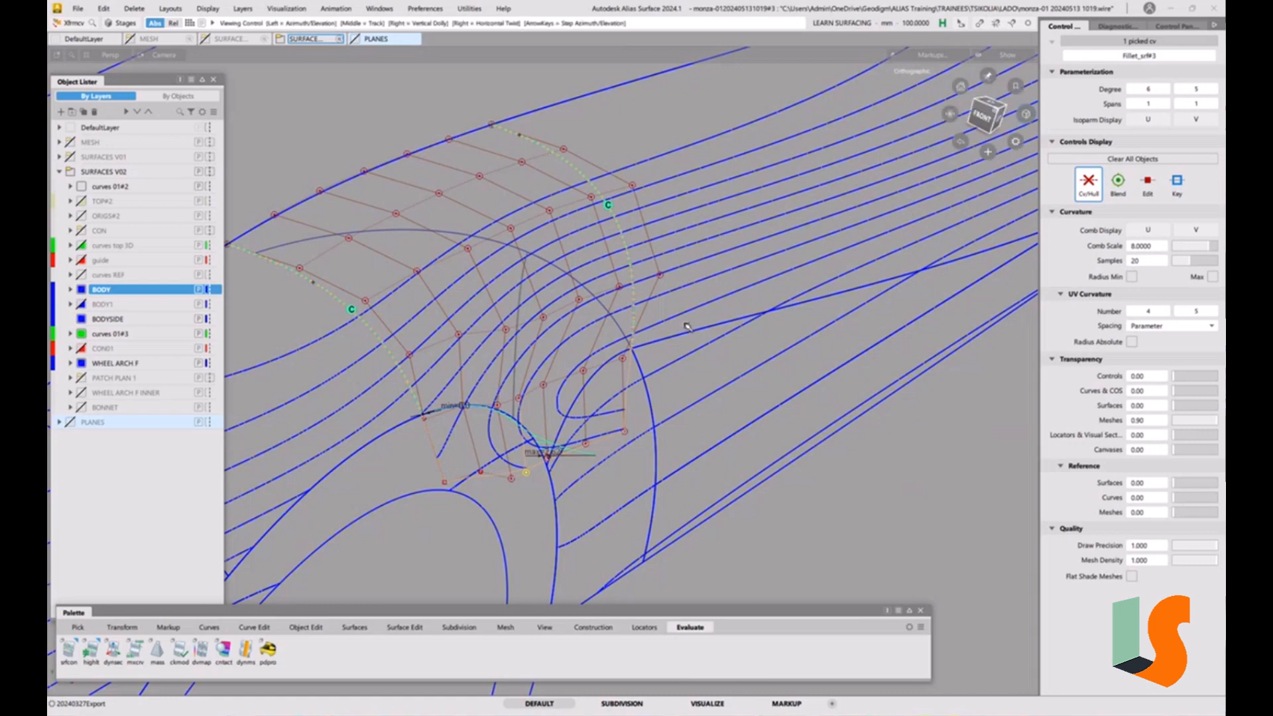
{"action": "left_click_drag", "start_coordinate": [688, 330], "coordinate": [658, 344], "text": "alt+shift"}
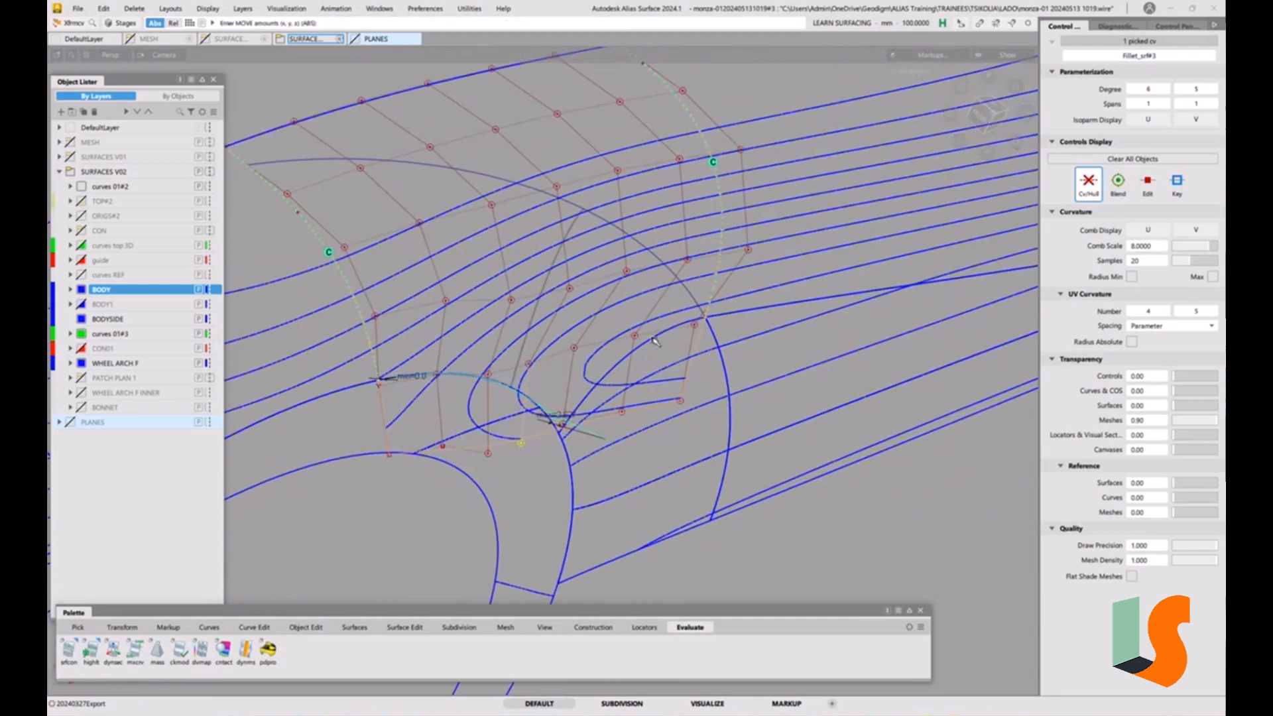
{"action": "left_click", "coordinate": [982, 112]}
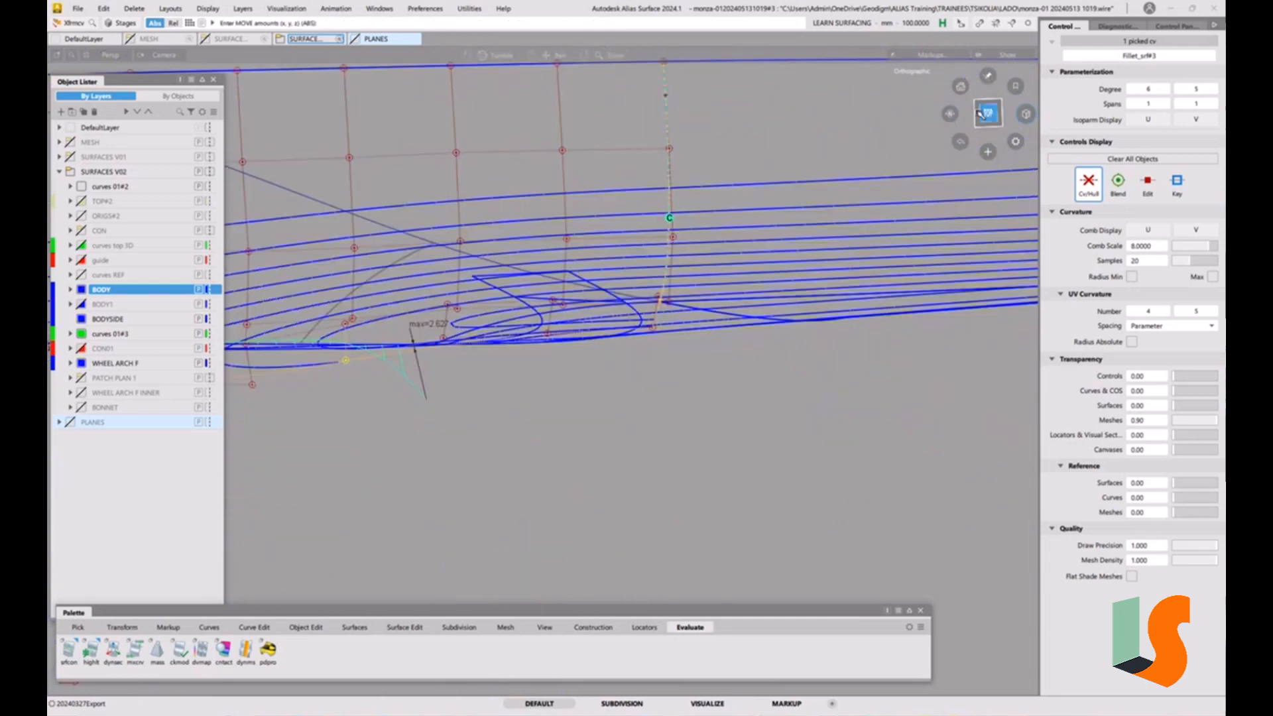
{"action": "middle_click_drag", "start_coordinate": [558, 317], "coordinate": [785, 372], "text": "alt+shift"}
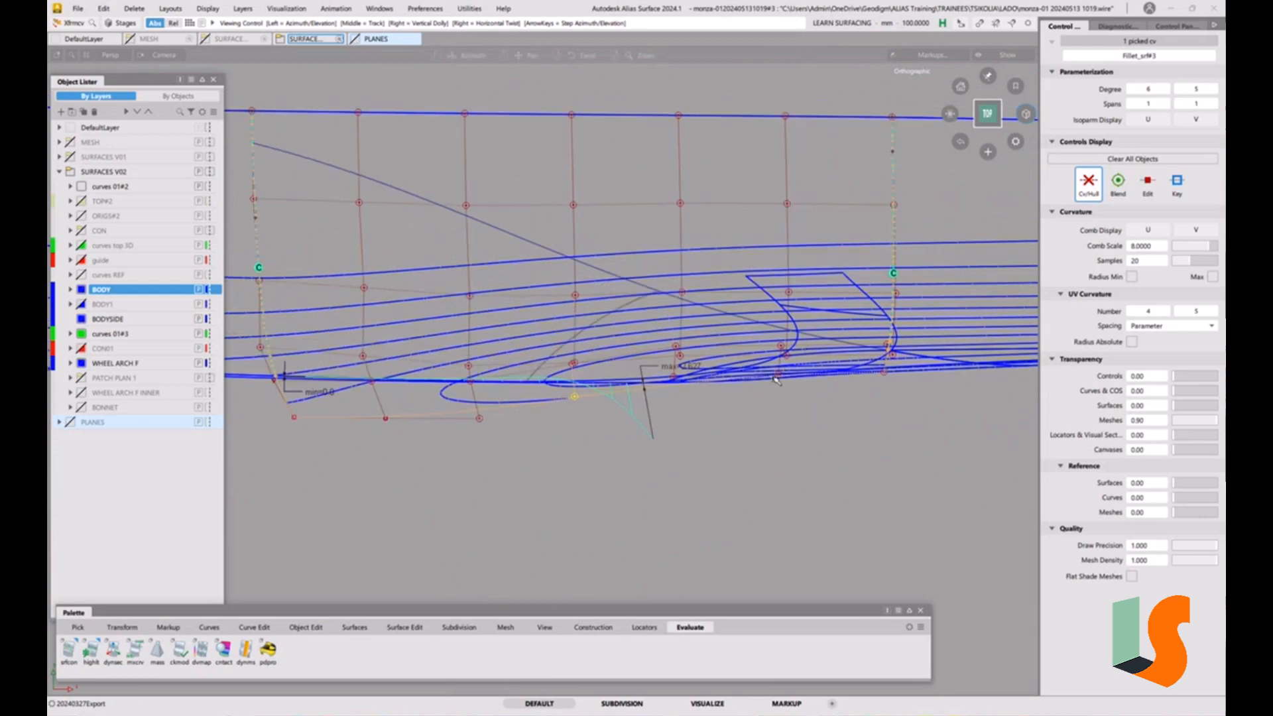
{"action": "right_click_drag", "start_coordinate": [750, 375], "coordinate": [855, 363], "text": "alt+shift"}
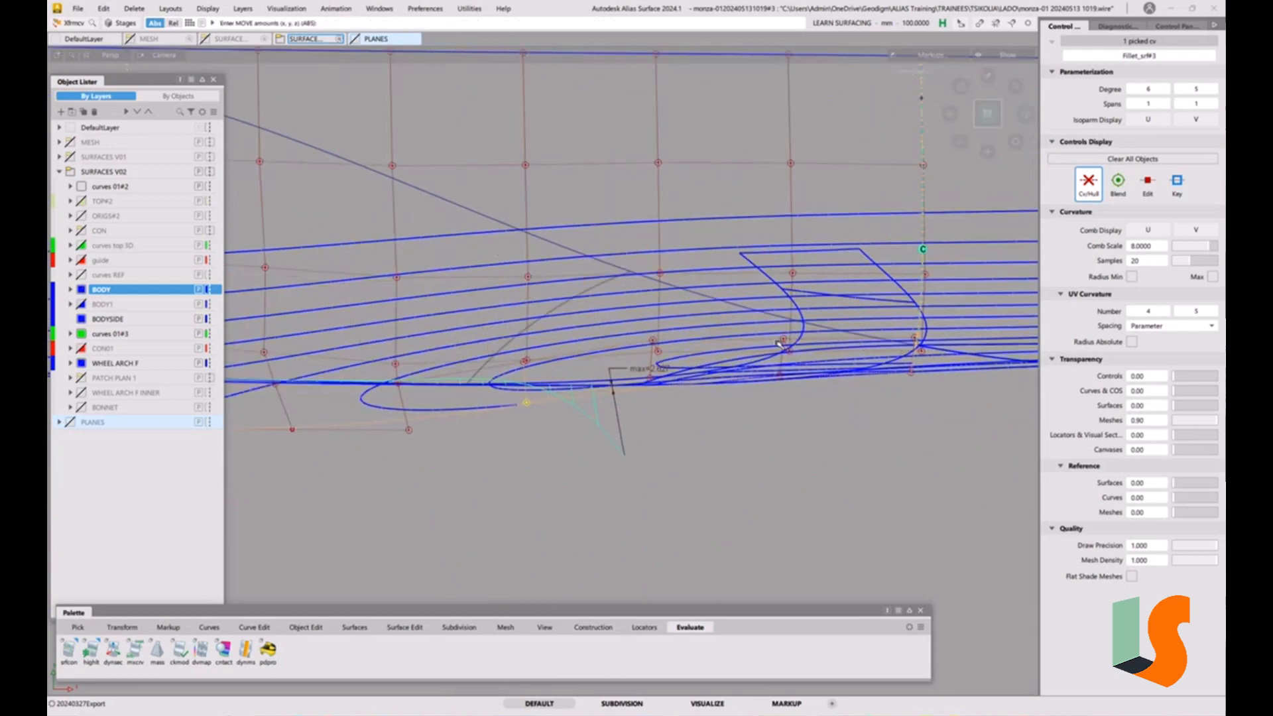
{"action": "middle_click_drag", "start_coordinate": [554, 370], "coordinate": [707, 405], "text": "alt+shift"}
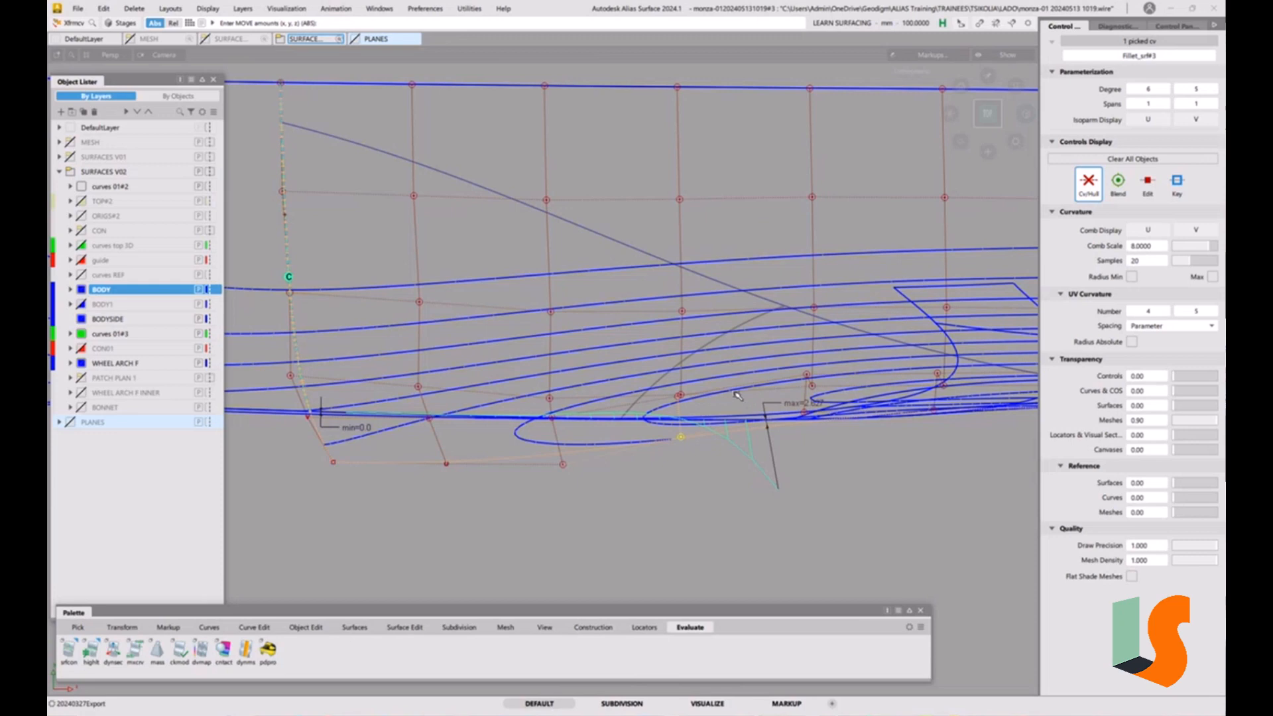
{"action": "right_click_drag", "start_coordinate": [713, 395], "coordinate": [726, 404], "text": "alt+shift"}
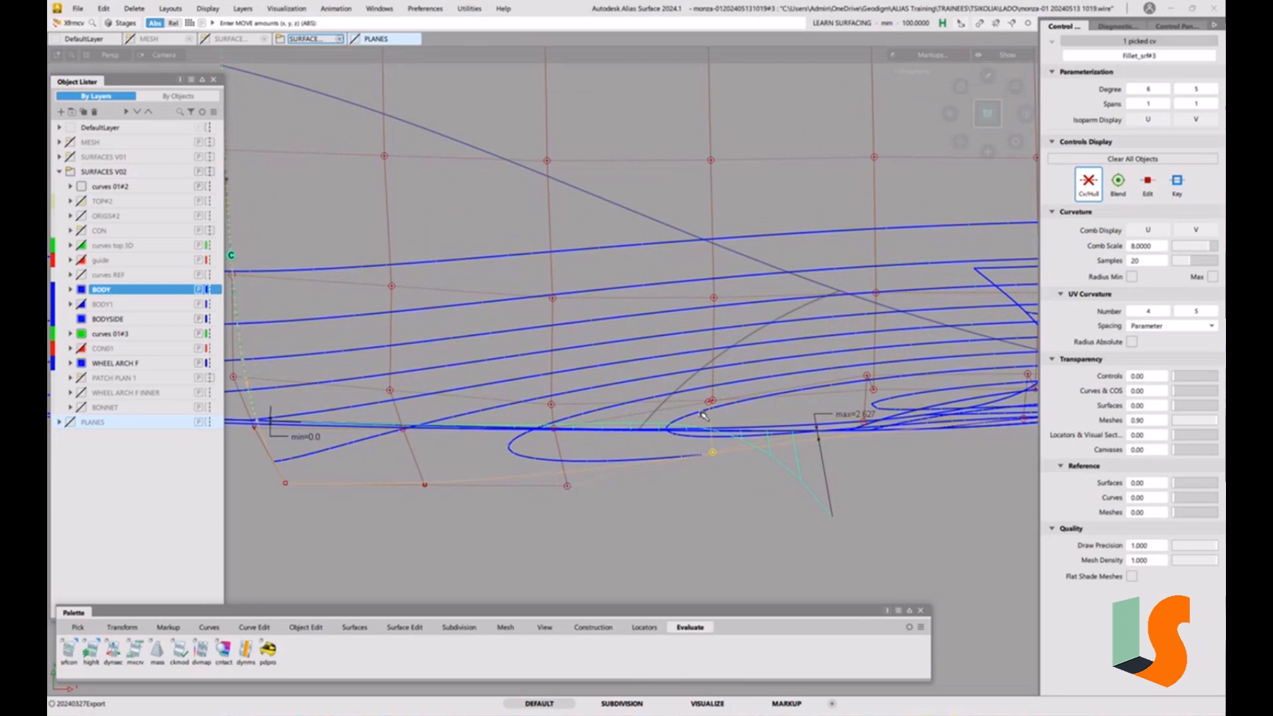
{"action": "left_click_drag", "start_coordinate": [708, 411], "coordinate": [656, 353], "text": "alt+shift"}
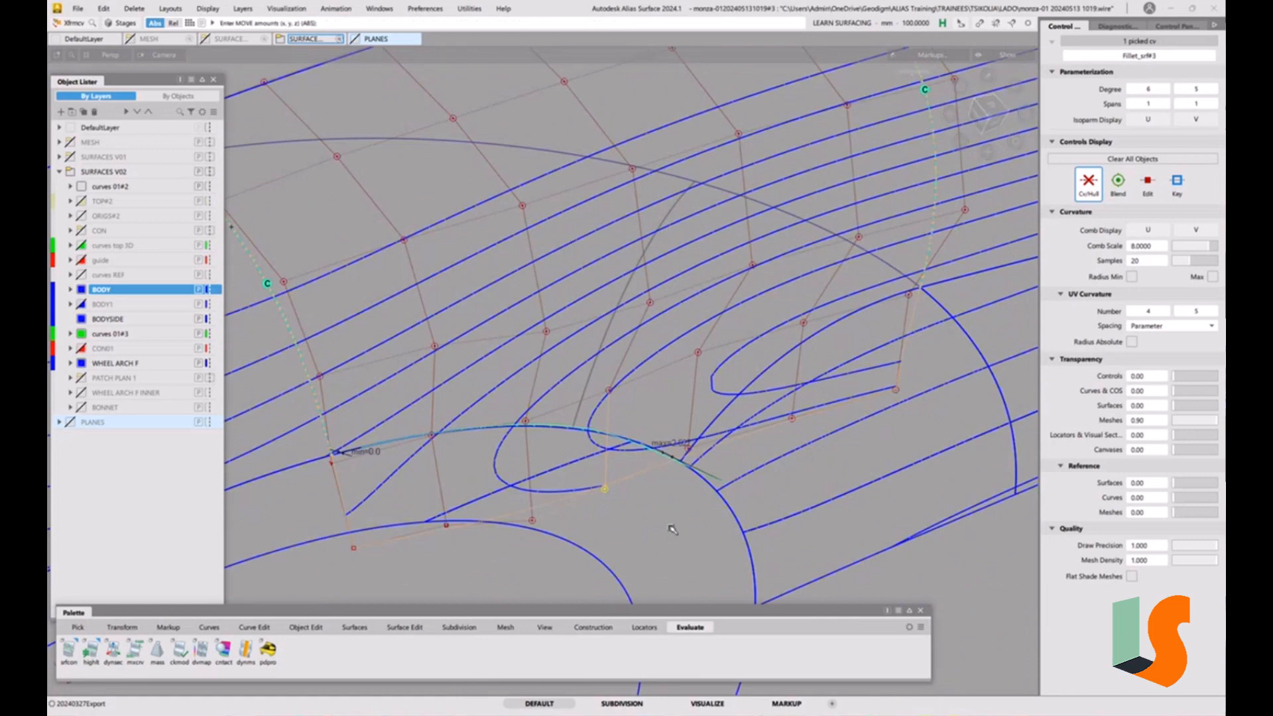
Readjust the picked wheel-arch-edge control point of the fillet surface, and nudge the control point above it in the second row.
{"action": "left_click_drag", "start_coordinate": [677, 522], "coordinate": [672, 517]}
{"action": "mouse_move", "coordinate": [641, 454]}
{"action": "left_mouse_down", "text": "alt+shift"}
{"action": "mouse_move", "coordinate": [719, 469]}
{"action": "mouse_move", "coordinate": [650, 455]}
{"action": "left_mouse_up", "text": "alt+shift"}
{"action": "left_click", "coordinate": [564, 385]}
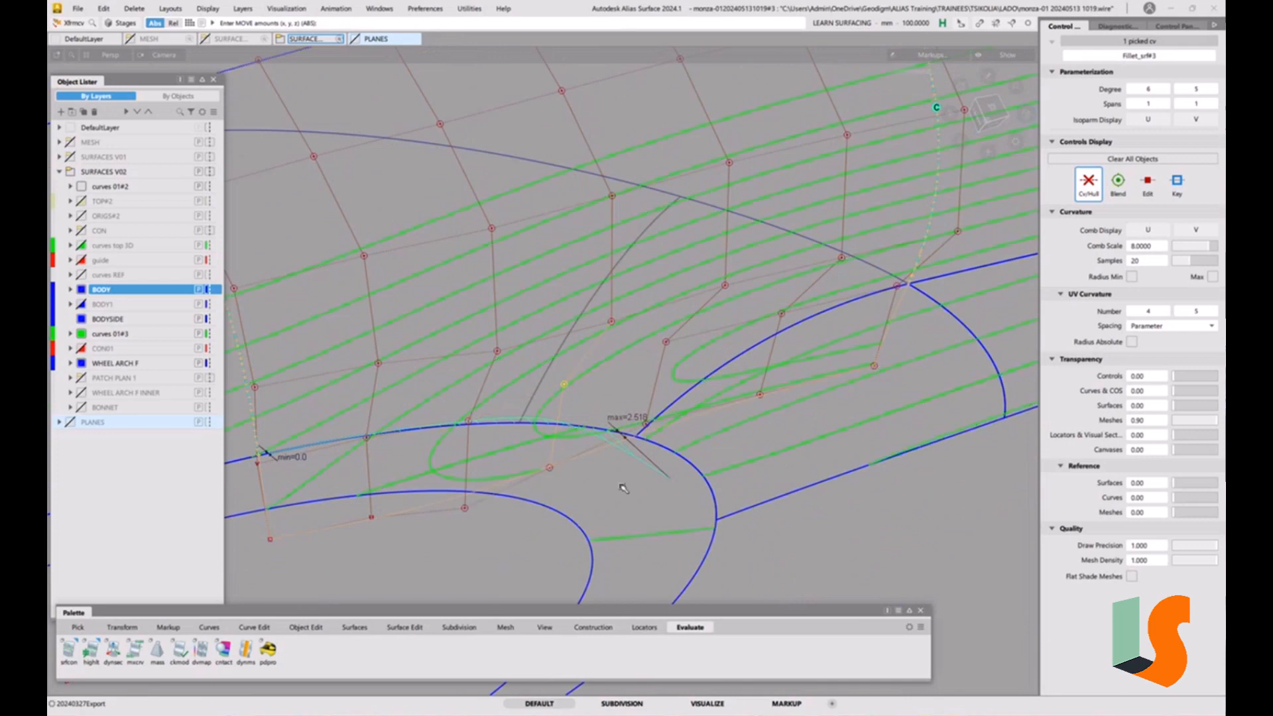
{"action": "left_click_drag", "start_coordinate": [631, 500], "coordinate": [612, 488]}
Set the fillet surface's U degree to 7 in the Parameterization Editor and deselect the surface.
{"action": "left_click_drag", "start_coordinate": [553, 433], "coordinate": [738, 415], "text": "alt+shift"}
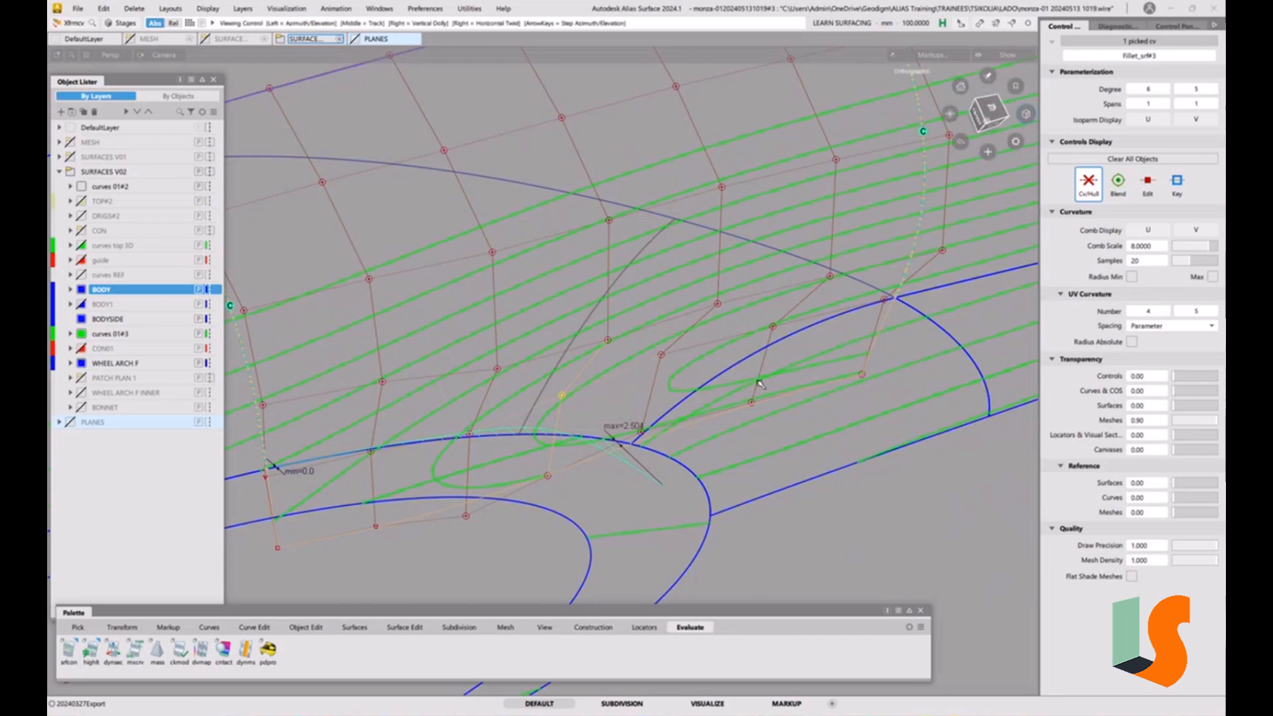
{"action": "left_click_drag", "start_coordinate": [758, 380], "coordinate": [674, 419], "text": "alt+shift"}
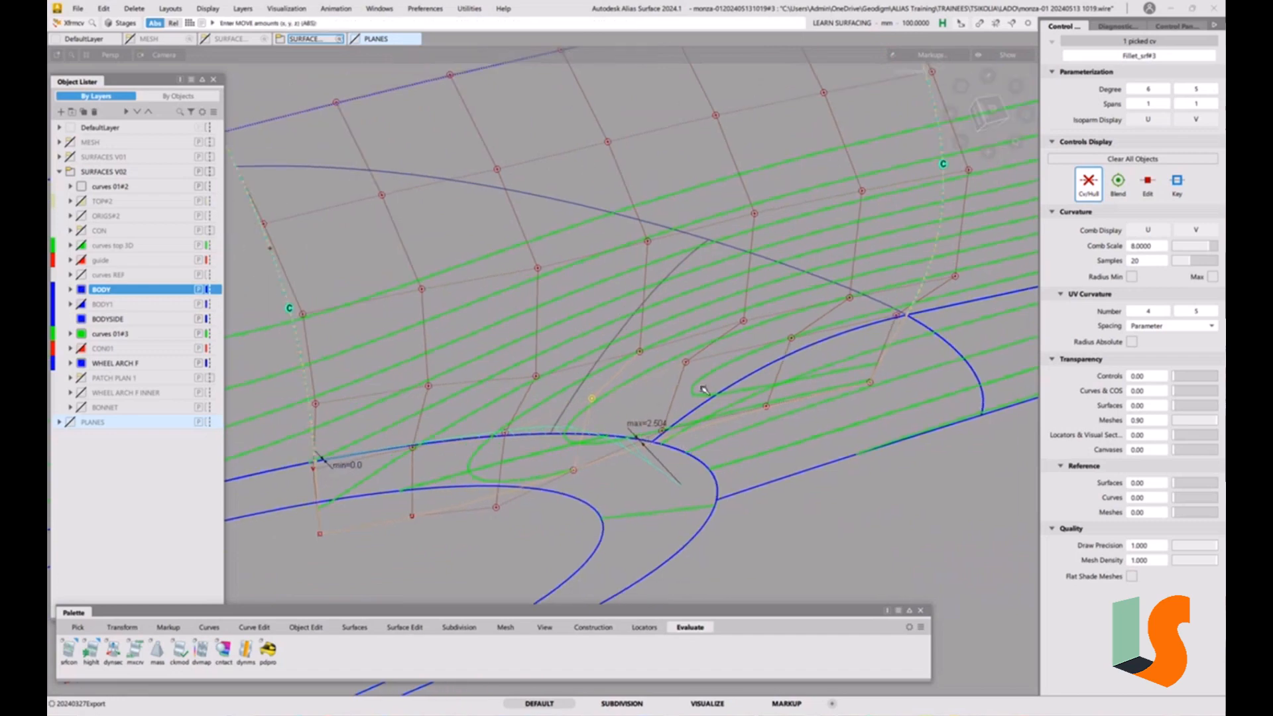
{"action": "left_click_drag", "start_coordinate": [704, 390], "coordinate": [649, 445], "text": "alt+shift"}
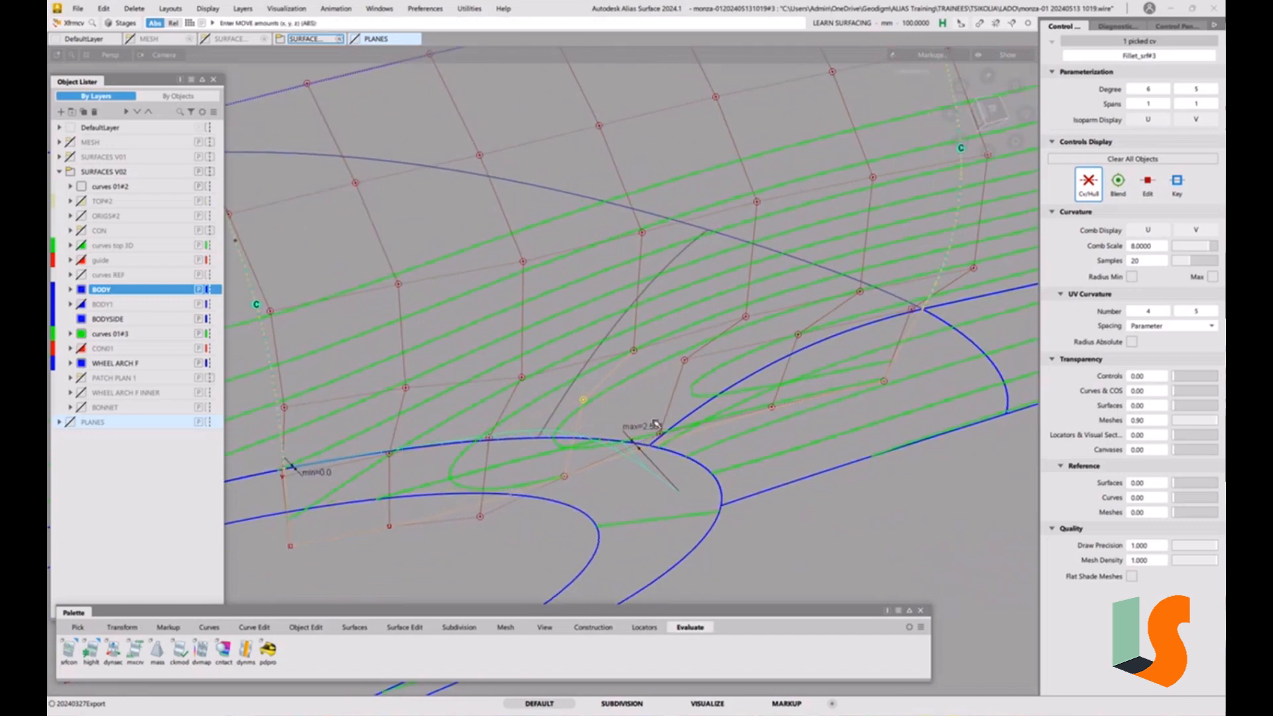
{"action": "left_click_drag", "start_coordinate": [726, 380], "coordinate": [689, 424], "text": "alt+shift"}
{"action": "key", "text": "ctrl+shift+d"}
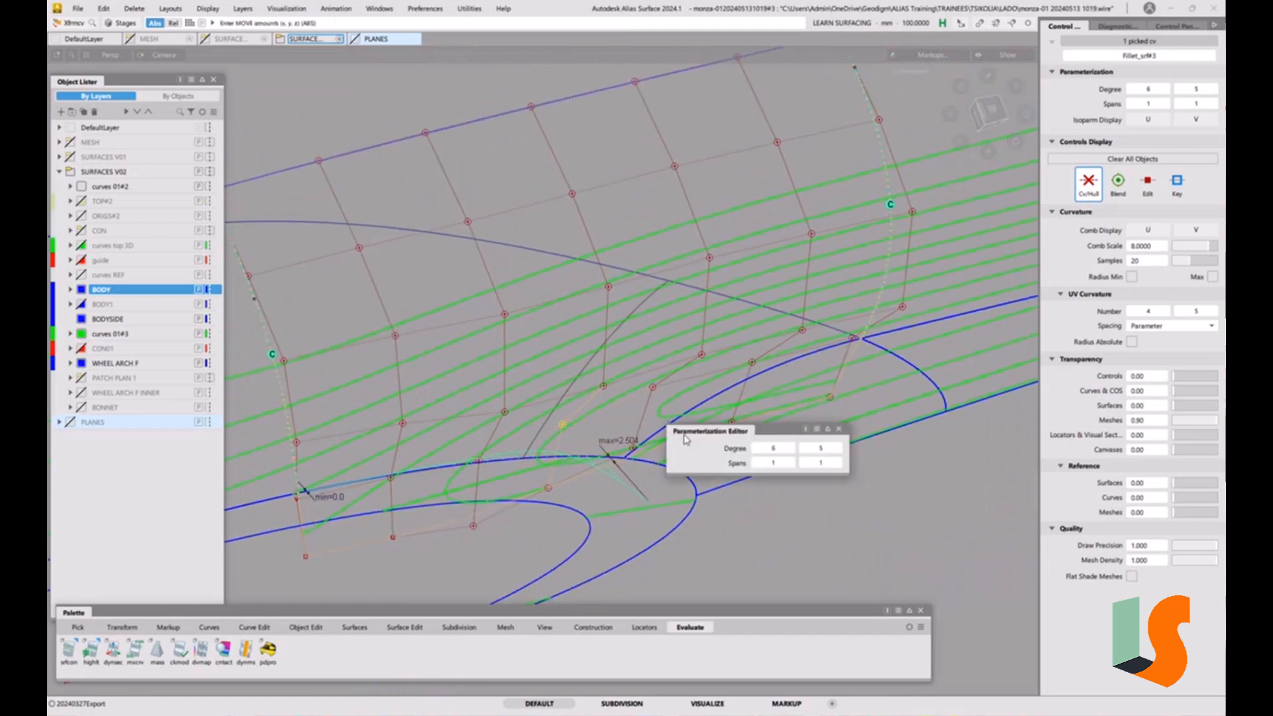
{"action": "left_click", "coordinate": [789, 449]}
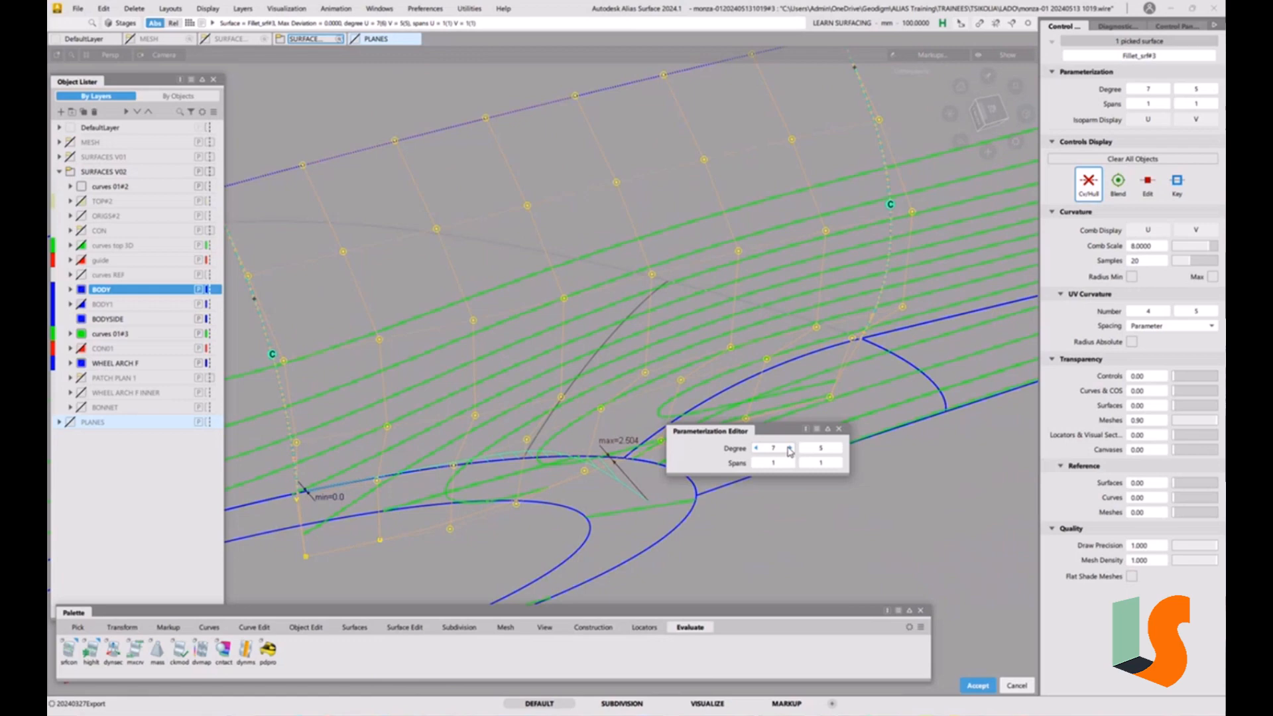
{"action": "left_click_drag", "start_coordinate": [768, 514], "coordinate": [767, 466], "text": "ctrl+shift"}
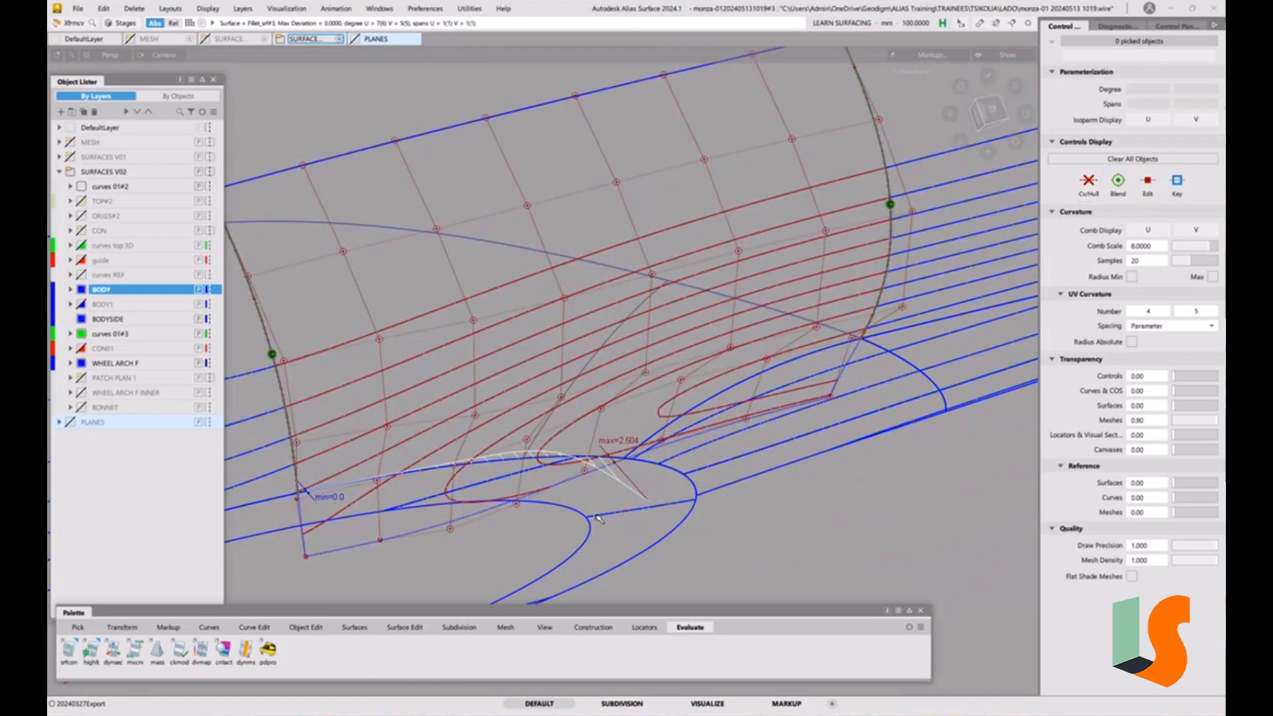
Move two neighbouring middle control points on the fillet surface's wheel-arch edge to pull the surface closer to the arch.
{"action": "left_click", "coordinate": [584, 471]}
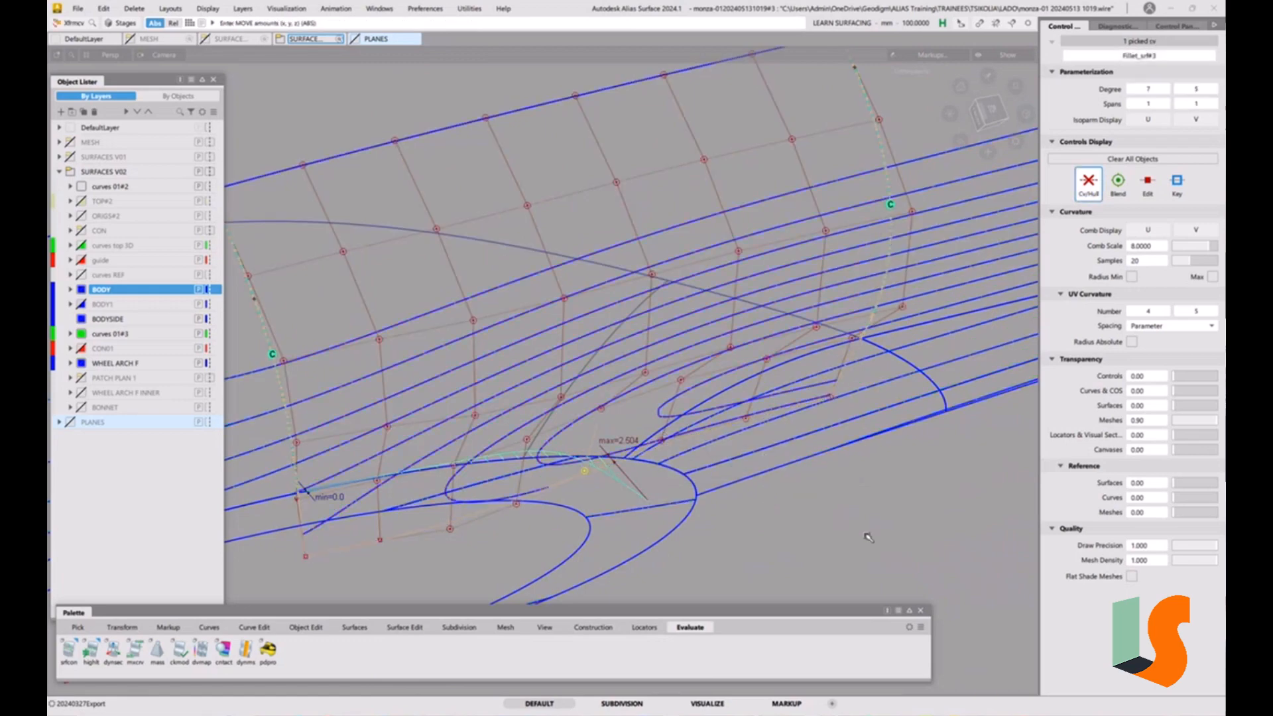
{"action": "middle_click_drag", "start_coordinate": [864, 536], "coordinate": [713, 441]}
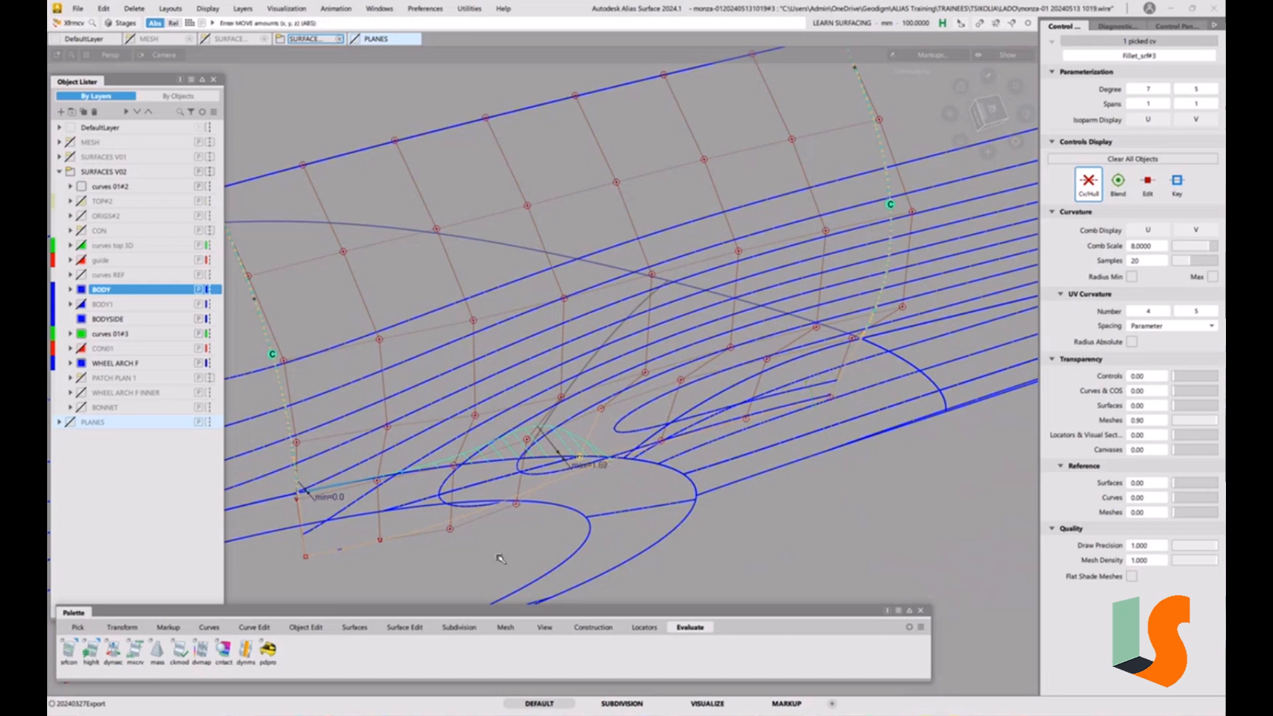
{"action": "left_click", "coordinate": [517, 504]}
{"action": "middle_click_drag", "start_coordinate": [518, 531], "coordinate": [511, 510]}
Nudge two middle control points in the fillet surface's second row to smooth the hull above the moved edge points.
{"action": "left_click", "coordinate": [526, 440]}
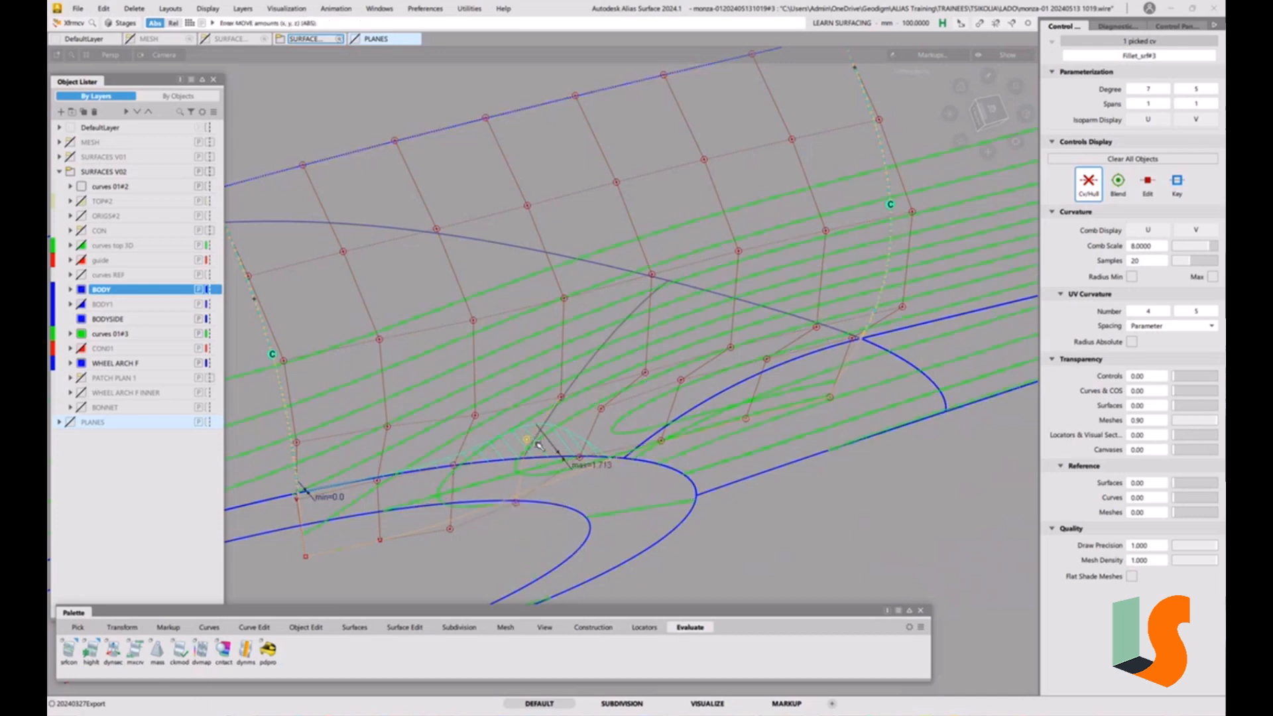
{"action": "middle_click_drag", "start_coordinate": [823, 516], "coordinate": [821, 522]}
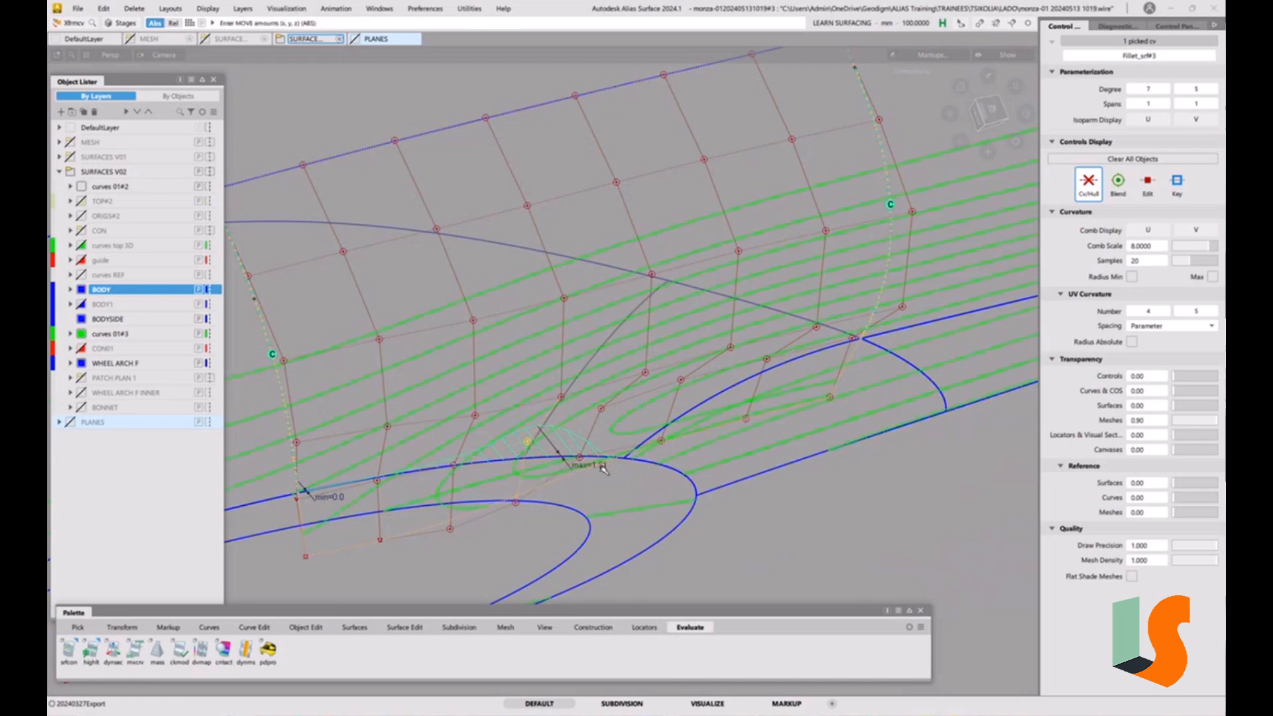
{"action": "left_click", "coordinate": [602, 410]}
{"action": "middle_click_drag", "start_coordinate": [746, 530], "coordinate": [854, 576]}
{"action": "left_click", "coordinate": [529, 442]}
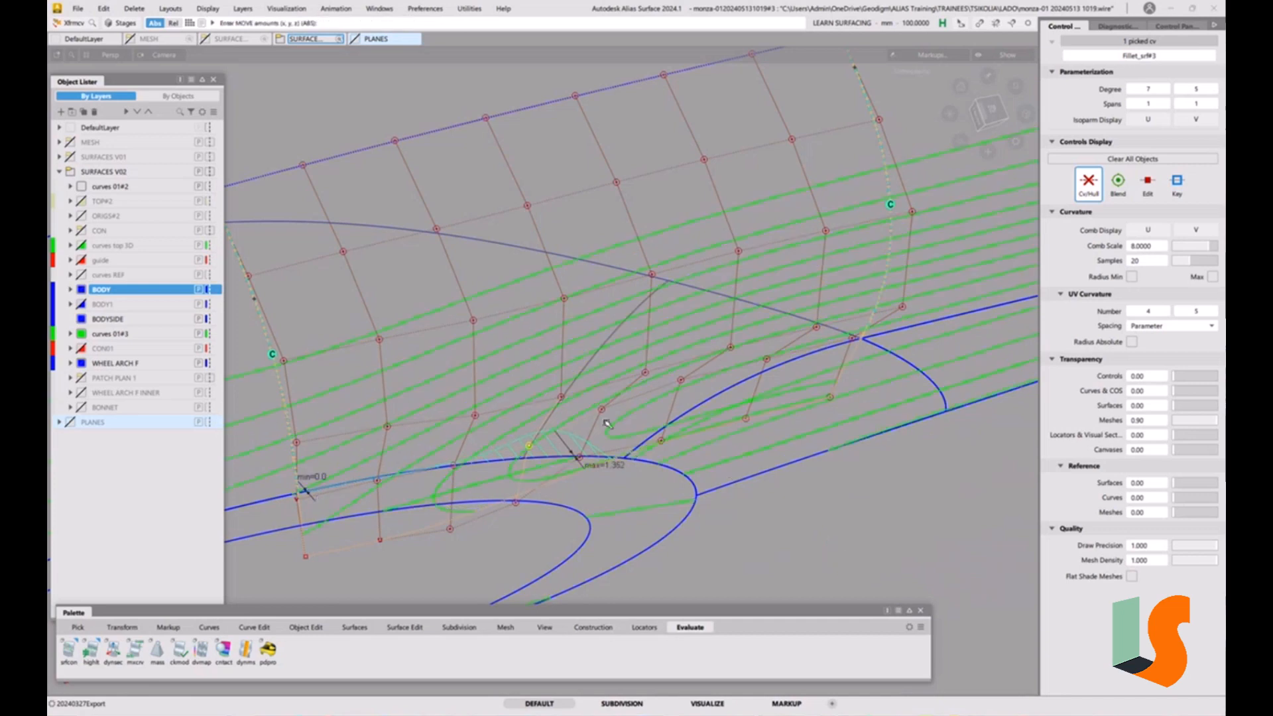
Adjust two middle control points in the fillet surface's third row, and inspect the result in shaded display.
{"action": "left_click", "coordinate": [561, 397]}
{"action": "middle_click_drag", "start_coordinate": [821, 531], "coordinate": [799, 501]}
{"action": "left_click", "coordinate": [645, 374]}
{"action": "left_click", "coordinate": [818, 548]}
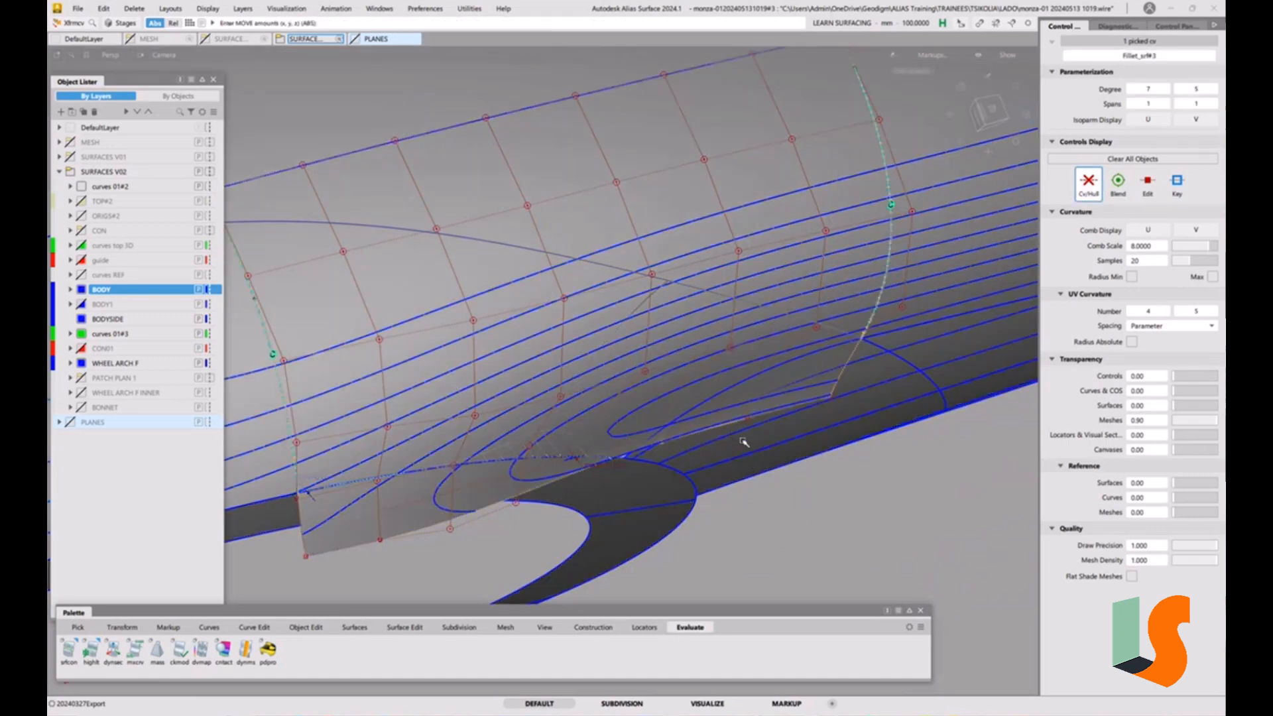
{"action": "left_click_drag", "start_coordinate": [893, 353], "coordinate": [598, 407], "text": "alt+shift"}
Pick the templated surfaces overlapping the fillet, switch off their Template display, and deselect them.
{"action": "left_click_drag", "start_coordinate": [599, 407], "coordinate": [657, 393], "text": "ctrl+shift"}
{"action": "left_click", "coordinate": [560, 342]}
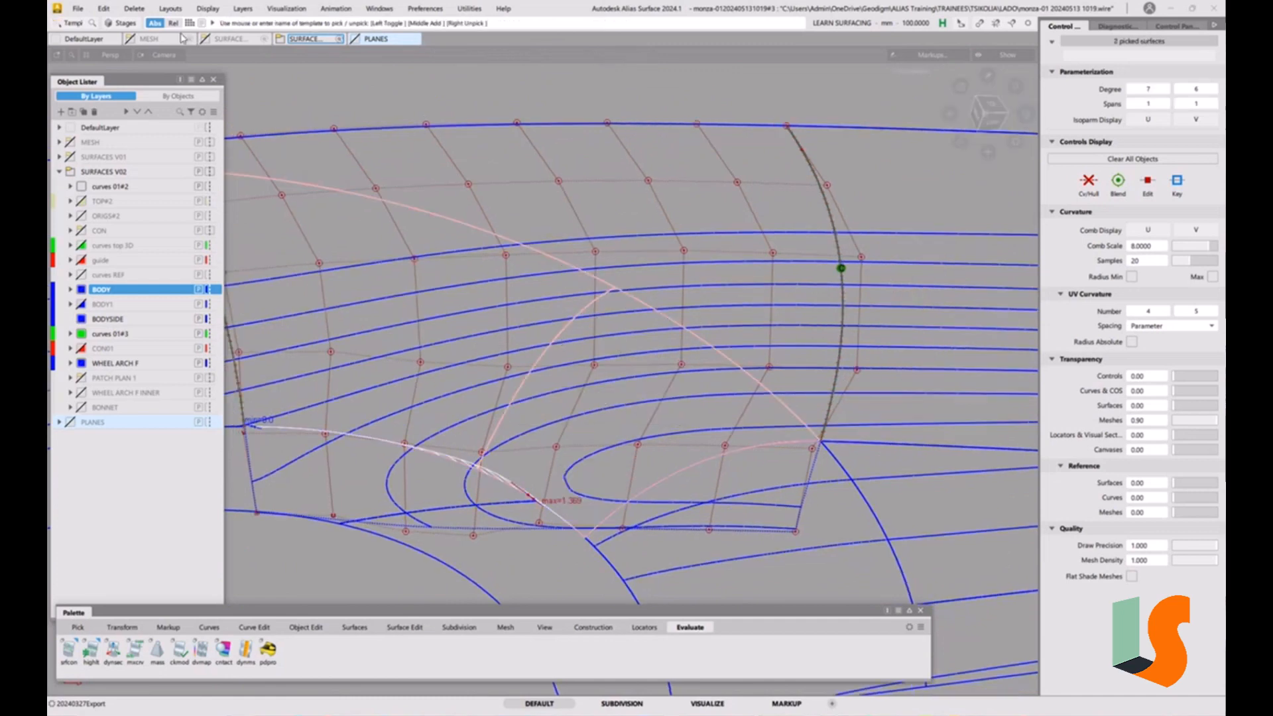
{"action": "left_click", "coordinate": [208, 9]}
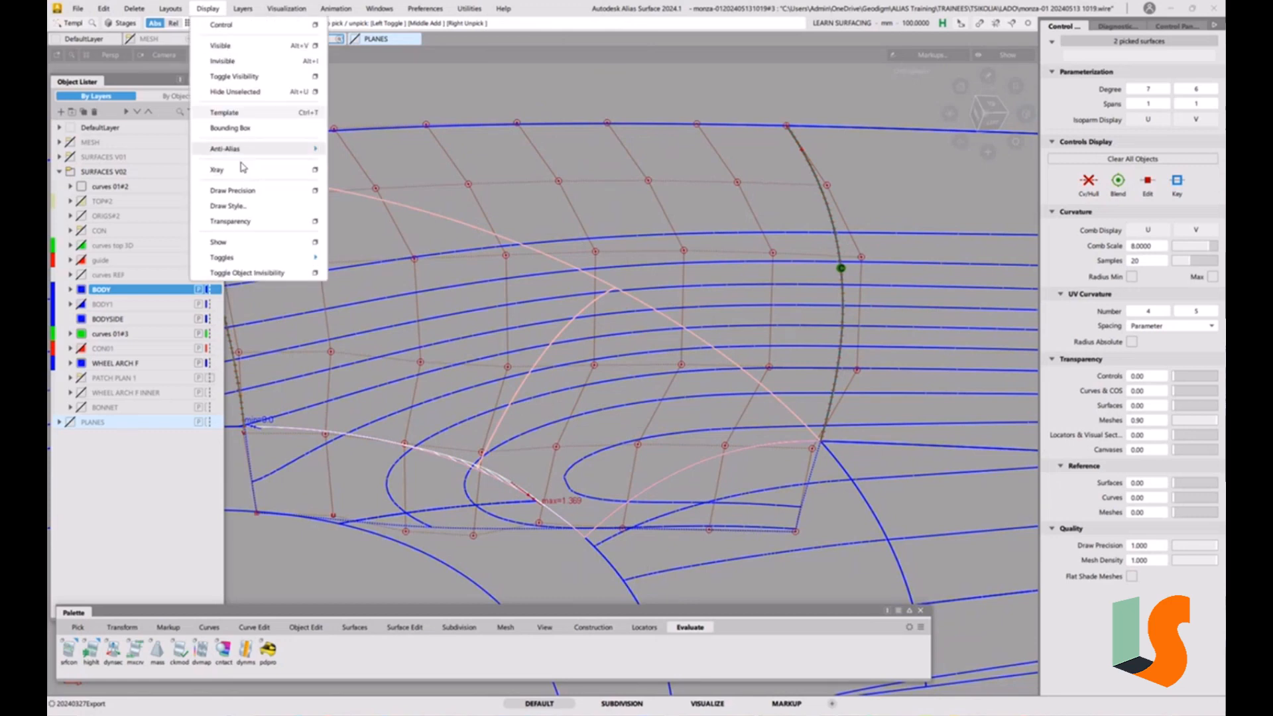
{"action": "left_click", "coordinate": [223, 113]}
{"action": "mouse_move", "coordinate": [671, 393]}
{"action": "left_mouse_down", "text": "ctrl+shift"}
{"action": "mouse_move", "coordinate": [666, 314]}
{"action": "mouse_move", "coordinate": [629, 339]}
{"action": "mouse_move", "coordinate": [667, 384]}
{"action": "left_mouse_up", "text": "ctrl+shift"}
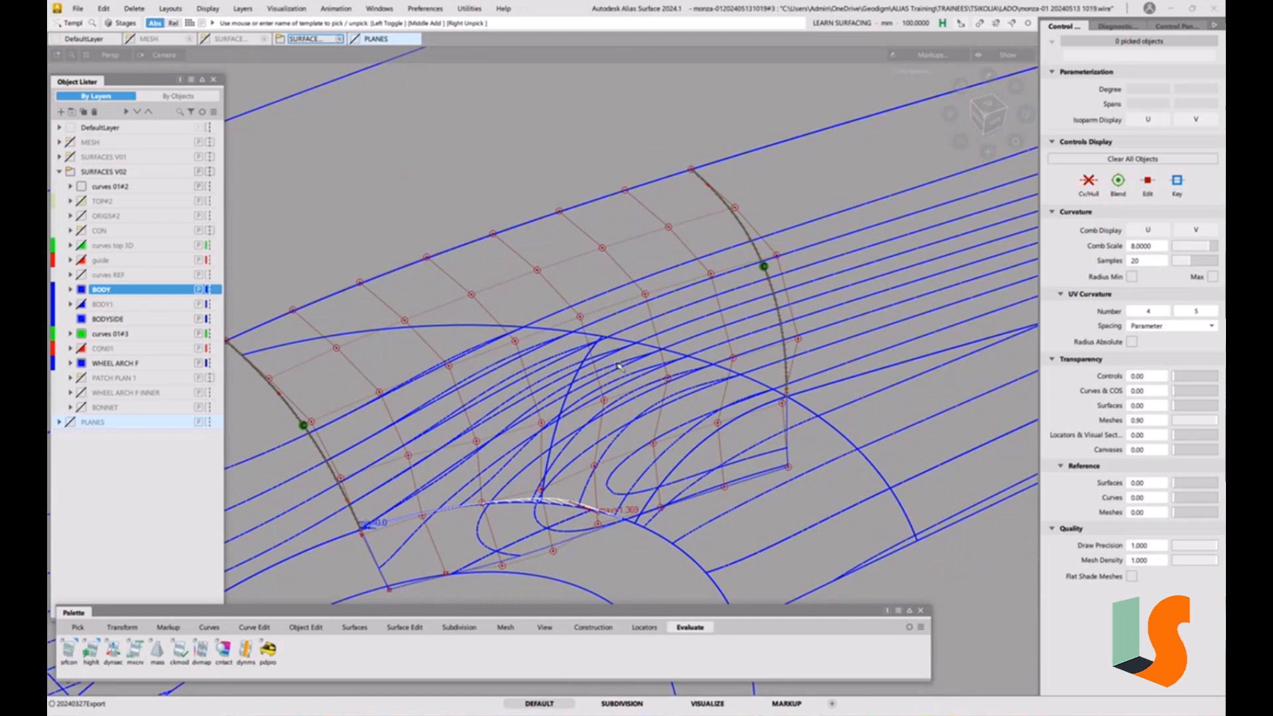
{"action": "left_click_drag", "start_coordinate": [613, 434], "coordinate": [544, 375], "text": "ctrl+shift"}
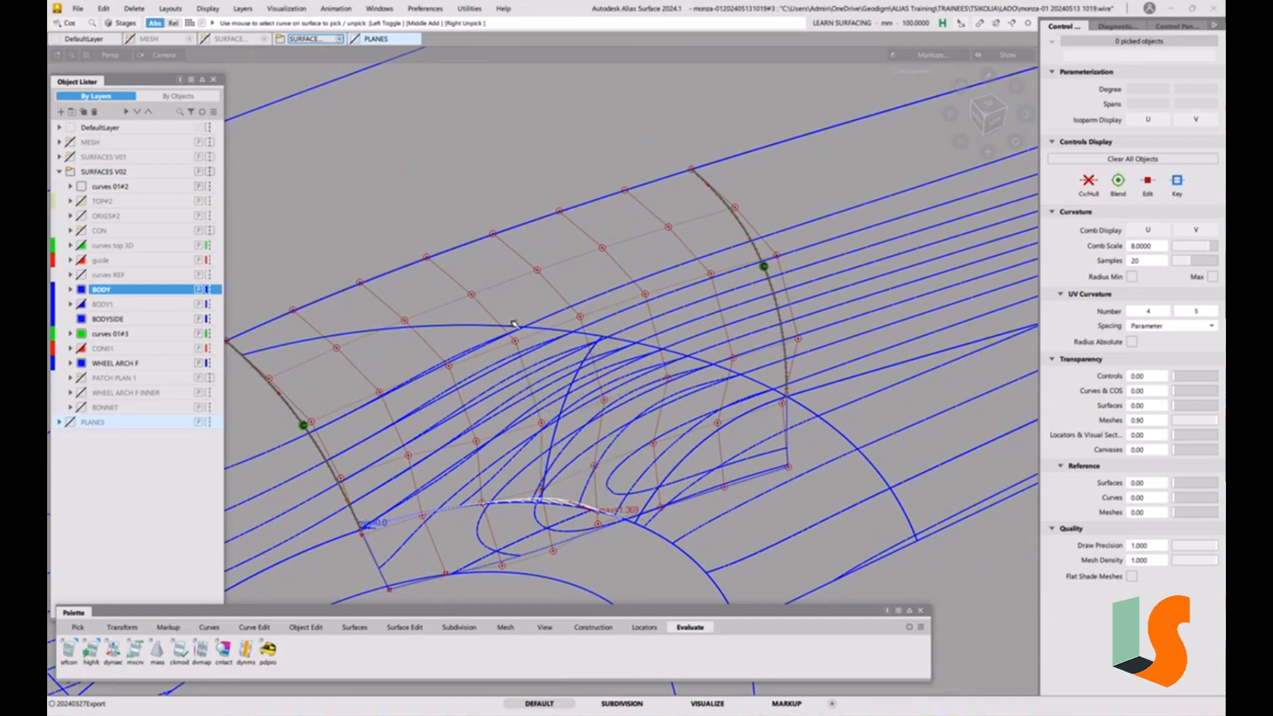
{"action": "left_click_drag", "start_coordinate": [478, 304], "coordinate": [688, 412]}
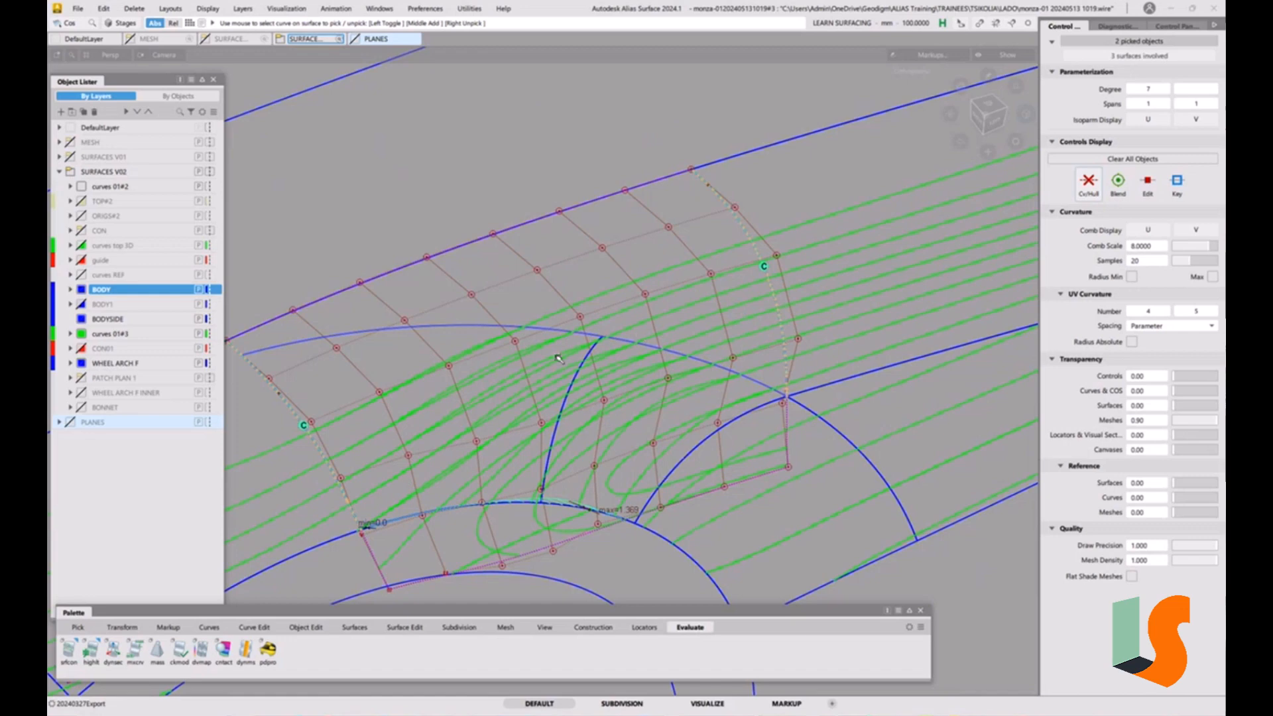
{"action": "left_click_drag", "start_coordinate": [578, 361], "coordinate": [575, 357], "text": "ctrl+shift"}
Isolate the extended fillet surface by hiding all unselected geometry.
{"action": "left_click_drag", "start_coordinate": [515, 325], "coordinate": [504, 308], "text": "ctrl+shift"}
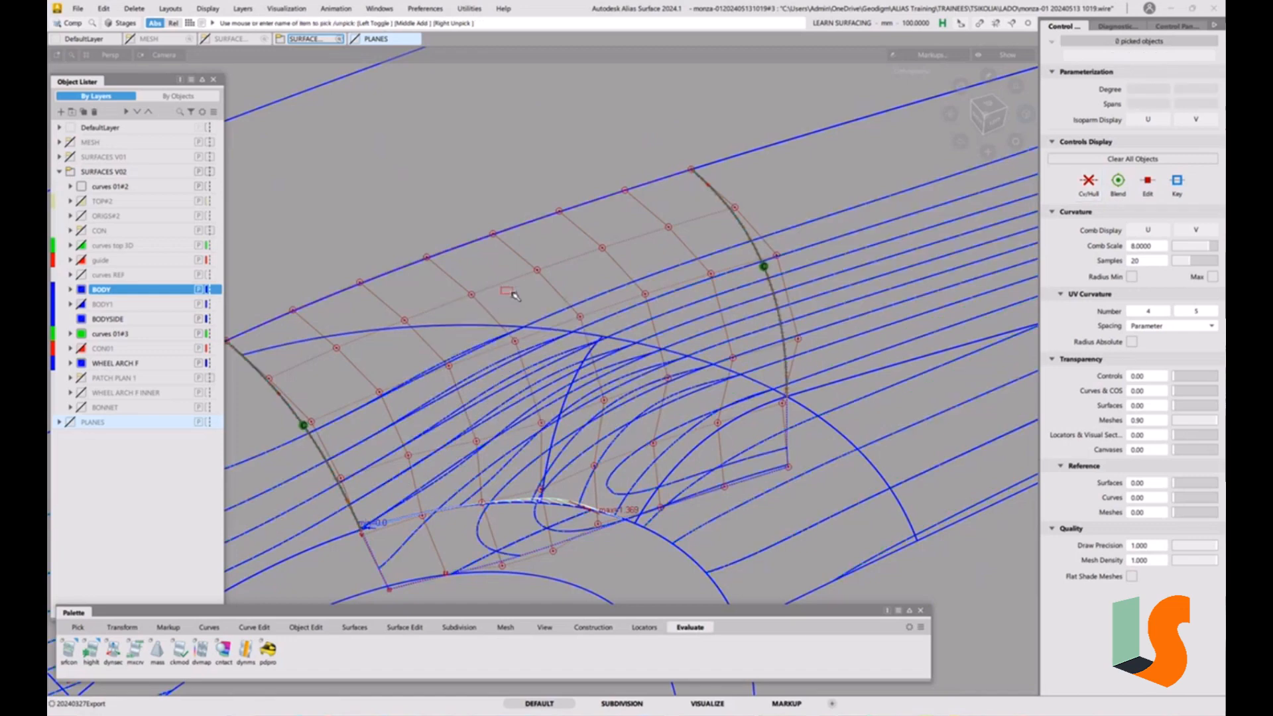
{"action": "left_click", "coordinate": [527, 264]}
{"action": "key", "text": "alt+h"}
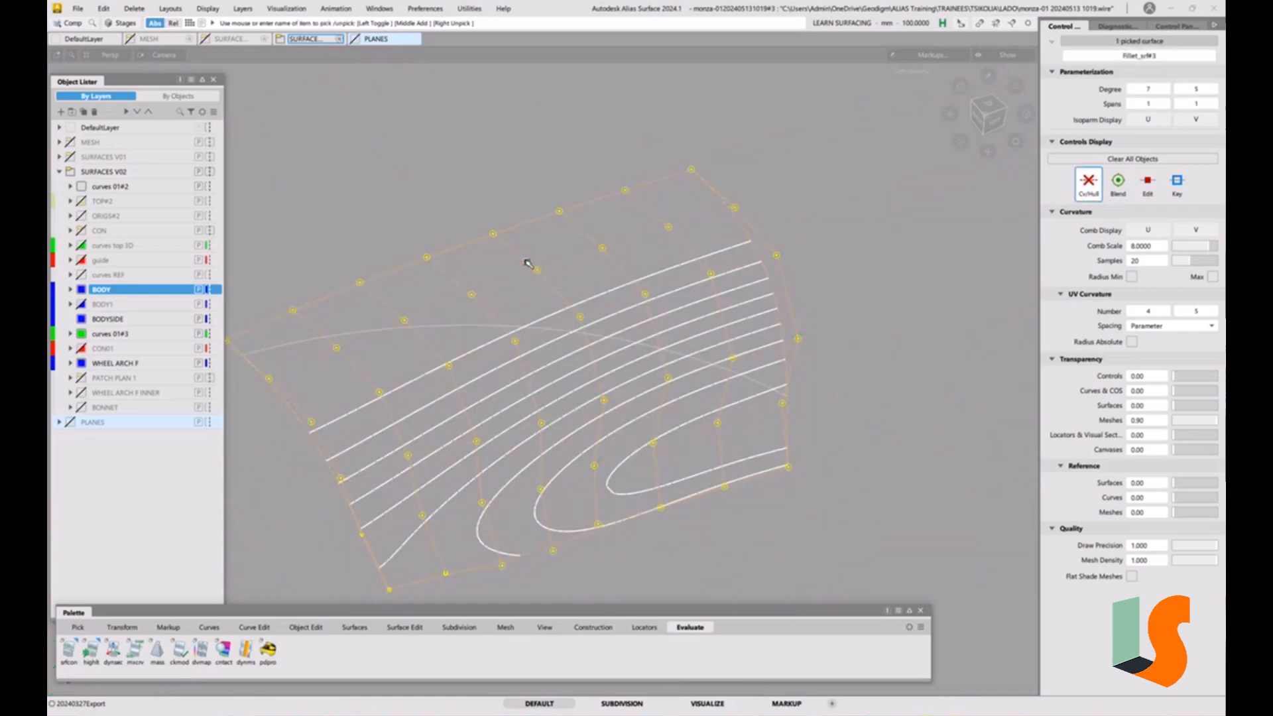
Pick the two curve-on-surface segments crossing the fillet surface and delete them.
{"action": "left_click_drag", "start_coordinate": [630, 460], "coordinate": [606, 361], "text": "ctrl+shift"}
{"action": "left_click", "coordinate": [575, 340]}
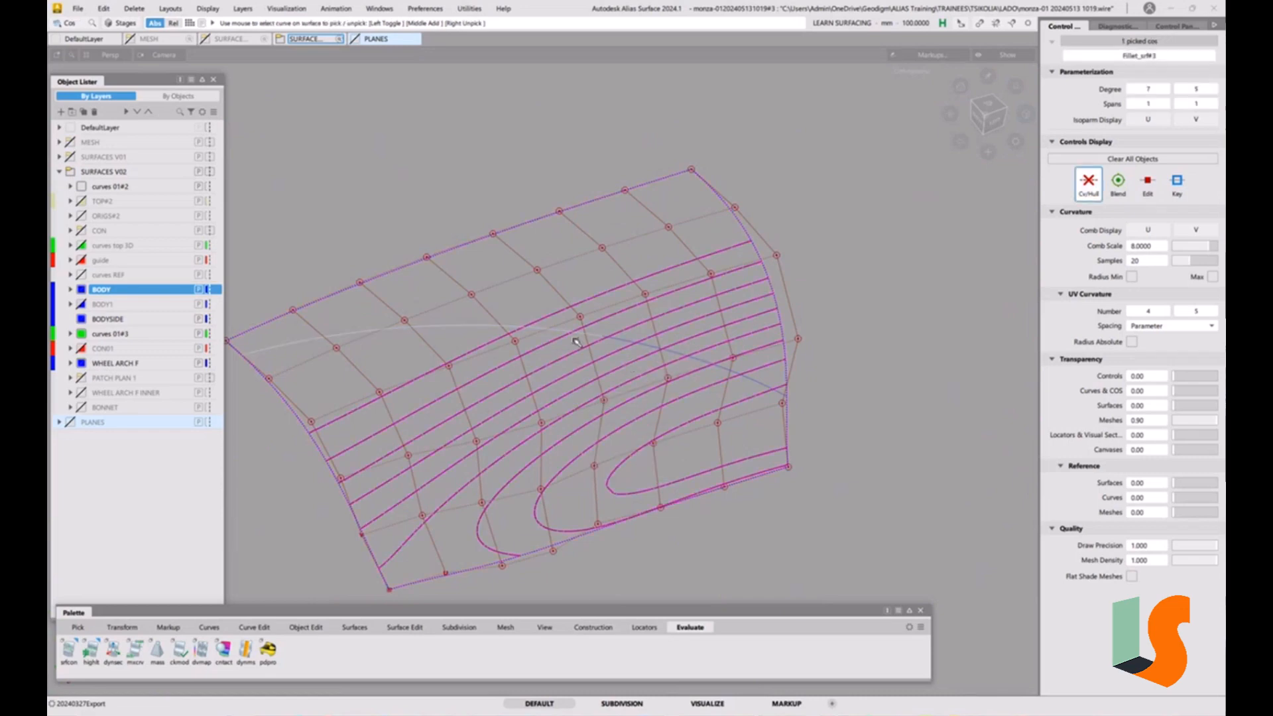
{"action": "left_click", "coordinate": [616, 340]}
{"action": "key", "text": "Delete"}
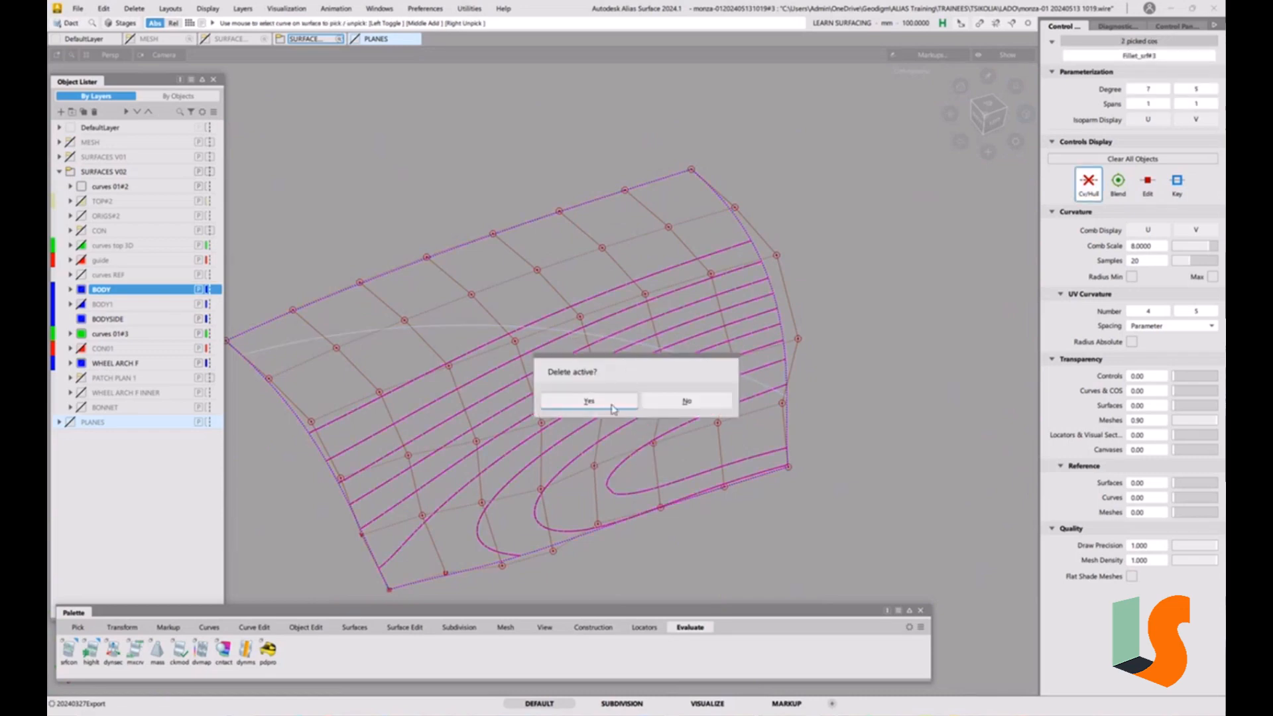
{"action": "left_click", "coordinate": [592, 400]}
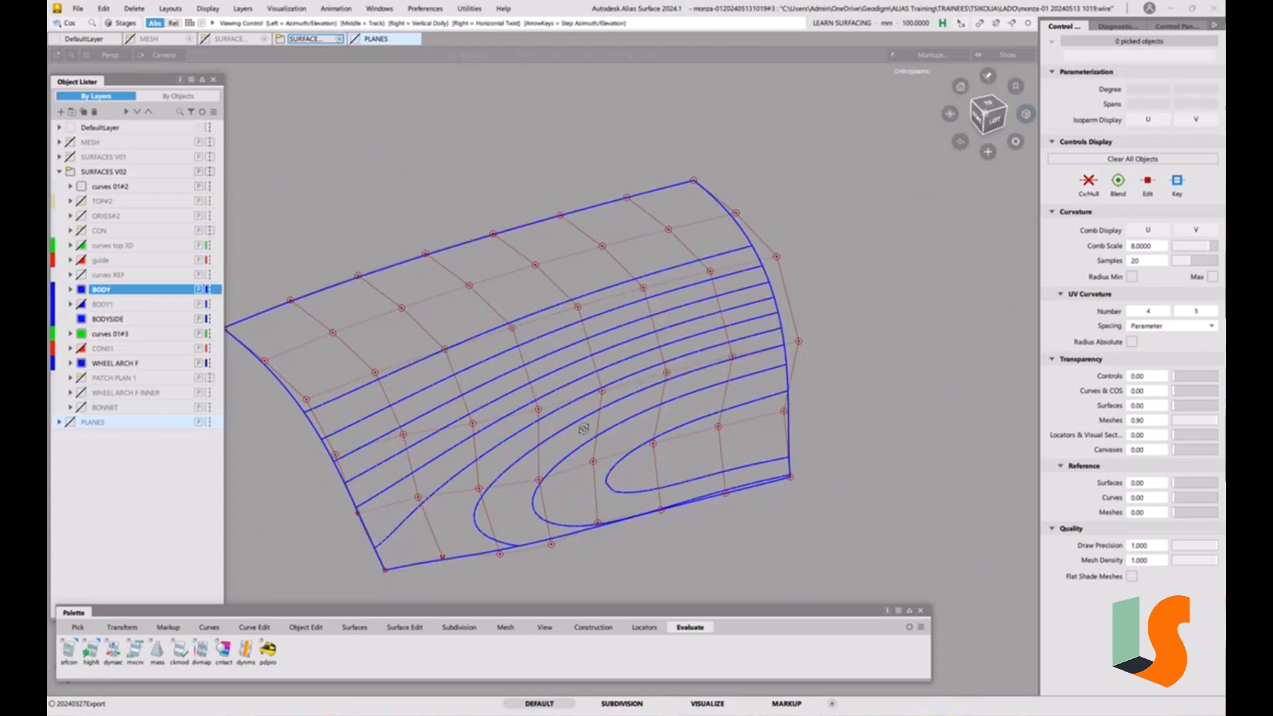
Restore the hidden geometry and display the control vertices and hulls of the two adjacent blend patches above the wheel arch.
{"action": "middle_click_drag", "start_coordinate": [675, 433], "coordinate": [626, 423], "text": "alt+shift"}
{"action": "key", "text": "alt+v"}
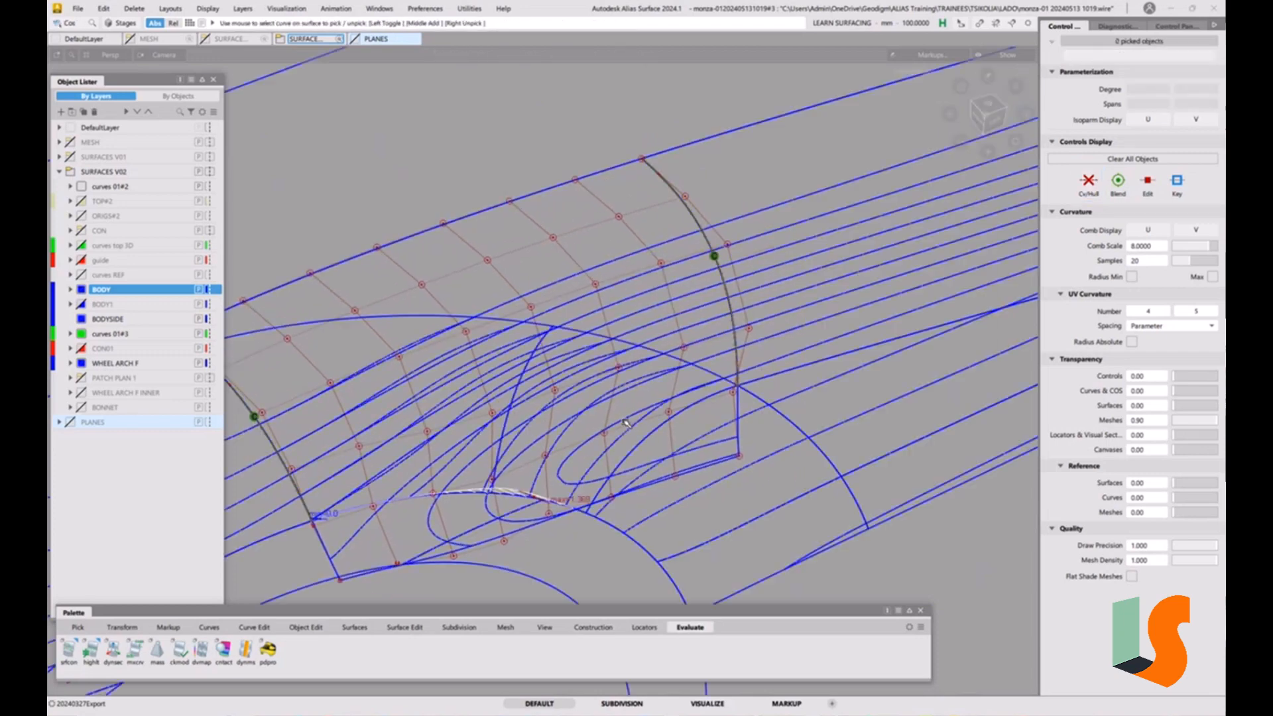
{"action": "left_click_drag", "start_coordinate": [606, 386], "coordinate": [546, 401], "text": "alt+shift"}
{"action": "left_click", "coordinate": [531, 432]}
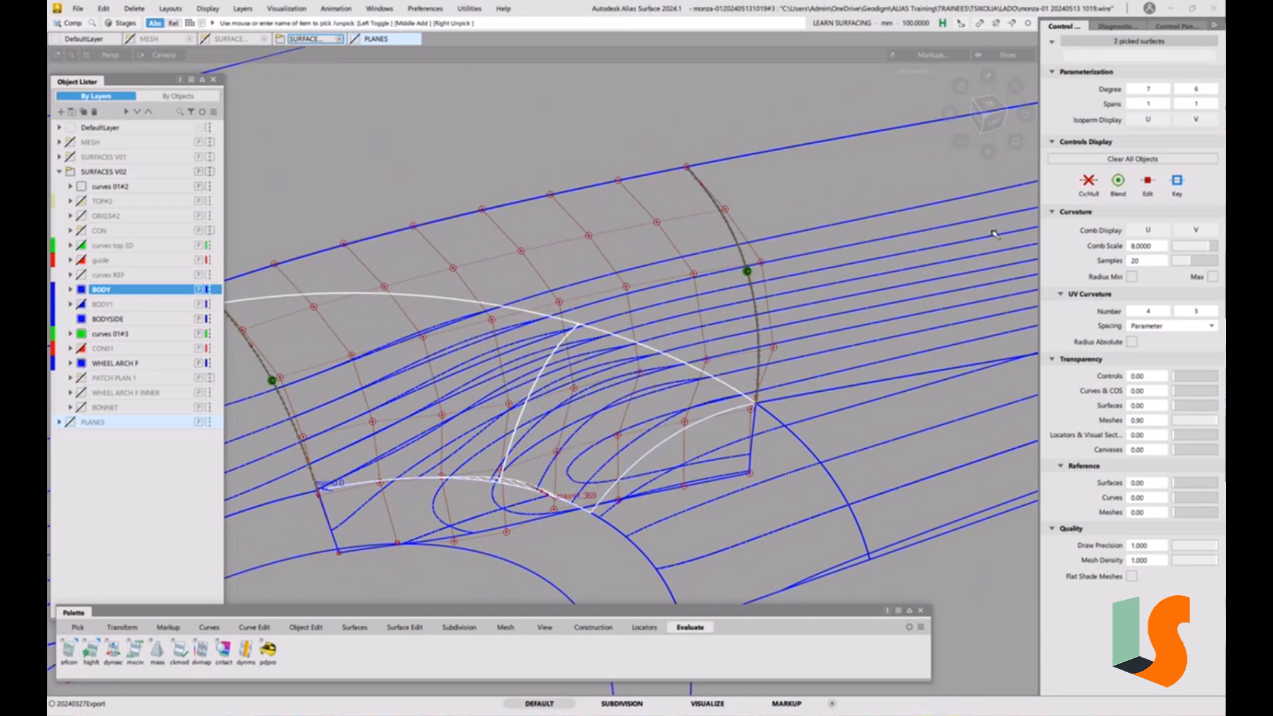
{"action": "left_click", "coordinate": [1088, 183]}
{"action": "left_click_drag", "start_coordinate": [733, 367], "coordinate": [665, 380], "text": "alt+shift"}
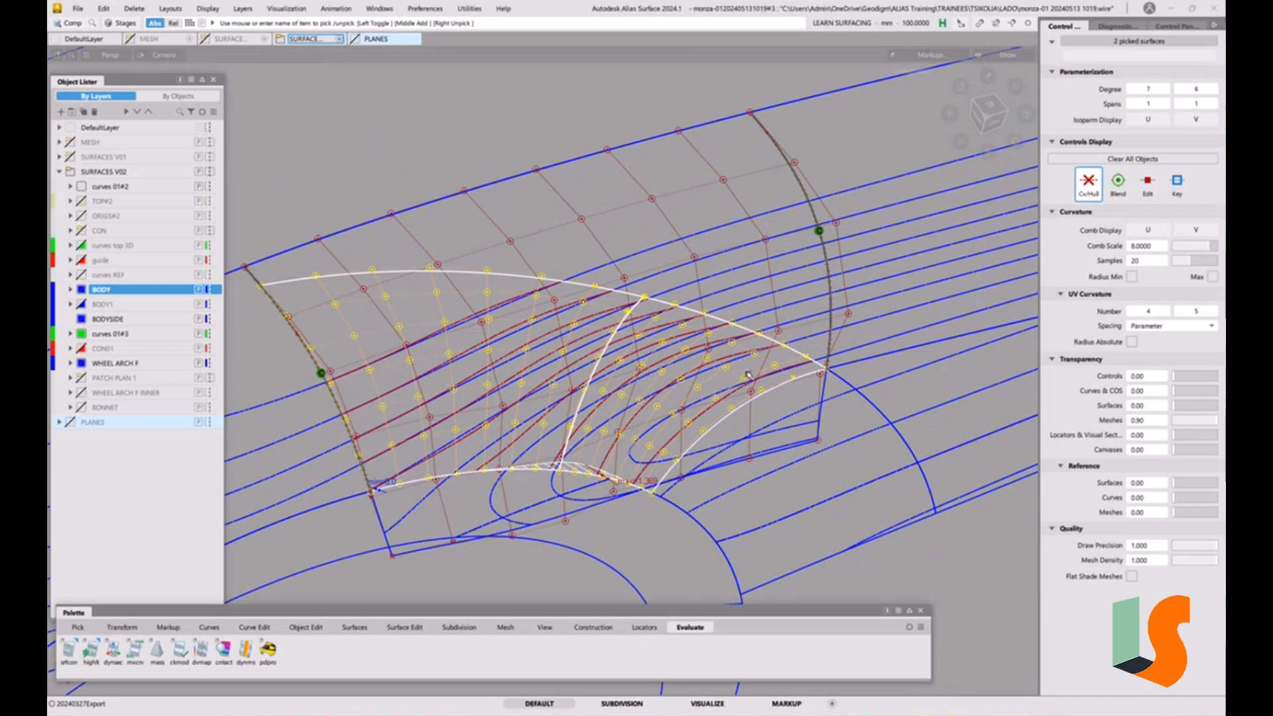
{"action": "left_click_drag", "start_coordinate": [746, 372], "coordinate": [714, 347], "text": "alt+shift"}
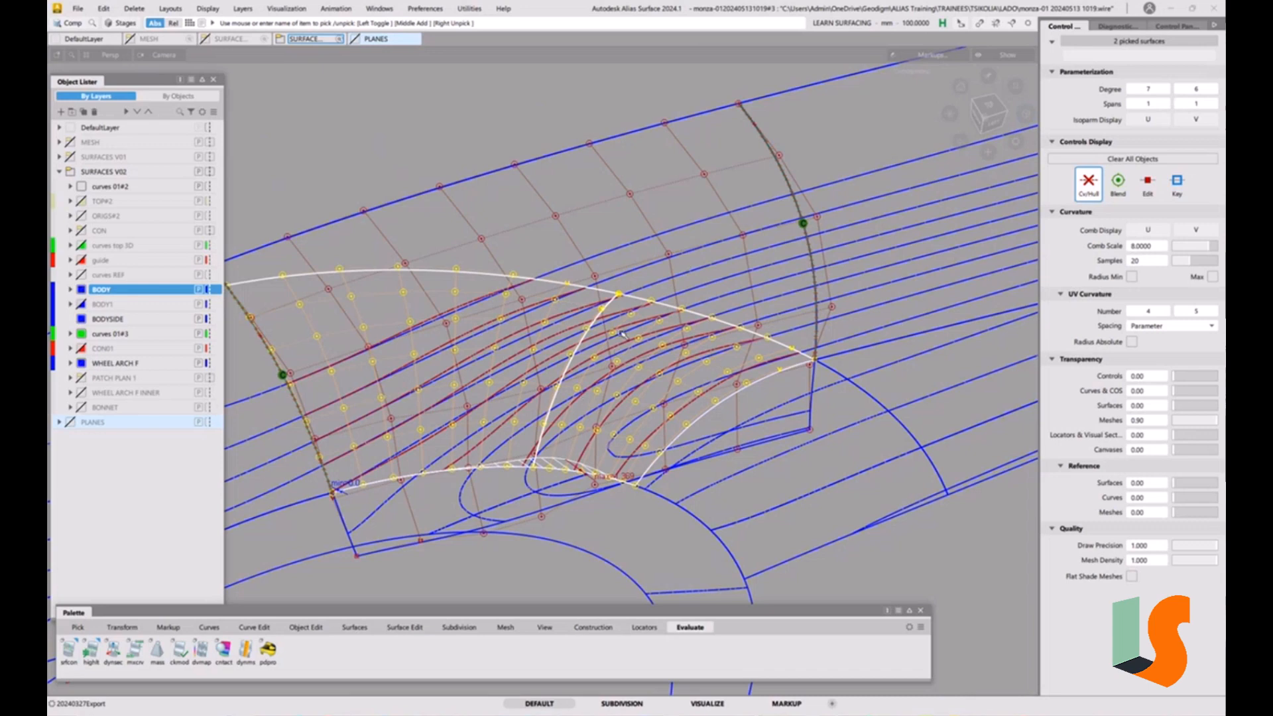
Set the second parameterization degree of both picked blend patches to 3, and deselect them.
{"action": "key", "text": "p"}
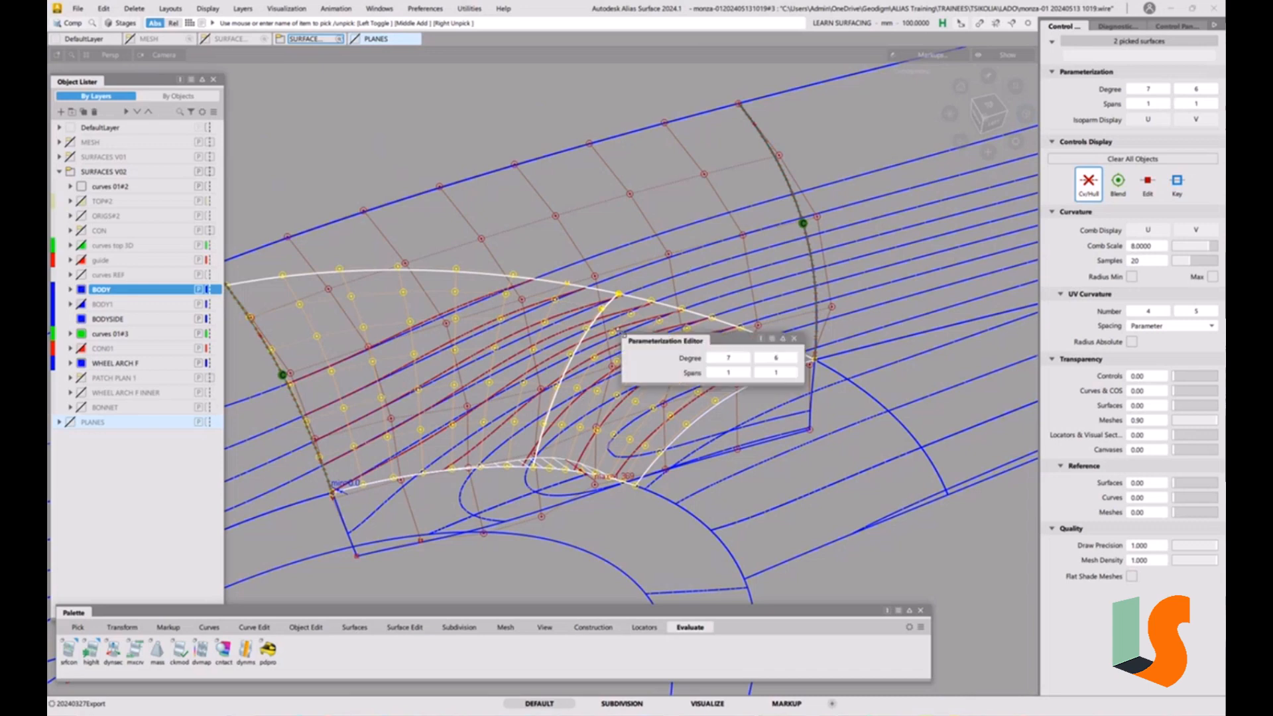
{"action": "left_click", "coordinate": [759, 358]}
{"action": "left_click", "coordinate": [760, 358]}
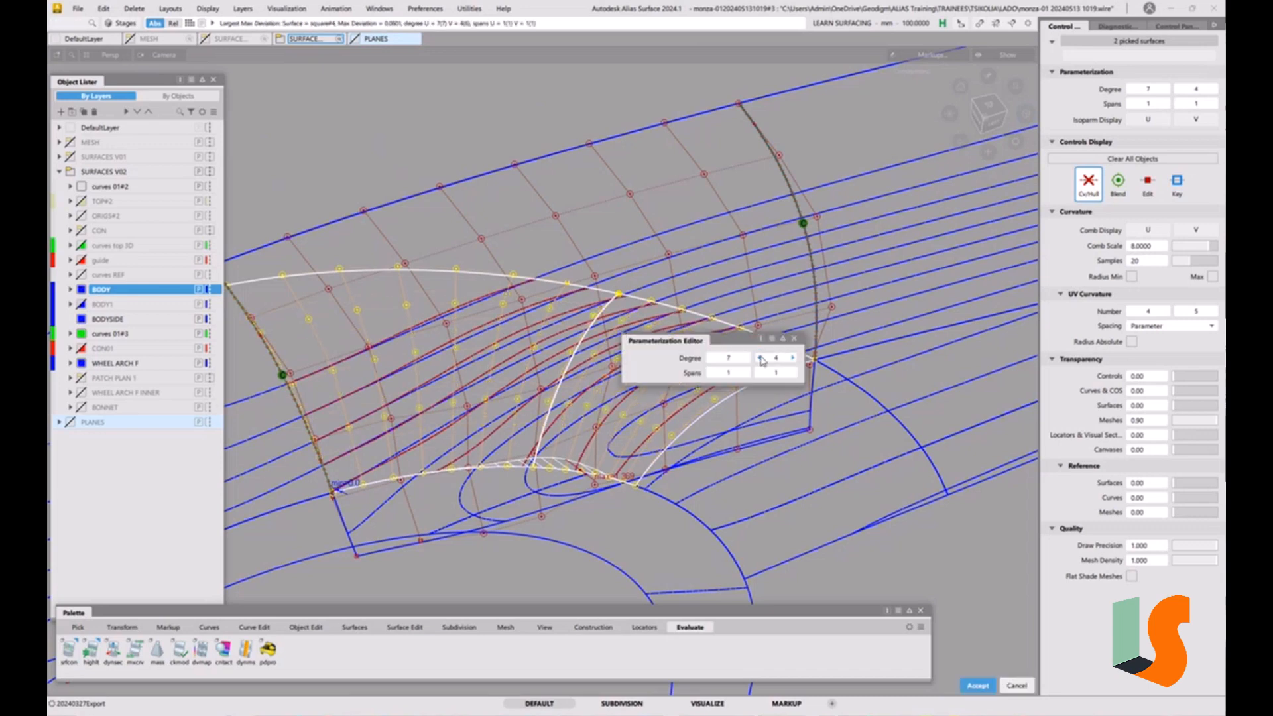
{"action": "left_click", "coordinate": [760, 358]}
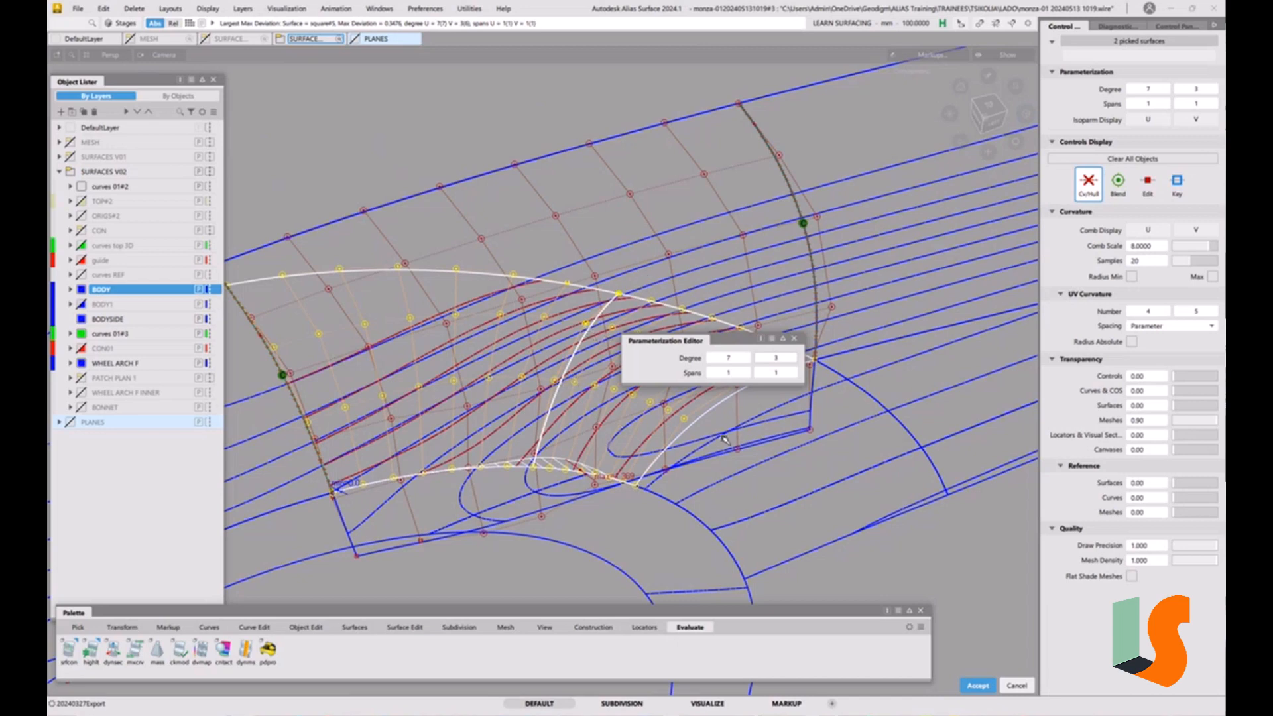
{"action": "key", "text": "Escape"}
{"action": "key", "text": "Escape"}
Align the upper edge of the right-hand blend patch to the extended fillet surface with G2 continuity and Project alignment.
{"action": "left_click_drag", "start_coordinate": [722, 436], "coordinate": [671, 389], "text": "alt+shift"}
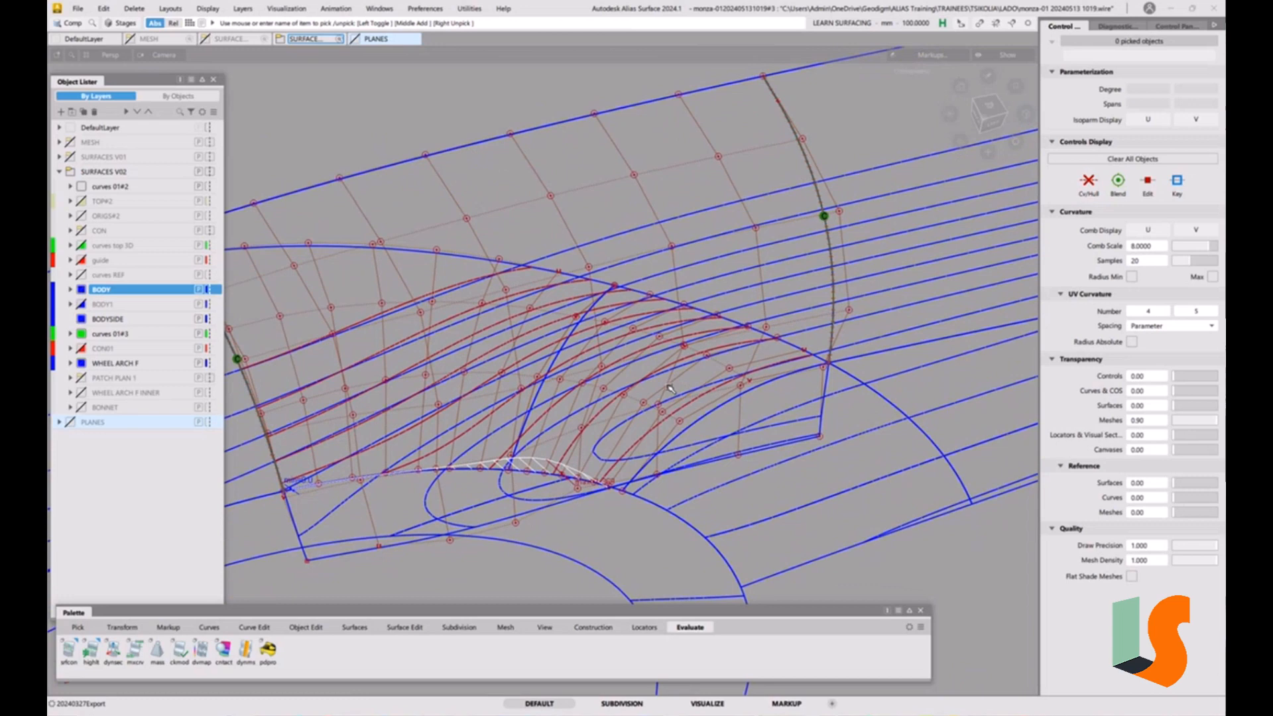
{"action": "left_click", "coordinate": [308, 627]}
{"action": "double_click", "coordinate": [184, 651]}
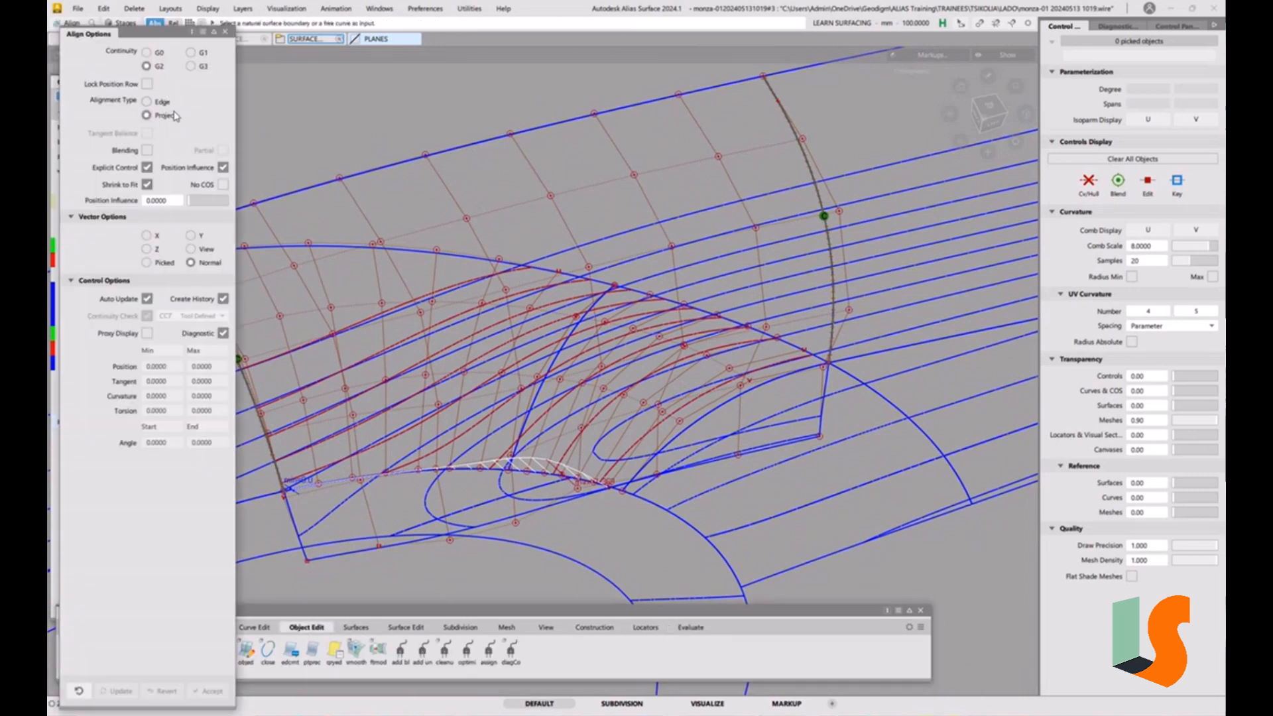
{"action": "left_click", "coordinate": [642, 295]}
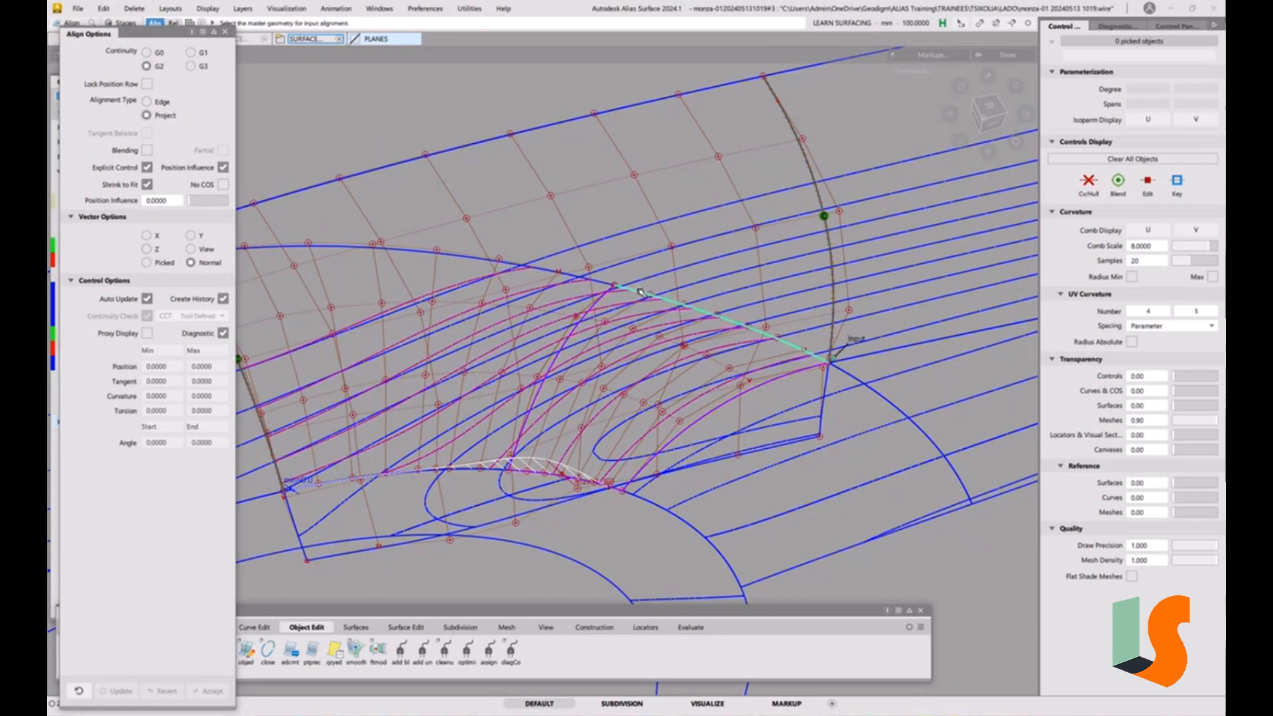
{"action": "left_click", "coordinate": [644, 174]}
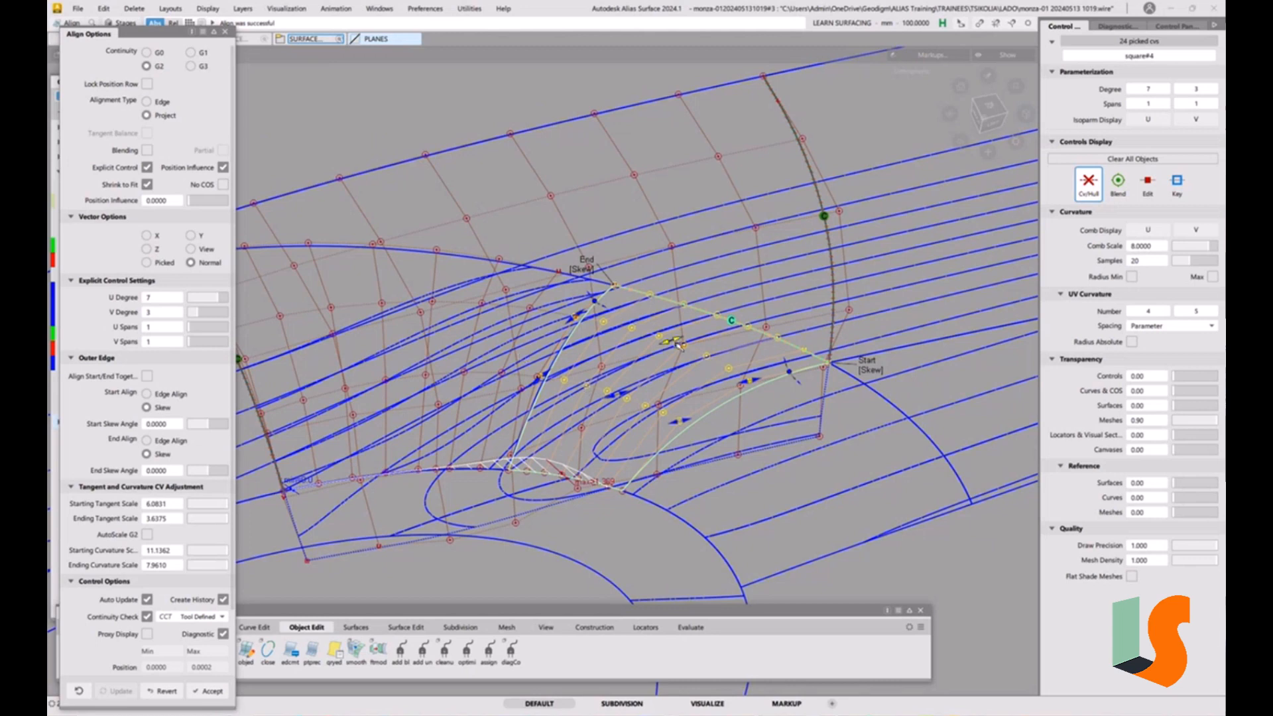
{"action": "left_click_drag", "start_coordinate": [676, 344], "coordinate": [764, 409], "text": "alt+shift"}
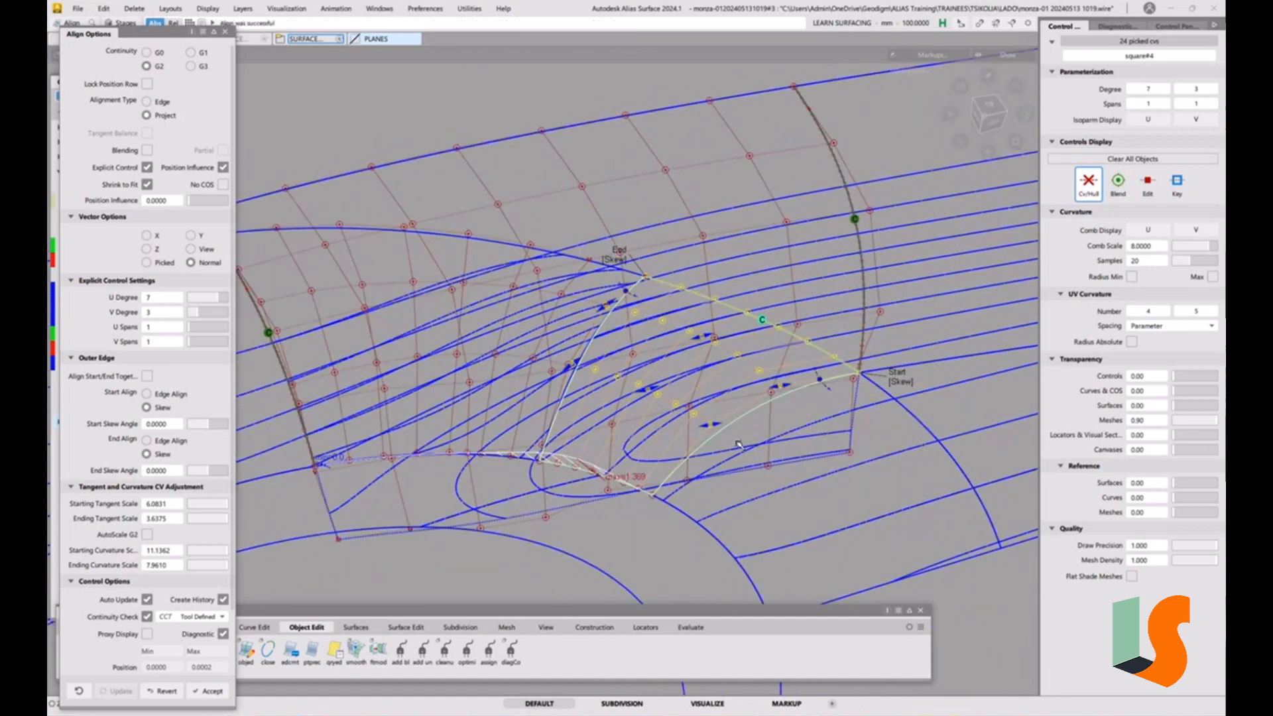
{"action": "left_click_drag", "start_coordinate": [627, 444], "coordinate": [520, 341], "text": "alt+shift"}
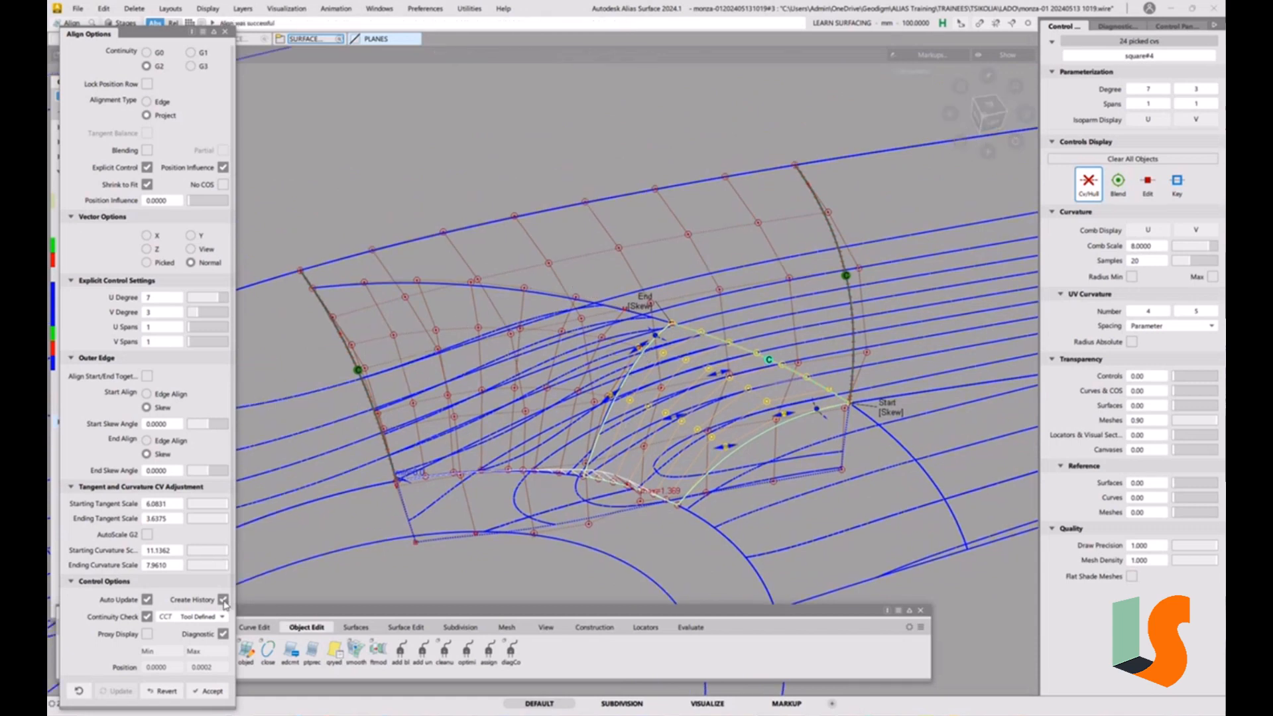
Switch off Create History for Align, and align the left-hand patch's upper edge to the fillet surface with the same G2 Project settings.
{"action": "left_click", "coordinate": [223, 599]}
{"action": "key", "text": "space"}
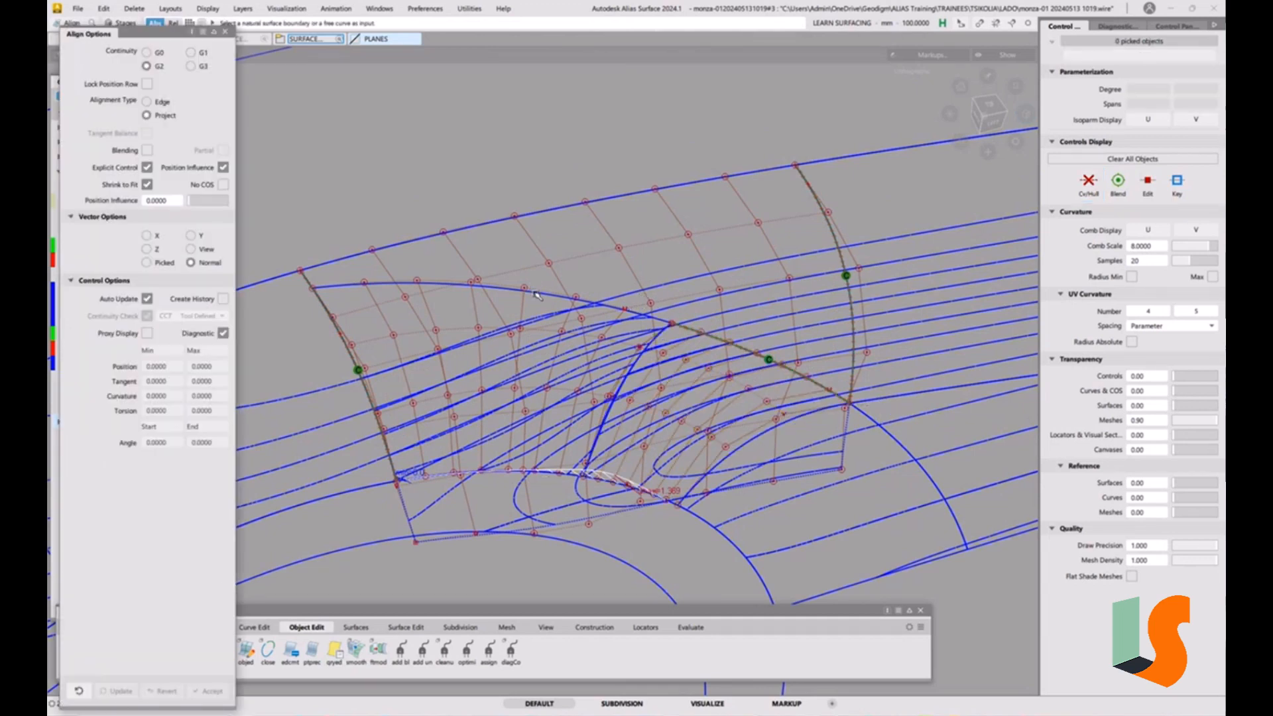
{"action": "left_click", "coordinate": [537, 294]}
{"action": "left_click", "coordinate": [548, 267]}
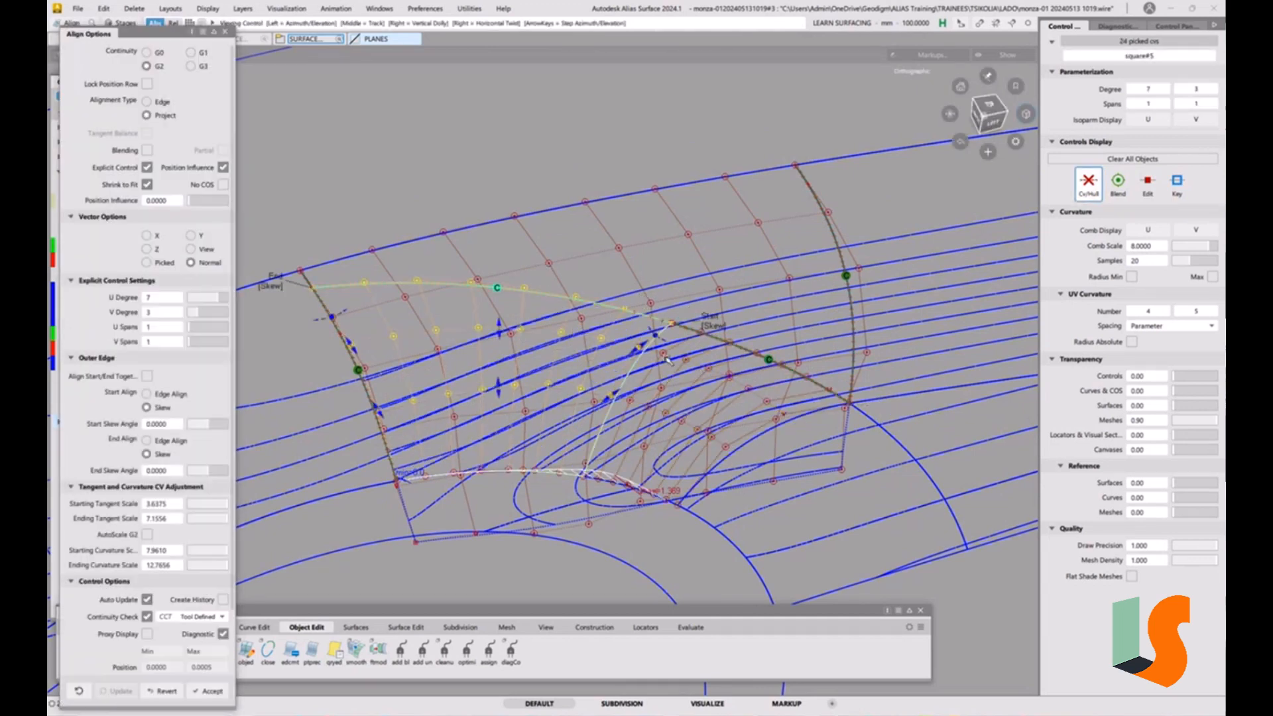
{"action": "left_click_drag", "start_coordinate": [698, 370], "coordinate": [689, 451], "text": "alt+shift"}
{"action": "key", "text": "space"}
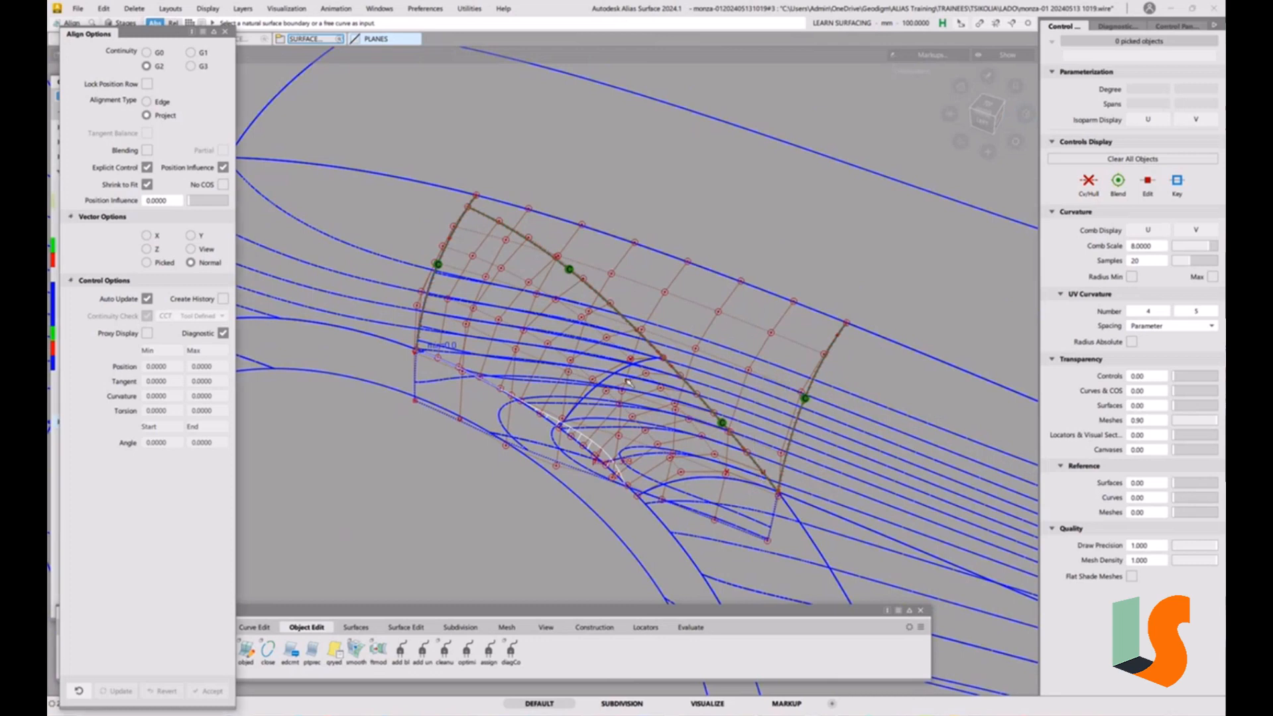
Shade the model with Iso Angle diagnostics with Show Curves Only off, and examine the highlight bands across the aligned patches.
{"action": "left_click", "coordinate": [1118, 26]}
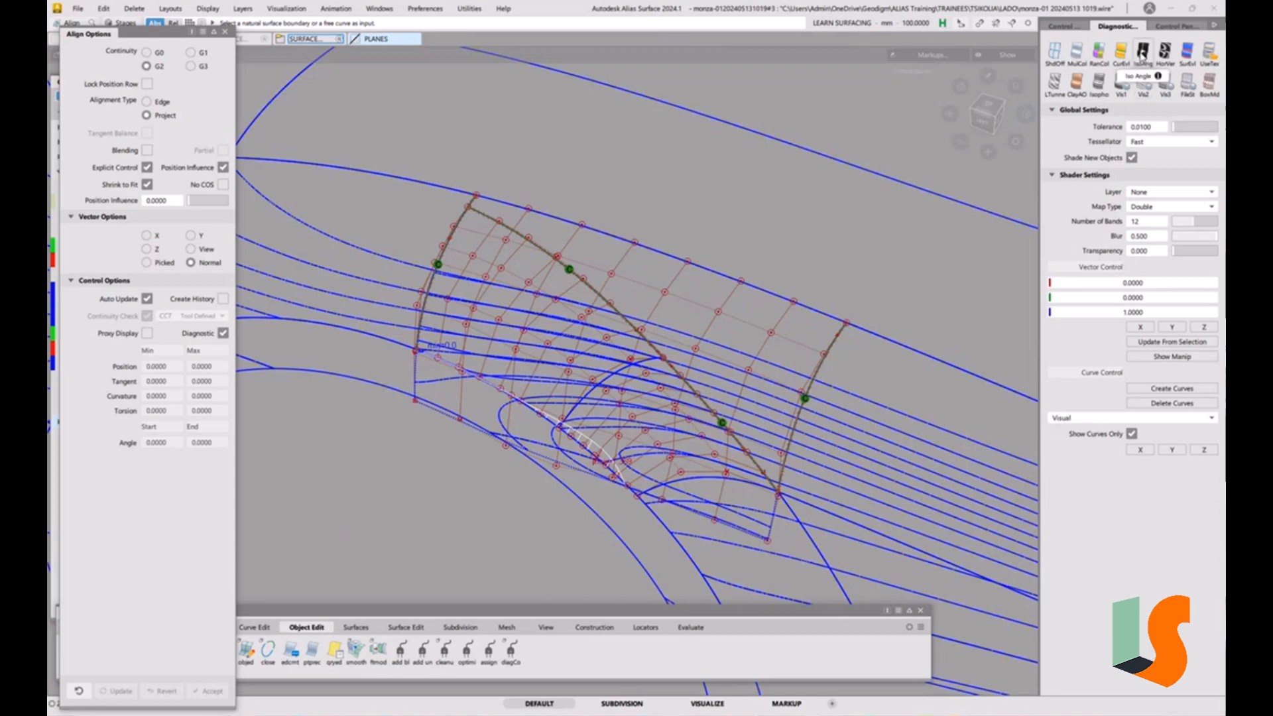
{"action": "left_click", "coordinate": [1132, 434]}
{"action": "mouse_move", "coordinate": [657, 425]}
{"action": "left_mouse_down", "text": "alt+shift"}
{"action": "mouse_move", "coordinate": [760, 382]}
{"action": "mouse_move", "coordinate": [783, 389]}
{"action": "left_mouse_up", "text": "alt+shift"}
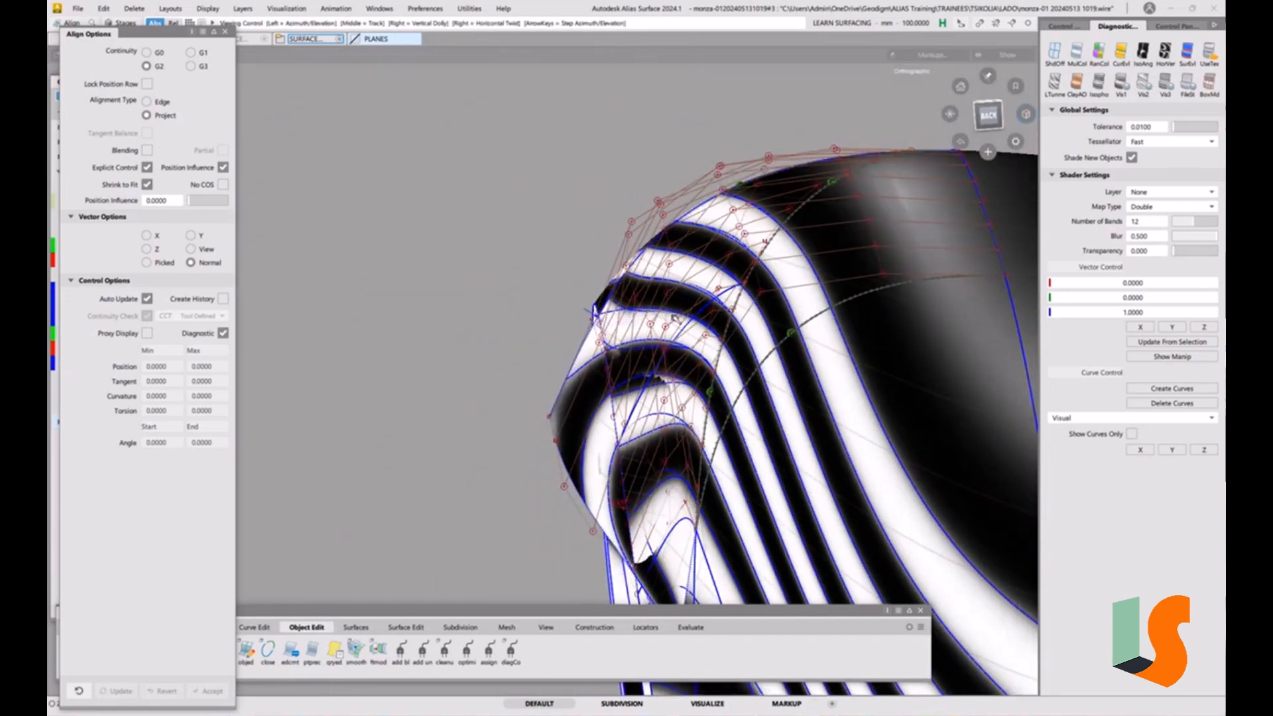
{"action": "left_click_drag", "start_coordinate": [676, 309], "coordinate": [485, 360], "text": "alt+shift"}
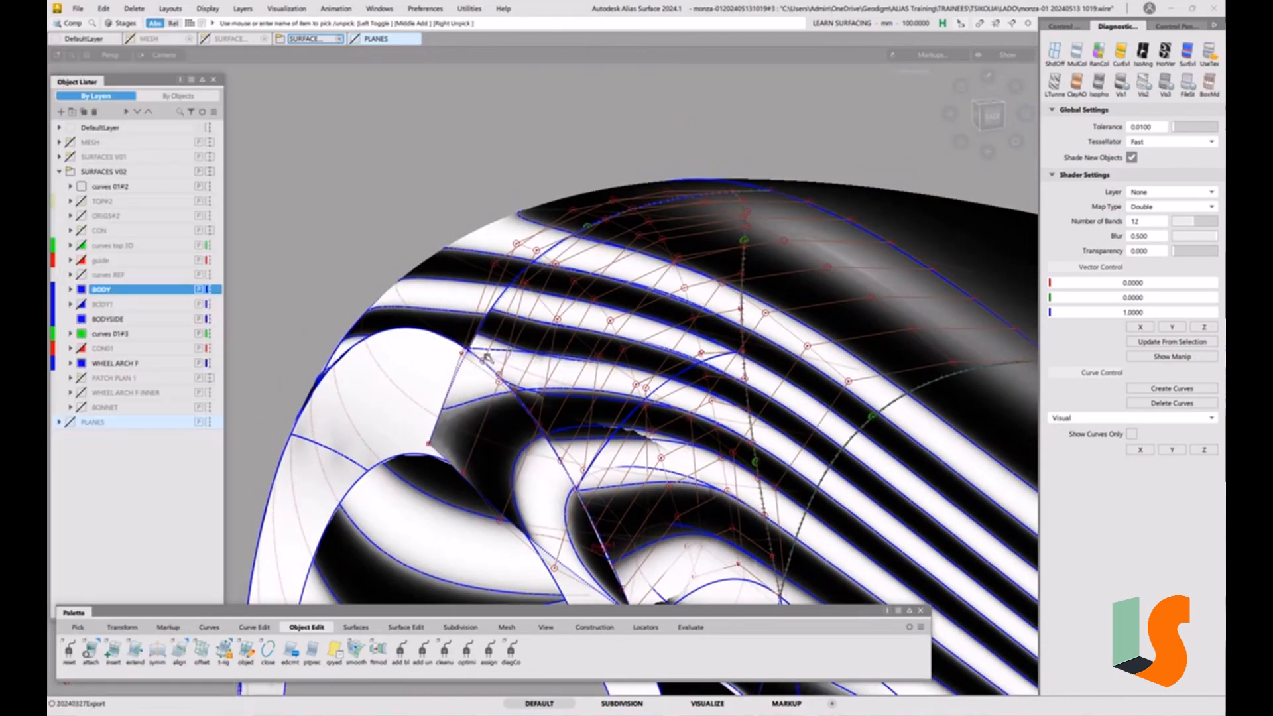
Try deleting the left-hand blend patch to compare the highlights underneath, and undo the deletion.
{"action": "left_click", "coordinate": [486, 359]}
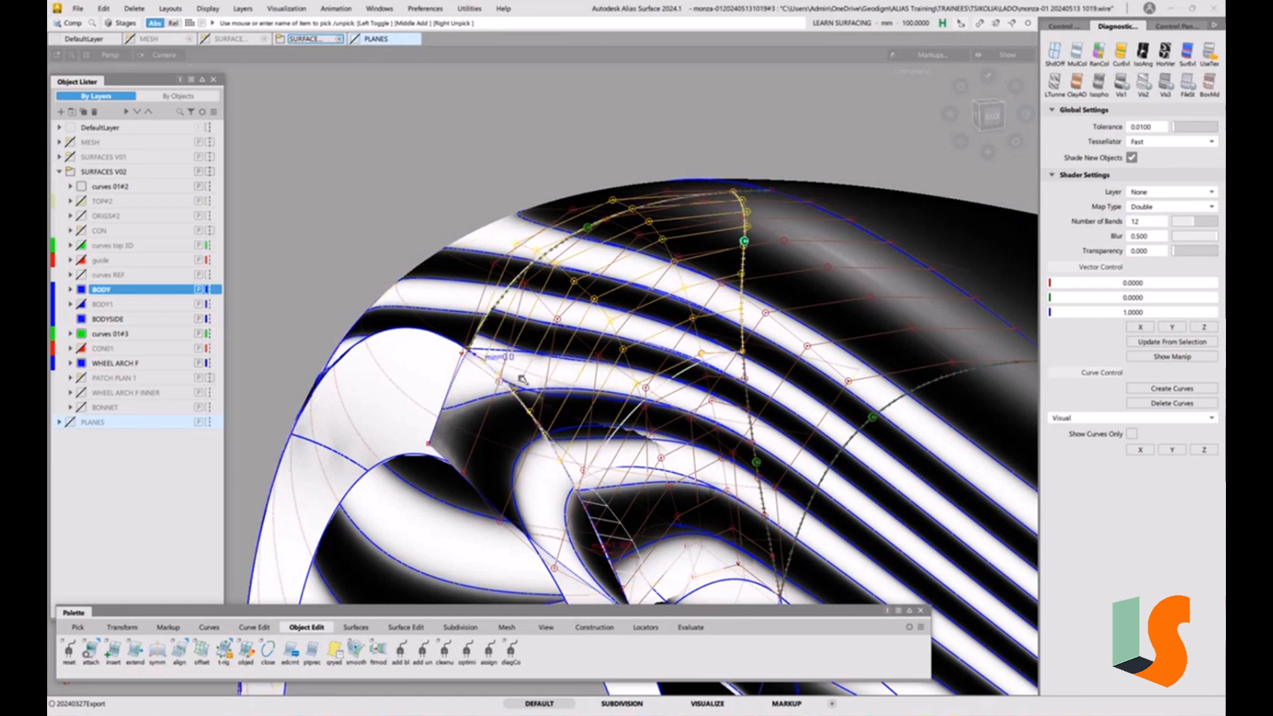
{"action": "key", "text": "Delete"}
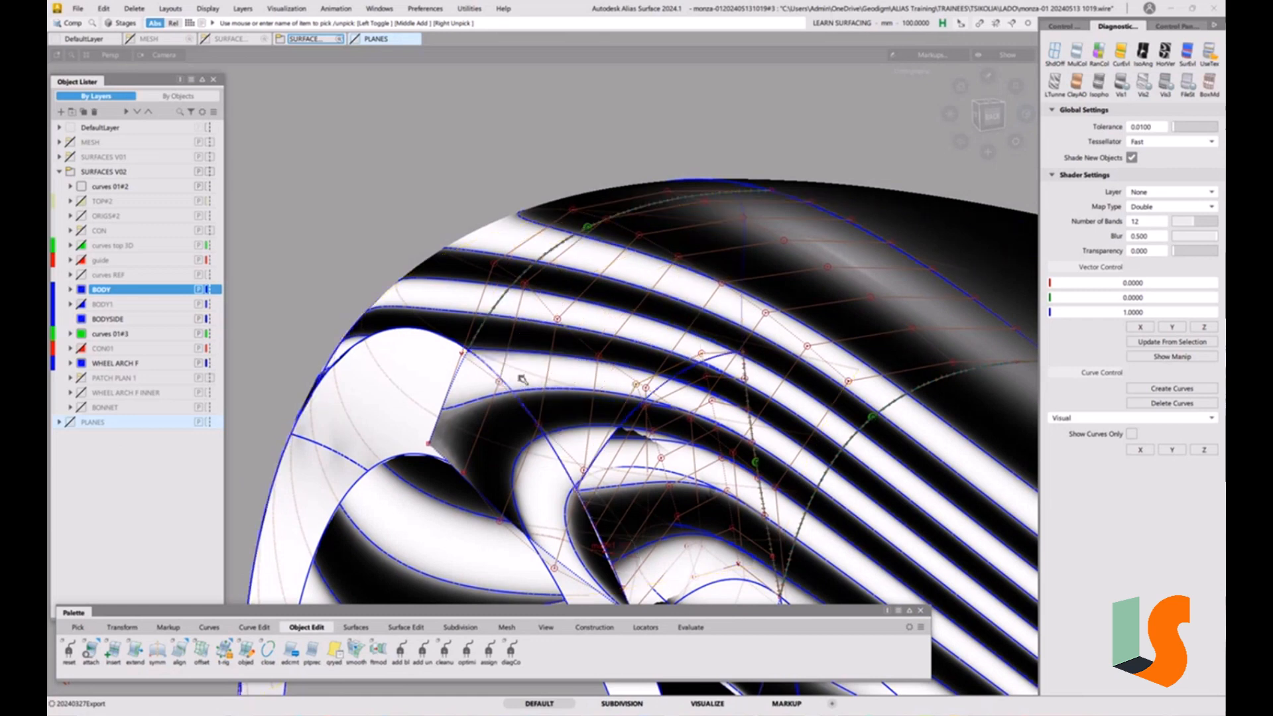
{"action": "key", "text": "ctrl+z"}
Examine the blend from several angles with BW Horz zebra shading, and switch the diagnostic shading off.
{"action": "left_click_drag", "start_coordinate": [619, 338], "coordinate": [525, 274], "text": "alt+shift"}
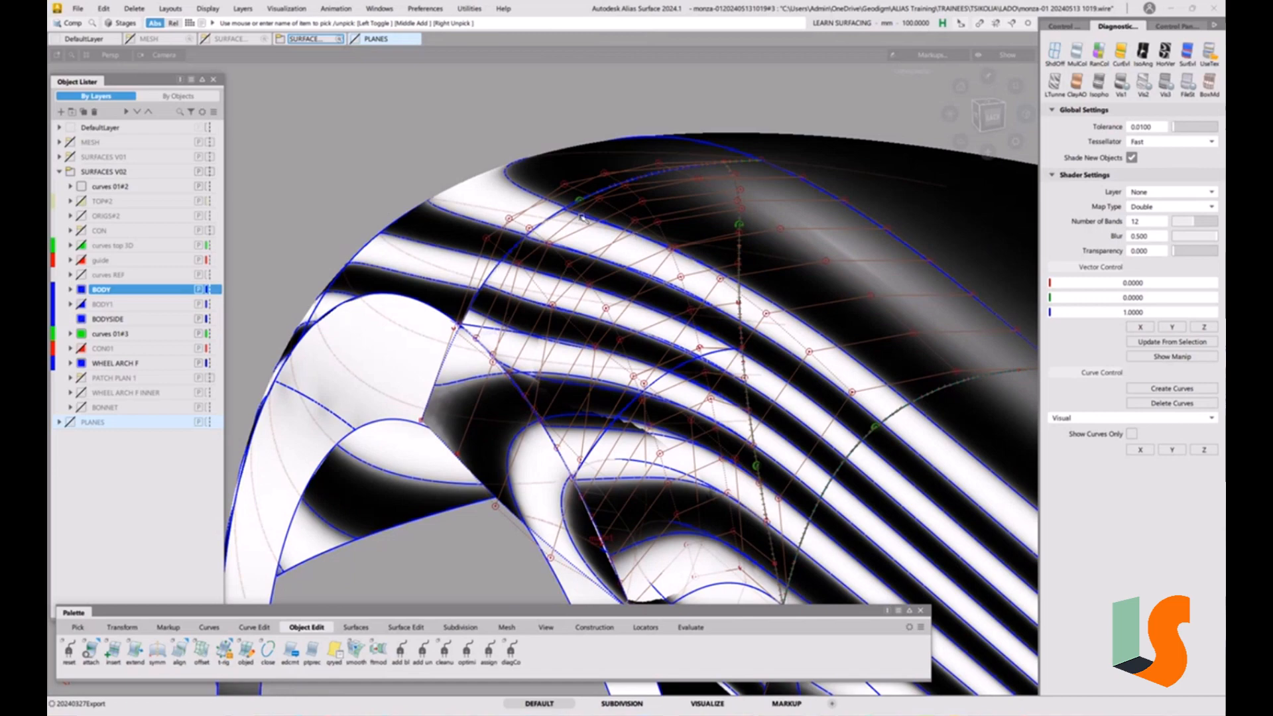
{"action": "left_click_drag", "start_coordinate": [607, 220], "coordinate": [630, 355], "text": "alt+shift"}
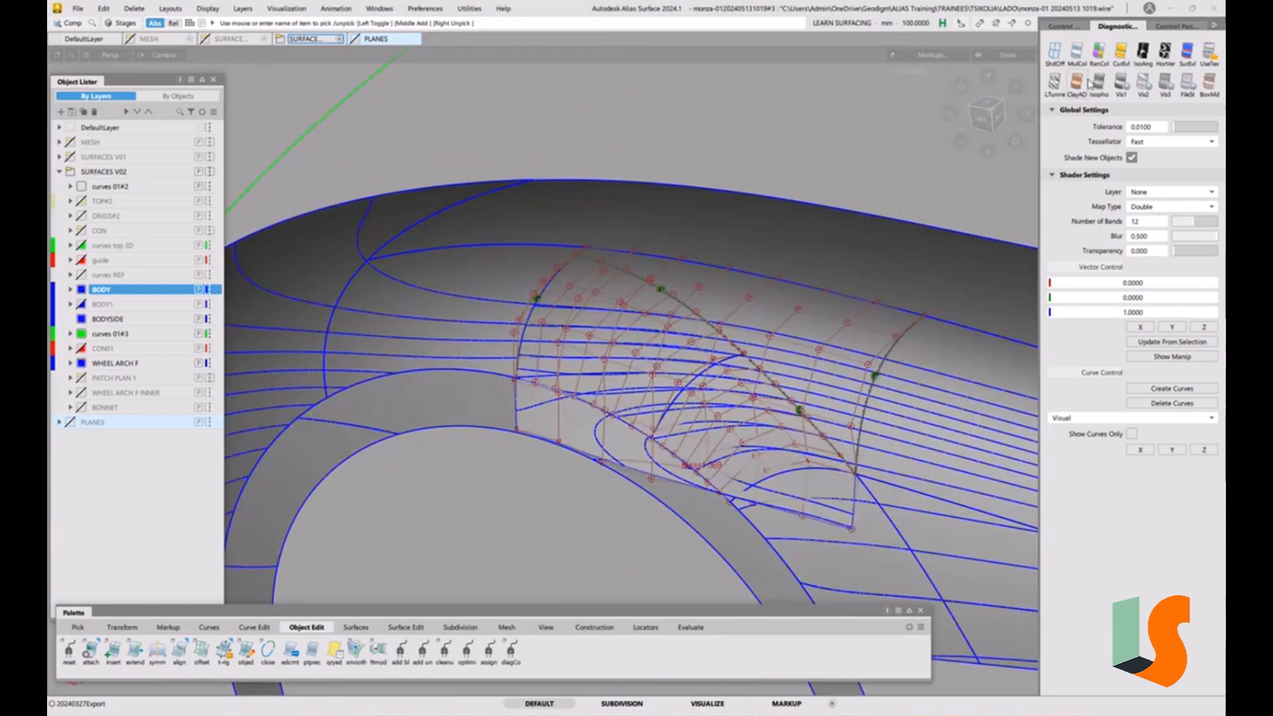
{"action": "left_click", "coordinate": [1164, 52]}
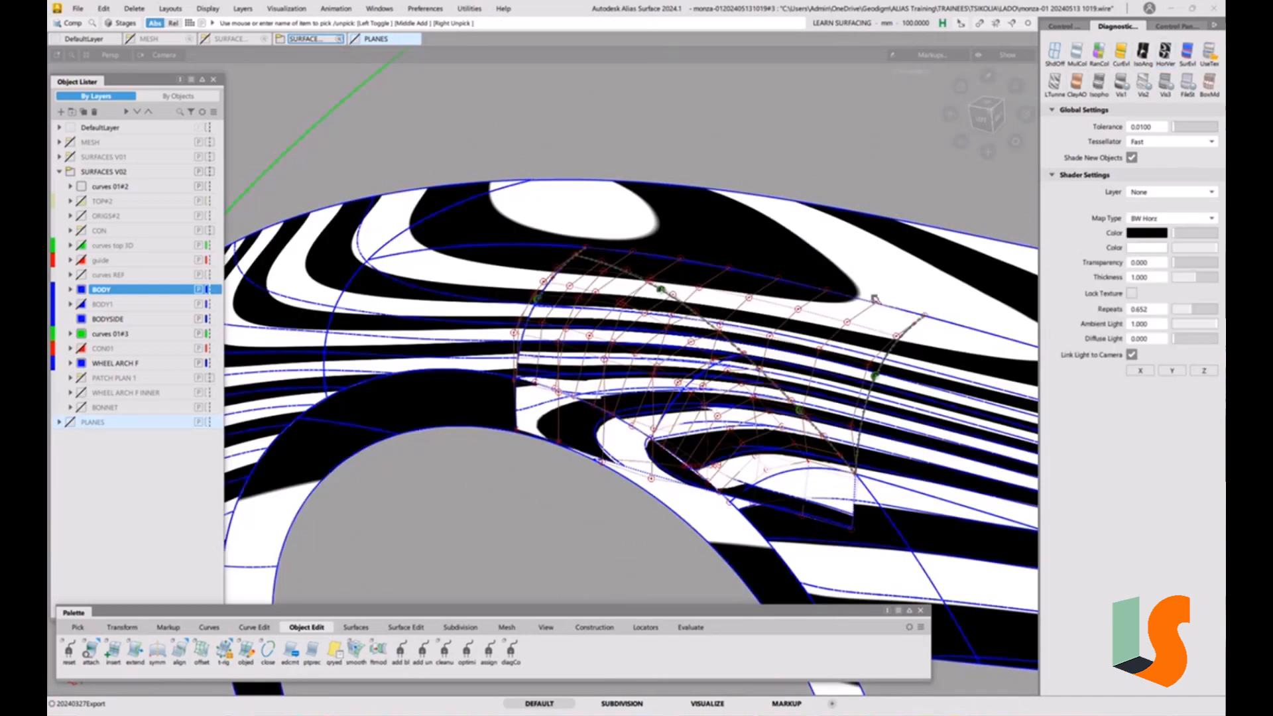
{"action": "mouse_move", "coordinate": [903, 276]}
{"action": "left_mouse_down", "text": "alt+shift"}
{"action": "mouse_move", "coordinate": [857, 303]}
{"action": "mouse_move", "coordinate": [698, 296]}
{"action": "mouse_move", "coordinate": [829, 282]}
{"action": "mouse_move", "coordinate": [797, 305]}
{"action": "mouse_move", "coordinate": [697, 315]}
{"action": "mouse_move", "coordinate": [795, 284]}
{"action": "mouse_move", "coordinate": [744, 229]}
{"action": "left_mouse_up", "text": "alt+shift"}
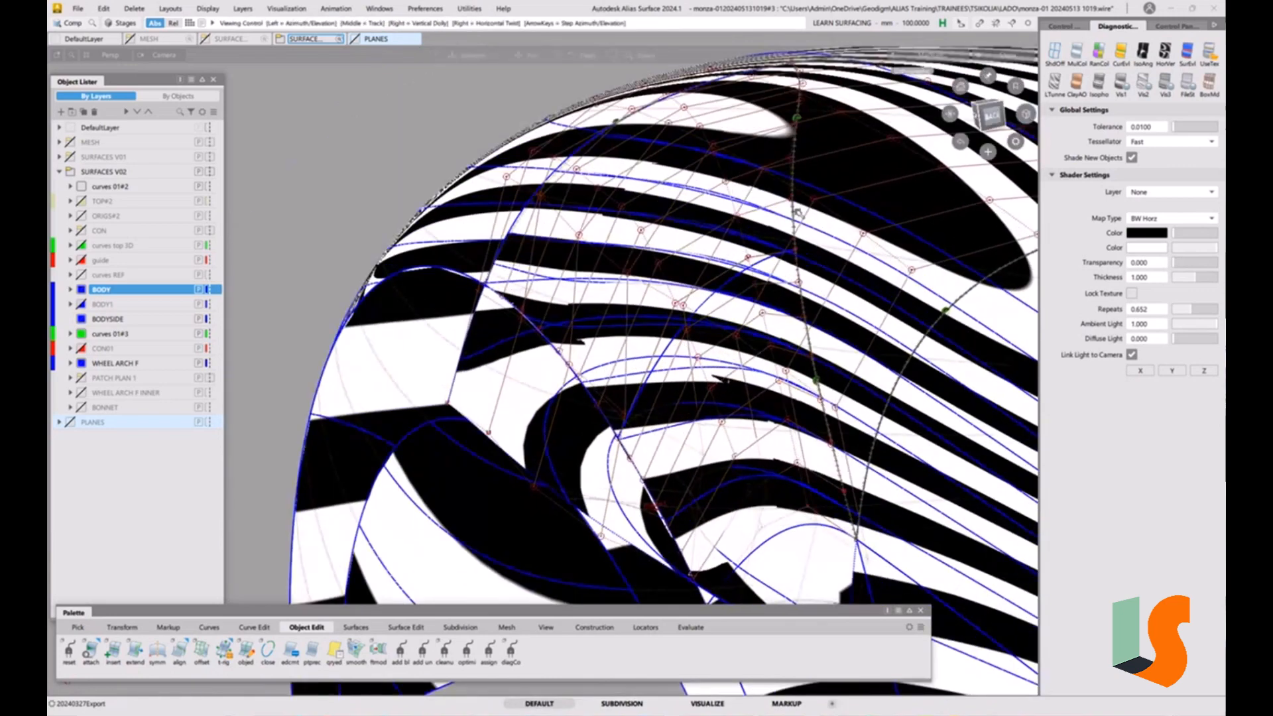
{"action": "right_click_drag", "start_coordinate": [800, 213], "coordinate": [784, 325], "text": "alt+shift"}
{"action": "left_click_drag", "start_coordinate": [784, 325], "coordinate": [878, 308], "text": "alt+shift"}
{"action": "left_click", "coordinate": [1055, 53]}
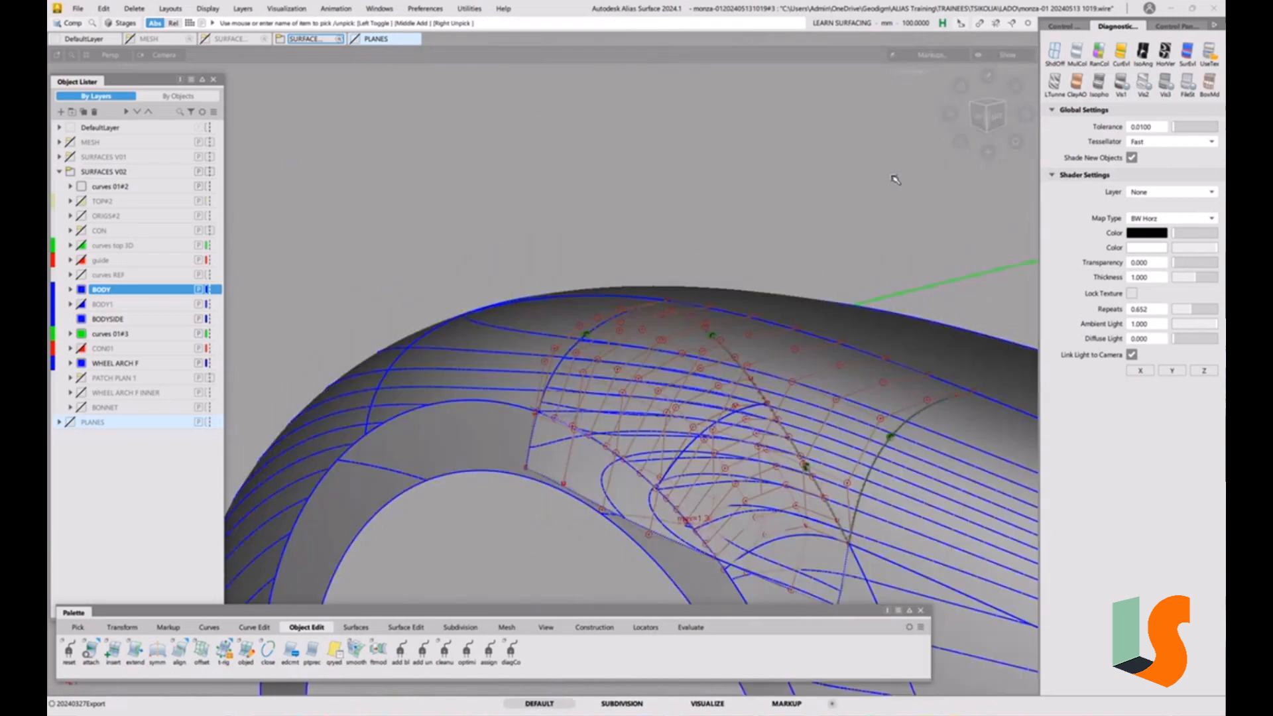
{"action": "mouse_move", "coordinate": [824, 443]}
{"action": "left_mouse_down", "text": "ctrl+shift"}
{"action": "mouse_move", "coordinate": [803, 349]}
{"action": "mouse_move", "coordinate": [712, 394]}
{"action": "mouse_move", "coordinate": [316, 245]}
{"action": "left_mouse_up", "text": "ctrl+shift"}
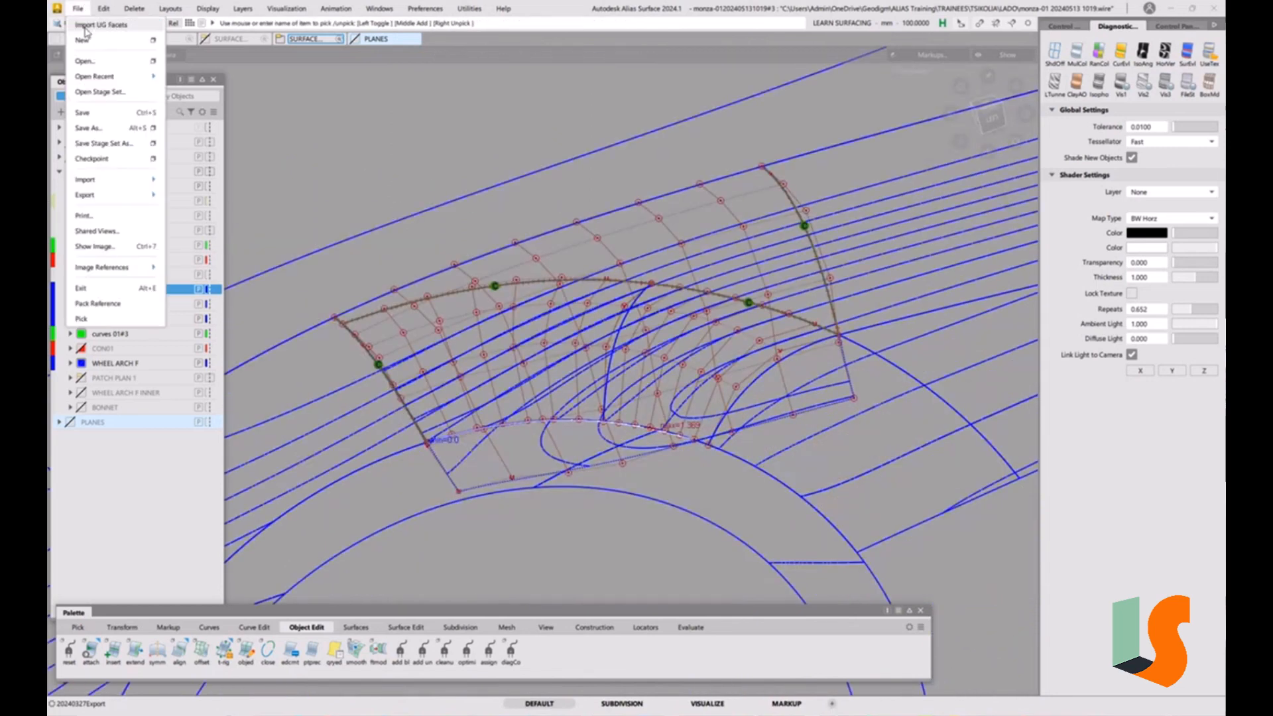
{"action": "left_click", "coordinate": [77, 8]}
{"action": "left_click", "coordinate": [94, 129]}
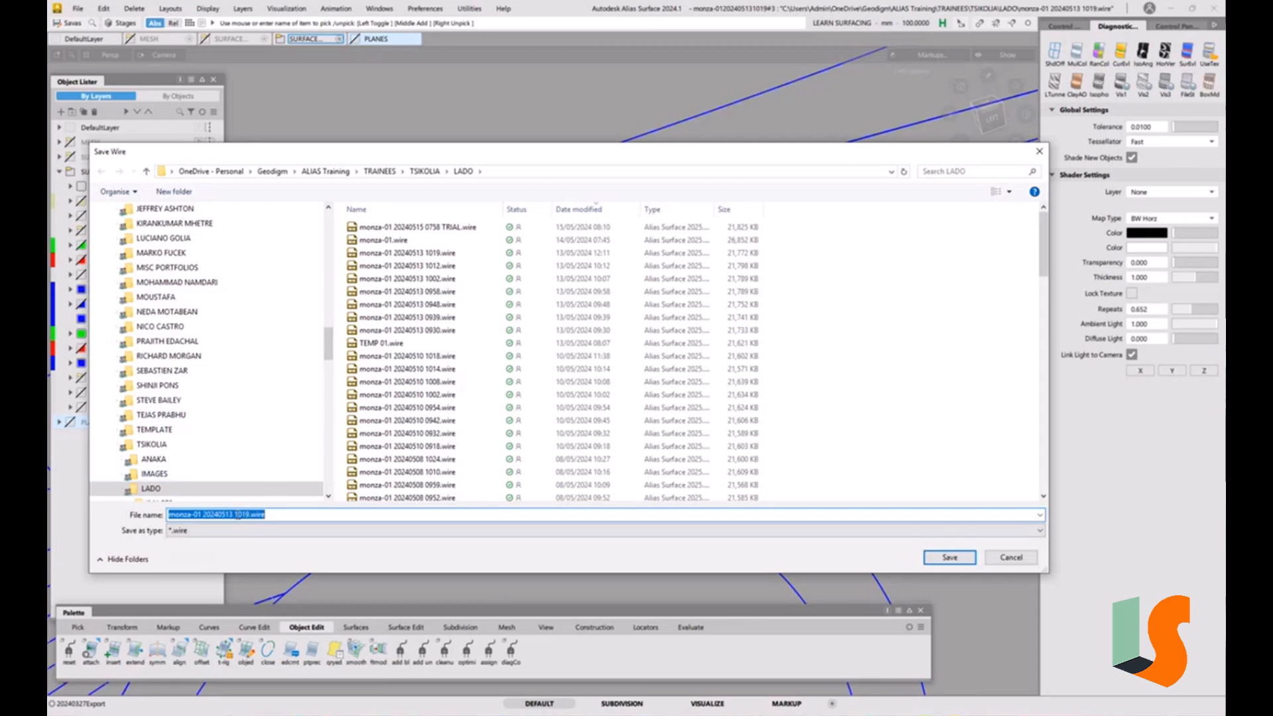
{"action": "left_click_drag", "start_coordinate": [230, 515], "coordinate": [316, 514]}
{"action": "type", "text": "5 0913"}
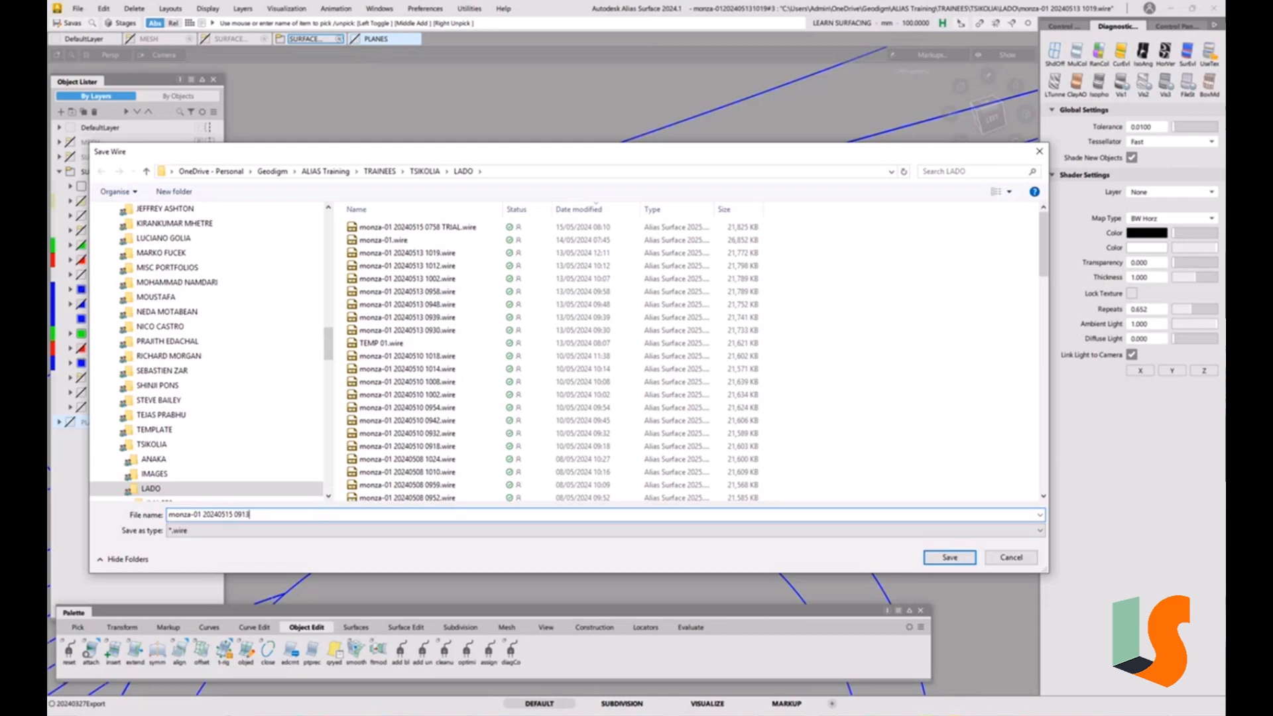
{"action": "key", "text": "Return"}
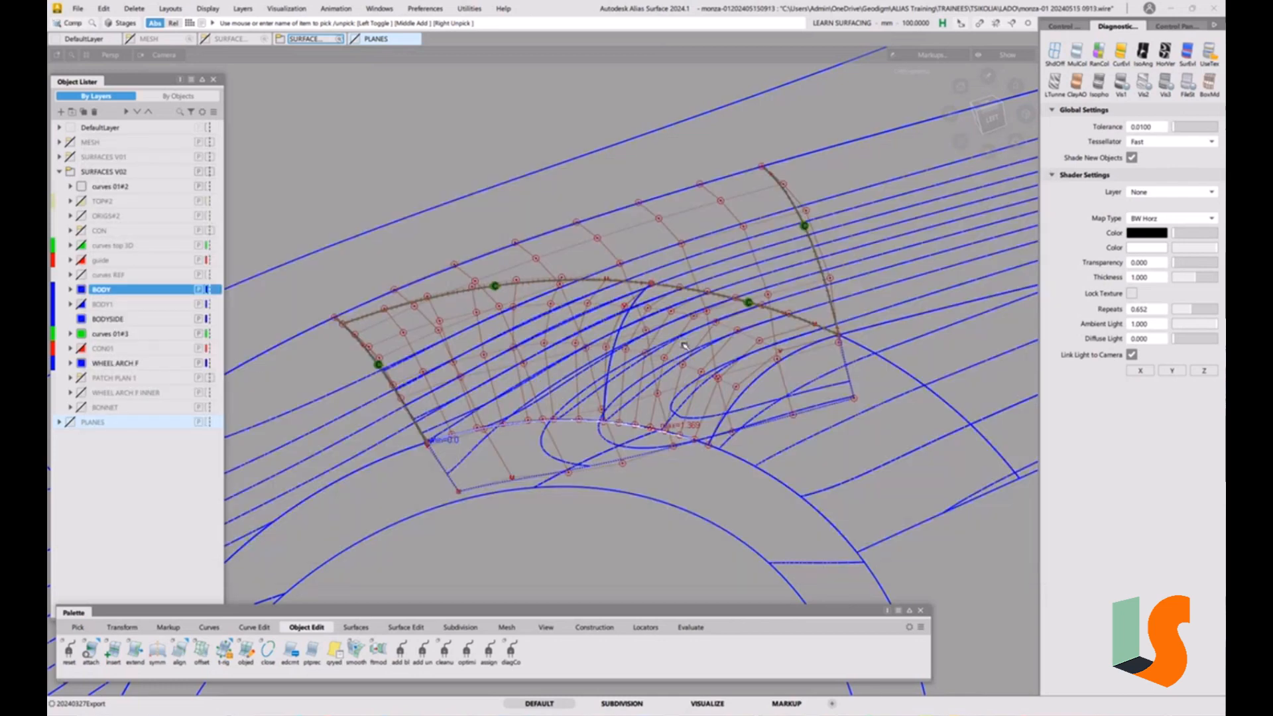
Pick the continuity locator on the left side edge of the left-hand blend patch and delete it.
{"action": "left_click_drag", "start_coordinate": [629, 361], "coordinate": [656, 395], "text": "alt+shift"}
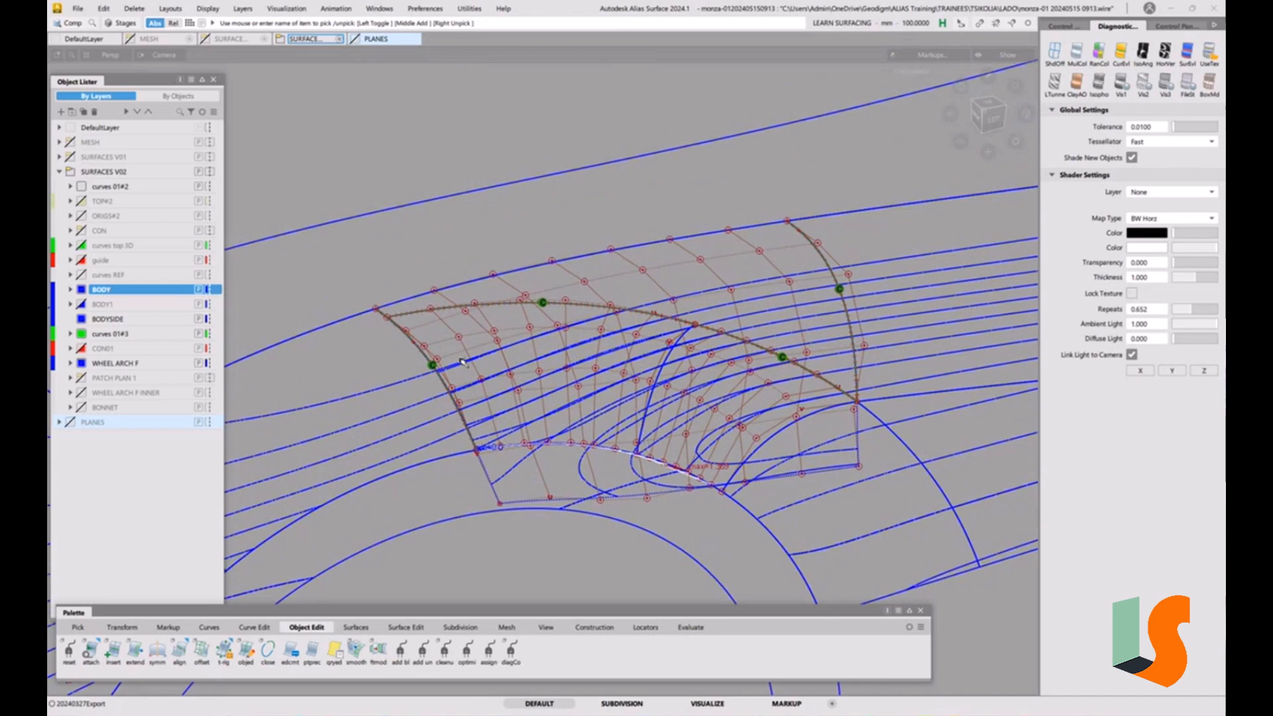
{"action": "left_click_drag", "start_coordinate": [460, 358], "coordinate": [466, 444], "text": "ctrl+shift"}
{"action": "left_click", "coordinate": [435, 374]}
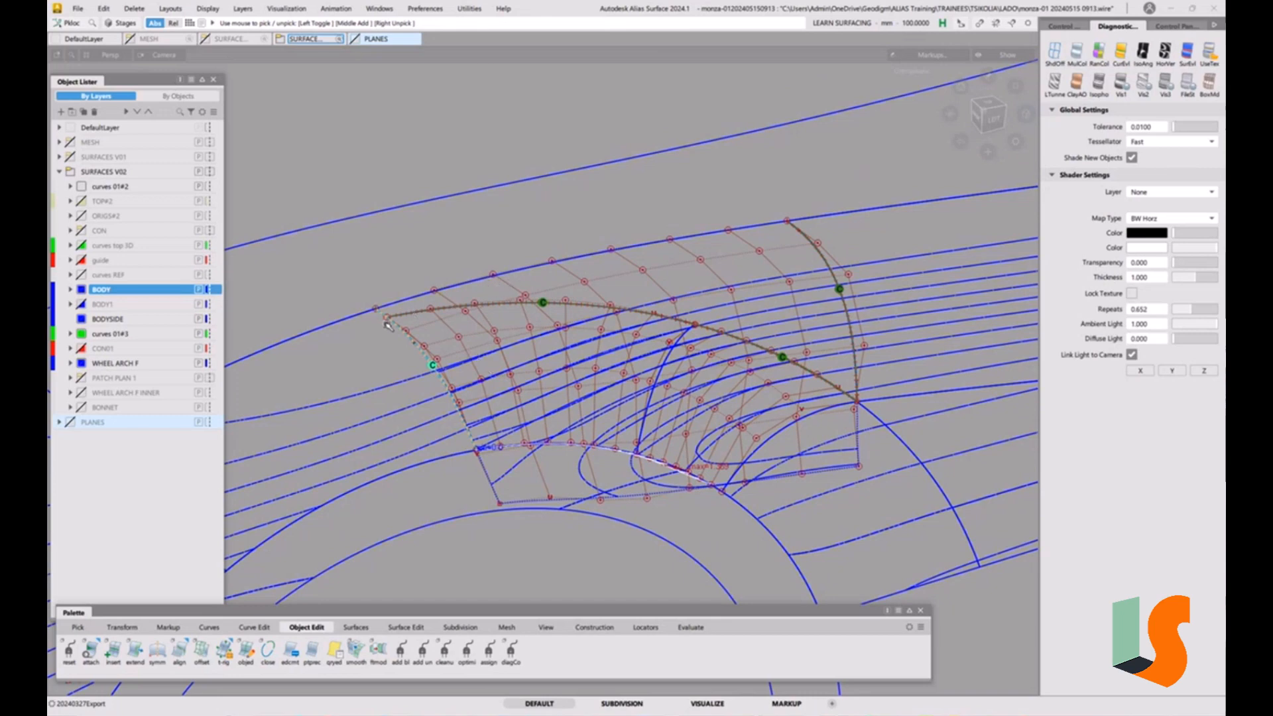
{"action": "key", "text": "Delete"}
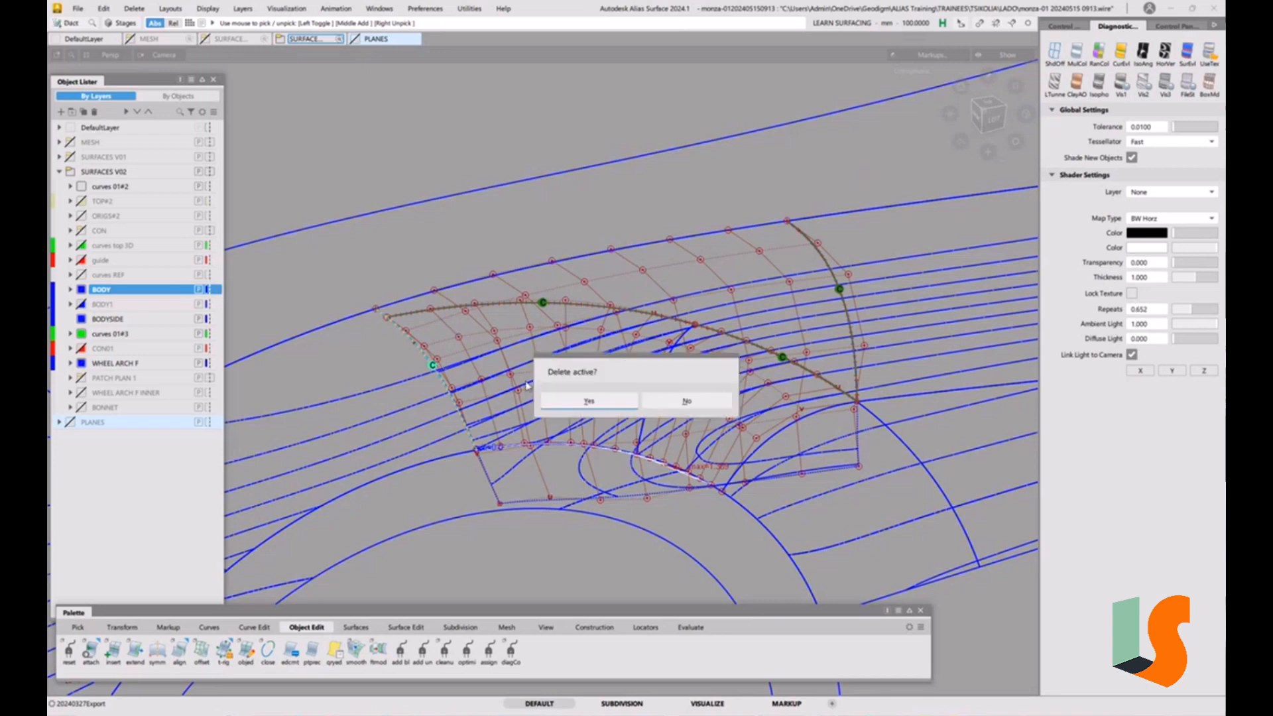
{"action": "left_click", "coordinate": [586, 400]}
Delete the extended fillet surface together with the picked continuity locators along its edges.
{"action": "left_click_drag", "start_coordinate": [437, 368], "coordinate": [490, 327], "text": "alt+shift"}
{"action": "left_click", "coordinate": [607, 278]}
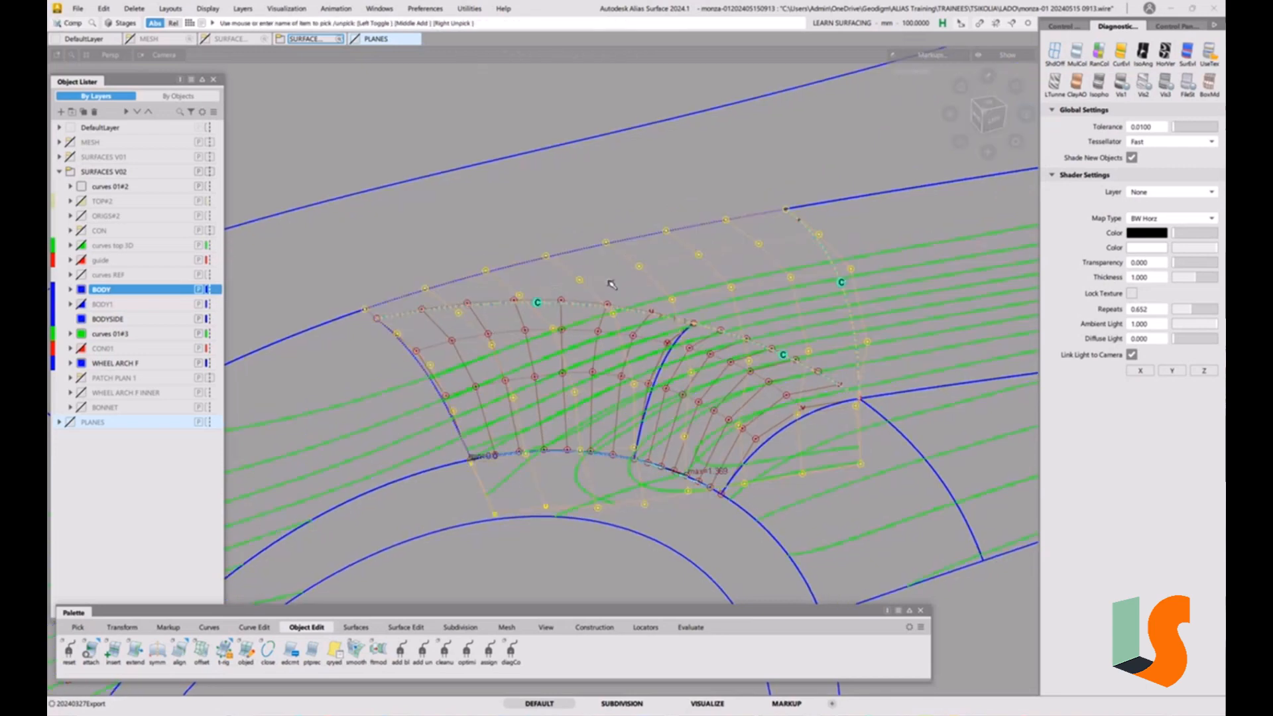
{"action": "key", "text": "Delete"}
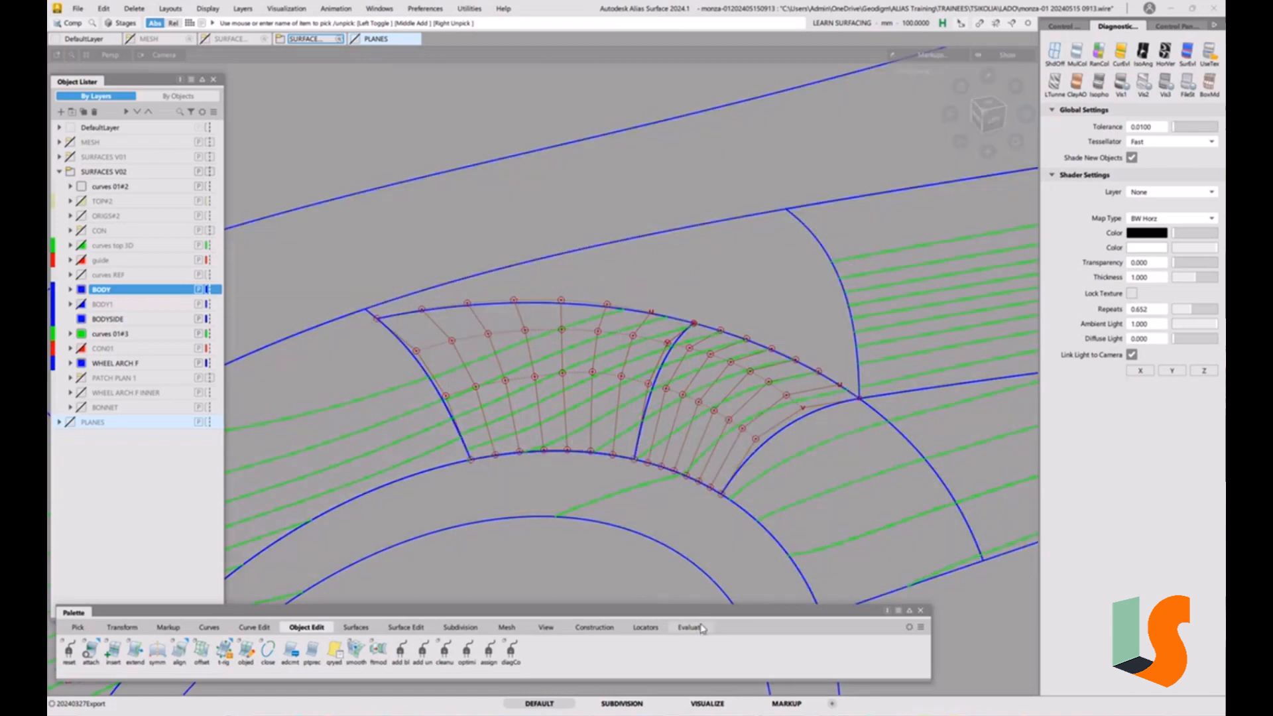
Add surface continuity locators to the left, shared and right edges of the two blend patches and to the two body edges beyond them.
{"action": "left_click", "coordinate": [690, 627]}
{"action": "left_click", "coordinate": [72, 652]}
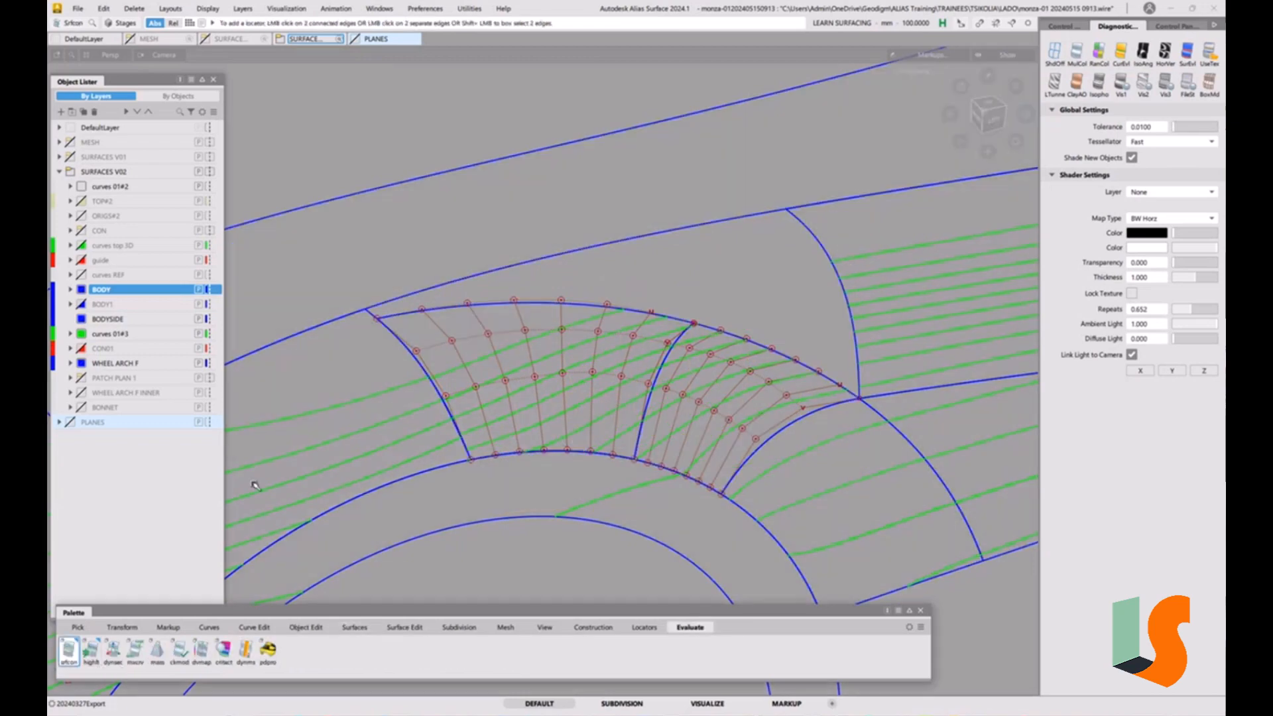
{"action": "left_click", "coordinate": [408, 352]}
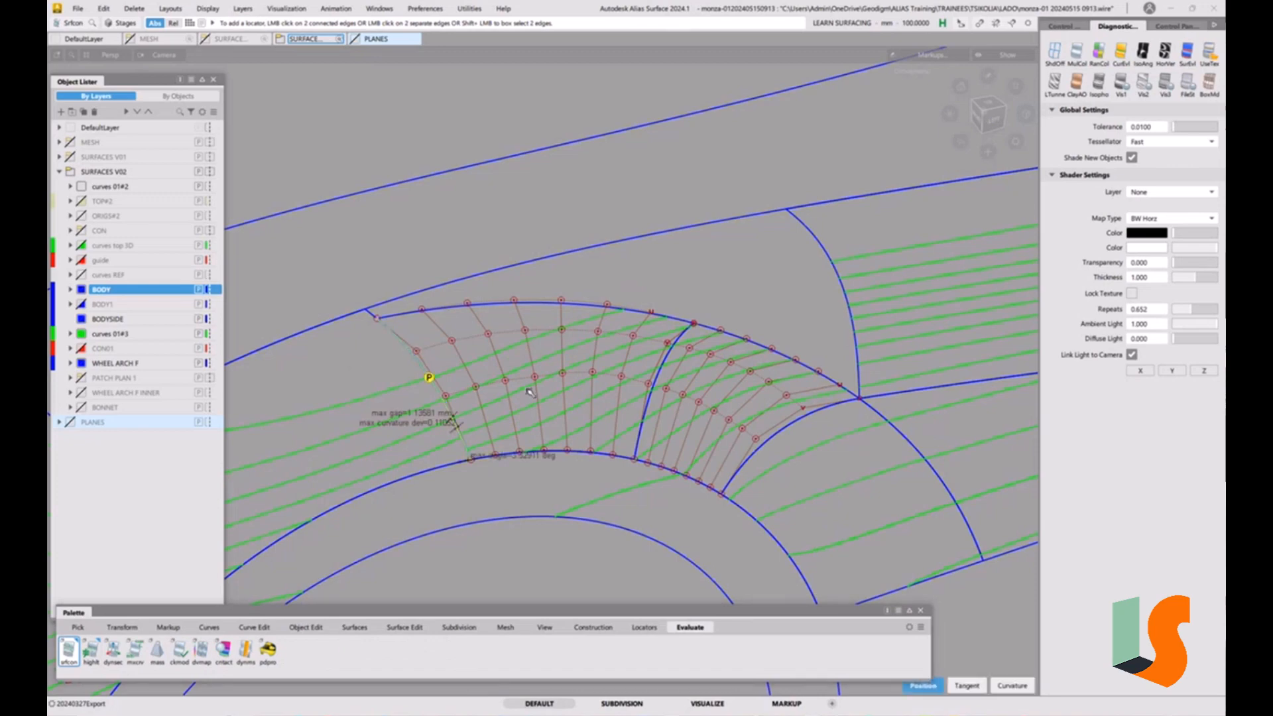
{"action": "left_click", "coordinate": [559, 396]}
{"action": "left_click", "coordinate": [646, 407]}
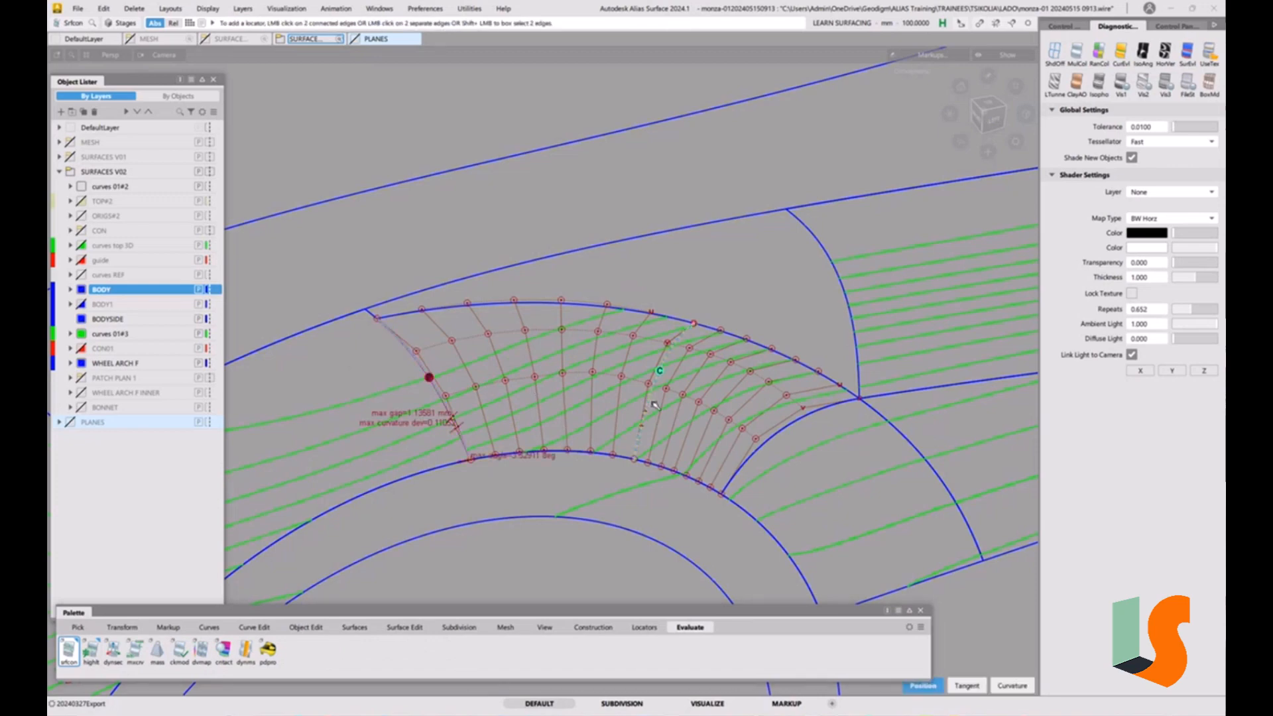
{"action": "left_click", "coordinate": [772, 438]}
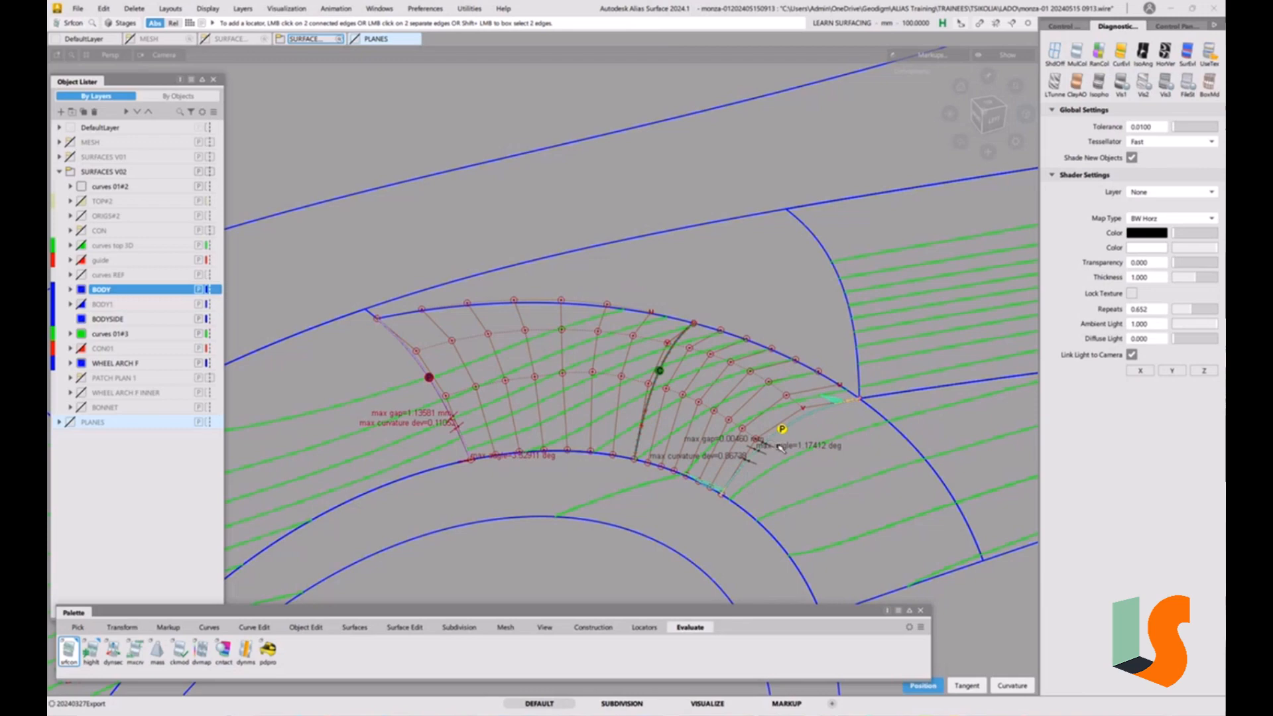
{"action": "left_click", "coordinate": [896, 433]}
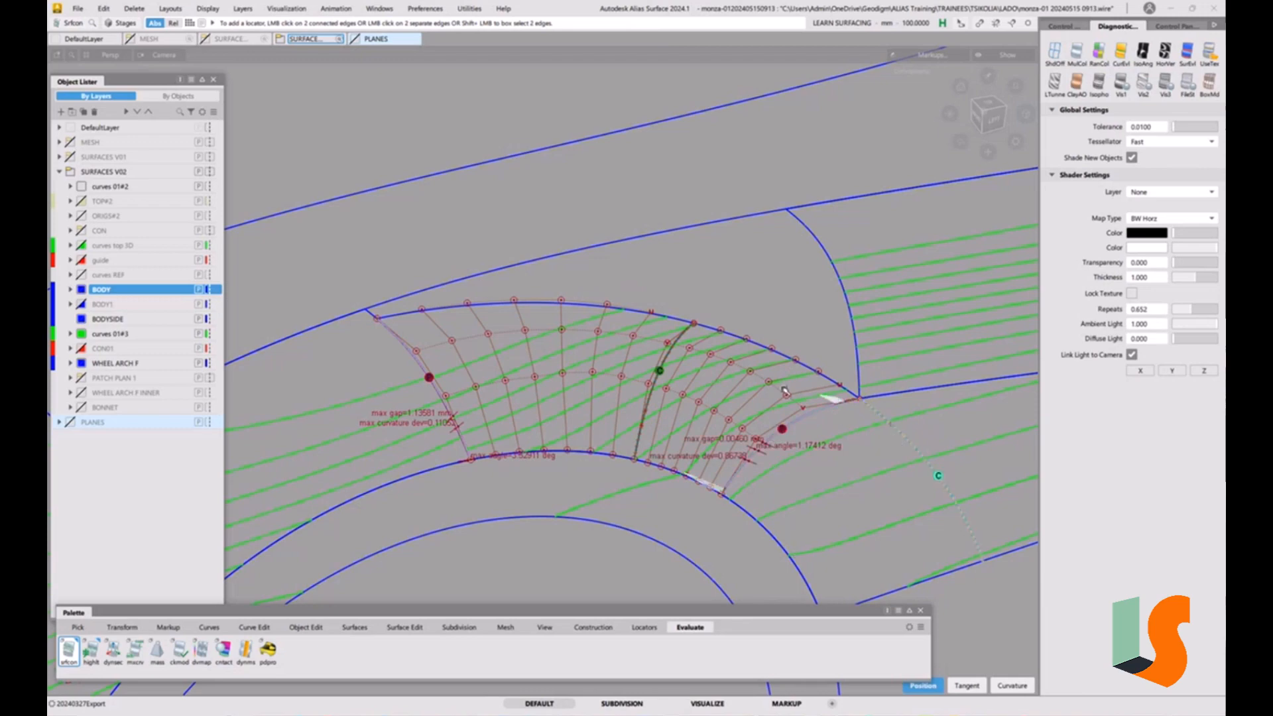
{"action": "left_click", "coordinate": [888, 396]}
{"action": "left_click_drag", "start_coordinate": [862, 435], "coordinate": [862, 369], "text": "ctrl+shift"}
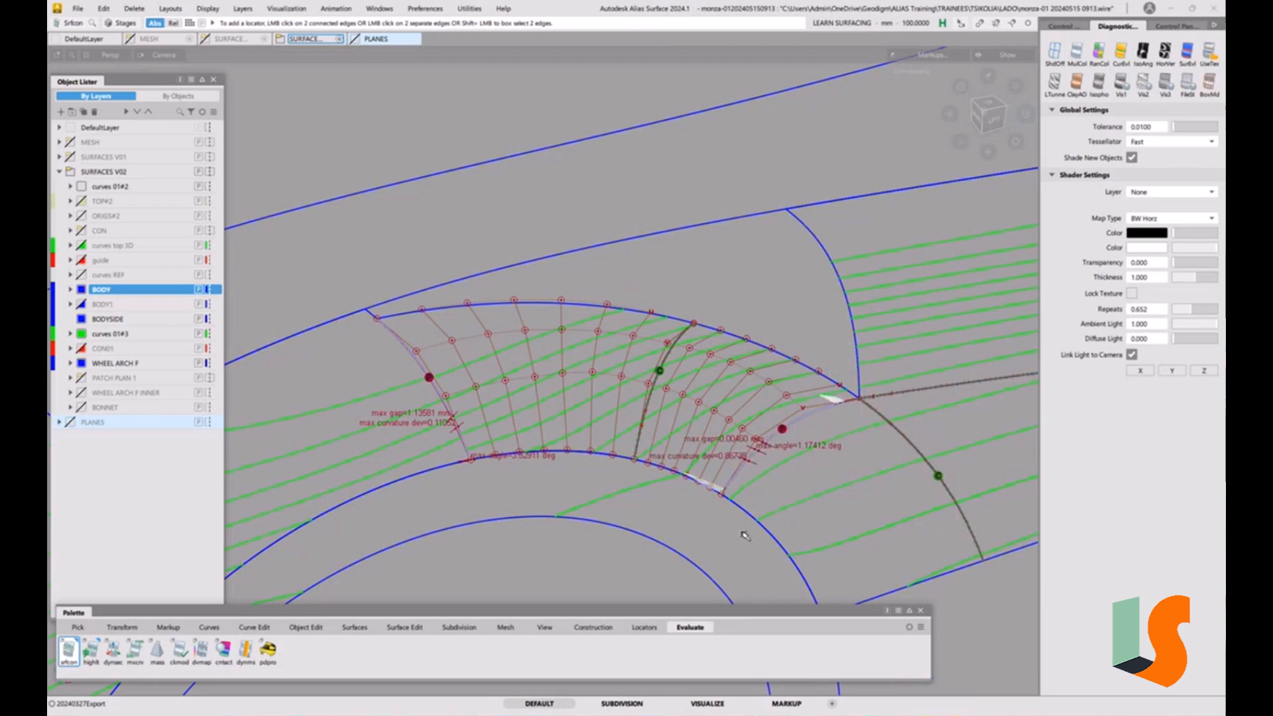
Add surface continuity locators along the lower wheel-arch edges of the left-hand and right-hand blend patches.
{"action": "double_click", "coordinate": [69, 650]}
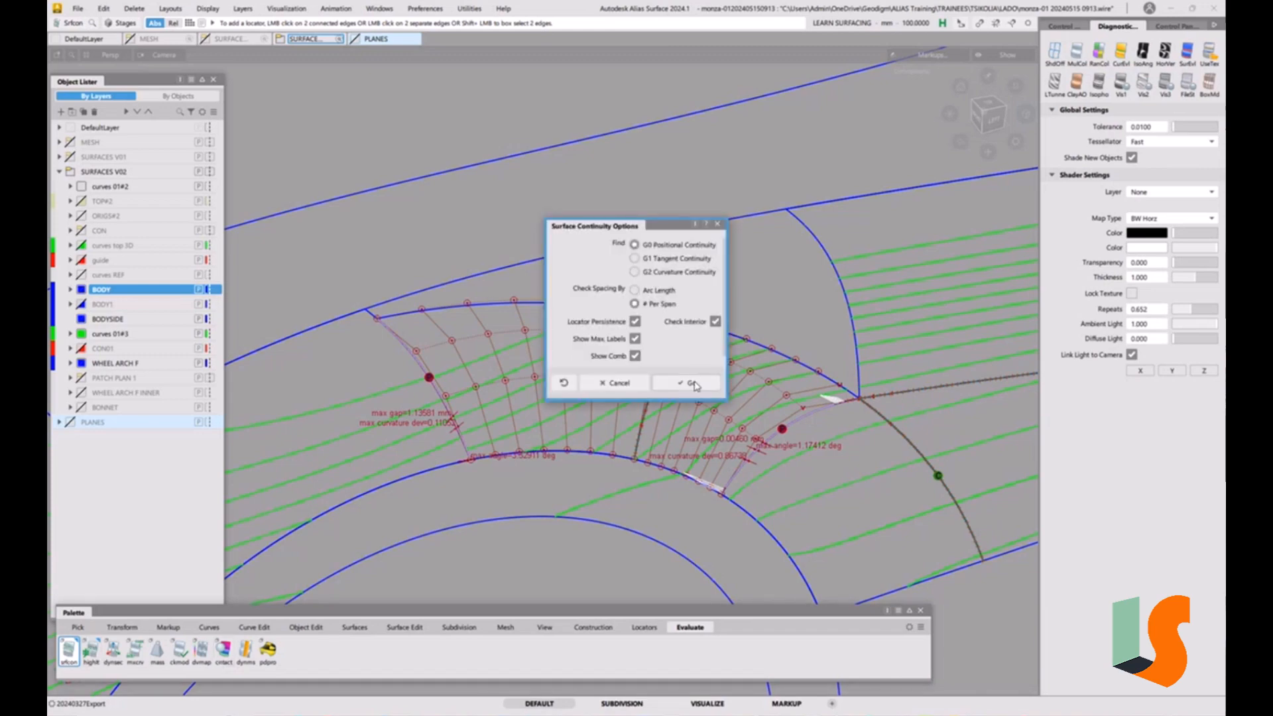
{"action": "left_click", "coordinate": [687, 383]}
{"action": "left_click", "coordinate": [572, 454]}
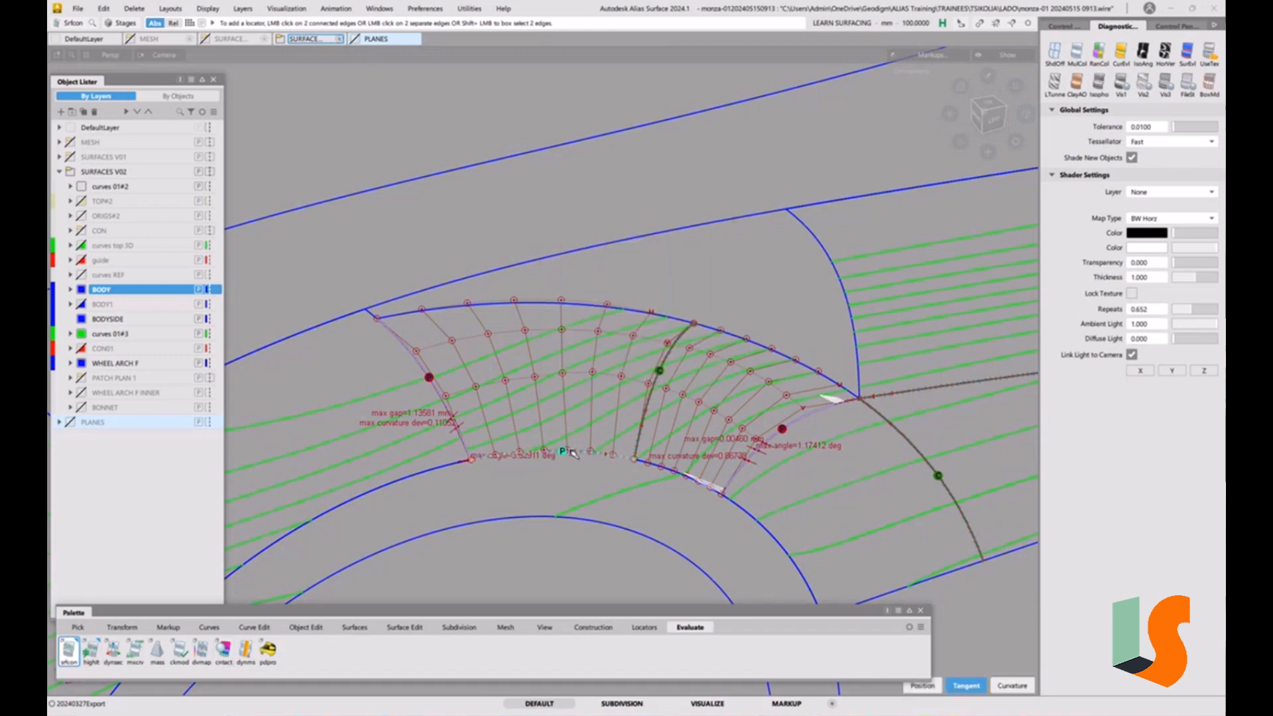
{"action": "left_click", "coordinate": [659, 470]}
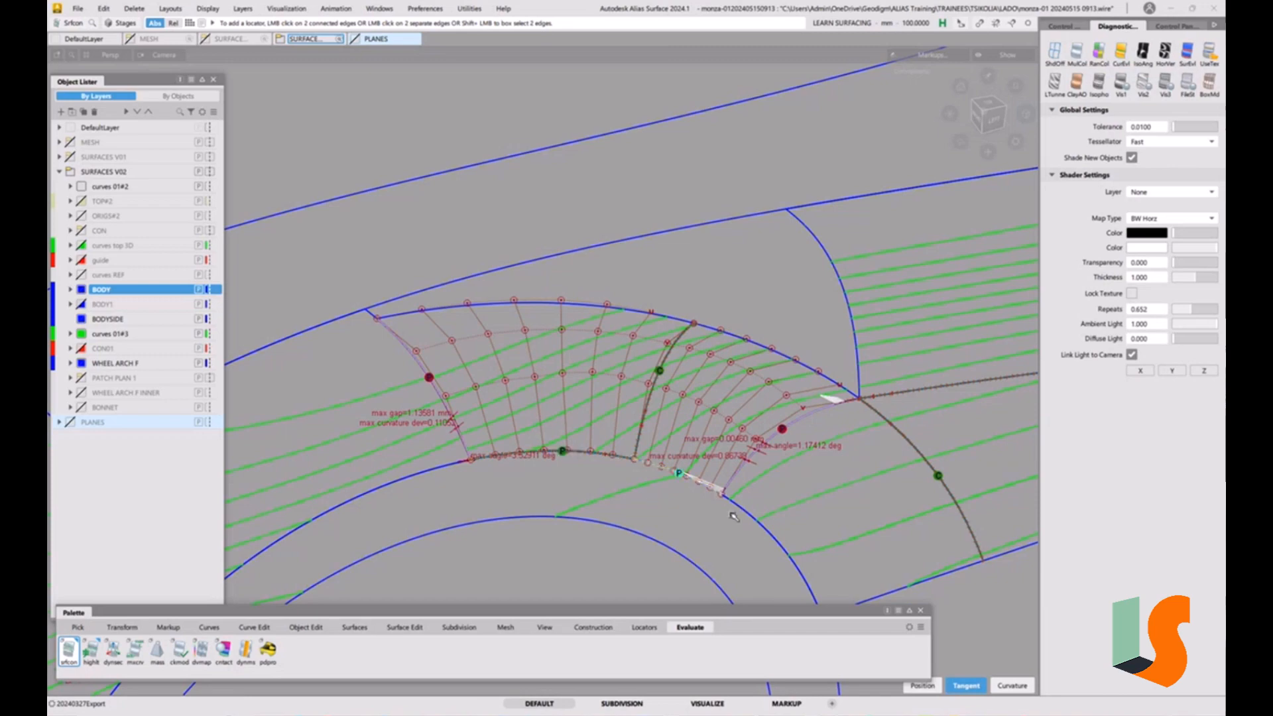
{"action": "left_click_drag", "start_coordinate": [665, 483], "coordinate": [716, 417], "text": "alt+shift"}
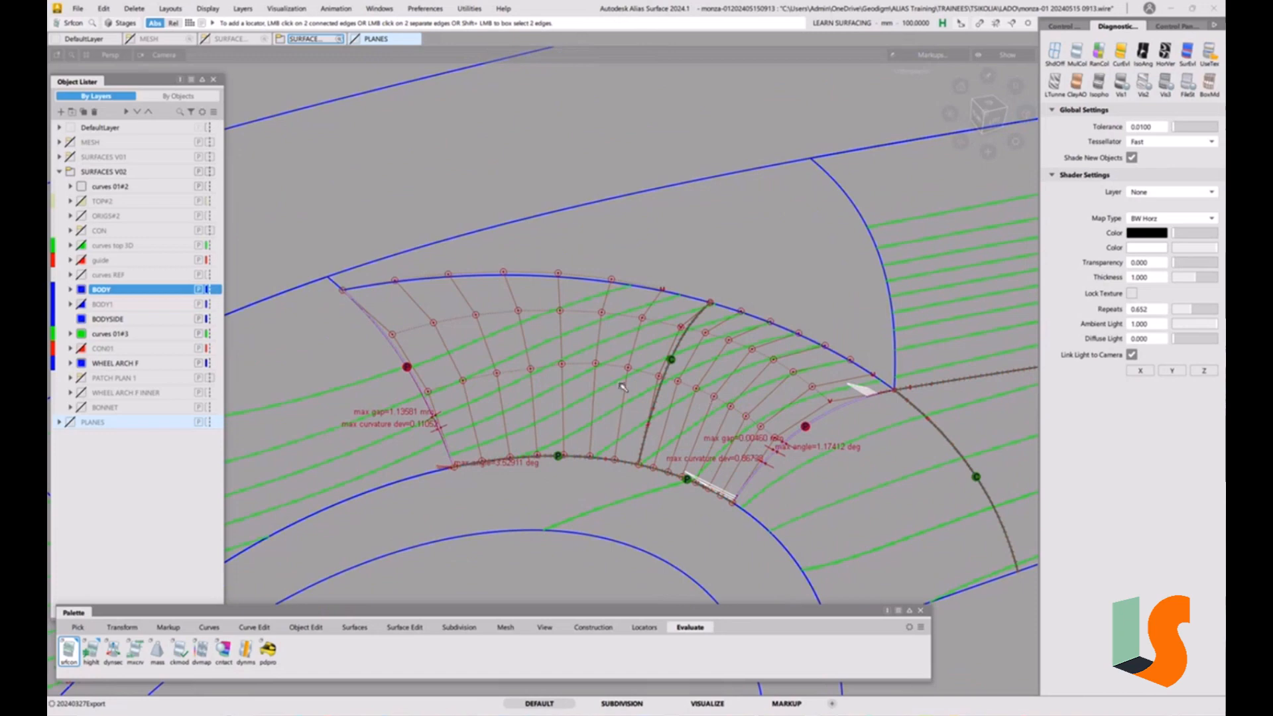
Try a higher V degree for the left-hand blend patch in the Parameterization Editor.
{"action": "left_click_drag", "start_coordinate": [469, 401], "coordinate": [438, 419], "text": "ctrl+shift"}
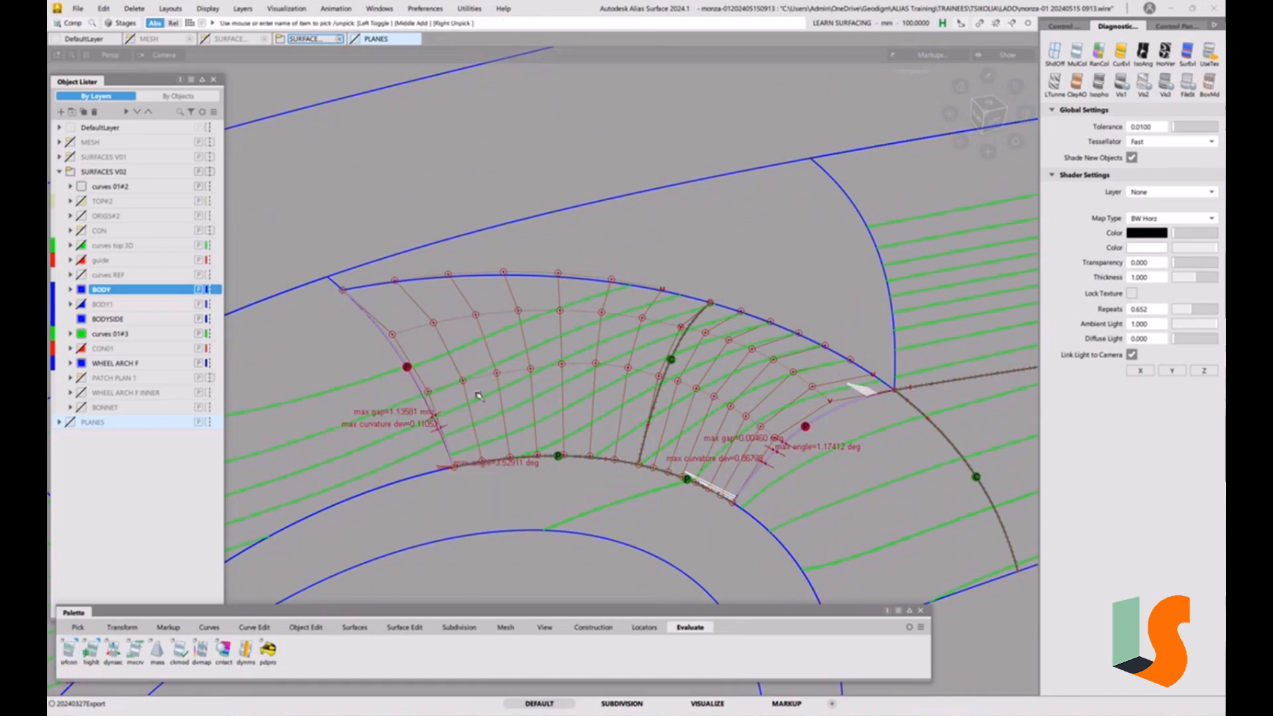
{"action": "left_click", "coordinate": [481, 340]}
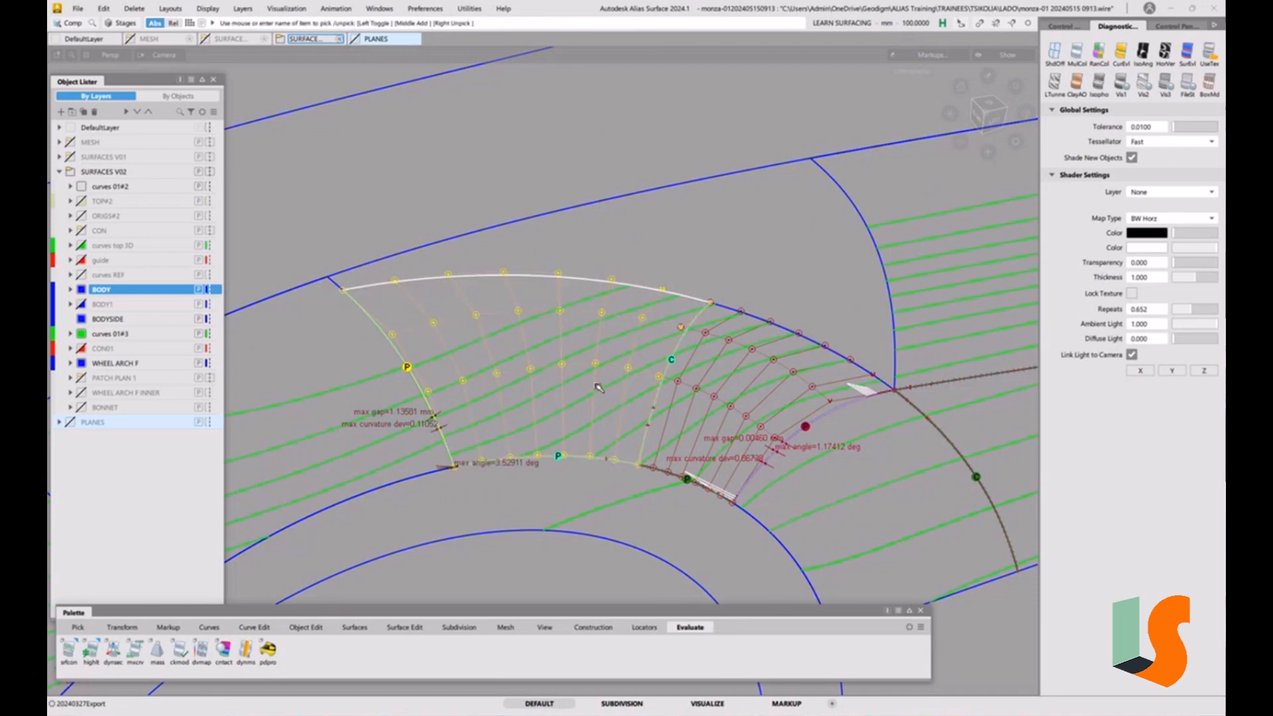
{"action": "key", "text": "p"}
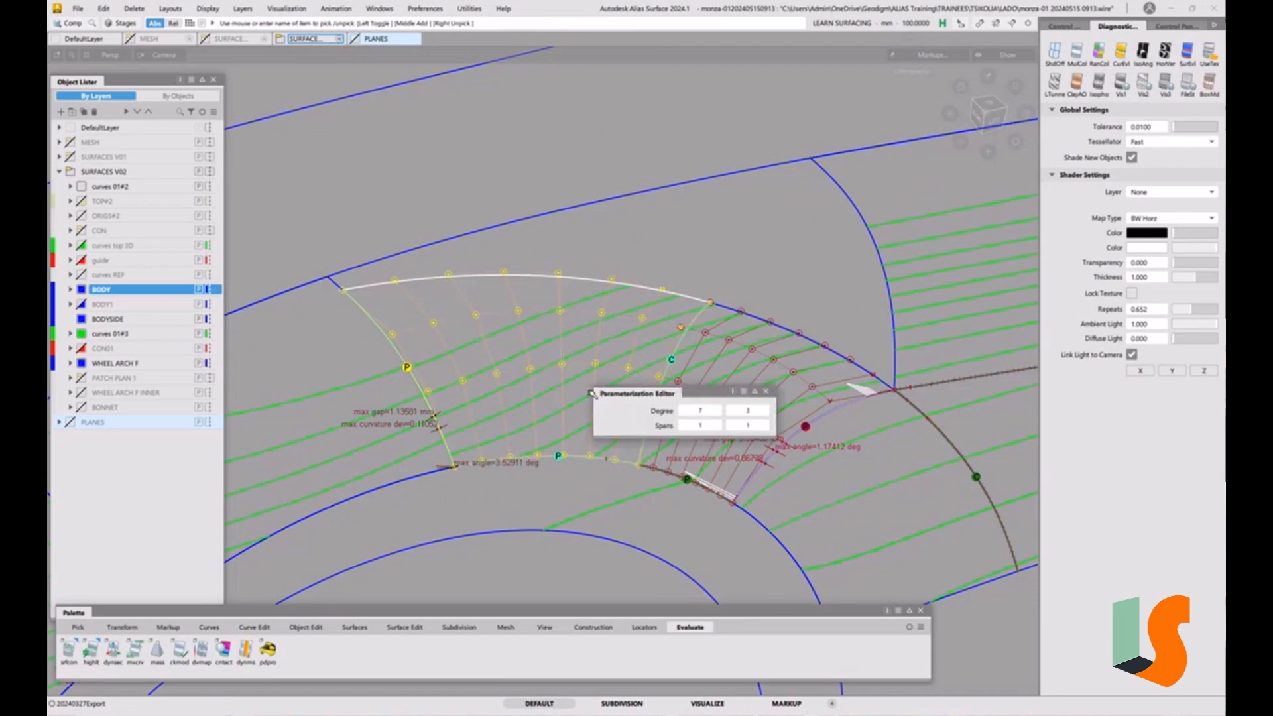
{"action": "left_click", "coordinate": [763, 410]}
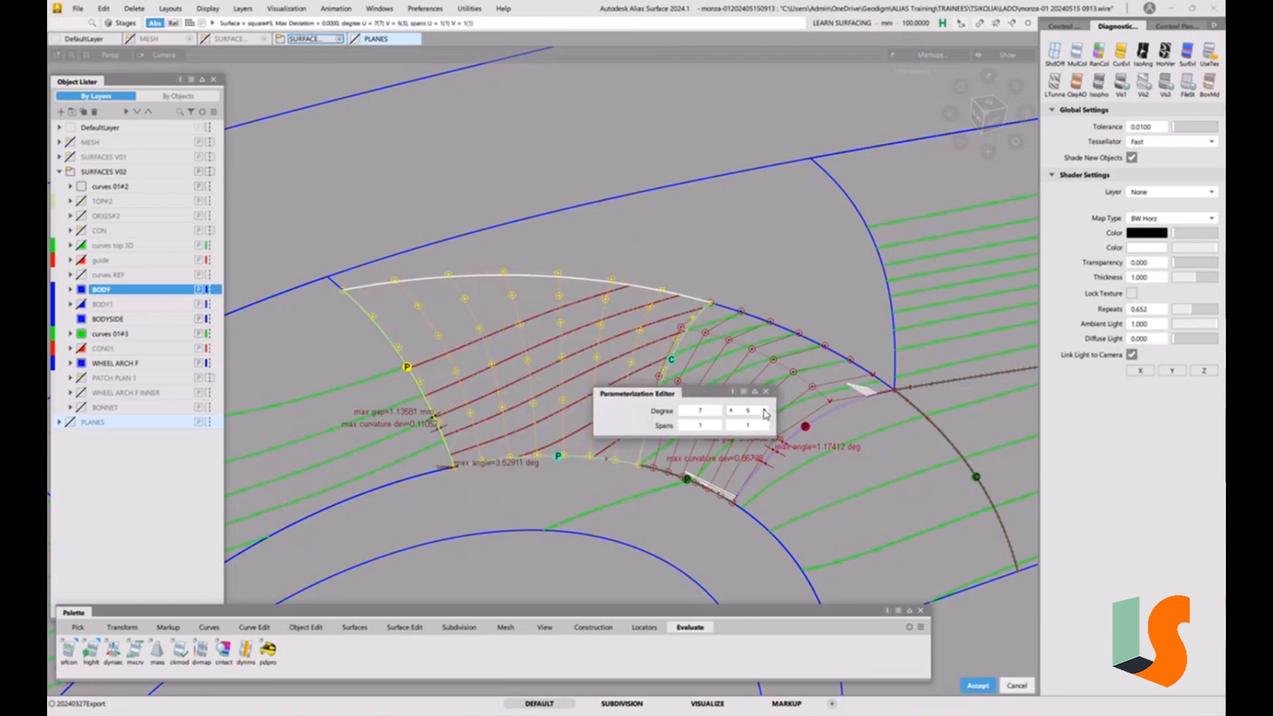
Undo the recent edits back to the state with the extended fillet surface and the higher-degree blend patches.
{"action": "left_click_drag", "start_coordinate": [713, 352], "coordinate": [714, 464], "text": "ctrl+shift"}
{"action": "key", "text": "ctrl+z"}
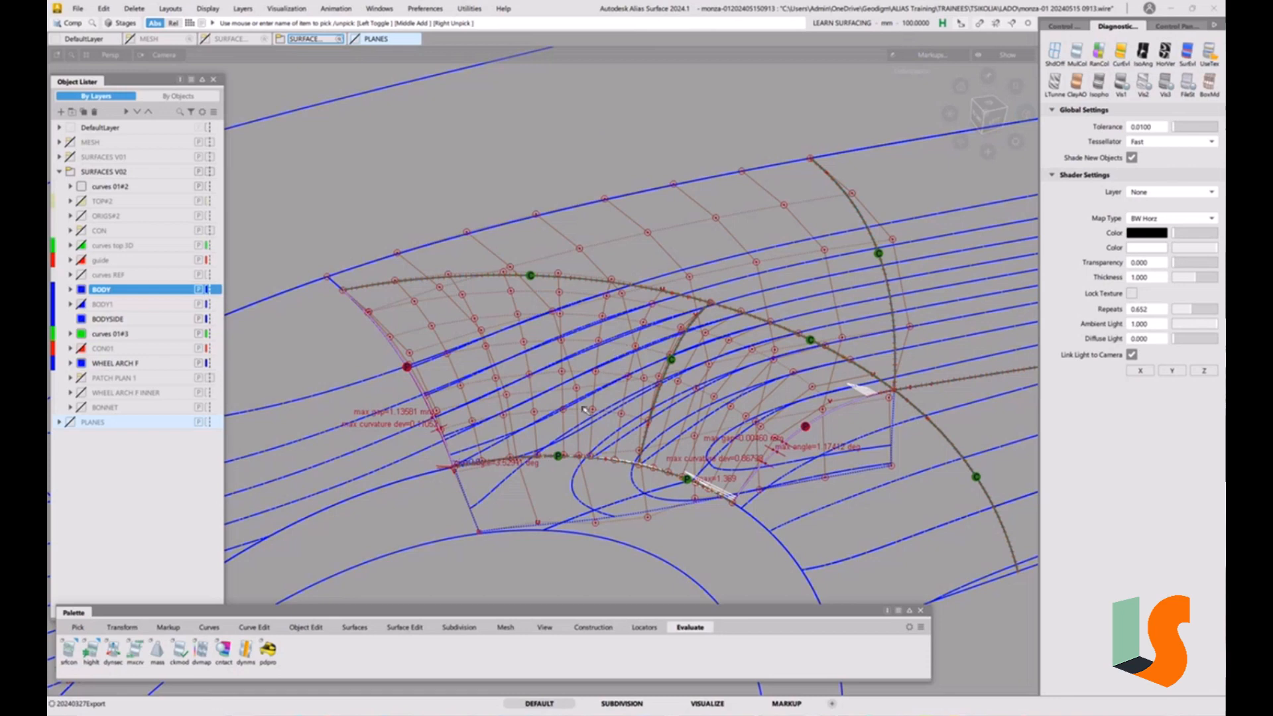
Delete the isoangle highlight curves from the body surfaces, turn Show Curves Only off, and switch the diagnostic shading off.
{"action": "left_click_drag", "start_coordinate": [585, 409], "coordinate": [582, 375], "text": "ctrl+shift"}
{"action": "left_click_drag", "start_coordinate": [581, 406], "coordinate": [573, 372], "text": "ctrl+shift"}
{"action": "left_click", "coordinate": [361, 425]}
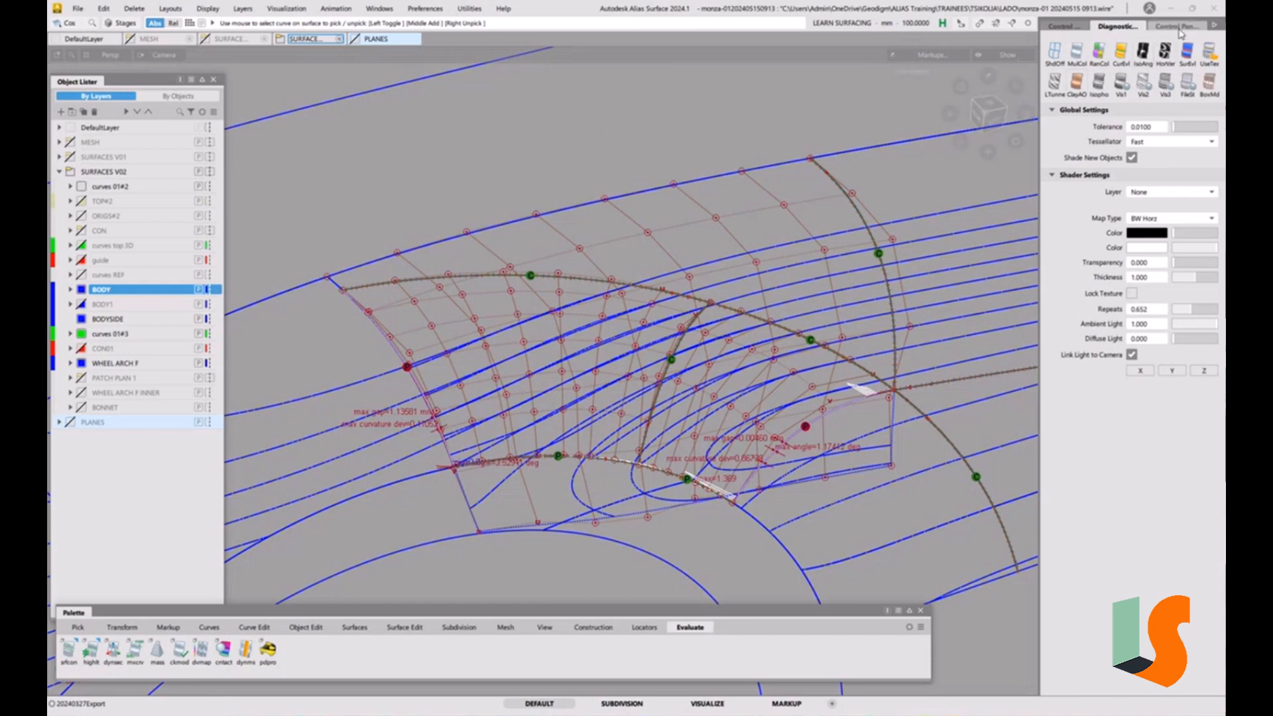
{"action": "left_click", "coordinate": [1142, 57]}
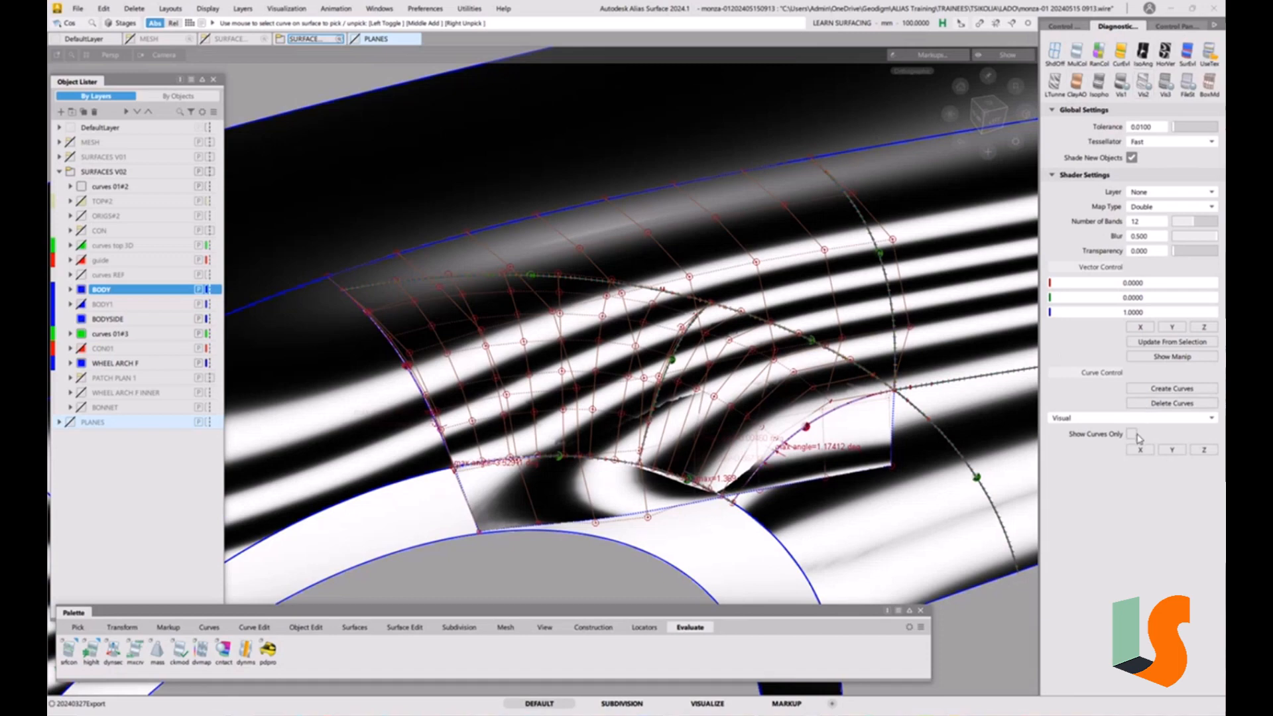
{"action": "left_click", "coordinate": [1131, 434]}
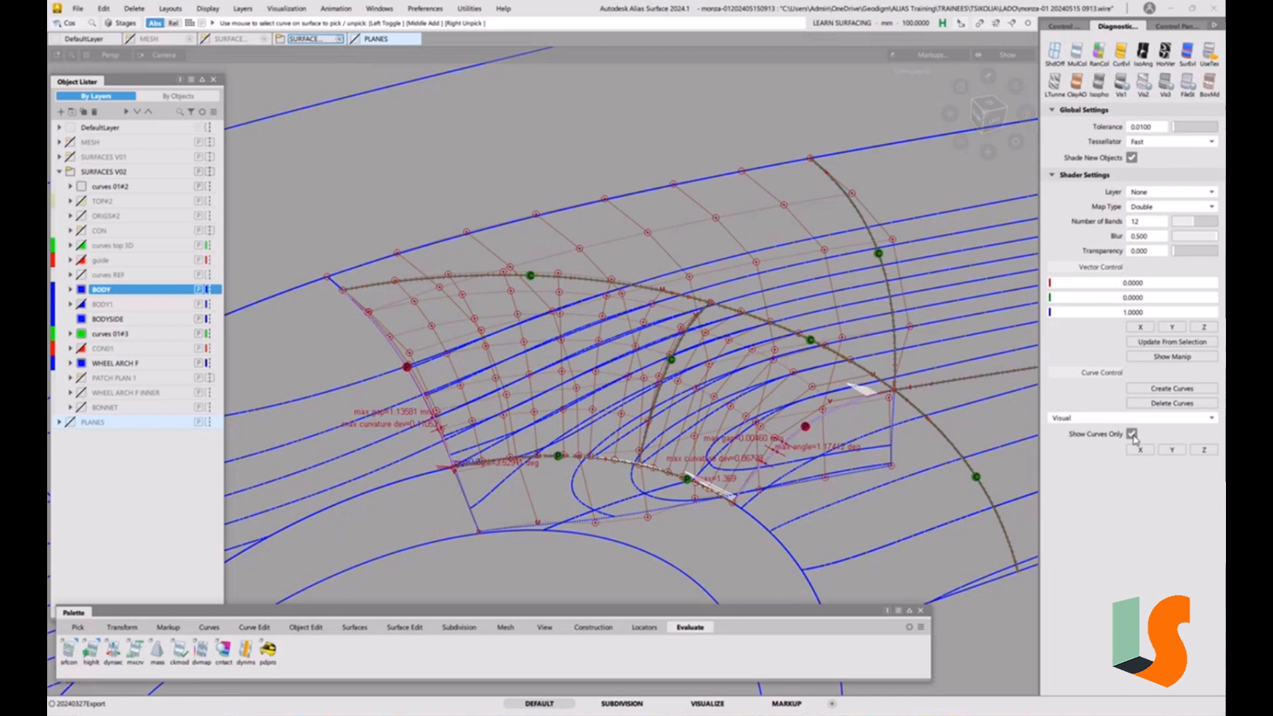
{"action": "left_click", "coordinate": [1194, 403]}
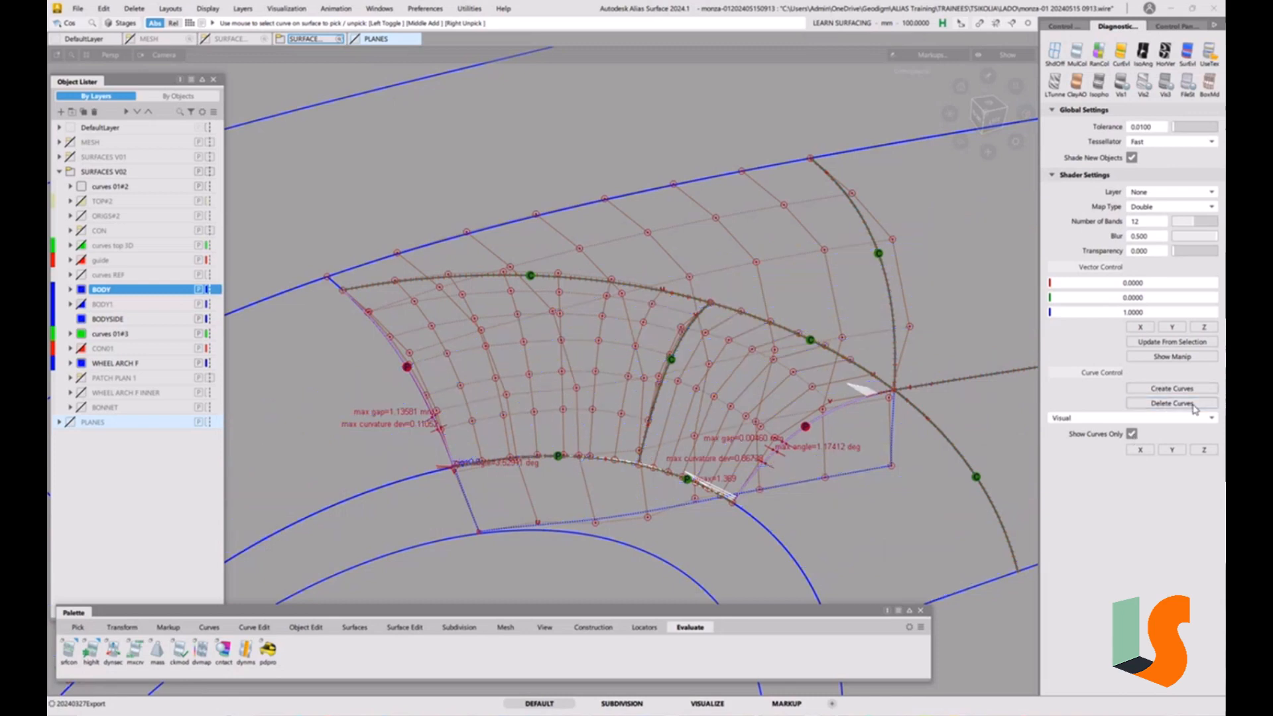
{"action": "left_click", "coordinate": [1132, 434]}
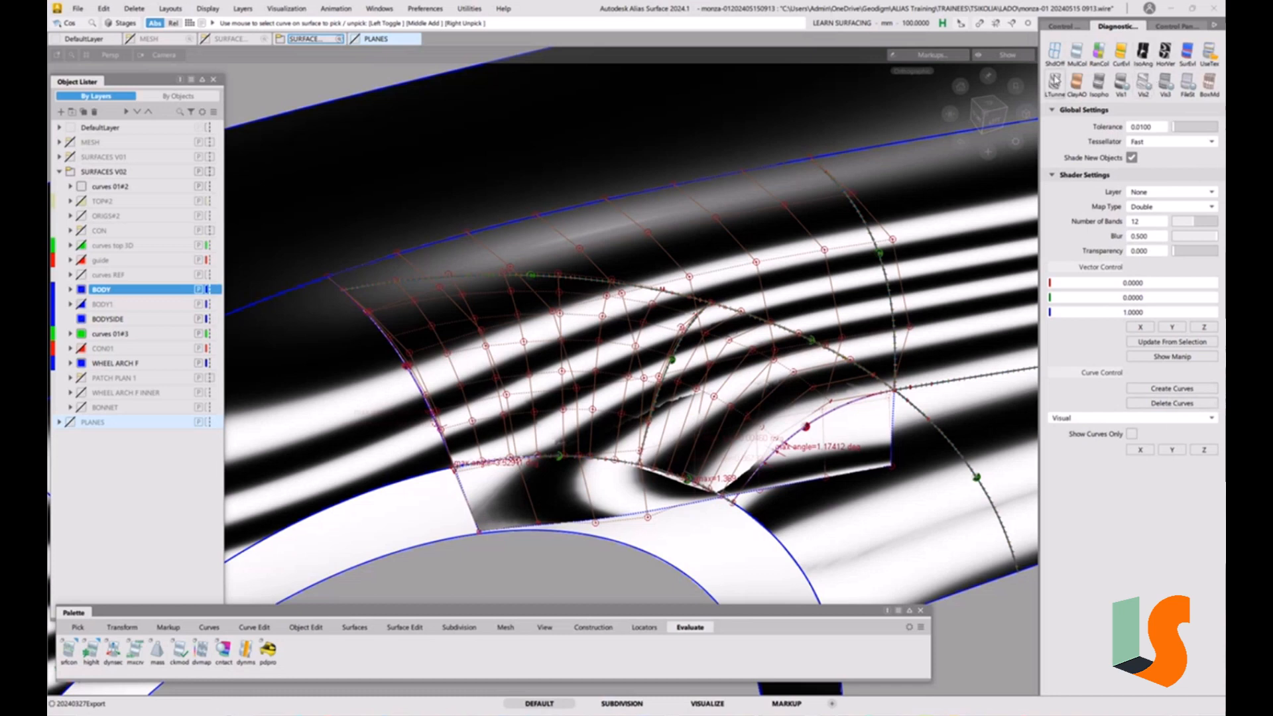
{"action": "key", "text": "1"}
{"action": "key", "text": "grave"}
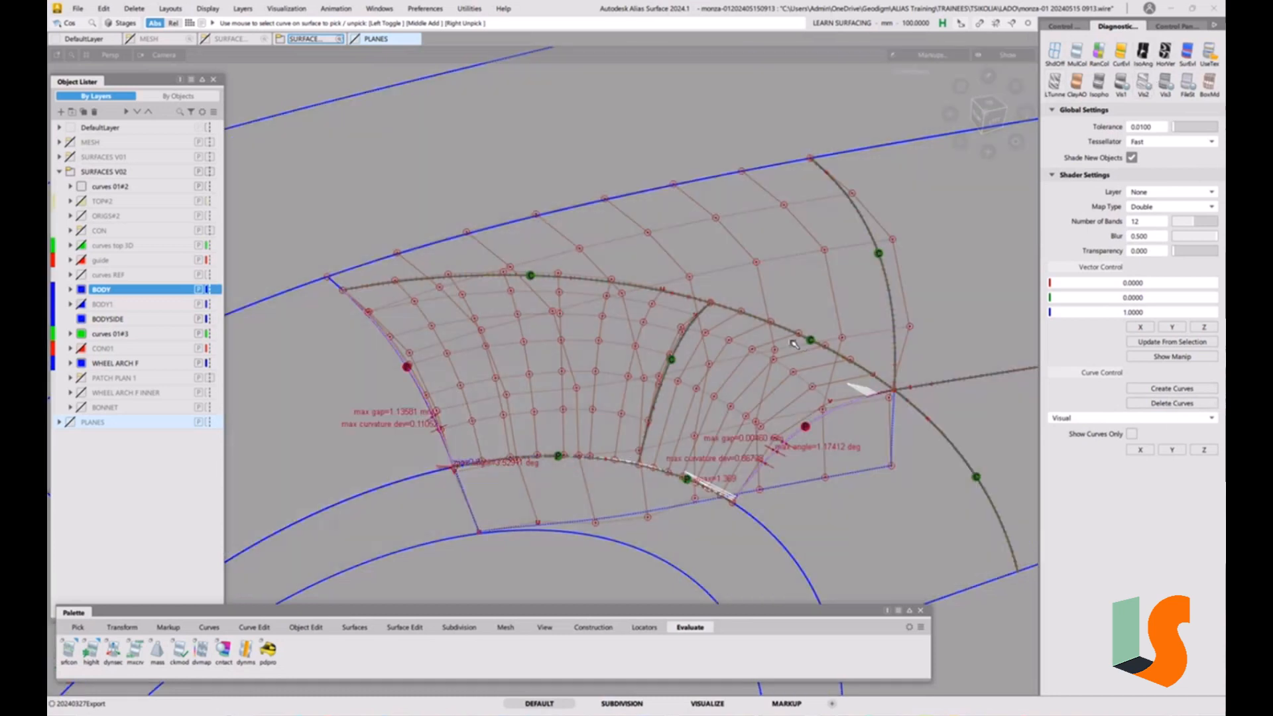
Hide the CVs and hulls of the extended fillet surface and clear the selection.
{"action": "middle_click_drag", "start_coordinate": [694, 355], "coordinate": [733, 352], "text": "alt+shift"}
{"action": "left_click_drag", "start_coordinate": [709, 314], "coordinate": [675, 332], "text": "ctrl+shift"}
{"action": "left_click", "coordinate": [855, 216]}
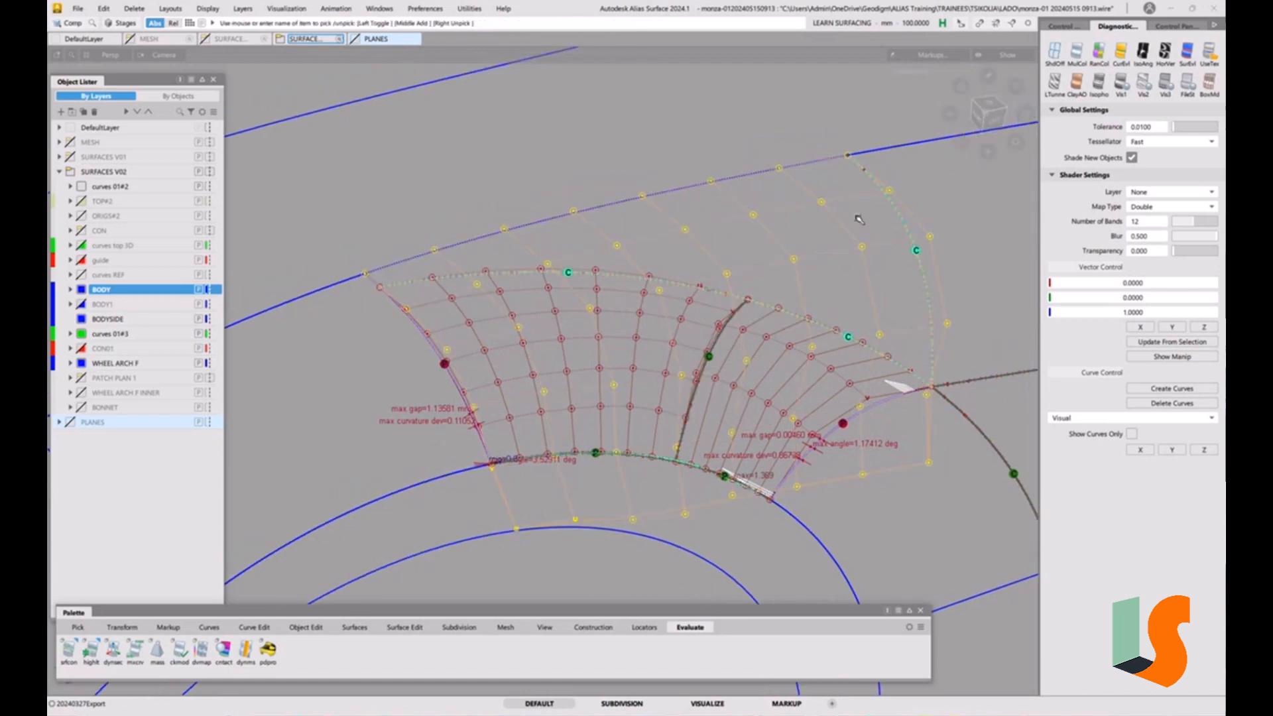
{"action": "left_click", "coordinate": [1063, 26]}
{"action": "left_click", "coordinate": [1085, 187]}
{"action": "left_click_drag", "start_coordinate": [702, 408], "coordinate": [702, 363], "text": "ctrl+shift"}
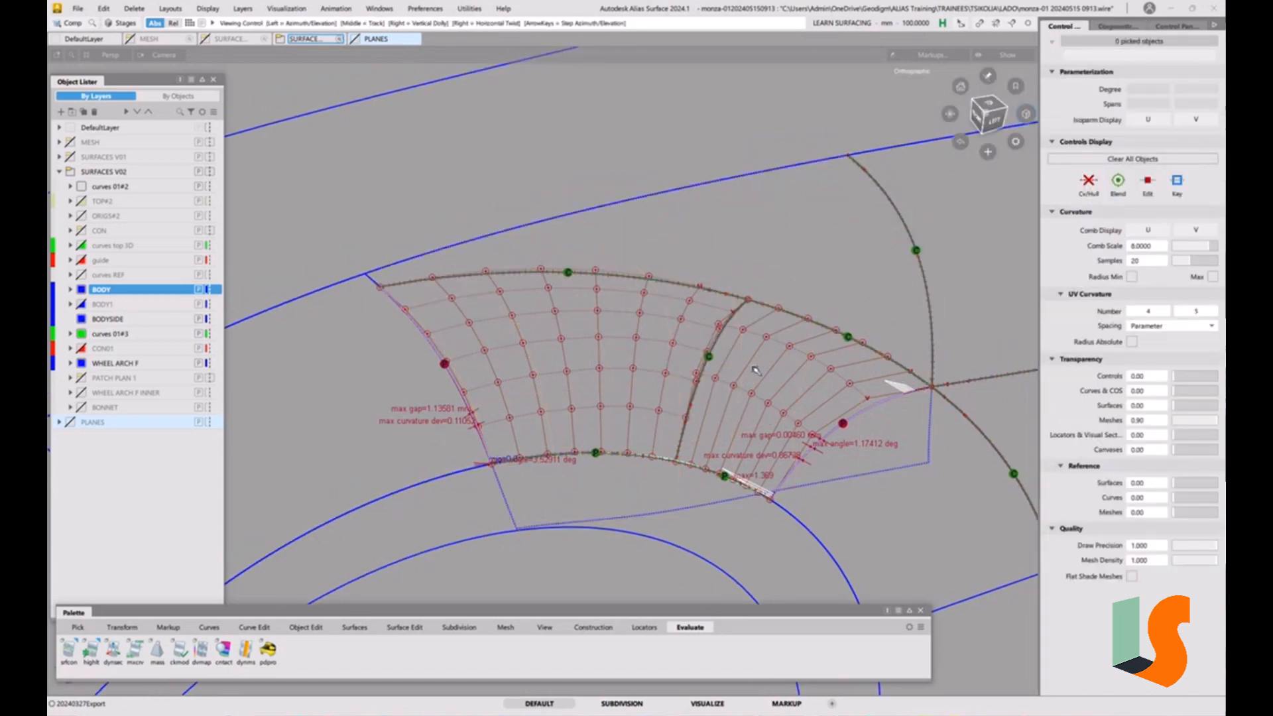
Show the CVs and hulls of the wheel-arch surface adjoining the right-hand blend patch and clear the selection.
{"action": "middle_click_drag", "start_coordinate": [862, 444], "coordinate": [705, 391], "text": "alt+shift"}
{"action": "left_click_drag", "start_coordinate": [726, 429], "coordinate": [709, 444], "text": "ctrl+shift"}
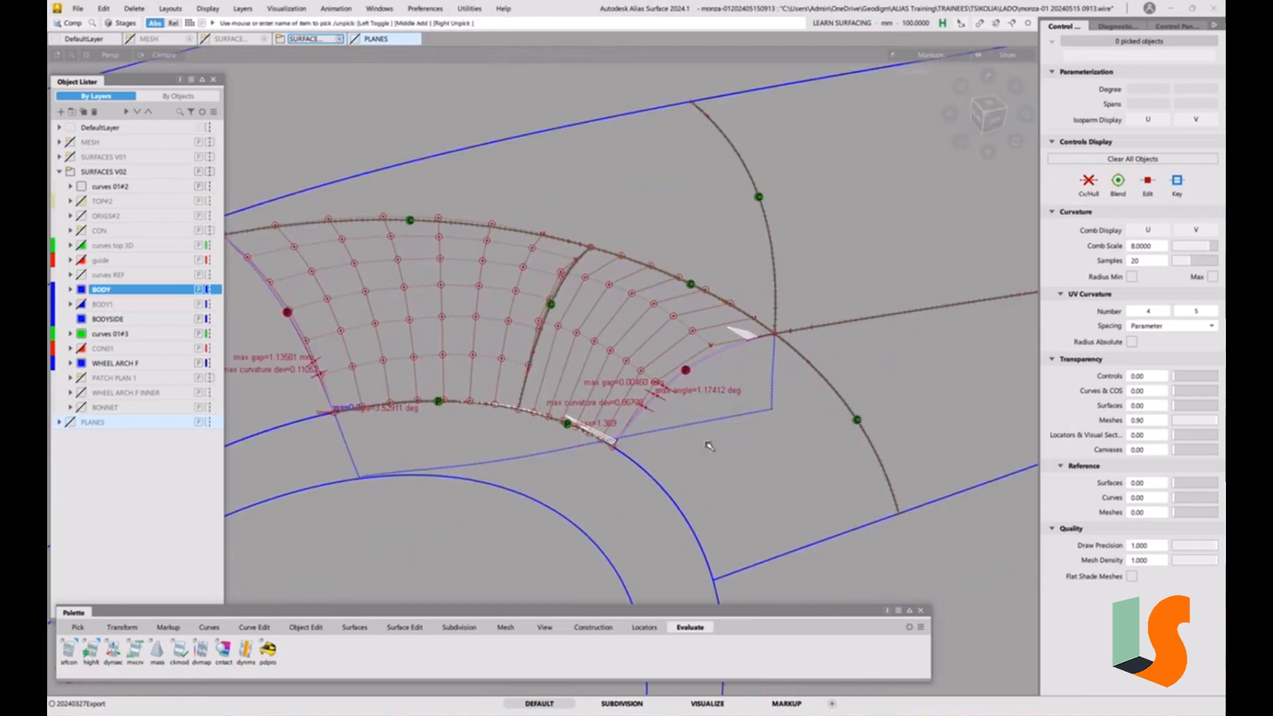
{"action": "left_click", "coordinate": [723, 445]}
{"action": "left_click", "coordinate": [1085, 186]}
{"action": "left_click_drag", "start_coordinate": [796, 474], "coordinate": [776, 400], "text": "ctrl+shift"}
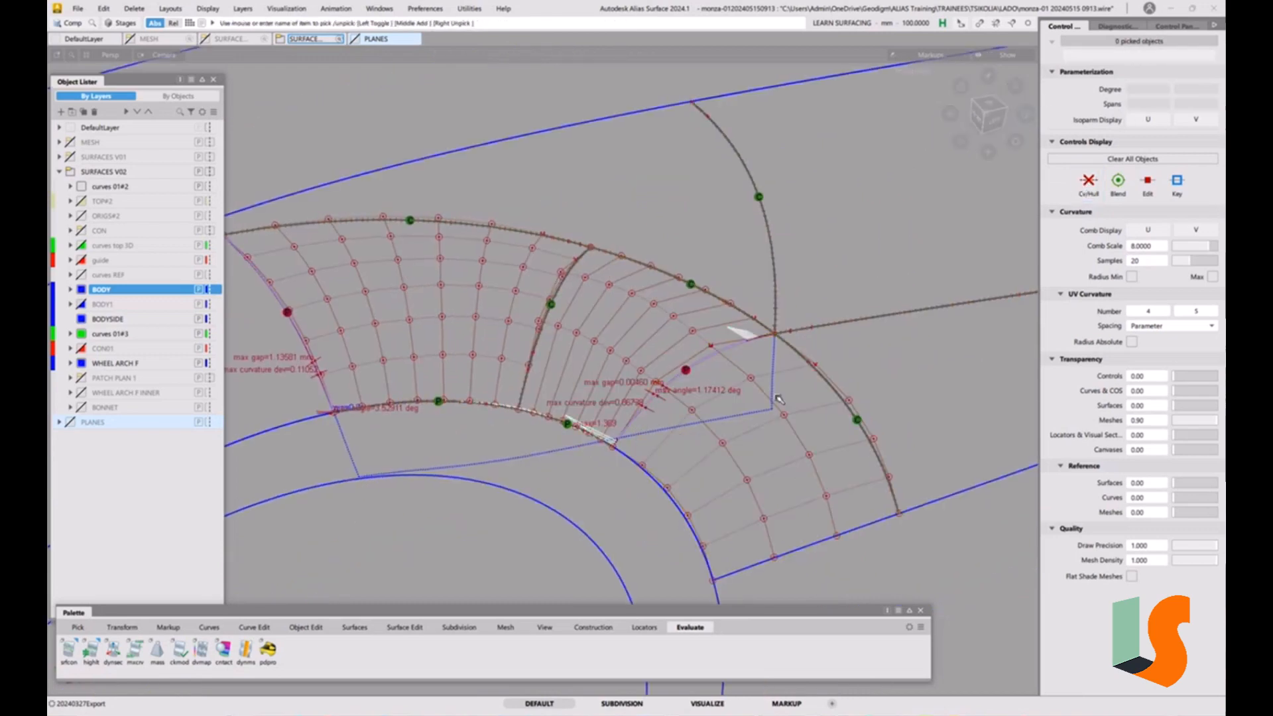
Align the left edge of the left-hand blend patch (square#5, U=1) to Fillet_srf at U=0.12 with G2 continuity, Edge alignment and Partial enabled.
{"action": "middle_click_drag", "start_coordinate": [572, 351], "coordinate": [798, 381], "text": "alt+shift"}
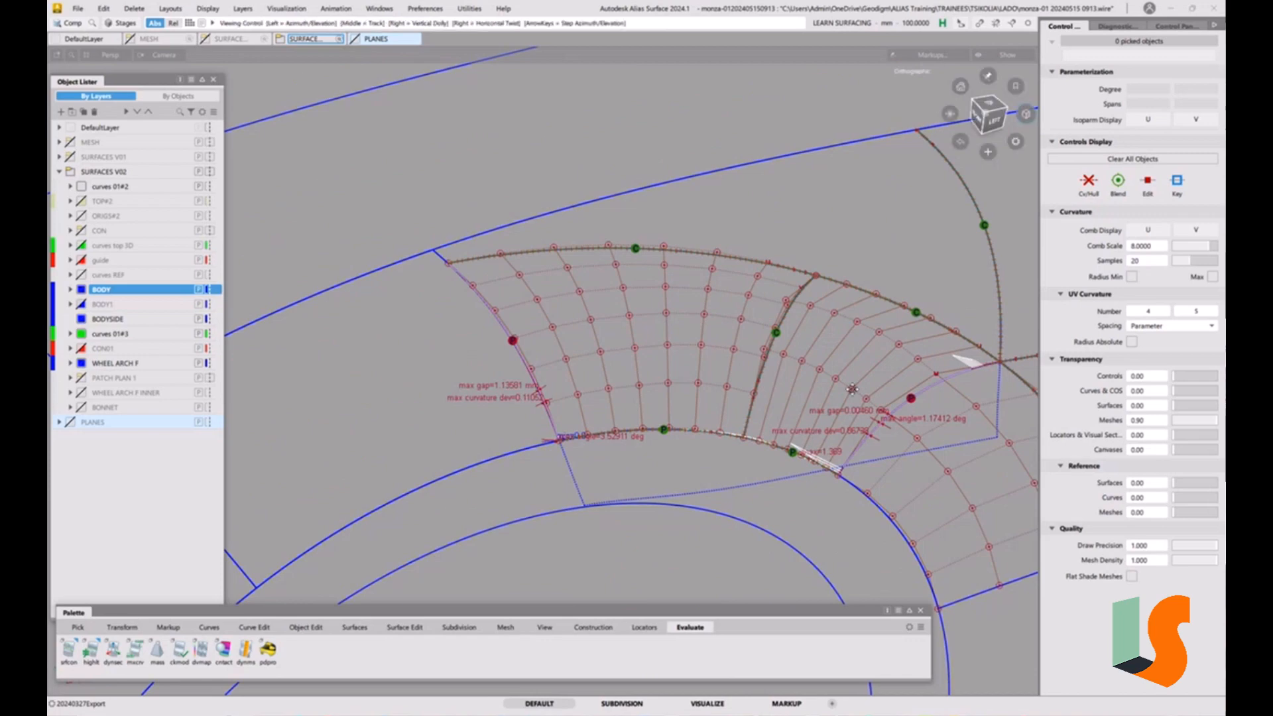
{"action": "middle_click_drag", "start_coordinate": [437, 516], "coordinate": [372, 507], "text": "alt+shift"}
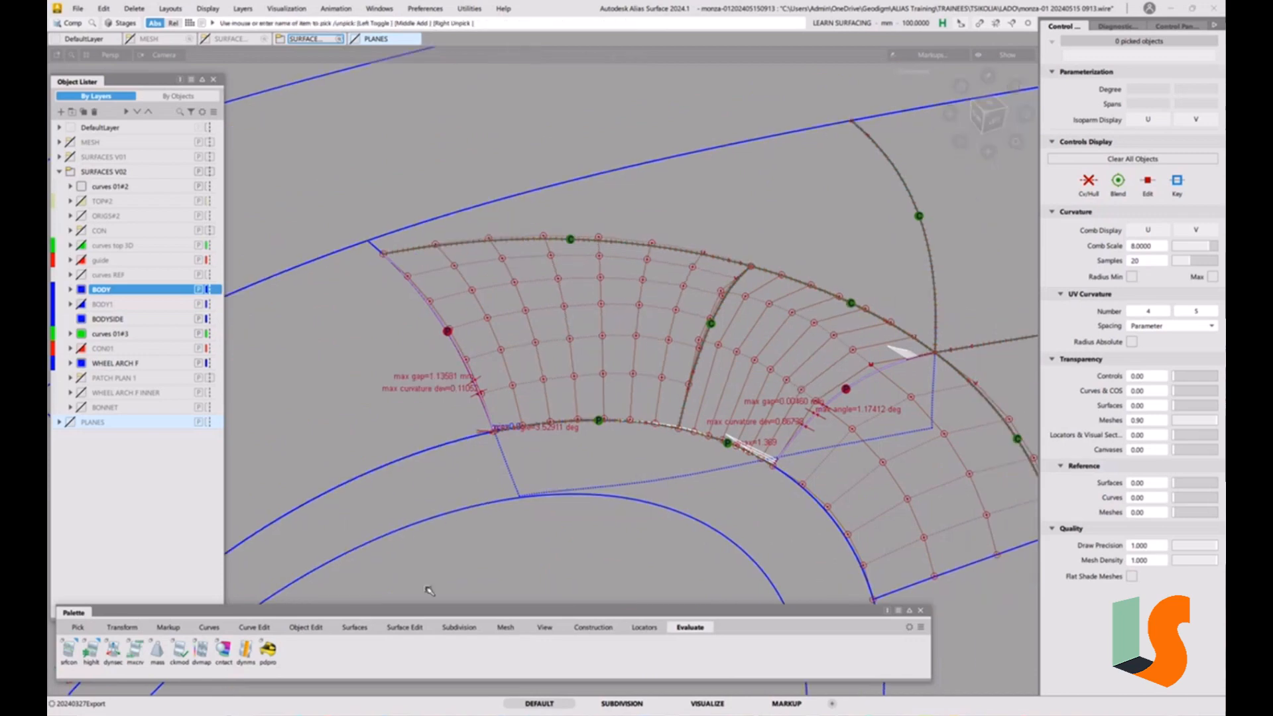
{"action": "left_click", "coordinate": [305, 628]}
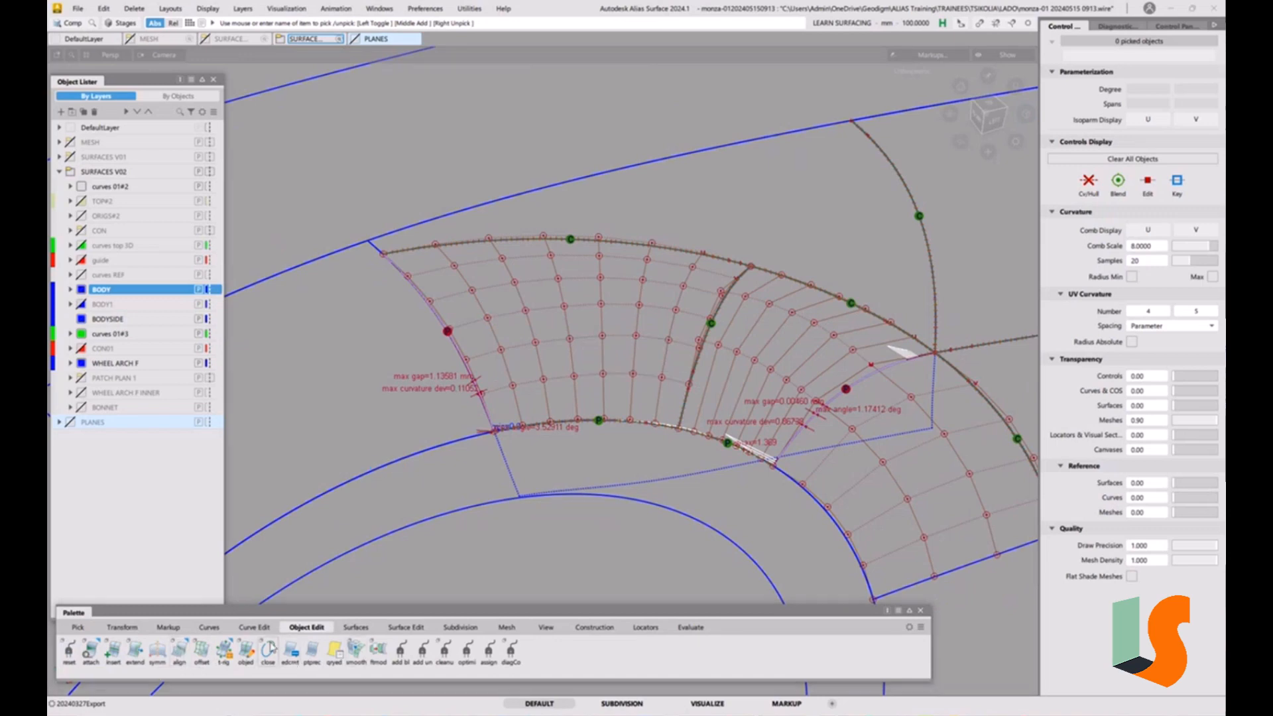
{"action": "double_click", "coordinate": [181, 649]}
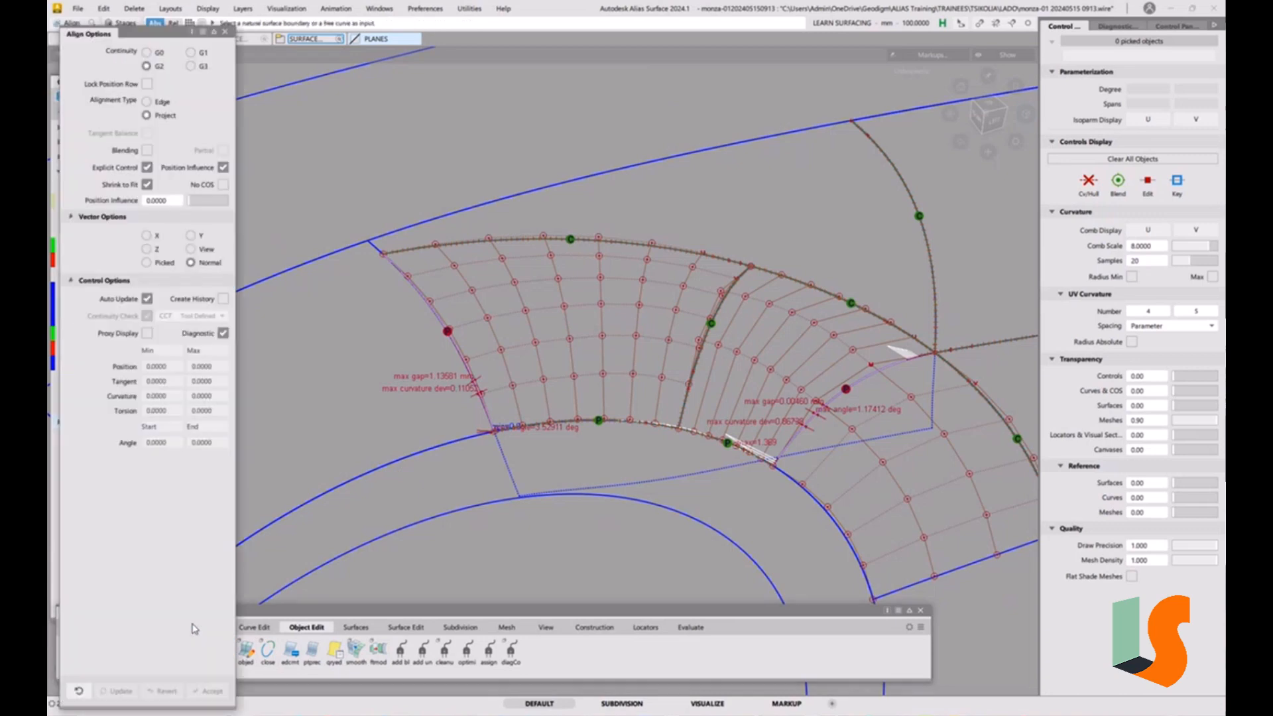
{"action": "left_click", "coordinate": [419, 296]}
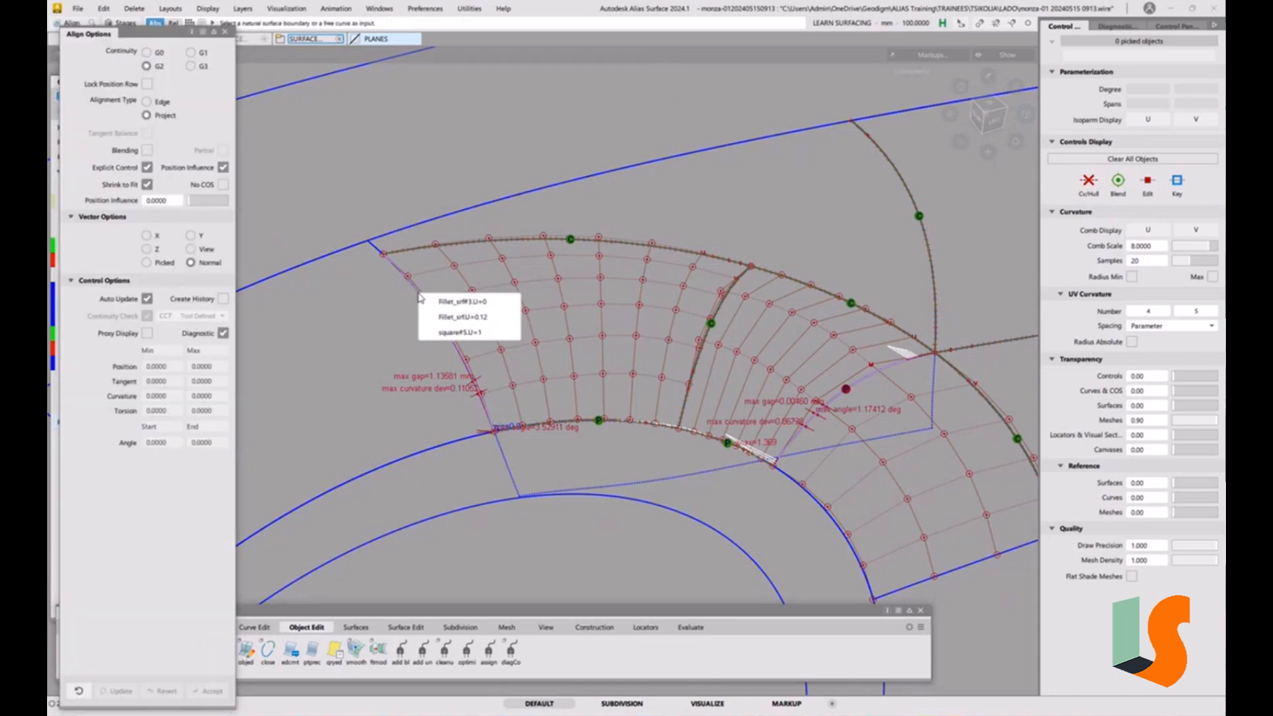
{"action": "left_click", "coordinate": [451, 333]}
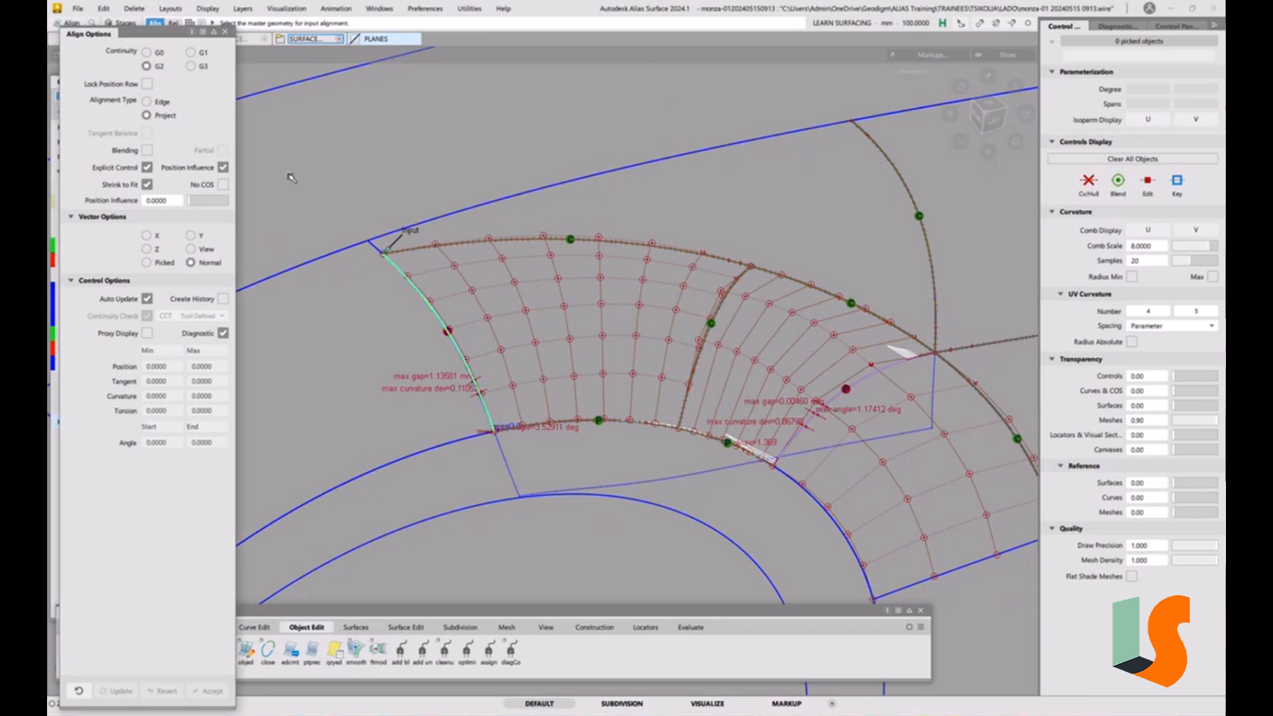
{"action": "left_click", "coordinate": [163, 104]}
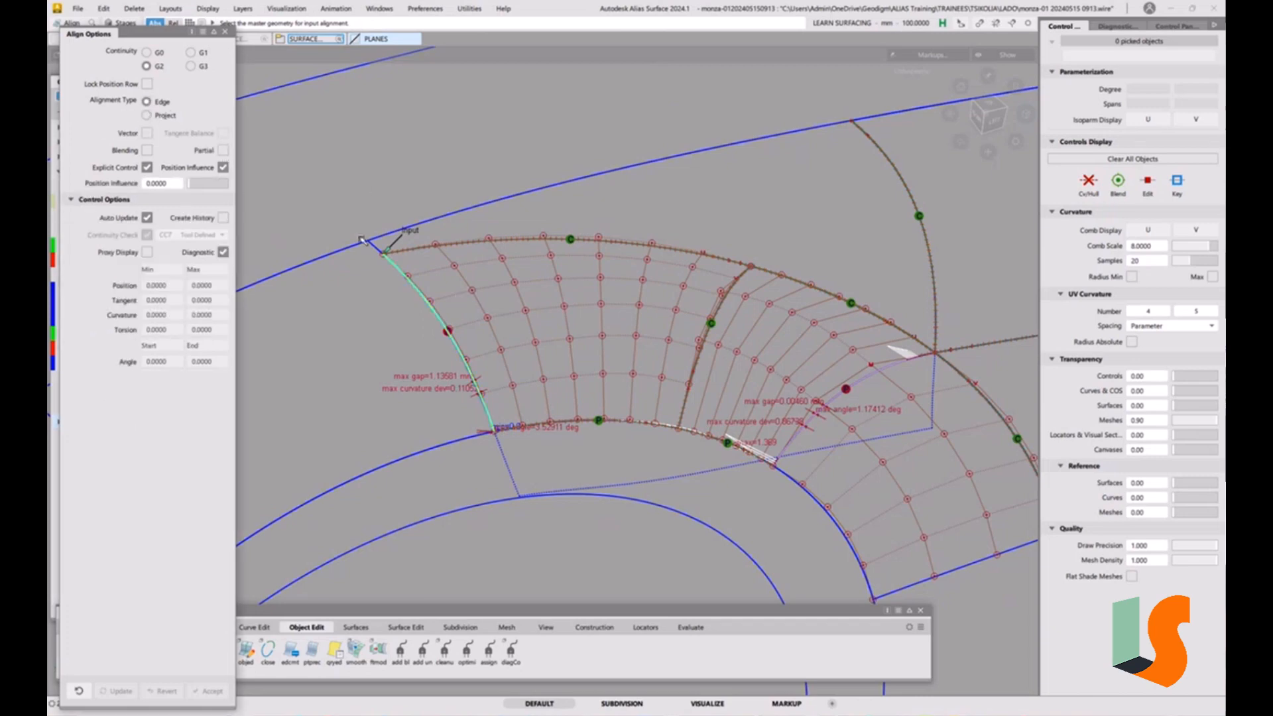
{"action": "left_click", "coordinate": [223, 150]}
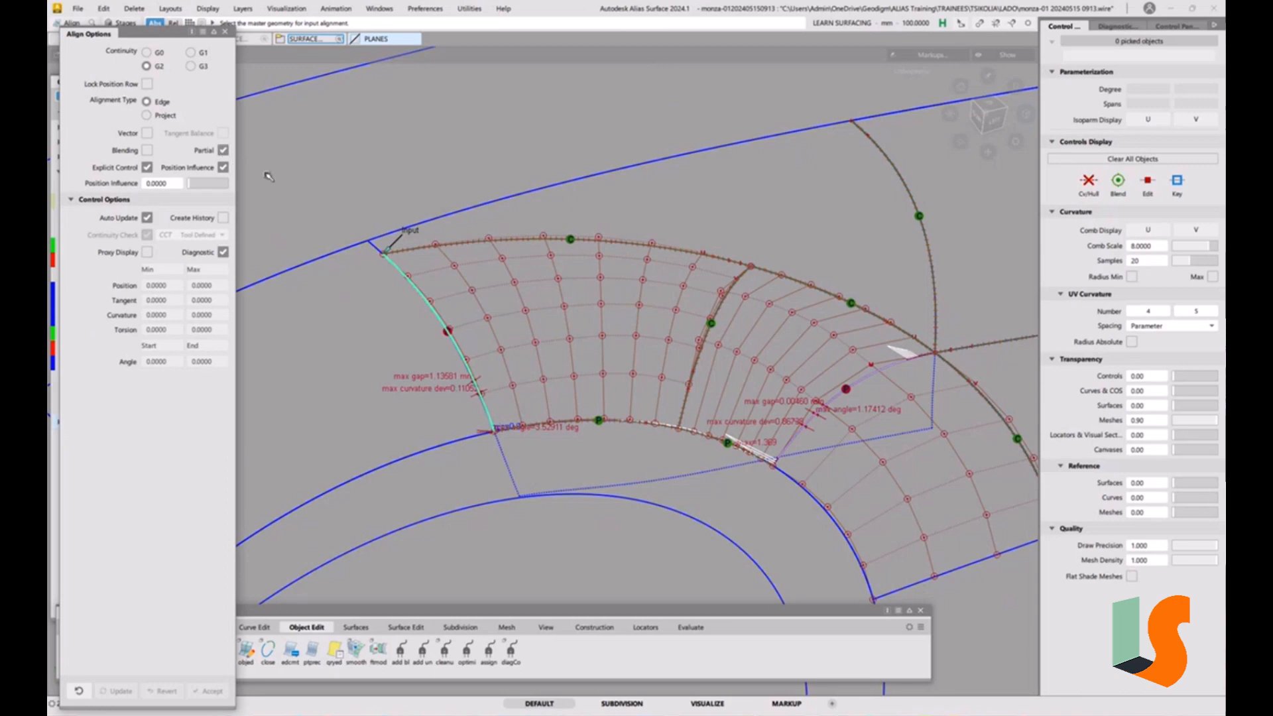
{"action": "left_click", "coordinate": [437, 318]}
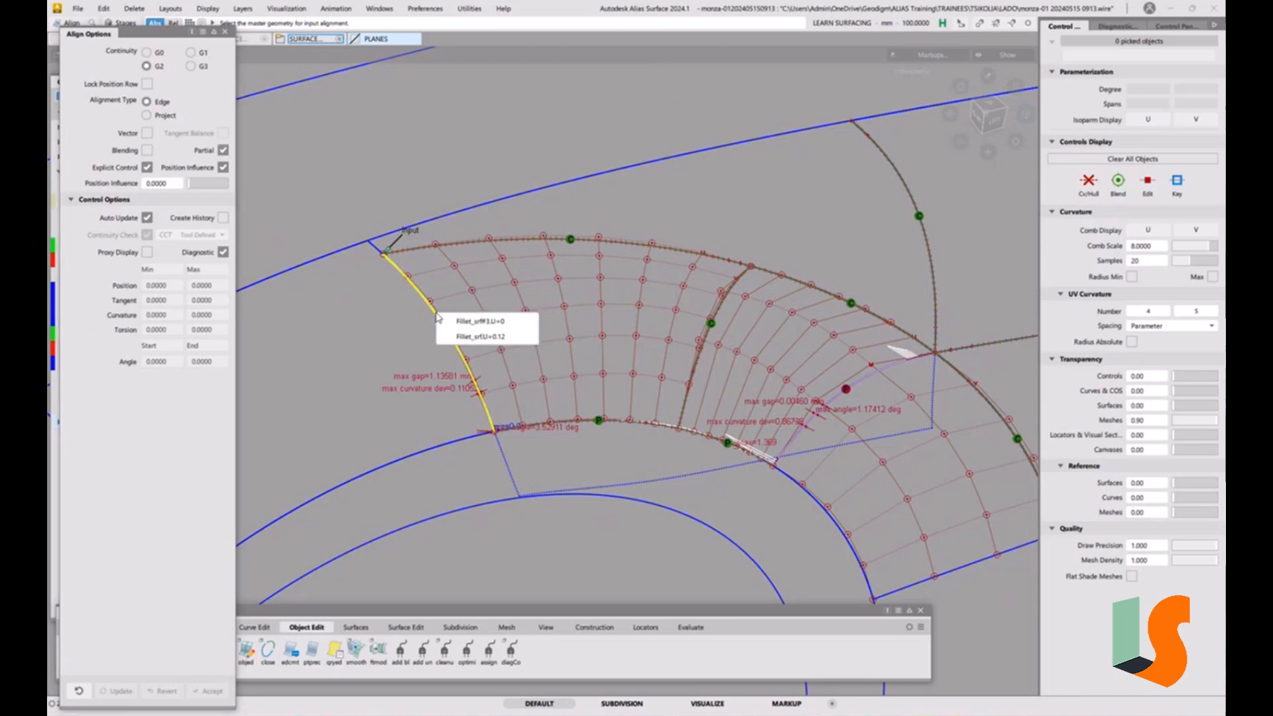
{"action": "left_click", "coordinate": [471, 337]}
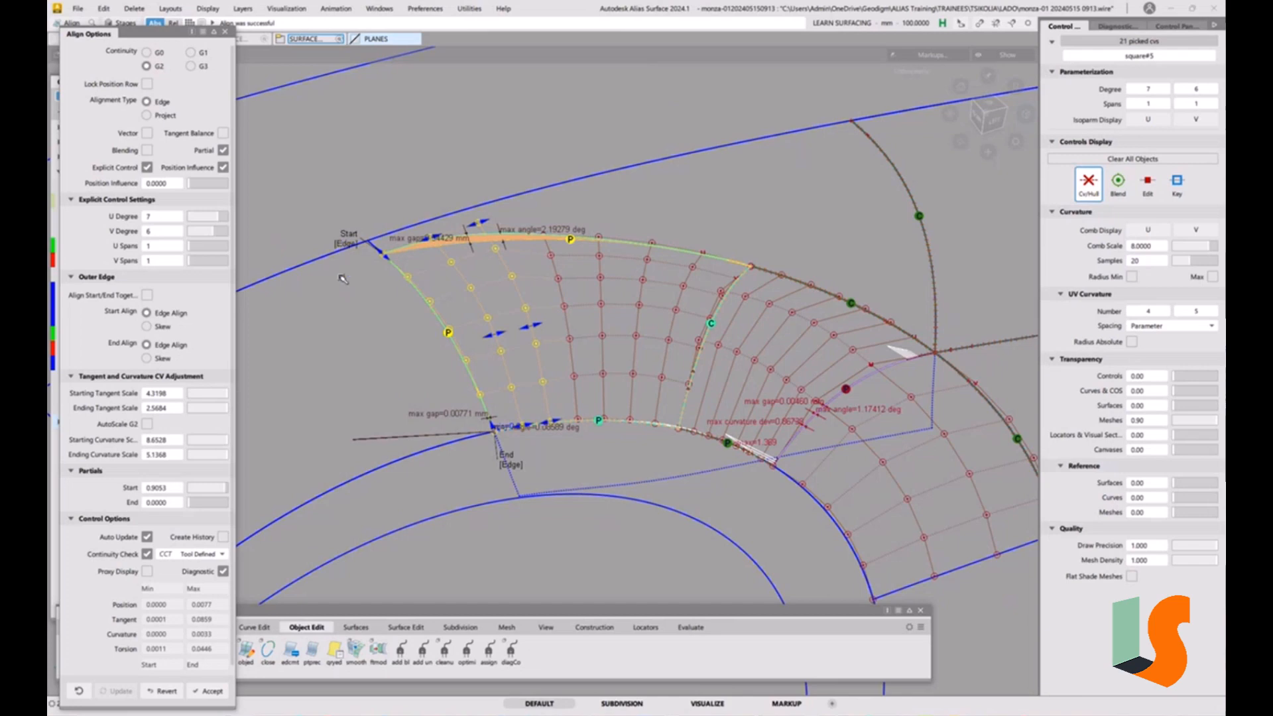
Set the alignment's start to Skew and raise Position Influence to 1 for the left-hand blend patch.
{"action": "left_click", "coordinate": [347, 239]}
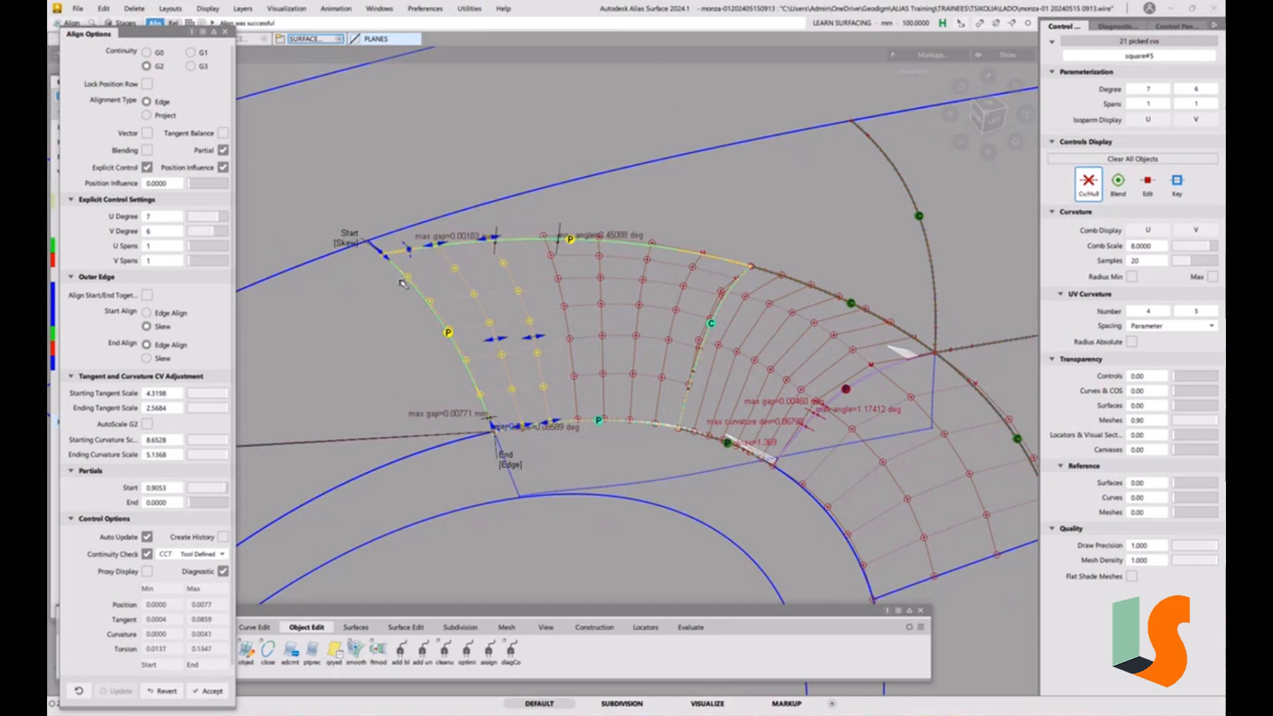
{"action": "left_click_drag", "start_coordinate": [618, 296], "coordinate": [649, 336], "text": "alt+shift"}
{"action": "middle_click_drag", "start_coordinate": [649, 336], "coordinate": [652, 315], "text": "alt+shift"}
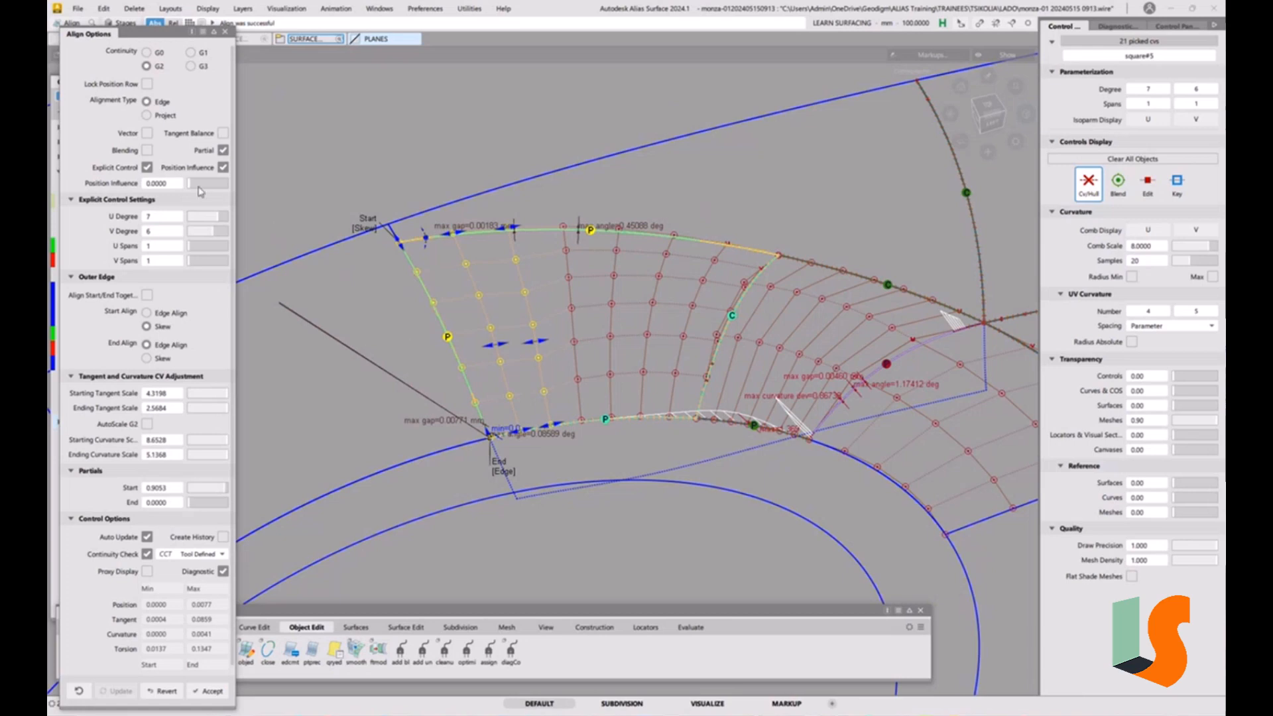
{"action": "left_click_drag", "start_coordinate": [192, 188], "coordinate": [221, 179]}
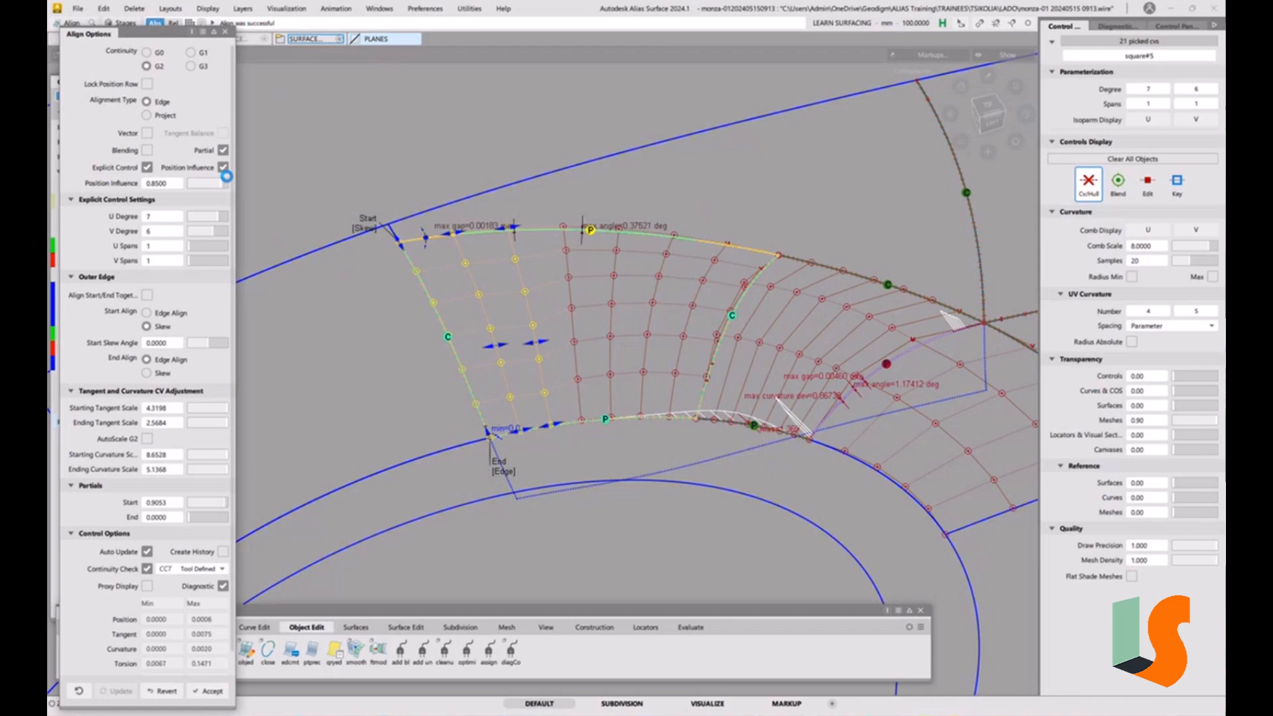
{"action": "left_click_drag", "start_coordinate": [224, 177], "coordinate": [236, 179]}
{"action": "left_click_drag", "start_coordinate": [667, 303], "coordinate": [669, 338], "text": "alt+shift"}
{"action": "middle_click_drag", "start_coordinate": [669, 338], "coordinate": [700, 368], "text": "alt+shift"}
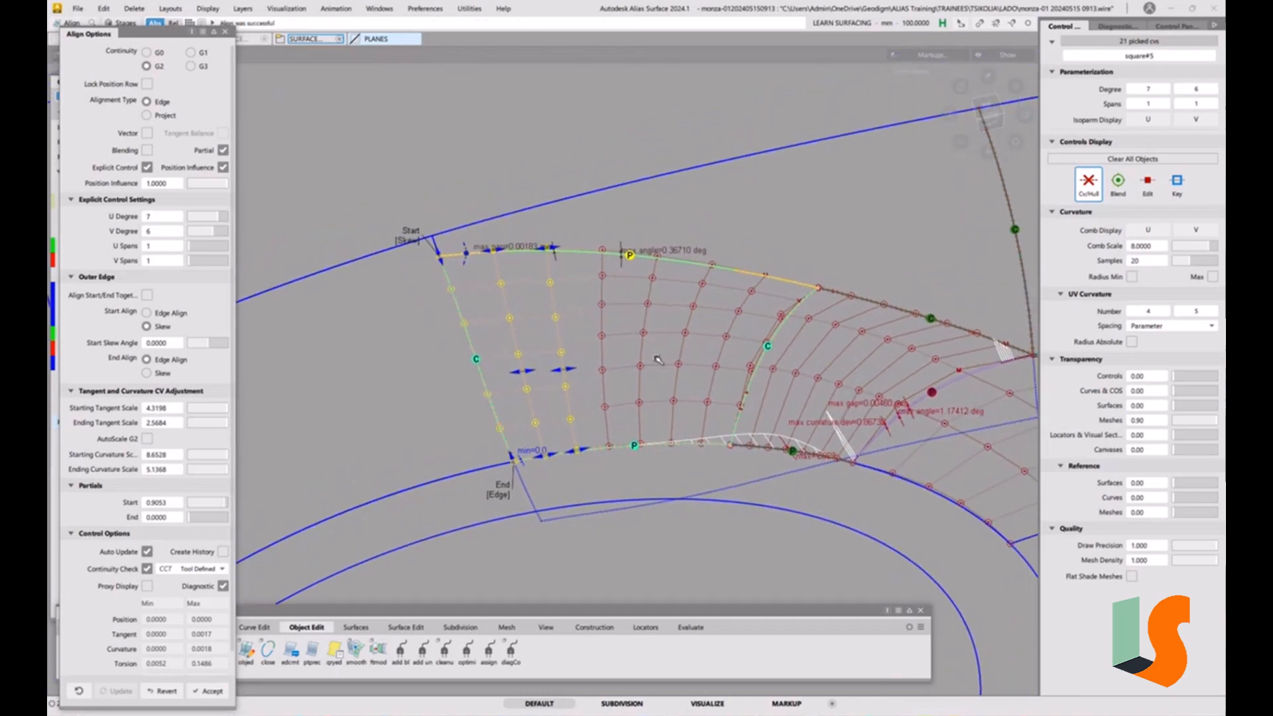
Try Vector alignment with the View direction on the left-hand blend patch, revert the alignment, and close its options.
{"action": "left_click_drag", "start_coordinate": [655, 358], "coordinate": [619, 340], "text": "alt+shift"}
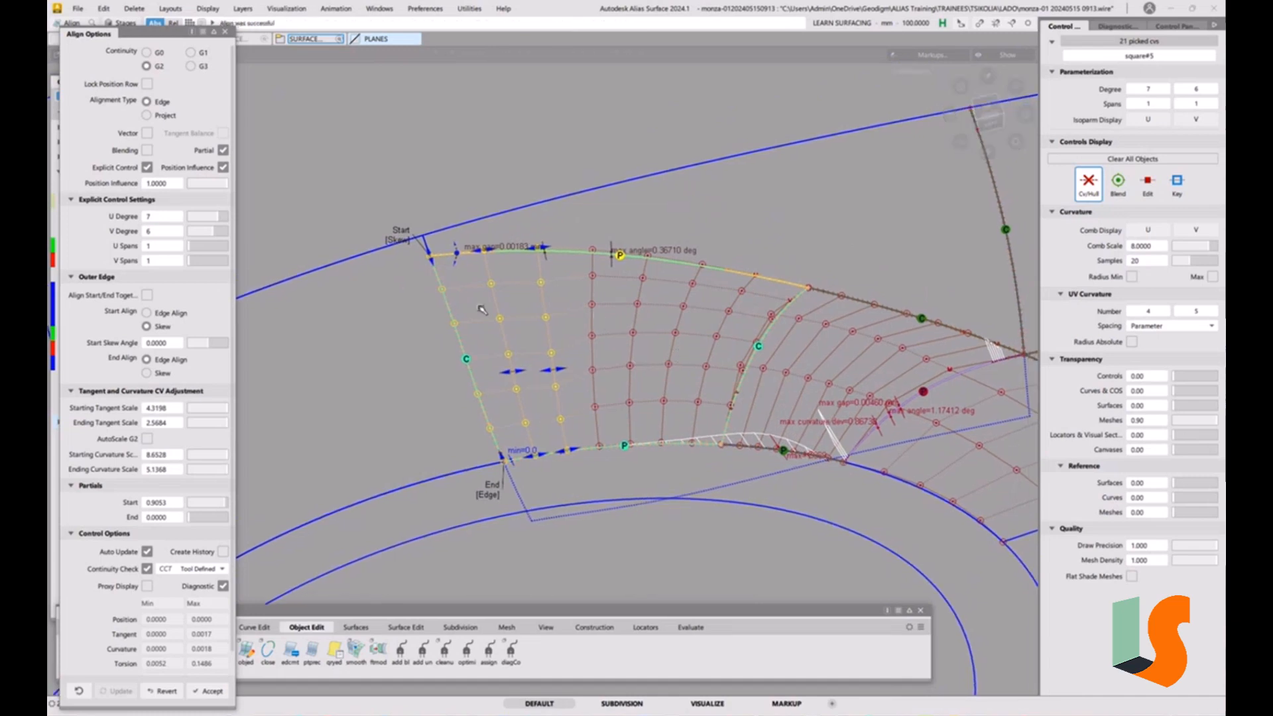
{"action": "left_click", "coordinate": [146, 133]}
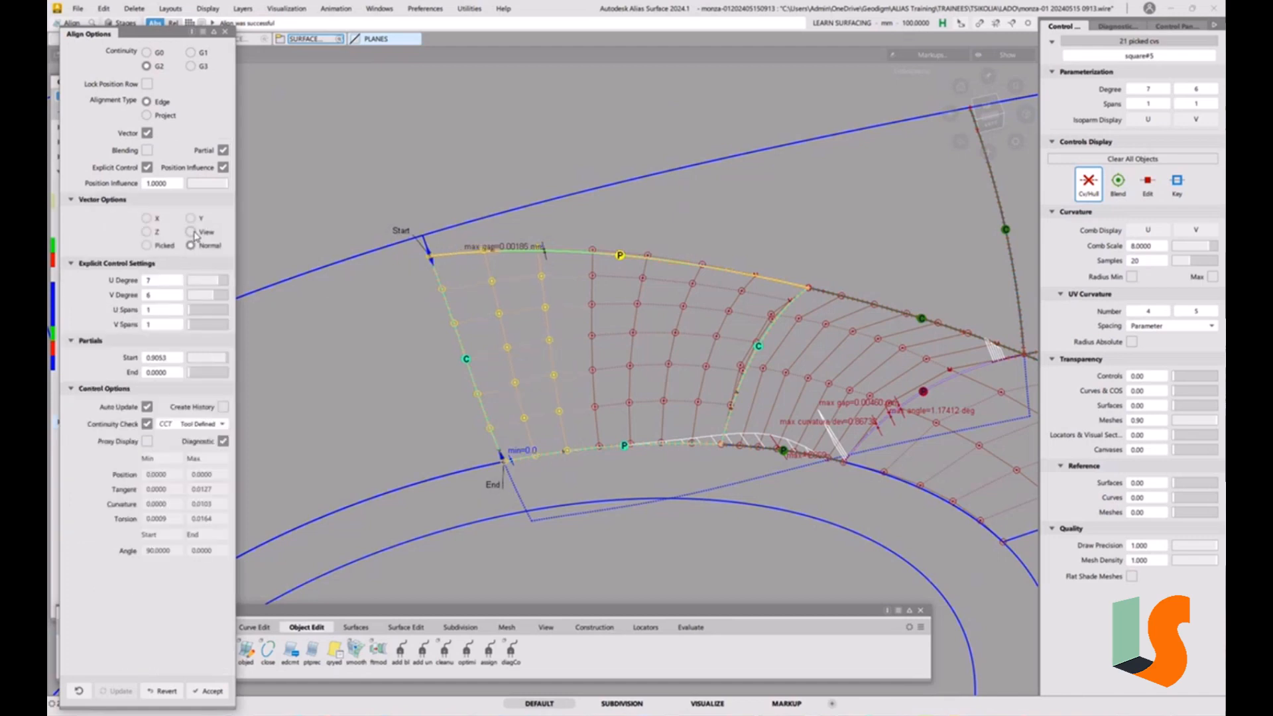
{"action": "left_click", "coordinate": [192, 232]}
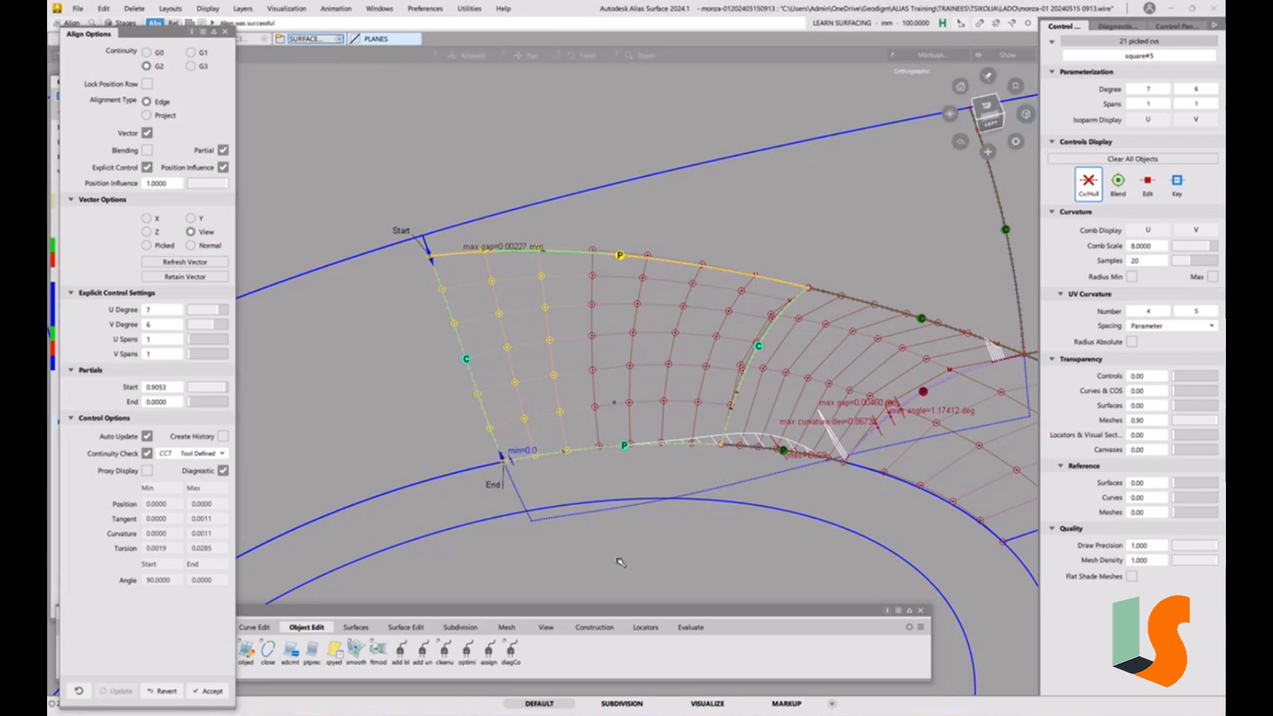
{"action": "left_click_drag", "start_coordinate": [621, 562], "coordinate": [622, 312], "text": "alt+shift"}
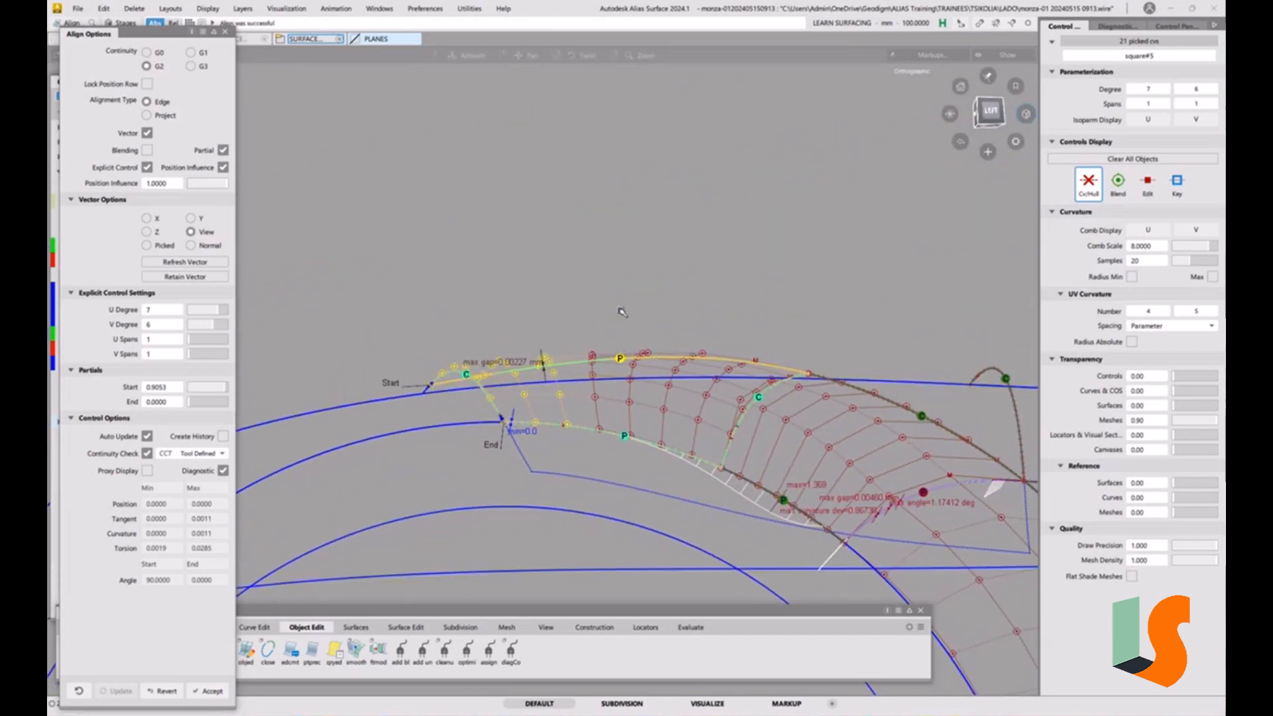
{"action": "right_click_drag", "start_coordinate": [622, 312], "coordinate": [615, 223], "text": "alt+shift"}
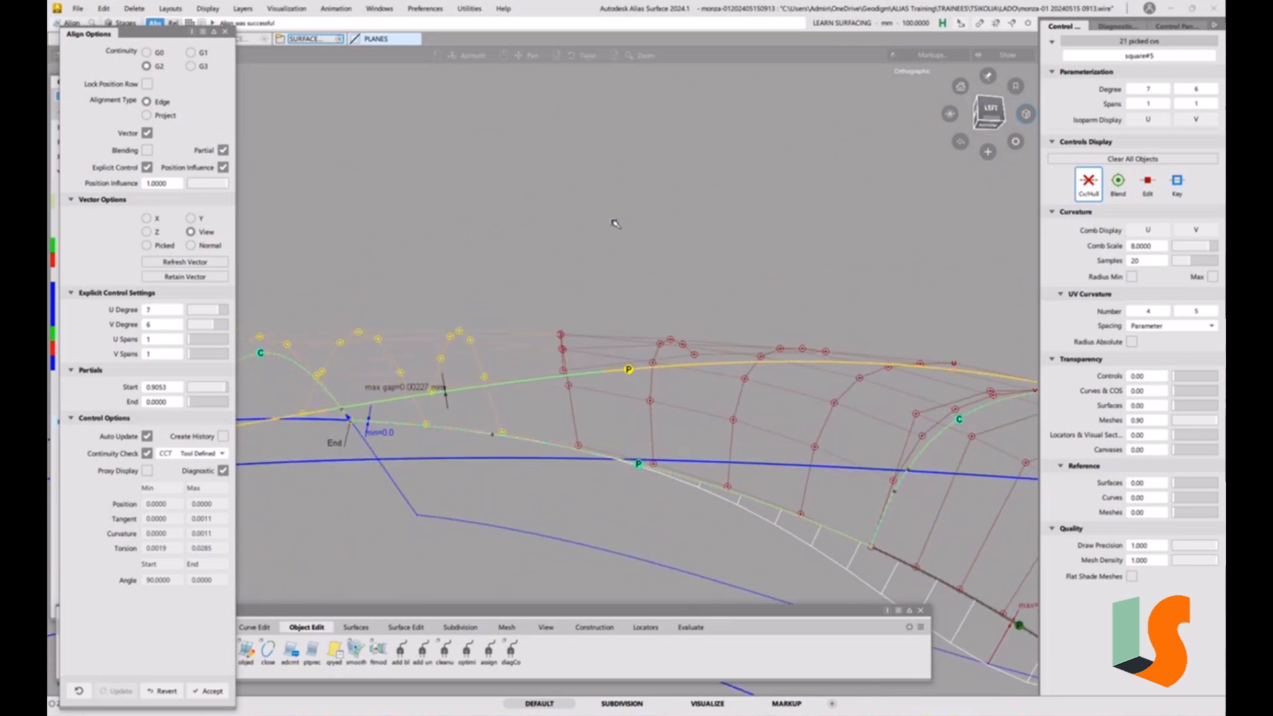
{"action": "left_click_drag", "start_coordinate": [616, 223], "coordinate": [626, 343], "text": "alt+shift"}
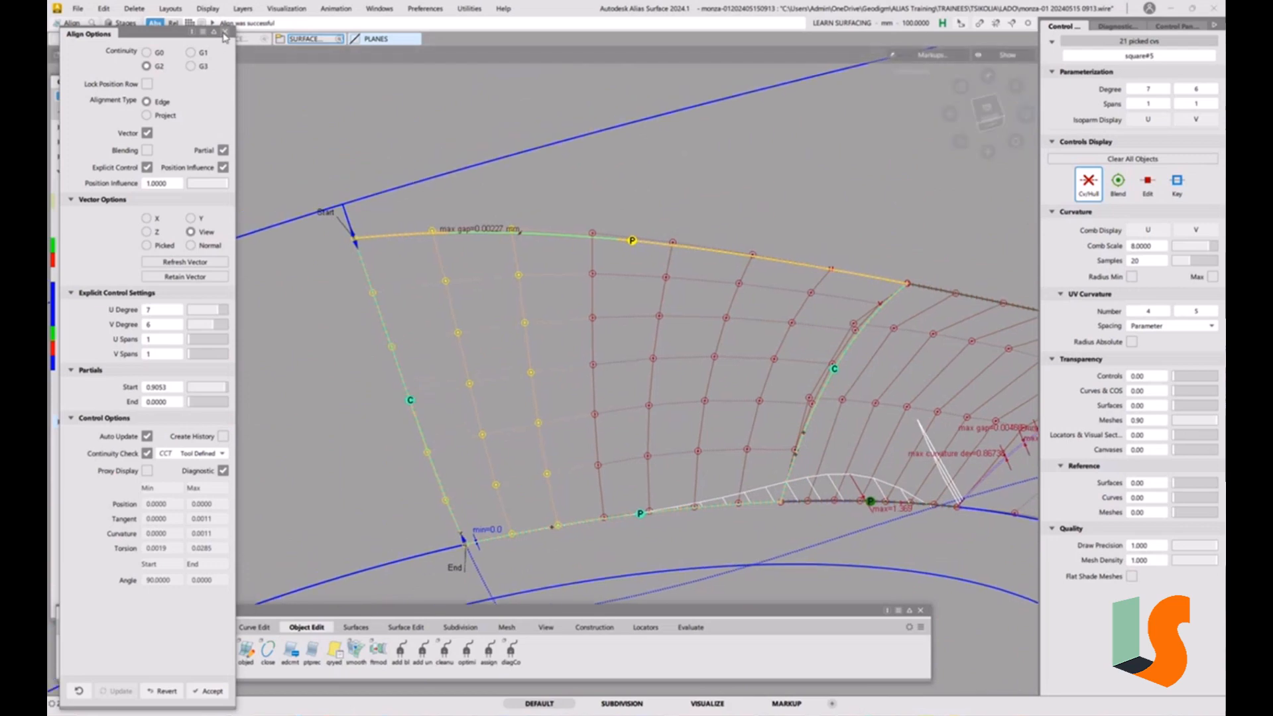
{"action": "left_click", "coordinate": [172, 694]}
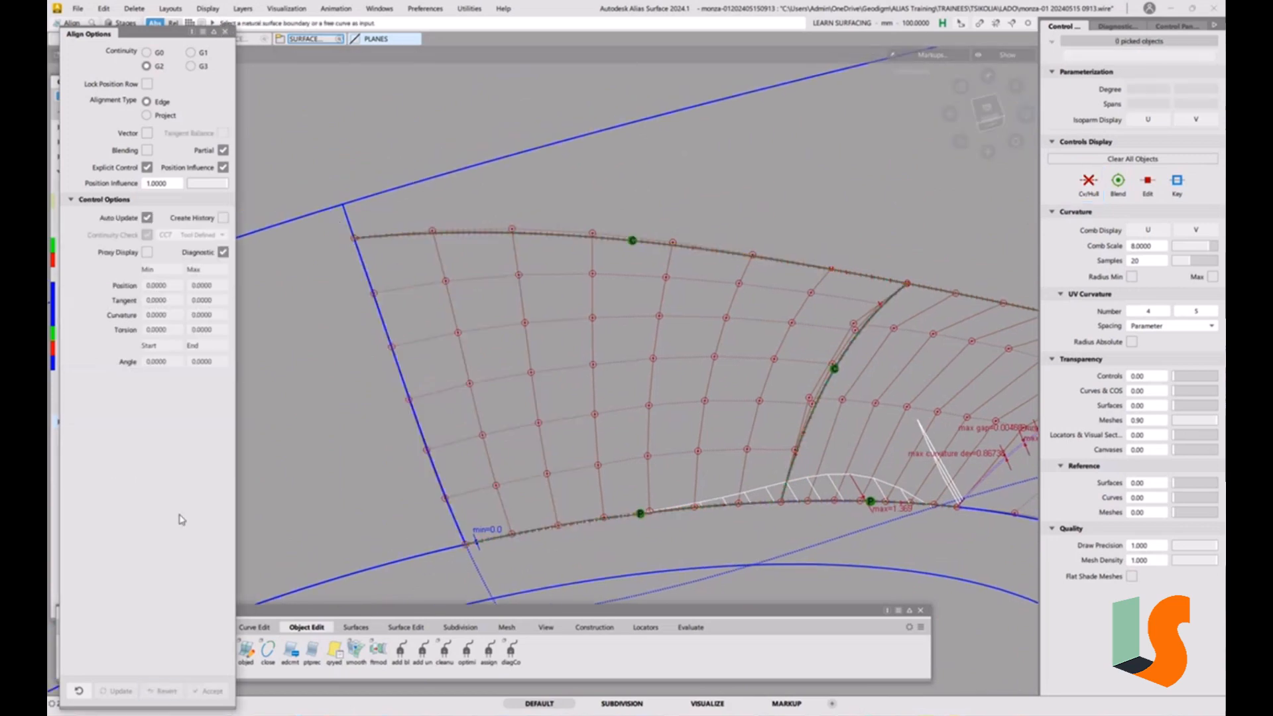
{"action": "left_click", "coordinate": [225, 31]}
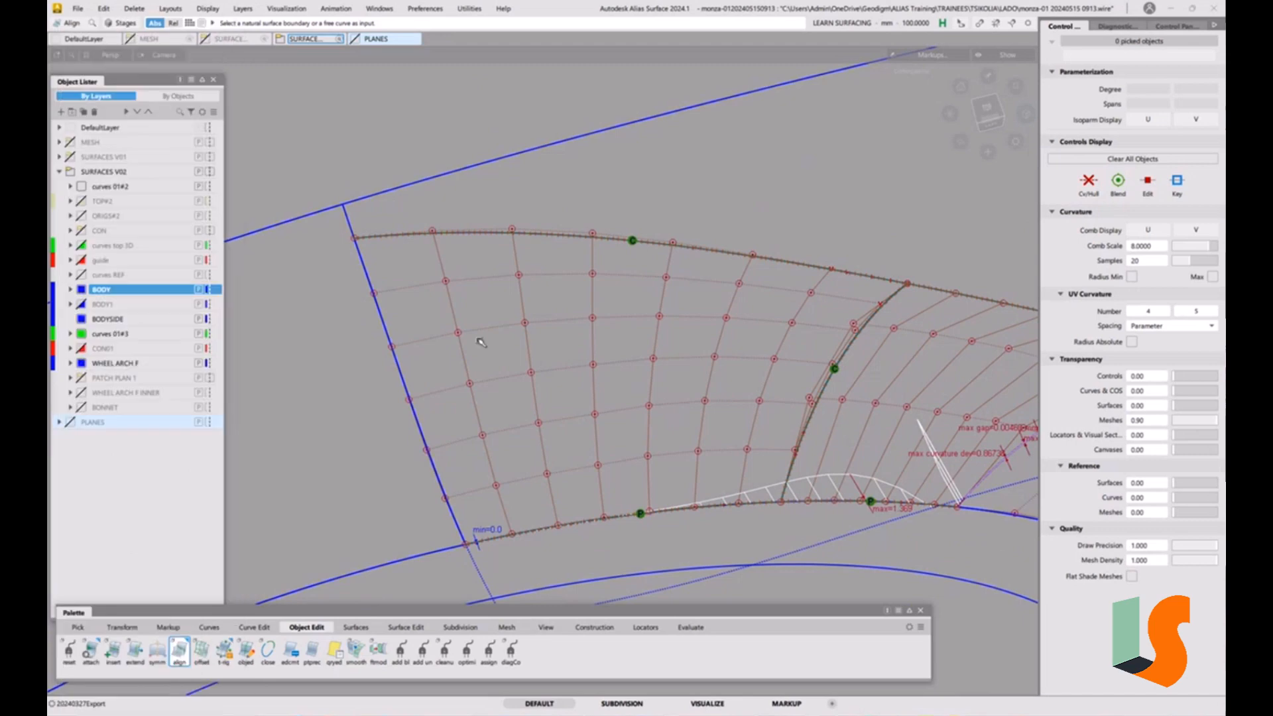
Make the PLANES layer visible and show its InfinitePlane#4 reference plane.
{"action": "right_click_drag", "start_coordinate": [484, 247], "coordinate": [480, 275], "text": "alt+shift"}
{"action": "middle_click_drag", "start_coordinate": [566, 316], "coordinate": [615, 279], "text": "alt+shift"}
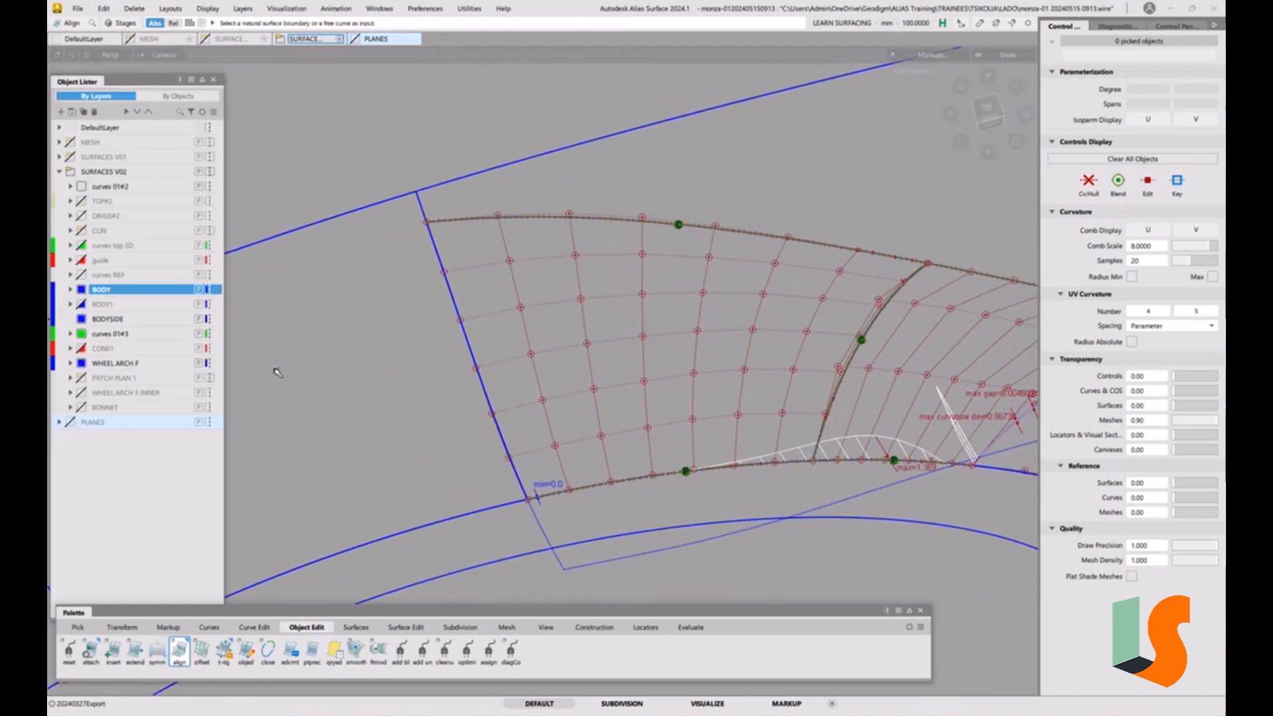
{"action": "left_click", "coordinate": [70, 423]}
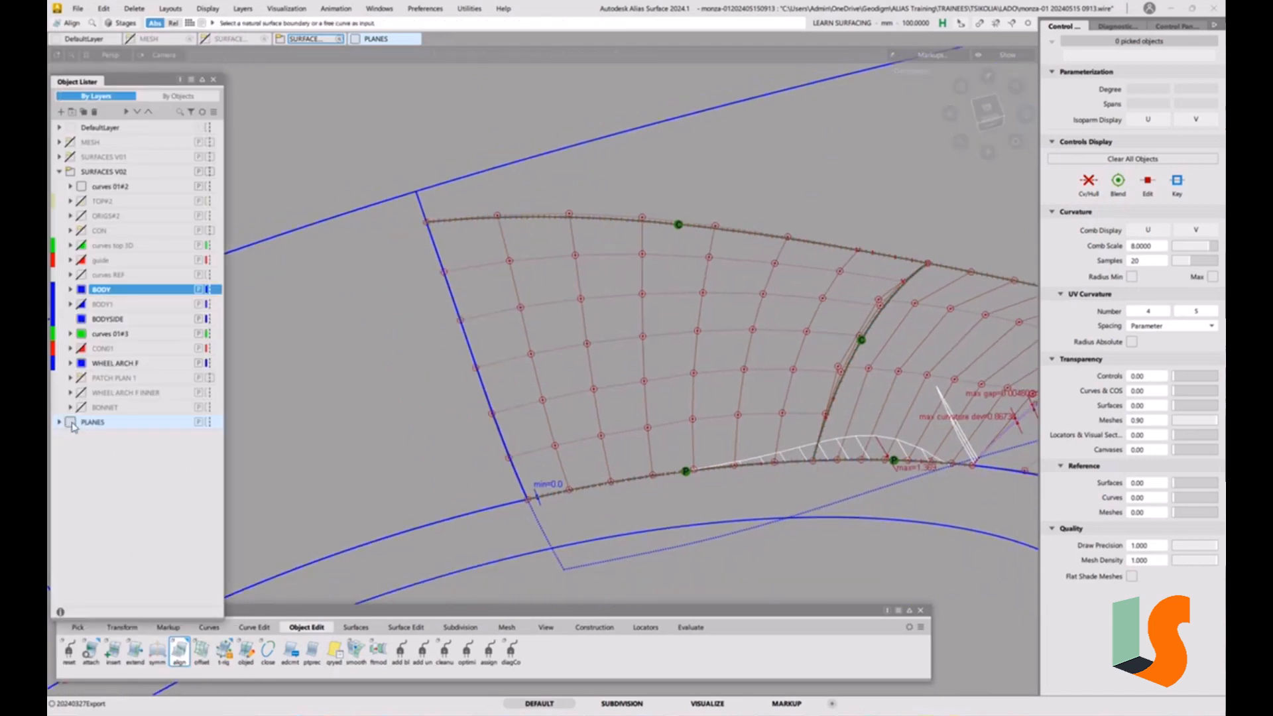
{"action": "right_click_drag", "start_coordinate": [576, 256], "coordinate": [556, 319], "text": "alt+shift"}
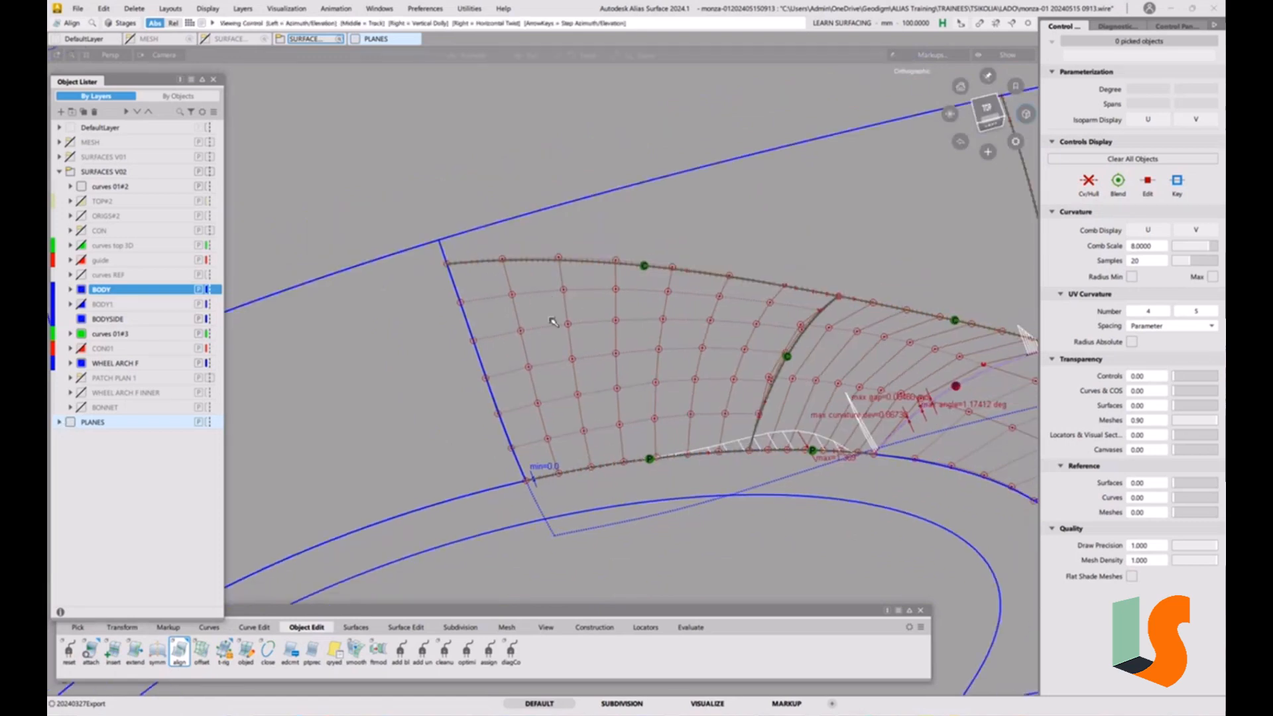
{"action": "left_click", "coordinate": [60, 423]}
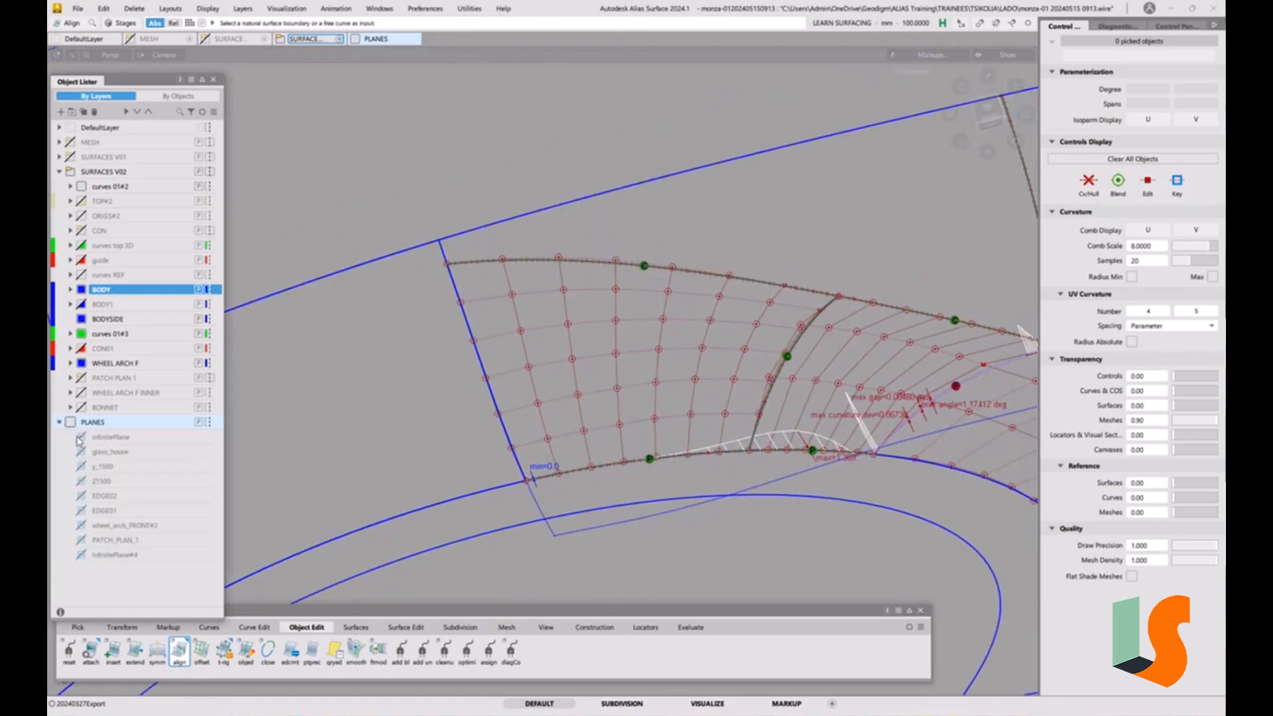
{"action": "left_click", "coordinate": [81, 556]}
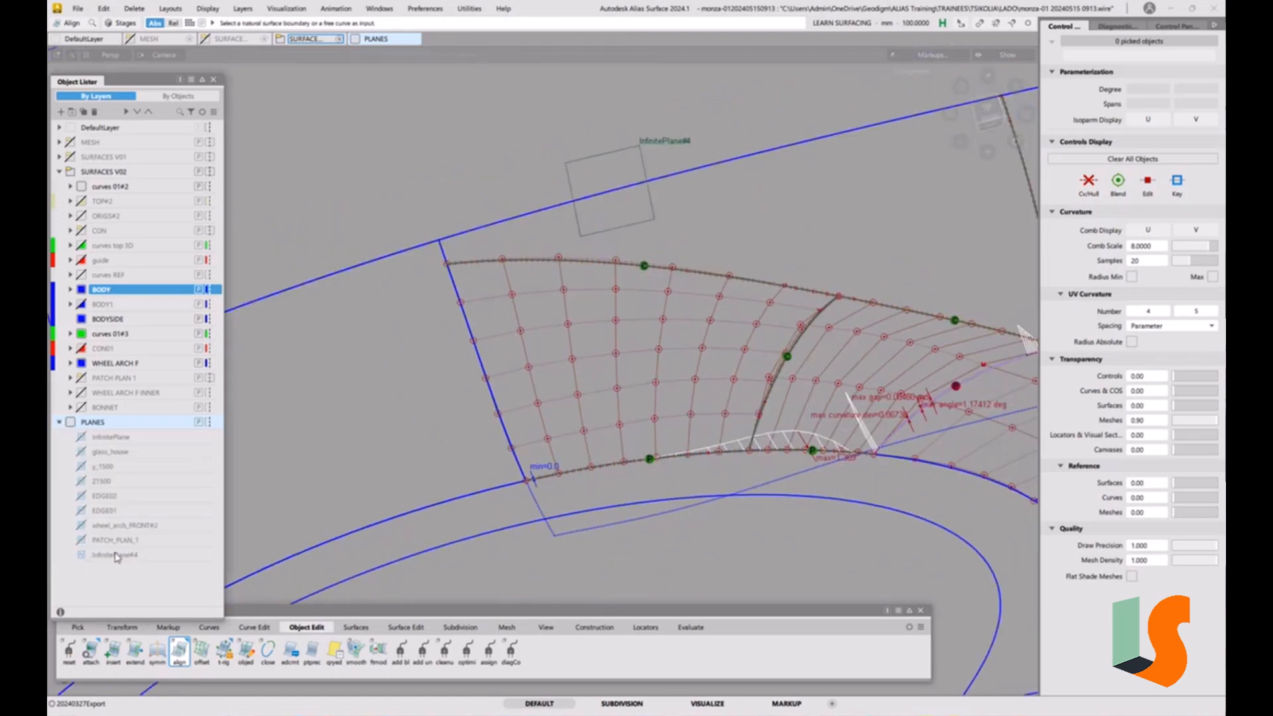
Rename the InfinitePlane#4 reference plane as VIEW01.
{"action": "left_click_drag", "start_coordinate": [617, 251], "coordinate": [617, 276], "text": "ctrl+shift"}
{"action": "left_click", "coordinate": [639, 231]}
{"action": "key", "text": "ctrl+5"}
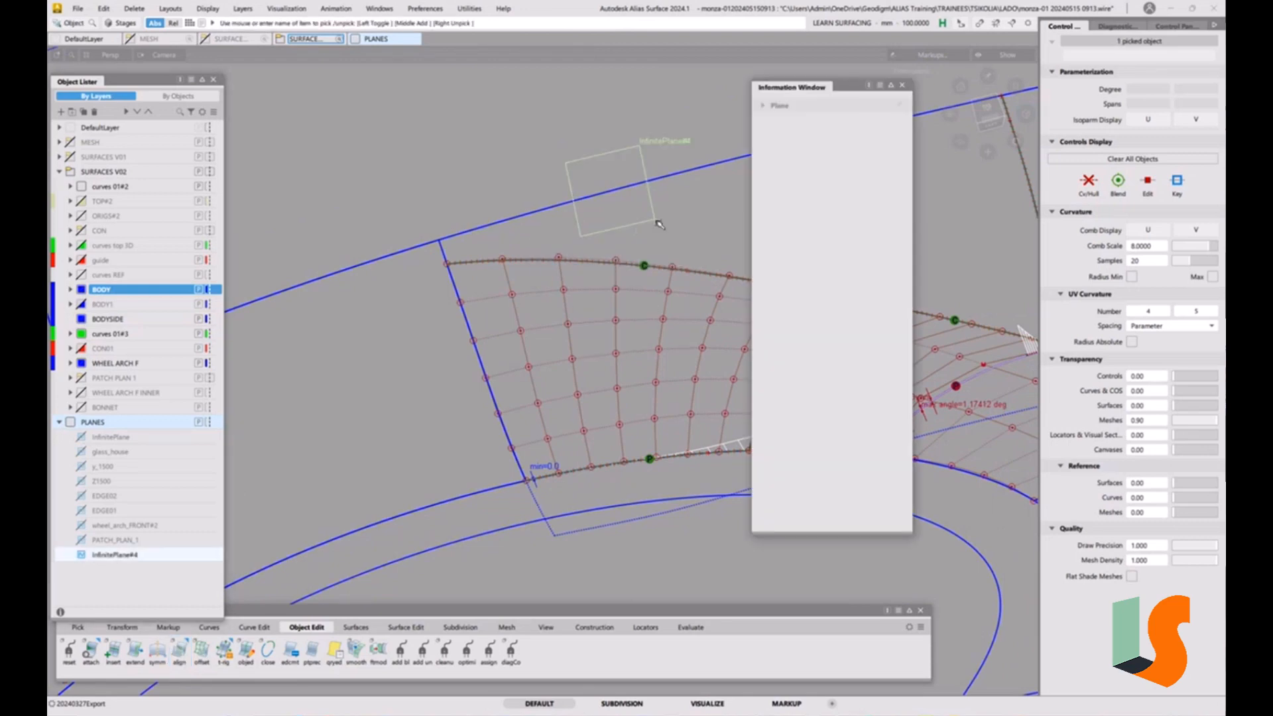
{"action": "left_click", "coordinate": [762, 106]}
{"action": "left_click", "coordinate": [876, 124]}
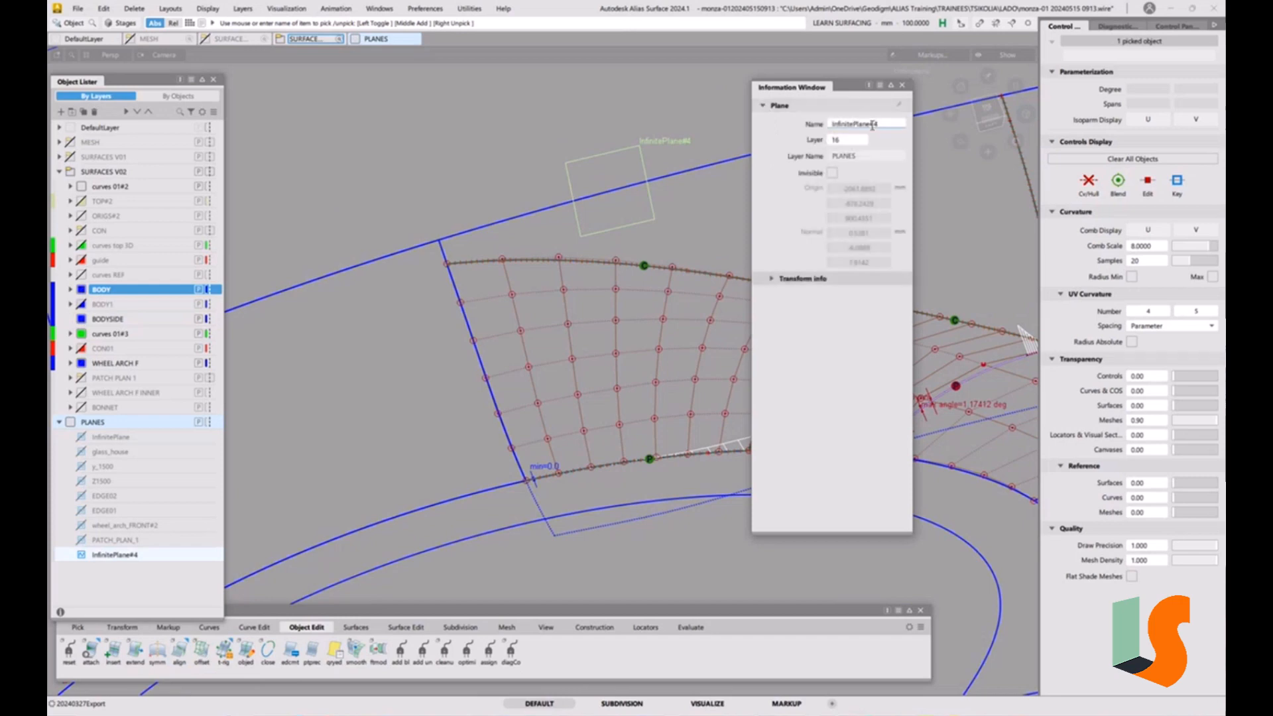
{"action": "left_click_drag", "start_coordinate": [880, 123], "coordinate": [824, 128]}
{"action": "type", "text": "VIEW01"}
{"action": "key", "text": "Return"}
{"action": "left_click", "coordinate": [902, 85]}
Set VIEW01 as the construction plane, view it from the top, and clear the selection.
{"action": "left_click", "coordinate": [594, 627]}
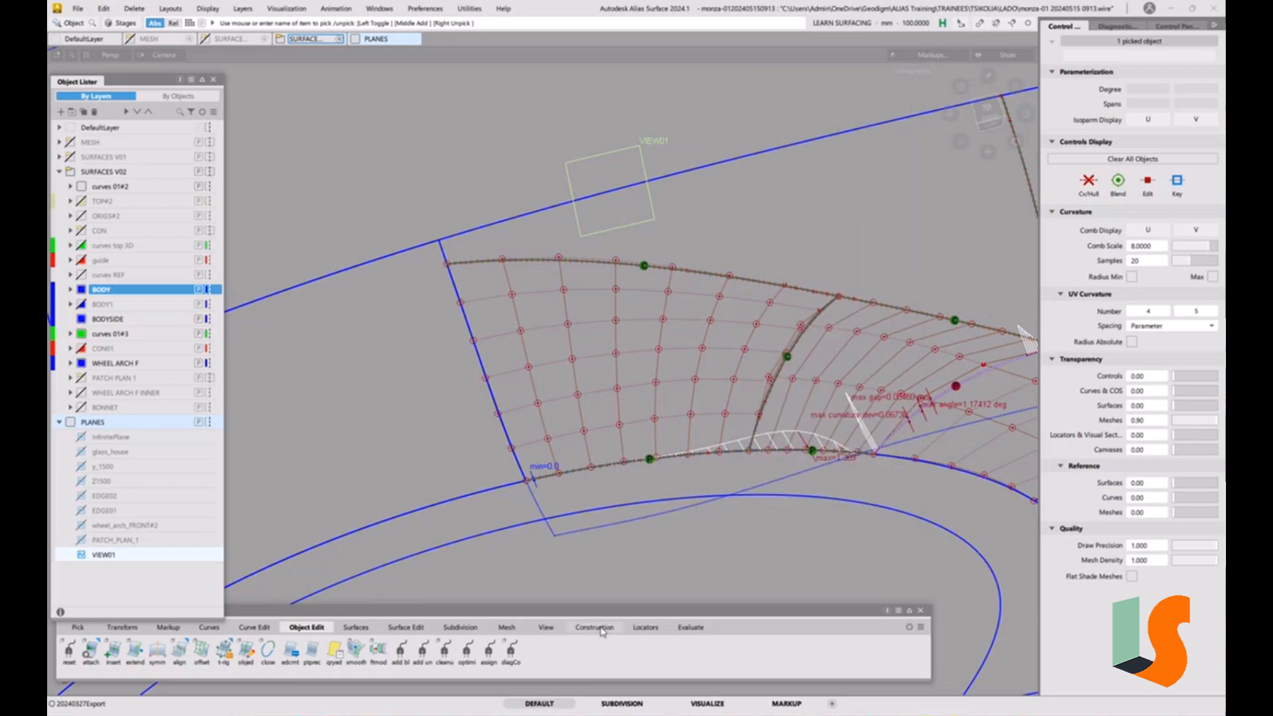
{"action": "left_click", "coordinate": [135, 650]}
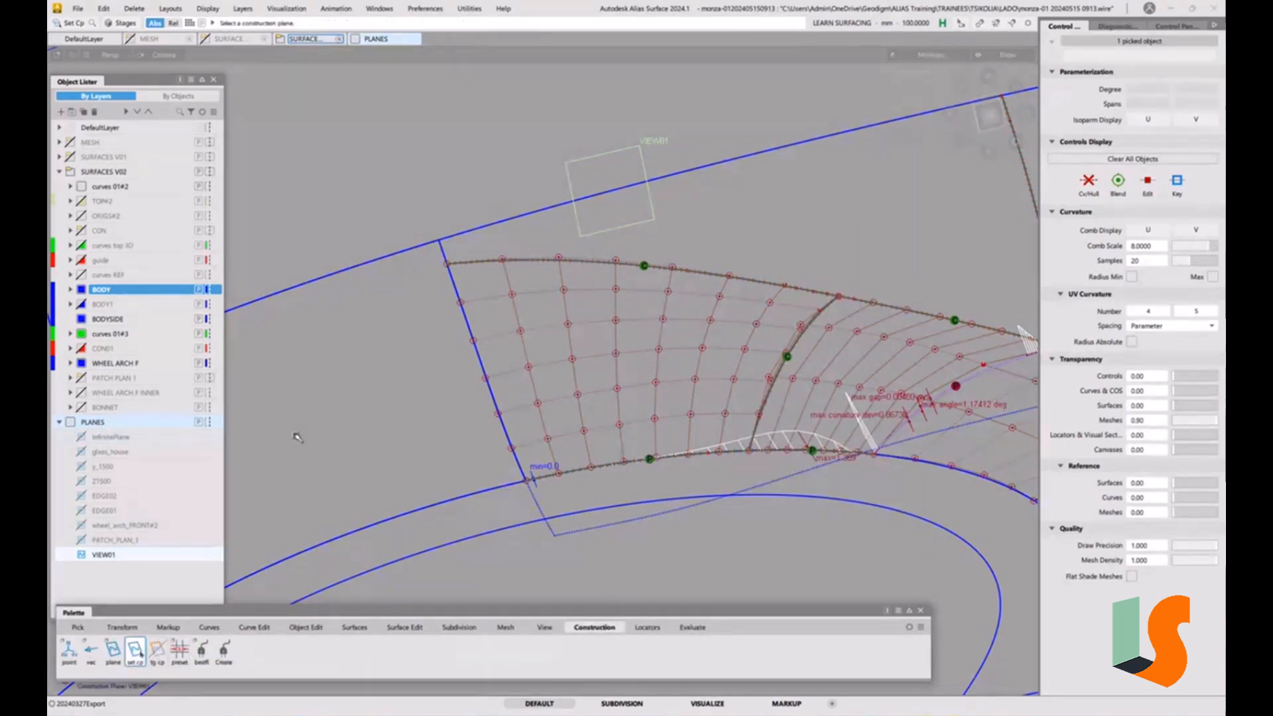
{"action": "left_click", "coordinate": [615, 154]}
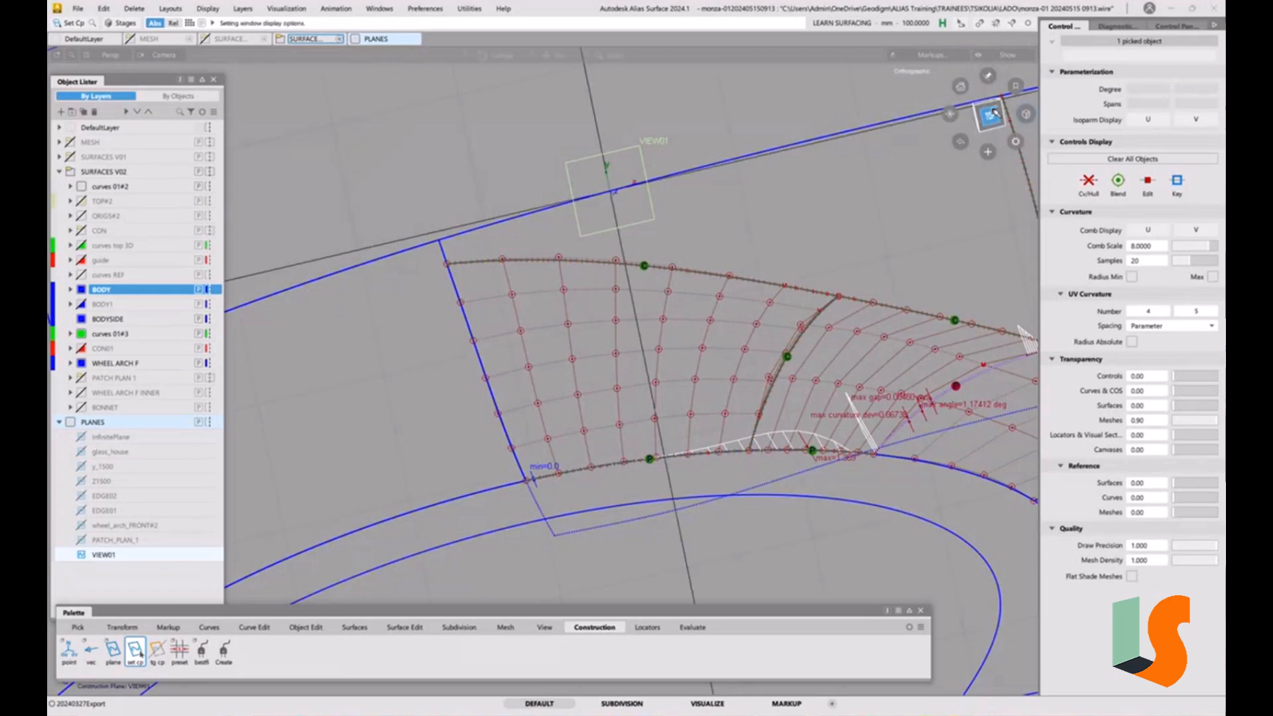
{"action": "left_click", "coordinate": [991, 115]}
{"action": "left_click_drag", "start_coordinate": [801, 312], "coordinate": [800, 380], "text": "ctrl+shift"}
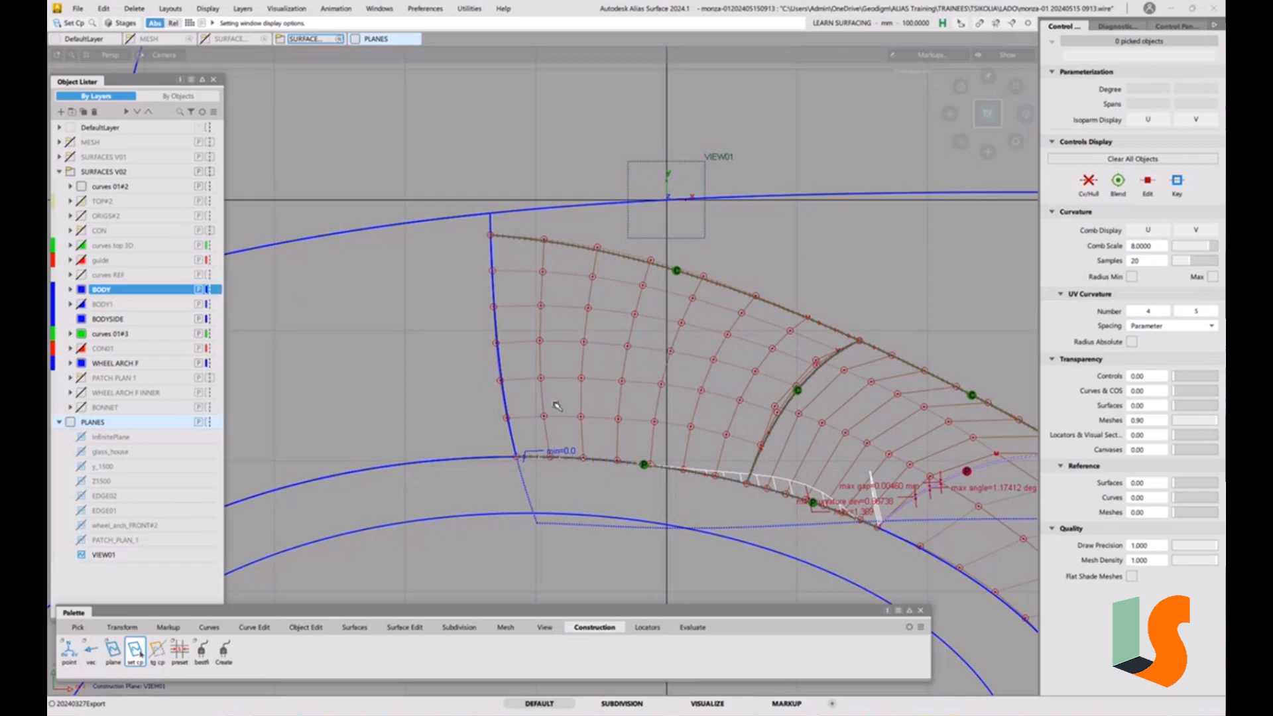
Align the left-hand blend patch's left edge (square#5, U=1) to the adjoining fillet surface with G2 continuity and Start Align set to Skew.
{"action": "left_click", "coordinate": [306, 627]}
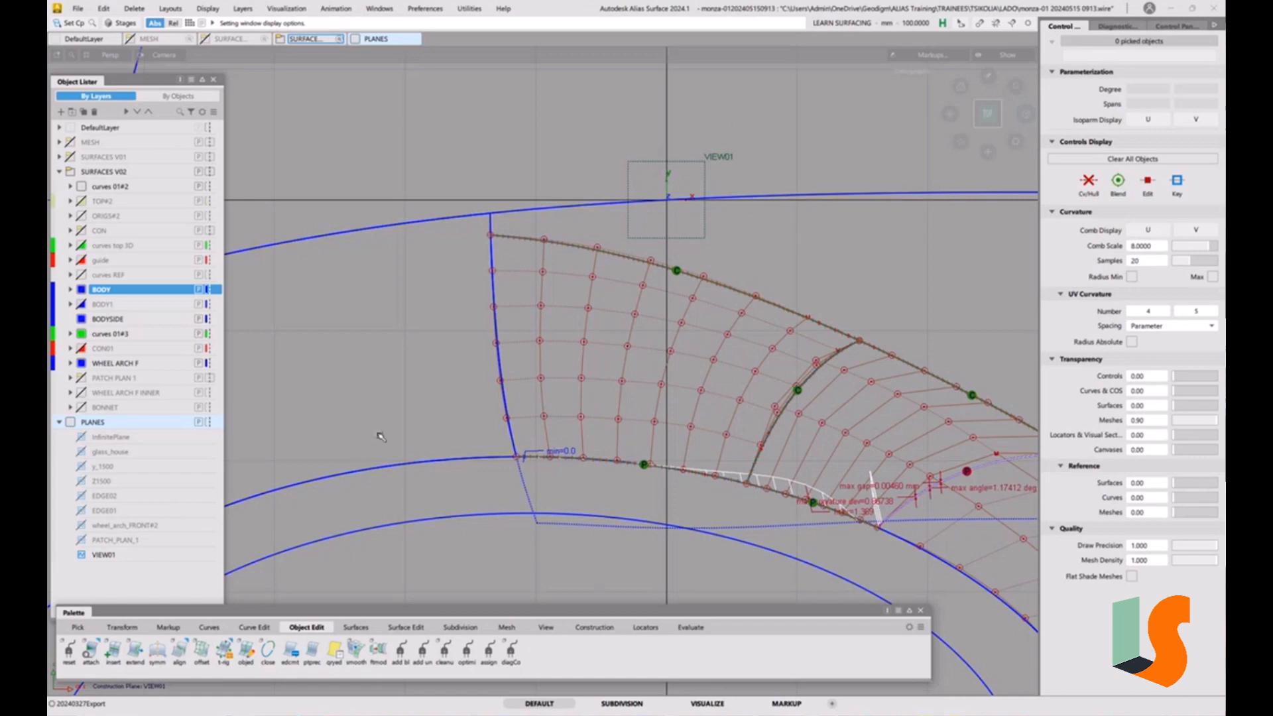
{"action": "double_click", "coordinate": [179, 653]}
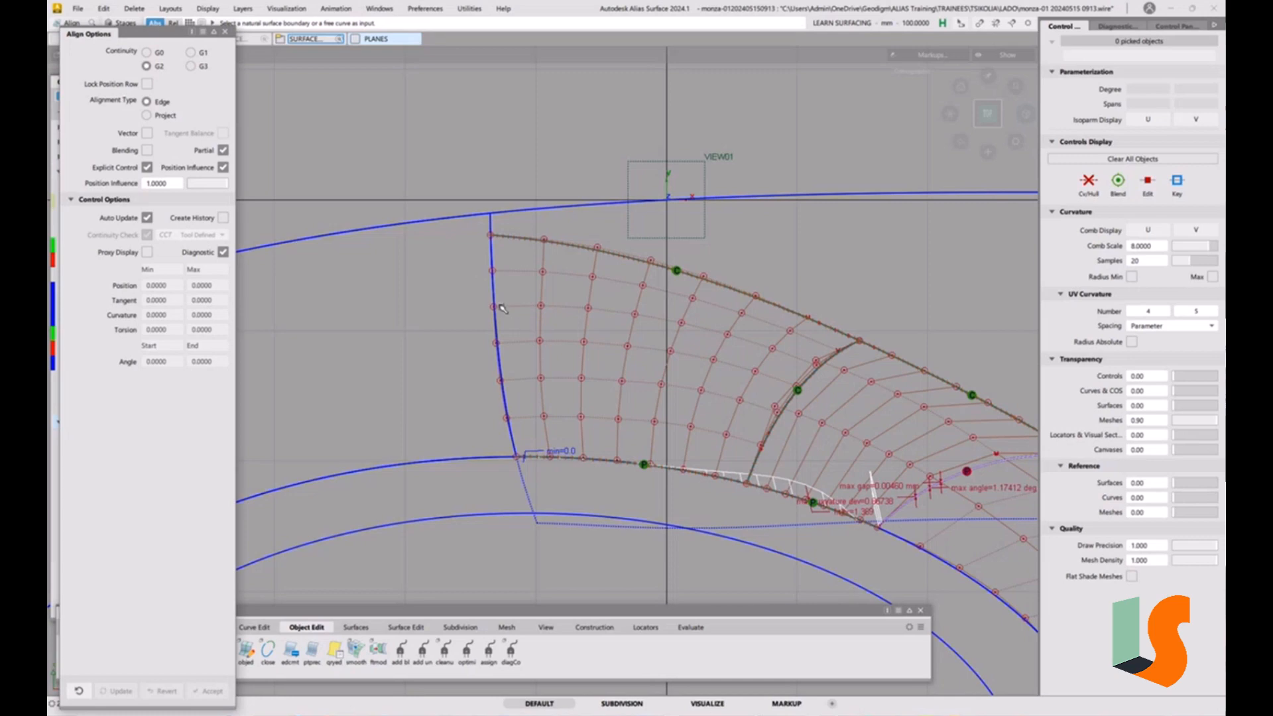
{"action": "left_click", "coordinate": [495, 306]}
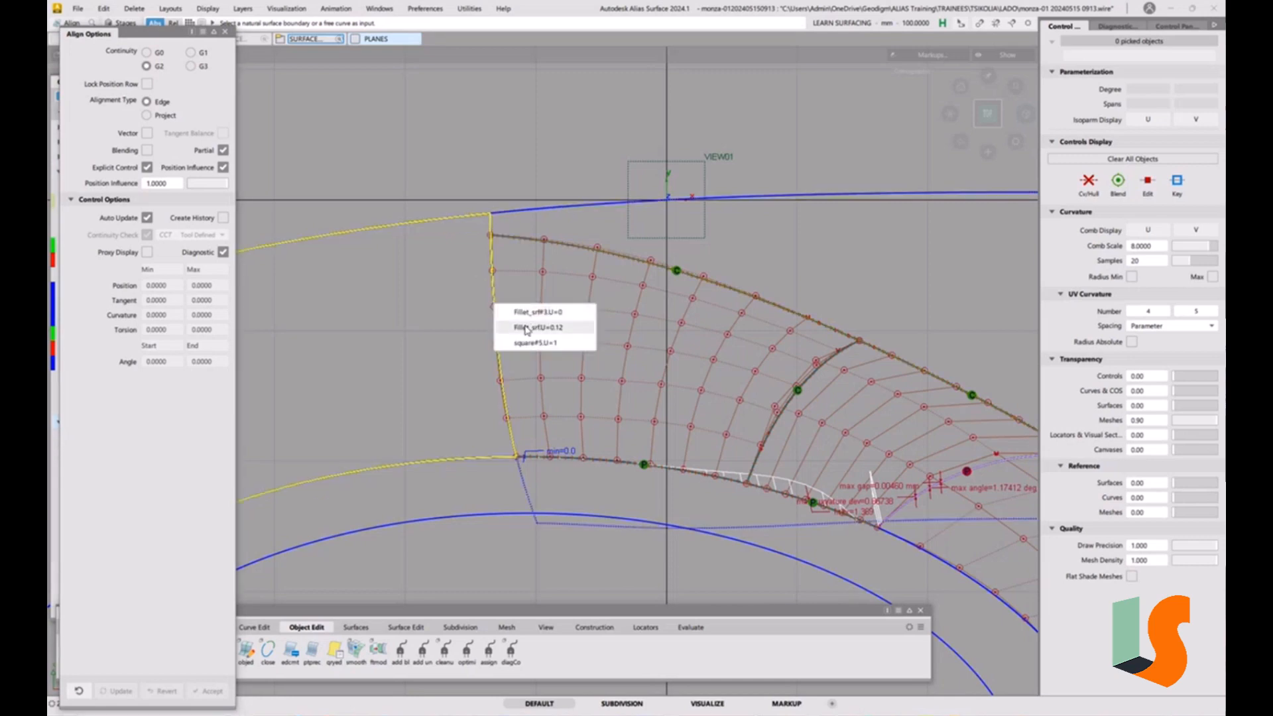
{"action": "left_click", "coordinate": [535, 343]}
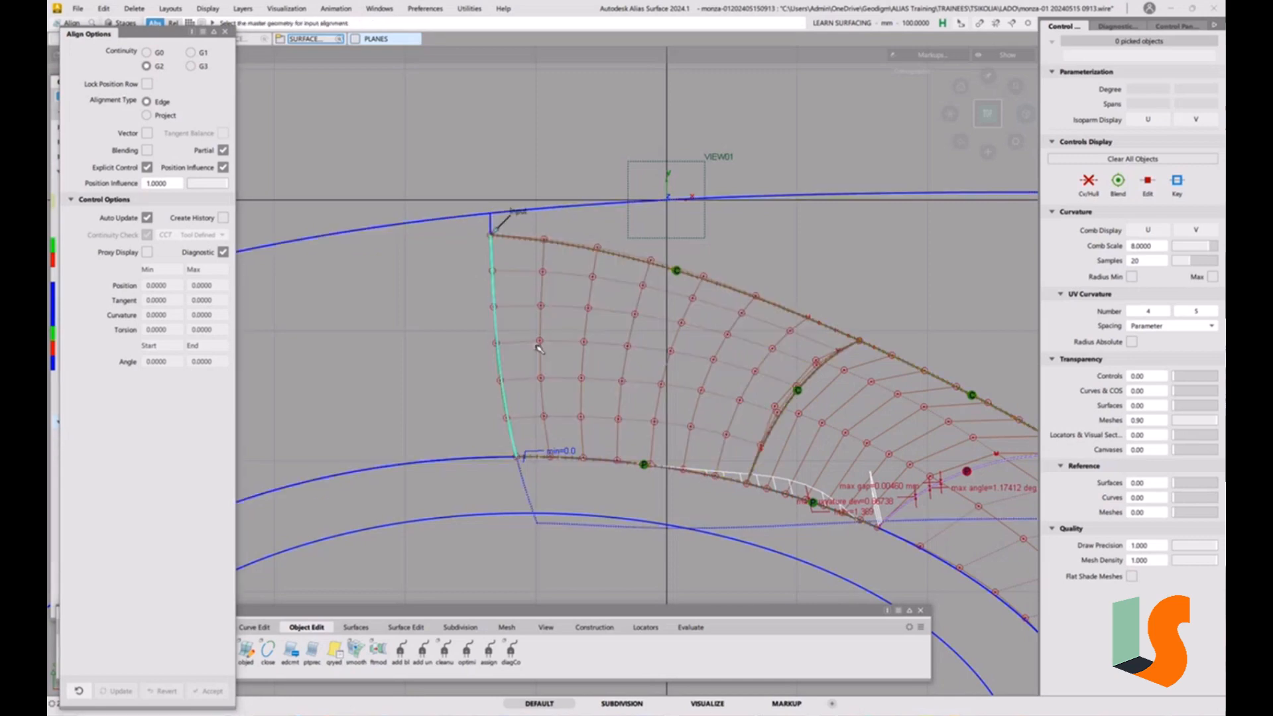
{"action": "left_click", "coordinate": [494, 312]}
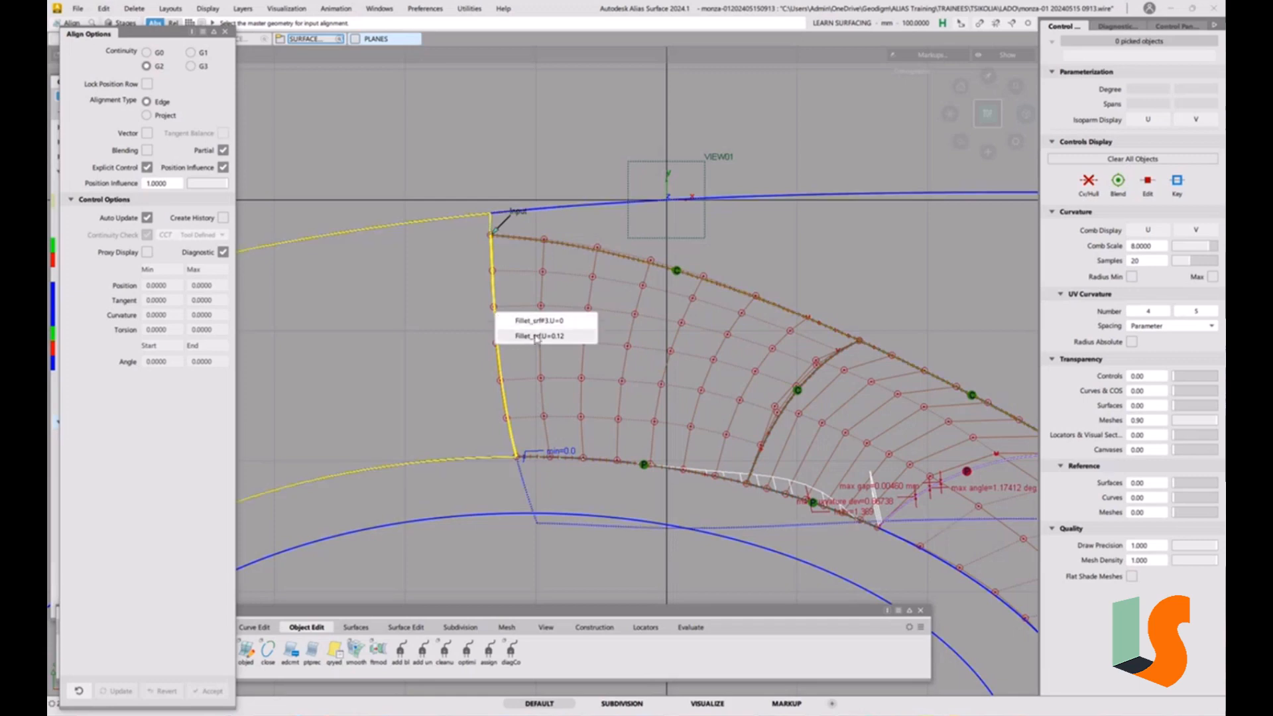
{"action": "left_click", "coordinate": [534, 322]}
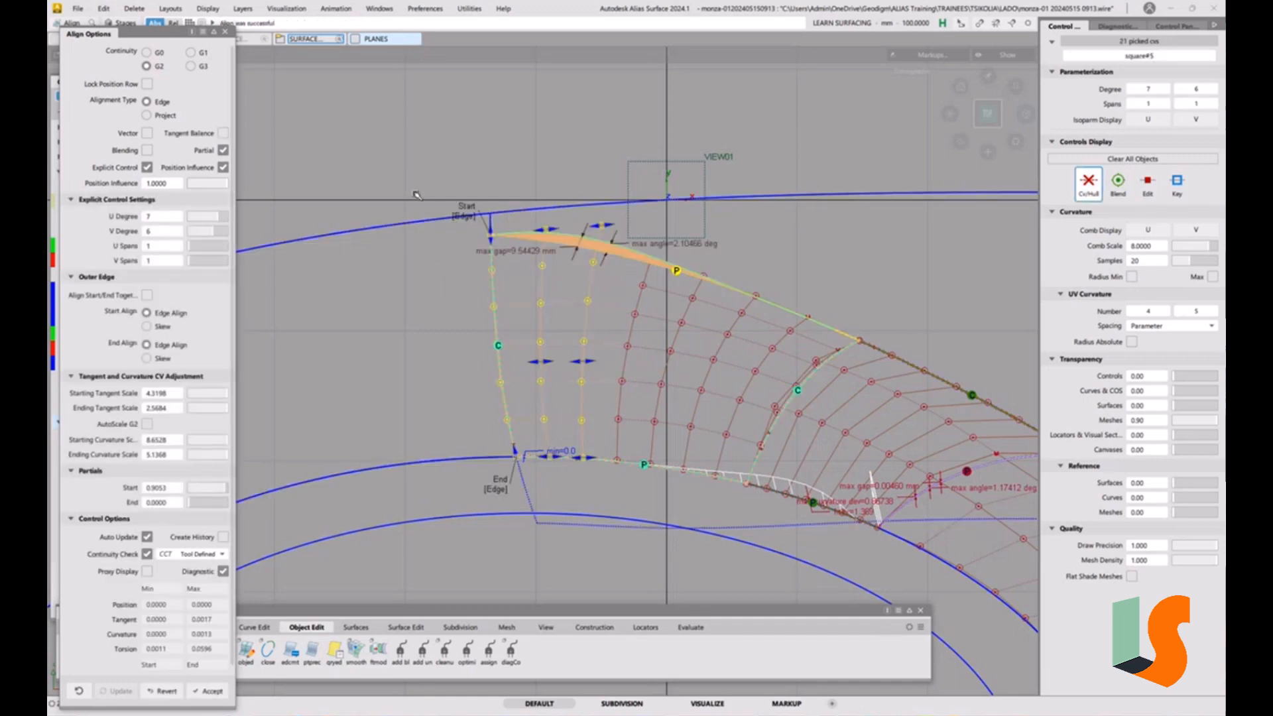
{"action": "left_click", "coordinate": [464, 218]}
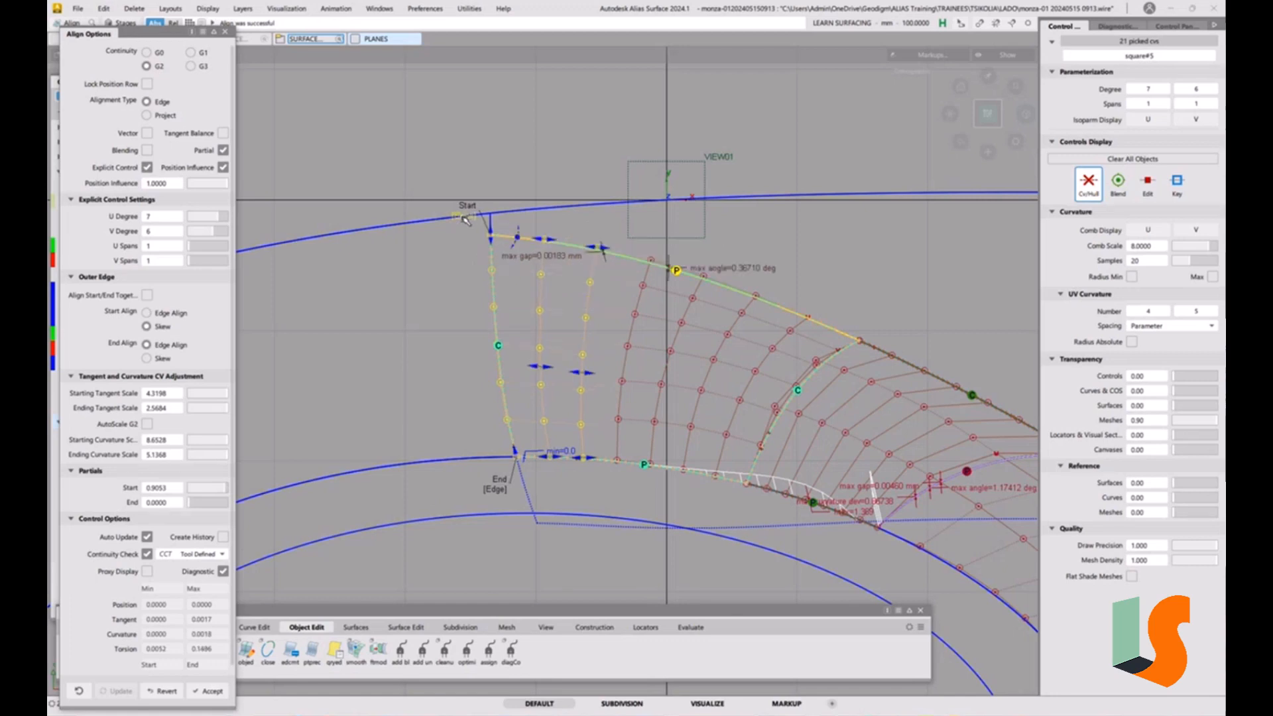
Switch the patch alignment to Vector along the construction plane's Z axis, turn on Create History, and clear the selection.
{"action": "left_click", "coordinate": [147, 135]}
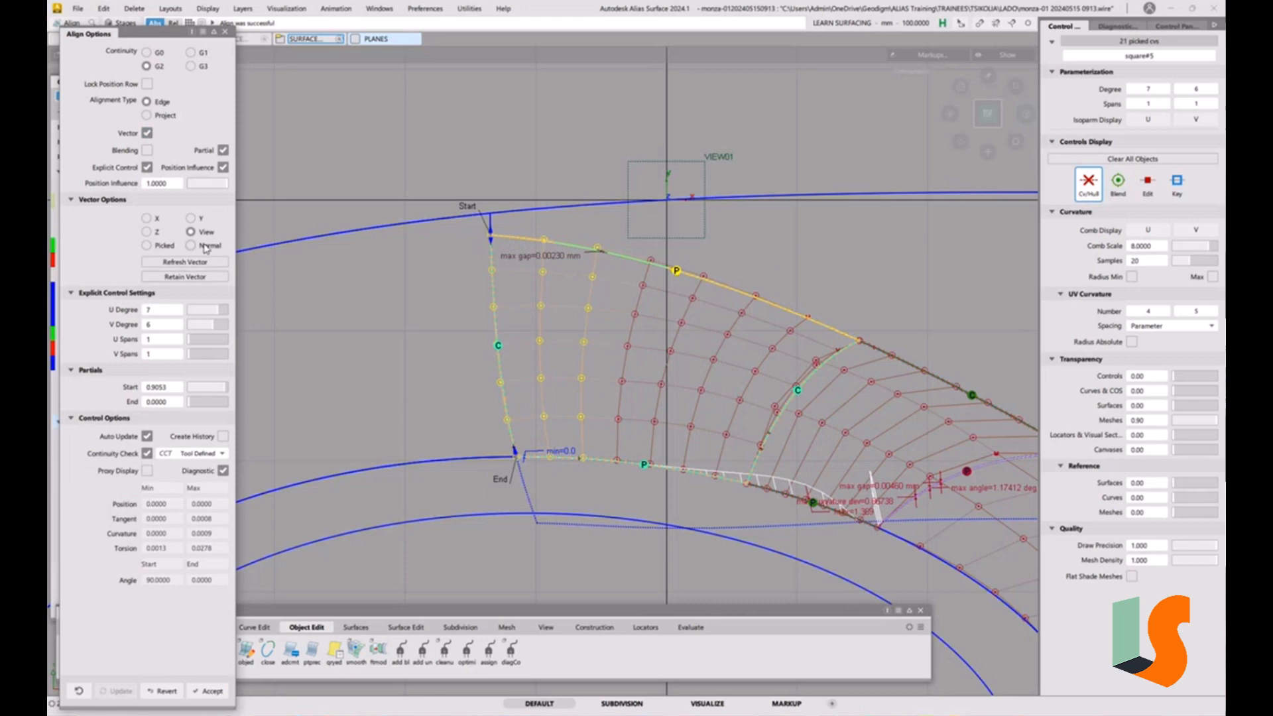
{"action": "left_click", "coordinate": [147, 231]}
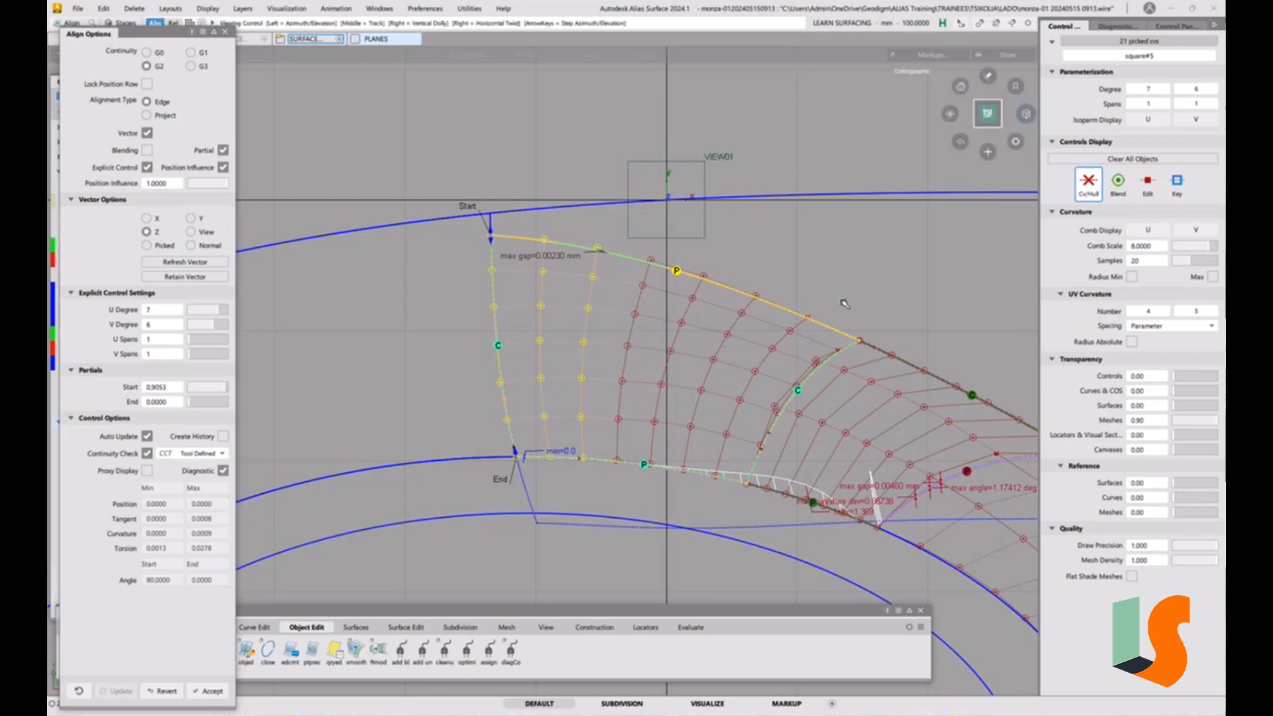
{"action": "left_click_drag", "start_coordinate": [618, 365], "coordinate": [740, 277], "text": "alt+shift"}
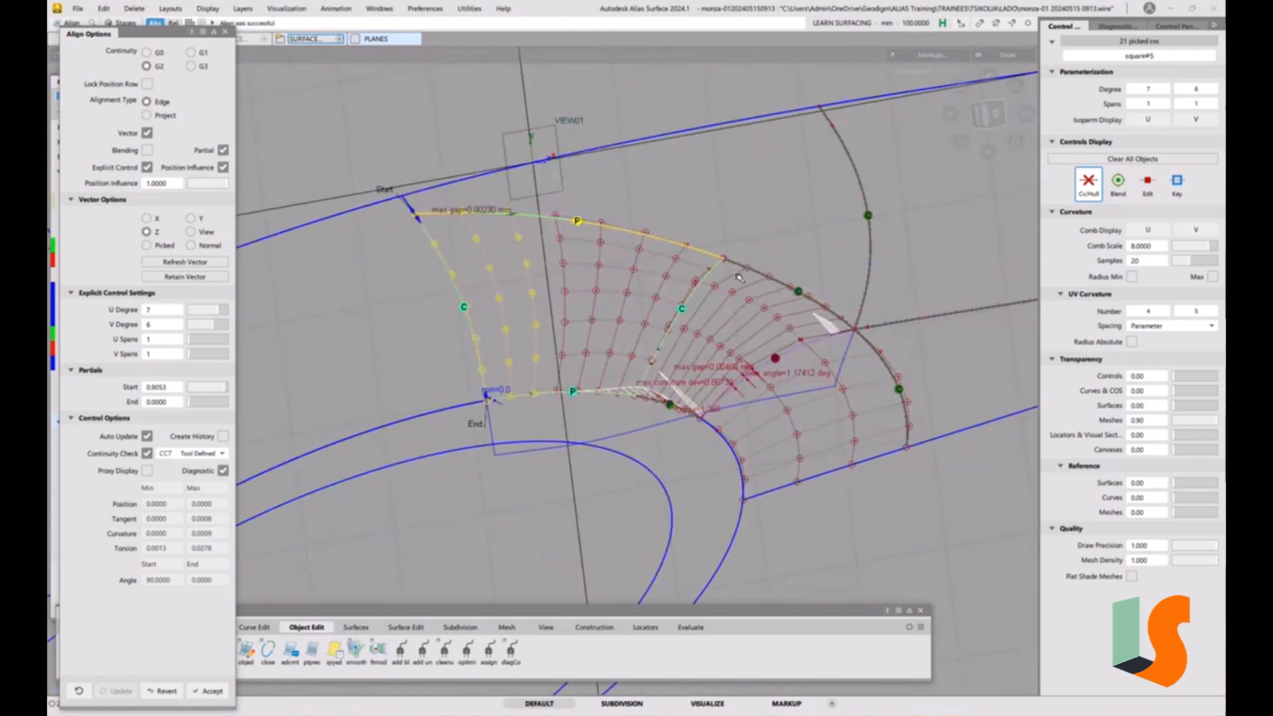
{"action": "left_click", "coordinate": [223, 436]}
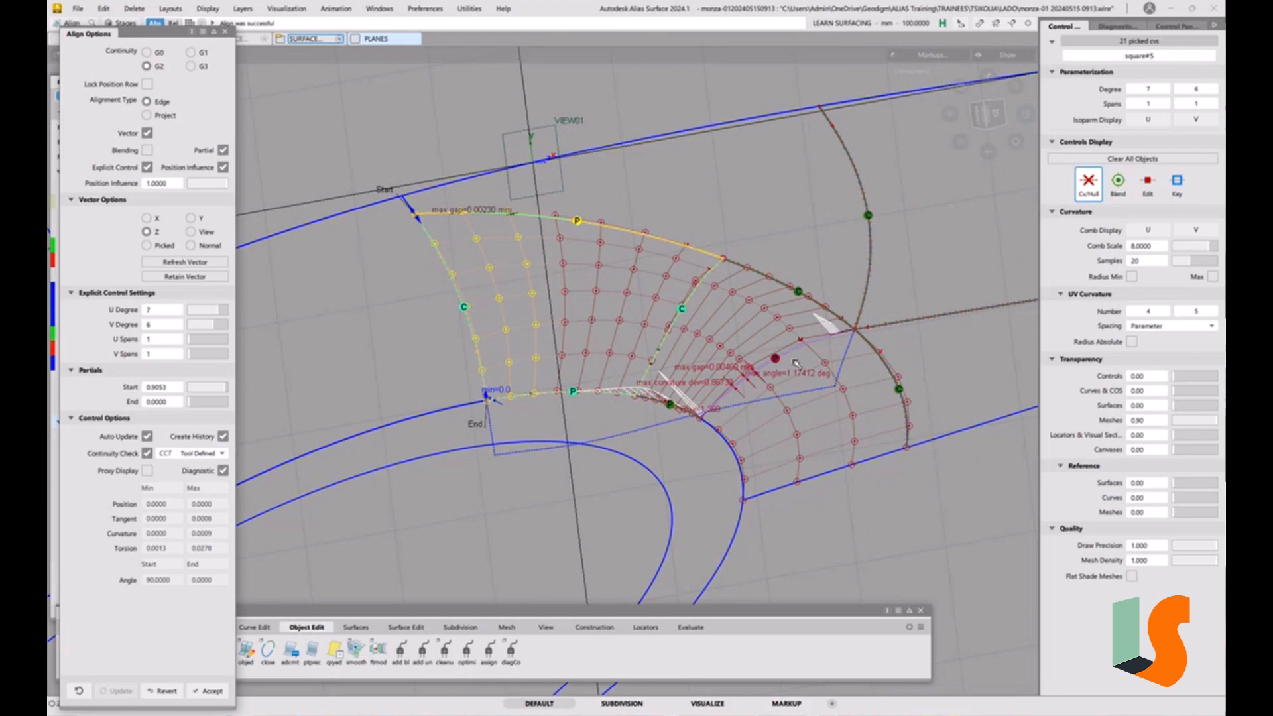
{"action": "left_click_drag", "start_coordinate": [806, 430], "coordinate": [806, 362], "text": "ctrl+shift"}
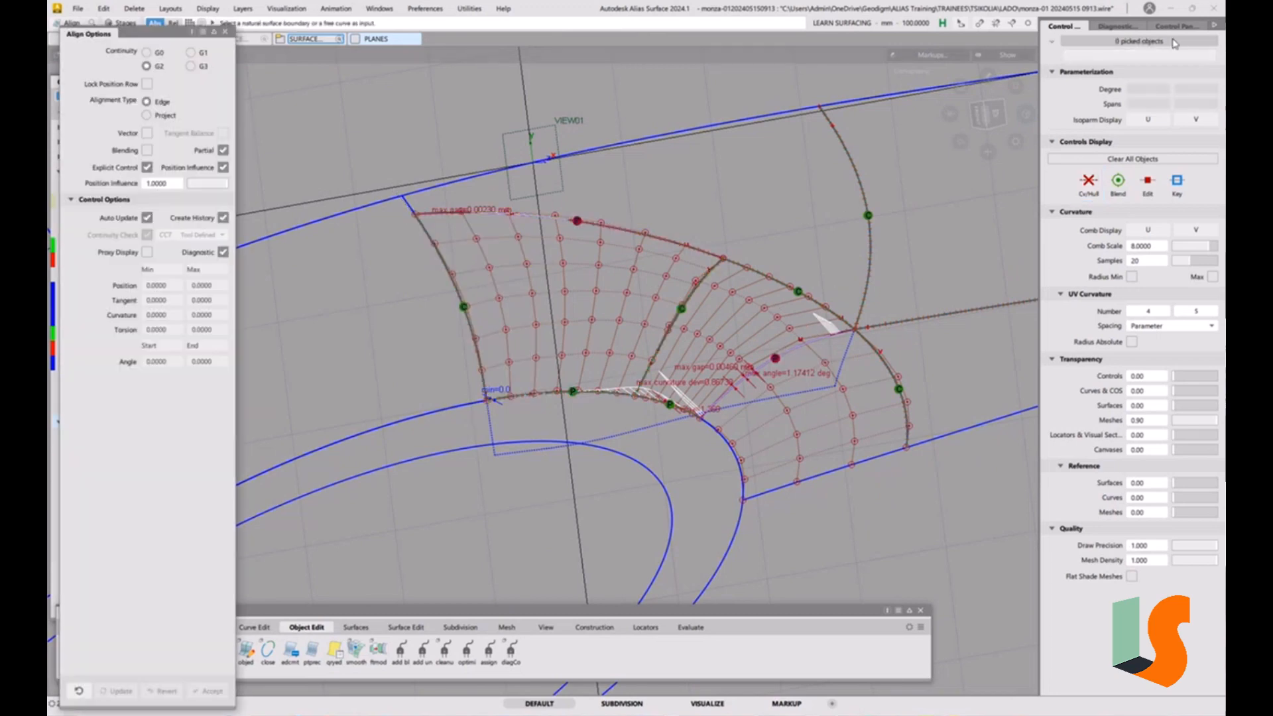
Inspect the highlight flow across the wheel-arch blend patches with Iso Angle shading and with horizontal black-and-white stripes.
{"action": "left_click", "coordinate": [1117, 26]}
{"action": "left_click", "coordinate": [1142, 51]}
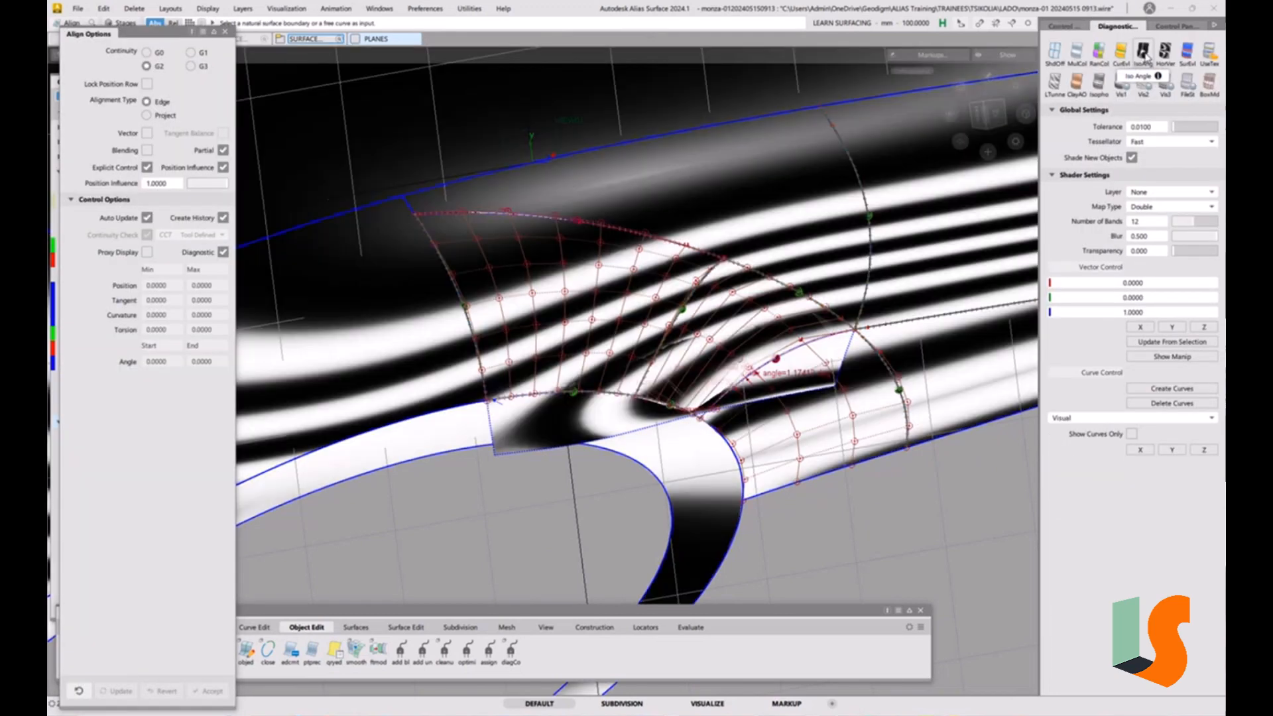
{"action": "mouse_move", "coordinate": [550, 332]}
{"action": "left_mouse_down", "text": "alt+shift"}
{"action": "mouse_move", "coordinate": [588, 340]}
{"action": "mouse_move", "coordinate": [756, 304]}
{"action": "mouse_move", "coordinate": [682, 285]}
{"action": "mouse_move", "coordinate": [818, 284]}
{"action": "left_mouse_up", "text": "alt+shift"}
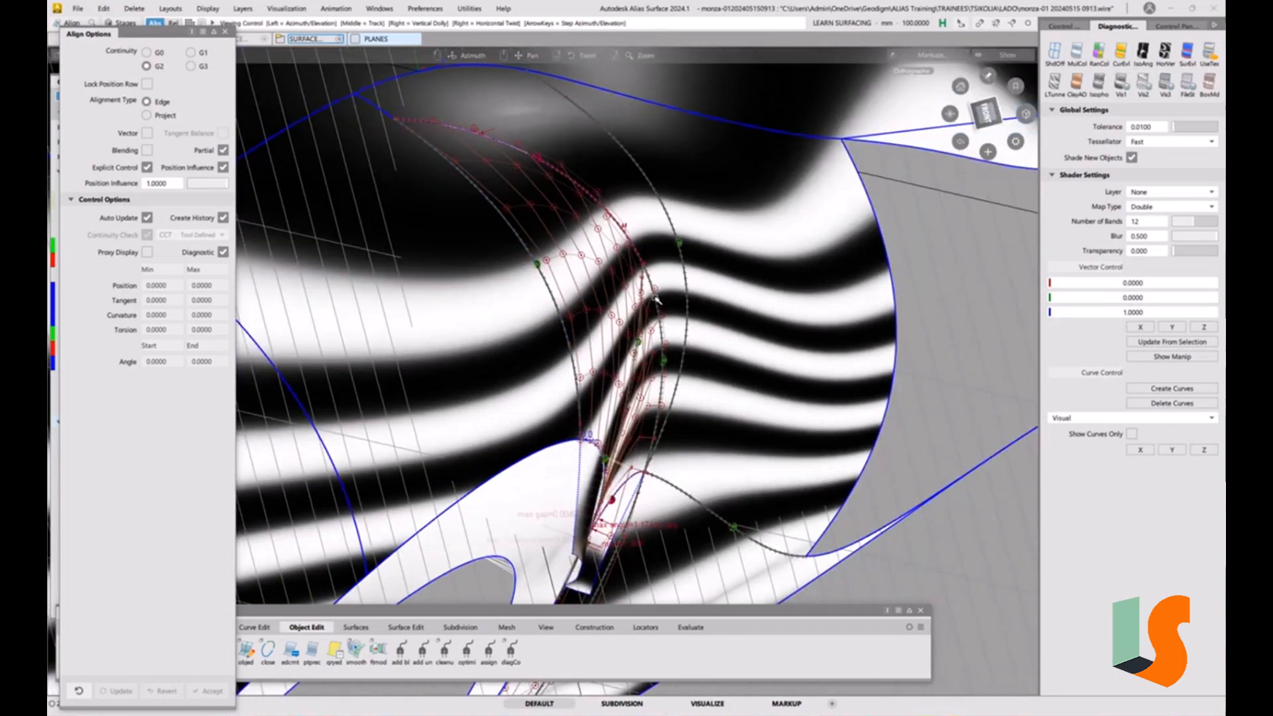
{"action": "mouse_move", "coordinate": [654, 299]}
{"action": "left_mouse_down", "text": "alt+shift"}
{"action": "mouse_move", "coordinate": [612, 297]}
{"action": "mouse_move", "coordinate": [596, 351]}
{"action": "left_mouse_up", "text": "alt+shift"}
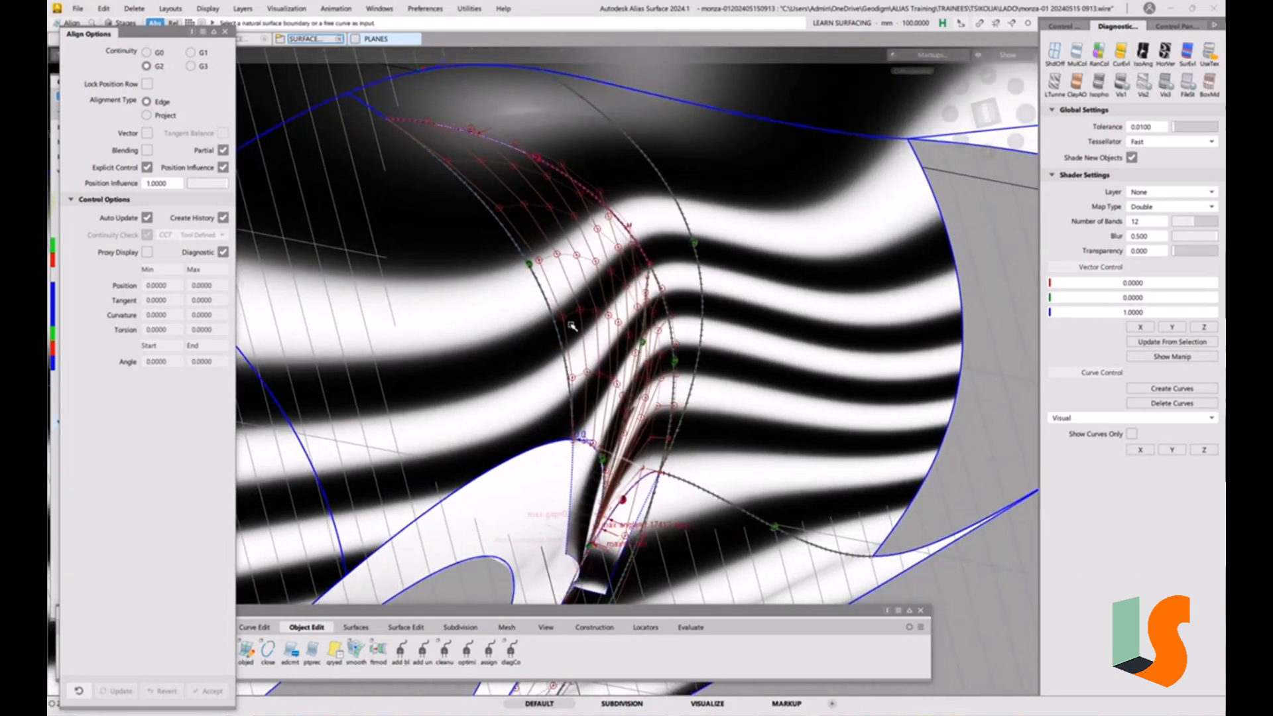
{"action": "left_click", "coordinate": [1170, 57]}
{"action": "mouse_move", "coordinate": [855, 255]}
{"action": "left_mouse_down", "text": "alt+shift"}
{"action": "mouse_move", "coordinate": [704, 311]}
{"action": "mouse_move", "coordinate": [677, 275]}
{"action": "mouse_move", "coordinate": [643, 278]}
{"action": "mouse_move", "coordinate": [684, 315]}
{"action": "left_mouse_up", "text": "alt+shift"}
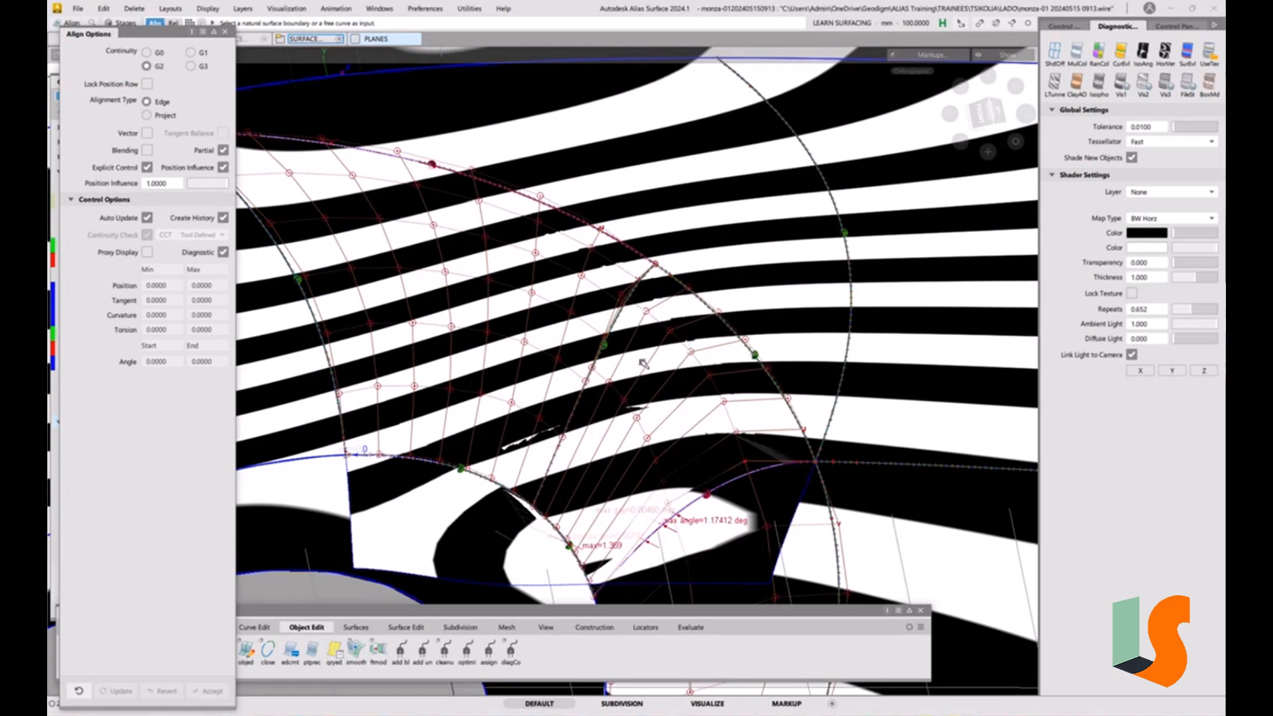
{"action": "left_click_drag", "start_coordinate": [649, 344], "coordinate": [684, 382], "text": "alt+shift"}
{"action": "left_click_drag", "start_coordinate": [702, 431], "coordinate": [667, 378], "text": "alt+shift"}
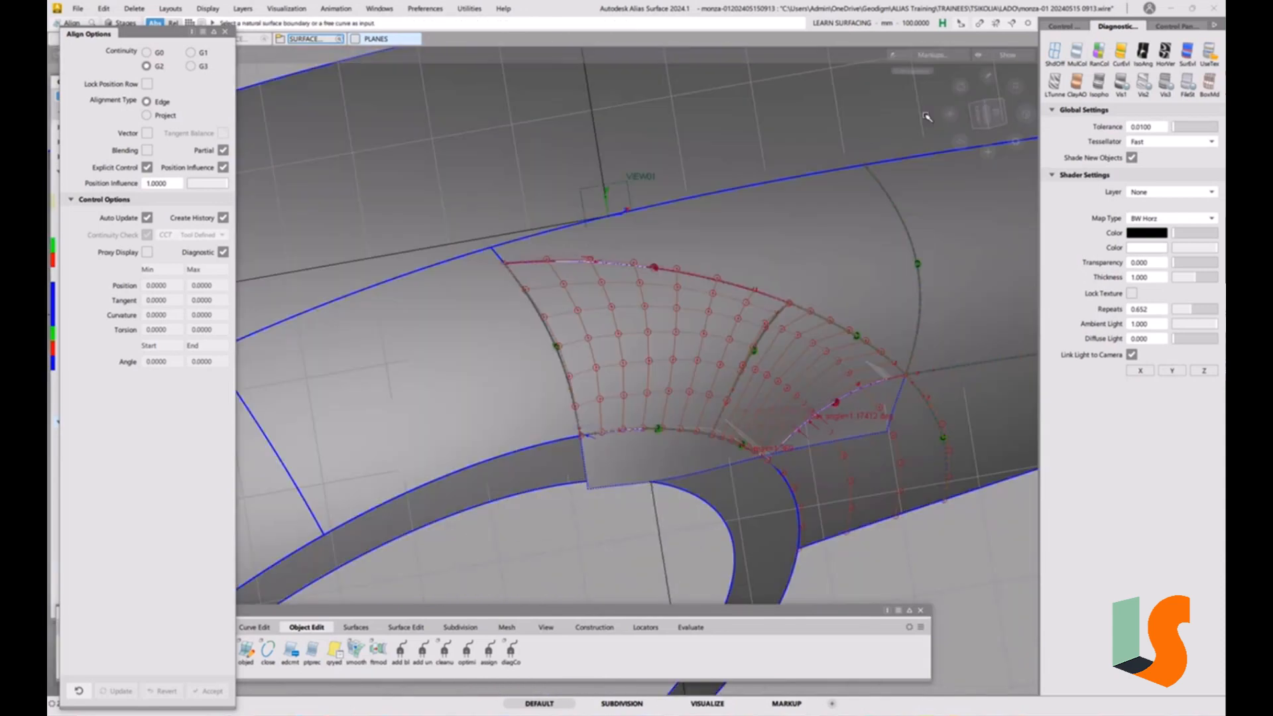
Remove the diagnostic shading and examine the control points and continuity labels along the left-hand patch's upper edge.
{"action": "right_click_drag", "start_coordinate": [704, 266], "coordinate": [693, 300], "text": "alt+shift"}
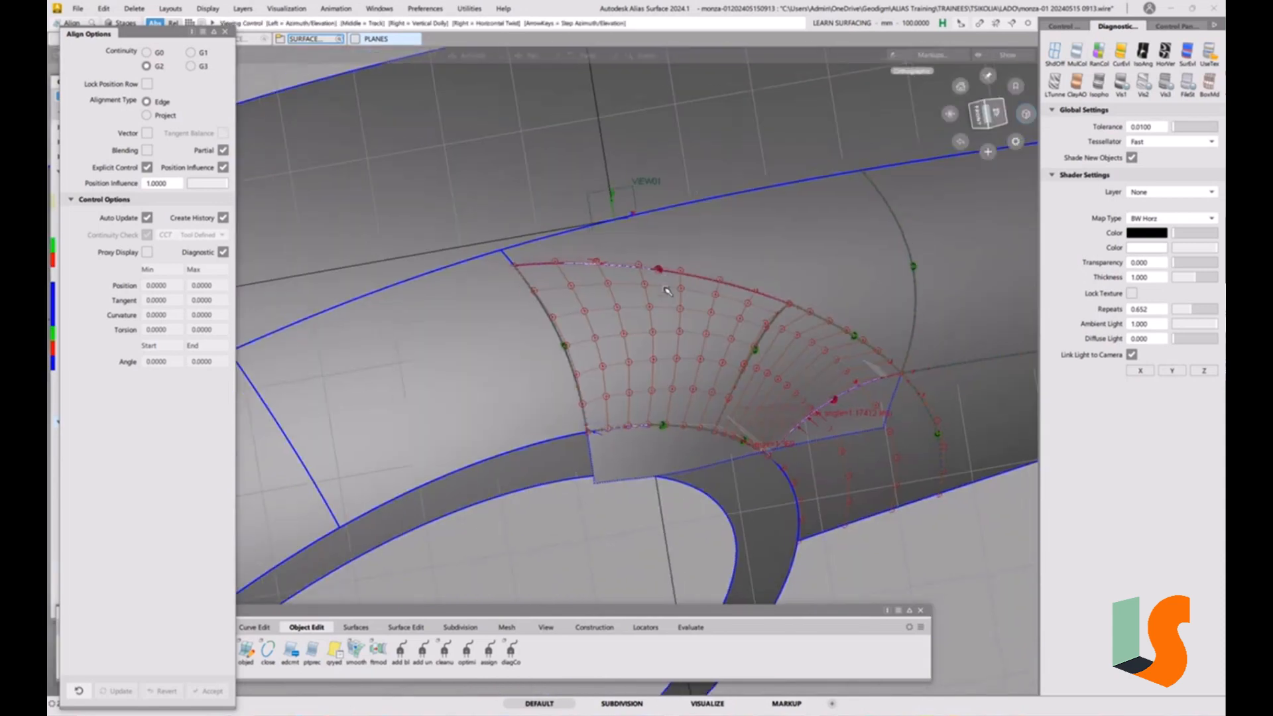
{"action": "middle_click_drag", "start_coordinate": [692, 300], "coordinate": [528, 254], "text": "alt+shift"}
{"action": "left_click_drag", "start_coordinate": [528, 254], "coordinate": [574, 273], "text": "alt+shift"}
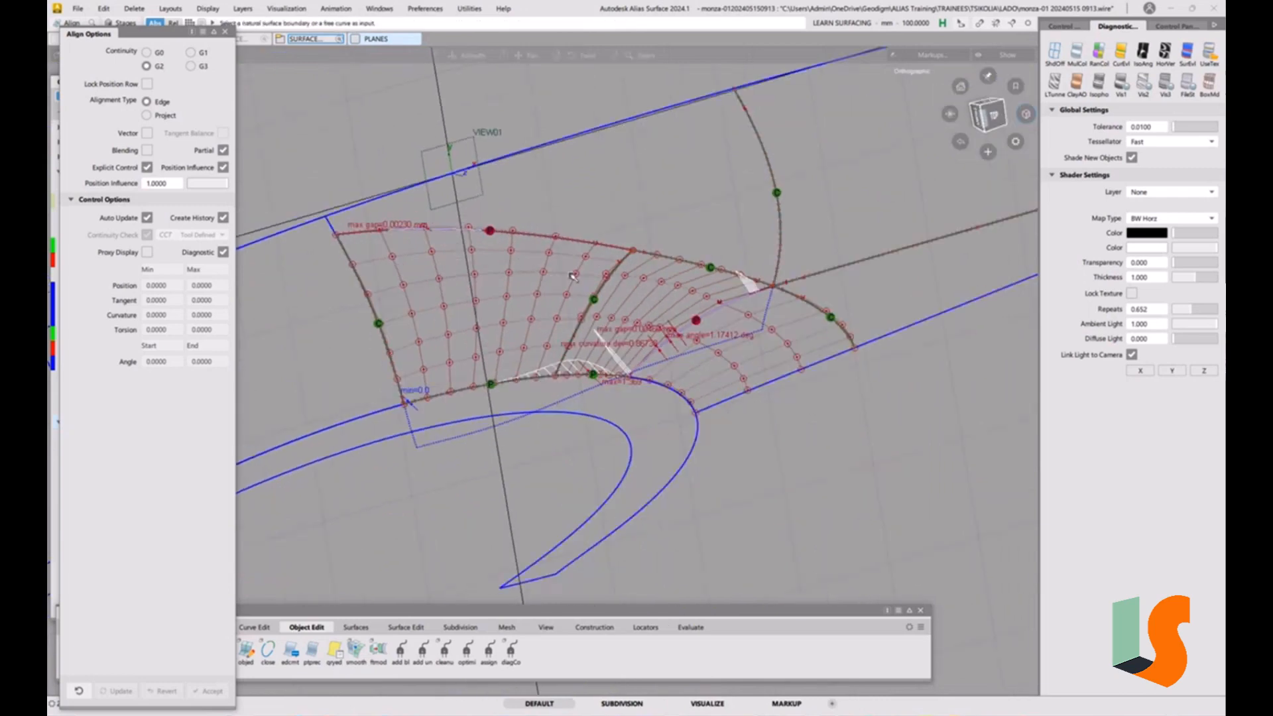
{"action": "right_click_drag", "start_coordinate": [574, 273], "coordinate": [590, 251], "text": "alt+shift"}
{"action": "middle_click_drag", "start_coordinate": [590, 252], "coordinate": [670, 305], "text": "alt+shift"}
{"action": "left_click_drag", "start_coordinate": [574, 279], "coordinate": [540, 241], "text": "alt+shift"}
{"action": "right_click_drag", "start_coordinate": [539, 241], "coordinate": [643, 240], "text": "alt+shift"}
{"action": "middle_click_drag", "start_coordinate": [643, 240], "coordinate": [730, 307], "text": "alt+shift"}
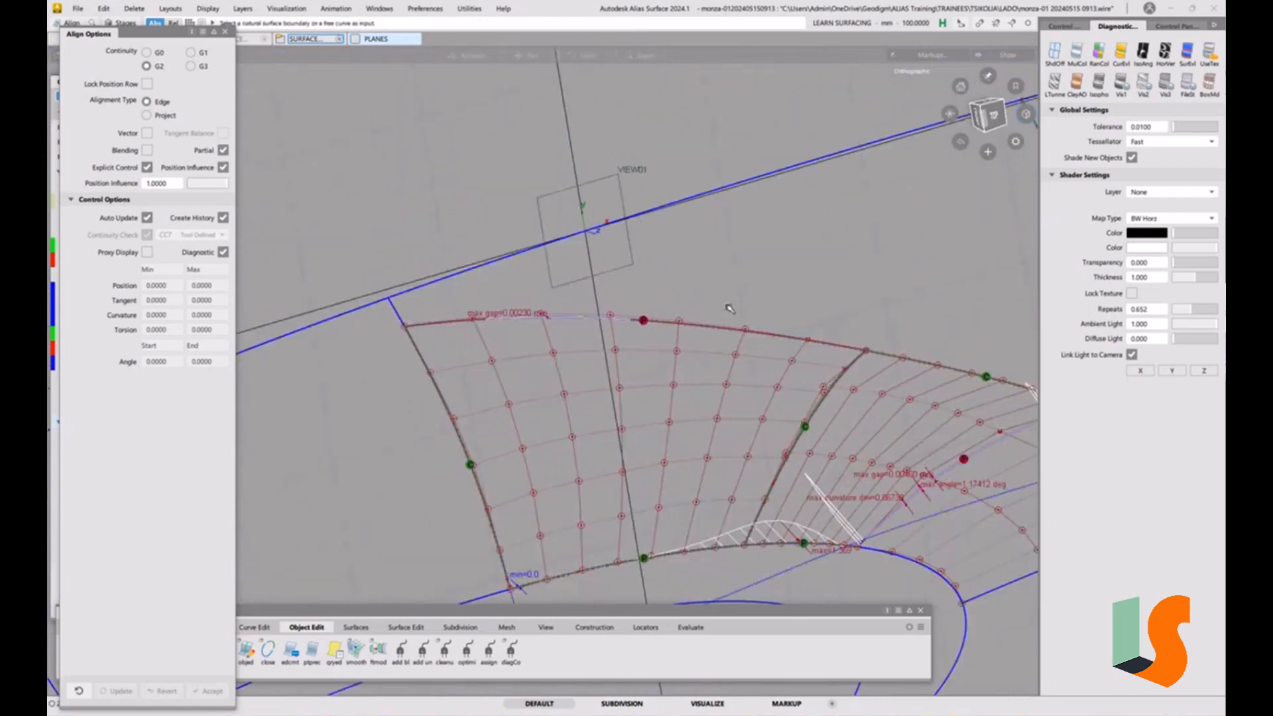
{"action": "left_click_drag", "start_coordinate": [730, 307], "coordinate": [662, 338], "text": "alt+shift"}
{"action": "left_click", "coordinate": [644, 320]}
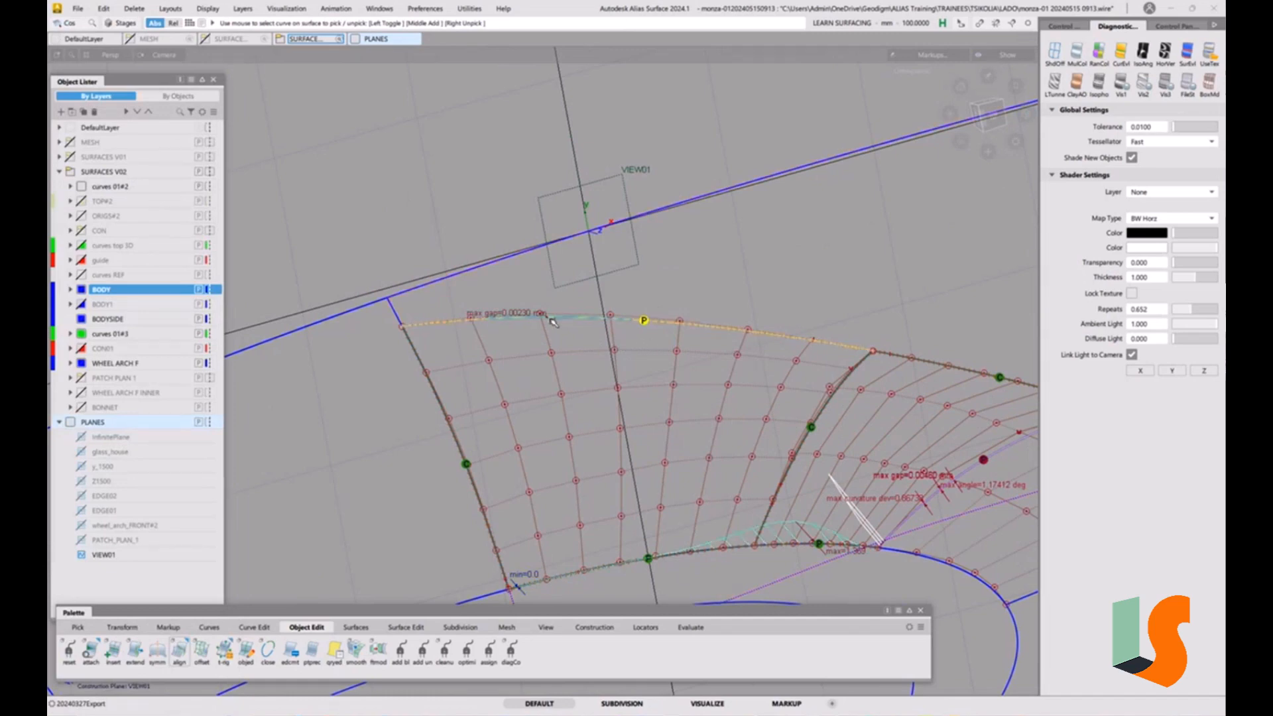
{"action": "left_click_drag", "start_coordinate": [649, 350], "coordinate": [648, 332], "text": "alt+shift"}
{"action": "middle_click_drag", "start_coordinate": [709, 366], "coordinate": [647, 398], "text": "alt+shift"}
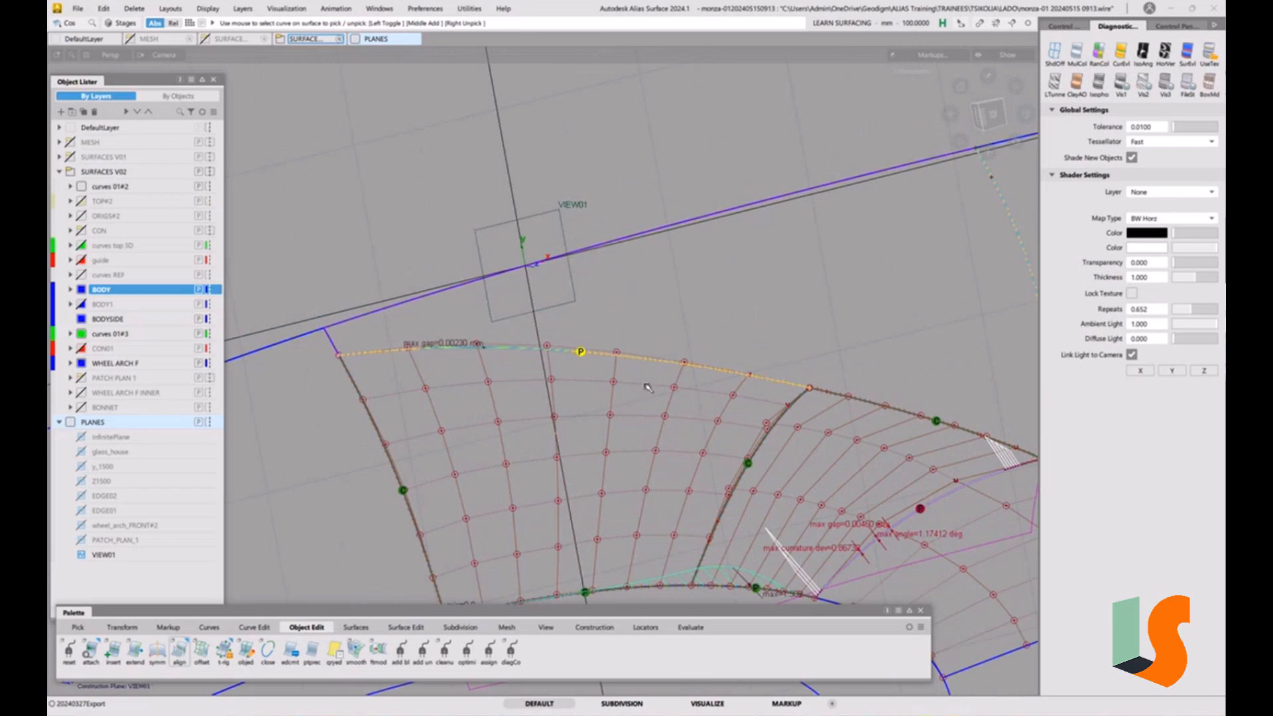
{"action": "key", "text": "Delete"}
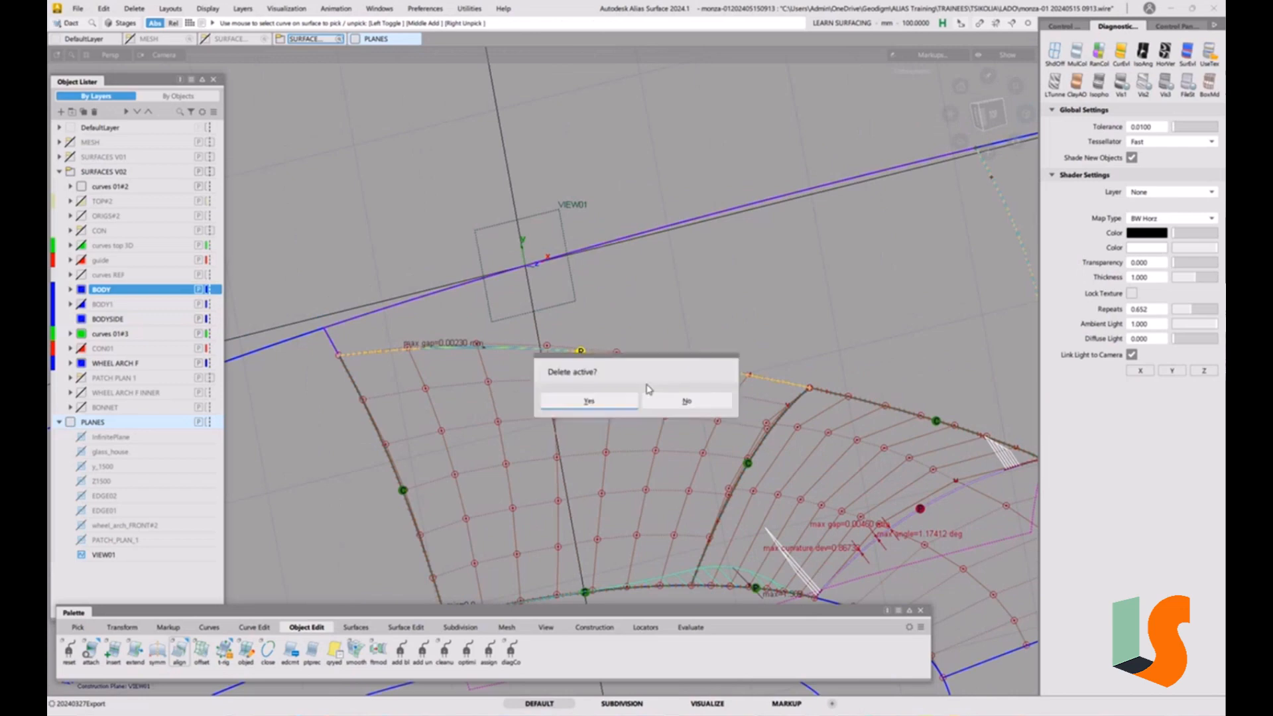
{"action": "left_click", "coordinate": [692, 403]}
{"action": "left_click_drag", "start_coordinate": [686, 419], "coordinate": [684, 364], "text": "ctrl+shift"}
{"action": "right_click_drag", "start_coordinate": [684, 364], "coordinate": [679, 380], "text": "alt+shift"}
{"action": "middle_click_drag", "start_coordinate": [709, 400], "coordinate": [703, 305], "text": "alt+shift"}
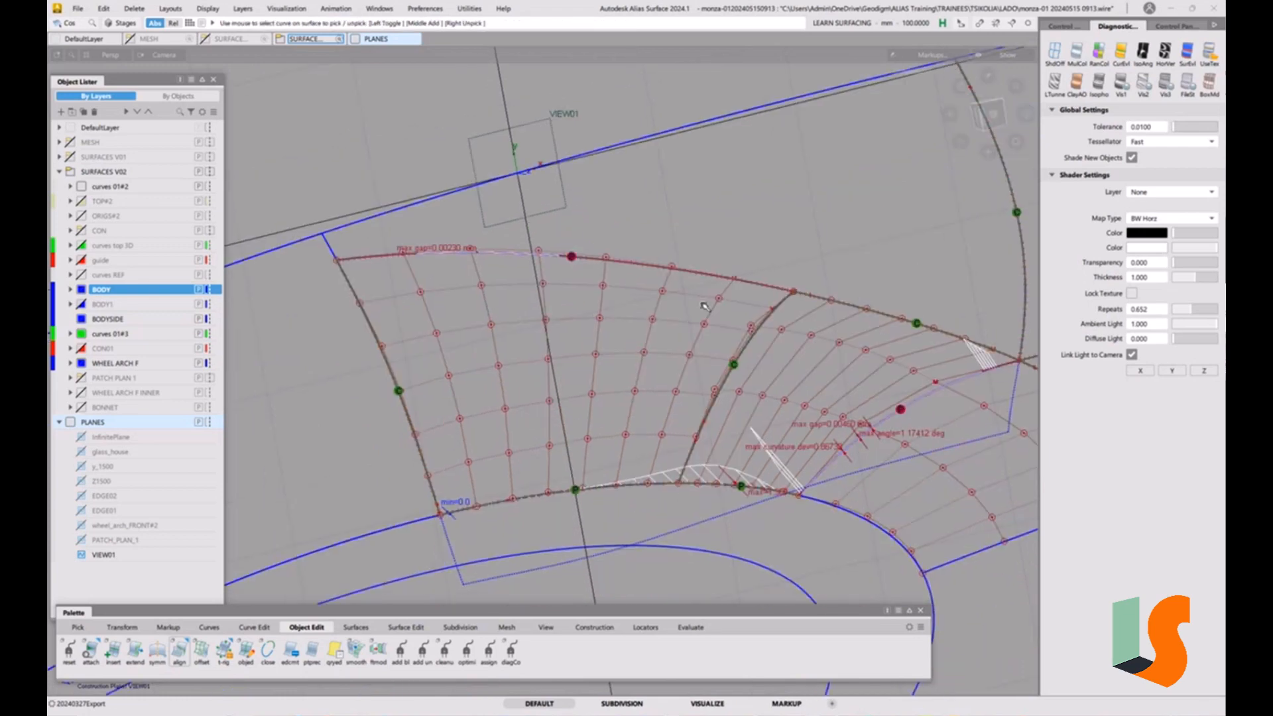
Align the left-hand patch's upper edge to the fillet surface above with G2 continuity and Partial off, removing existing history, and check that surface's degree.
{"action": "double_click", "coordinate": [179, 652]}
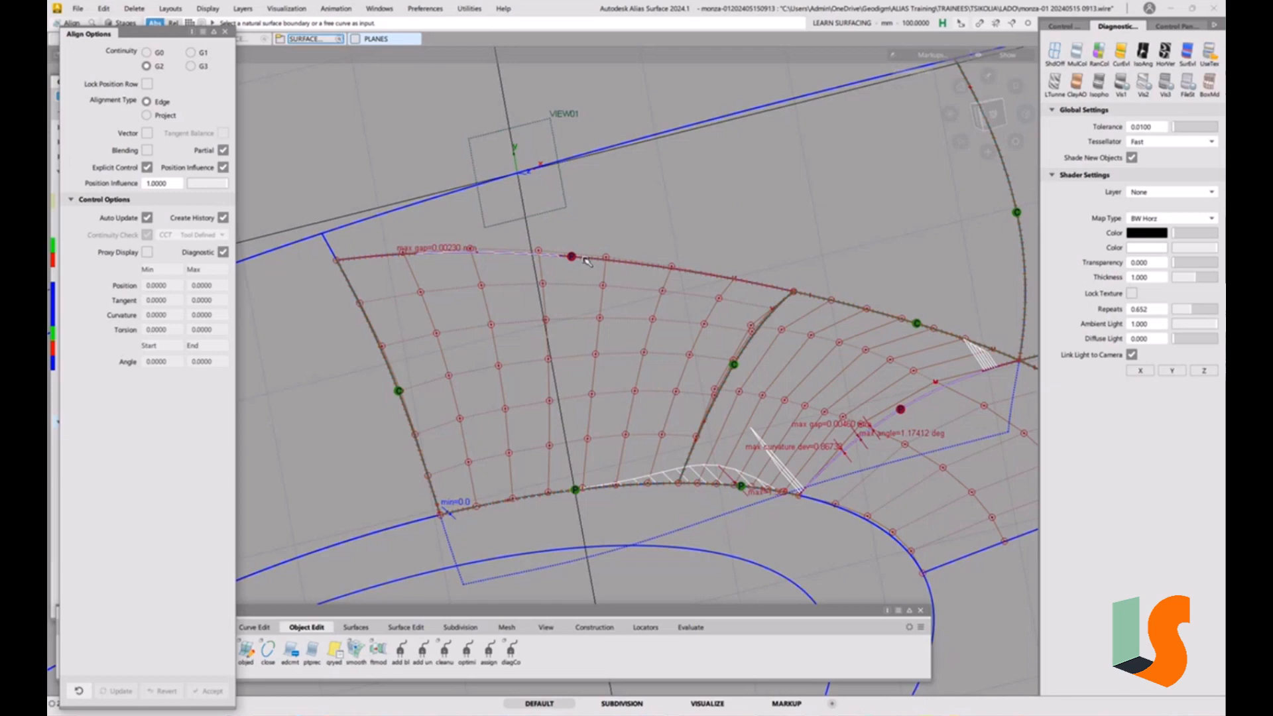
{"action": "left_click", "coordinate": [225, 151]}
{"action": "left_click", "coordinate": [494, 253]}
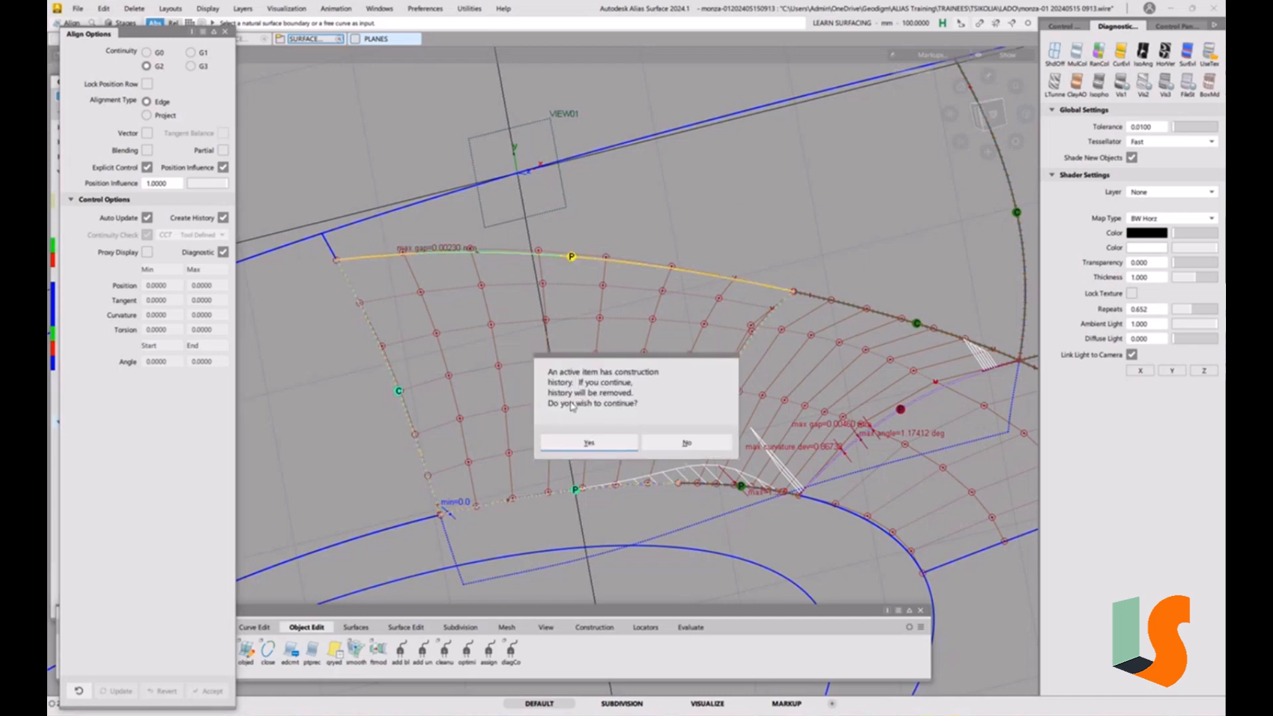
{"action": "left_click", "coordinate": [607, 446]}
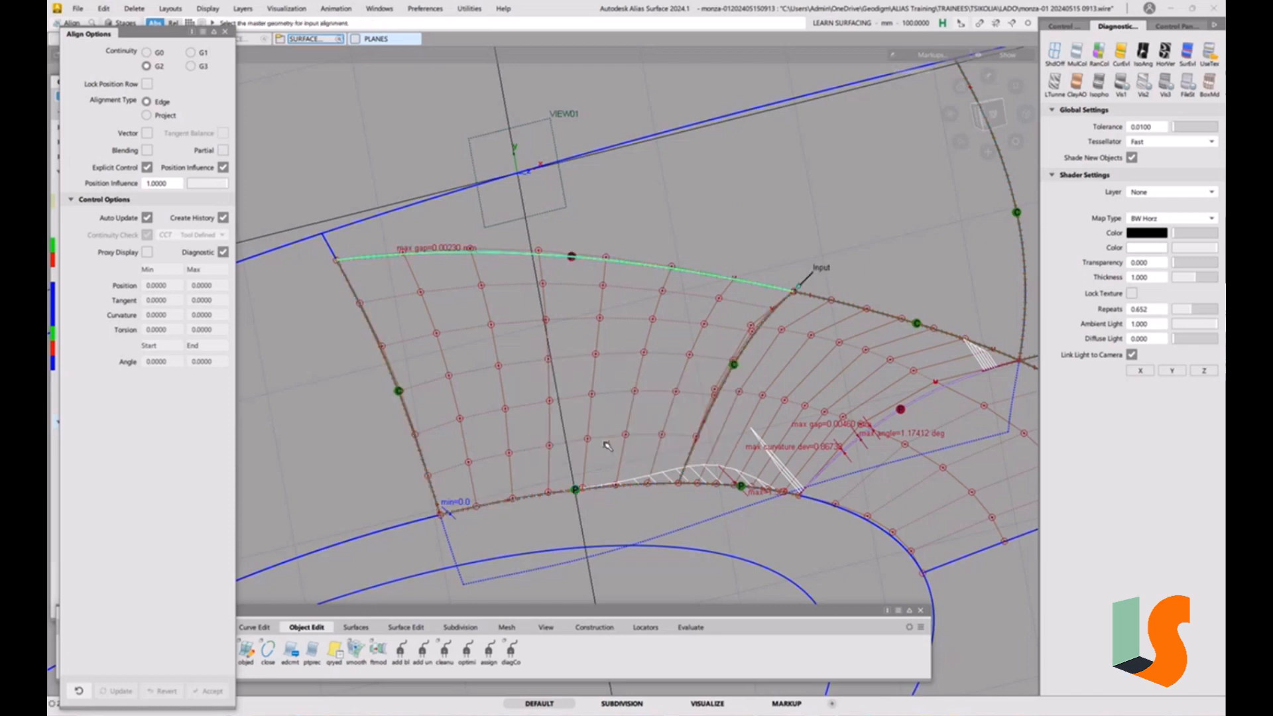
{"action": "left_click", "coordinate": [500, 253]}
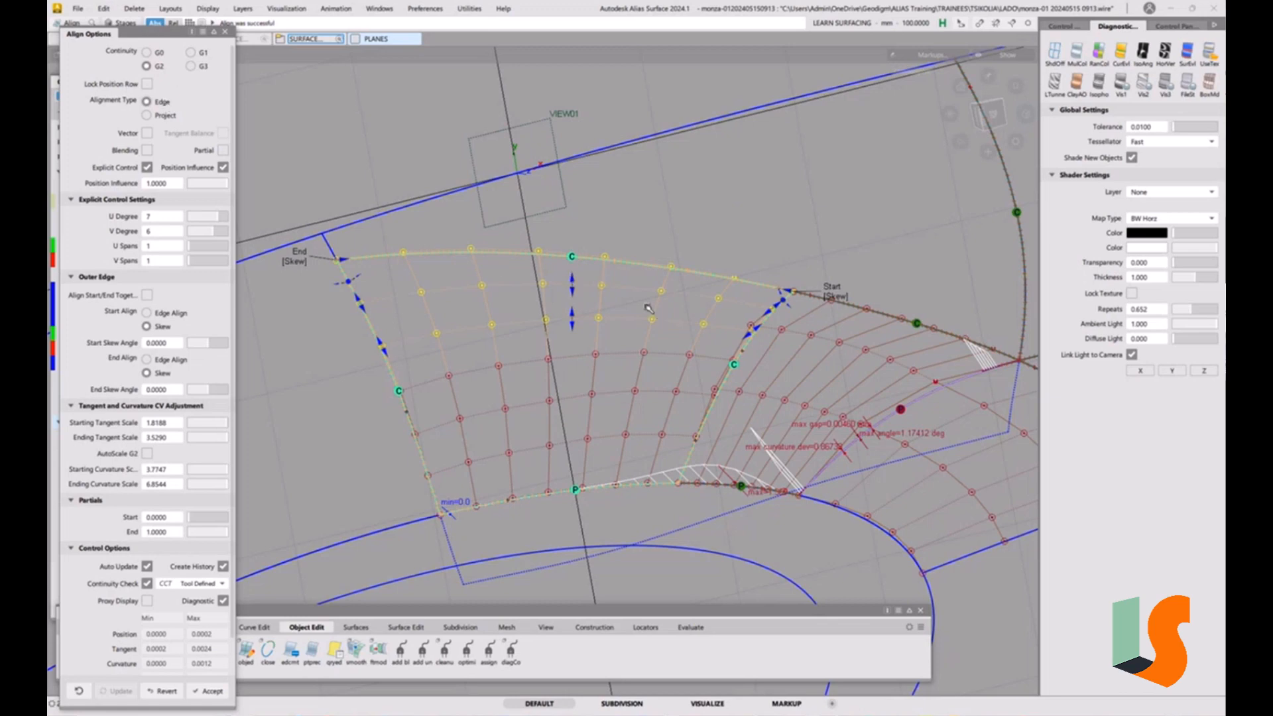
{"action": "left_click_drag", "start_coordinate": [668, 366], "coordinate": [637, 288], "text": "ctrl+shift"}
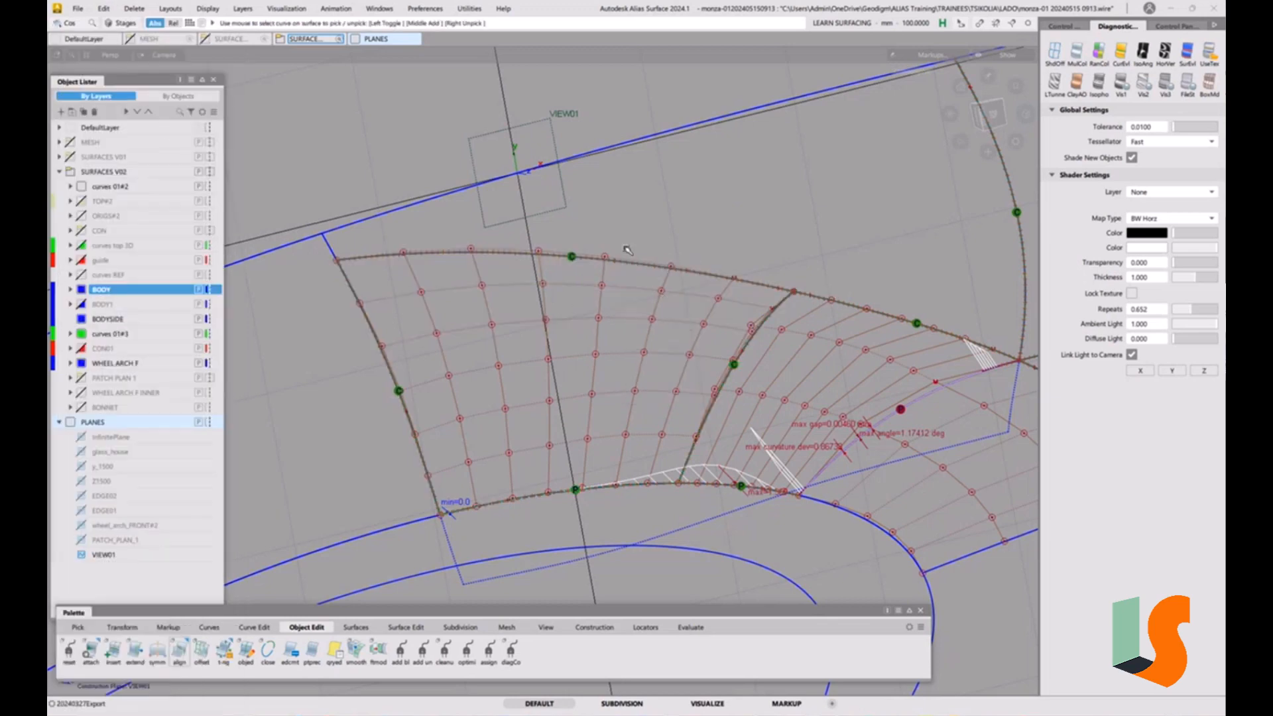
{"action": "left_click", "coordinate": [662, 265]}
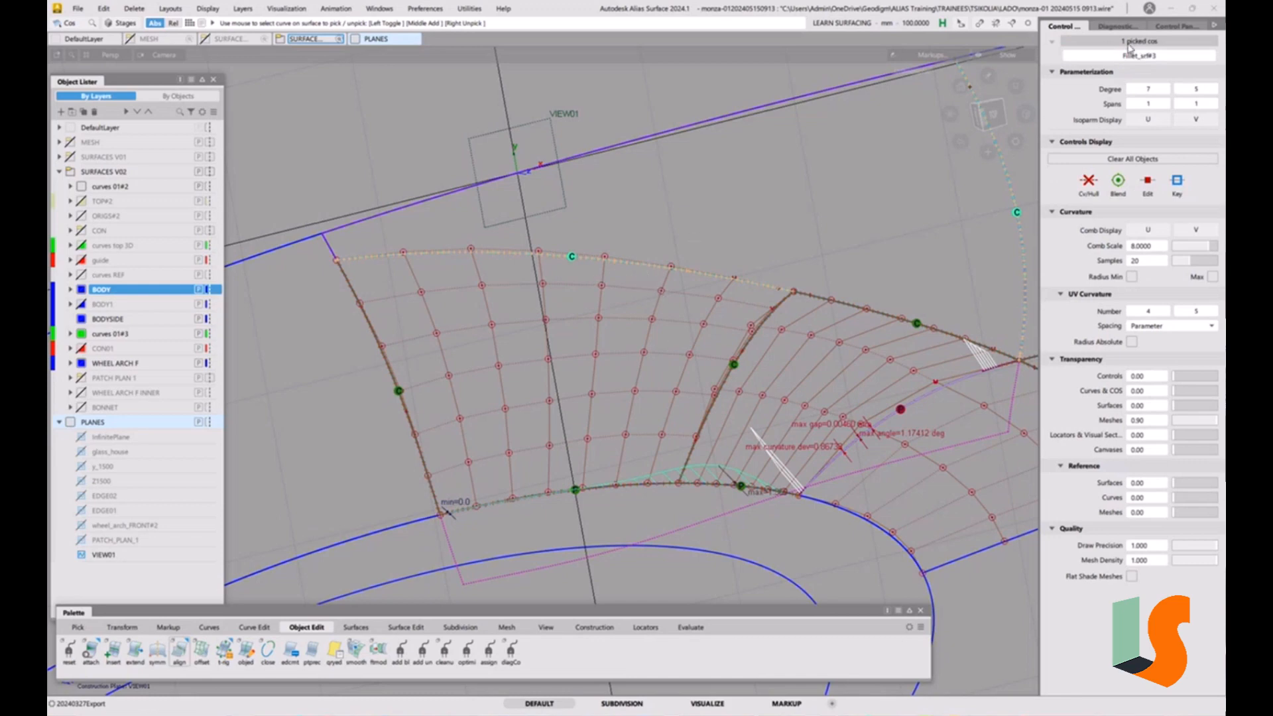
{"action": "left_click_drag", "start_coordinate": [836, 259], "coordinate": [758, 379], "text": "ctrl+shift"}
Align the right-hand blend patch's lower edge (square#4, U=0) to the adjoining lower square surface with G2 continuity.
{"action": "middle_click_drag", "start_coordinate": [757, 379], "coordinate": [651, 396], "text": "alt+shift"}
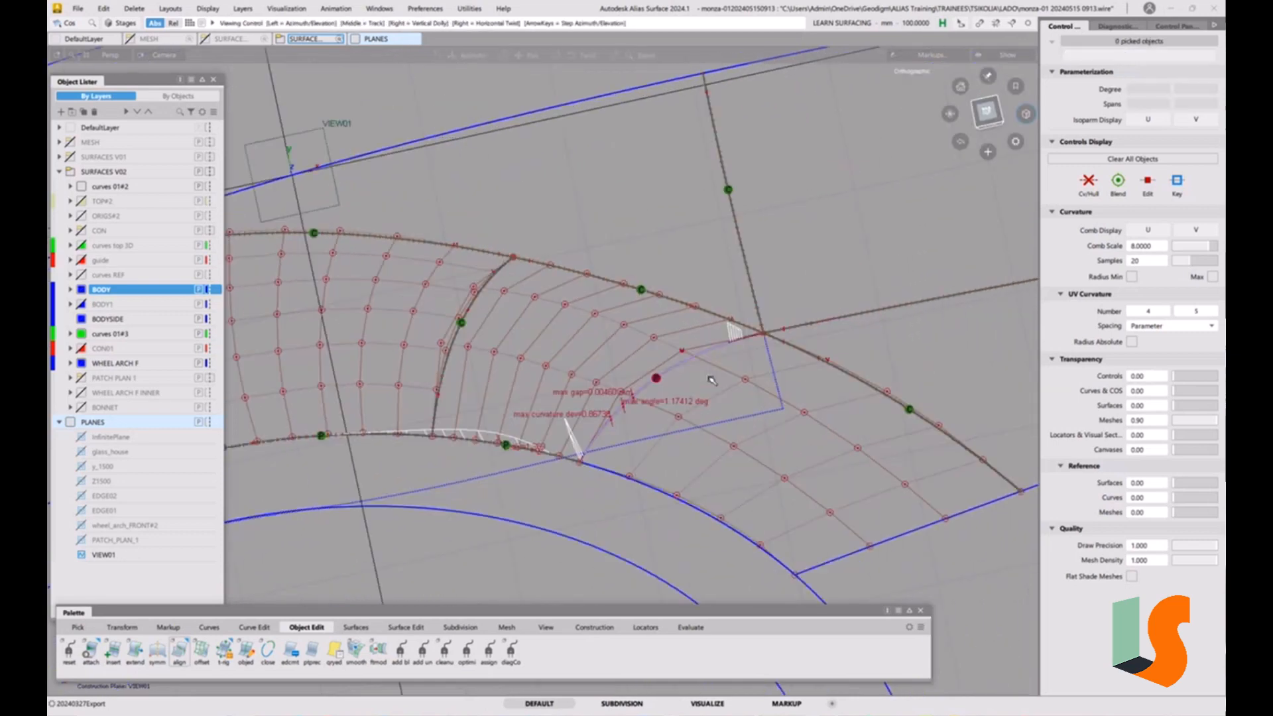
{"action": "scroll", "coordinate": [713, 379], "scroll_direction": "up", "scroll_amount": 5}
{"action": "mouse_move", "coordinate": [668, 343]}
{"action": "left_mouse_down", "text": "alt+shift"}
{"action": "mouse_move", "coordinate": [703, 350]}
{"action": "mouse_move", "coordinate": [793, 320]}
{"action": "left_mouse_up", "text": "alt+shift"}
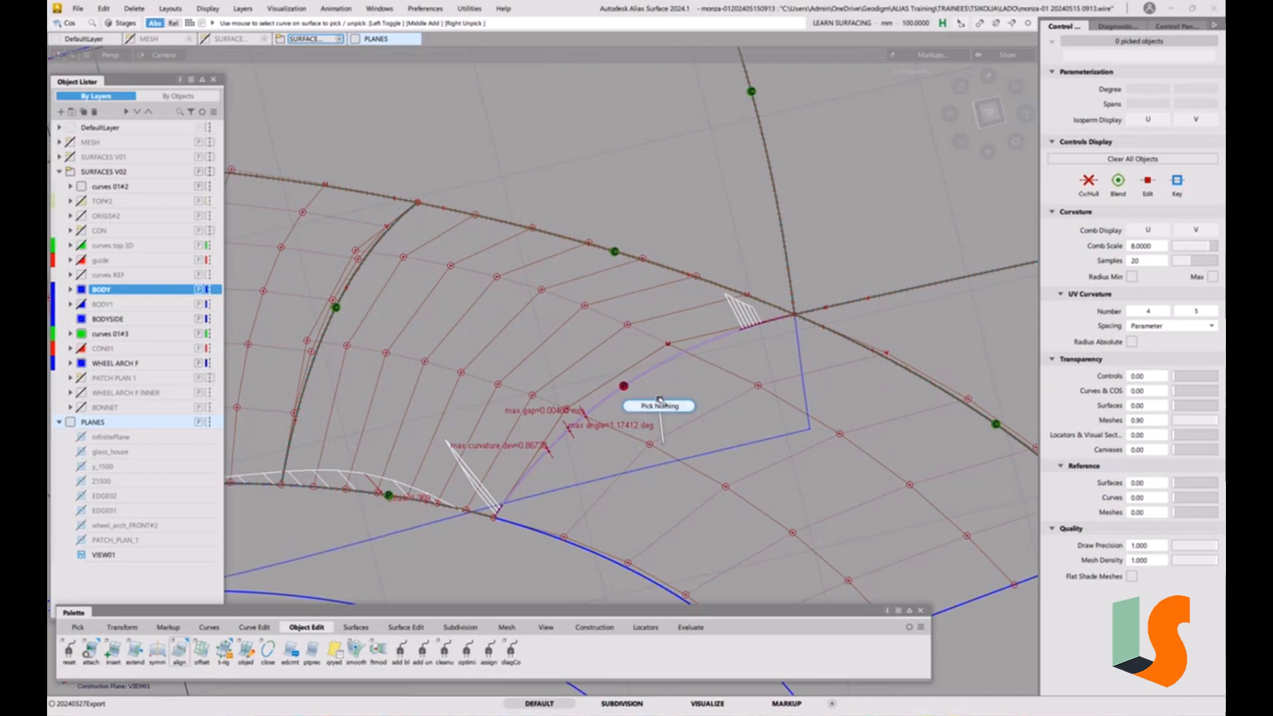
{"action": "double_click", "coordinate": [179, 650]}
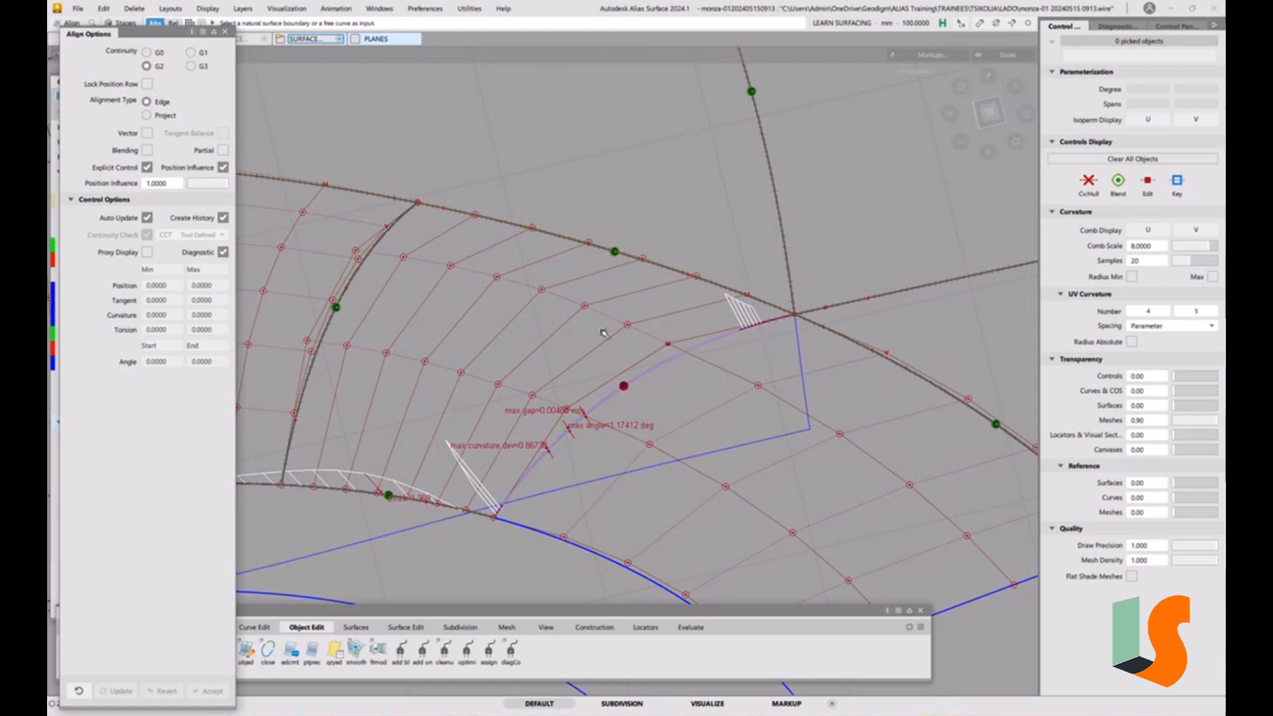
{"action": "left_click", "coordinate": [562, 447]}
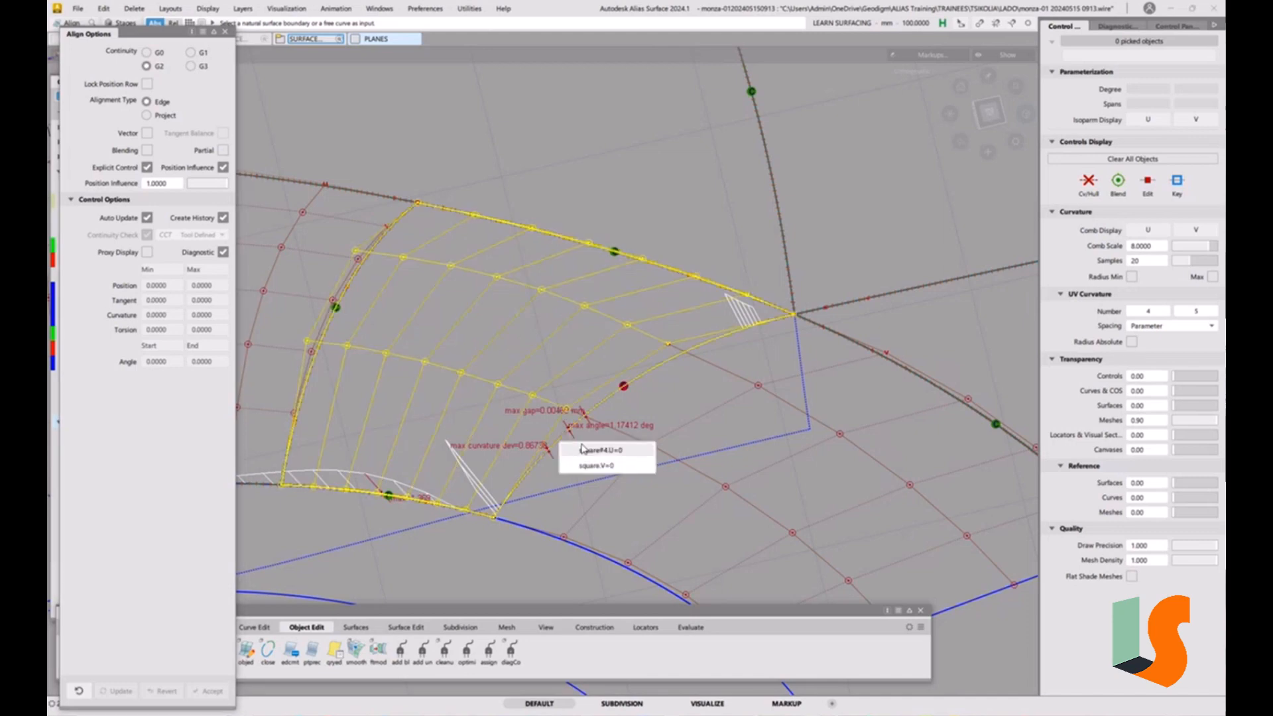
{"action": "left_click", "coordinate": [587, 459]}
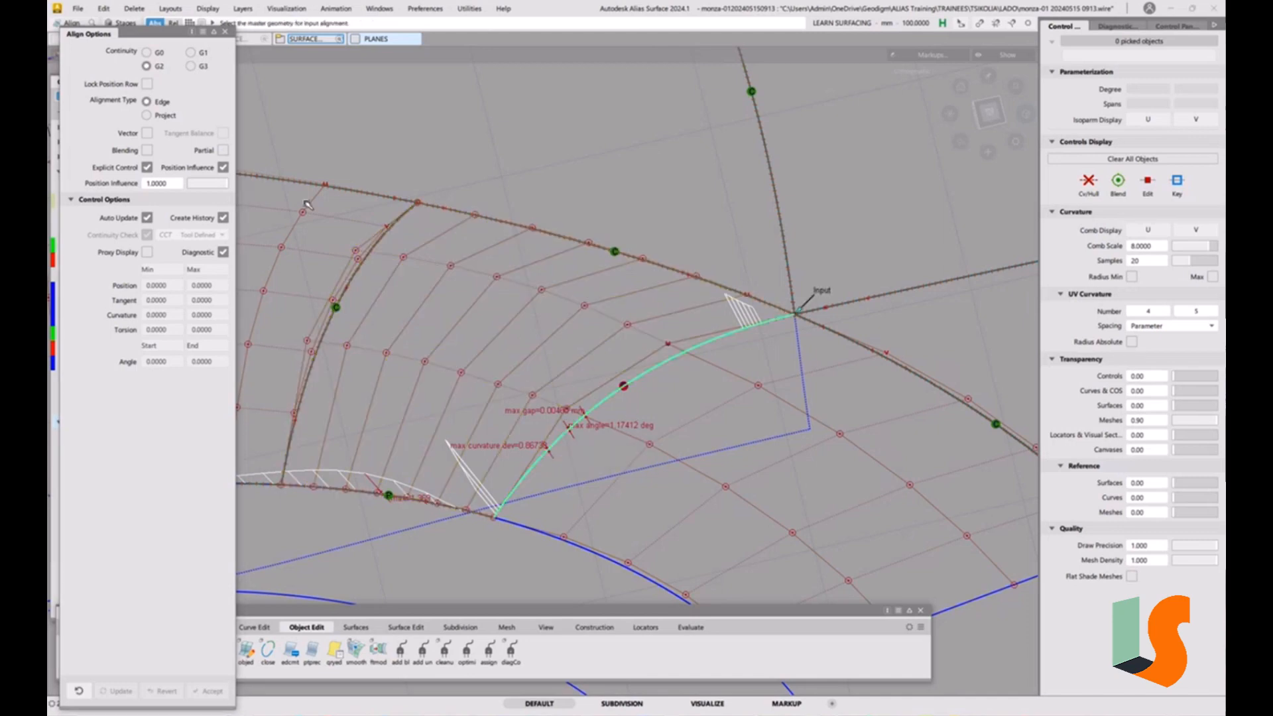
{"action": "left_click", "coordinate": [713, 341]}
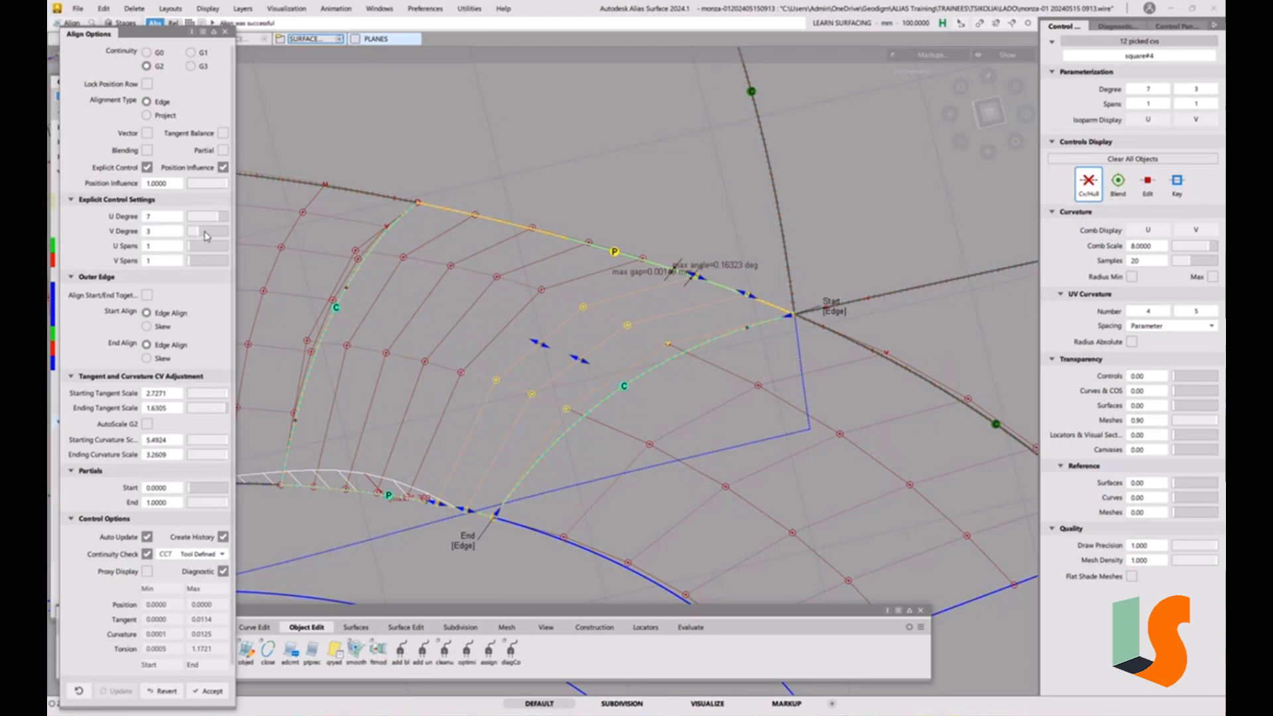
Raise the square#4 patch's V degree to 6, turn off Create History, and clear the selection.
{"action": "left_click", "coordinate": [204, 231]}
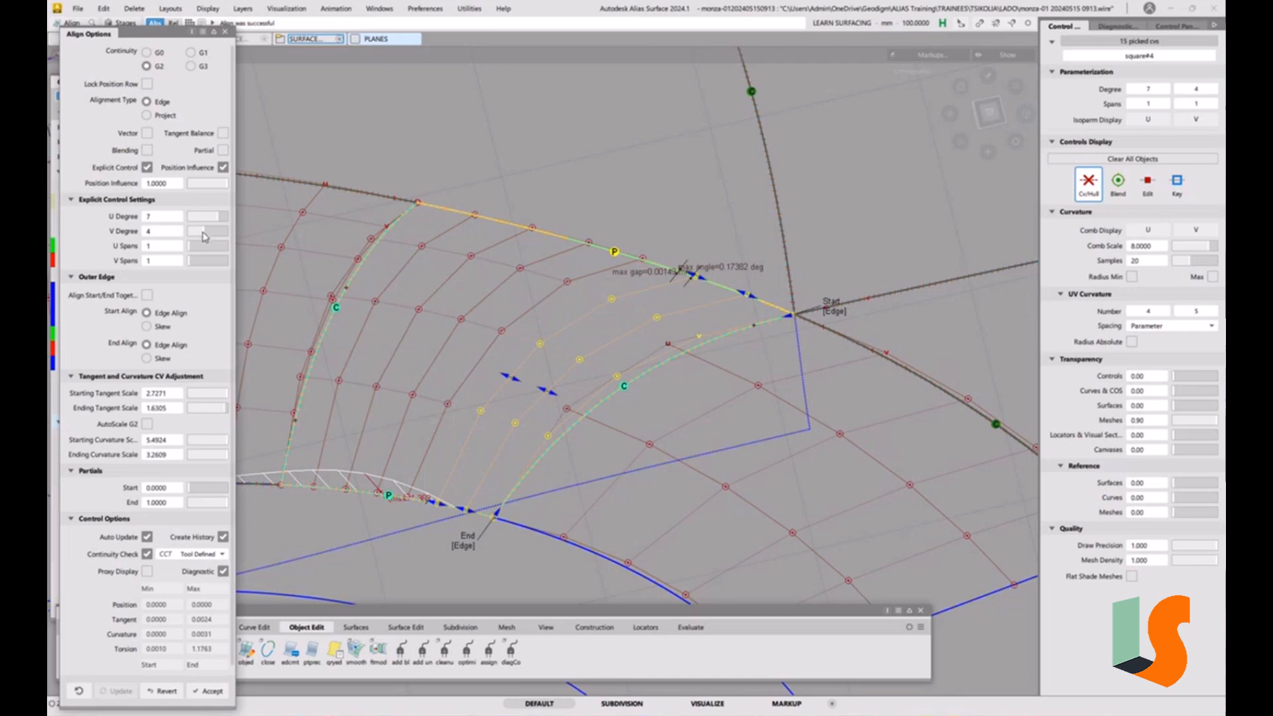
{"action": "left_click", "coordinate": [209, 234]}
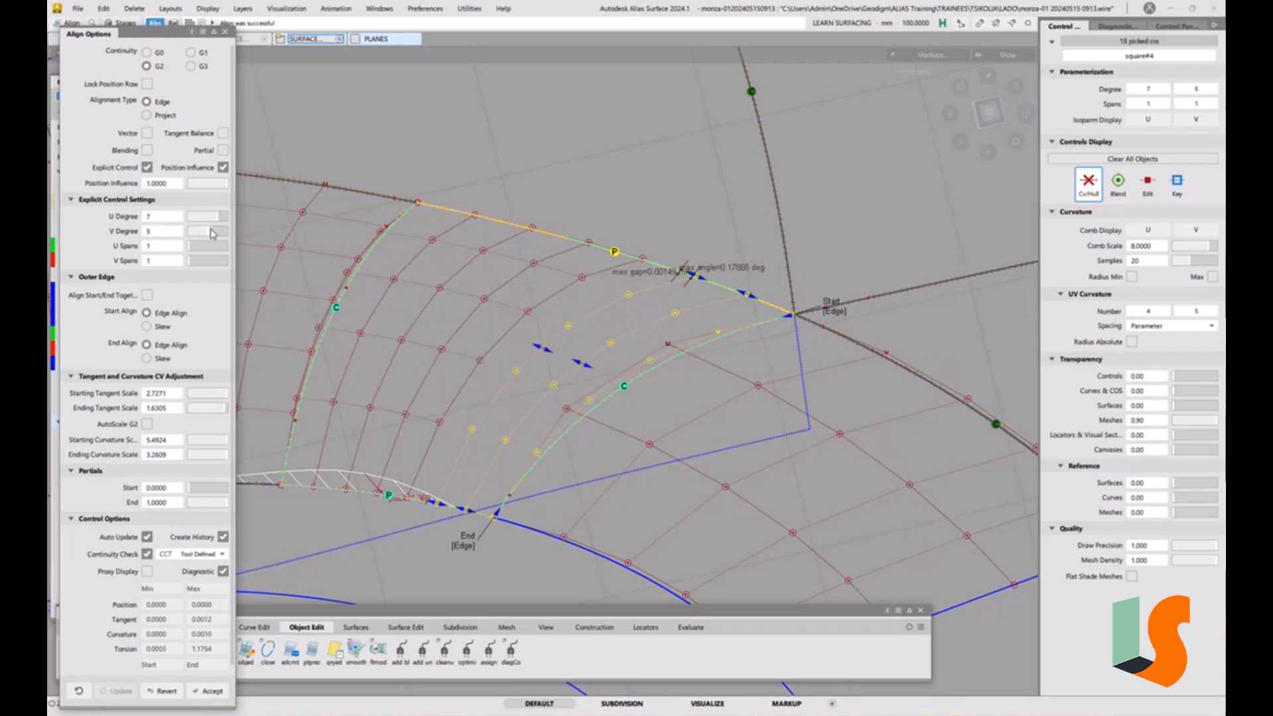
{"action": "left_click", "coordinate": [215, 233]}
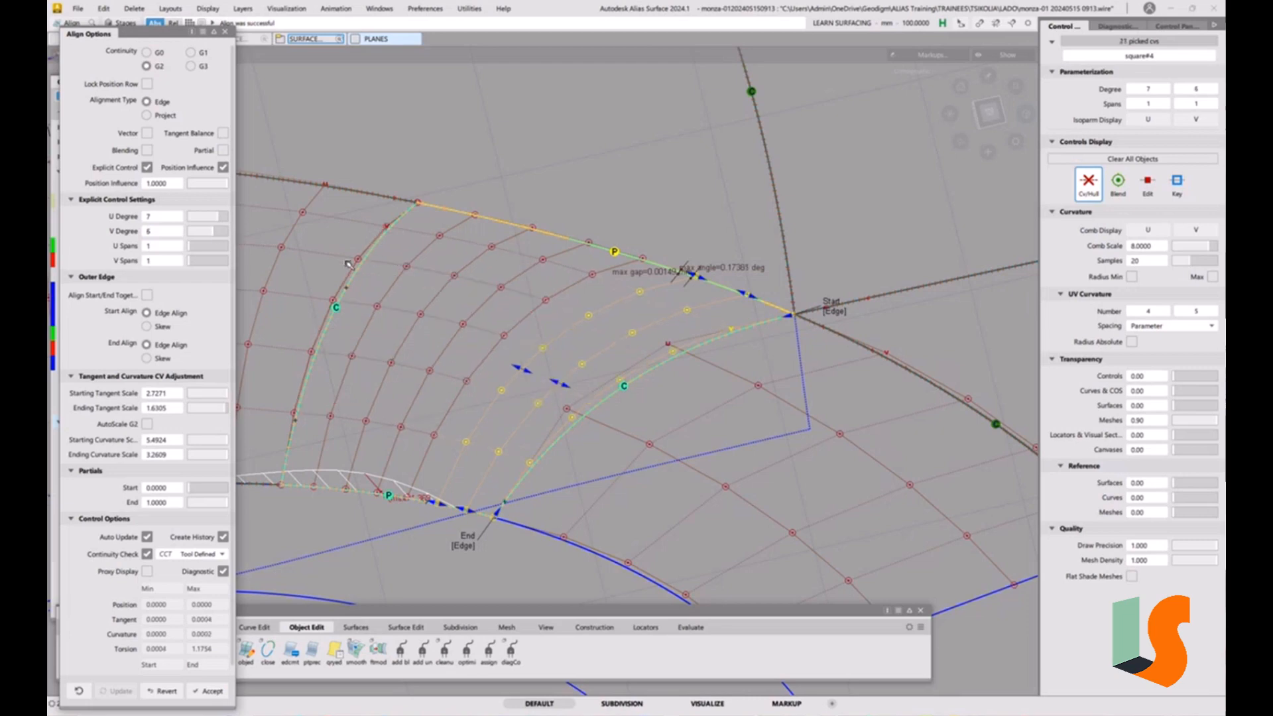
{"action": "left_click_drag", "start_coordinate": [431, 277], "coordinate": [613, 230], "text": "alt+shift"}
{"action": "left_click_drag", "start_coordinate": [772, 328], "coordinate": [681, 298], "text": "alt+shift"}
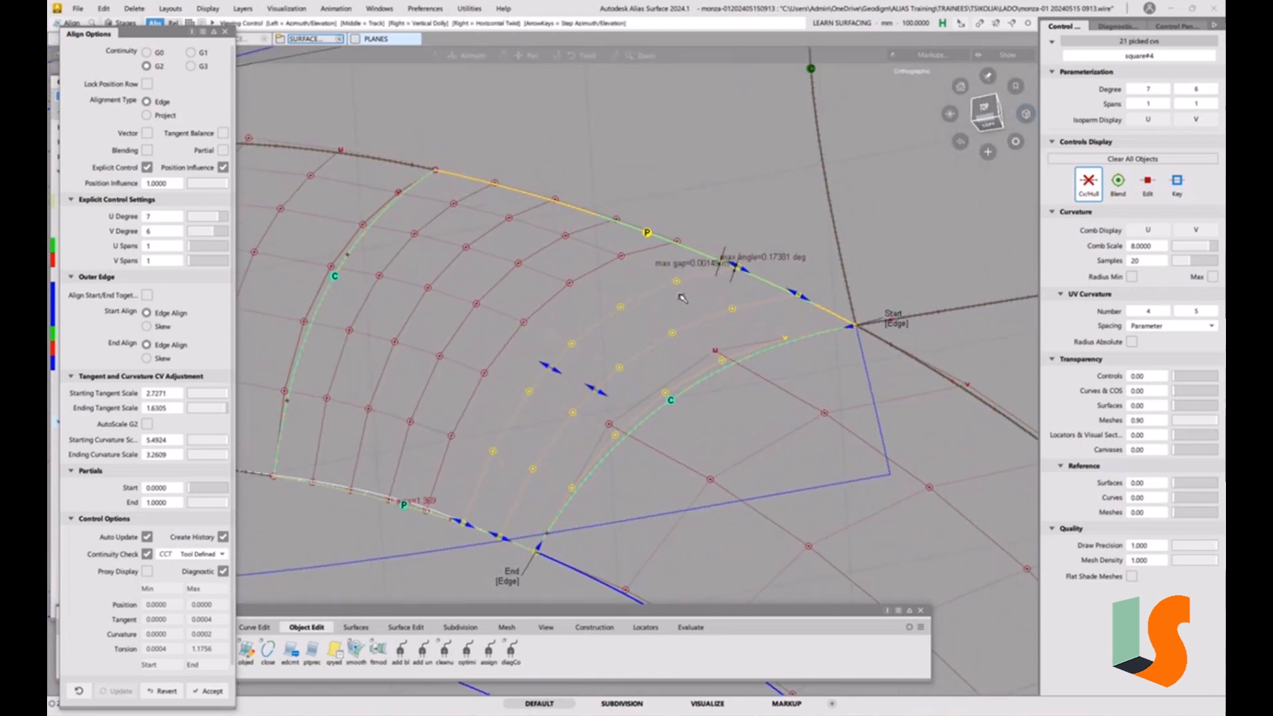
{"action": "middle_click_drag", "start_coordinate": [720, 311], "coordinate": [684, 316], "text": "alt+shift"}
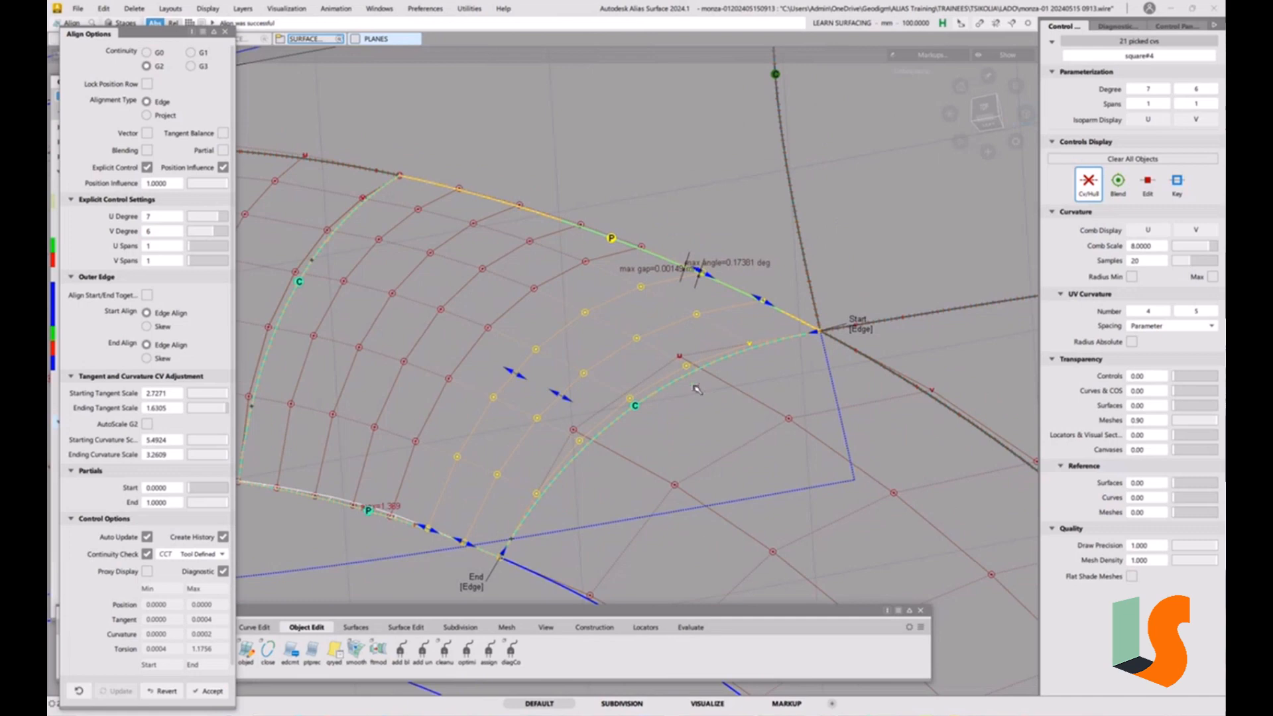
{"action": "left_click", "coordinate": [225, 537]}
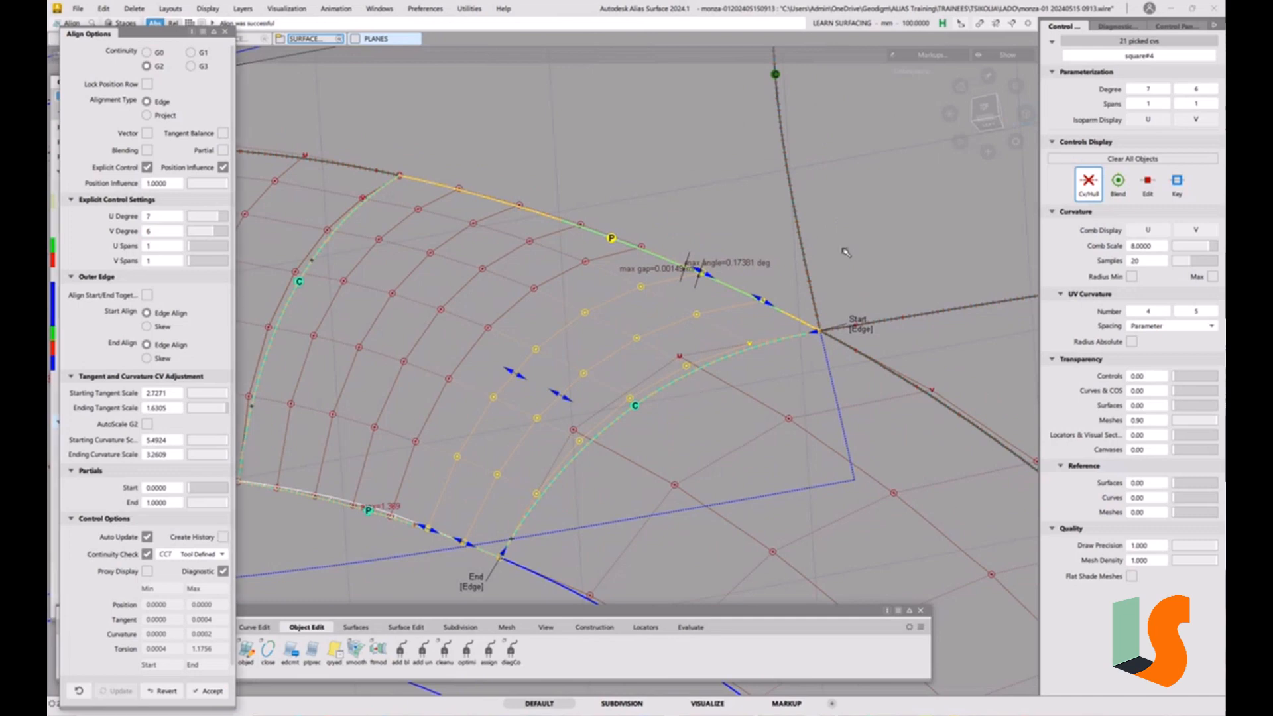
{"action": "left_click_drag", "start_coordinate": [844, 248], "coordinate": [822, 406], "text": "ctrl+shift"}
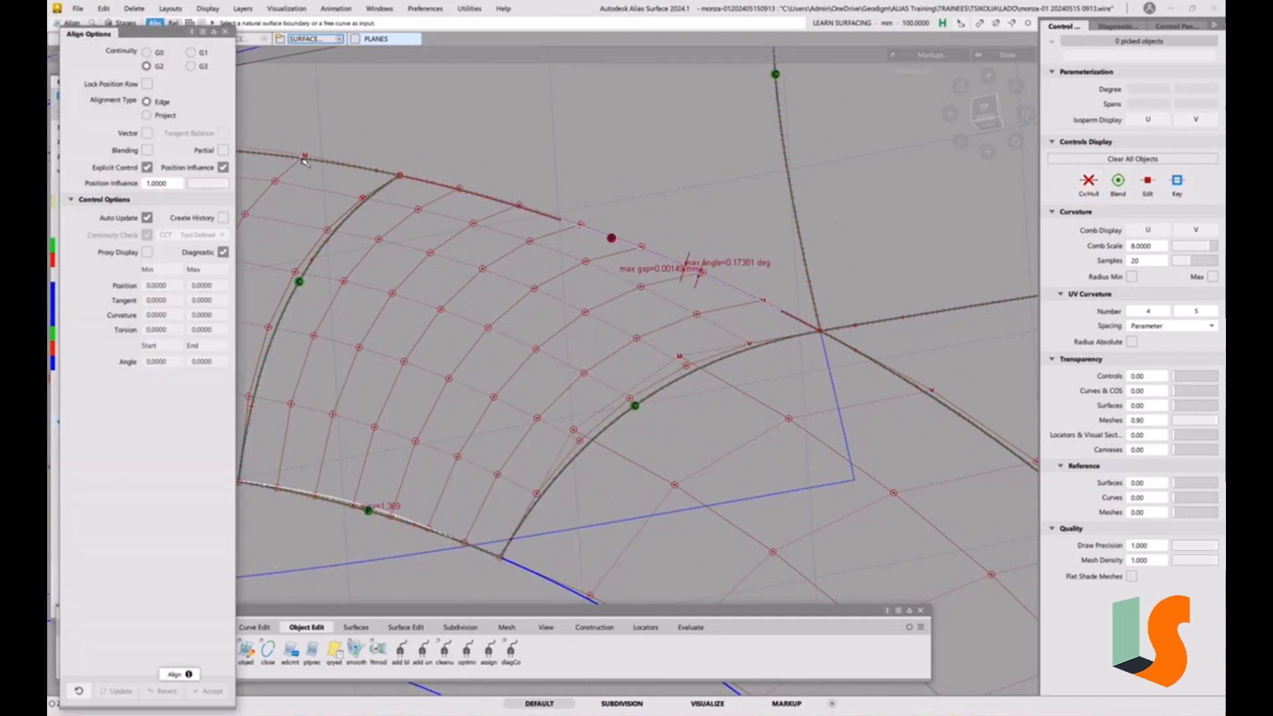
Align the square#4 patch's upper edge to the fillet surface above with G1 continuity, using a G2 Curvature continuity check.
{"action": "left_click", "coordinate": [545, 215]}
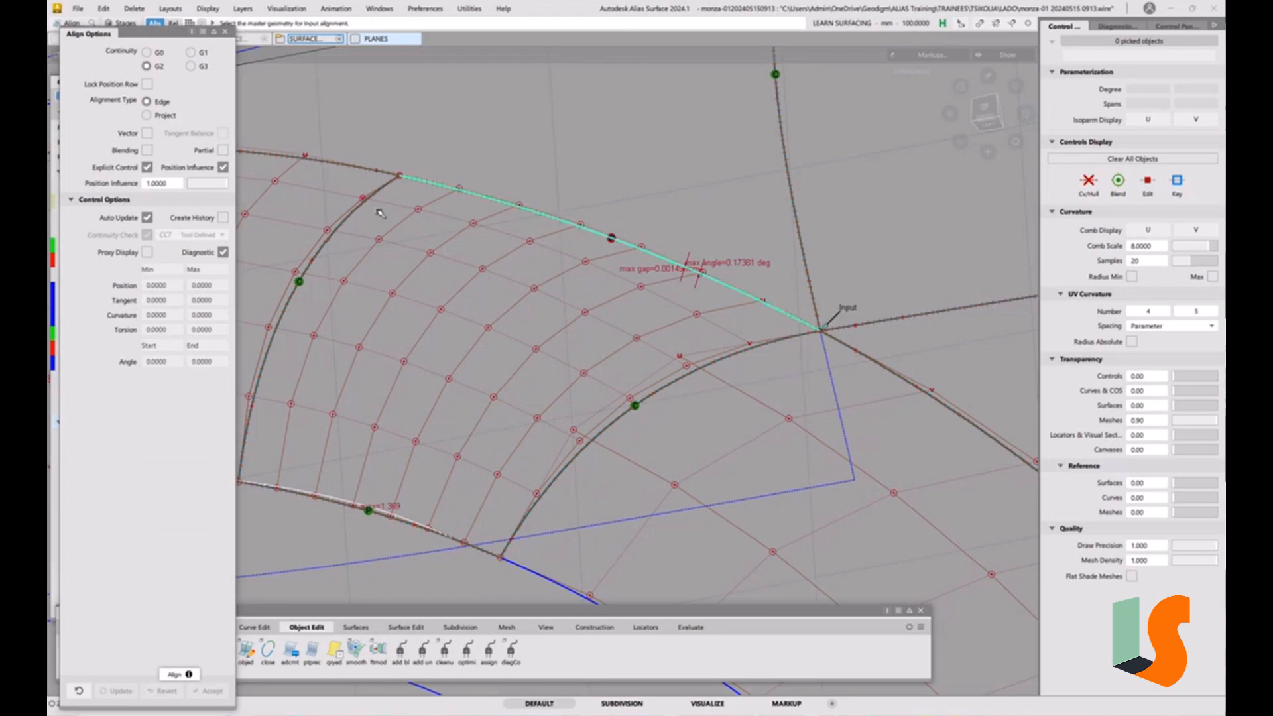
{"action": "left_click", "coordinate": [535, 215]}
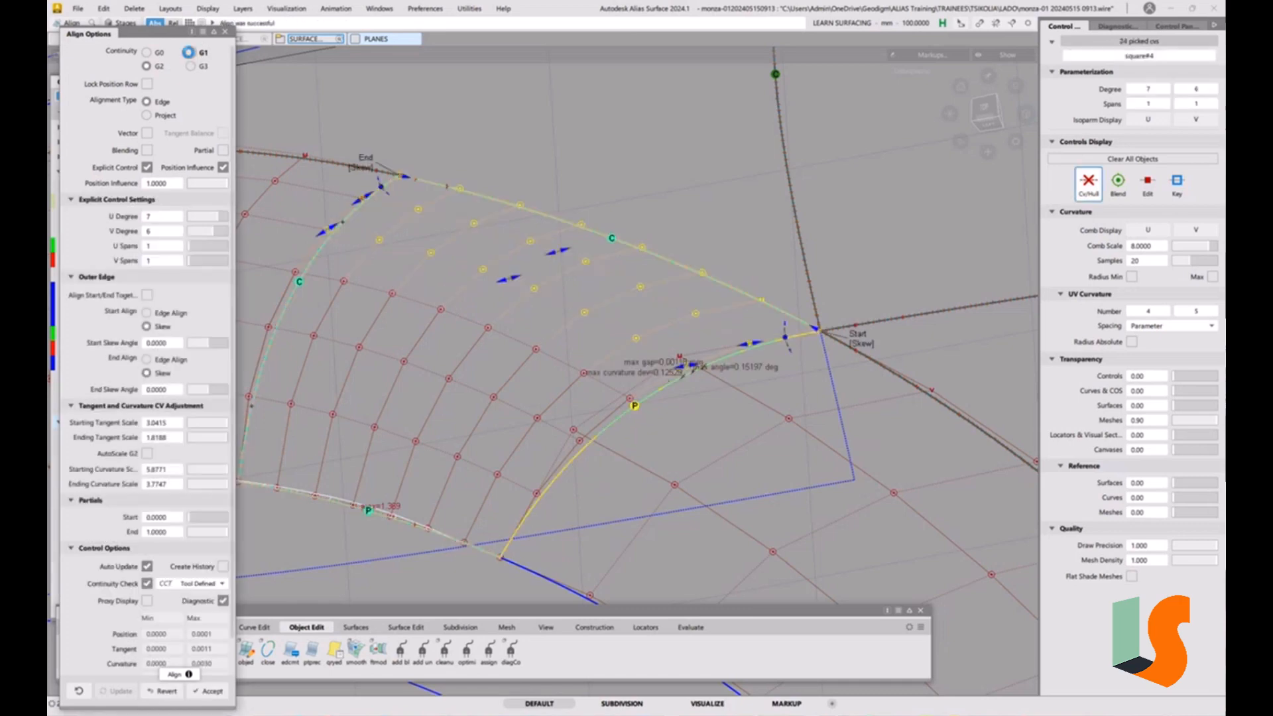
{"action": "left_click", "coordinate": [189, 53]}
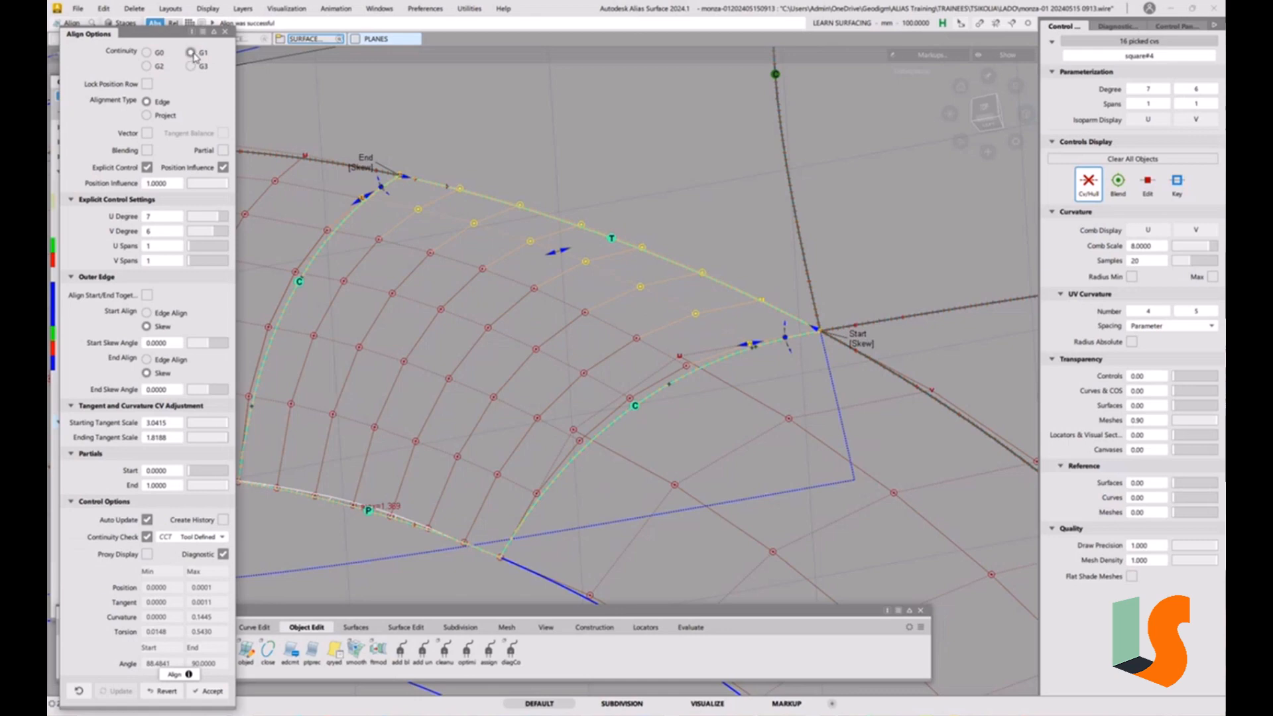
{"action": "left_click", "coordinate": [221, 537]}
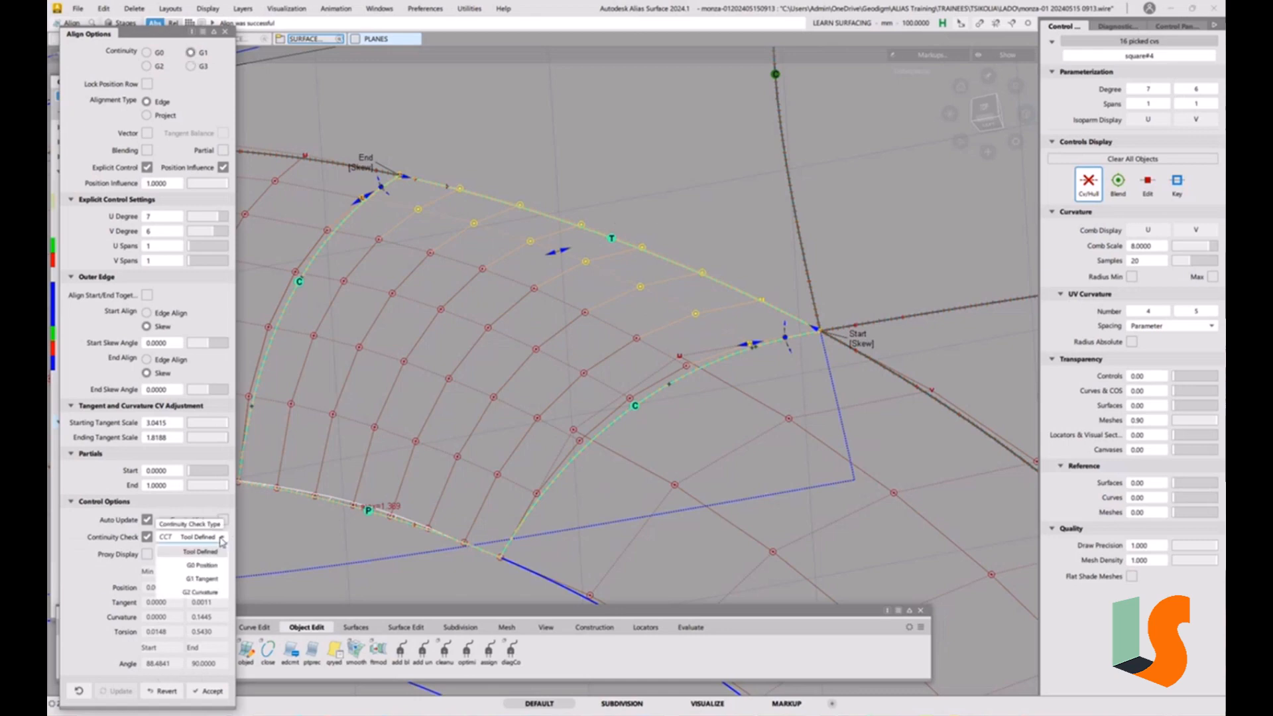
{"action": "left_click", "coordinate": [203, 592]}
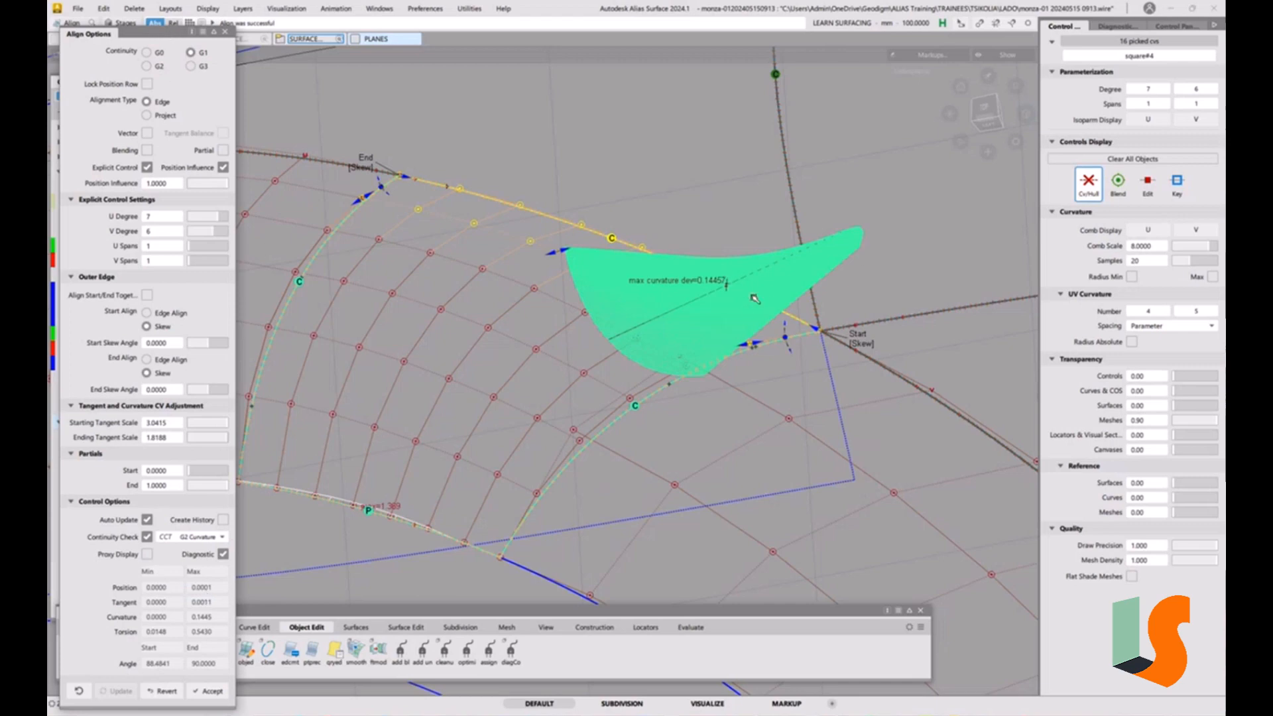
Compare G0 and G1 alignment on the square#4 patch's upper edge and examine the curvature deviation display from another angle.
{"action": "left_click", "coordinate": [147, 54]}
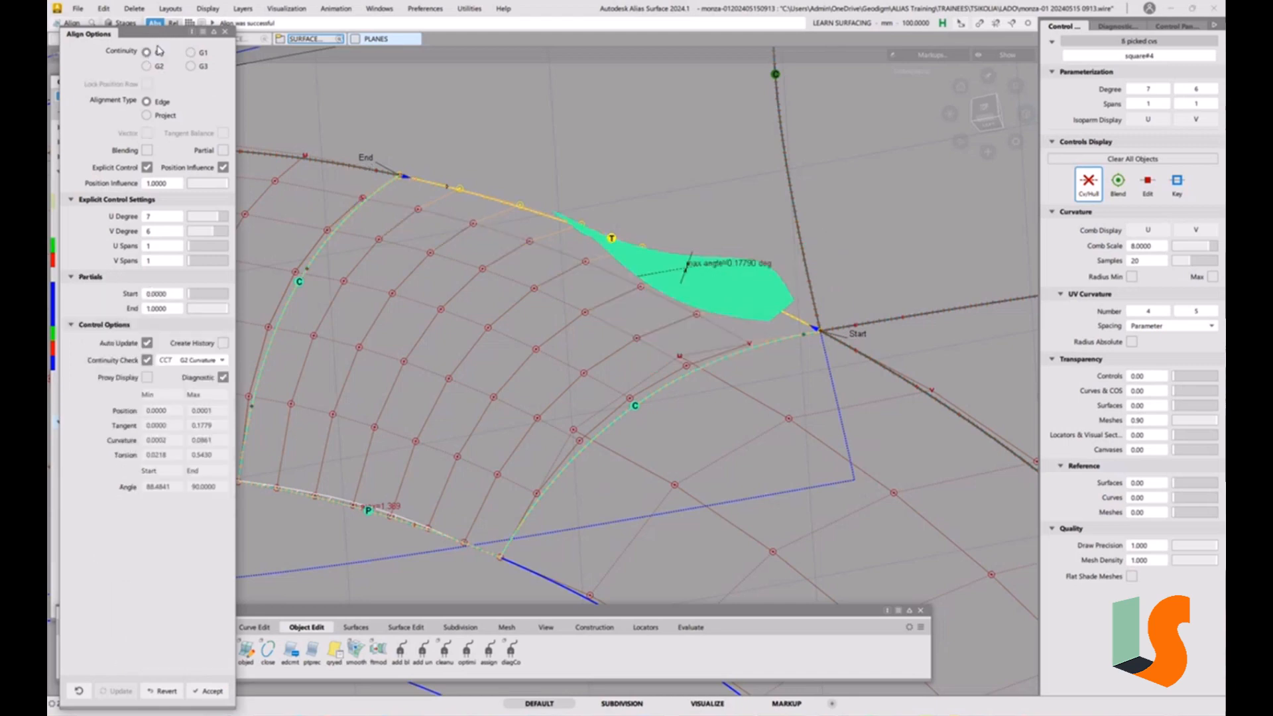
{"action": "left_click", "coordinate": [190, 53]}
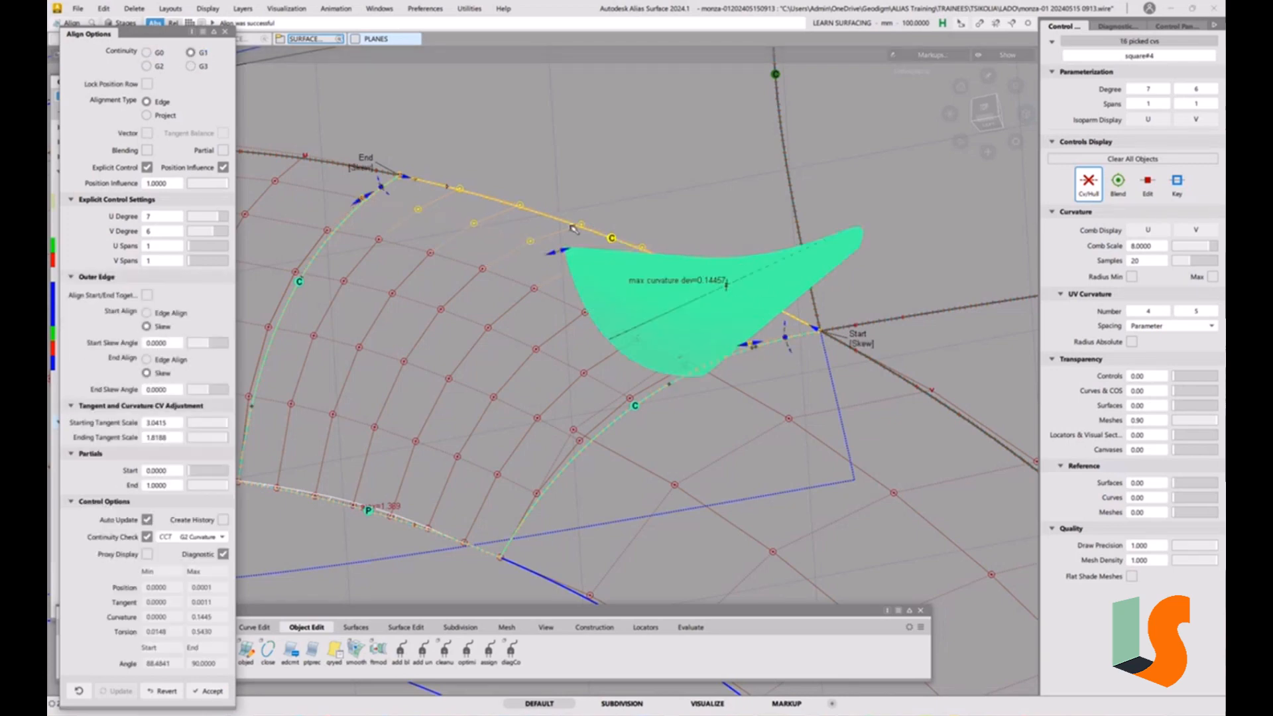
{"action": "right_click_drag", "start_coordinate": [575, 229], "coordinate": [395, 55], "text": "alt+shift"}
{"action": "middle_click_drag", "start_coordinate": [396, 55], "coordinate": [475, 122], "text": "alt+shift"}
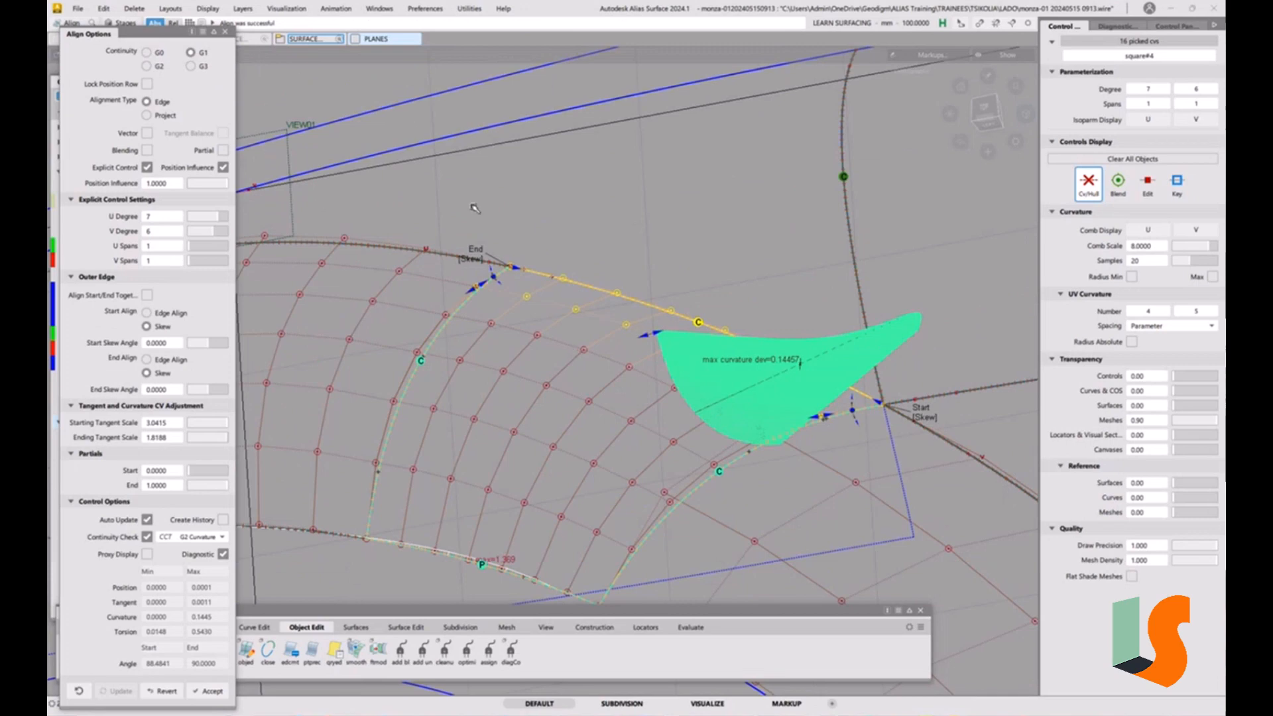
{"action": "left_click", "coordinate": [226, 32]}
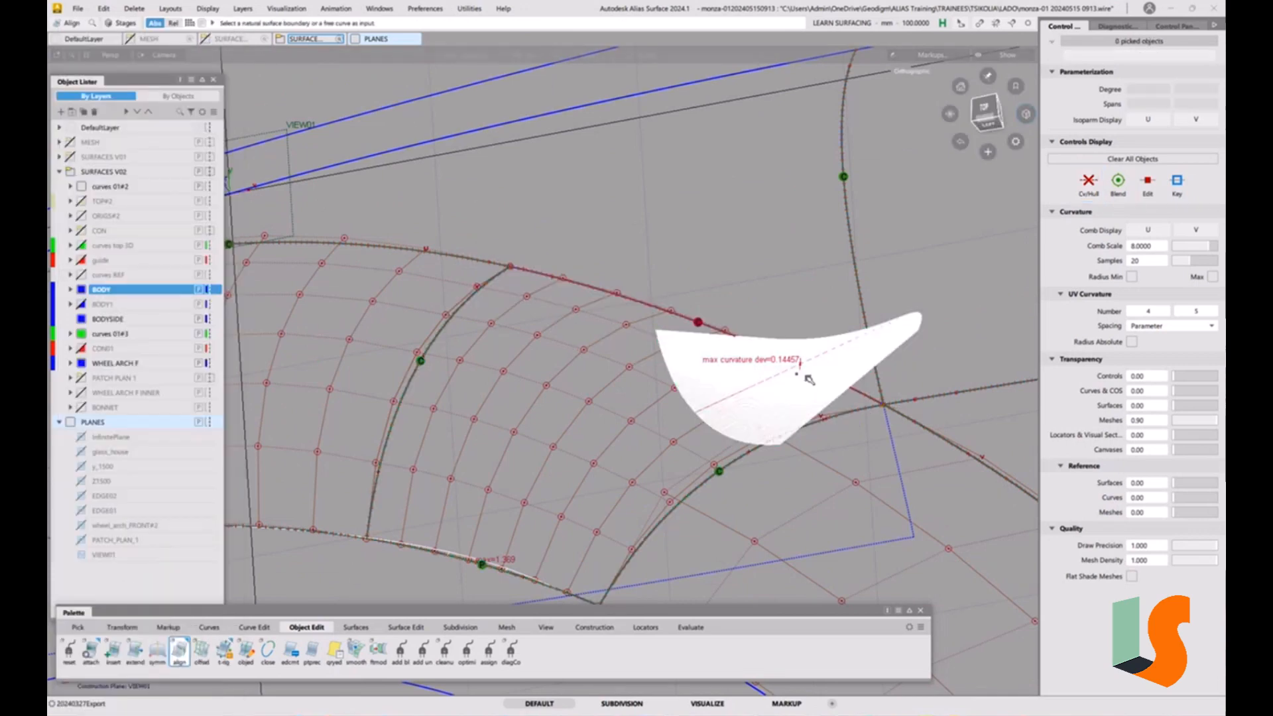
{"action": "left_click_drag", "start_coordinate": [794, 340], "coordinate": [662, 311], "text": "alt+shift"}
Realign the square#4 patch's upper edge to the fillet surface above with Create History on and G2 continuity.
{"action": "key", "text": "ctrl+q"}
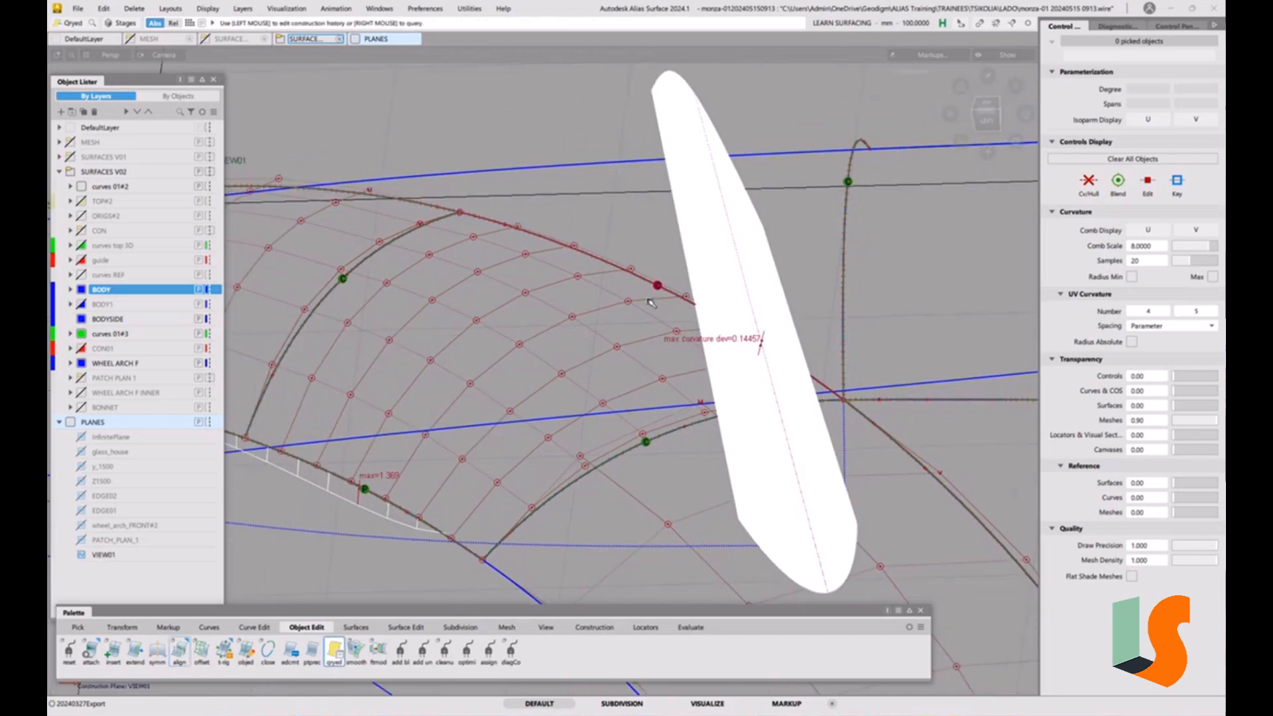
{"action": "double_click", "coordinate": [177, 655]}
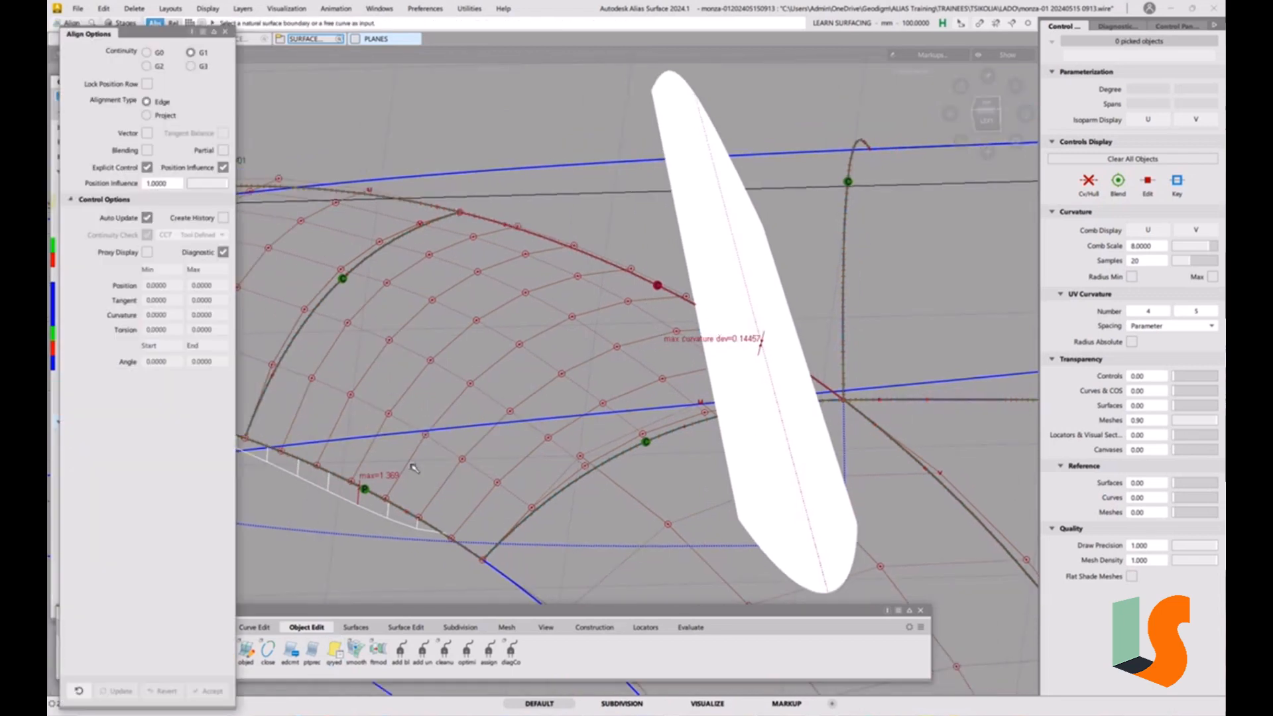
{"action": "left_click", "coordinate": [638, 278]}
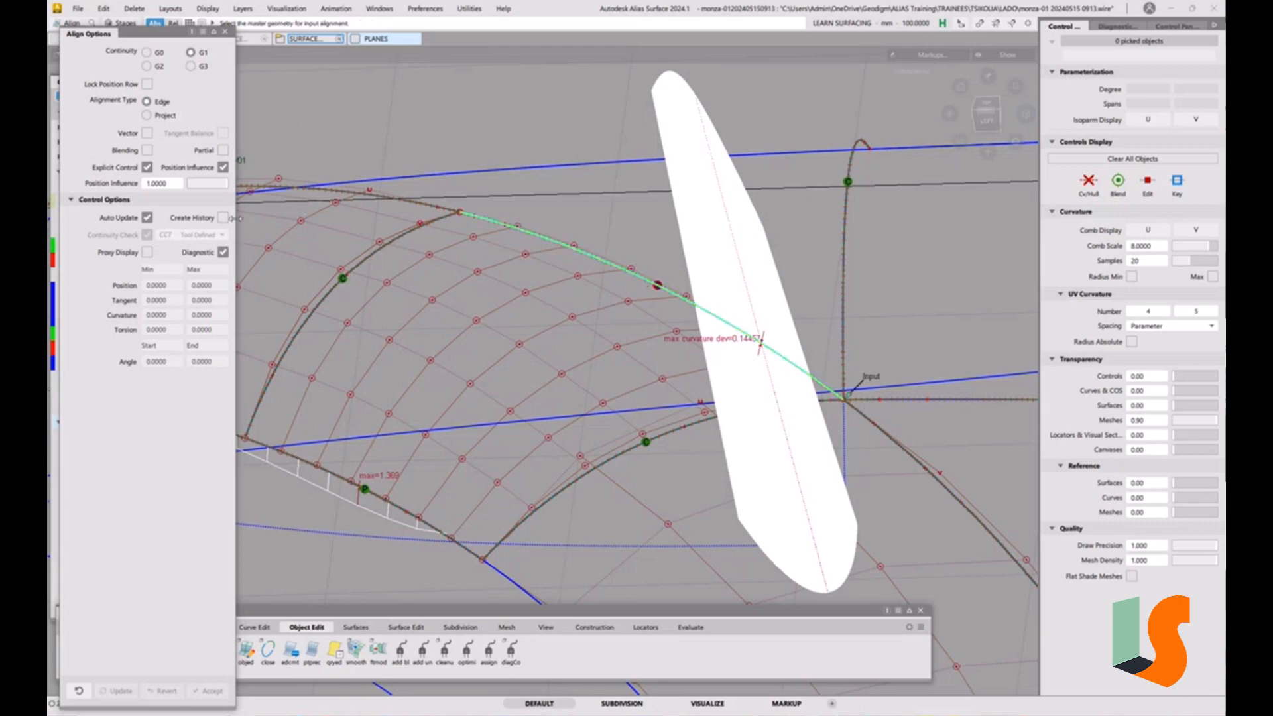
{"action": "left_click", "coordinate": [223, 218]}
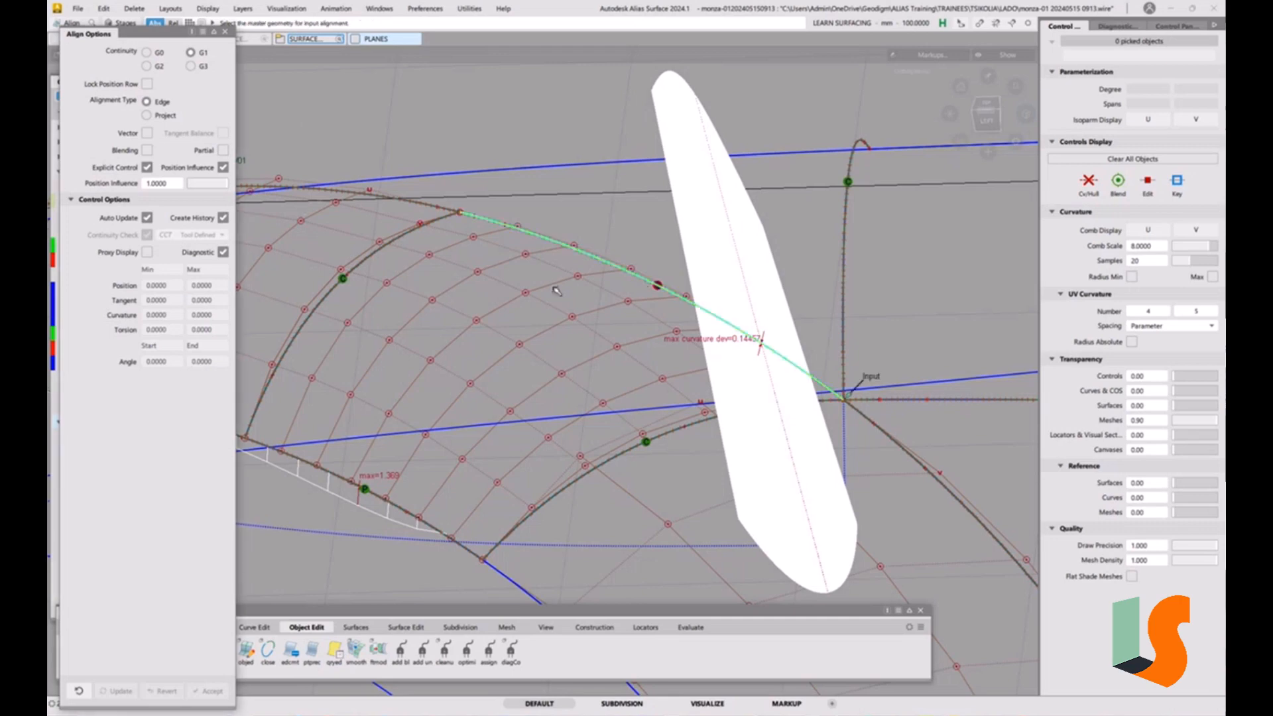
{"action": "left_click", "coordinate": [633, 273]}
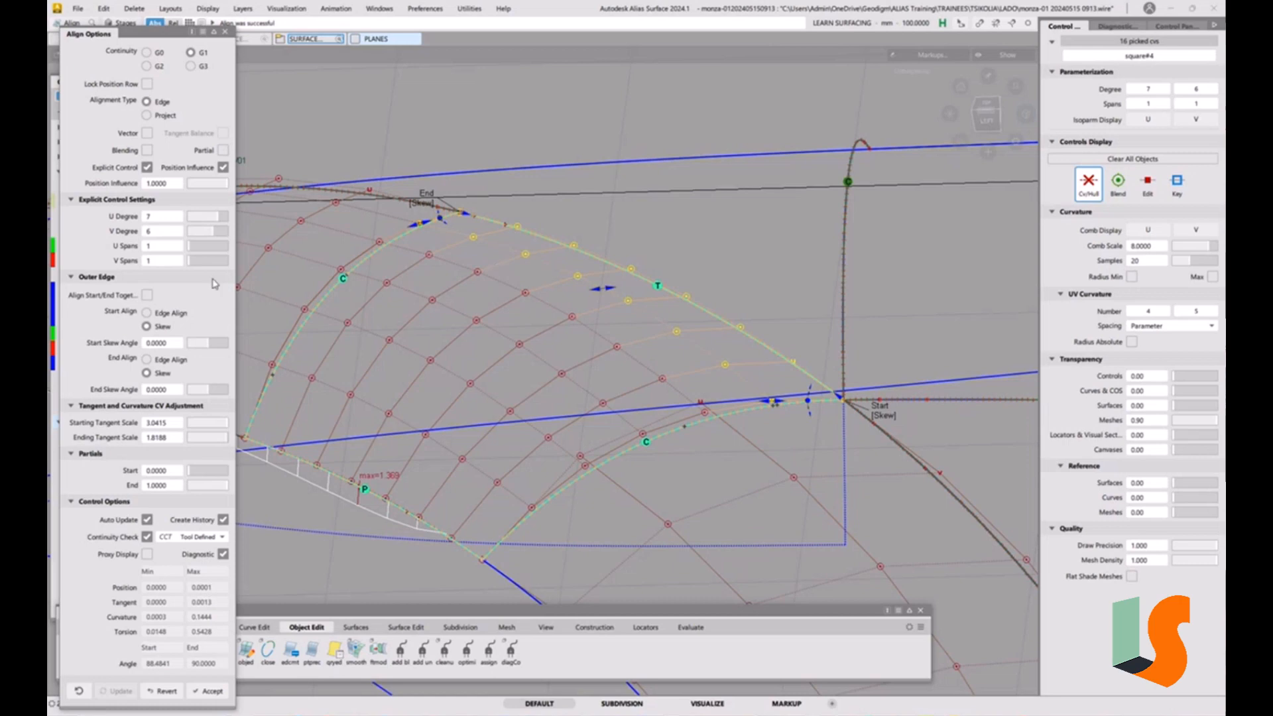
{"action": "left_click", "coordinate": [146, 66]}
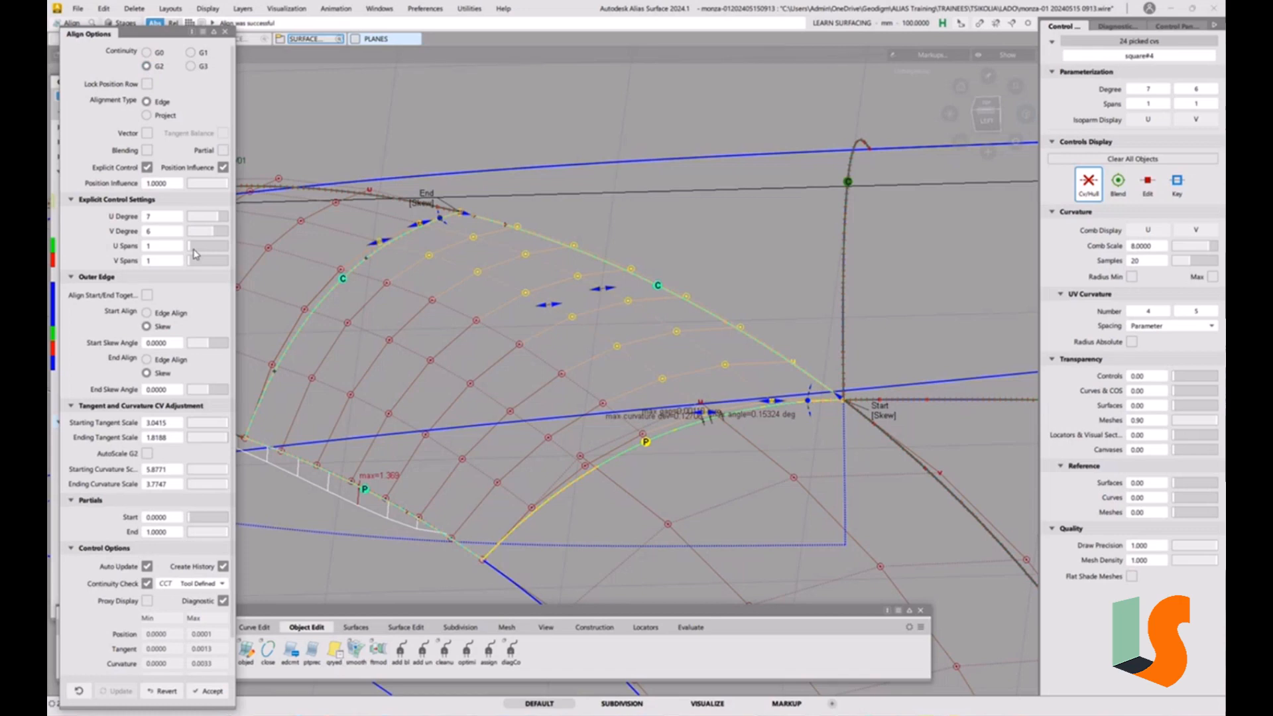
Try 3, 4 and 6 U spans on the square#4 patch, return it to 1, and close the alignment options.
{"action": "left_click", "coordinate": [199, 249]}
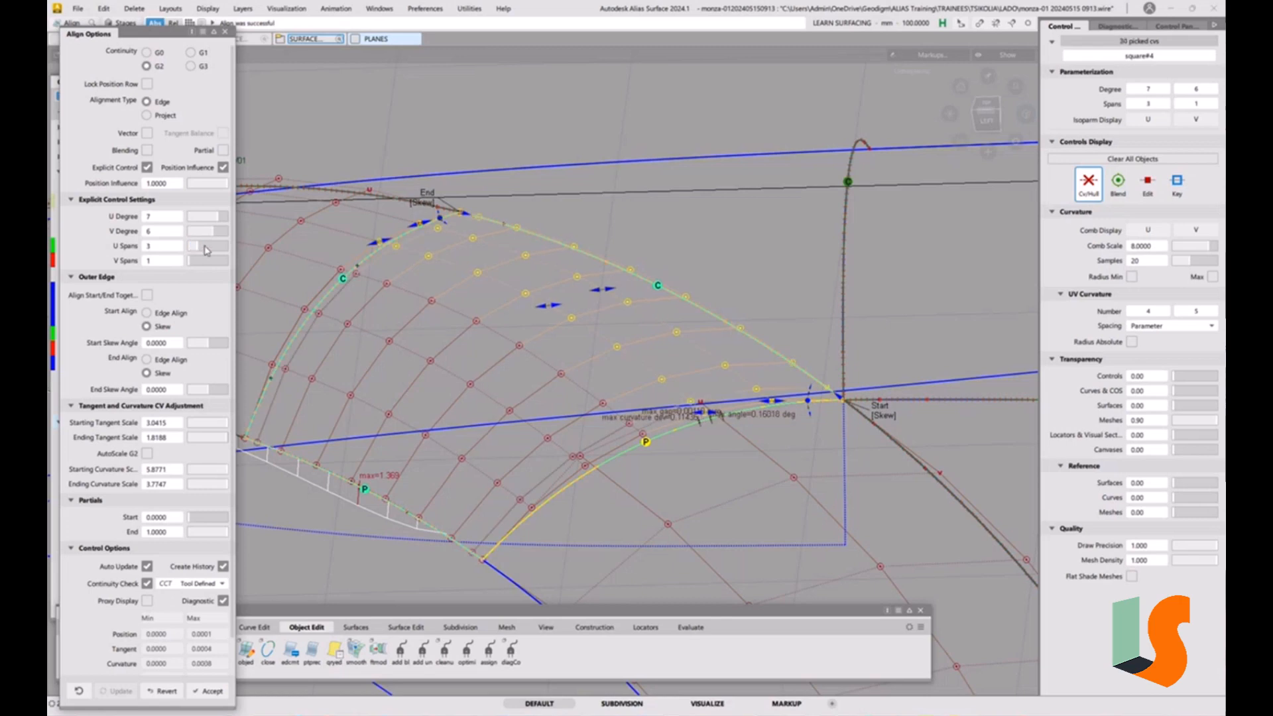
{"action": "left_click", "coordinate": [205, 250]}
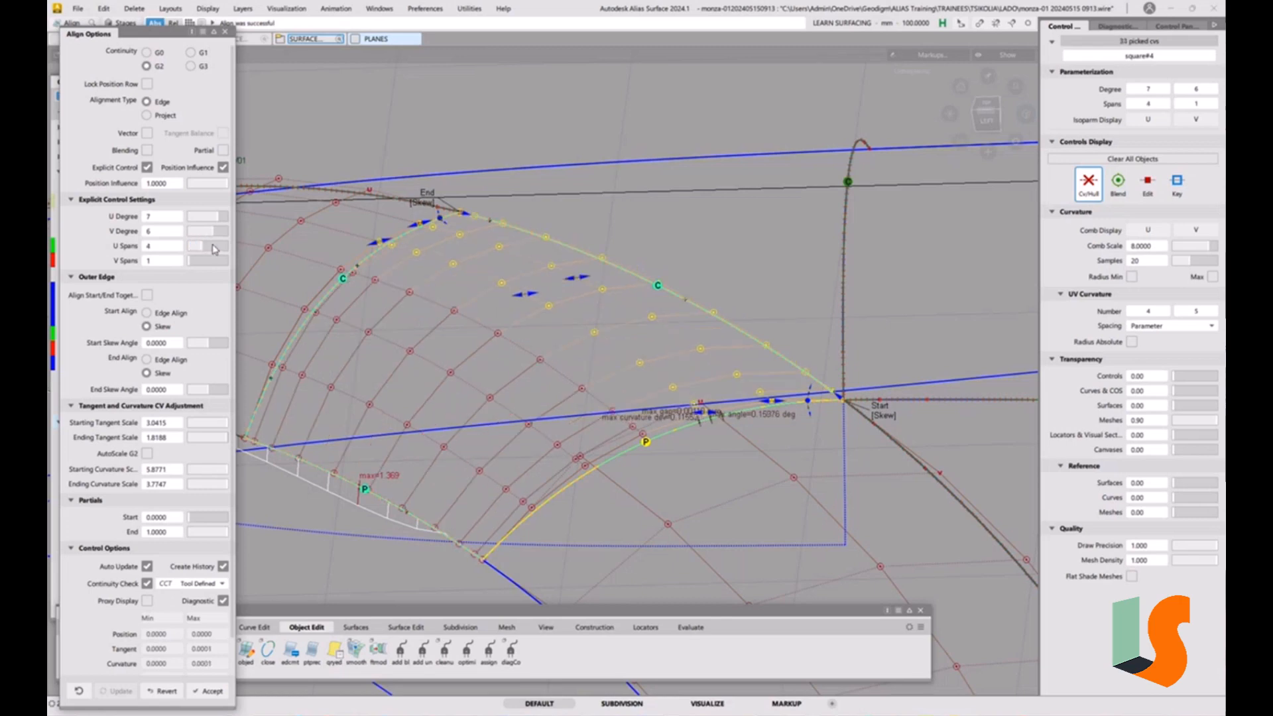
{"action": "left_click", "coordinate": [213, 250]}
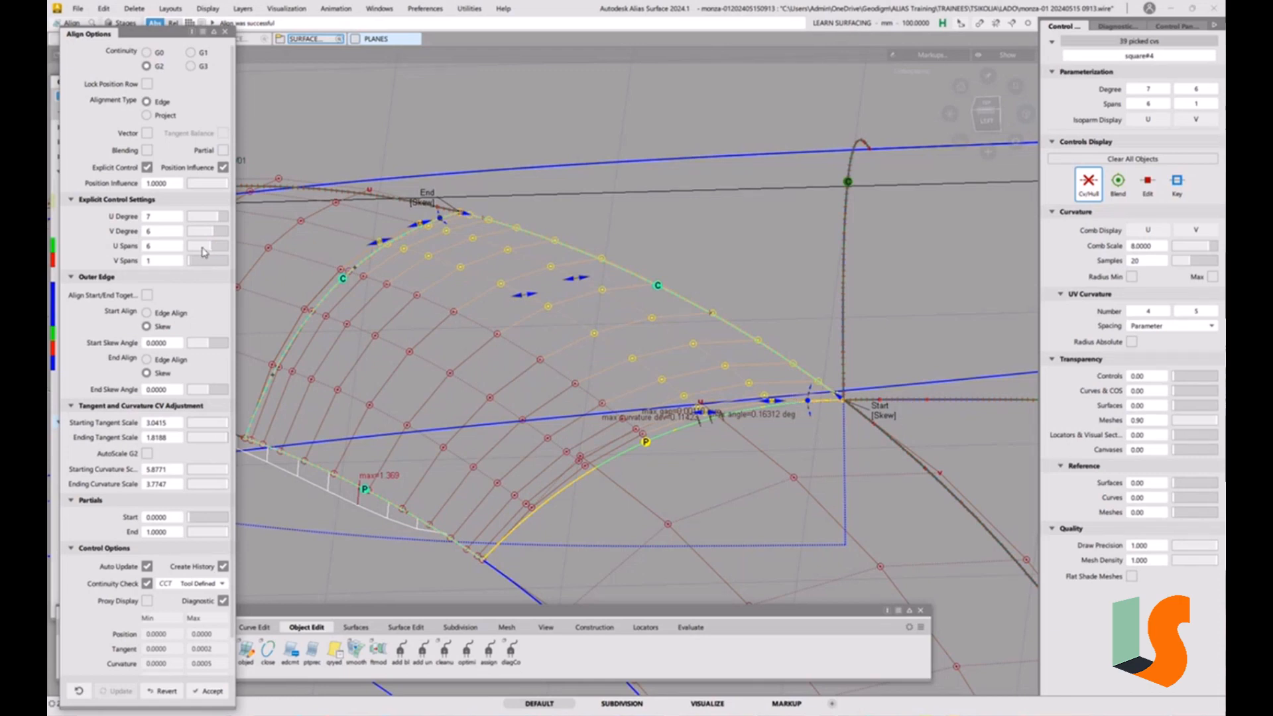
{"action": "left_click_drag", "start_coordinate": [204, 252], "coordinate": [177, 253]}
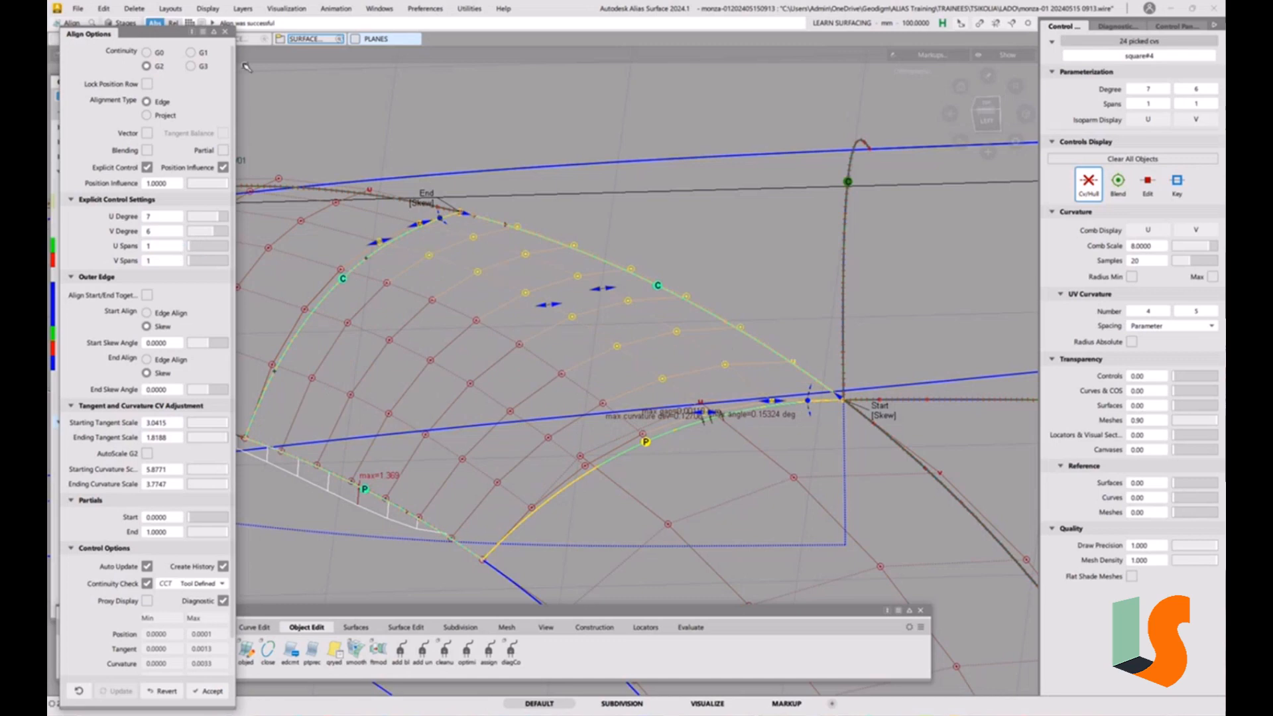
{"action": "left_click", "coordinate": [225, 31]}
Detach the square#4 patch along an isoparm between its middle and its lower edge, removing its construction history.
{"action": "left_click", "coordinate": [764, 387]}
{"action": "left_click_drag", "start_coordinate": [764, 387], "coordinate": [684, 390], "text": "alt+shift"}
{"action": "scroll", "coordinate": [722, 401], "scroll_direction": "down", "scroll_amount": 3}
{"action": "scroll", "coordinate": [699, 378], "scroll_direction": "up", "scroll_amount": 2}
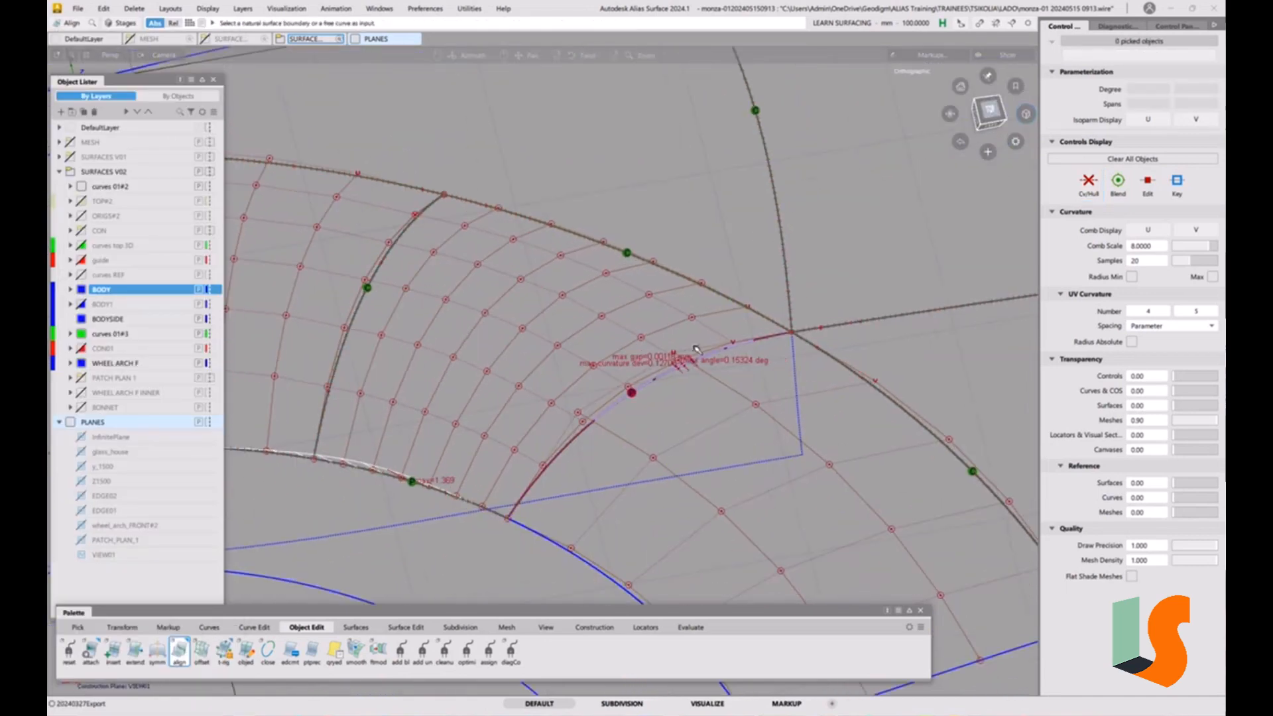
{"action": "middle_click_drag", "start_coordinate": [696, 349], "coordinate": [675, 307], "text": "alt+shift"}
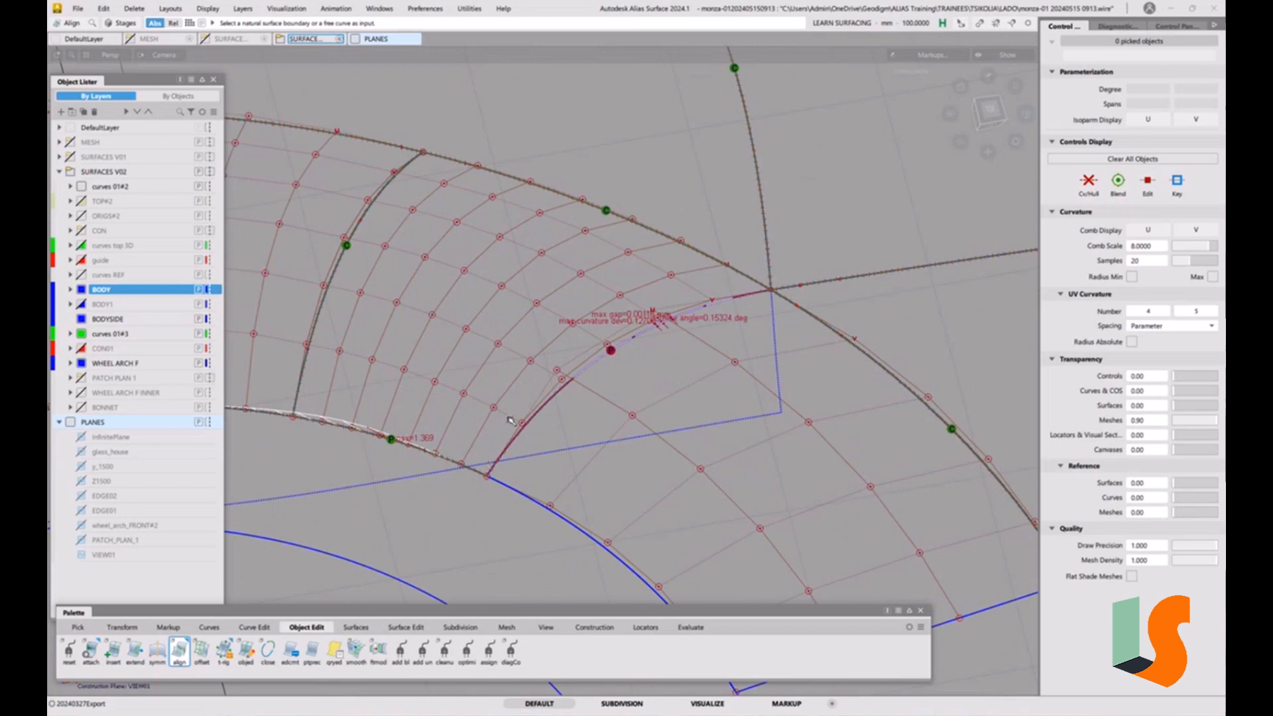
{"action": "left_click", "coordinate": [96, 656]}
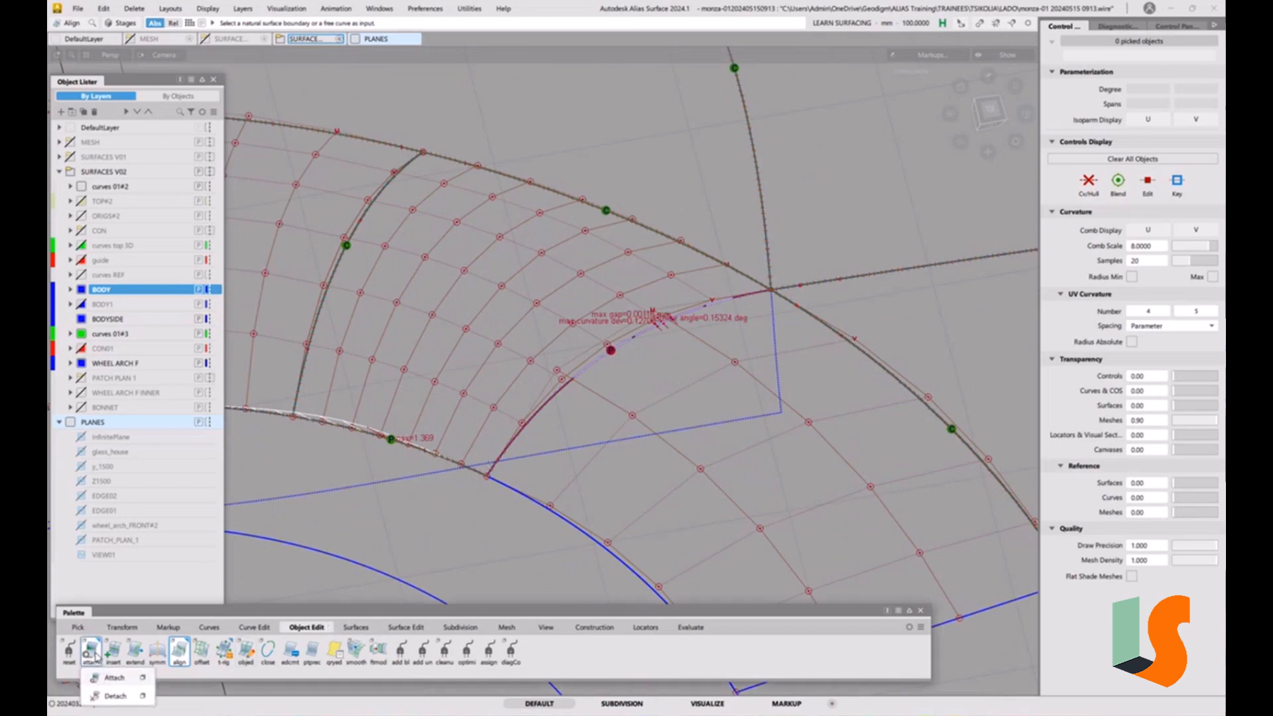
{"action": "left_click", "coordinate": [113, 696]}
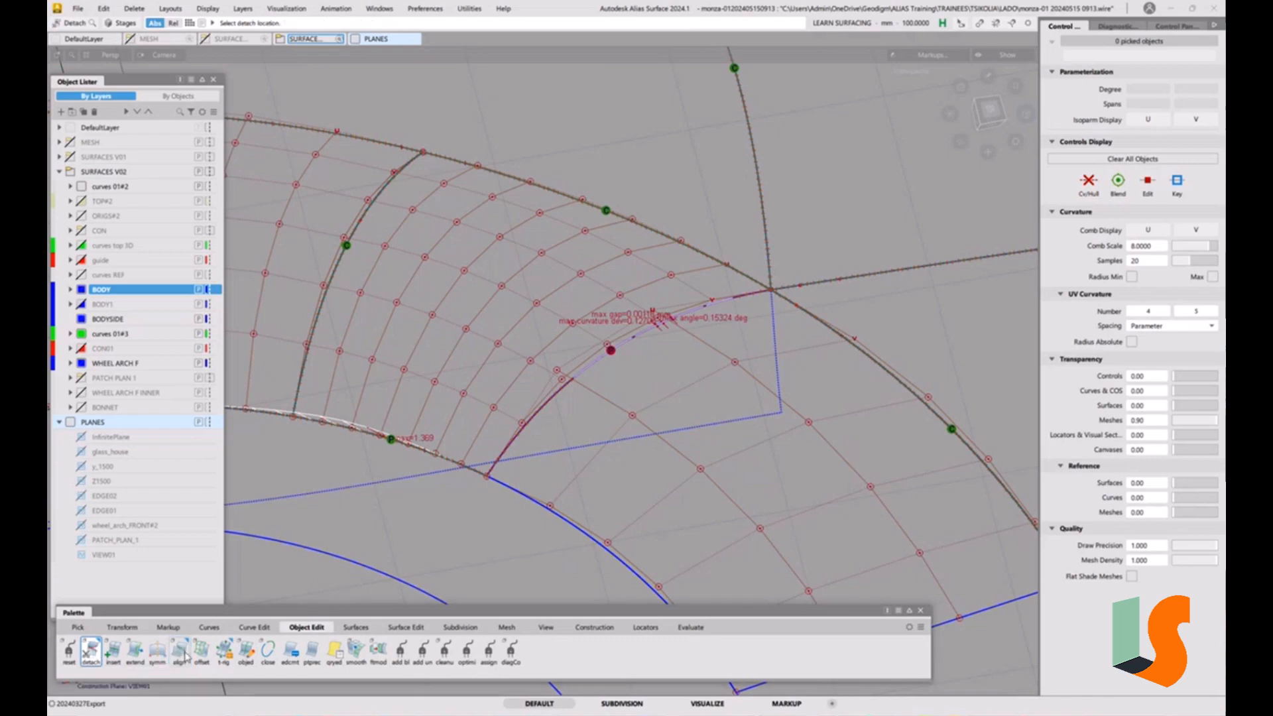
{"action": "left_click", "coordinate": [558, 393]}
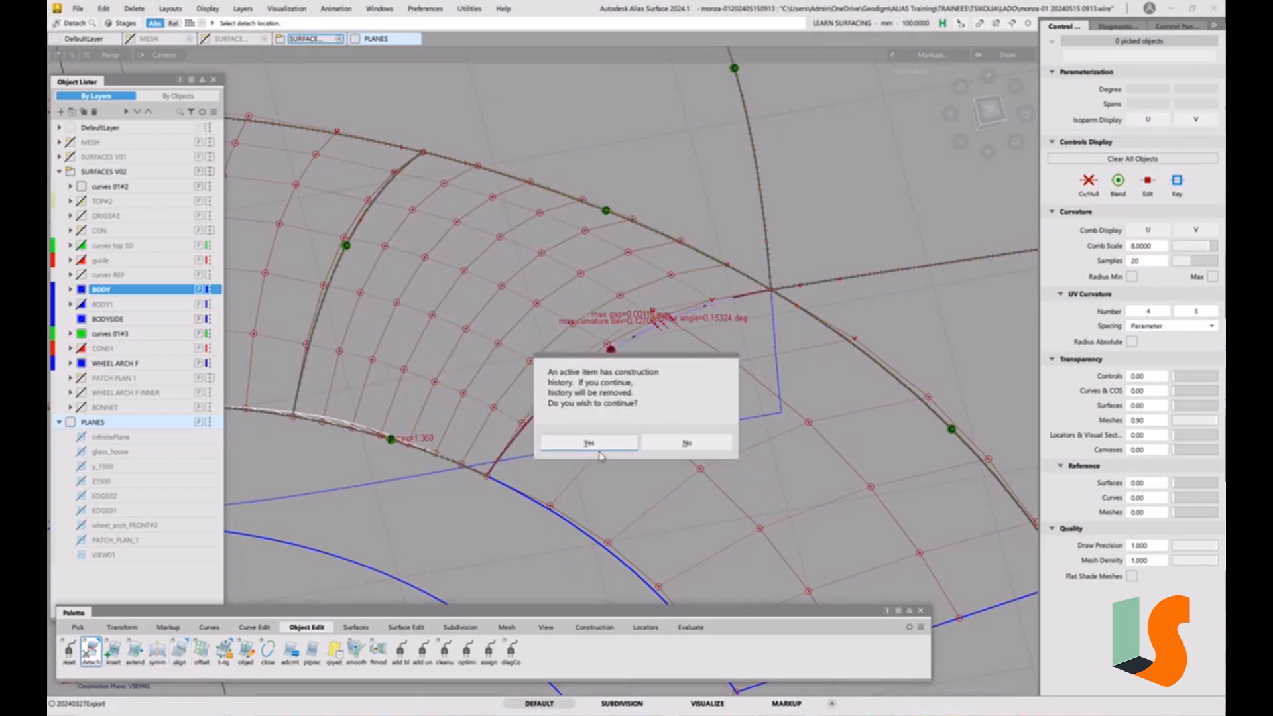
{"action": "left_click", "coordinate": [598, 448]}
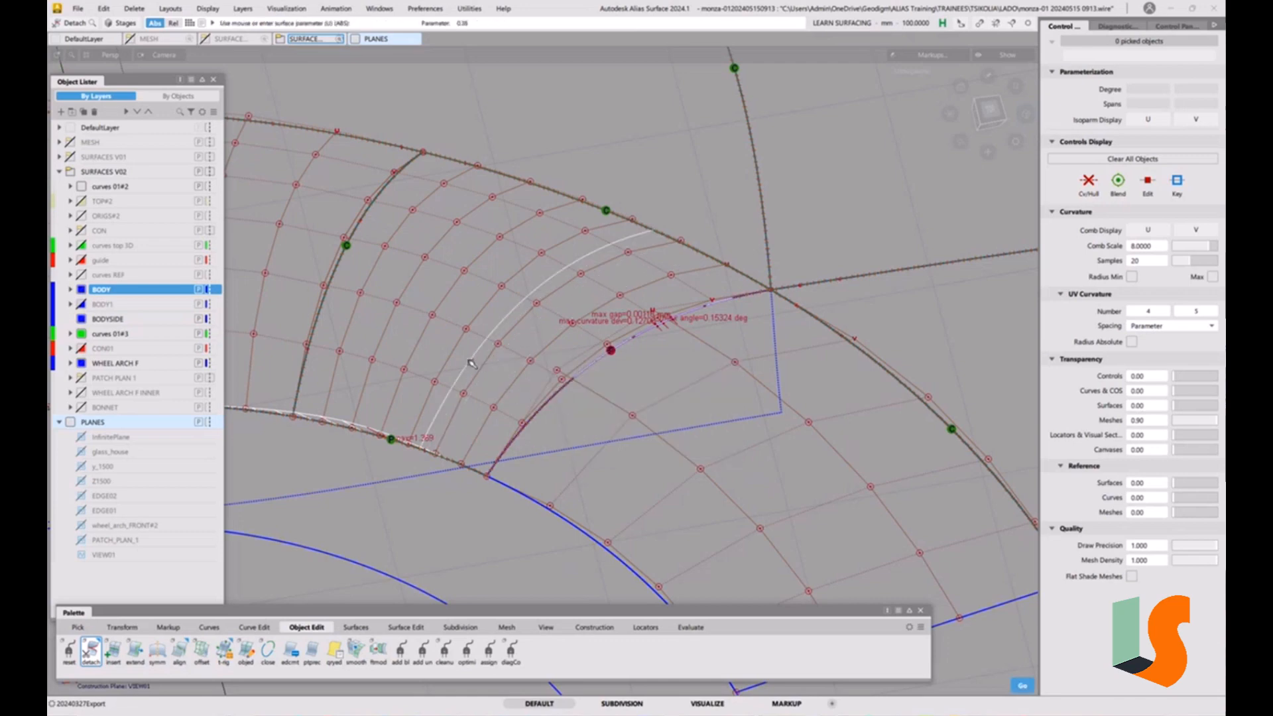
{"action": "left_click", "coordinate": [473, 362]}
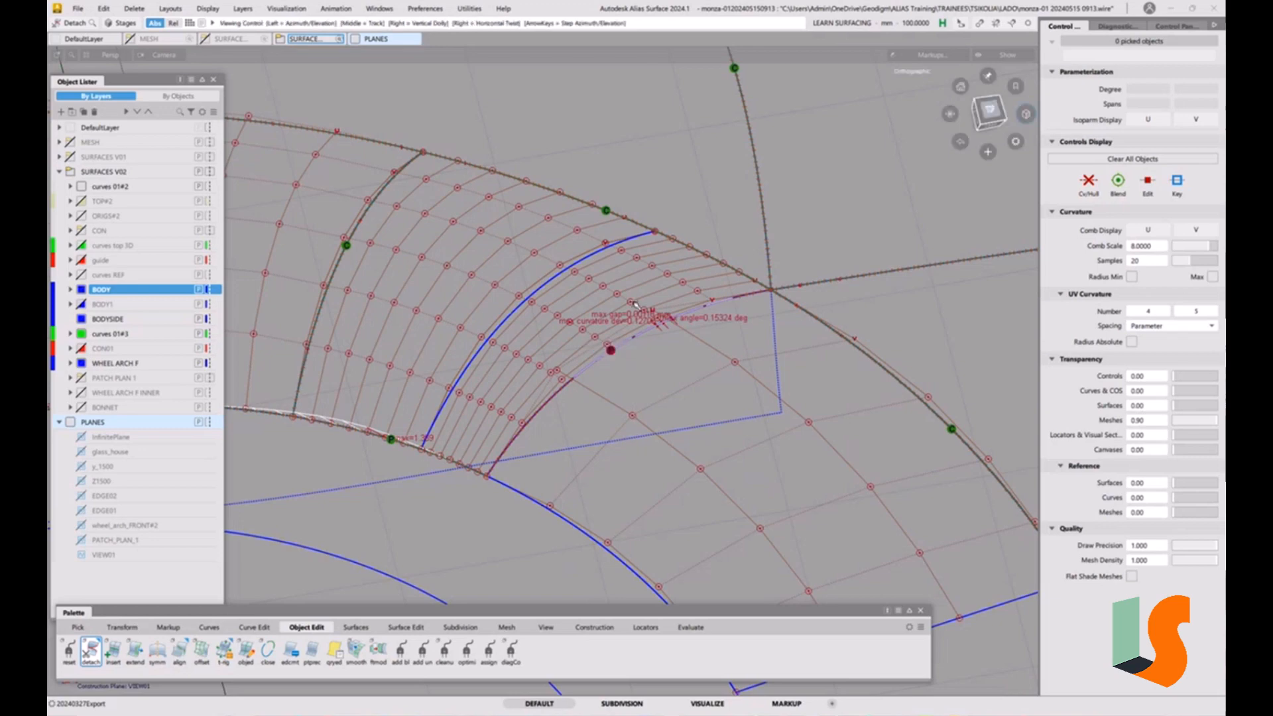
Delete the continuity locators on the split patch's lower edge, upper edge and far-end edge shared with the neighbouring patch.
{"action": "left_click_drag", "start_coordinate": [627, 380], "coordinate": [703, 267], "text": "alt+shift"}
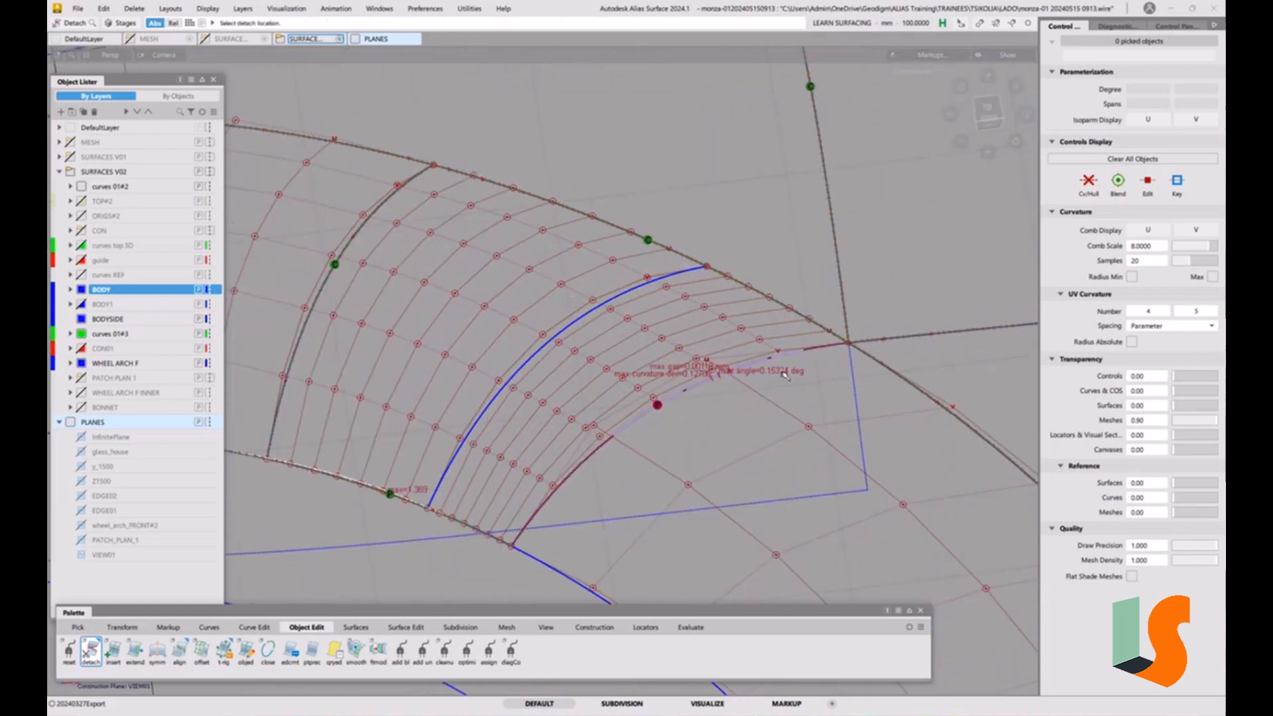
{"action": "left_click_drag", "start_coordinate": [726, 425], "coordinate": [738, 511], "text": "ctrl+shift"}
{"action": "left_click", "coordinate": [676, 368]}
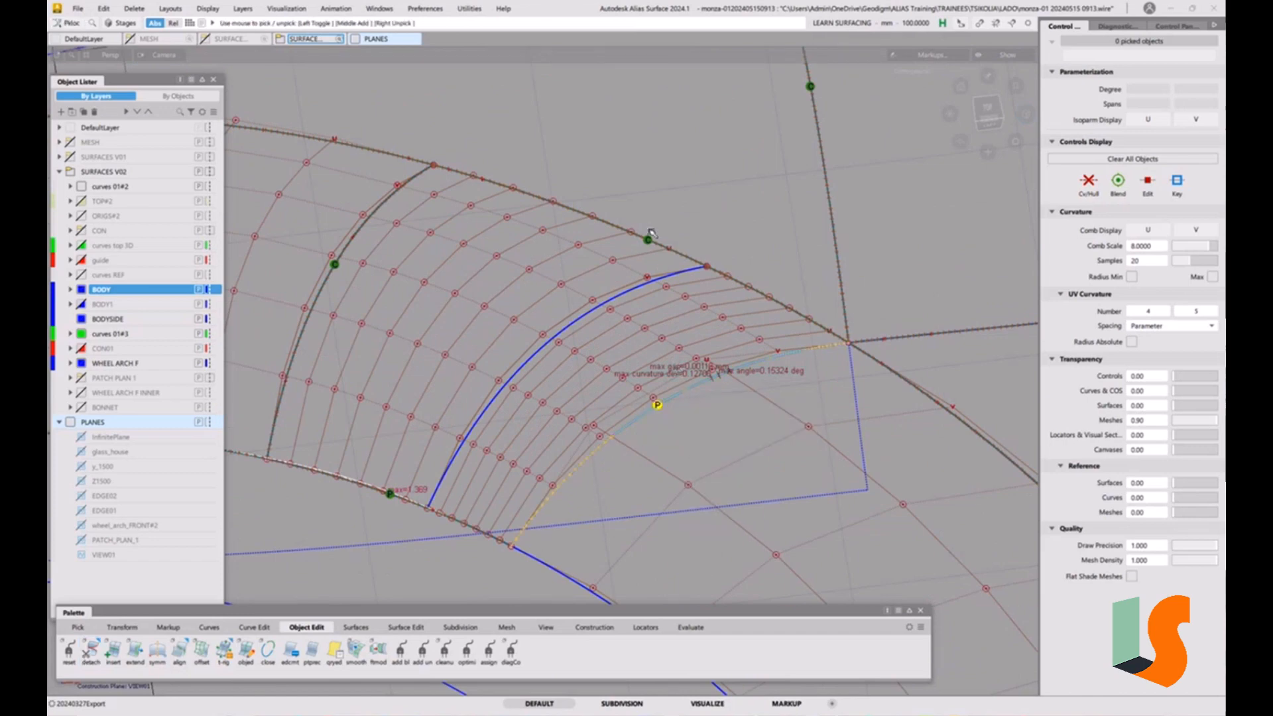
{"action": "left_click_drag", "start_coordinate": [656, 221], "coordinate": [614, 266]}
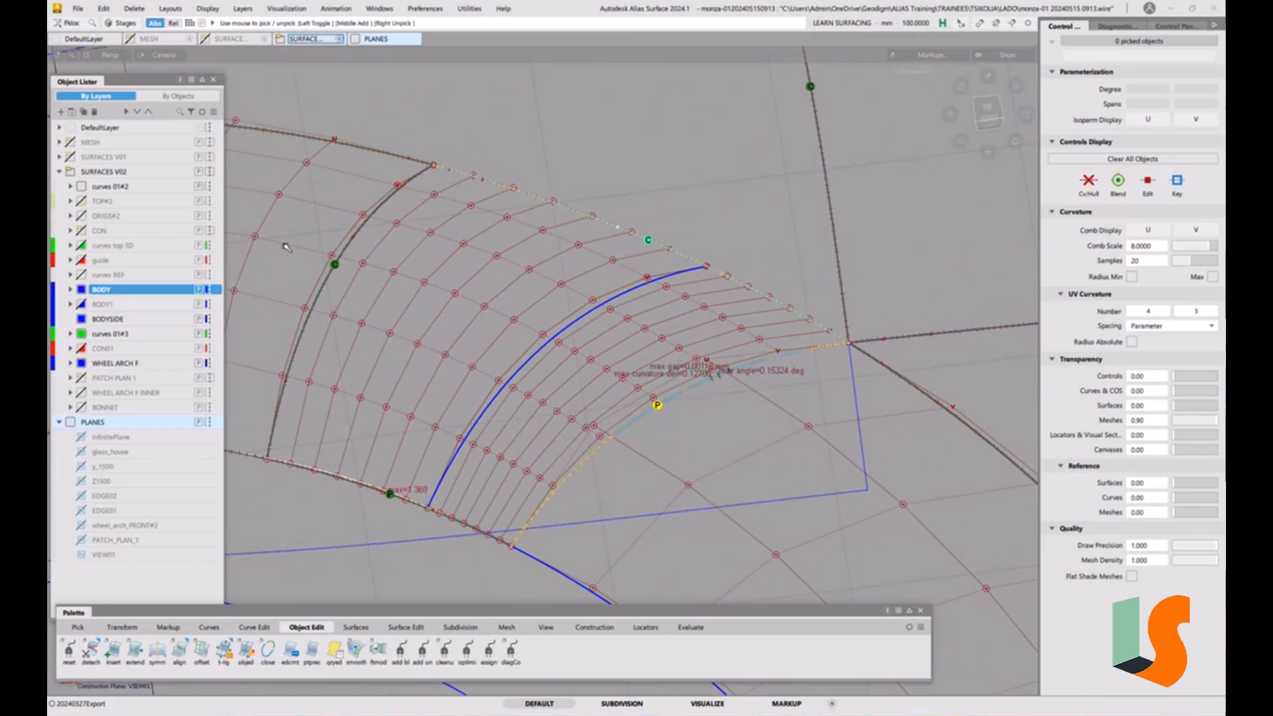
{"action": "left_click_drag", "start_coordinate": [336, 243], "coordinate": [375, 285]}
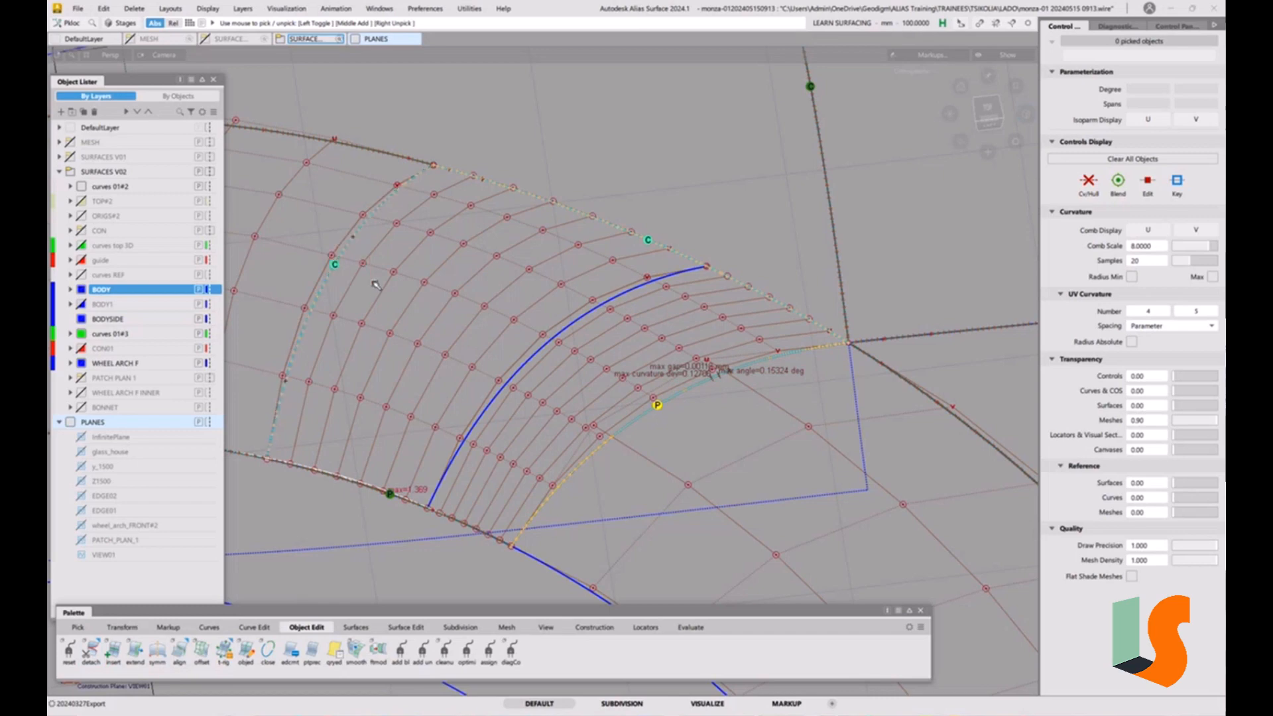
{"action": "left_click", "coordinate": [613, 399]}
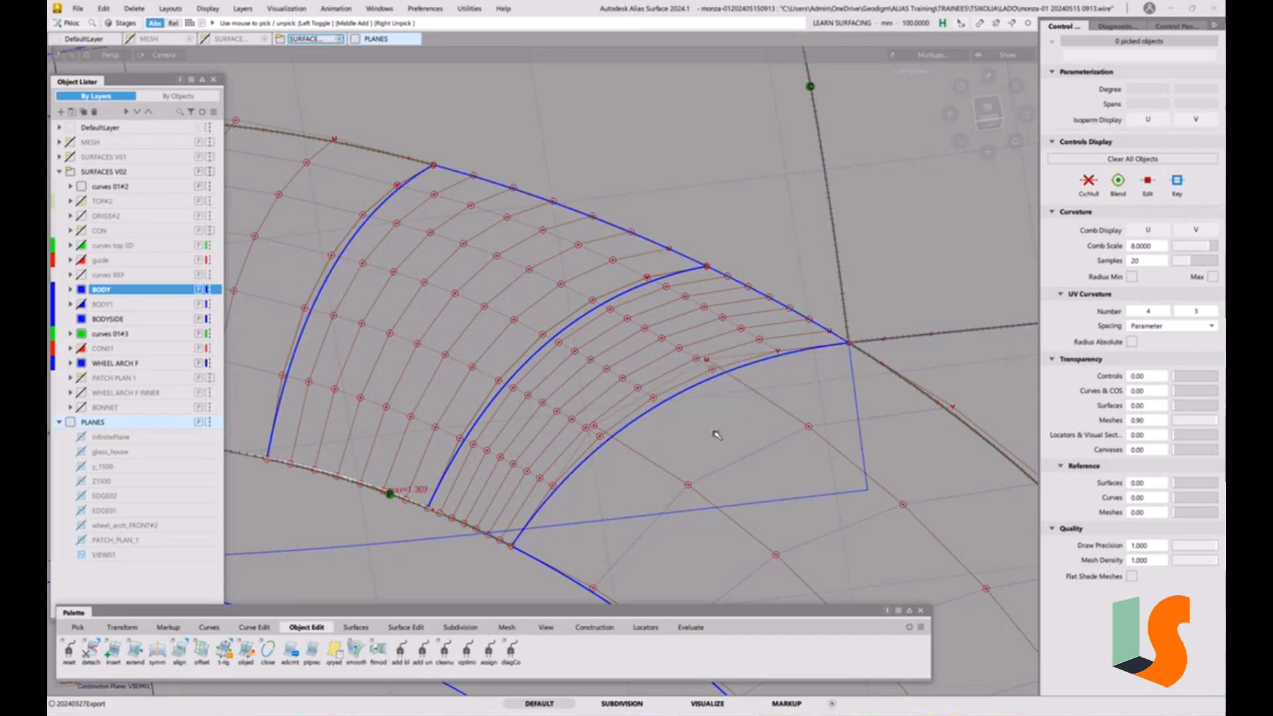
{"action": "left_click_drag", "start_coordinate": [656, 386], "coordinate": [662, 363], "text": "alt+shift"}
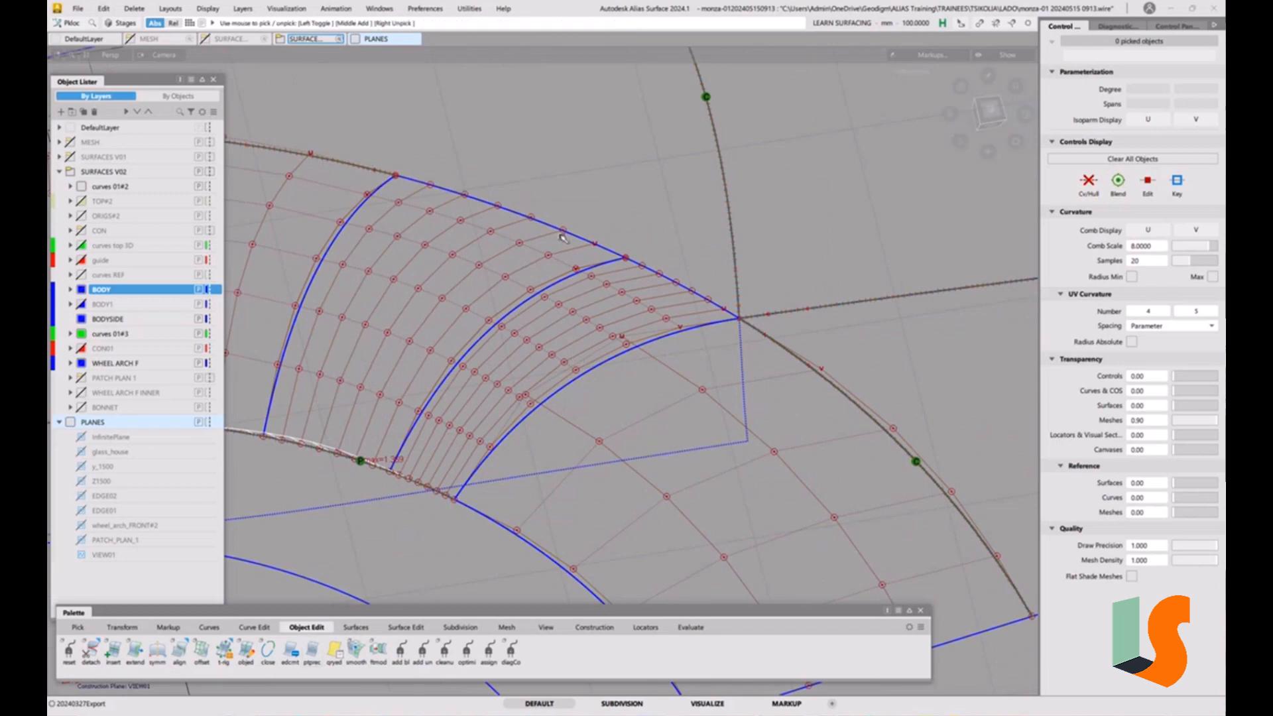
{"action": "left_click_drag", "start_coordinate": [561, 235], "coordinate": [532, 221], "text": "ctrl+shift"}
{"action": "left_click_drag", "start_coordinate": [553, 201], "coordinate": [570, 235]}
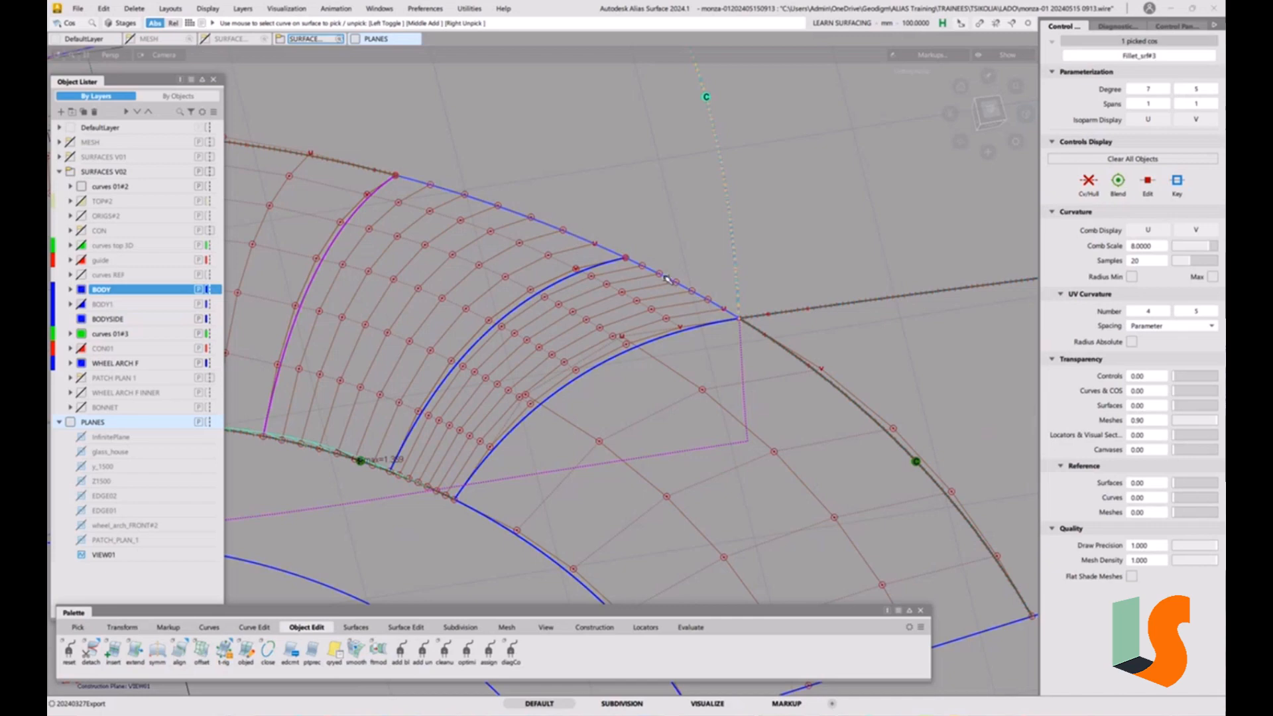
{"action": "left_click", "coordinate": [642, 337]}
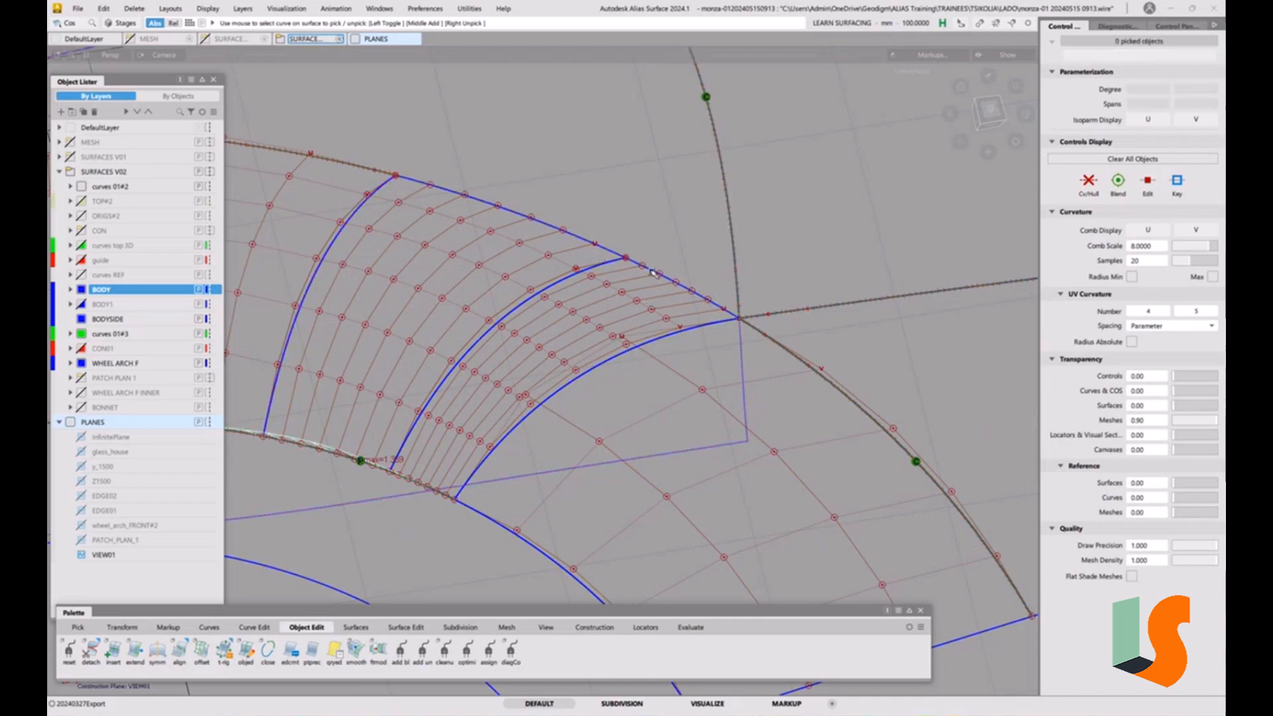
Add G2 curvature continuity locators on the split patches' shared edge, upper edges, and end edges meeting the neighbouring surfaces.
{"action": "double_click", "coordinate": [179, 649]}
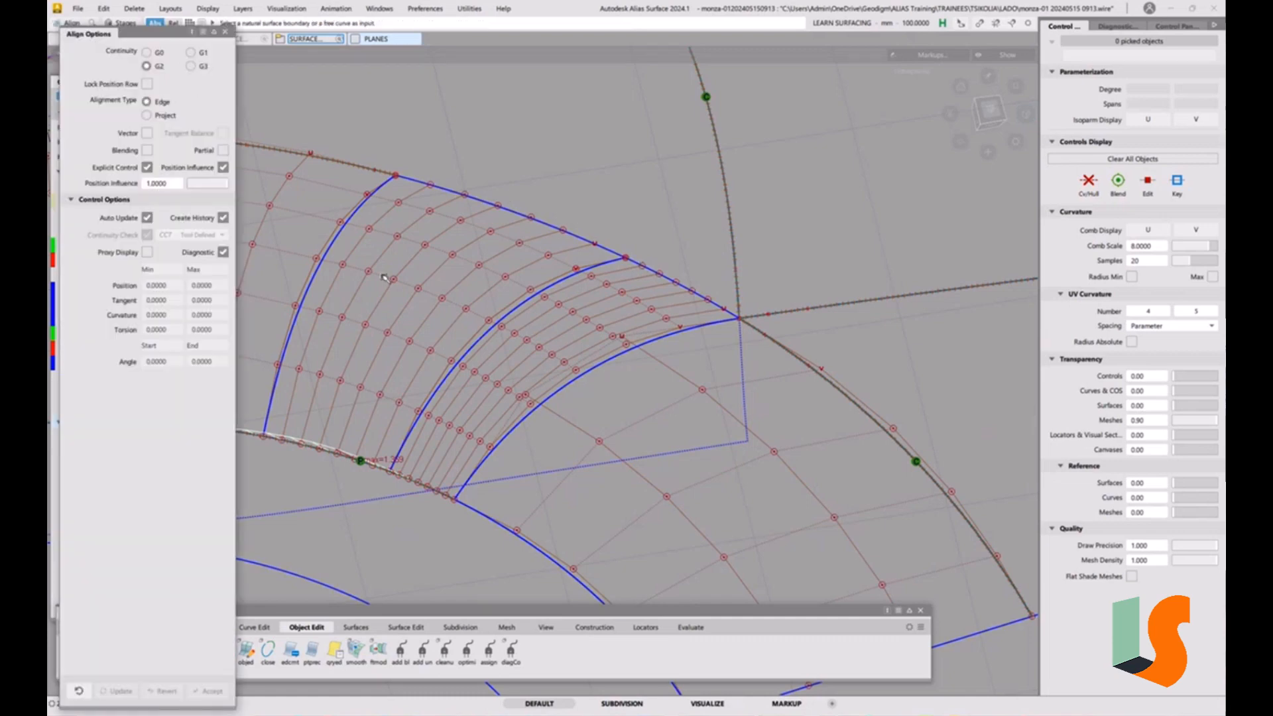
{"action": "left_click", "coordinate": [691, 629]}
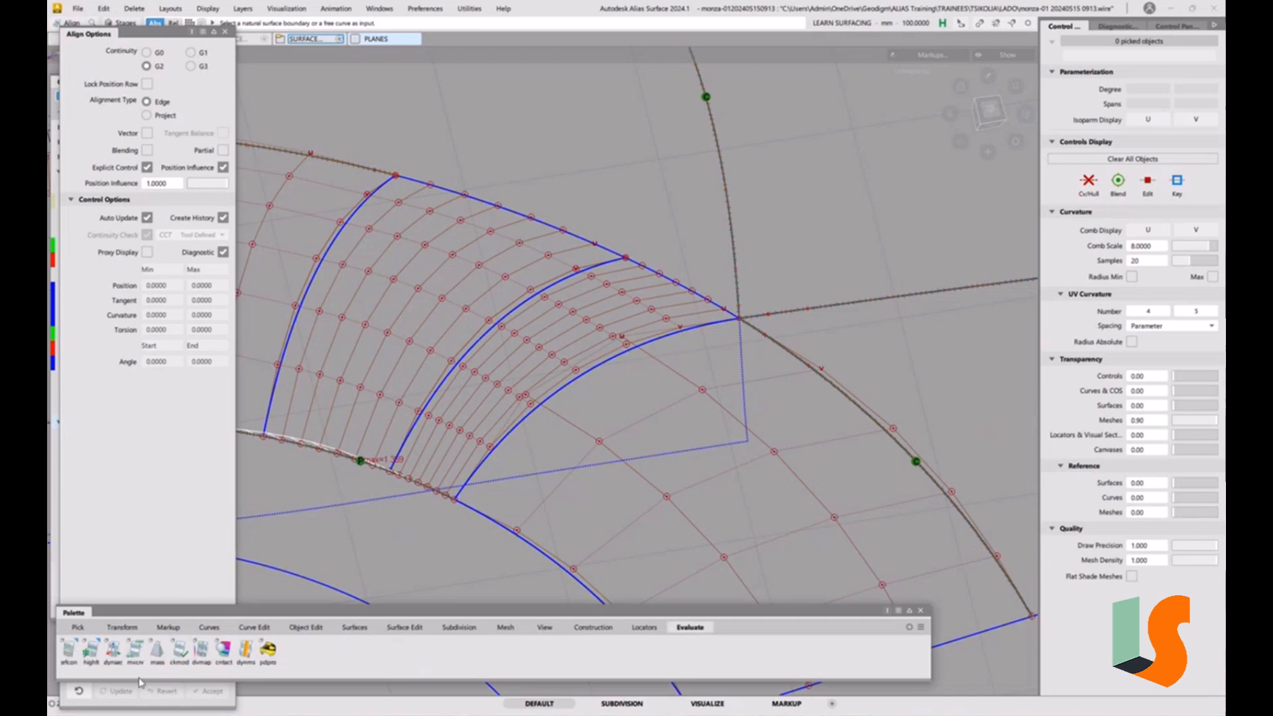
{"action": "double_click", "coordinate": [73, 653]}
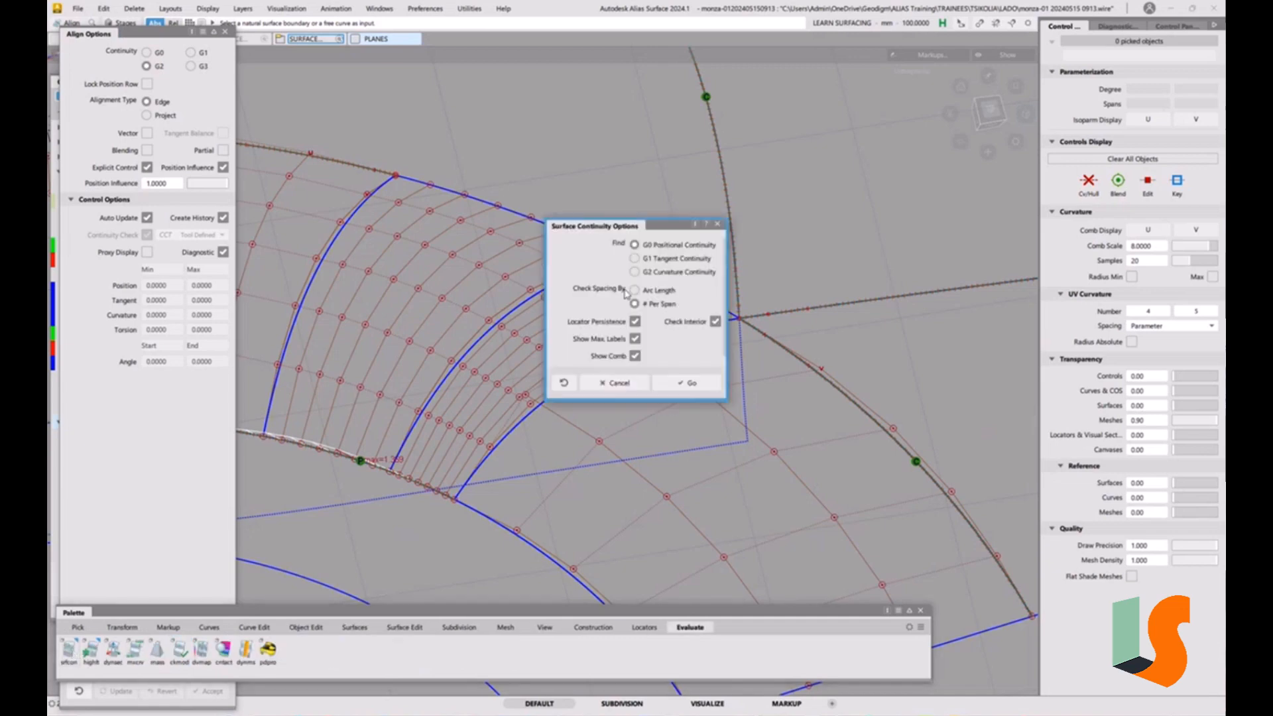
{"action": "left_click", "coordinate": [661, 272]}
{"action": "left_click", "coordinate": [690, 383]}
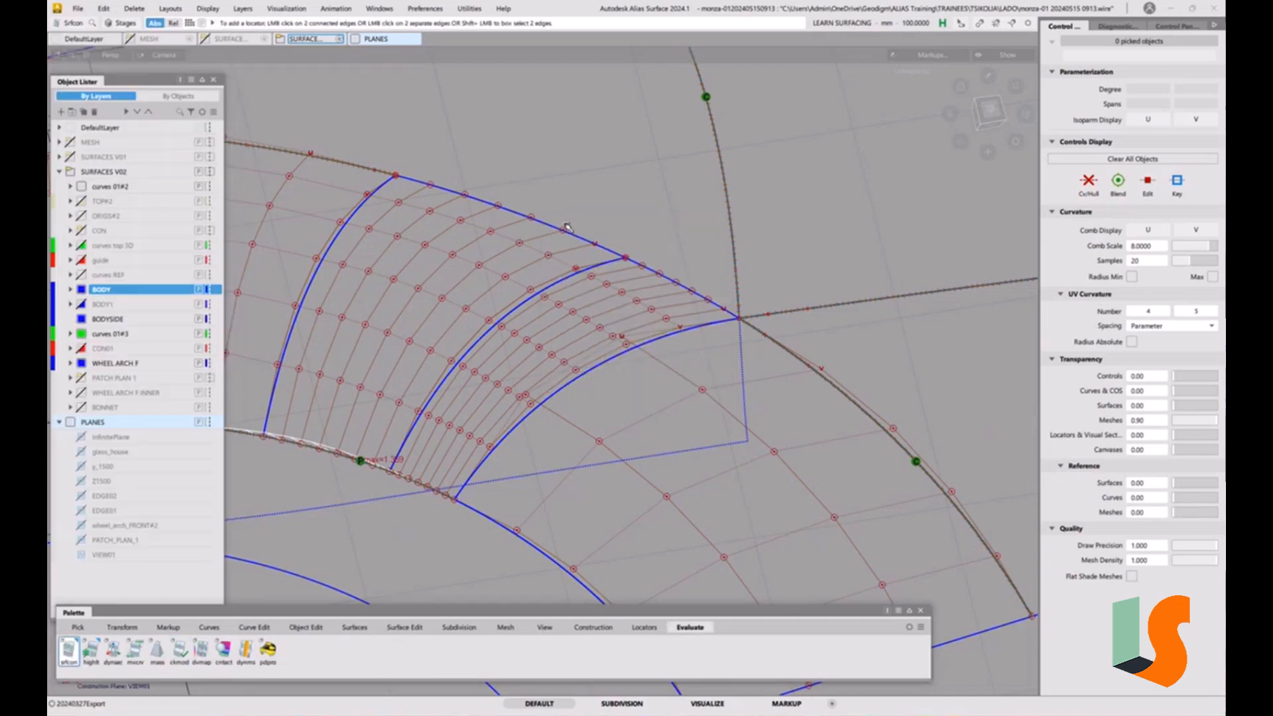
{"action": "left_click", "coordinate": [378, 209]}
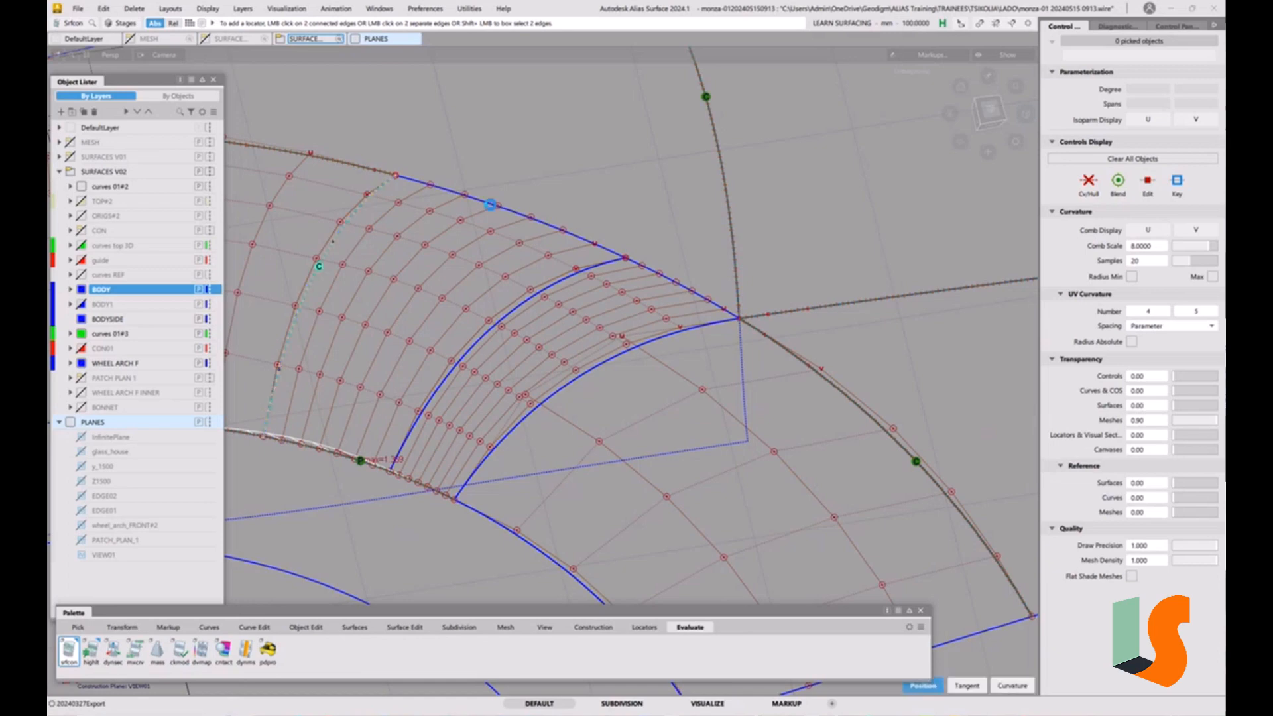
{"action": "left_click", "coordinate": [567, 278]}
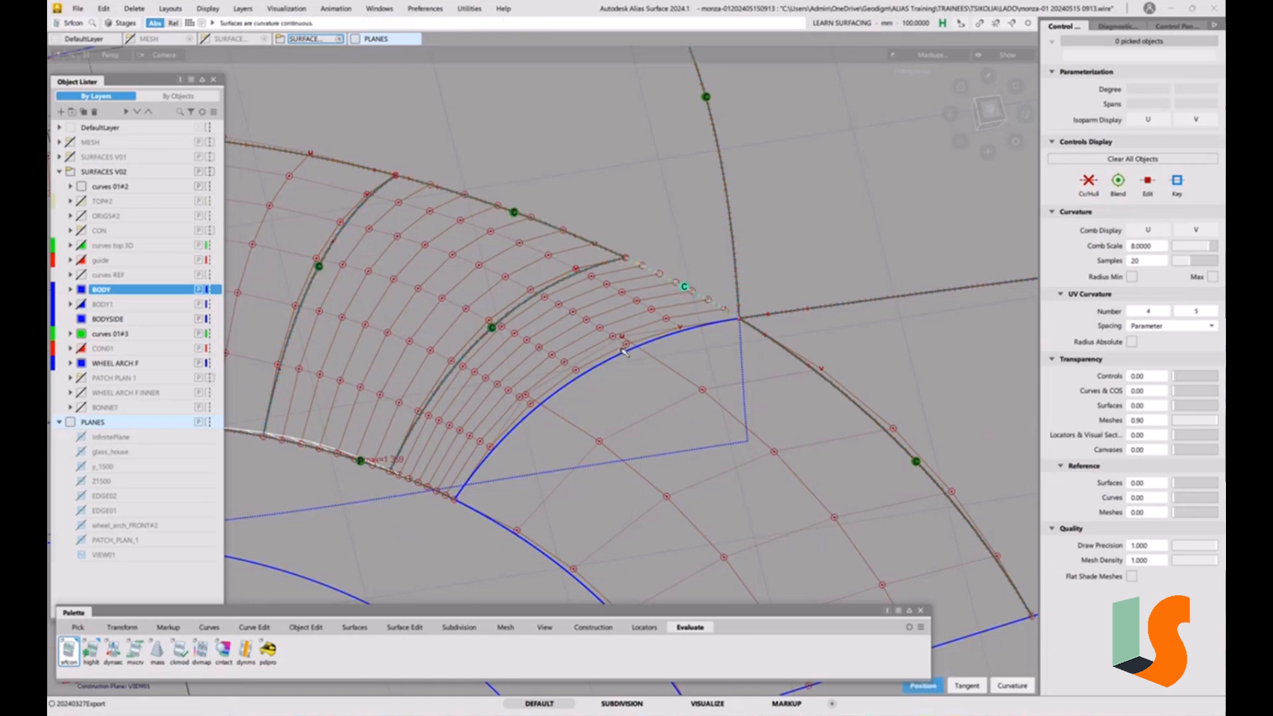
{"action": "left_click", "coordinate": [580, 377]}
{"action": "left_click", "coordinate": [663, 373]}
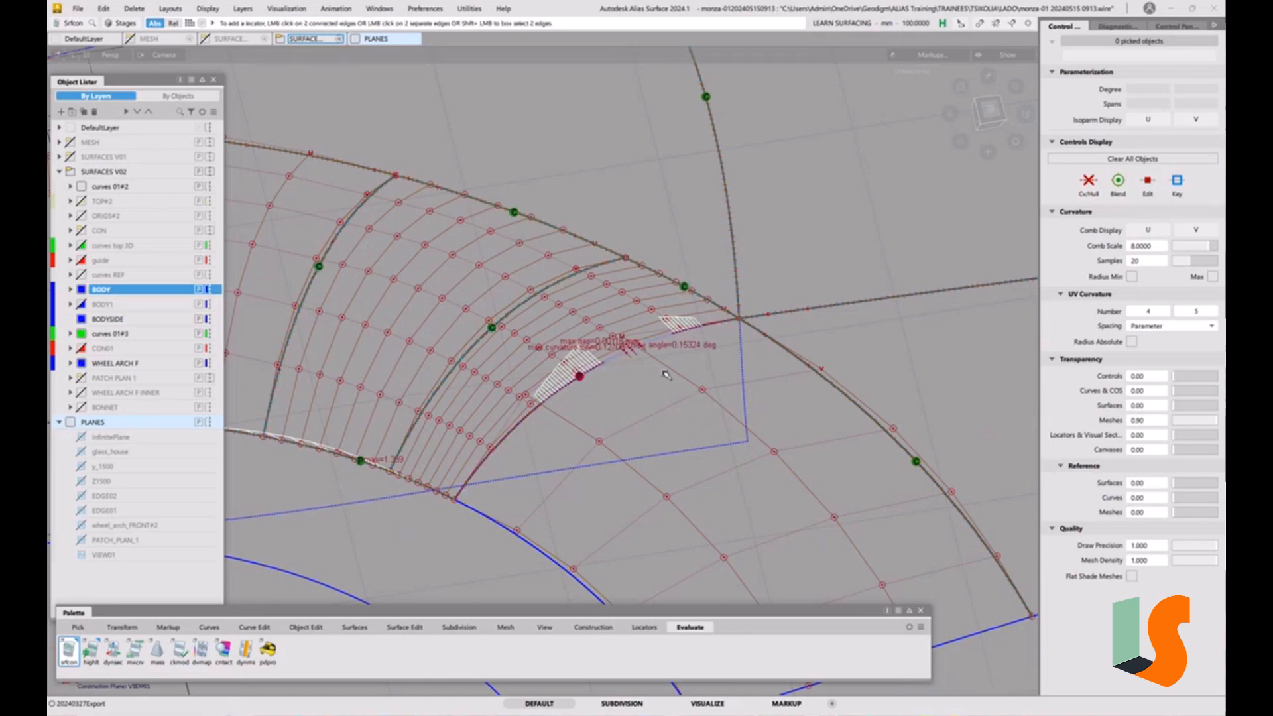
{"action": "right_click_drag", "start_coordinate": [663, 372], "coordinate": [664, 323], "text": "alt+shift"}
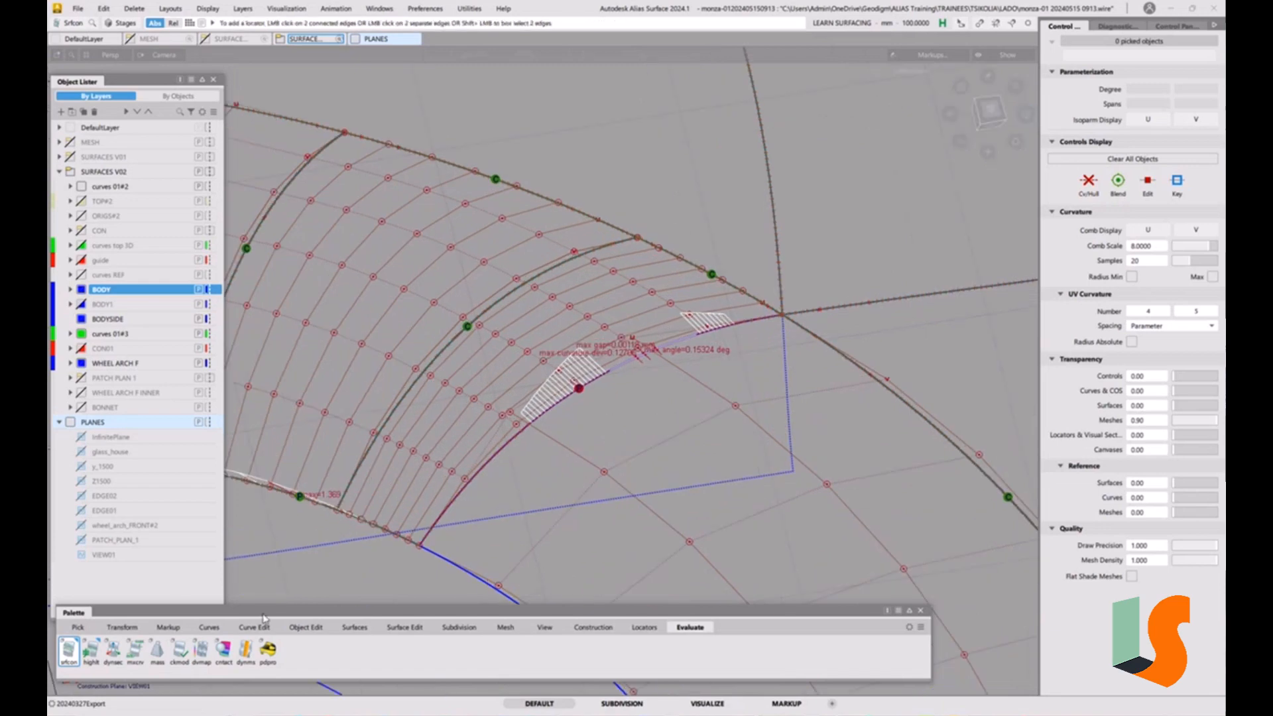
Align the smaller split square#4 patch's edge to the adjoining lower wheel-arch surface with G2 continuity and history.
{"action": "left_click", "coordinate": [306, 627]}
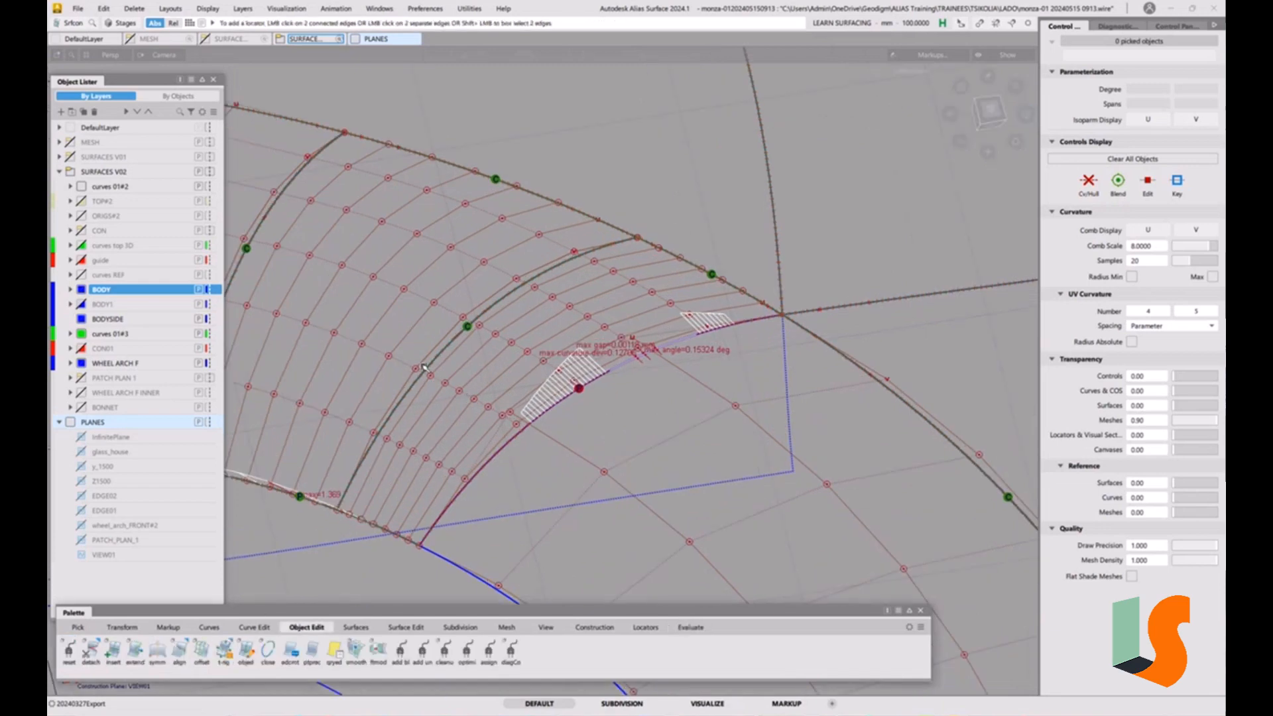
{"action": "double_click", "coordinate": [179, 650]}
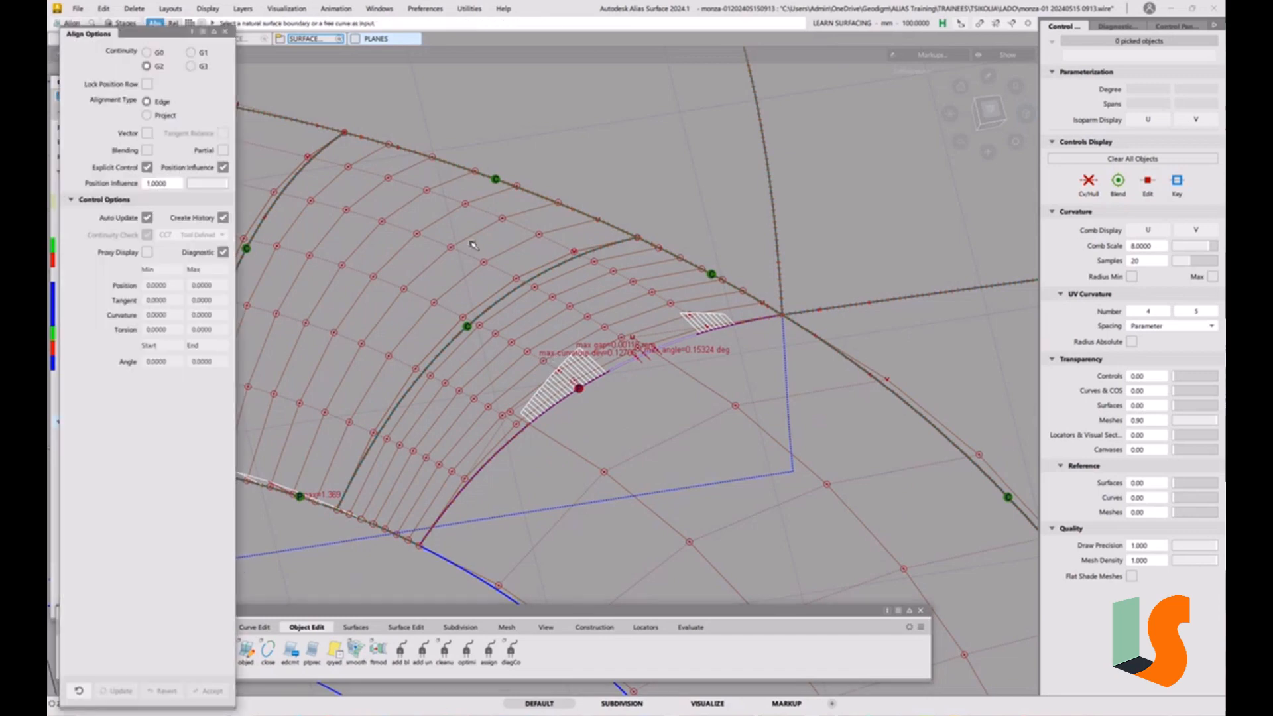
{"action": "left_click", "coordinate": [536, 431]}
{"action": "left_click", "coordinate": [545, 443]}
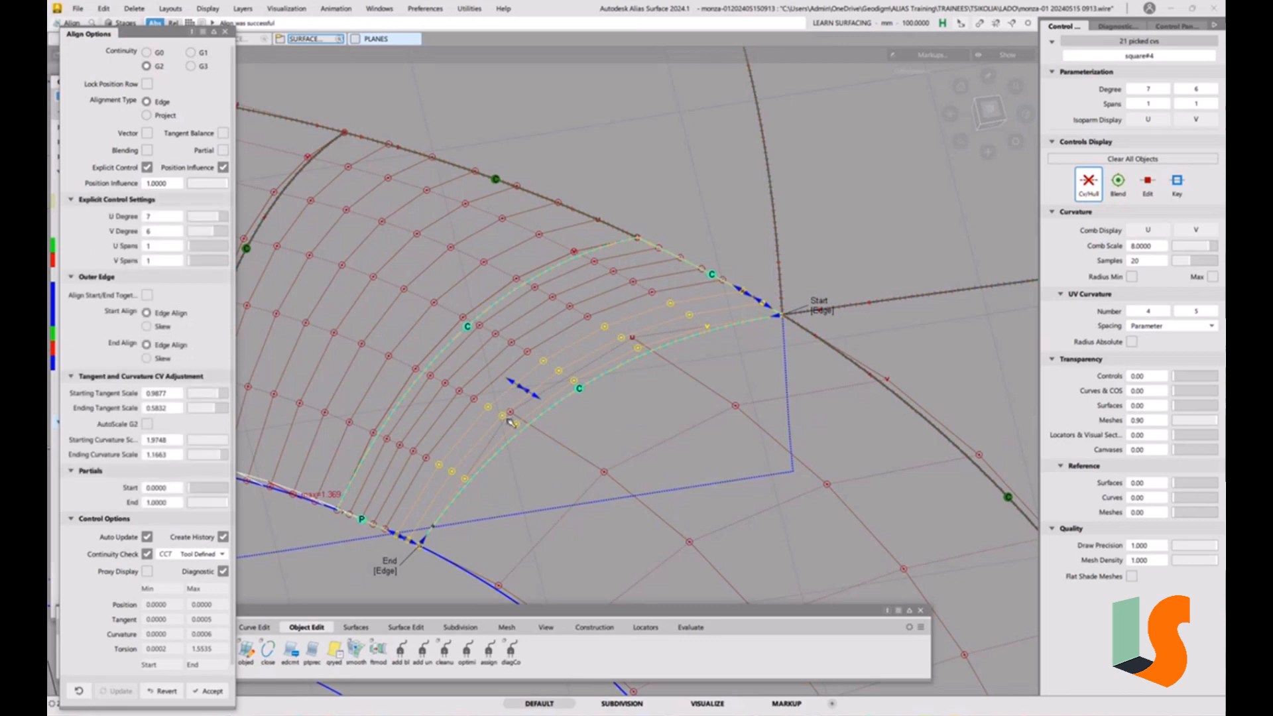
{"action": "left_click_drag", "start_coordinate": [603, 359], "coordinate": [732, 259], "text": "alt+shift"}
{"action": "scroll", "coordinate": [547, 309], "scroll_direction": "down", "scroll_amount": 3}
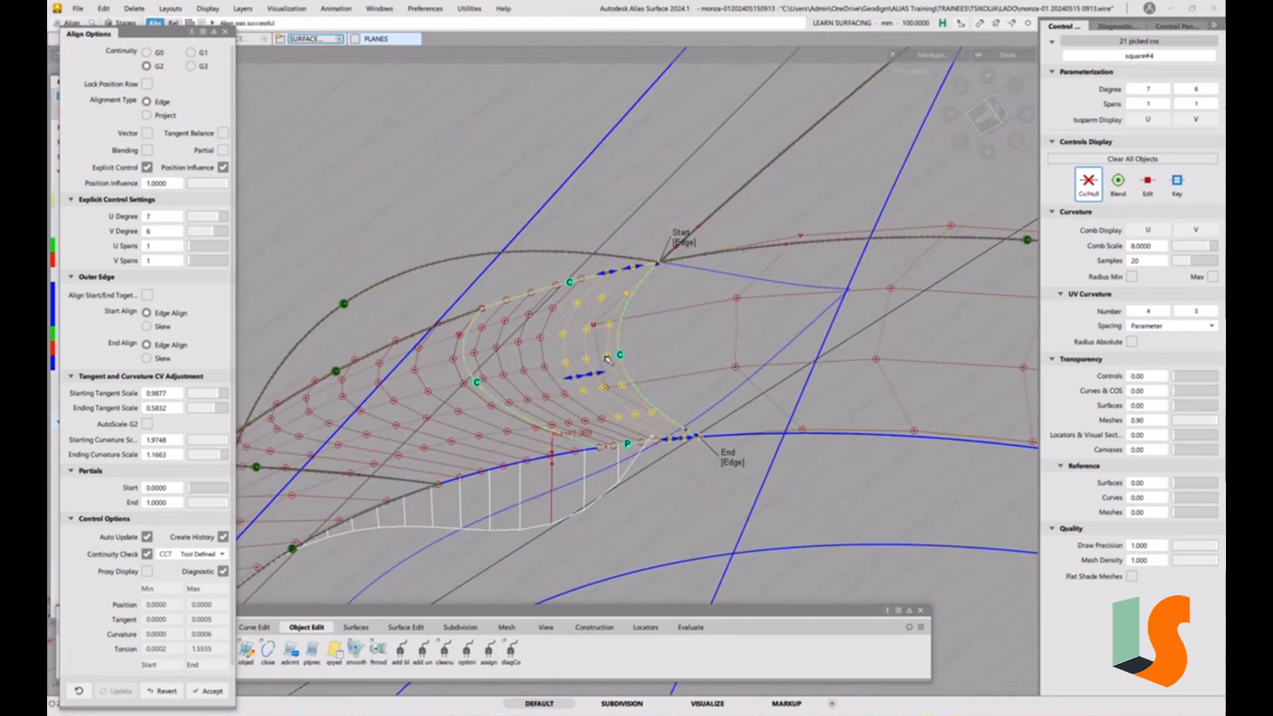
{"action": "left_click_drag", "start_coordinate": [607, 359], "coordinate": [546, 363], "text": "alt+shift"}
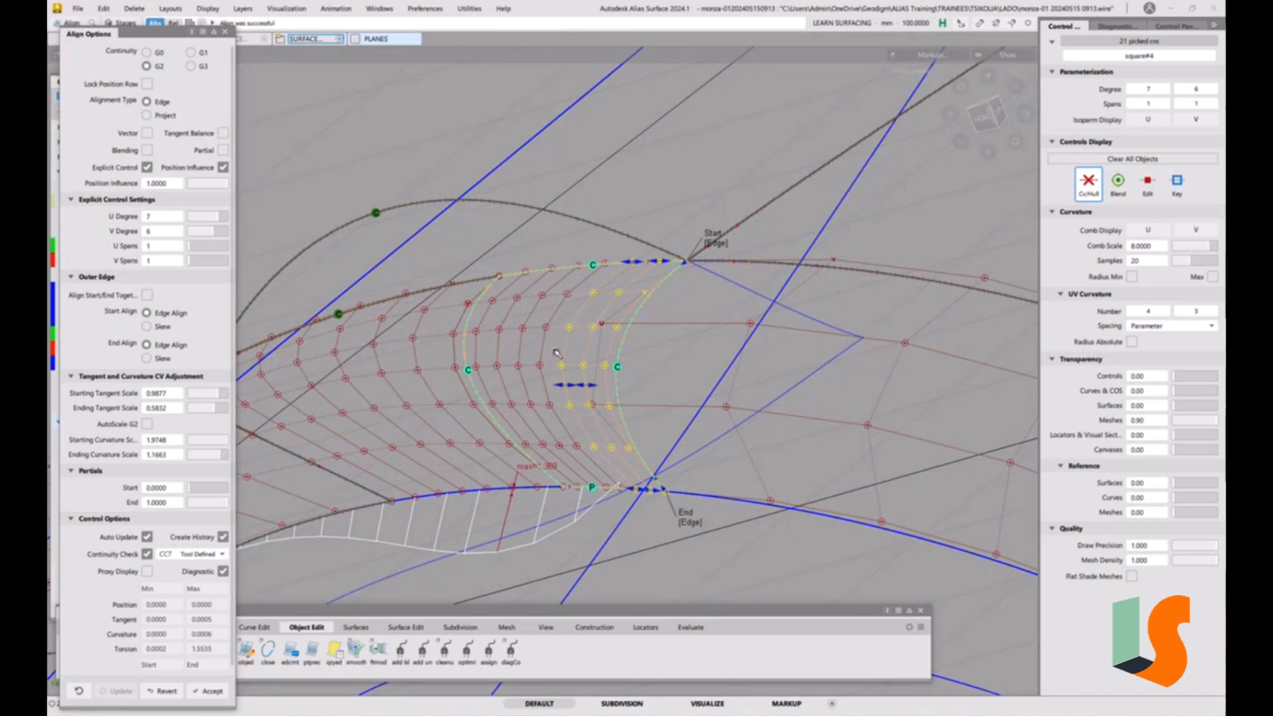
Enable Blending for the square#4 alignment with 2 extra CV rows.
{"action": "left_click", "coordinate": [146, 150]}
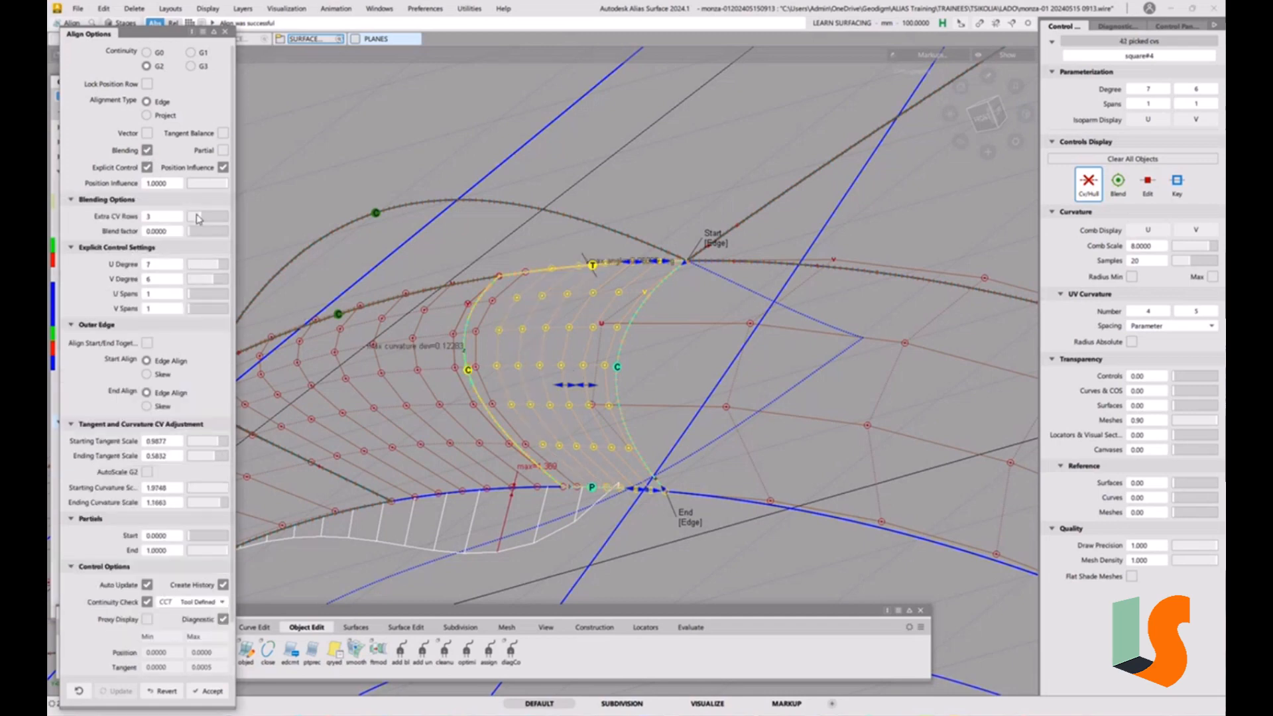
{"action": "left_click_drag", "start_coordinate": [199, 220], "coordinate": [192, 219]}
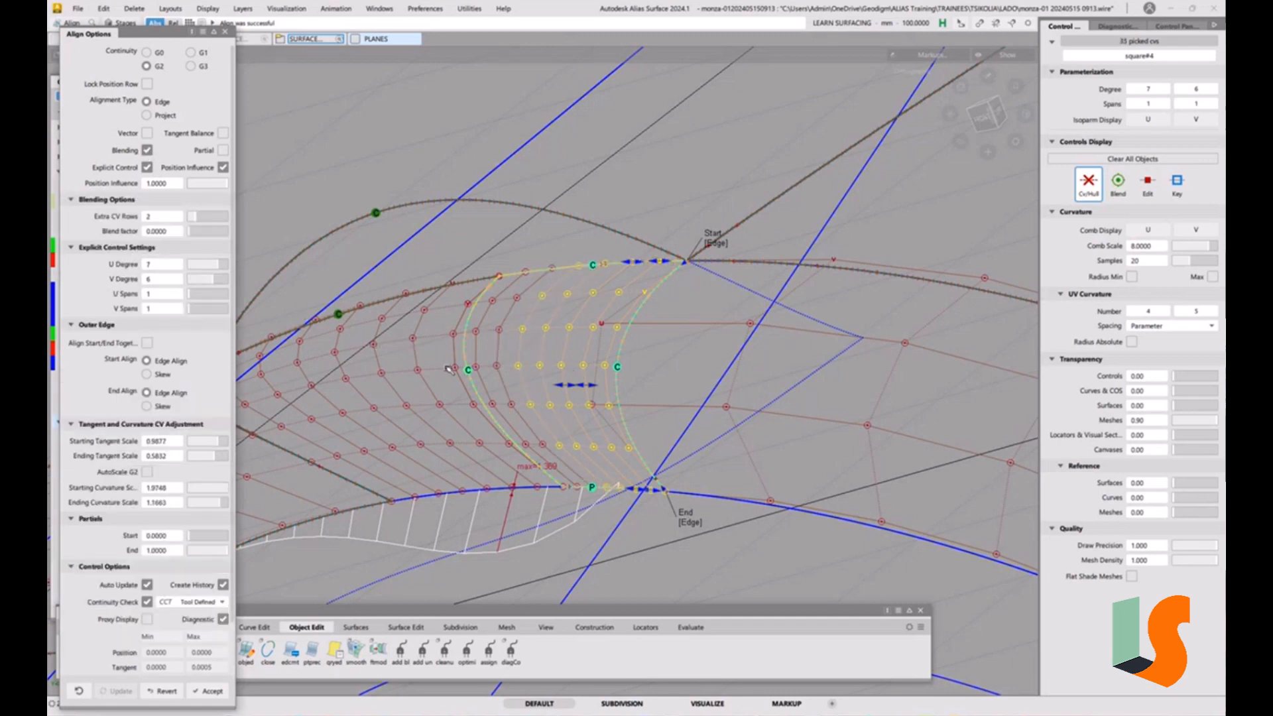
{"action": "left_click", "coordinate": [698, 301]}
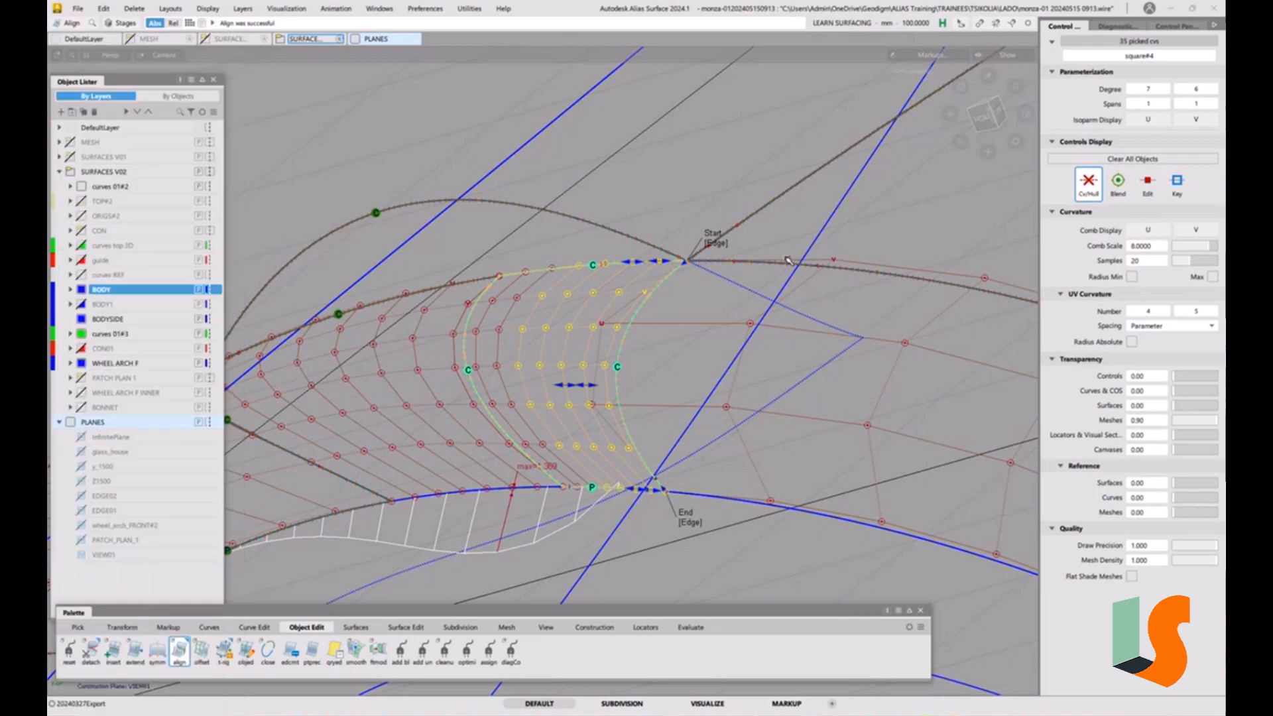
Examine reflections across the wheel-arch blend with black-and-white horizontal stripe and isoangle shading, close the alignment options and turn shading off.
{"action": "left_click", "coordinate": [1135, 28]}
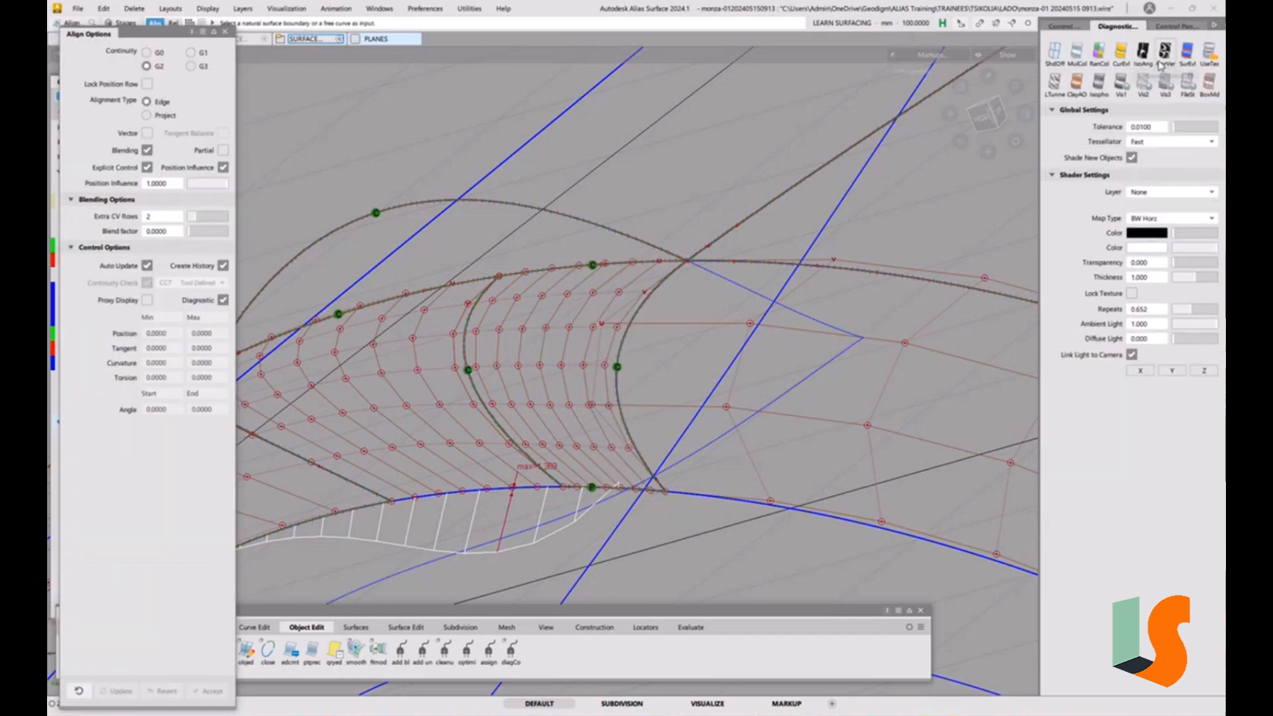
{"action": "left_click", "coordinate": [1165, 52]}
{"action": "left_click_drag", "start_coordinate": [746, 289], "coordinate": [740, 329], "text": "alt+shift"}
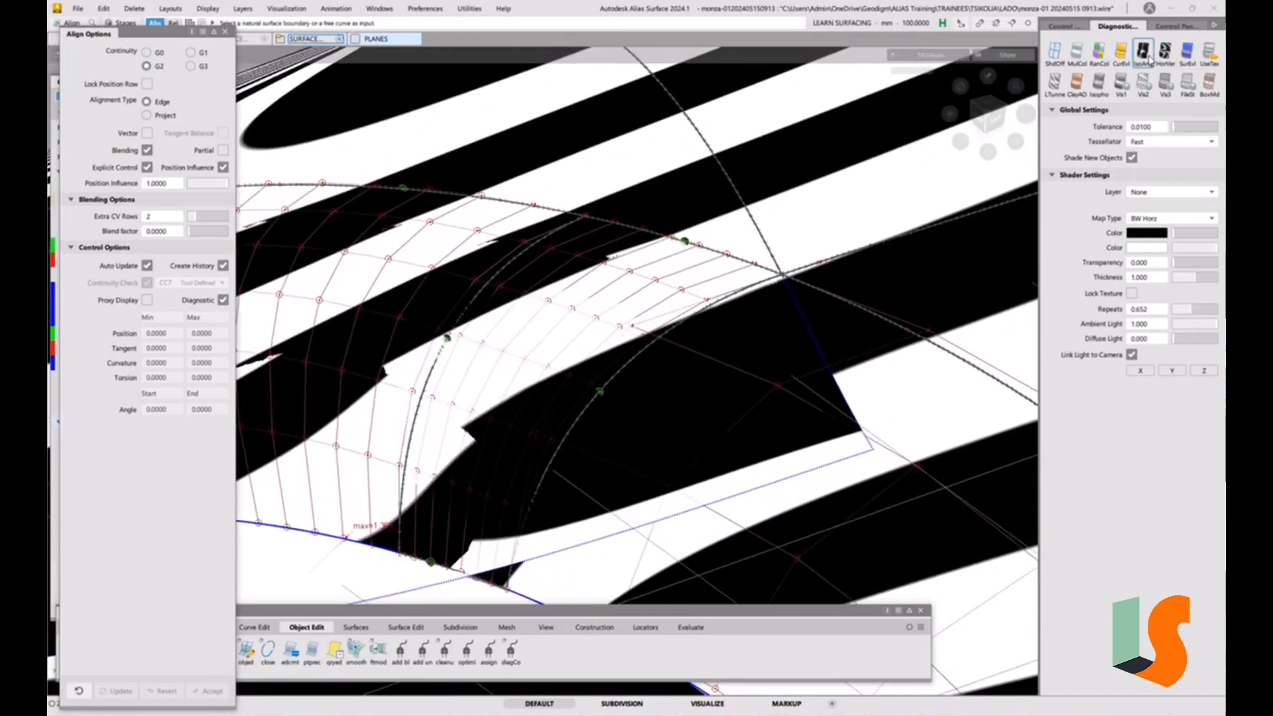
{"action": "left_click", "coordinate": [1143, 53]}
{"action": "right_click_drag", "start_coordinate": [783, 312], "coordinate": [708, 331], "text": "alt+shift"}
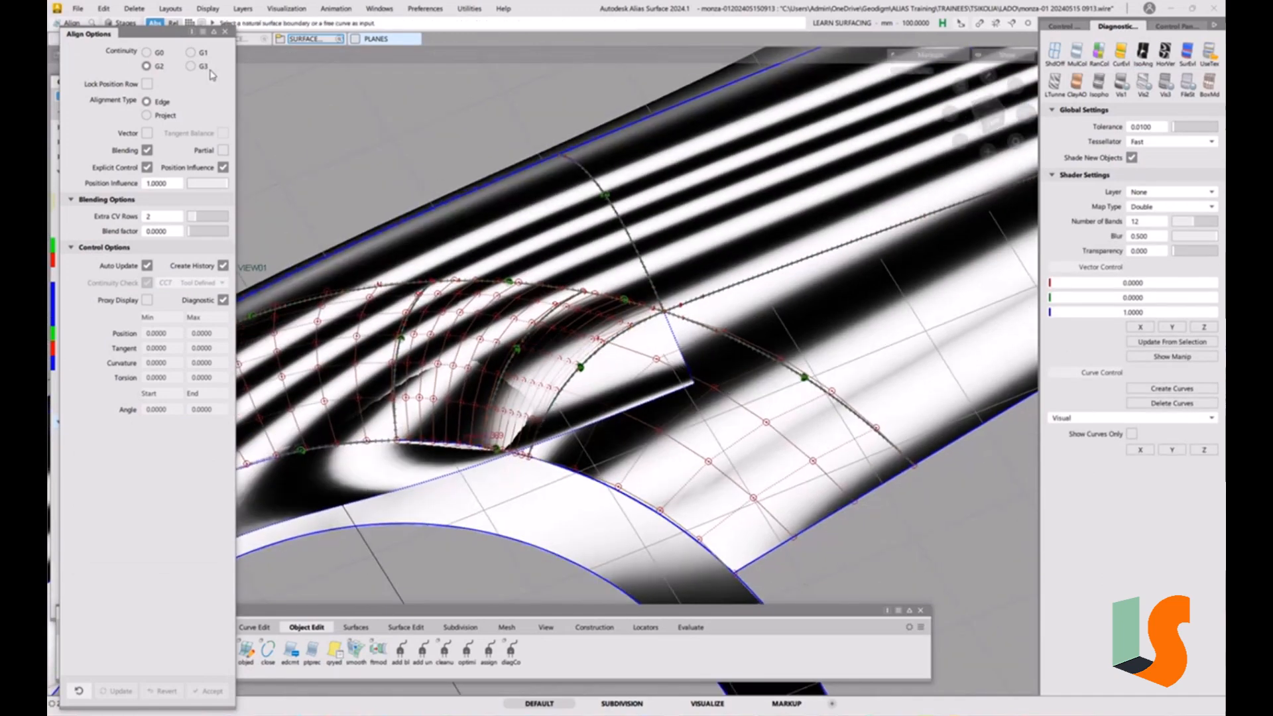
{"action": "left_click", "coordinate": [226, 32]}
{"action": "key", "text": "1"}
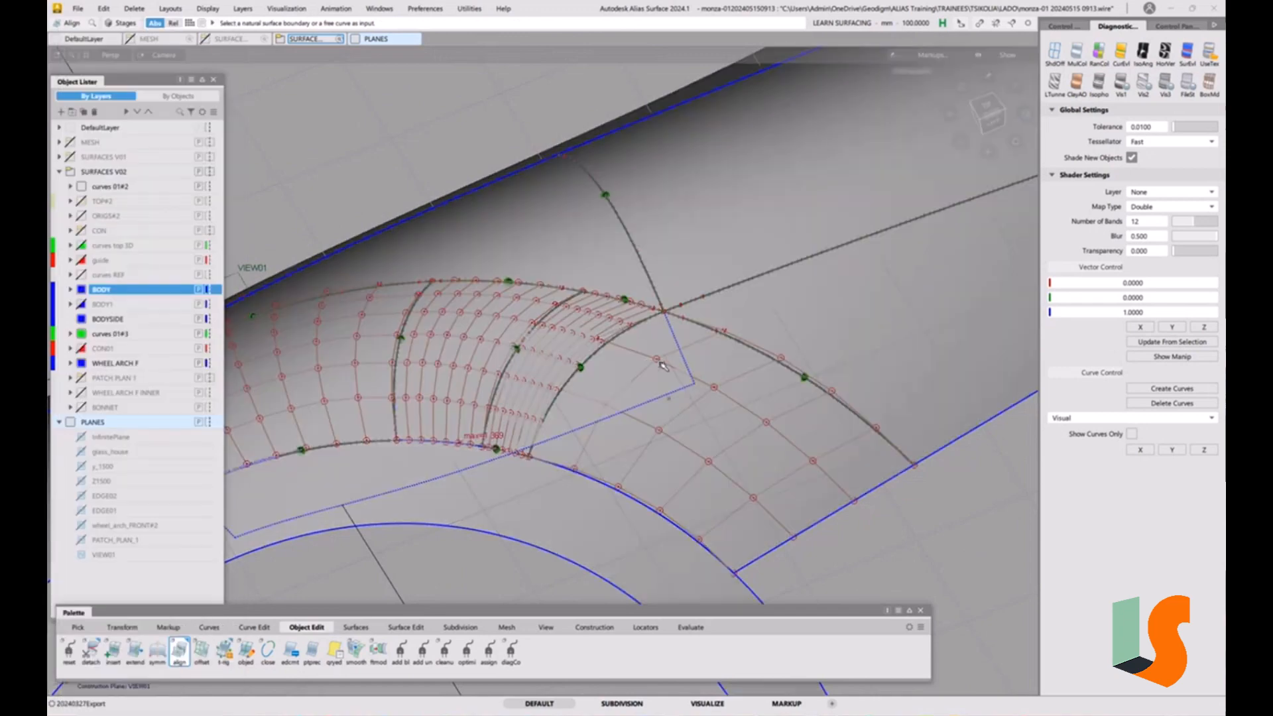
{"action": "key", "text": "0"}
Select all the surfaces around the wheel arch and delete their construction history.
{"action": "left_click_drag", "start_coordinate": [669, 305], "coordinate": [593, 392], "text": "alt+shift"}
{"action": "right_click_drag", "start_coordinate": [593, 393], "coordinate": [500, 400], "text": "alt+shift"}
{"action": "middle_click_drag", "start_coordinate": [501, 400], "coordinate": [666, 465], "text": "alt+shift"}
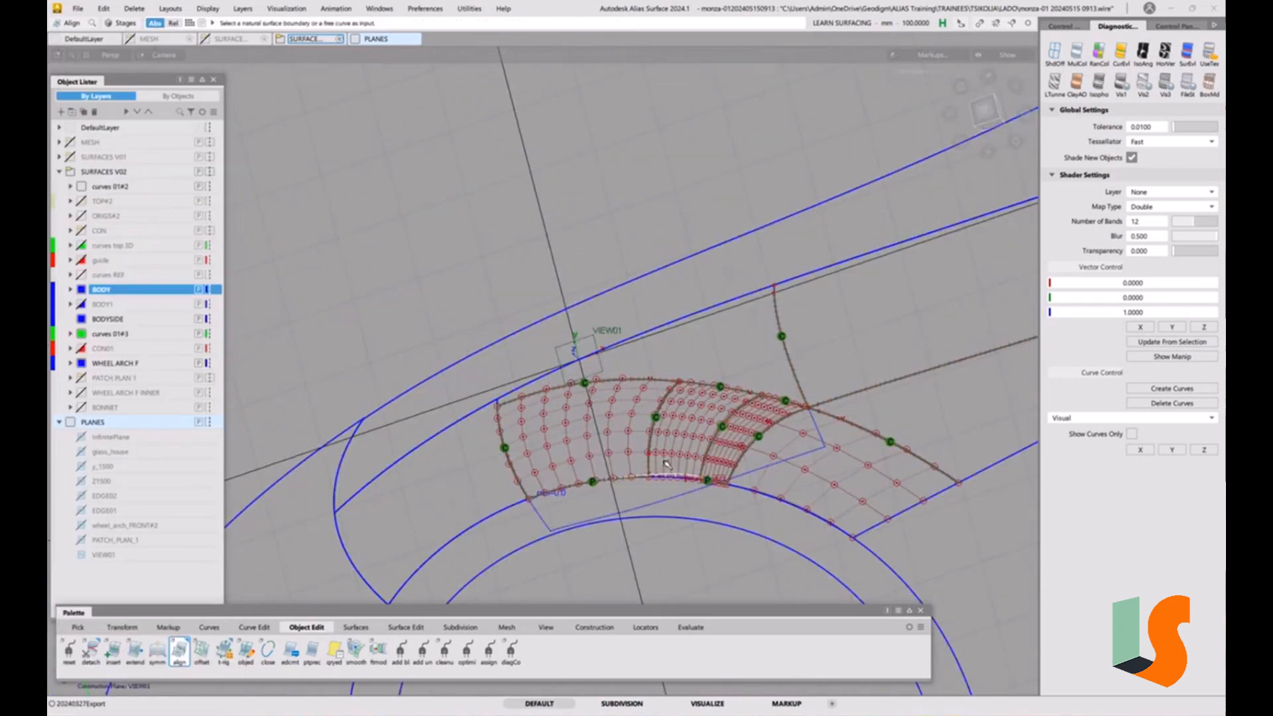
{"action": "left_click_drag", "start_coordinate": [625, 483], "coordinate": [676, 470], "text": "ctrl+shift"}
{"action": "left_click", "coordinate": [669, 498]}
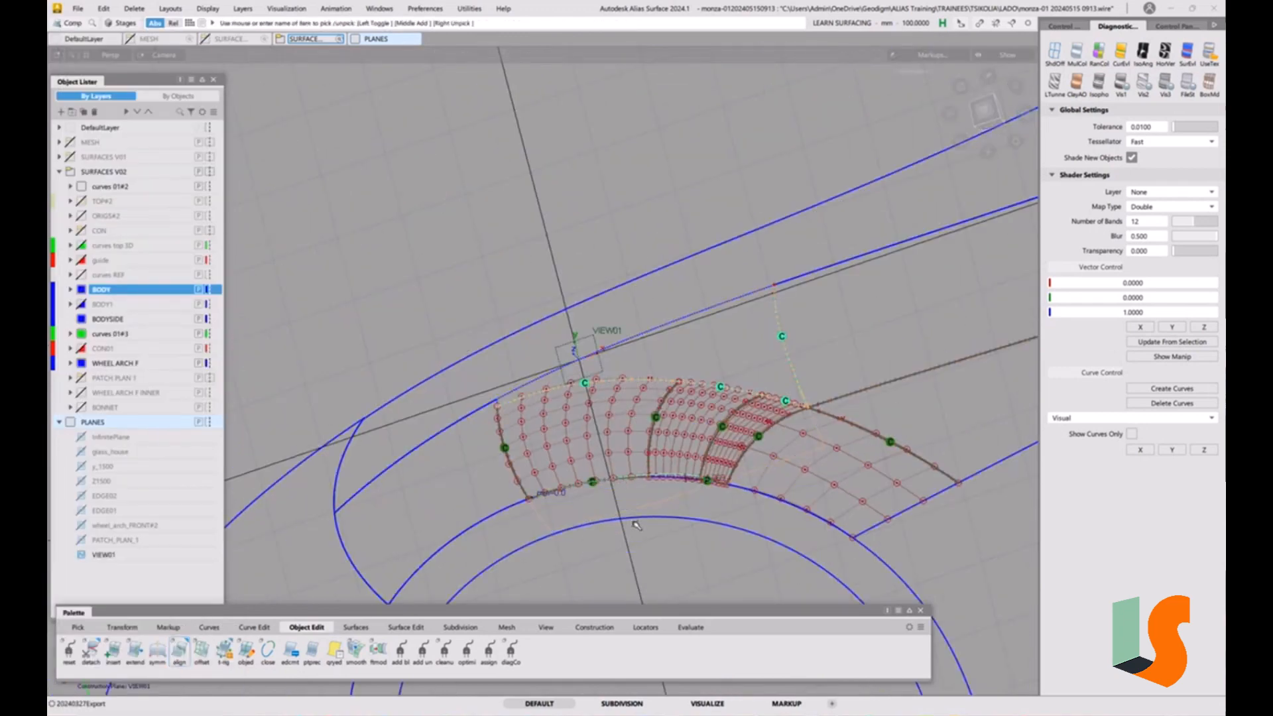
{"action": "left_click_drag", "start_coordinate": [704, 430], "coordinate": [677, 442], "text": "ctrl+shift"}
{"action": "left_click_drag", "start_coordinate": [429, 337], "coordinate": [855, 524]}
{"action": "key", "text": "ctrl+h"}
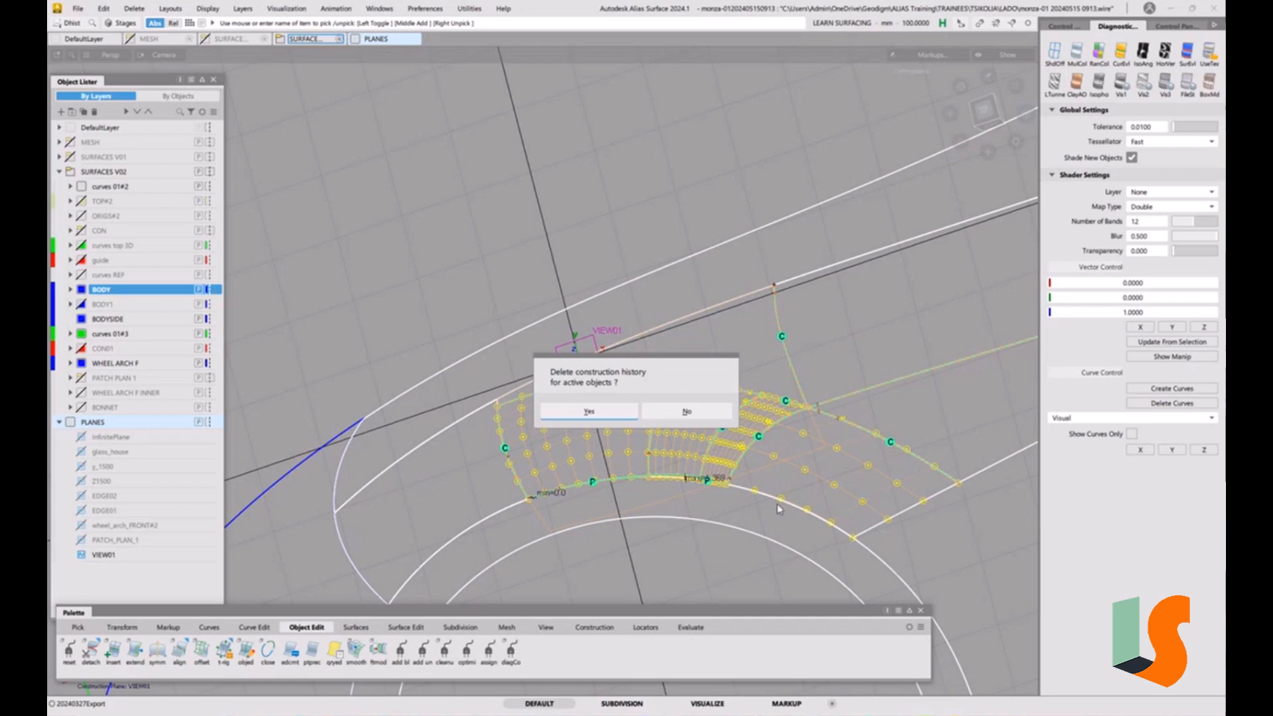
{"action": "left_click", "coordinate": [588, 411]}
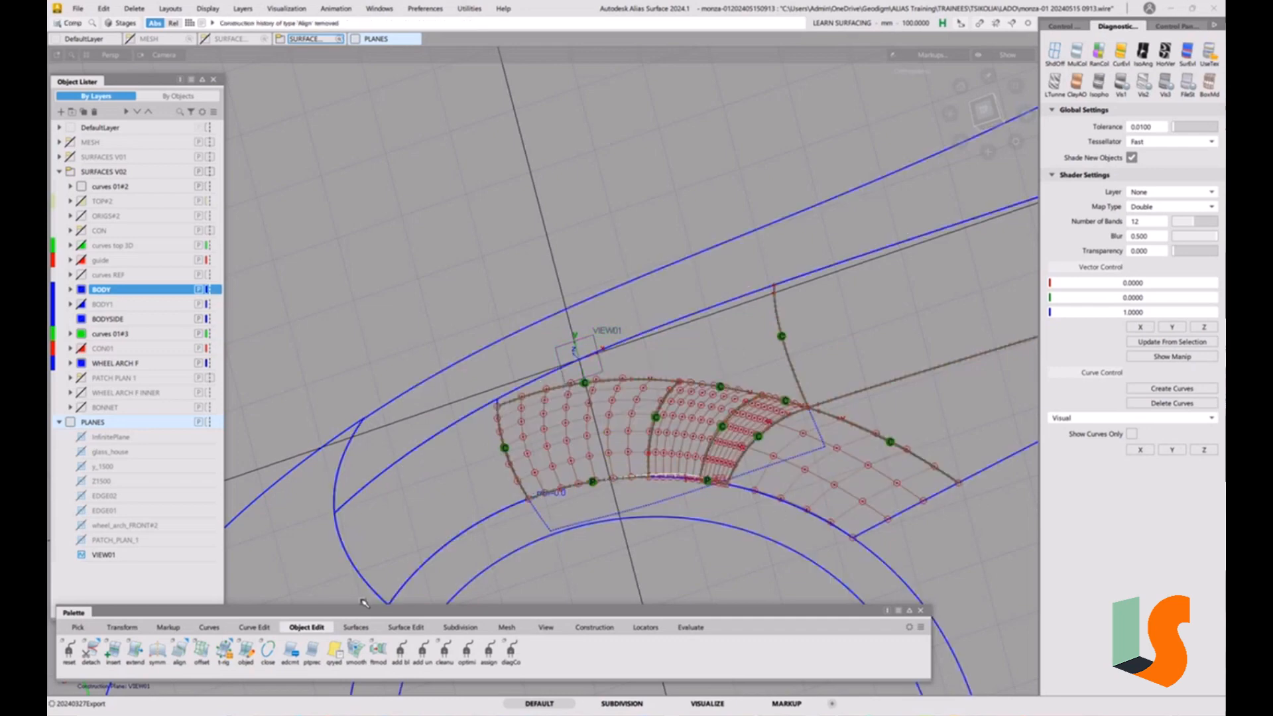
Trim the body surface with 3D Trimming off, keeping the region above the wheel-arch patches.
{"action": "left_click", "coordinate": [405, 627]}
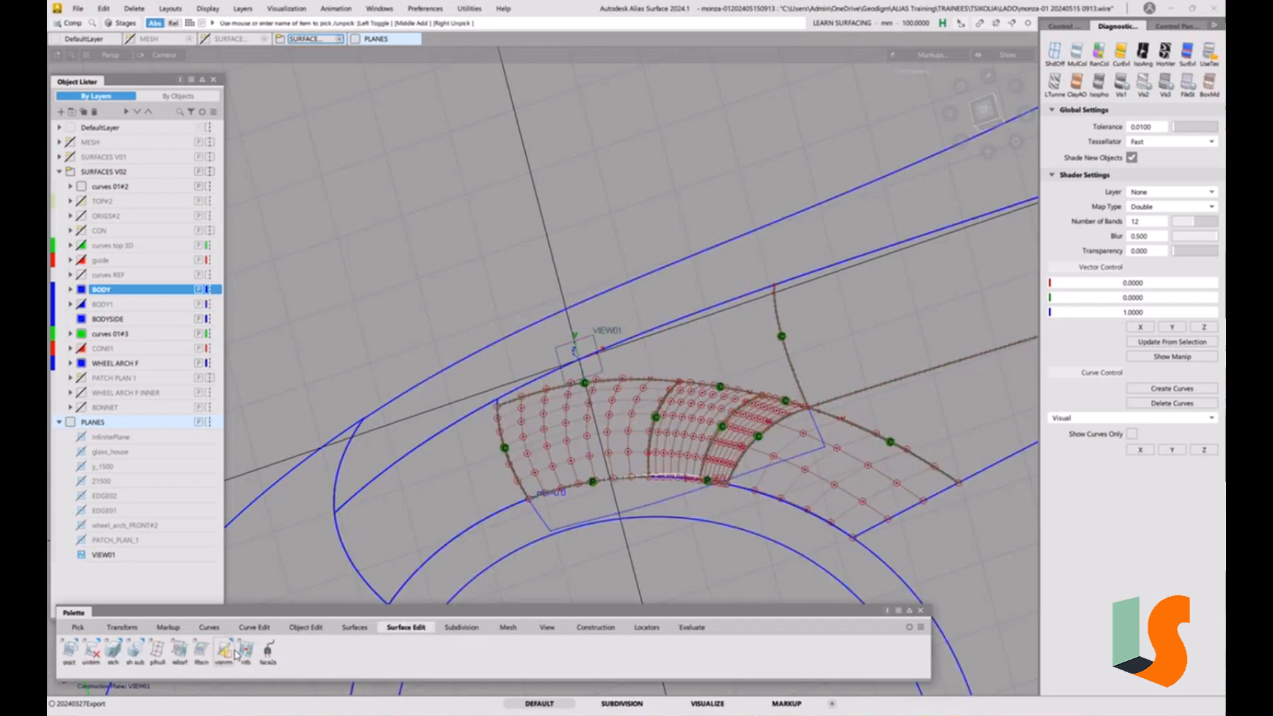
{"action": "left_click", "coordinate": [91, 660]}
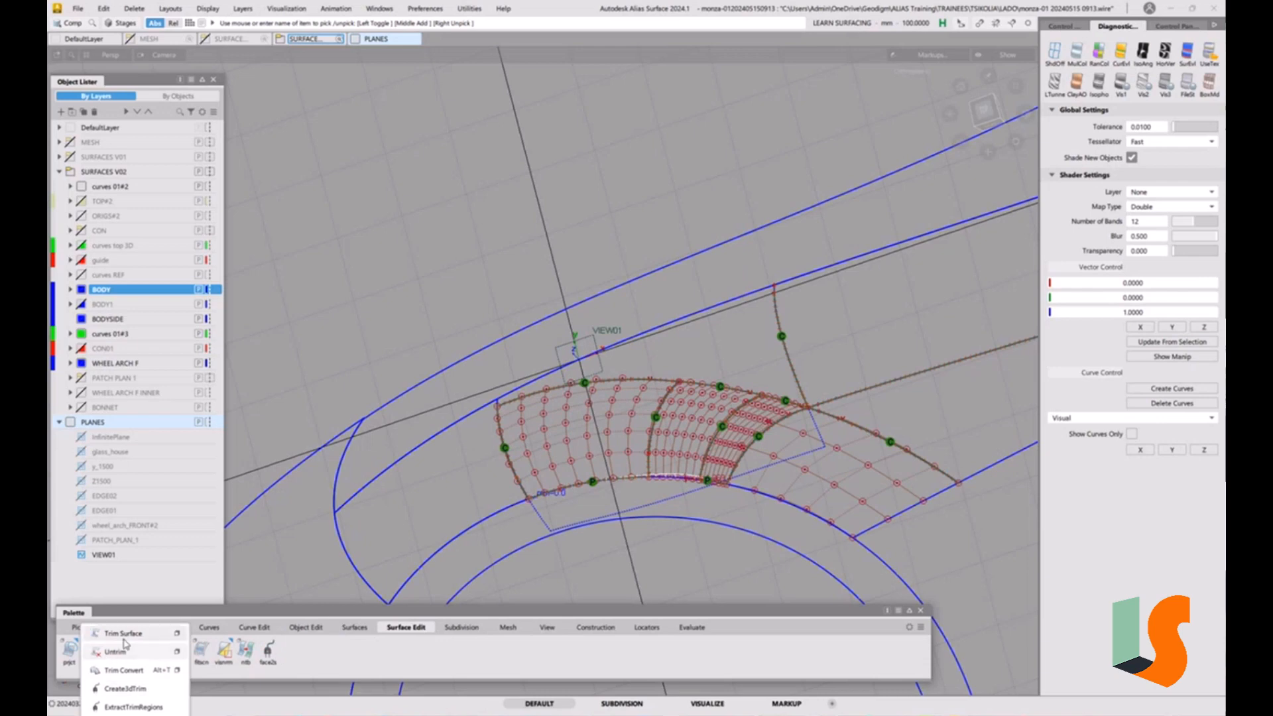
{"action": "left_click", "coordinate": [171, 634]}
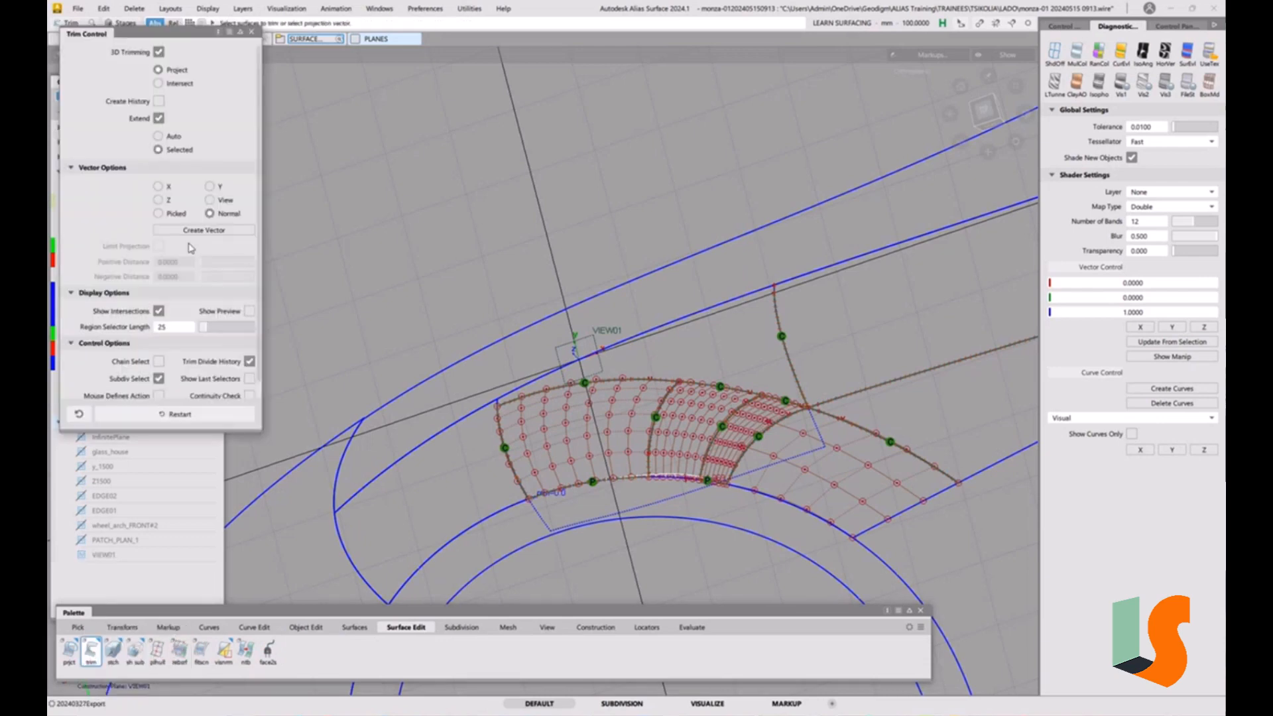
{"action": "left_click", "coordinate": [159, 52]}
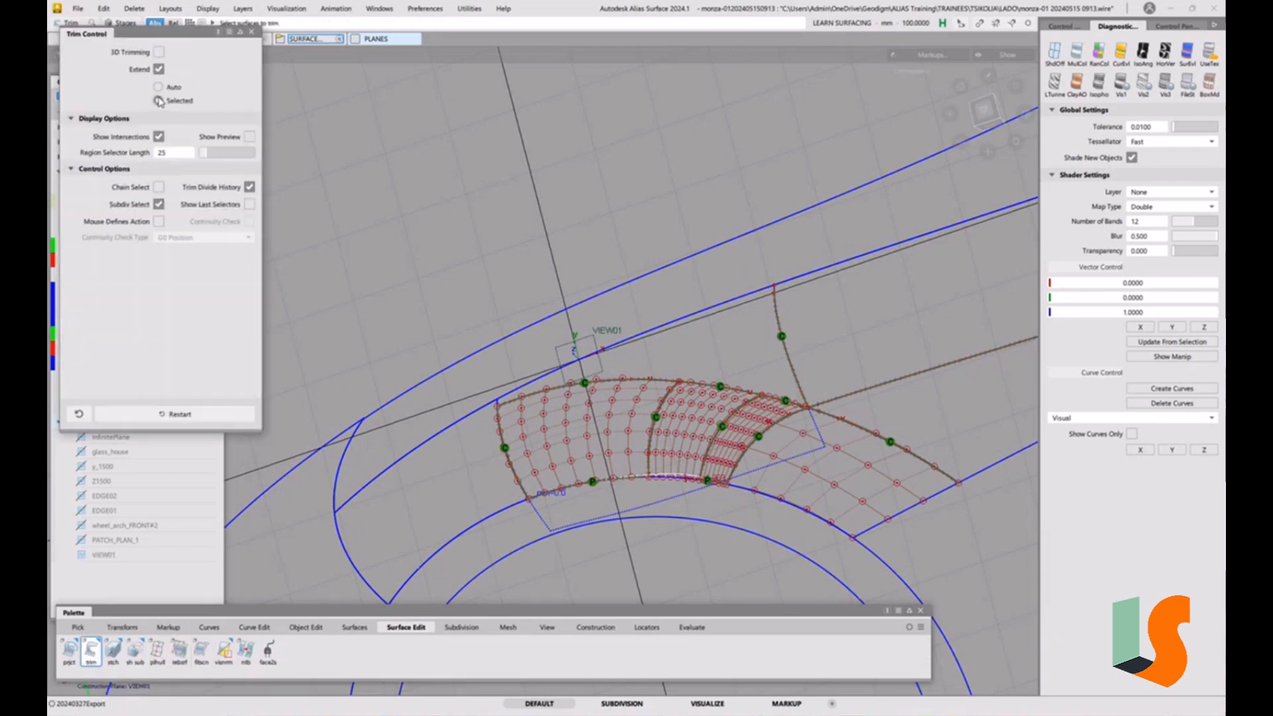
{"action": "left_click", "coordinate": [712, 336]}
{"action": "left_click", "coordinate": [712, 336]}
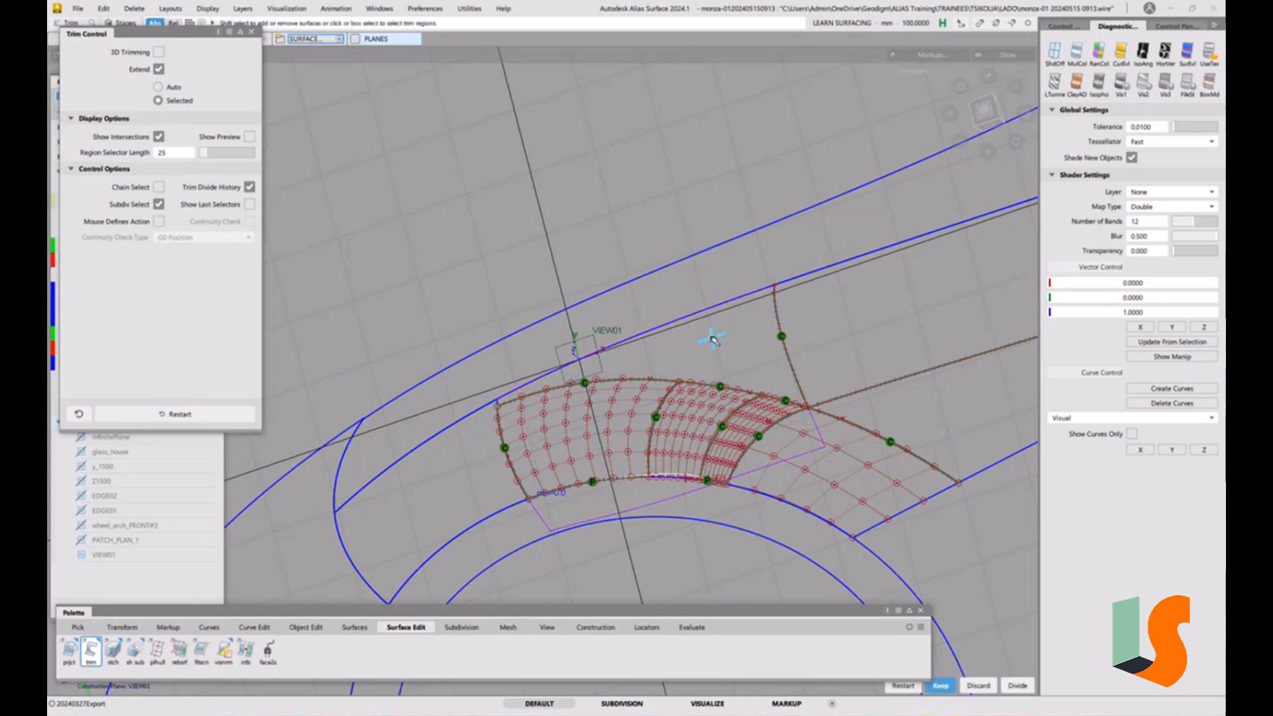
{"action": "key", "text": "space"}
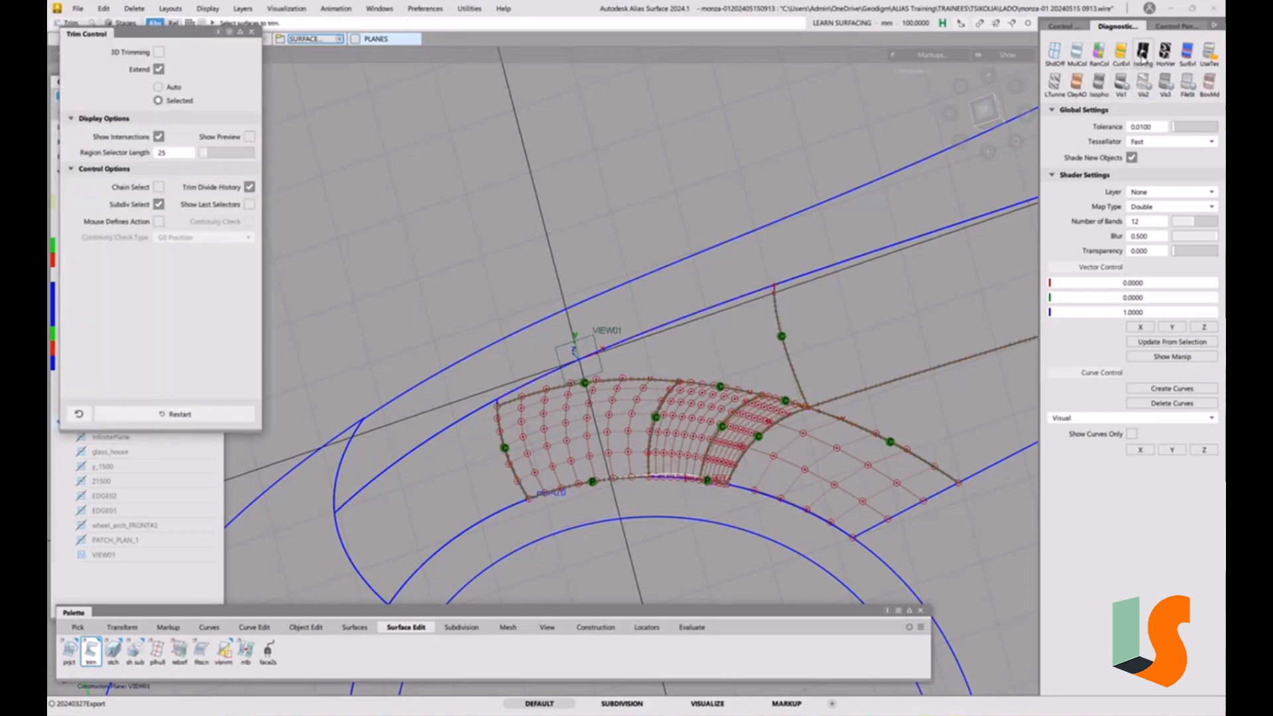
Examine the highlight flow across the trimmed body and wheel-arch patches using isoangle and horizontal/vertical stripe shading.
{"action": "left_click", "coordinate": [1143, 53]}
{"action": "left_click_drag", "start_coordinate": [770, 402], "coordinate": [751, 424], "text": "alt+shift"}
{"action": "right_click_drag", "start_coordinate": [751, 424], "coordinate": [741, 292], "text": "alt+shift"}
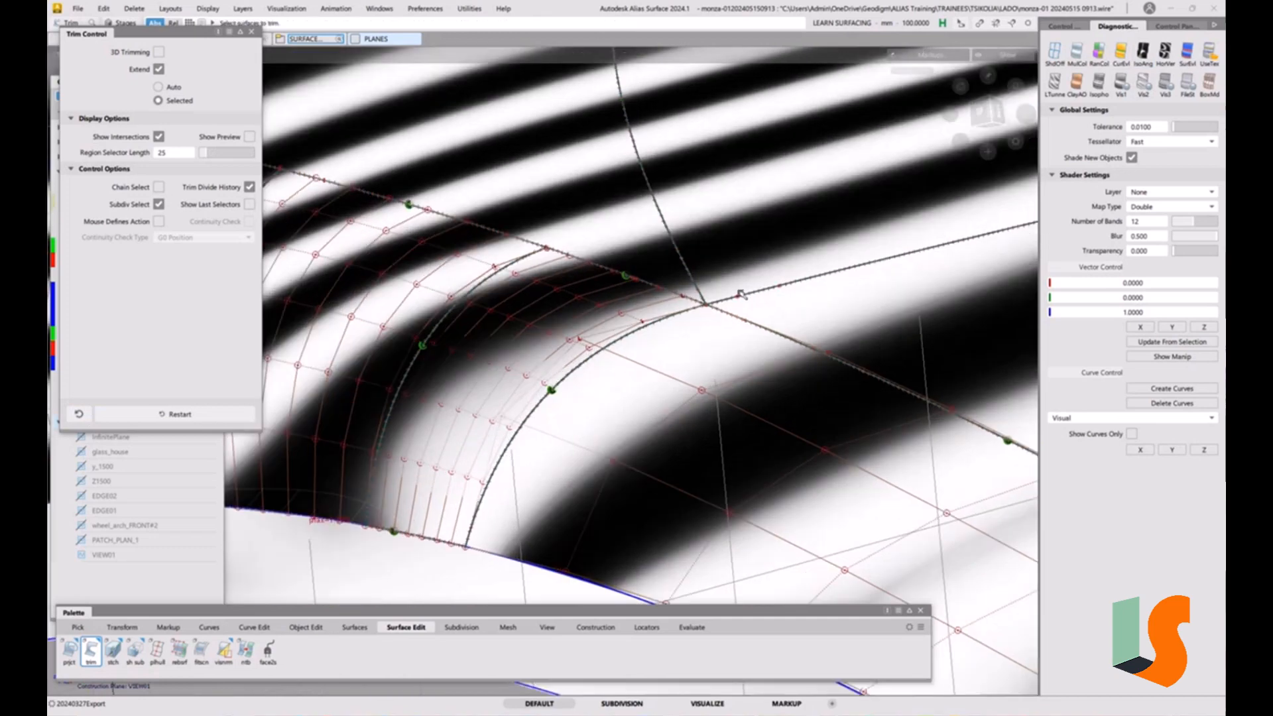
{"action": "mouse_move", "coordinate": [742, 293]}
{"action": "left_mouse_down", "text": "alt+shift"}
{"action": "mouse_move", "coordinate": [554, 329]}
{"action": "mouse_move", "coordinate": [713, 288]}
{"action": "mouse_move", "coordinate": [635, 347]}
{"action": "mouse_move", "coordinate": [707, 320]}
{"action": "mouse_move", "coordinate": [767, 352]}
{"action": "mouse_move", "coordinate": [721, 388]}
{"action": "mouse_move", "coordinate": [779, 397]}
{"action": "mouse_move", "coordinate": [579, 398]}
{"action": "mouse_move", "coordinate": [557, 395]}
{"action": "mouse_move", "coordinate": [594, 387]}
{"action": "mouse_move", "coordinate": [500, 378]}
{"action": "mouse_move", "coordinate": [564, 374]}
{"action": "mouse_move", "coordinate": [714, 290]}
{"action": "left_mouse_up", "text": "alt+shift"}
{"action": "left_click", "coordinate": [1162, 55]}
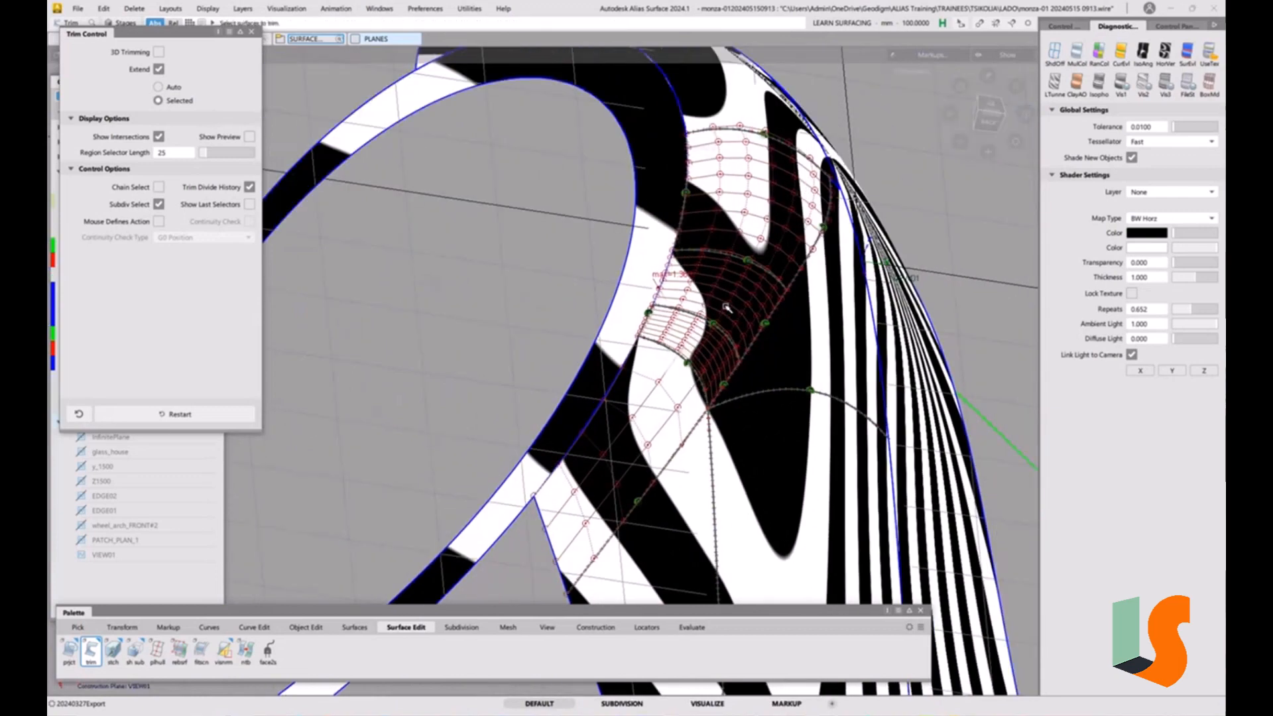
{"action": "mouse_move", "coordinate": [771, 354]}
{"action": "left_mouse_down", "text": "alt+shift"}
{"action": "mouse_move", "coordinate": [757, 310]}
{"action": "mouse_move", "coordinate": [795, 312]}
{"action": "mouse_move", "coordinate": [767, 313]}
{"action": "mouse_move", "coordinate": [730, 265]}
{"action": "mouse_move", "coordinate": [644, 225]}
{"action": "mouse_move", "coordinate": [644, 368]}
{"action": "mouse_move", "coordinate": [683, 418]}
{"action": "mouse_move", "coordinate": [700, 364]}
{"action": "left_mouse_up", "text": "alt+shift"}
Examine the whole front body with the Double-horizon texture shading and the grid hidden.
{"action": "left_click", "coordinate": [1209, 52]}
{"action": "key", "text": "alt+g"}
{"action": "middle_click_drag", "start_coordinate": [700, 365], "coordinate": [732, 332], "text": "alt+shift"}
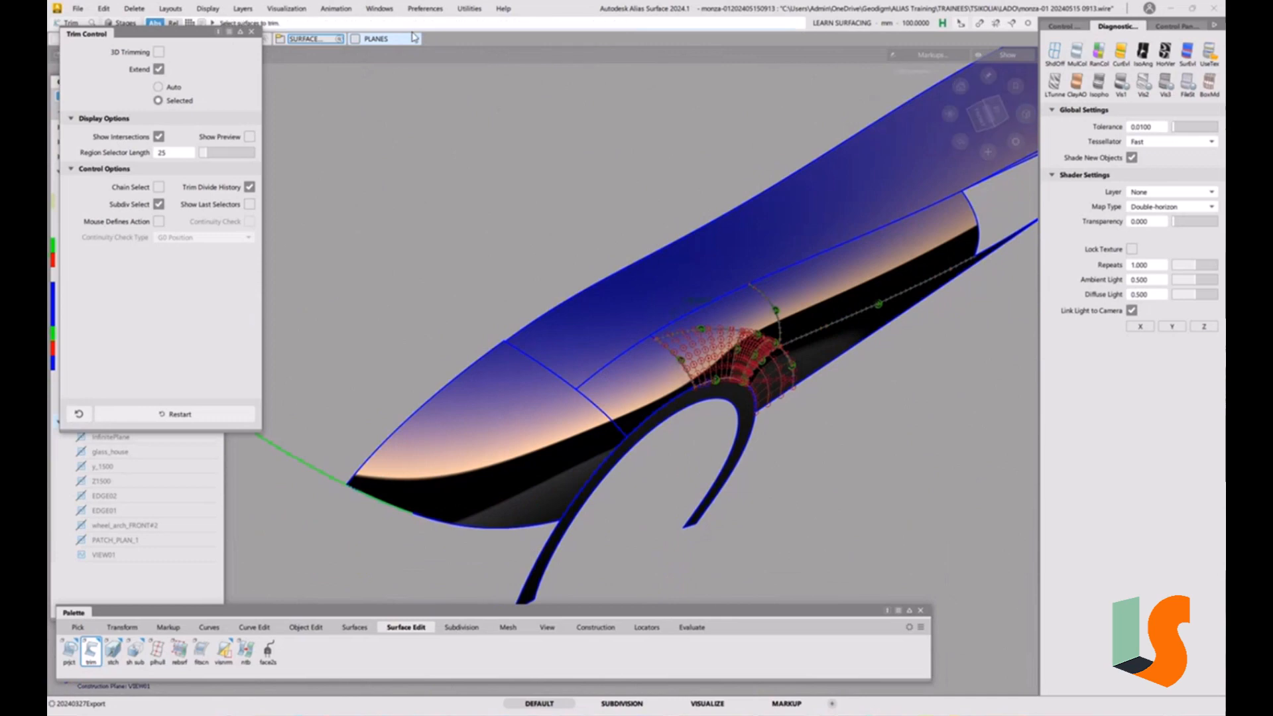
{"action": "left_click", "coordinate": [252, 31]}
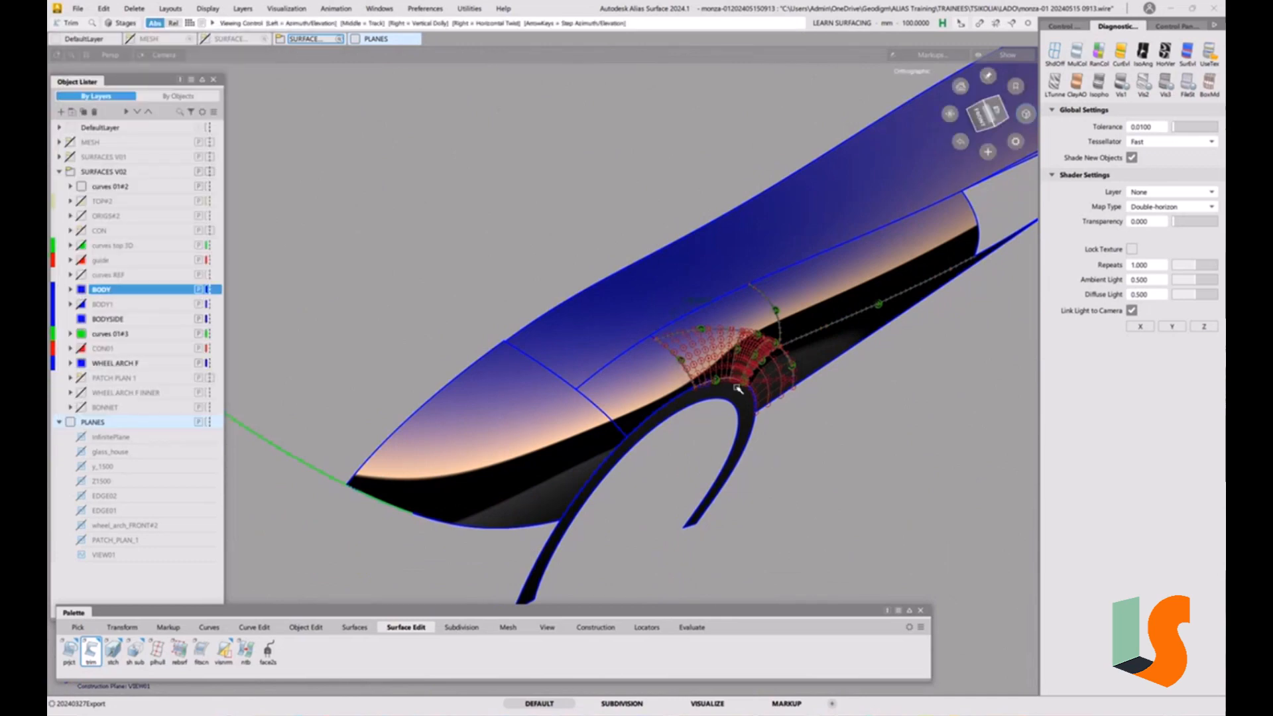
{"action": "left_click_drag", "start_coordinate": [773, 313], "coordinate": [739, 333], "text": "alt+shift"}
{"action": "left_click", "coordinate": [78, 9]}
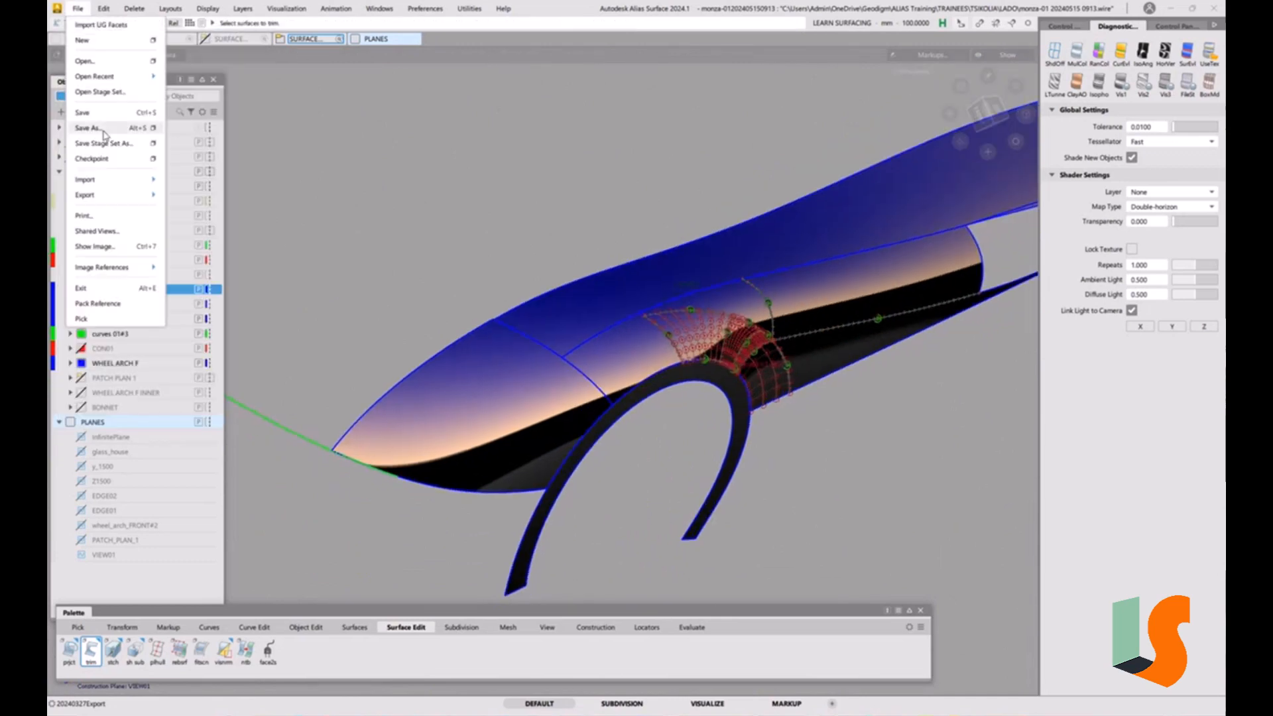
{"action": "left_click", "coordinate": [103, 129]}
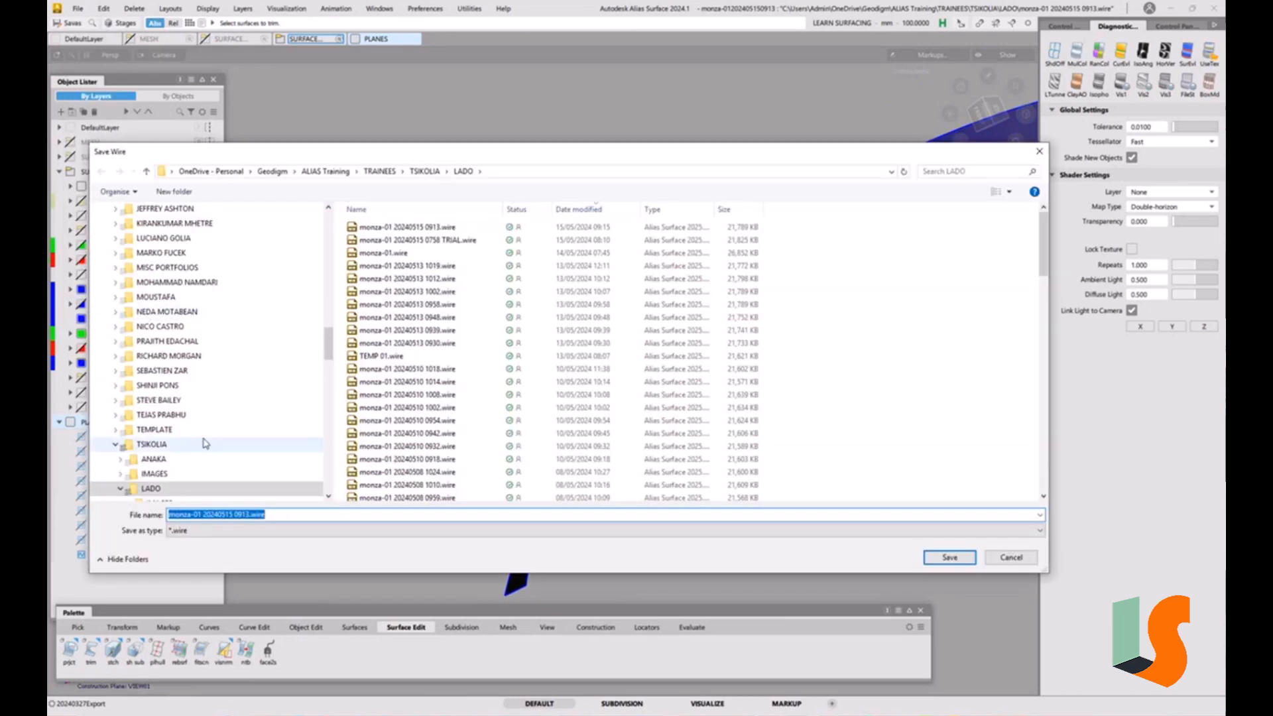
{"action": "left_click", "coordinate": [313, 514]}
{"action": "double_click", "coordinate": [313, 514]}
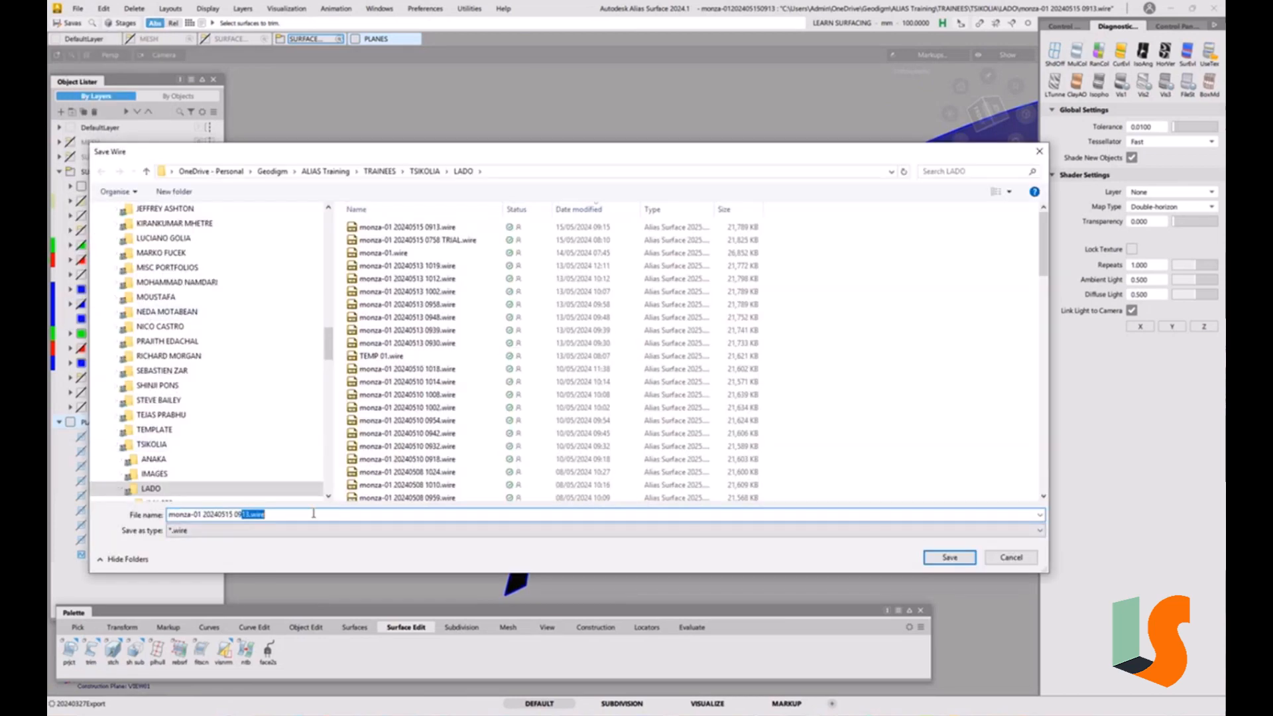
{"action": "type", "text": "0924"}
{"action": "key", "text": "Return"}
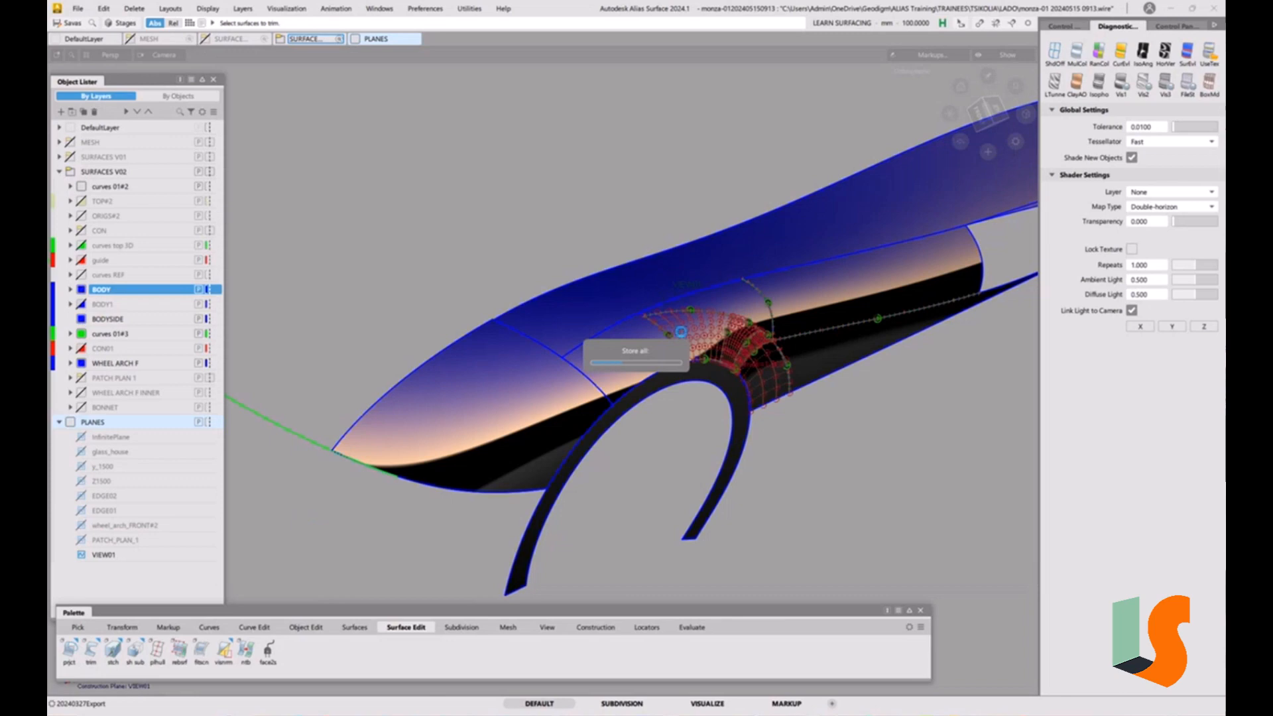
Delete the locators and turn off the CV and hull display on the wheel-arch patches.
{"action": "left_click", "coordinate": [134, 9]}
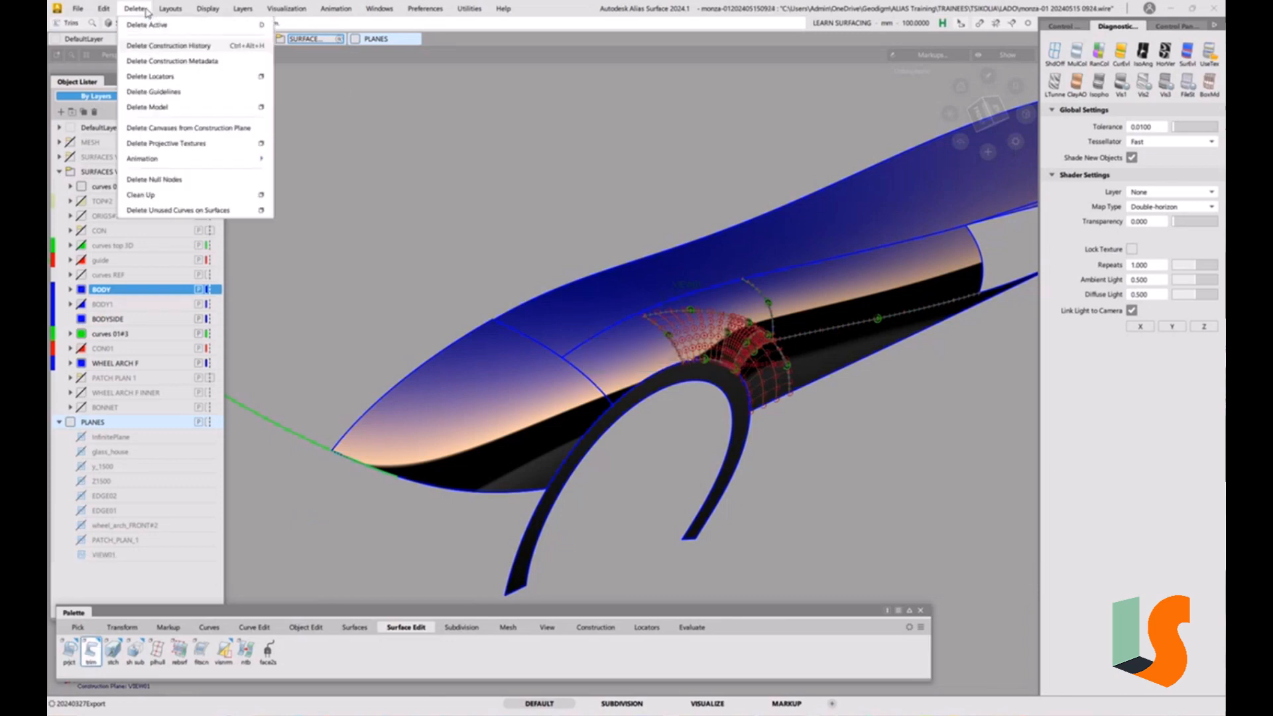
{"action": "left_click", "coordinate": [161, 78]}
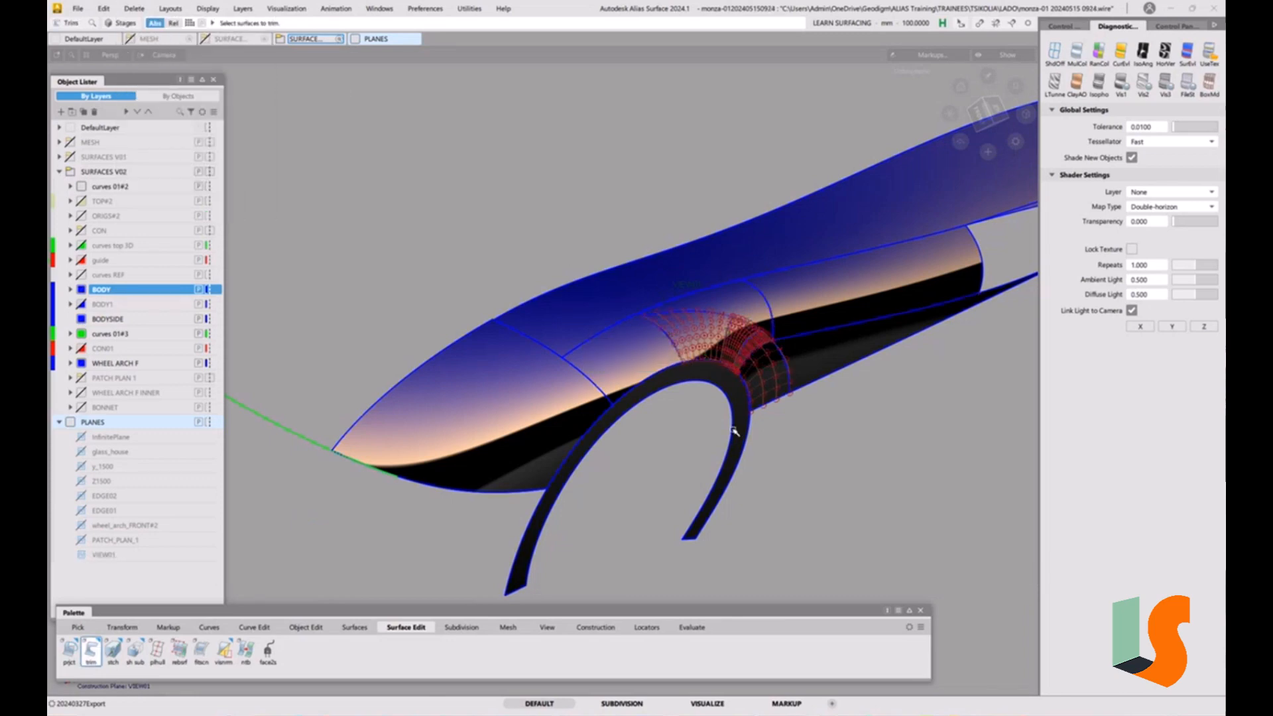
{"action": "left_click", "coordinate": [209, 8]}
{"action": "left_click", "coordinate": [224, 25]}
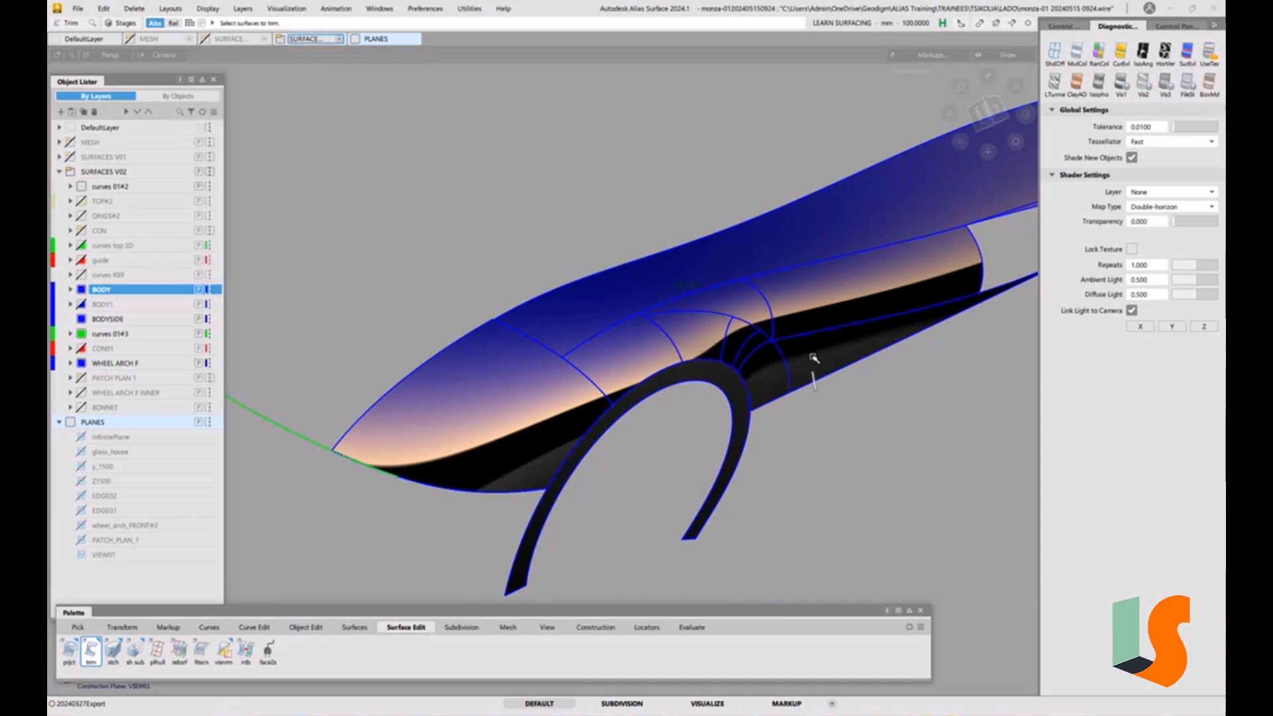
Hide the PLANES layer folder and examine the front body and wheel arch in plain grey shading.
{"action": "right_click_drag", "start_coordinate": [813, 358], "coordinate": [823, 293], "text": "ctrl+shift"}
{"action": "mouse_move", "coordinate": [636, 331]}
{"action": "left_mouse_down", "text": "alt+shift"}
{"action": "mouse_move", "coordinate": [706, 339]}
{"action": "mouse_move", "coordinate": [728, 362]}
{"action": "left_mouse_up", "text": "alt+shift"}
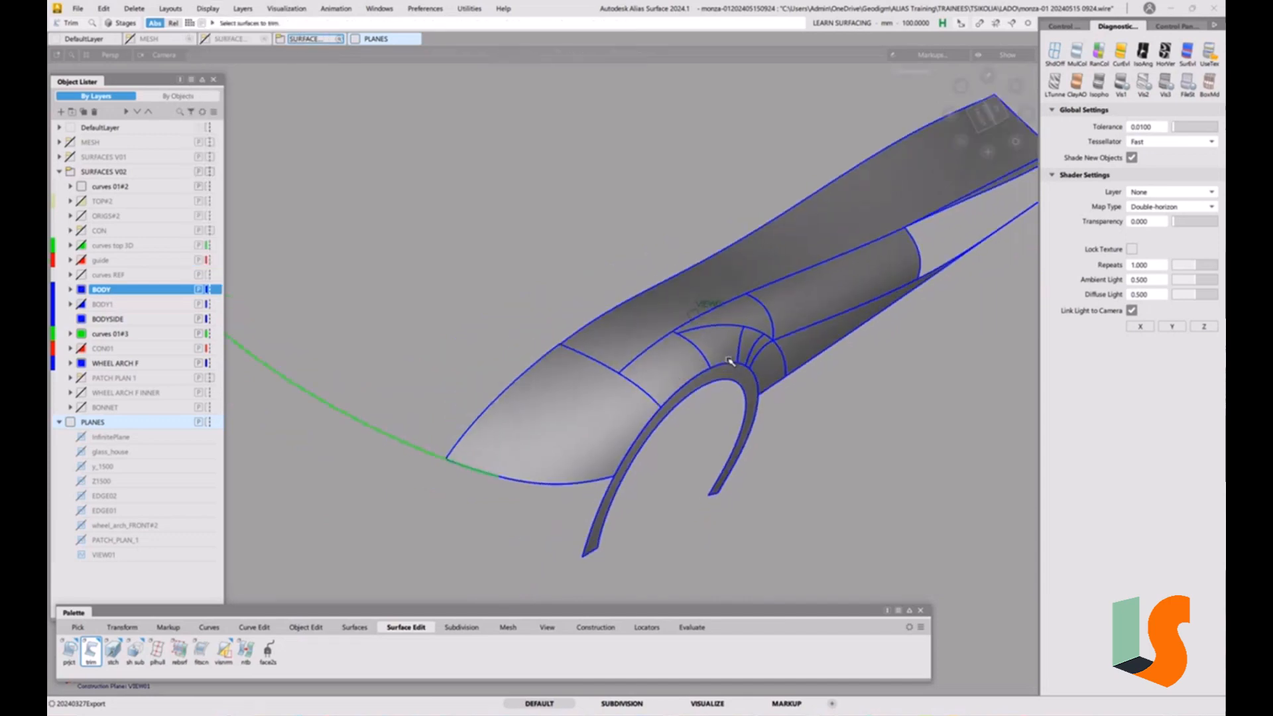
{"action": "right_click_drag", "start_coordinate": [728, 361], "coordinate": [609, 371], "text": "ctrl+shift"}
{"action": "left_click", "coordinate": [71, 423]}
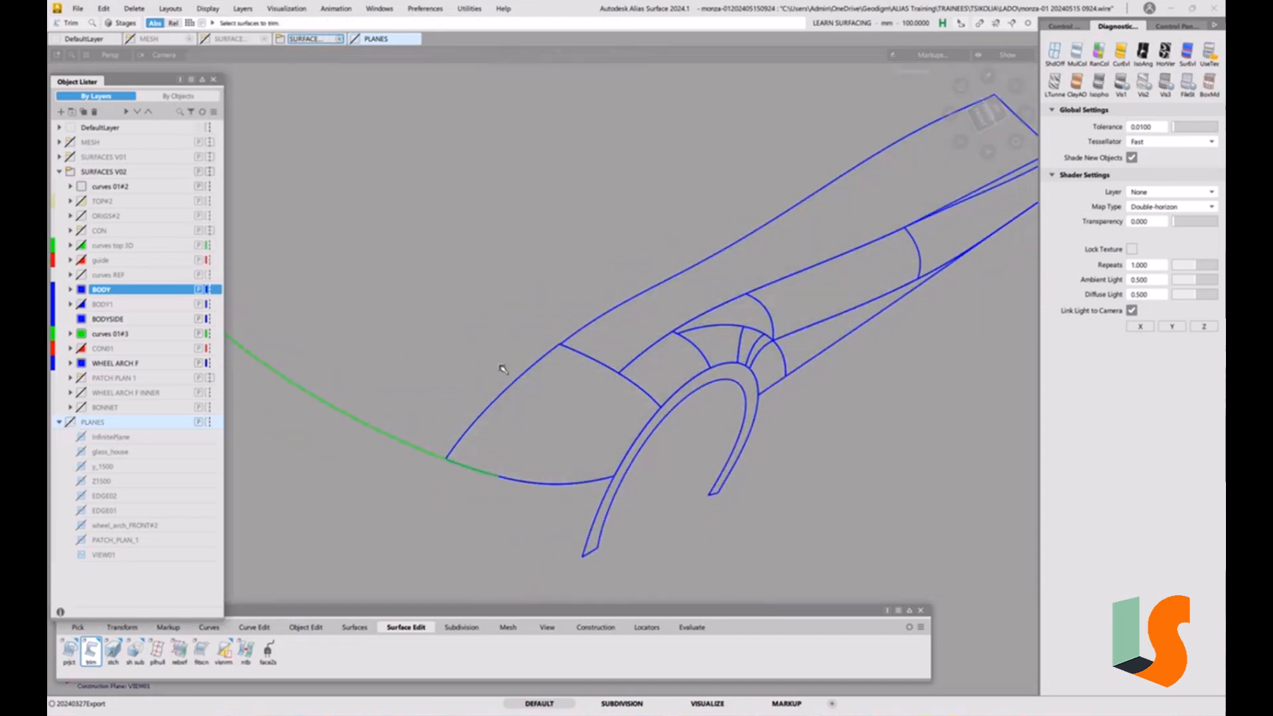
{"action": "mouse_move", "coordinate": [712, 346]}
{"action": "left_mouse_down", "text": "alt+shift"}
{"action": "mouse_move", "coordinate": [699, 363]}
{"action": "mouse_move", "coordinate": [726, 360]}
{"action": "mouse_move", "coordinate": [720, 397]}
{"action": "left_mouse_up", "text": "alt+shift"}
{"action": "right_click_drag", "start_coordinate": [720, 398], "coordinate": [716, 372], "text": "ctrl+shift"}
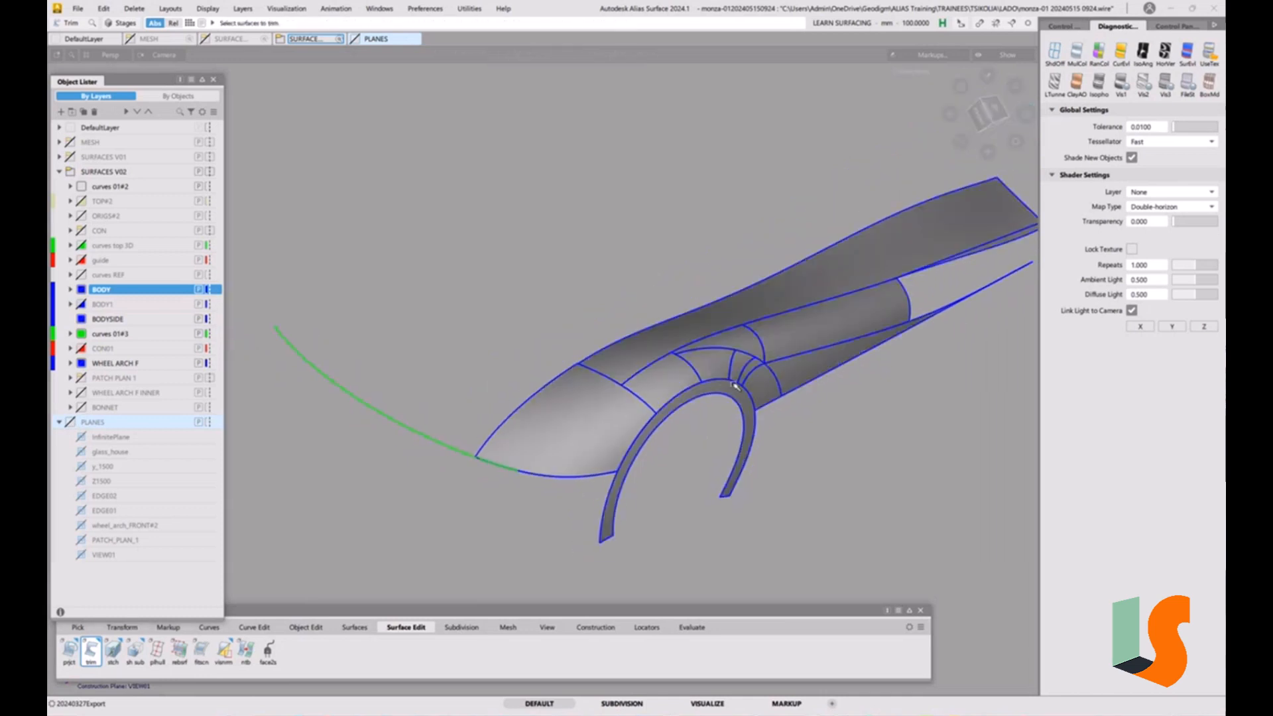
{"action": "left_click_drag", "start_coordinate": [735, 386], "coordinate": [753, 362], "text": "alt+shift"}
{"action": "middle_click_drag", "start_coordinate": [682, 376], "coordinate": [738, 401], "text": "alt+shift"}
{"action": "right_click_drag", "start_coordinate": [738, 400], "coordinate": [713, 393], "text": "alt+shift"}
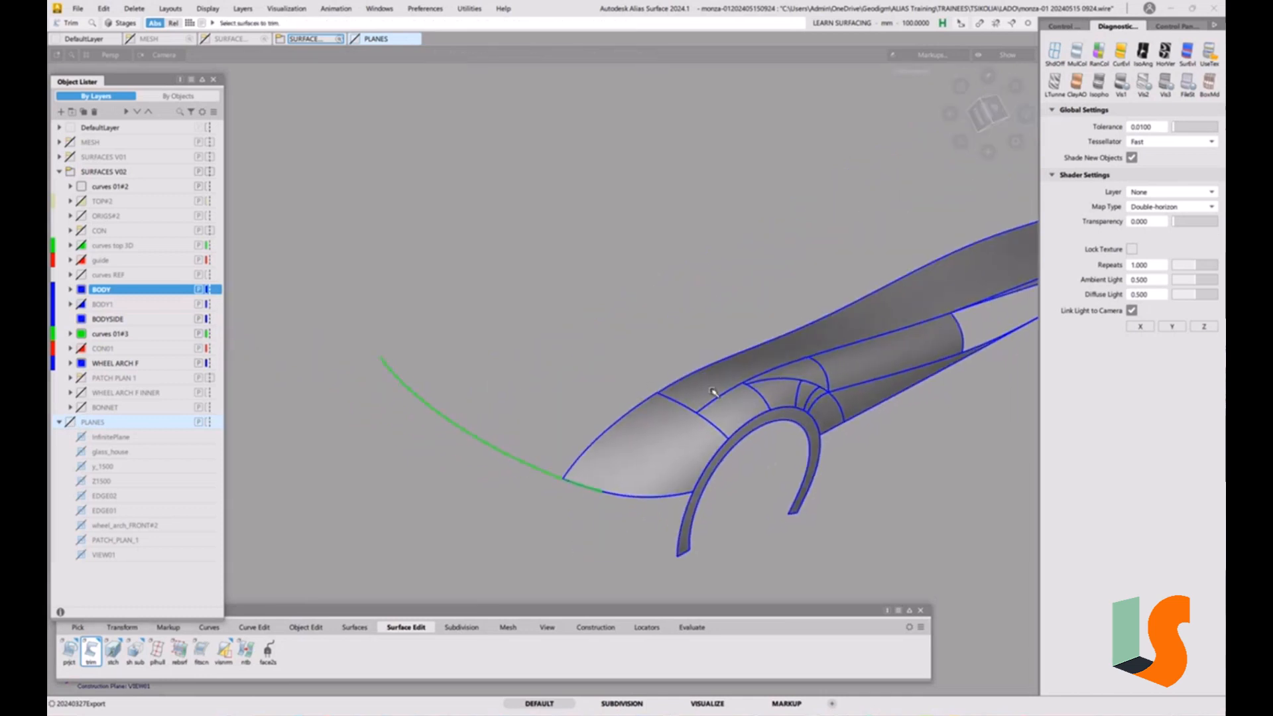
Show the MESH folder and compare the wireframe body surfaces with the scan mesh.
{"action": "left_click", "coordinate": [71, 142]}
{"action": "right_click_drag", "start_coordinate": [694, 208], "coordinate": [712, 204], "text": "ctrl+shift"}
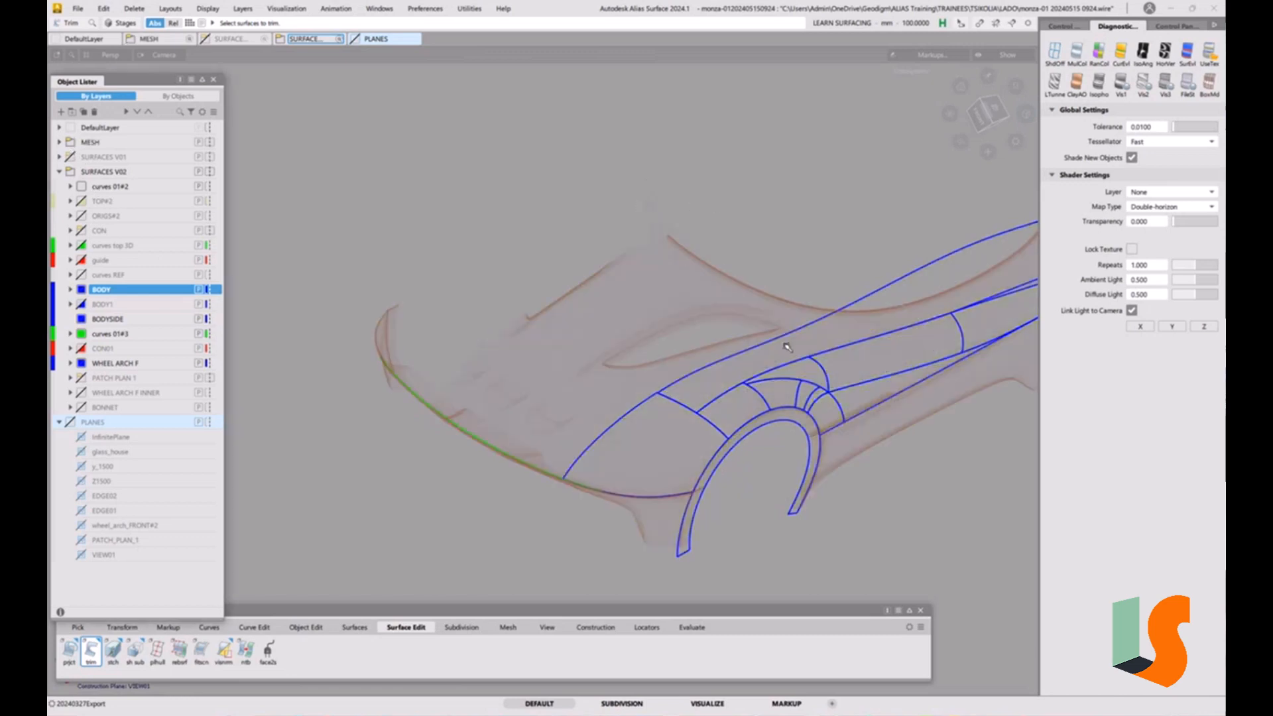
{"action": "right_click_drag", "start_coordinate": [785, 345], "coordinate": [845, 317], "text": "alt+shift"}
{"action": "middle_click_drag", "start_coordinate": [845, 317], "coordinate": [757, 298], "text": "alt+shift"}
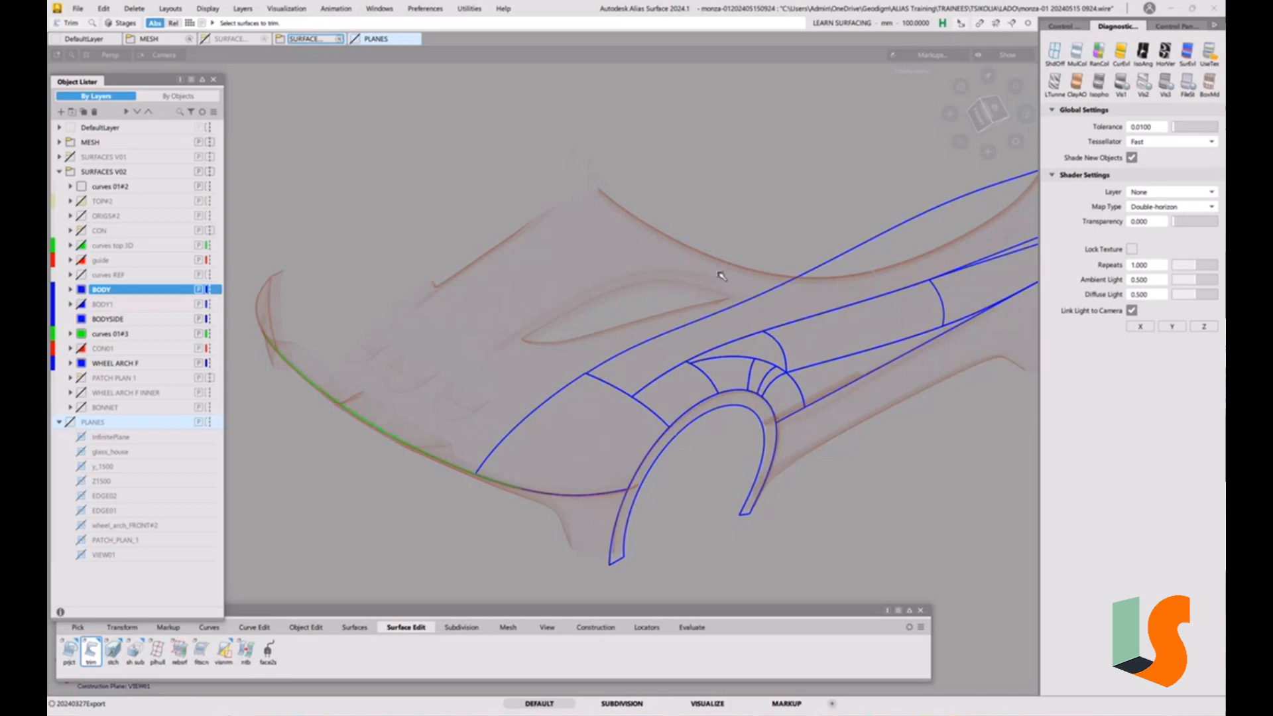
{"action": "left_click_drag", "start_coordinate": [685, 319], "coordinate": [693, 303], "text": "alt+shift"}
{"action": "middle_click_drag", "start_coordinate": [692, 302], "coordinate": [682, 264], "text": "alt+shift"}
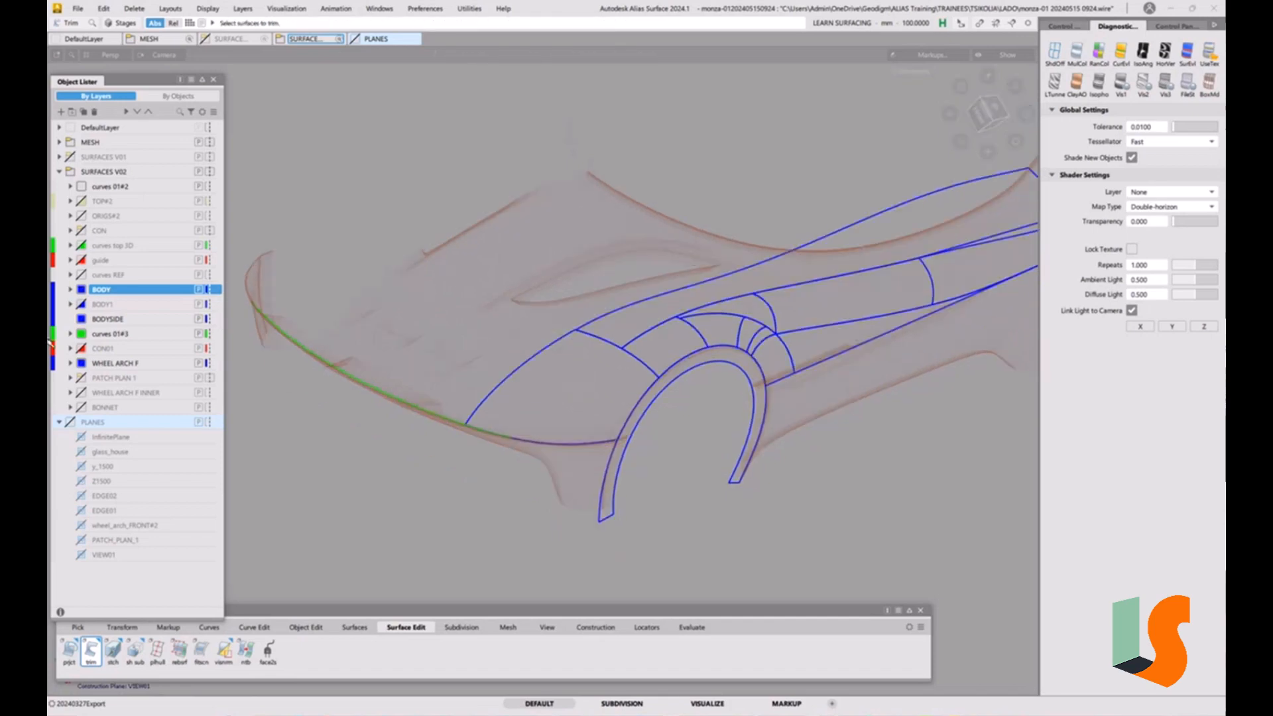
Show the BONNET layer in blue and place it directly below BODYSIDE in the layer list.
{"action": "left_click", "coordinate": [83, 408]}
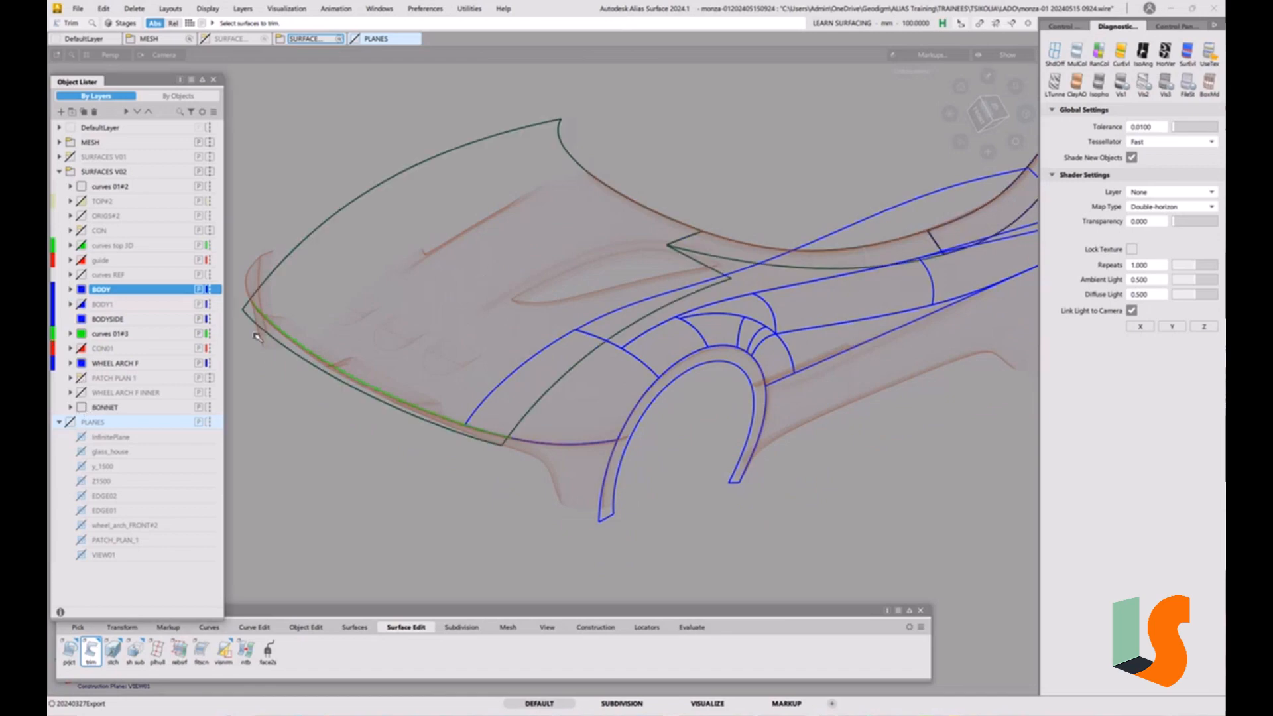
{"action": "left_click", "coordinate": [79, 422]}
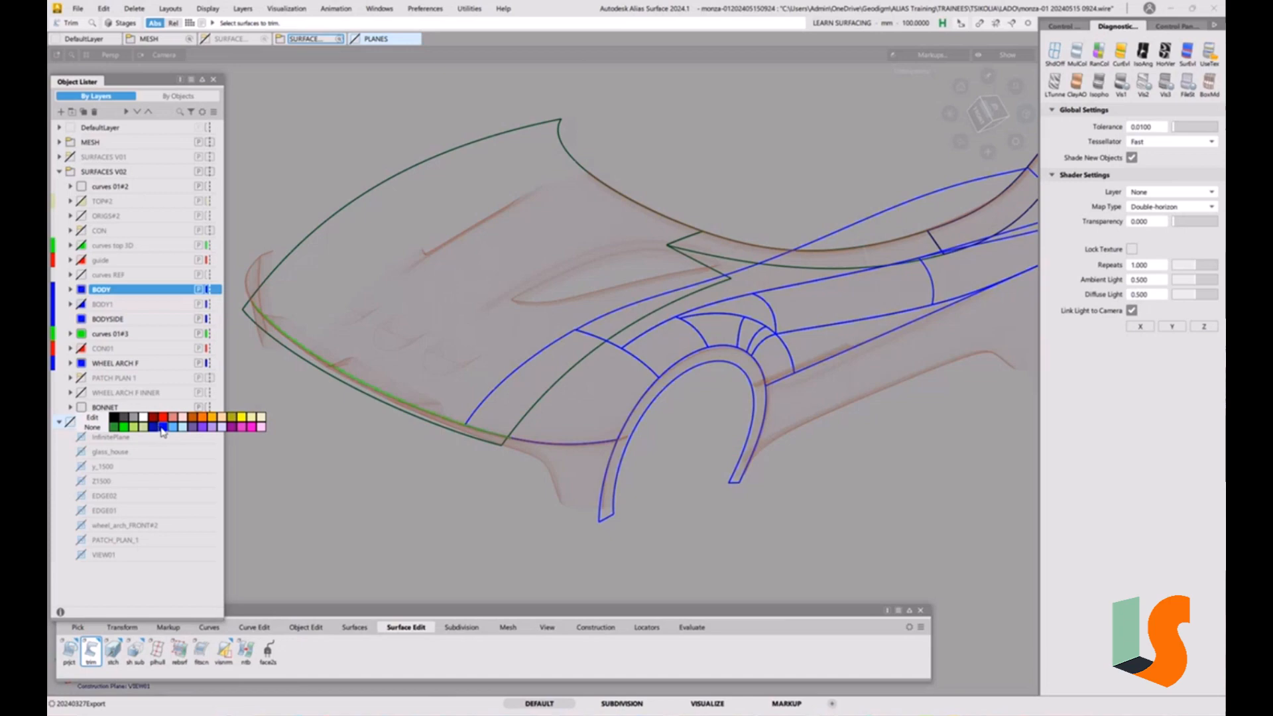
{"action": "left_click", "coordinate": [163, 426]}
{"action": "left_click_drag", "start_coordinate": [106, 407], "coordinate": [136, 331]}
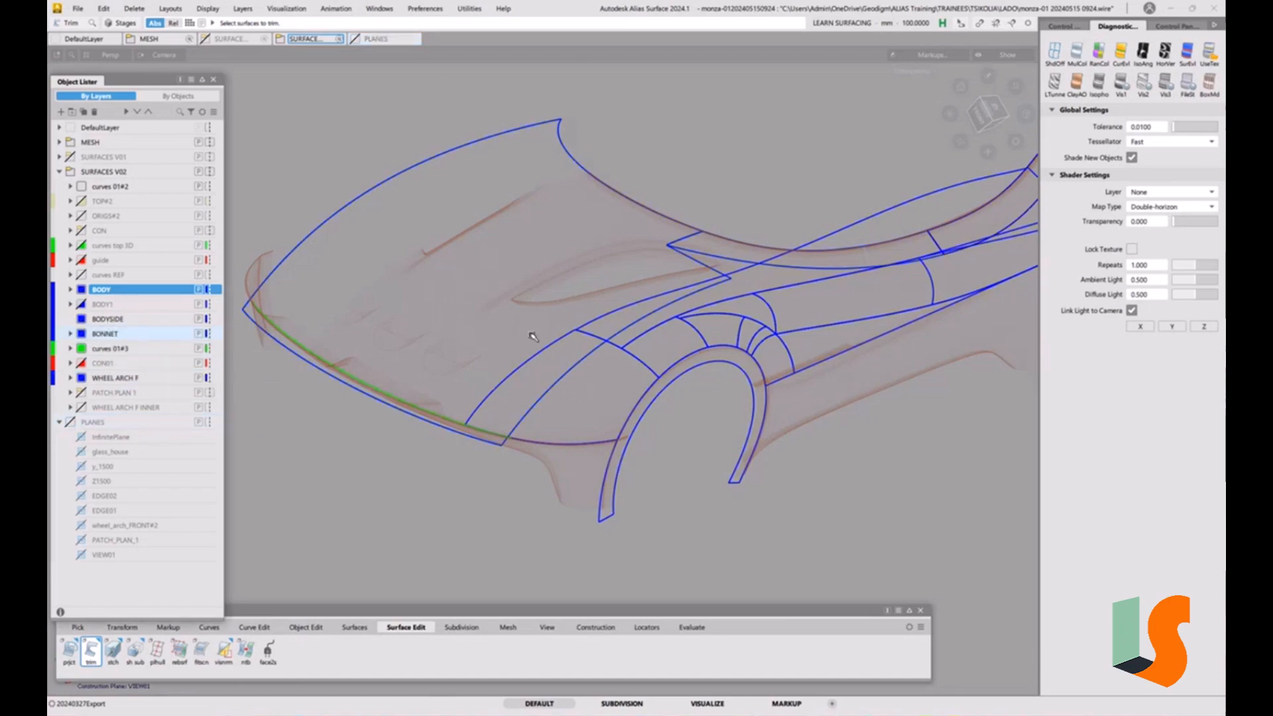
Display X axis aligned and Y axis aligned cross sections on all objects and examine the front of the car.
{"action": "left_click_drag", "start_coordinate": [586, 411], "coordinate": [605, 447], "text": "alt+shift"}
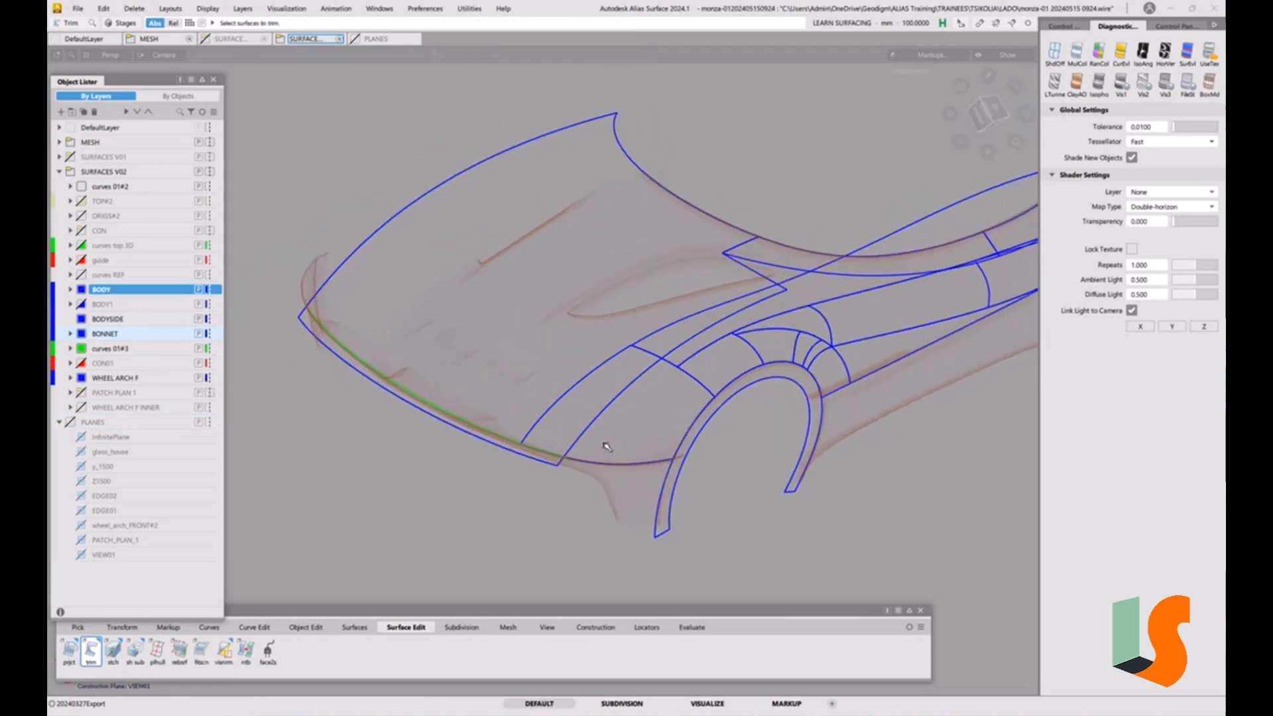
{"action": "left_click", "coordinate": [1059, 26]}
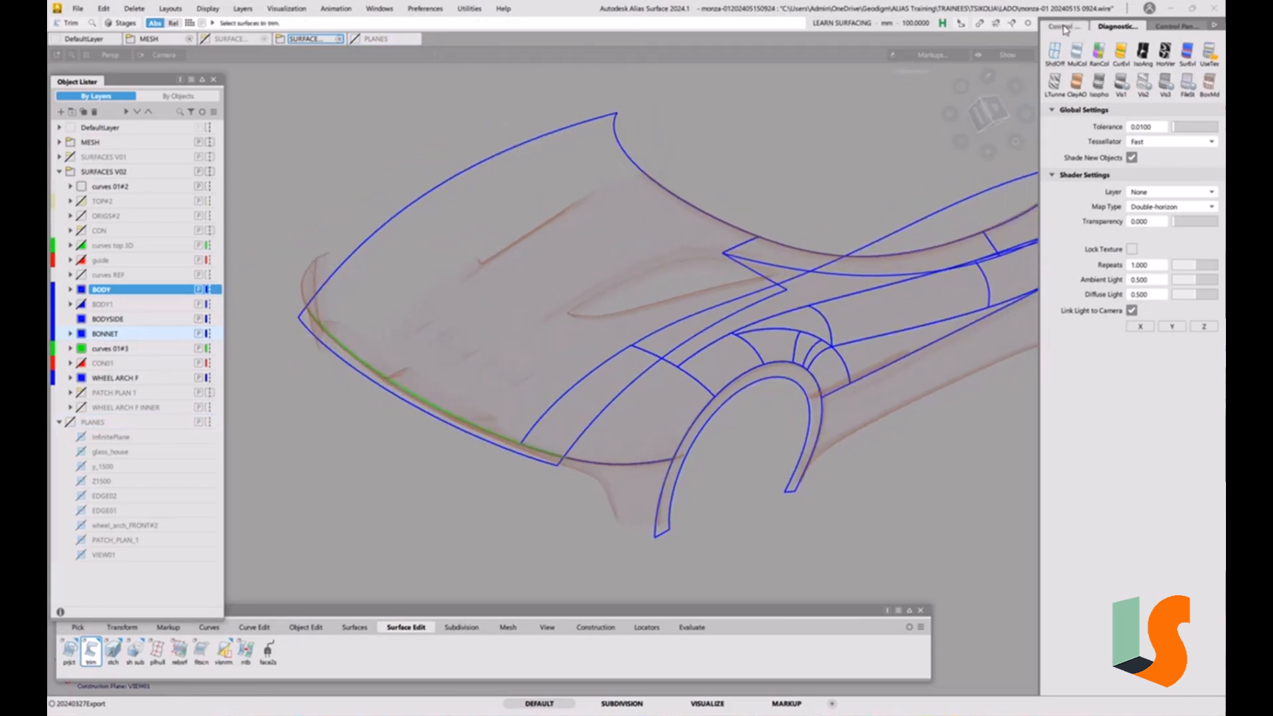
{"action": "left_click", "coordinate": [1174, 25]}
{"action": "left_click", "coordinate": [1075, 50]}
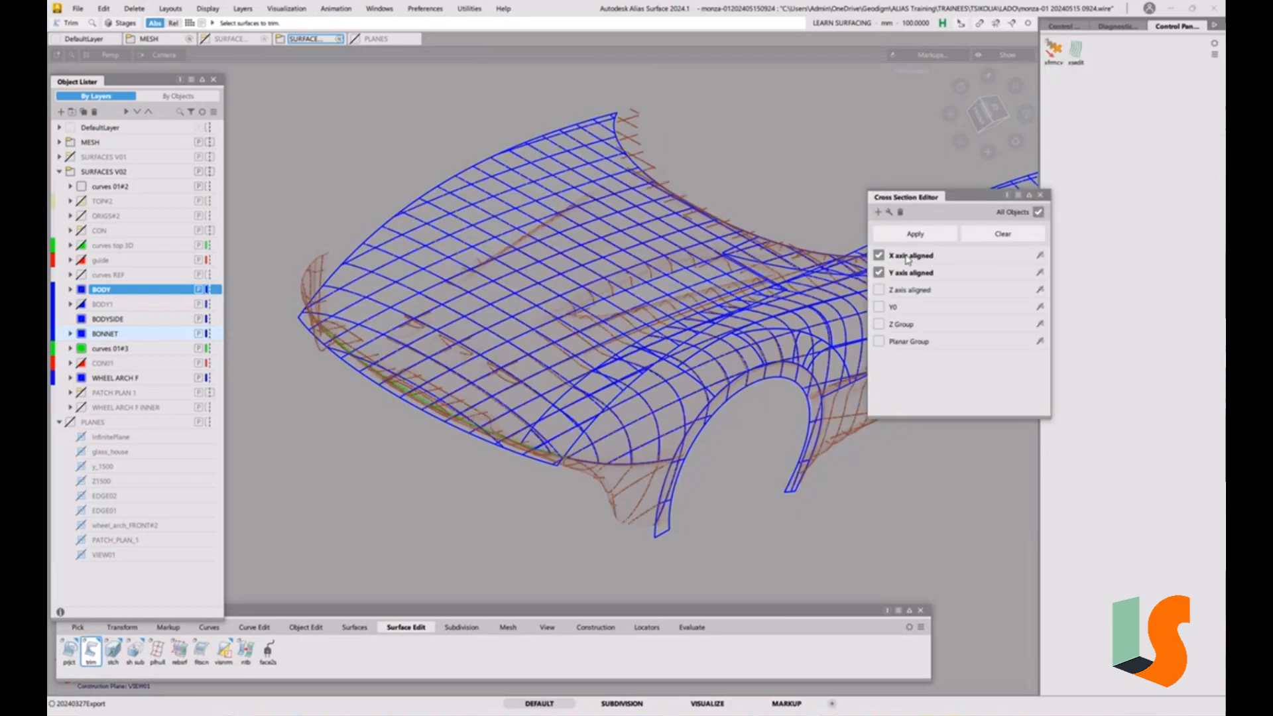
{"action": "left_click", "coordinate": [1039, 196]}
{"action": "left_click_drag", "start_coordinate": [700, 438], "coordinate": [614, 459], "text": "alt+shift"}
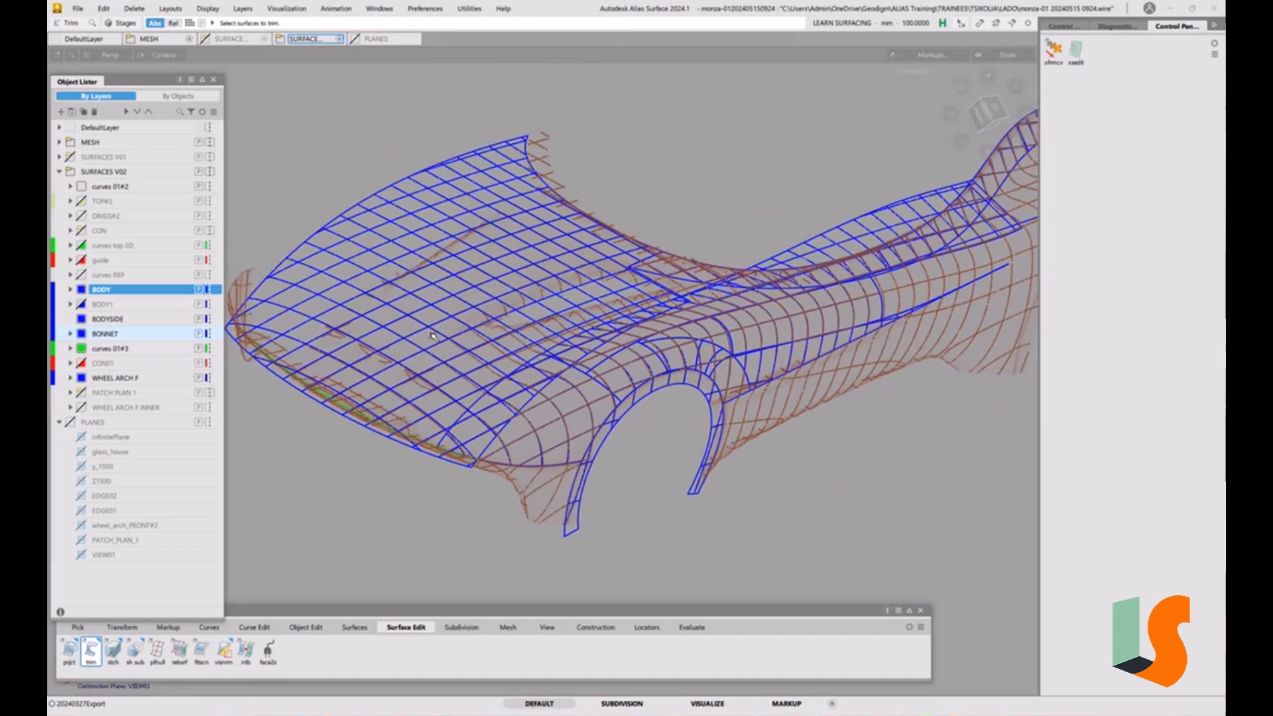
Show the BODY1 layer, delete the objects on it and remove the layer.
{"action": "left_click", "coordinate": [81, 305]}
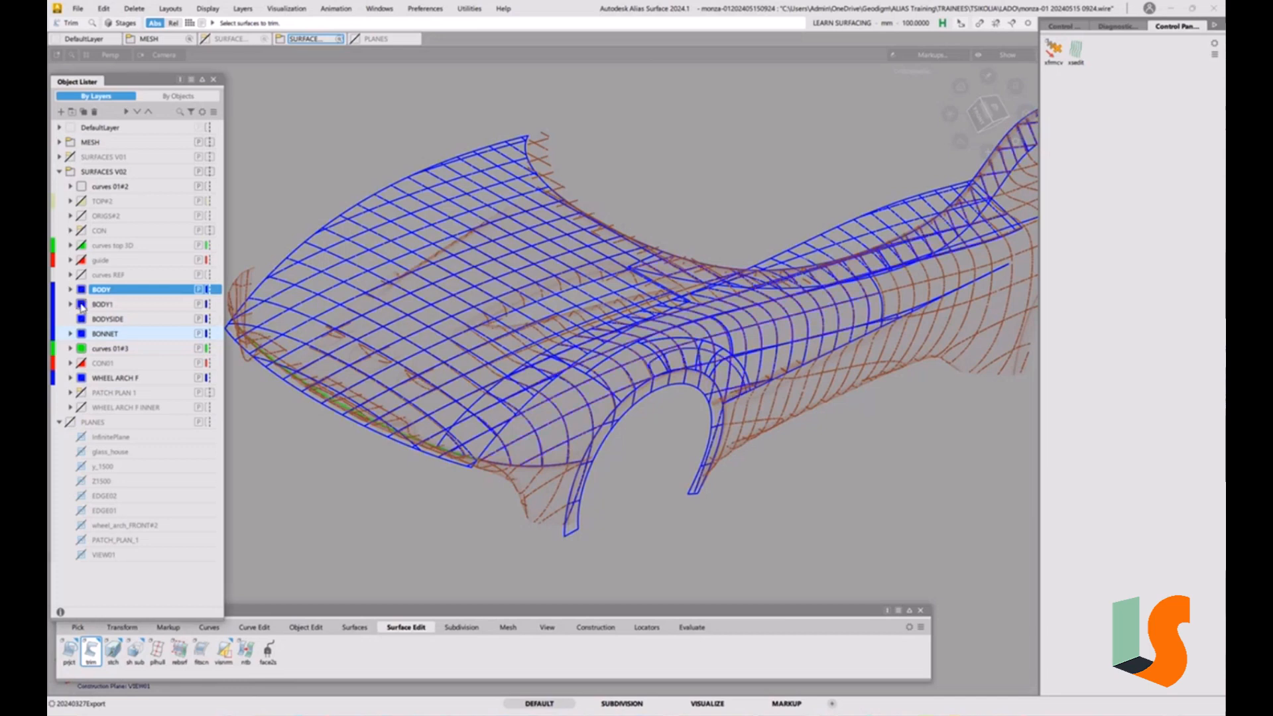
{"action": "right_click", "coordinate": [110, 307]}
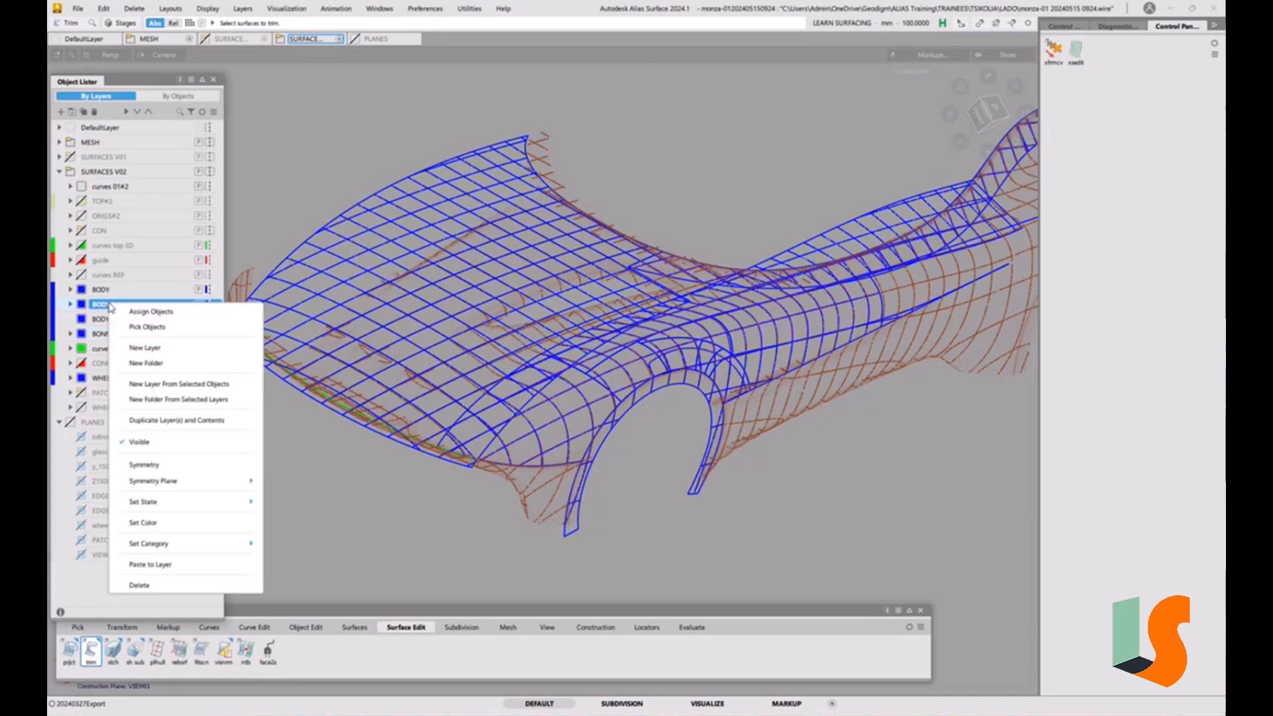
{"action": "left_click", "coordinate": [160, 328]}
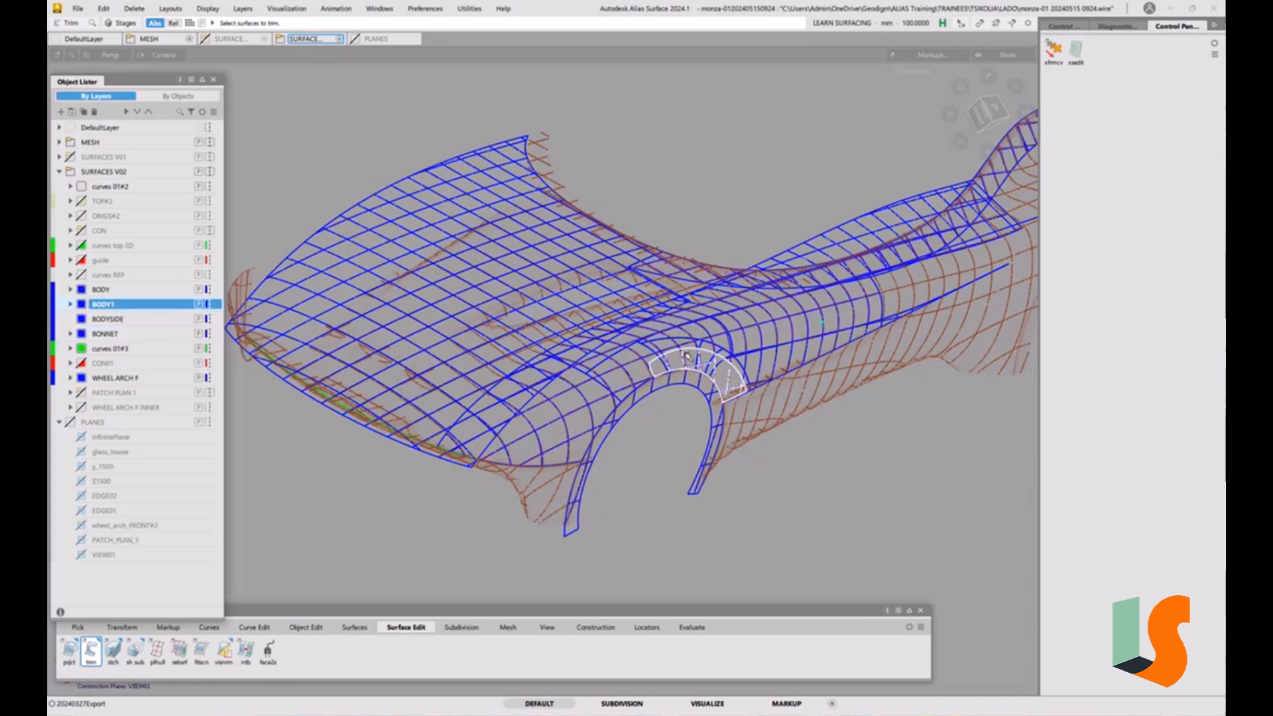
{"action": "left_click", "coordinate": [716, 369]}
{"action": "left_click", "coordinate": [600, 410]}
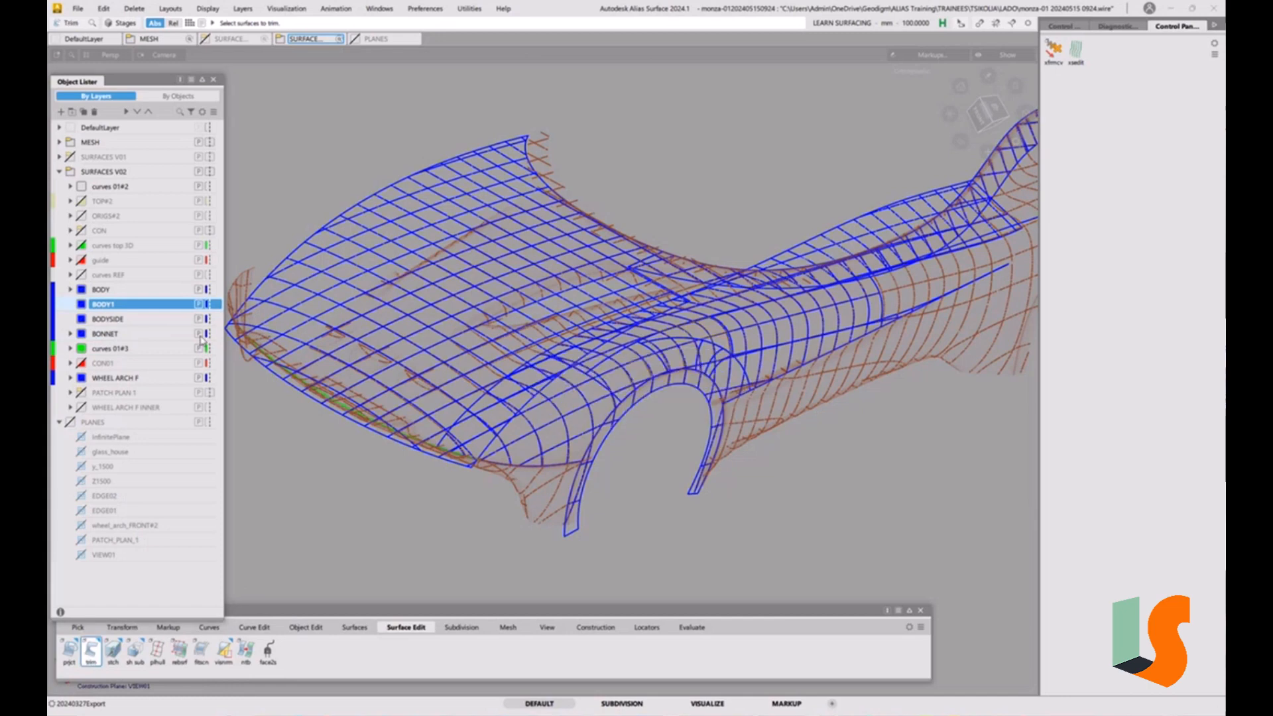
{"action": "right_click", "coordinate": [120, 309]}
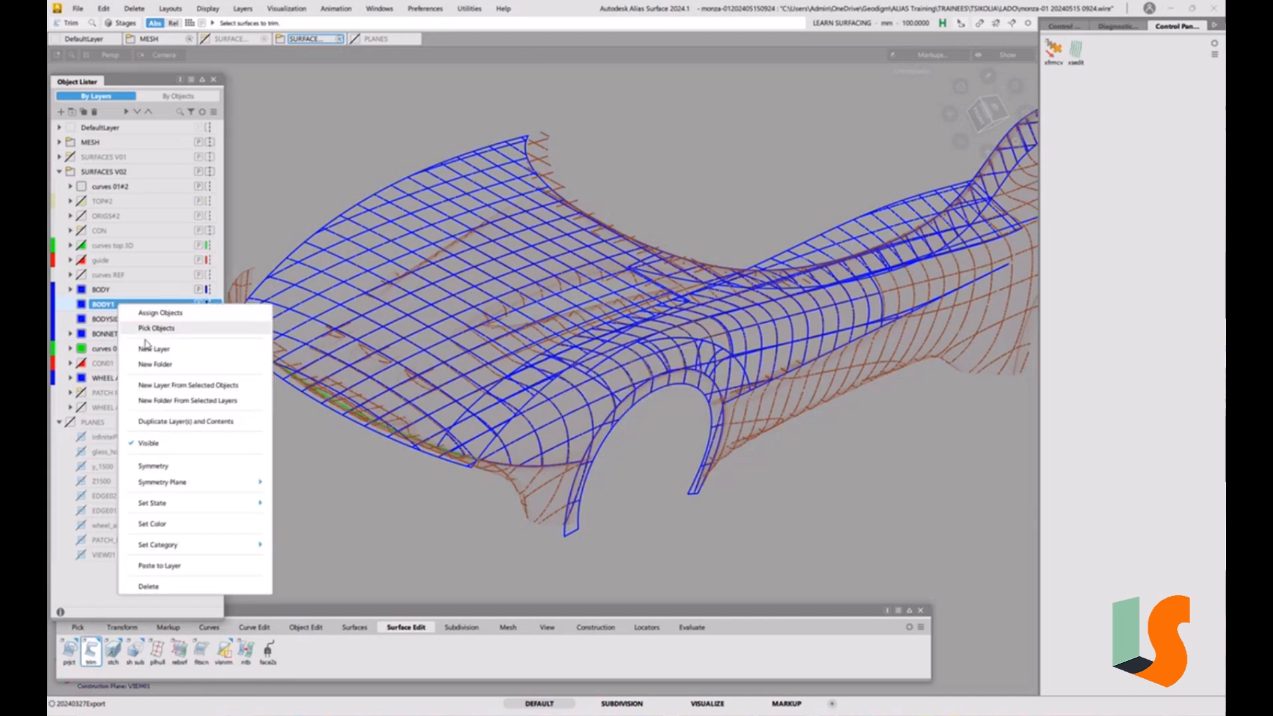
{"action": "left_click", "coordinate": [150, 586]}
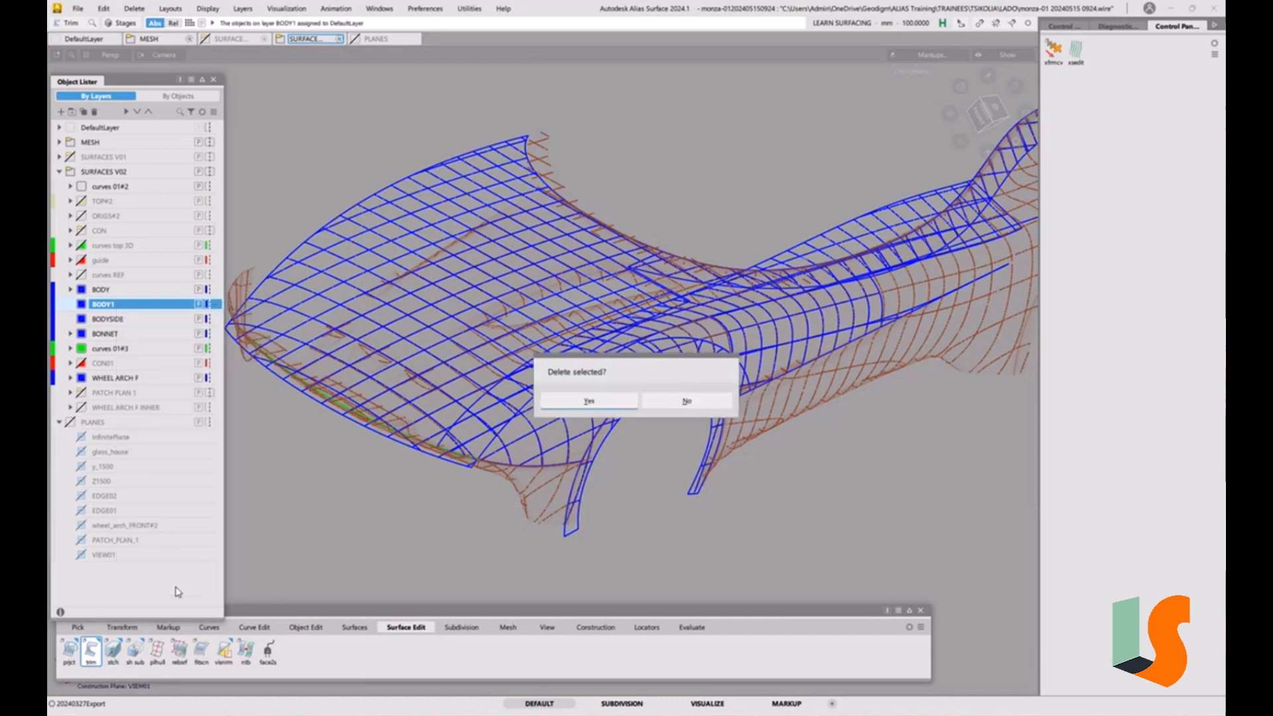
{"action": "left_click", "coordinate": [670, 402]}
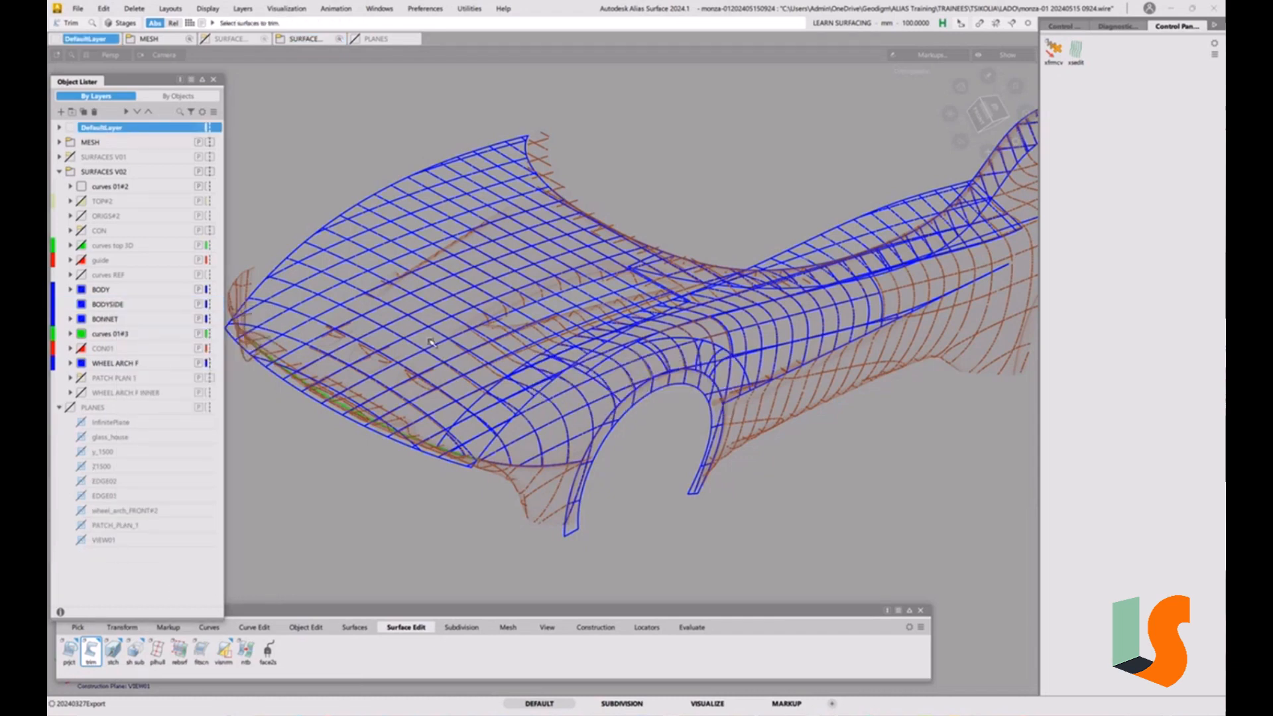
Move the WHEEL ARCH F layer directly below BONNET in the layer list.
{"action": "left_click_drag", "start_coordinate": [562, 309], "coordinate": [544, 319], "text": "ctrl+shift"}
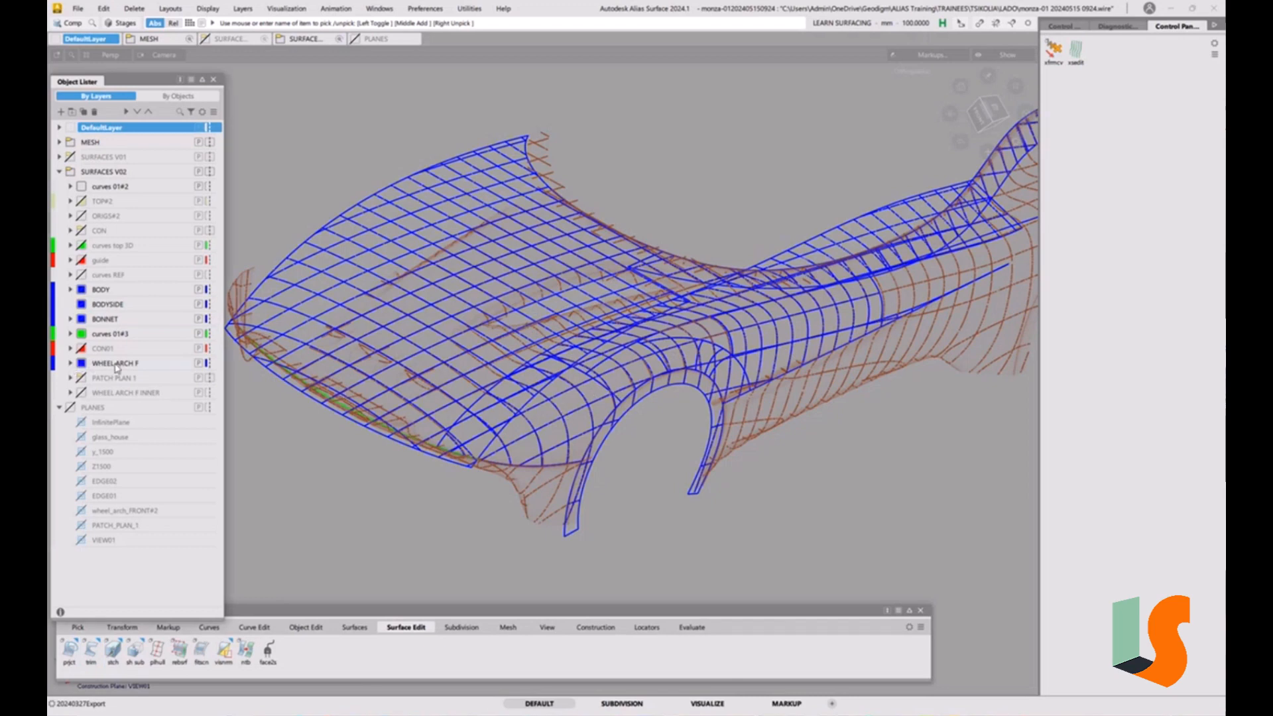
{"action": "left_click_drag", "start_coordinate": [114, 364], "coordinate": [114, 327]}
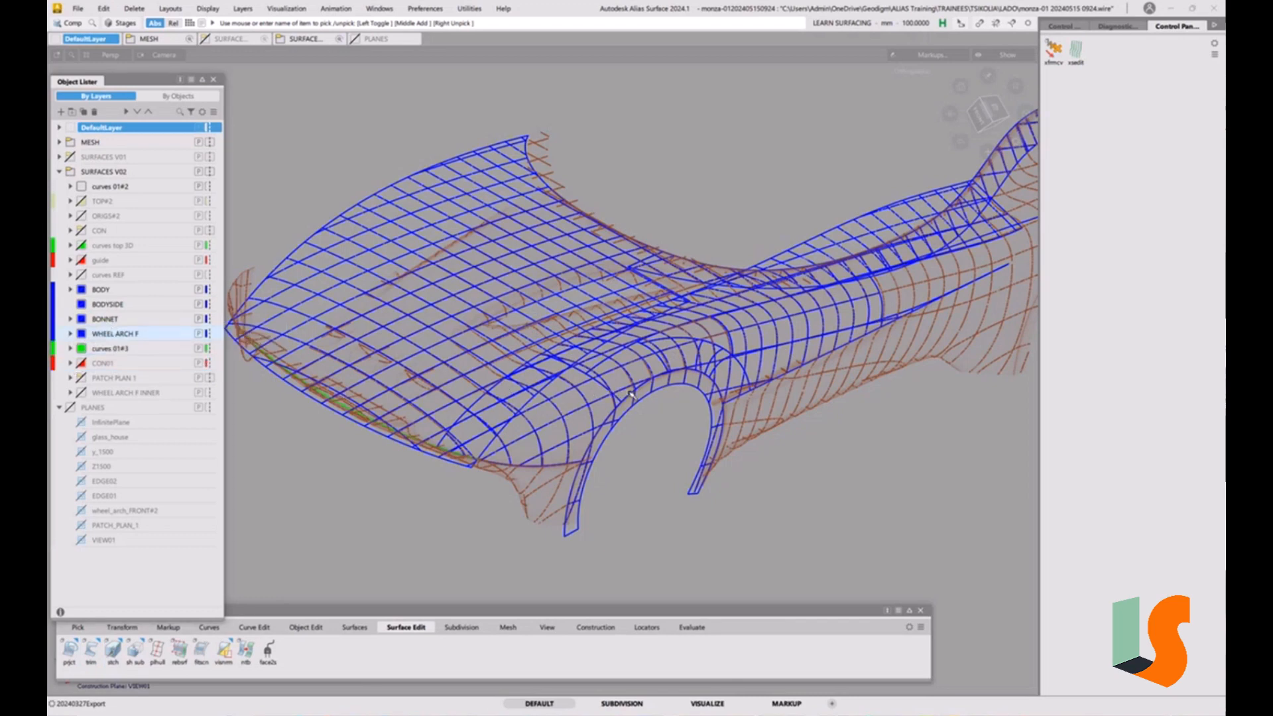
Assign the wheel-arch, side and upper-edge surfaces to the BODYSIDE layer, leaving out the front corner and long upper surface, and hide that layer.
{"action": "left_click_drag", "start_coordinate": [630, 393], "coordinate": [592, 410], "text": "ctrl+shift"}
{"action": "left_click", "coordinate": [685, 395]}
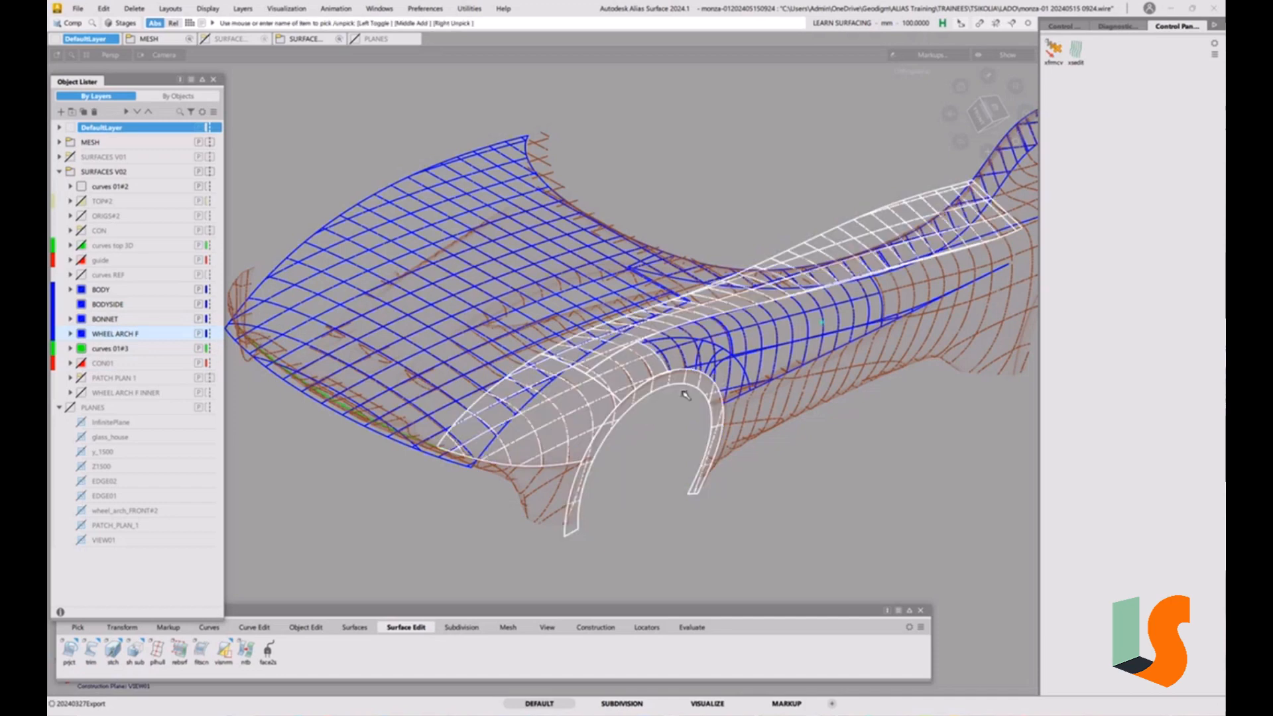
{"action": "left_click", "coordinate": [769, 371]}
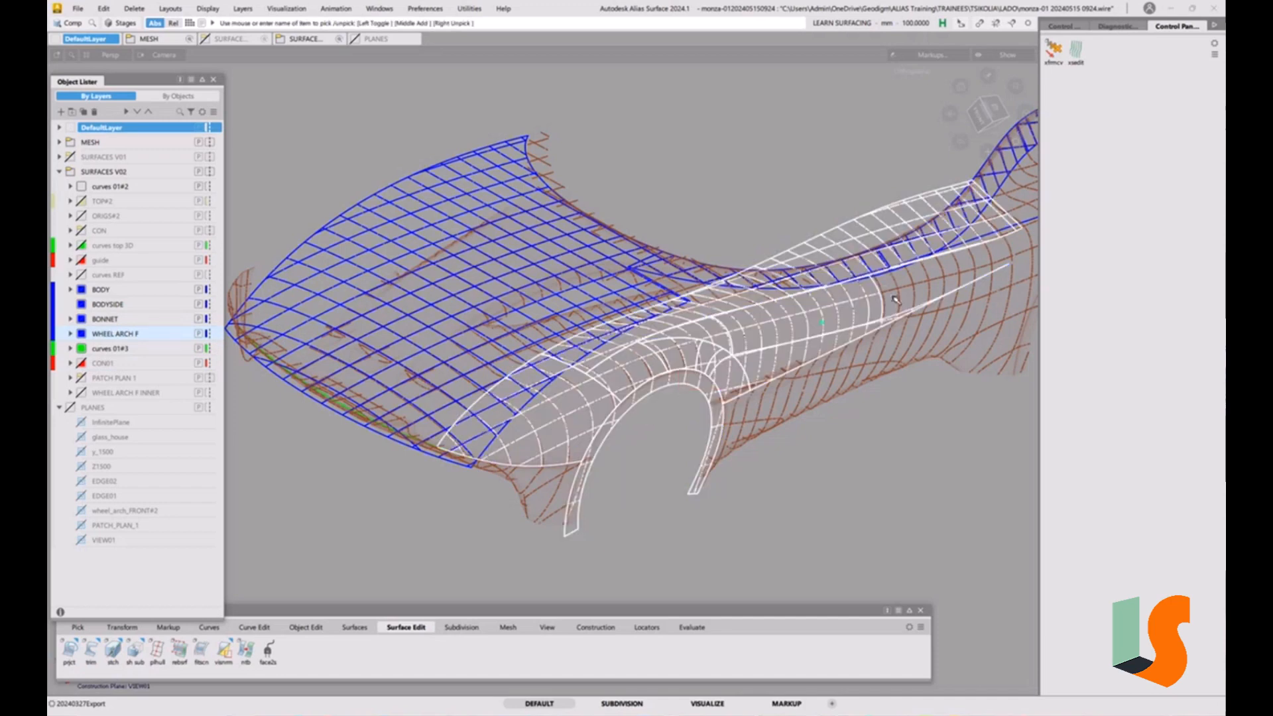
{"action": "left_click_drag", "start_coordinate": [891, 292], "coordinate": [803, 335], "text": "alt+shift"}
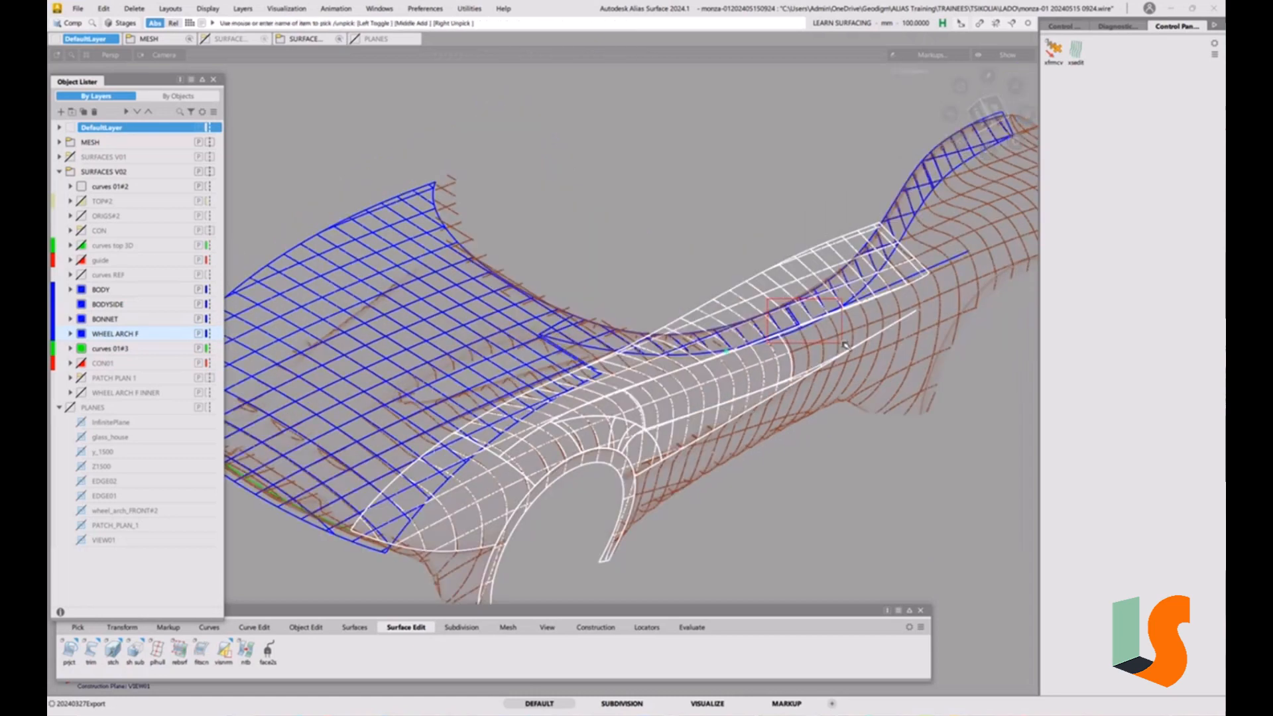
{"action": "left_click", "coordinate": [832, 311]}
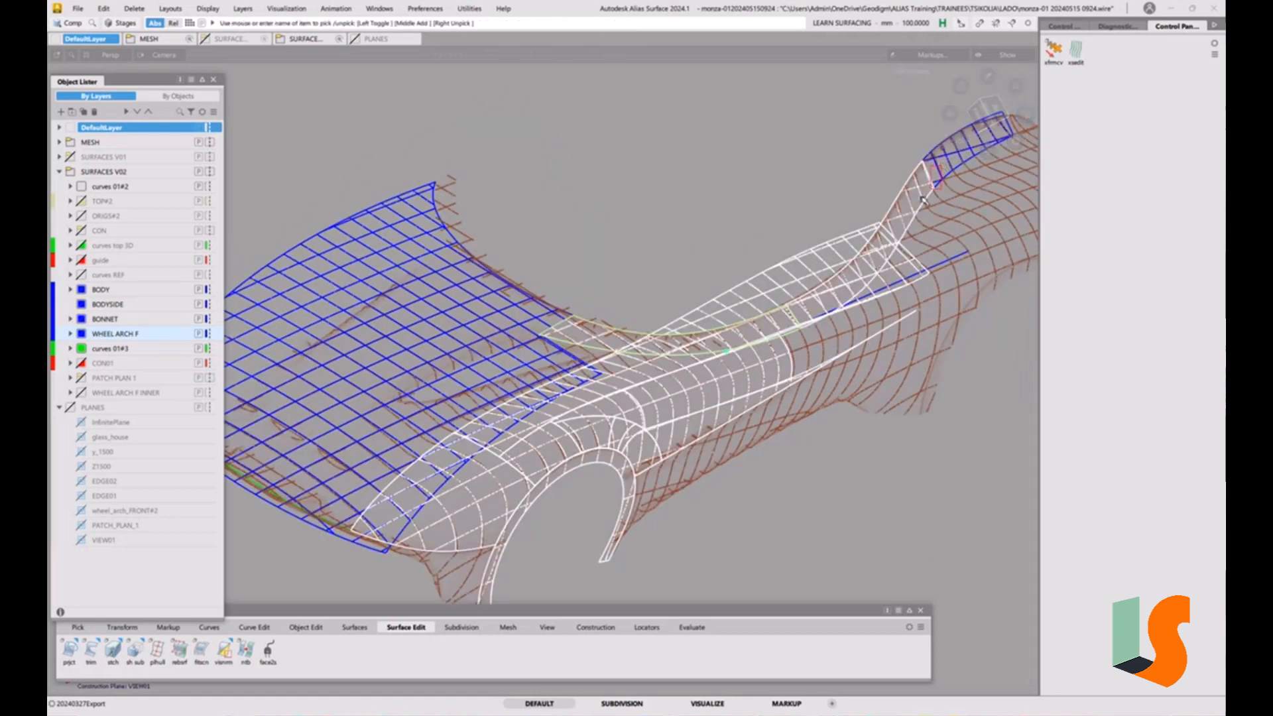
{"action": "left_click", "coordinate": [960, 144]}
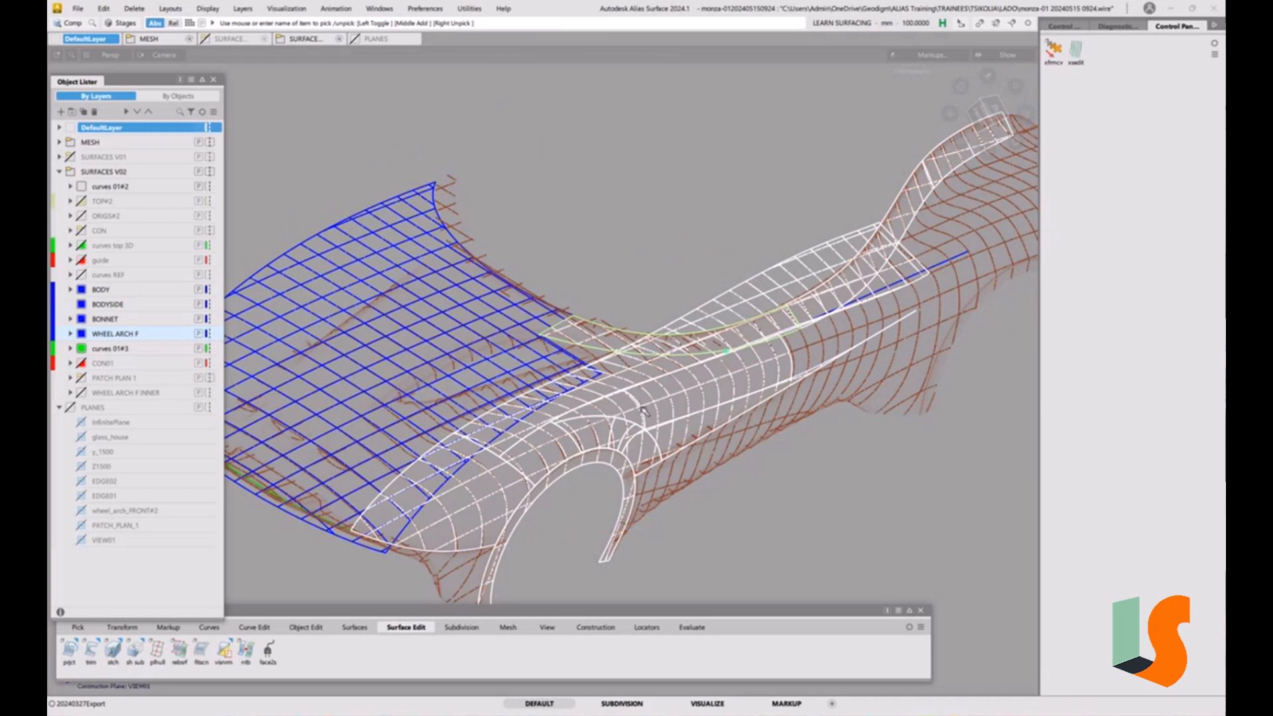
{"action": "middle_click_drag", "start_coordinate": [643, 411], "coordinate": [680, 396], "text": "alt+shift"}
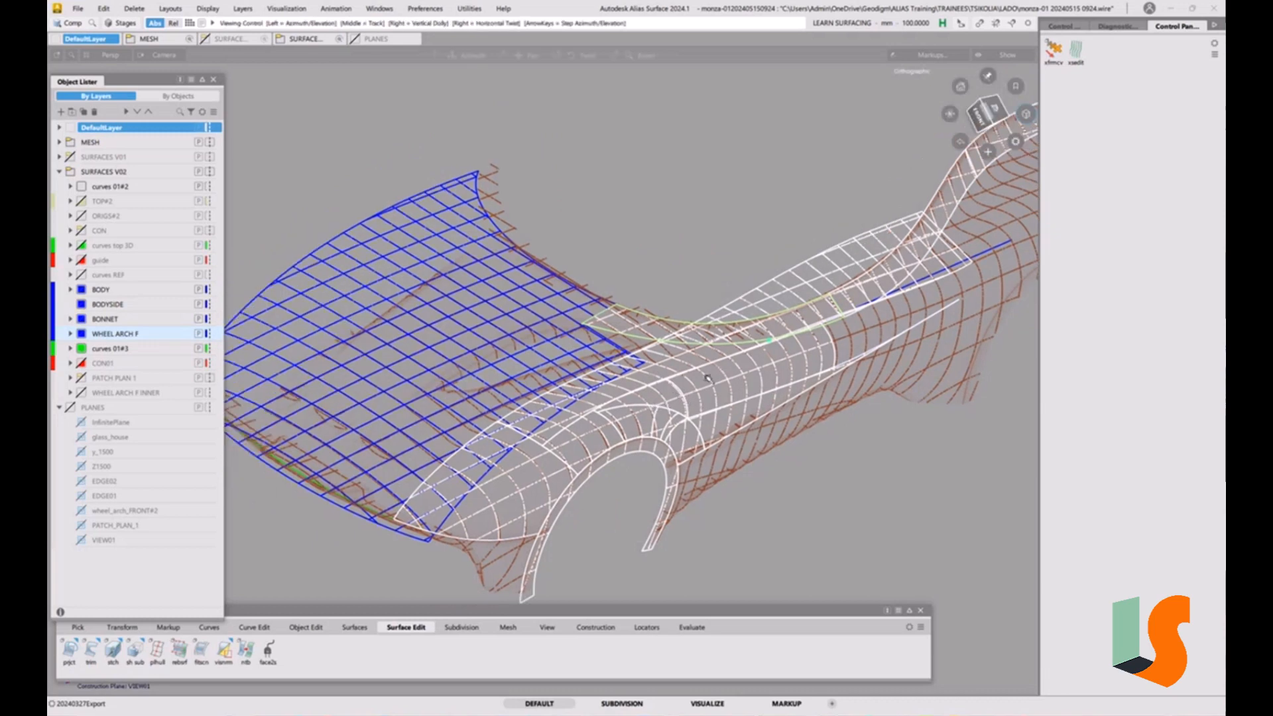
{"action": "left_click", "coordinate": [477, 465]}
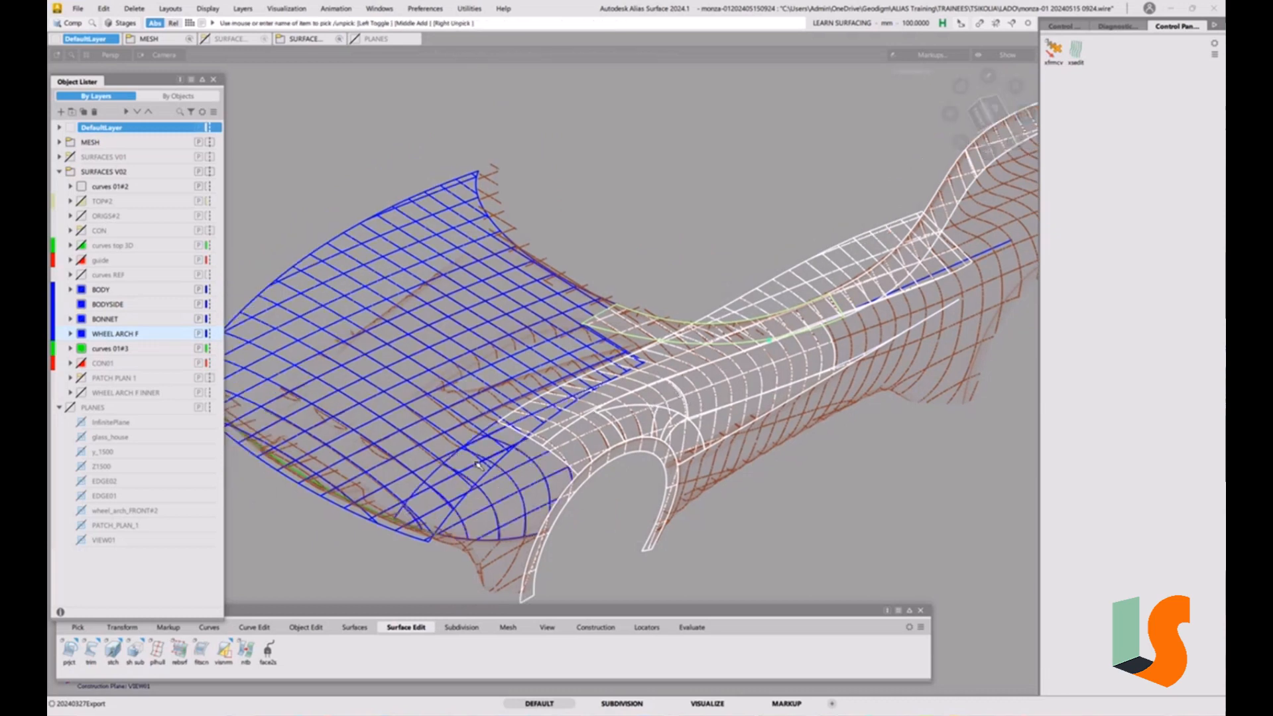
{"action": "left_click", "coordinate": [510, 417]}
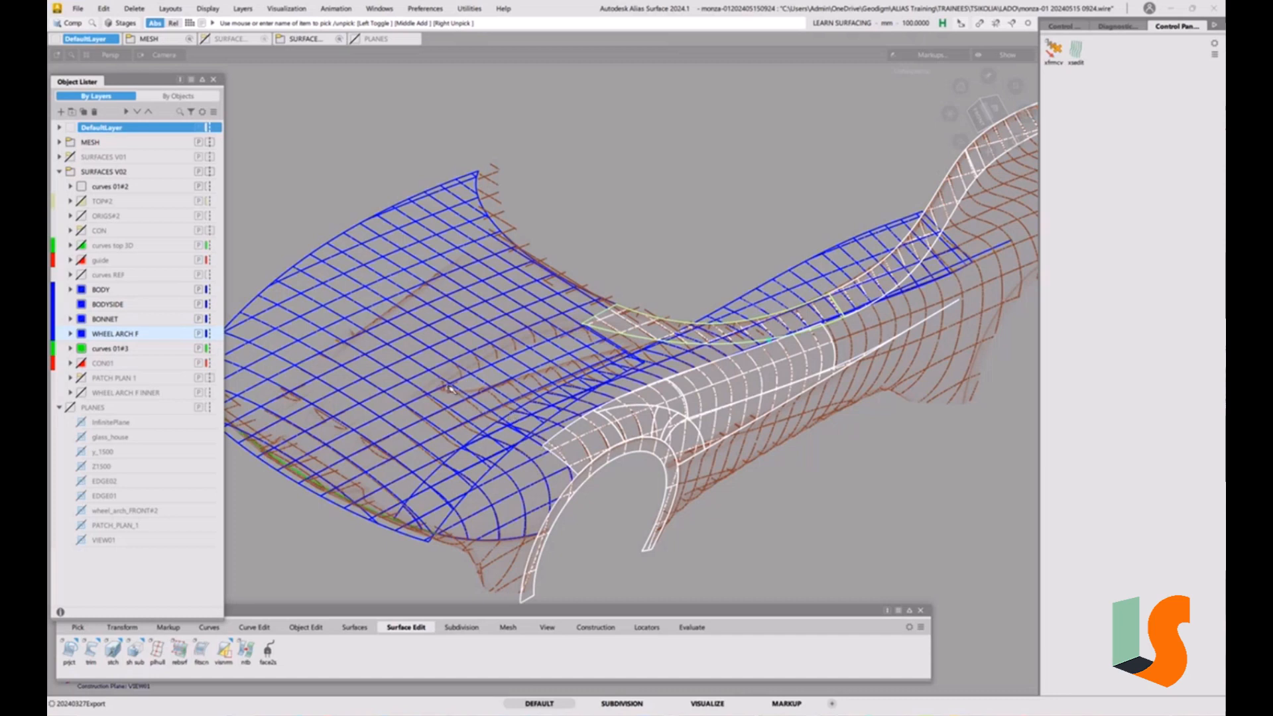
{"action": "right_click", "coordinate": [116, 306]}
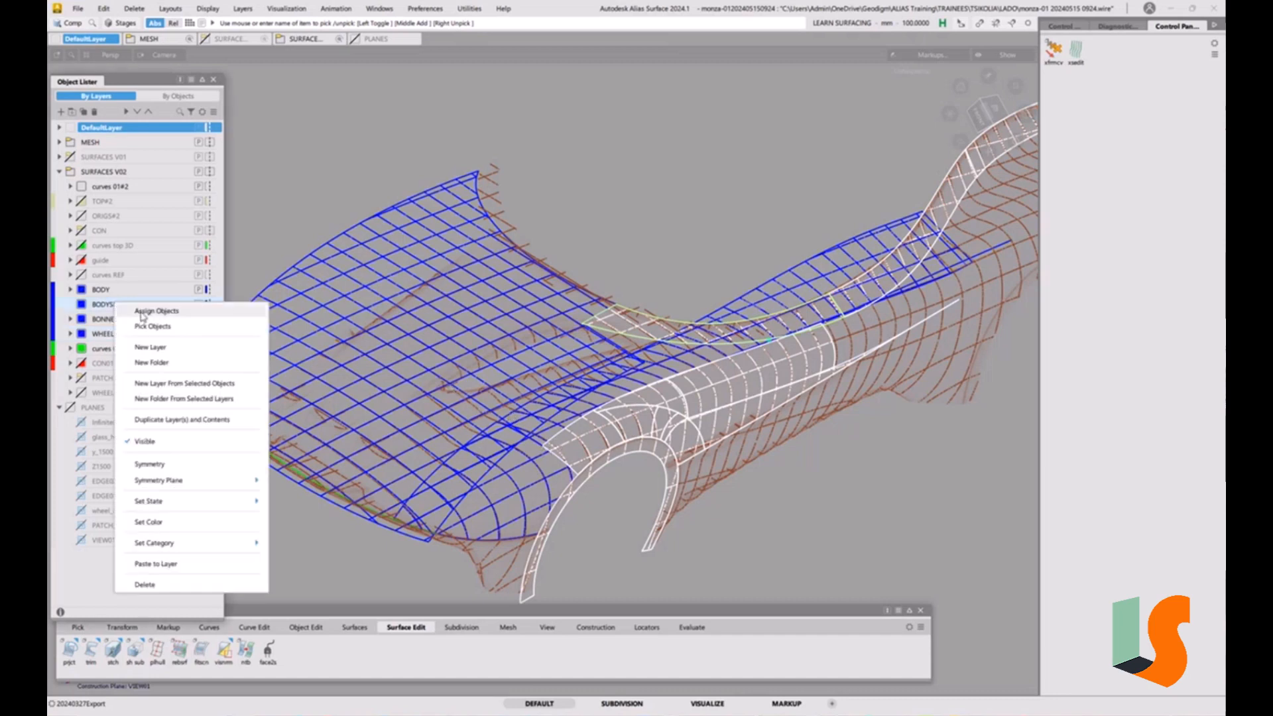
{"action": "left_click", "coordinate": [152, 311]}
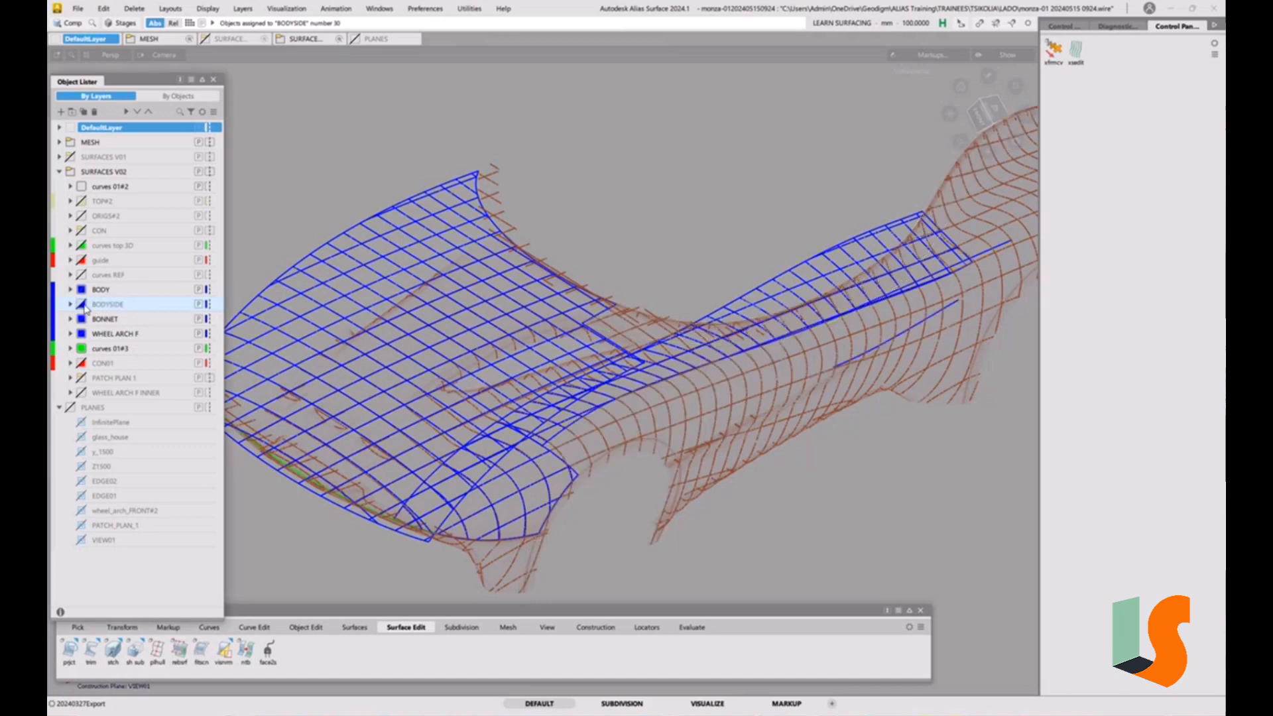
Delete the two leftover curves along the body side, keeping the bonnet's front-edge curve.
{"action": "left_click_drag", "start_coordinate": [630, 412], "coordinate": [707, 338], "text": "alt+shift"}
{"action": "middle_click_drag", "start_coordinate": [708, 338], "coordinate": [687, 364], "text": "alt+shift"}
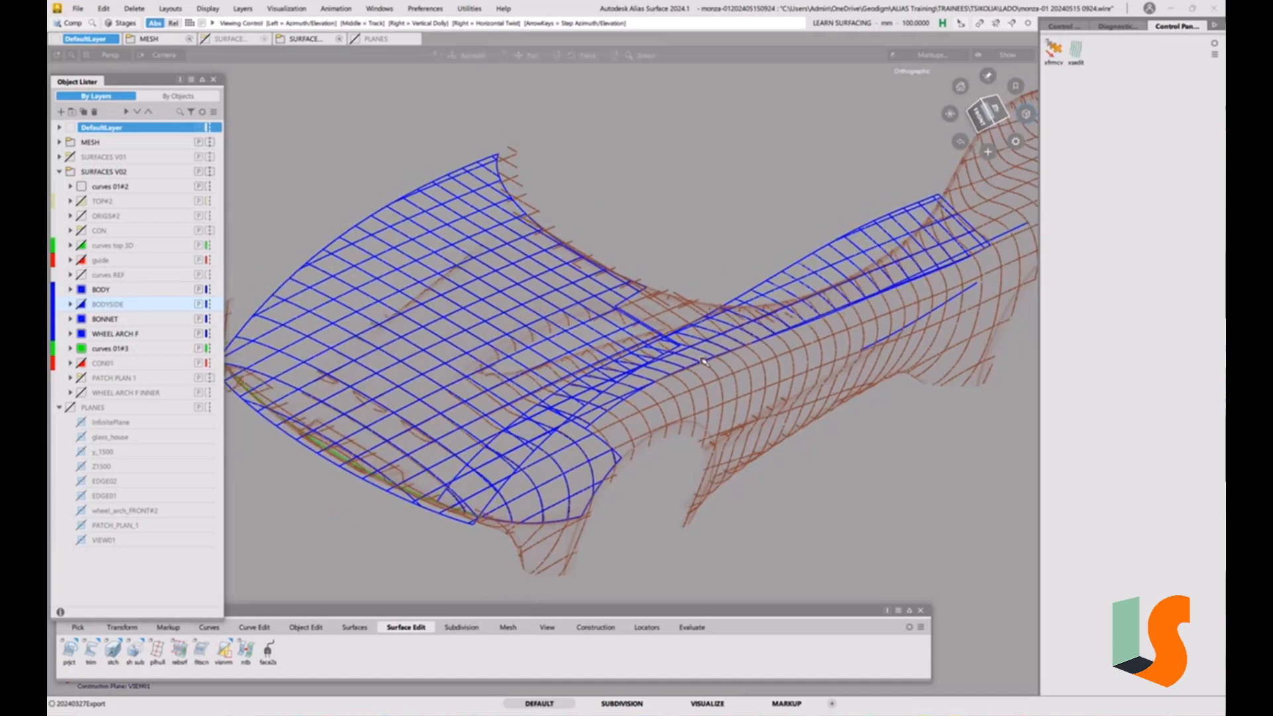
{"action": "left_click_drag", "start_coordinate": [686, 364], "coordinate": [751, 385], "text": "alt+shift"}
{"action": "right_click_drag", "start_coordinate": [652, 232], "coordinate": [426, 218], "text": "alt+shift"}
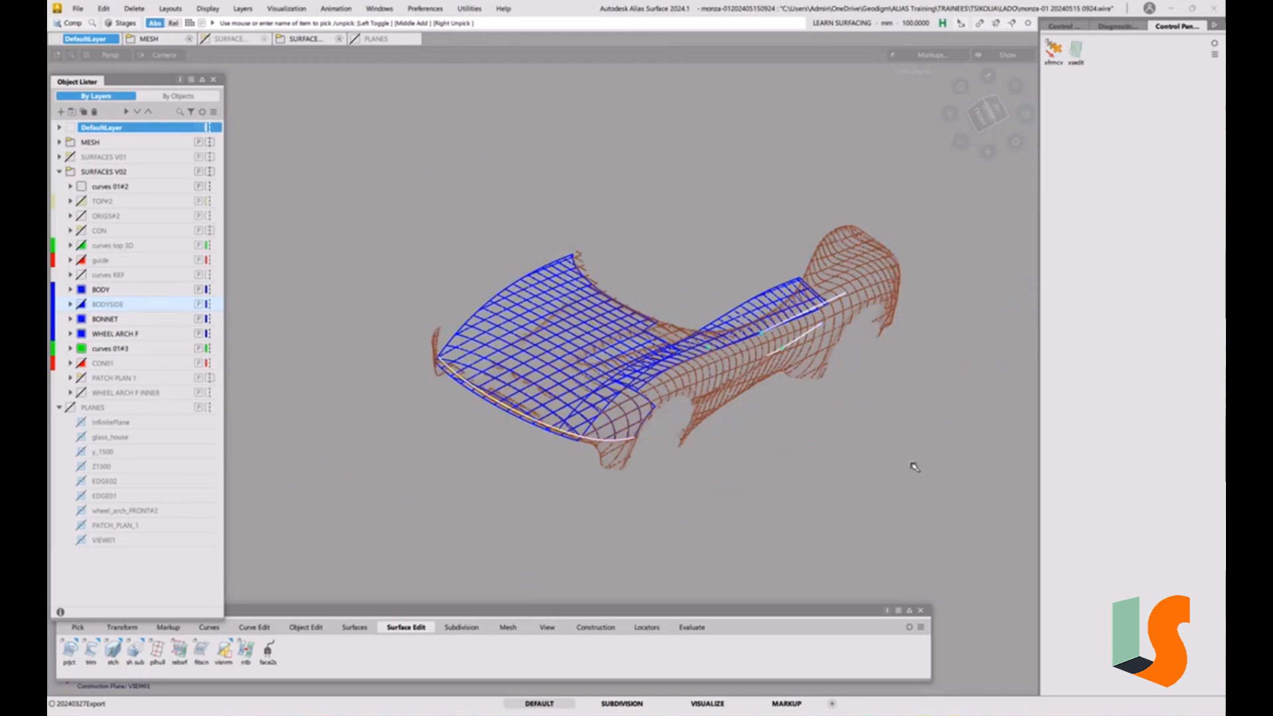
{"action": "left_click", "coordinate": [573, 455]}
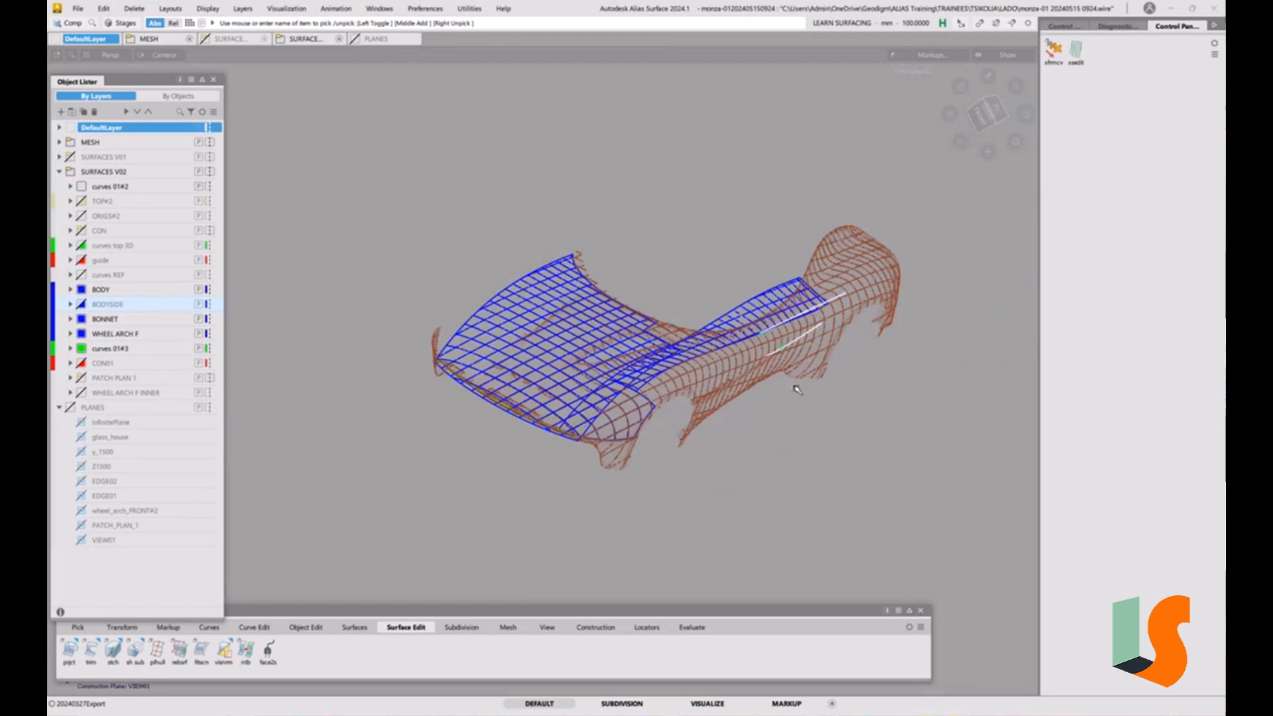
{"action": "key", "text": "Delete"}
{"action": "left_click", "coordinate": [588, 401]}
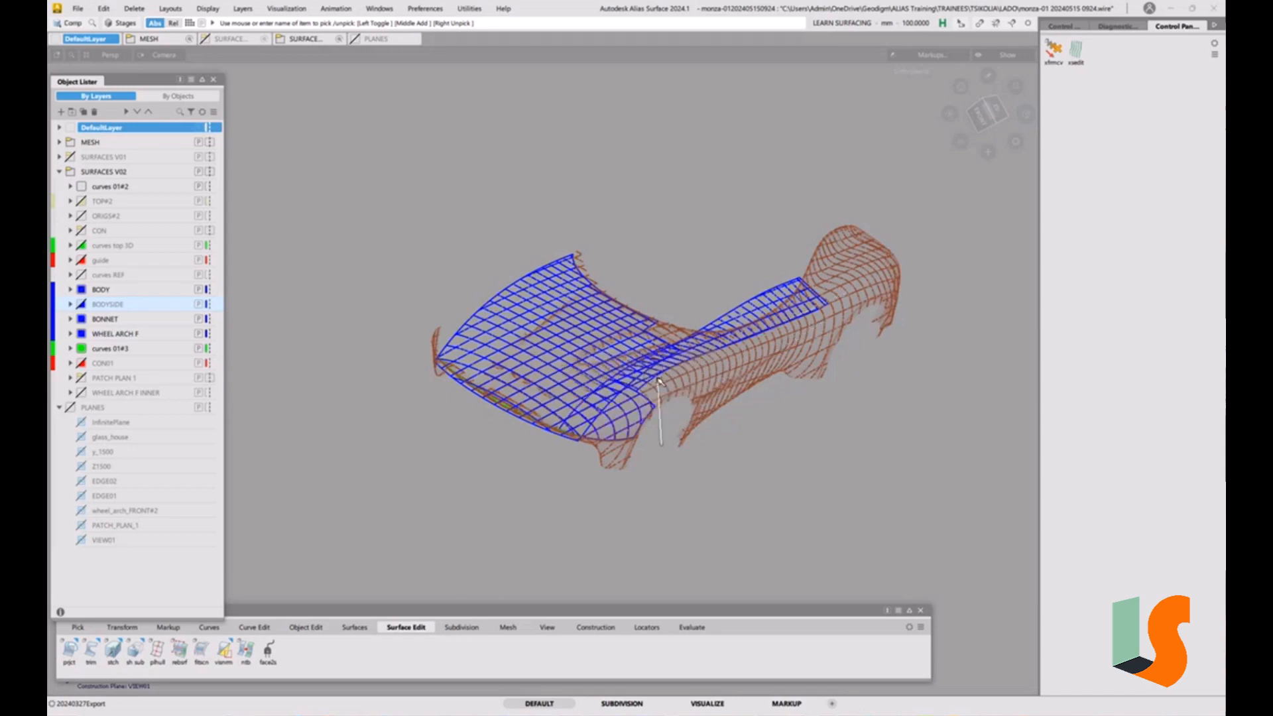
Examine how the bonnet and front corner surfaces' cross sections follow the scan mesh where the two surfaces overlap.
{"action": "scroll", "coordinate": [608, 415], "scroll_direction": "up", "scroll_amount": 3}
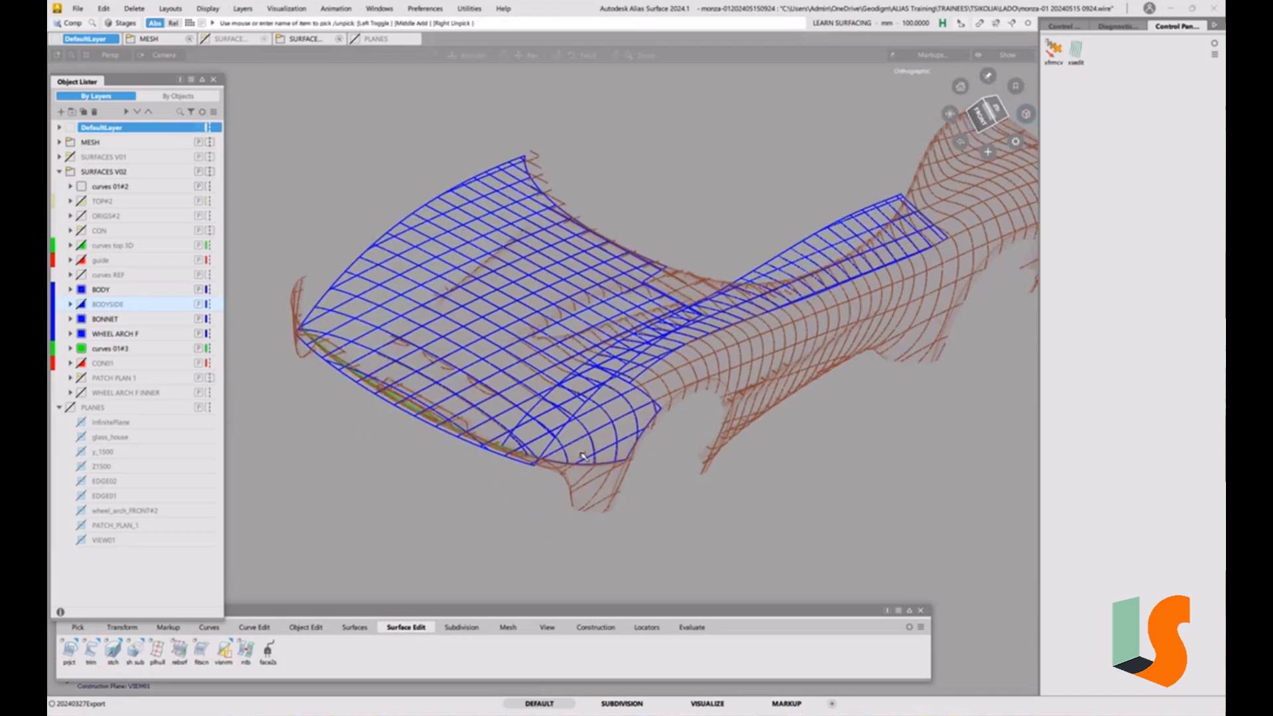
{"action": "scroll", "coordinate": [556, 414], "scroll_direction": "up", "scroll_amount": 4}
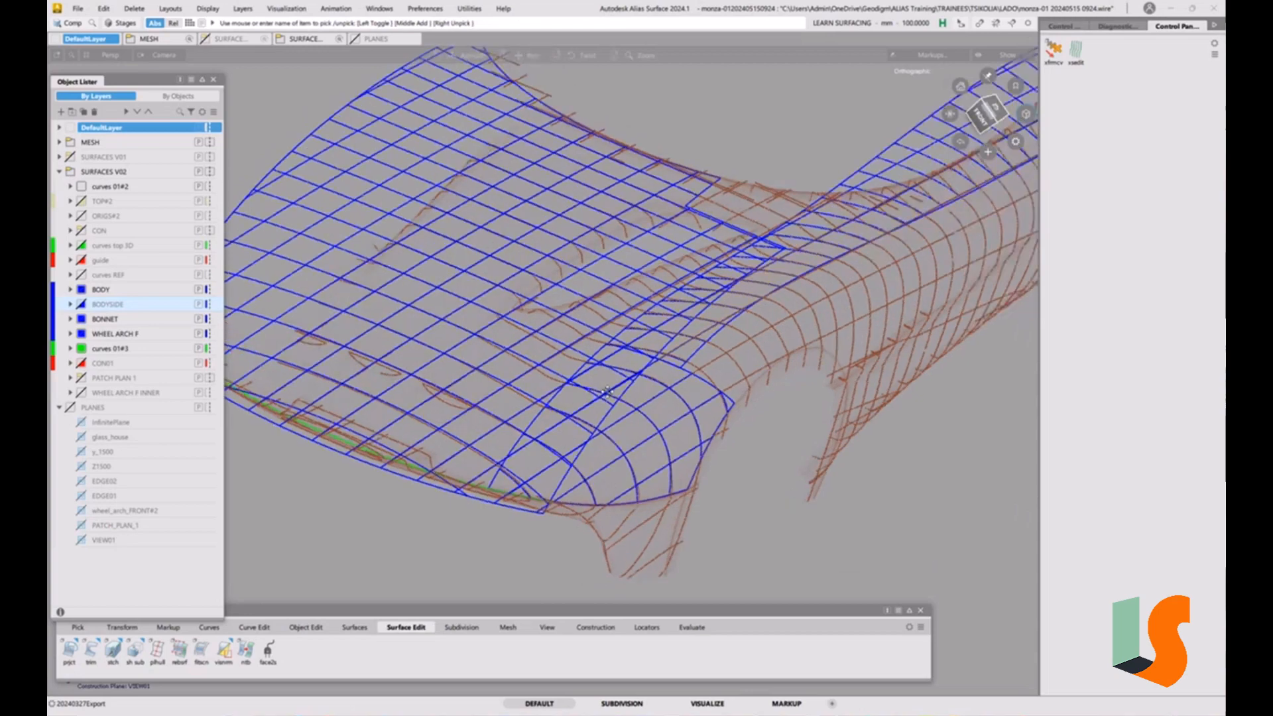
{"action": "scroll", "coordinate": [671, 411], "scroll_direction": "up", "scroll_amount": 3}
{"action": "left_click_drag", "start_coordinate": [641, 335], "coordinate": [738, 282], "text": "alt+shift"}
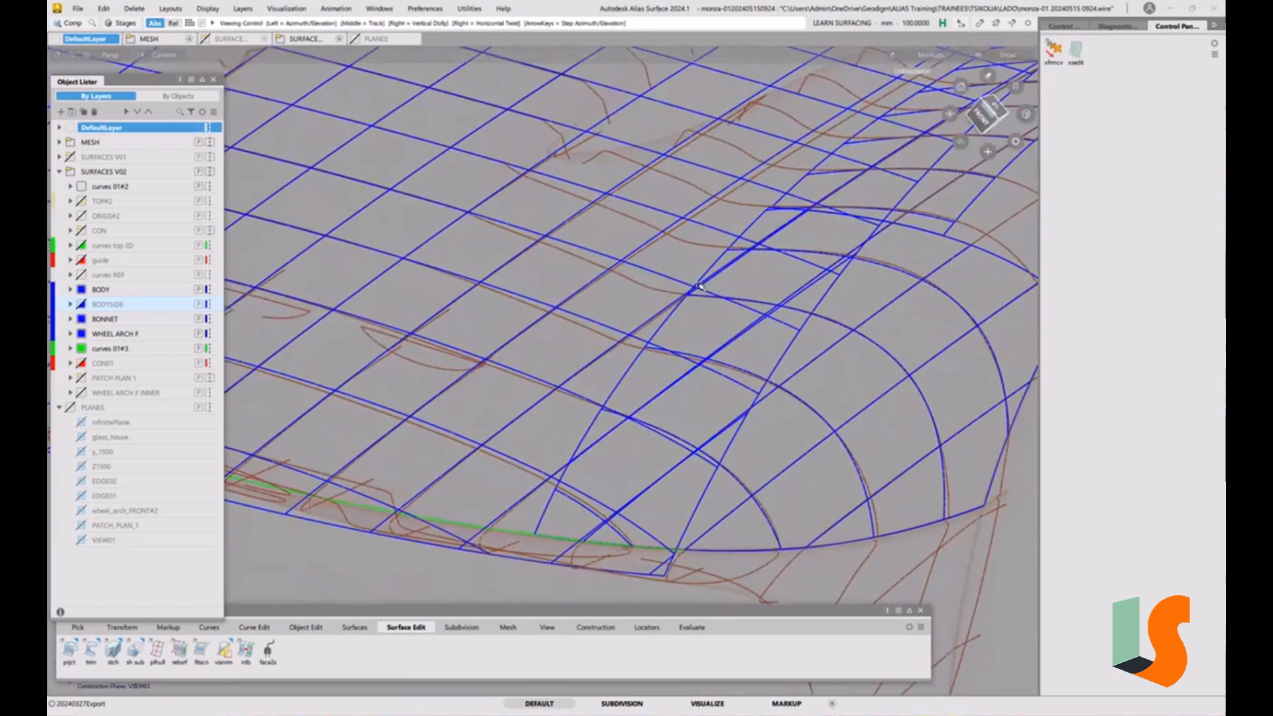
{"action": "middle_click_drag", "start_coordinate": [711, 288], "coordinate": [852, 321], "text": "alt+shift"}
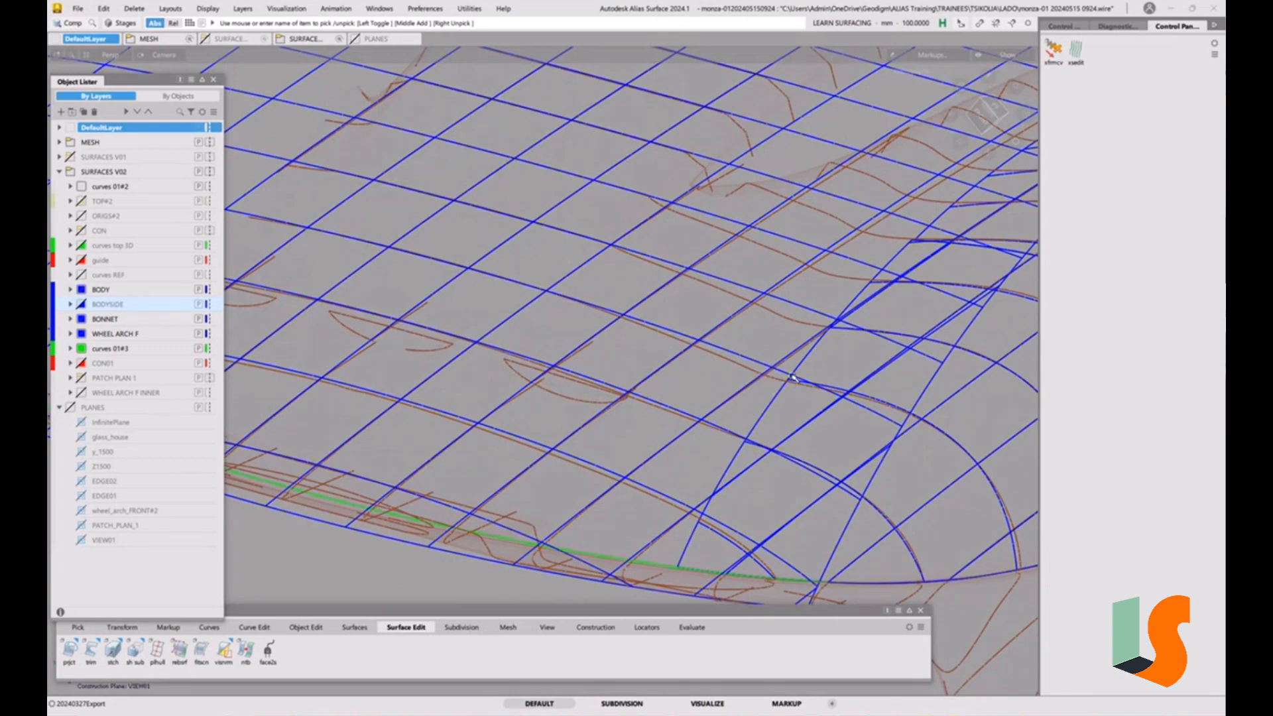
{"action": "left_click_drag", "start_coordinate": [774, 403], "coordinate": [716, 434], "text": "alt+shift"}
{"action": "scroll", "coordinate": [703, 431], "scroll_direction": "up", "scroll_amount": 3}
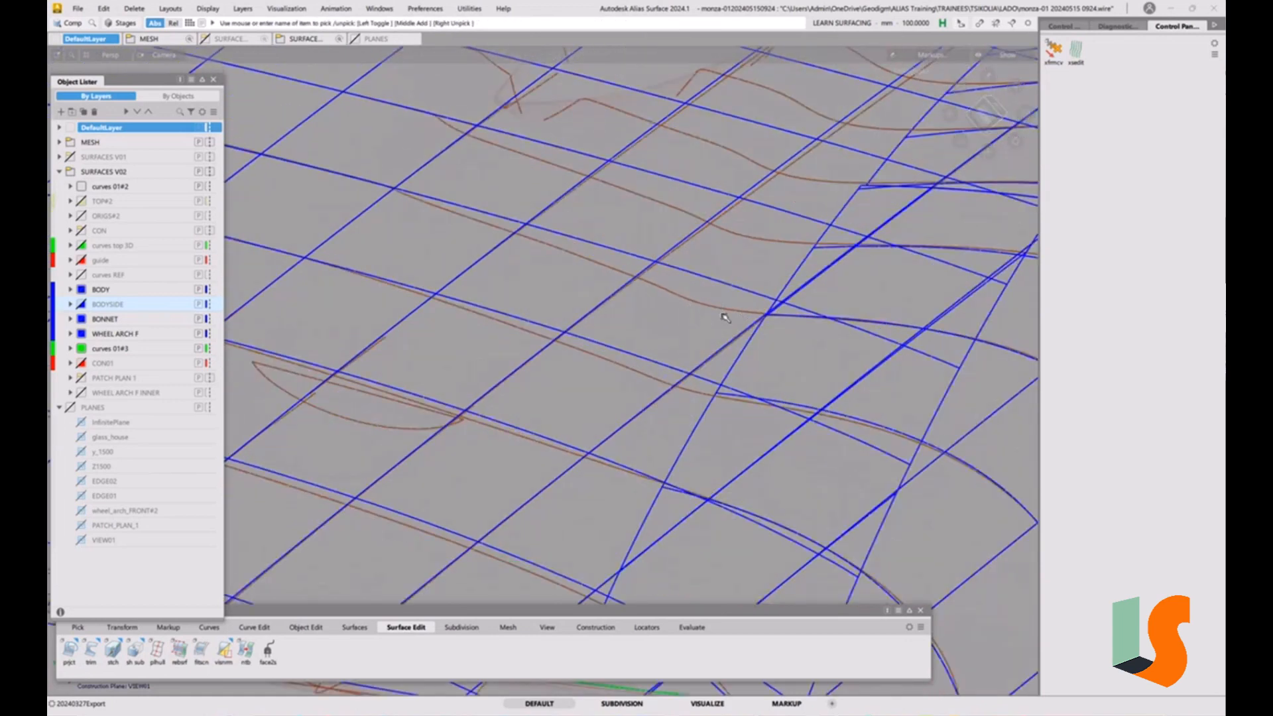
{"action": "right_click_drag", "start_coordinate": [739, 358], "coordinate": [724, 412], "text": "alt+shift"}
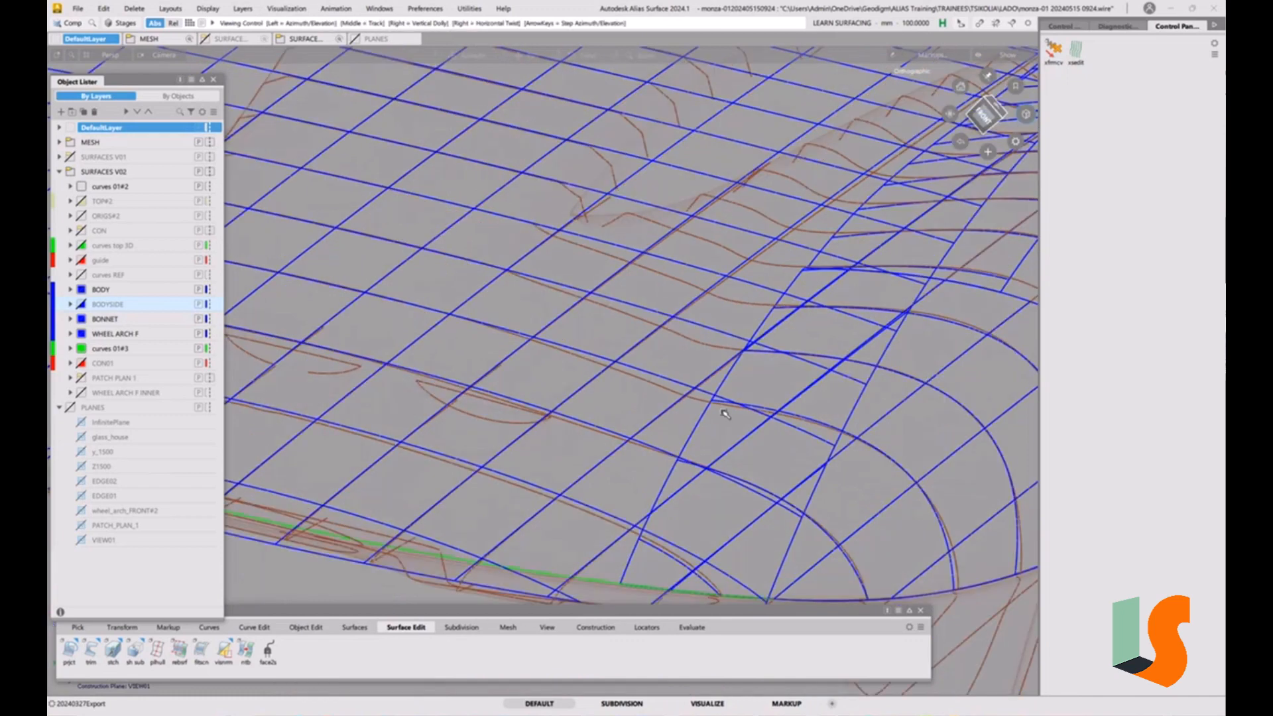
{"action": "left_click_drag", "start_coordinate": [725, 411], "coordinate": [604, 470], "text": "alt+shift"}
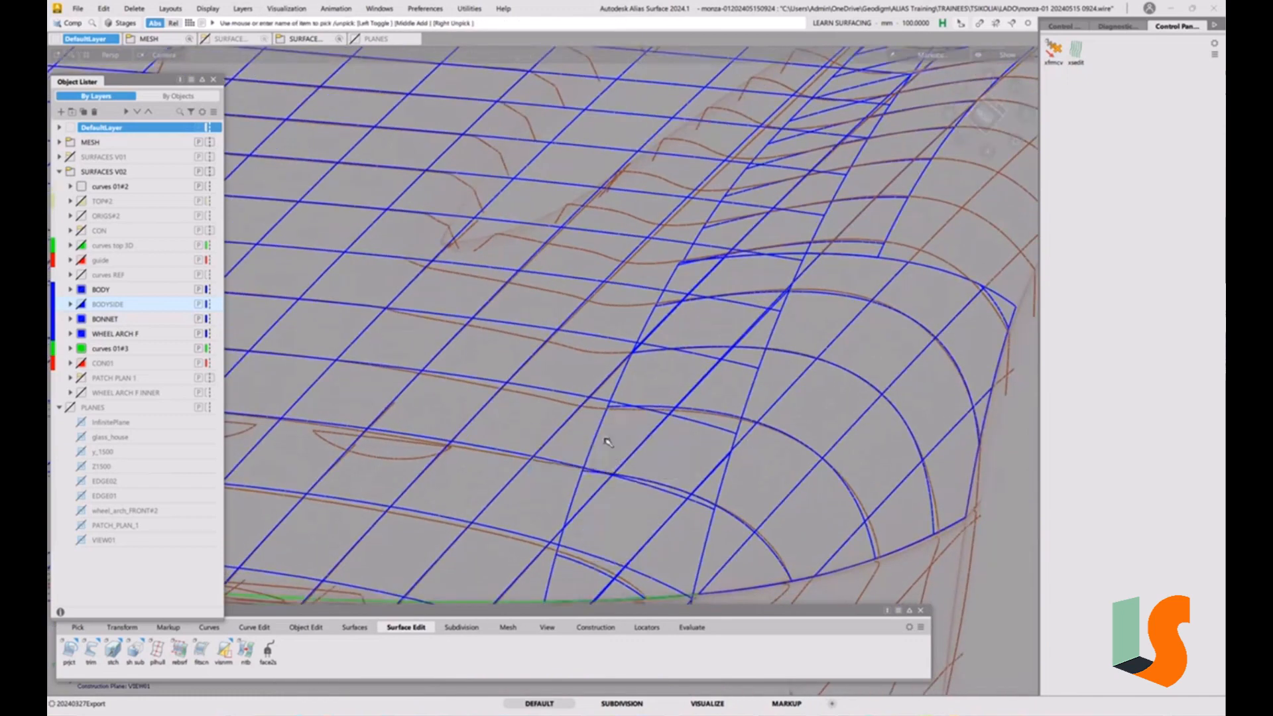
Display the control vertices and hull of the front corner surface beside the bonnet and clear the selection.
{"action": "left_click", "coordinate": [688, 320]}
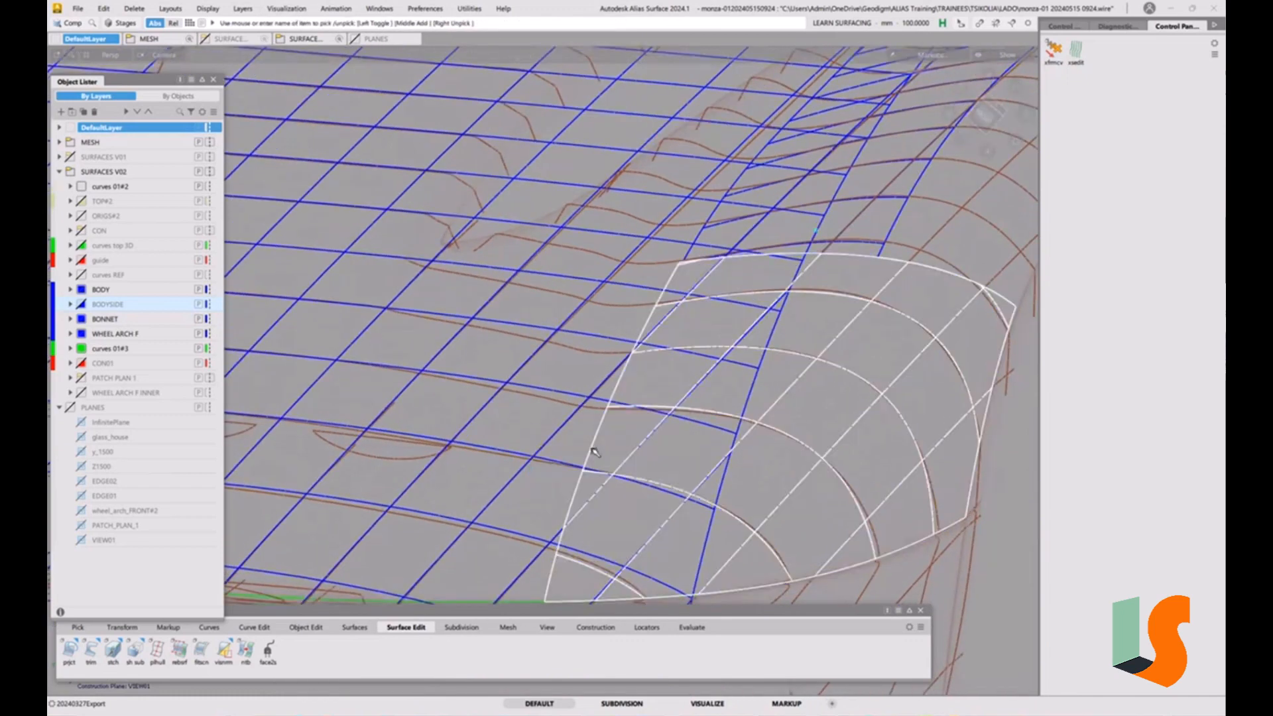
{"action": "left_click", "coordinate": [1064, 27]}
{"action": "left_click_drag", "start_coordinate": [720, 430], "coordinate": [720, 376], "text": "ctrl+shift"}
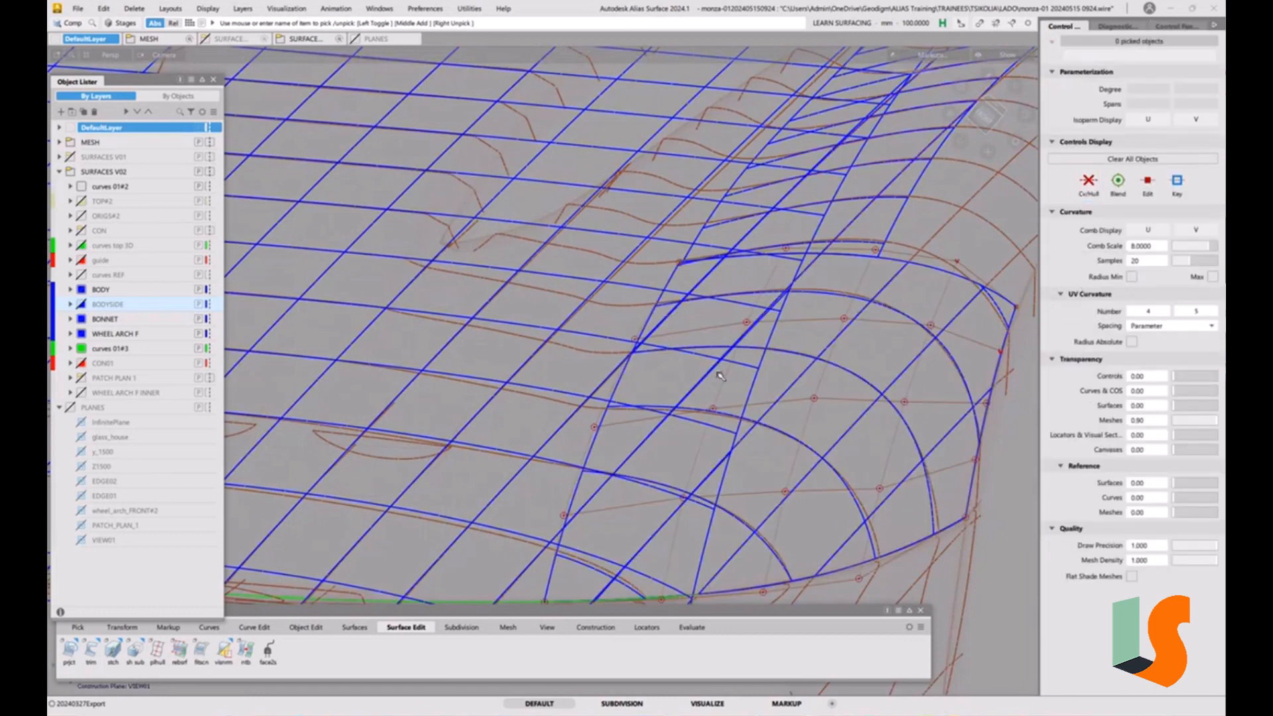
Extend the inner edge of the front wheel arch surface towards the bonnet by about 64 mm.
{"action": "right_click_drag", "start_coordinate": [720, 376], "coordinate": [640, 391], "text": "ctrl+shift"}
{"action": "left_click", "coordinate": [625, 381]}
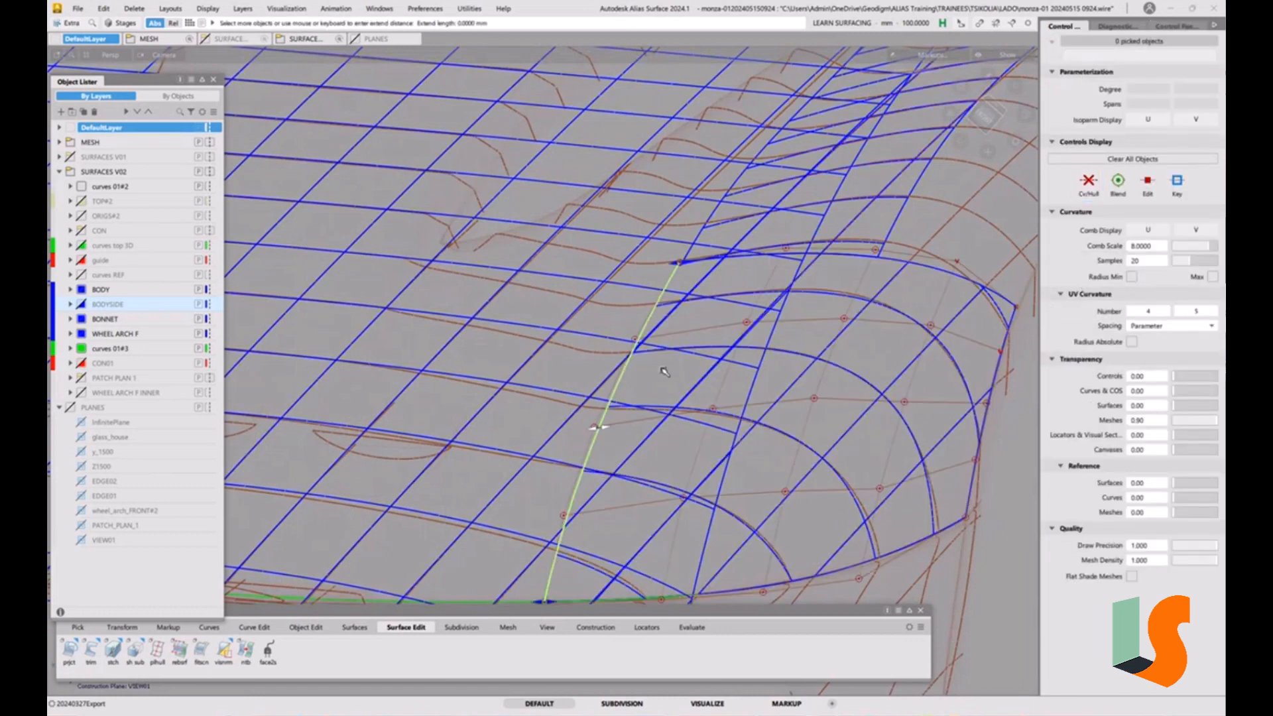
{"action": "left_click_drag", "start_coordinate": [661, 371], "coordinate": [582, 376]}
{"action": "scroll", "coordinate": [648, 369], "scroll_direction": "up", "scroll_amount": 4}
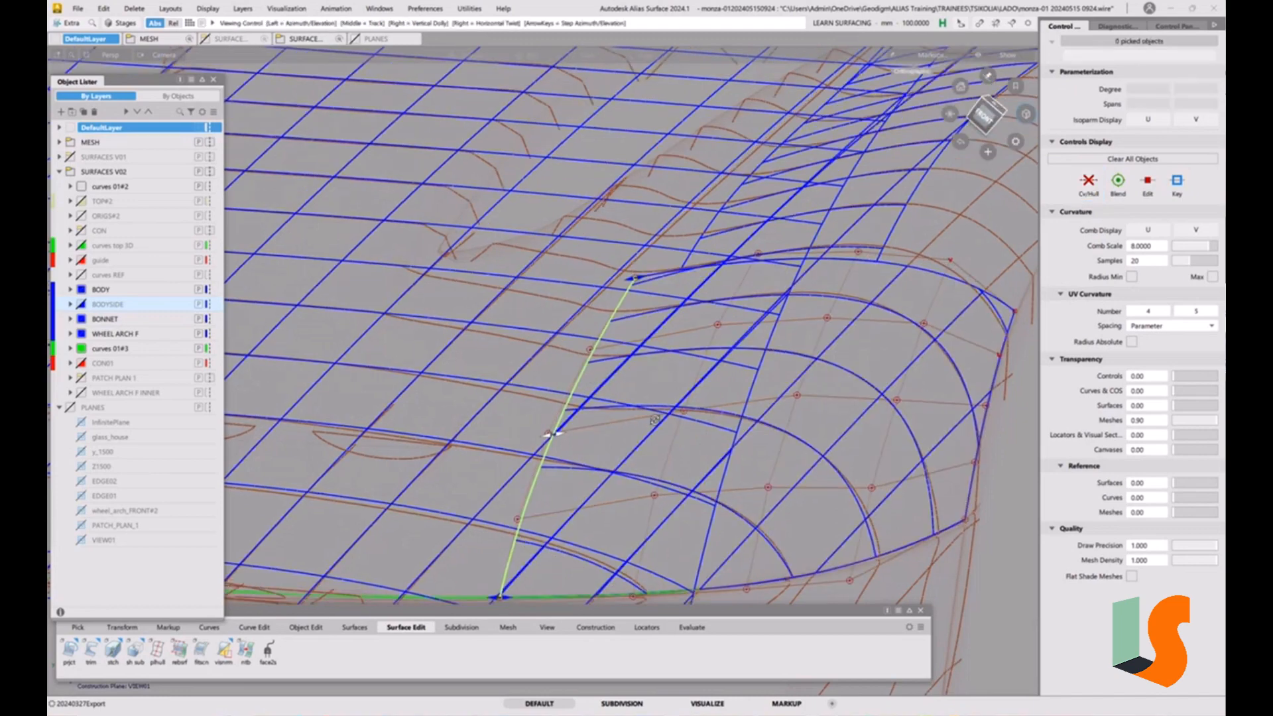
{"action": "scroll", "coordinate": [628, 378], "scroll_direction": "up", "scroll_amount": 2}
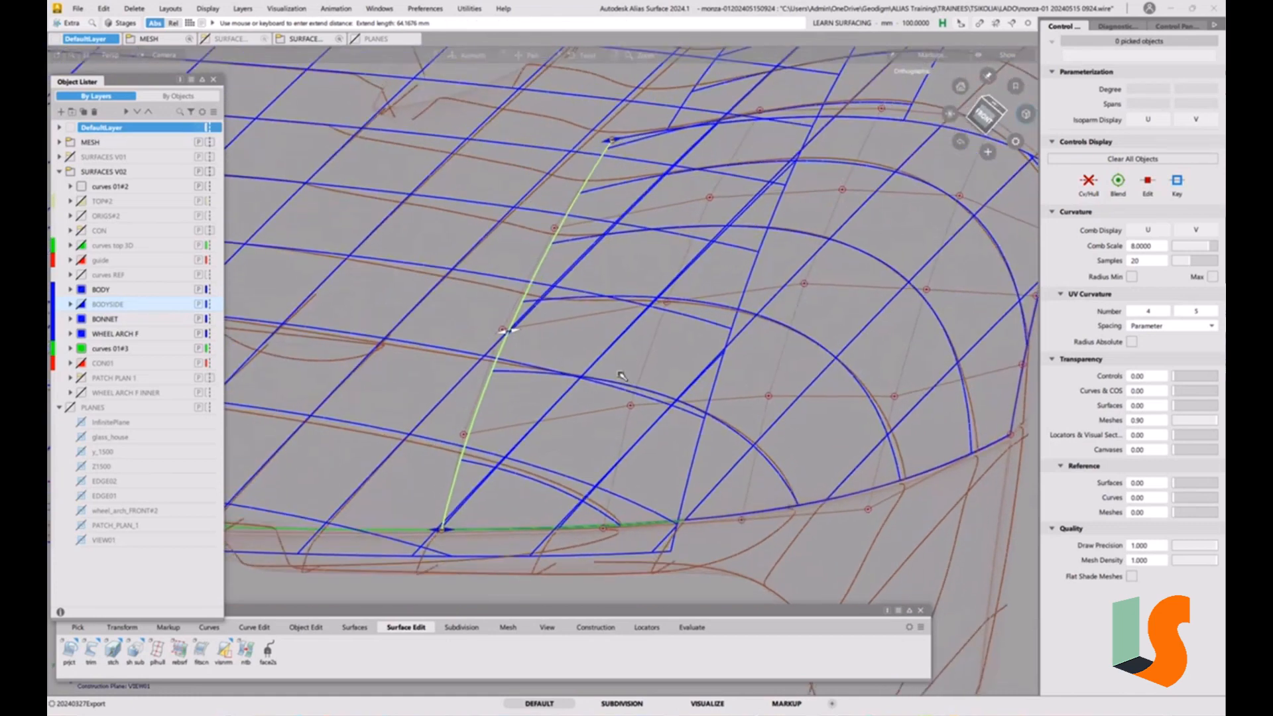
{"action": "middle_click_drag", "start_coordinate": [708, 338], "coordinate": [680, 366], "text": "alt+shift"}
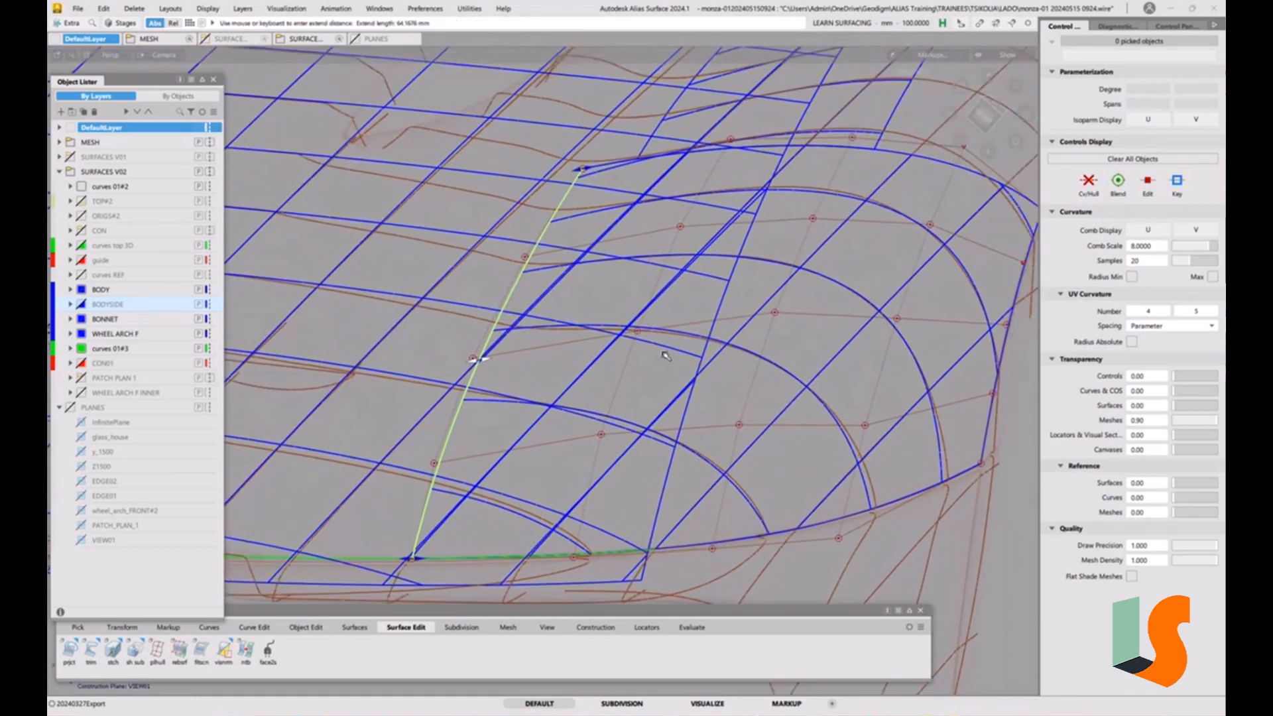
{"action": "left_click", "coordinate": [831, 212]}
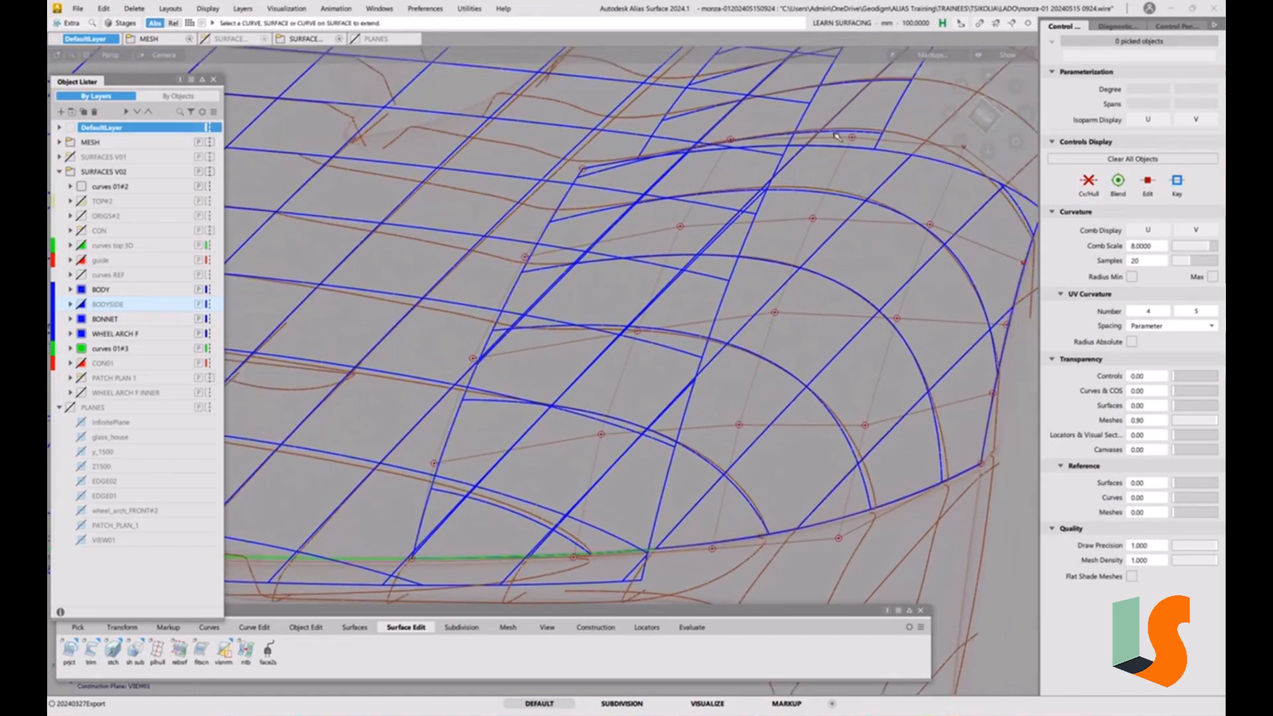
{"action": "middle_click_drag", "start_coordinate": [875, 144], "coordinate": [780, 271], "text": "alt+shift"}
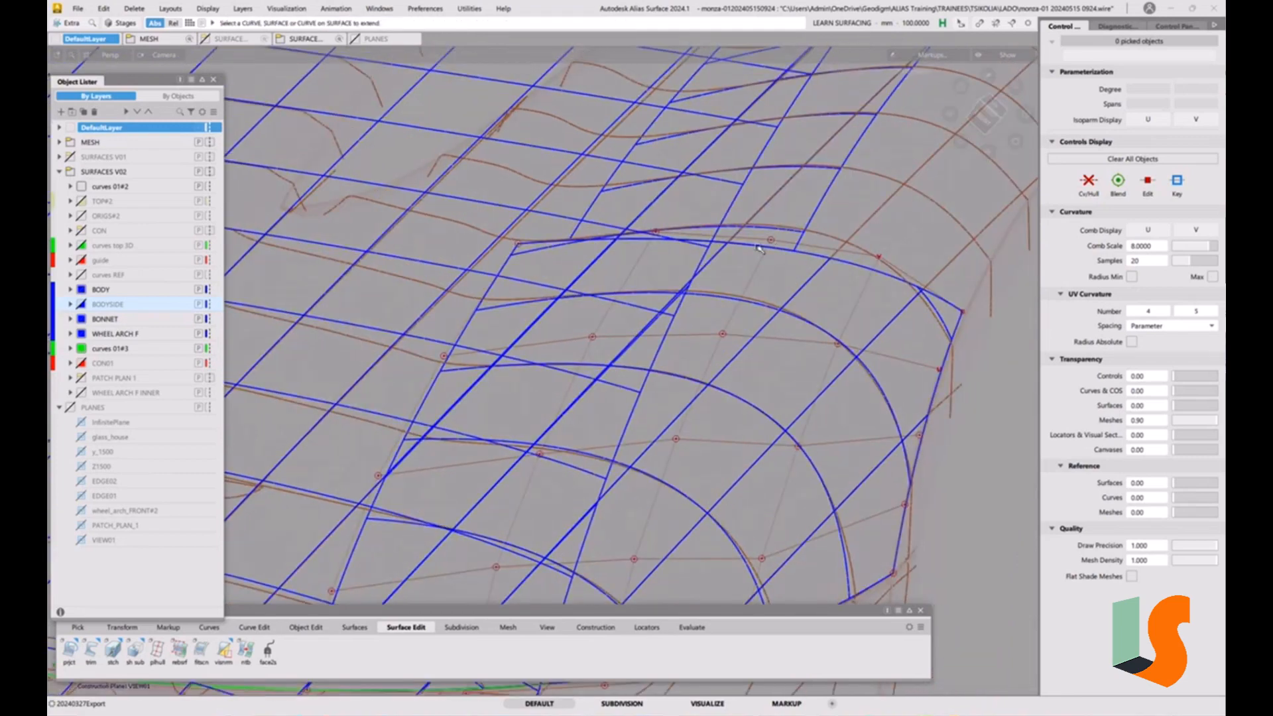
{"action": "left_click_drag", "start_coordinate": [754, 229], "coordinate": [746, 255], "text": "alt+shift"}
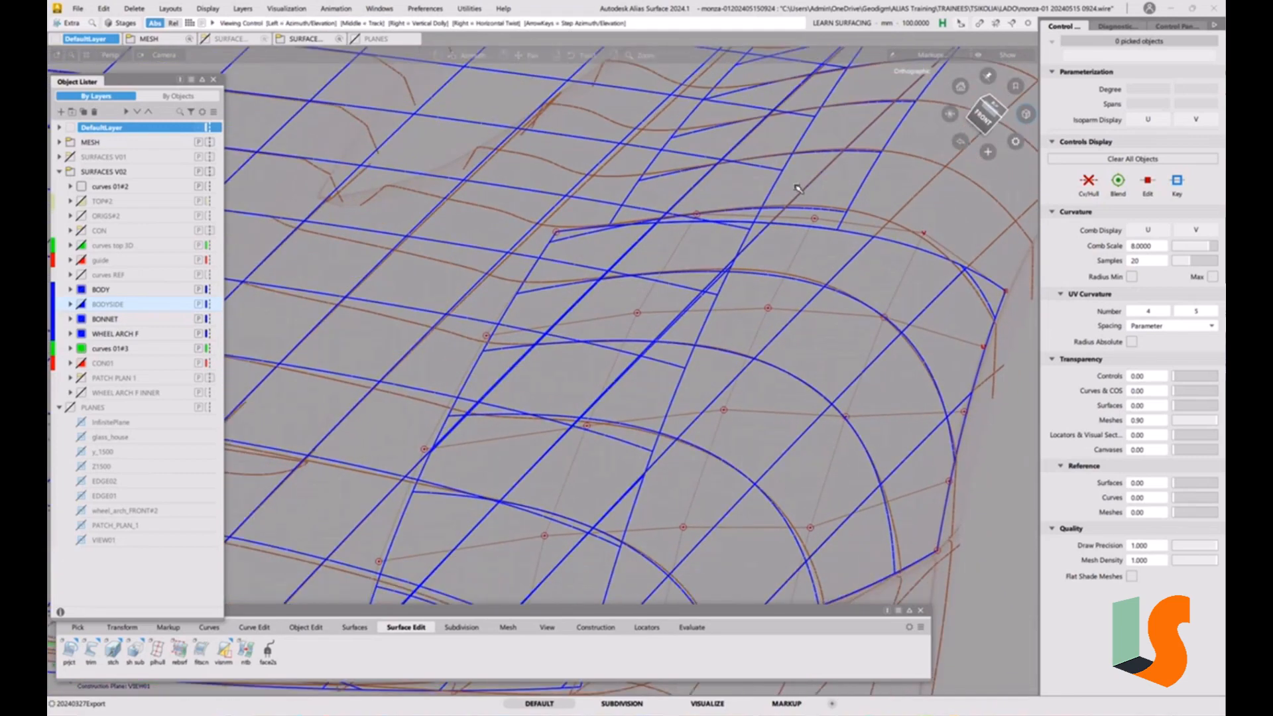
{"action": "right_click_drag", "start_coordinate": [743, 265], "coordinate": [647, 290], "text": "alt+shift"}
{"action": "middle_click_drag", "start_coordinate": [647, 290], "coordinate": [663, 232], "text": "alt+shift"}
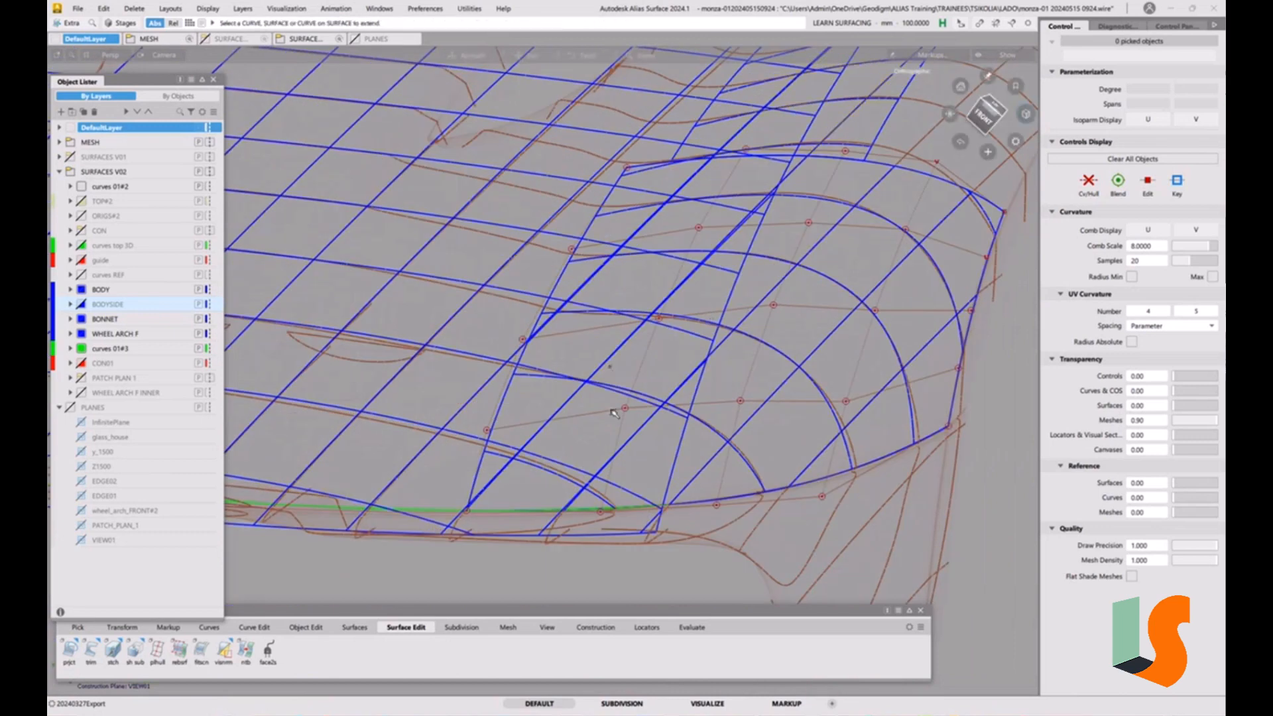
{"action": "right_click_drag", "start_coordinate": [530, 424], "coordinate": [583, 401], "text": "alt+shift"}
{"action": "middle_click_drag", "start_coordinate": [540, 408], "coordinate": [598, 375], "text": "alt+shift"}
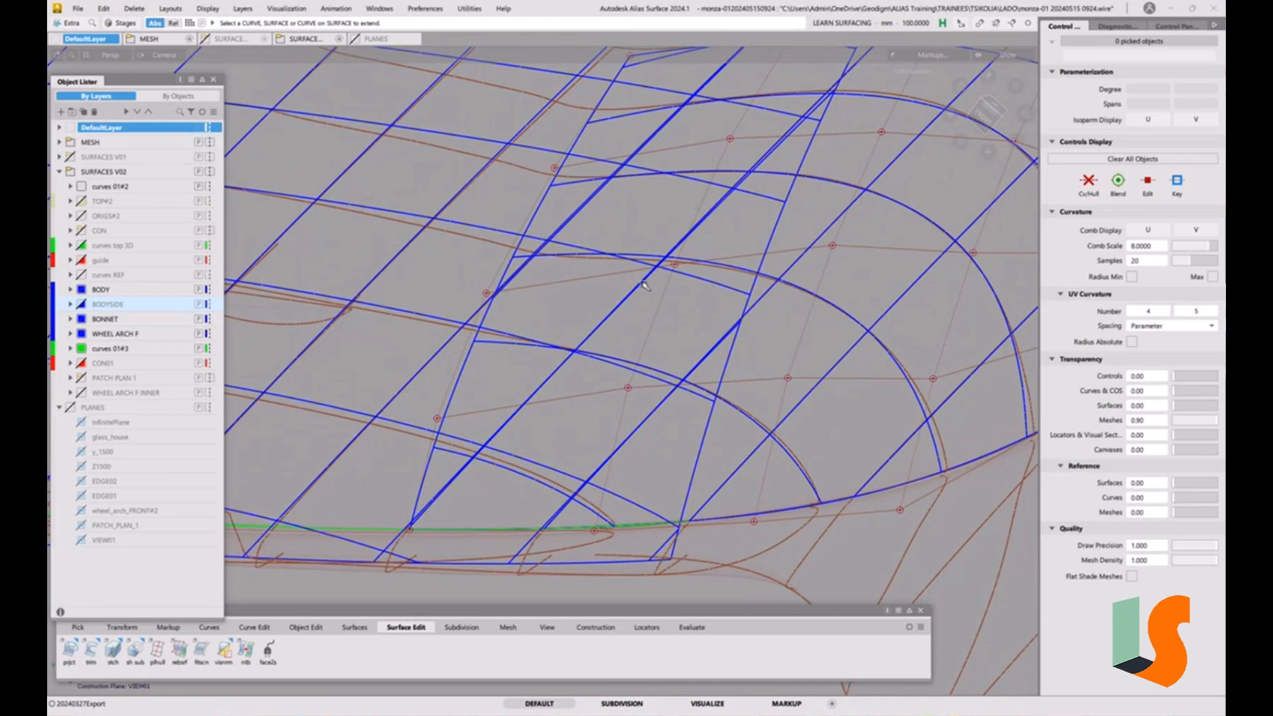
{"action": "key", "text": "ctrl+t"}
{"action": "left_click", "coordinate": [487, 293]}
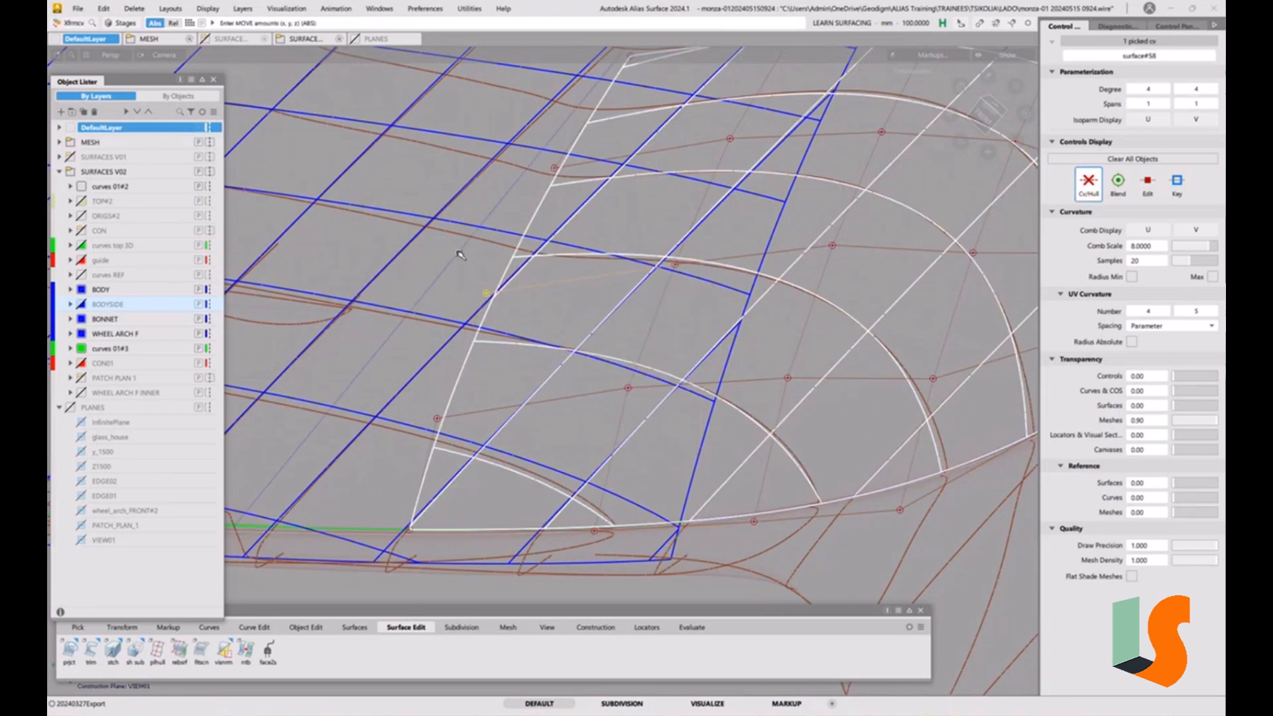
{"action": "right_click_drag", "start_coordinate": [461, 255], "coordinate": [455, 272]}
{"action": "right_click_drag", "start_coordinate": [686, 246], "coordinate": [683, 268], "text": "alt+shift"}
{"action": "middle_click_drag", "start_coordinate": [682, 269], "coordinate": [670, 401], "text": "alt+shift"}
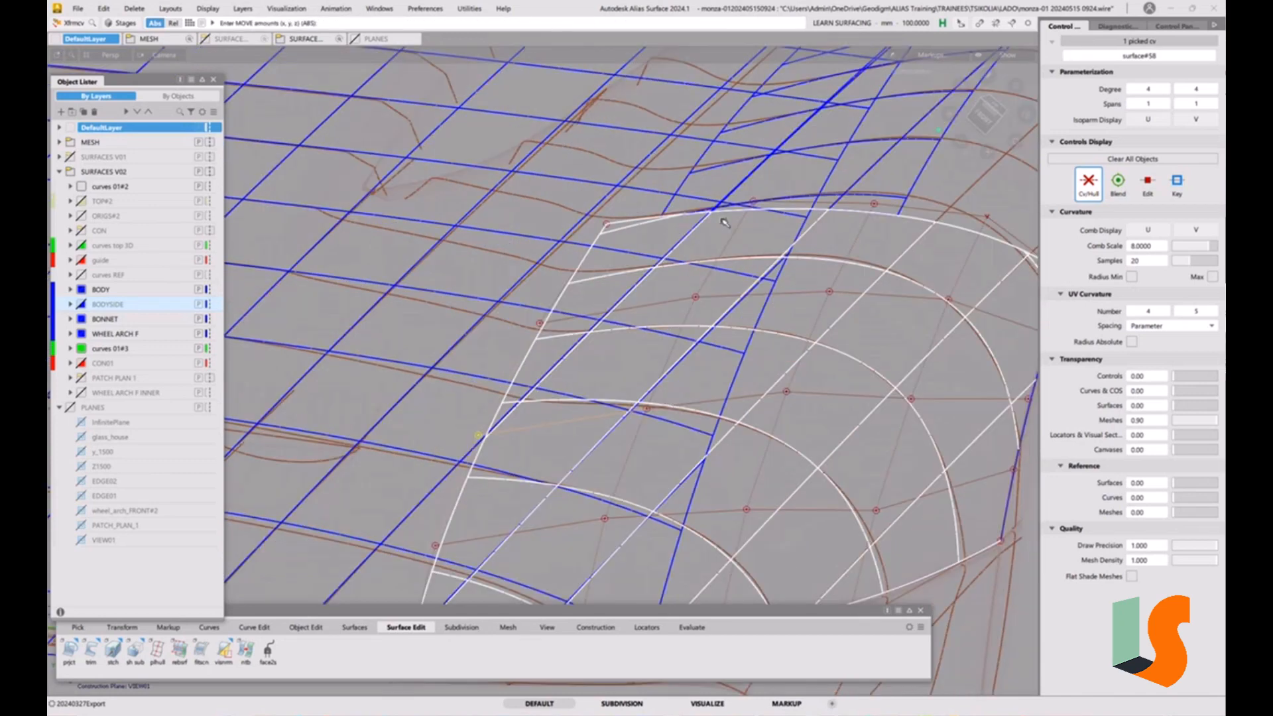
{"action": "key", "text": "ctrl+z"}
Add a surface continuity check to the wheel arch surface's edge shared with the adjoining strip surface.
{"action": "left_click_drag", "start_coordinate": [737, 318], "coordinate": [735, 406], "text": "ctrl+shift"}
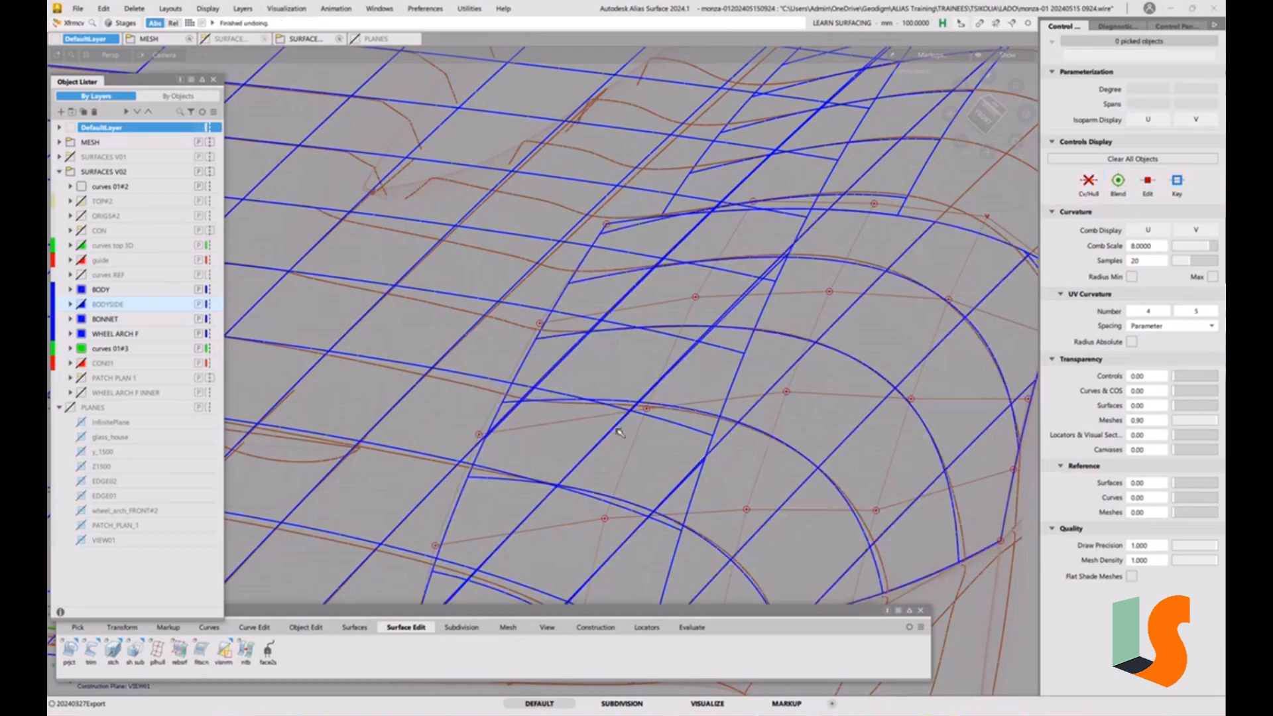
{"action": "left_click", "coordinate": [690, 627]}
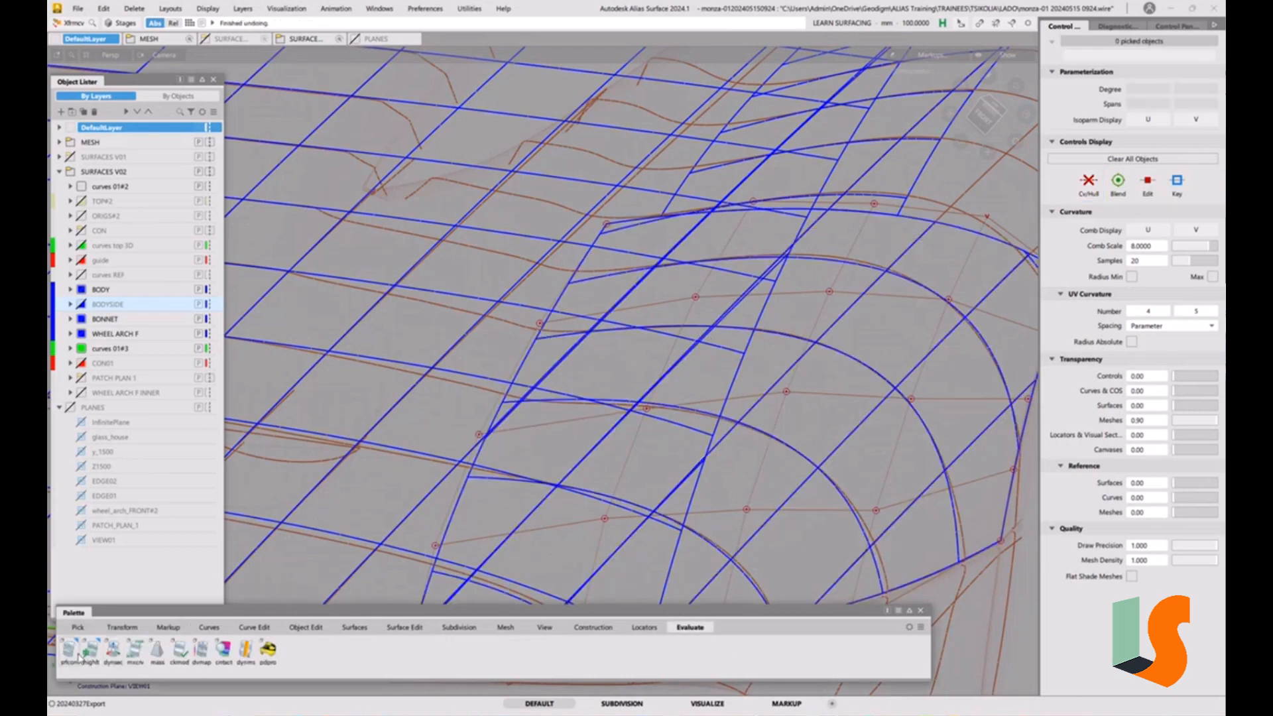
{"action": "left_click", "coordinate": [70, 651]}
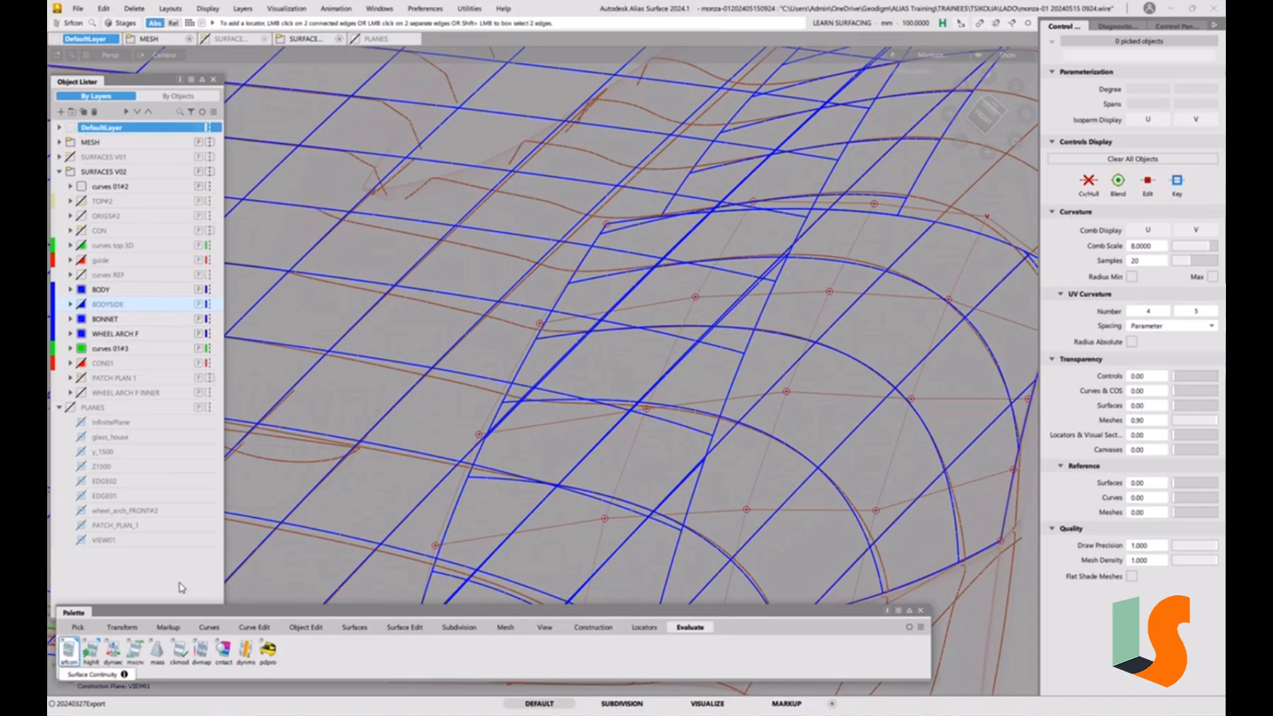
{"action": "left_click", "coordinate": [677, 214]}
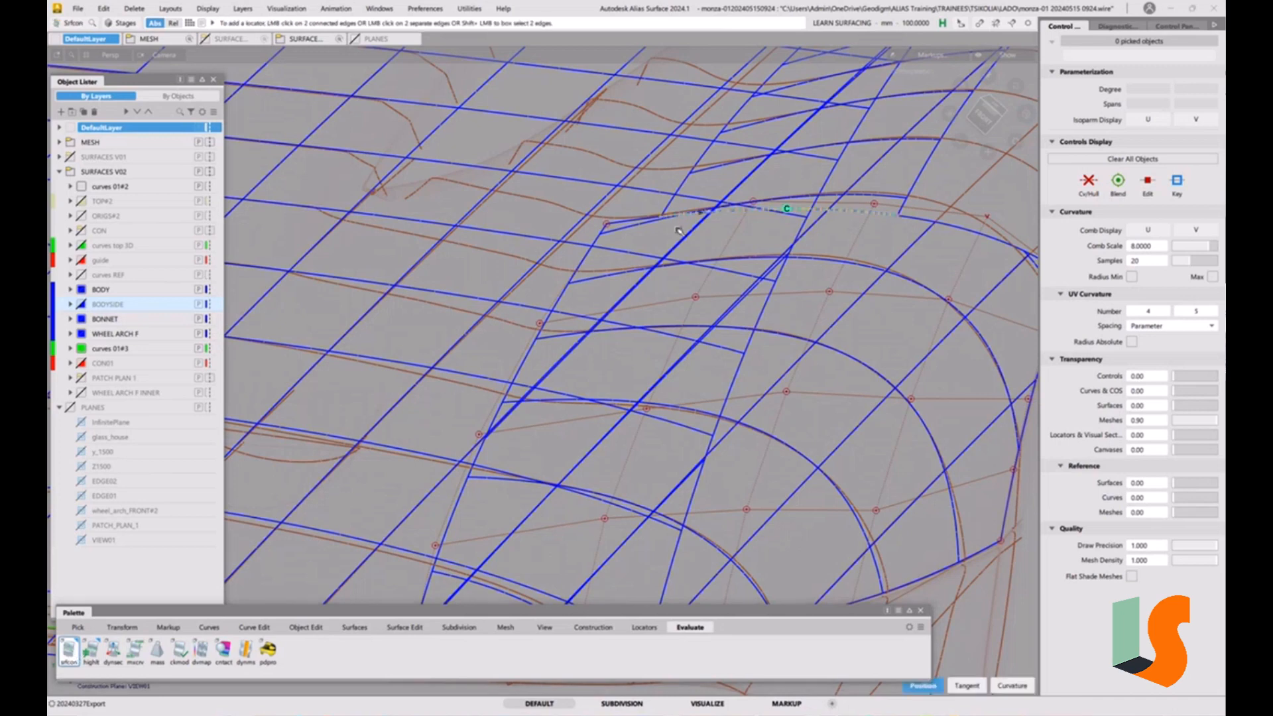
Move the middle CV on the wheel arch surface's extended edge down in Z by about 15.7 mm, and deselect it.
{"action": "key", "text": "t"}
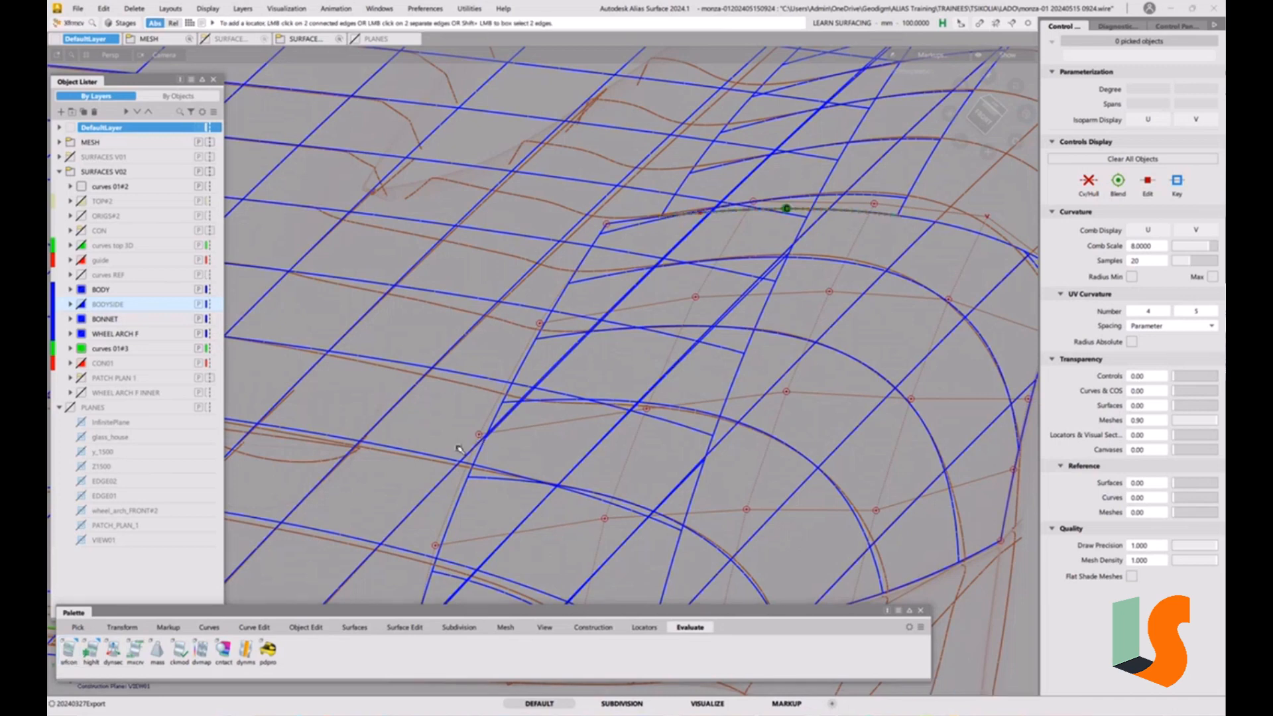
{"action": "left_click", "coordinate": [479, 437]}
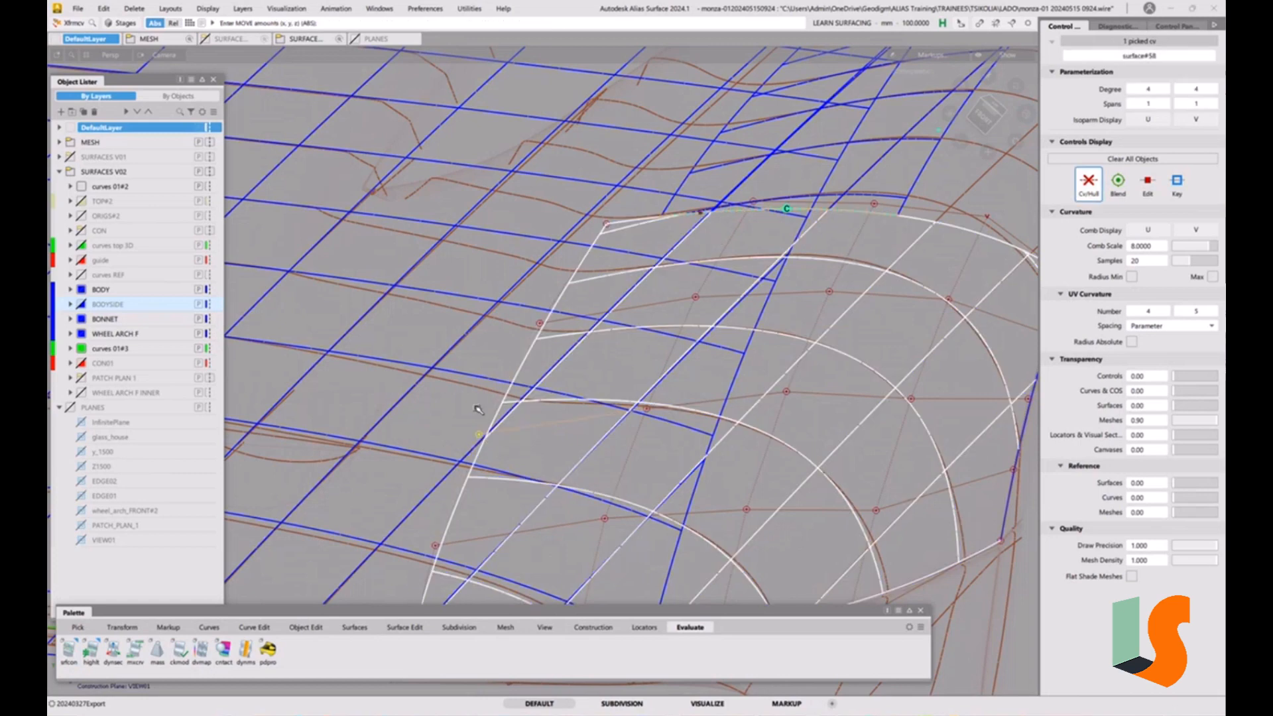
{"action": "mouse_move", "coordinate": [442, 401]}
{"action": "right_mouse_down"}
{"action": "mouse_move", "coordinate": [416, 574]}
{"action": "mouse_move", "coordinate": [419, 550]}
{"action": "right_mouse_up"}
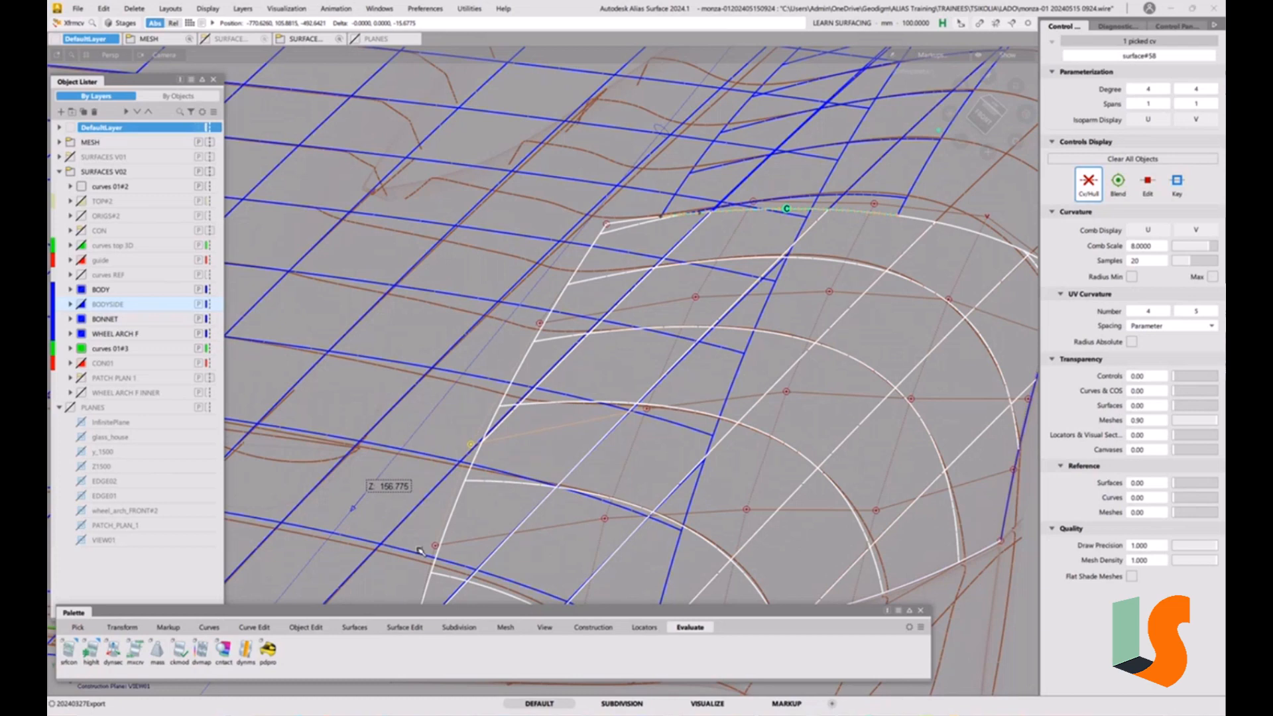
{"action": "left_click_drag", "start_coordinate": [696, 231], "coordinate": [629, 336], "text": "alt+shift"}
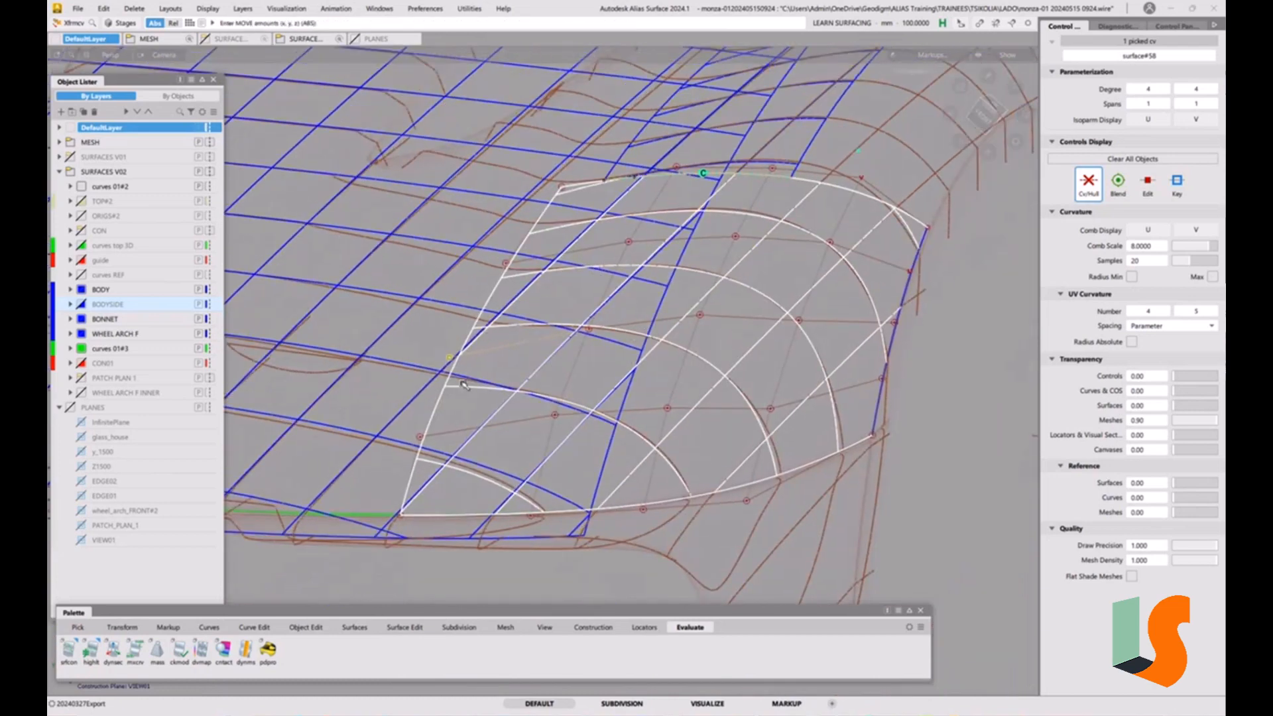
{"action": "left_click_drag", "start_coordinate": [477, 374], "coordinate": [722, 477], "text": "alt+shift"}
{"action": "left_click", "coordinate": [736, 496]}
Examine the adjusted wheel arch surface and its overlap with the bonnet against the brown reference curves.
{"action": "right_click_drag", "start_coordinate": [725, 424], "coordinate": [673, 384], "text": "alt+shift"}
{"action": "left_click_drag", "start_coordinate": [673, 384], "coordinate": [685, 355], "text": "alt+shift"}
{"action": "middle_click_drag", "start_coordinate": [686, 355], "coordinate": [689, 389], "text": "alt+shift"}
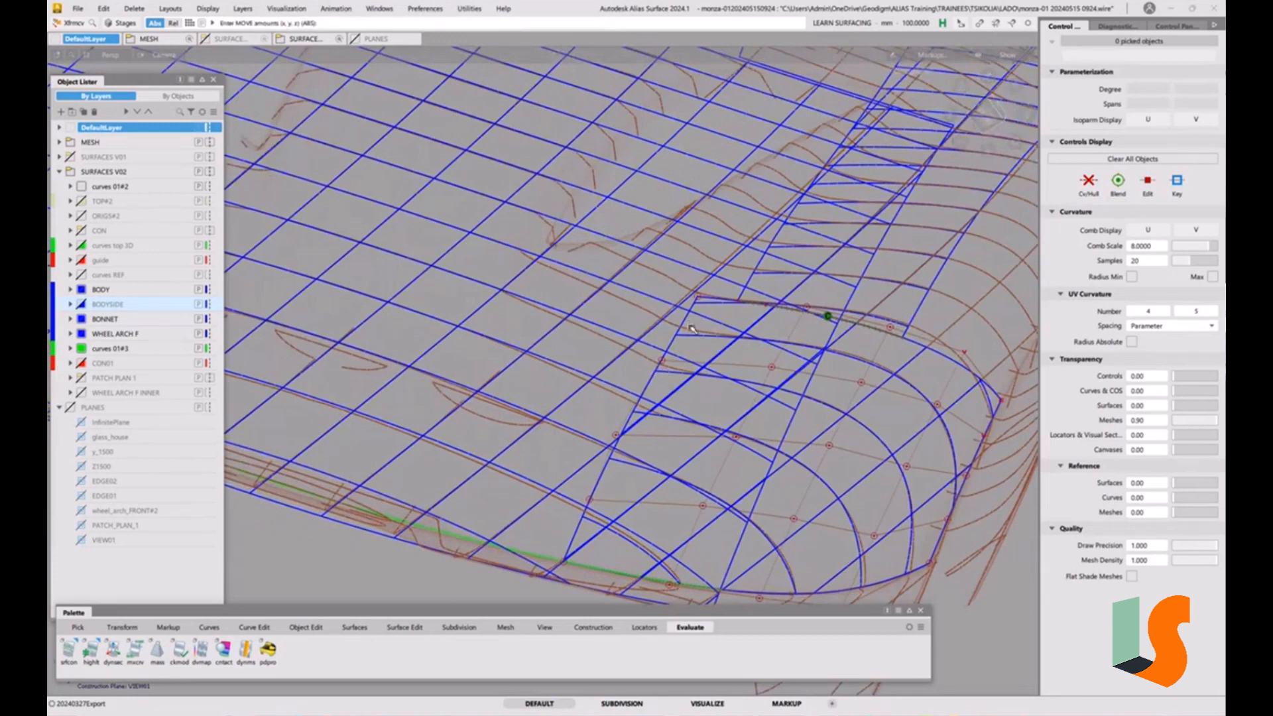
{"action": "key", "text": "shift+alt"}
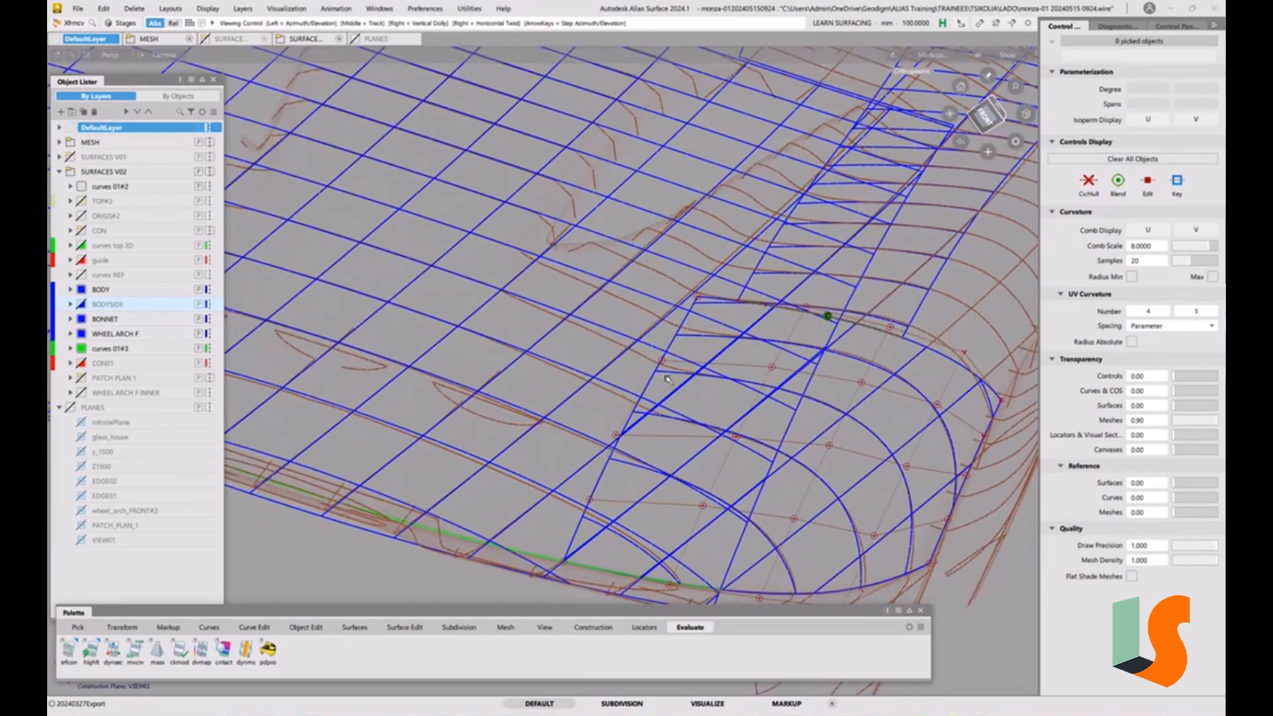
{"action": "left_click_drag", "start_coordinate": [660, 370], "coordinate": [827, 356], "text": "alt+shift"}
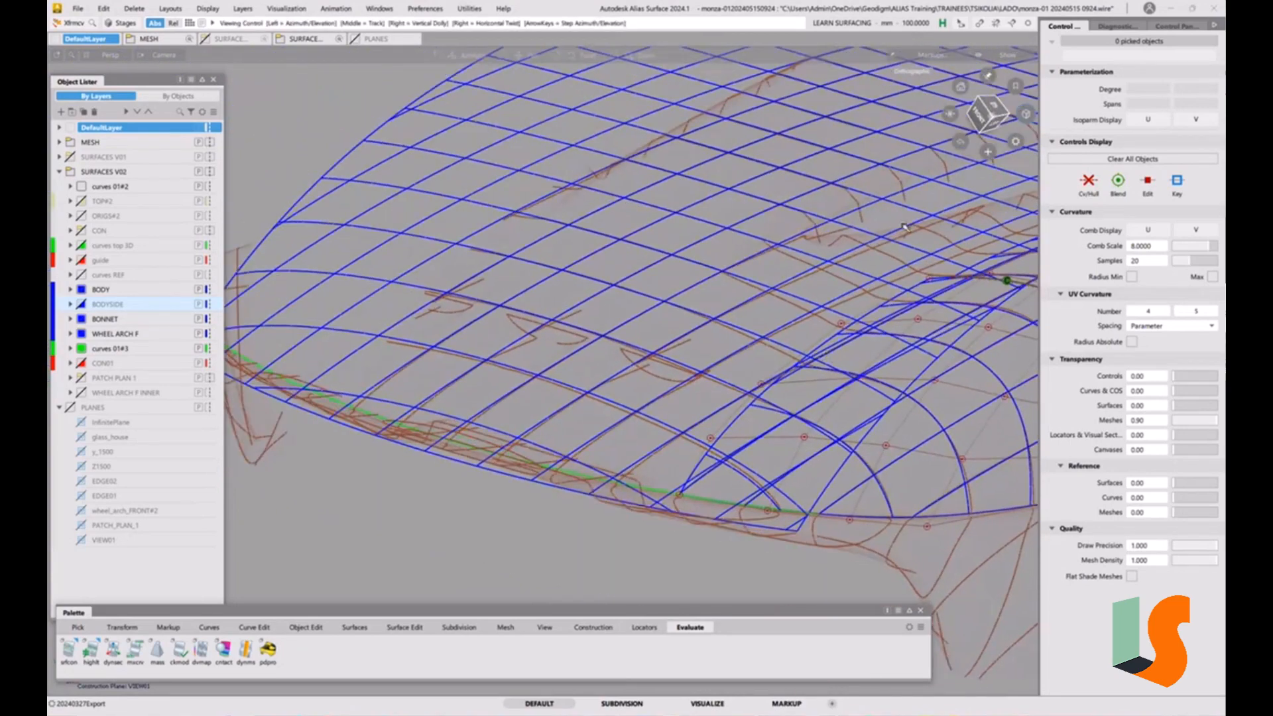
{"action": "left_click_drag", "start_coordinate": [799, 251], "coordinate": [847, 240], "text": "alt+shift"}
{"action": "left_click", "coordinate": [950, 114], "text": "alt+shift"}
{"action": "left_click_drag", "start_coordinate": [693, 404], "coordinate": [835, 222], "text": "alt+shift"}
{"action": "left_click_drag", "start_coordinate": [948, 116], "coordinate": [882, 213], "text": "alt+shift"}
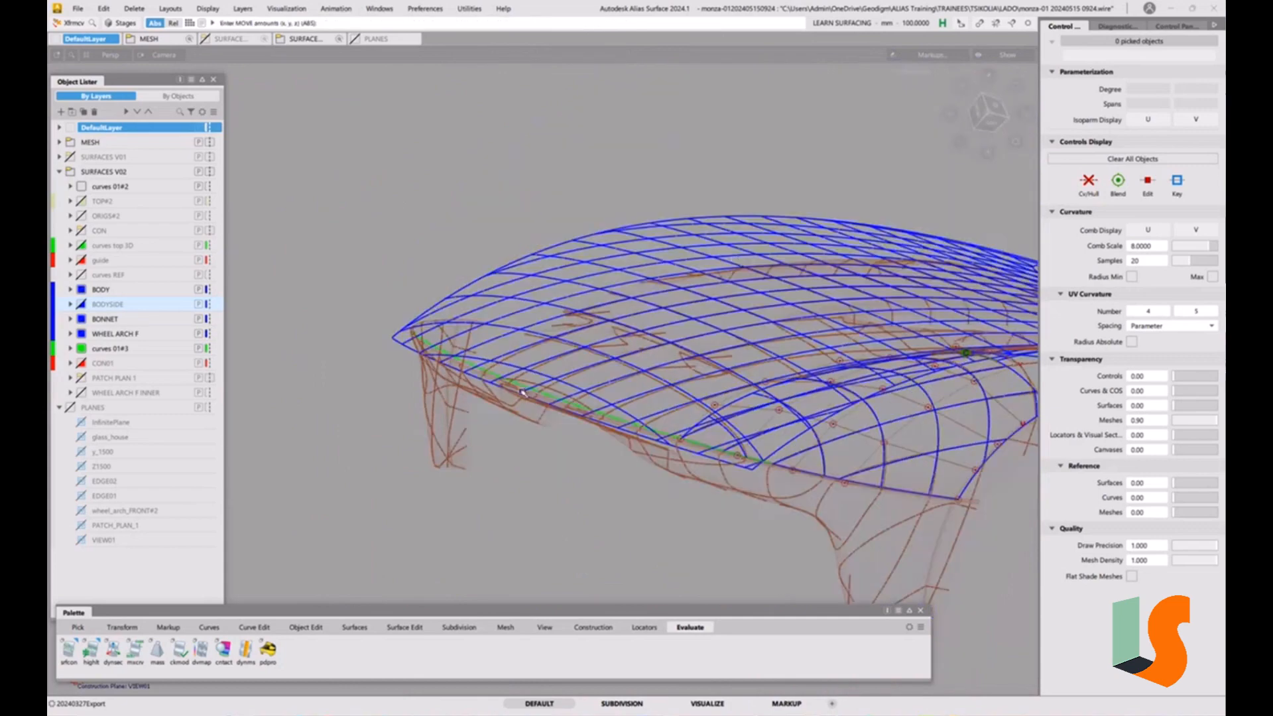
Examine the bonnet surface's front edge along the green curve and the reference sections from several angles.
{"action": "right_click_drag", "start_coordinate": [637, 265], "coordinate": [553, 333], "text": "alt+shift"}
{"action": "mouse_move", "coordinate": [586, 337]}
{"action": "left_mouse_down", "text": "alt+shift"}
{"action": "mouse_move", "coordinate": [498, 305]}
{"action": "mouse_move", "coordinate": [508, 341]}
{"action": "mouse_move", "coordinate": [536, 365]}
{"action": "mouse_move", "coordinate": [597, 332]}
{"action": "left_mouse_up", "text": "alt+shift"}
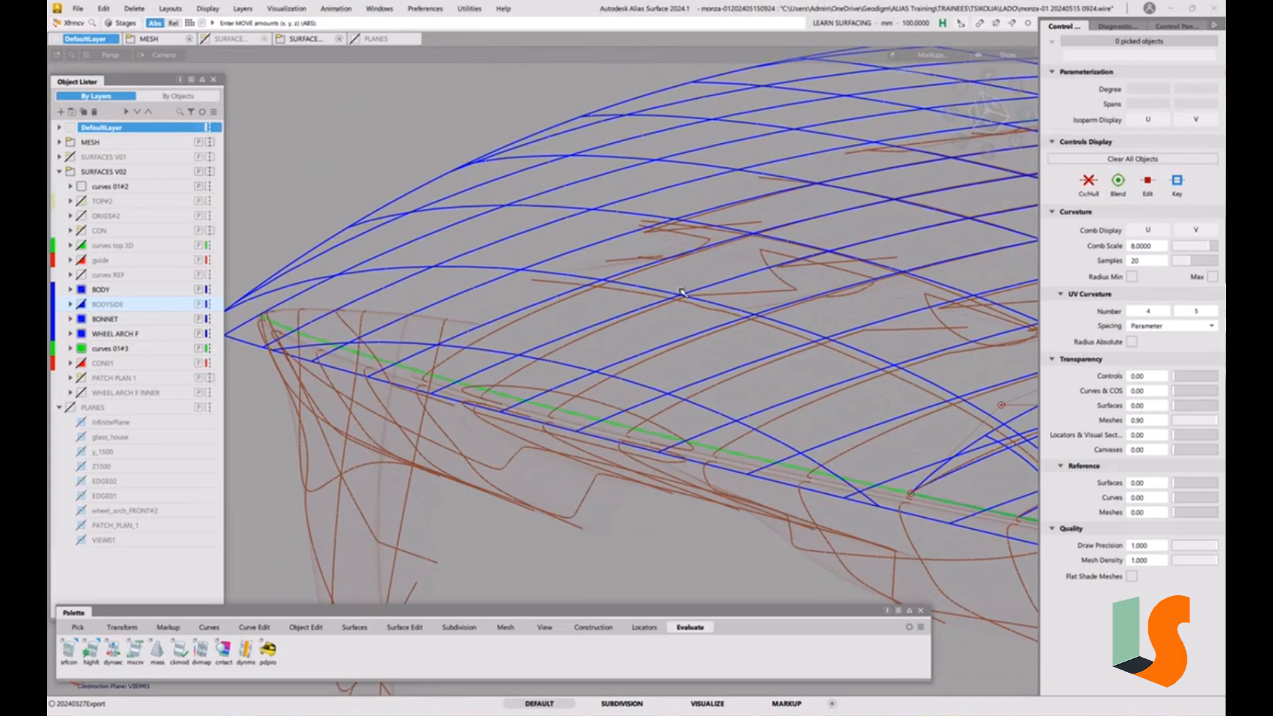
{"action": "right_click_drag", "start_coordinate": [683, 292], "coordinate": [663, 320], "text": "alt+shift"}
{"action": "middle_click_drag", "start_coordinate": [663, 320], "coordinate": [545, 344], "text": "alt+shift"}
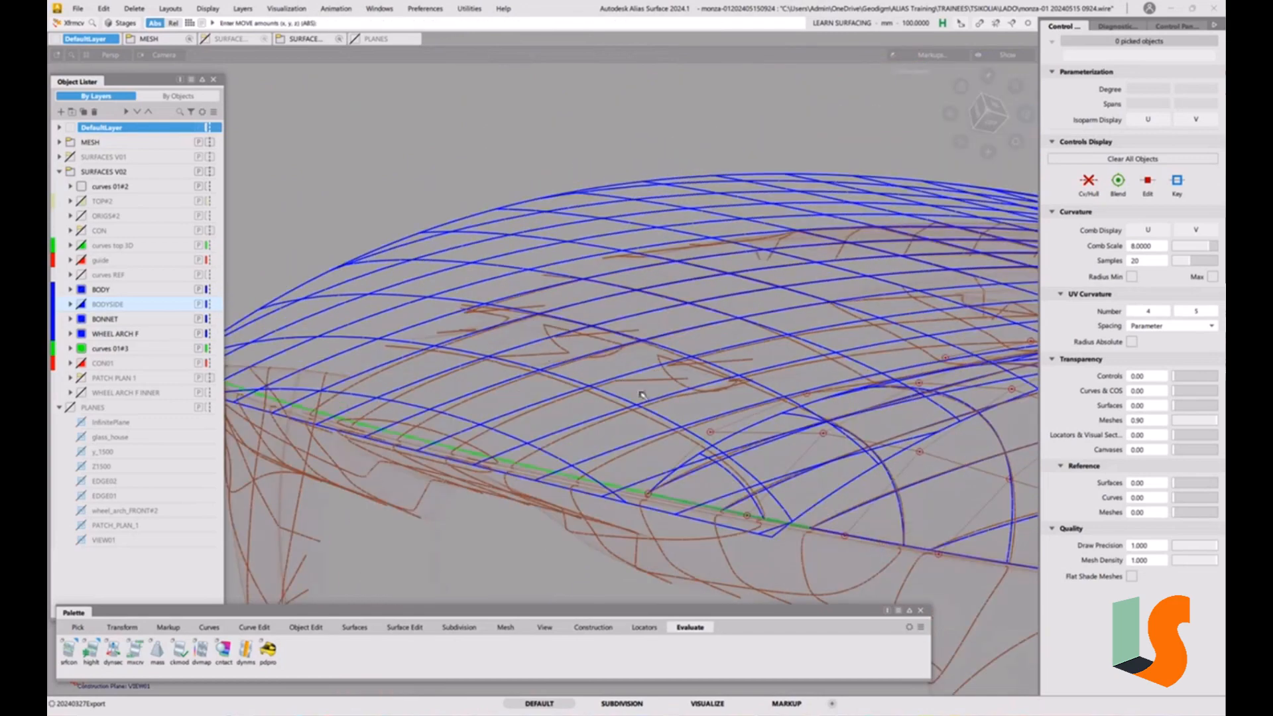
{"action": "left_click_drag", "start_coordinate": [642, 395], "coordinate": [626, 415], "text": "alt+shift"}
{"action": "left_click_drag", "start_coordinate": [569, 363], "coordinate": [669, 458], "text": "alt+shift"}
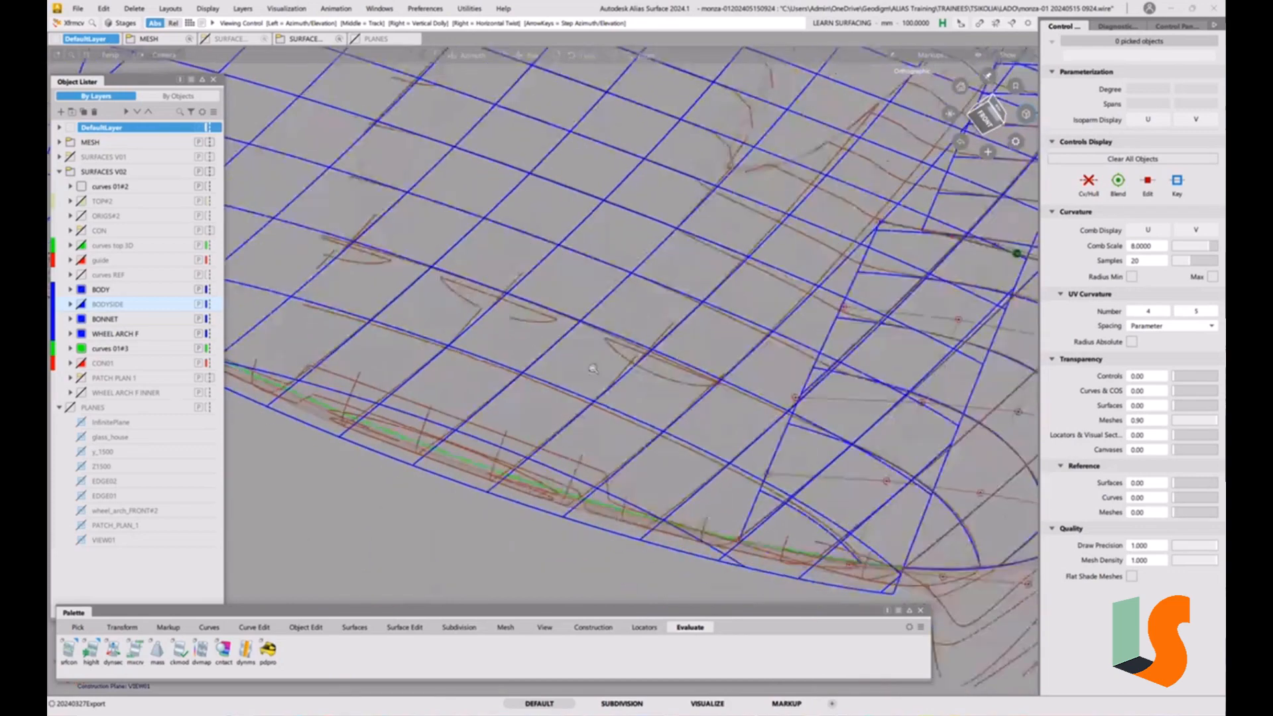
{"action": "right_click_drag", "start_coordinate": [670, 457], "coordinate": [573, 483], "text": "alt+shift"}
{"action": "right_click_drag", "start_coordinate": [469, 388], "coordinate": [498, 296], "text": "alt+shift"}
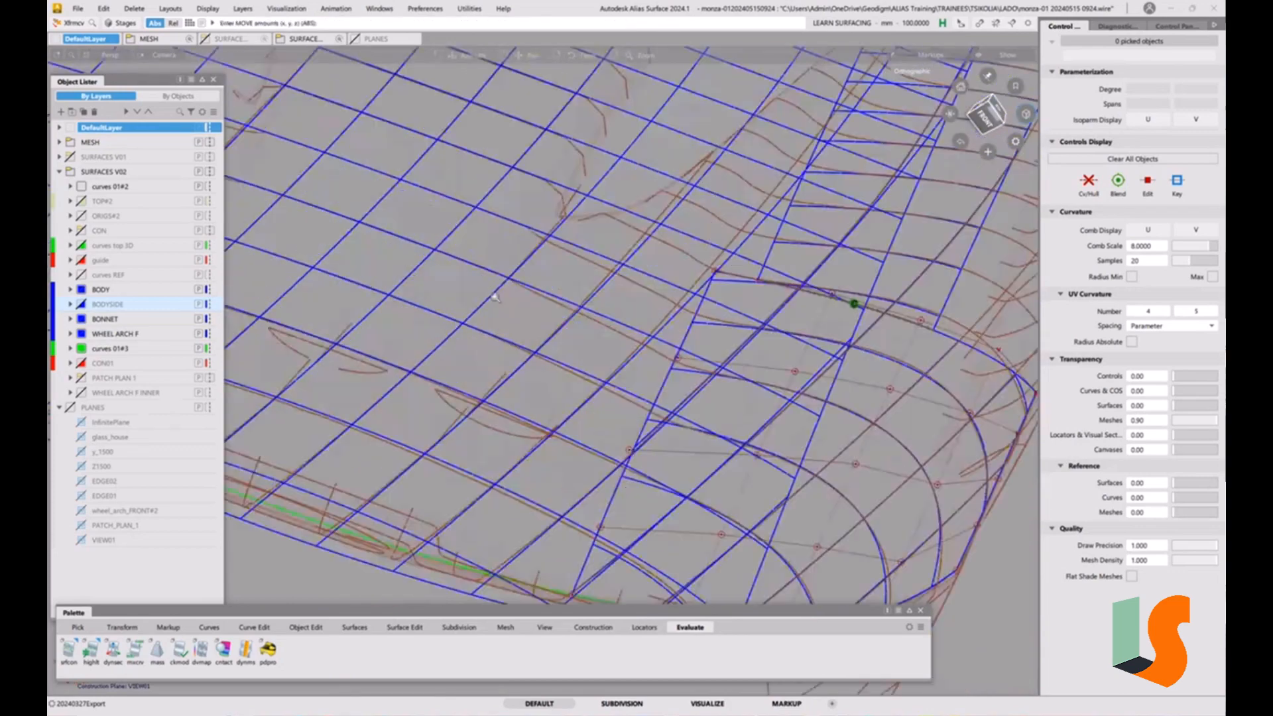
{"action": "left_click_drag", "start_coordinate": [533, 348], "coordinate": [451, 325], "text": "alt+shift"}
{"action": "right_click_drag", "start_coordinate": [530, 335], "coordinate": [509, 374], "text": "alt+shift"}
{"action": "middle_click_drag", "start_coordinate": [509, 375], "coordinate": [534, 366], "text": "alt+shift"}
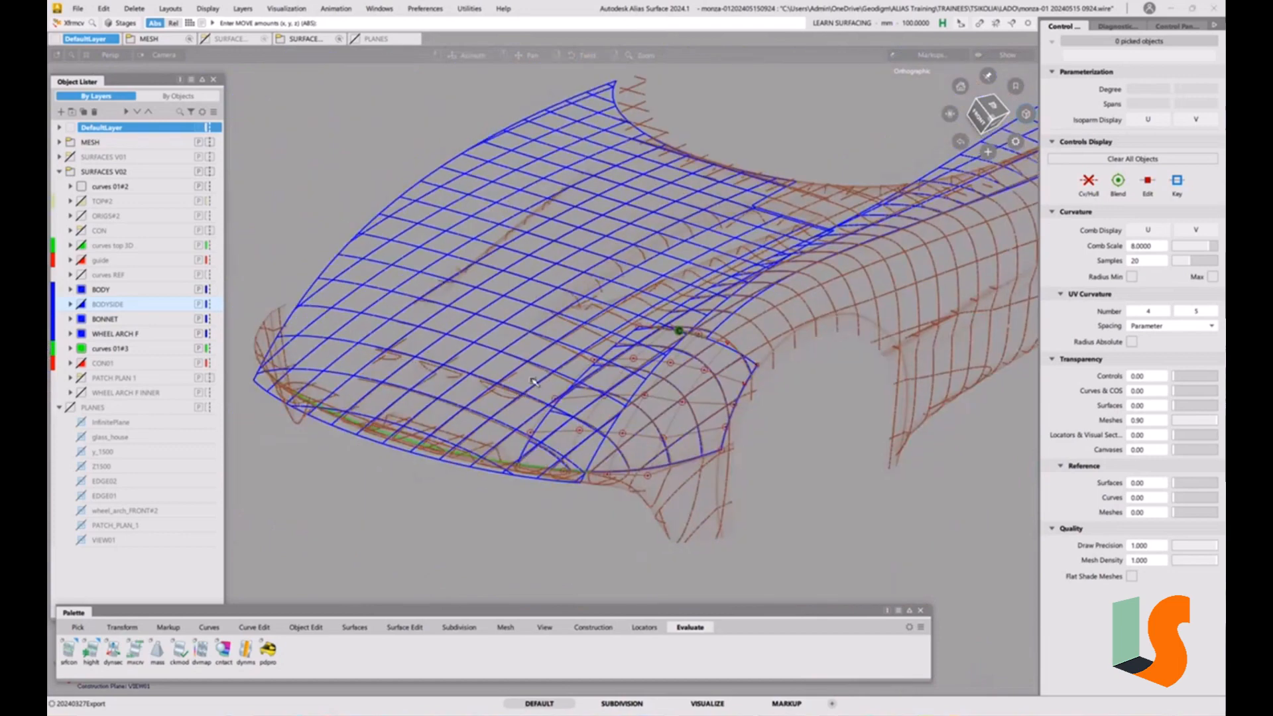
Display the grid and toggle the active construction plane.
{"action": "key", "text": "ctrl+g"}
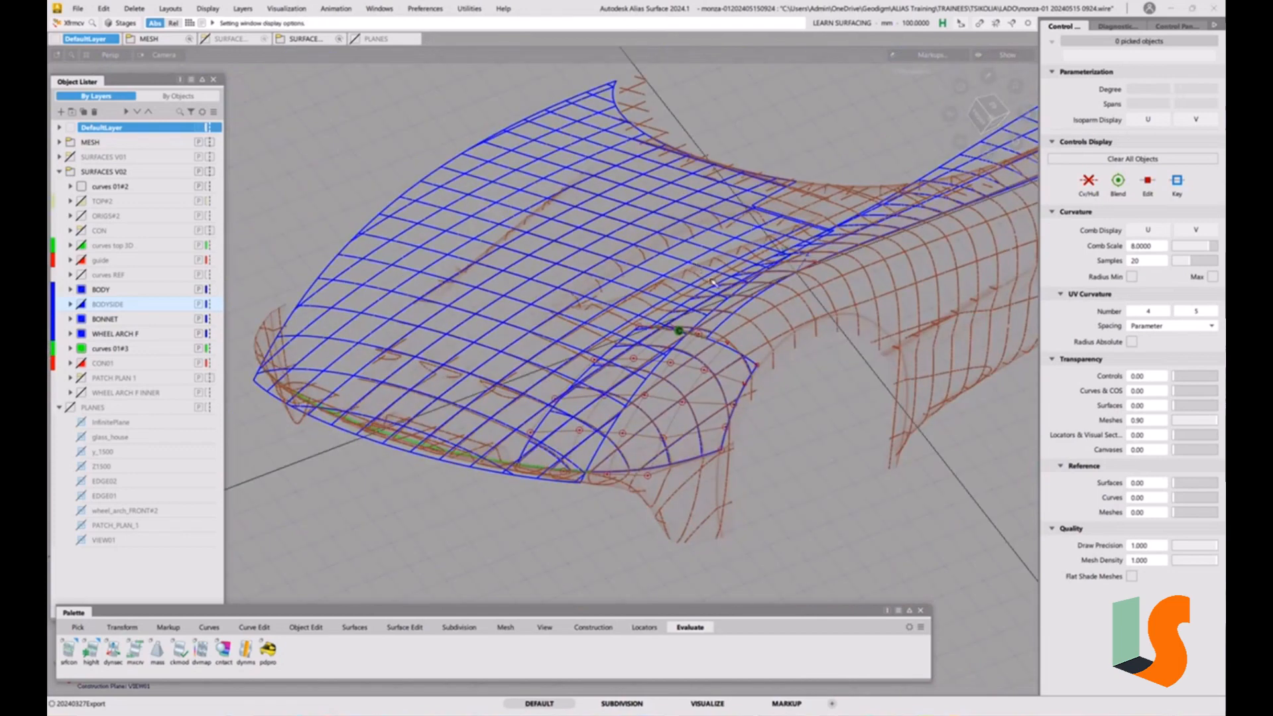
{"action": "right_click_drag", "start_coordinate": [713, 283], "coordinate": [589, 305], "text": "alt+shift"}
{"action": "left_click_drag", "start_coordinate": [589, 305], "coordinate": [631, 307], "text": "alt+shift"}
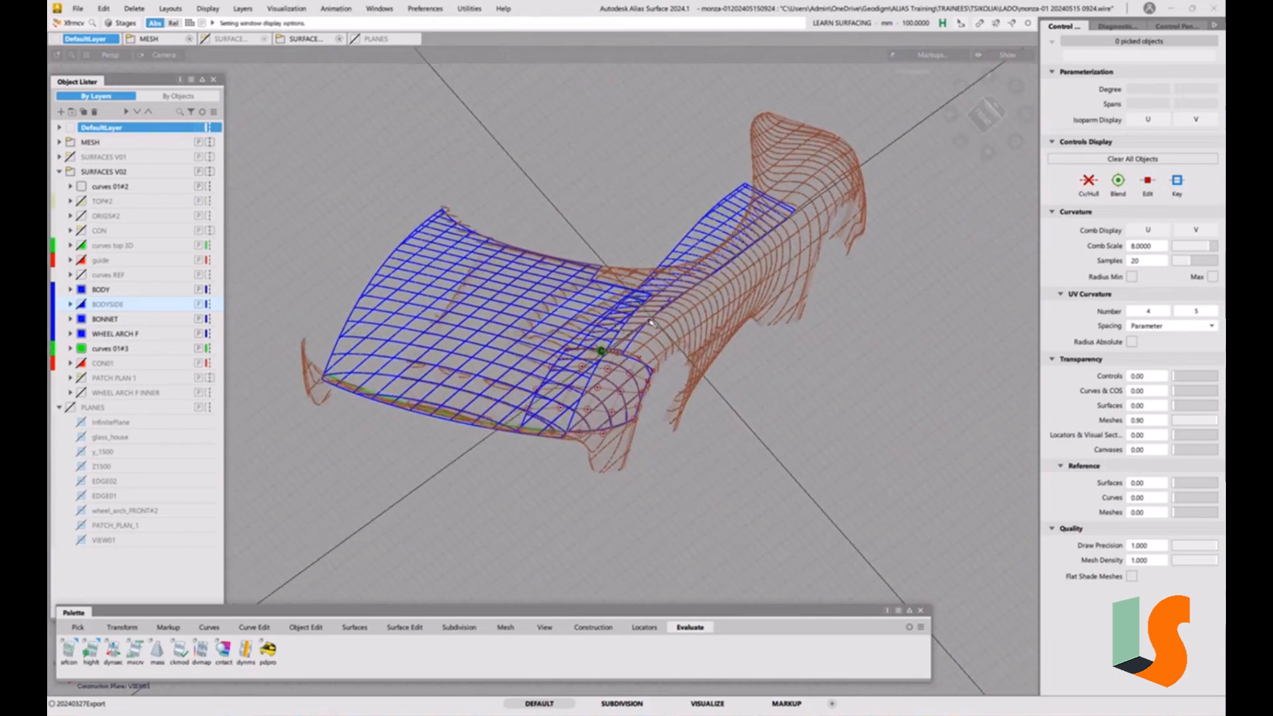
{"action": "left_click", "coordinate": [594, 627]}
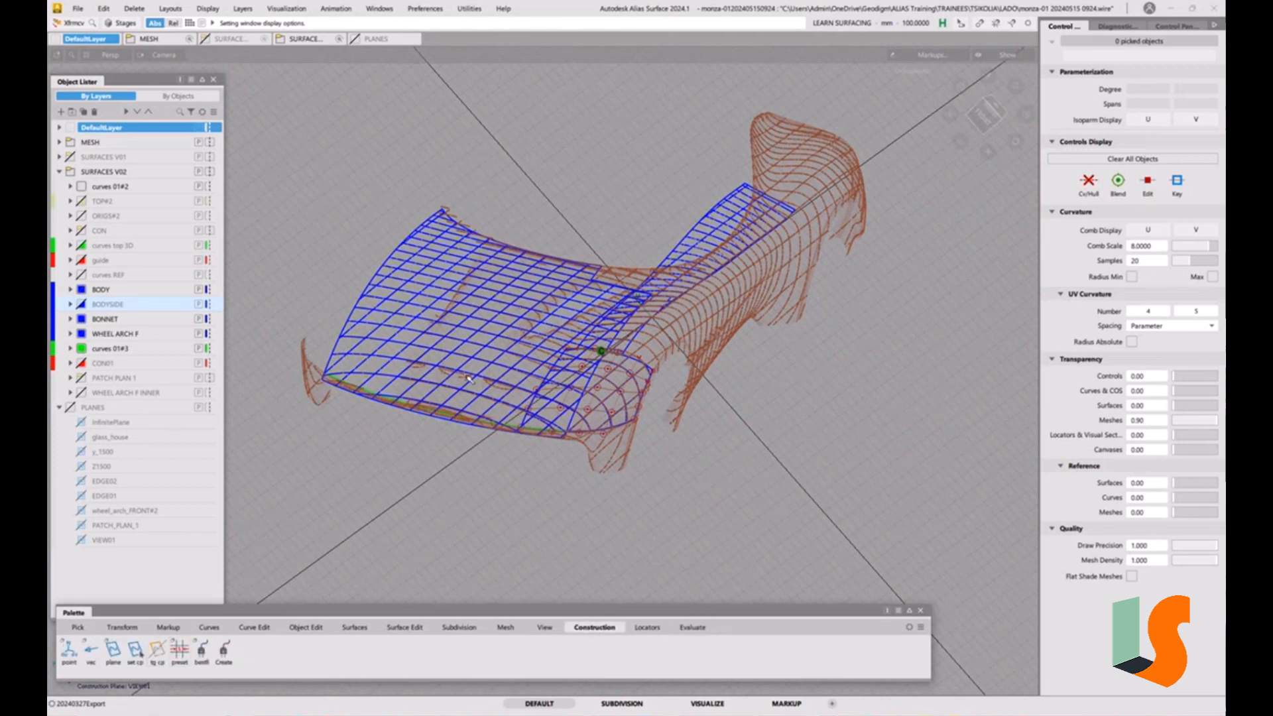
{"action": "left_click", "coordinate": [158, 656]}
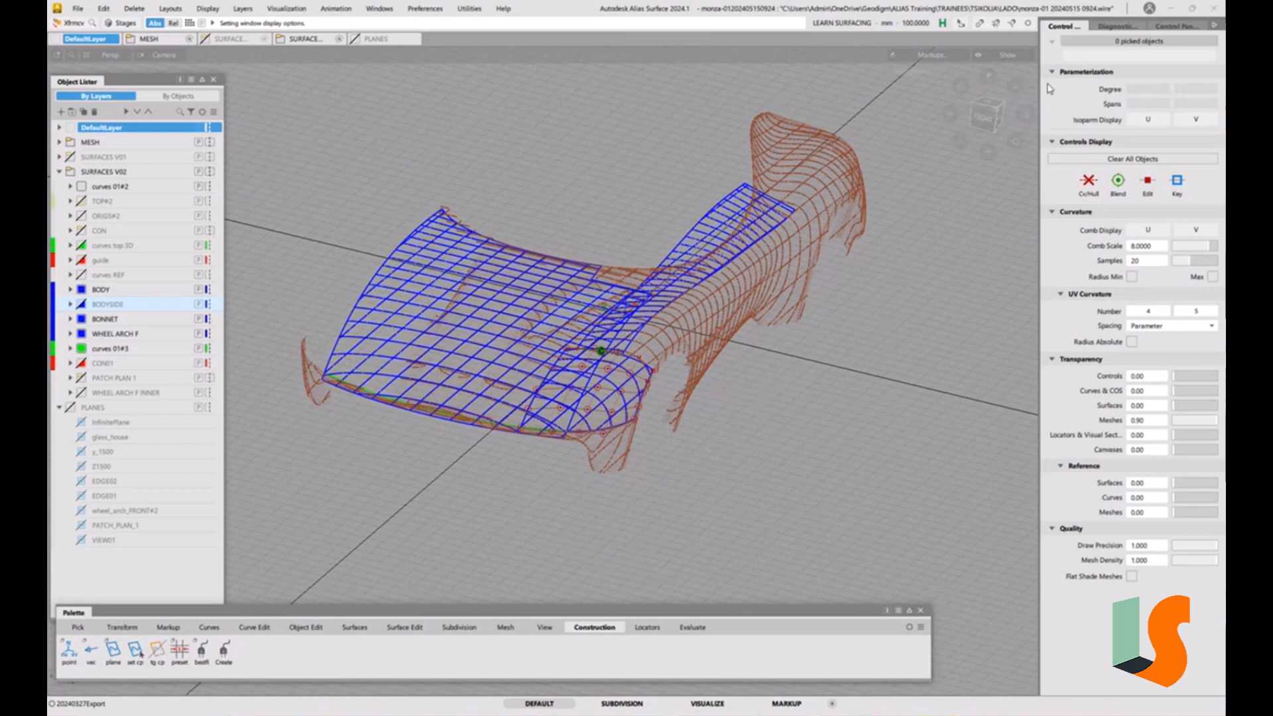
Display the current tool's options and examine the bonnet's front edge where it meets the wheel arch surface.
{"action": "left_click", "coordinate": [1177, 26]}
{"action": "left_click", "coordinate": [1076, 52]}
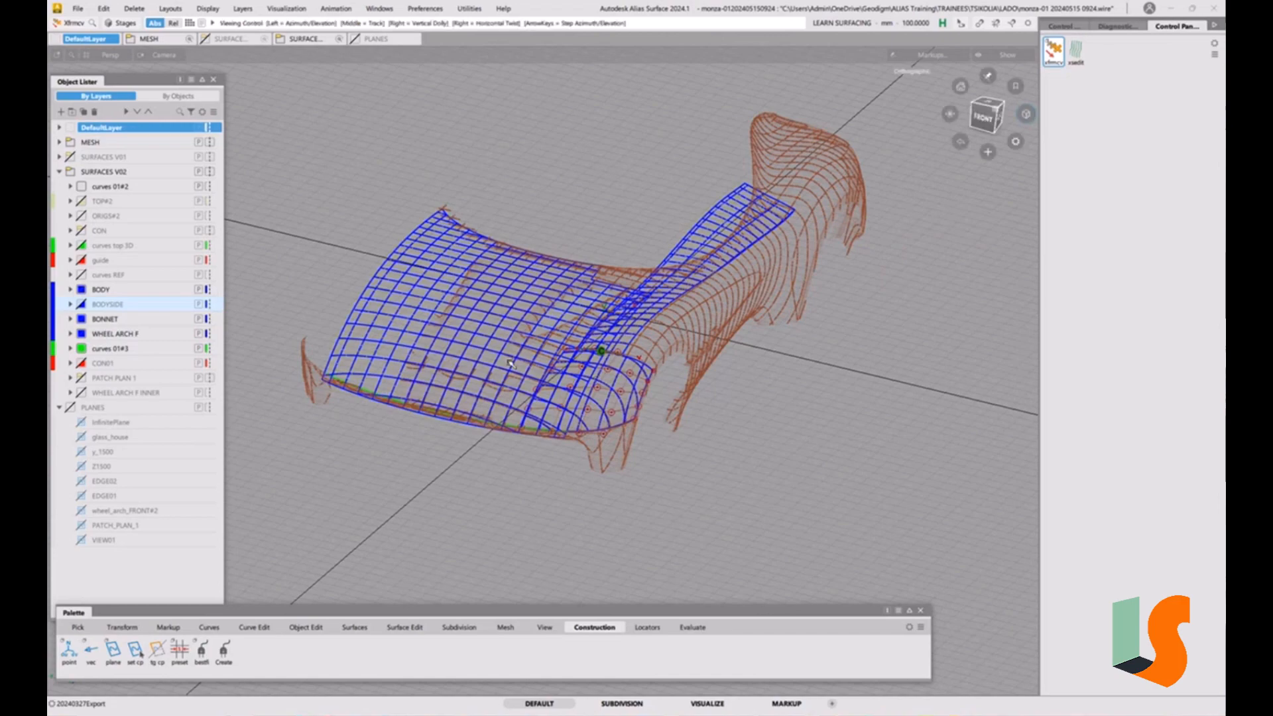
{"action": "left_click_drag", "start_coordinate": [598, 380], "coordinate": [502, 391], "text": "alt+shift"}
{"action": "scroll", "coordinate": [492, 244], "scroll_direction": "up", "scroll_amount": 8}
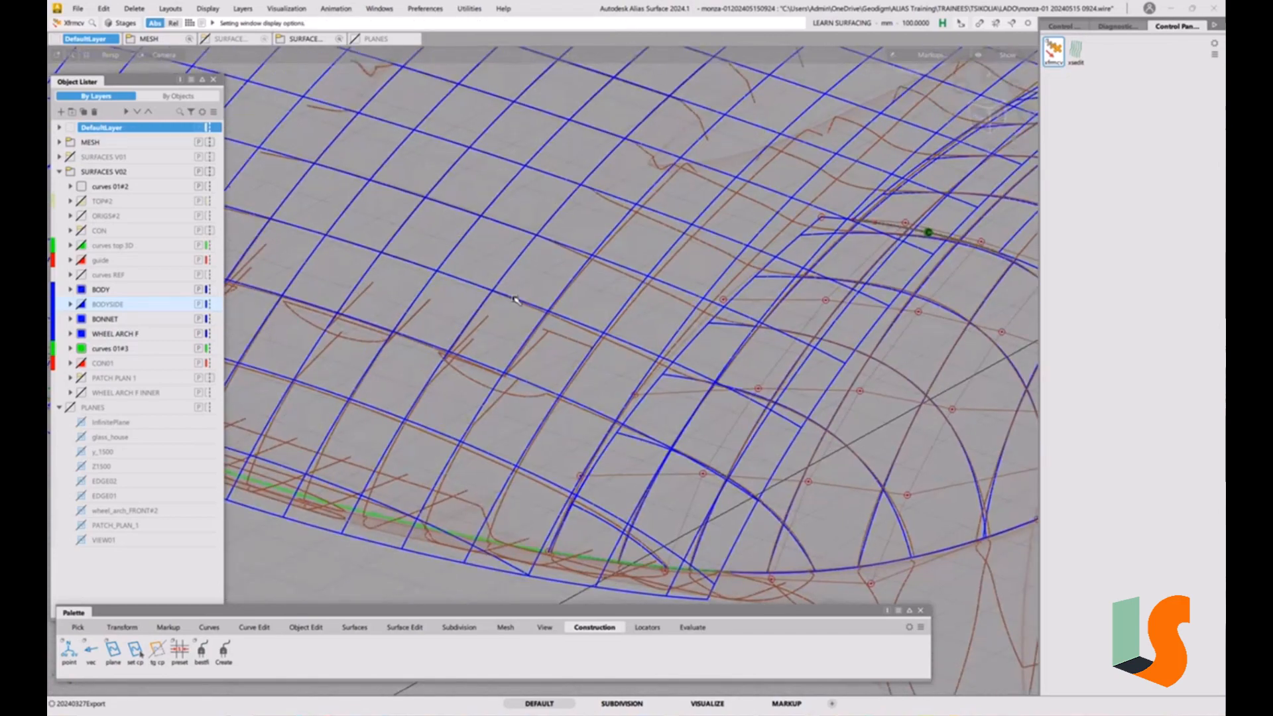
{"action": "left_click_drag", "start_coordinate": [426, 409], "coordinate": [351, 406], "text": "alt+shift"}
{"action": "left_click_drag", "start_coordinate": [613, 375], "coordinate": [542, 360], "text": "alt+shift"}
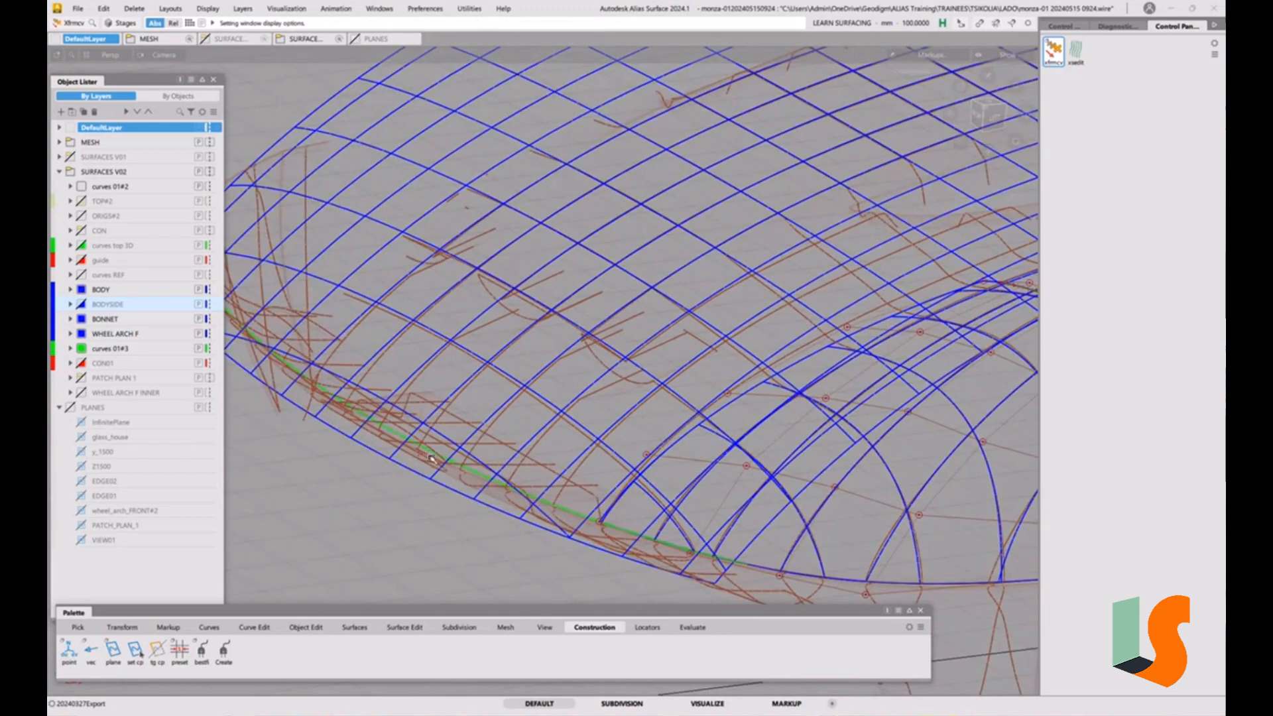
Isolate the front wheel arch surface and the green front edge curve by hiding all other geometry.
{"action": "left_click_drag", "start_coordinate": [428, 358], "coordinate": [450, 466], "text": "alt+shift"}
{"action": "left_click_drag", "start_coordinate": [572, 488], "coordinate": [613, 464], "text": "alt+shift"}
{"action": "left_click", "coordinate": [707, 520], "text": "ctrl+shift"}
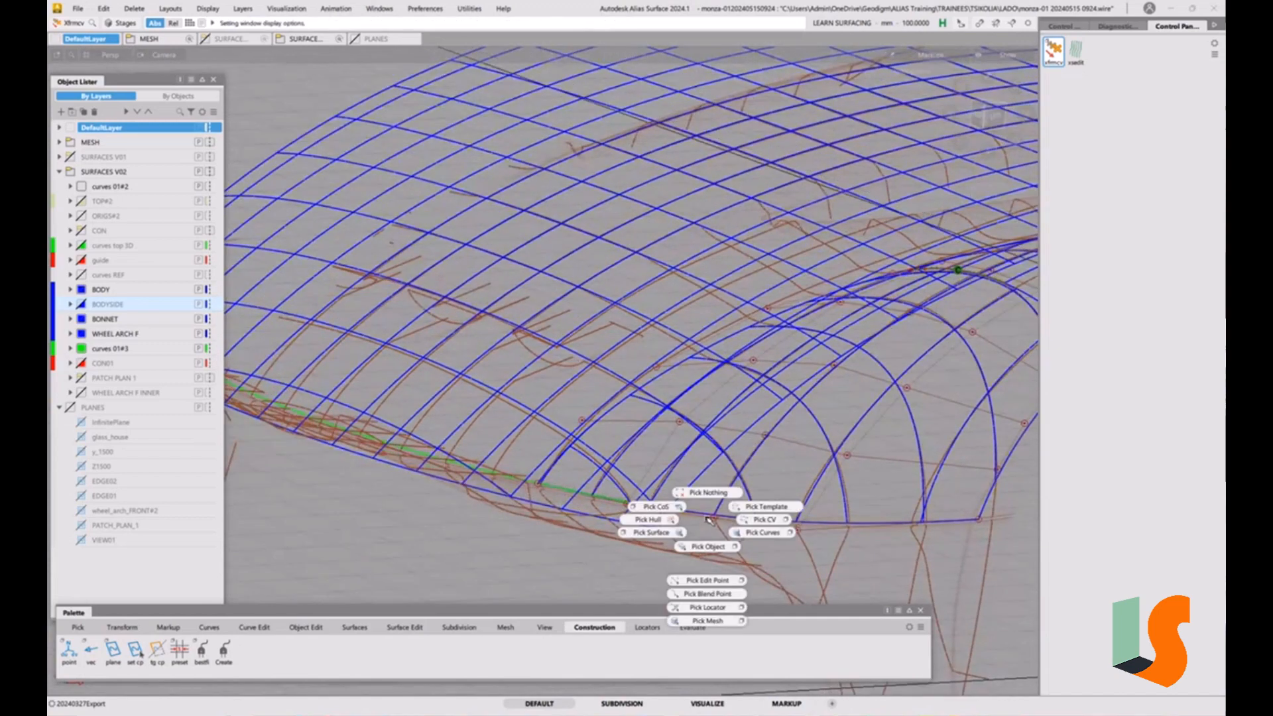
{"action": "left_click_drag", "start_coordinate": [707, 519], "coordinate": [683, 530], "text": "ctrl+shift"}
{"action": "left_click", "coordinate": [692, 515]}
{"action": "left_click_drag", "start_coordinate": [690, 482], "coordinate": [720, 496], "text": "ctrl+shift"}
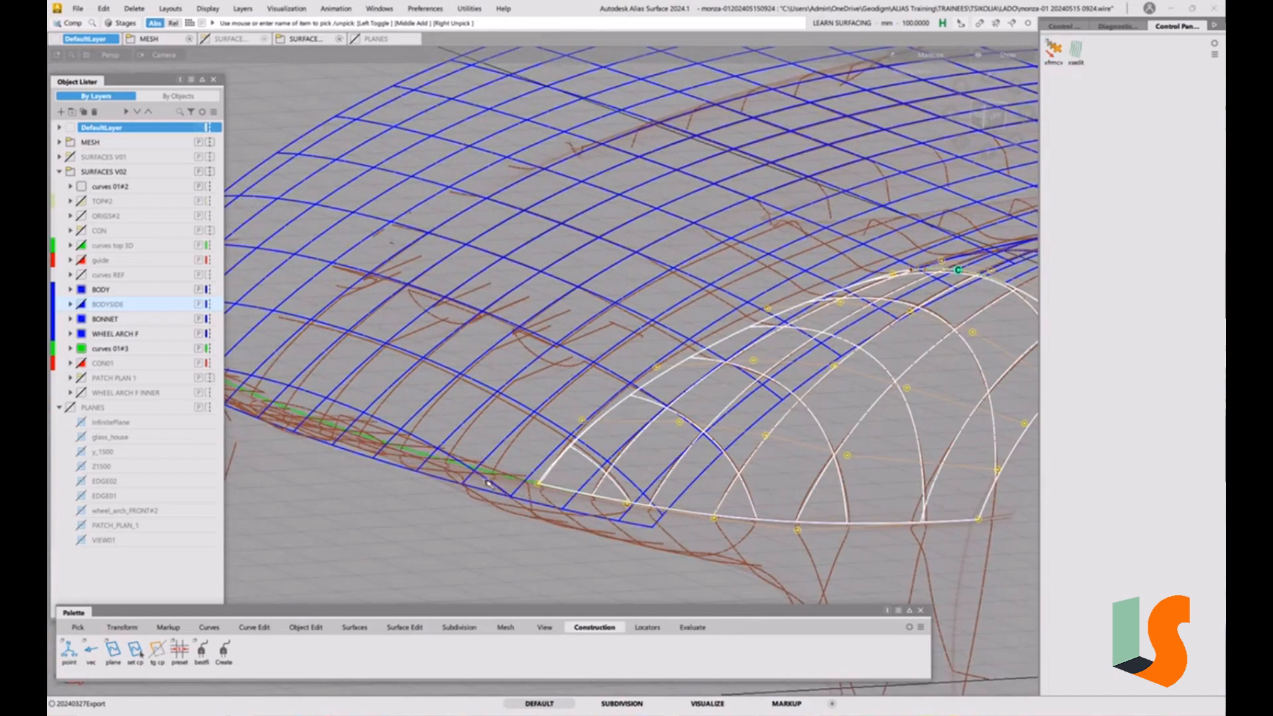
{"action": "left_click", "coordinate": [500, 485]}
{"action": "key", "text": "alt+h"}
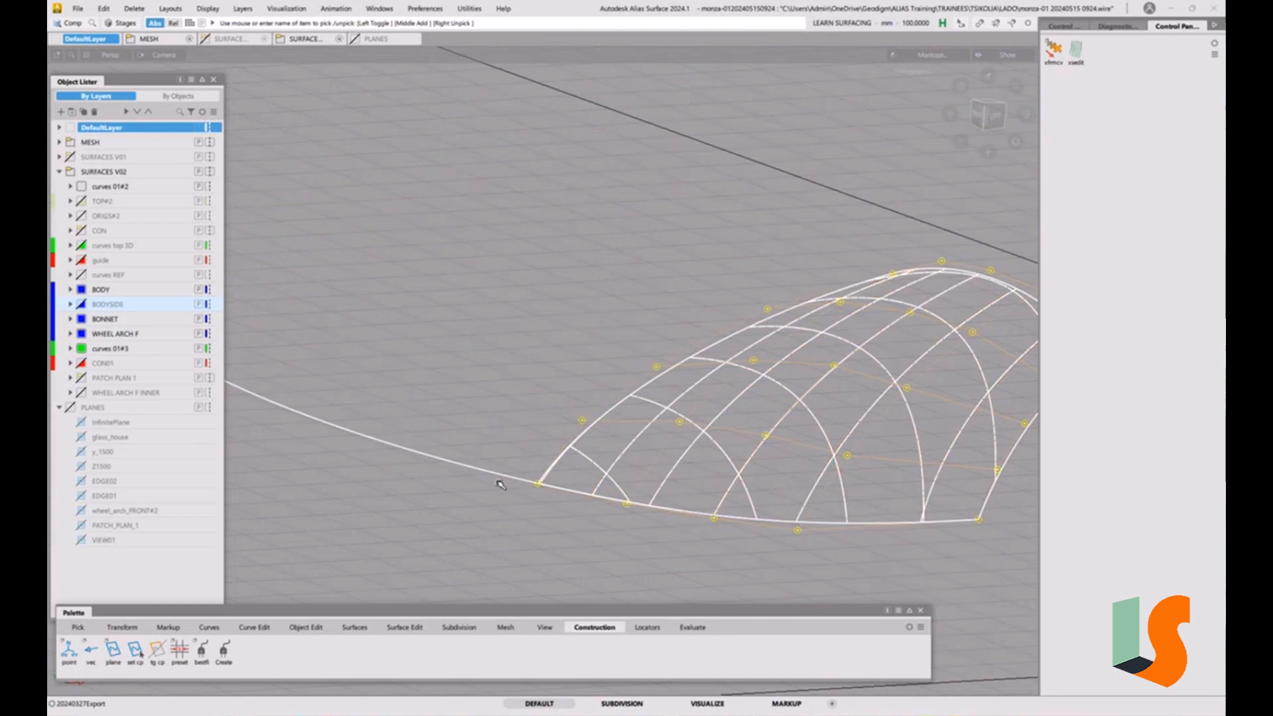
{"action": "left_click_drag", "start_coordinate": [529, 493], "coordinate": [551, 499], "text": "alt+shift"}
{"action": "right_click_drag", "start_coordinate": [552, 500], "coordinate": [554, 536], "text": "alt+shift"}
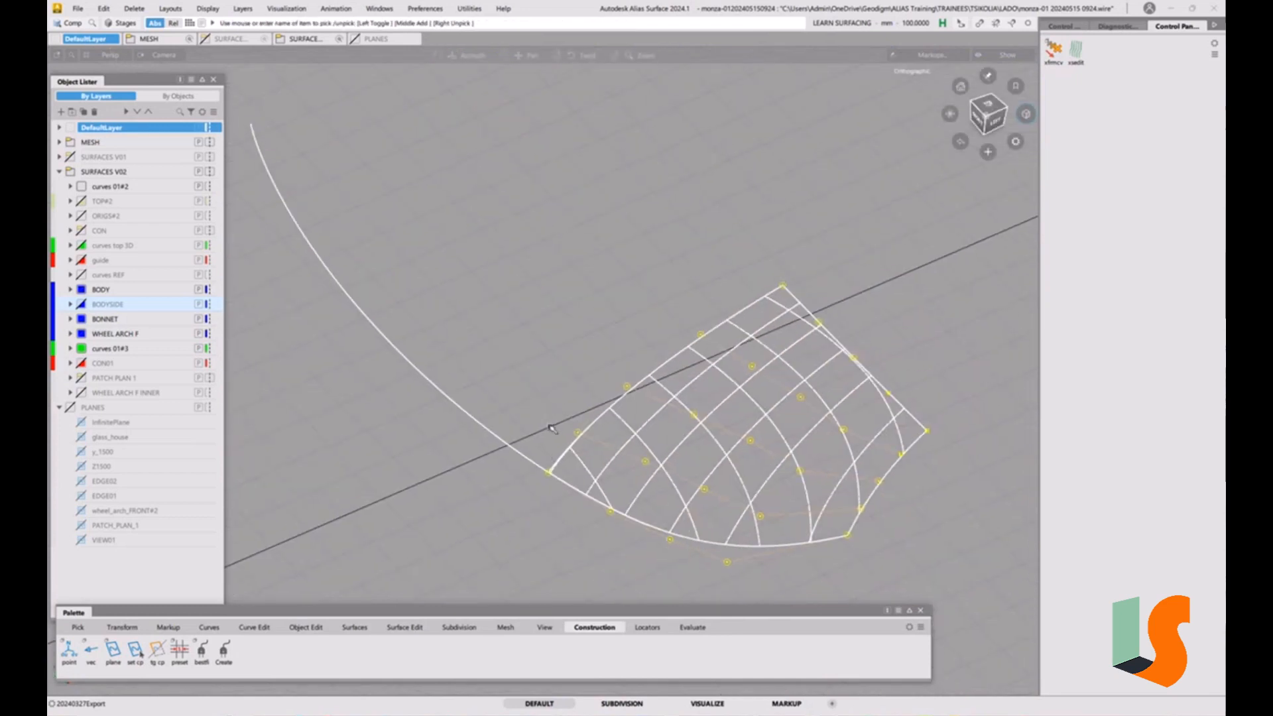
{"action": "right_click_drag", "start_coordinate": [552, 429], "coordinate": [557, 472], "text": "alt+shift"}
{"action": "left_click", "coordinate": [644, 236]}
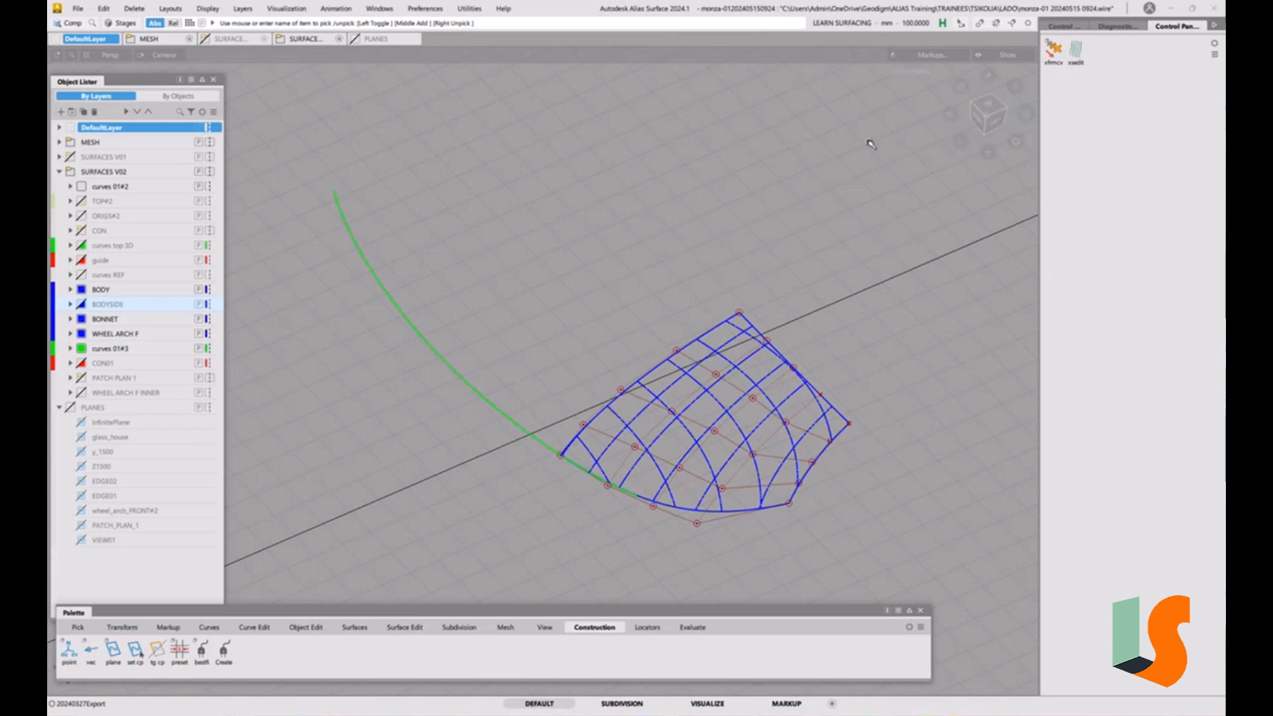
Try to section the green curve in the top view using the wheel arch surface's inner side edge.
{"action": "left_click", "coordinate": [988, 113]}
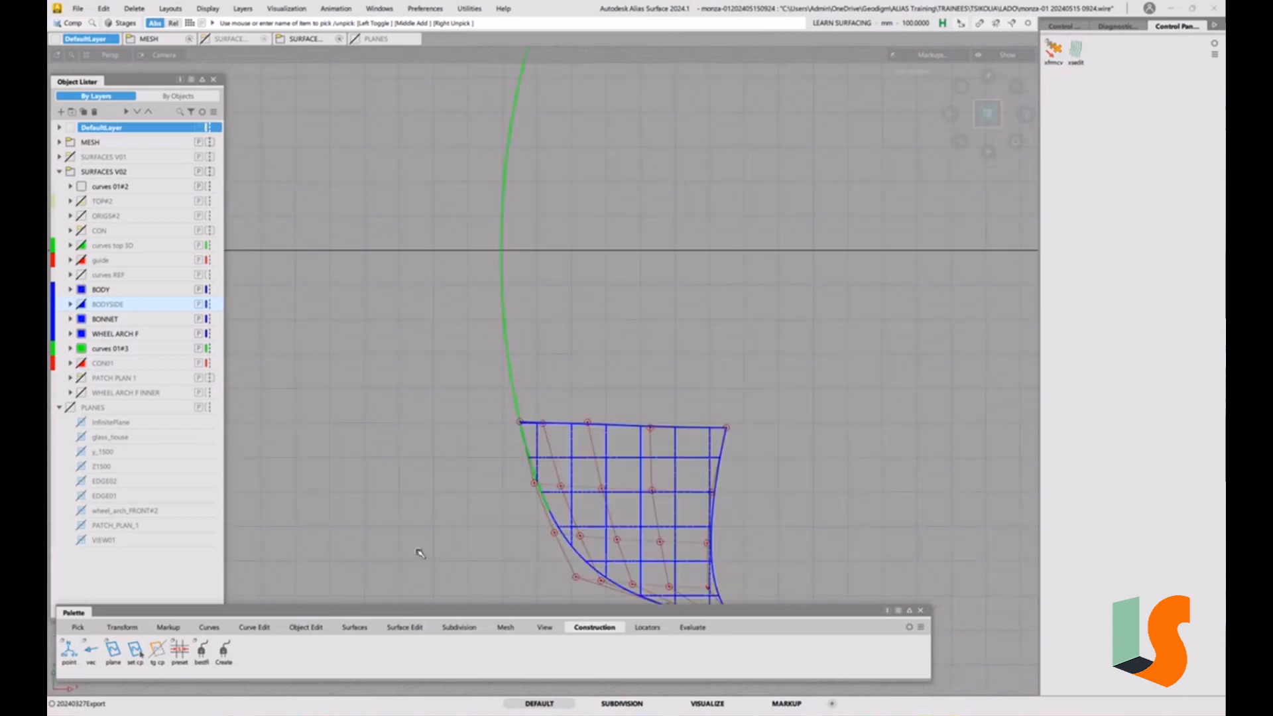
{"action": "left_click", "coordinate": [258, 628]}
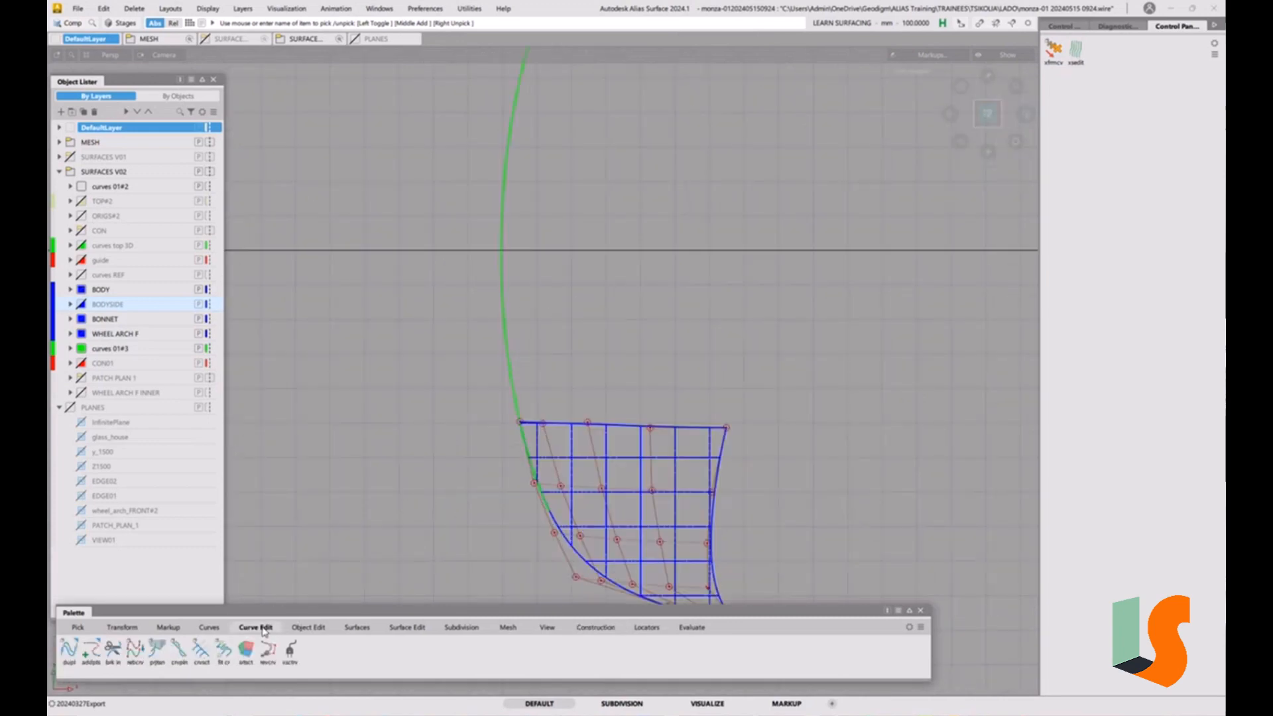
{"action": "left_click", "coordinate": [202, 651]}
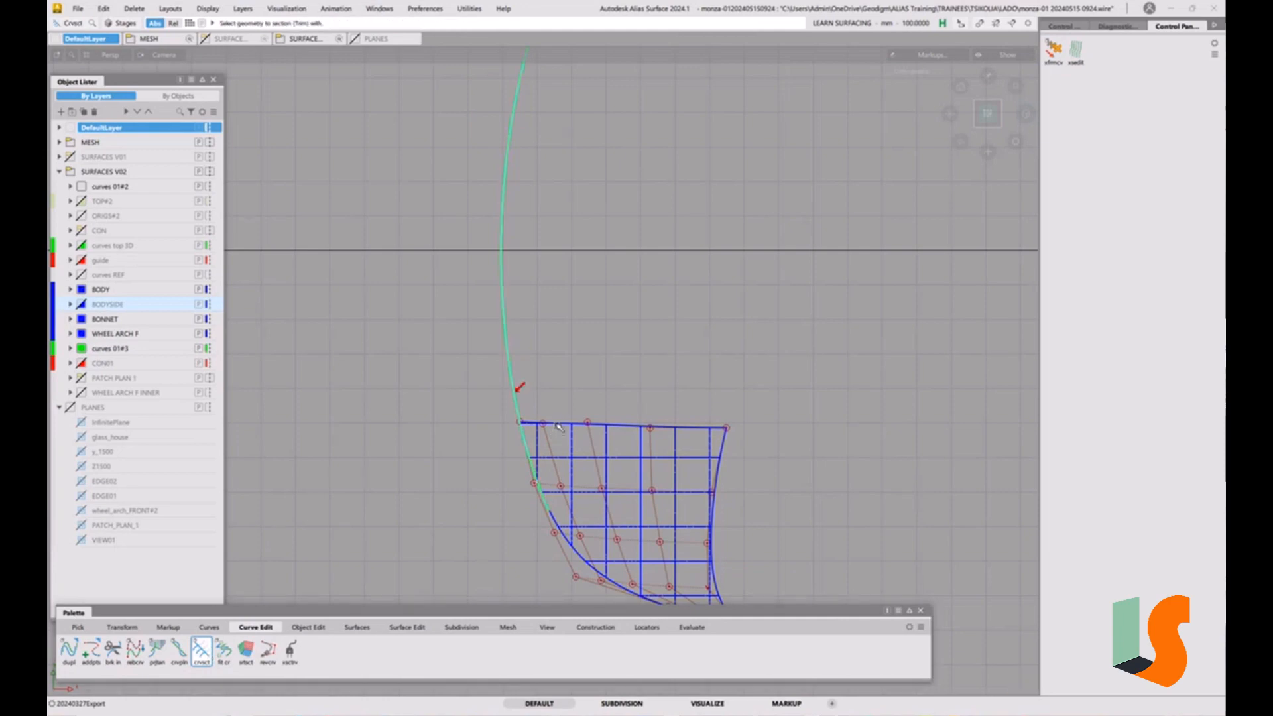
{"action": "right_click_drag", "start_coordinate": [546, 425], "coordinate": [543, 288], "text": "alt+shift"}
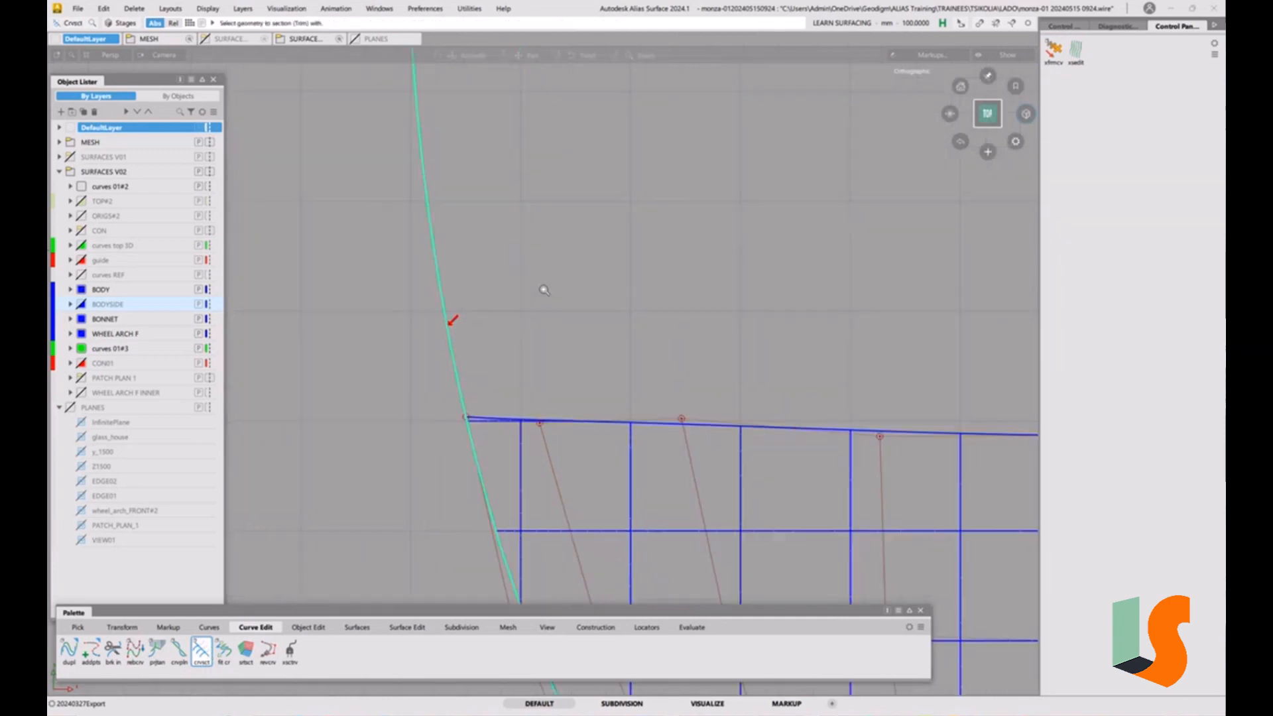
{"action": "left_click", "coordinate": [515, 417]}
{"action": "left_click", "coordinate": [463, 394]}
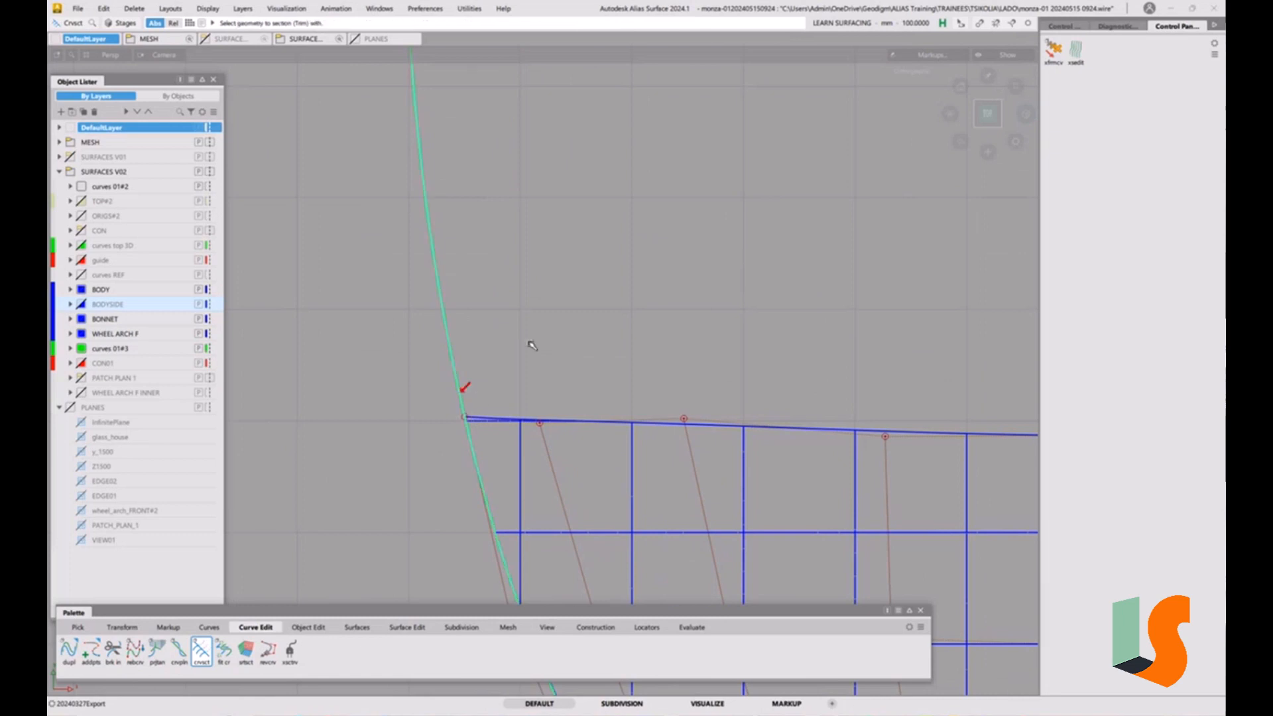
{"action": "left_click", "coordinate": [691, 426]}
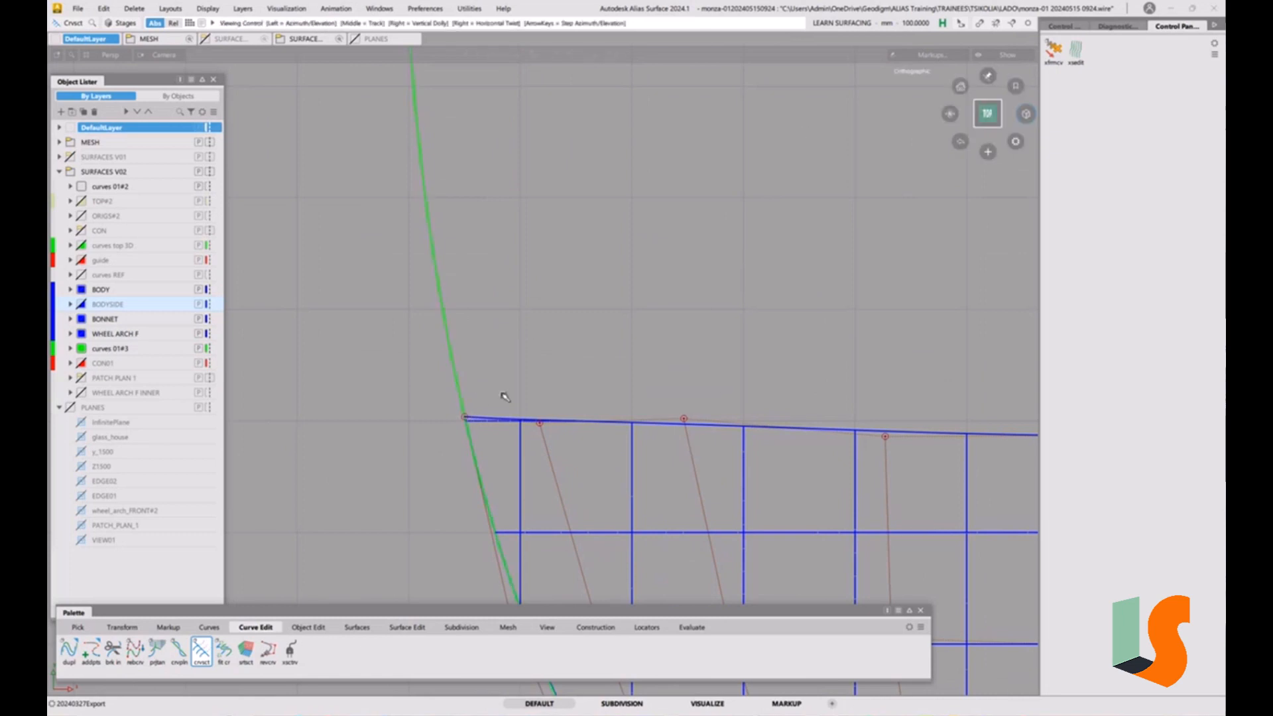
{"action": "right_click_drag", "start_coordinate": [505, 396], "coordinate": [502, 364], "text": "alt+shift"}
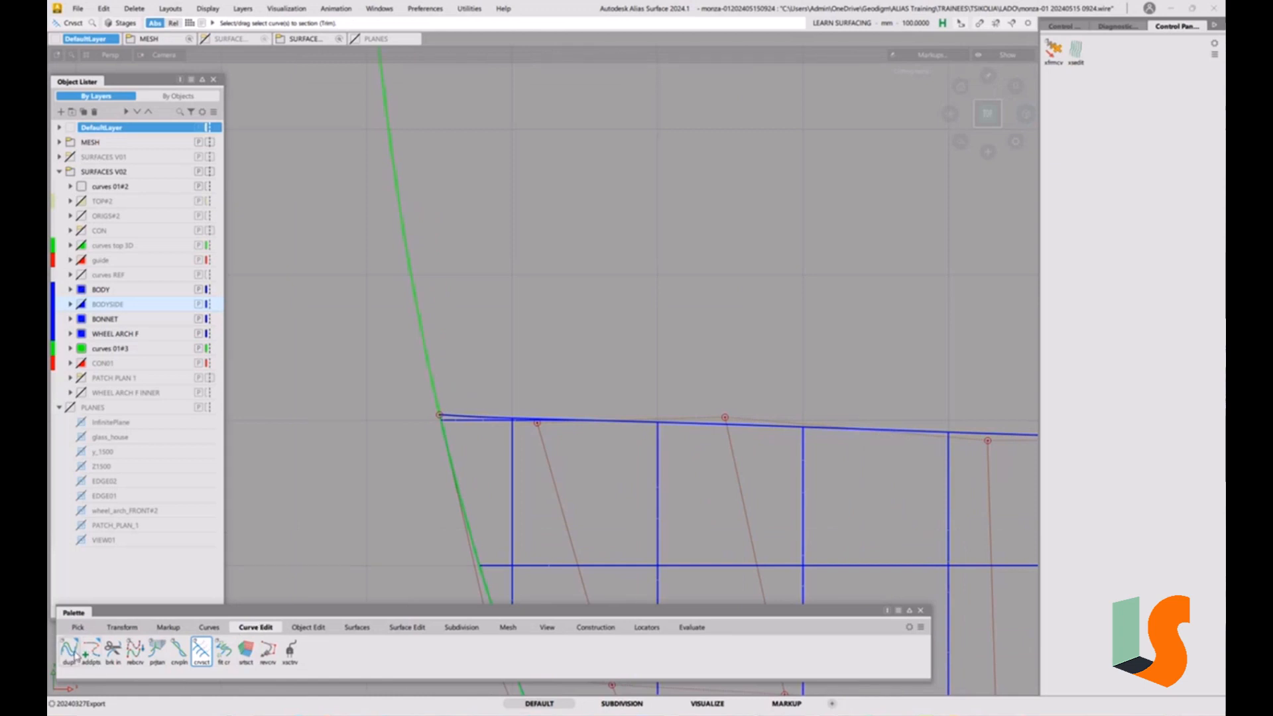
Duplicate the wheel arch surface's inner side edge as a curve and extend it about 15.6 mm beyond the green curve.
{"action": "left_click", "coordinate": [69, 651]}
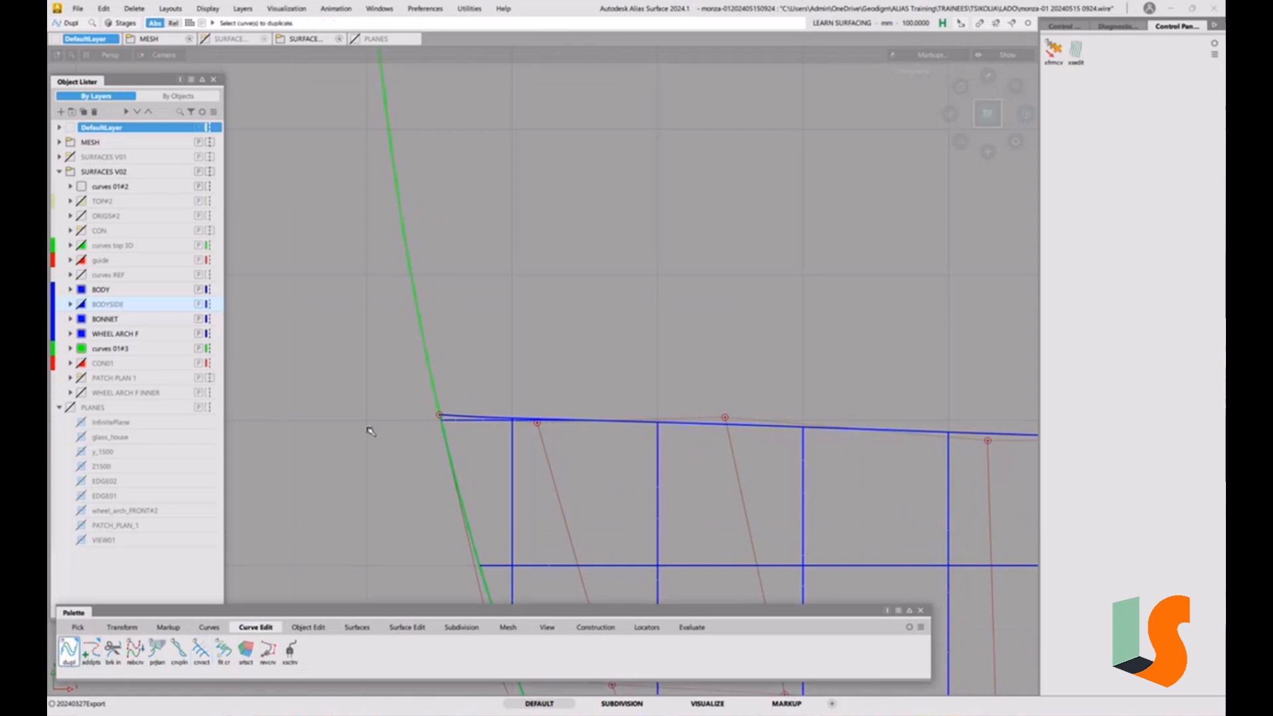
{"action": "left_click", "coordinate": [451, 417]}
{"action": "left_click_drag", "start_coordinate": [547, 484], "coordinate": [545, 417], "text": "ctrl+shift"}
{"action": "key", "text": "e"}
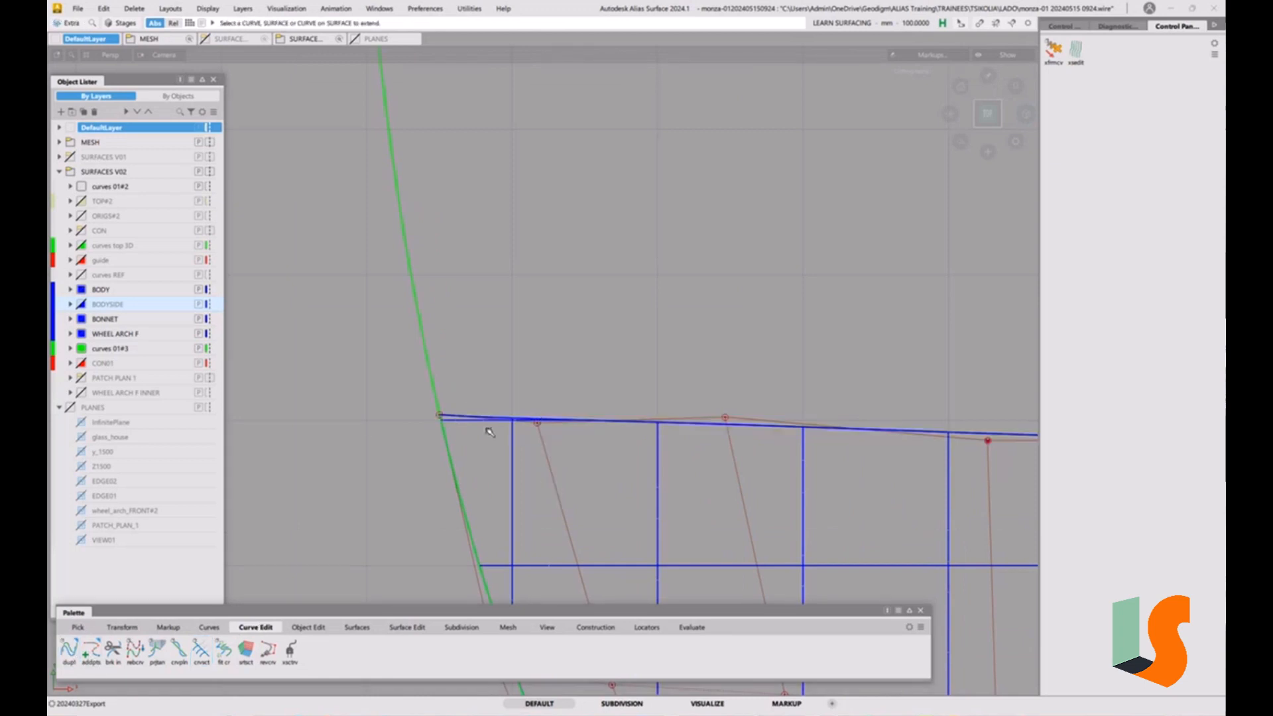
{"action": "left_click", "coordinate": [452, 417]}
{"action": "left_click", "coordinate": [490, 425]}
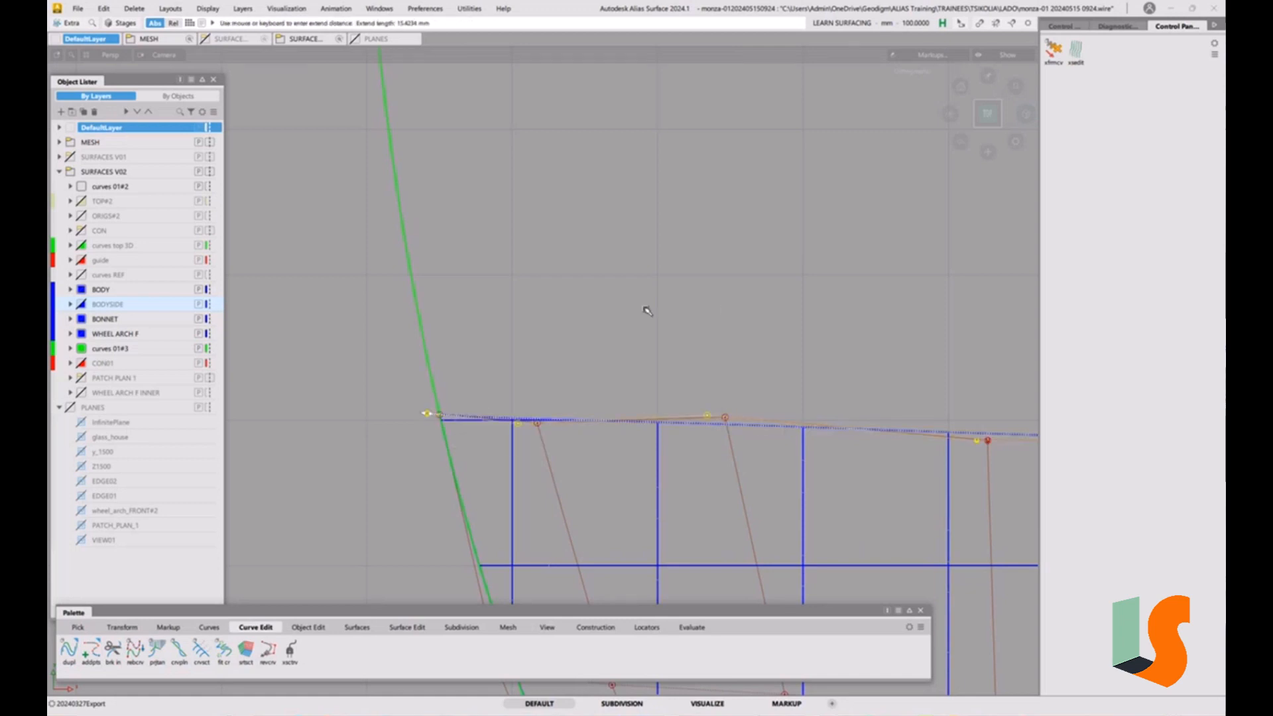
{"action": "left_click_drag", "start_coordinate": [431, 415], "coordinate": [498, 435], "text": "alt+shift"}
{"action": "right_click_drag", "start_coordinate": [713, 429], "coordinate": [695, 362], "text": "alt+shift"}
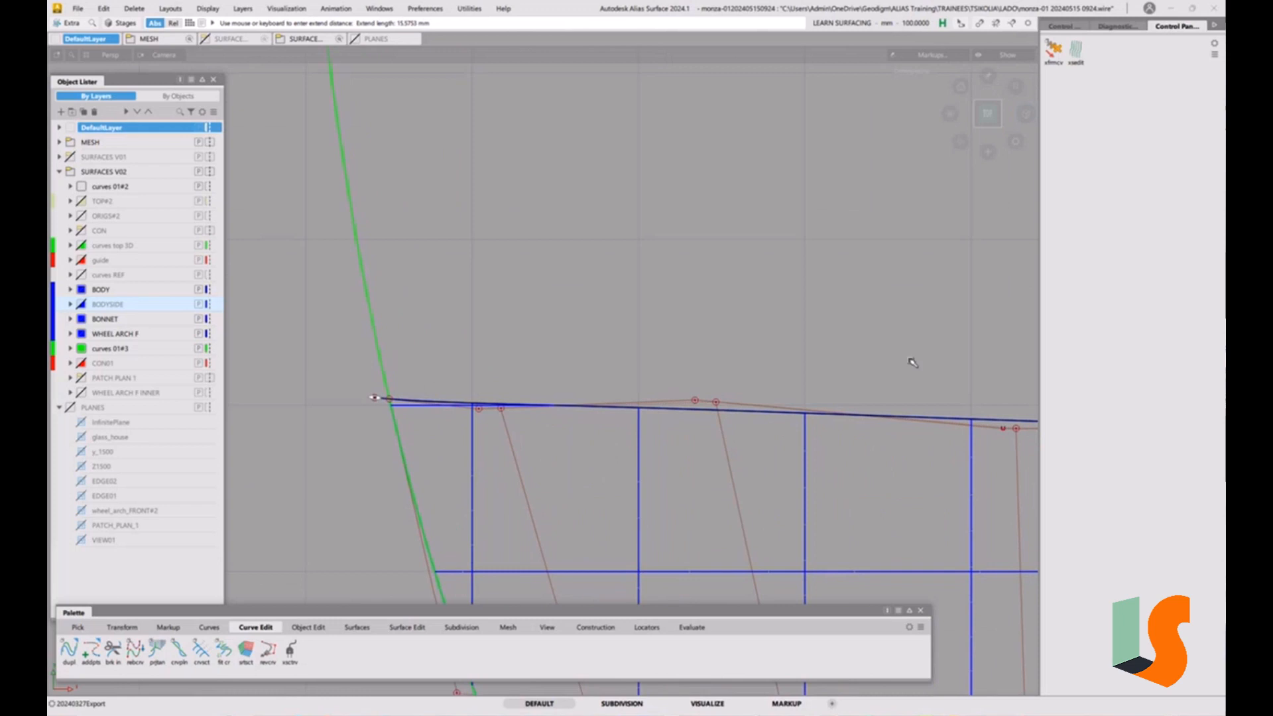
Trim the green curve against the extended edge curve with Curve Section and delete the extended curve.
{"action": "left_click", "coordinate": [201, 650]}
{"action": "left_click", "coordinate": [374, 337]}
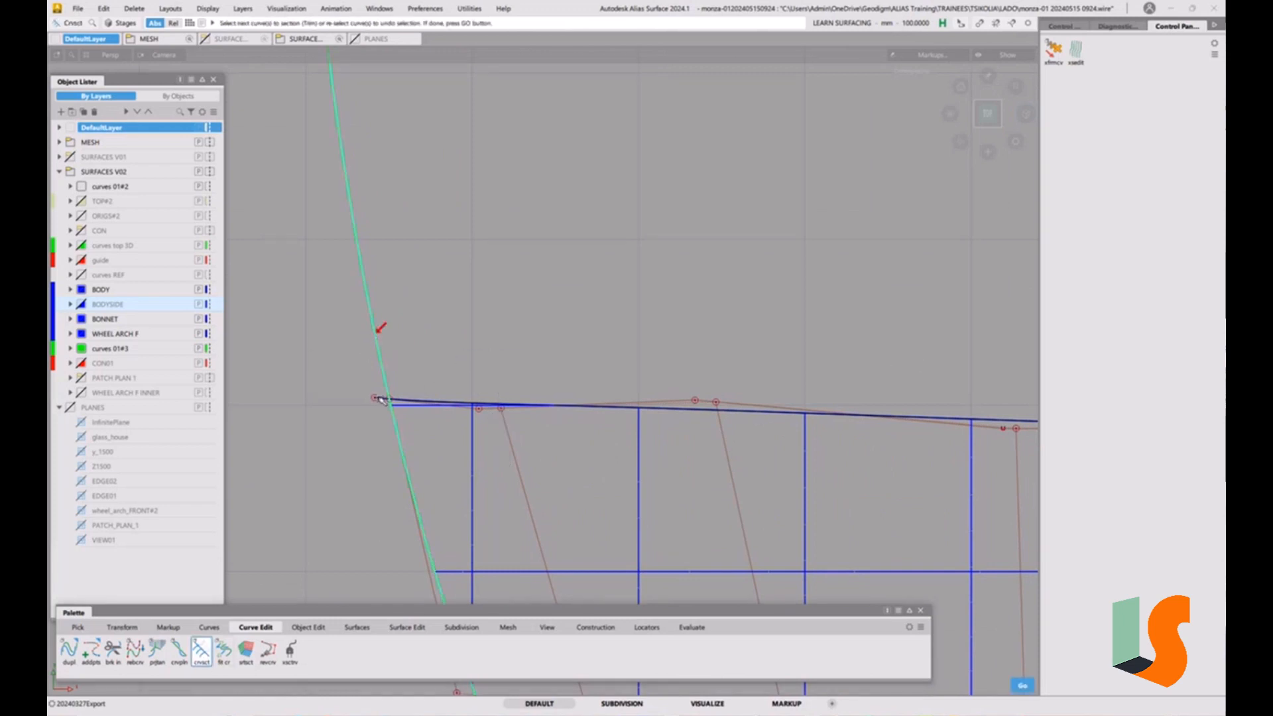
{"action": "left_click", "coordinate": [379, 396]}
{"action": "left_click_drag", "start_coordinate": [387, 443], "coordinate": [430, 454], "text": "ctrl+shift"}
{"action": "left_click_drag", "start_coordinate": [425, 384], "coordinate": [742, 445]}
{"action": "key", "text": "Delete"}
{"action": "left_click", "coordinate": [583, 403]}
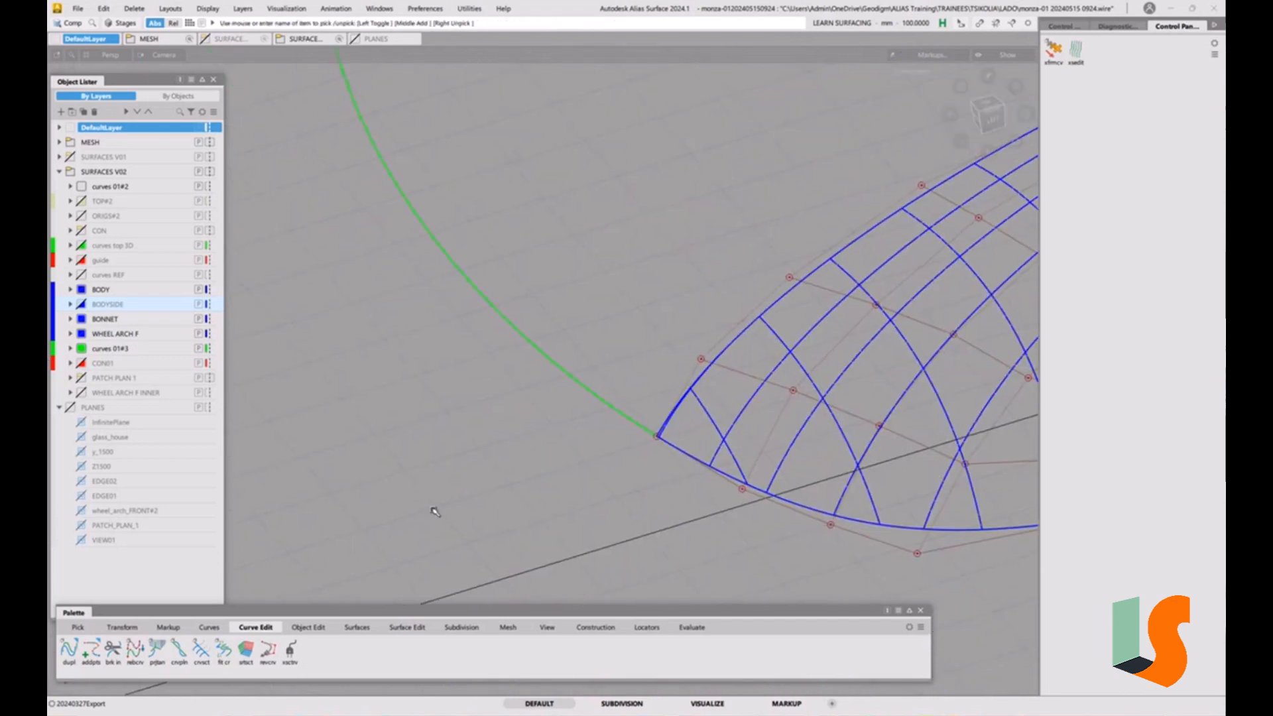
Duplicate the wheel arch surface's lower front edge as a curve with the No rebuild type.
{"action": "left_click", "coordinate": [68, 650]}
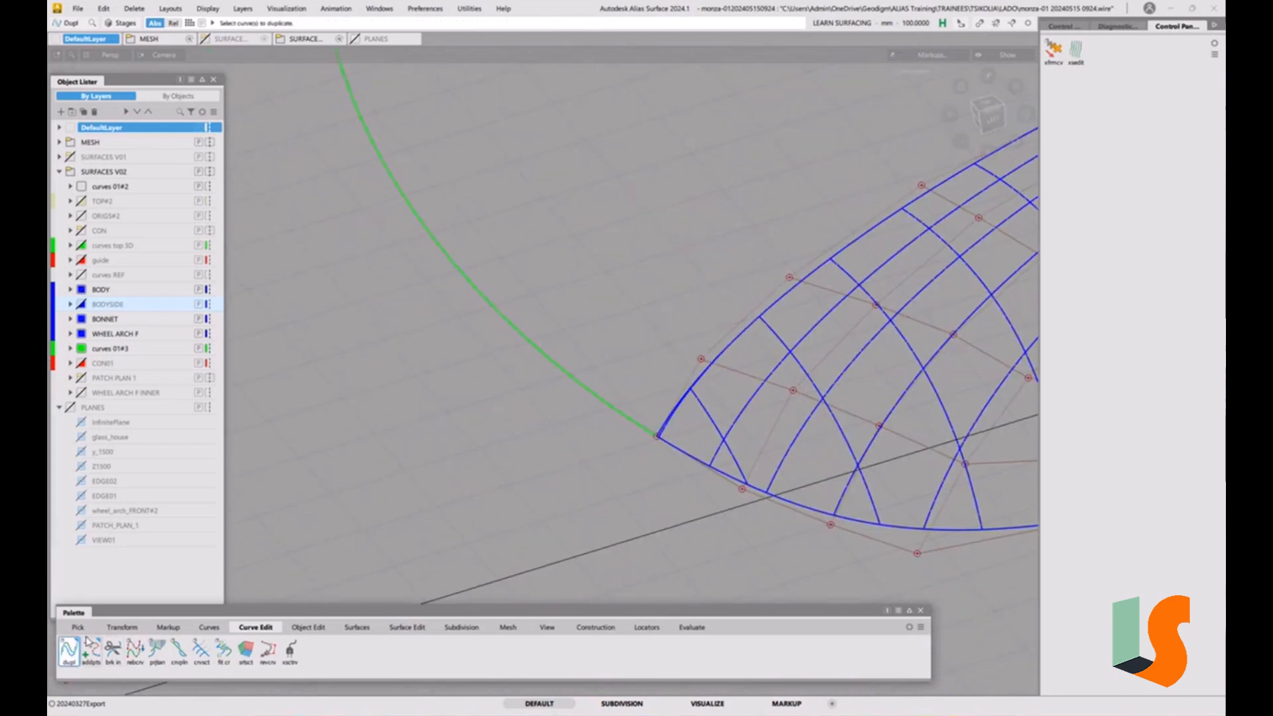
{"action": "double_click", "coordinate": [76, 650]}
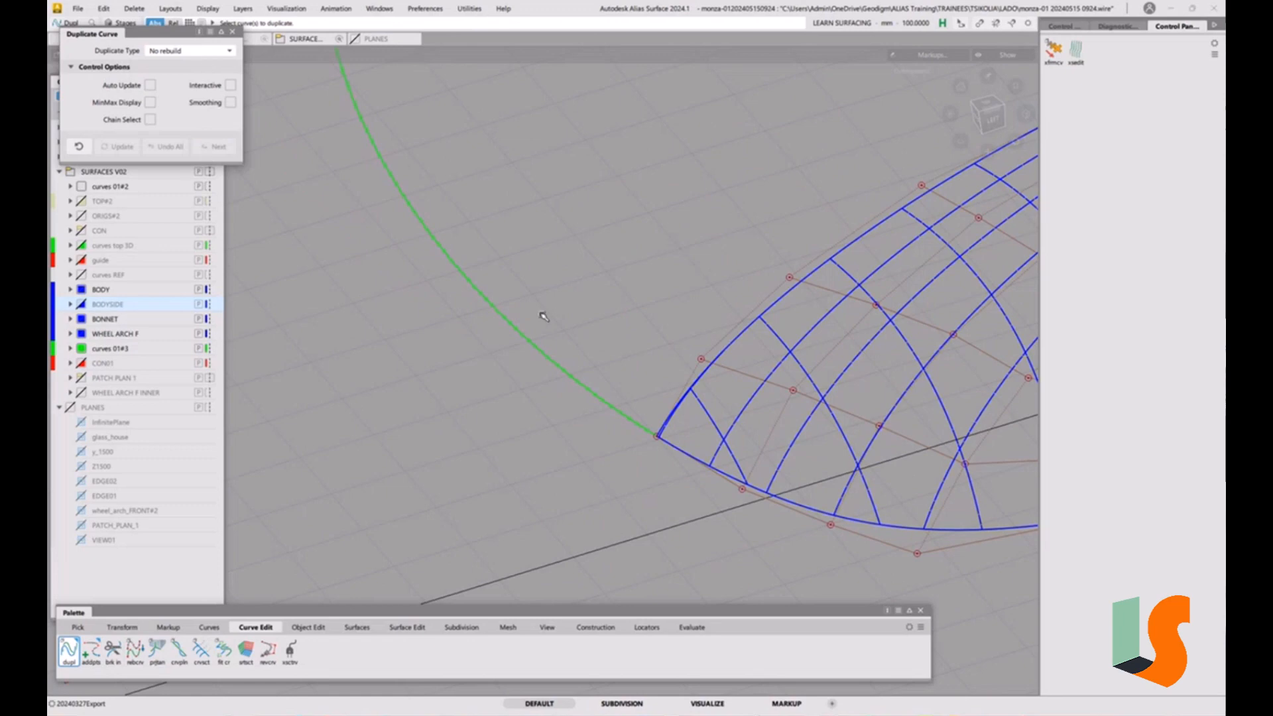
{"action": "left_click", "coordinate": [676, 447]}
{"action": "key", "text": "space"}
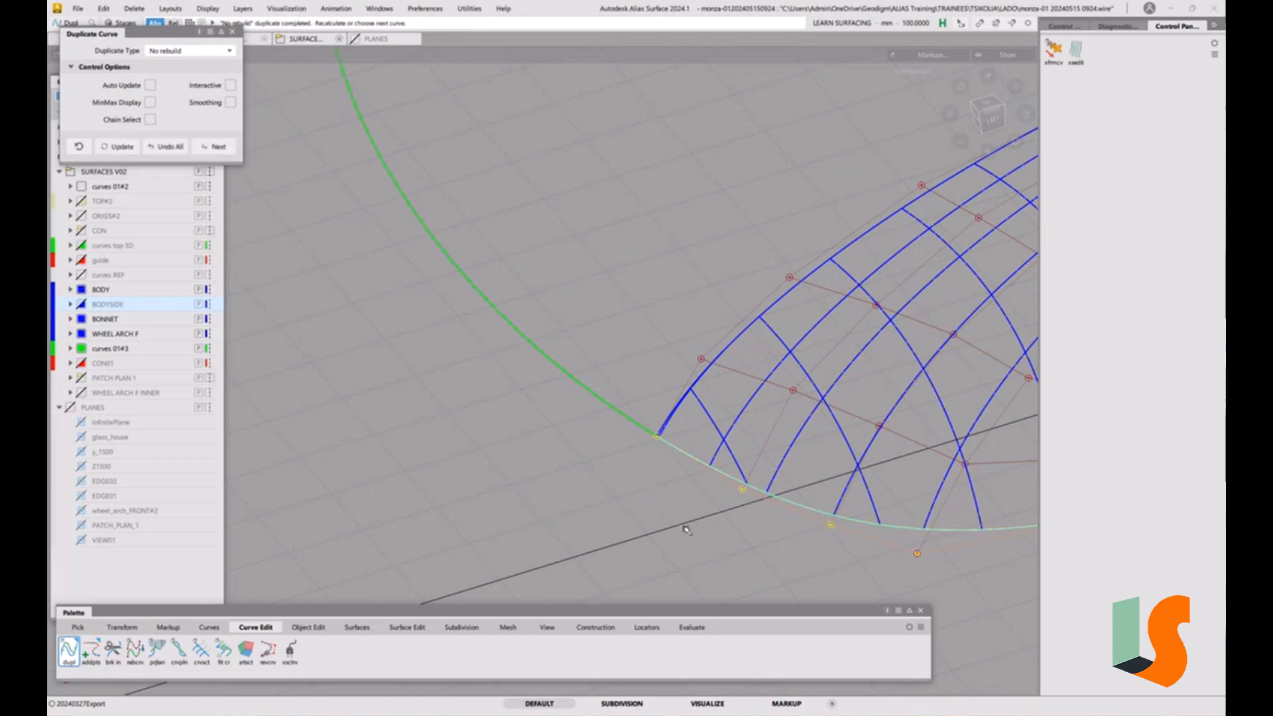
{"action": "left_click_drag", "start_coordinate": [673, 496], "coordinate": [668, 439], "text": "ctrl+shift"}
Place a Curve Continuity locator with Curvature display where the green curve meets the duplicated lower edge curve.
{"action": "left_click", "coordinate": [652, 631]}
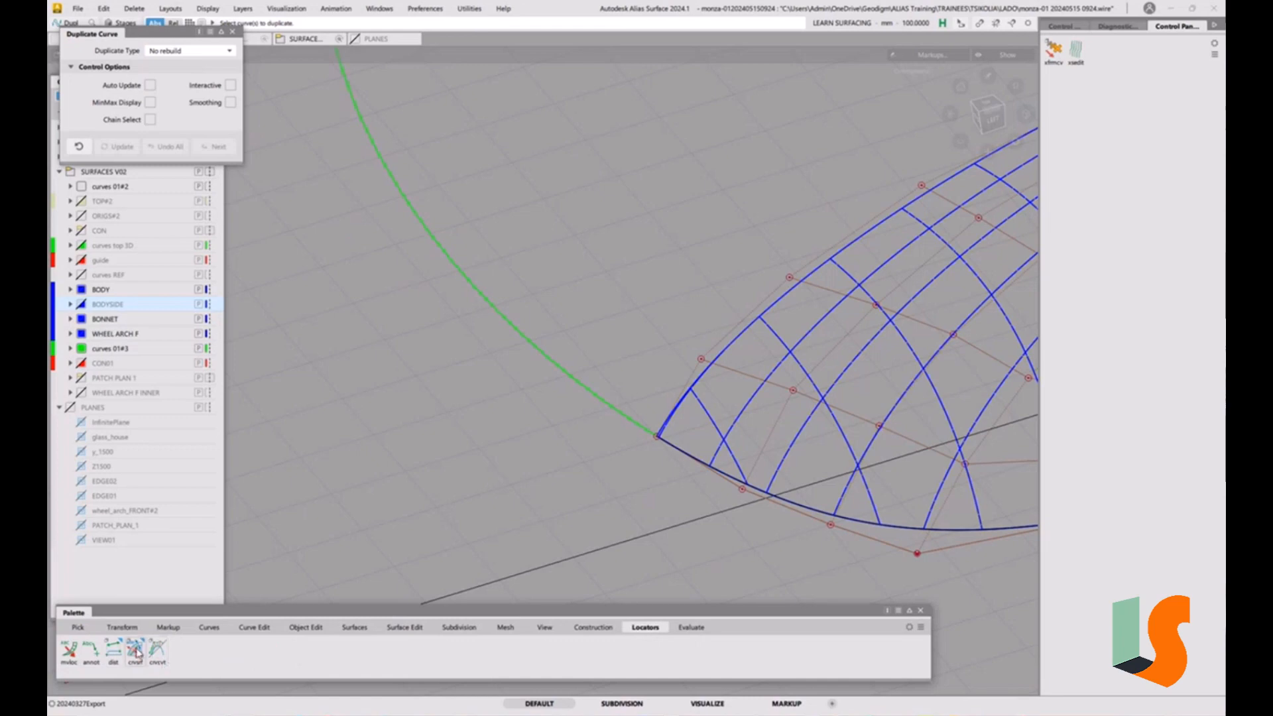
{"action": "left_click", "coordinate": [113, 648]}
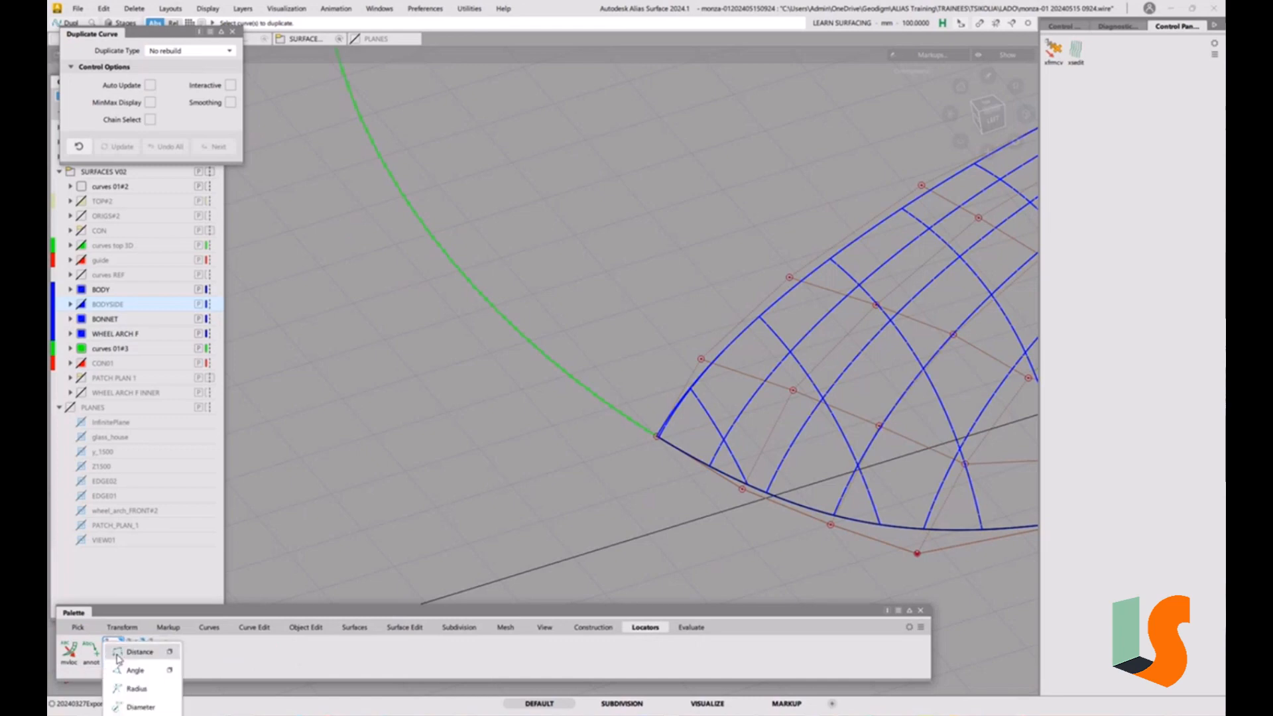
{"action": "left_click", "coordinate": [690, 631]}
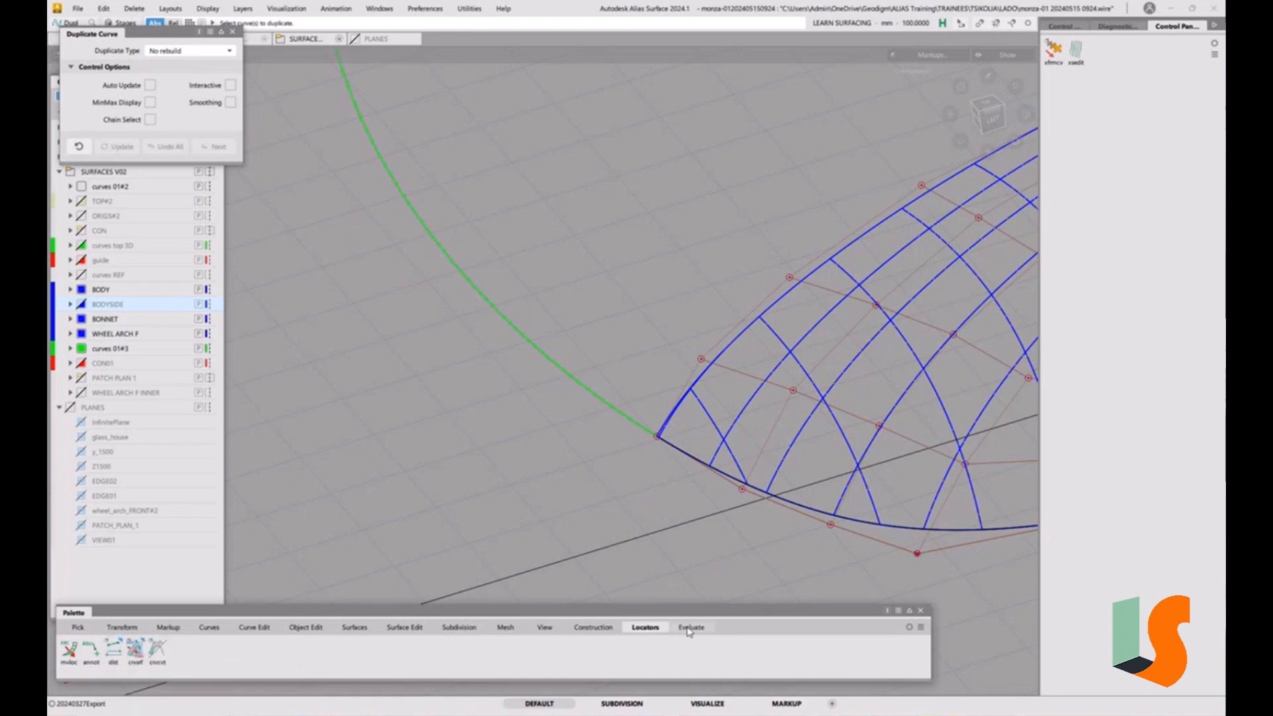
{"action": "left_click", "coordinate": [690, 630]}
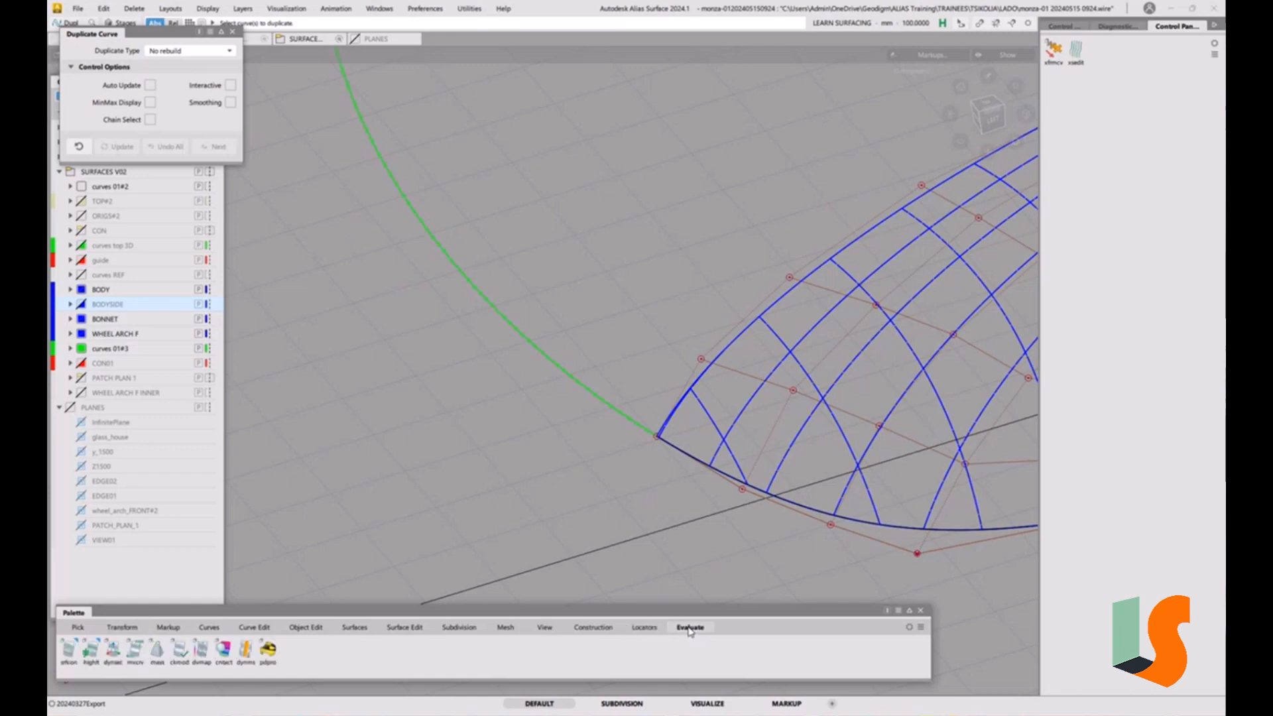
{"action": "left_click", "coordinate": [71, 652]}
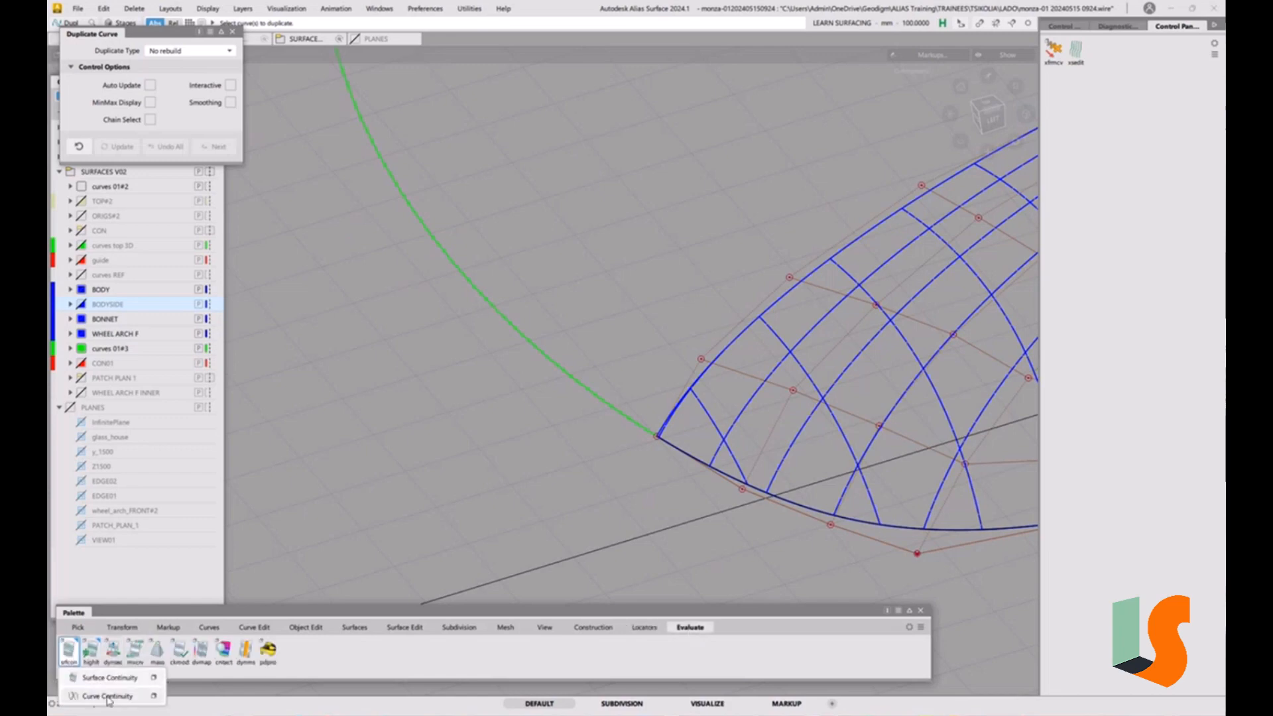
{"action": "left_click", "coordinate": [154, 696]}
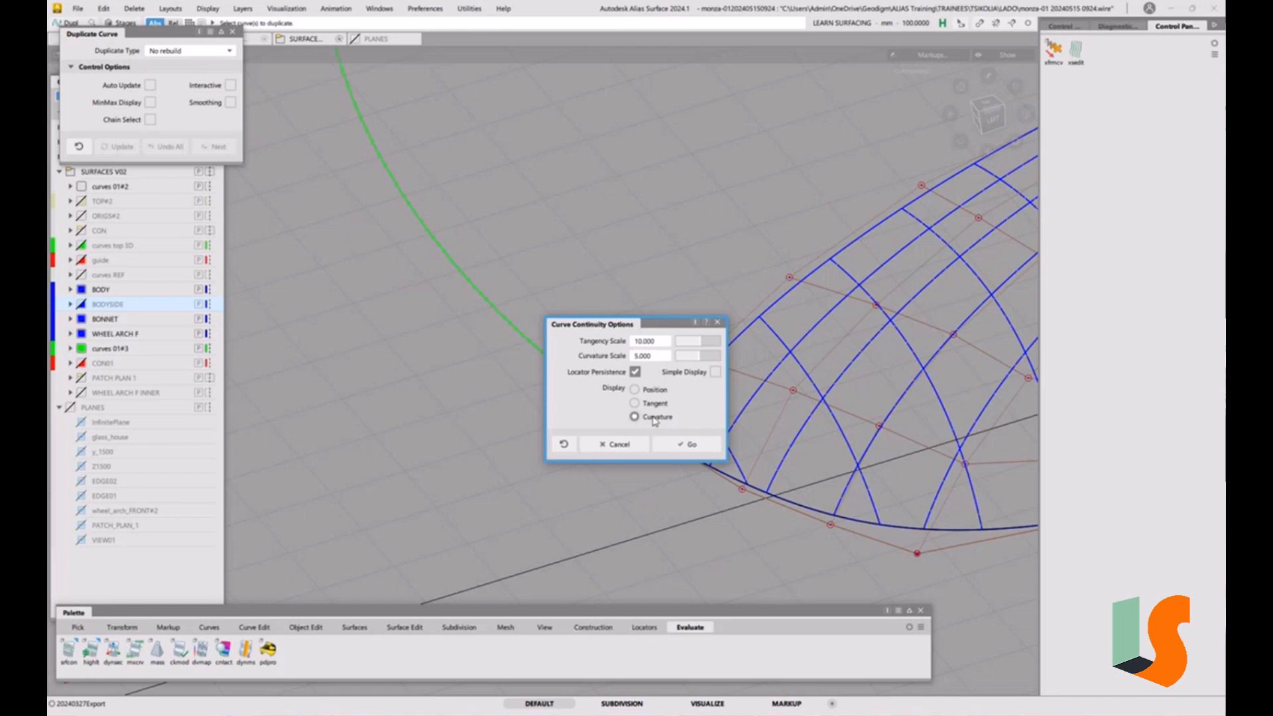
{"action": "left_click", "coordinate": [683, 443]}
{"action": "left_click", "coordinate": [659, 438]}
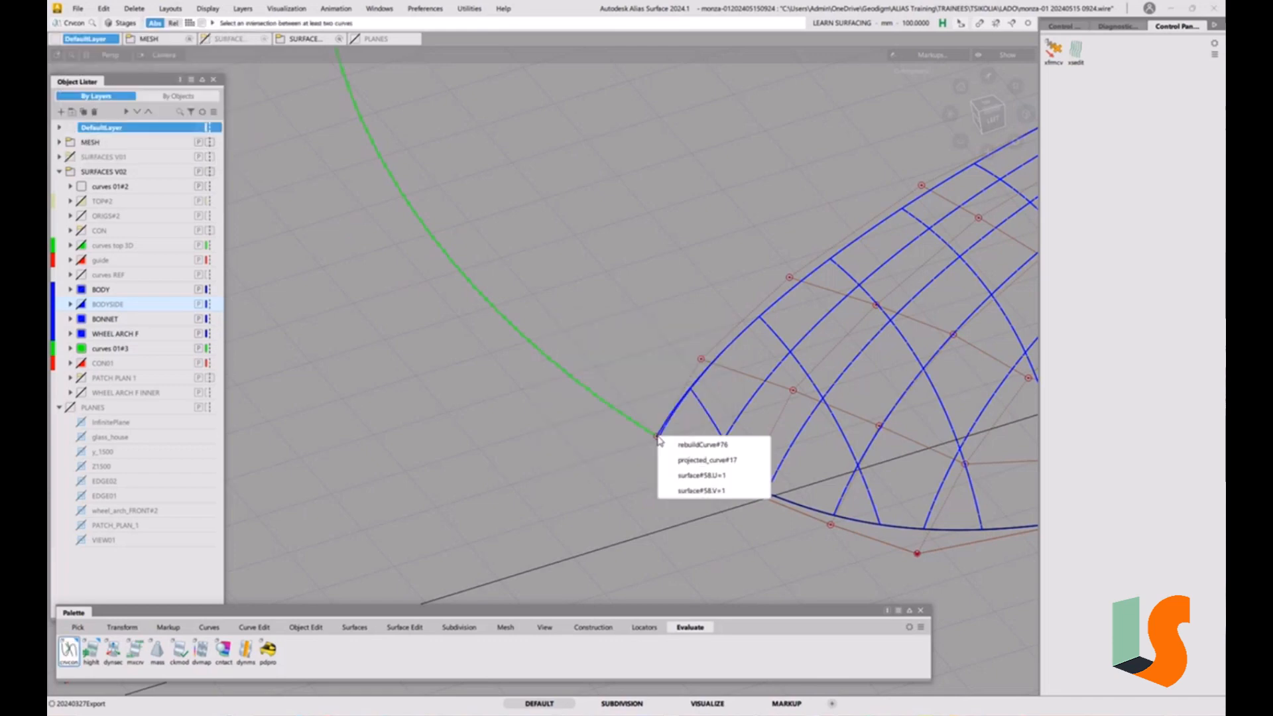
{"action": "left_click", "coordinate": [677, 443]}
{"action": "left_click", "coordinate": [657, 438]}
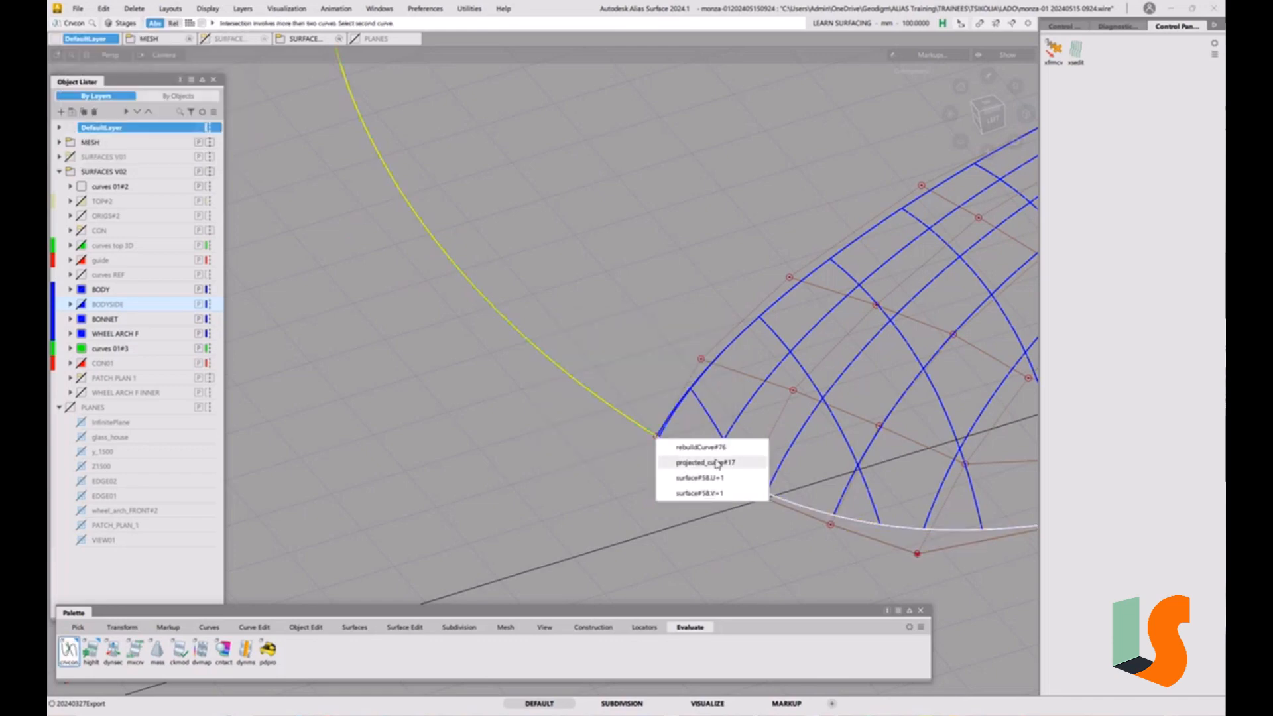
{"action": "left_click", "coordinate": [726, 466]}
Assign the duplicated lower edge curve to the curves 01#3 layer.
{"action": "left_click_drag", "start_coordinate": [623, 430], "coordinate": [749, 408], "text": "alt+shift"}
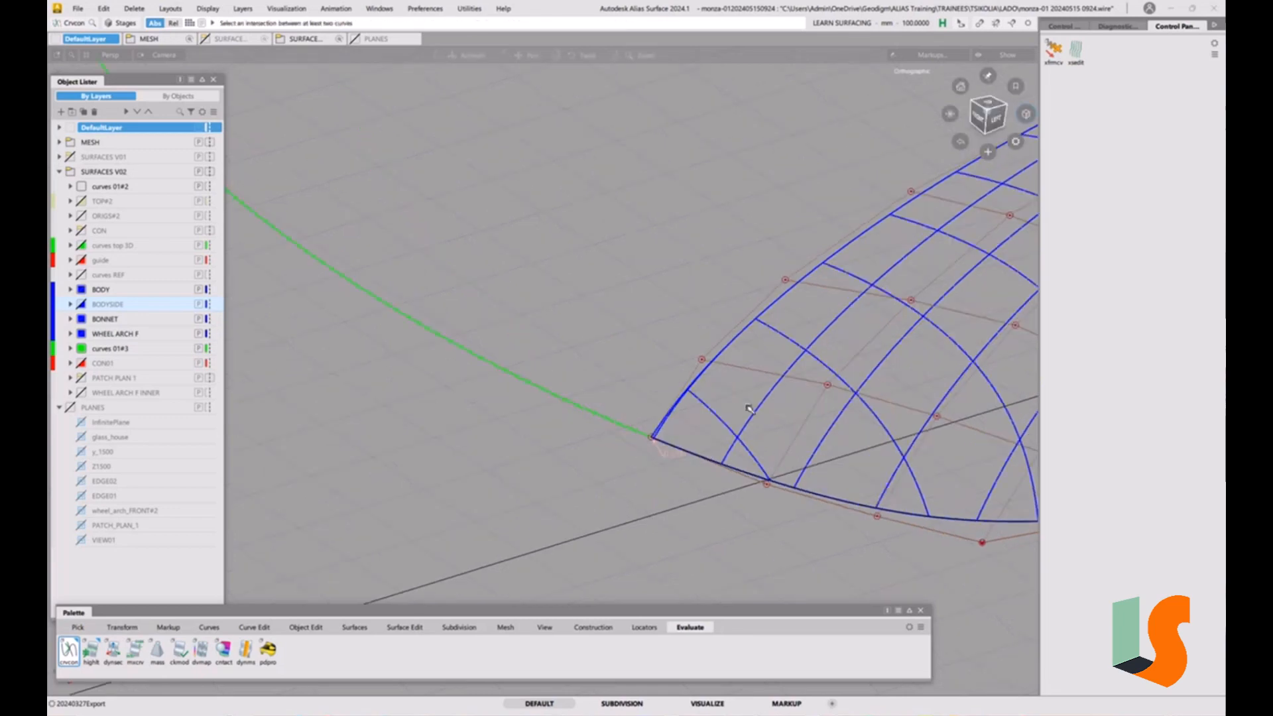
{"action": "right_click_drag", "start_coordinate": [749, 408], "coordinate": [742, 486], "text": "alt+shift"}
{"action": "left_click_drag", "start_coordinate": [742, 486], "coordinate": [683, 450], "text": "alt+shift"}
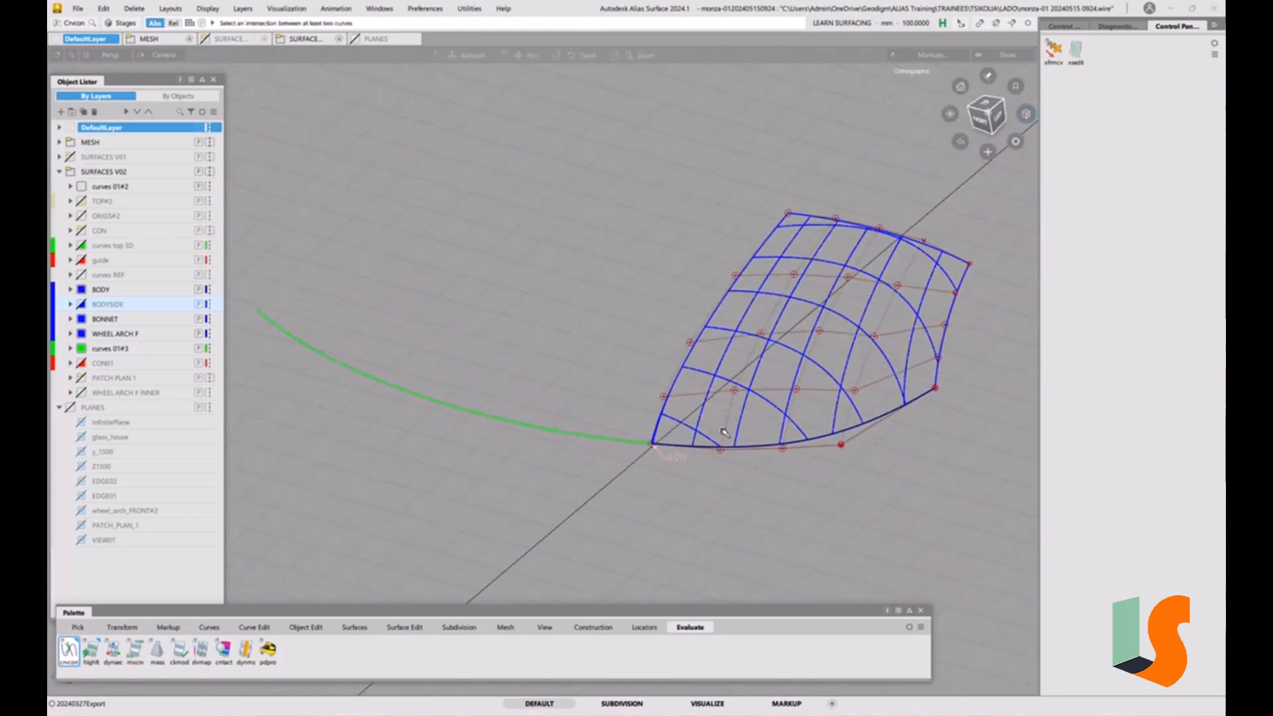
{"action": "right_click_drag", "start_coordinate": [678, 451], "coordinate": [715, 474], "text": "alt+shift"}
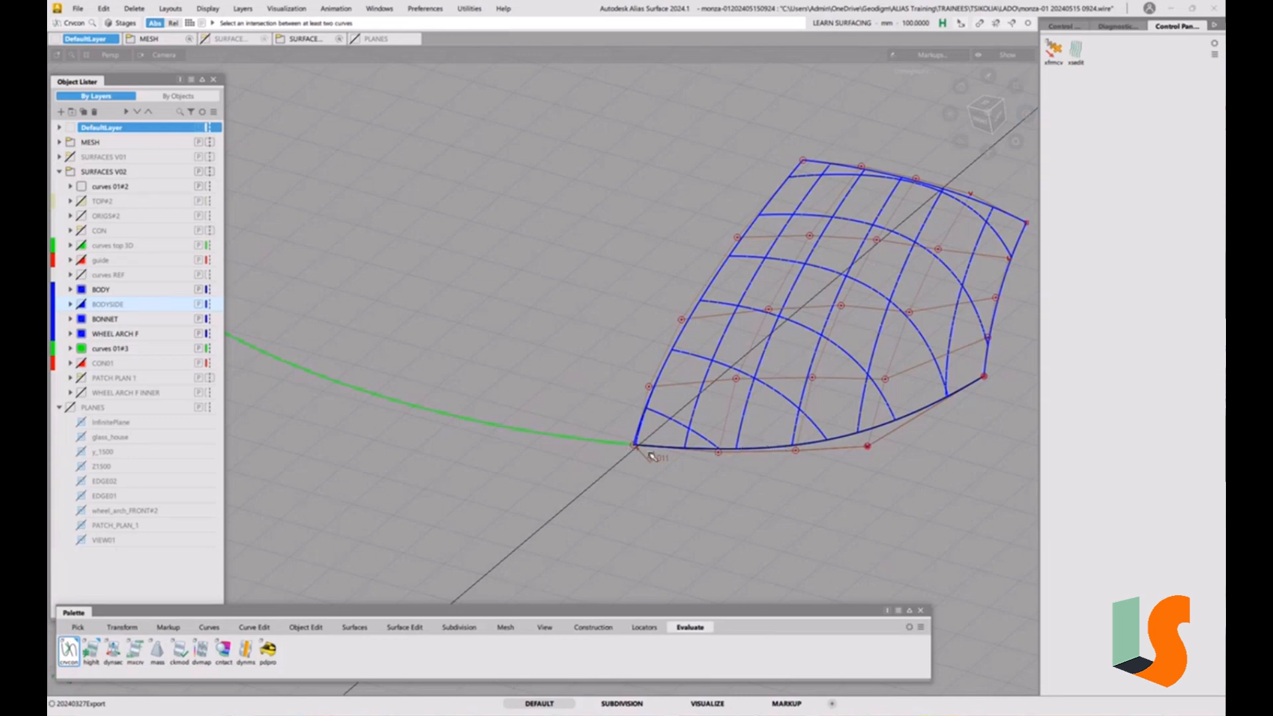
{"action": "left_click_drag", "start_coordinate": [739, 466], "coordinate": [789, 479], "text": "ctrl+shift"}
{"action": "left_click", "coordinate": [773, 452]}
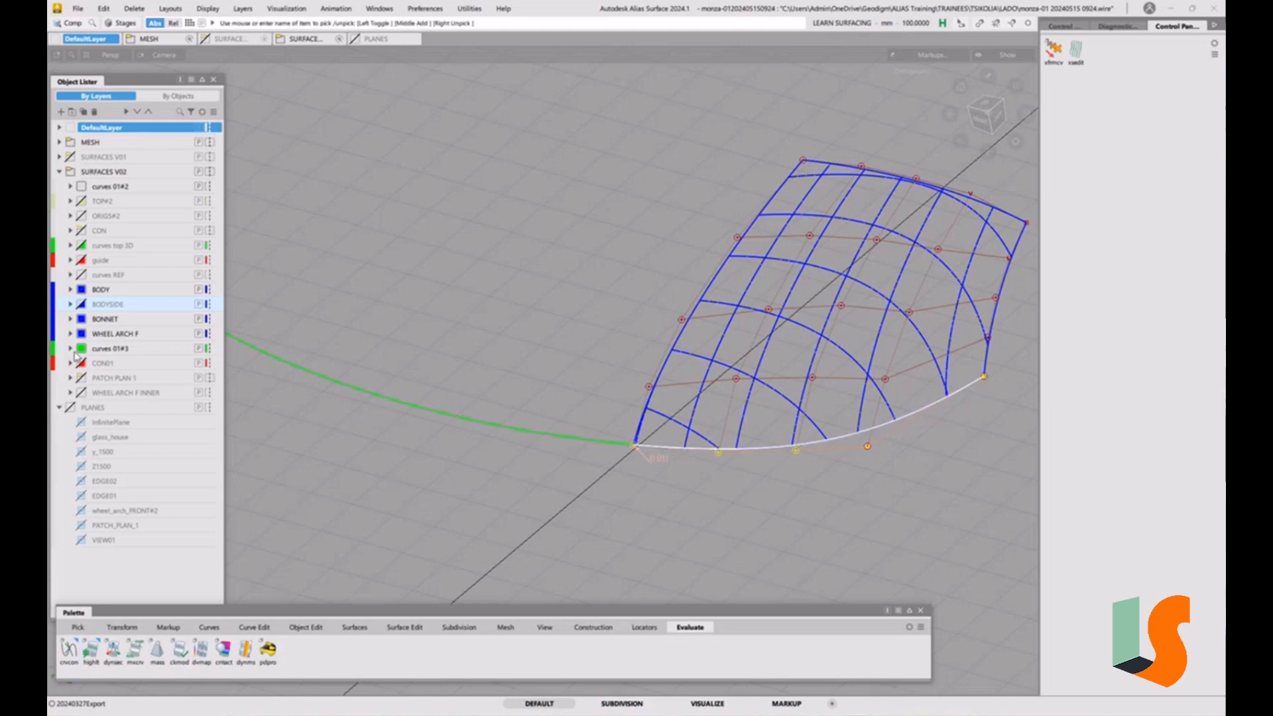
{"action": "right_click", "coordinate": [109, 352]}
{"action": "left_click", "coordinate": [119, 356]}
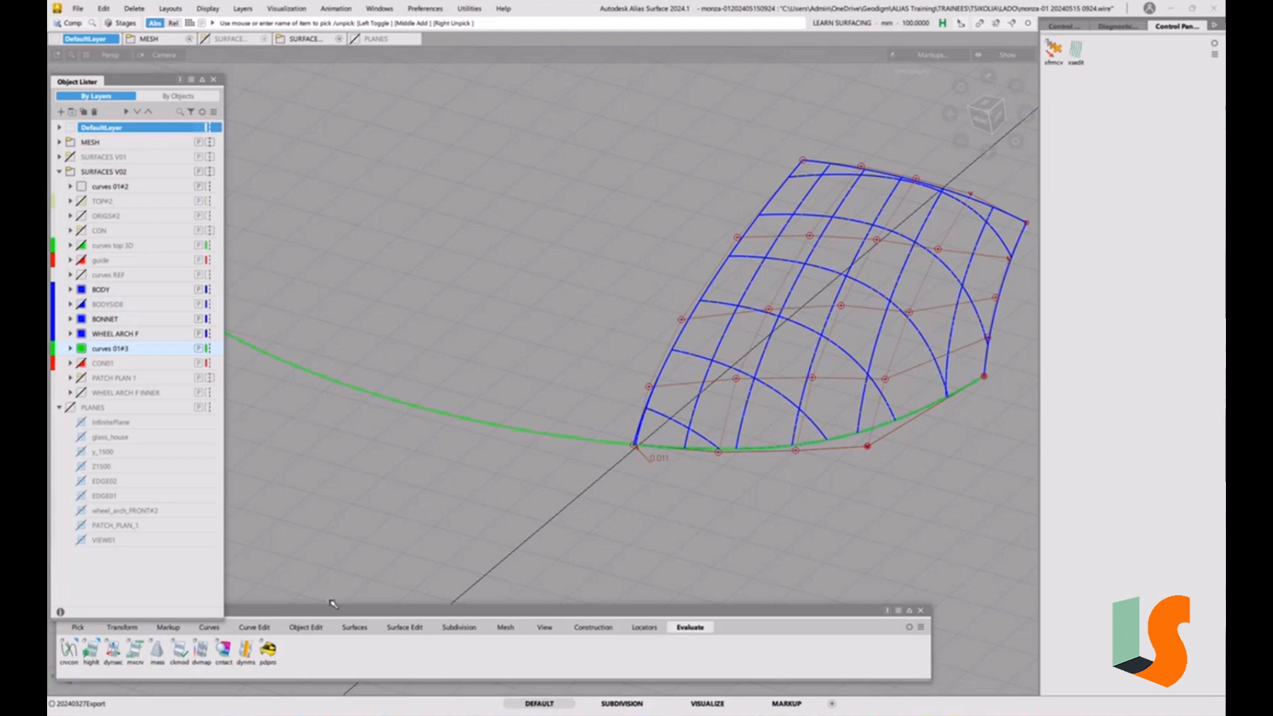
Align the duplicated lower edge curve to the long green front curve with G2 continuity and Blending turned off.
{"action": "left_click", "coordinate": [304, 628]}
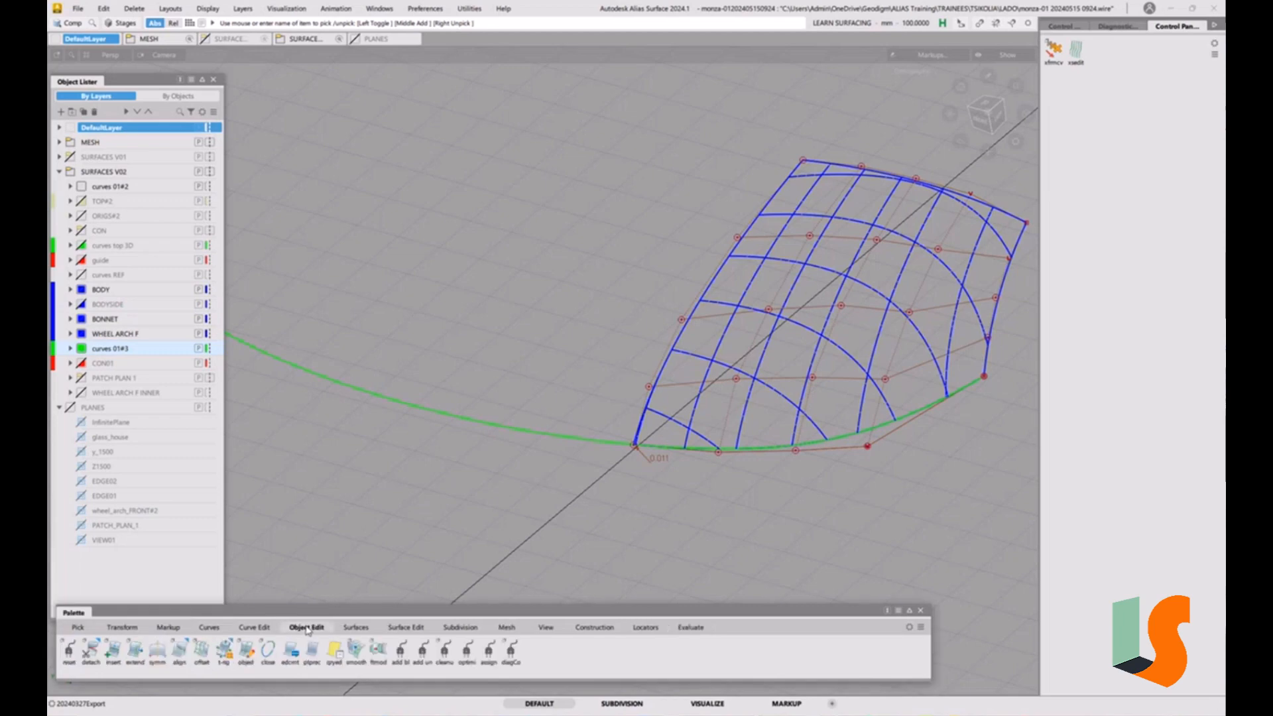
{"action": "double_click", "coordinate": [180, 650]}
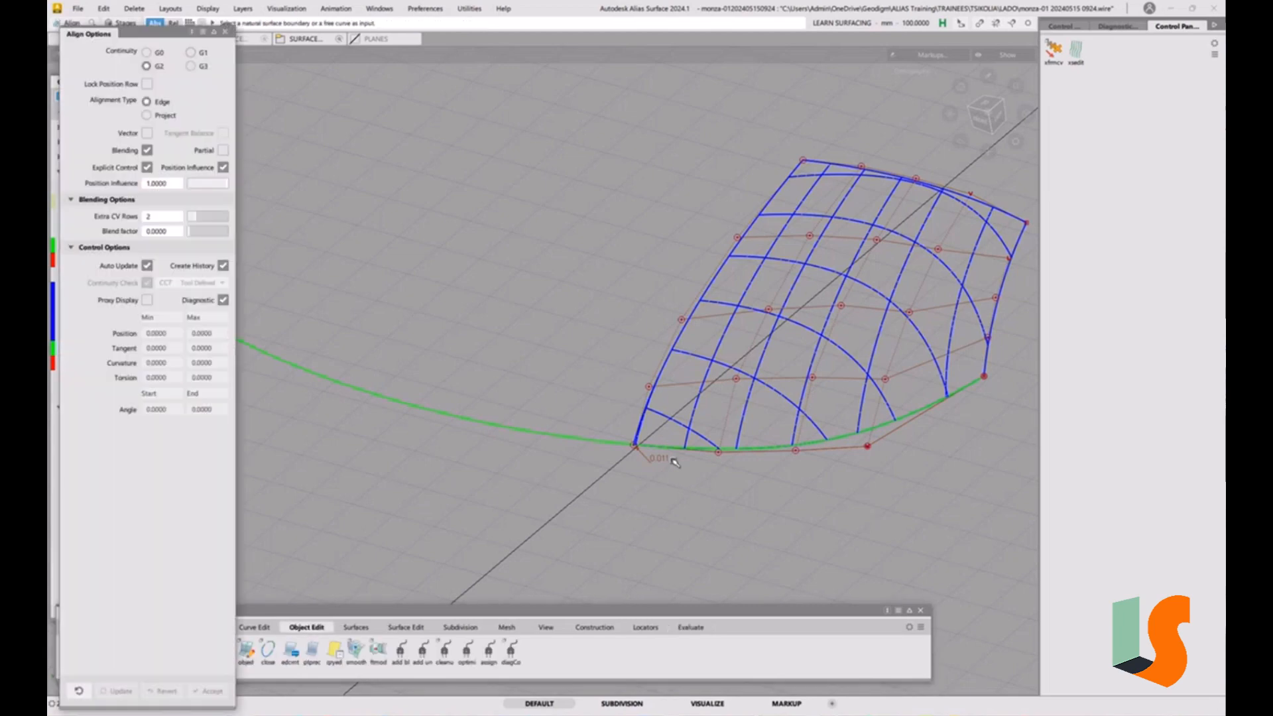
{"action": "left_click", "coordinate": [673, 448]}
{"action": "left_click", "coordinate": [682, 456]}
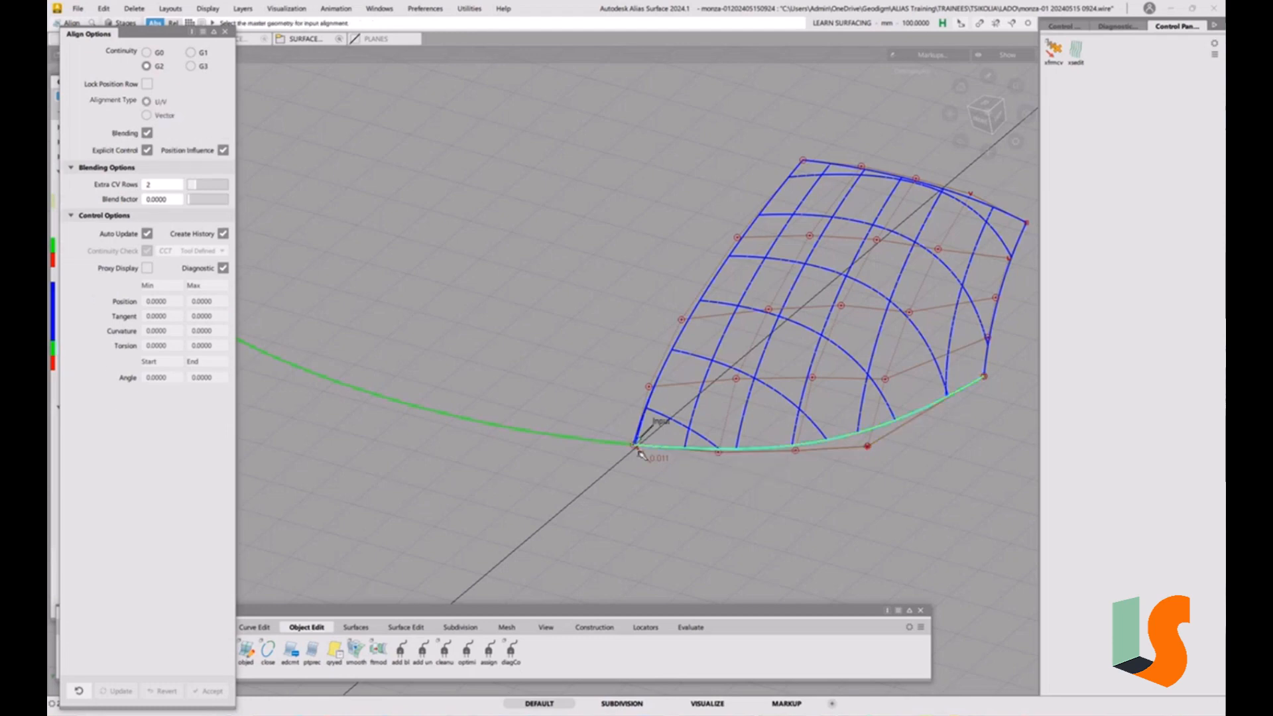
{"action": "left_click", "coordinate": [616, 444]}
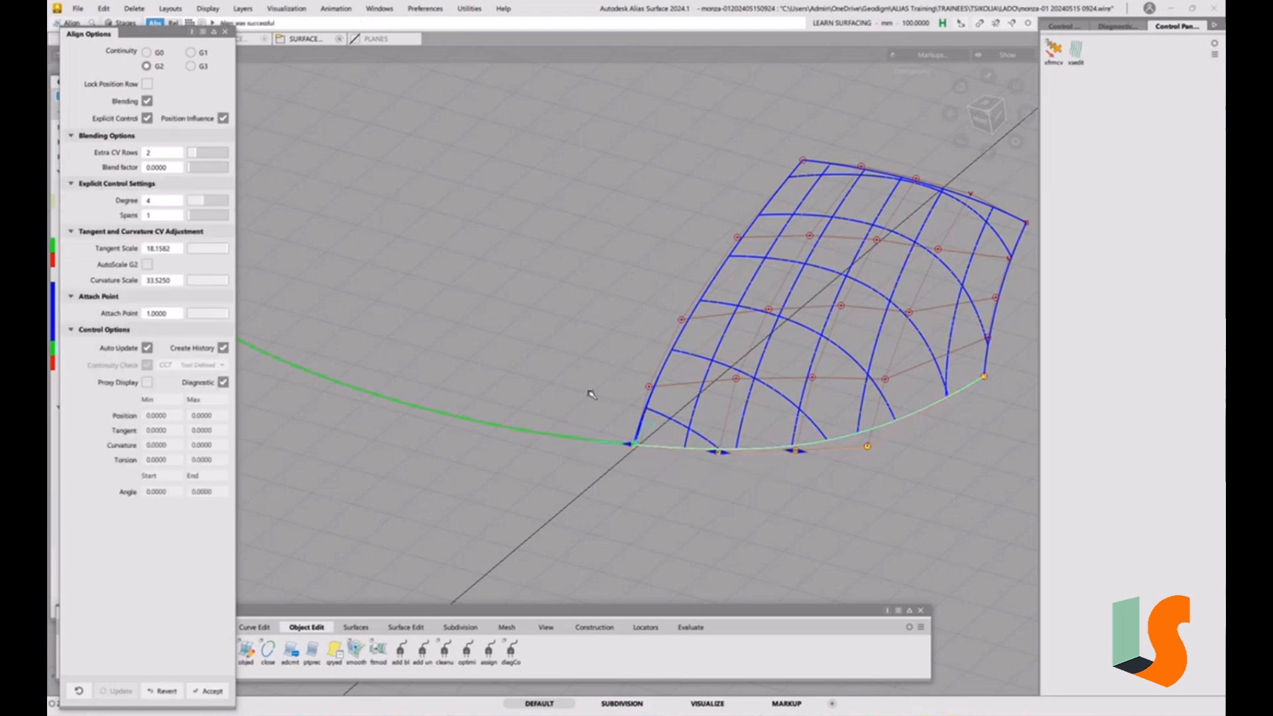
{"action": "left_click", "coordinate": [137, 103]}
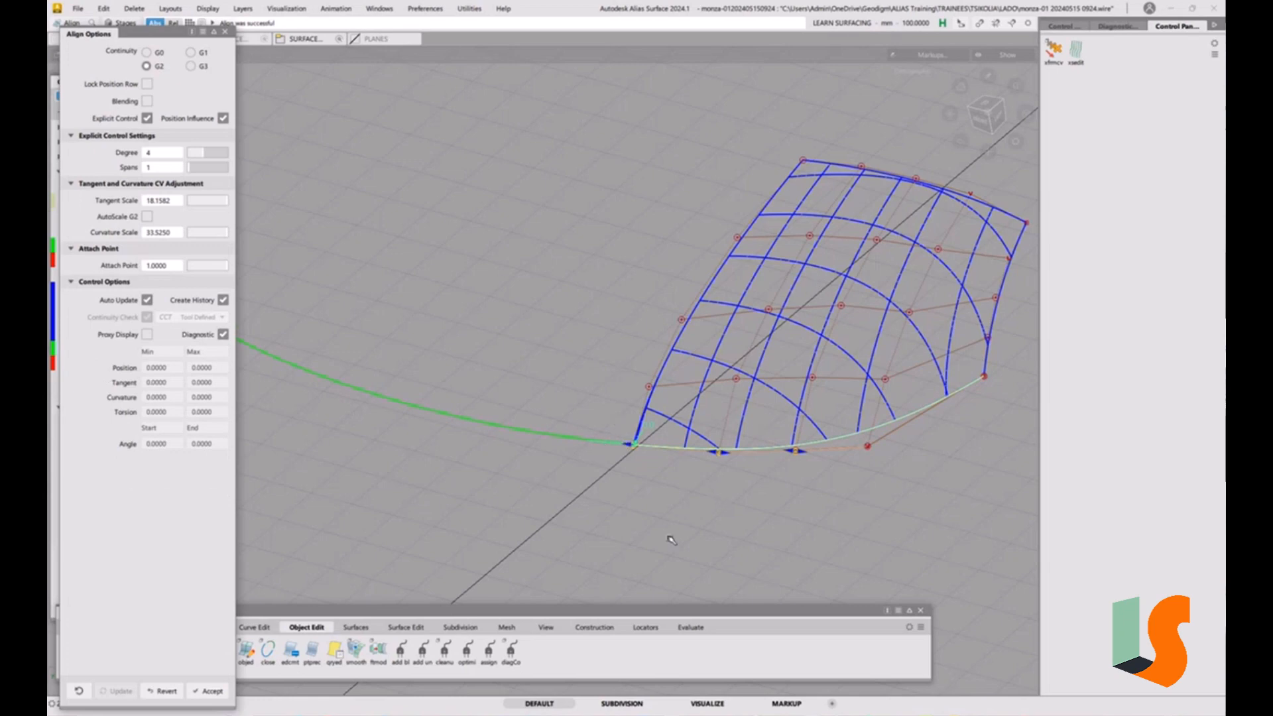
{"action": "left_click", "coordinate": [594, 561]}
Measure the deviation between the aligned lower edge curve and the wheel arch surface's lower edge with a curve-to-curve deviation locator.
{"action": "left_click", "coordinate": [640, 628]}
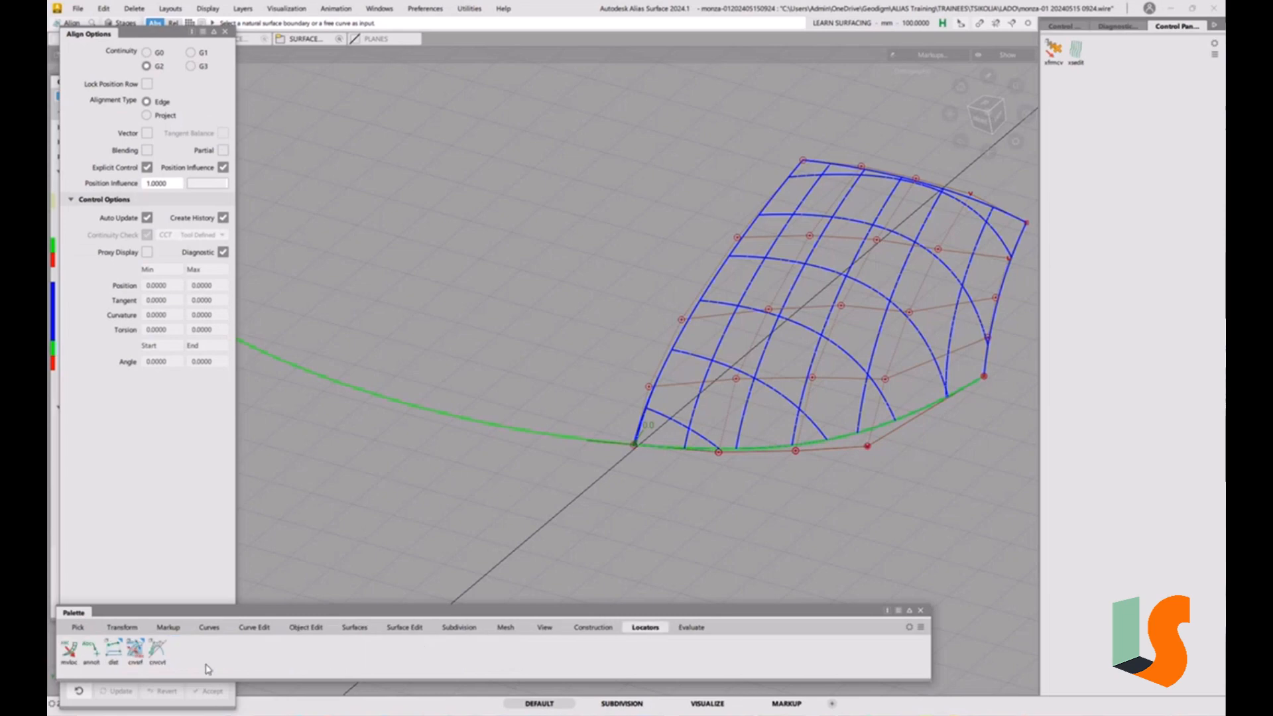
{"action": "right_click", "coordinate": [140, 655]}
{"action": "left_click", "coordinate": [153, 637]}
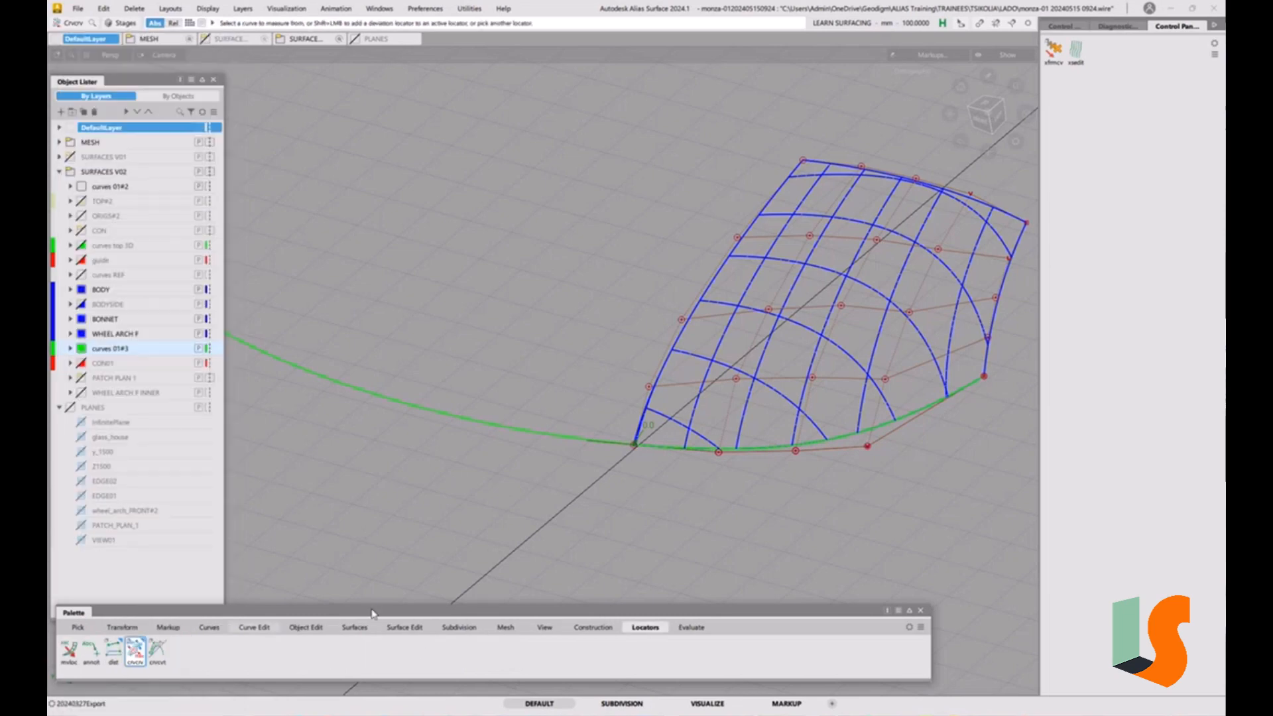
{"action": "left_click", "coordinate": [761, 450]}
{"action": "left_click", "coordinate": [796, 455]}
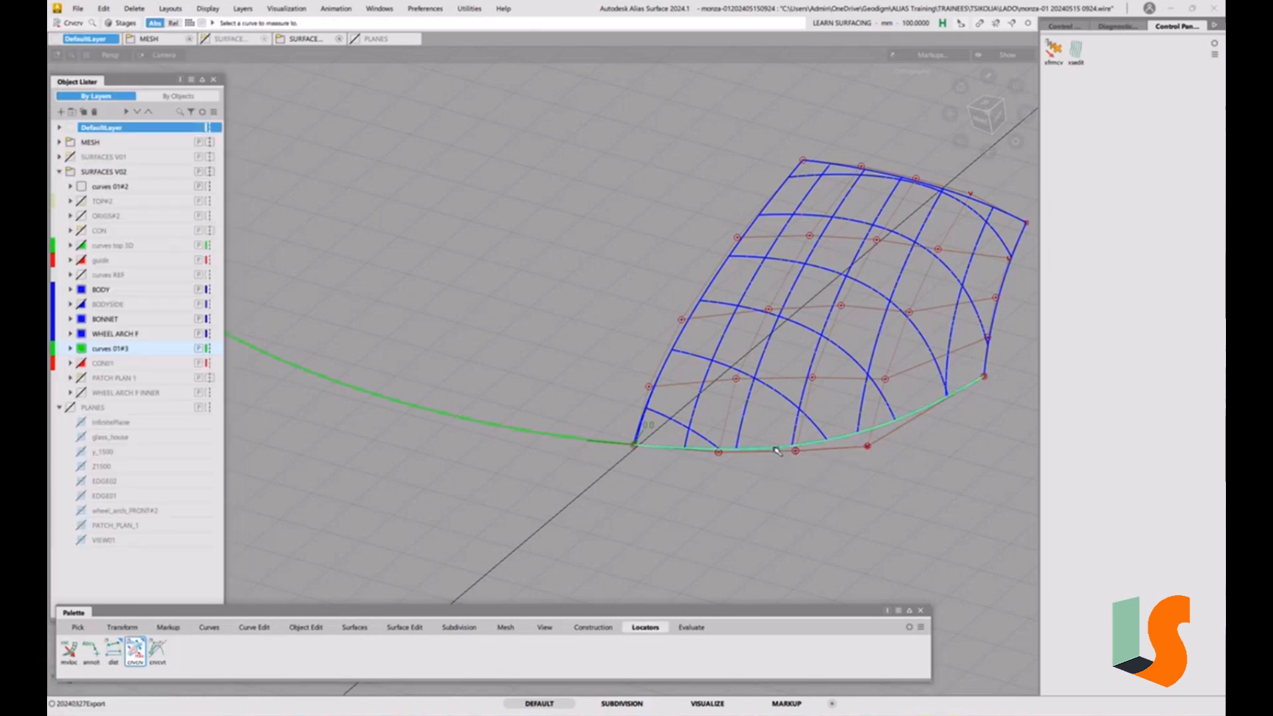
{"action": "left_click", "coordinate": [773, 451]}
{"action": "left_click", "coordinate": [801, 471]}
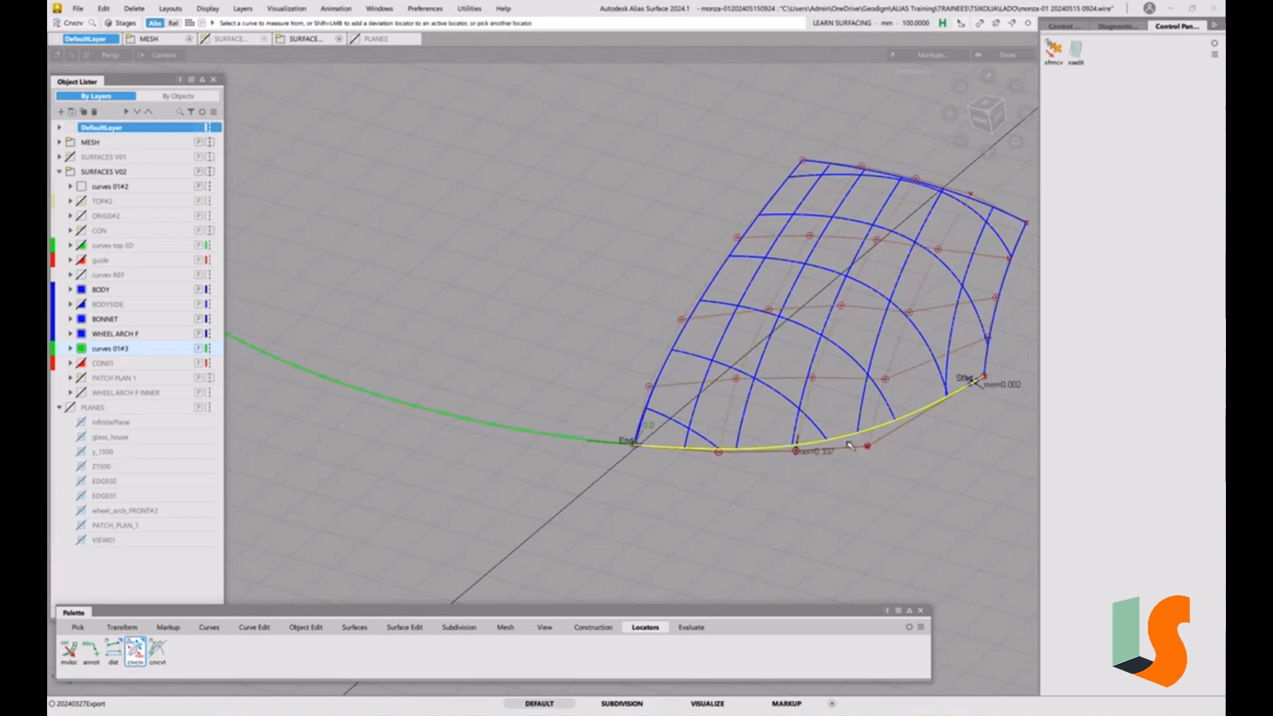
{"action": "middle_click_drag", "start_coordinate": [850, 445], "coordinate": [806, 469], "text": "alt+shift"}
{"action": "right_click_drag", "start_coordinate": [807, 469], "coordinate": [926, 464], "text": "alt+shift"}
{"action": "middle_click_drag", "start_coordinate": [927, 464], "coordinate": [784, 480], "text": "alt+shift"}
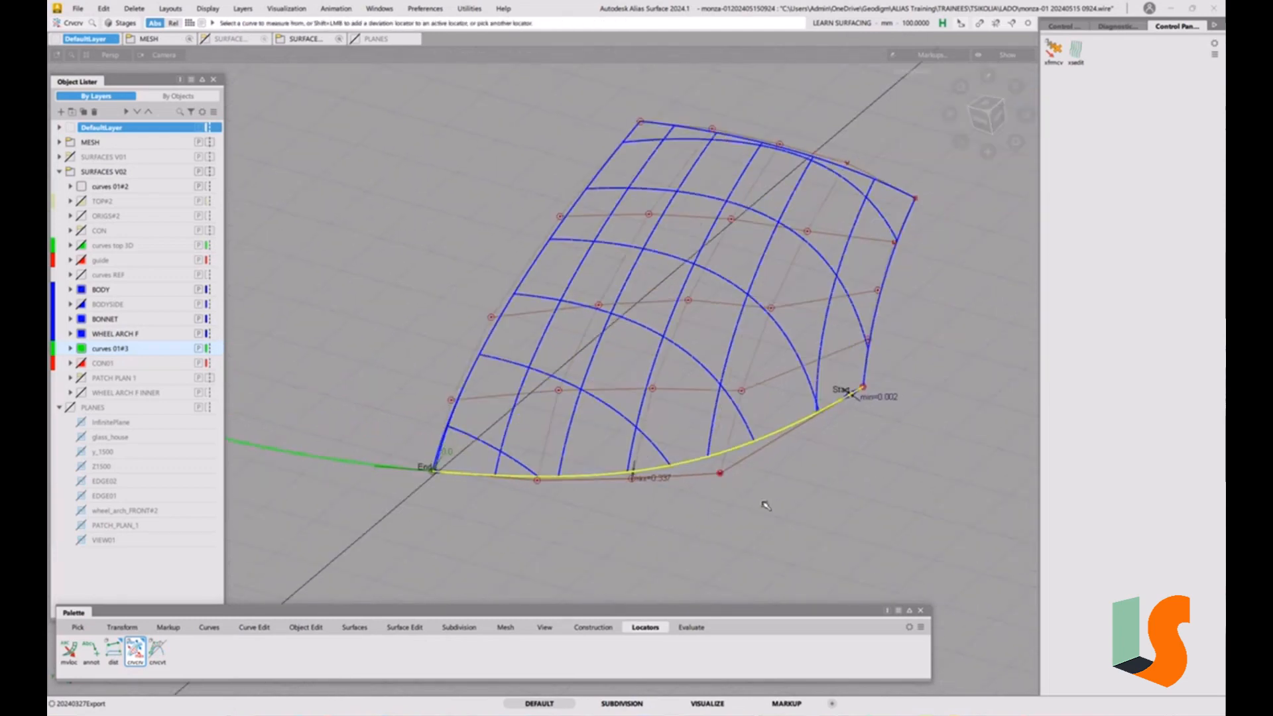
{"action": "left_click", "coordinate": [866, 431]}
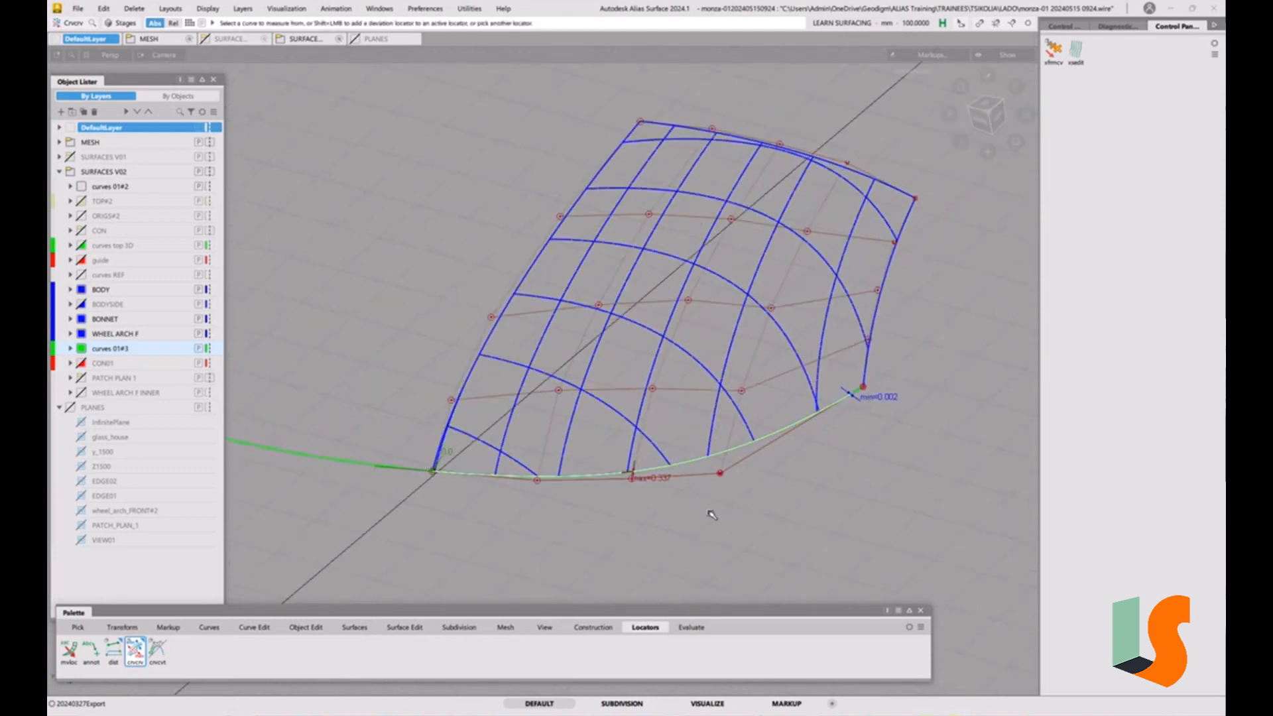
Align the wheel arch surface's lower front edge to the aligned curve with G0 continuity.
{"action": "left_click", "coordinate": [310, 628]}
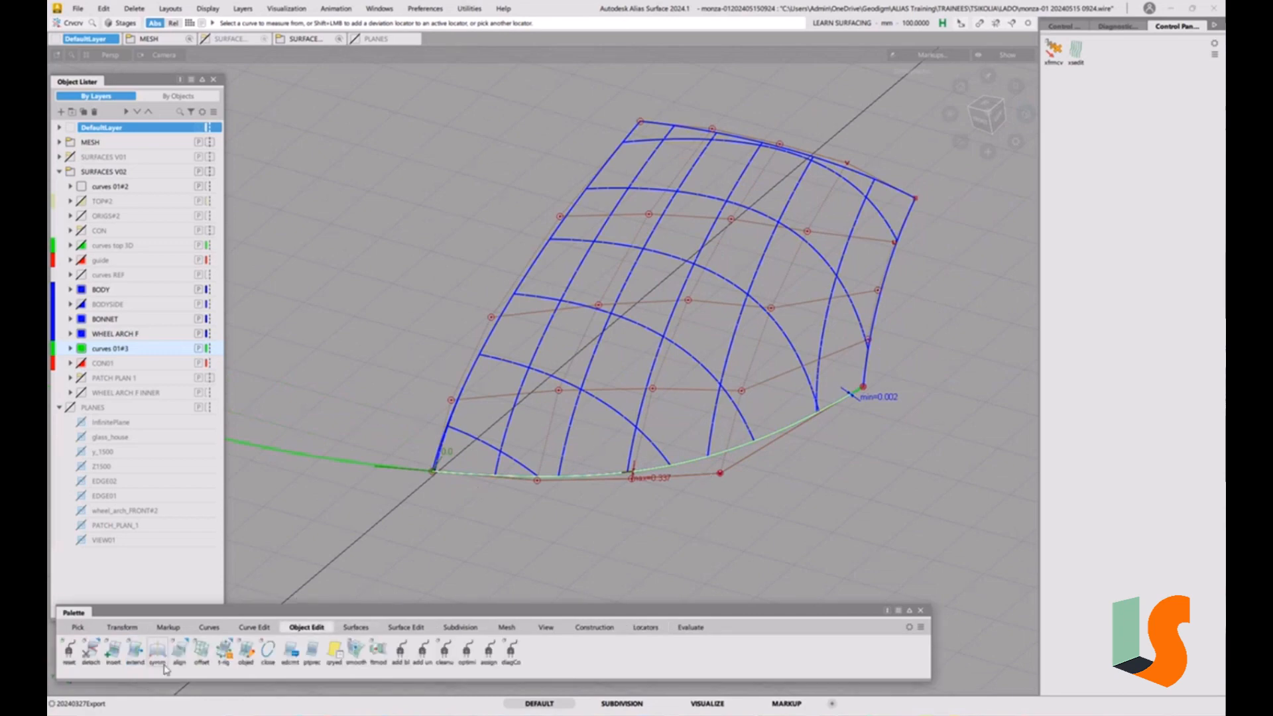
{"action": "double_click", "coordinate": [179, 649]}
{"action": "left_click", "coordinate": [147, 53]}
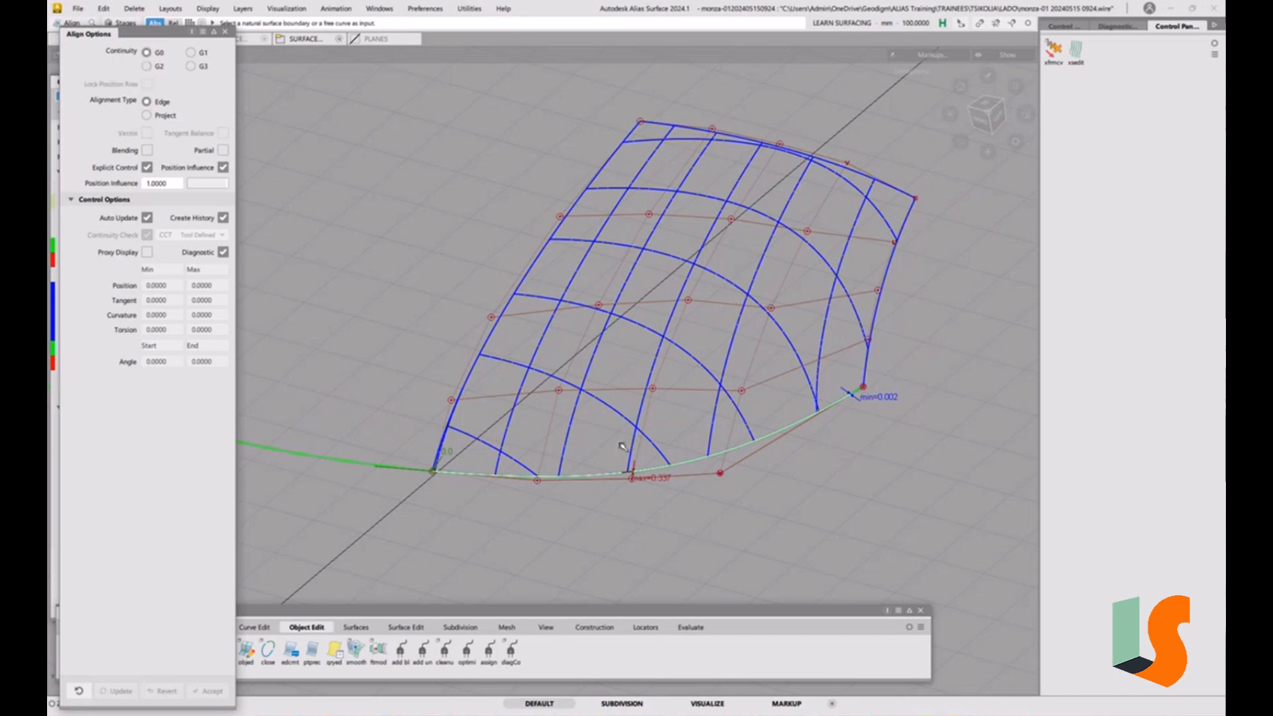
{"action": "left_click", "coordinate": [597, 480]}
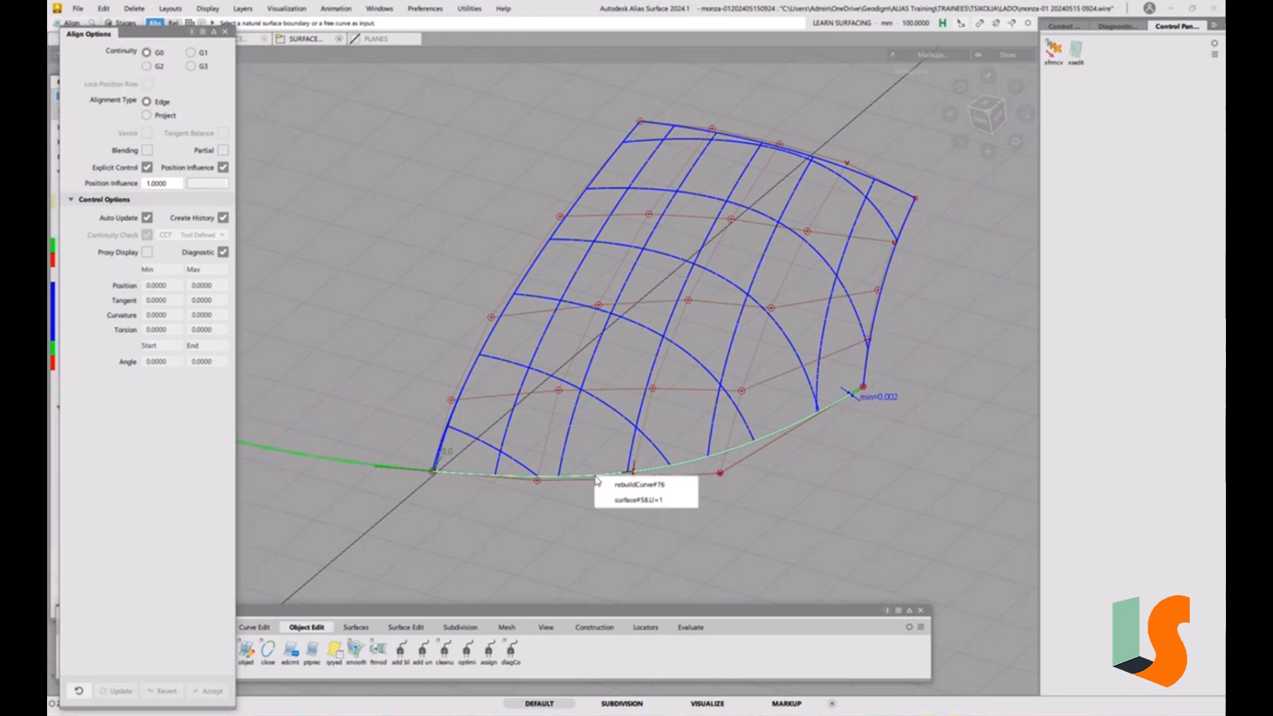
{"action": "left_click", "coordinate": [619, 499]}
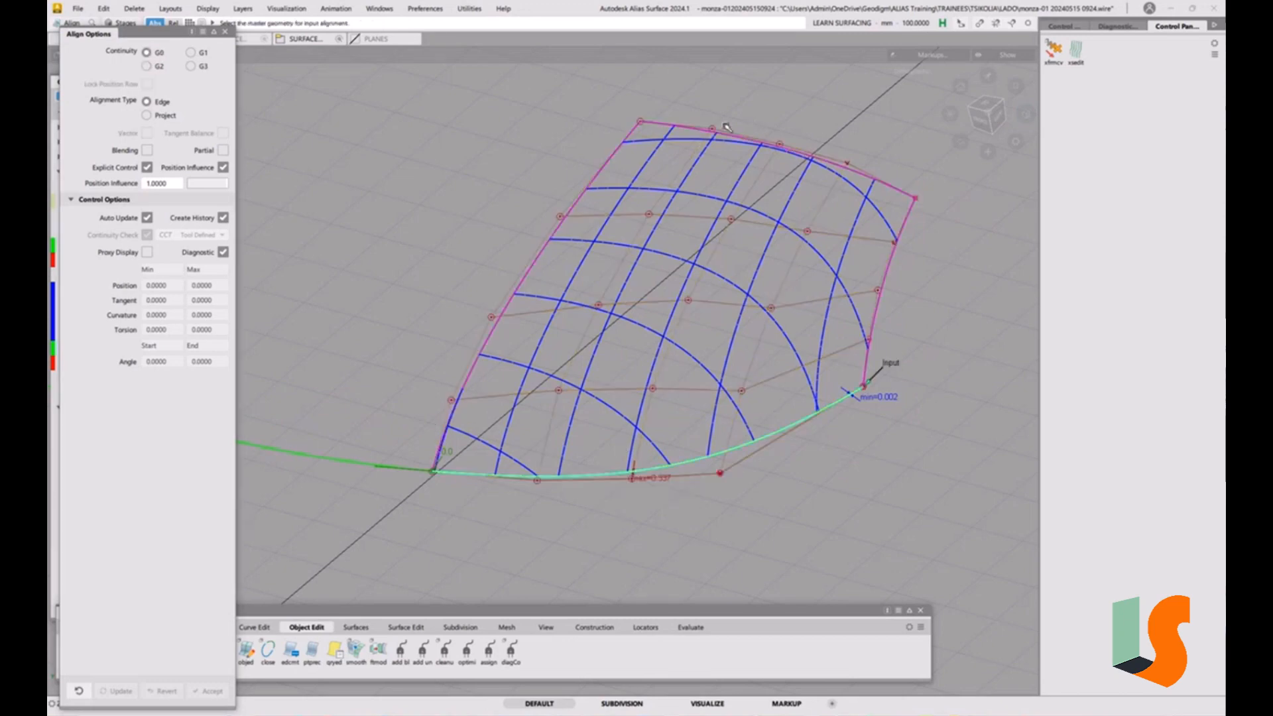
{"action": "left_click", "coordinate": [593, 476]}
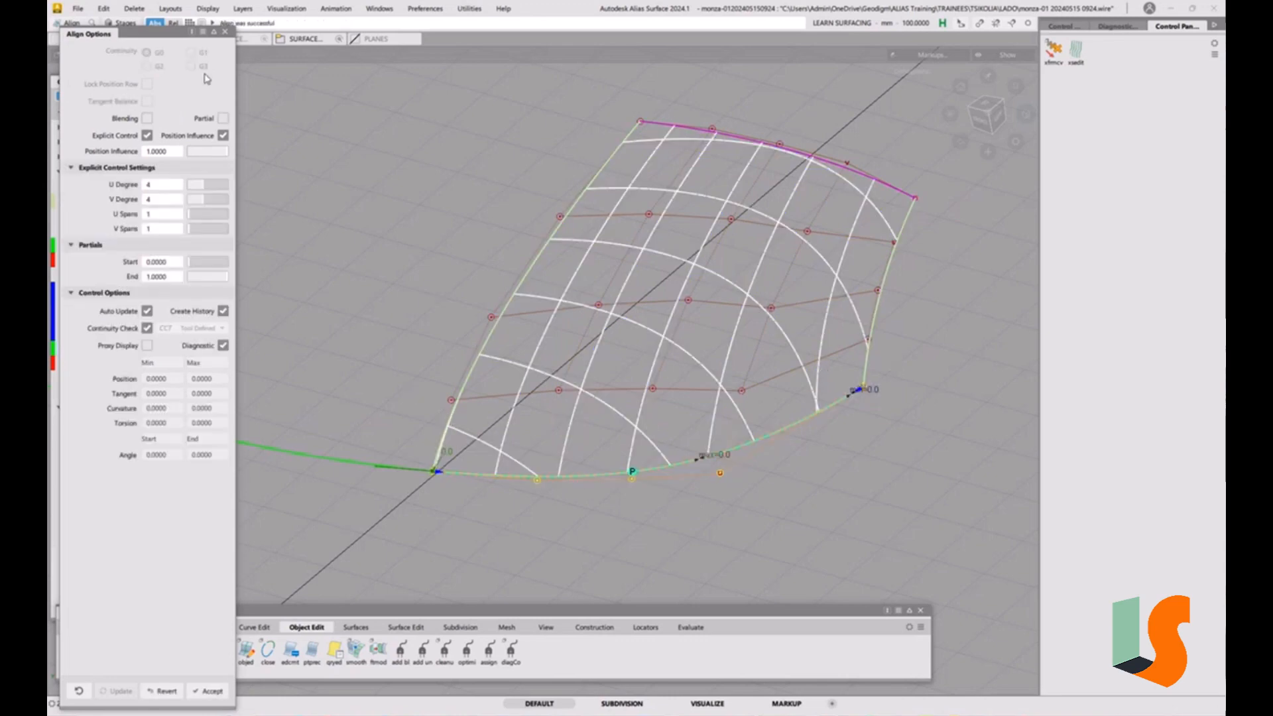
{"action": "left_click", "coordinate": [225, 32]}
Show all hidden geometry again, and isolate only the front wheel arch surface and the long green front curve.
{"action": "right_click_drag", "start_coordinate": [663, 359], "coordinate": [663, 408], "text": "alt+shift"}
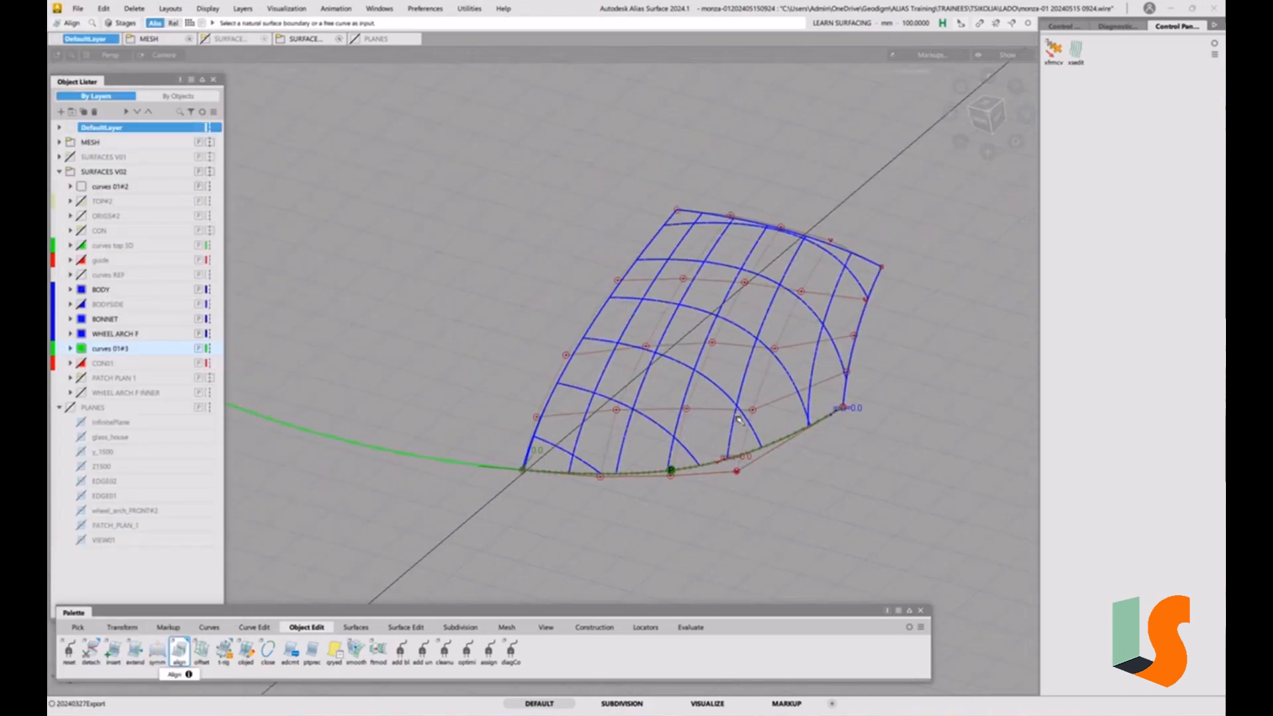
{"action": "key", "text": "alt+v"}
{"action": "right_click_drag", "start_coordinate": [523, 398], "coordinate": [517, 450], "text": "alt+shift"}
{"action": "middle_click_drag", "start_coordinate": [517, 449], "coordinate": [657, 514], "text": "alt+shift"}
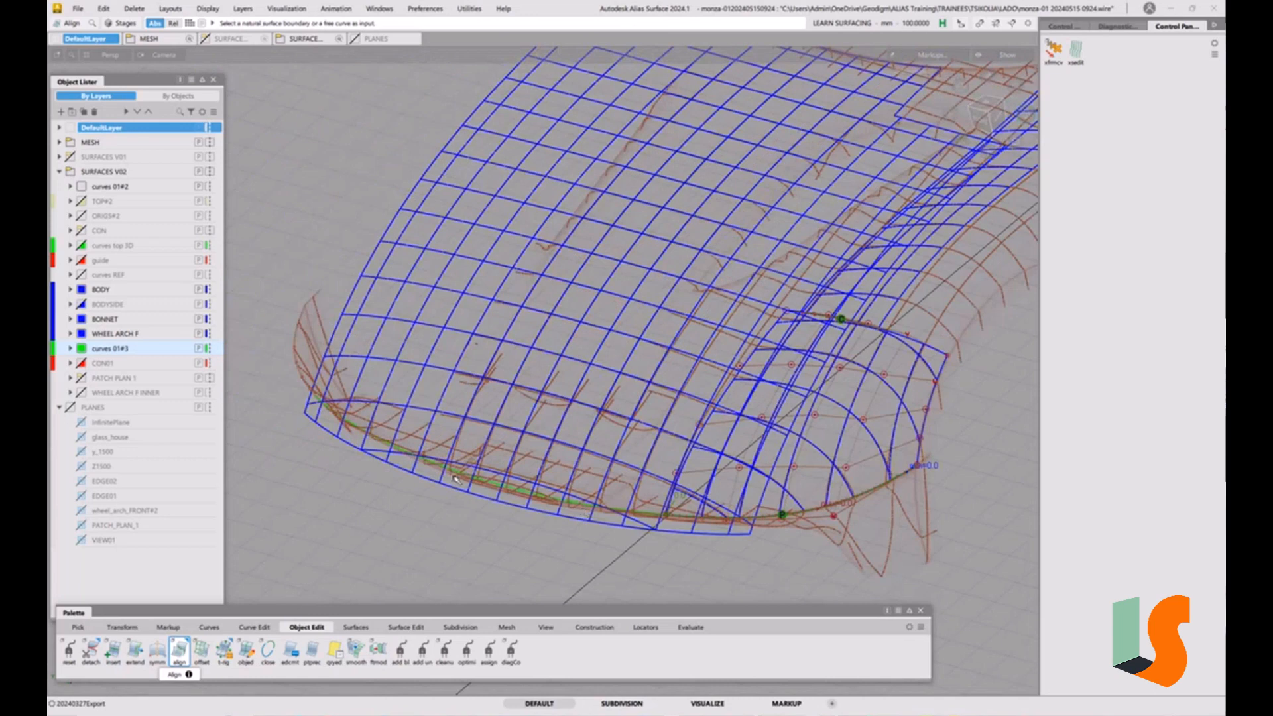
{"action": "left_click_drag", "start_coordinate": [684, 541], "coordinate": [704, 552], "text": "ctrl+shift"}
{"action": "left_click", "coordinate": [653, 513]}
{"action": "left_click_drag", "start_coordinate": [679, 499], "coordinate": [544, 475], "text": "ctrl+shift"}
{"action": "left_click", "coordinate": [736, 482]}
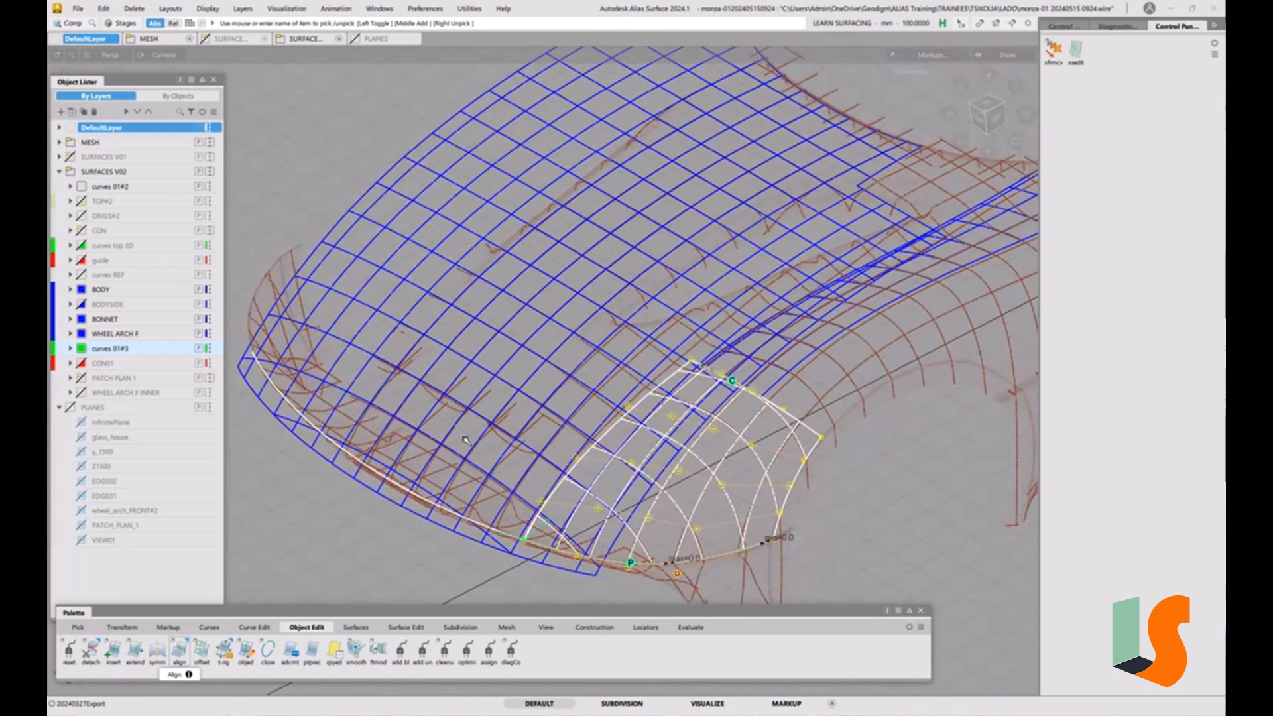
{"action": "key", "text": "alt+shift"}
{"action": "key", "text": "alt+h"}
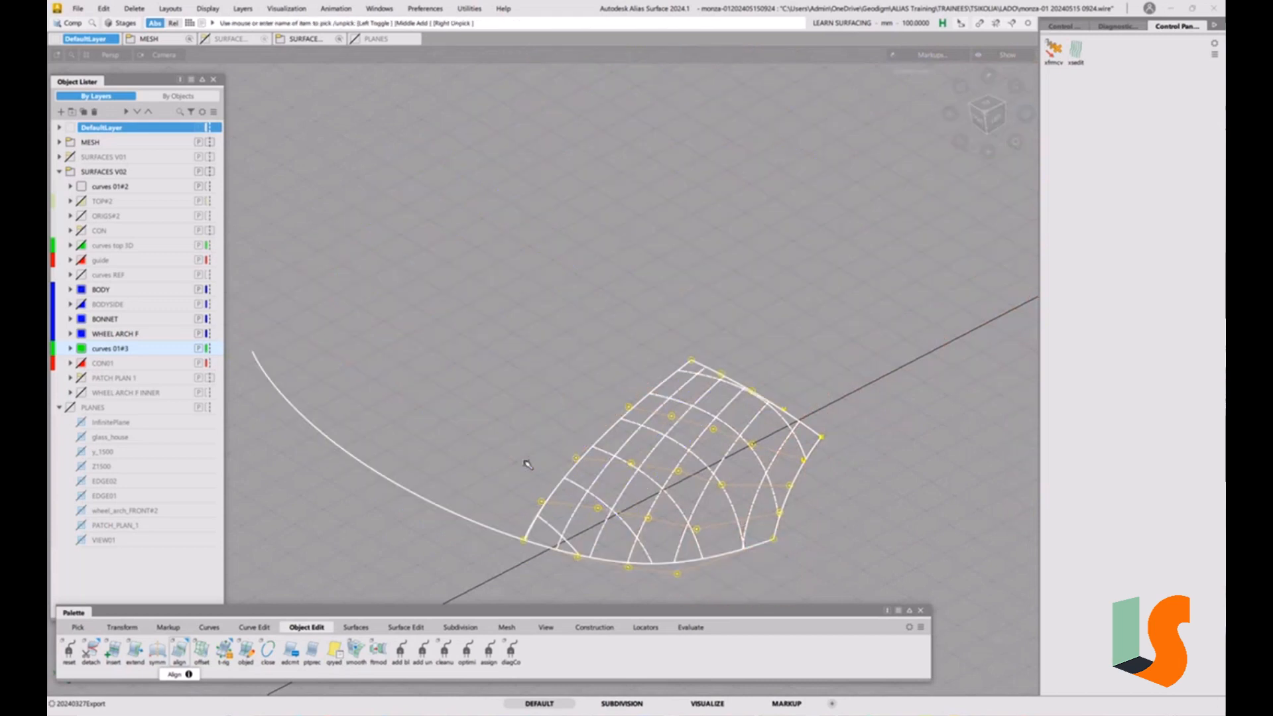
{"action": "left_click_drag", "start_coordinate": [587, 496], "coordinate": [588, 456], "text": "ctrl+shift"}
{"action": "middle_click_drag", "start_coordinate": [531, 516], "coordinate": [601, 486], "text": "alt+shift"}
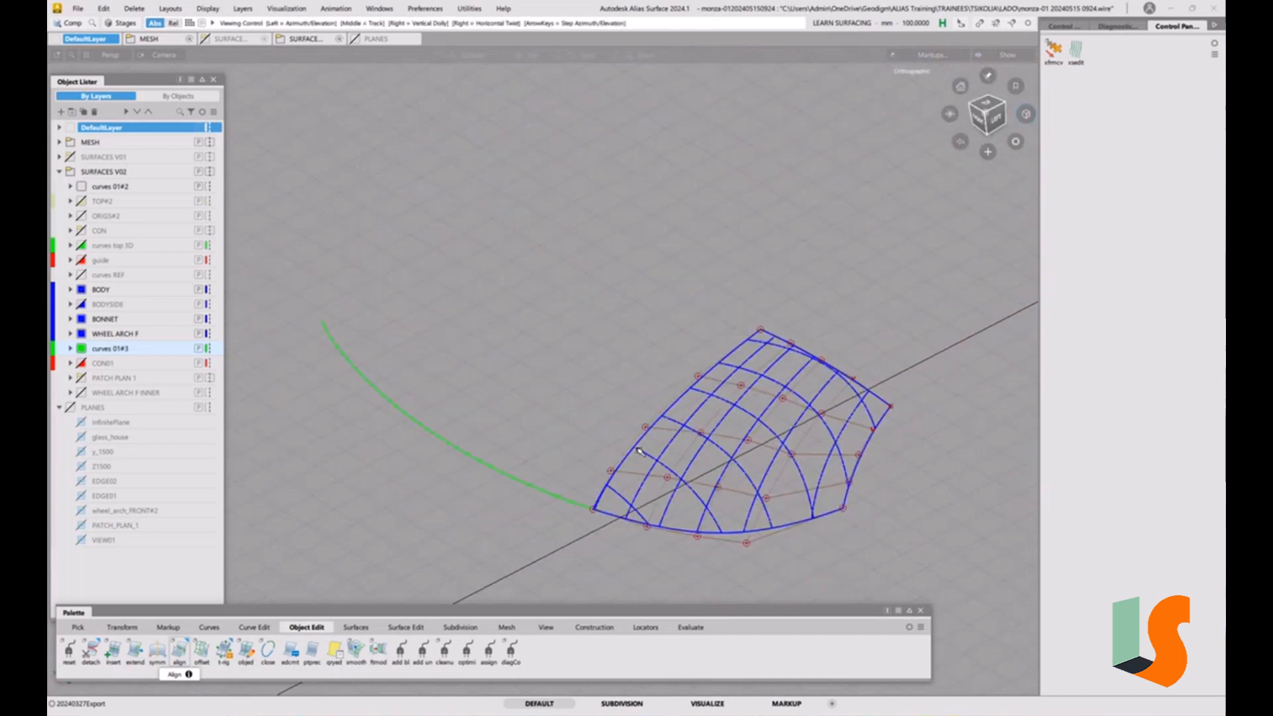
Duplicate the wheel arch surface's inner side edge as a curve with No rebuild, and shorten it from its upper end with Extend.
{"action": "left_click", "coordinate": [255, 627]}
{"action": "double_click", "coordinate": [69, 650]}
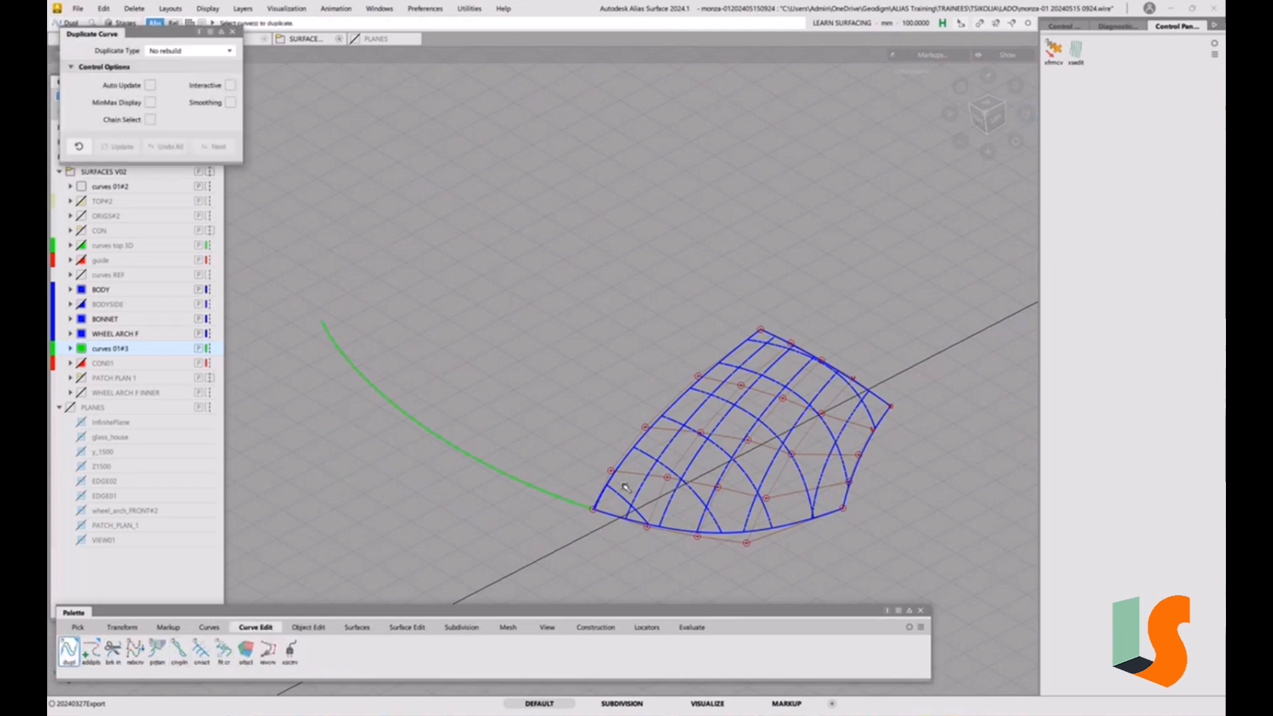
{"action": "left_click", "coordinate": [626, 458]}
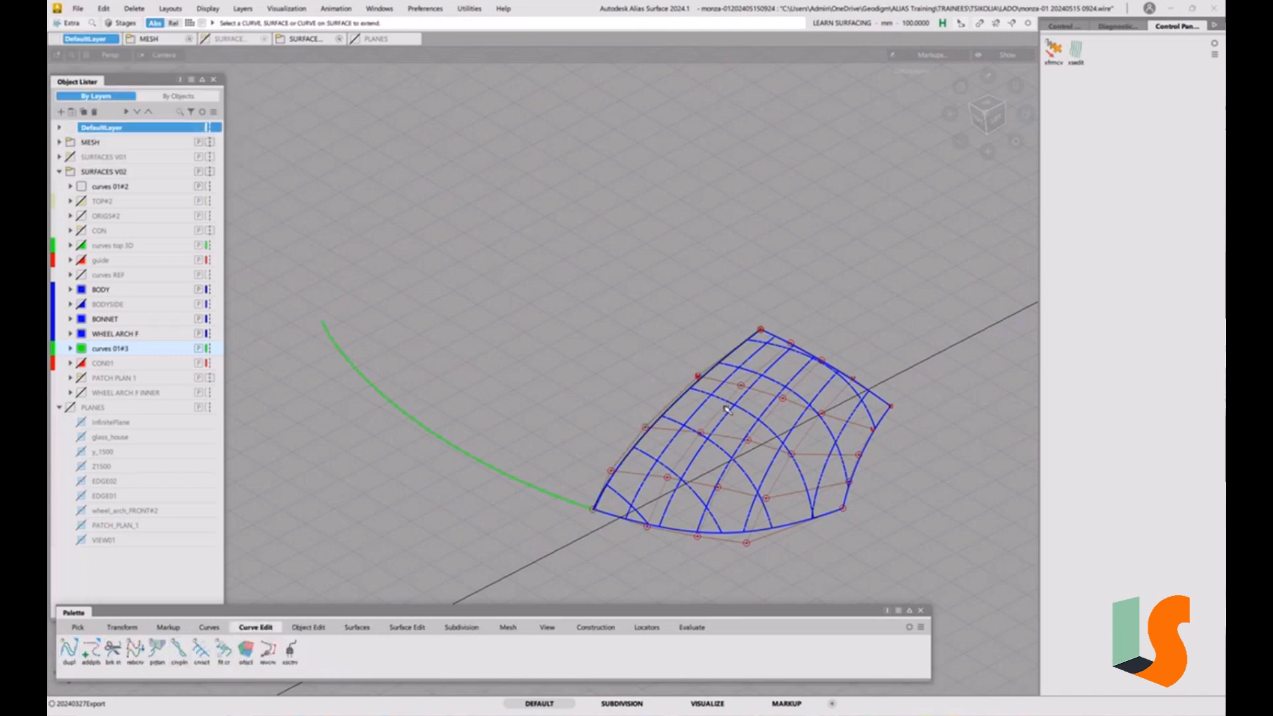
{"action": "left_click", "coordinate": [752, 339]}
{"action": "left_click", "coordinate": [767, 348]}
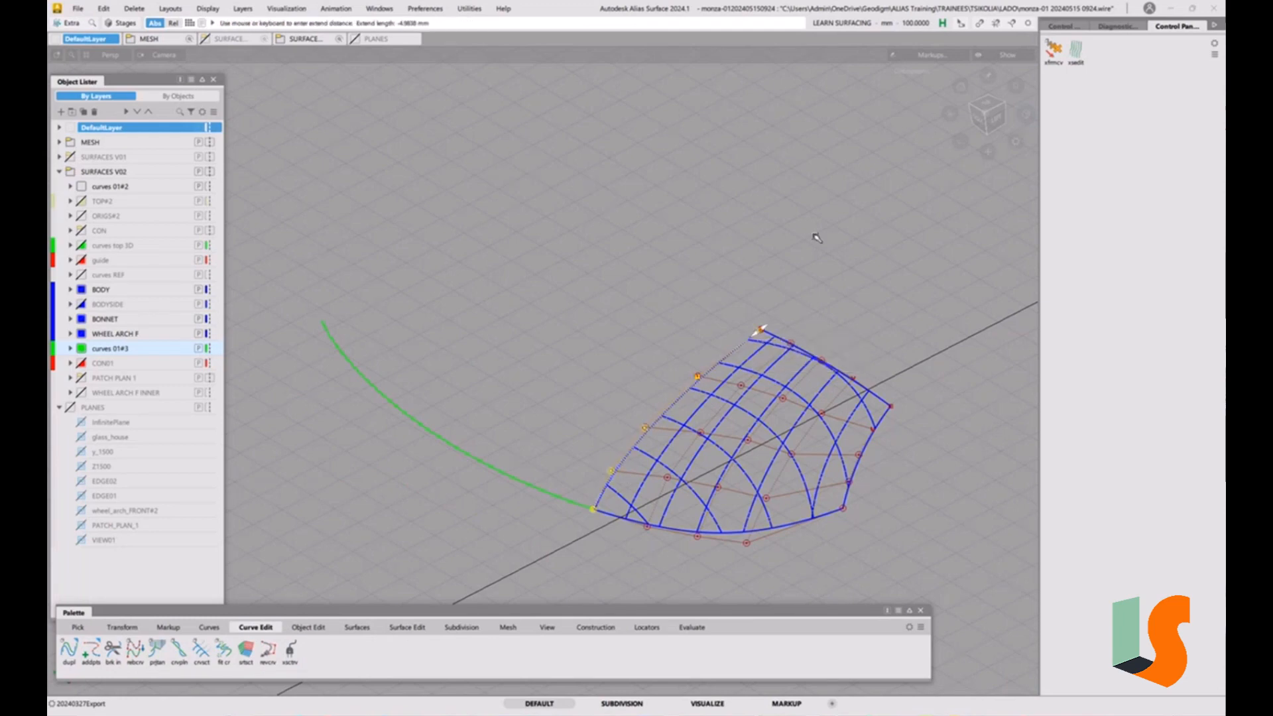
{"action": "left_click_drag", "start_coordinate": [814, 239], "coordinate": [573, 359]}
{"action": "left_click", "coordinate": [648, 432]}
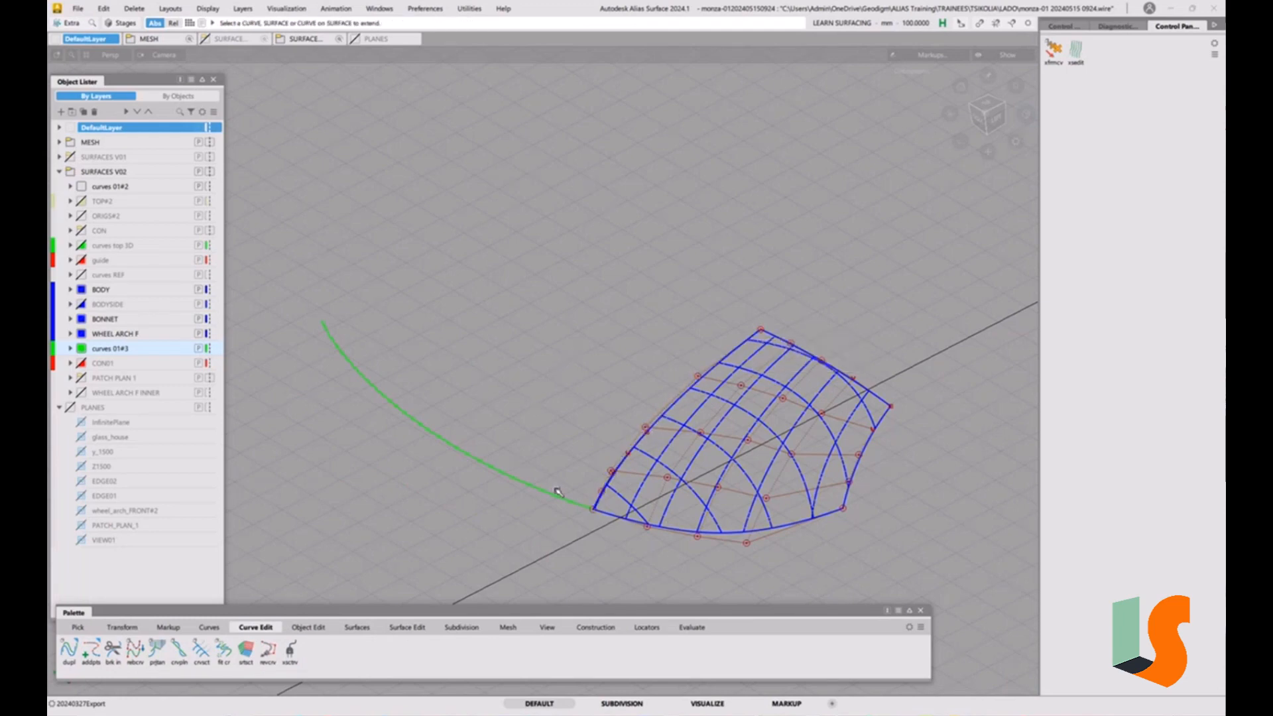
Mirror the shortened side edge curve across the XZ plane with the Duplicate mirror type.
{"action": "left_click_drag", "start_coordinate": [555, 487], "coordinate": [596, 499], "text": "ctrl+shift"}
{"action": "left_click", "coordinate": [614, 467]}
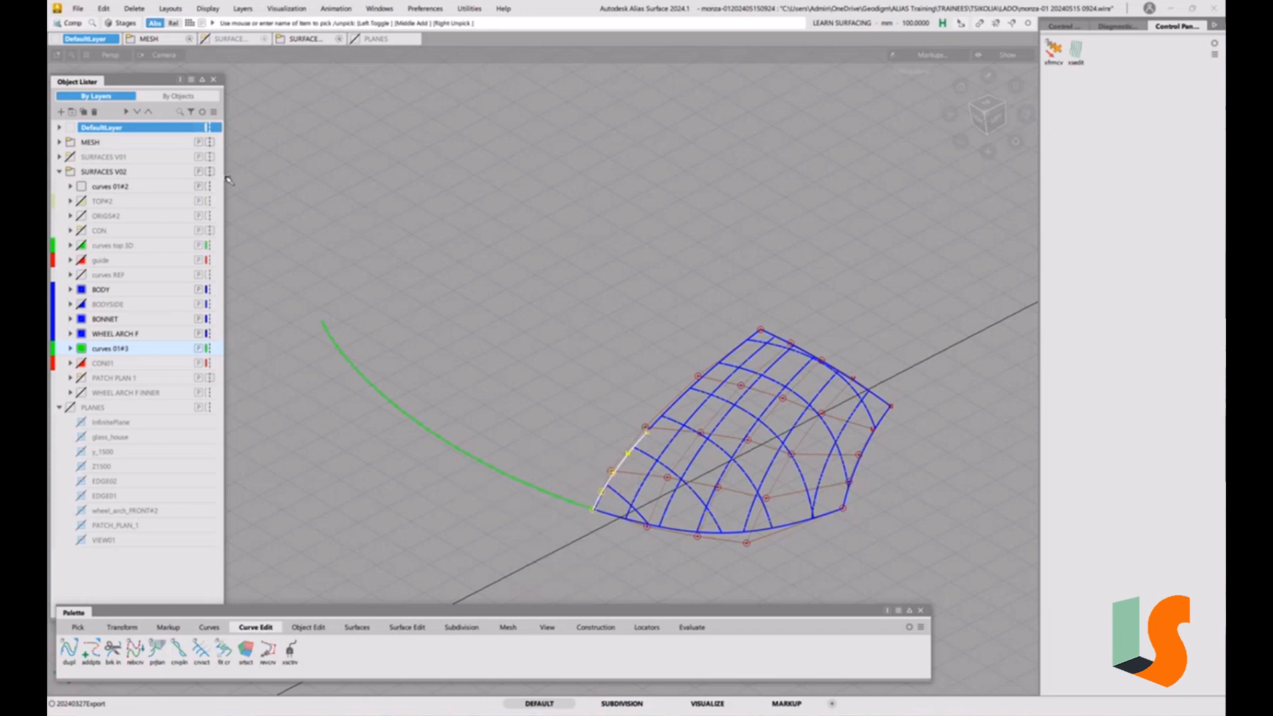
{"action": "left_click", "coordinate": [105, 9]}
{"action": "mouse_move", "coordinate": [176, 127]}
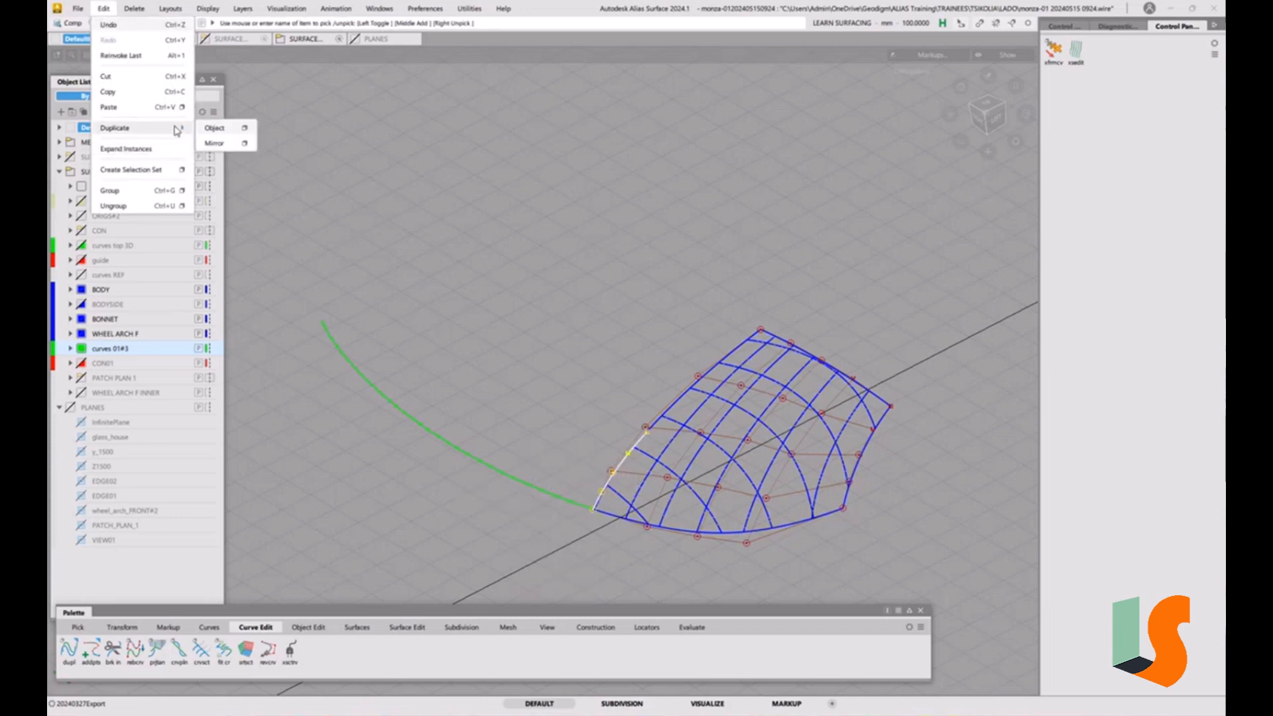
{"action": "left_click", "coordinate": [244, 144]}
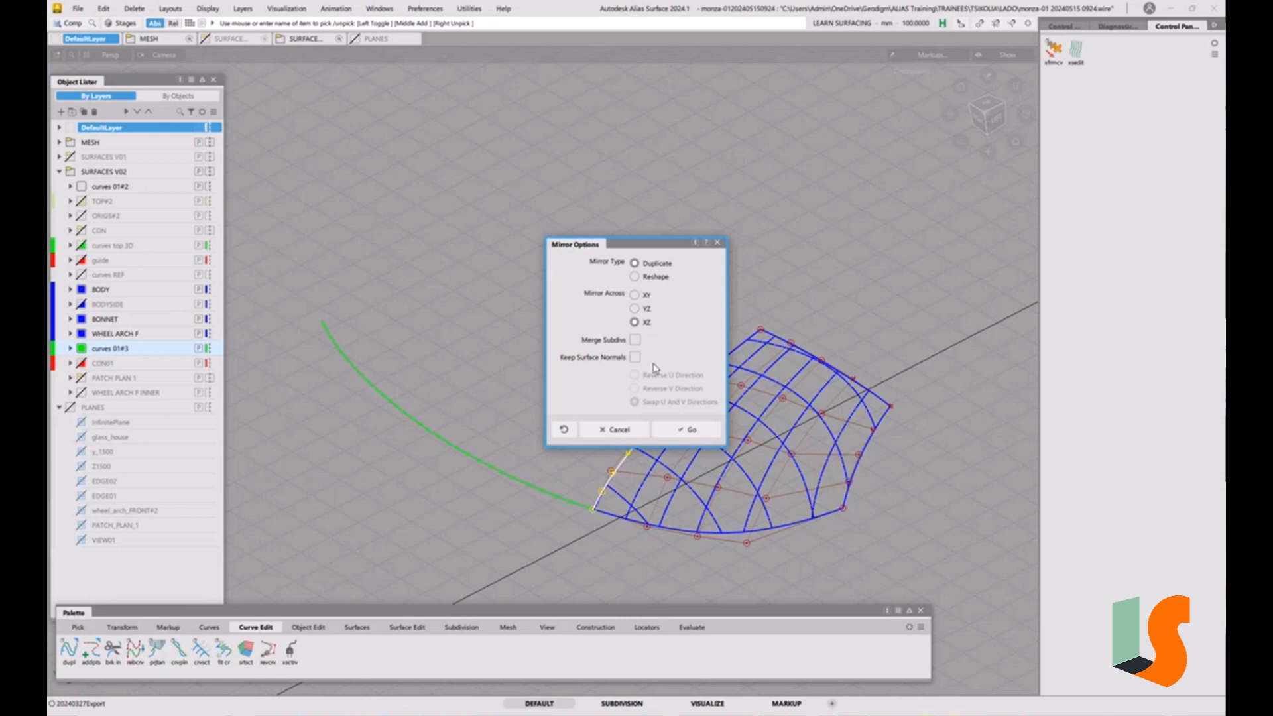
{"action": "left_click", "coordinate": [688, 430]}
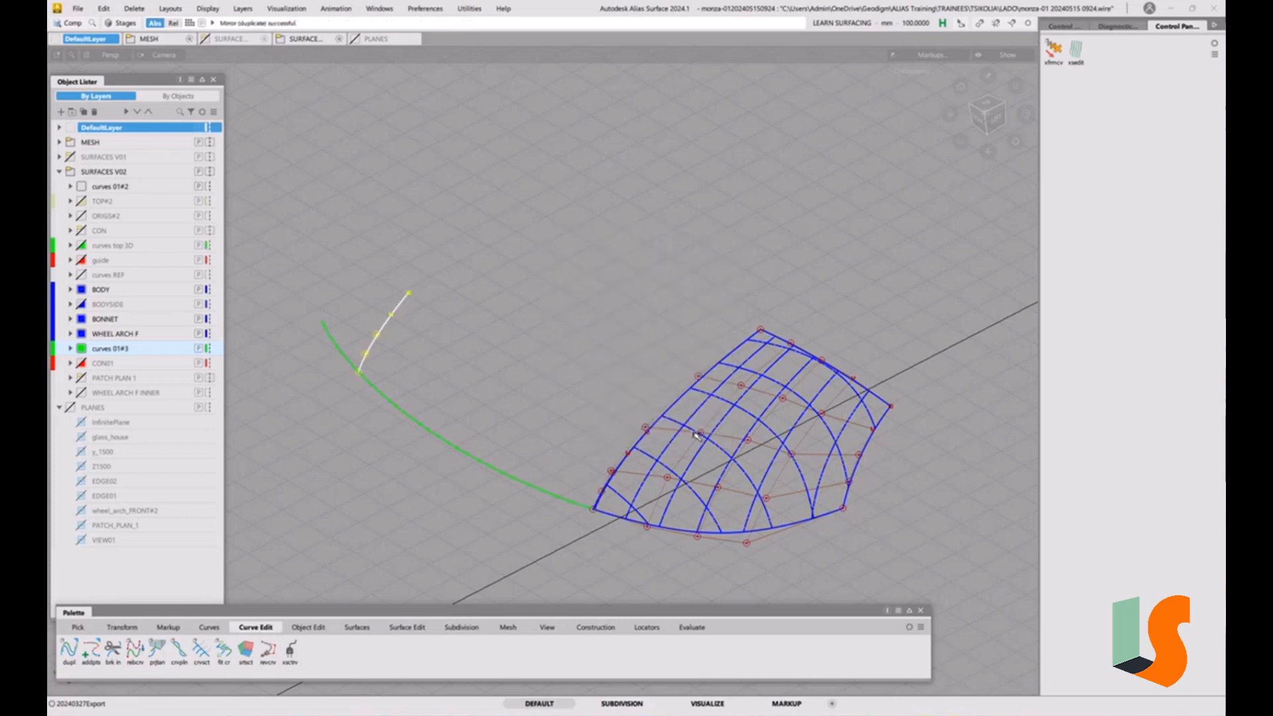
{"action": "left_click_drag", "start_coordinate": [624, 463], "coordinate": [606, 400], "text": "ctrl+shift"}
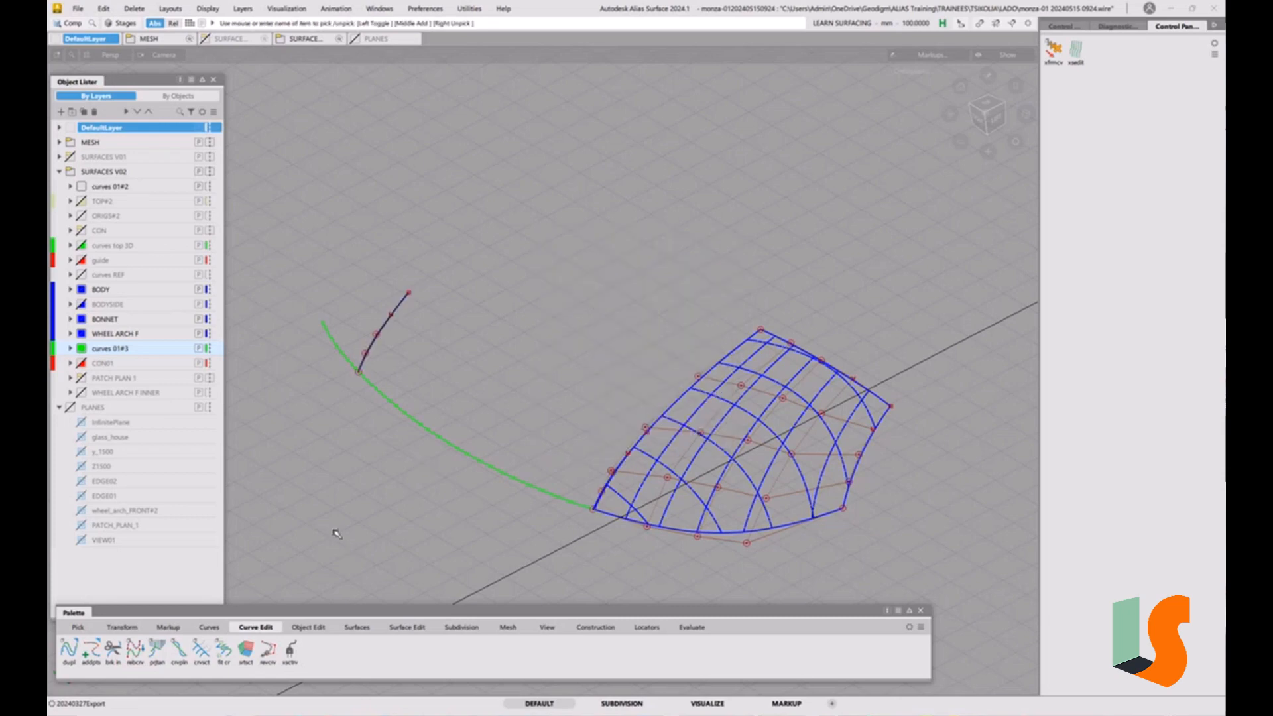
Make BODY the active layer and assign the mirrored short curve to the curves 01#3 layer.
{"action": "left_click", "coordinate": [105, 289]}
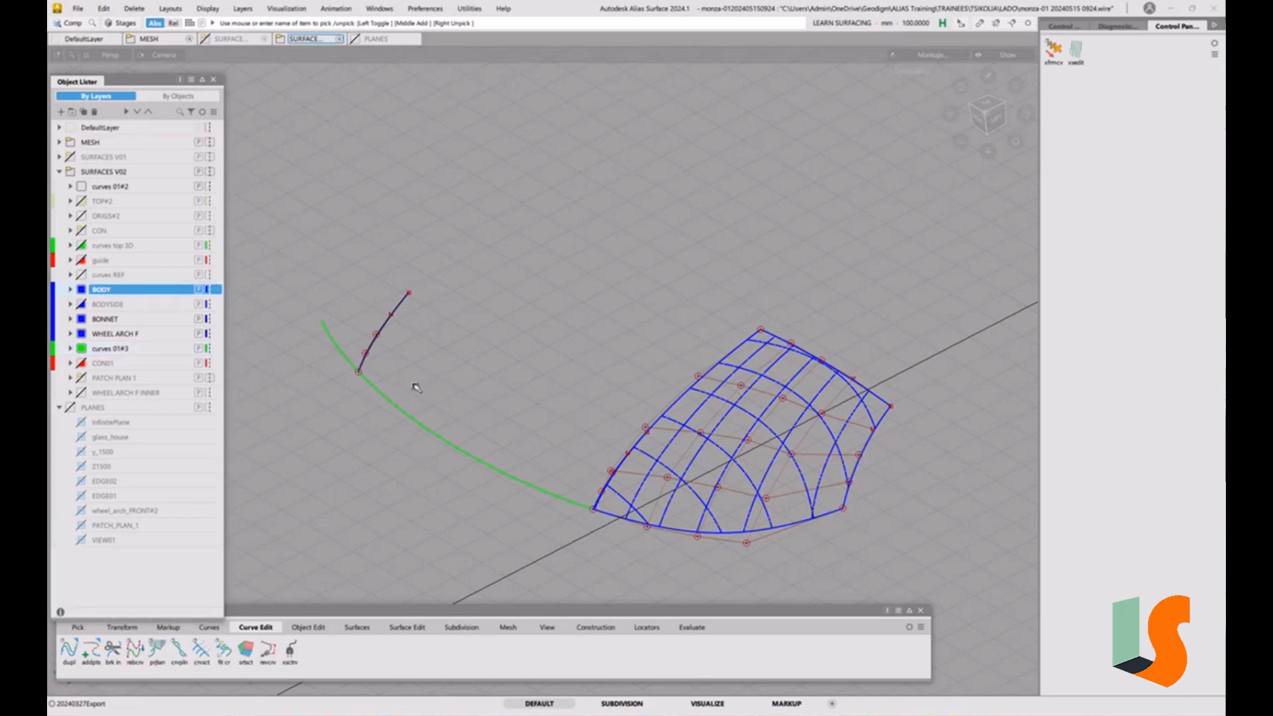
{"action": "left_click", "coordinate": [396, 303]}
{"action": "right_click", "coordinate": [114, 348]}
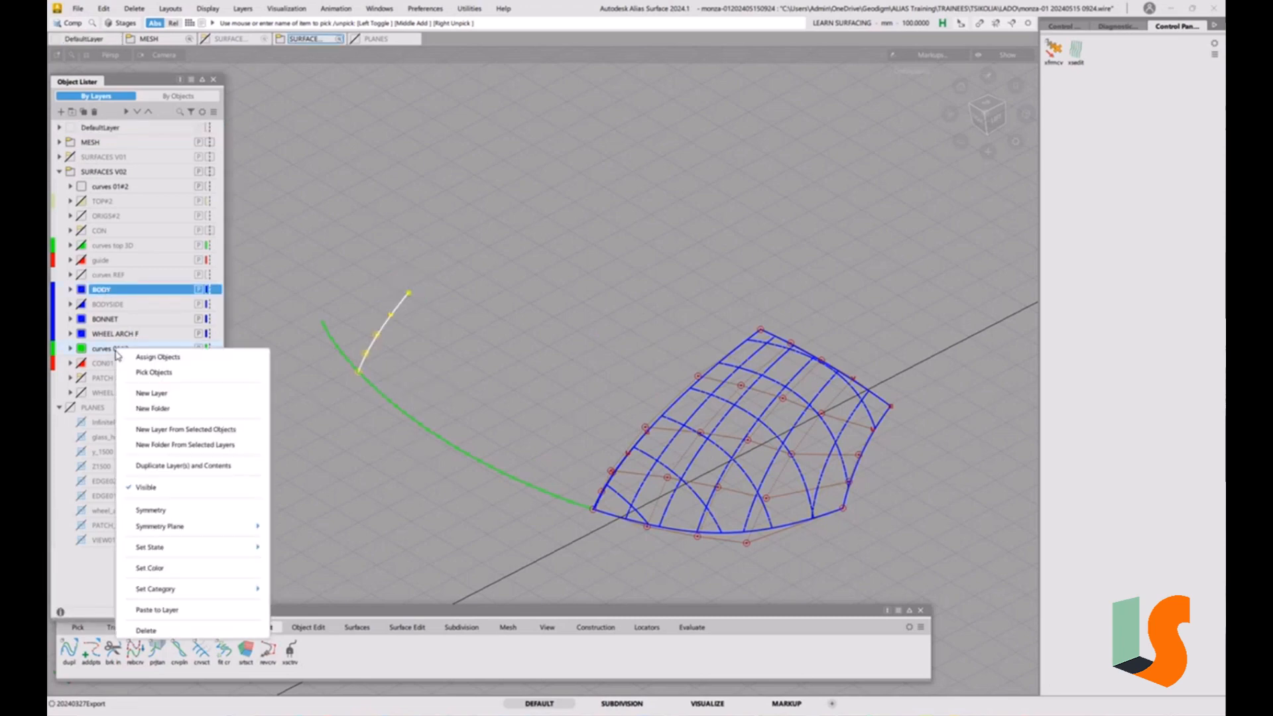
{"action": "left_click", "coordinate": [158, 358]}
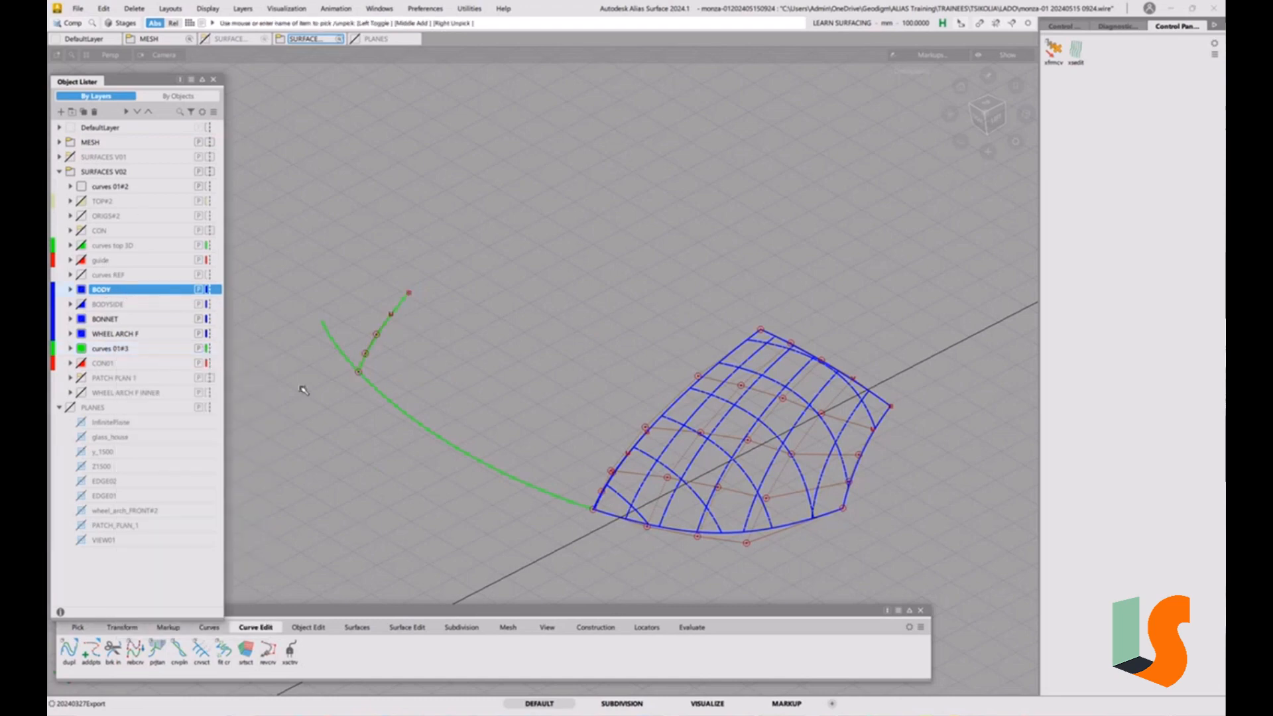
Build a rail surface with two generation curves, the short wheel arch edge curve and its mirrored copy, along the long green front curve.
{"action": "left_click", "coordinate": [364, 628]}
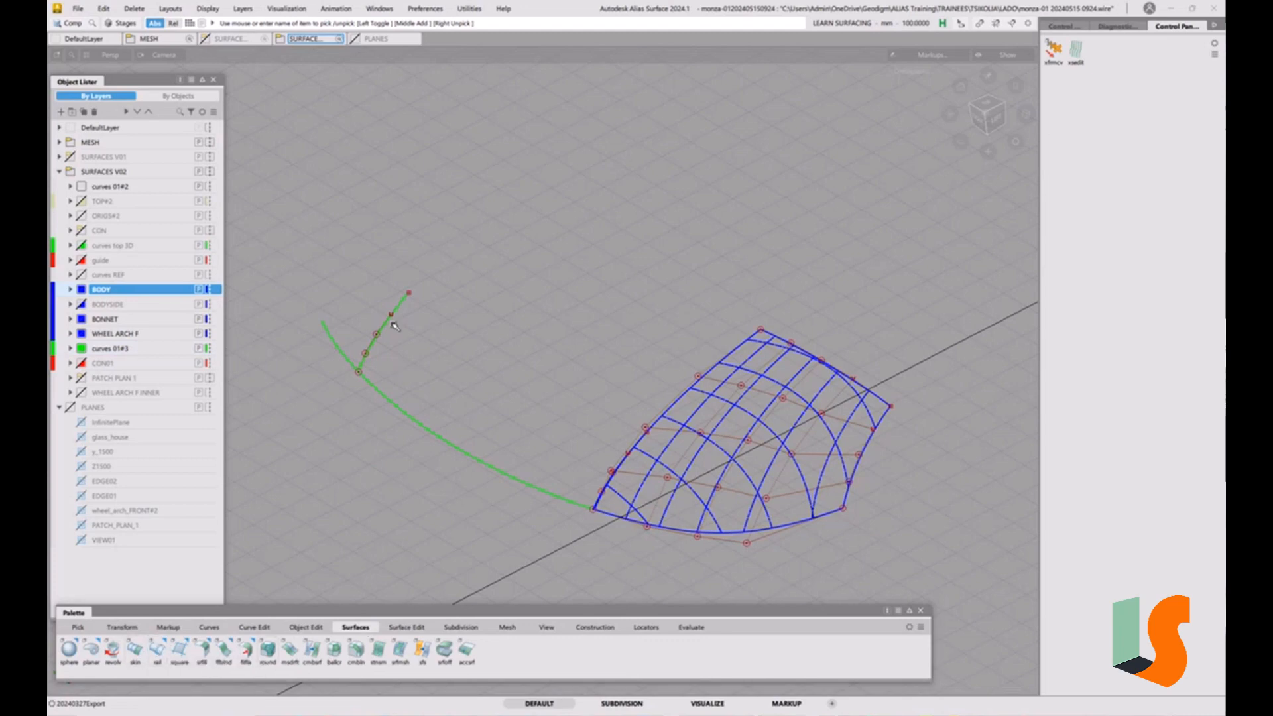
{"action": "left_click", "coordinate": [158, 649]}
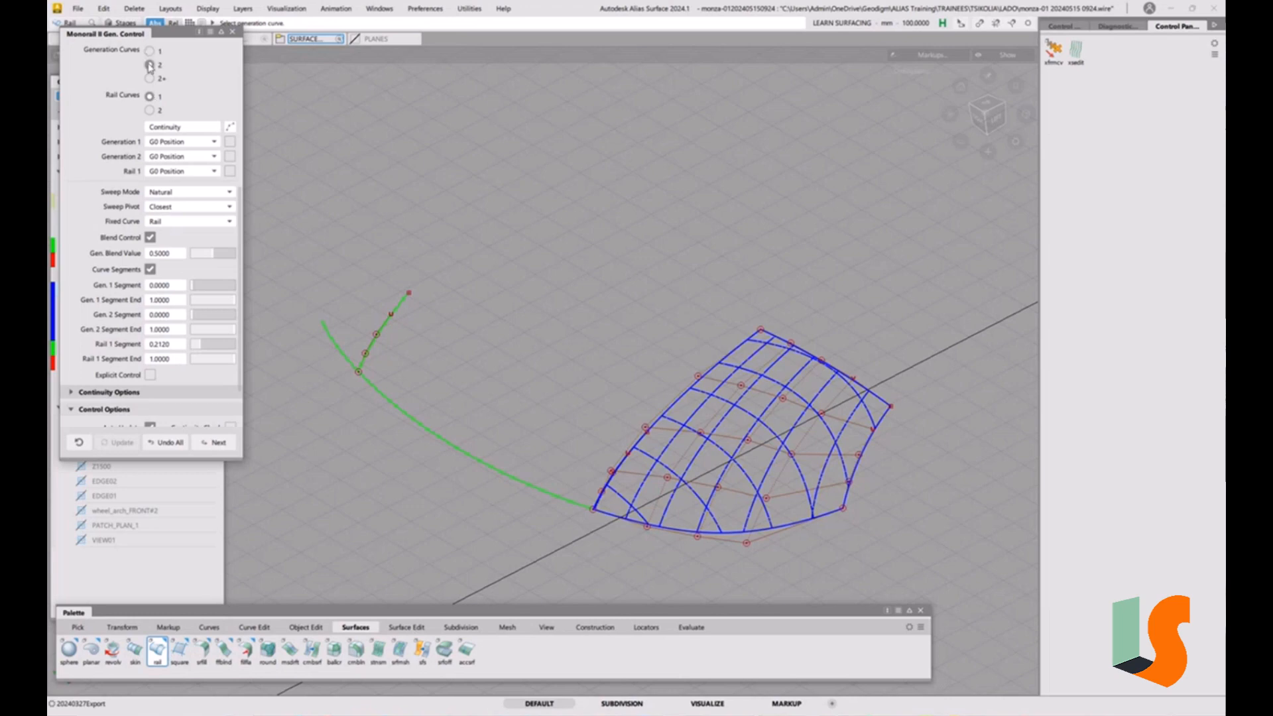
{"action": "left_click", "coordinate": [149, 65]}
{"action": "left_click", "coordinate": [611, 482]}
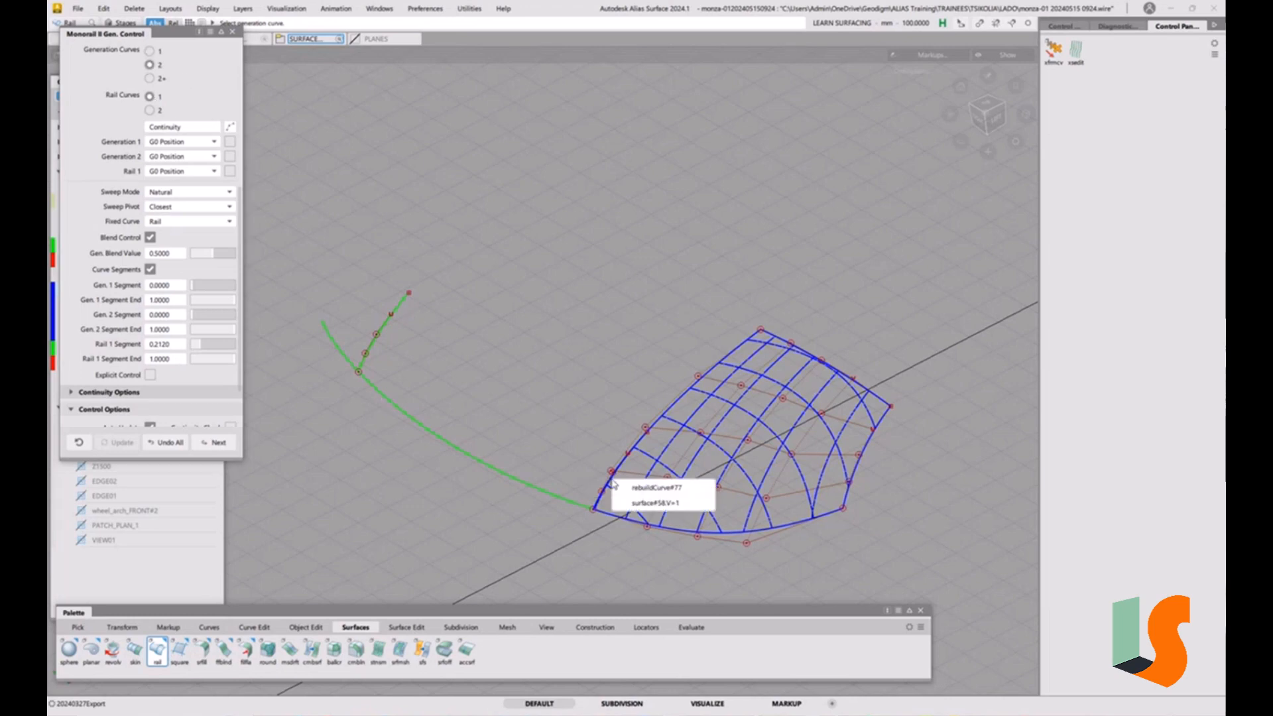
{"action": "left_click", "coordinate": [633, 487]}
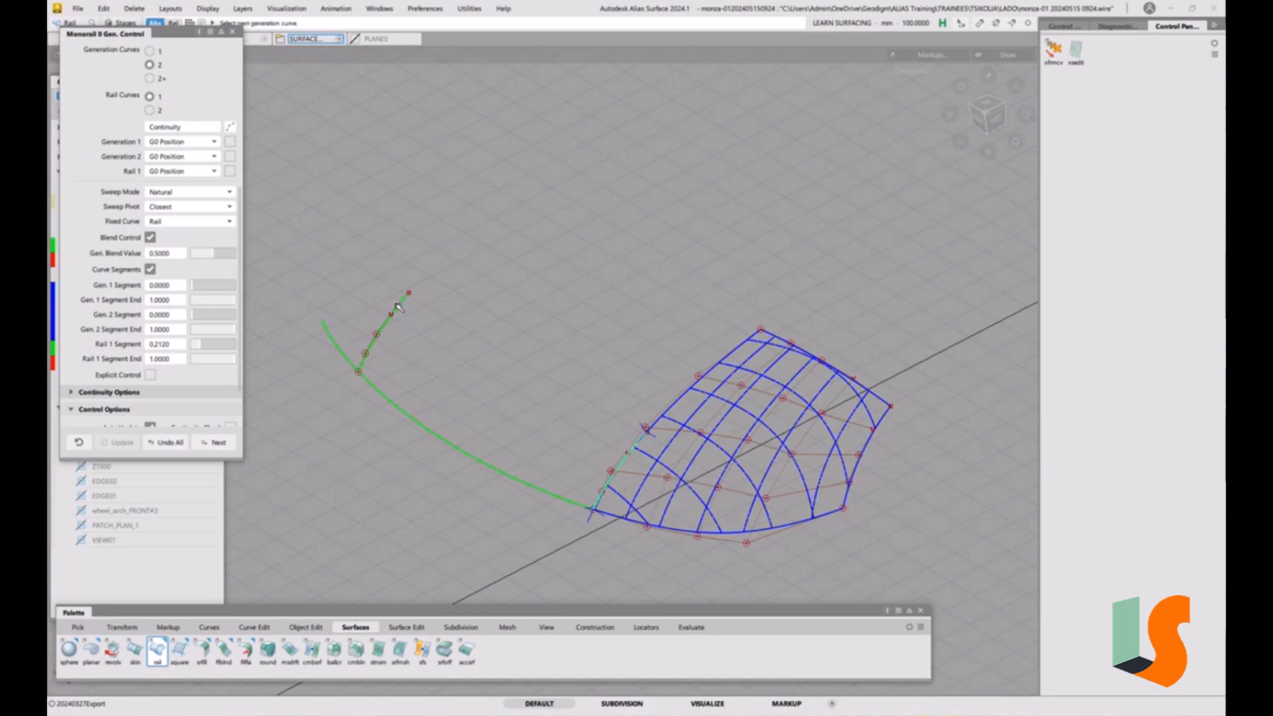
{"action": "left_click", "coordinate": [399, 309]}
{"action": "left_click", "coordinate": [453, 449]}
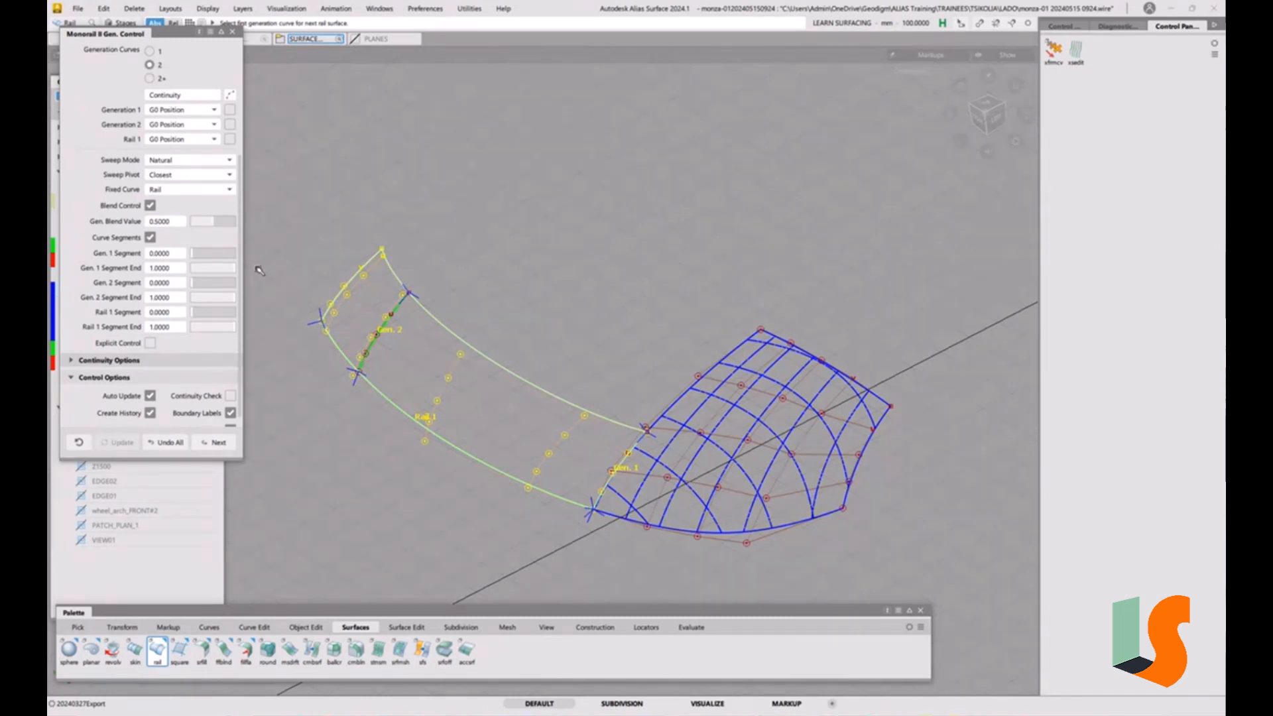
Keep Curve Segments on and snap the start of the rail segment to the mirrored short curve's lower end.
{"action": "left_click", "coordinate": [150, 238]}
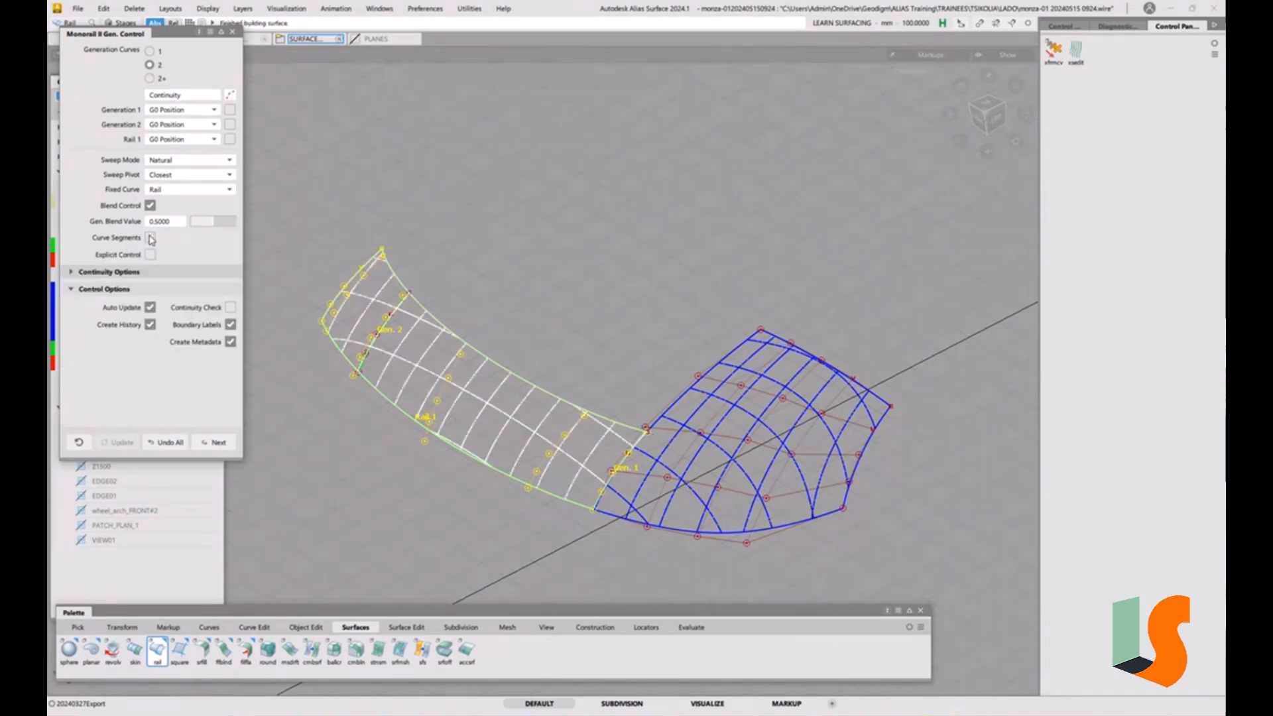
{"action": "left_click", "coordinate": [151, 237]}
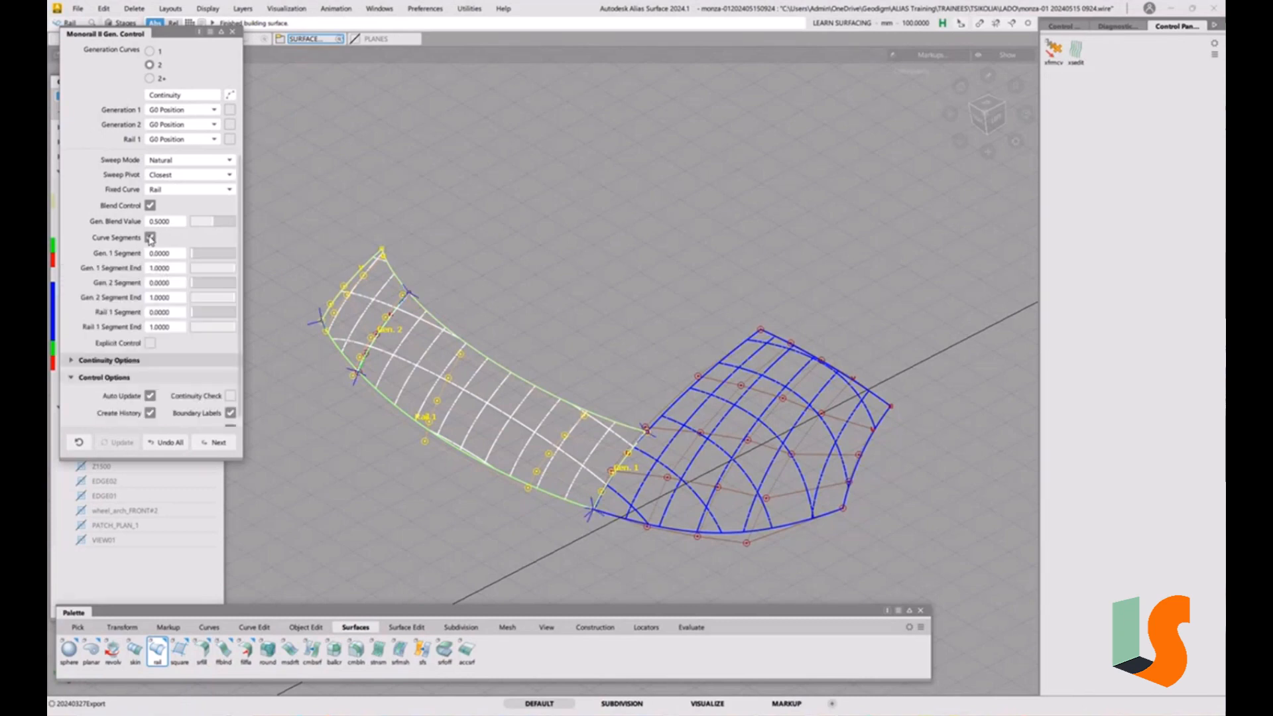
{"action": "left_click_drag", "start_coordinate": [325, 323], "coordinate": [421, 410]}
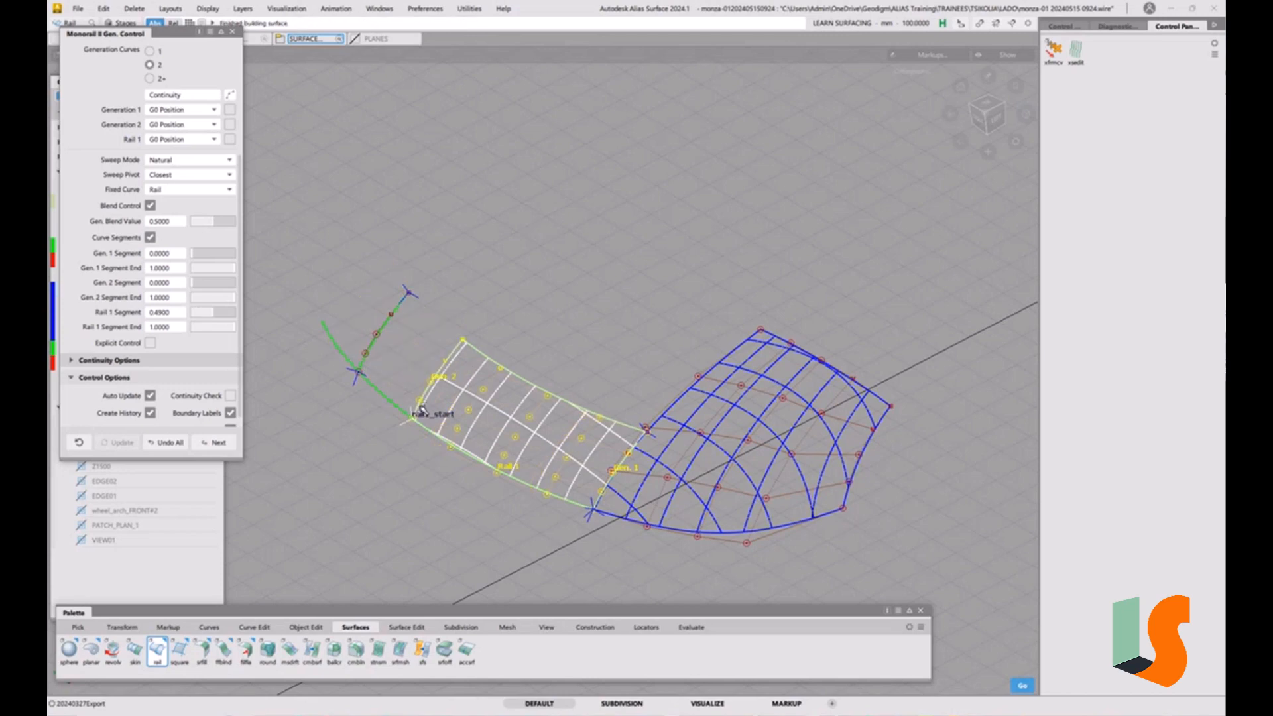
{"action": "left_click", "coordinate": [365, 363]}
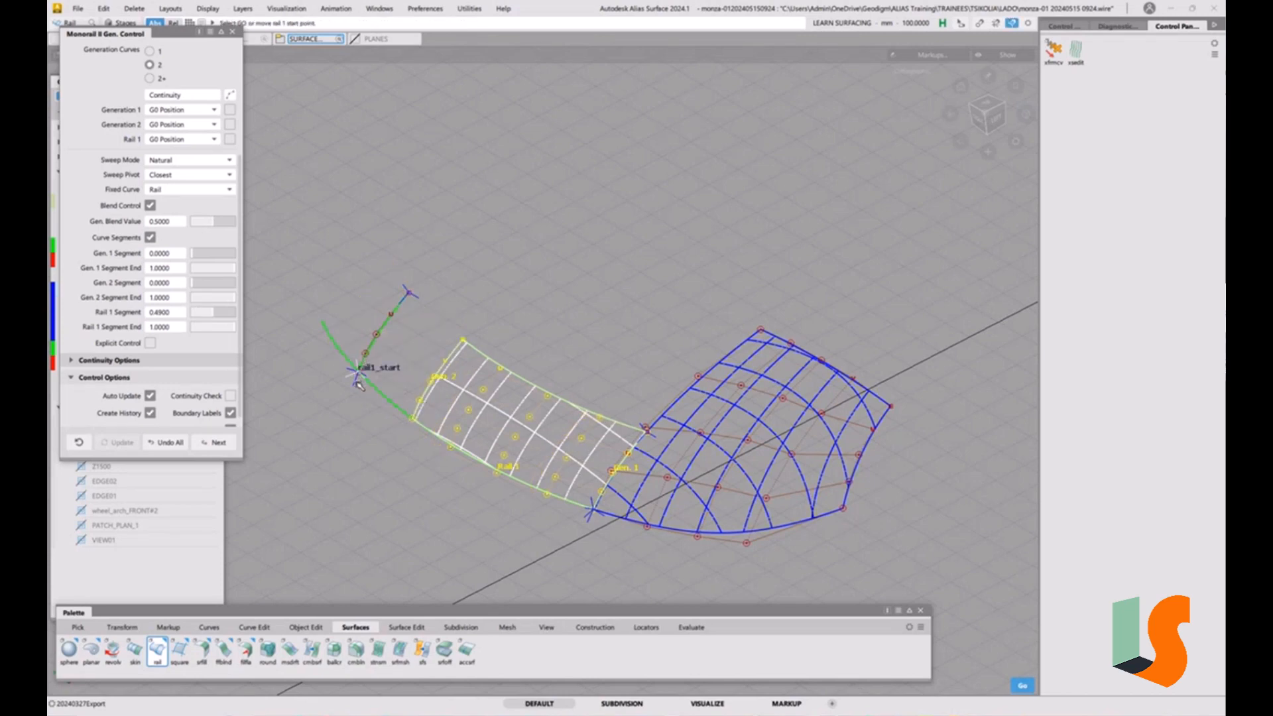
{"action": "key", "text": "space"}
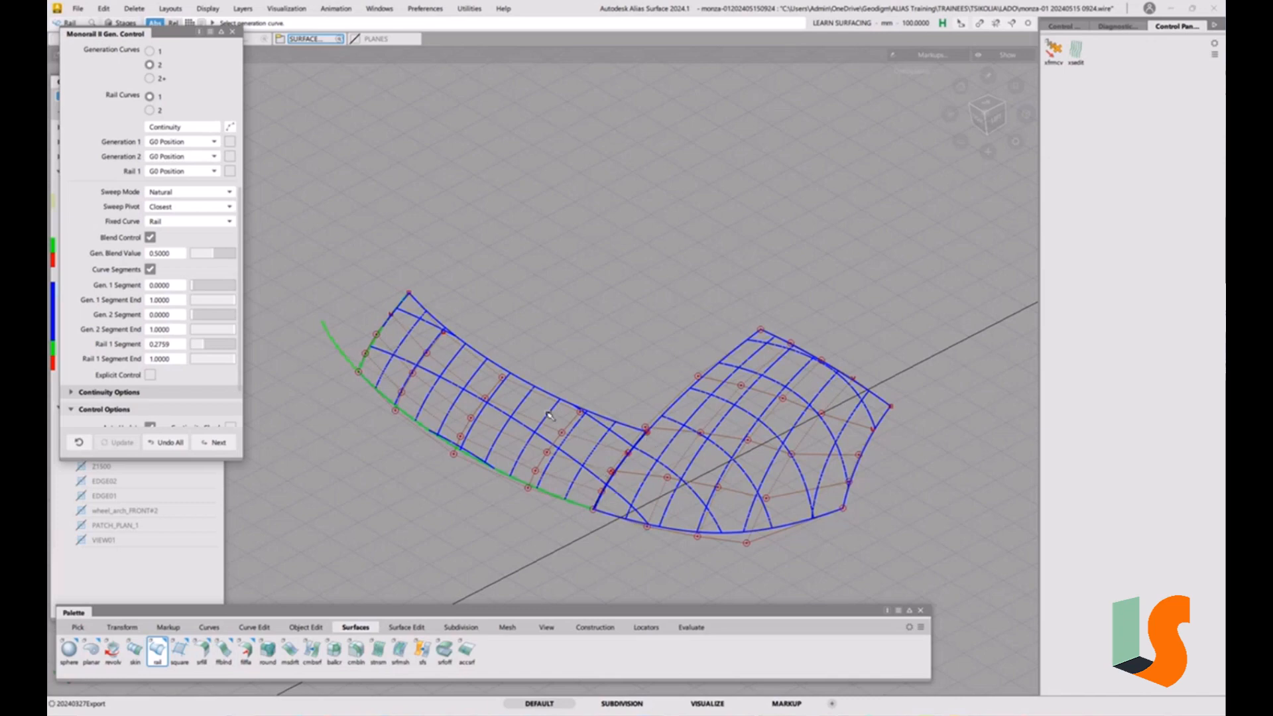
Show all hidden geometry again and check the new front rail surface against the bonnet surface and mesh sections.
{"action": "right_click_drag", "start_coordinate": [550, 416], "coordinate": [478, 382], "text": "ctrl+shift"}
{"action": "left_click_drag", "start_coordinate": [479, 382], "coordinate": [564, 391], "text": "alt+shift"}
{"action": "left_click", "coordinate": [549, 387], "text": "ctrl+shift"}
{"action": "left_click", "coordinate": [543, 383]}
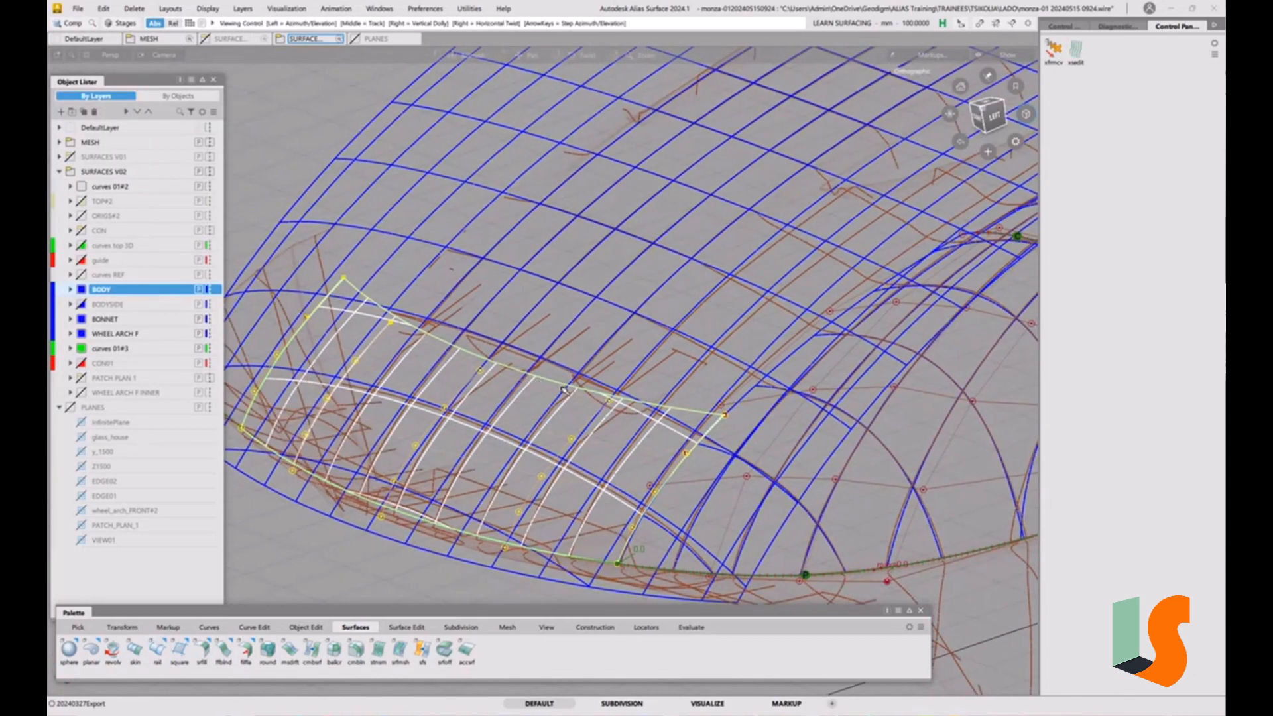
{"action": "left_click_drag", "start_coordinate": [555, 283], "coordinate": [574, 317], "text": "alt+shift"}
{"action": "right_click_drag", "start_coordinate": [574, 317], "coordinate": [563, 331], "text": "alt+shift"}
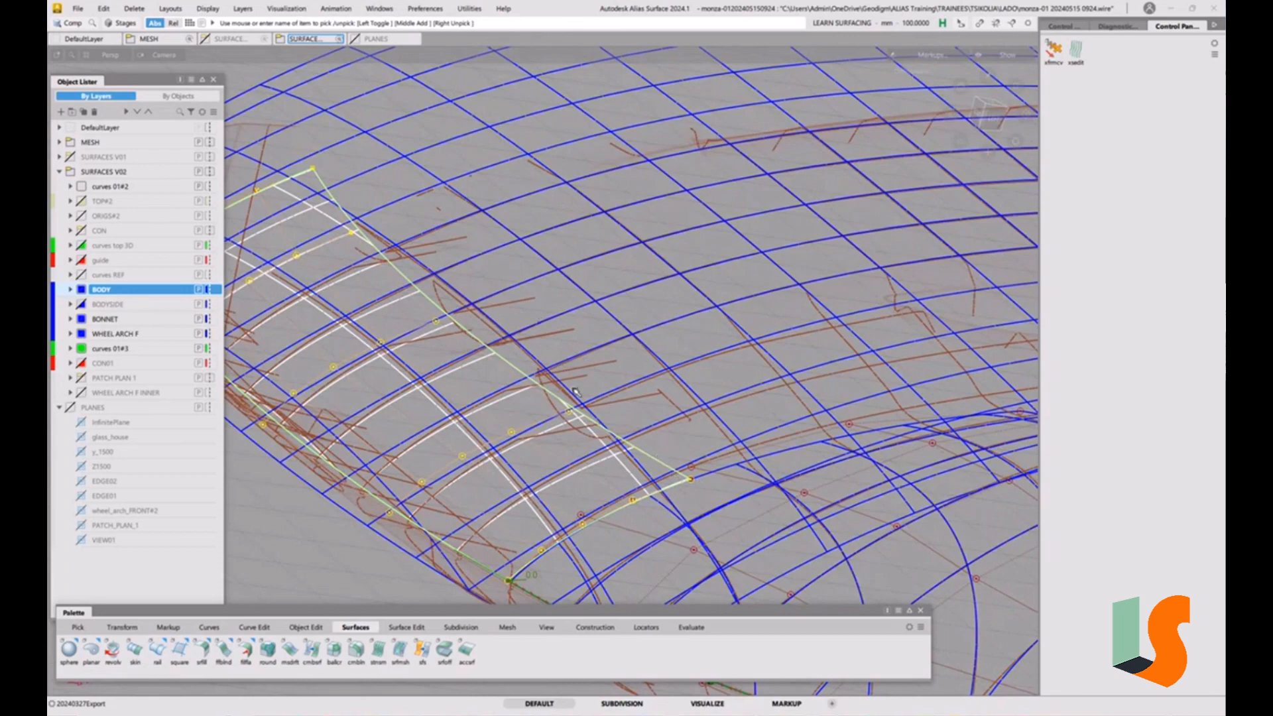
{"action": "left_click_drag", "start_coordinate": [523, 425], "coordinate": [495, 414], "text": "ctrl+shift"}
{"action": "left_click_drag", "start_coordinate": [498, 365], "coordinate": [524, 367], "text": "alt+shift"}
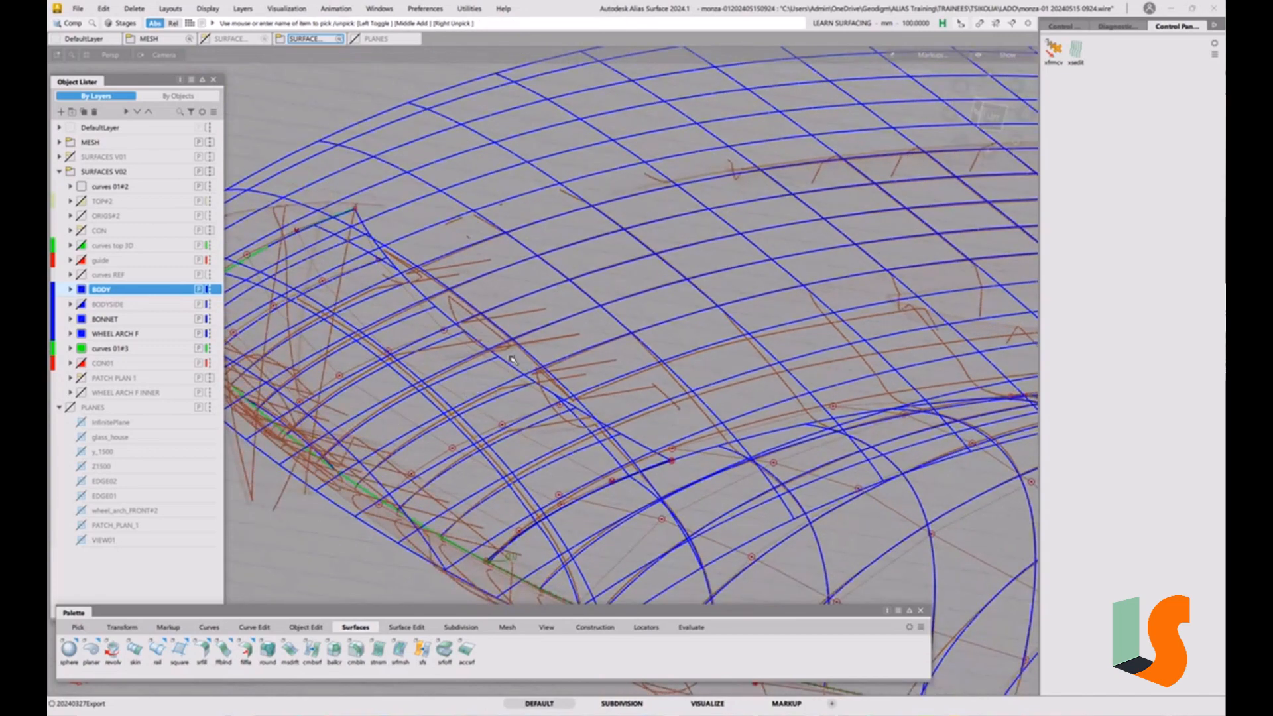
Set the front rail surface's V degree to 3, accepting the removal of its construction history.
{"action": "left_click", "coordinate": [510, 370]}
{"action": "left_click", "coordinate": [1063, 26]}
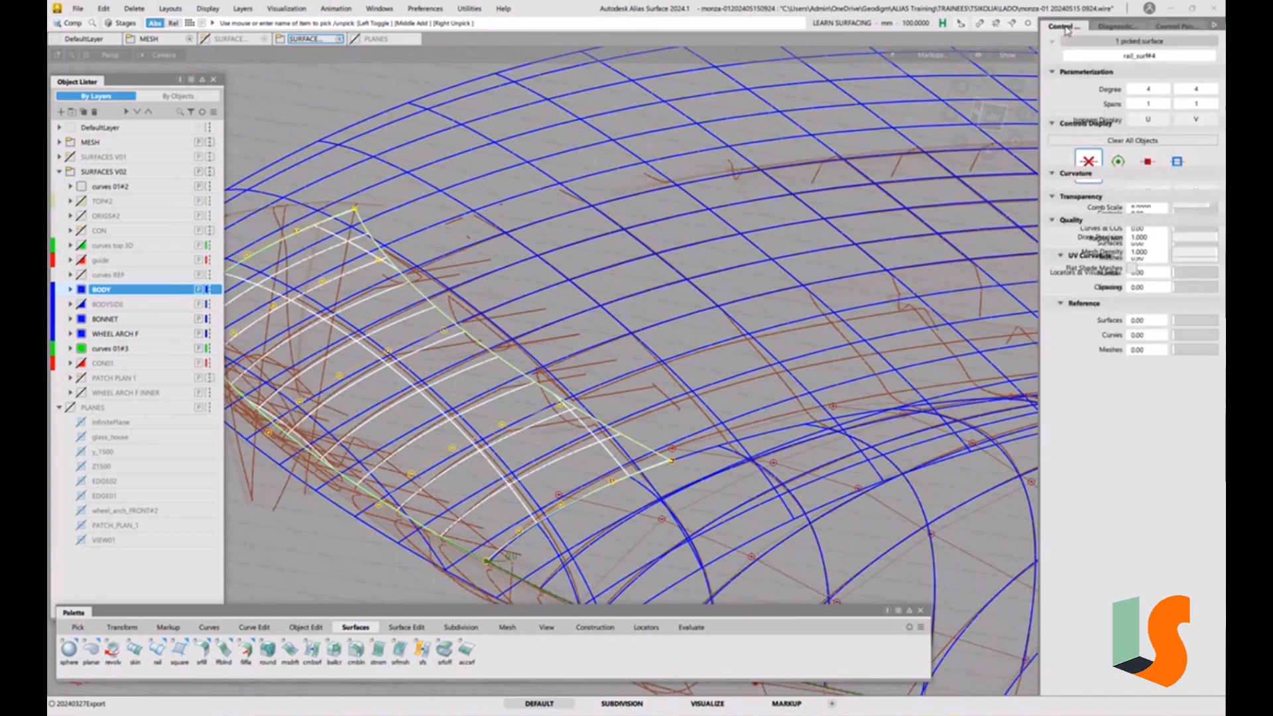
{"action": "left_click_drag", "start_coordinate": [613, 383], "coordinate": [647, 399], "text": "alt+shift"}
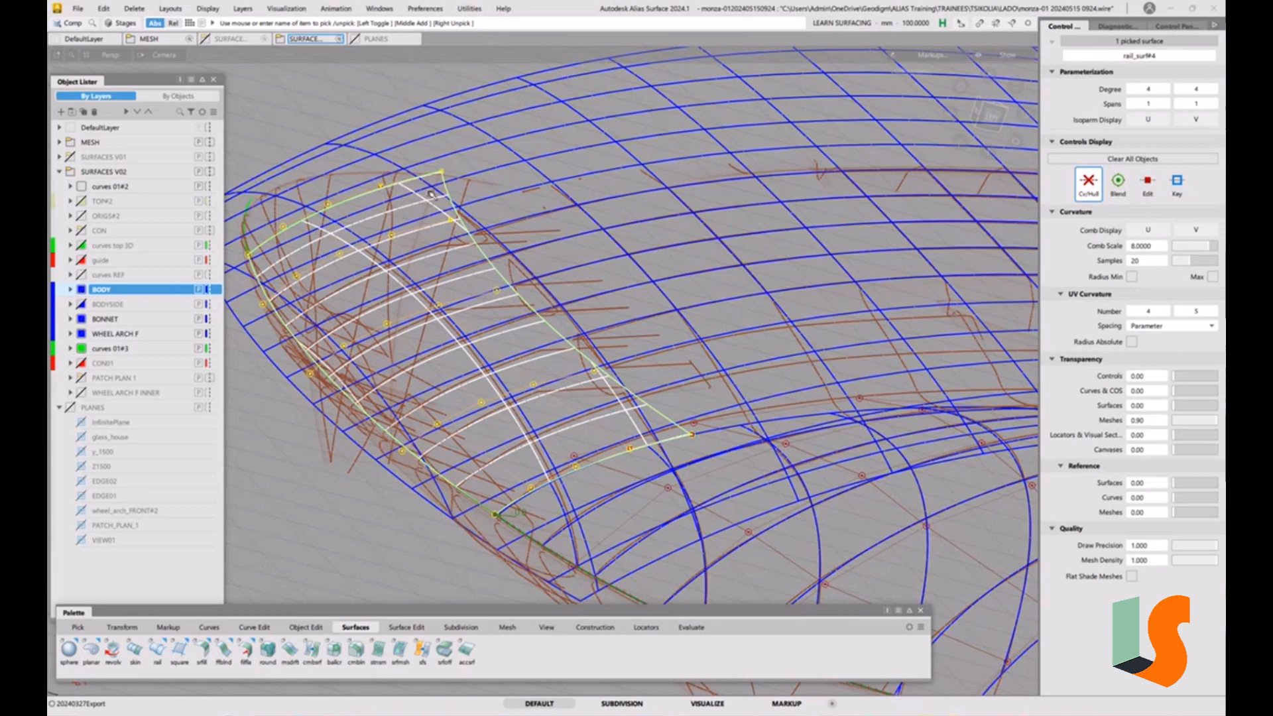
{"action": "key", "text": "p"}
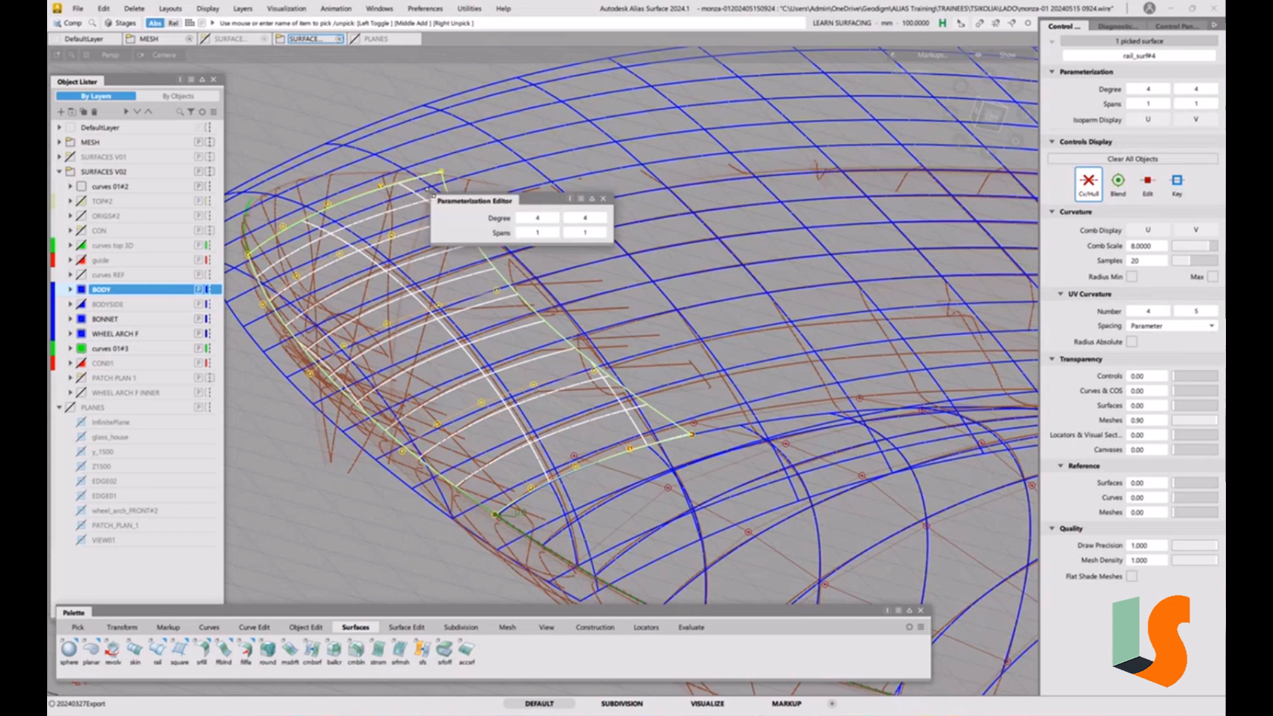
{"action": "left_click", "coordinate": [570, 219]}
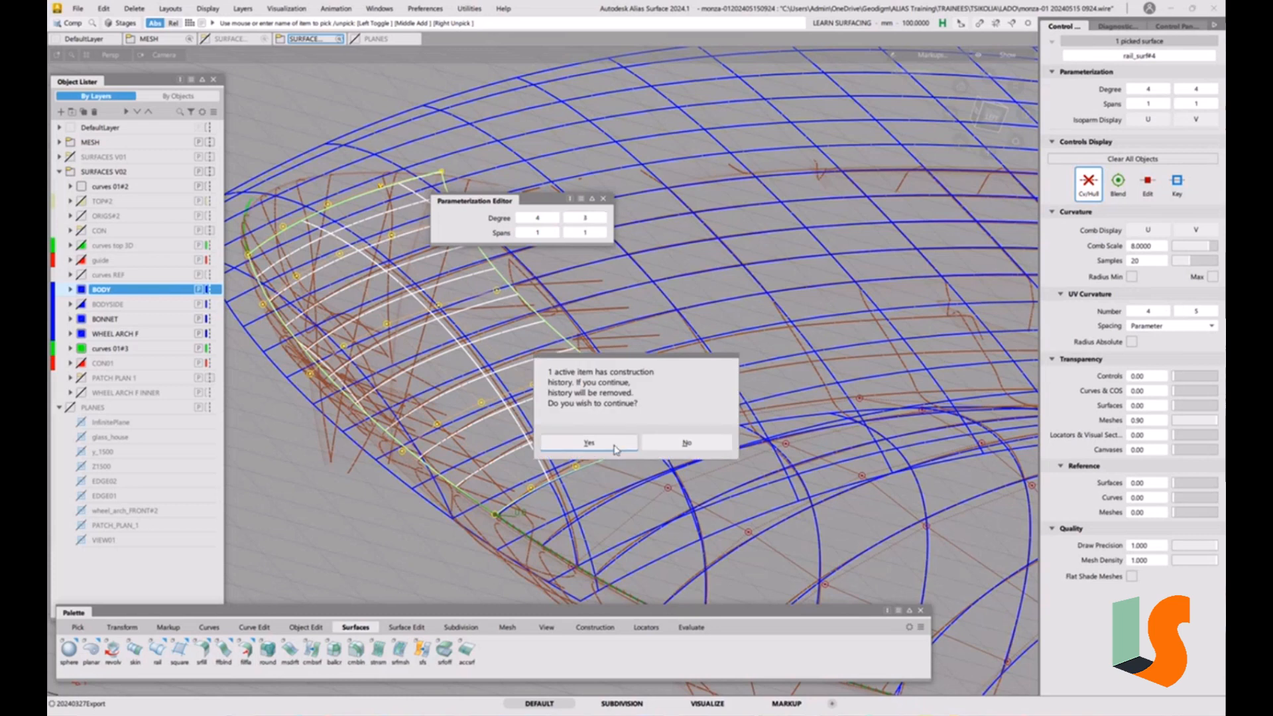
{"action": "left_click", "coordinate": [590, 443]}
{"action": "key", "text": "space"}
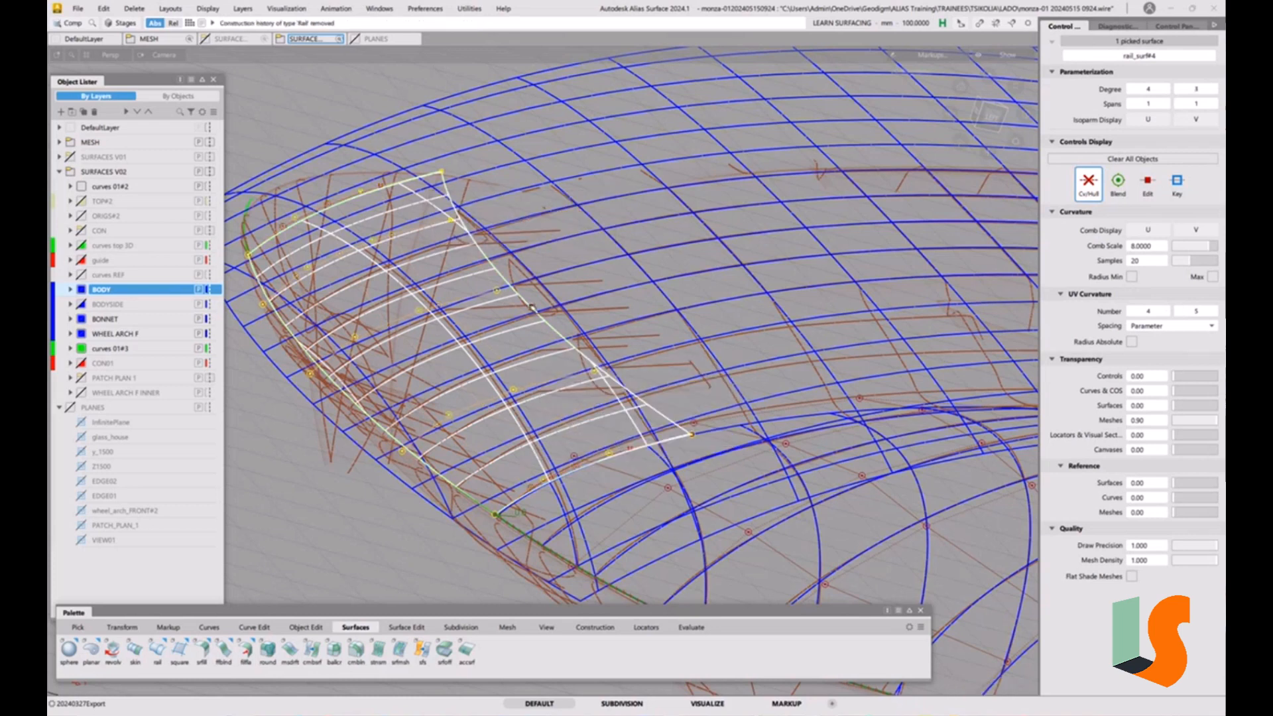
{"action": "left_click_drag", "start_coordinate": [592, 425], "coordinate": [561, 292], "text": "ctrl+shift"}
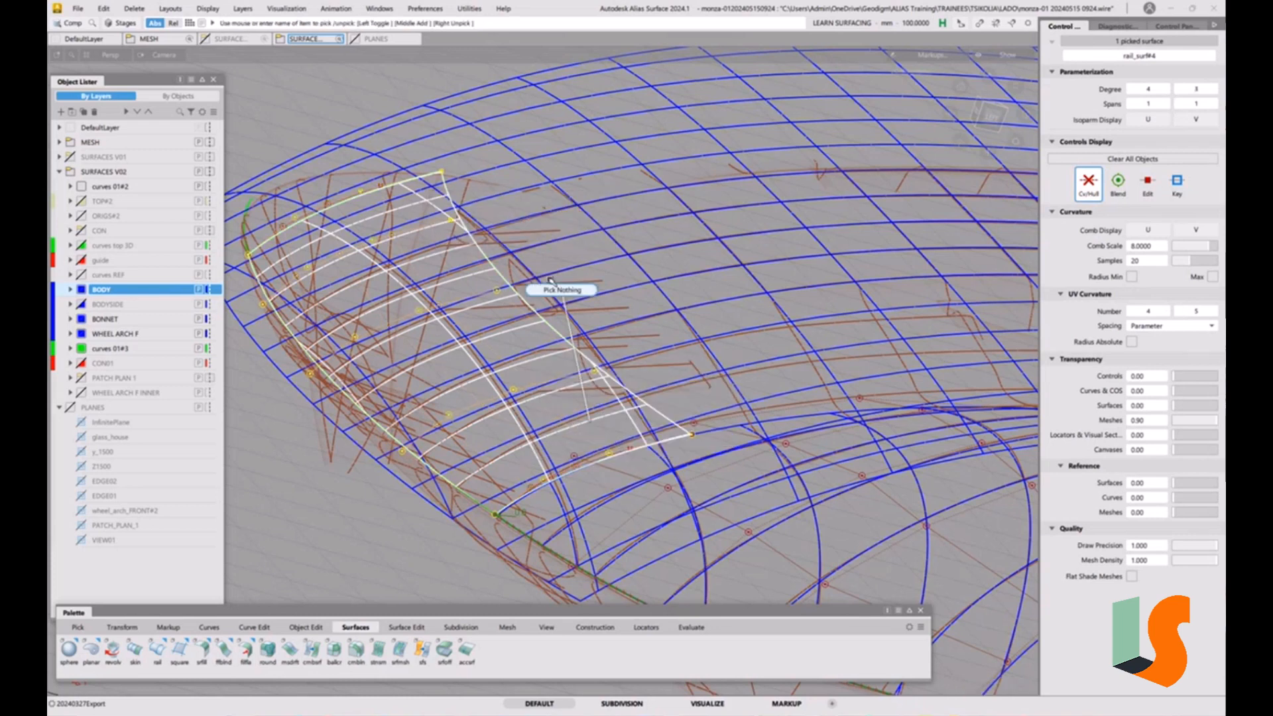
Align the rail surface's upper edge to the bonnet surface with G2 continuity, using Project alignment along the Z vector.
{"action": "left_click", "coordinate": [302, 627]}
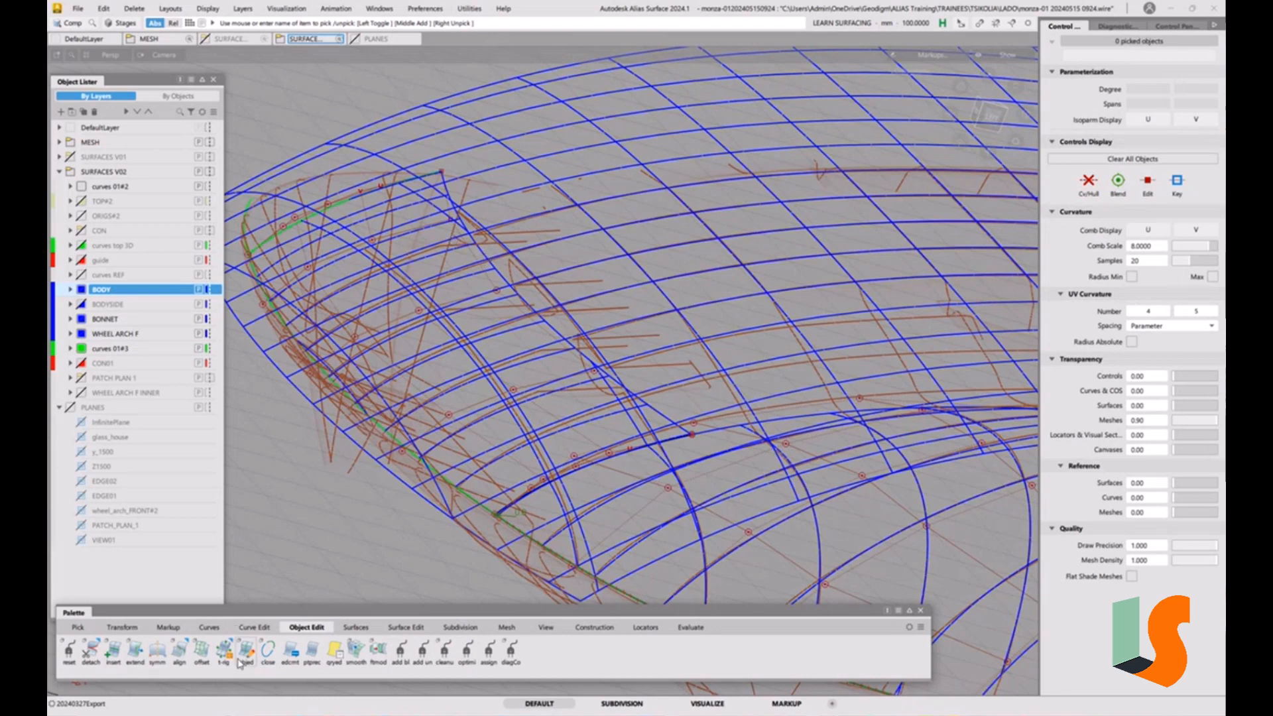
{"action": "left_click", "coordinate": [177, 650]}
{"action": "double_click", "coordinate": [177, 650]}
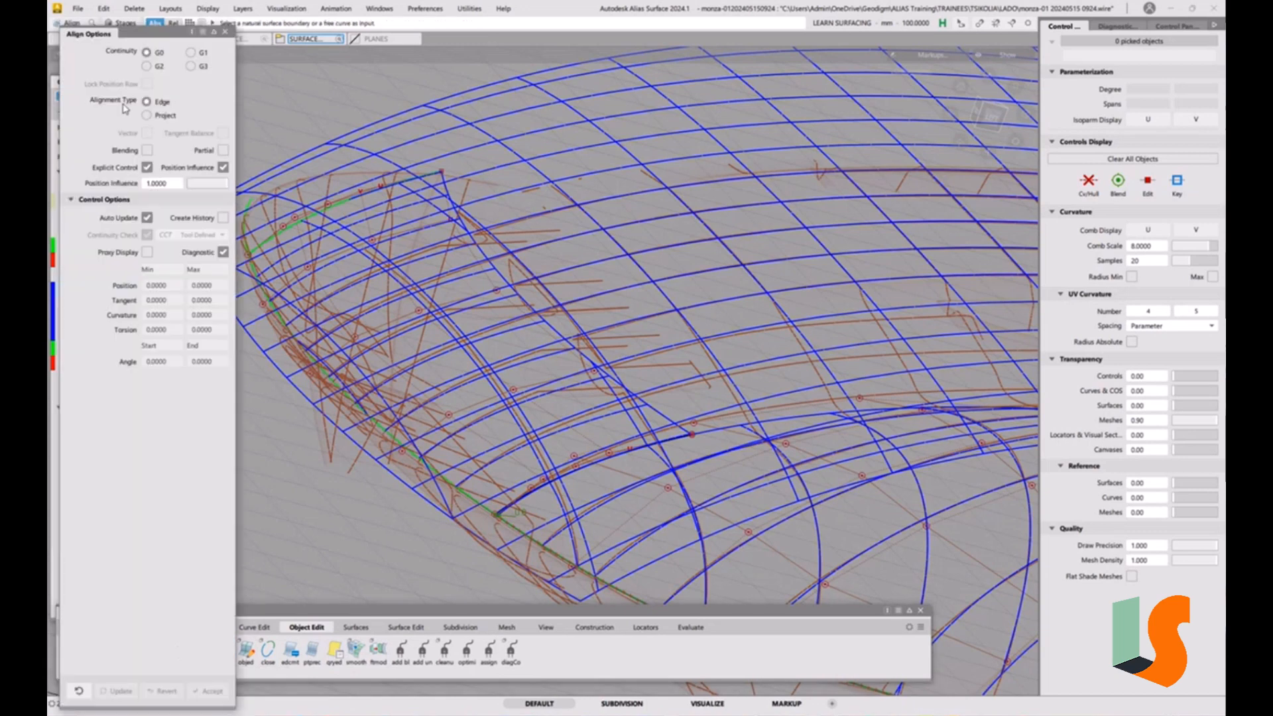
{"action": "left_click", "coordinate": [149, 66]}
{"action": "left_click", "coordinate": [162, 114]}
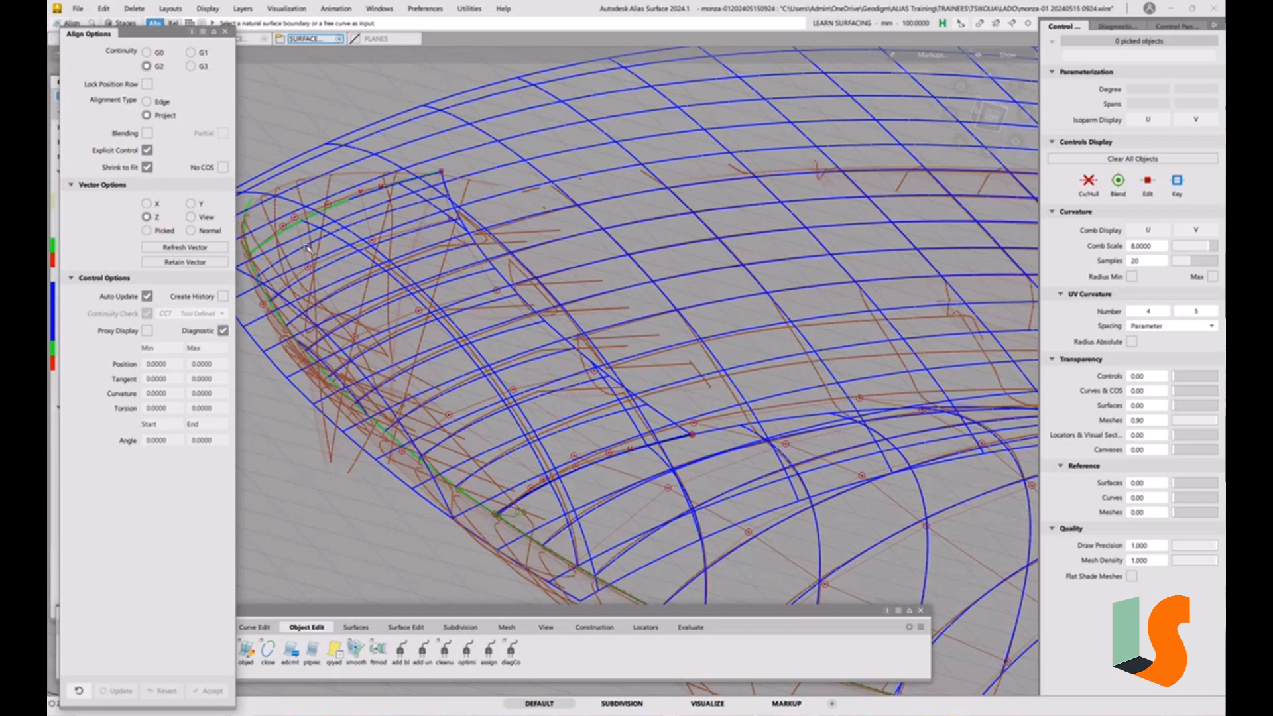
{"action": "left_click", "coordinate": [483, 257]}
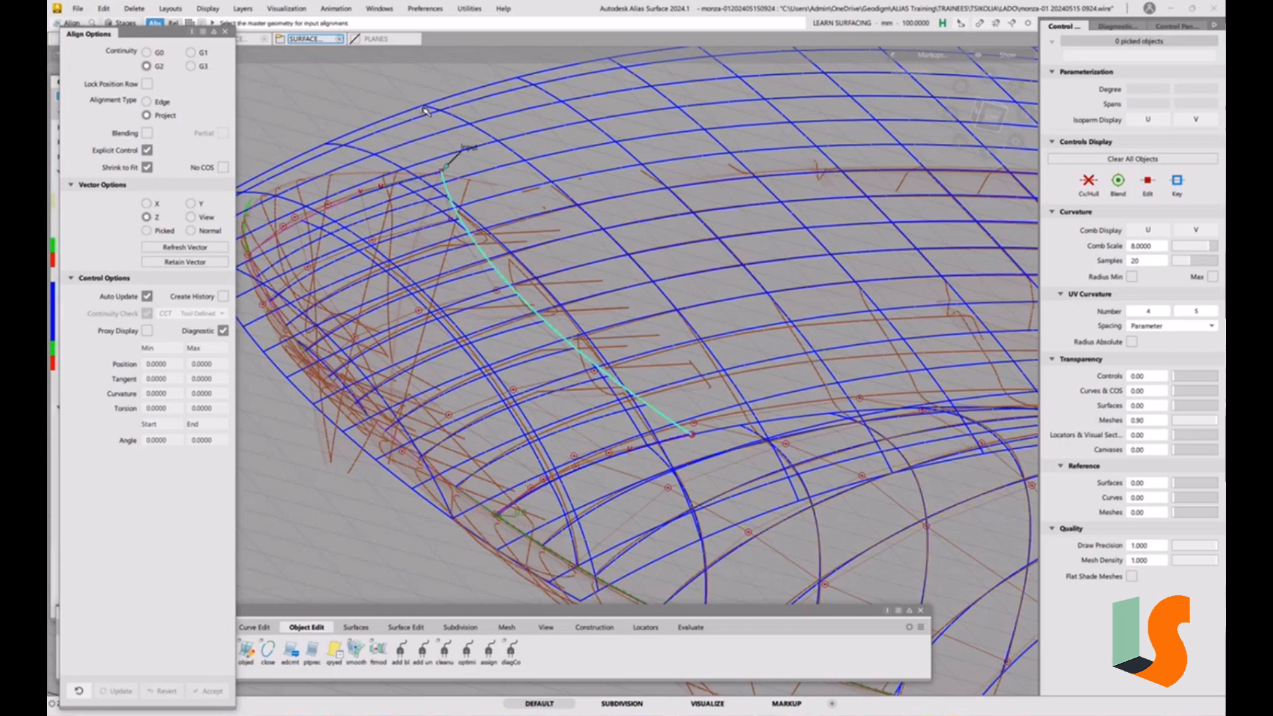
{"action": "left_click", "coordinate": [420, 109]}
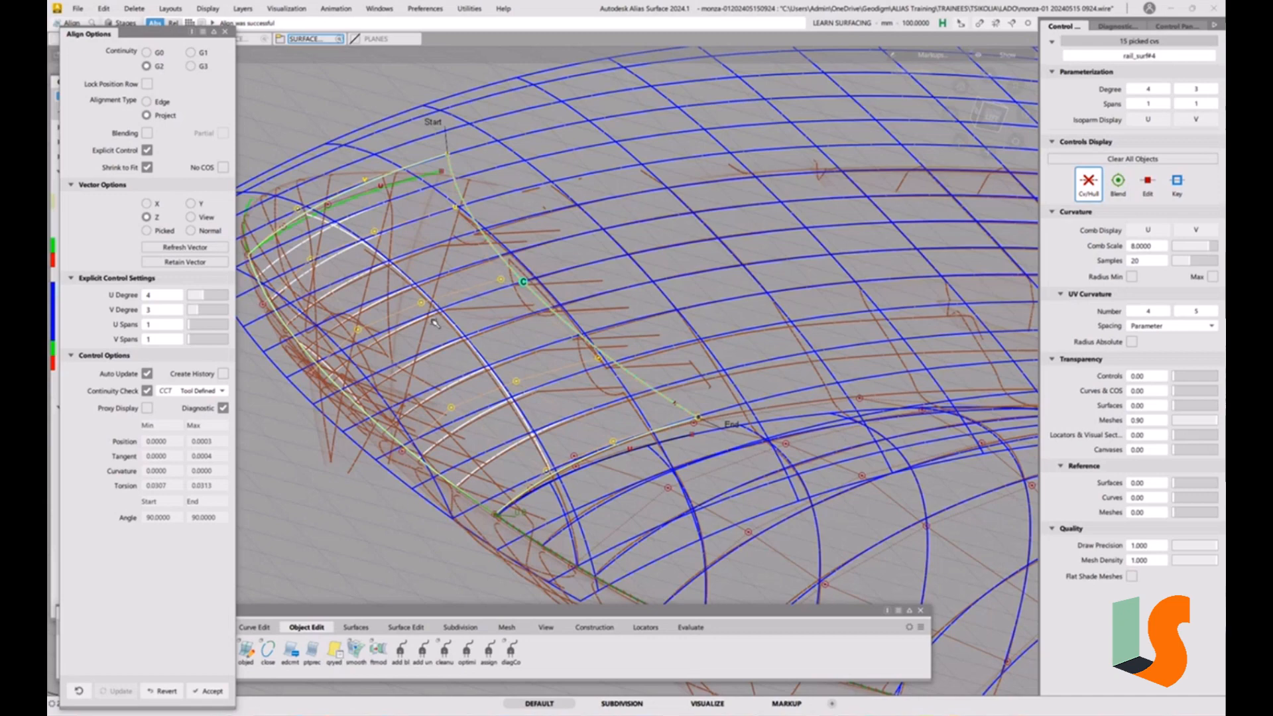
Examine the aligned front surface's upper edge and shape against the bonnet surface and the mesh sections.
{"action": "right_click_drag", "start_coordinate": [434, 323], "coordinate": [507, 332], "text": "alt+shift"}
{"action": "left_click_drag", "start_coordinate": [514, 332], "coordinate": [615, 367], "text": "alt+shift"}
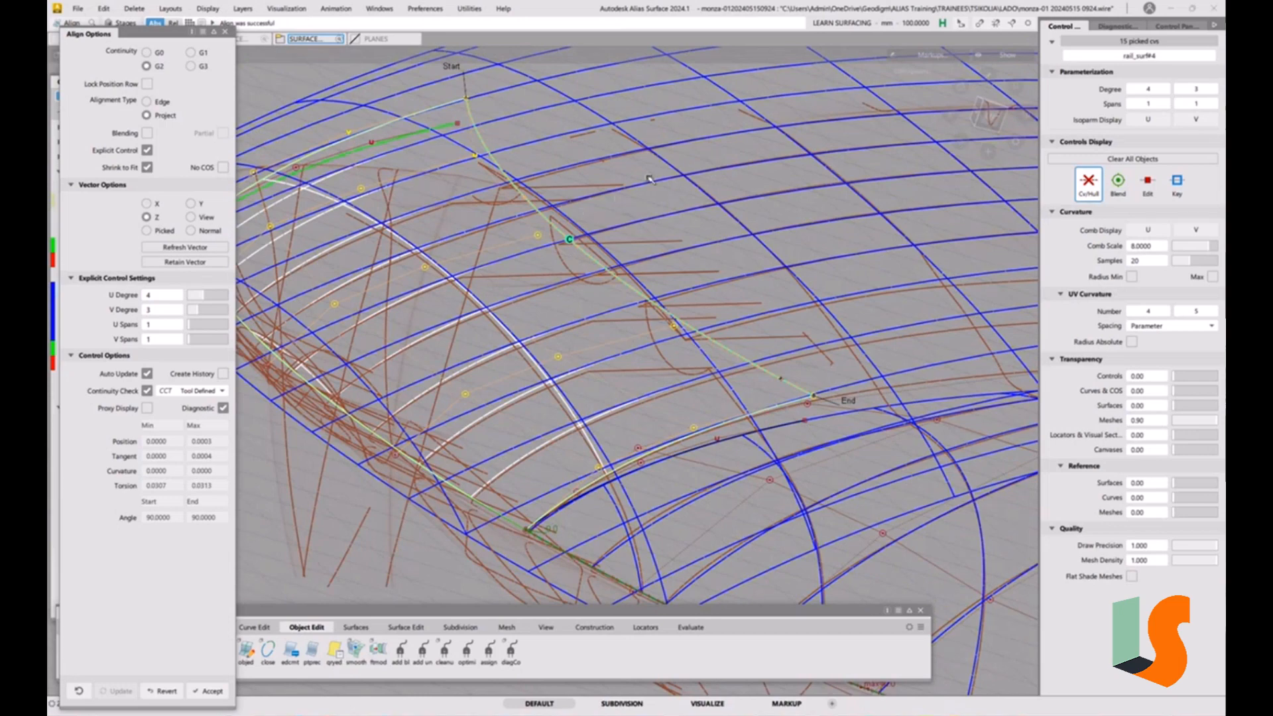
{"action": "right_click_drag", "start_coordinate": [456, 237], "coordinate": [551, 224], "text": "alt+shift"}
{"action": "left_click_drag", "start_coordinate": [550, 225], "coordinate": [530, 186], "text": "alt+shift"}
{"action": "right_click_drag", "start_coordinate": [533, 189], "coordinate": [461, 232], "text": "alt+shift"}
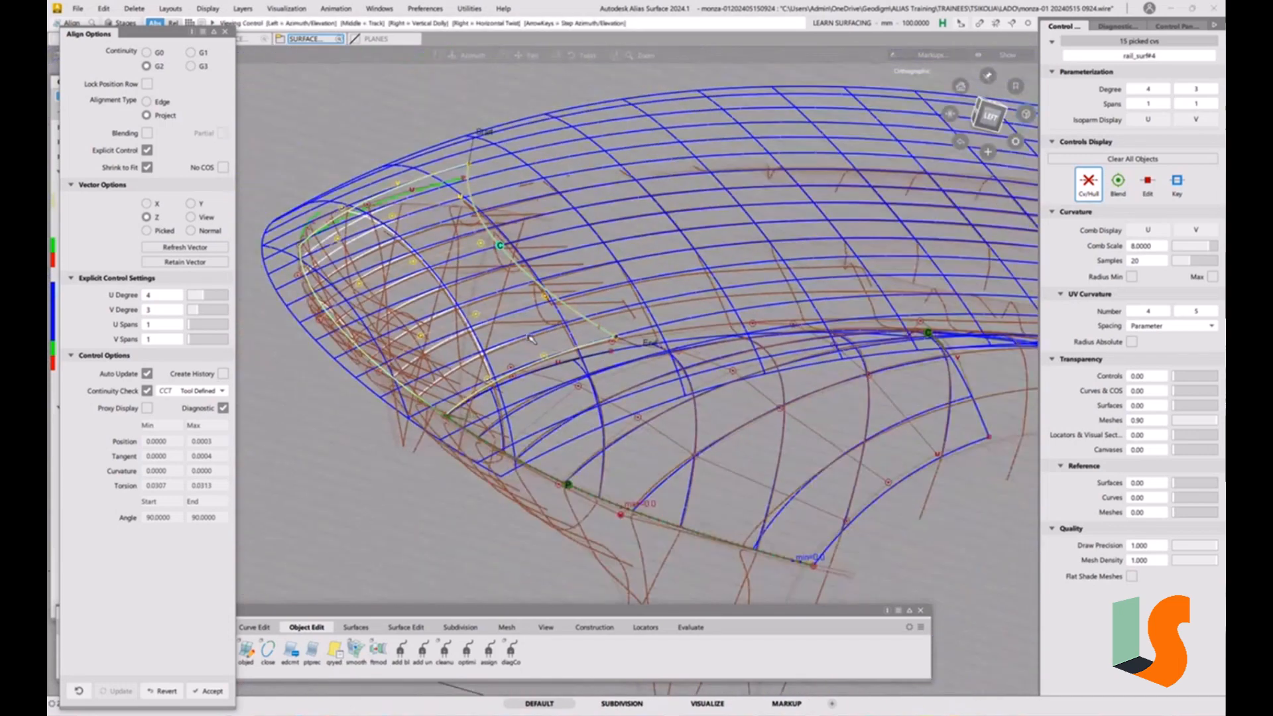
{"action": "left_click_drag", "start_coordinate": [461, 232], "coordinate": [561, 312], "text": "alt+shift"}
{"action": "right_click_drag", "start_coordinate": [561, 312], "coordinate": [600, 315], "text": "alt+shift"}
{"action": "middle_click_drag", "start_coordinate": [600, 315], "coordinate": [723, 375], "text": "alt+shift"}
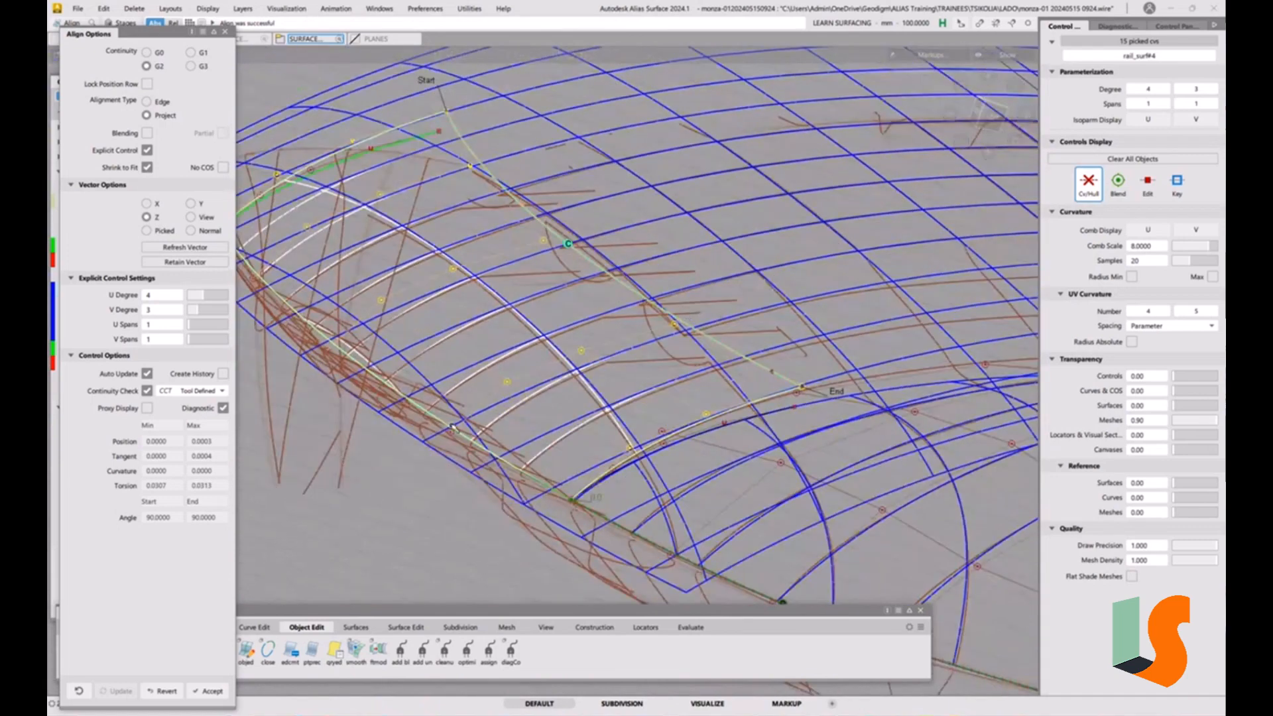
Turn on Create History for the front surface's alignment and finish the alignment.
{"action": "left_click", "coordinate": [223, 373]}
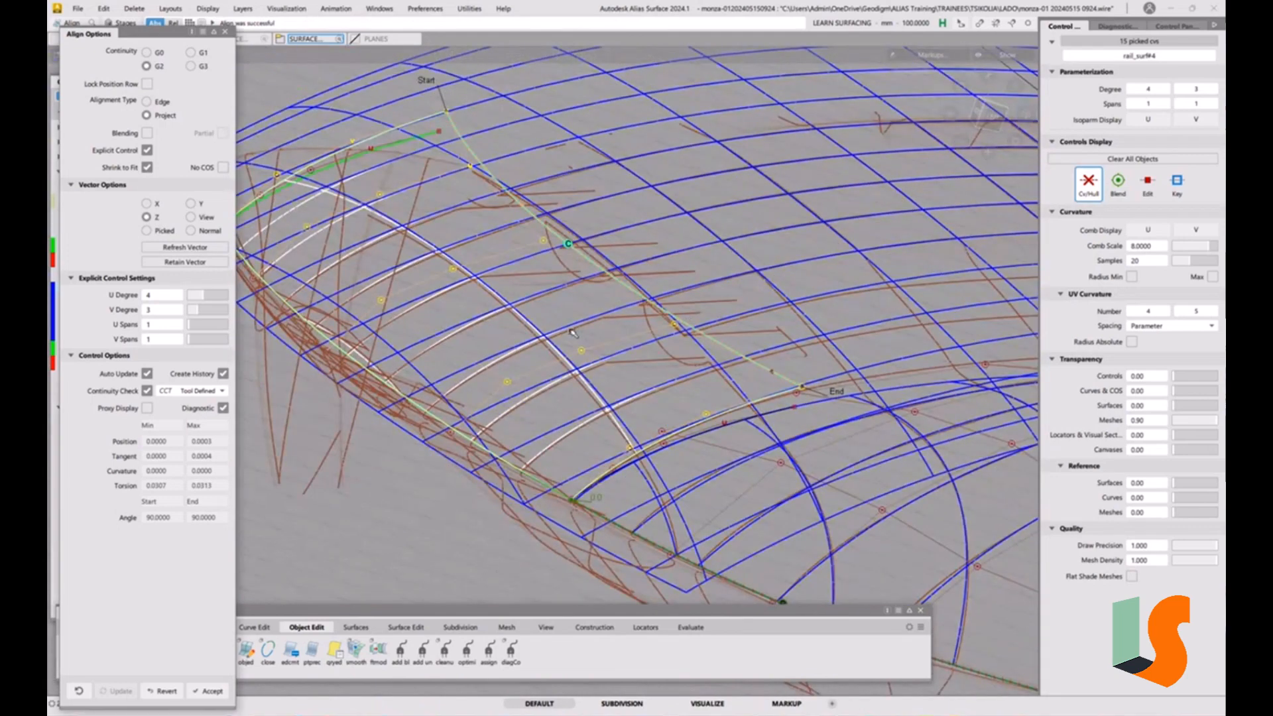
{"action": "left_click_drag", "start_coordinate": [643, 340], "coordinate": [570, 293], "text": "alt+shift"}
{"action": "left_click", "coordinate": [640, 331]}
Isolate the aligned front surface, the large bonnet surface and the brown mesh section lines.
{"action": "left_click", "coordinate": [496, 129]}
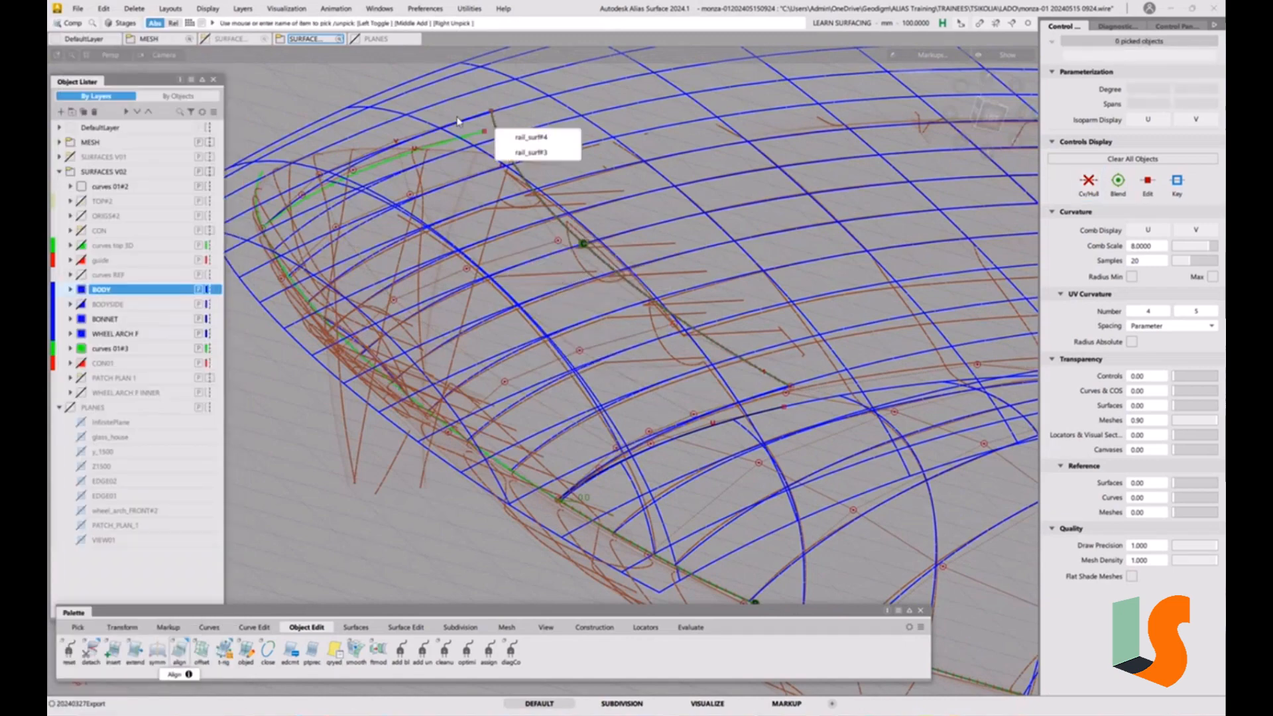
{"action": "left_click", "coordinate": [527, 138]}
{"action": "left_click", "coordinate": [419, 79]}
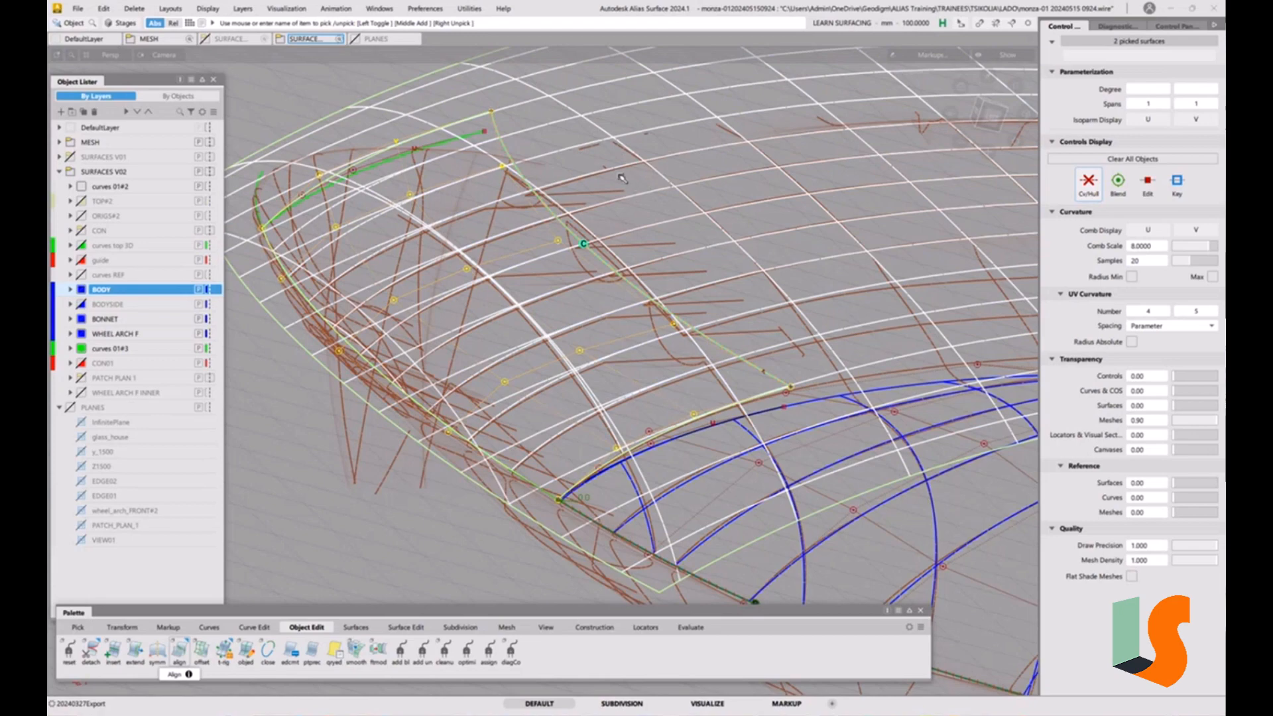
{"action": "left_click", "coordinate": [591, 152]}
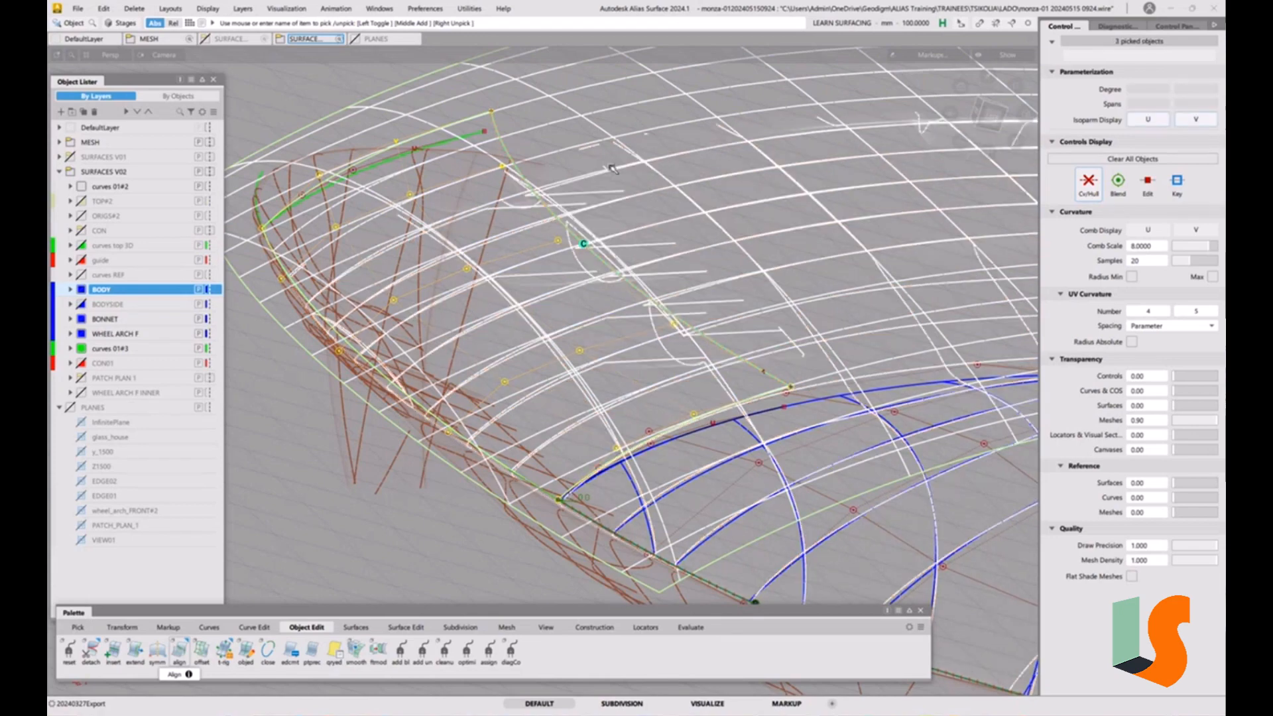
{"action": "key", "text": "alt+h"}
{"action": "left_click", "coordinate": [649, 255]}
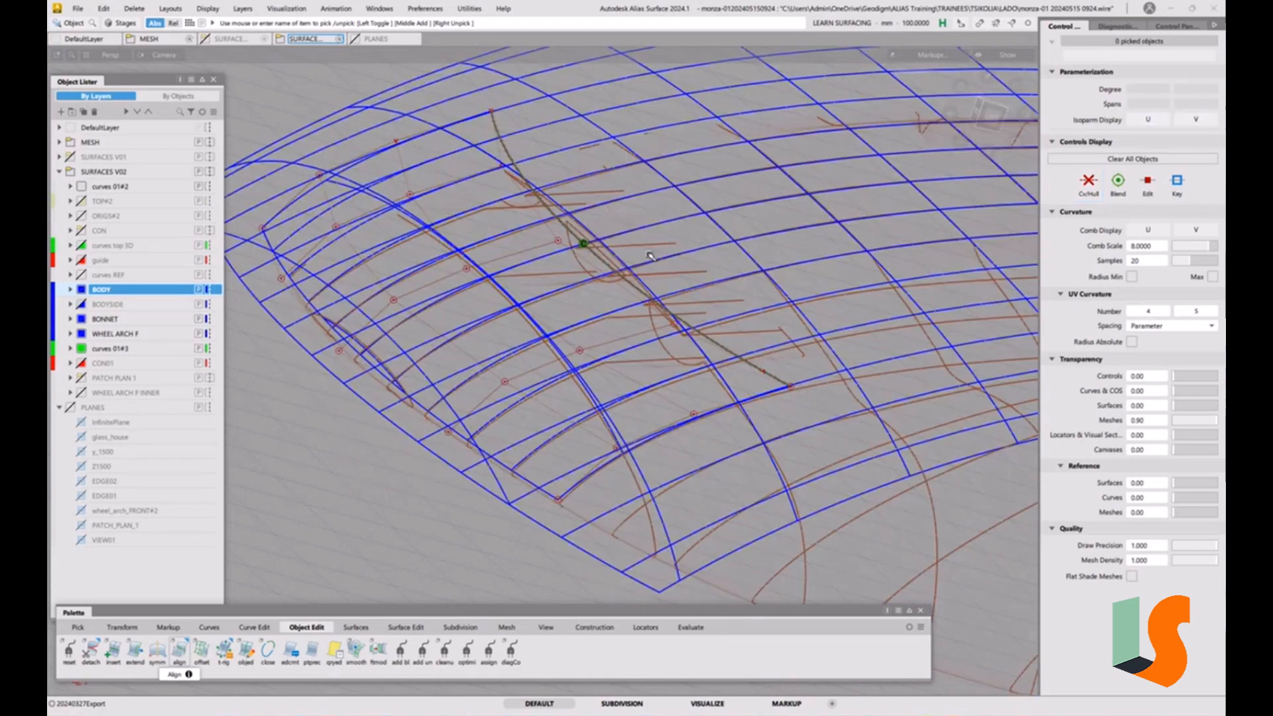
Select the large bonnet surface and display its CVs and hulls.
{"action": "left_click_drag", "start_coordinate": [649, 254], "coordinate": [515, 409], "text": "alt+shift"}
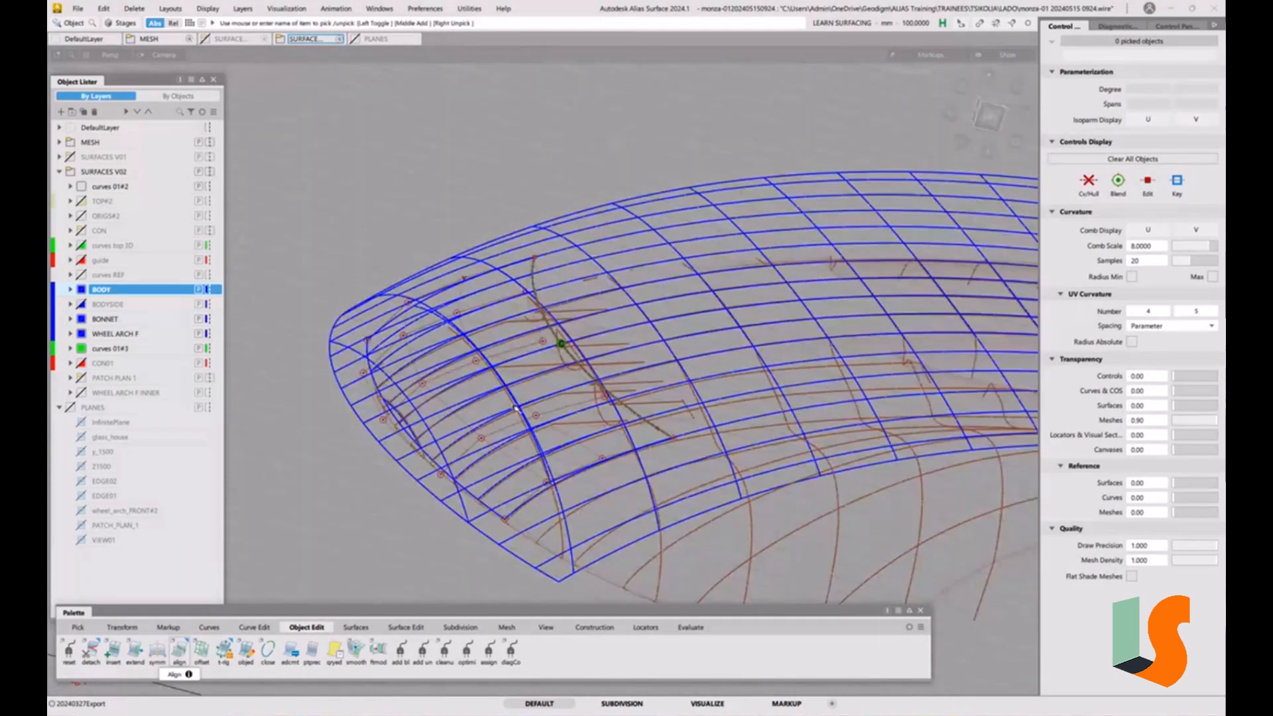
{"action": "left_click", "coordinate": [388, 290]}
{"action": "left_click_drag", "start_coordinate": [530, 285], "coordinate": [560, 280], "text": "alt+shift"}
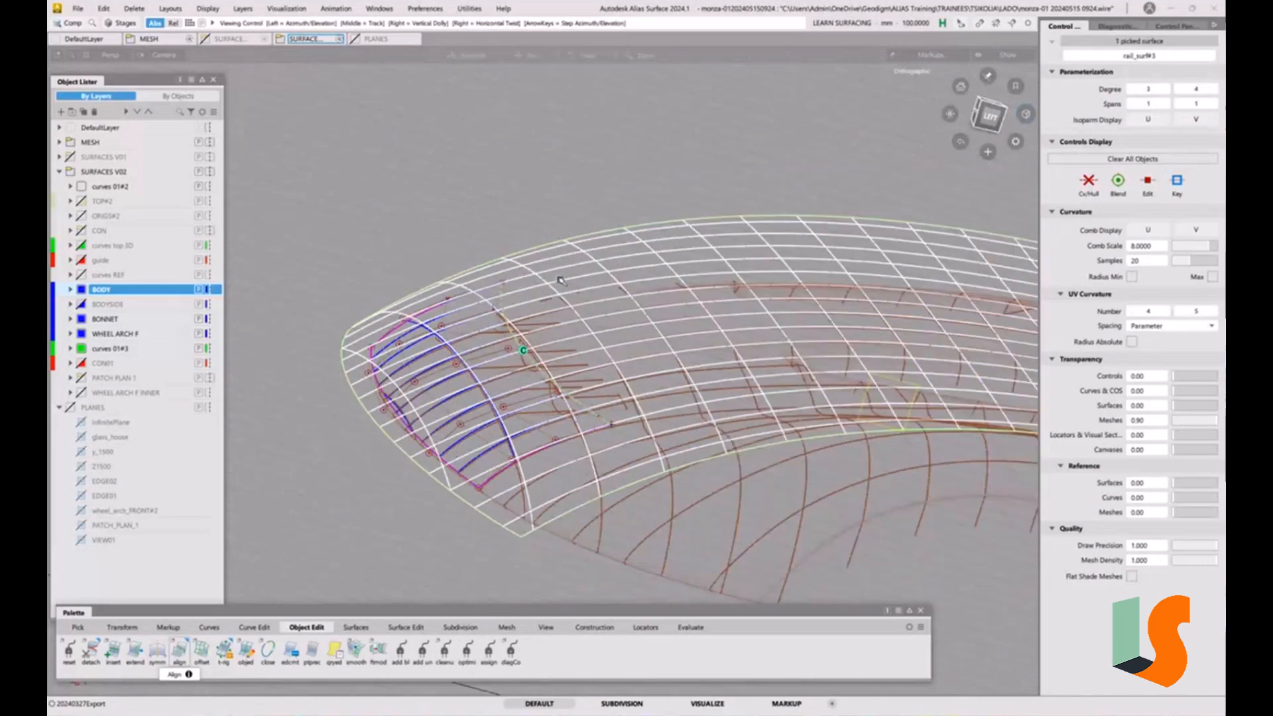
{"action": "left_click_drag", "start_coordinate": [506, 354], "coordinate": [537, 371], "text": "alt+shift"}
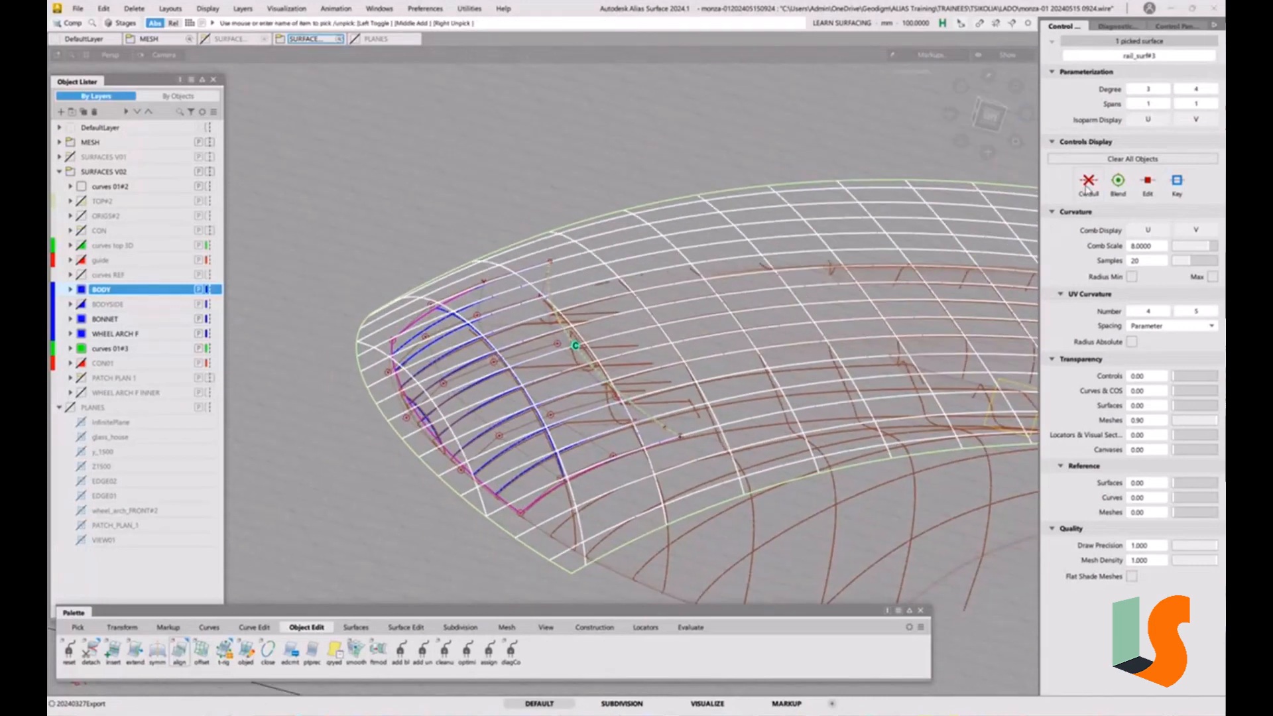
{"action": "left_click", "coordinate": [1088, 183]}
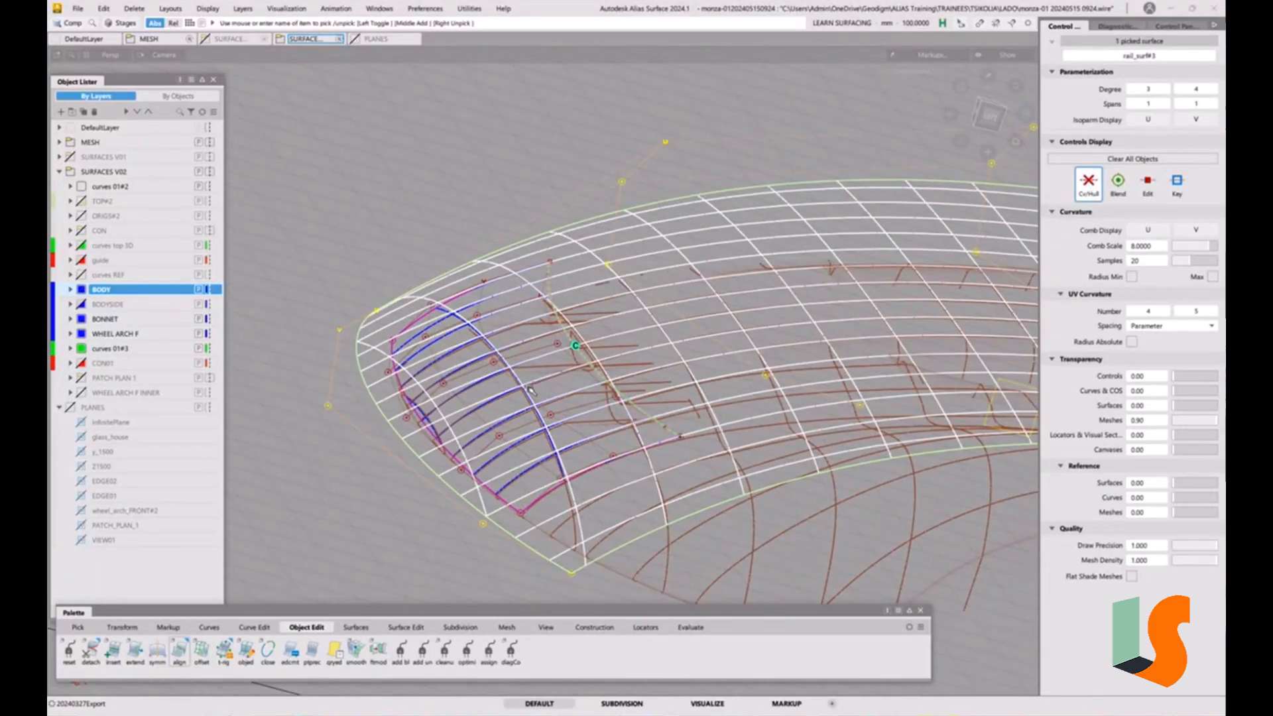
Examine the bonnet surface's CV layout and its front end against the mesh sections and the aligned front surface.
{"action": "right_click_drag", "start_coordinate": [538, 385], "coordinate": [579, 343], "text": "alt+shift"}
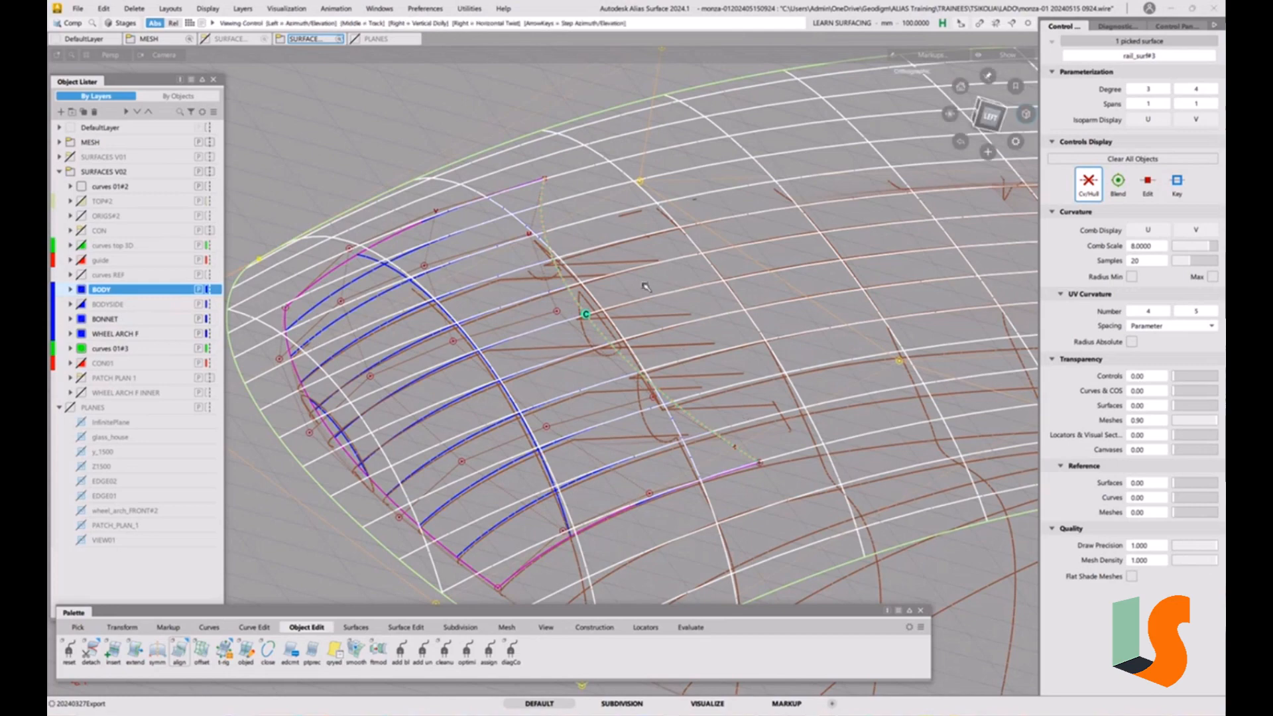
{"action": "left_click_drag", "start_coordinate": [660, 310], "coordinate": [652, 334], "text": "alt+shift"}
{"action": "middle_click_drag", "start_coordinate": [652, 333], "coordinate": [629, 326], "text": "alt+shift"}
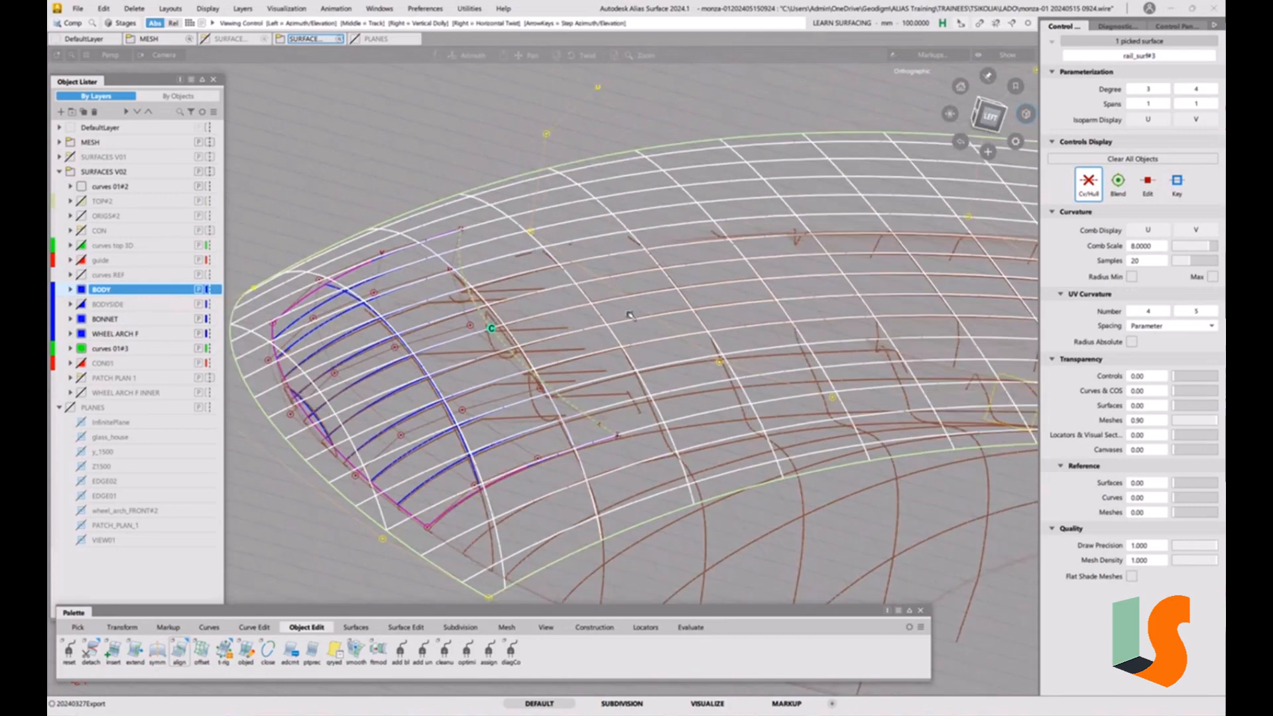
{"action": "mouse_move", "coordinate": [630, 330]}
{"action": "right_mouse_down", "text": "alt+shift"}
{"action": "mouse_move", "coordinate": [635, 429]}
{"action": "mouse_move", "coordinate": [616, 342]}
{"action": "right_mouse_up", "text": "alt+shift"}
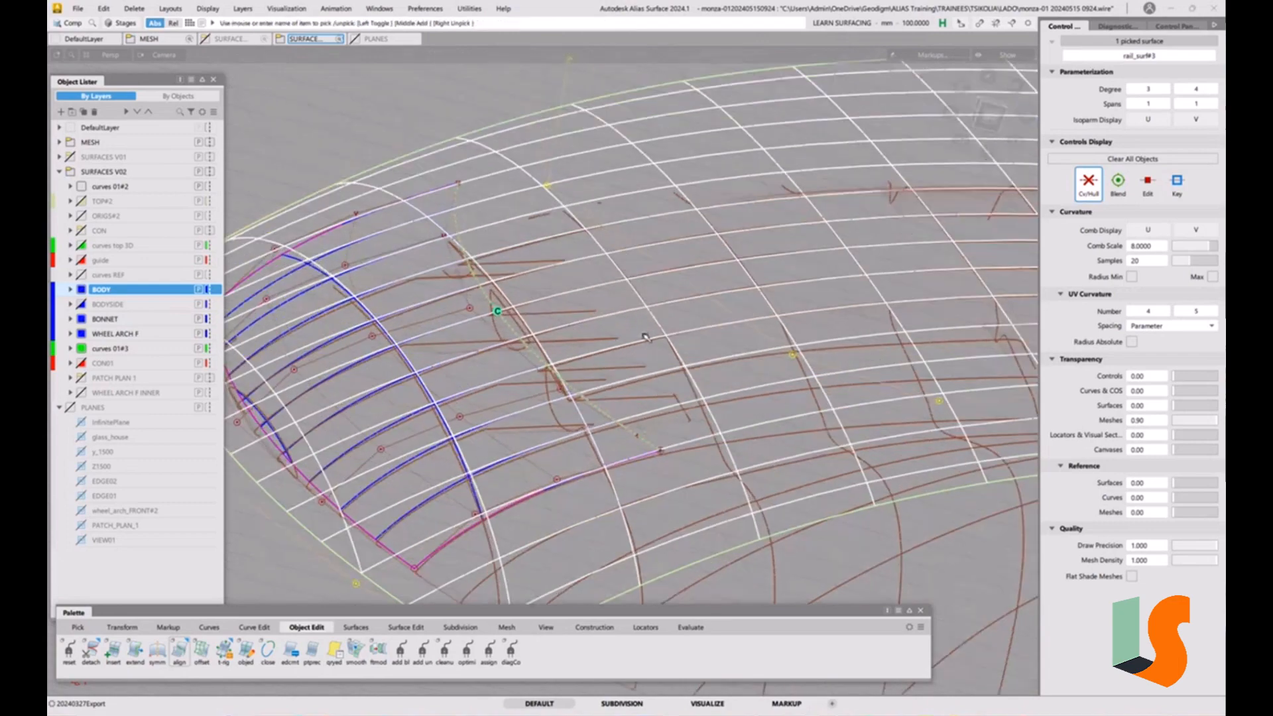
{"action": "left_click_drag", "start_coordinate": [617, 341], "coordinate": [735, 337], "text": "alt+shift"}
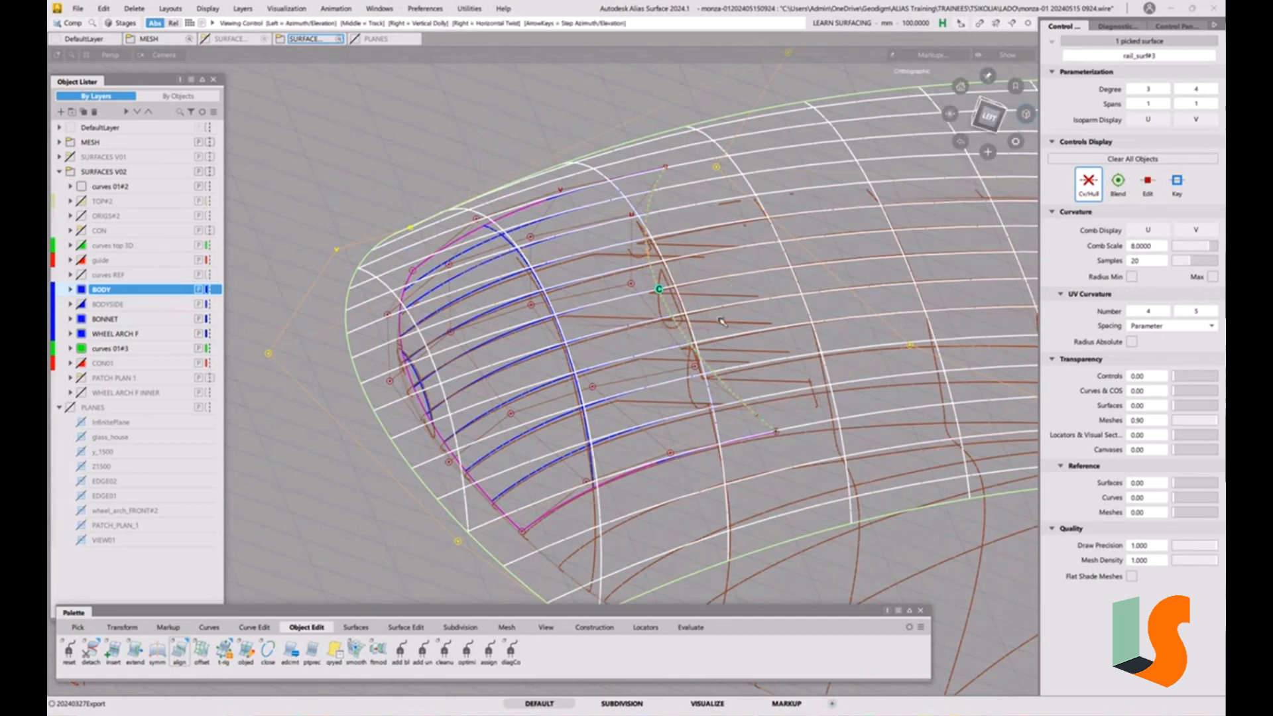
{"action": "left_click_drag", "start_coordinate": [712, 319], "coordinate": [659, 336], "text": "alt+shift"}
{"action": "middle_click_drag", "start_coordinate": [811, 219], "coordinate": [820, 265], "text": "alt+shift"}
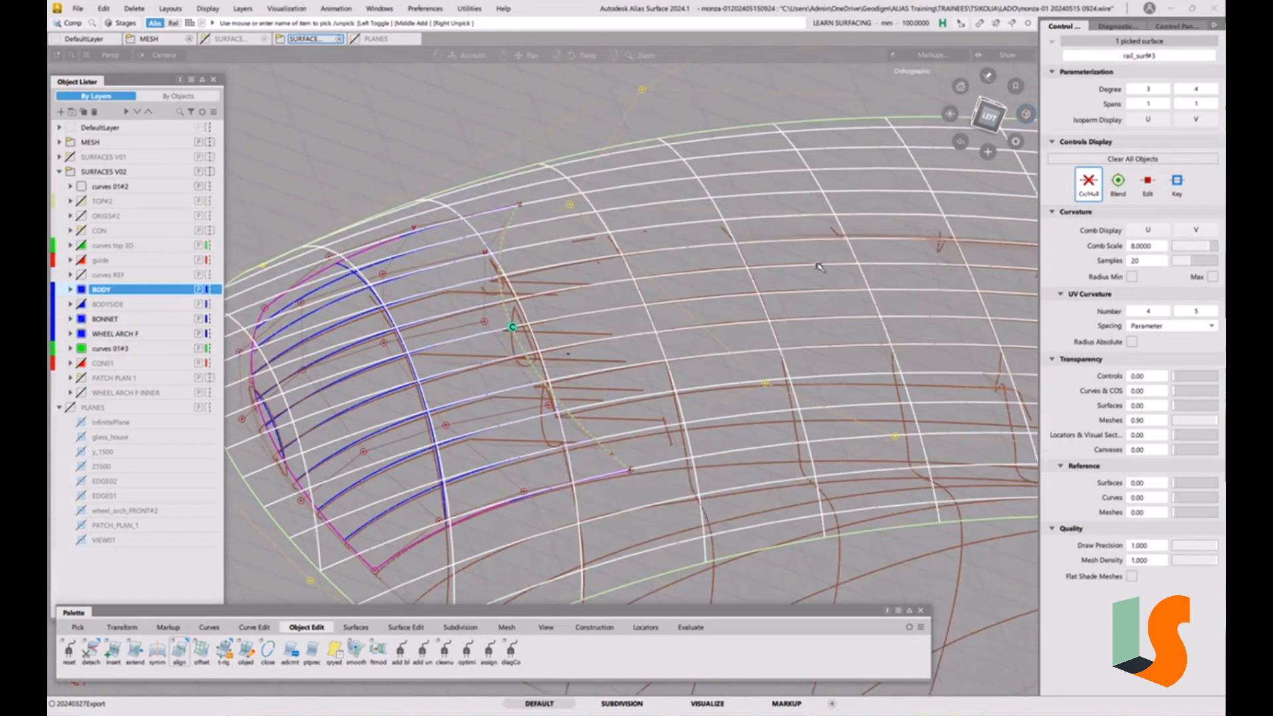
{"action": "left_click_drag", "start_coordinate": [736, 245], "coordinate": [806, 279], "text": "alt+shift"}
{"action": "middle_click_drag", "start_coordinate": [752, 228], "coordinate": [775, 296], "text": "alt+shift"}
{"action": "left_click_drag", "start_coordinate": [594, 278], "coordinate": [579, 267], "text": "alt+shift"}
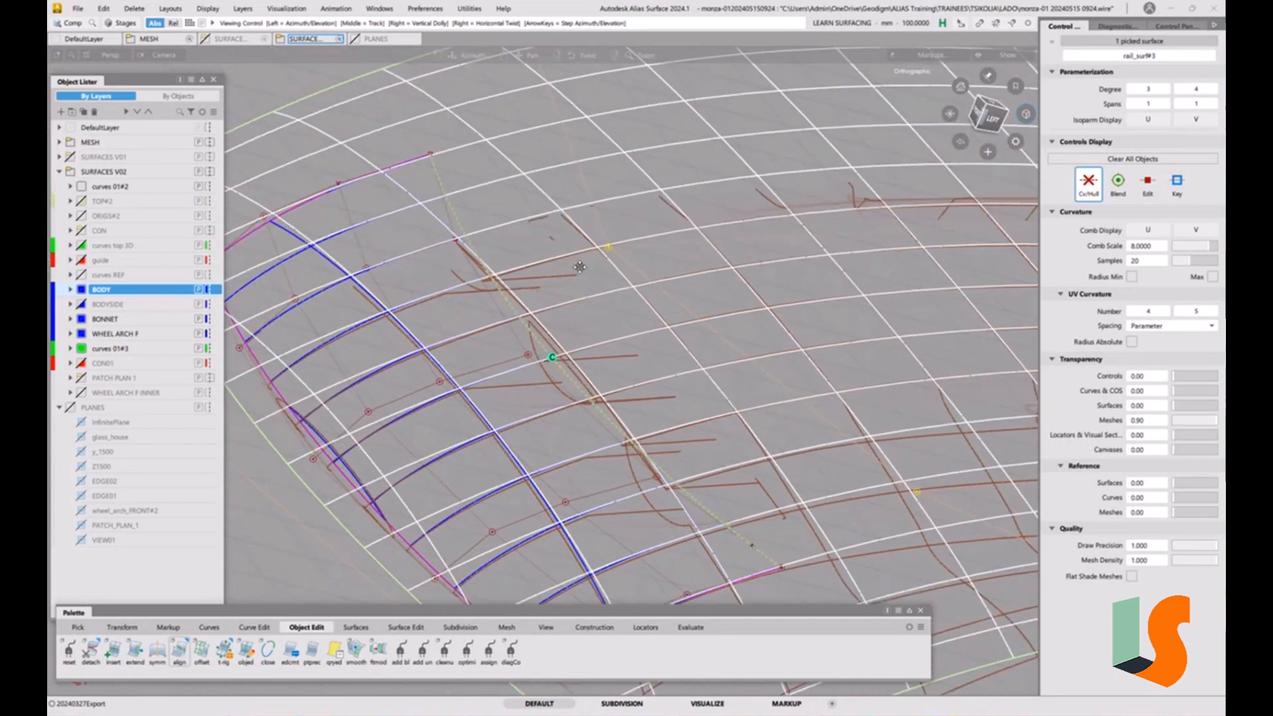
{"action": "middle_click_drag", "start_coordinate": [579, 267], "coordinate": [691, 214], "text": "alt+shift"}
{"action": "right_click_drag", "start_coordinate": [590, 265], "coordinate": [670, 290], "text": "alt+shift"}
{"action": "middle_click_drag", "start_coordinate": [672, 290], "coordinate": [513, 302], "text": "alt+shift"}
{"action": "right_click_drag", "start_coordinate": [513, 302], "coordinate": [527, 335], "text": "alt+shift"}
{"action": "left_click_drag", "start_coordinate": [527, 335], "coordinate": [544, 396], "text": "alt+shift"}
{"action": "left_click", "coordinate": [80, 11]}
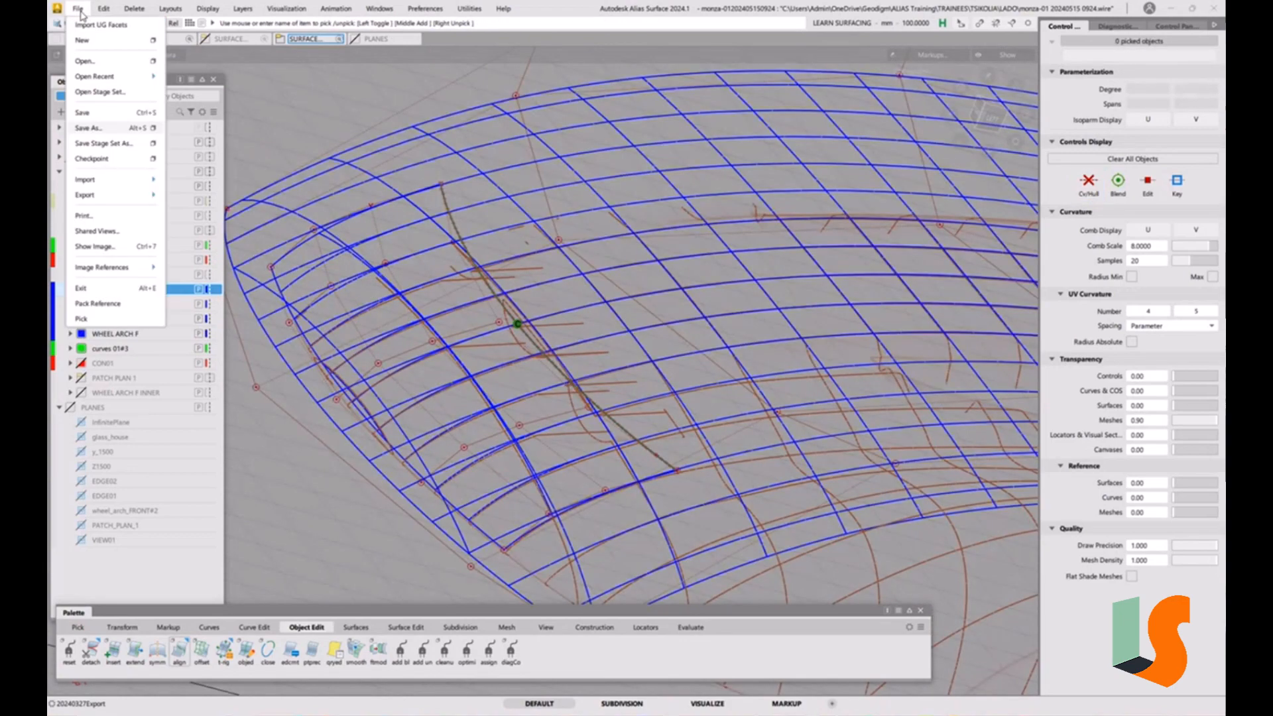
{"action": "left_click", "coordinate": [96, 129]}
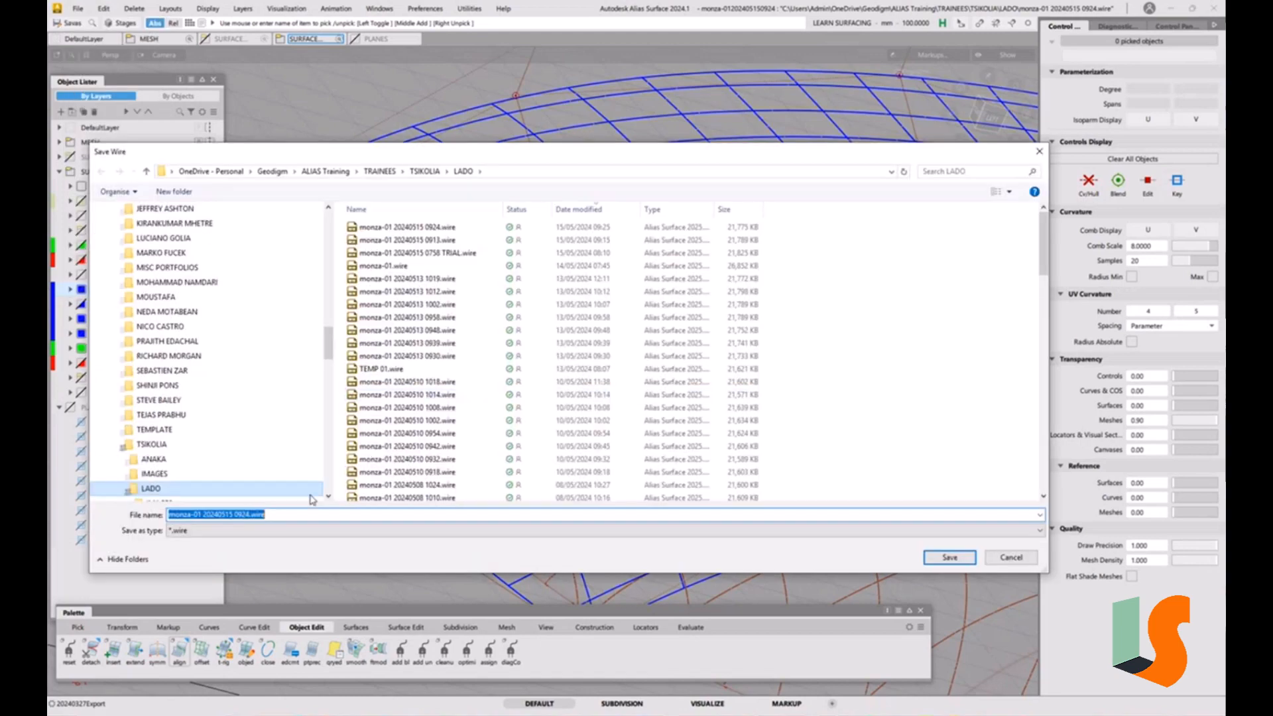
{"action": "left_click", "coordinate": [273, 515]}
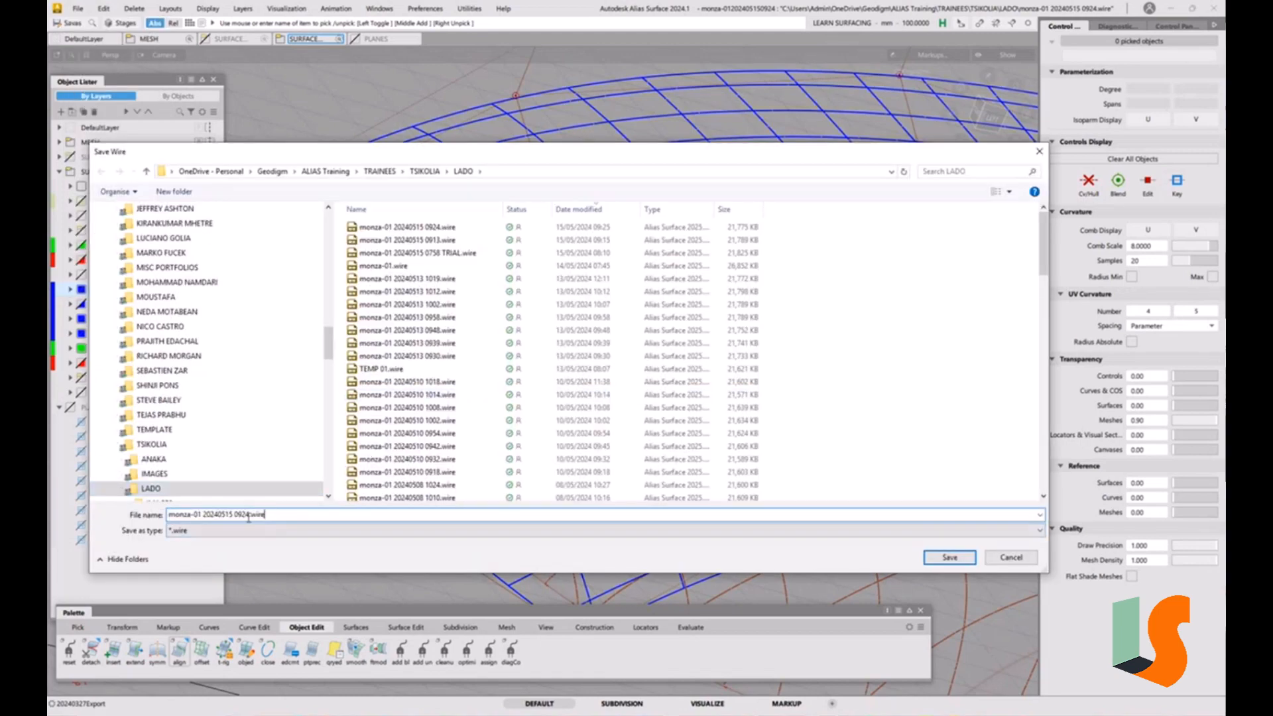
{"action": "left_click_drag", "start_coordinate": [242, 514], "coordinate": [300, 513]}
{"action": "type", "text": "4"}
{"action": "type", "text": "5"}
{"action": "key", "text": "Return"}
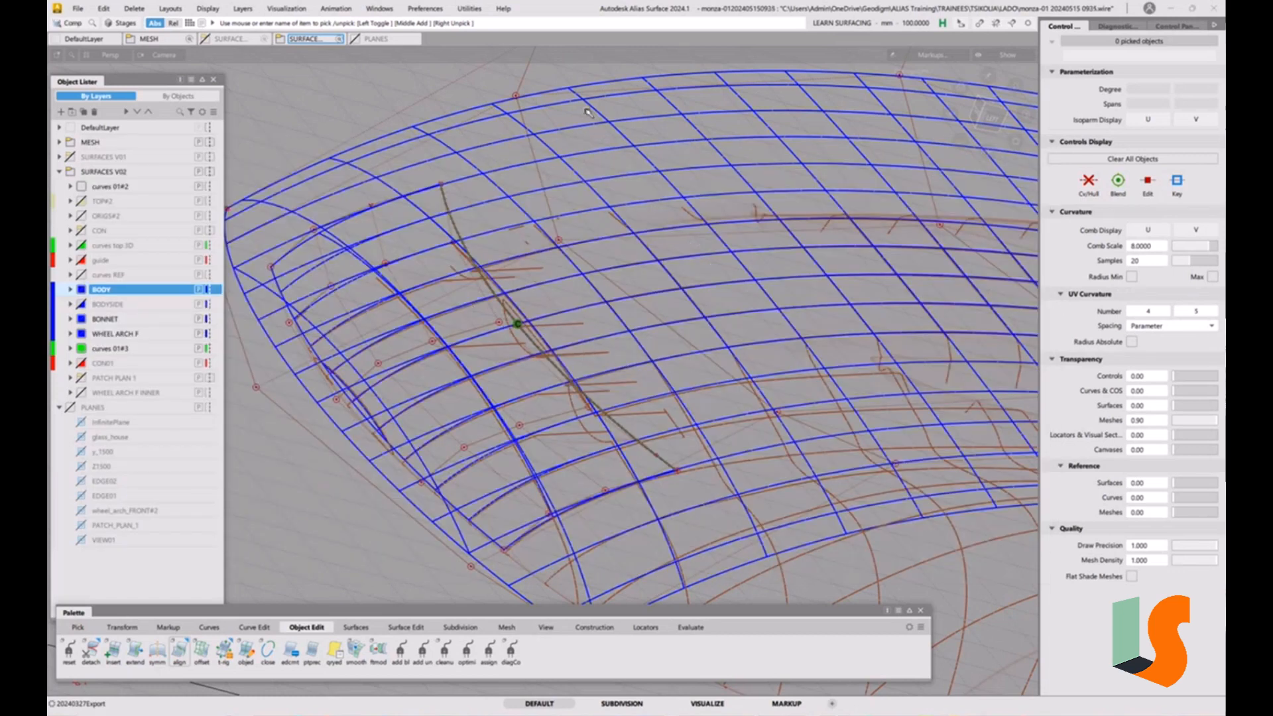
Try to move the bonnet surface's front row of five CVs rearward along X by about 6.6 mm.
{"action": "left_click_drag", "start_coordinate": [657, 333], "coordinate": [633, 348], "text": "alt+shift"}
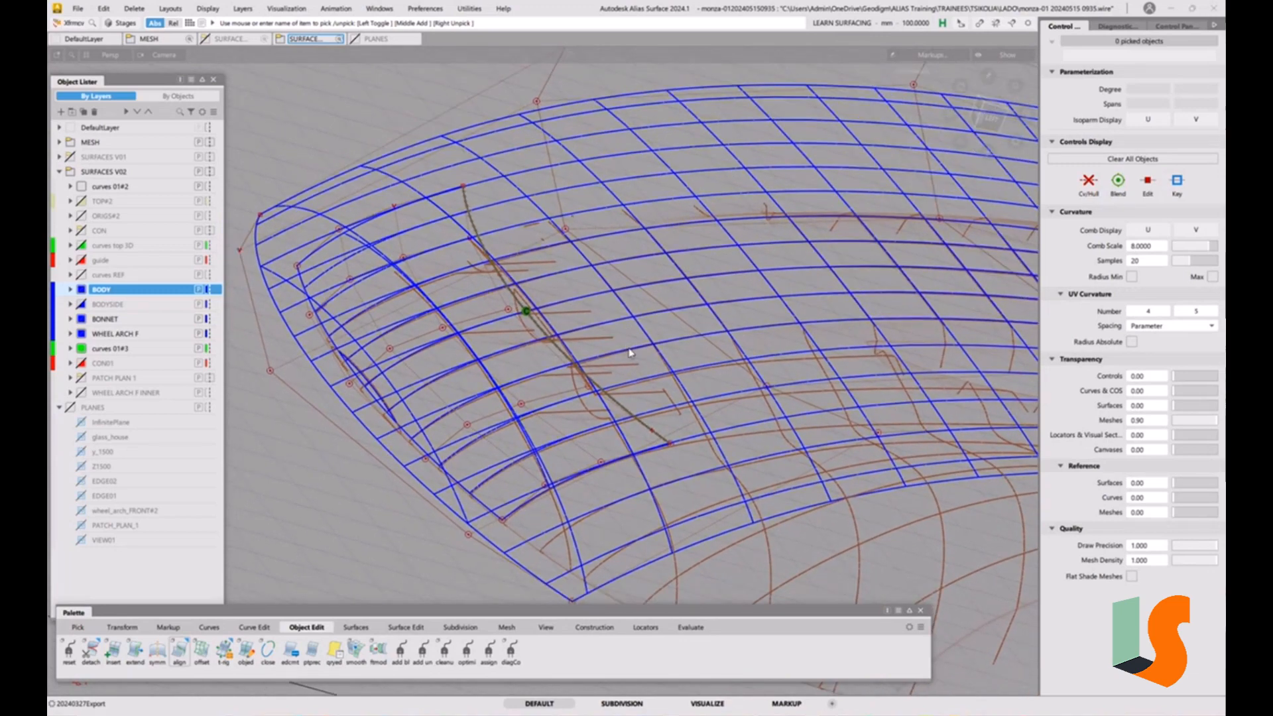
{"action": "key", "text": "shift+alt"}
{"action": "left_click", "coordinate": [293, 389]}
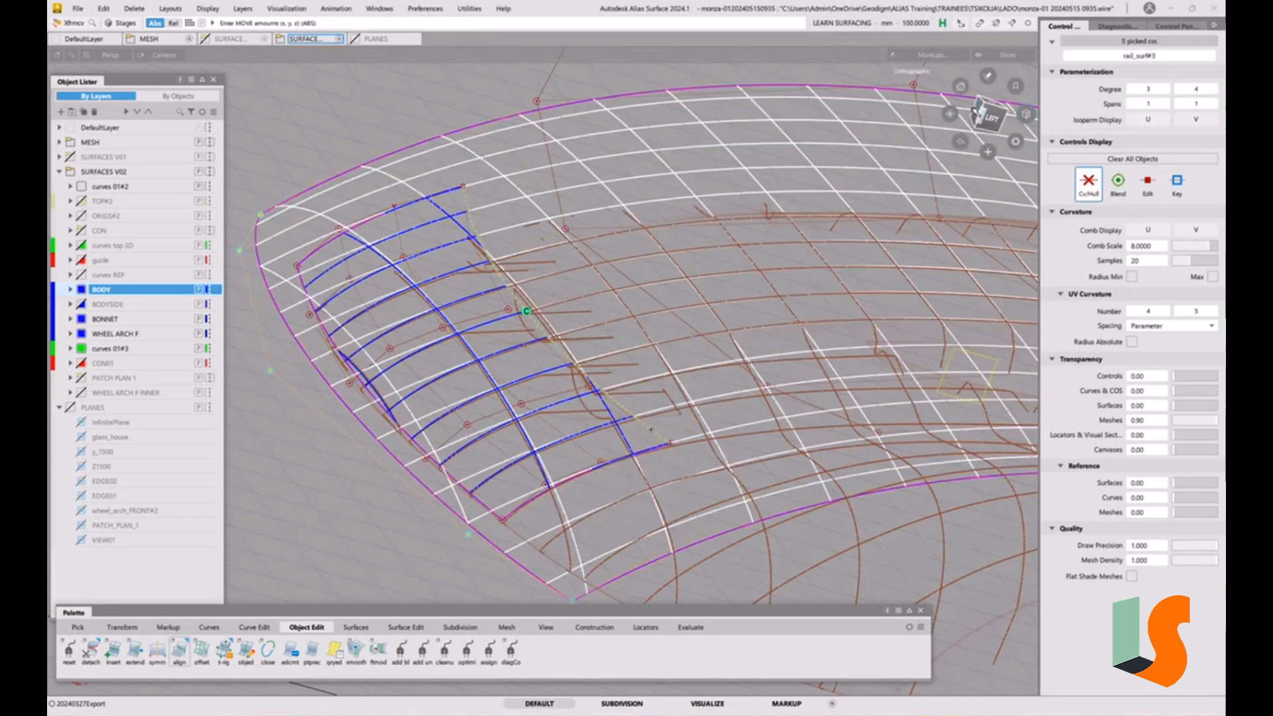
{"action": "left_click", "coordinate": [990, 118]}
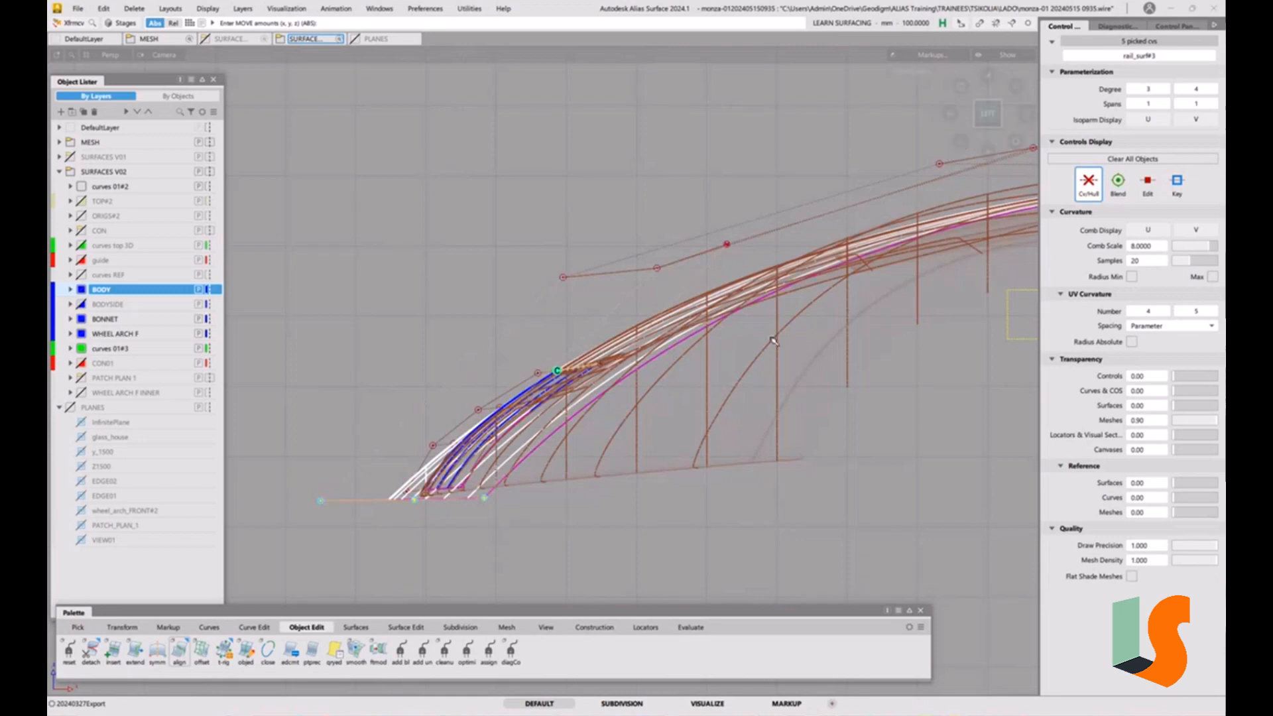
{"action": "left_click_drag", "start_coordinate": [406, 427], "coordinate": [523, 487], "text": "alt+shift"}
{"action": "right_click_drag", "start_coordinate": [522, 488], "coordinate": [547, 432], "text": "alt+shift"}
{"action": "middle_click_drag", "start_coordinate": [547, 432], "coordinate": [574, 342], "text": "alt+shift"}
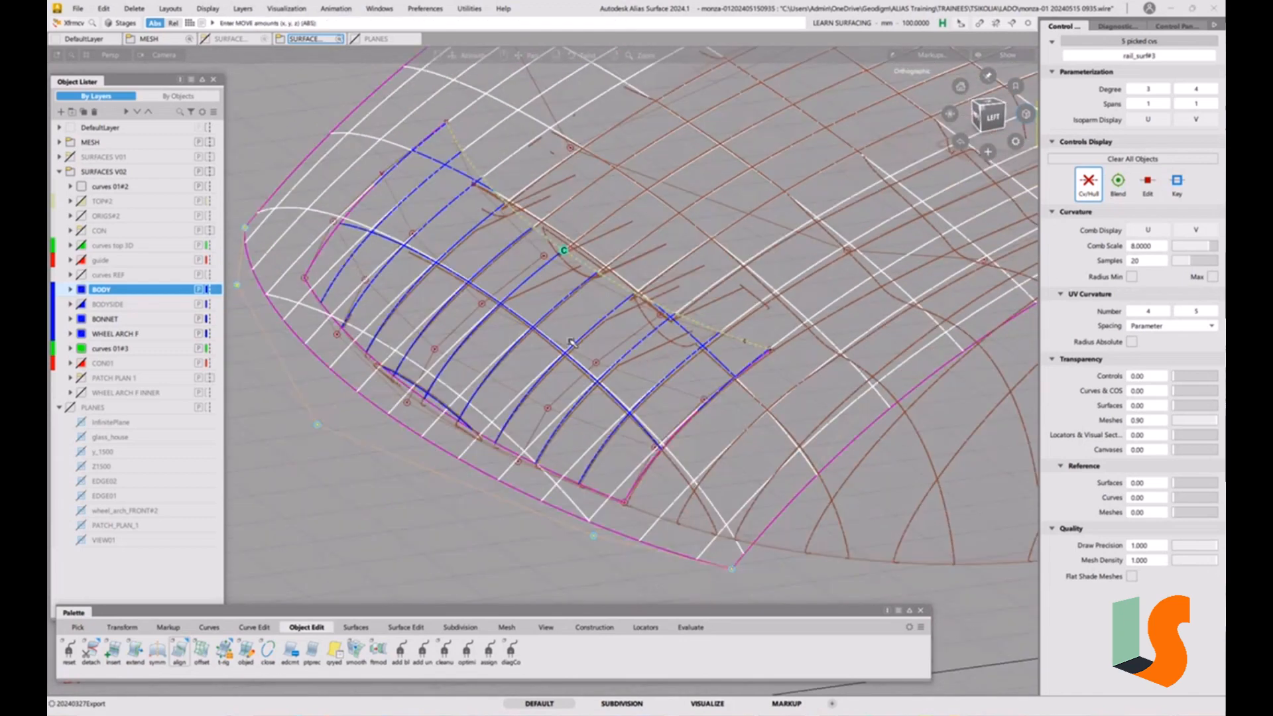
{"action": "right_click_drag", "start_coordinate": [574, 342], "coordinate": [438, 494], "text": "alt+shift"}
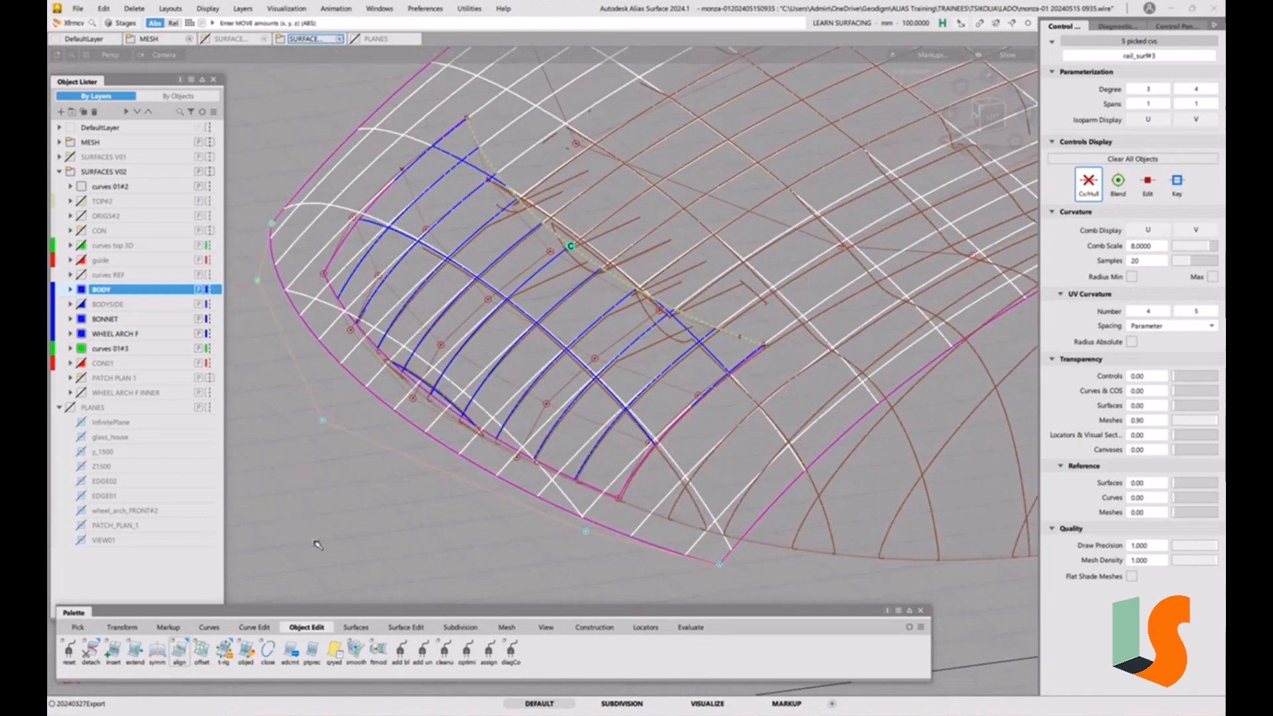
{"action": "left_click_drag", "start_coordinate": [315, 542], "coordinate": [418, 499], "text": "ctrl+shift"}
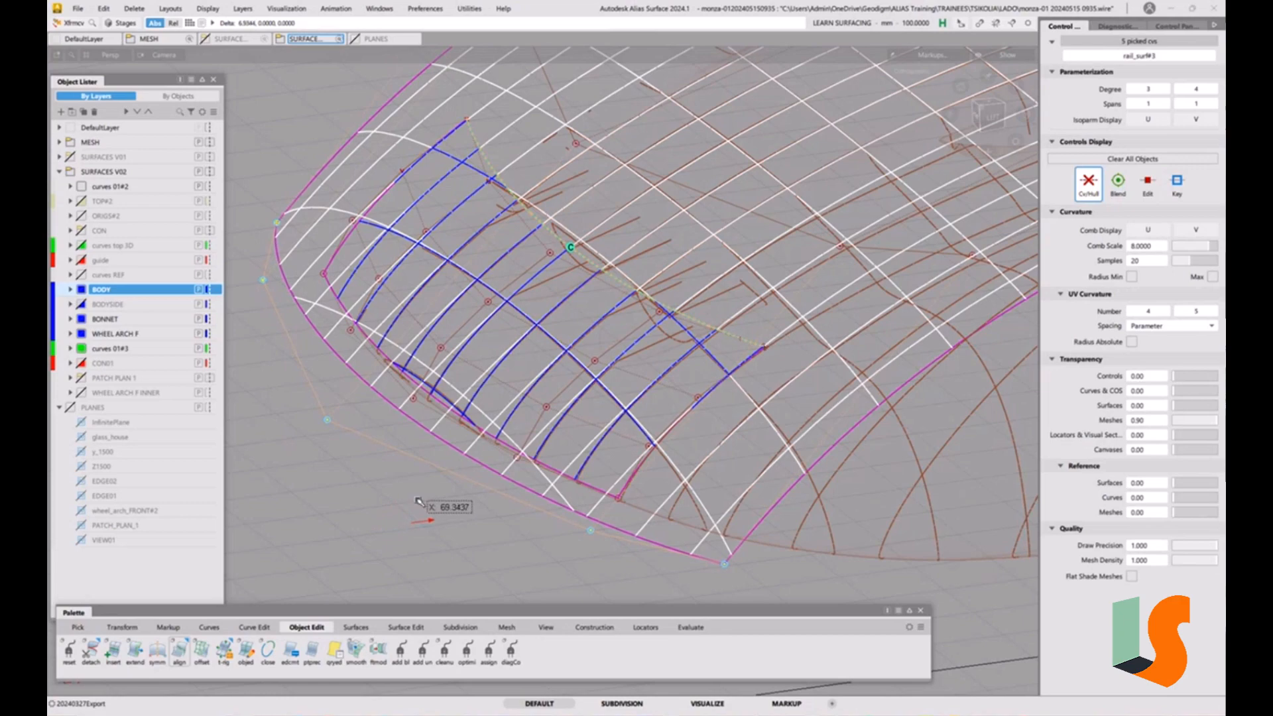
Check the shifted bonnet front against the aligned surface and undo the CV row's move.
{"action": "key", "text": "alt+shift"}
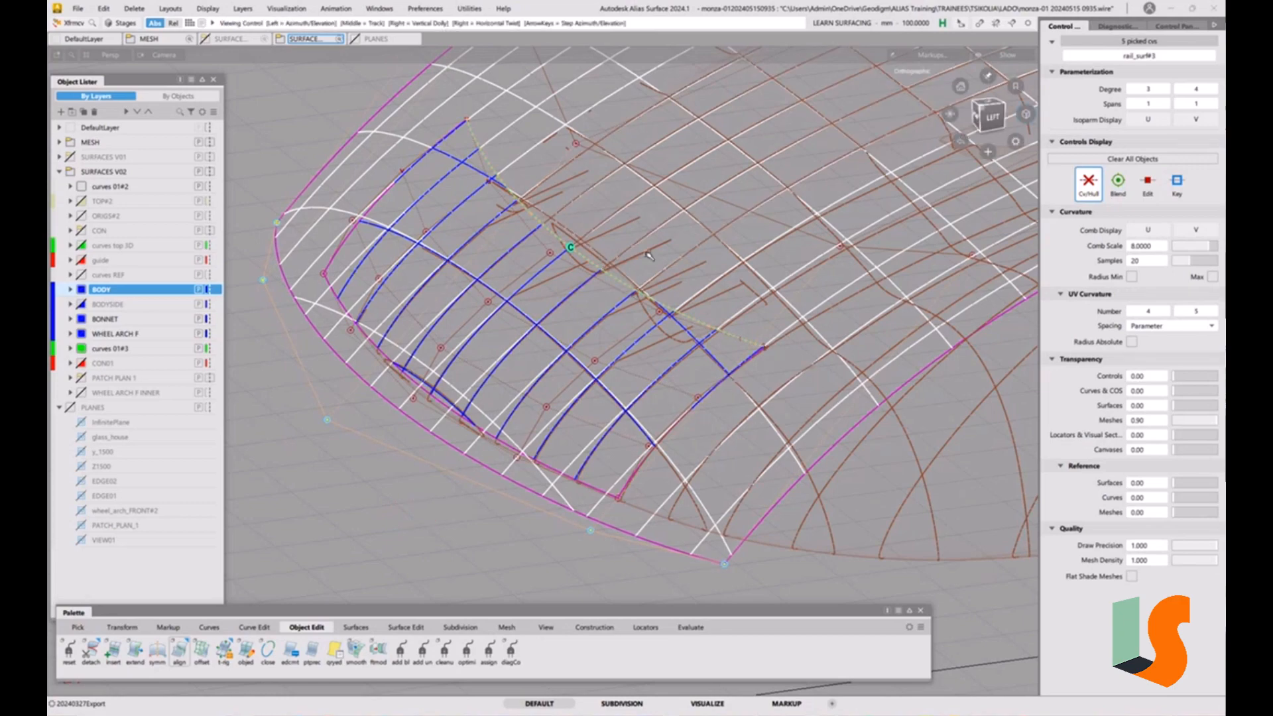
{"action": "left_click_drag", "start_coordinate": [648, 254], "coordinate": [542, 344], "text": "alt+shift"}
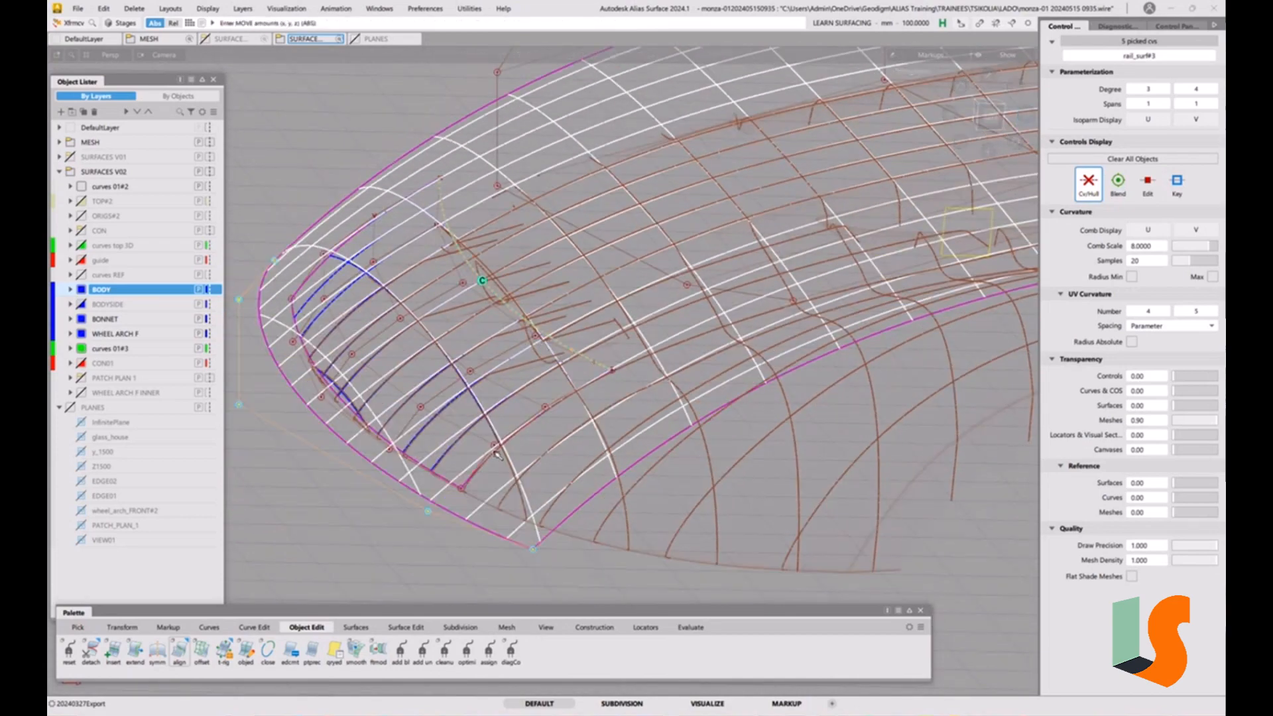
{"action": "key", "text": "ctrl+z"}
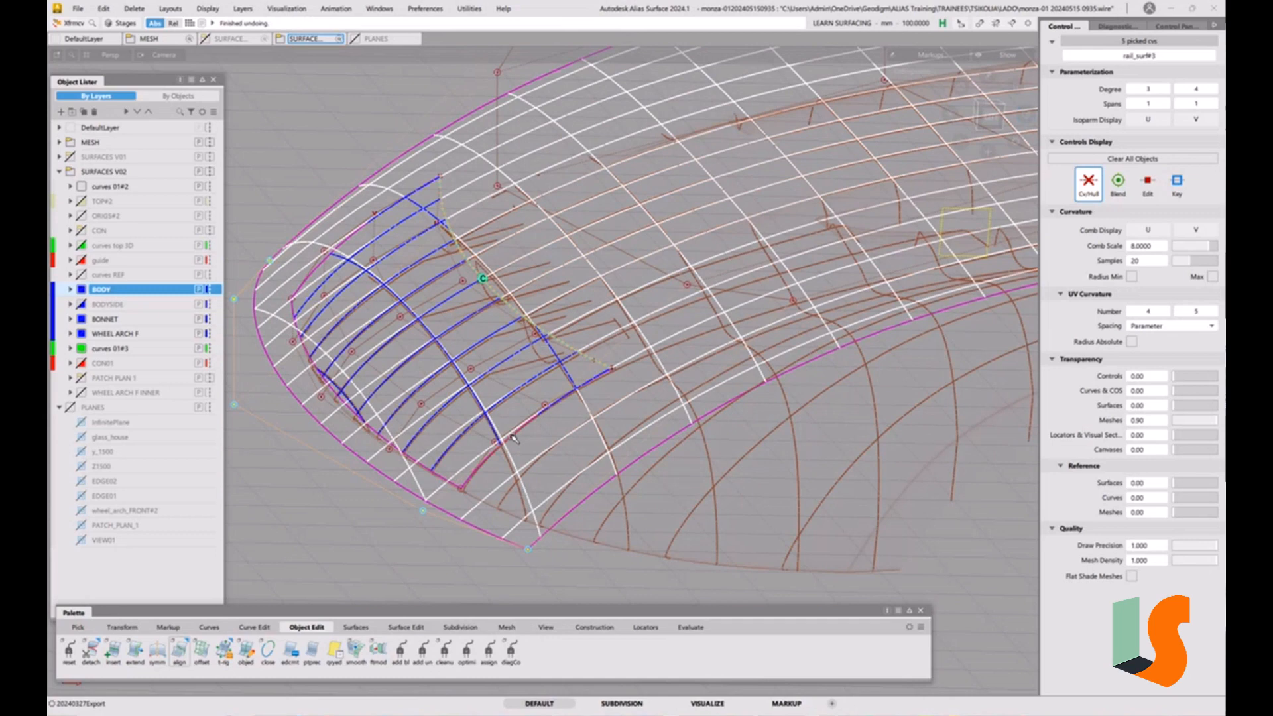
{"action": "left_click_drag", "start_coordinate": [515, 443], "coordinate": [535, 442], "text": "alt+shift"}
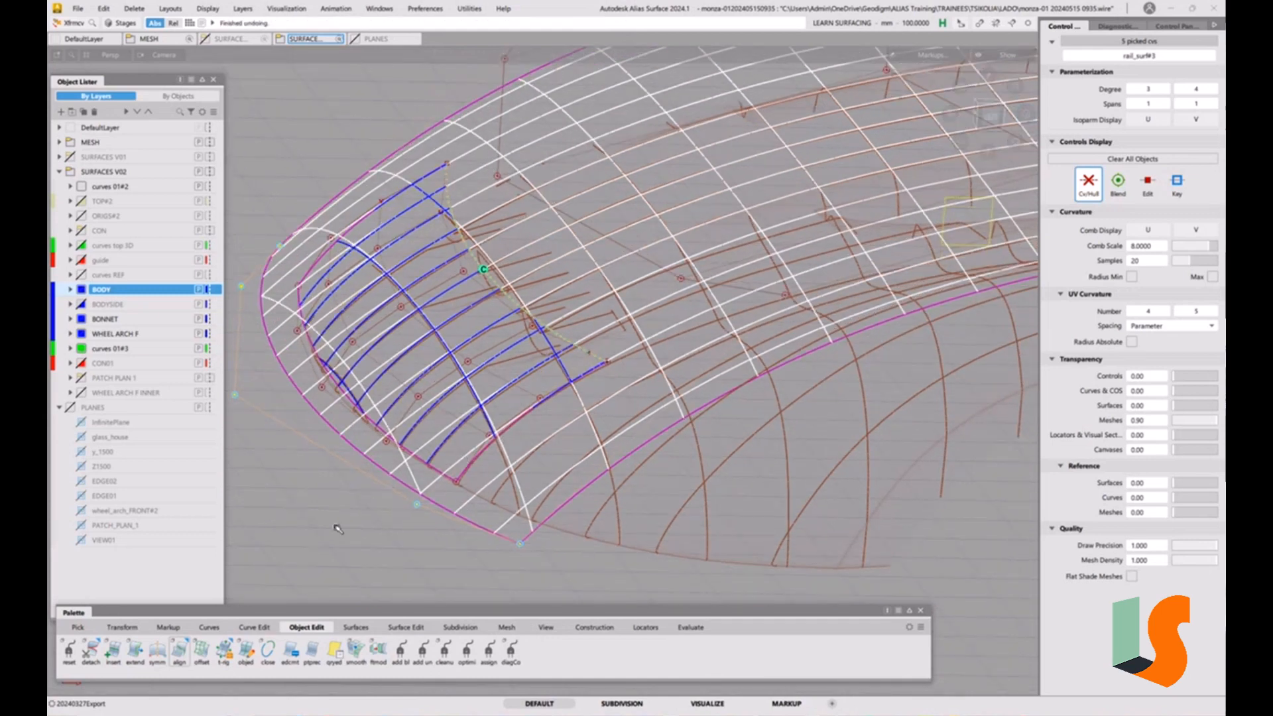
Move the bonnet's front CV row slightly rearward along X again and check the surface against the mesh sections.
{"action": "left_click_drag", "start_coordinate": [366, 448], "coordinate": [451, 513], "text": "alt+shift"}
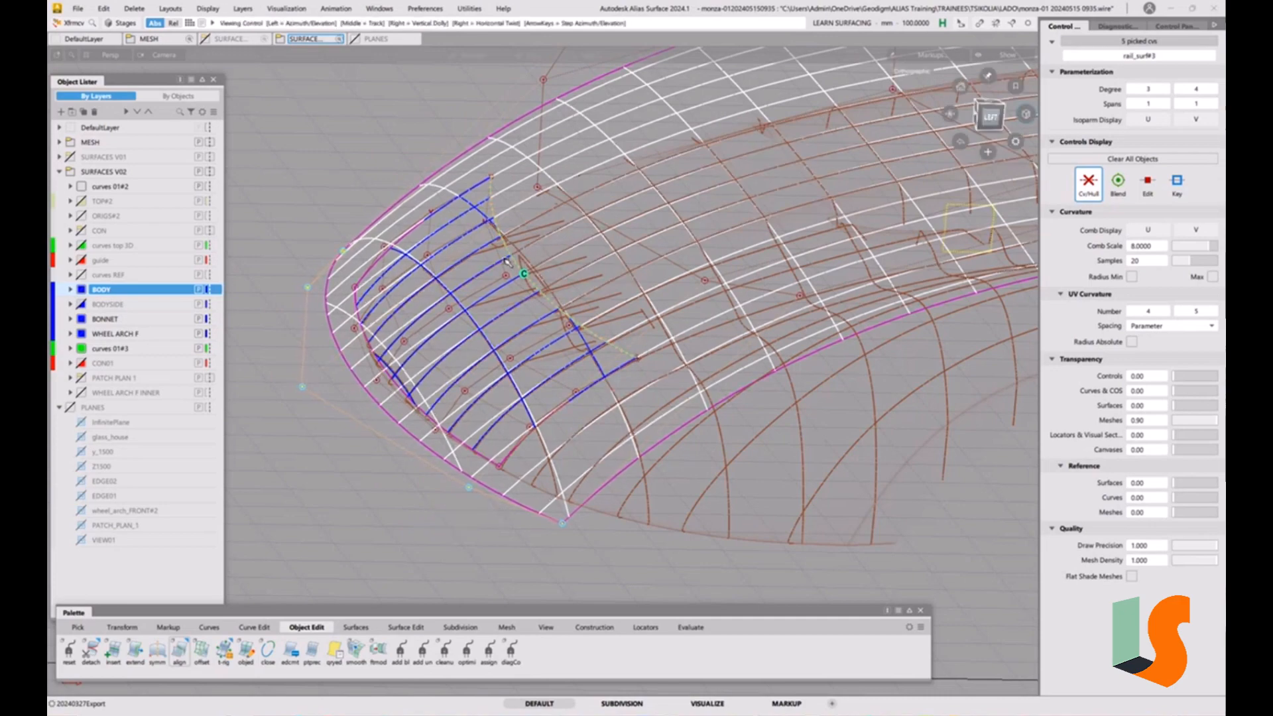
{"action": "scroll", "coordinate": [506, 262], "scroll_direction": "up", "scroll_amount": 3}
{"action": "scroll", "coordinate": [601, 323], "scroll_direction": "down", "scroll_amount": 5}
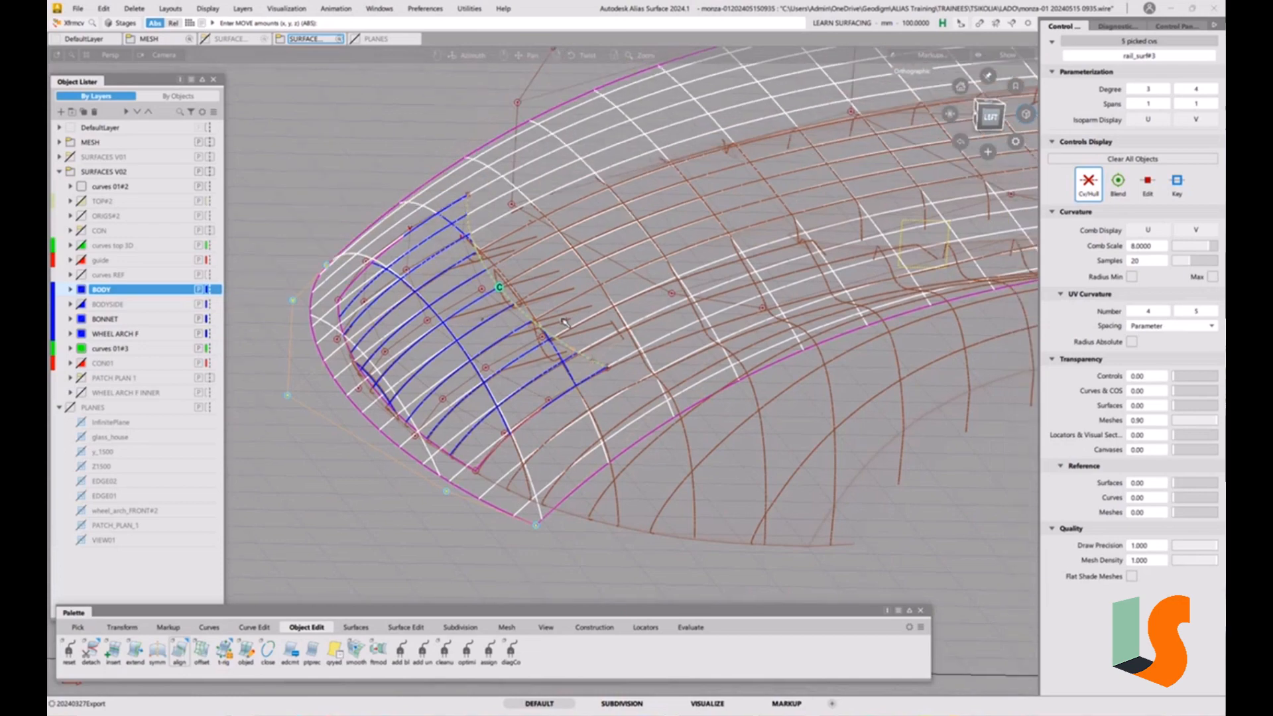
{"action": "scroll", "coordinate": [601, 323], "scroll_direction": "down", "scroll_amount": 5}
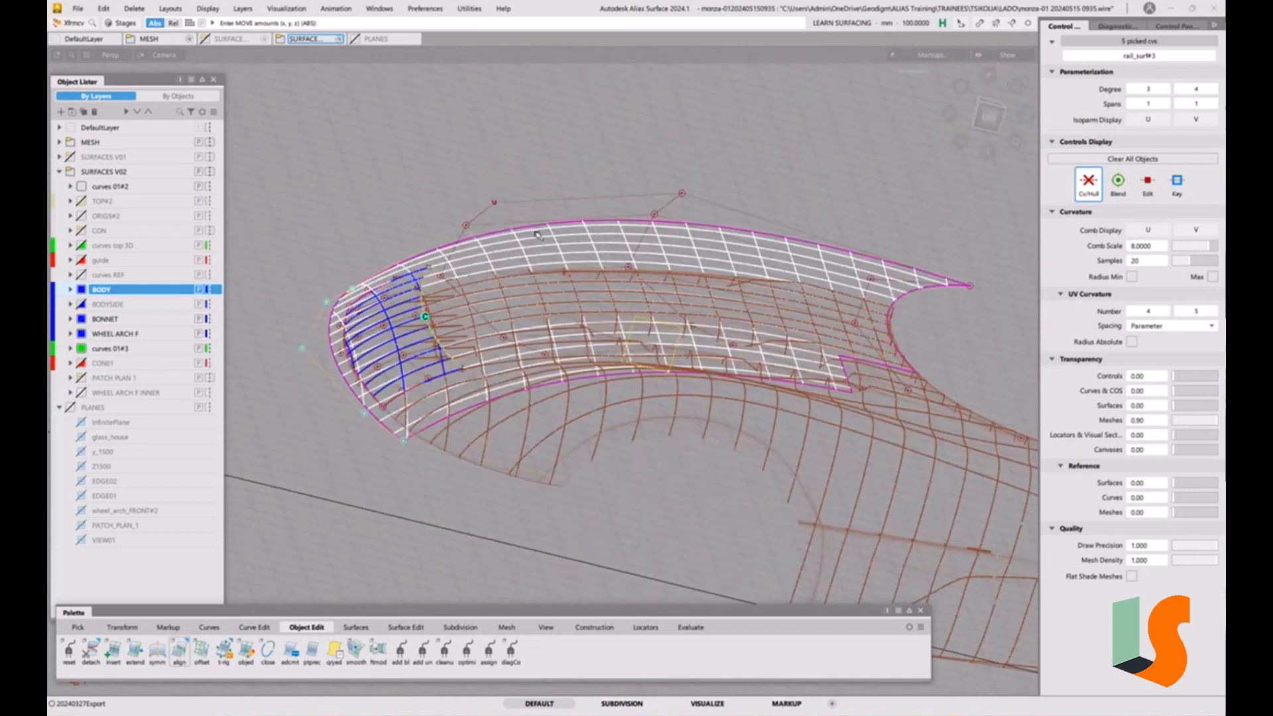
{"action": "scroll", "coordinate": [486, 329], "scroll_direction": "up", "scroll_amount": 2}
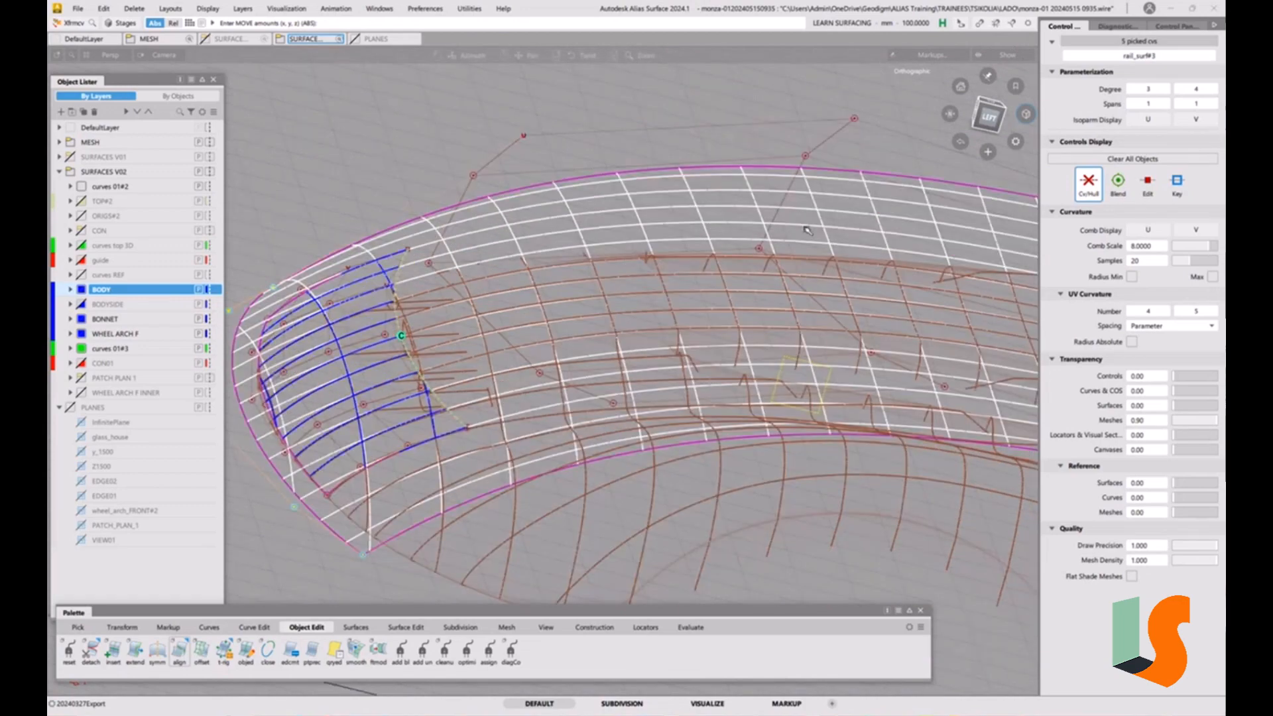
{"action": "scroll", "coordinate": [520, 335], "scroll_direction": "up", "scroll_amount": 2}
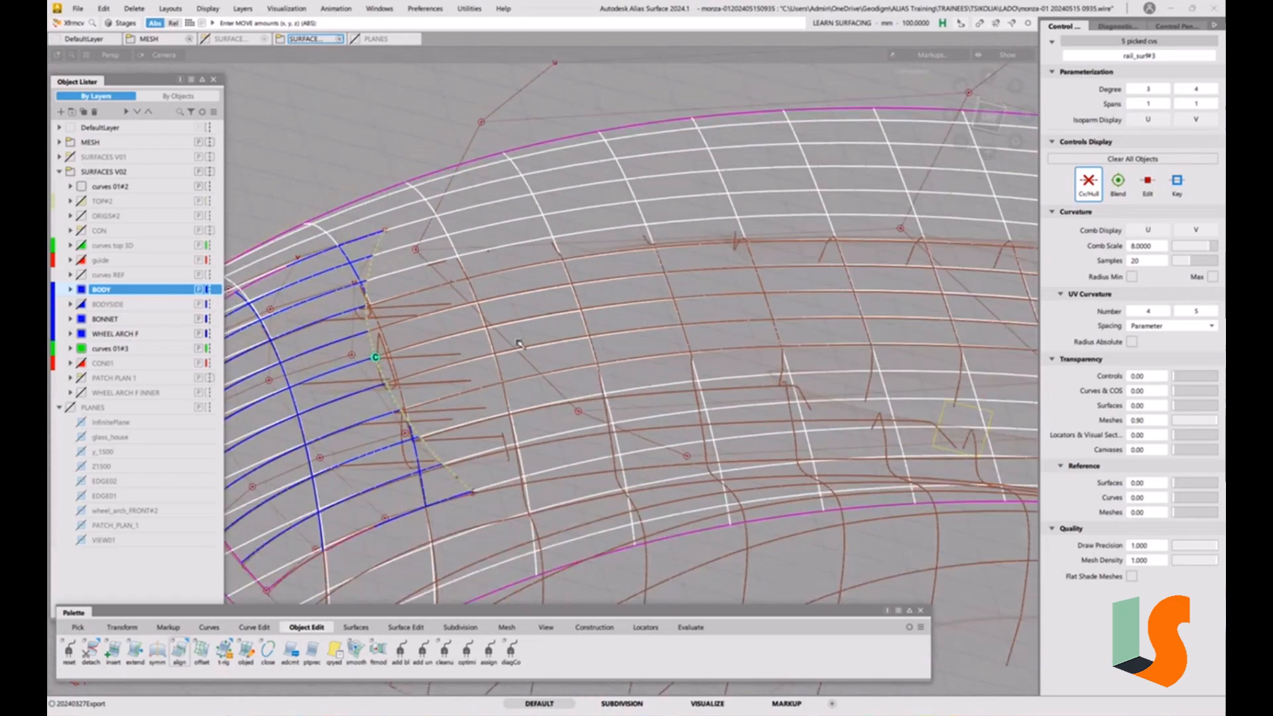
{"action": "scroll", "coordinate": [513, 325], "scroll_direction": "up", "scroll_amount": 1}
{"action": "middle_click_drag", "start_coordinate": [510, 324], "coordinate": [581, 301], "text": "alt+shift"}
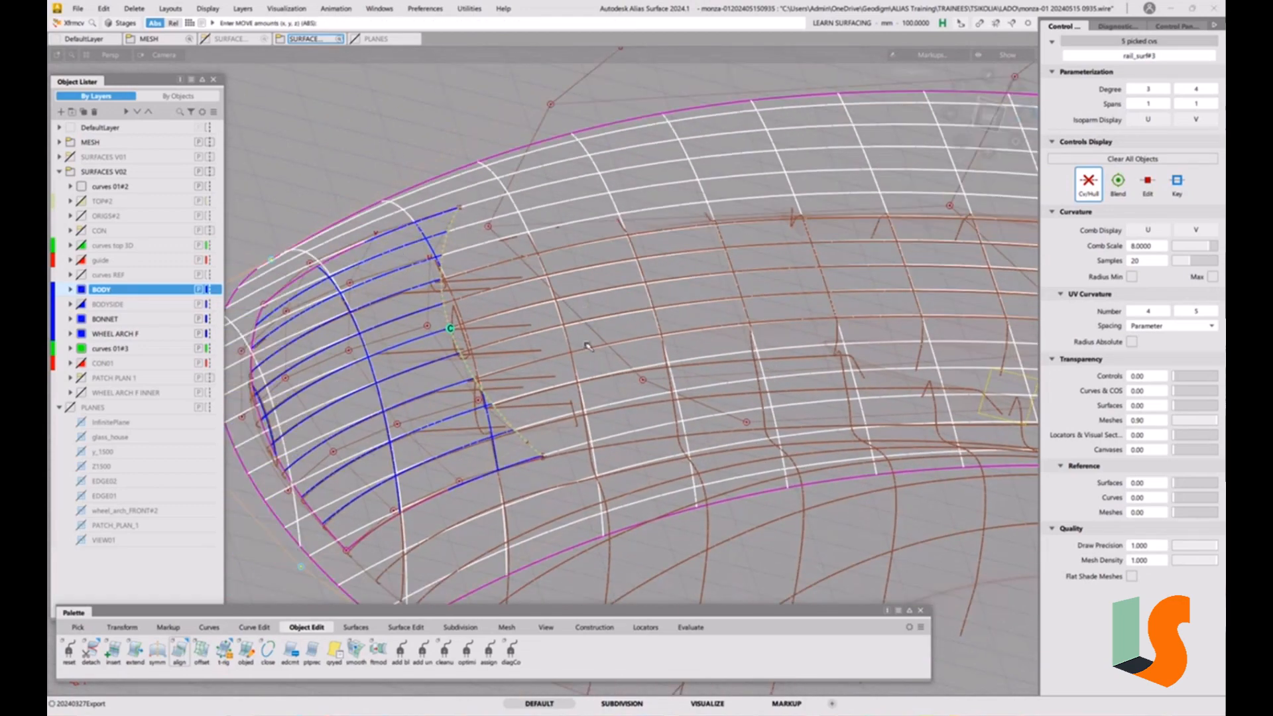
Pick the bonnet surface's second CV row from the front with the Hull tool, using XYZ move mode.
{"action": "left_click_drag", "start_coordinate": [585, 344], "coordinate": [575, 309], "text": "ctrl+shift"}
{"action": "key", "text": "h"}
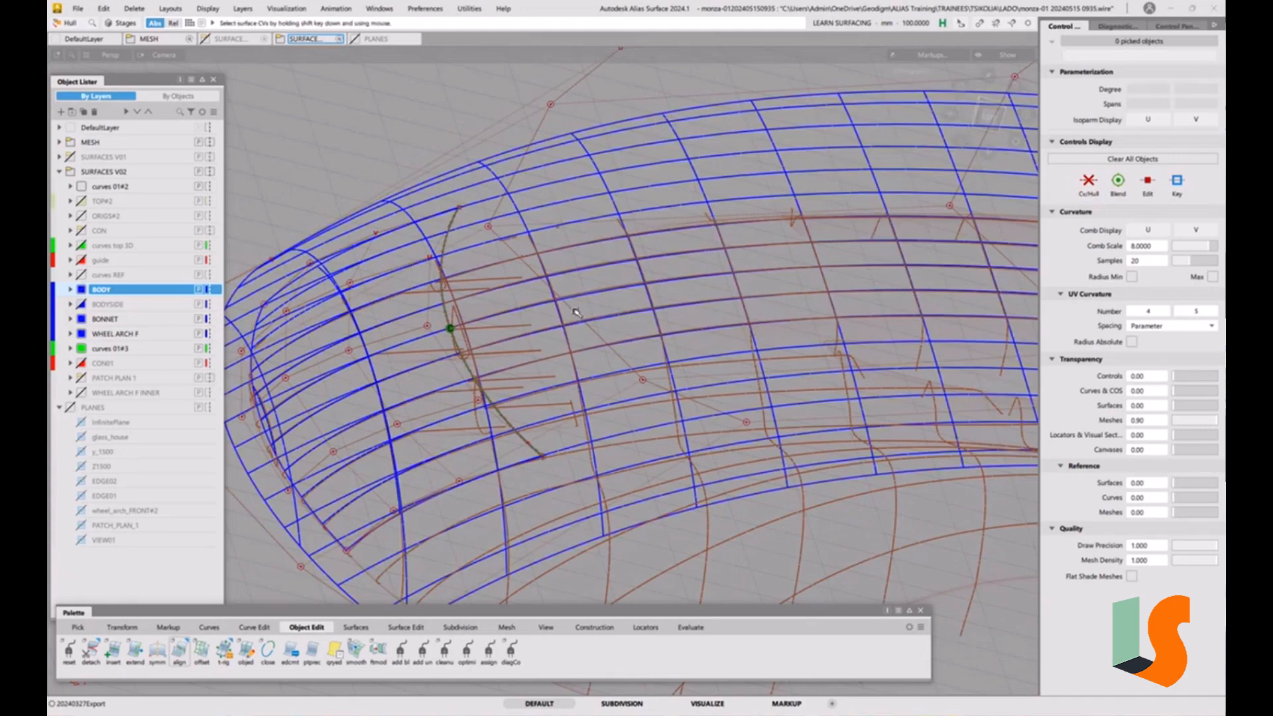
{"action": "left_click", "coordinate": [574, 310]}
{"action": "key", "text": "ctrl"}
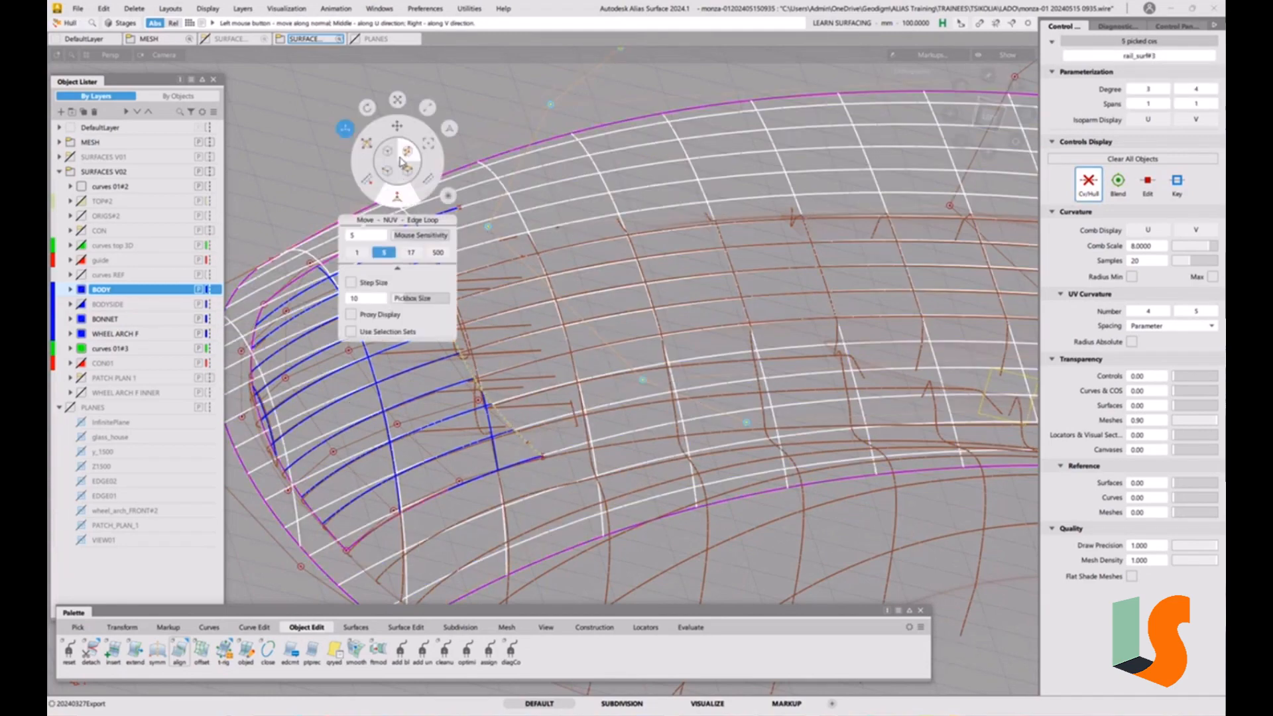
{"action": "left_click", "coordinate": [396, 128]}
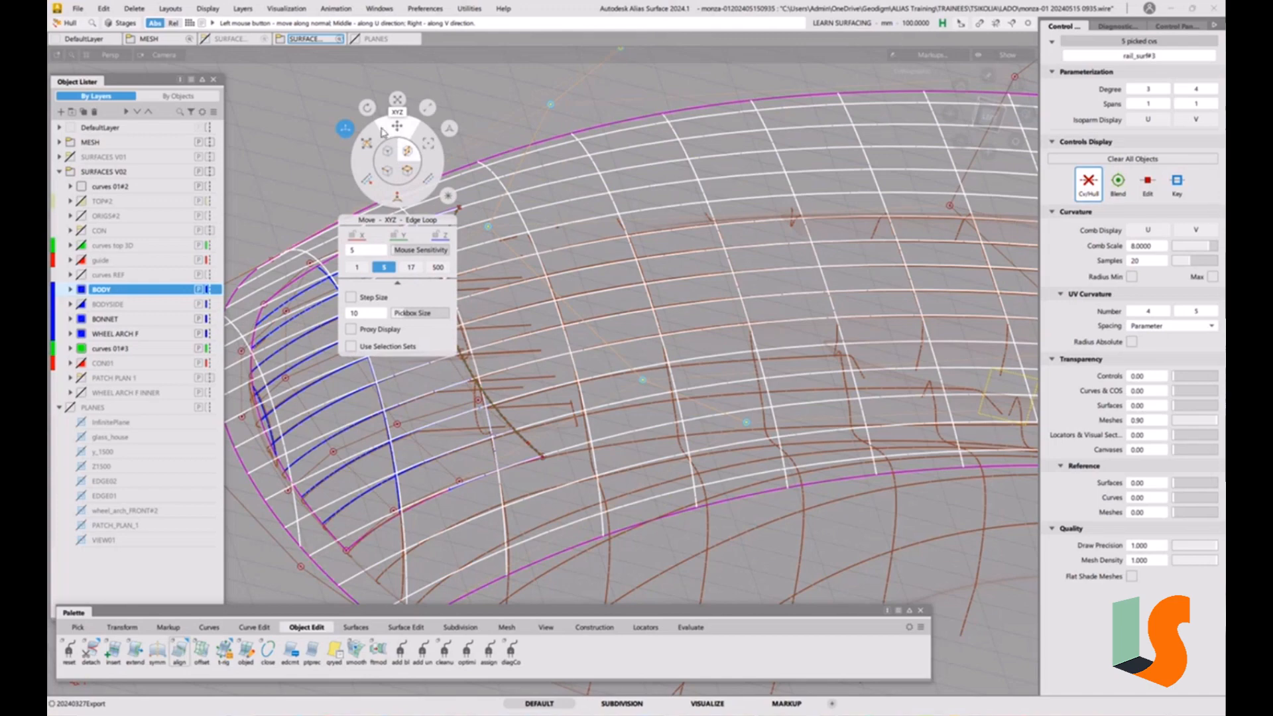
{"action": "key", "text": "ctrl"}
Undo the last move of the bonnet surface's front CV row.
{"action": "right_click_drag", "start_coordinate": [428, 199], "coordinate": [404, 258], "text": "alt+shift"}
{"action": "left_click_drag", "start_coordinate": [404, 259], "coordinate": [485, 344], "text": "alt+shift"}
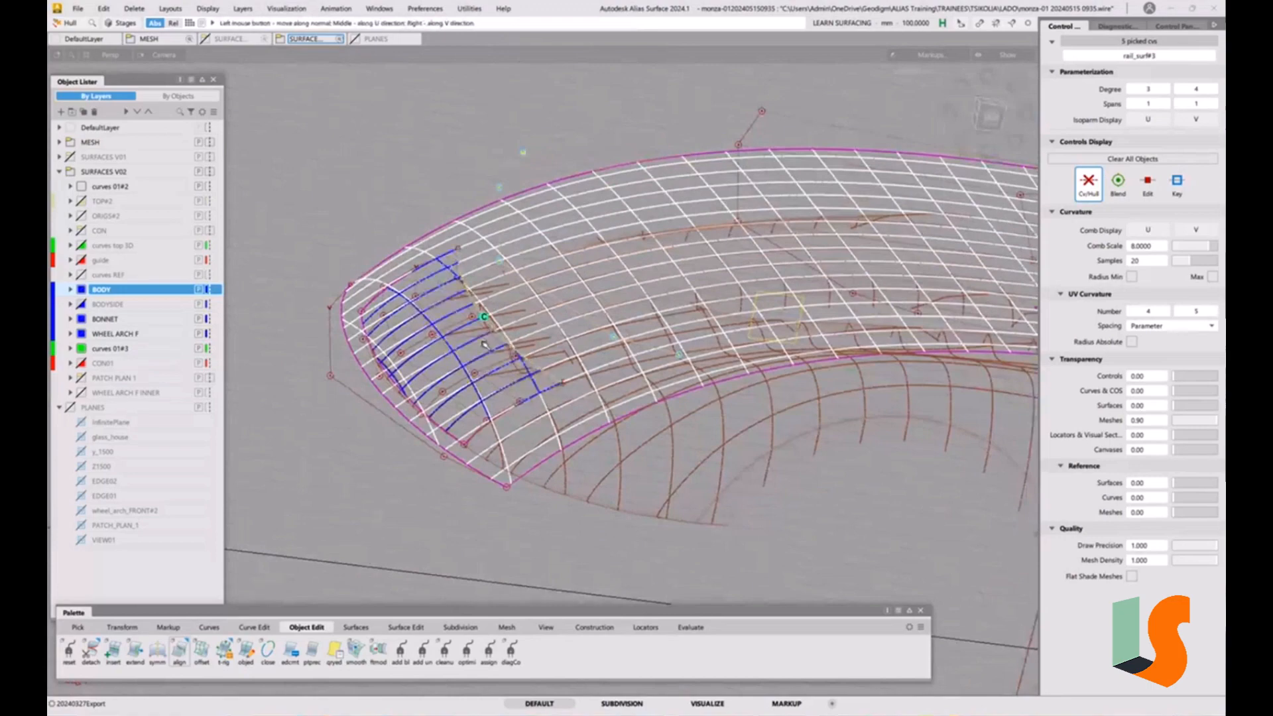
{"action": "key", "text": "ctrl+z"}
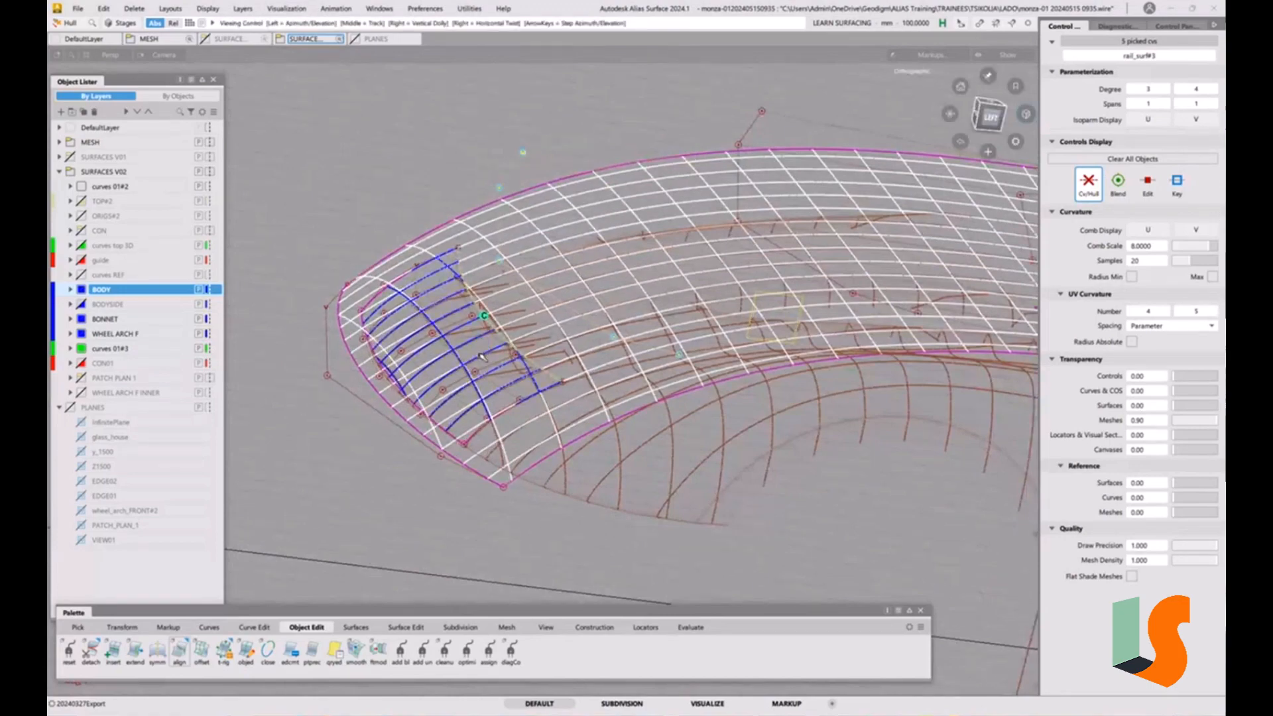
Pick the bonnet surface's front CV row as an edge loop and move it slightly rearward.
{"action": "right_click_drag", "start_coordinate": [486, 358], "coordinate": [549, 259], "text": "alt+shift"}
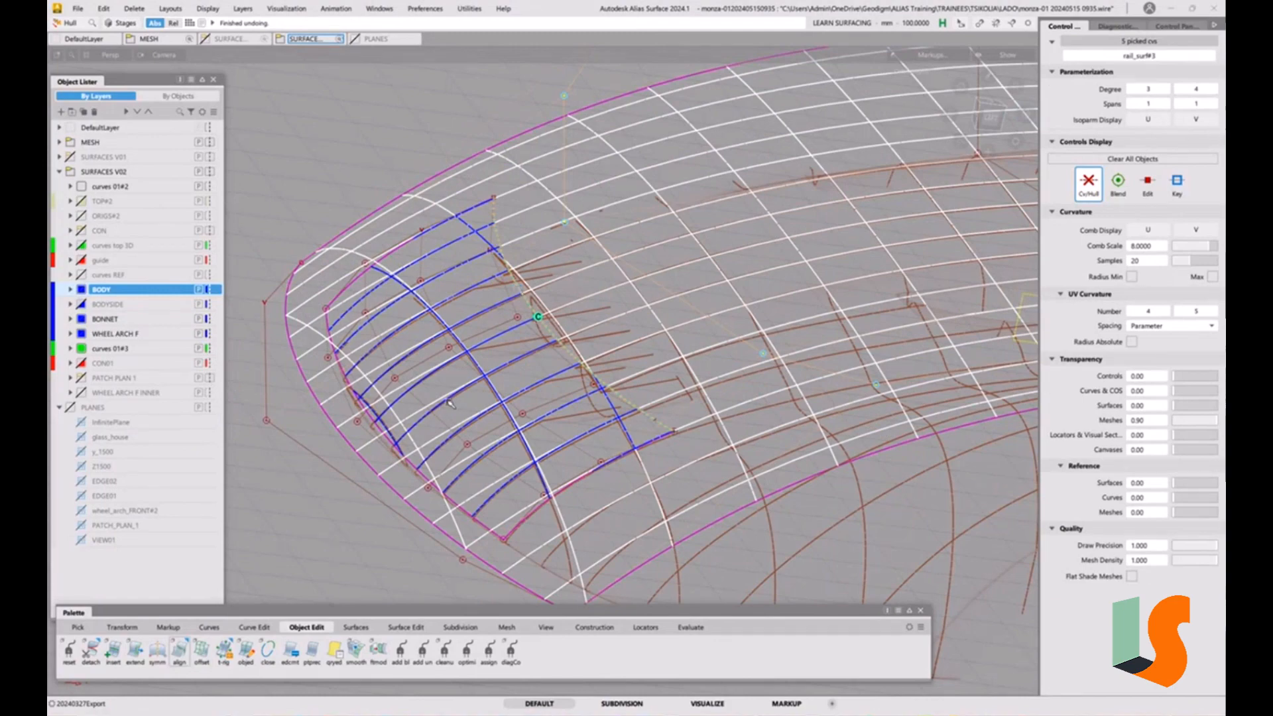
{"action": "left_click", "coordinate": [317, 437]}
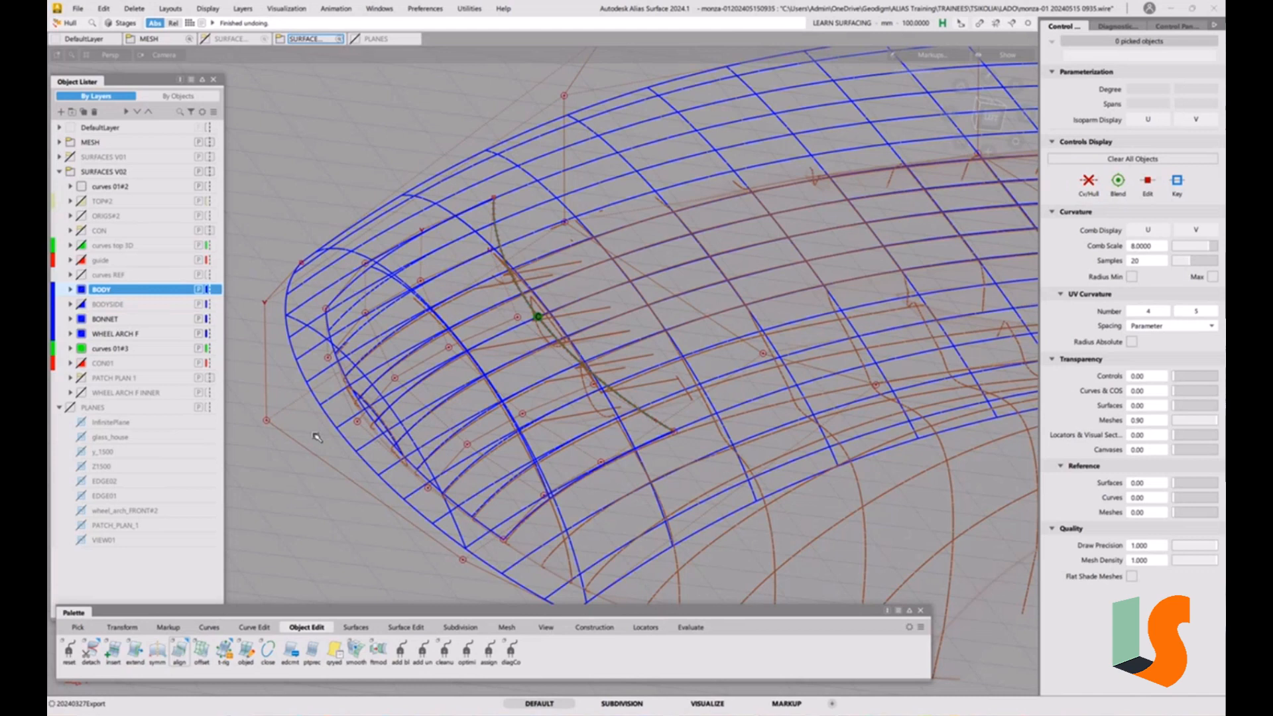
{"action": "right_click", "coordinate": [315, 436]}
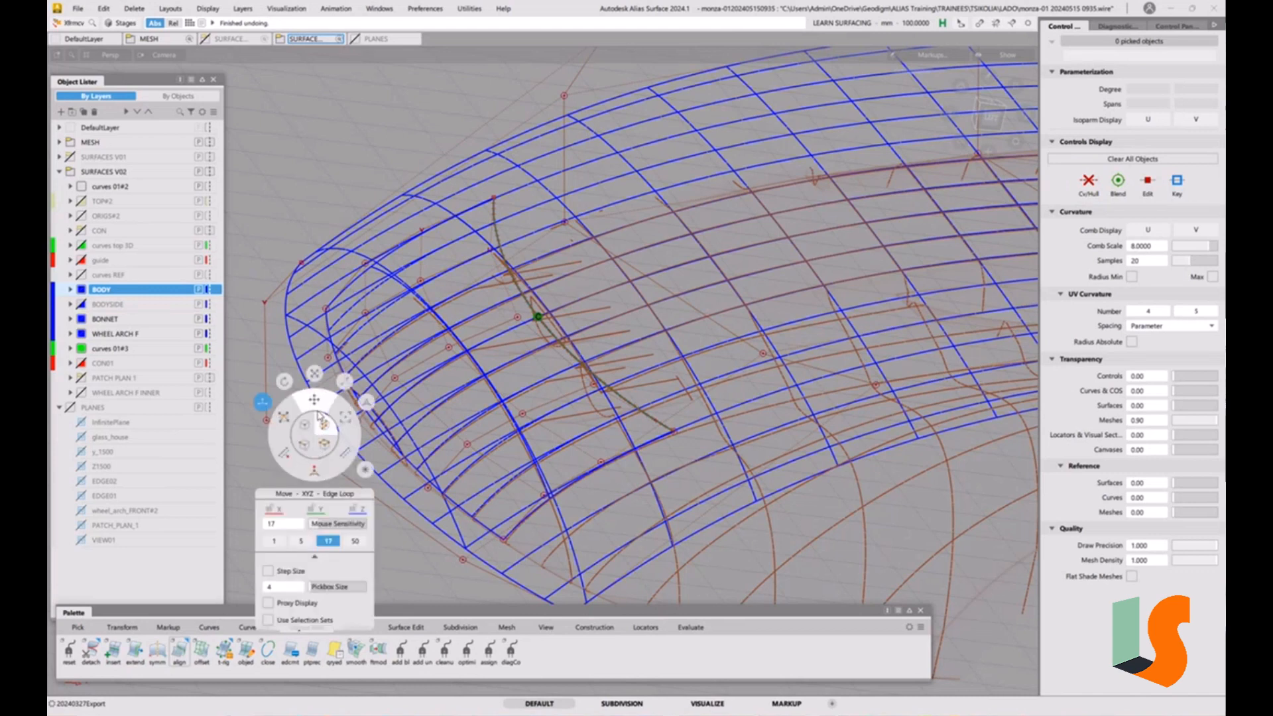
{"action": "left_click", "coordinate": [311, 454]}
{"action": "left_click", "coordinate": [309, 453]}
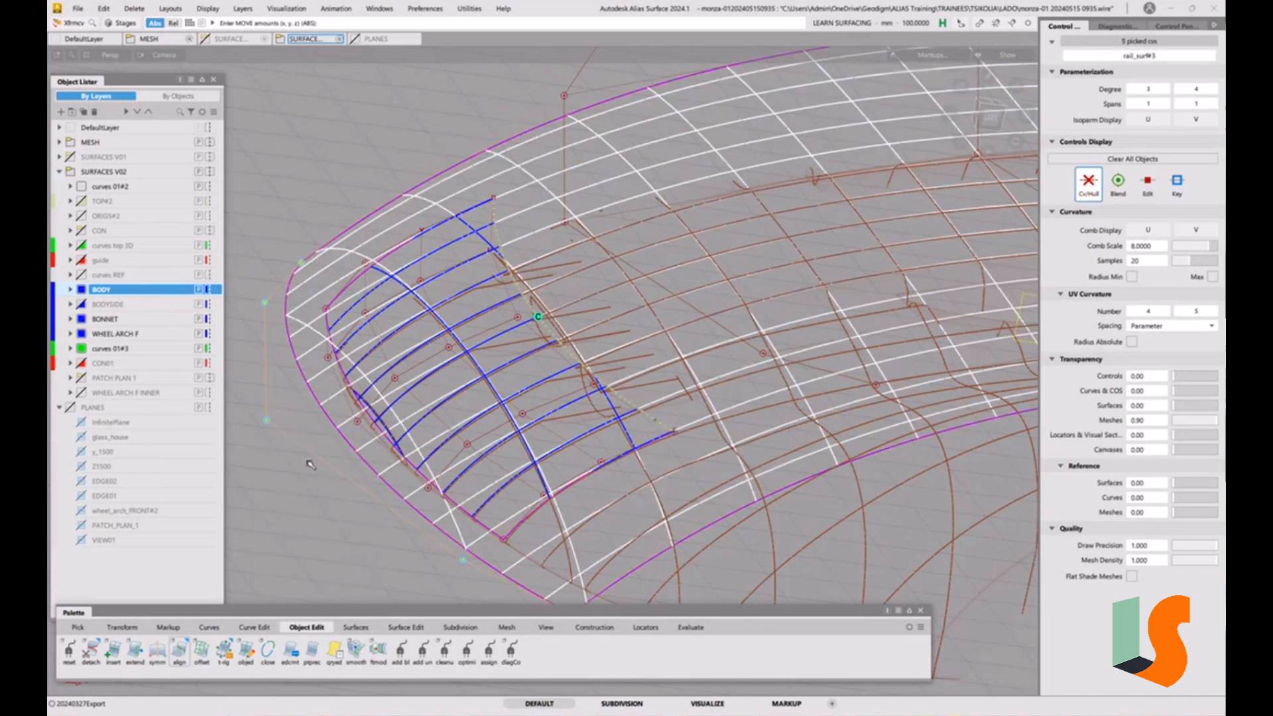
{"action": "key", "text": "space"}
{"action": "left_click", "coordinate": [302, 445]}
{"action": "left_click_drag", "start_coordinate": [311, 493], "coordinate": [417, 482]}
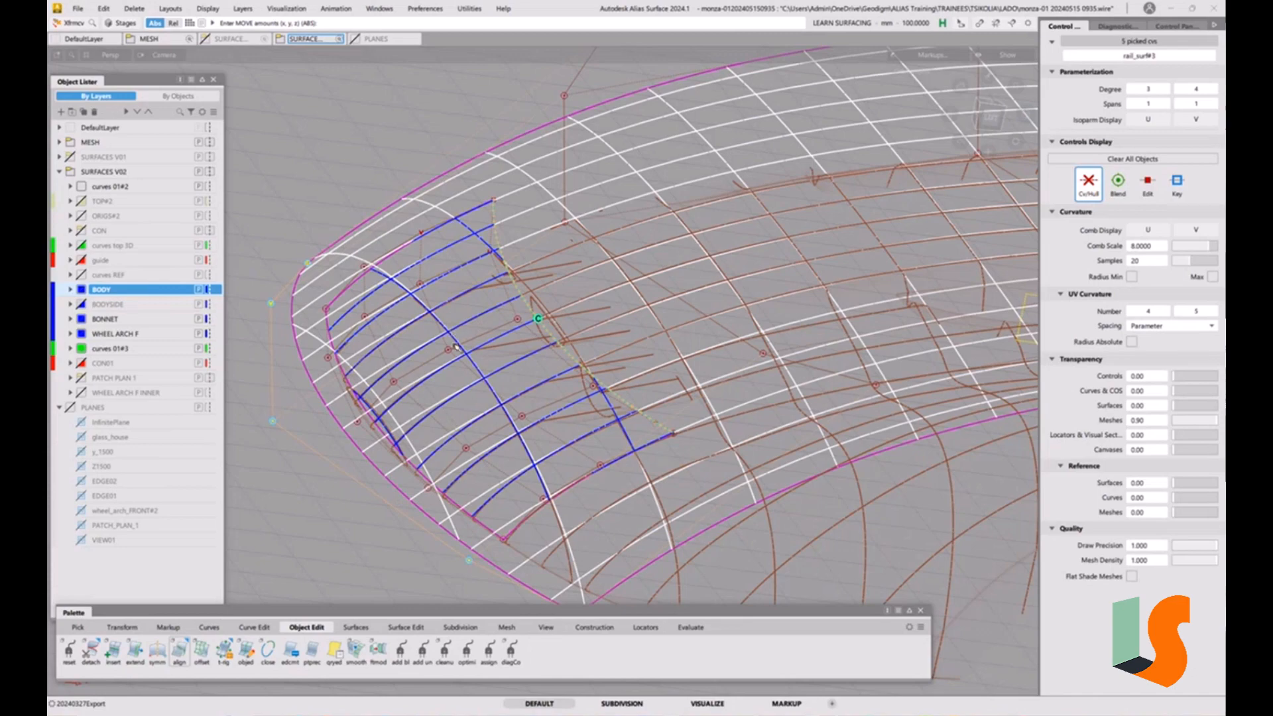
Pick the bonnet surface's second CV row from the front and raise it slightly along Z.
{"action": "right_click_drag", "start_coordinate": [617, 290], "coordinate": [646, 292], "text": "alt+shift"}
{"action": "middle_click_drag", "start_coordinate": [646, 292], "coordinate": [545, 295], "text": "alt+shift"}
{"action": "left_click_drag", "start_coordinate": [545, 295], "coordinate": [548, 309], "text": "ctrl+shift"}
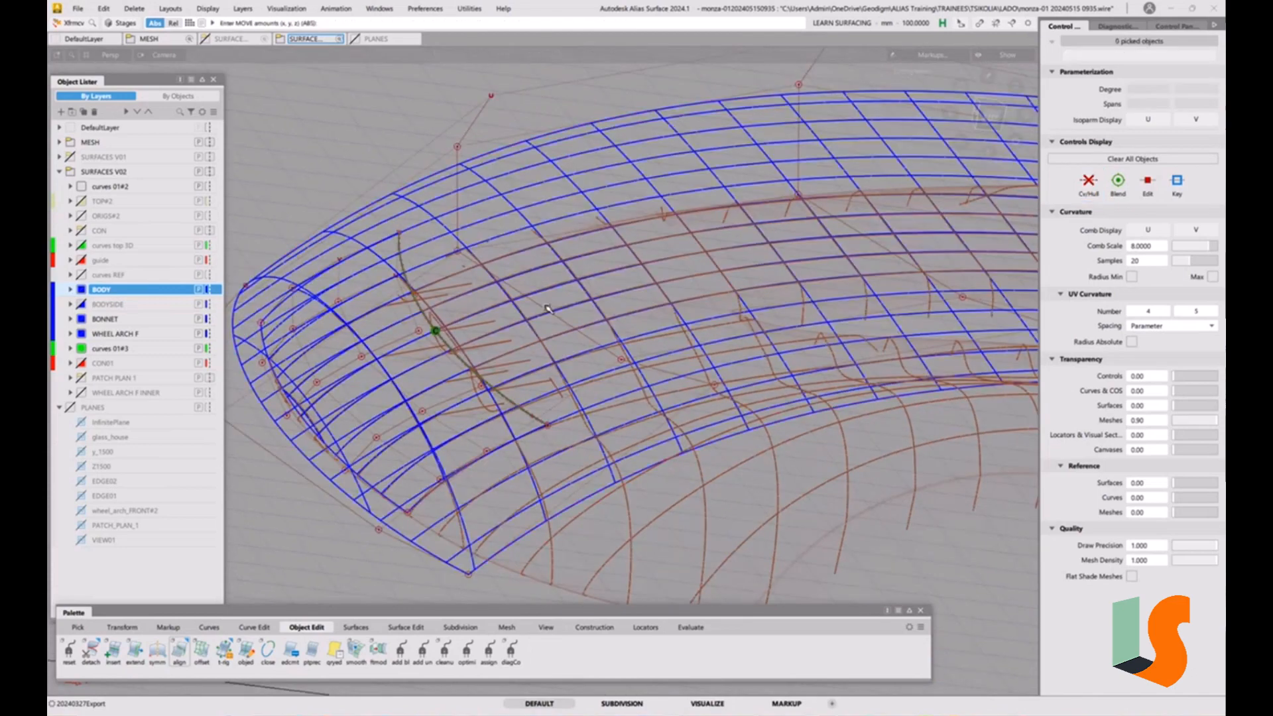
{"action": "left_click", "coordinate": [546, 308]}
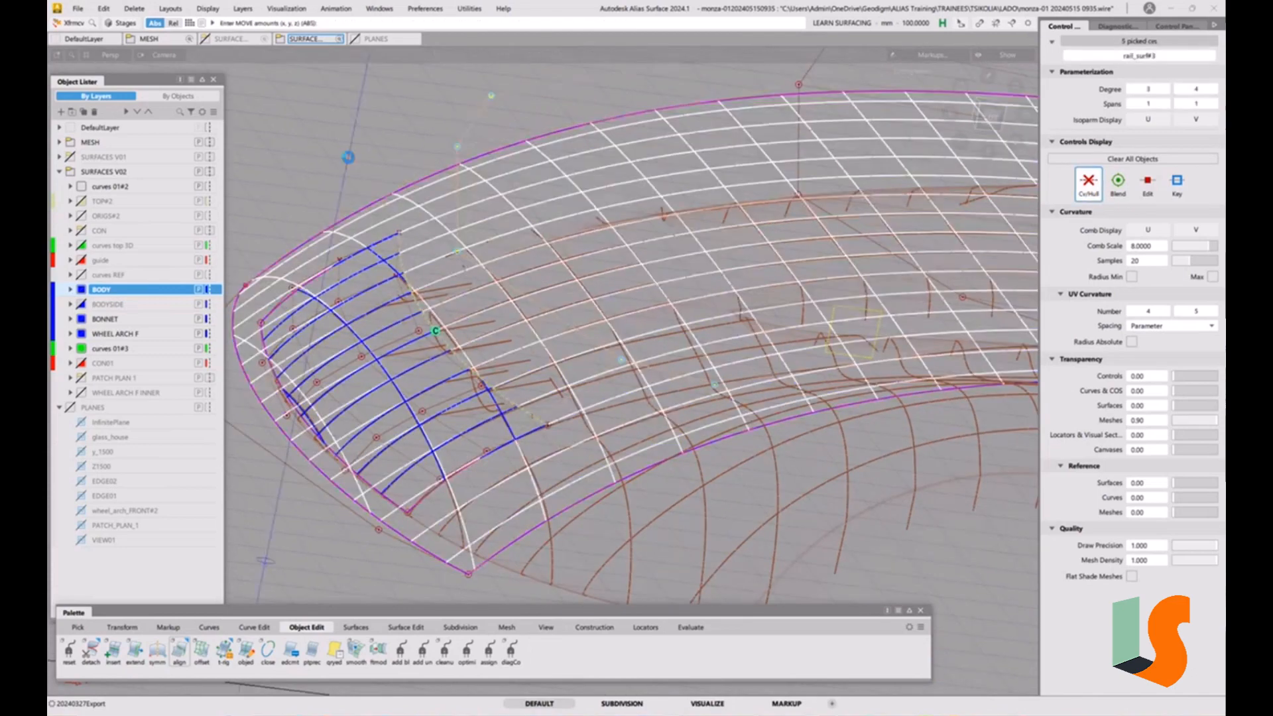
{"action": "mouse_move", "coordinate": [349, 160]}
{"action": "right_mouse_down"}
{"action": "mouse_move", "coordinate": [353, 126]}
{"action": "mouse_move", "coordinate": [348, 153]}
{"action": "right_mouse_up"}
{"action": "left_click", "coordinate": [349, 153]}
{"action": "right_click_drag", "start_coordinate": [669, 398], "coordinate": [582, 398], "text": "alt+shift"}
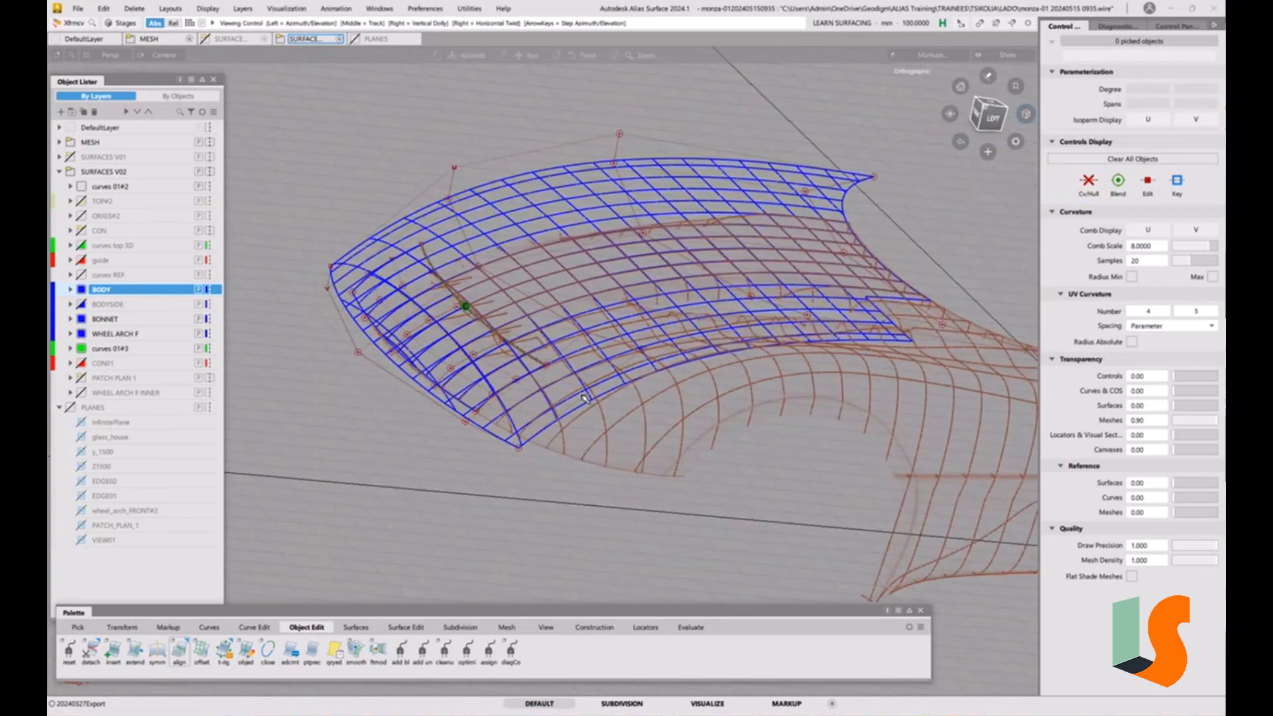
{"action": "left_click_drag", "start_coordinate": [582, 398], "coordinate": [485, 332], "text": "alt+shift"}
{"action": "middle_click_drag", "start_coordinate": [484, 329], "coordinate": [501, 383], "text": "alt+shift"}
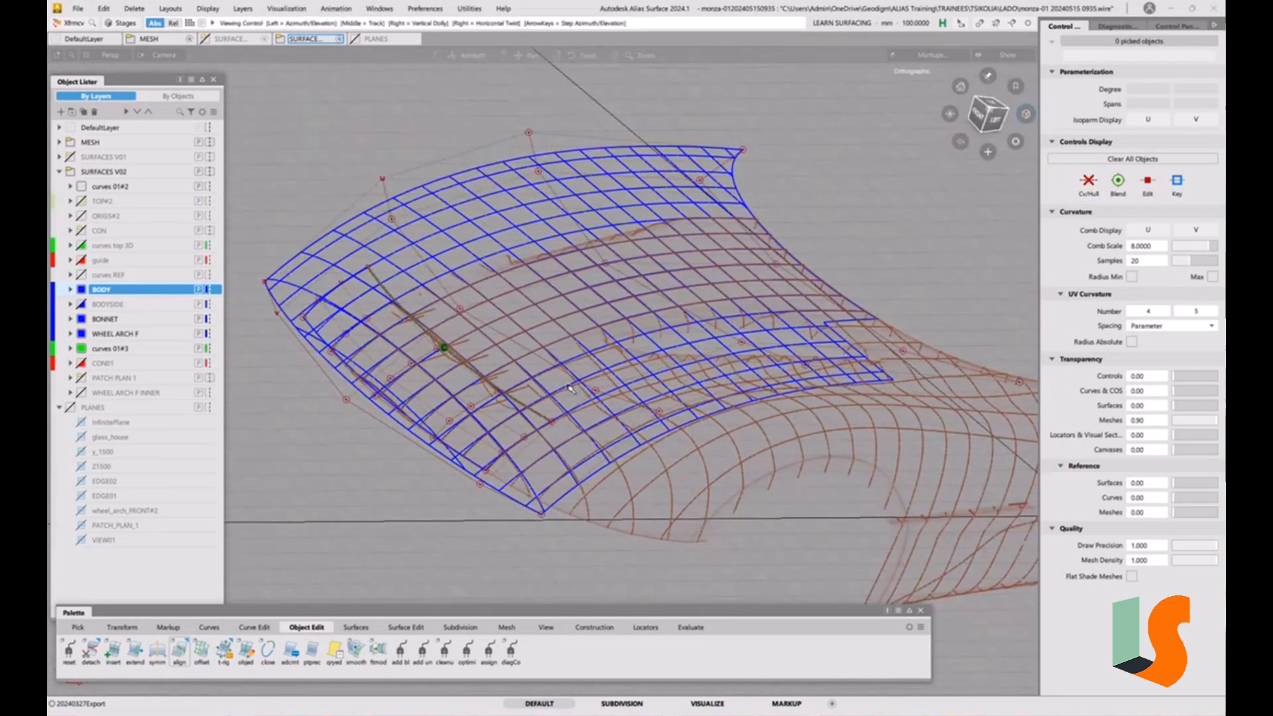
{"action": "left_click_drag", "start_coordinate": [501, 382], "coordinate": [633, 423], "text": "alt+shift"}
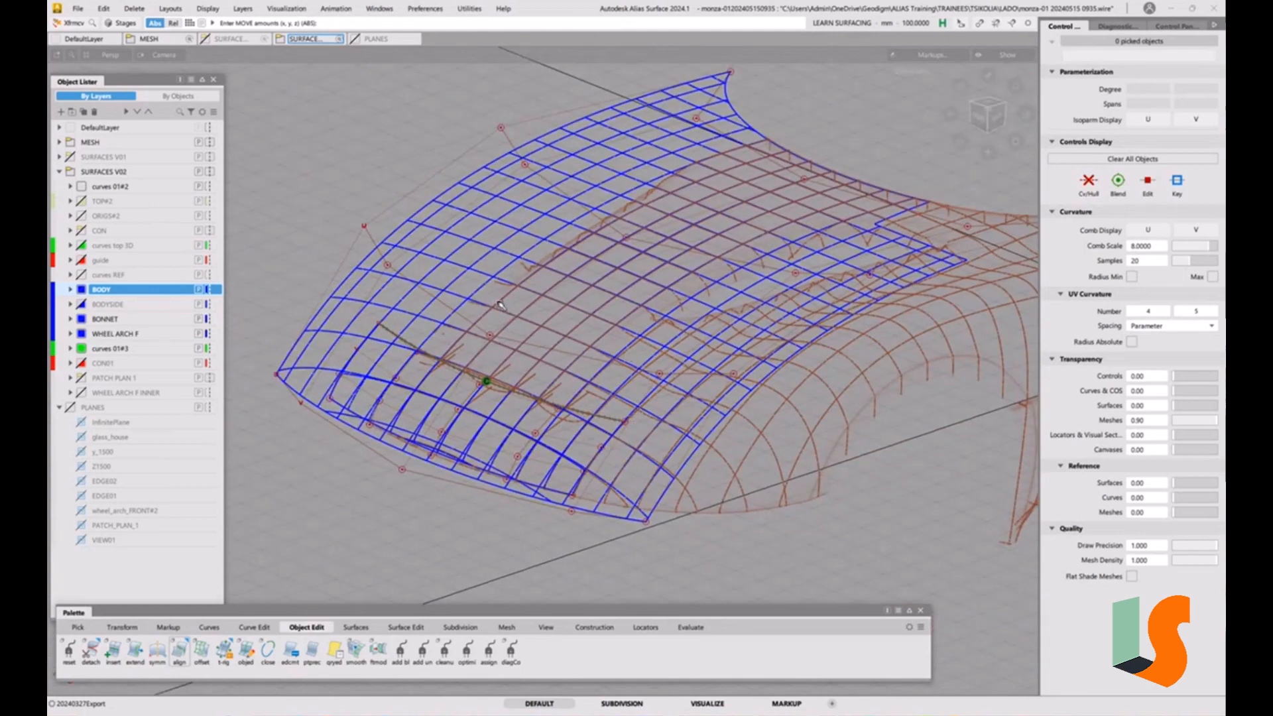
{"action": "left_click", "coordinate": [77, 9]}
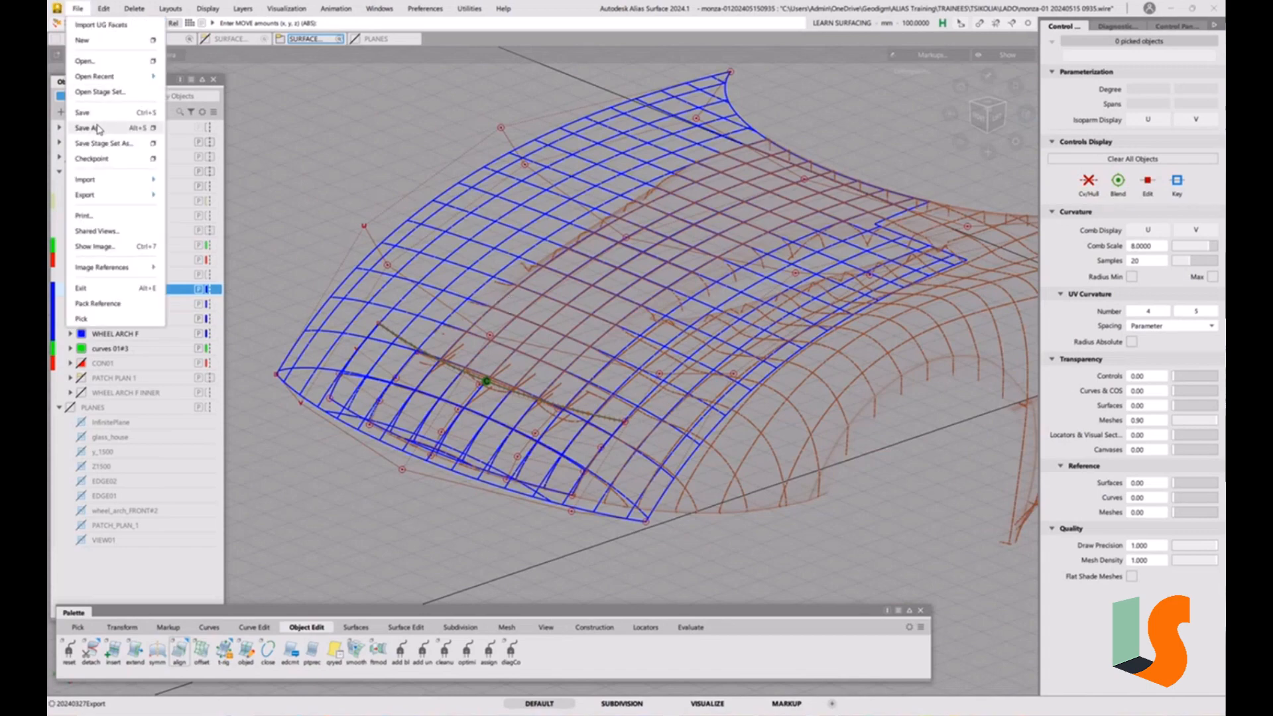
{"action": "left_click", "coordinate": [98, 129]}
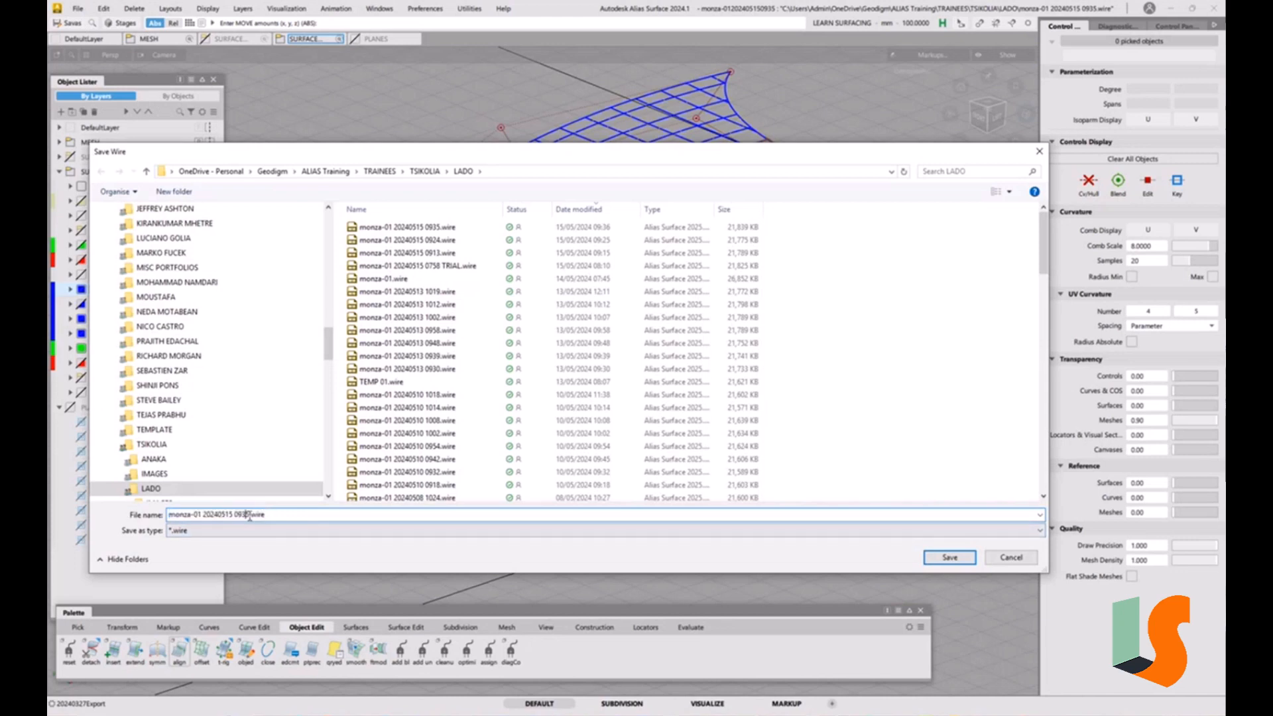
{"action": "left_click_drag", "start_coordinate": [249, 516], "coordinate": [311, 513]}
{"action": "type", "text": "8"}
{"action": "key", "text": "Return"}
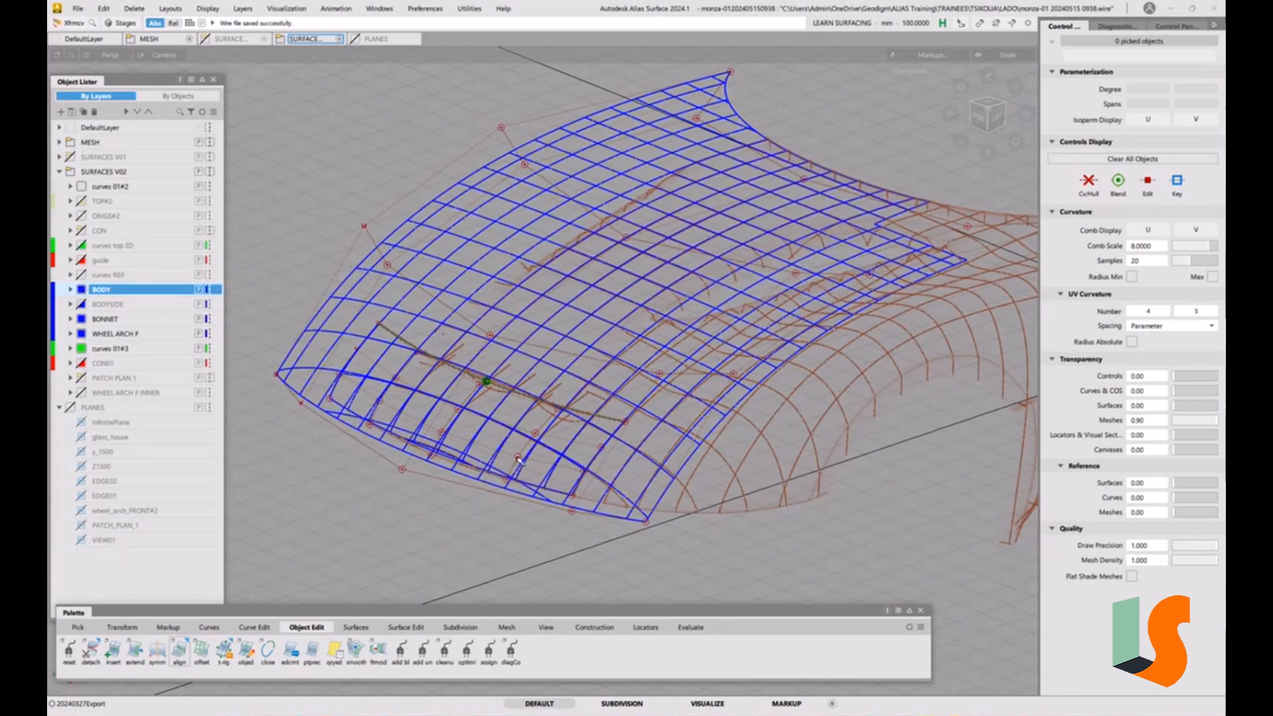
Assign the bonnet surface and the aligned front surface to the BONNET layer, and hide that layer.
{"action": "left_click_drag", "start_coordinate": [519, 459], "coordinate": [575, 443], "text": "alt+shift"}
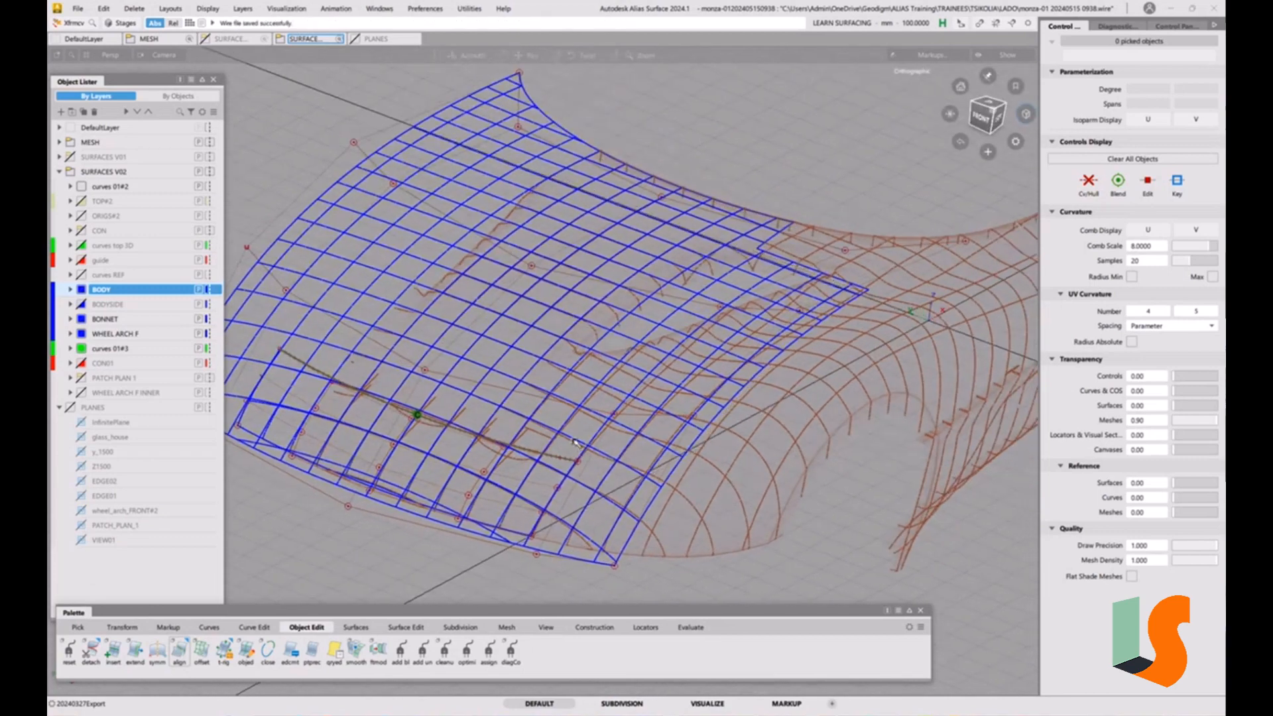
{"action": "middle_click_drag", "start_coordinate": [575, 443], "coordinate": [660, 432], "text": "alt+shift"}
{"action": "left_click_drag", "start_coordinate": [702, 454], "coordinate": [604, 421], "text": "alt+shift"}
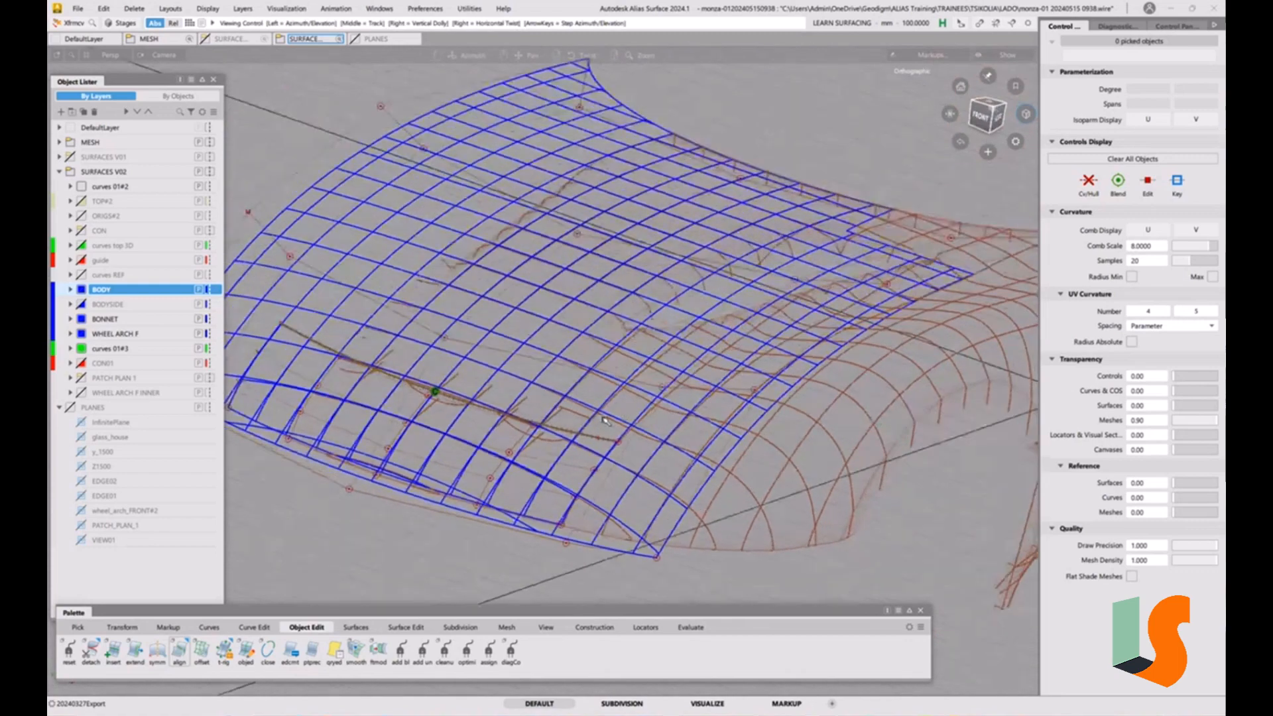
{"action": "right_click_drag", "start_coordinate": [616, 418], "coordinate": [517, 312], "text": "alt+shift"}
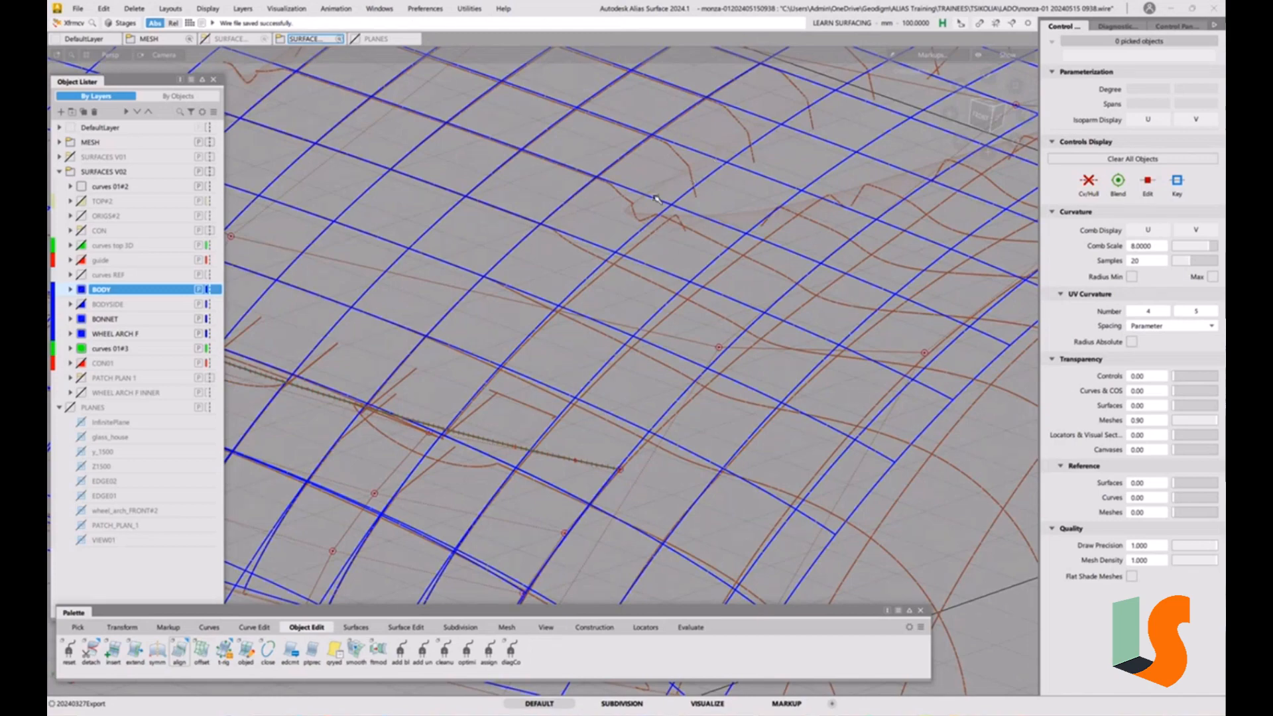
{"action": "right_click_drag", "start_coordinate": [656, 200], "coordinate": [608, 372], "text": "alt+shift"}
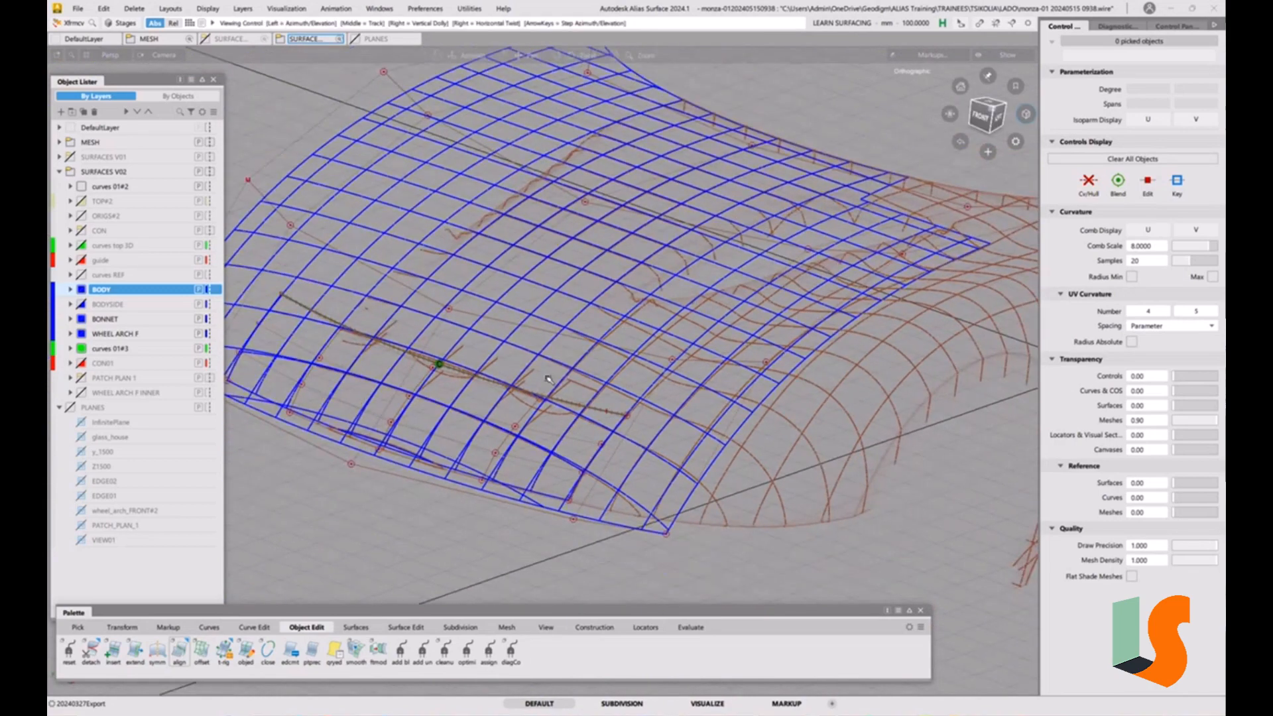
{"action": "left_click_drag", "start_coordinate": [478, 419], "coordinate": [474, 368], "text": "ctrl+shift"}
{"action": "left_click_drag", "start_coordinate": [564, 408], "coordinate": [518, 425], "text": "ctrl+shift"}
{"action": "left_click_drag", "start_coordinate": [479, 384], "coordinate": [451, 492]}
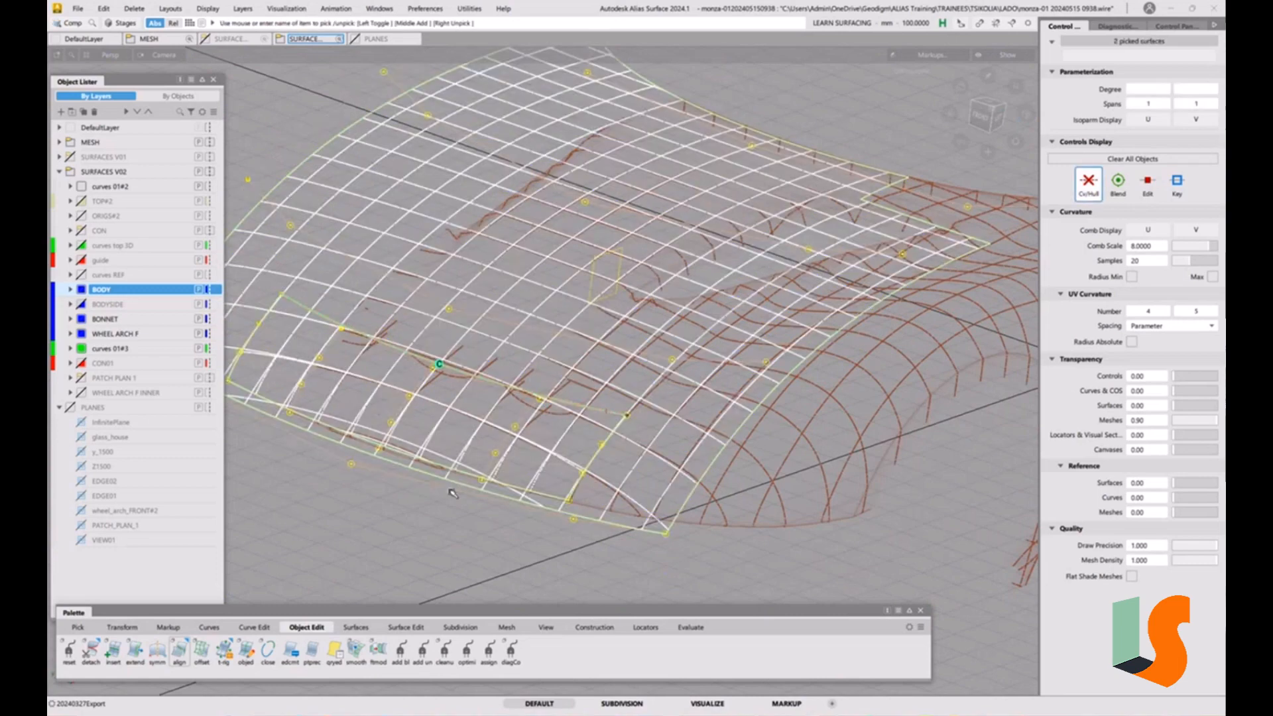
{"action": "right_click", "coordinate": [114, 319]}
{"action": "left_click", "coordinate": [147, 331]}
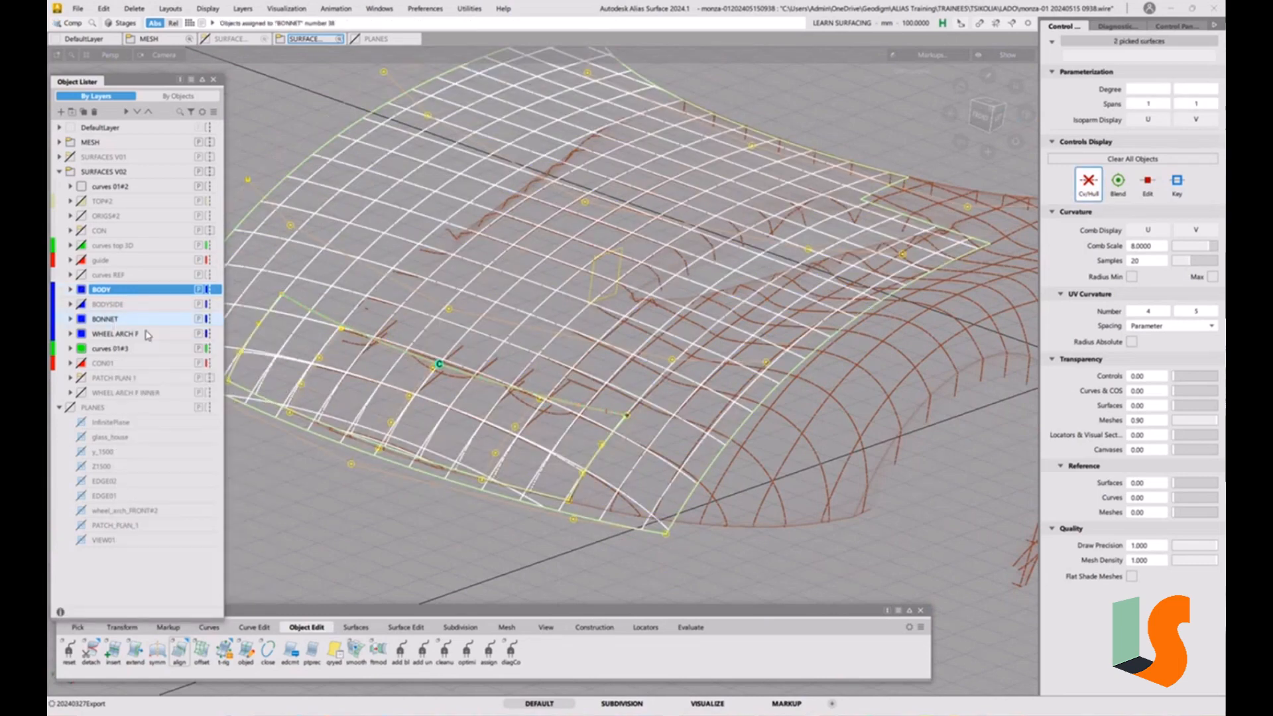
{"action": "left_click", "coordinate": [83, 320]}
Turn off the CV display on the front corner body surfaces and hide the BODY layer.
{"action": "left_click_drag", "start_coordinate": [541, 355], "coordinate": [581, 318], "text": "alt+shift"}
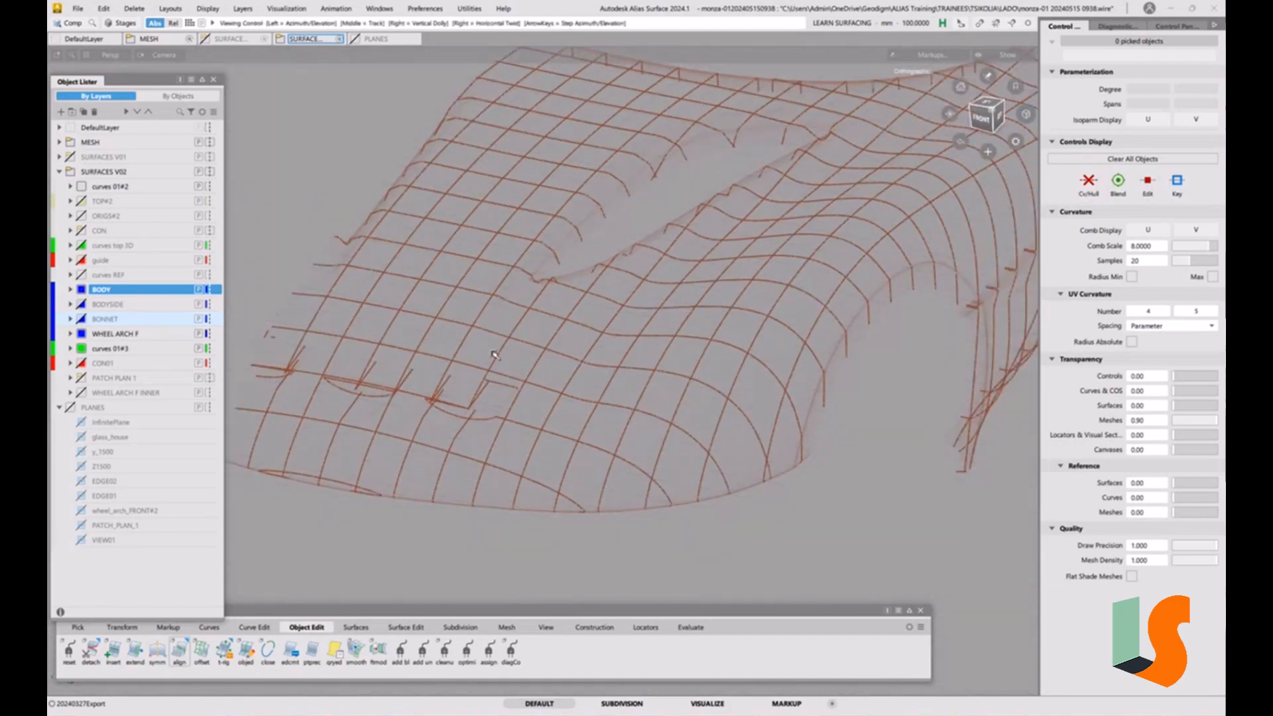
{"action": "left_click_drag", "start_coordinate": [537, 388], "coordinate": [565, 358], "text": "alt+shift"}
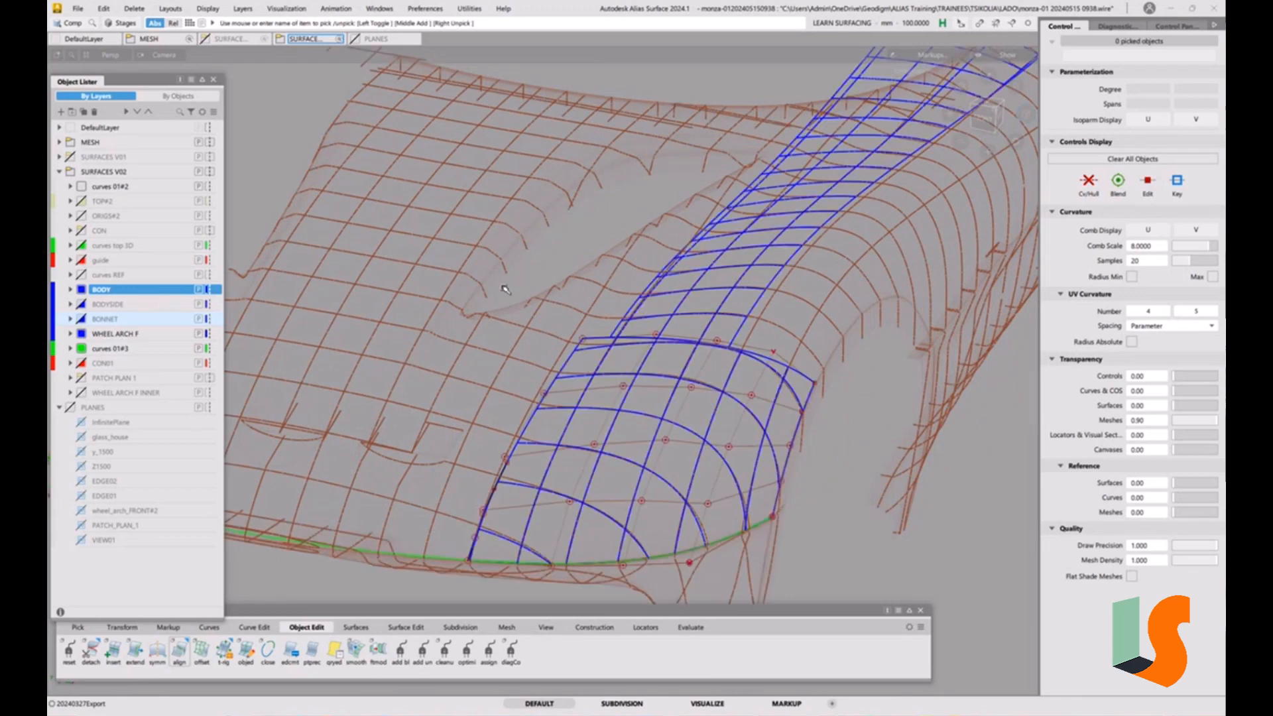
{"action": "right_click_drag", "start_coordinate": [505, 287], "coordinate": [510, 307], "text": "alt+shift"}
{"action": "middle_click_drag", "start_coordinate": [511, 307], "coordinate": [524, 300], "text": "alt+shift"}
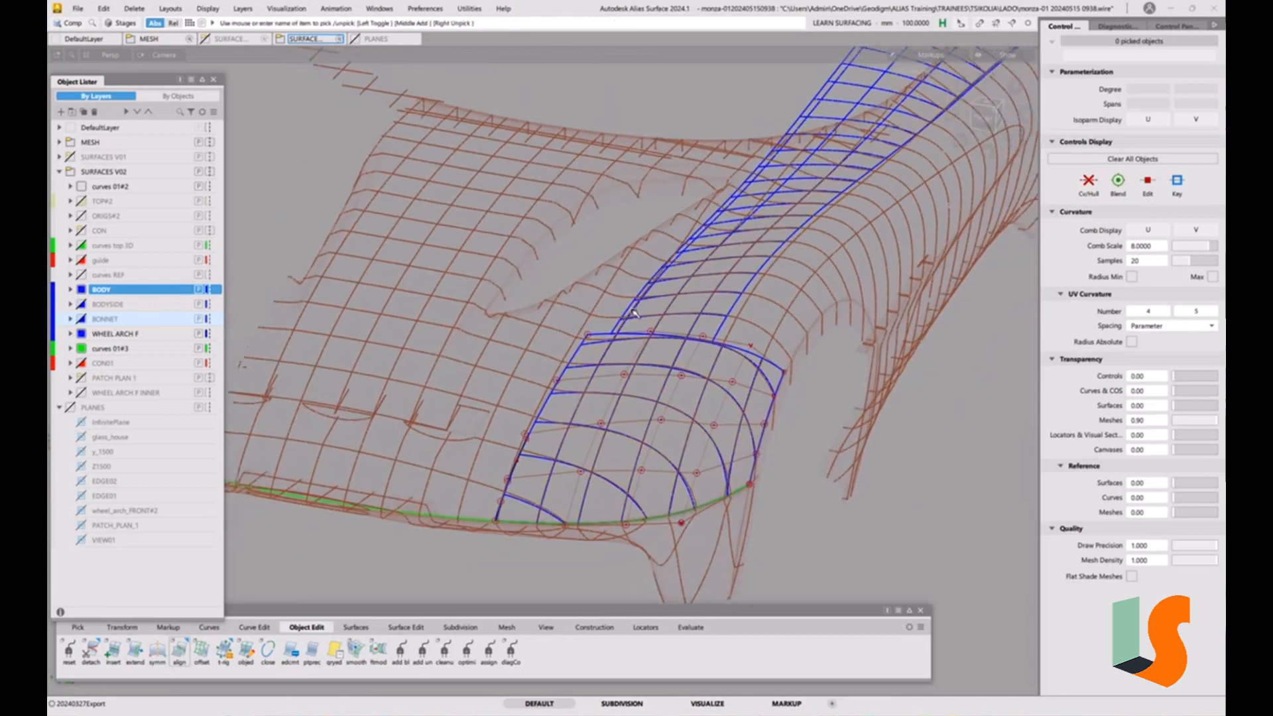
{"action": "right_click_drag", "start_coordinate": [587, 333], "coordinate": [590, 307], "text": "alt+shift"}
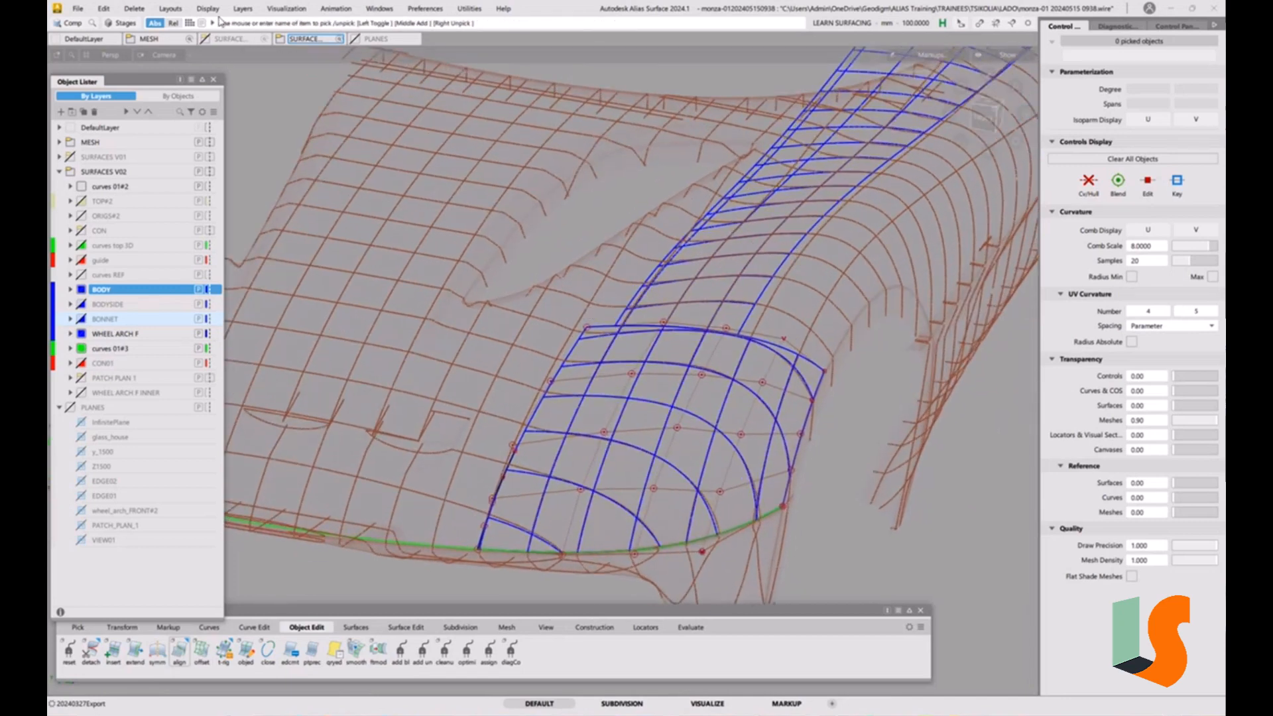
{"action": "left_click", "coordinate": [218, 12]}
{"action": "left_click", "coordinate": [225, 25]}
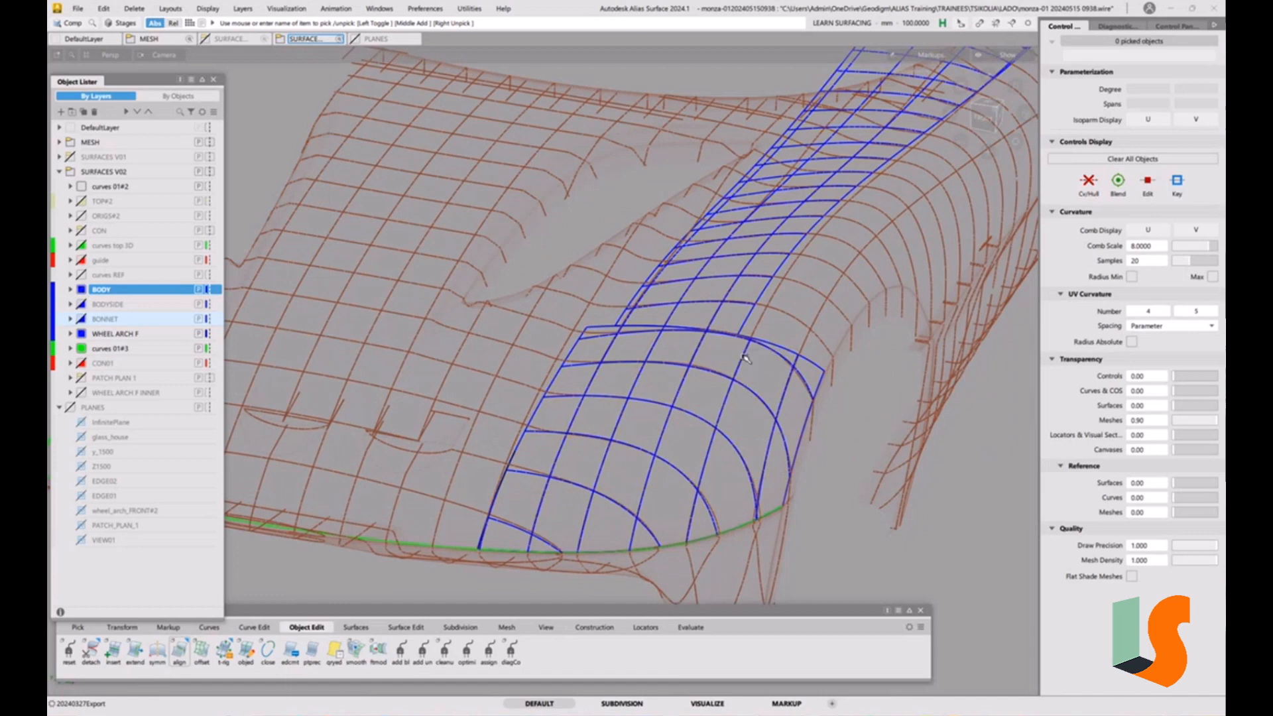
{"action": "right_click_drag", "start_coordinate": [688, 413], "coordinate": [674, 402], "text": "alt+shift"}
{"action": "middle_click_drag", "start_coordinate": [675, 401], "coordinate": [686, 396], "text": "alt+shift"}
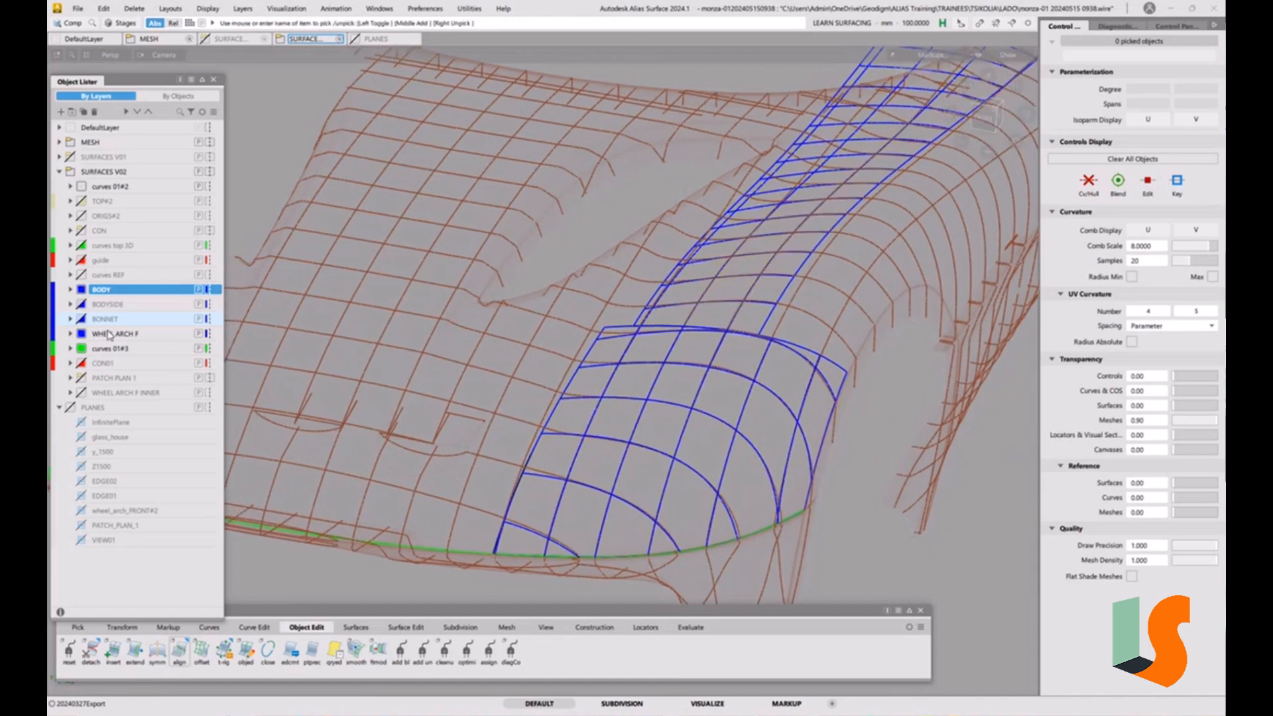
{"action": "left_click", "coordinate": [83, 291]}
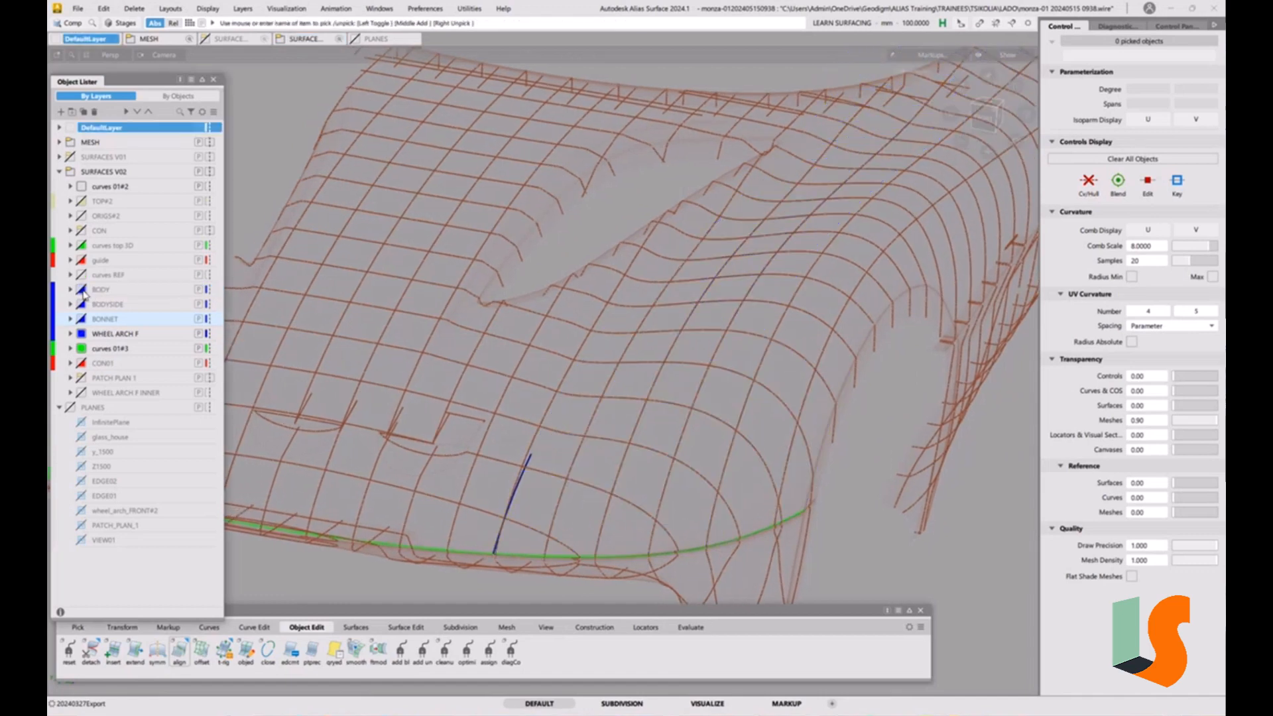
Delete the short leftover curves along the front edge curve and make curves 01#3 the active layer.
{"action": "right_click_drag", "start_coordinate": [497, 434], "coordinate": [530, 449], "text": "alt+shift"}
{"action": "middle_click_drag", "start_coordinate": [531, 450], "coordinate": [574, 435], "text": "alt+shift"}
{"action": "left_click_drag", "start_coordinate": [574, 437], "coordinate": [641, 427], "text": "ctrl+shift"}
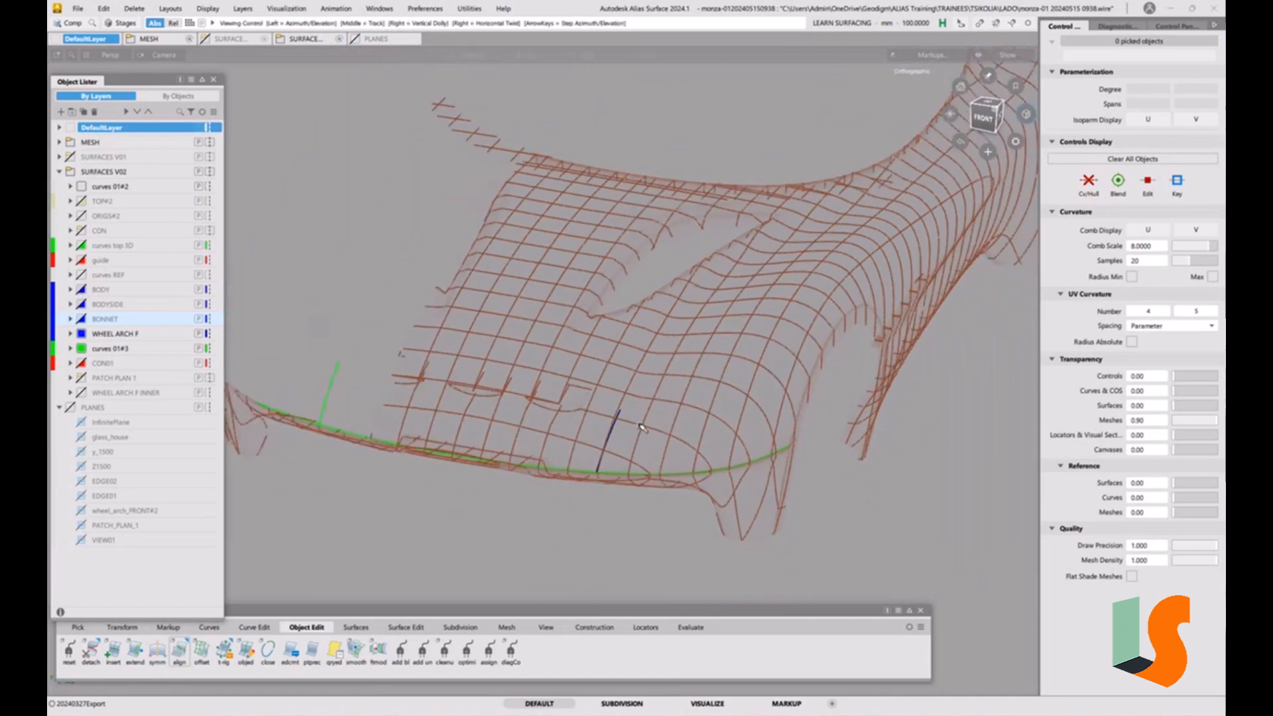
{"action": "left_click", "coordinate": [333, 381]}
{"action": "key", "text": "Delete"}
{"action": "left_click", "coordinate": [589, 401]}
{"action": "left_click", "coordinate": [123, 349]}
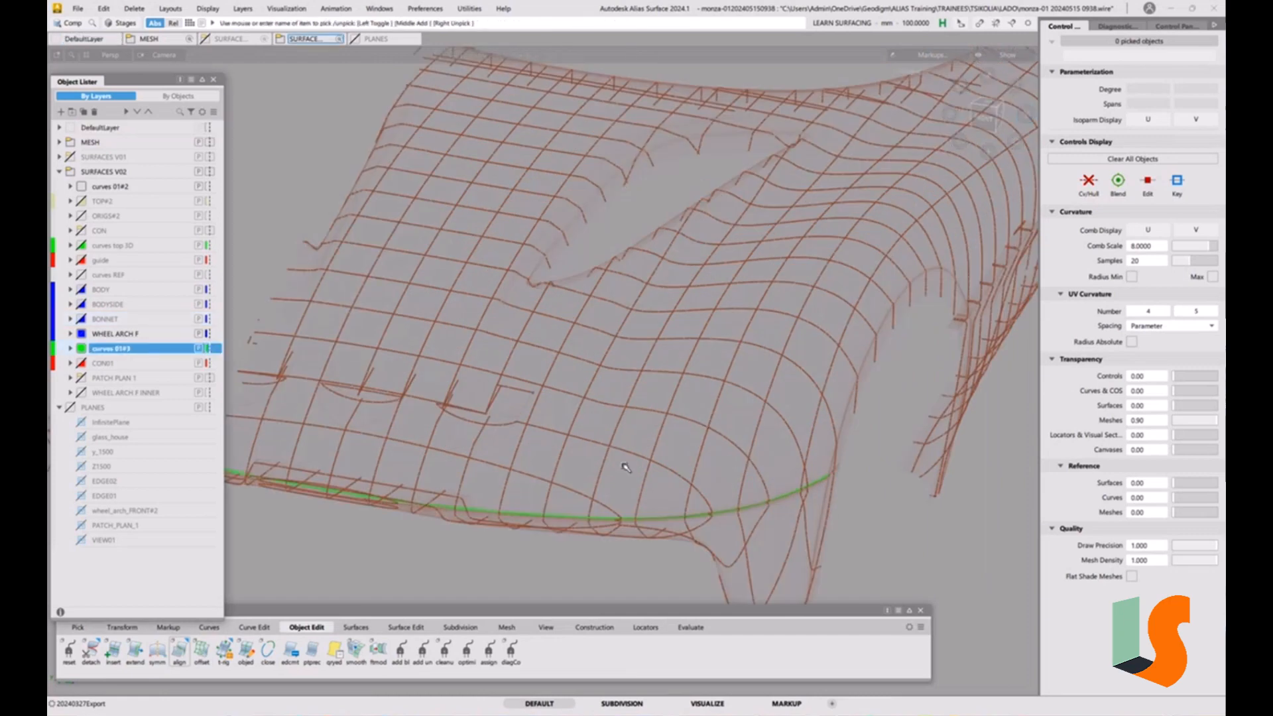
Examine the mesh around the bonnet opening and front corner with IsoAngle diagnostic shading, setting its vector to Y.
{"action": "middle_click_drag", "start_coordinate": [614, 412], "coordinate": [597, 463], "text": "alt+shift"}
{"action": "right_click_drag", "start_coordinate": [597, 463], "coordinate": [625, 376], "text": "alt+shift"}
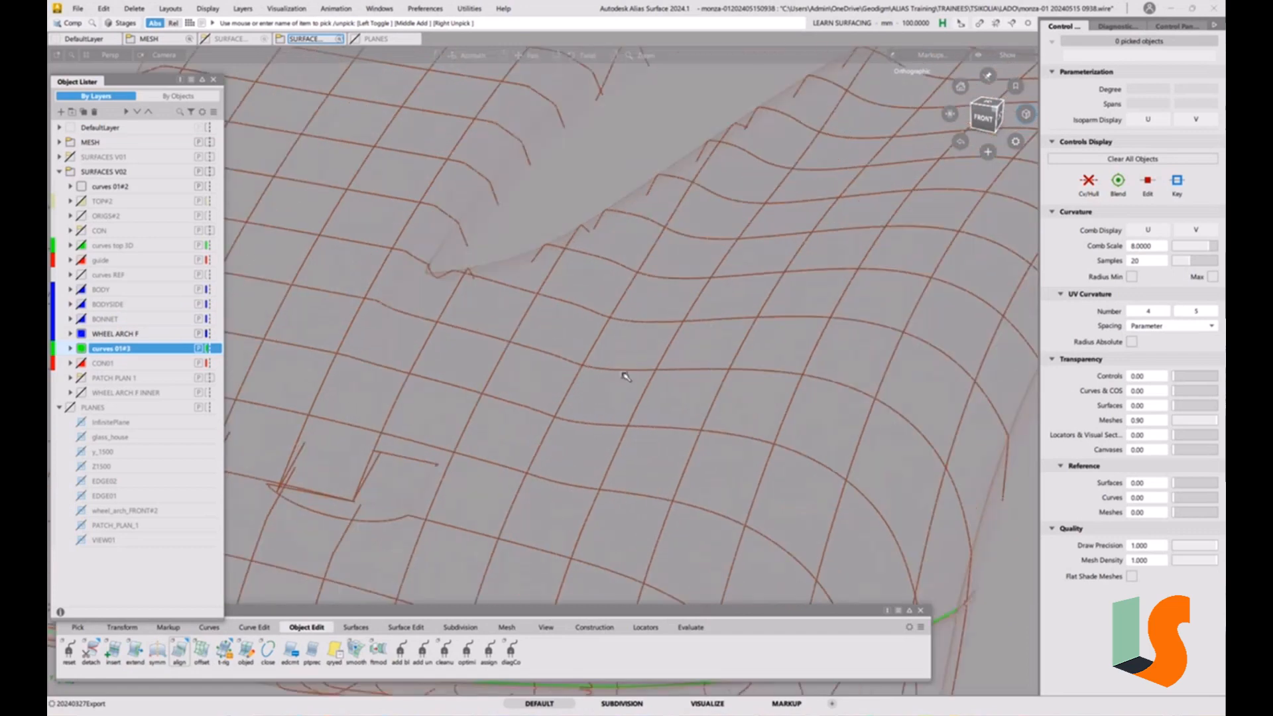
{"action": "middle_click_drag", "start_coordinate": [598, 392], "coordinate": [686, 403], "text": "alt+shift"}
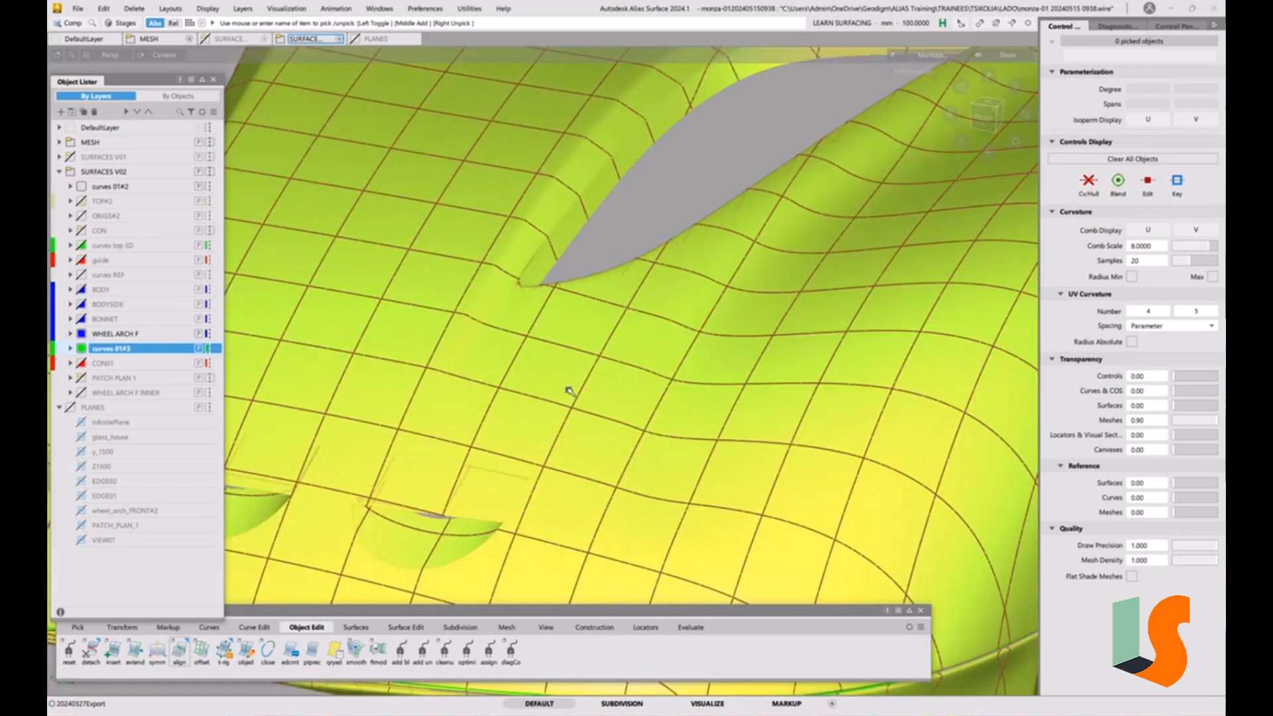
{"action": "mouse_move", "coordinate": [674, 330]}
{"action": "left_mouse_down", "text": "alt+shift"}
{"action": "mouse_move", "coordinate": [685, 307]}
{"action": "mouse_move", "coordinate": [696, 346]}
{"action": "mouse_move", "coordinate": [756, 290]}
{"action": "mouse_move", "coordinate": [685, 355]}
{"action": "mouse_move", "coordinate": [788, 247]}
{"action": "left_mouse_up", "text": "alt+shift"}
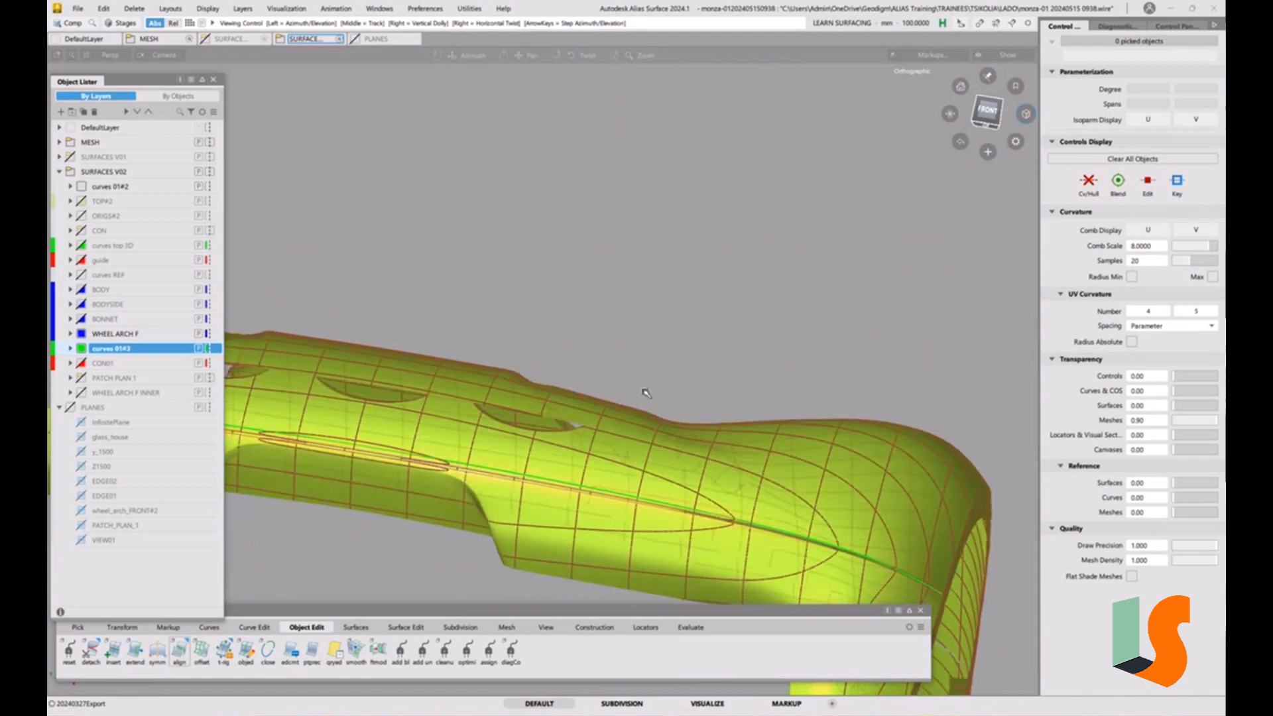
{"action": "left_click_drag", "start_coordinate": [621, 396], "coordinate": [696, 399], "text": "alt+shift"}
{"action": "left_click", "coordinate": [1120, 27]}
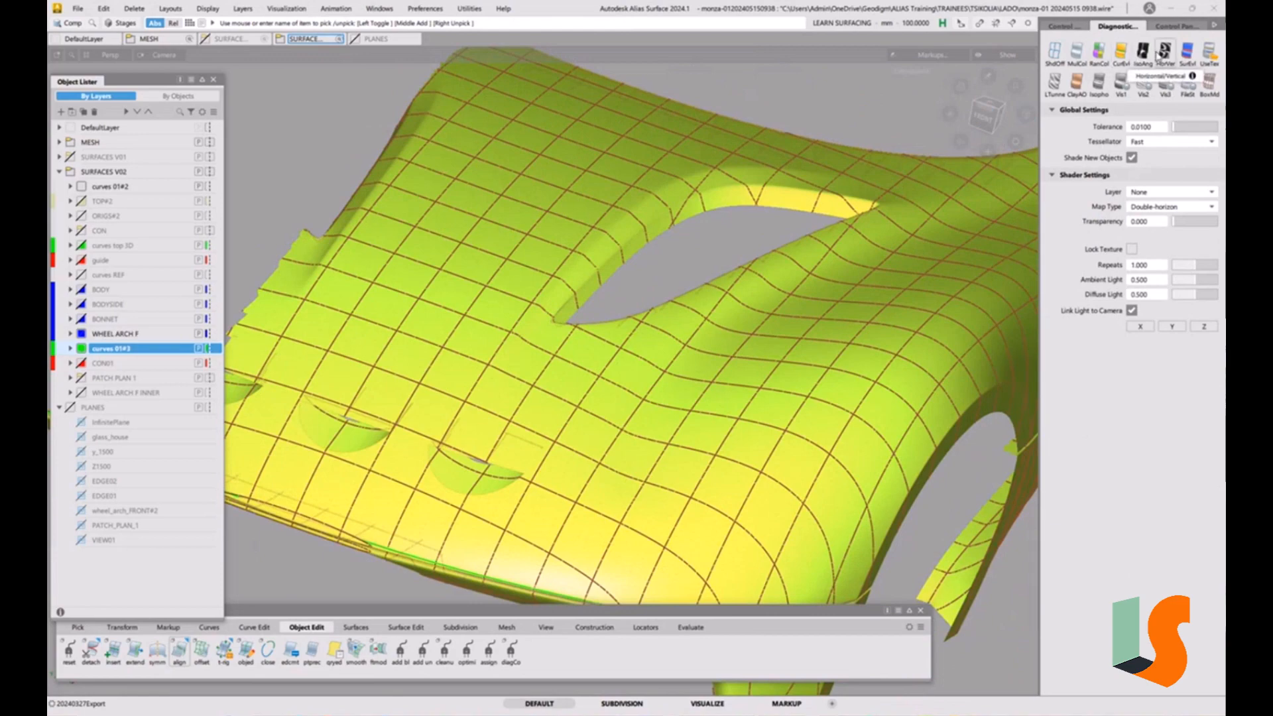
{"action": "left_click", "coordinate": [1140, 55]}
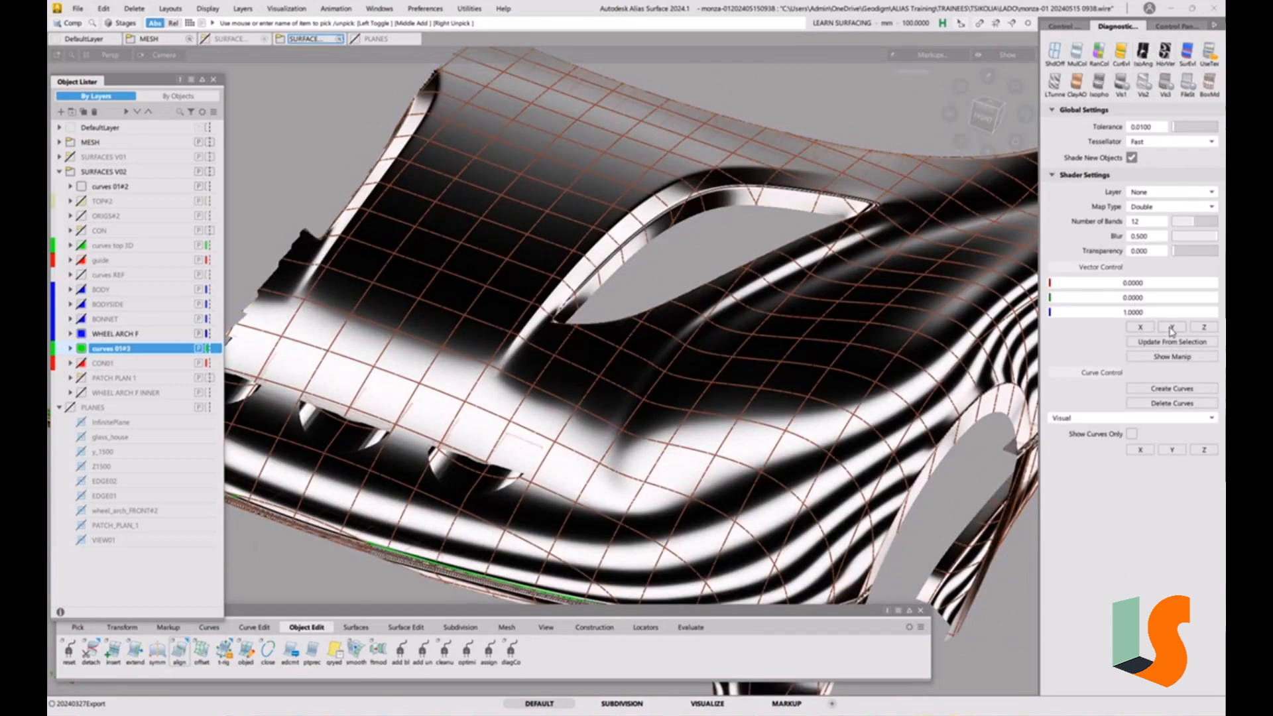
{"action": "left_click_drag", "start_coordinate": [762, 381], "coordinate": [634, 389], "text": "alt+shift"}
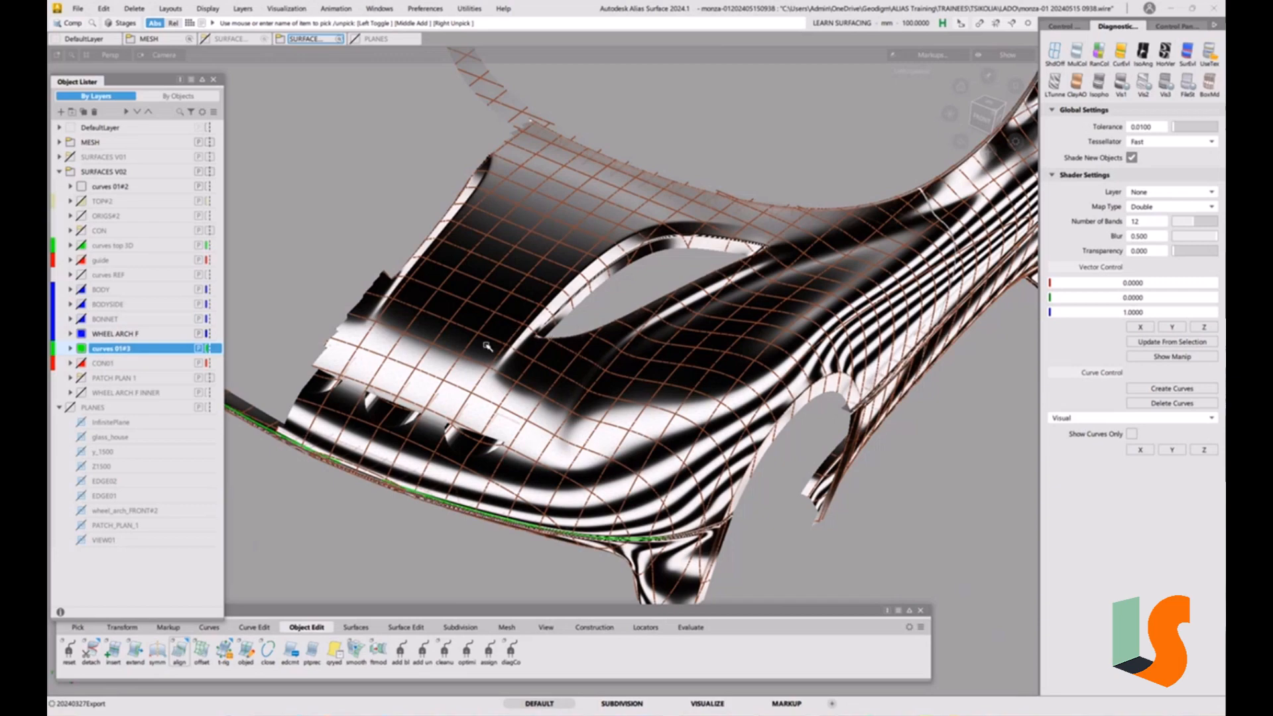
{"action": "left_click", "coordinate": [1171, 328]}
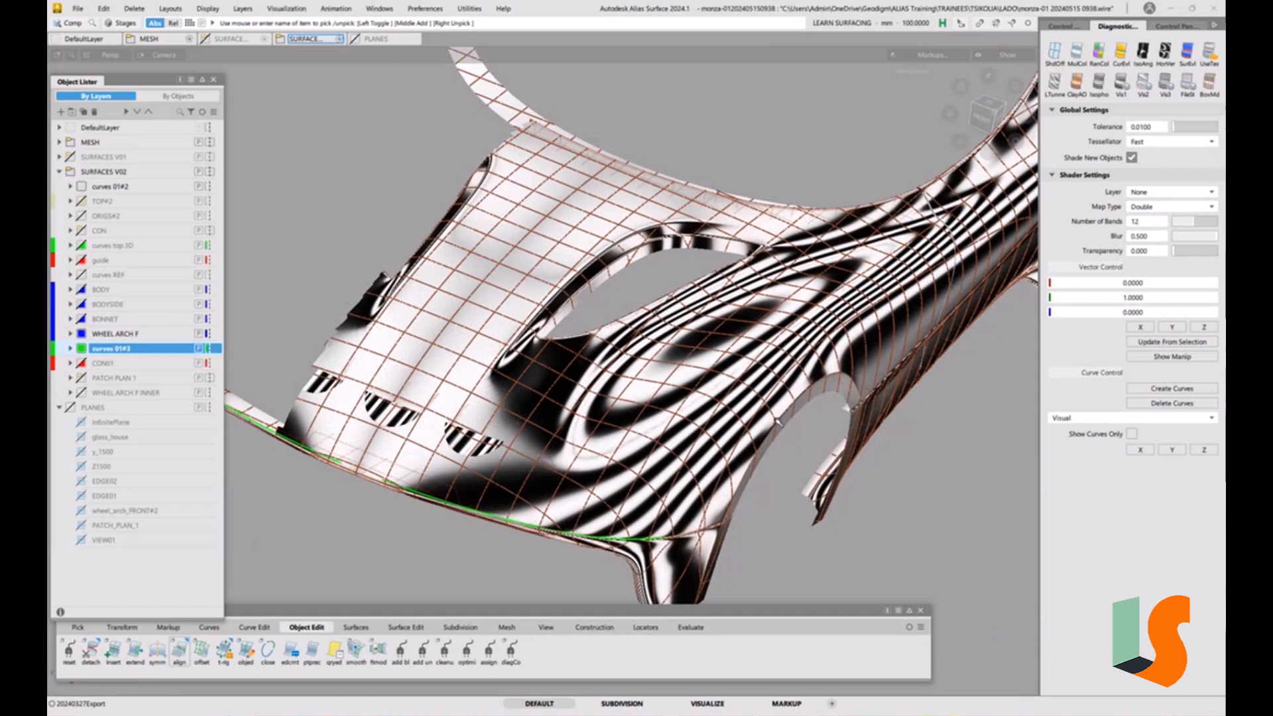
Compare the IsoAngle highlights across the front mesh with the vector set to X and back to Y.
{"action": "left_click", "coordinate": [1139, 328]}
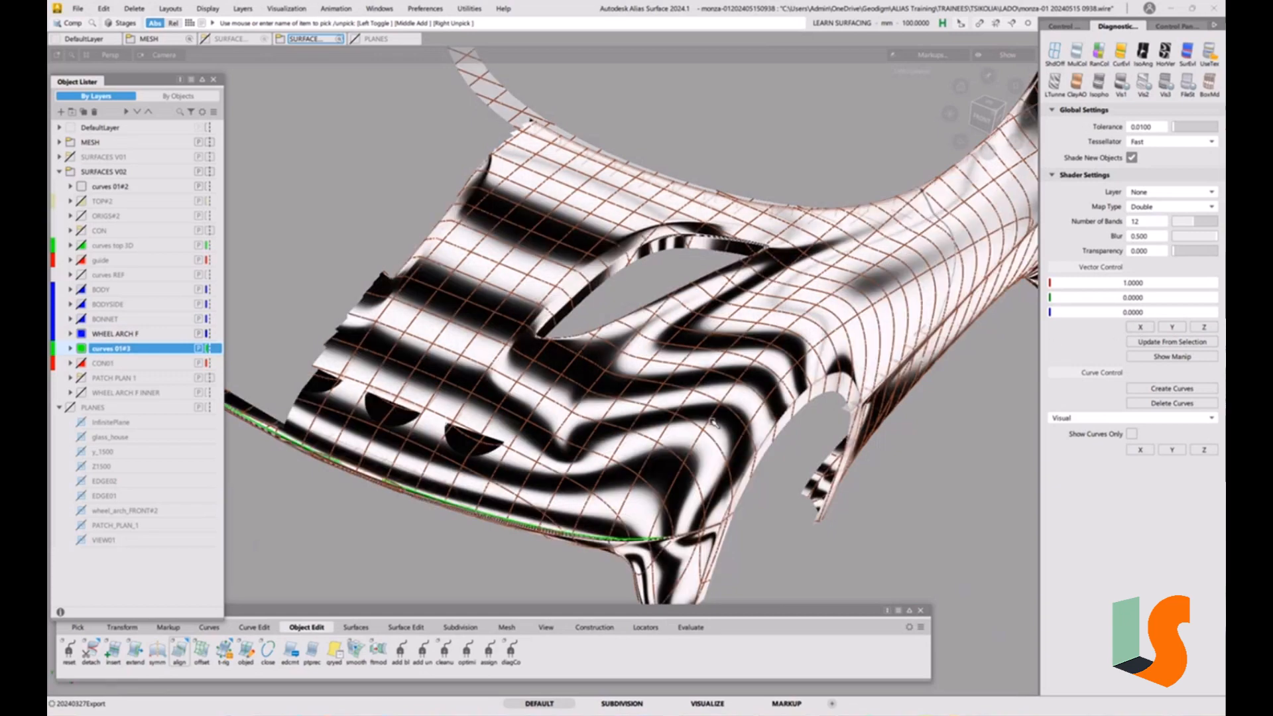
{"action": "left_click", "coordinate": [1172, 327]}
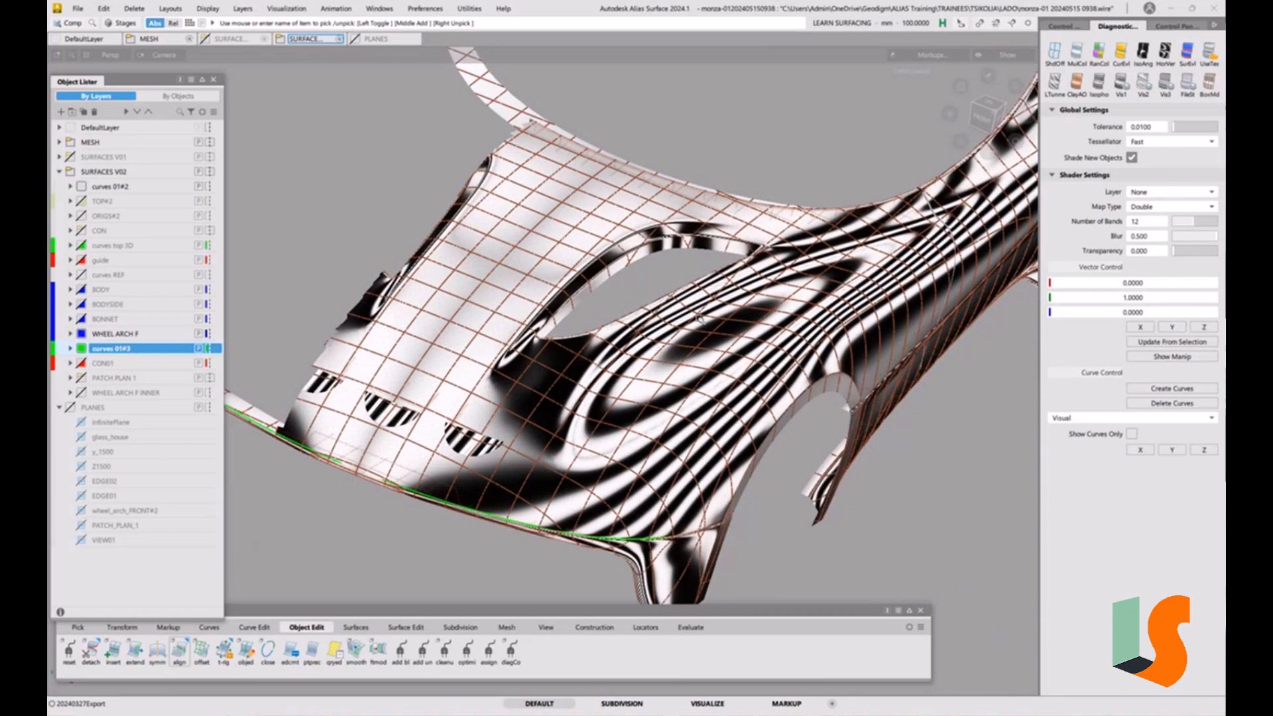
{"action": "key", "text": "shift+alt"}
{"action": "left_click_drag", "start_coordinate": [668, 417], "coordinate": [796, 271], "text": "alt+shift"}
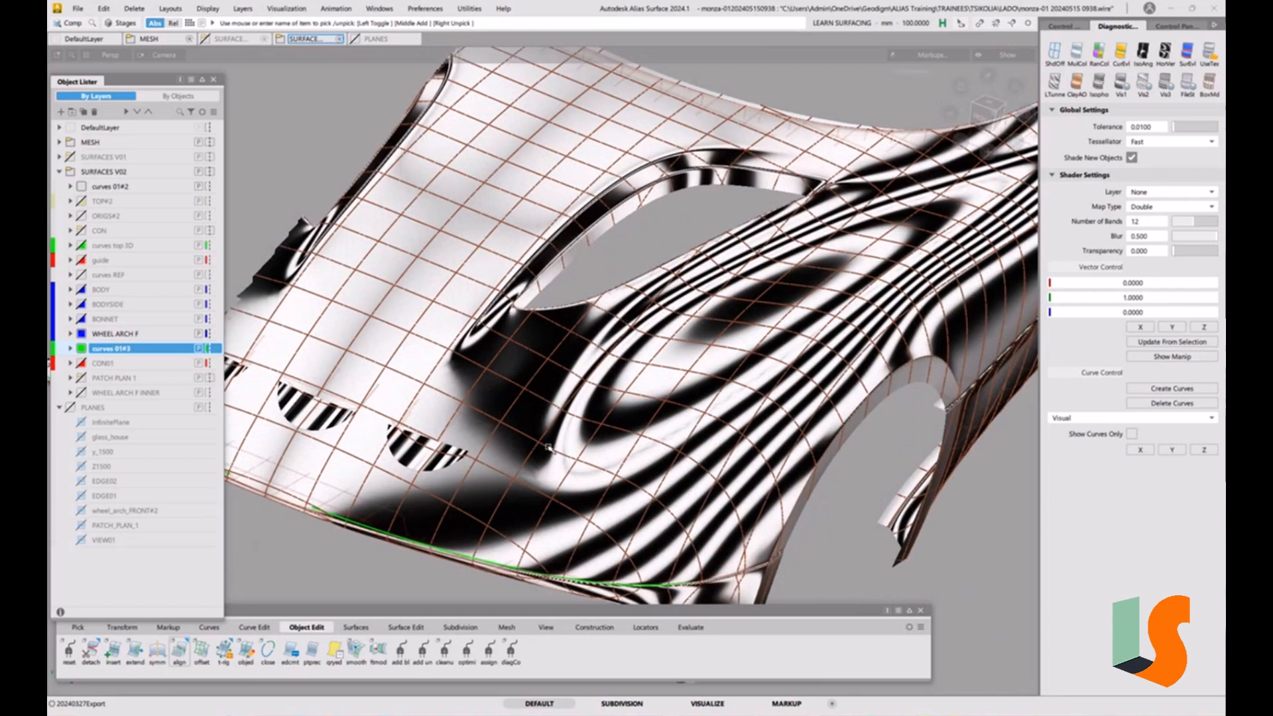
{"action": "left_click_drag", "start_coordinate": [549, 447], "coordinate": [625, 429], "text": "alt+shift"}
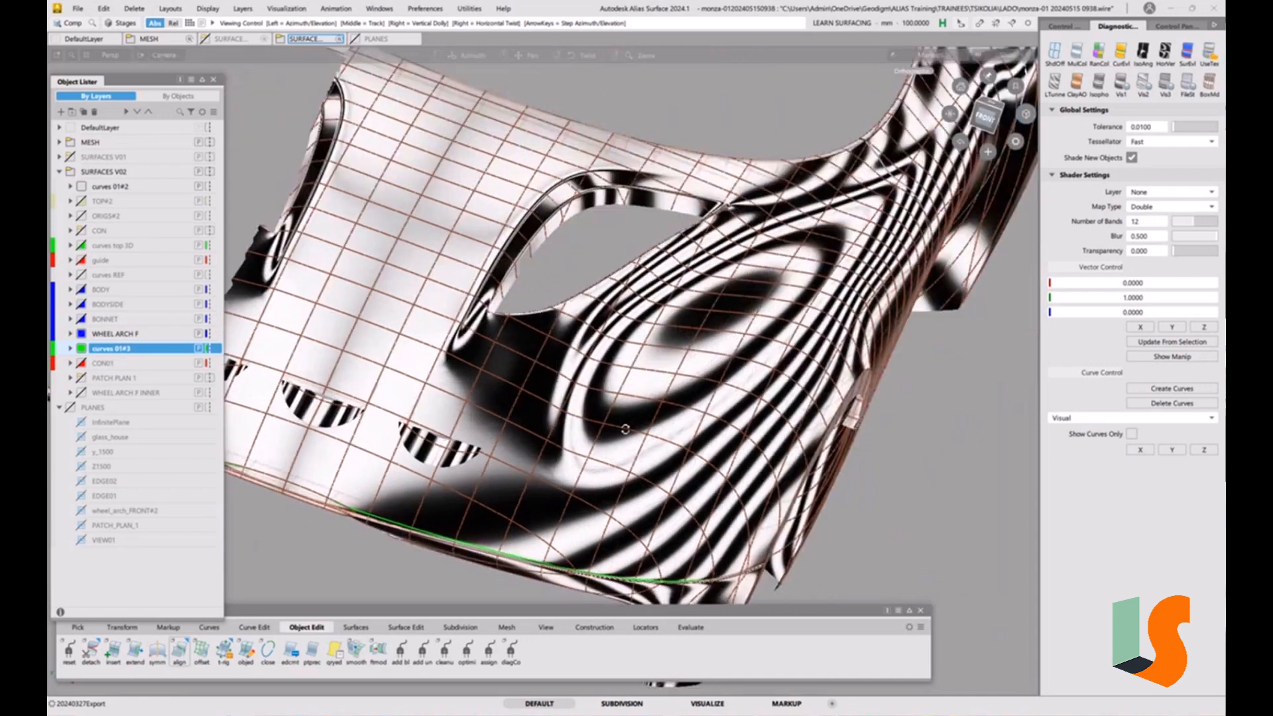
{"action": "left_click_drag", "start_coordinate": [630, 371], "coordinate": [704, 351], "text": "alt+shift"}
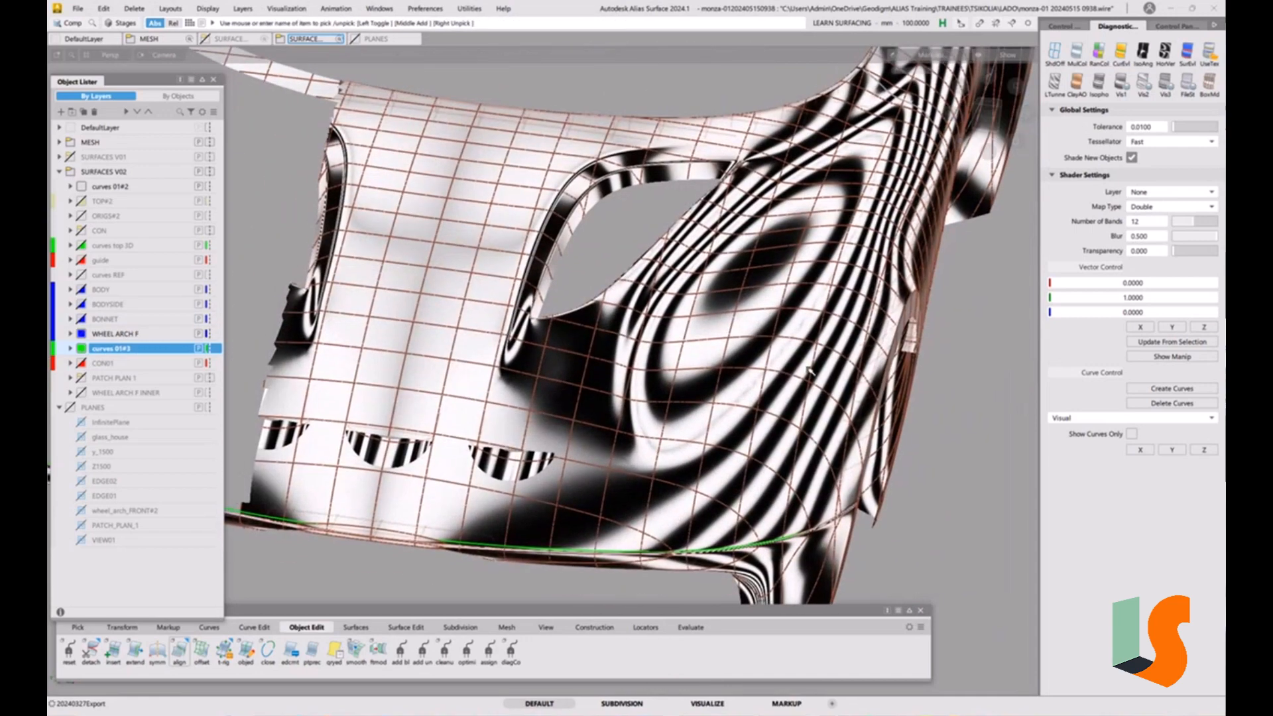
{"action": "right_click_drag", "start_coordinate": [694, 344], "coordinate": [618, 326], "text": "alt+shift"}
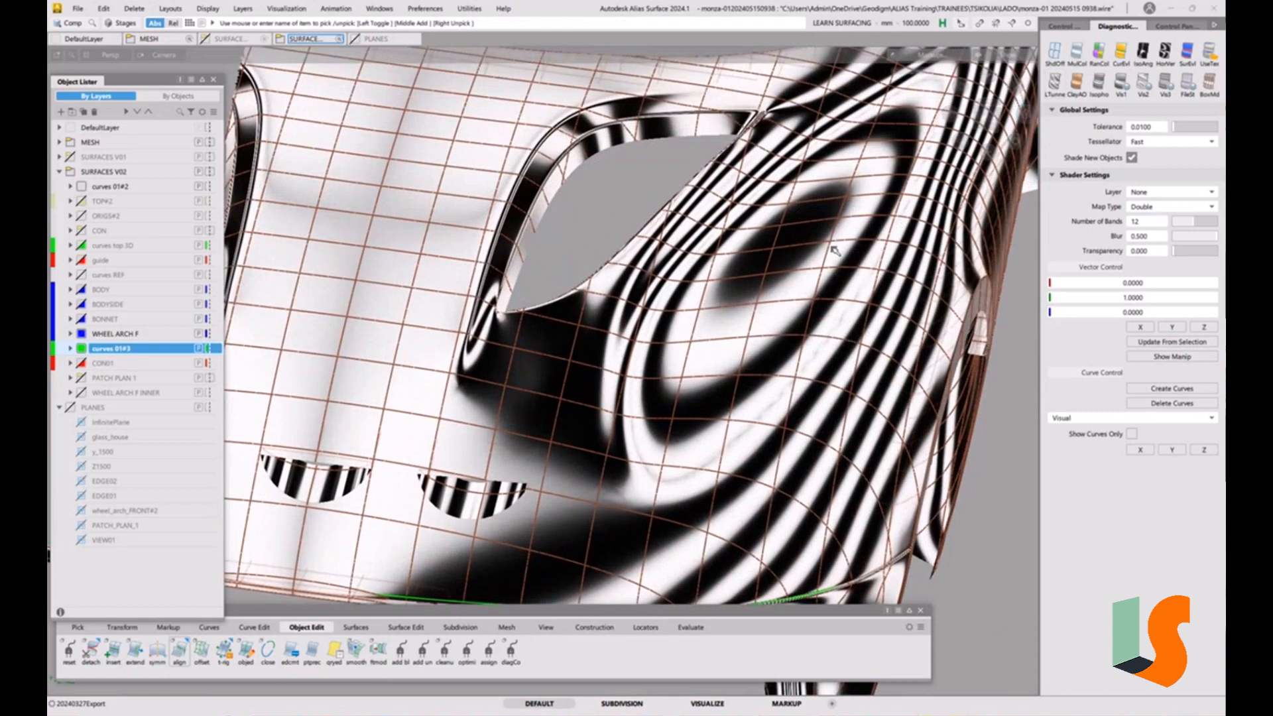
Turn off the diagnostic shading and examine the section lines between the bonnet opening and the front wheel arch.
{"action": "key", "text": "2"}
{"action": "key", "text": "1"}
{"action": "mouse_move", "coordinate": [615, 430]}
{"action": "left_mouse_down", "text": "alt+shift"}
{"action": "mouse_move", "coordinate": [627, 425]}
{"action": "mouse_move", "coordinate": [611, 429]}
{"action": "left_mouse_up", "text": "alt+shift"}
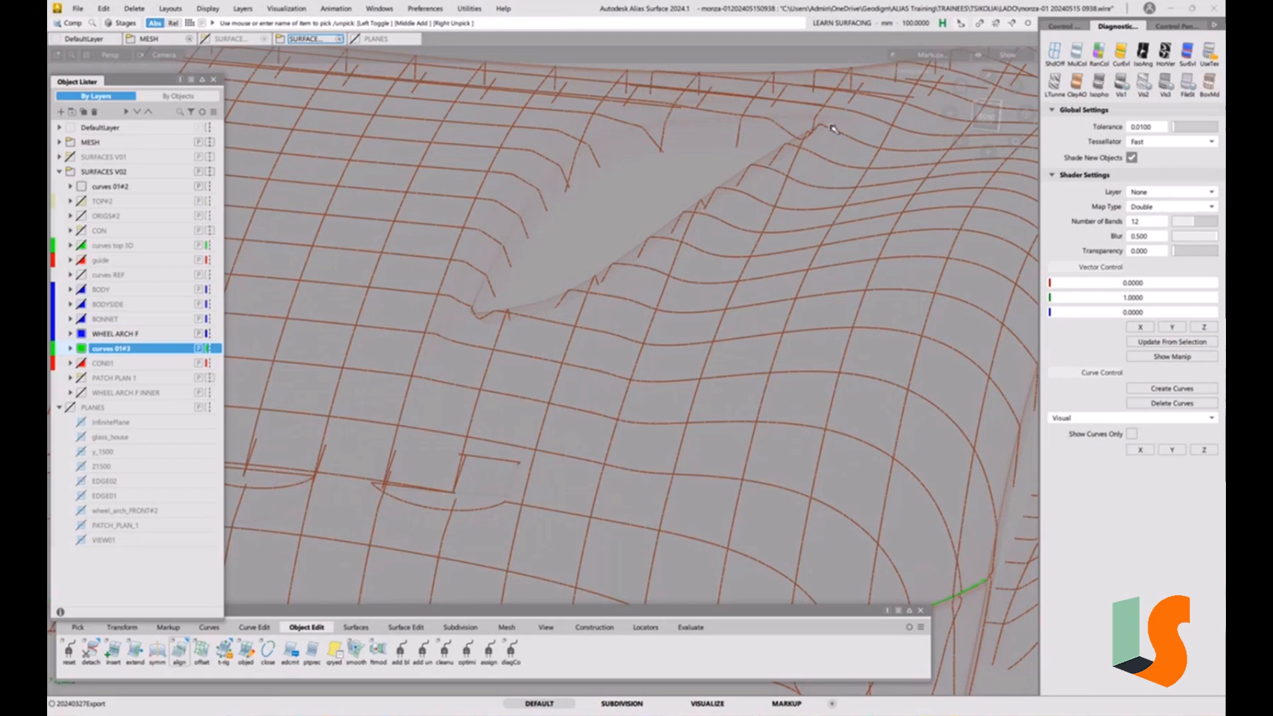
{"action": "left_click_drag", "start_coordinate": [844, 125], "coordinate": [669, 249], "text": "alt+shift"}
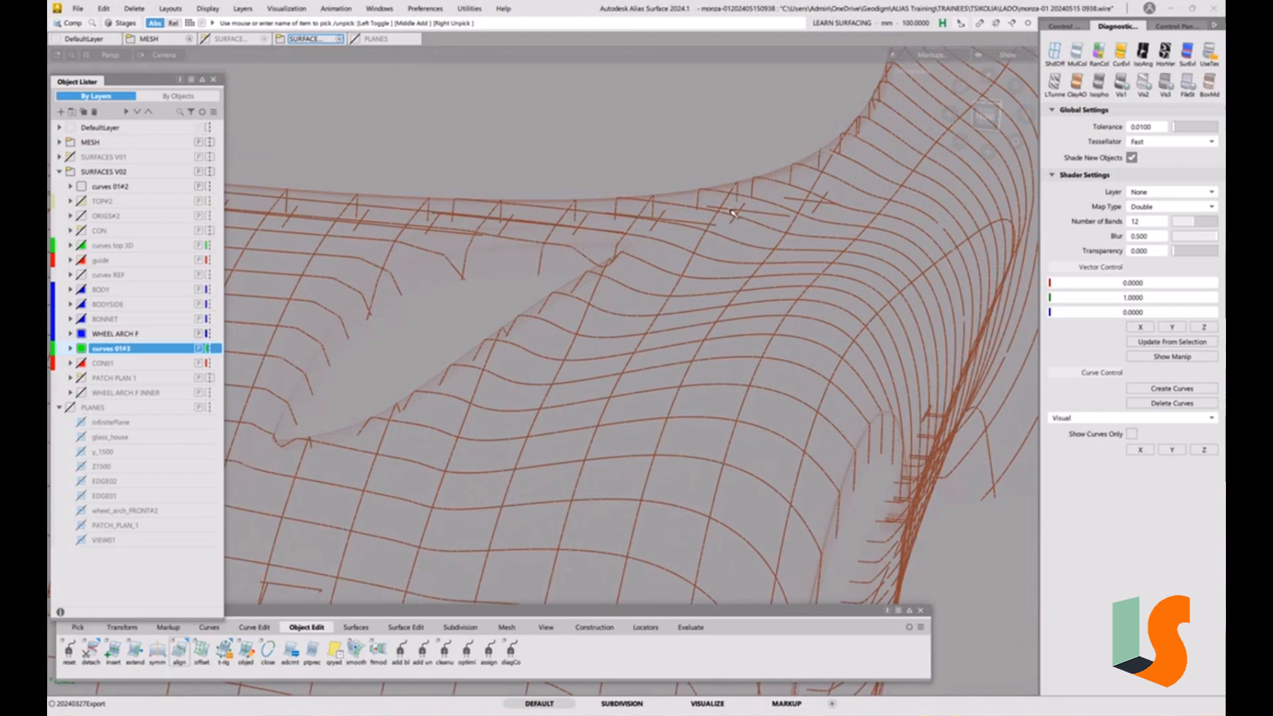
{"action": "right_click_drag", "start_coordinate": [723, 204], "coordinate": [683, 219], "text": "alt+shift"}
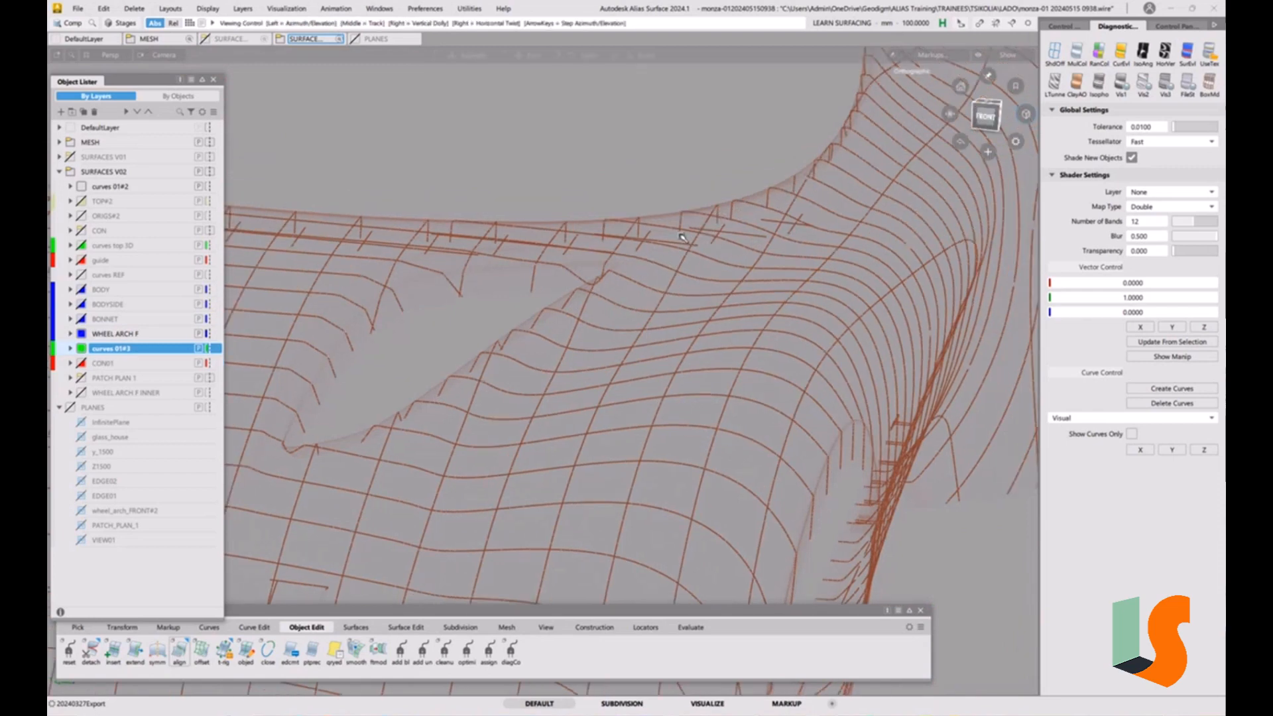
{"action": "middle_click_drag", "start_coordinate": [683, 218], "coordinate": [723, 184], "text": "alt+shift"}
{"action": "middle_click_drag", "start_coordinate": [710, 333], "coordinate": [788, 265], "text": "alt+shift"}
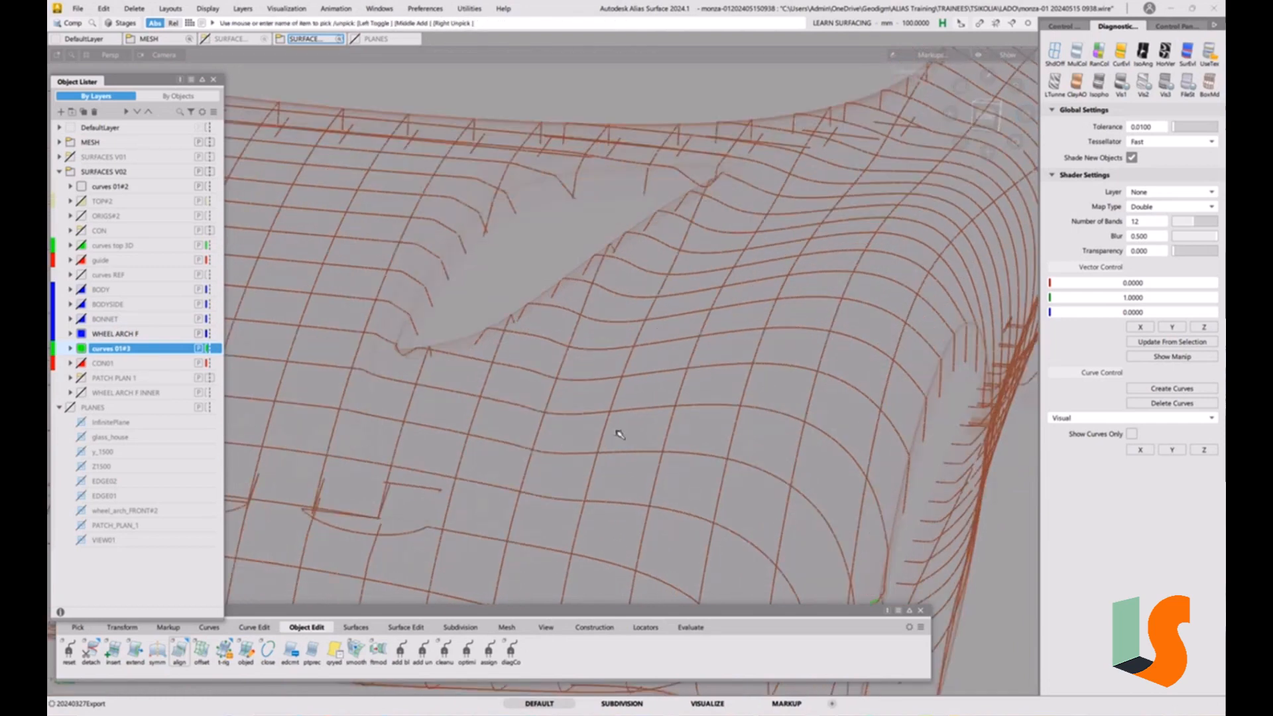
{"action": "right_click_drag", "start_coordinate": [618, 435], "coordinate": [526, 426], "text": "alt+shift"}
{"action": "middle_click_drag", "start_coordinate": [526, 427], "coordinate": [610, 401], "text": "alt+shift"}
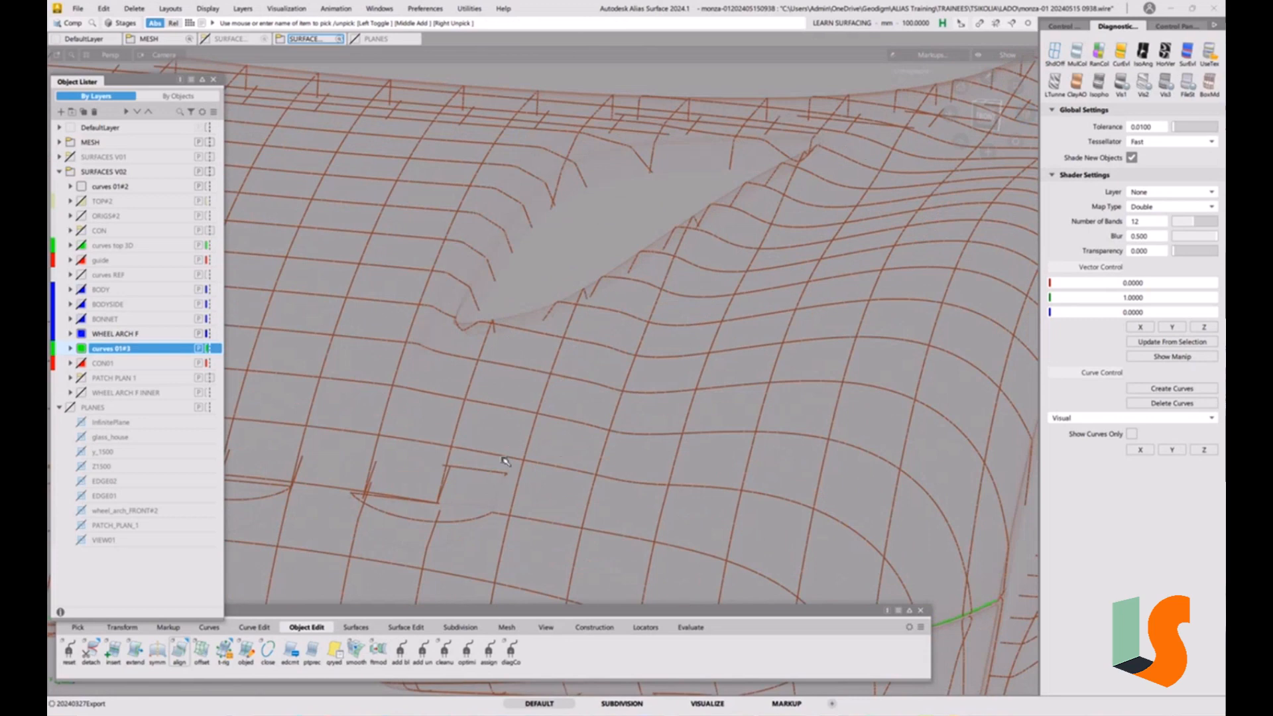
Start a new edit point curve with the curve degree set to 1 and uniform knot spacing.
{"action": "left_click", "coordinate": [210, 627]}
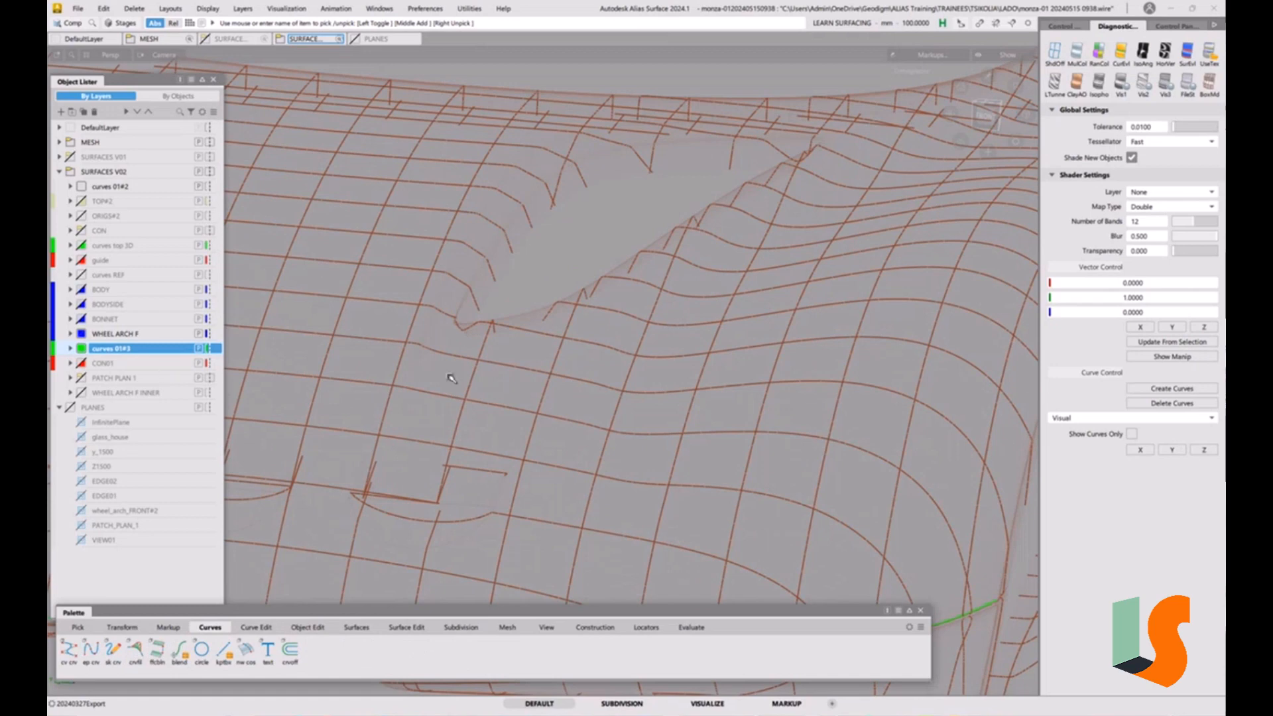
{"action": "right_click_drag", "start_coordinate": [463, 376], "coordinate": [560, 321], "text": "alt+shift"}
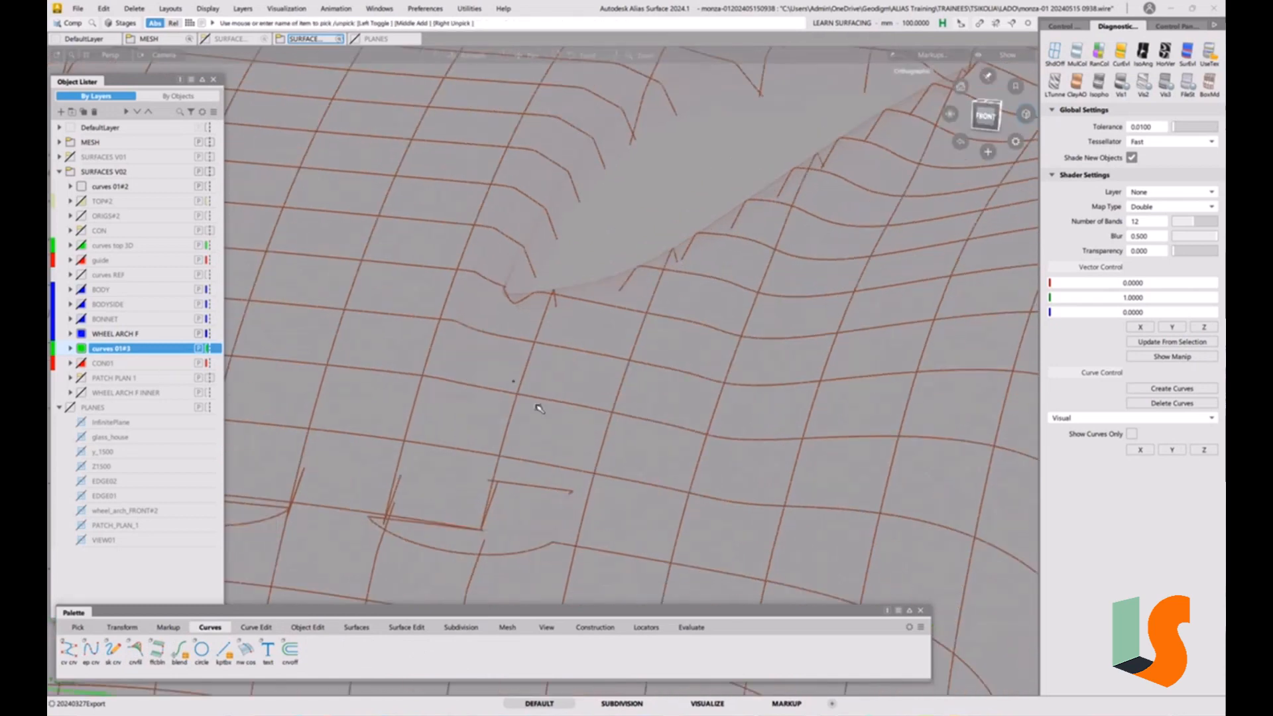
{"action": "left_click_drag", "start_coordinate": [539, 406], "coordinate": [517, 373], "text": "alt+shift"}
{"action": "middle_click_drag", "start_coordinate": [572, 375], "coordinate": [524, 384], "text": "alt+shift"}
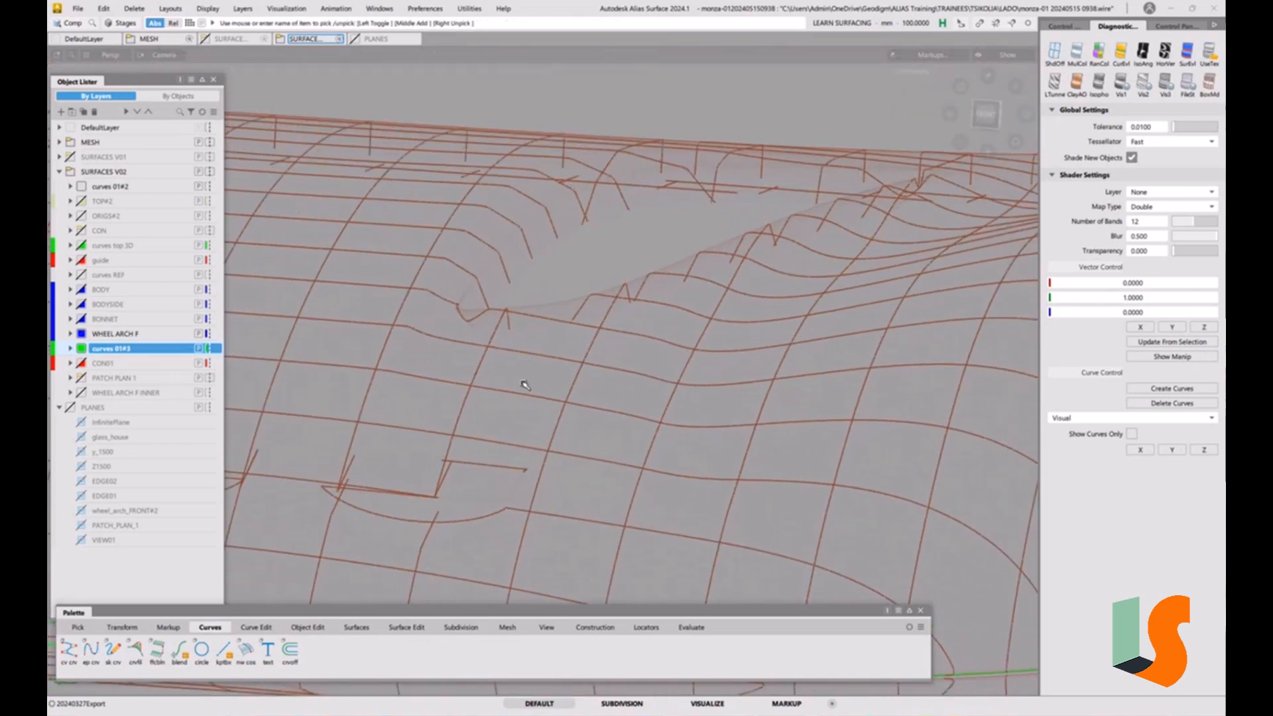
{"action": "middle_click_drag", "start_coordinate": [602, 425], "coordinate": [449, 401], "text": "alt+shift"}
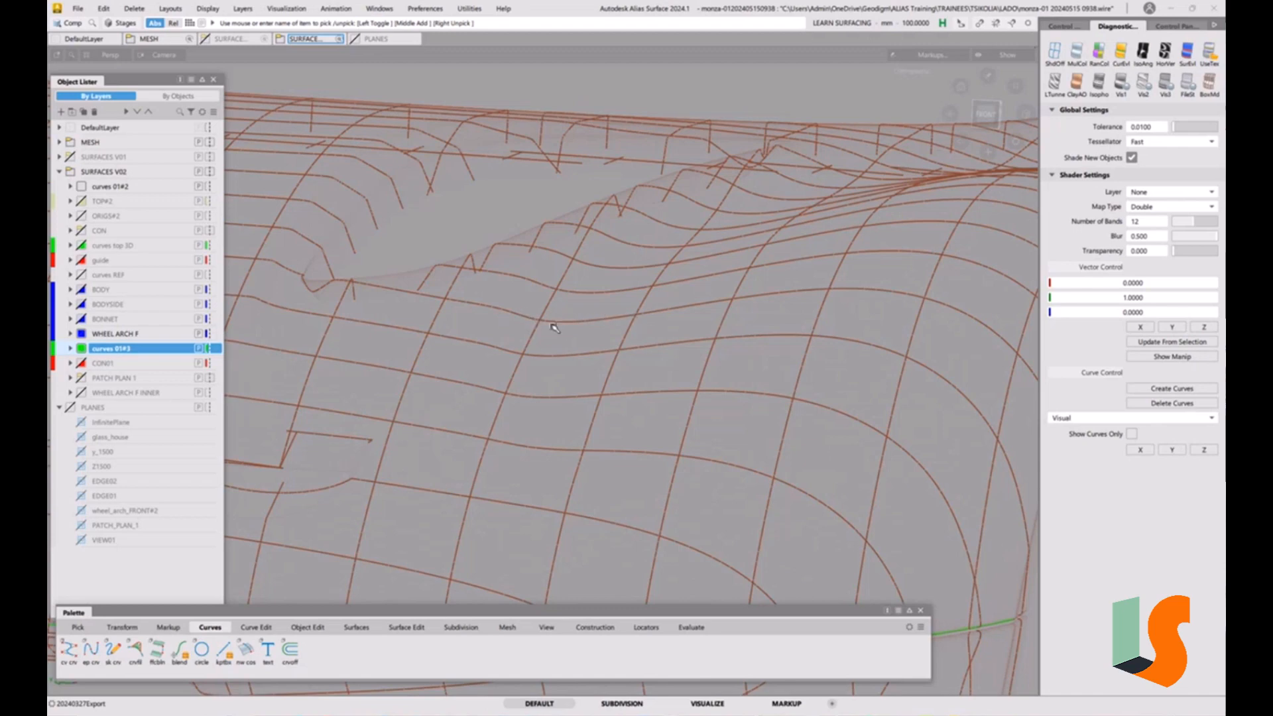
{"action": "double_click", "coordinate": [93, 650]}
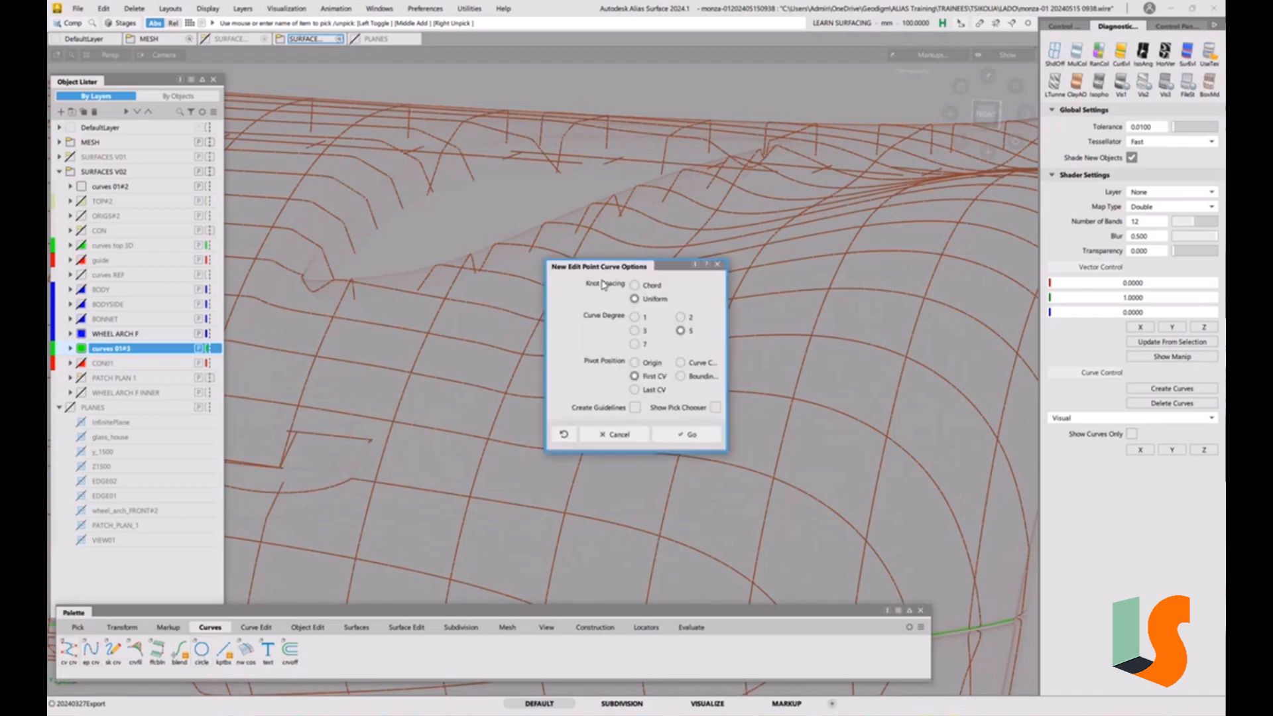
{"action": "left_click_drag", "start_coordinate": [640, 265], "coordinate": [319, 198]}
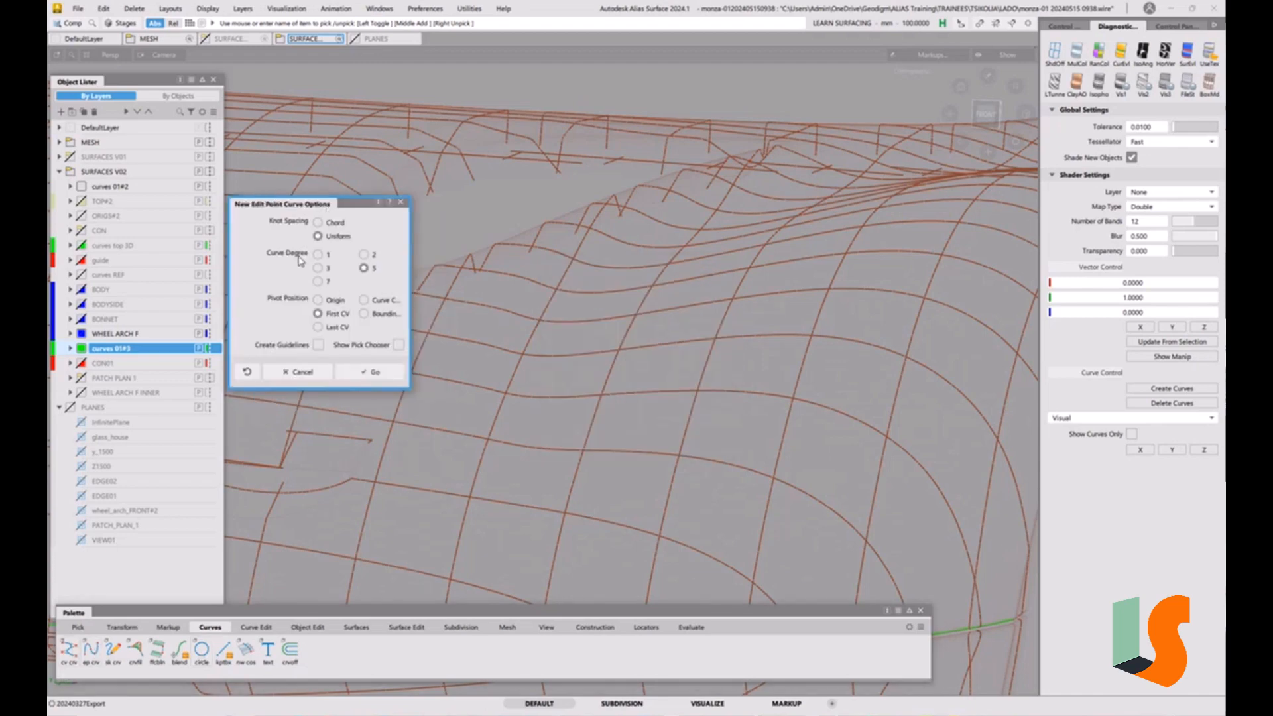
{"action": "left_click", "coordinate": [318, 254]}
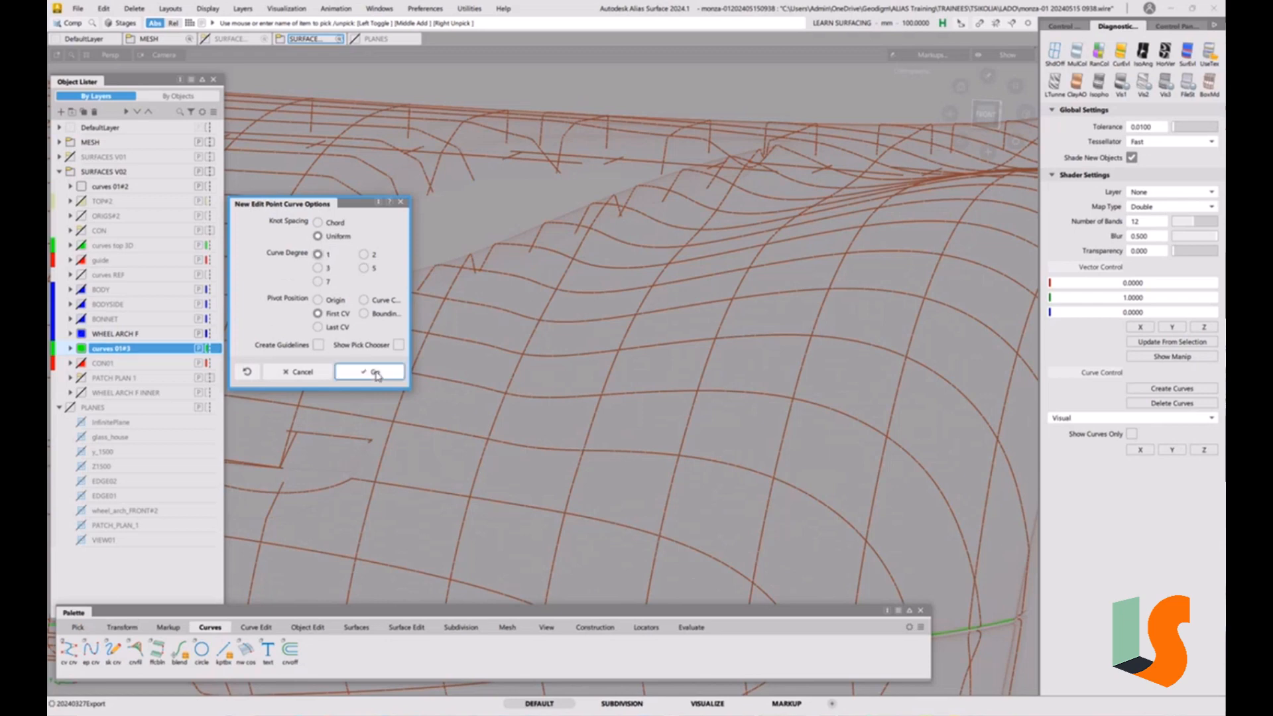
{"action": "left_click", "coordinate": [366, 372]}
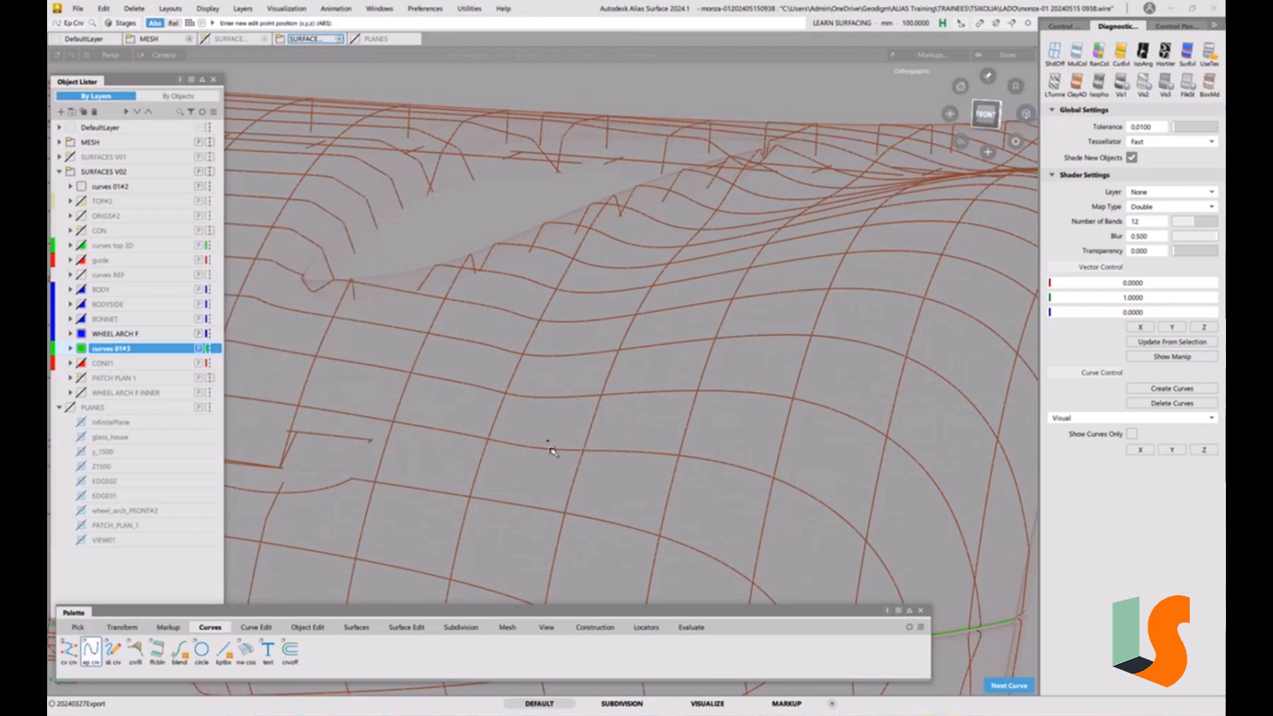
Place the curve's first edit points on consecutive section lines, starting ahead of the bonnet opening and following the hollow beside it.
{"action": "scroll", "coordinate": [555, 448], "scroll_direction": "up", "scroll_amount": 3}
{"action": "middle_click_drag", "start_coordinate": [557, 448], "coordinate": [588, 458], "text": "alt+shift"}
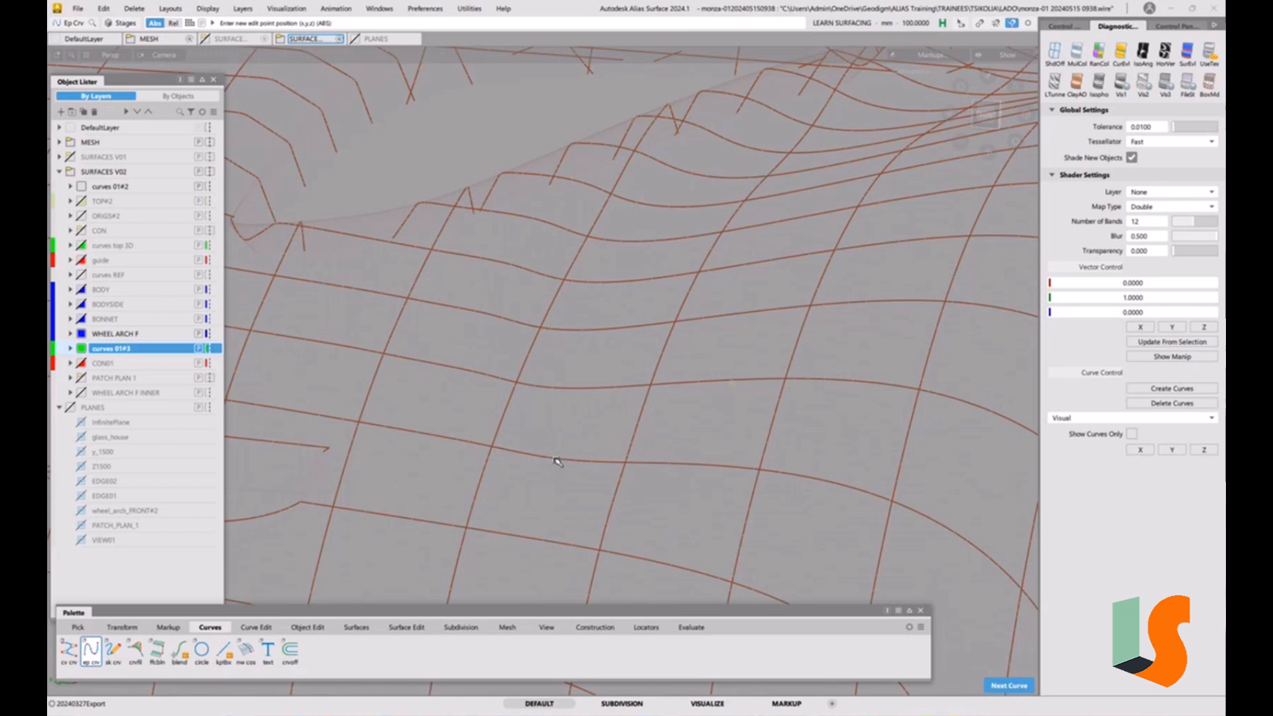
{"action": "left_click", "coordinate": [556, 462]}
{"action": "left_click_drag", "start_coordinate": [548, 390], "coordinate": [544, 391], "text": "ctrl"}
{"action": "left_click", "coordinate": [545, 330]}
{"action": "left_click_drag", "start_coordinate": [571, 281], "coordinate": [563, 279], "text": "ctrl+alt"}
{"action": "left_click", "coordinate": [599, 240]}
{"action": "left_click", "coordinate": [649, 206]}
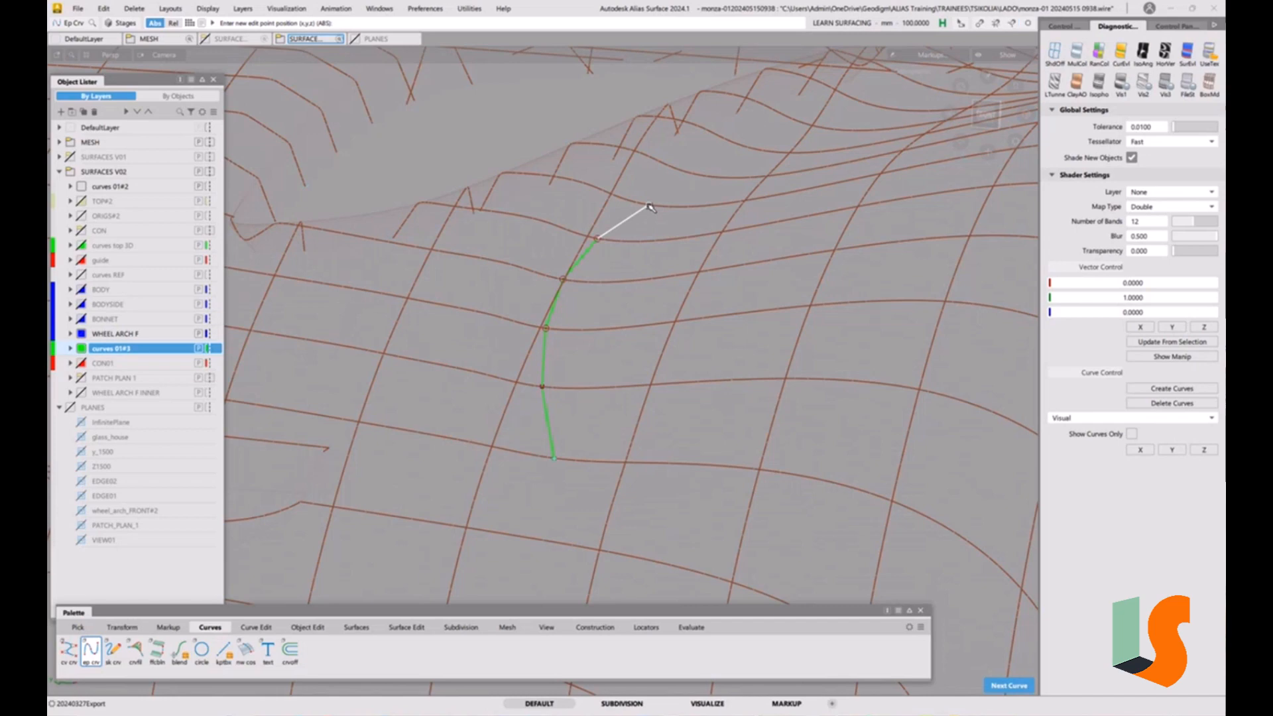
Extend the curve with edit points snapped to the next section lines, along the hollow towards the opening's rear corner.
{"action": "middle_click_drag", "start_coordinate": [649, 207], "coordinate": [591, 367], "text": "alt+shift"}
{"action": "left_click_drag", "start_coordinate": [590, 367], "coordinate": [623, 285], "text": "alt+shift"}
{"action": "middle_click_drag", "start_coordinate": [622, 285], "coordinate": [550, 401], "text": "alt+shift"}
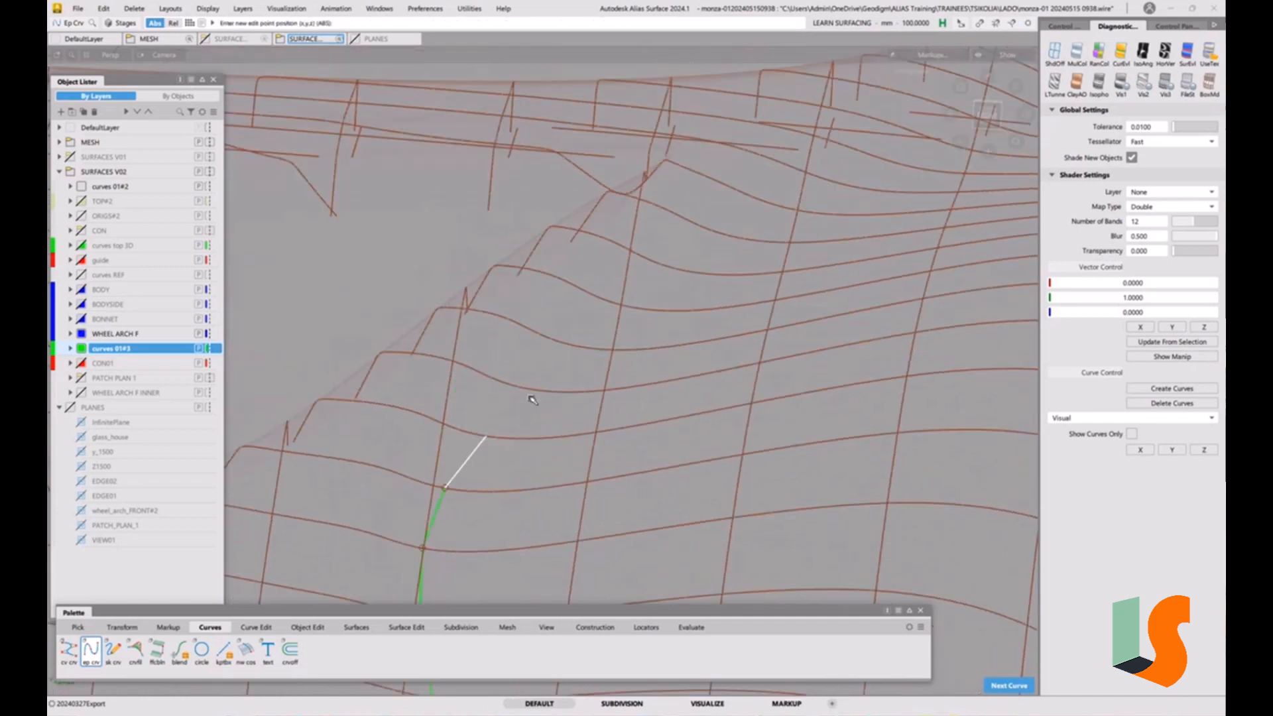
{"action": "mouse_move", "coordinate": [531, 399]}
{"action": "left_mouse_down", "text": "ctrl+alt"}
{"action": "mouse_move", "coordinate": [515, 386]}
{"action": "mouse_move", "coordinate": [533, 392]}
{"action": "left_mouse_up", "text": "ctrl+alt"}
{"action": "left_click", "coordinate": [586, 350], "text": "ctrl+alt"}
{"action": "left_click", "coordinate": [653, 312], "text": "ctrl+alt"}
{"action": "left_click", "coordinate": [697, 275], "text": "ctrl+alt"}
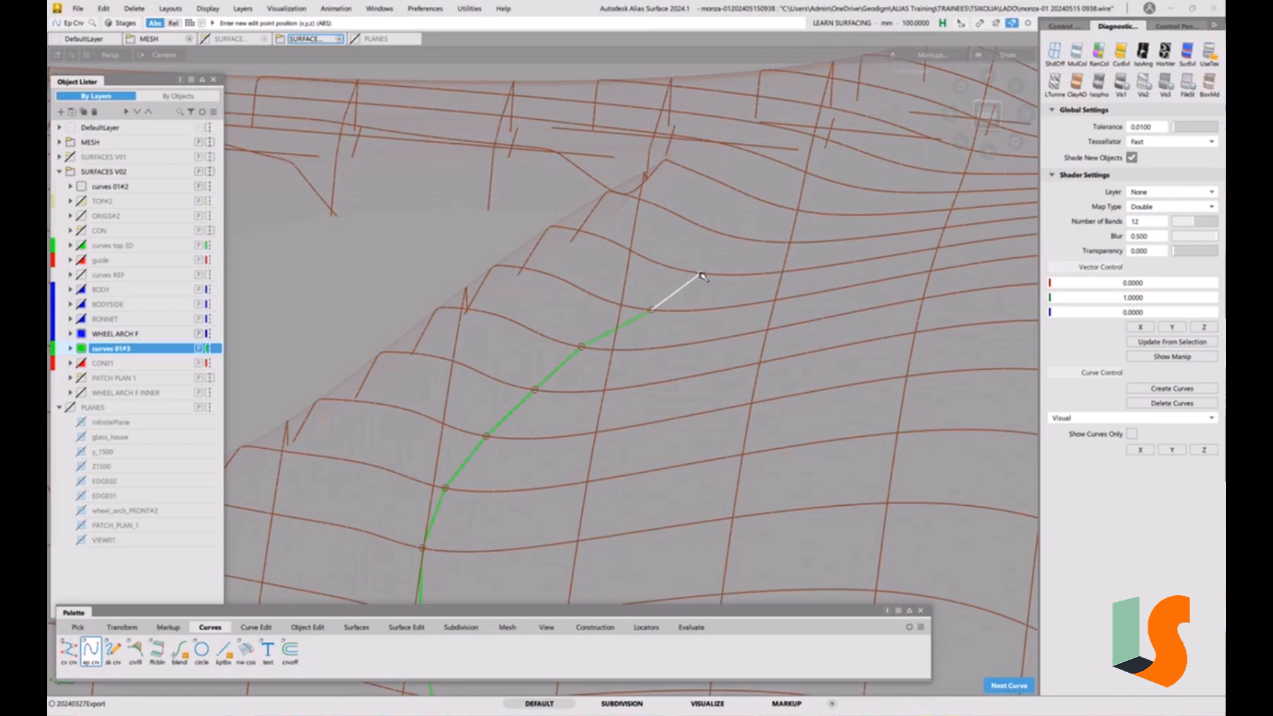
{"action": "left_click", "coordinate": [735, 238], "text": "ctrl+alt"}
Continue the curve past the opening's rear corner, snapping one edit point to each section line up towards the windscreen edge.
{"action": "left_click_drag", "start_coordinate": [743, 240], "coordinate": [595, 394], "text": "alt+shift"}
{"action": "left_click", "coordinate": [597, 402], "text": "ctrl+alt"}
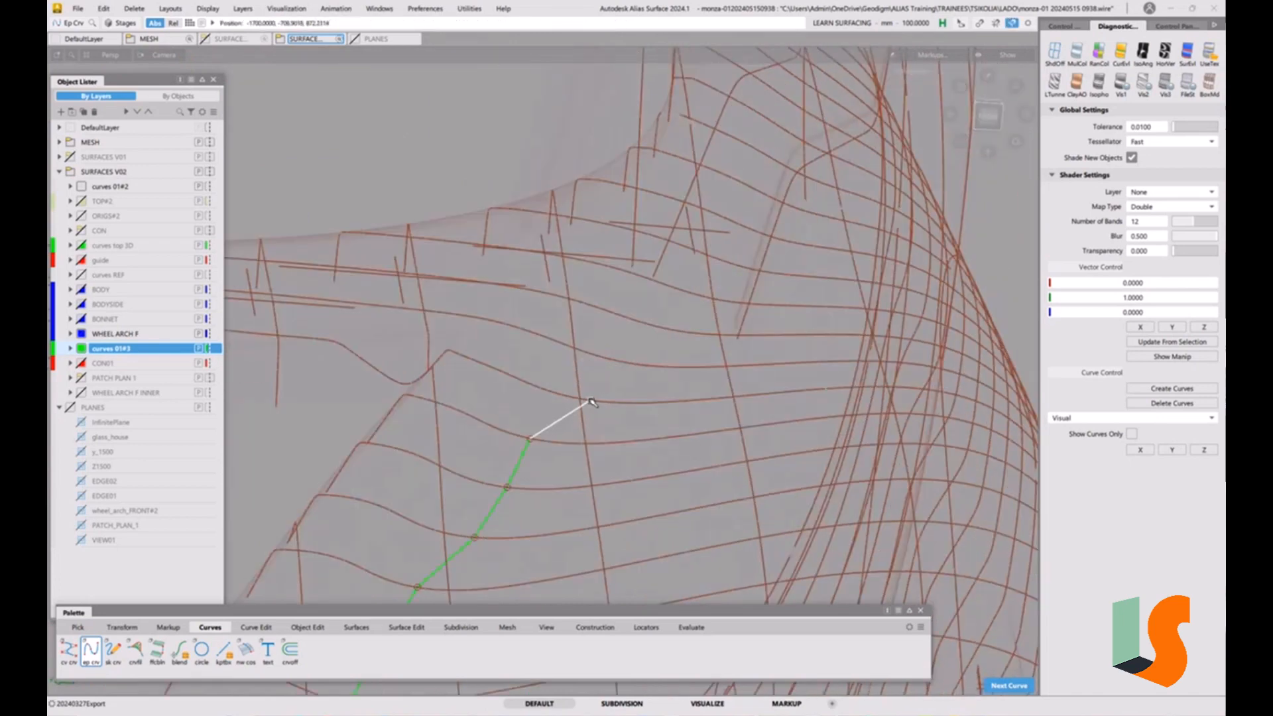
{"action": "left_click", "coordinate": [637, 368], "text": "ctrl+alt"}
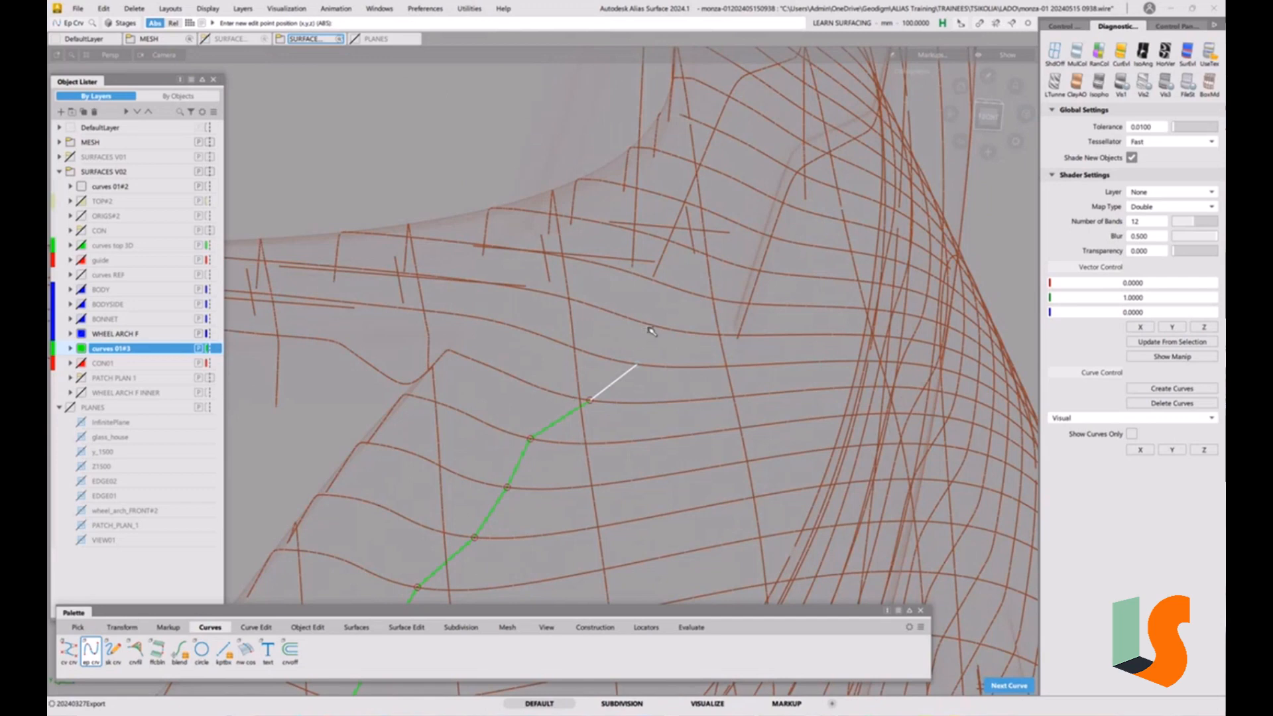
{"action": "left_click", "coordinate": [678, 332], "text": "ctrl+alt"}
{"action": "left_click_drag", "start_coordinate": [679, 325], "coordinate": [679, 316], "text": "alt+shift"}
{"action": "middle_click_drag", "start_coordinate": [678, 316], "coordinate": [667, 342], "text": "alt+shift"}
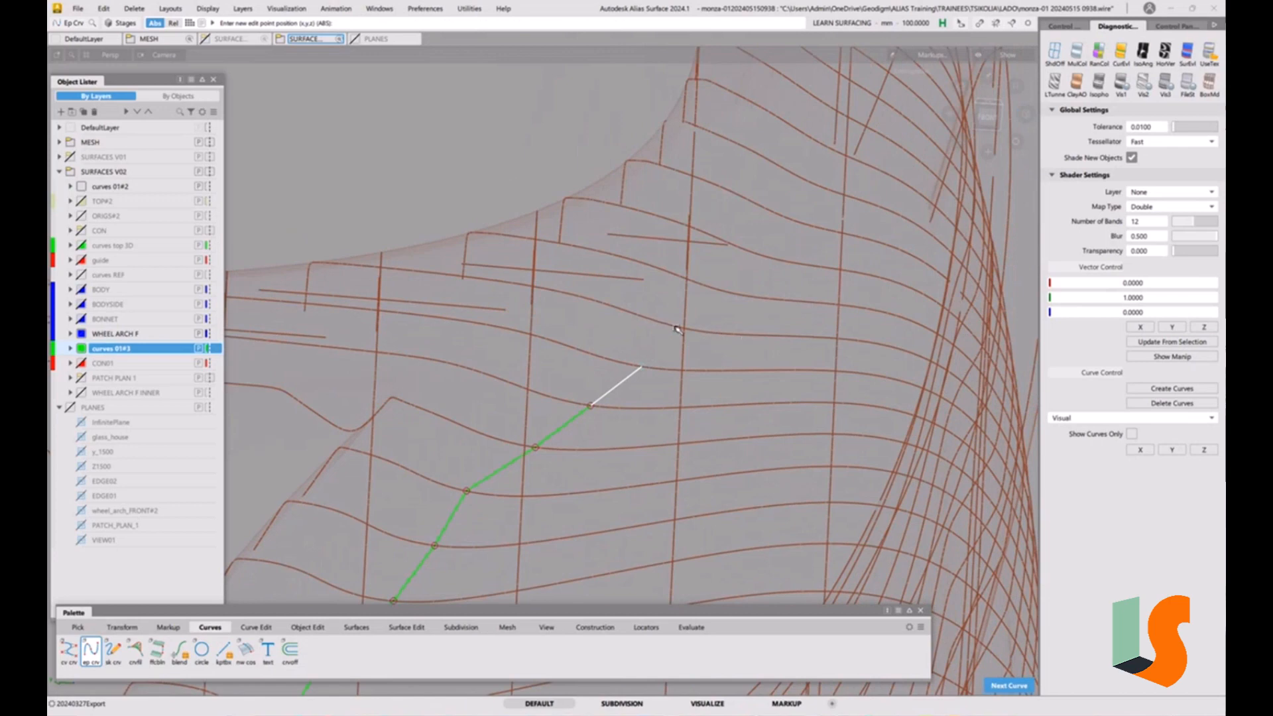
{"action": "left_click", "coordinate": [698, 331], "text": "ctrl+alt"}
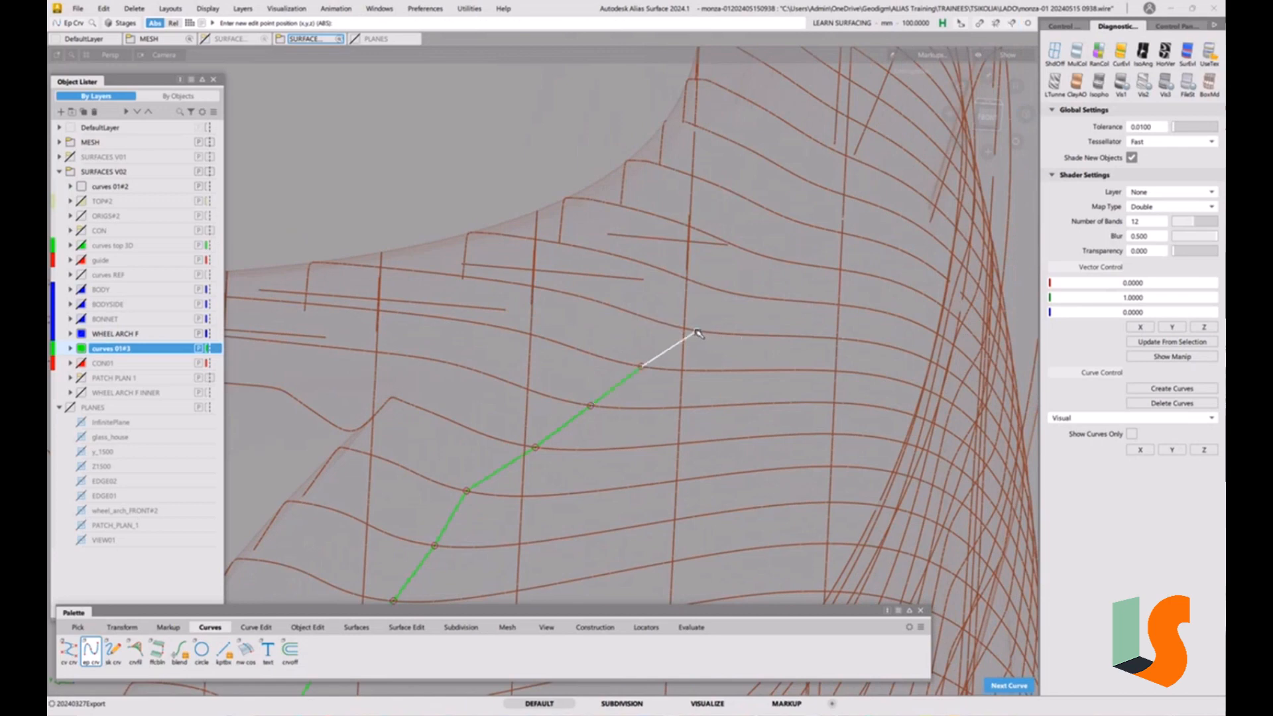
{"action": "left_click", "coordinate": [741, 293], "text": "ctrl+alt"}
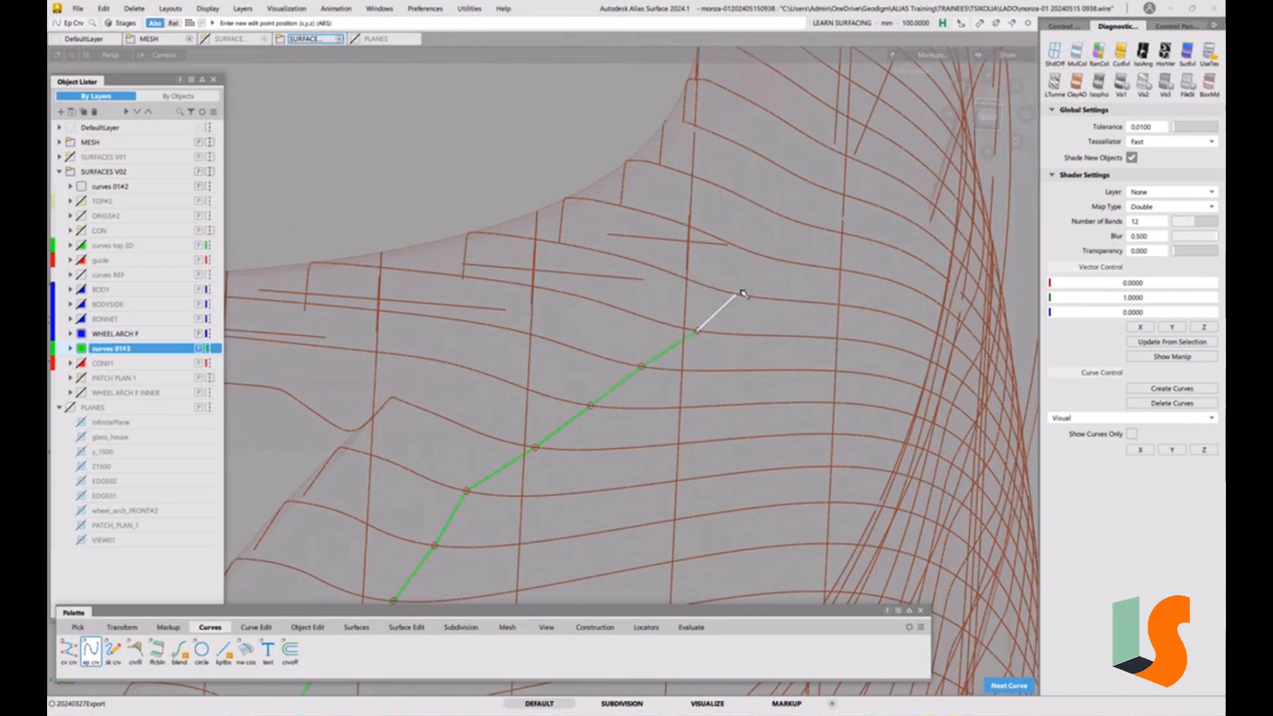
{"action": "left_click", "coordinate": [773, 259], "text": "ctrl+alt"}
{"action": "left_click", "coordinate": [796, 223], "text": "ctrl+alt"}
{"action": "left_click", "coordinate": [816, 186], "text": "ctrl+alt"}
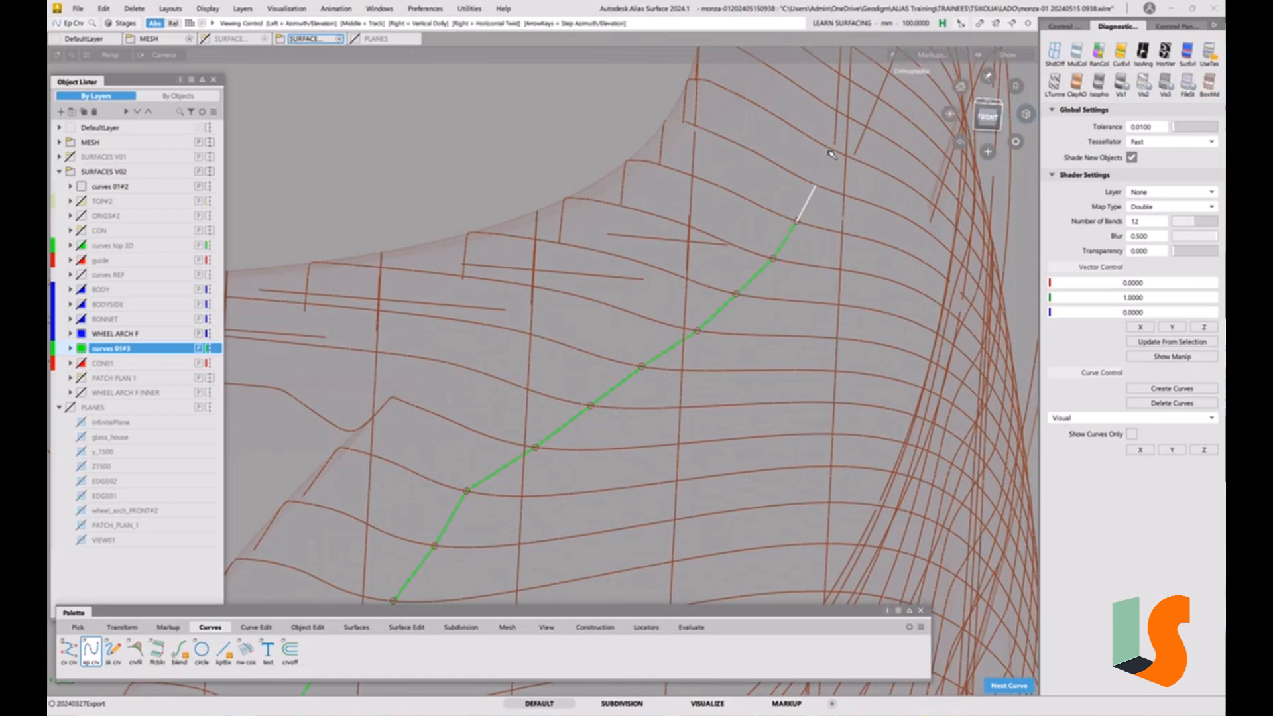
Add the last edit points on the section lines beside the windscreen edge and check the whole curve on the mesh.
{"action": "middle_click_drag", "start_coordinate": [831, 154], "coordinate": [729, 316], "text": "alt+shift"}
{"action": "left_click_drag", "start_coordinate": [728, 316], "coordinate": [722, 293], "text": "alt+shift"}
{"action": "left_click", "coordinate": [727, 312], "text": "ctrl+alt"}
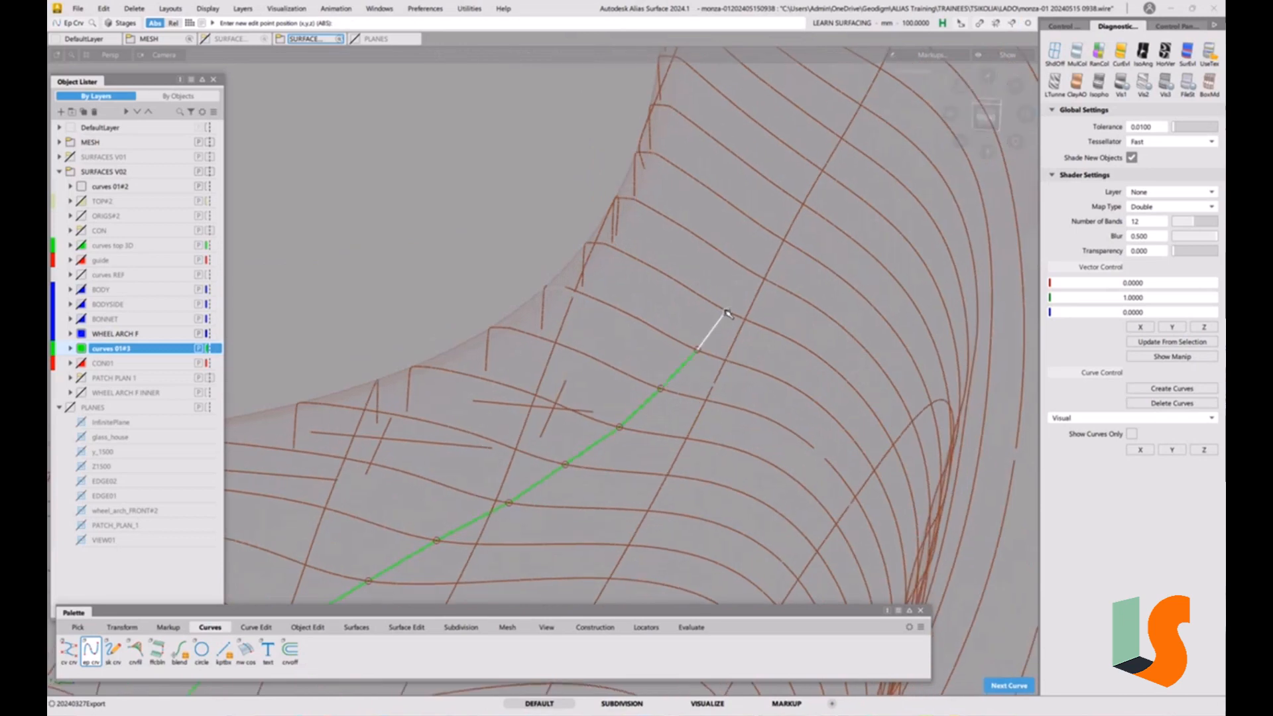
{"action": "left_click", "coordinate": [751, 269], "text": "ctrl+alt"}
{"action": "left_click", "coordinate": [770, 232], "text": "ctrl+alt"}
{"action": "left_click", "coordinate": [788, 195], "text": "ctrl+alt"}
{"action": "right_click_drag", "start_coordinate": [789, 290], "coordinate": [699, 451], "text": "alt+shift"}
{"action": "middle_click_drag", "start_coordinate": [699, 451], "coordinate": [724, 369], "text": "alt+shift"}
{"action": "left_click_drag", "start_coordinate": [725, 369], "coordinate": [709, 395], "text": "alt+shift"}
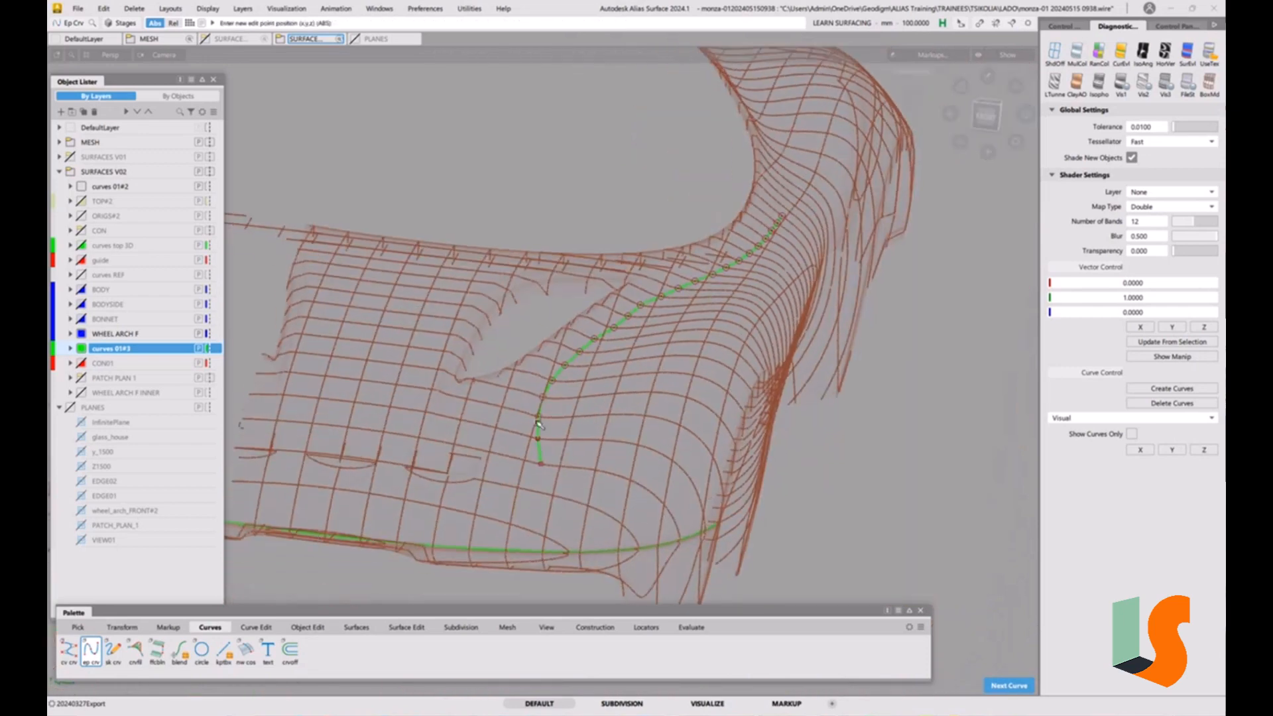
Pick the new curve beside the bonnet opening, inspect its degree and spans, and deselect it.
{"action": "right_click_drag", "start_coordinate": [539, 424], "coordinate": [546, 396], "text": "alt+shift"}
{"action": "mouse_move", "coordinate": [563, 417]}
{"action": "left_mouse_down", "text": "ctrl+shift"}
{"action": "mouse_move", "coordinate": [594, 431]}
{"action": "mouse_move", "coordinate": [558, 428]}
{"action": "left_mouse_up", "text": "ctrl+shift"}
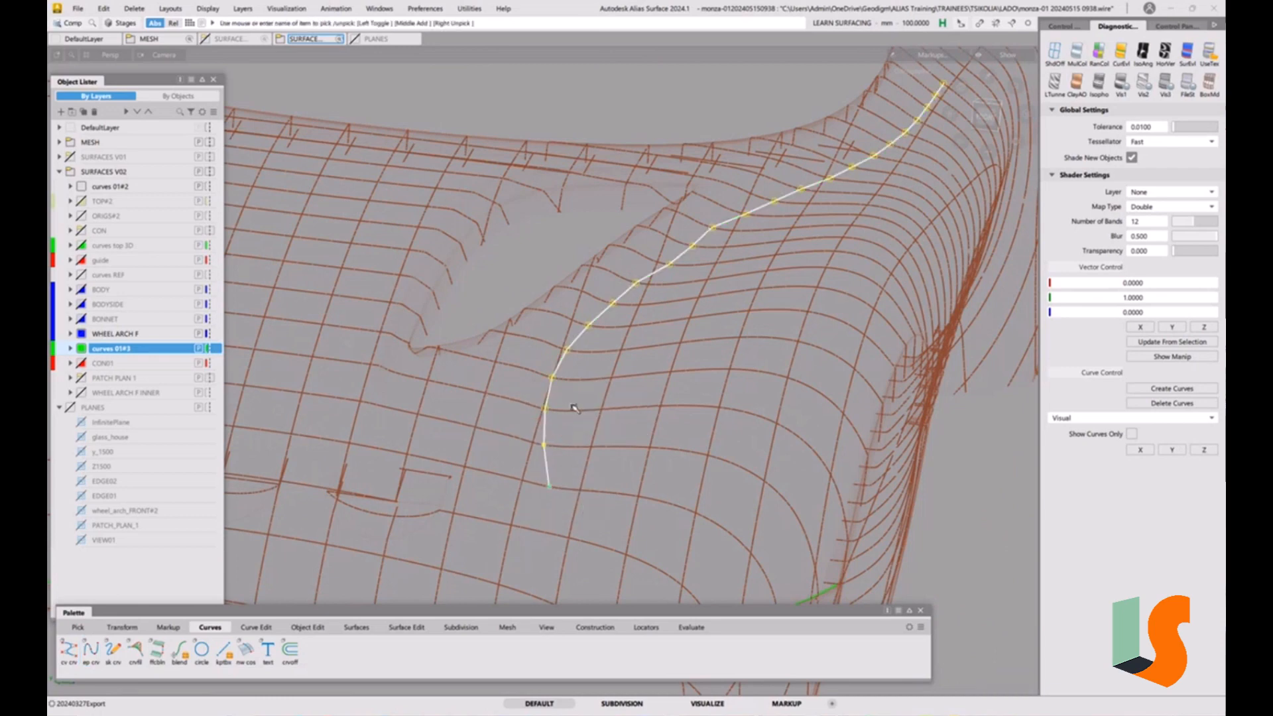
{"action": "left_click", "coordinate": [1063, 26]}
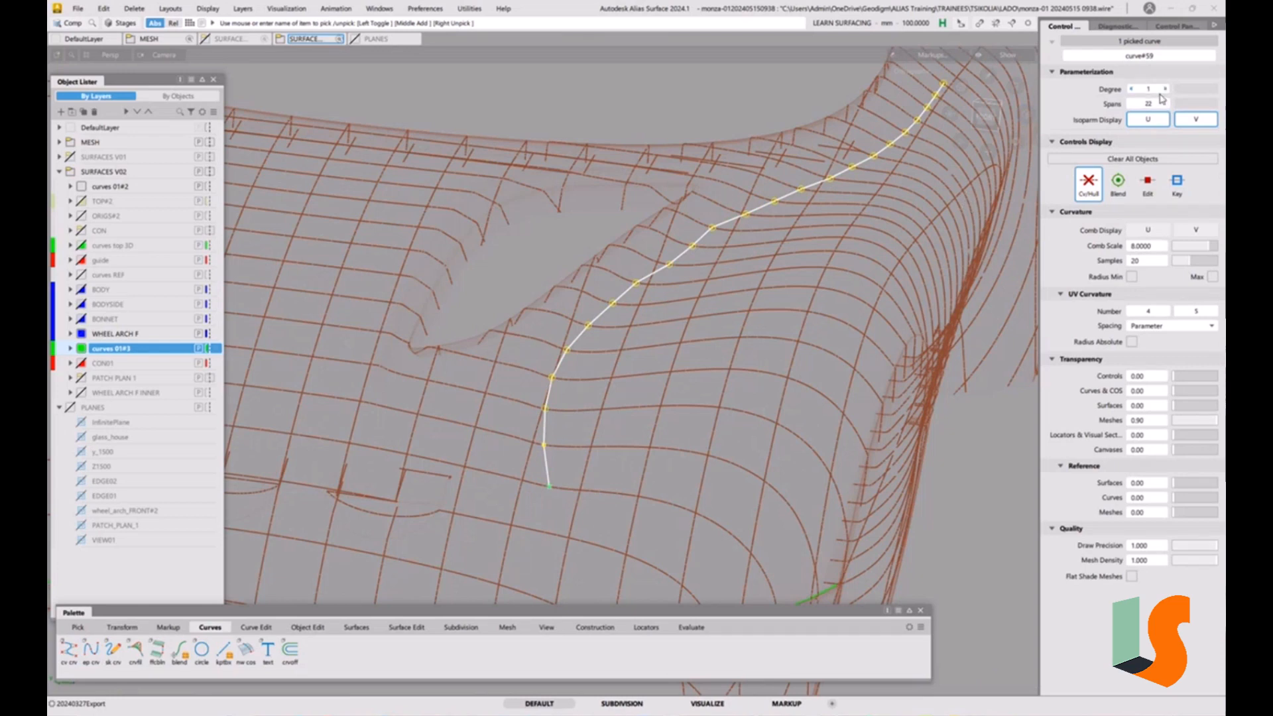
{"action": "left_click_drag", "start_coordinate": [648, 432], "coordinate": [647, 391], "text": "ctrl+shift"}
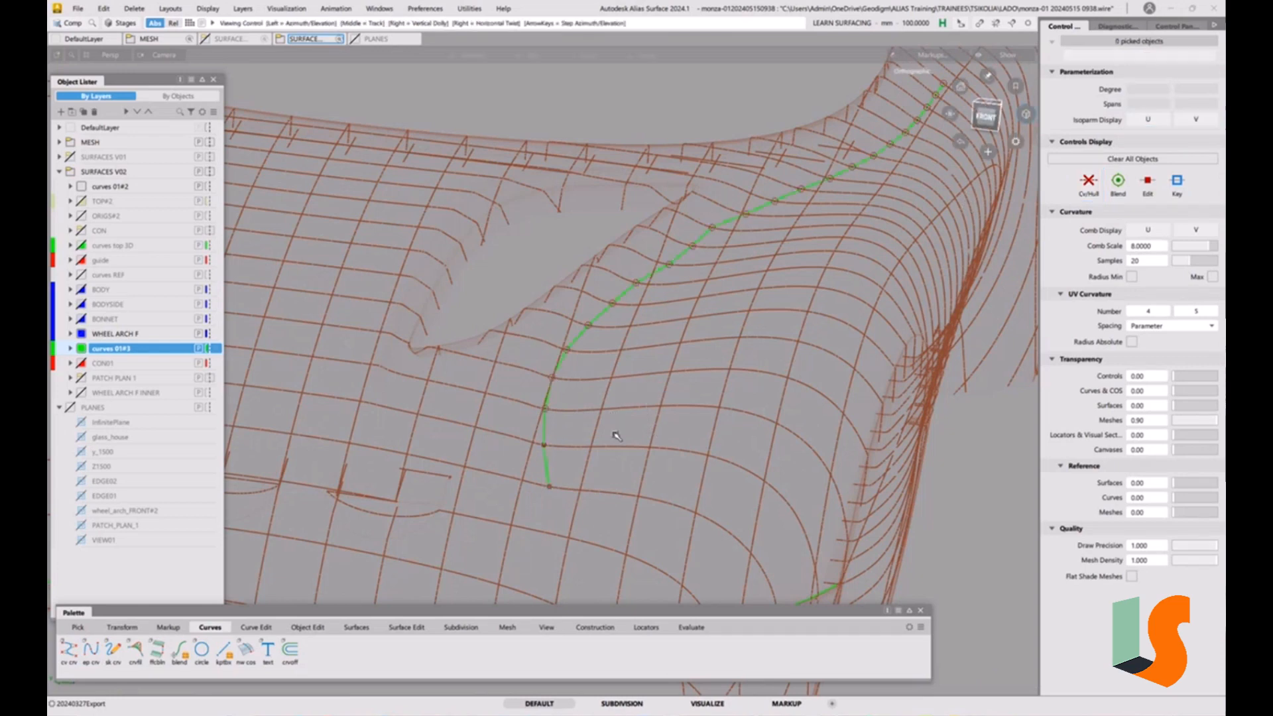
{"action": "middle_click_drag", "start_coordinate": [612, 432], "coordinate": [524, 439], "text": "alt+shift"}
{"action": "middle_click_drag", "start_coordinate": [379, 459], "coordinate": [480, 438], "text": "alt+shift"}
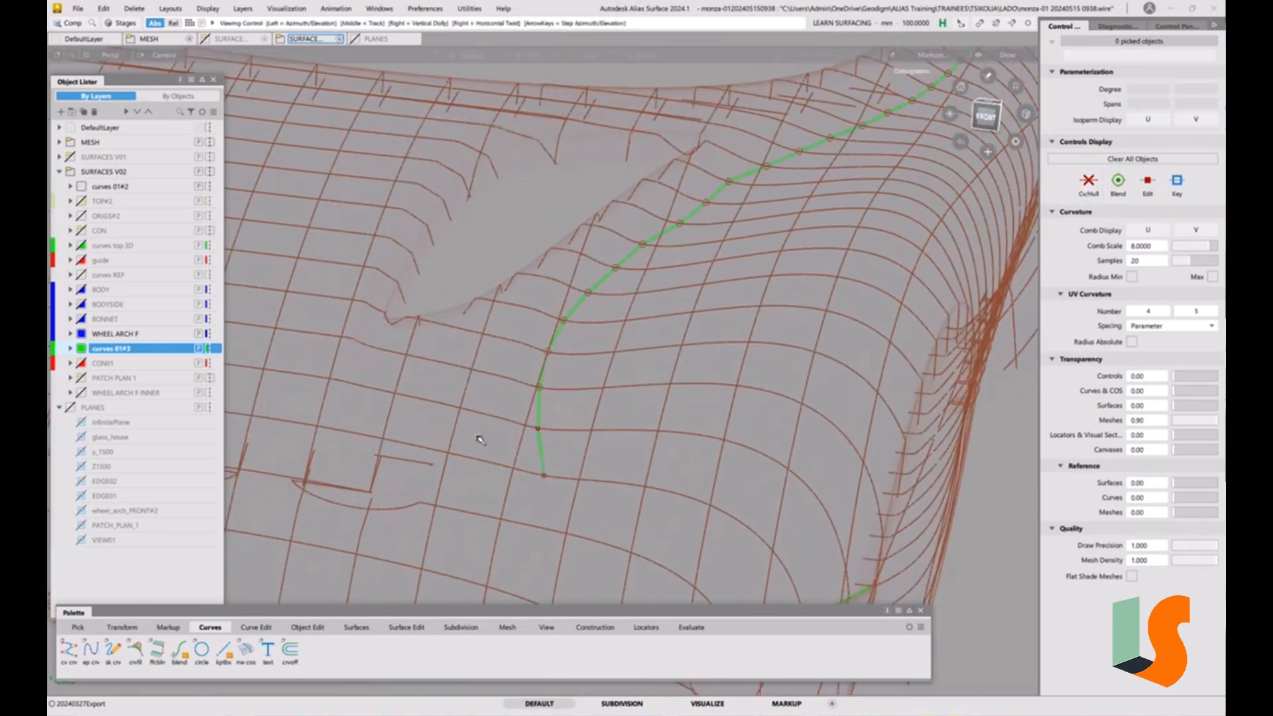
Start a second degree 1 edit point curve between the bonnet opening and the existing curve, snapping points to the first six section lines.
{"action": "right_click_drag", "start_coordinate": [480, 437], "coordinate": [475, 387], "text": "alt+shift"}
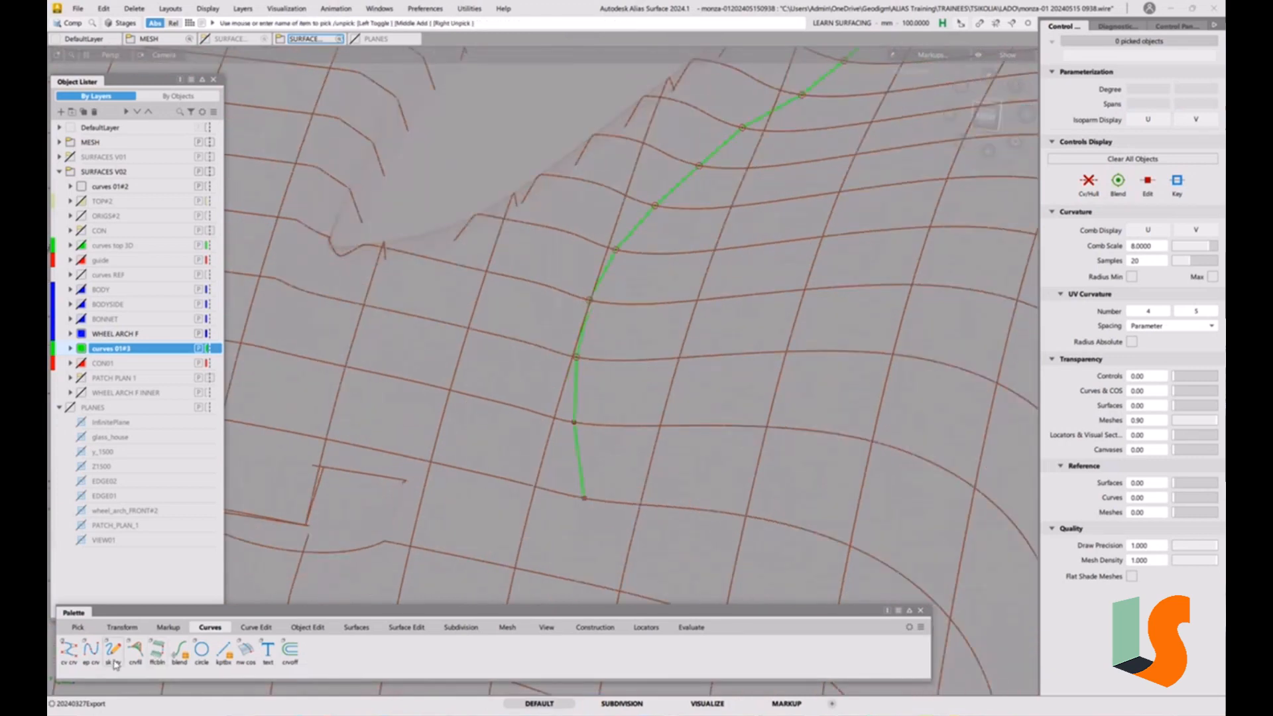
{"action": "left_click", "coordinate": [90, 649]}
{"action": "left_click_drag", "start_coordinate": [530, 471], "coordinate": [474, 372], "text": "alt+shift"}
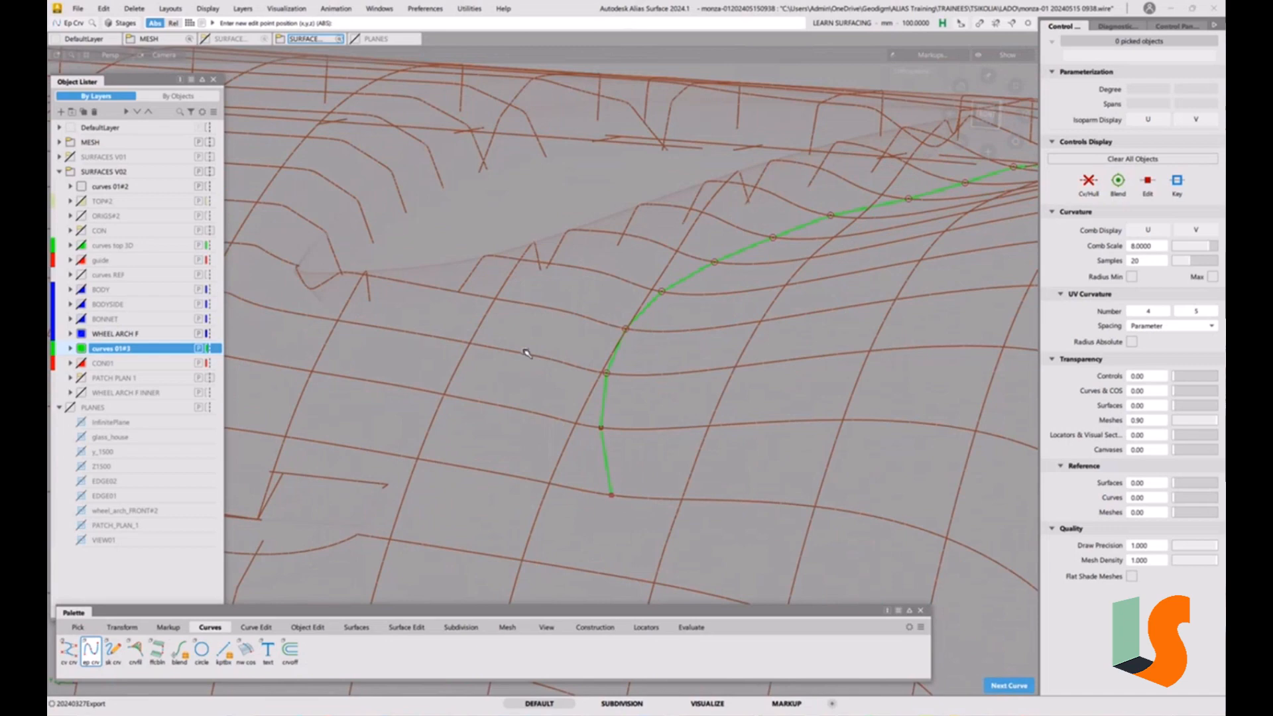
{"action": "left_click", "coordinate": [535, 479]}
{"action": "left_click", "coordinate": [535, 414]}
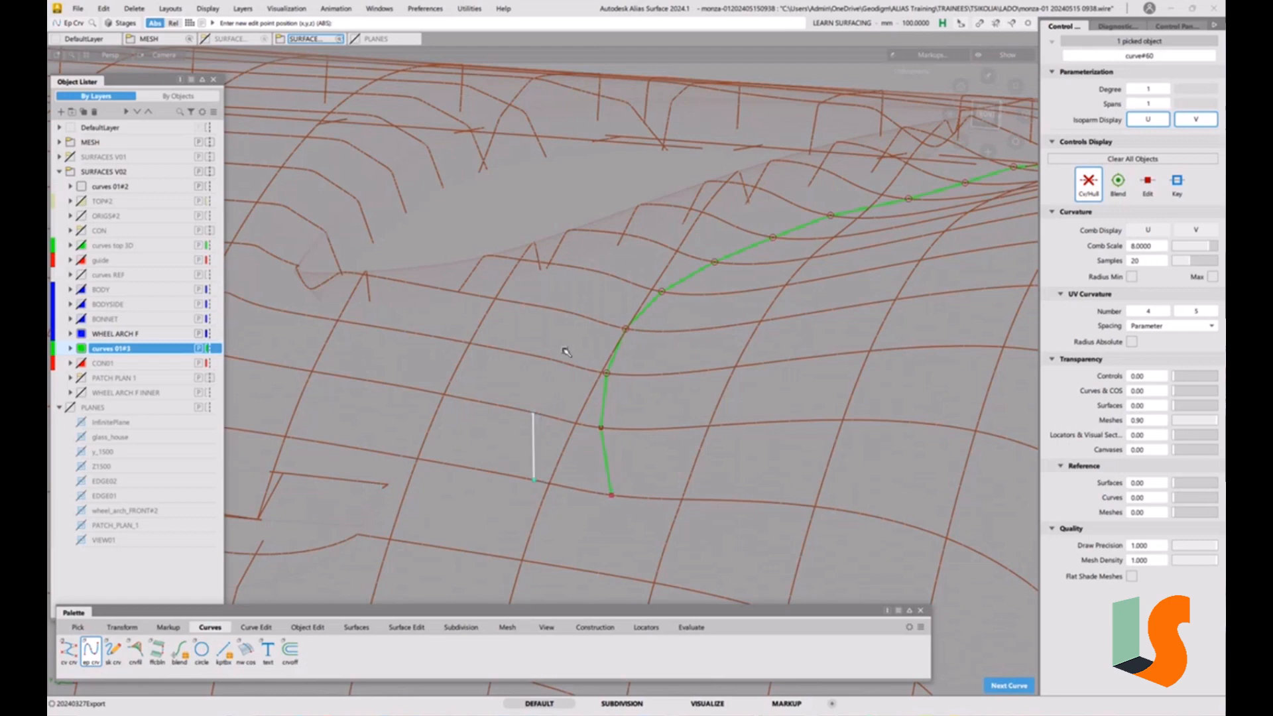
{"action": "left_click", "coordinate": [544, 359]}
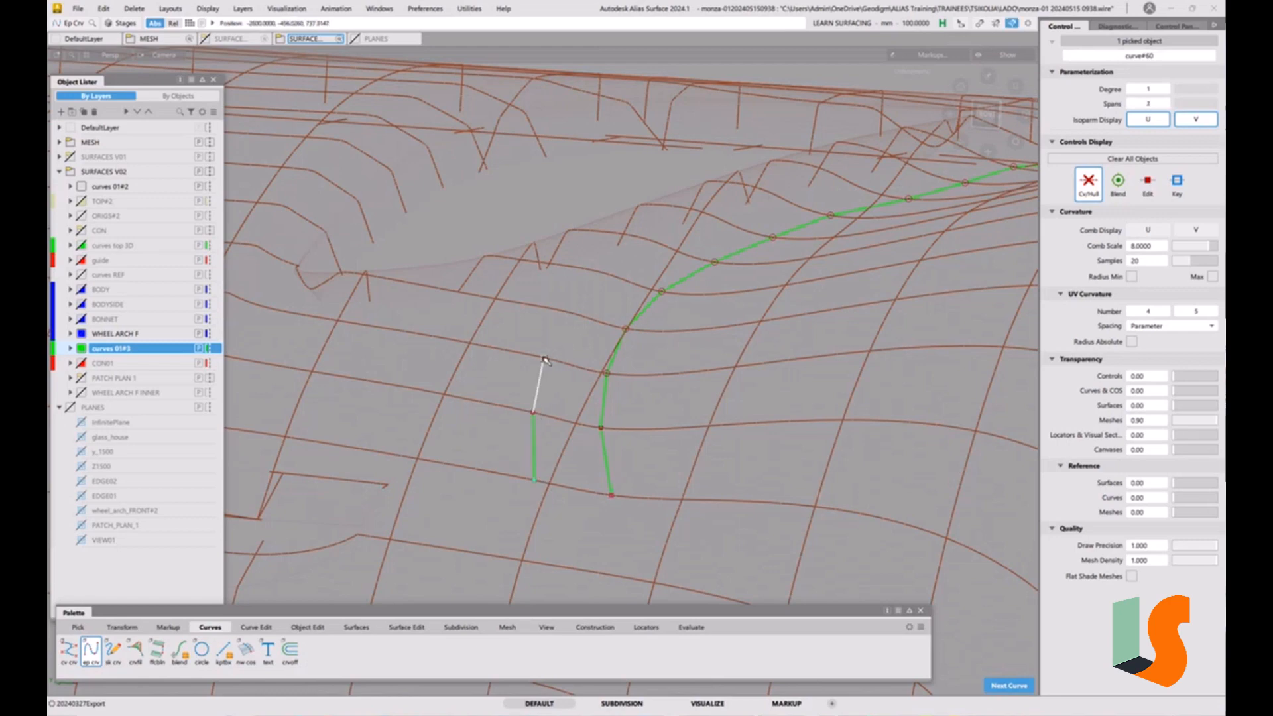
{"action": "left_click", "coordinate": [568, 316]}
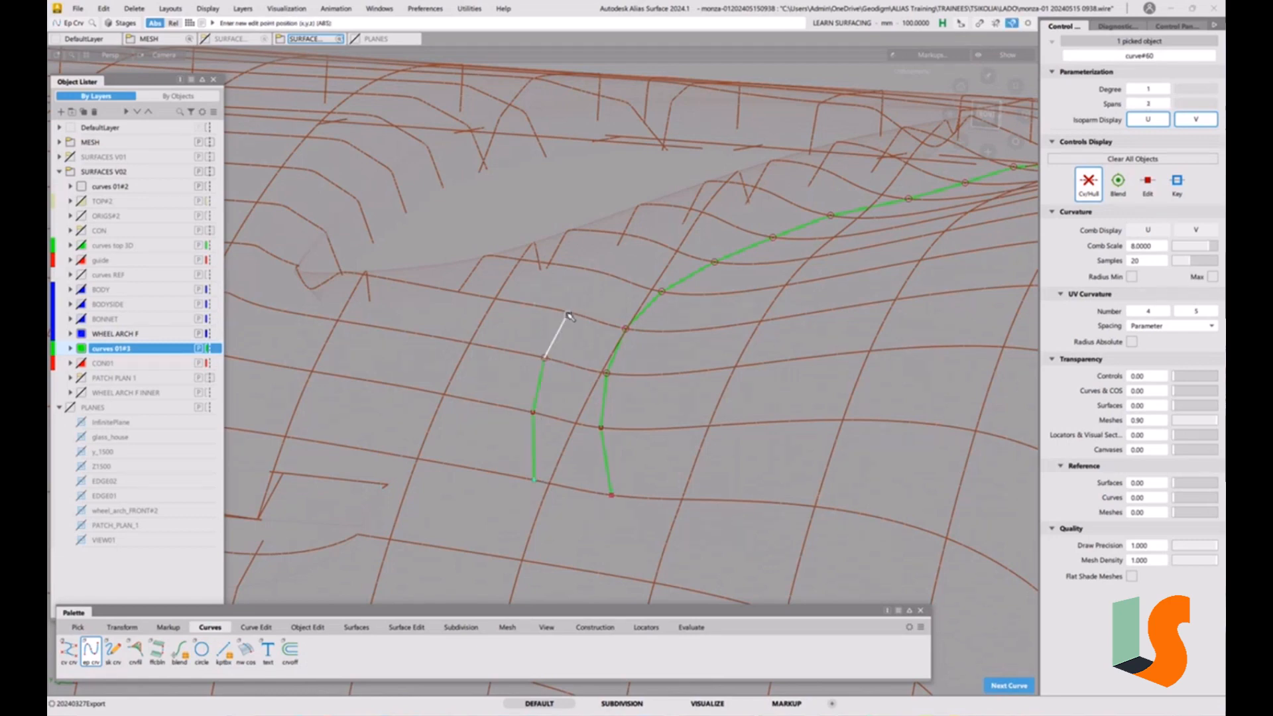
{"action": "left_click", "coordinate": [598, 272]}
{"action": "left_click", "coordinate": [643, 240]}
Extend the second curve along the opening's side edge, snapping one edit point to each of the next six section lines.
{"action": "middle_click_drag", "start_coordinate": [712, 210], "coordinate": [649, 304], "text": "alt+shift"}
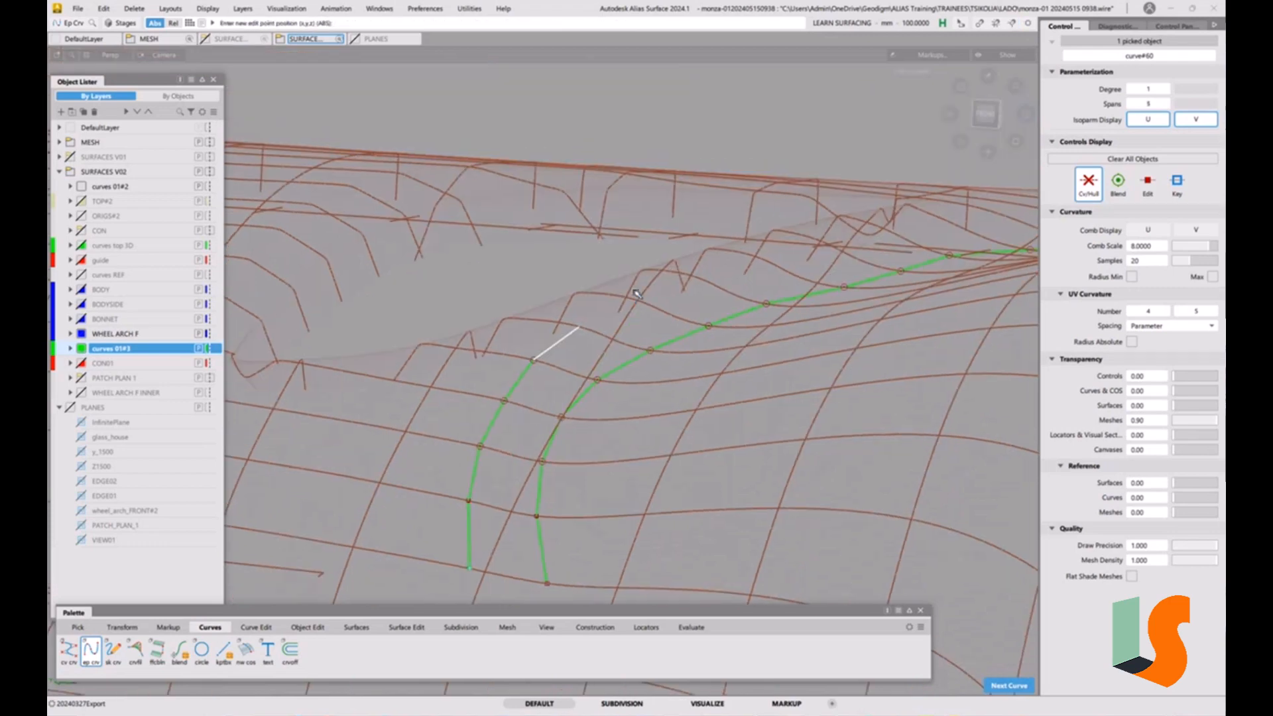
{"action": "left_click_drag", "start_coordinate": [649, 304], "coordinate": [639, 327], "text": "alt+shift"}
{"action": "right_click_drag", "start_coordinate": [639, 327], "coordinate": [597, 369], "text": "alt+shift"}
{"action": "middle_click_drag", "start_coordinate": [597, 370], "coordinate": [563, 439], "text": "alt+shift"}
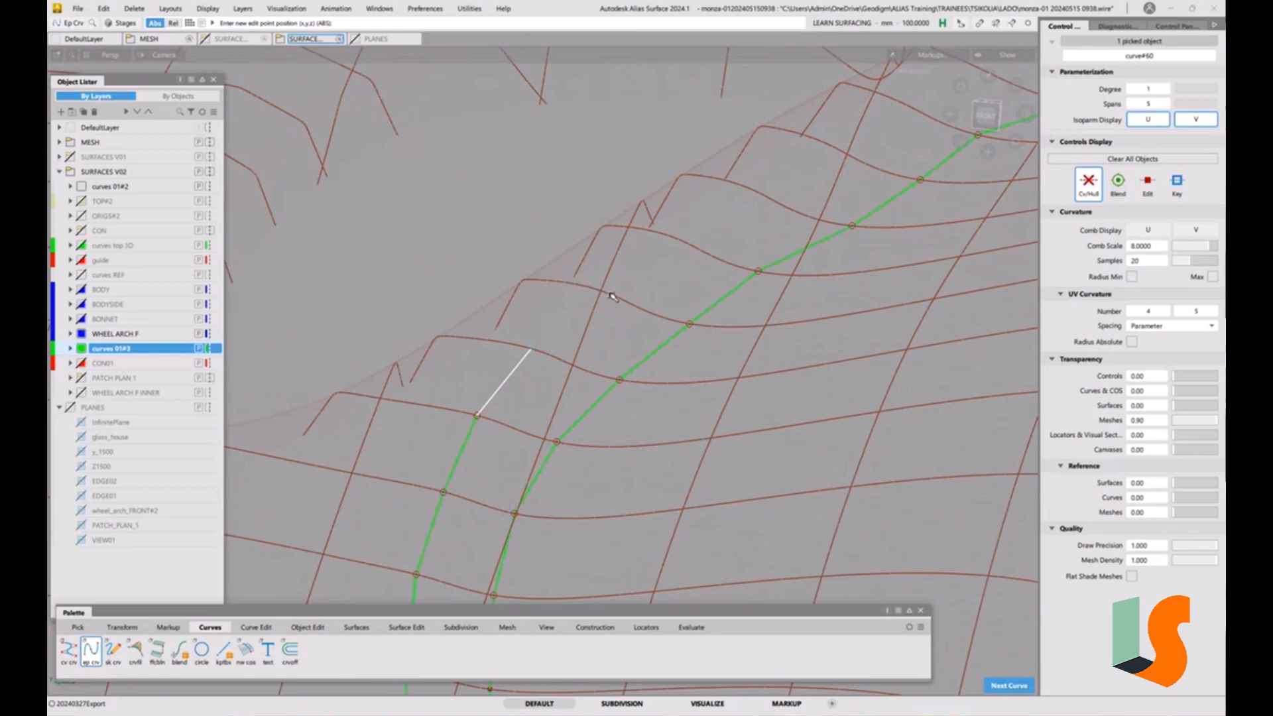
{"action": "left_click", "coordinate": [599, 290]}
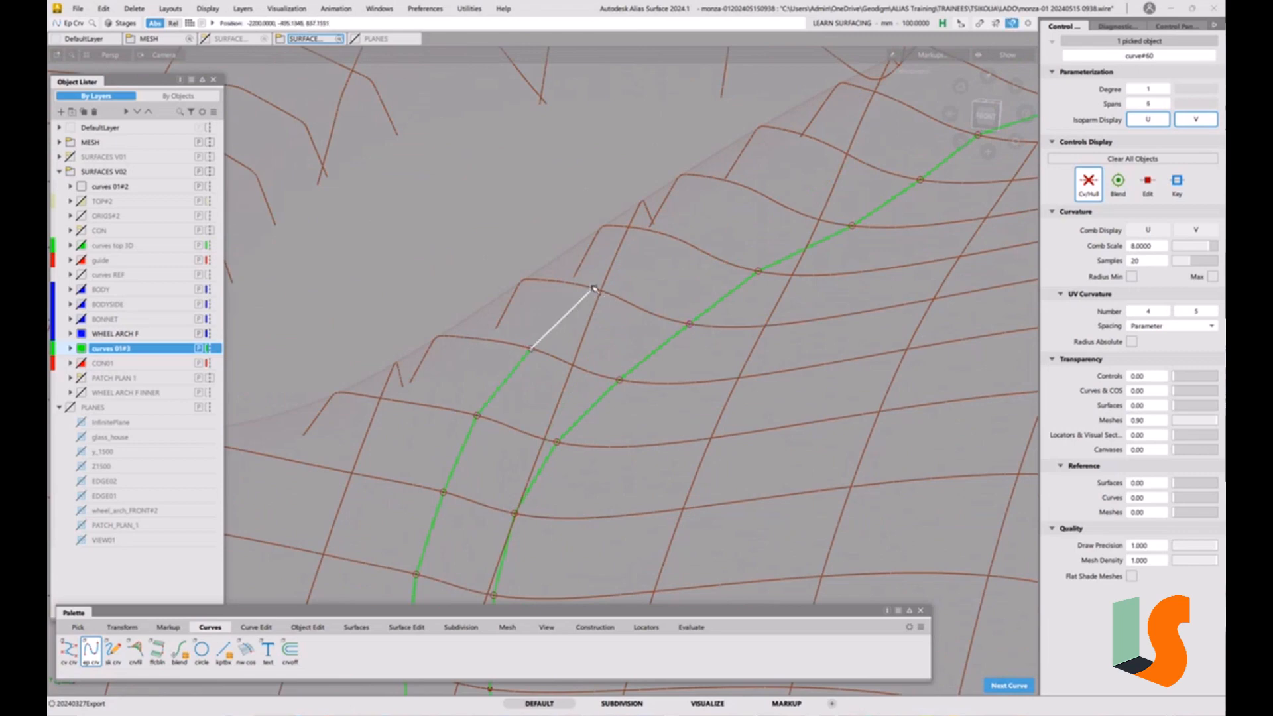
{"action": "left_click", "coordinate": [672, 237]}
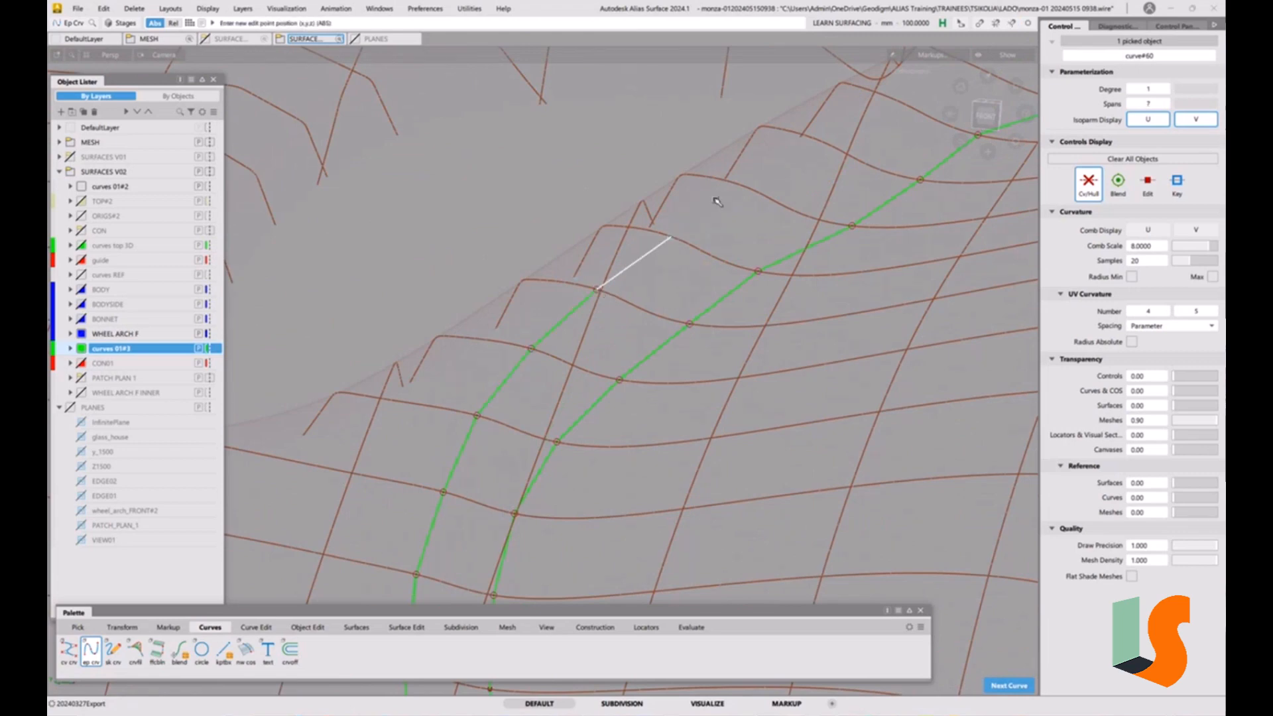
{"action": "left_click", "coordinate": [745, 186]}
{"action": "middle_click_drag", "start_coordinate": [746, 186], "coordinate": [652, 296], "text": "alt+shift"}
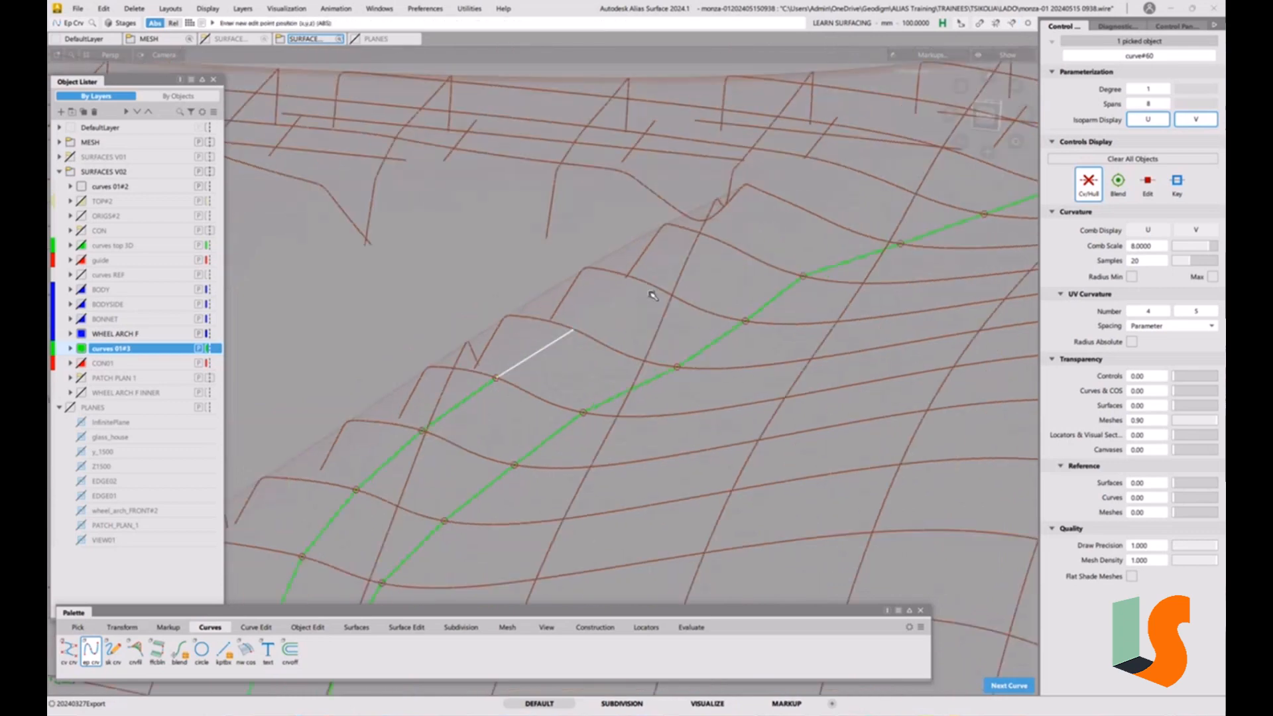
{"action": "left_click", "coordinate": [651, 284]}
{"action": "left_click", "coordinate": [719, 240]}
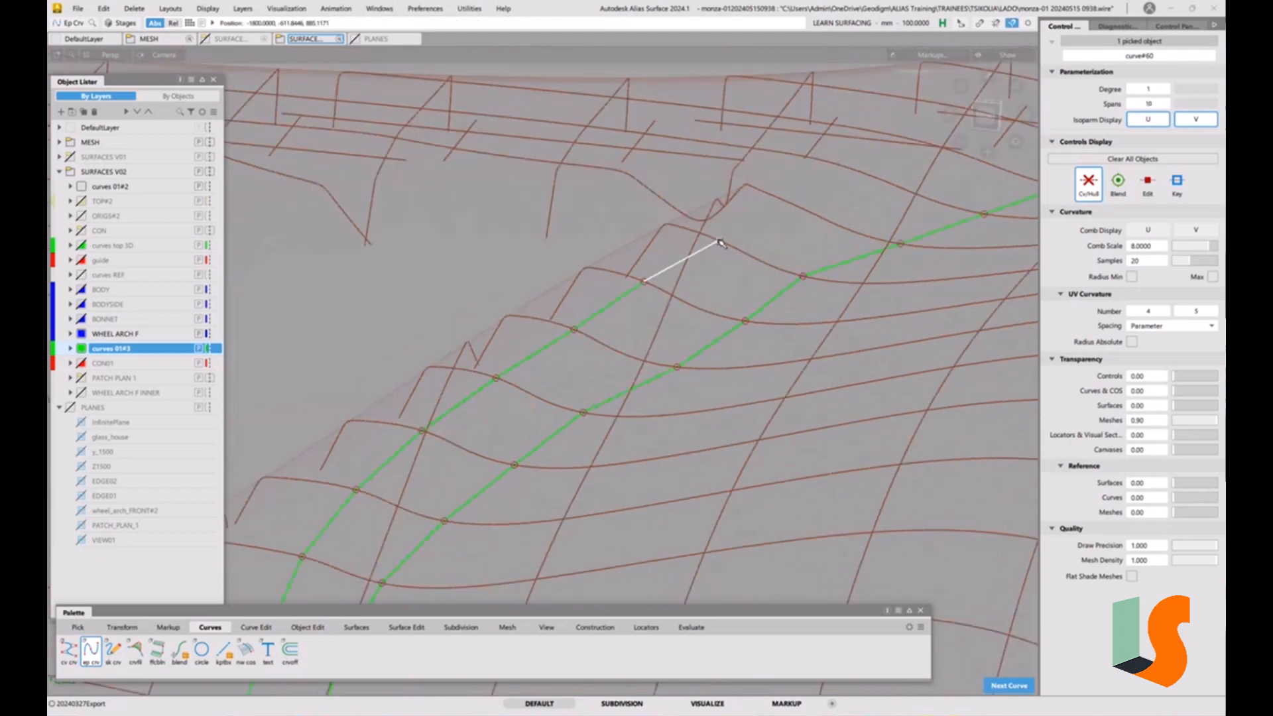
{"action": "left_click", "coordinate": [800, 210]}
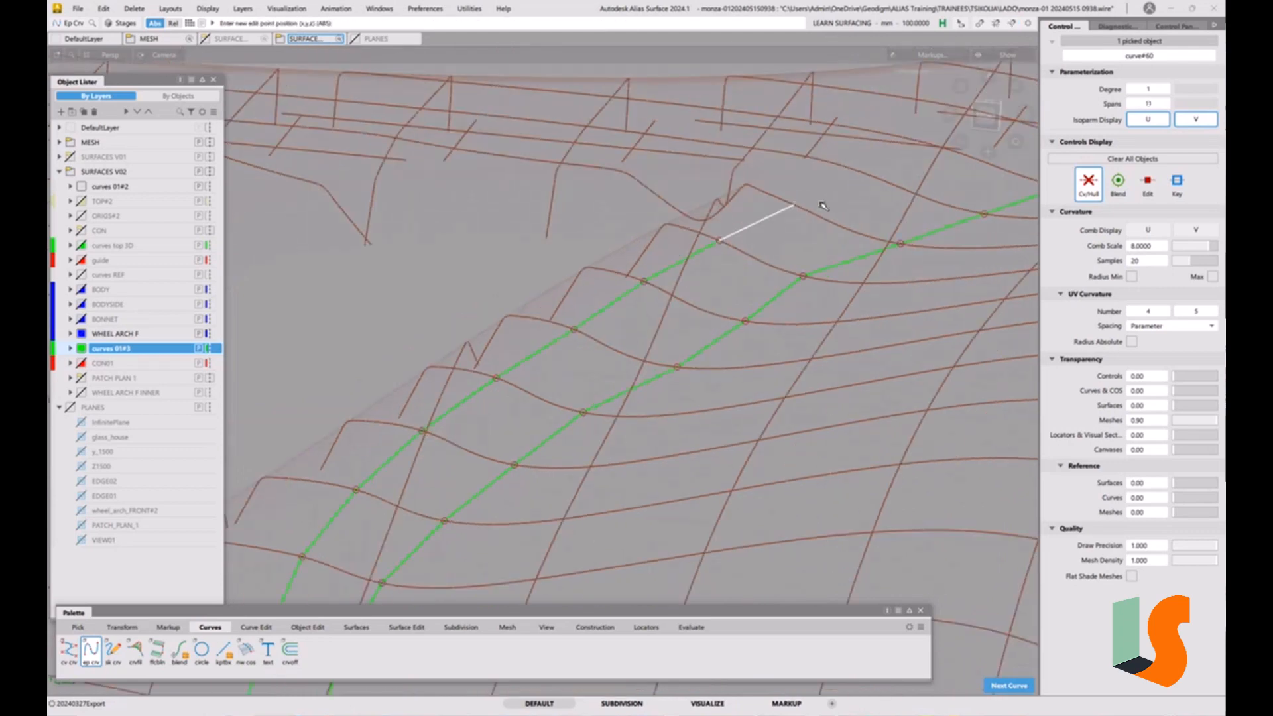
Continue the curve past the opening's rear corner with edit points on the section lines towards the windscreen edge, and finish it.
{"action": "middle_click_drag", "start_coordinate": [800, 210], "coordinate": [653, 302], "text": "alt+shift"}
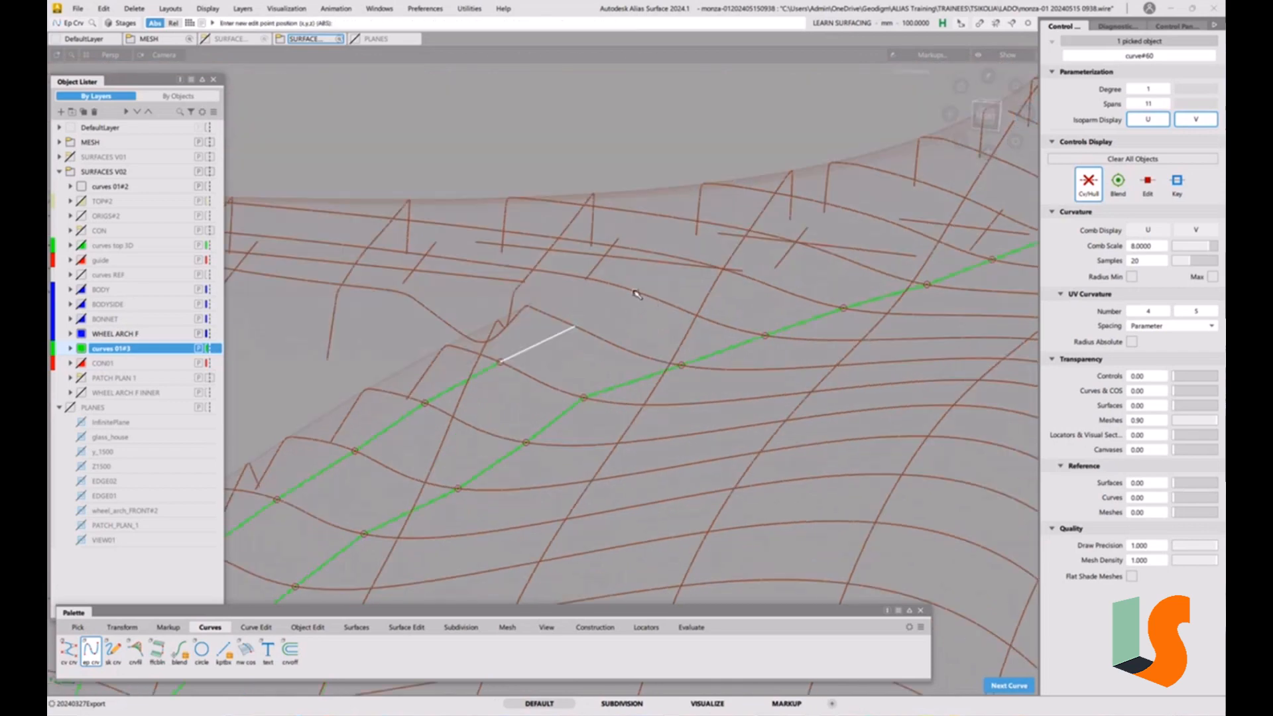
{"action": "left_click", "coordinate": [624, 287]}
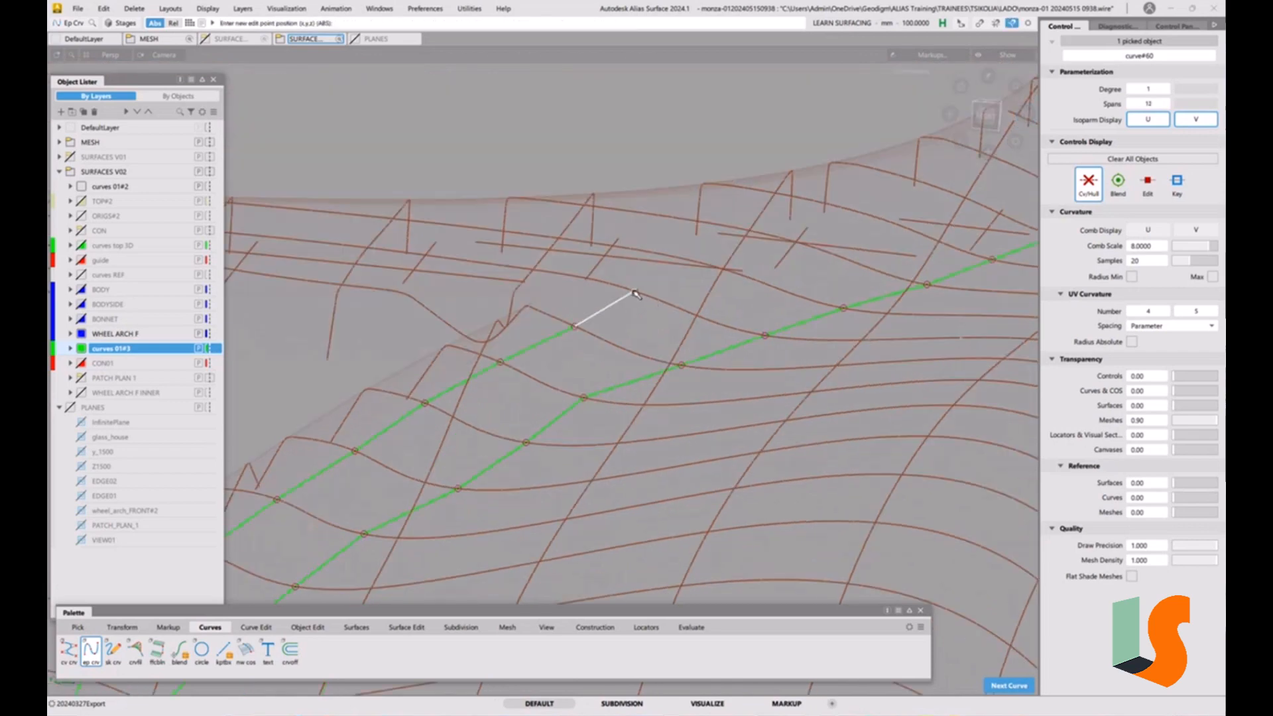
{"action": "left_click", "coordinate": [669, 257]}
{"action": "left_click", "coordinate": [737, 230]}
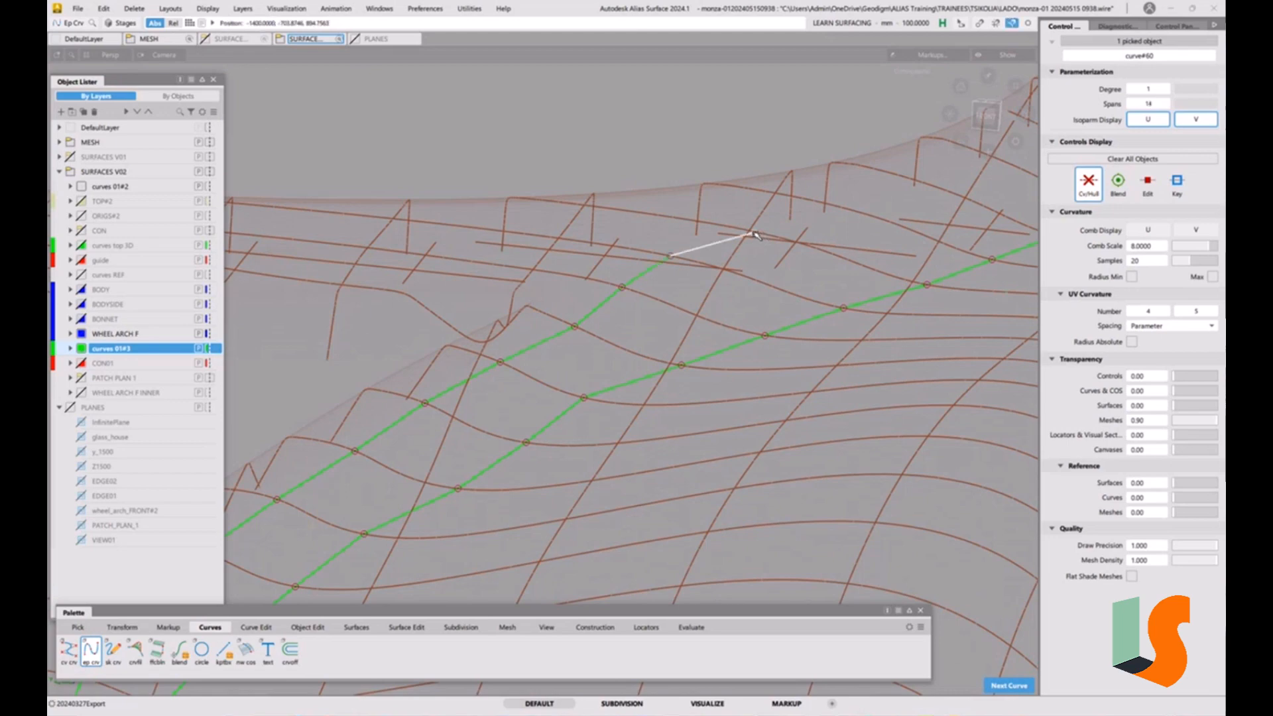
{"action": "left_click", "coordinate": [865, 214], "text": "ctrl+alt"}
{"action": "middle_click_drag", "start_coordinate": [846, 238], "coordinate": [619, 309], "text": "alt+shift"}
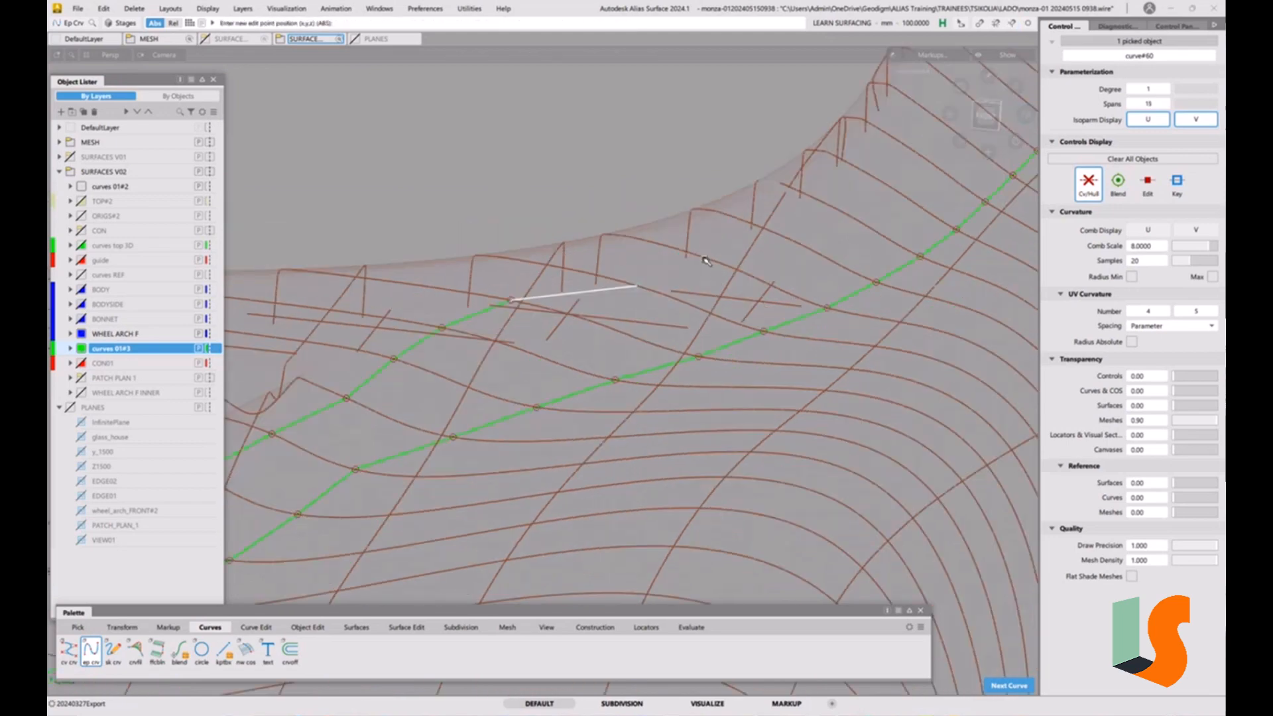
{"action": "left_click", "coordinate": [706, 260]}
{"action": "key", "text": "space"}
Shade the mesh and examine the surface flow around the front corner of the bonnet opening from several angles.
{"action": "right_click_drag", "start_coordinate": [639, 299], "coordinate": [586, 318], "text": "alt+shift"}
{"action": "middle_click_drag", "start_coordinate": [587, 318], "coordinate": [755, 241], "text": "alt+shift"}
{"action": "right_click_drag", "start_coordinate": [728, 256], "coordinate": [411, 544], "text": "alt+shift"}
{"action": "middle_click_drag", "start_coordinate": [411, 544], "coordinate": [648, 382], "text": "alt+shift"}
{"action": "right_click_drag", "start_coordinate": [425, 428], "coordinate": [436, 358], "text": "alt+shift"}
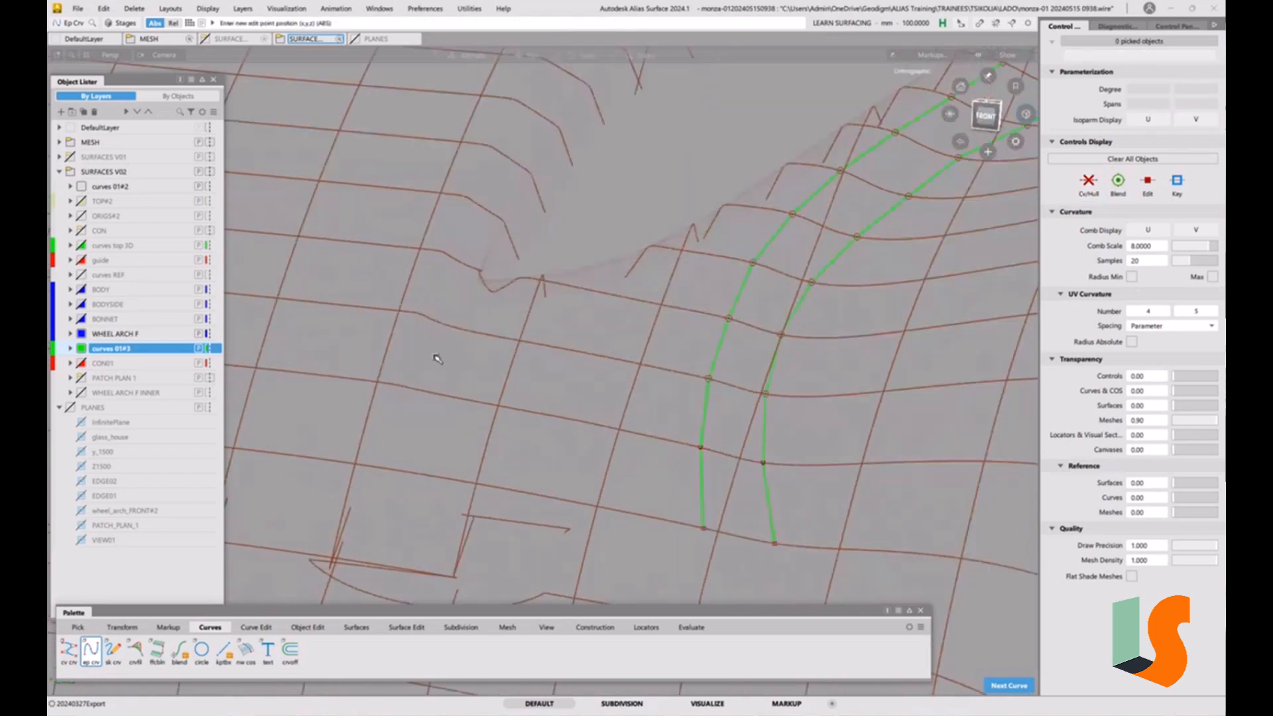
{"action": "left_click_drag", "start_coordinate": [437, 358], "coordinate": [548, 380], "text": "alt+shift"}
{"action": "middle_click_drag", "start_coordinate": [548, 380], "coordinate": [522, 398], "text": "alt+shift"}
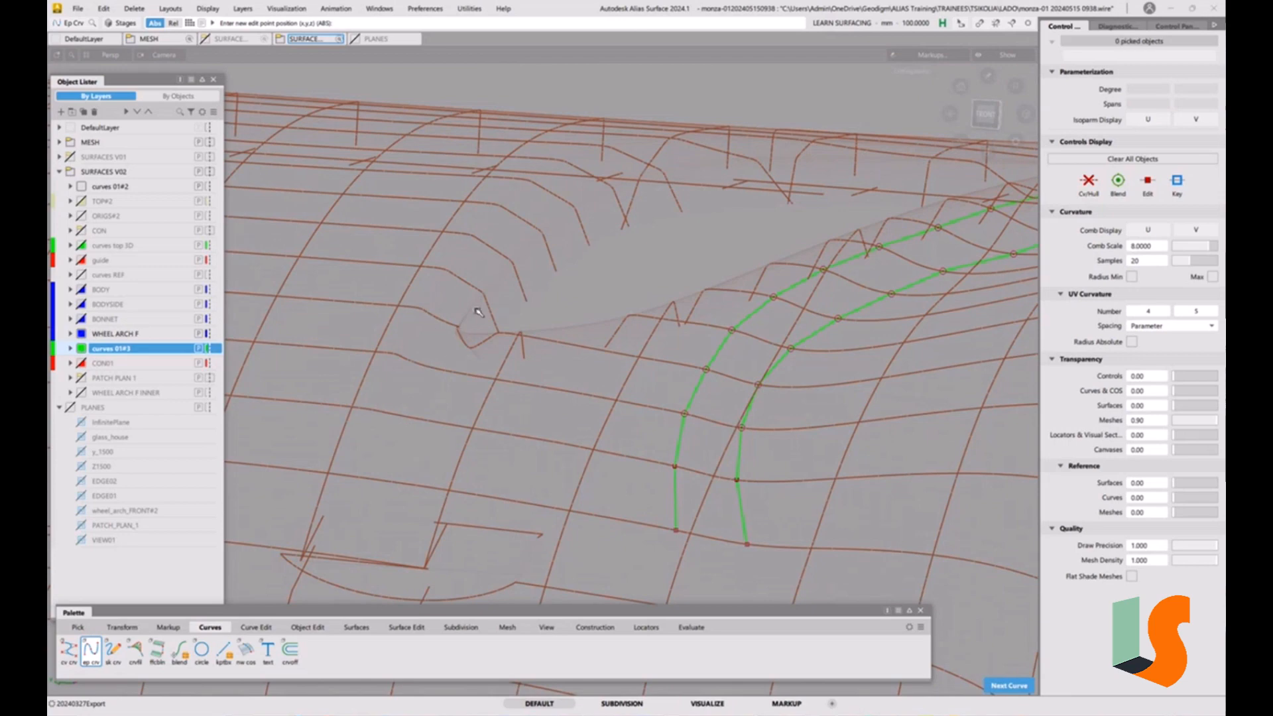
{"action": "key", "text": "5"}
{"action": "mouse_move", "coordinate": [475, 326]}
{"action": "left_mouse_down", "text": "alt+shift"}
{"action": "mouse_move", "coordinate": [469, 296]}
{"action": "mouse_move", "coordinate": [489, 262]}
{"action": "mouse_move", "coordinate": [460, 375]}
{"action": "mouse_move", "coordinate": [475, 361]}
{"action": "mouse_move", "coordinate": [491, 389]}
{"action": "left_mouse_up", "text": "alt+shift"}
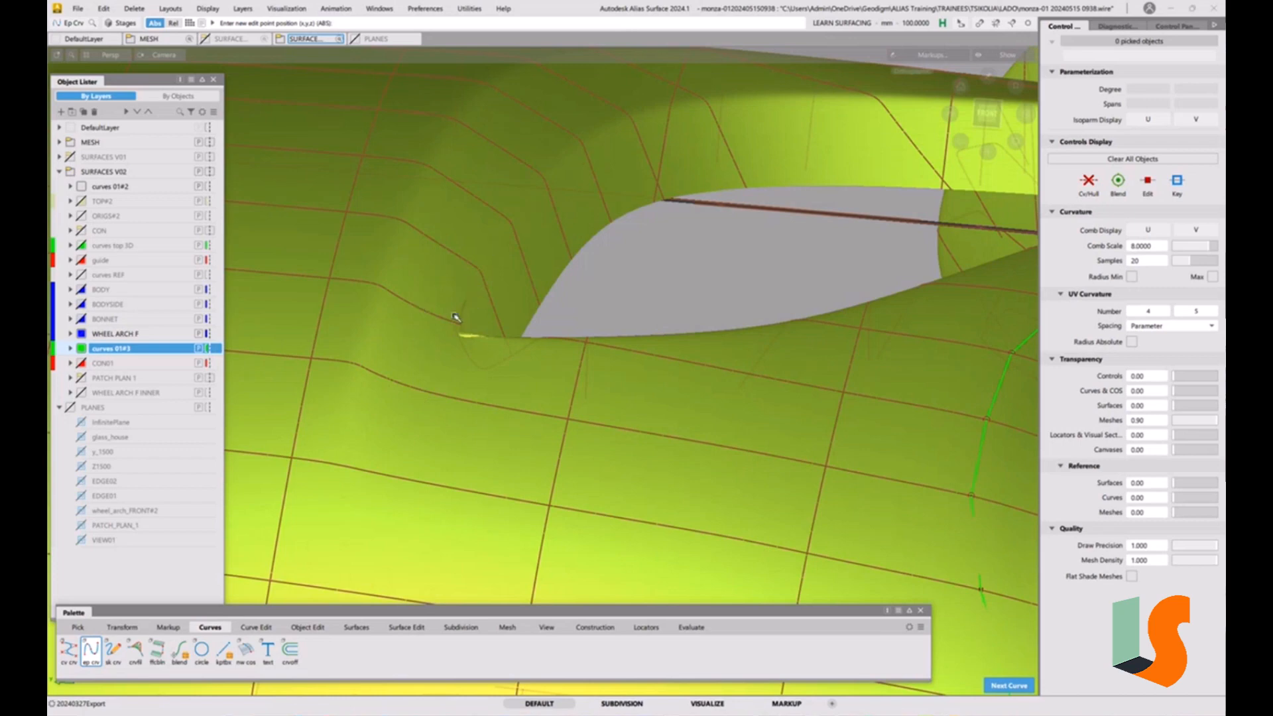
{"action": "left_click_drag", "start_coordinate": [483, 344], "coordinate": [557, 256], "text": "alt+shift"}
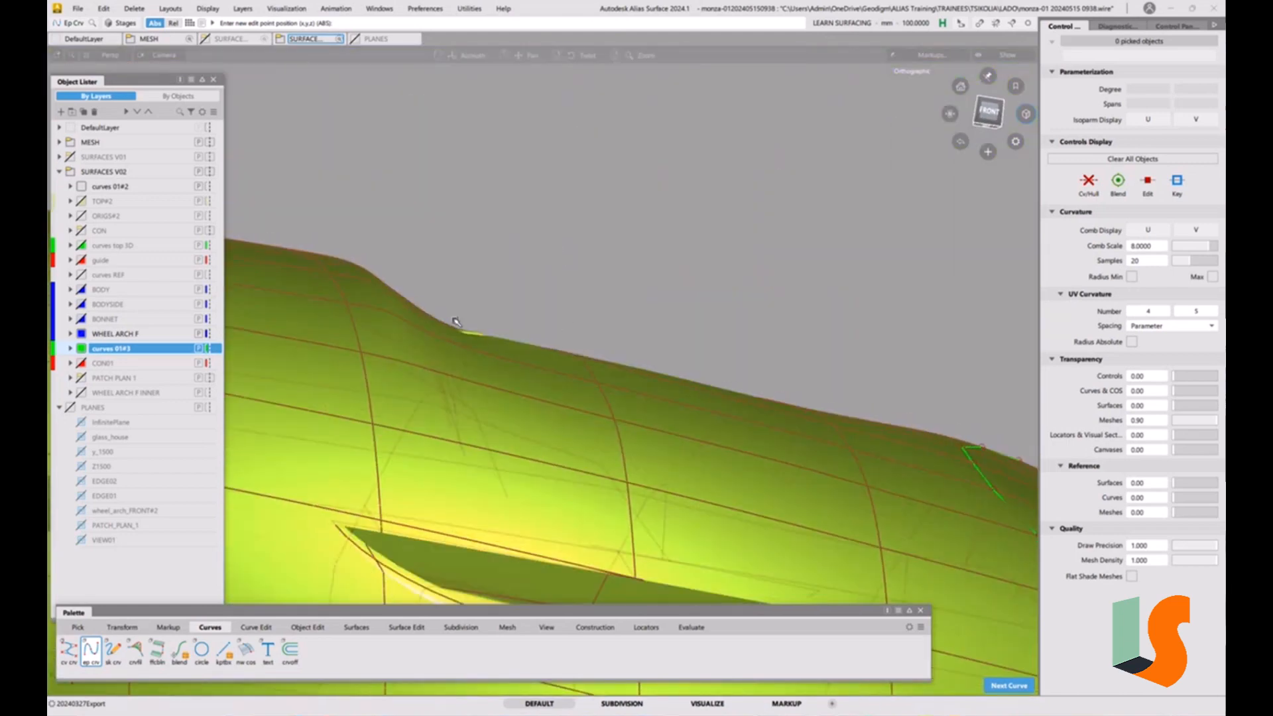
{"action": "mouse_move", "coordinate": [457, 322]}
{"action": "left_mouse_down", "text": "alt+shift"}
{"action": "mouse_move", "coordinate": [444, 330]}
{"action": "mouse_move", "coordinate": [519, 352]}
{"action": "mouse_move", "coordinate": [506, 322]}
{"action": "left_mouse_up", "text": "alt+shift"}
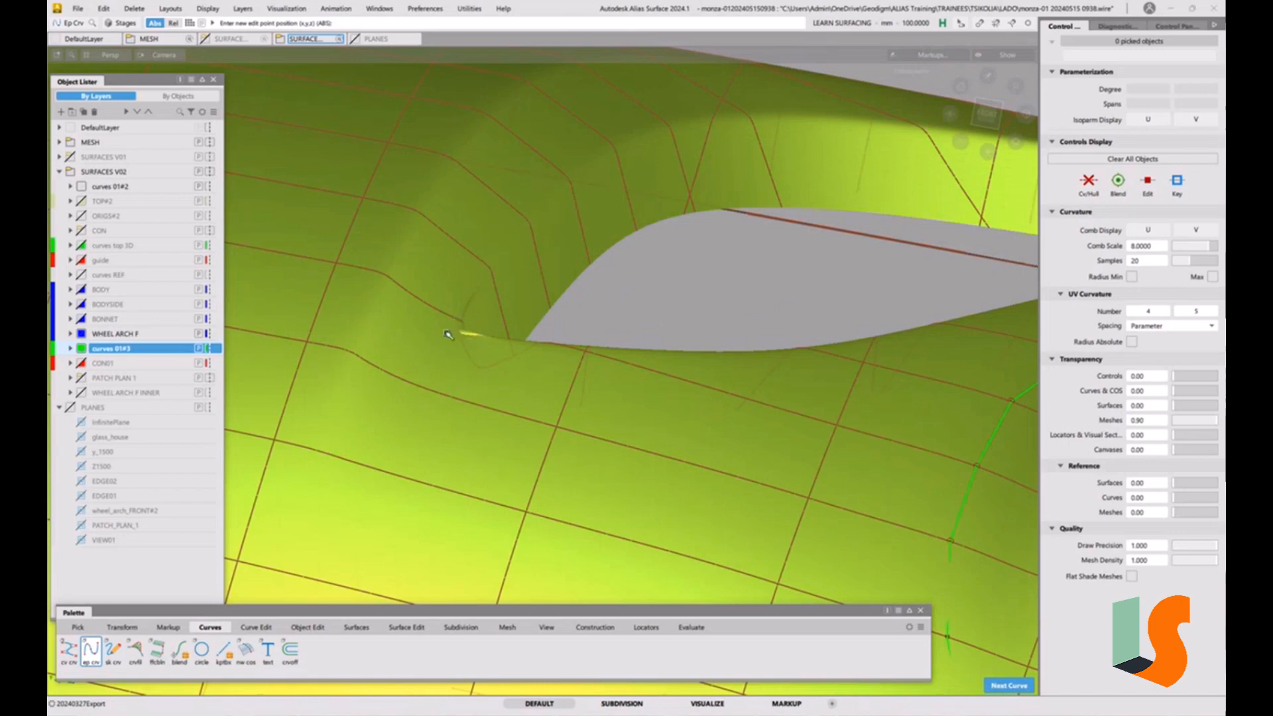
{"action": "left_click_drag", "start_coordinate": [466, 333], "coordinate": [464, 364], "text": "alt+shift"}
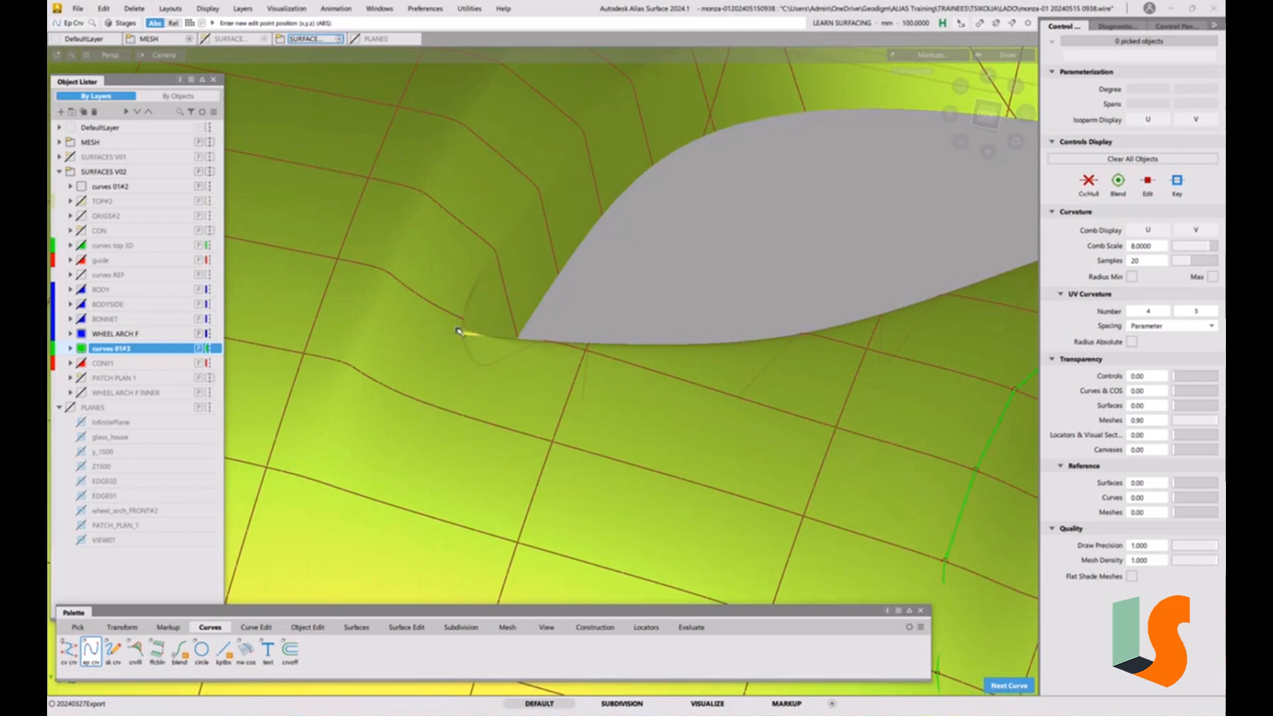
{"action": "left_click_drag", "start_coordinate": [477, 316], "coordinate": [484, 441], "text": "alt+shift"}
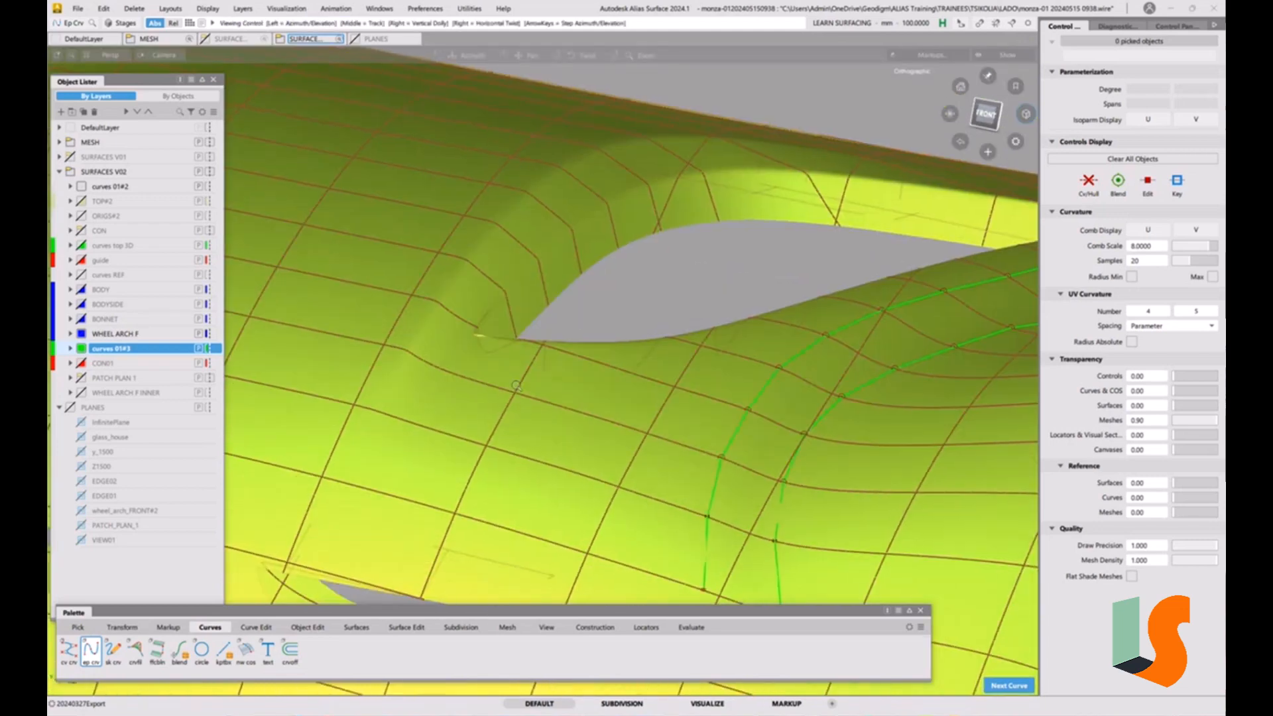
Draw a short degree 1 edit point curve with four points, from the section lines ahead of the bonnet opening to its front corner.
{"action": "mouse_move", "coordinate": [484, 441]}
{"action": "right_mouse_down", "text": "alt+shift"}
{"action": "mouse_move", "coordinate": [455, 420]}
{"action": "mouse_move", "coordinate": [477, 446]}
{"action": "right_mouse_up", "text": "alt+shift"}
{"action": "middle_click_drag", "start_coordinate": [478, 447], "coordinate": [480, 420], "text": "alt+shift"}
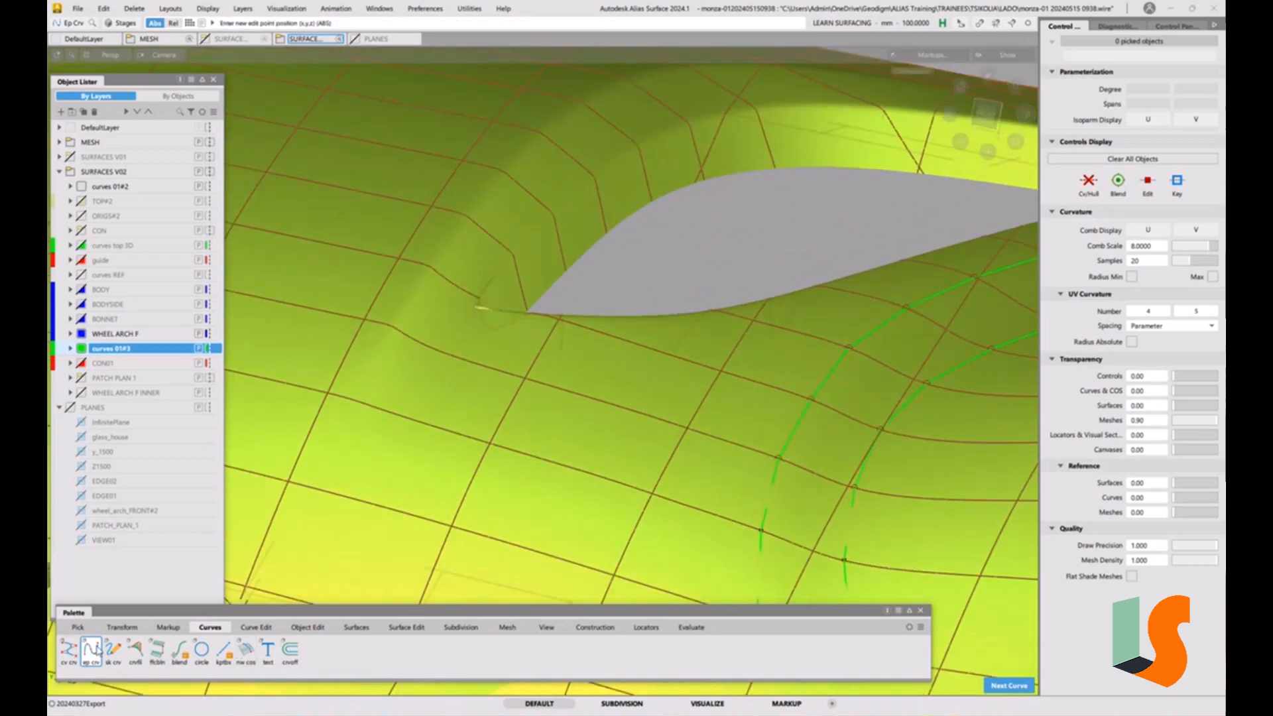
{"action": "left_click", "coordinate": [380, 507]}
{"action": "left_click", "coordinate": [402, 419]}
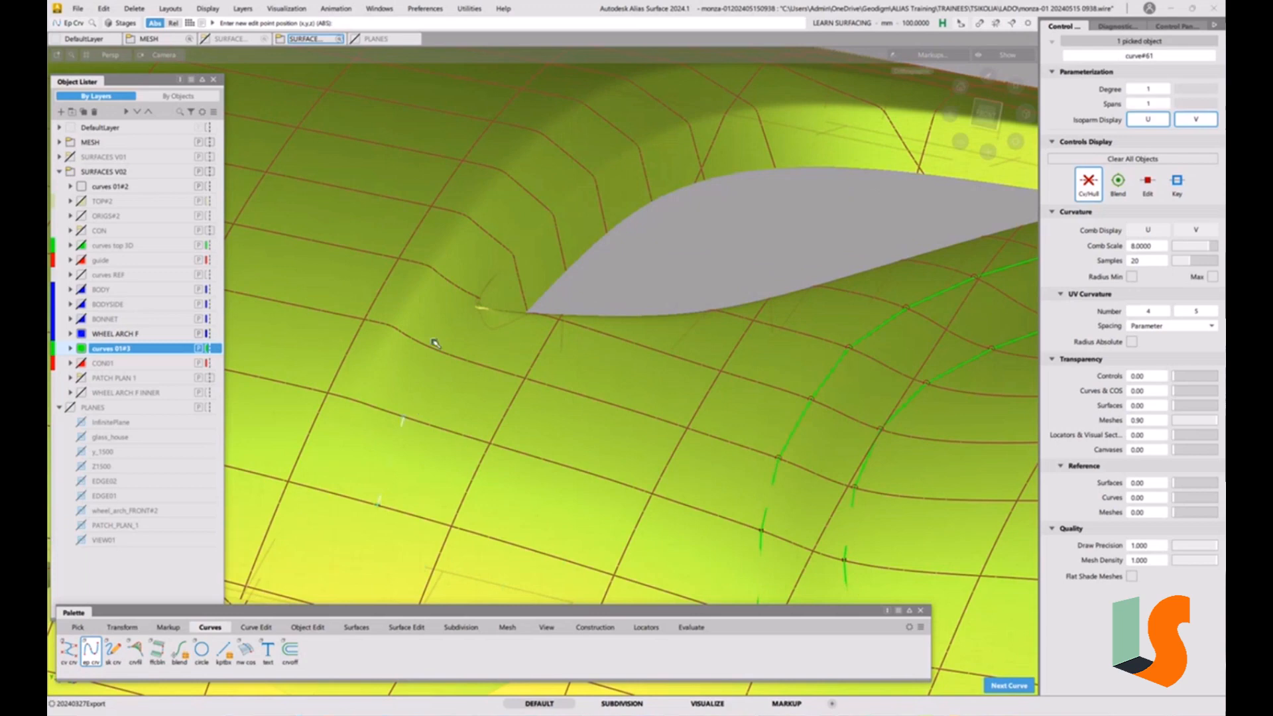
{"action": "left_click", "coordinate": [428, 346]}
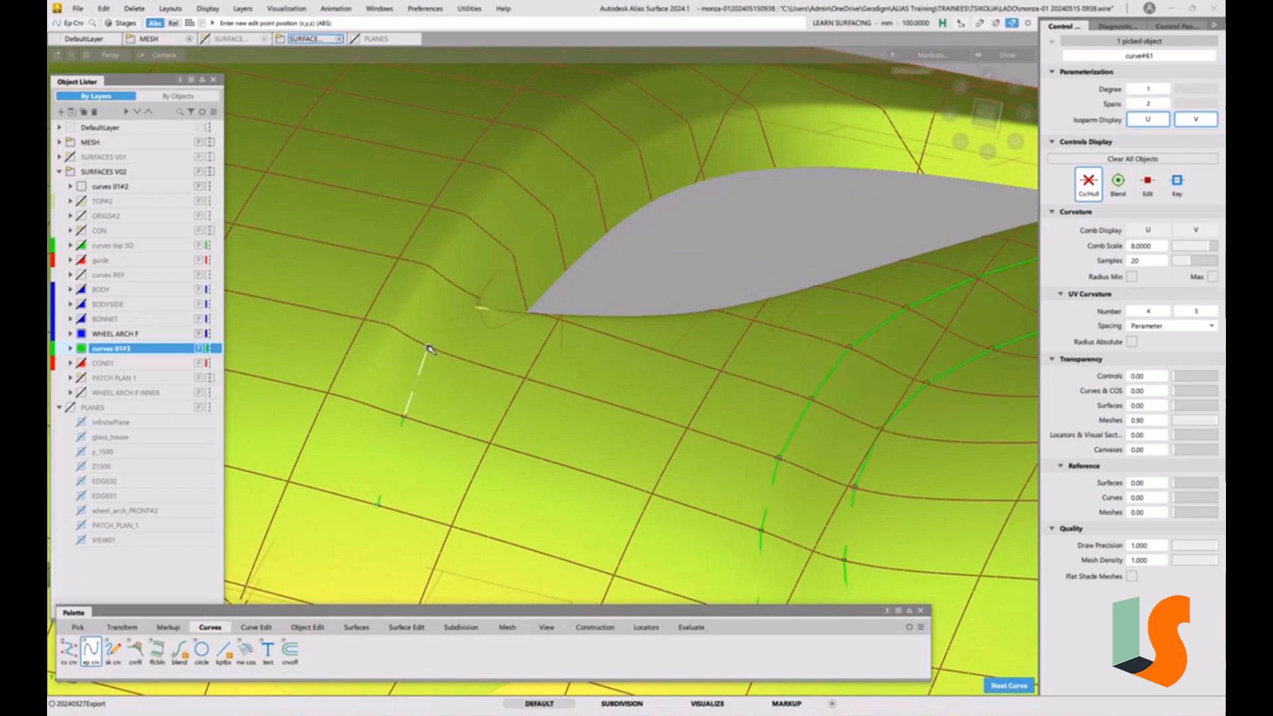
{"action": "left_click", "coordinate": [477, 302]}
{"action": "key", "text": "space"}
Turn off the mesh shading and examine how the three curves run around the bonnet opening.
{"action": "mouse_move", "coordinate": [523, 427]}
{"action": "right_mouse_down", "text": "alt+shift"}
{"action": "mouse_move", "coordinate": [507, 442]}
{"action": "mouse_move", "coordinate": [526, 441]}
{"action": "right_mouse_up", "text": "alt+shift"}
{"action": "key", "text": "ctrl+5"}
{"action": "left_click_drag", "start_coordinate": [550, 440], "coordinate": [568, 403], "text": "alt+shift"}
{"action": "middle_click_drag", "start_coordinate": [568, 403], "coordinate": [565, 370], "text": "alt+shift"}
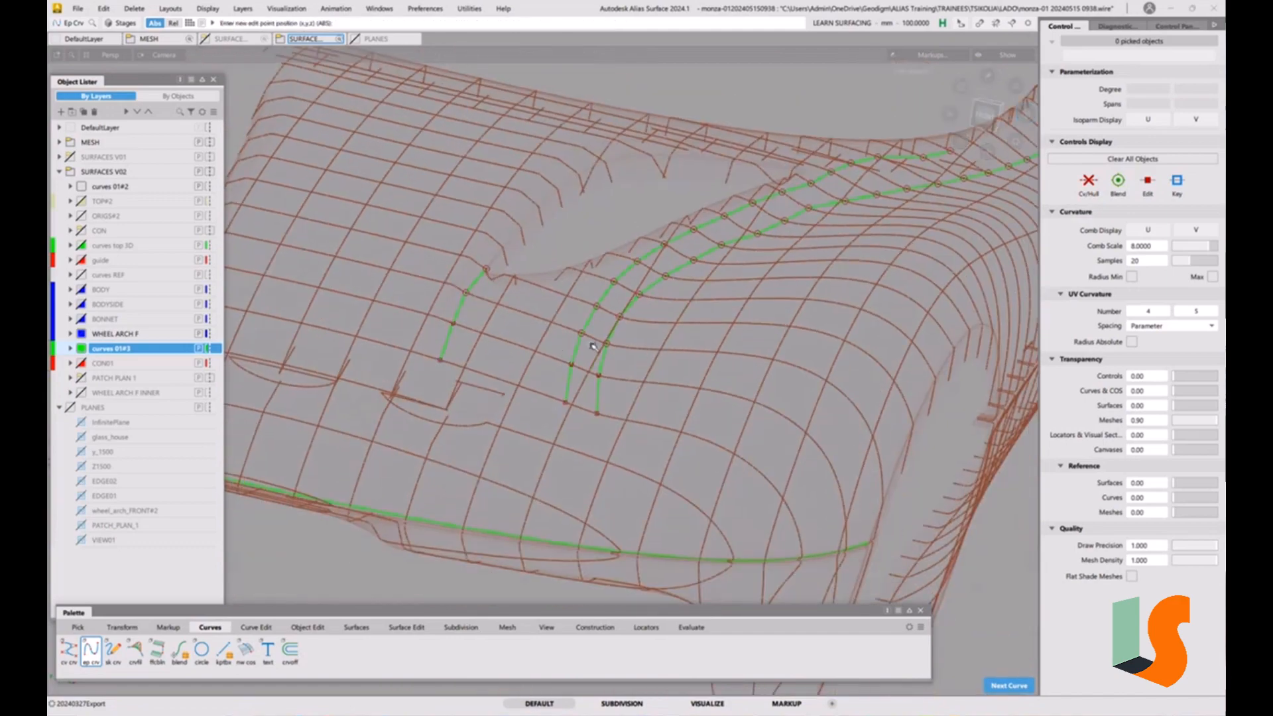
{"action": "left_click_drag", "start_coordinate": [594, 346], "coordinate": [613, 347], "text": "alt+shift"}
{"action": "middle_click_drag", "start_coordinate": [614, 346], "coordinate": [530, 401], "text": "alt+shift"}
{"action": "middle_click_drag", "start_coordinate": [677, 185], "coordinate": [671, 242], "text": "alt+shift"}
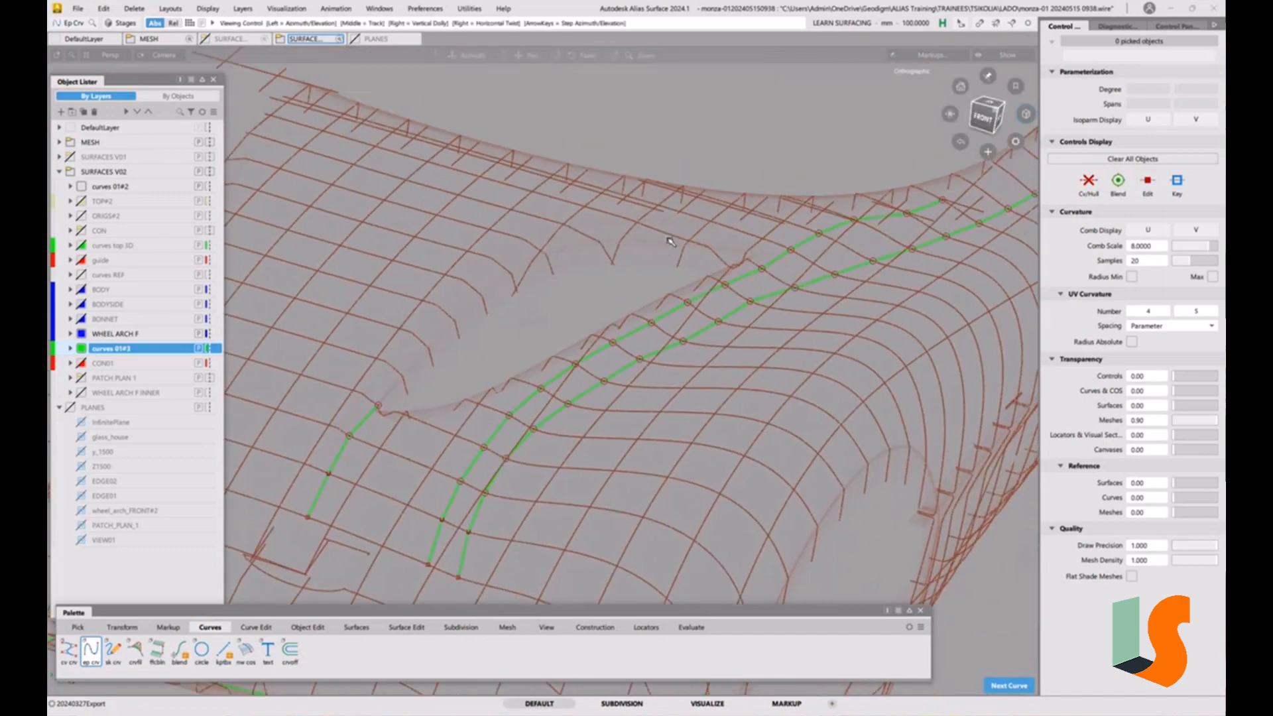
{"action": "left_click_drag", "start_coordinate": [700, 237], "coordinate": [728, 254], "text": "alt+shift"}
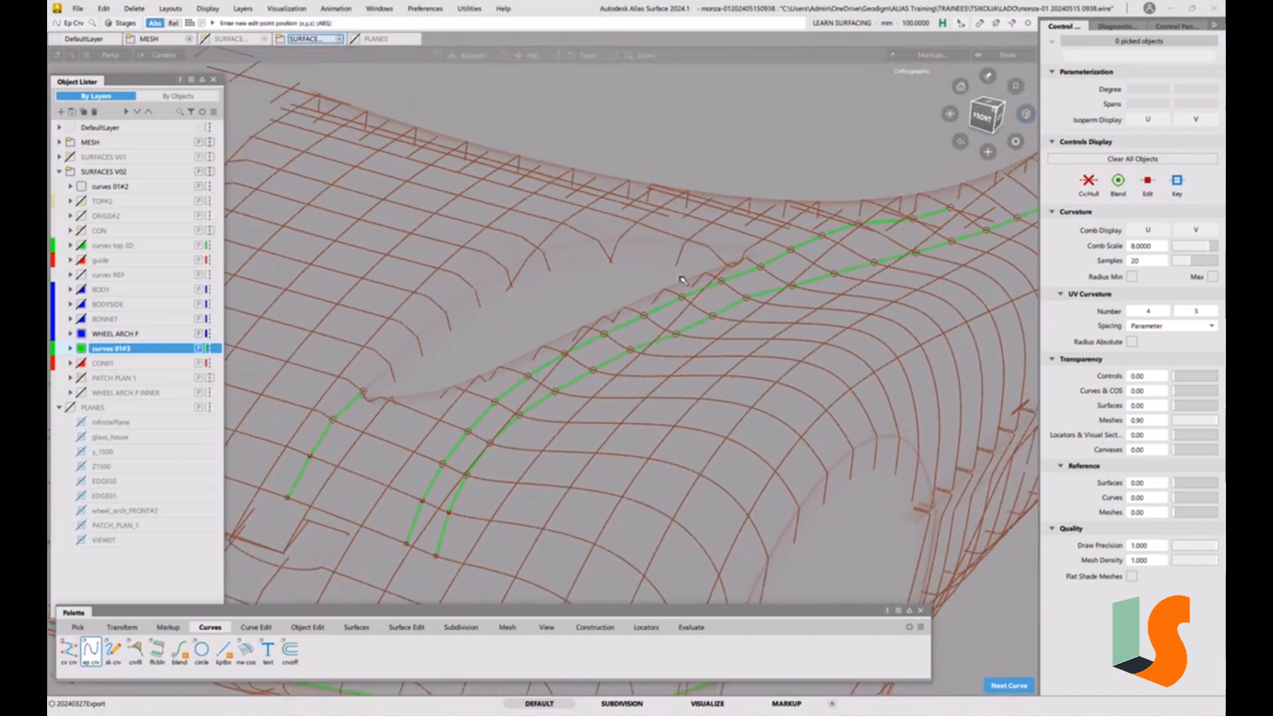
{"action": "middle_click_drag", "start_coordinate": [682, 280], "coordinate": [708, 269], "text": "alt+shift"}
{"action": "mouse_move", "coordinate": [620, 277]}
{"action": "left_mouse_down", "text": "alt+shift"}
{"action": "mouse_move", "coordinate": [623, 297]}
{"action": "mouse_move", "coordinate": [642, 279]}
{"action": "left_mouse_up", "text": "alt+shift"}
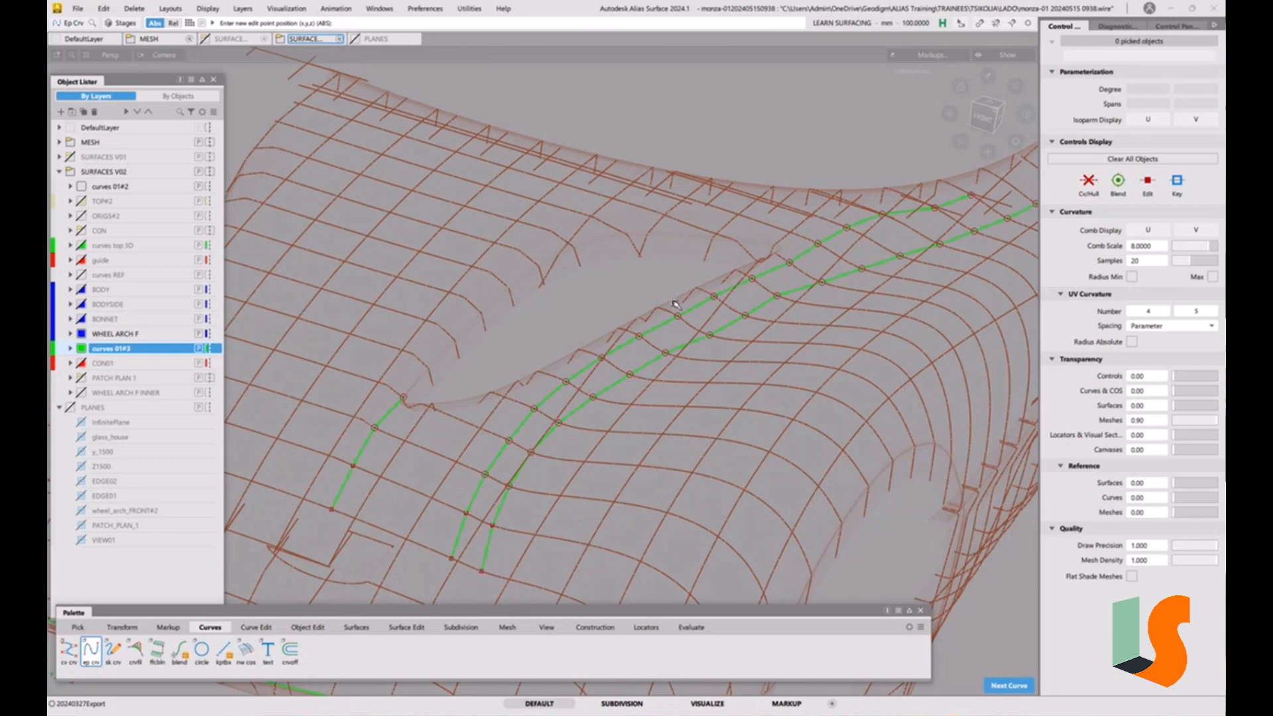
Examine the section lines and the two long curves around the opening's rear corner and the windscreen edge up close.
{"action": "right_click_drag", "start_coordinate": [812, 243], "coordinate": [813, 159], "text": "alt+shift"}
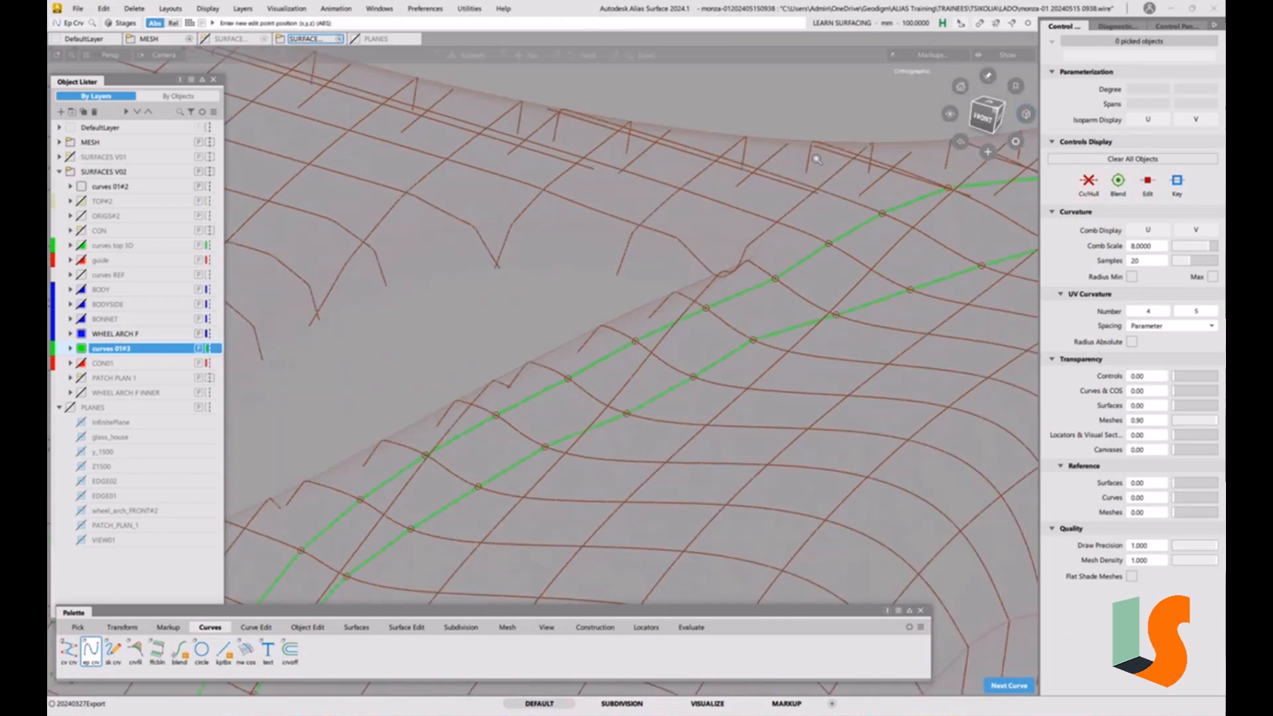
{"action": "right_click_drag", "start_coordinate": [797, 220], "coordinate": [797, 234], "text": "alt+shift"}
{"action": "middle_click_drag", "start_coordinate": [761, 253], "coordinate": [815, 229], "text": "alt+shift"}
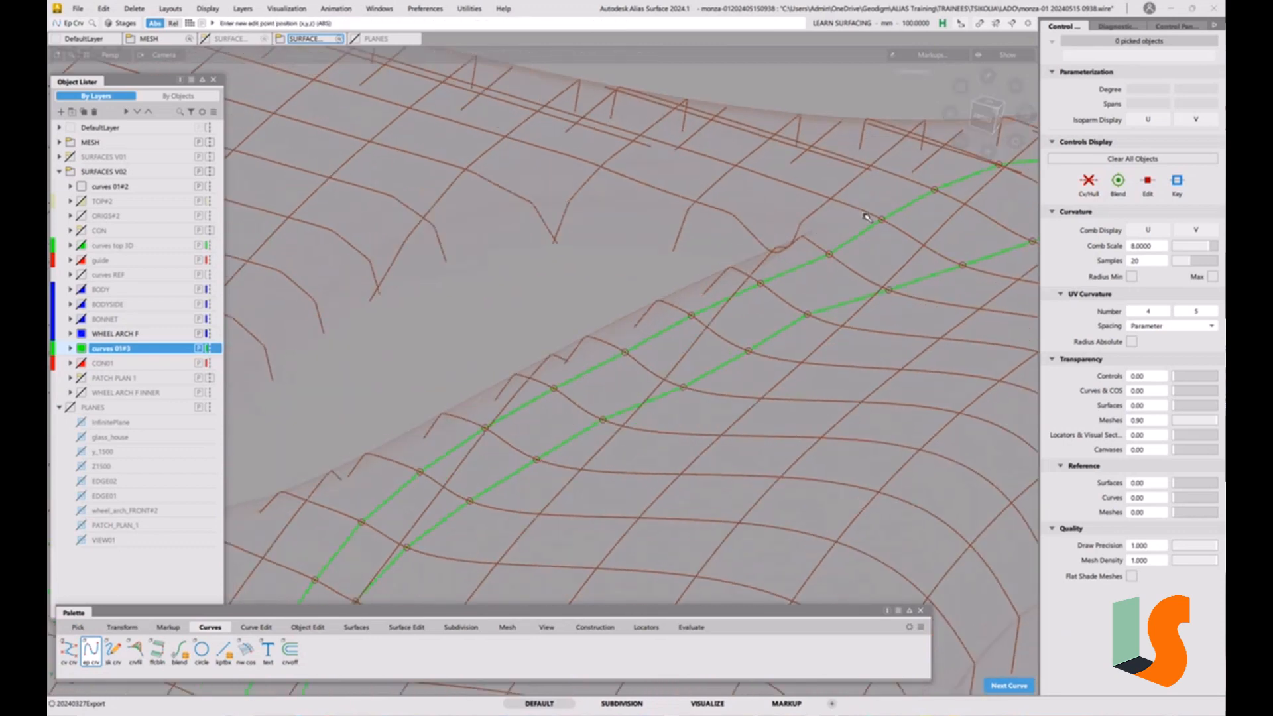
{"action": "right_click_drag", "start_coordinate": [853, 214], "coordinate": [822, 243], "text": "alt+shift"}
{"action": "middle_click_drag", "start_coordinate": [822, 243], "coordinate": [760, 279], "text": "alt+shift"}
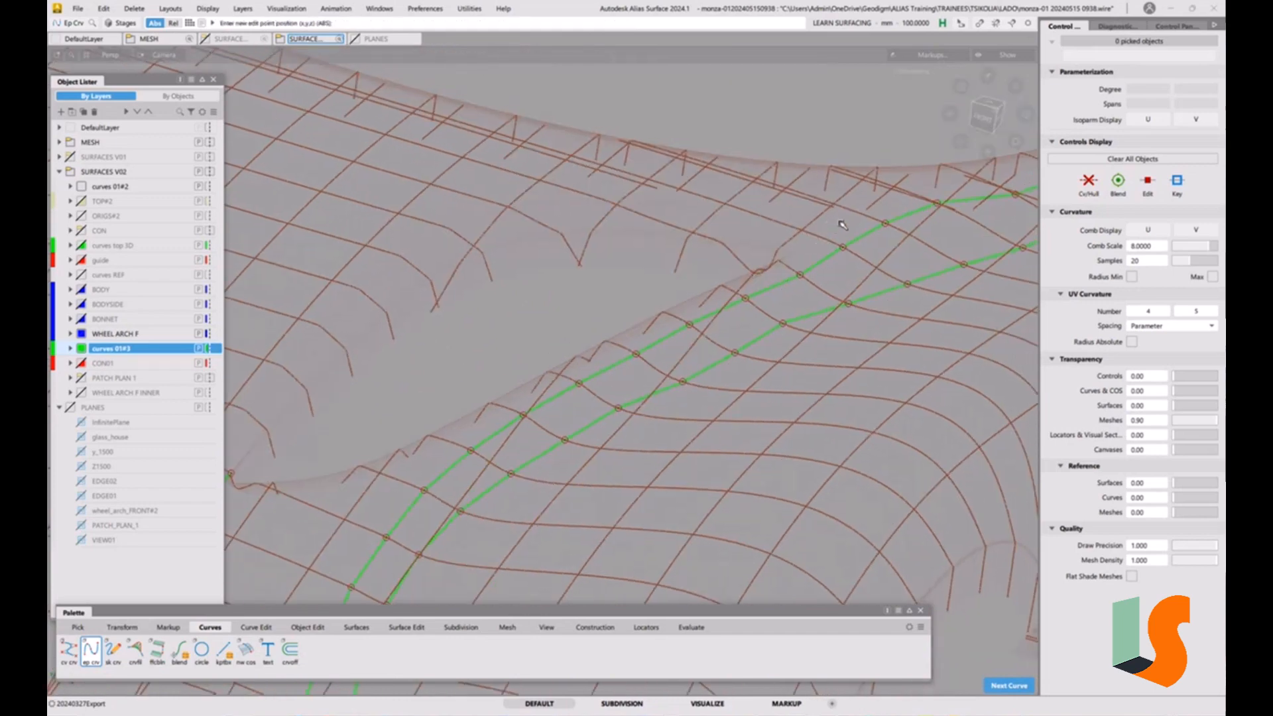
{"action": "middle_click_drag", "start_coordinate": [840, 222], "coordinate": [761, 261], "text": "alt+shift"}
{"action": "mouse_move", "coordinate": [761, 262]}
{"action": "left_mouse_down", "text": "alt+shift"}
{"action": "mouse_move", "coordinate": [798, 254]}
{"action": "mouse_move", "coordinate": [755, 267]}
{"action": "left_mouse_up", "text": "alt+shift"}
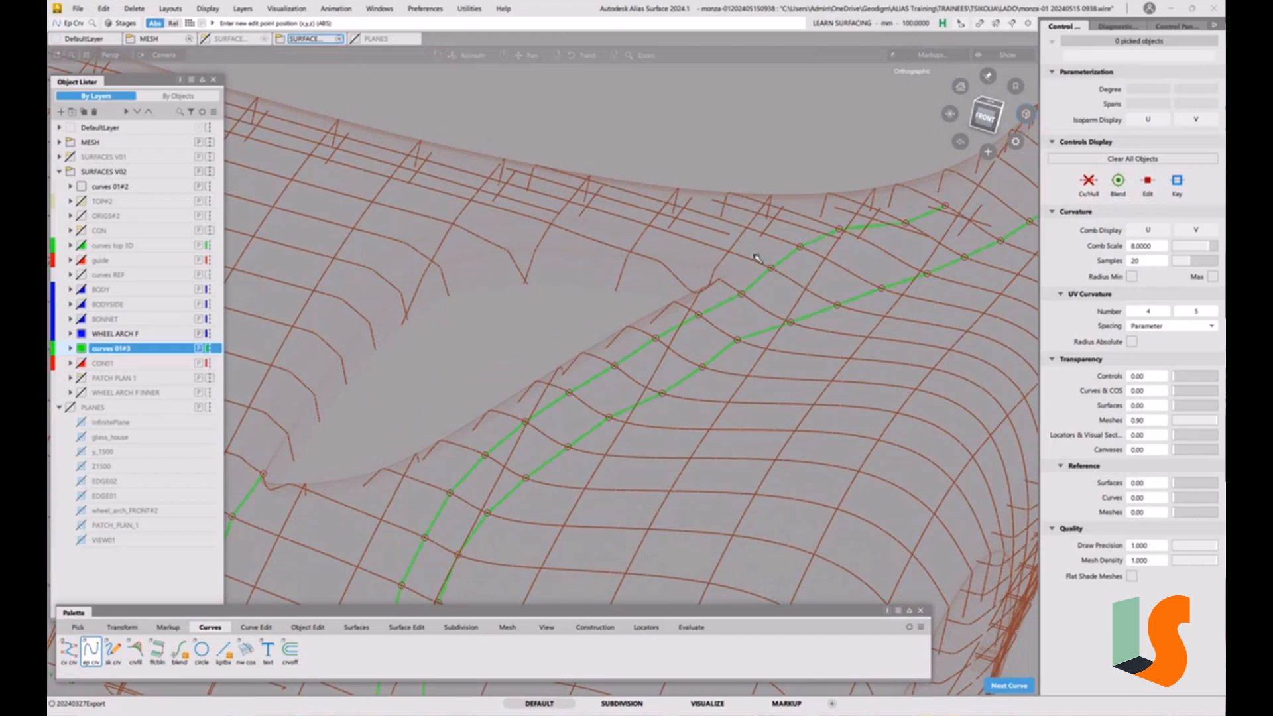
{"action": "left_click_drag", "start_coordinate": [758, 257], "coordinate": [743, 278], "text": "alt+shift"}
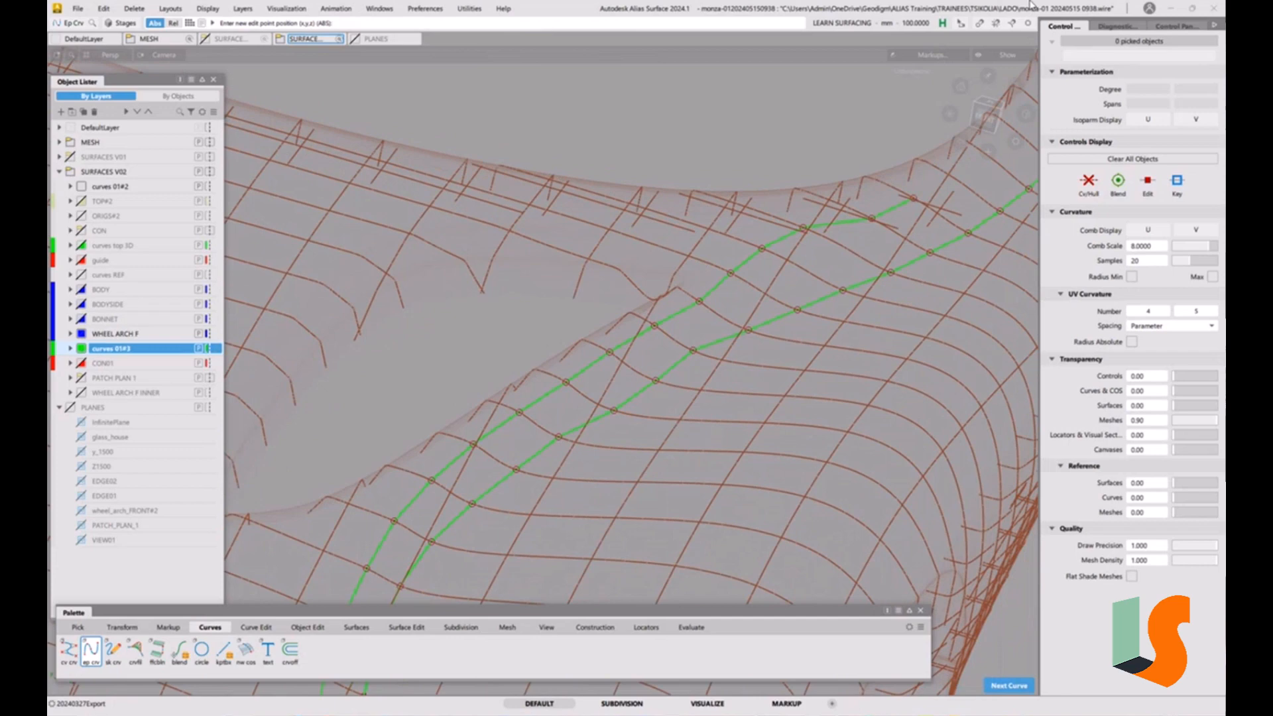
Shade the mesh with Iso Angle, compare it with horizontal/vertical stripes, and examine the reflections around the bonnet opening.
{"action": "left_click", "coordinate": [1117, 27]}
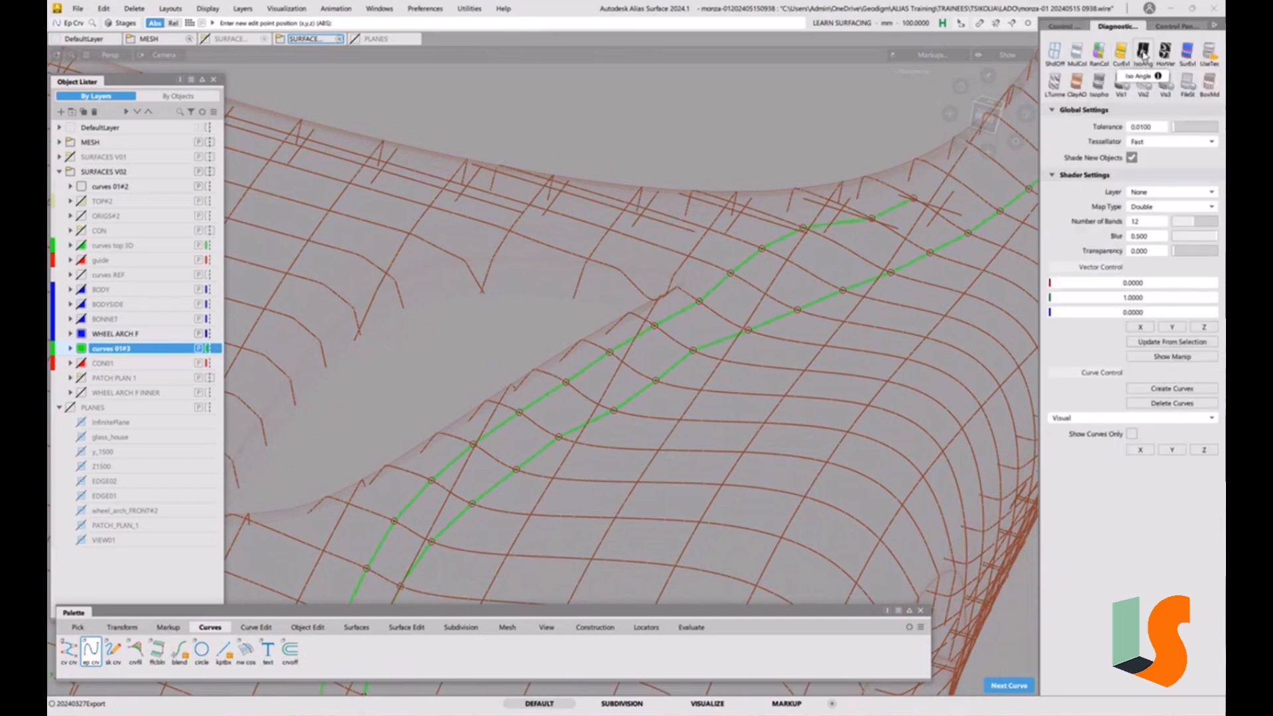
{"action": "left_click", "coordinate": [1142, 53]}
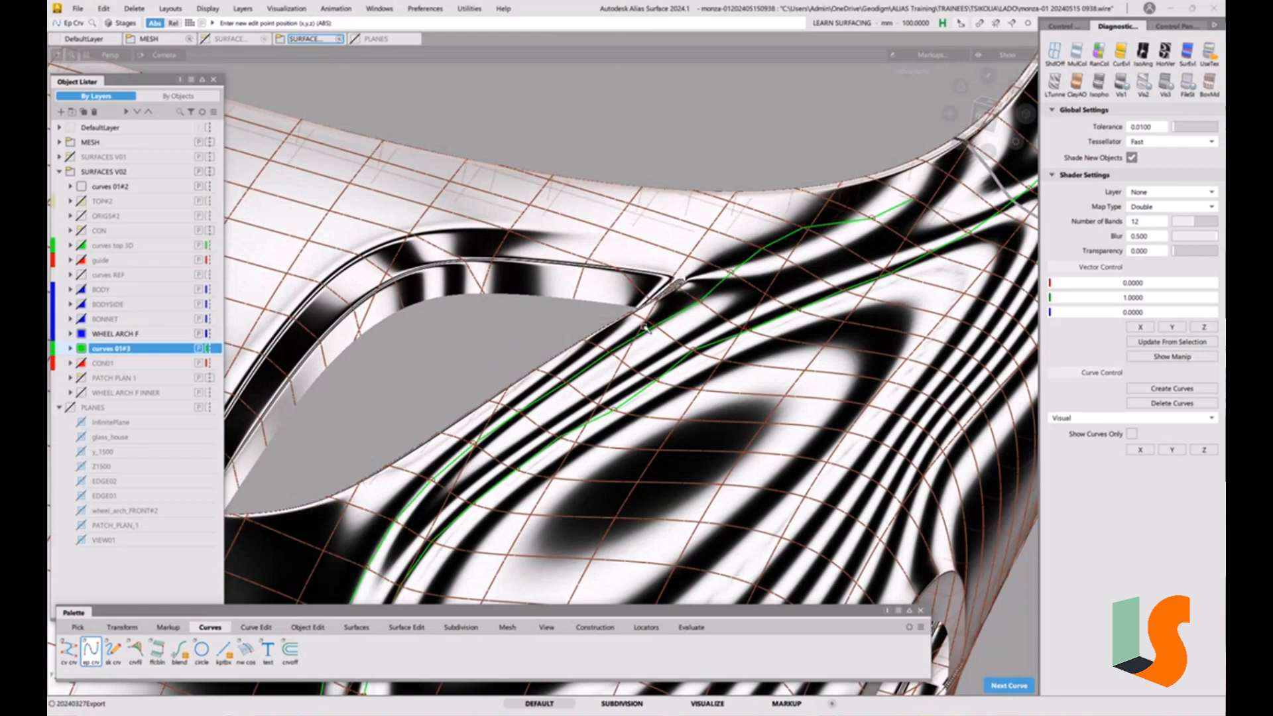
{"action": "left_click", "coordinate": [1164, 53]}
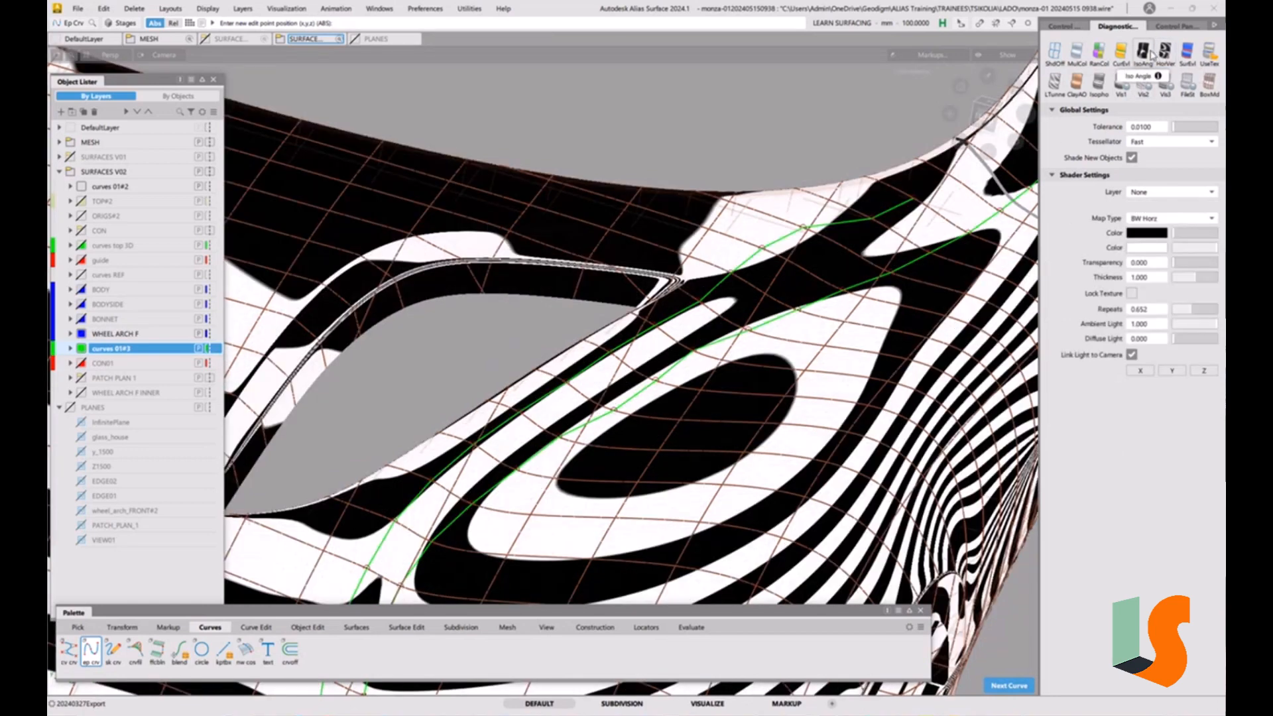
{"action": "left_click", "coordinate": [1149, 55]}
{"action": "mouse_move", "coordinate": [789, 258]}
{"action": "left_mouse_down", "text": "alt+shift"}
{"action": "mouse_move", "coordinate": [881, 248]}
{"action": "mouse_move", "coordinate": [747, 254]}
{"action": "left_mouse_up", "text": "alt+shift"}
{"action": "right_click_drag", "start_coordinate": [748, 253], "coordinate": [693, 280], "text": "alt+shift"}
{"action": "middle_click_drag", "start_coordinate": [693, 280], "coordinate": [739, 248], "text": "alt+shift"}
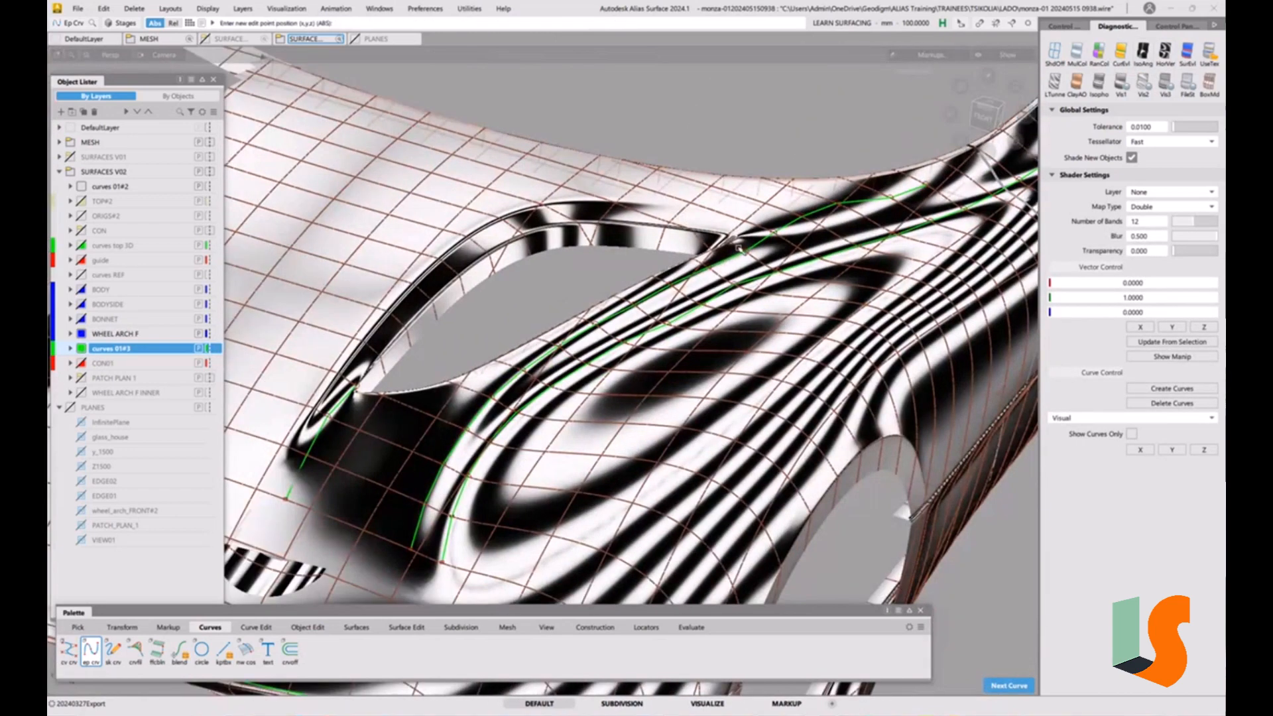
Shade the mesh in multi-colour, examine the form around the bonnet opening and wheel arch, and turn the shading off.
{"action": "left_click", "coordinate": [1077, 53]}
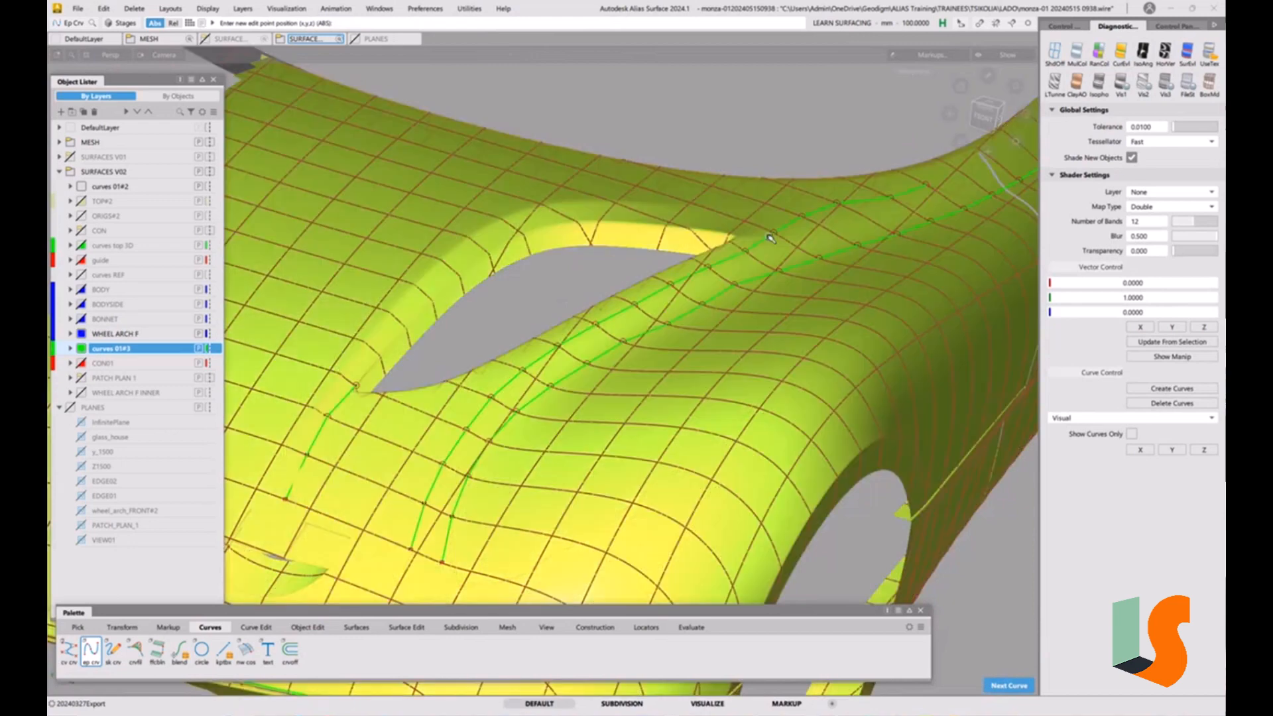
{"action": "left_click_drag", "start_coordinate": [692, 291], "coordinate": [565, 310], "text": "alt+shift"}
{"action": "middle_click_drag", "start_coordinate": [551, 333], "coordinate": [679, 256], "text": "alt+shift"}
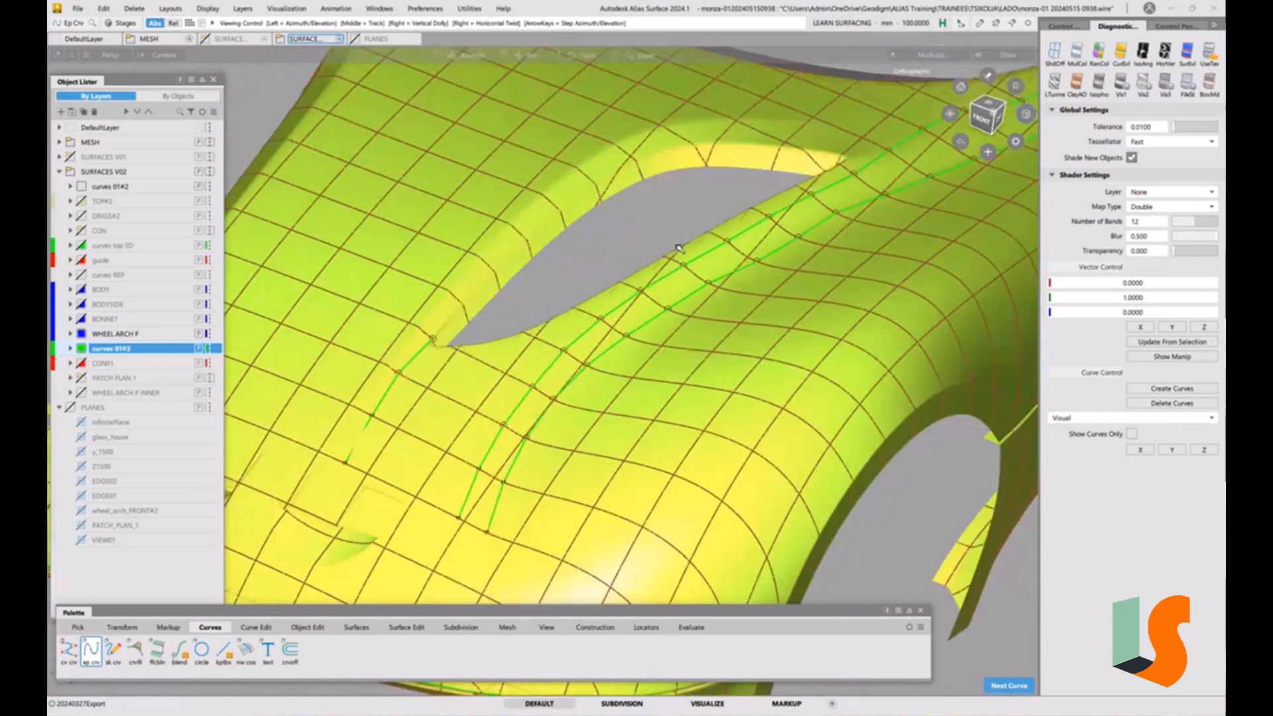
{"action": "left_click_drag", "start_coordinate": [512, 389], "coordinate": [547, 400], "text": "alt+shift"}
{"action": "key", "text": "F1"}
Examine the section lines and the start of the three traced curves ahead of the bonnet opening.
{"action": "mouse_move", "coordinate": [509, 446]}
{"action": "left_mouse_down", "text": "alt+shift"}
{"action": "mouse_move", "coordinate": [504, 429]}
{"action": "mouse_move", "coordinate": [676, 358]}
{"action": "mouse_move", "coordinate": [629, 369]}
{"action": "left_mouse_up", "text": "alt+shift"}
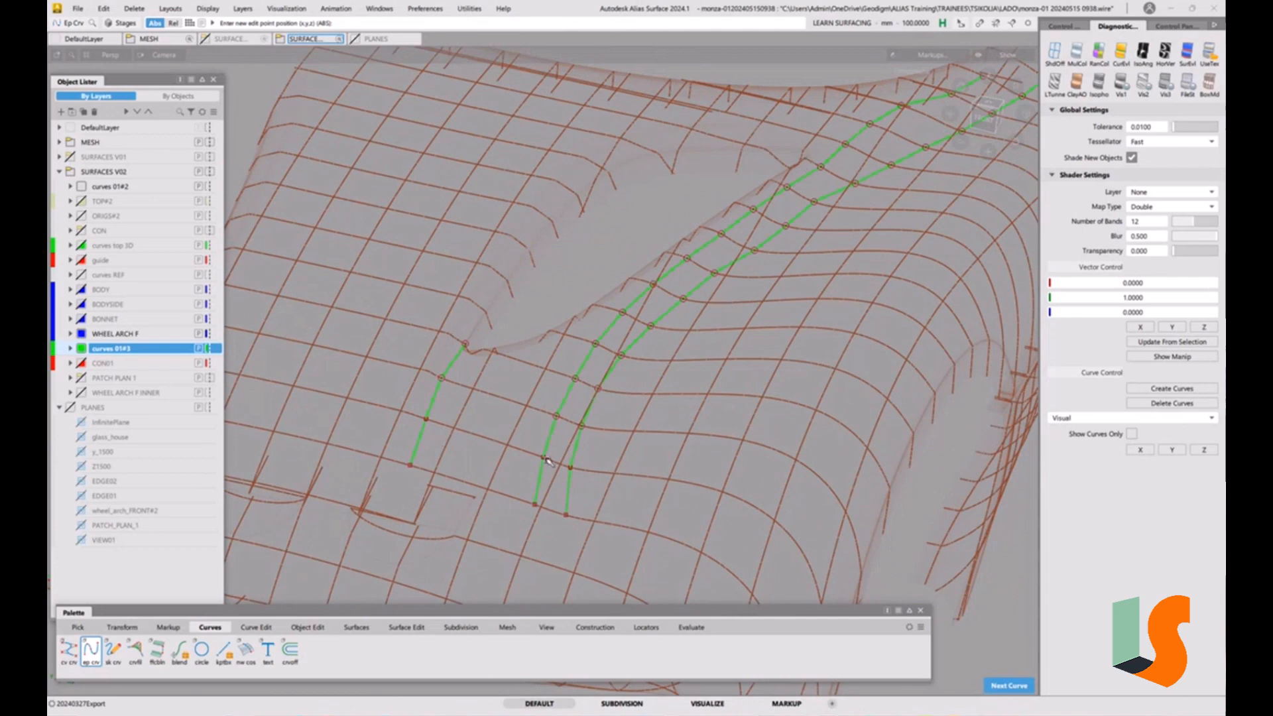
{"action": "mouse_move", "coordinate": [545, 457]}
{"action": "left_mouse_down", "text": "alt+shift"}
{"action": "mouse_move", "coordinate": [523, 424]}
{"action": "mouse_move", "coordinate": [533, 453]}
{"action": "left_mouse_up", "text": "alt+shift"}
{"action": "middle_click_drag", "start_coordinate": [533, 454], "coordinate": [586, 384], "text": "alt+shift"}
{"action": "left_click_drag", "start_coordinate": [586, 387], "coordinate": [493, 400], "text": "alt+shift"}
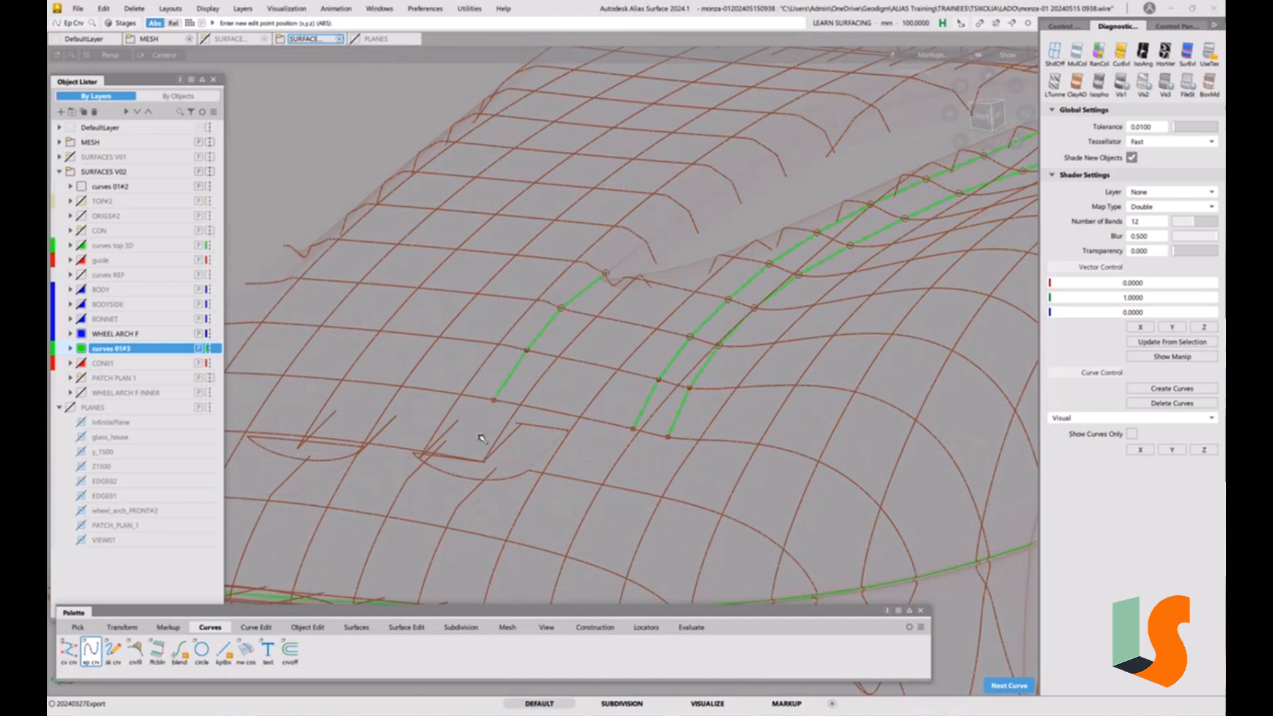
{"action": "left_click_drag", "start_coordinate": [441, 498], "coordinate": [673, 406], "text": "alt+shift"}
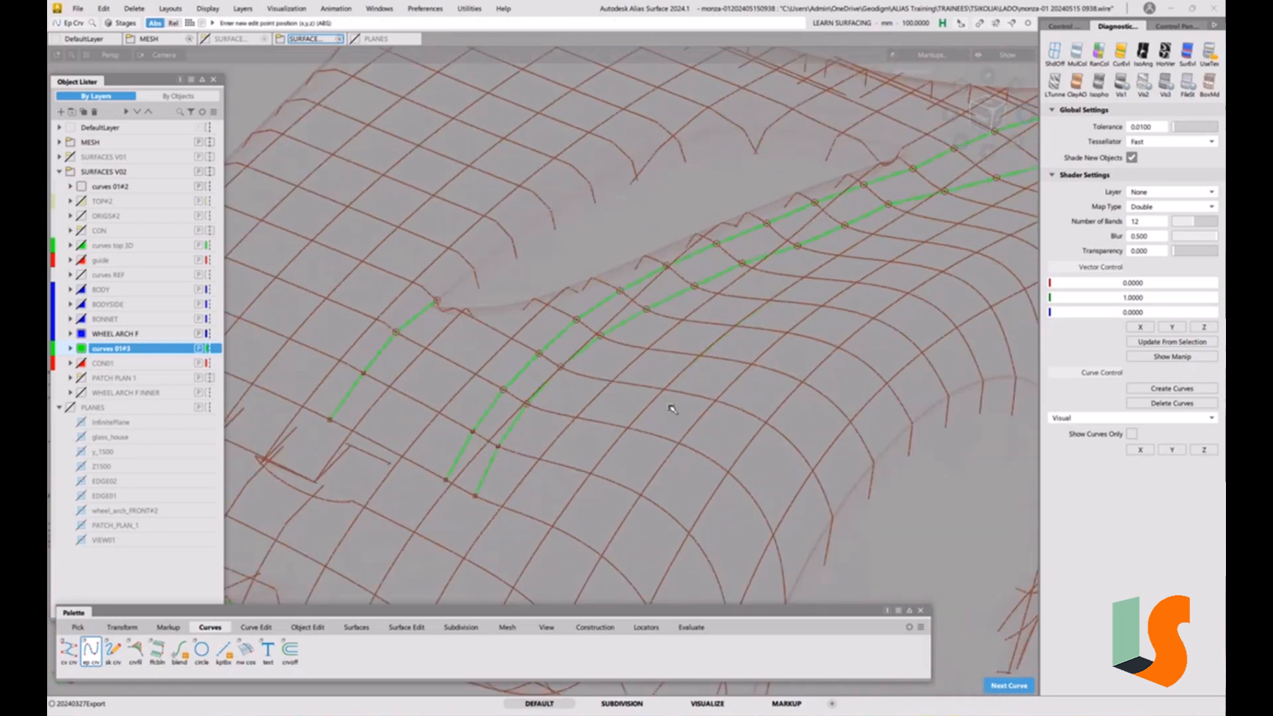
Switch to the top view, rotate it a quarter turn, and inspect the traced curves against the section grid.
{"action": "left_click", "coordinate": [993, 105]}
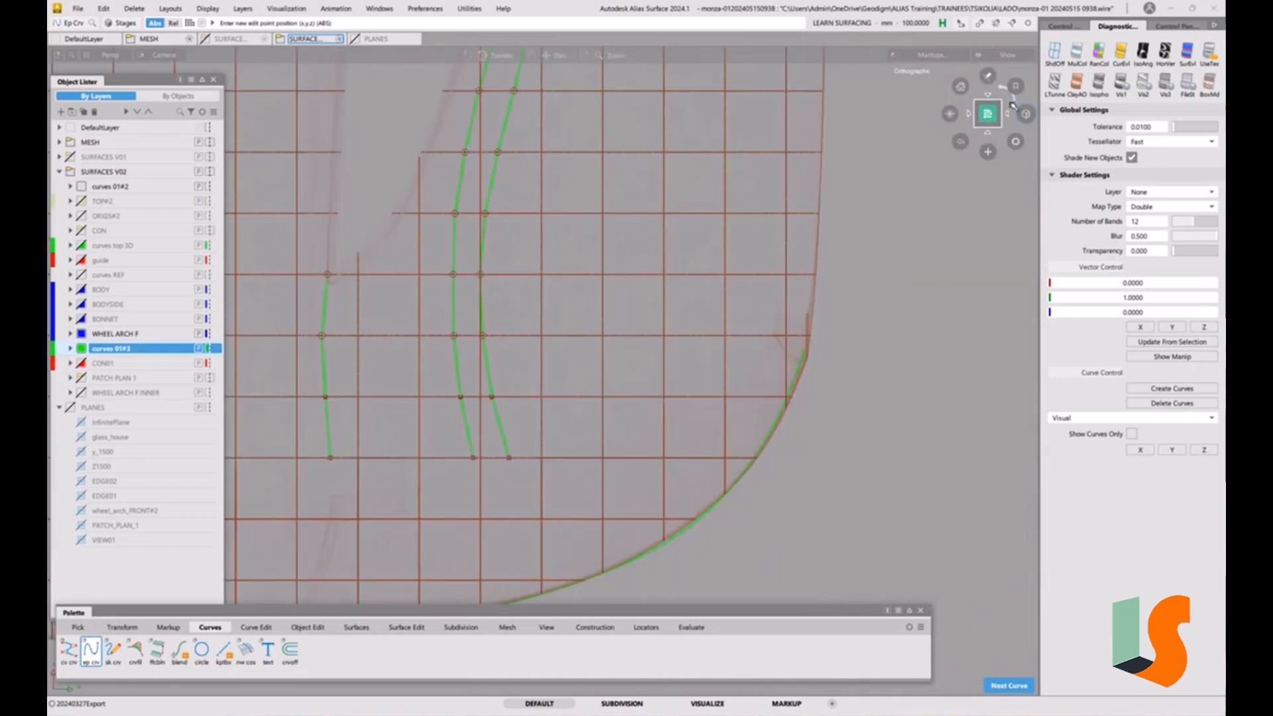
{"action": "left_click", "coordinate": [1012, 104]}
{"action": "right_click_drag", "start_coordinate": [704, 336], "coordinate": [762, 367], "text": "alt+shift"}
{"action": "middle_click_drag", "start_coordinate": [762, 367], "coordinate": [737, 307], "text": "alt+shift"}
{"action": "right_click_drag", "start_coordinate": [738, 308], "coordinate": [648, 324], "text": "alt+shift"}
{"action": "right_click_drag", "start_coordinate": [514, 378], "coordinate": [443, 311], "text": "alt+shift"}
{"action": "middle_click_drag", "start_coordinate": [442, 312], "coordinate": [540, 372], "text": "alt+shift"}
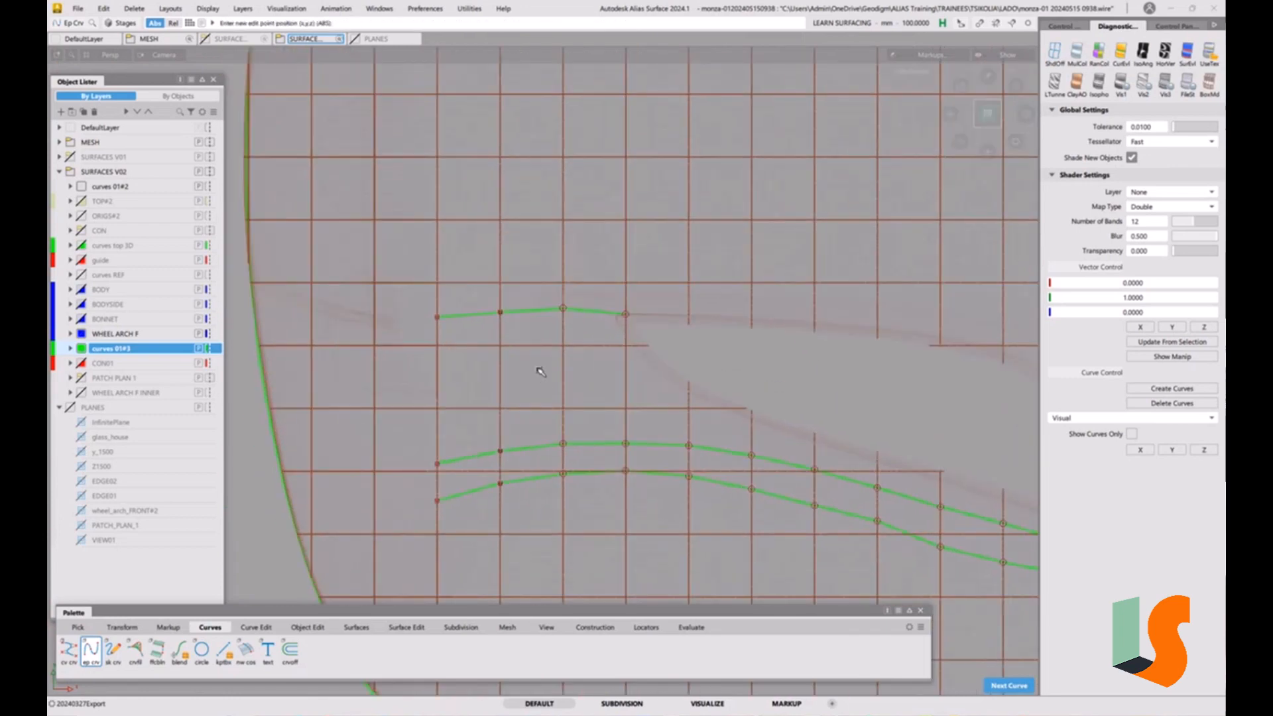
Create a new layer in the SURFACES V02 folder, place it below curves 01#3, and name it "curves smooth".
{"action": "right_click", "coordinate": [106, 178]}
{"action": "left_click", "coordinate": [129, 218]}
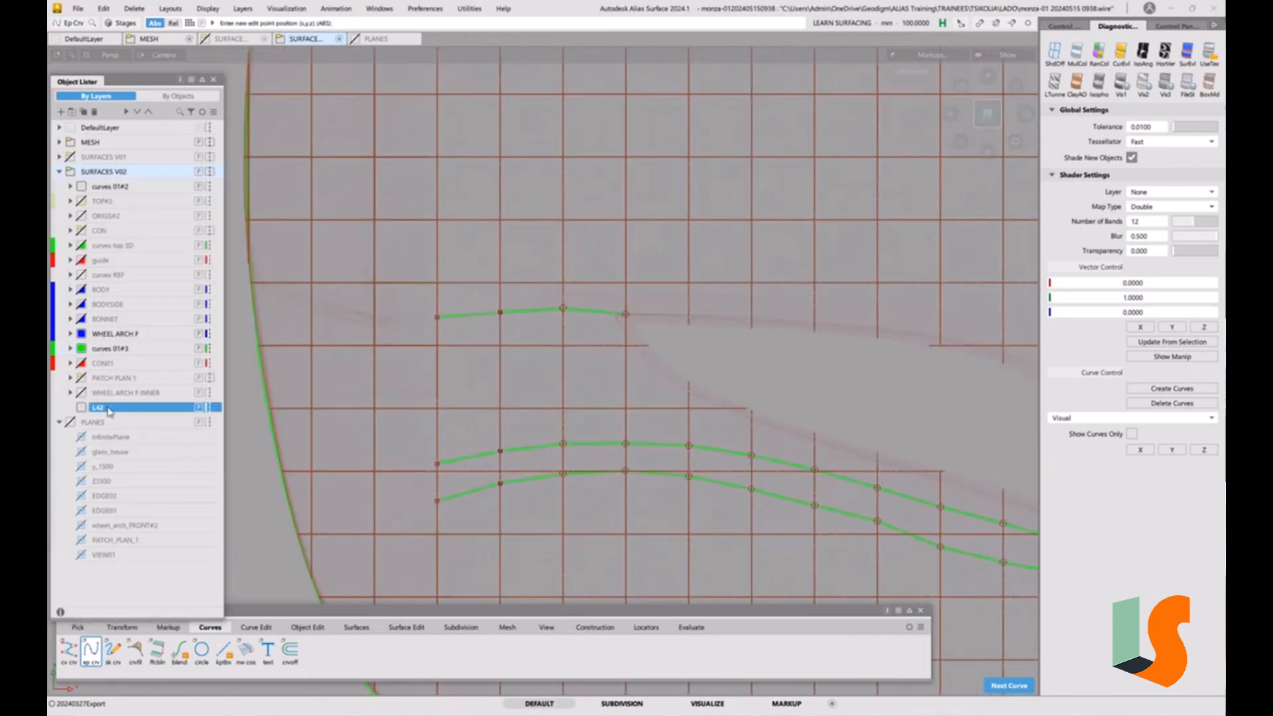
{"action": "left_click_drag", "start_coordinate": [108, 411], "coordinate": [103, 381]}
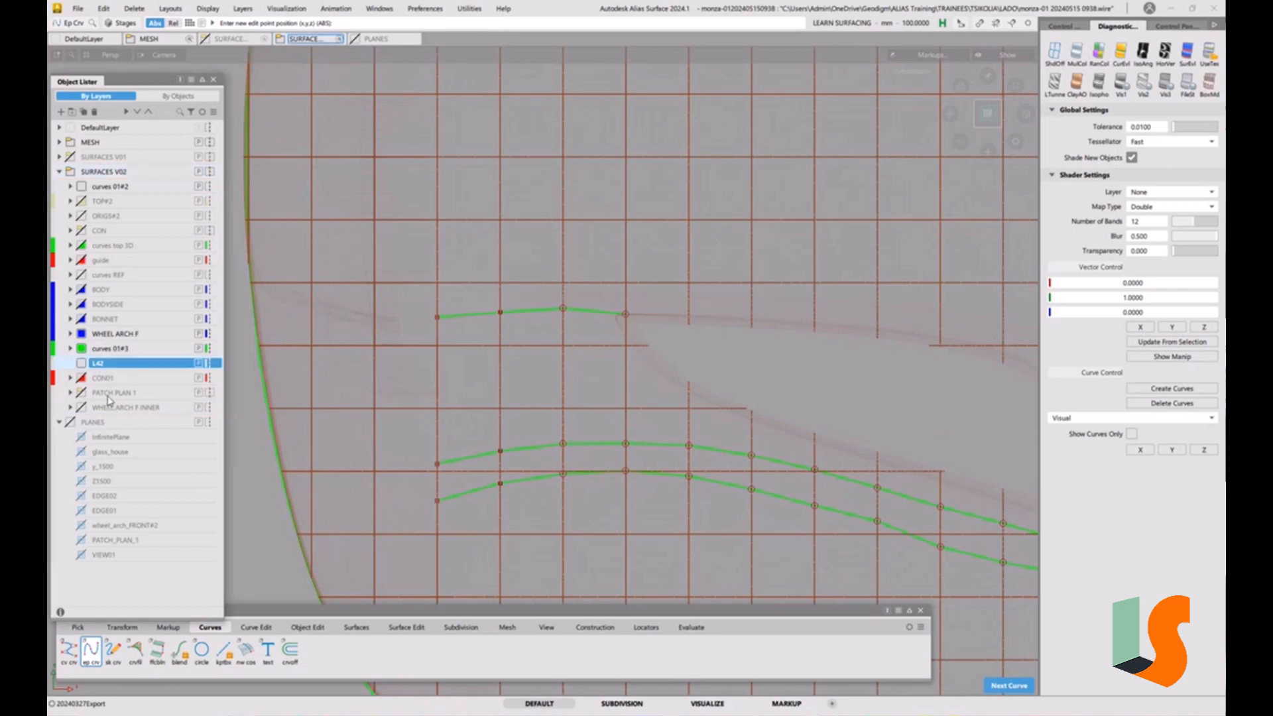
{"action": "double_click", "coordinate": [98, 364]}
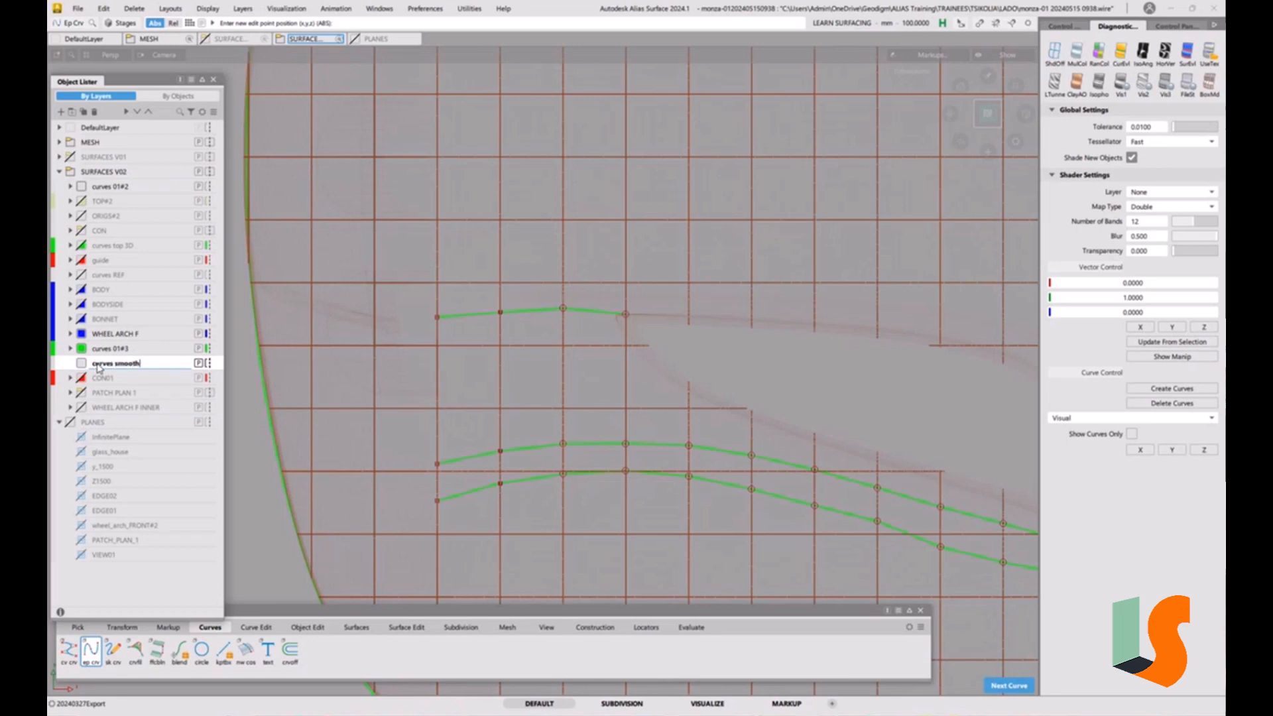
{"action": "type", "text": "curves smooth"}
{"action": "key", "text": "Return"}
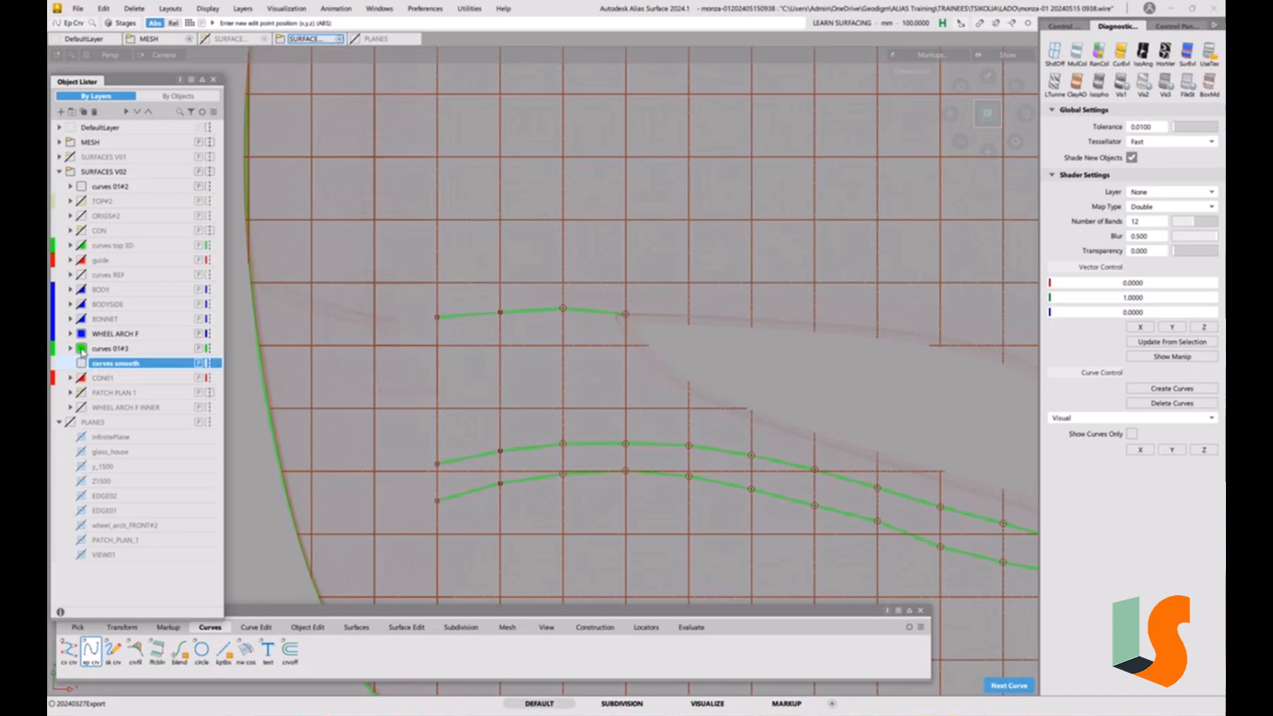
Colour the curves 01#3 layer purple and the curves smooth layer green.
{"action": "left_click", "coordinate": [81, 350]}
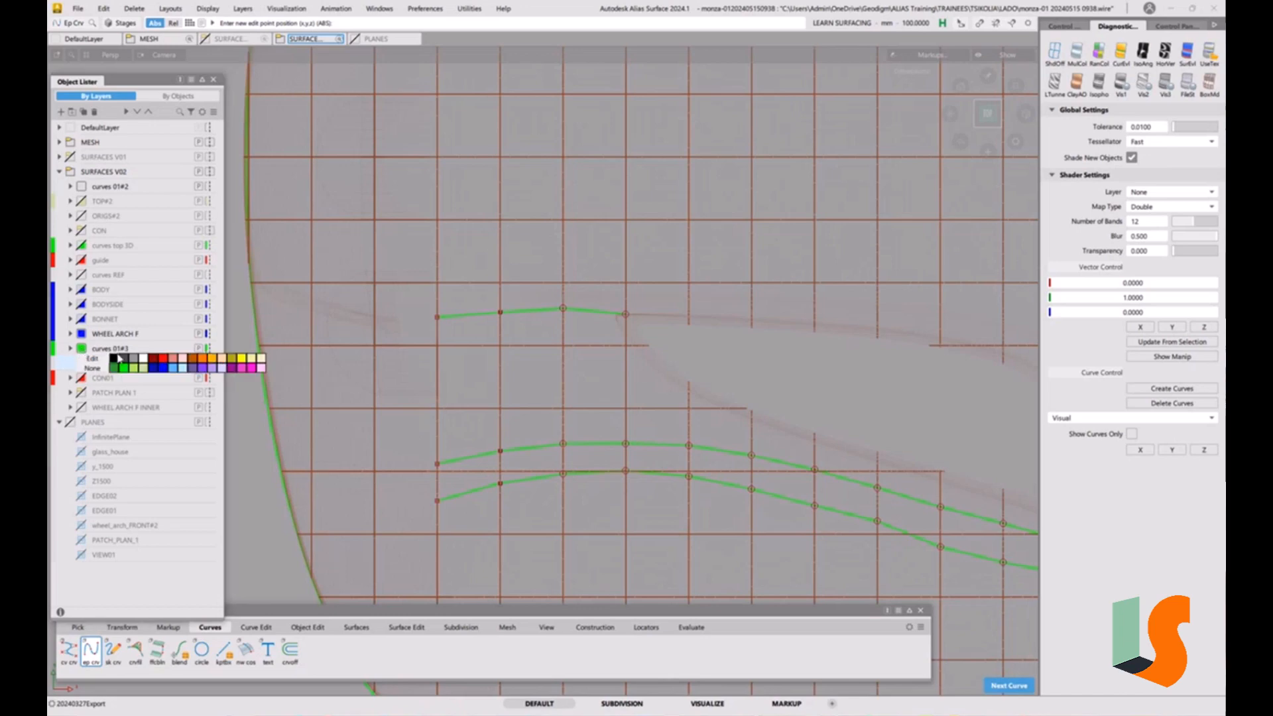
{"action": "left_click", "coordinate": [222, 367]}
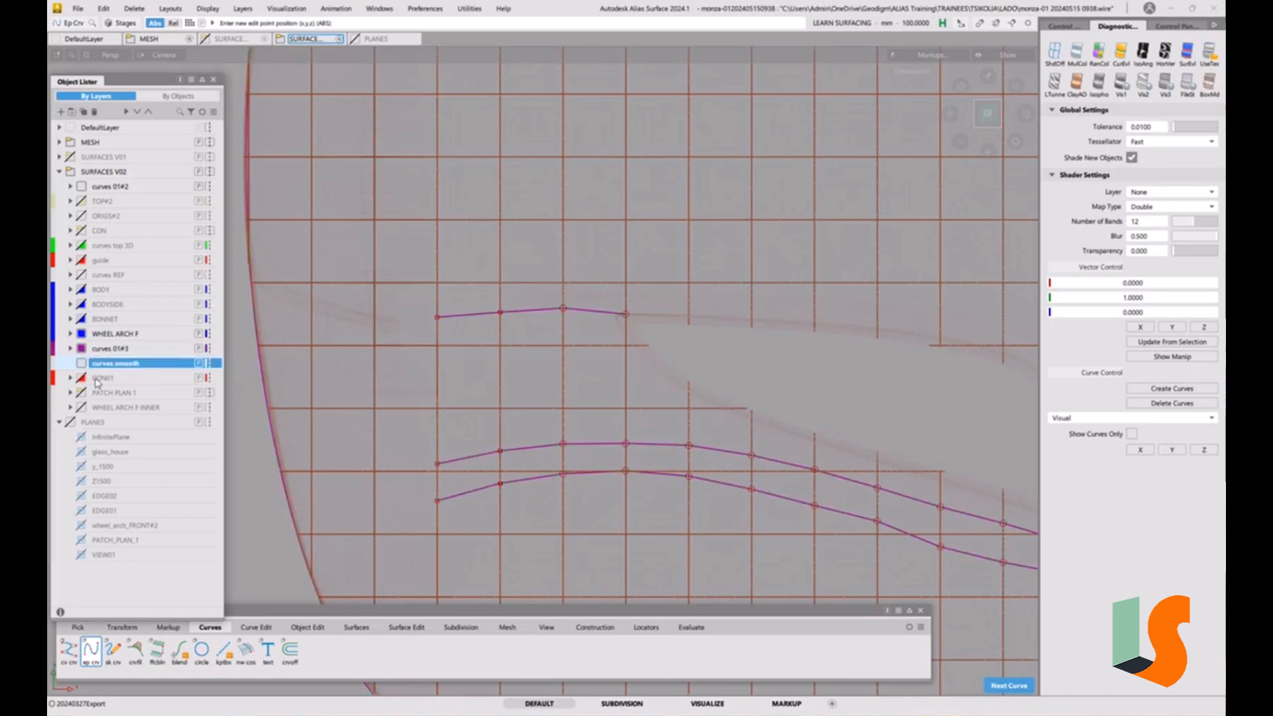
{"action": "left_click", "coordinate": [81, 363]}
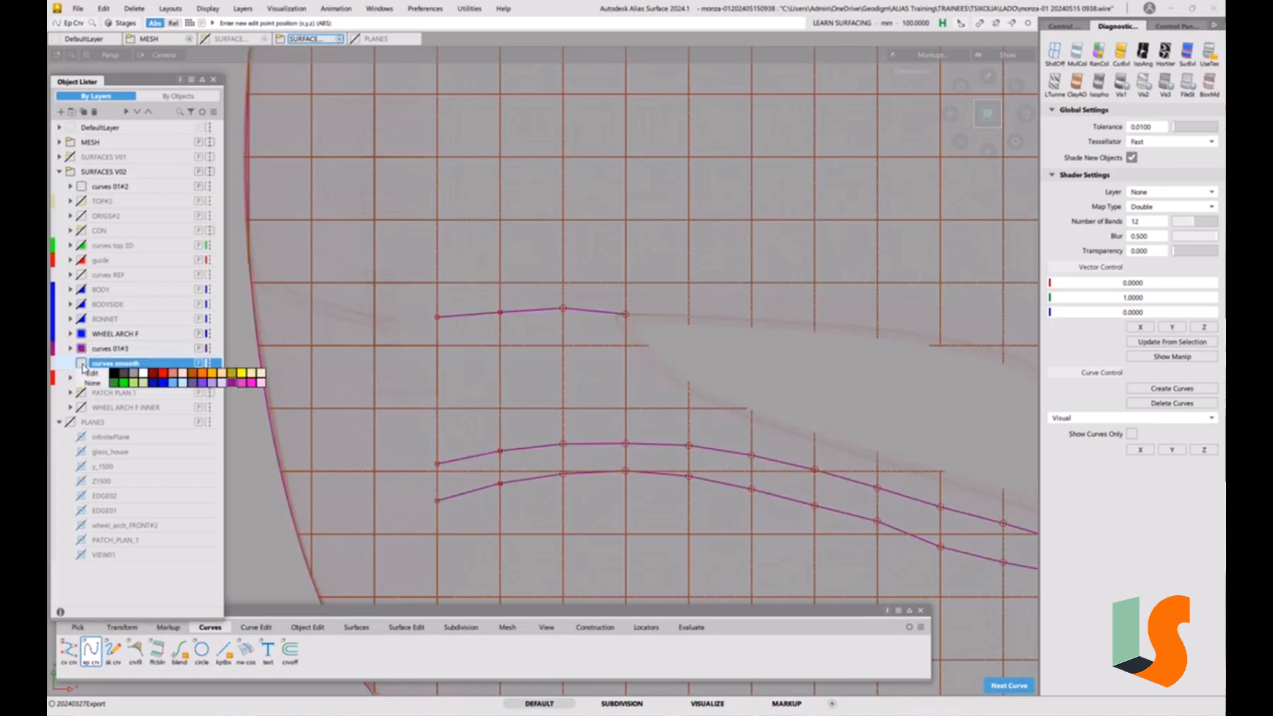
{"action": "left_click", "coordinate": [124, 383]}
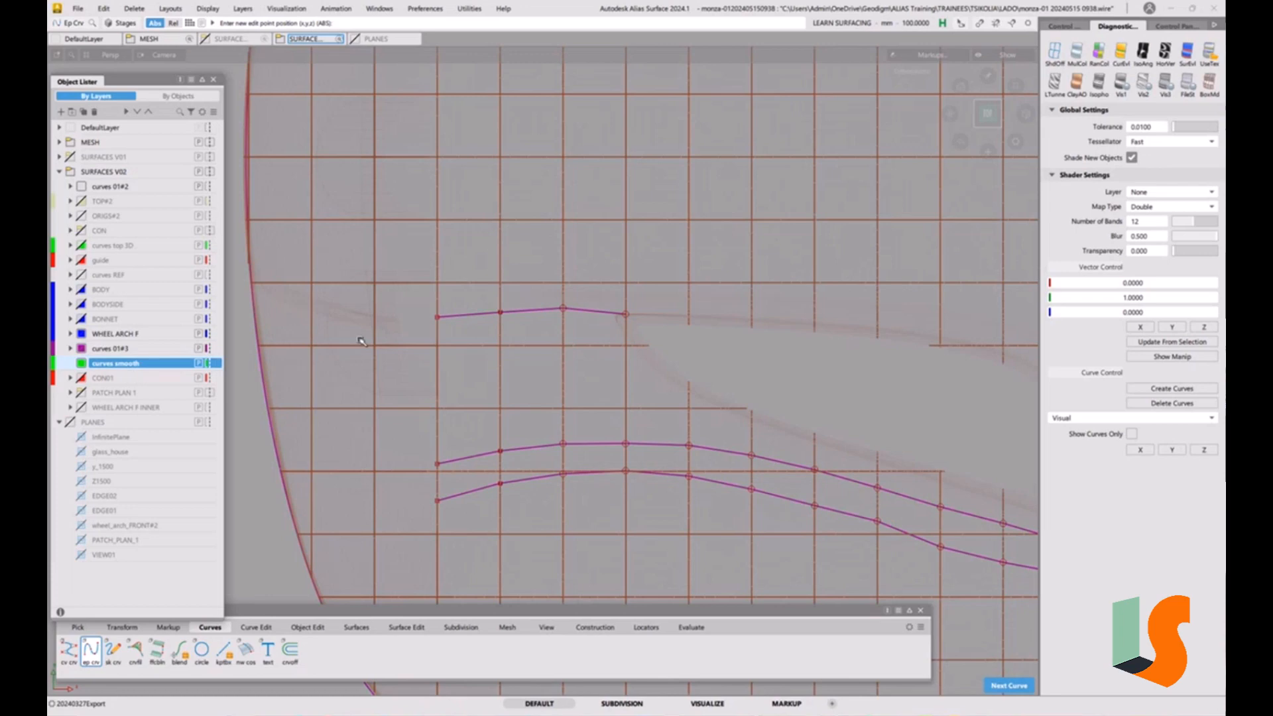
Examine the traced curves in the top view, from the front of the bonnet opening to the windscreen edge.
{"action": "left_click_drag", "start_coordinate": [538, 407], "coordinate": [527, 352], "text": "ctrl+shift"}
{"action": "right_click_drag", "start_coordinate": [570, 339], "coordinate": [560, 340], "text": "alt+shift"}
{"action": "middle_click_drag", "start_coordinate": [560, 340], "coordinate": [519, 351], "text": "alt+shift"}
{"action": "right_click_drag", "start_coordinate": [530, 348], "coordinate": [588, 331], "text": "alt+shift"}
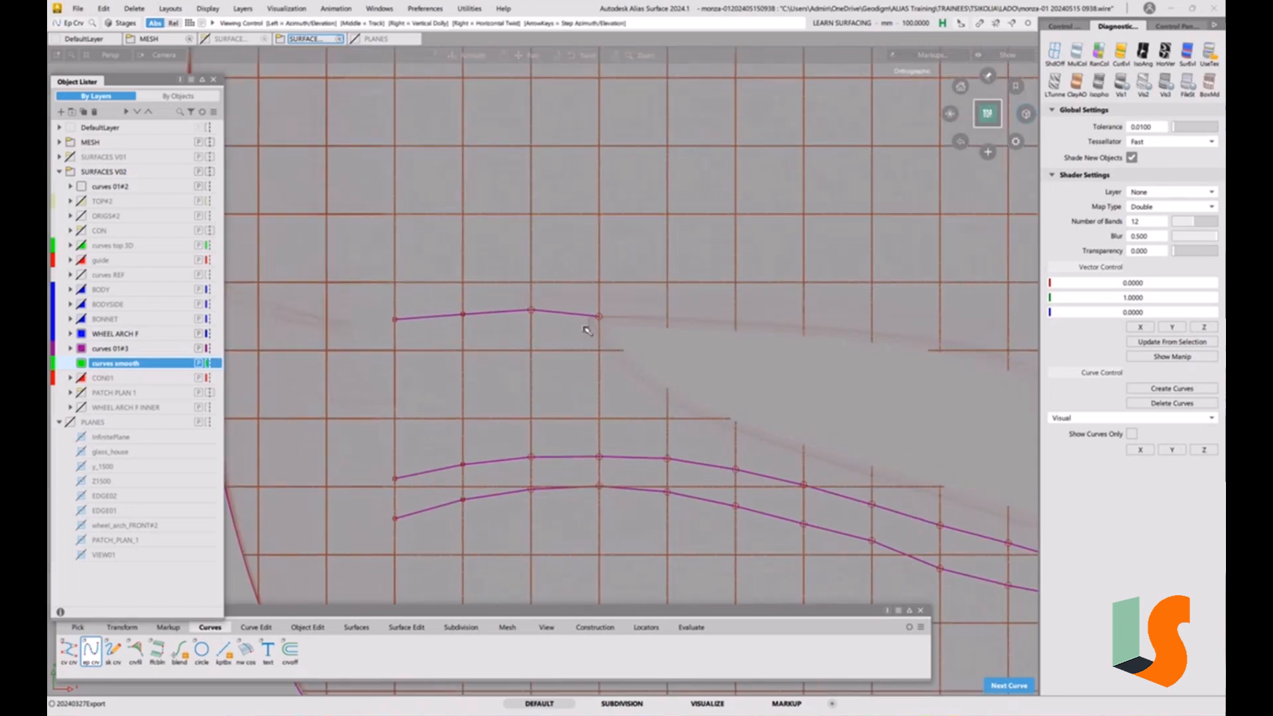
{"action": "middle_click_drag", "start_coordinate": [583, 327], "coordinate": [612, 341], "text": "alt+shift"}
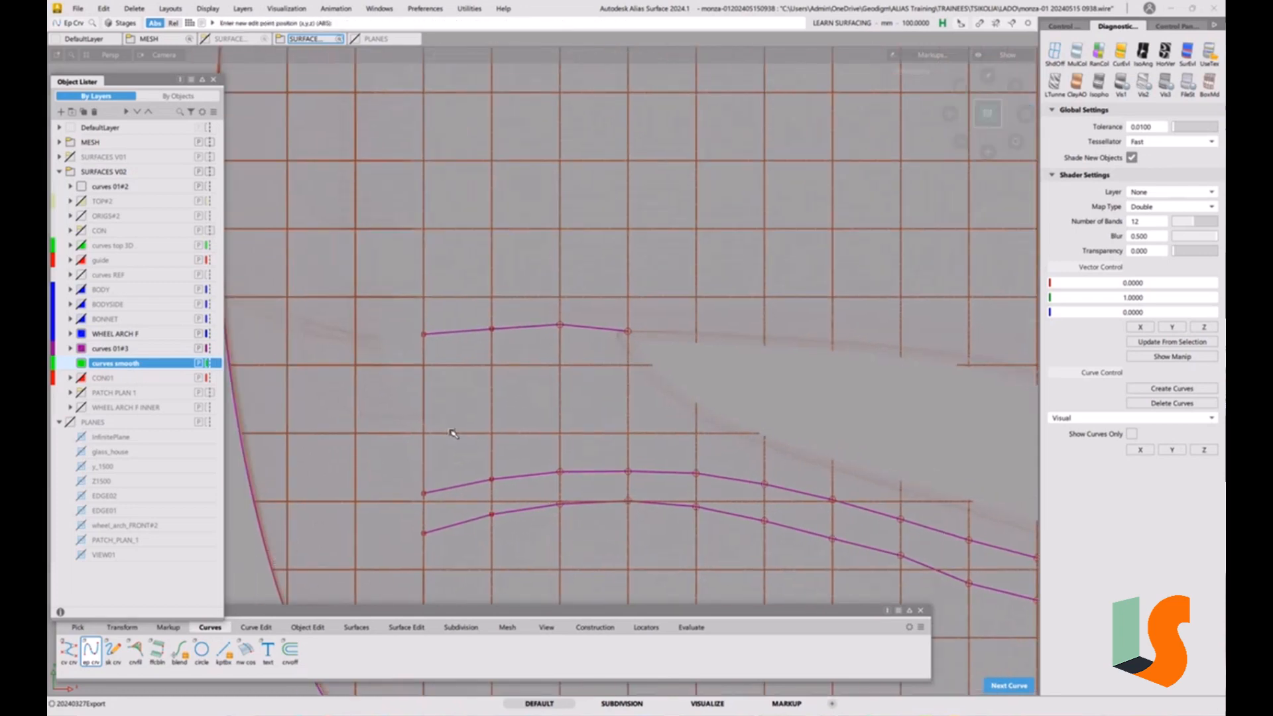
{"action": "right_click_drag", "start_coordinate": [523, 380], "coordinate": [526, 452], "text": "alt+shift"}
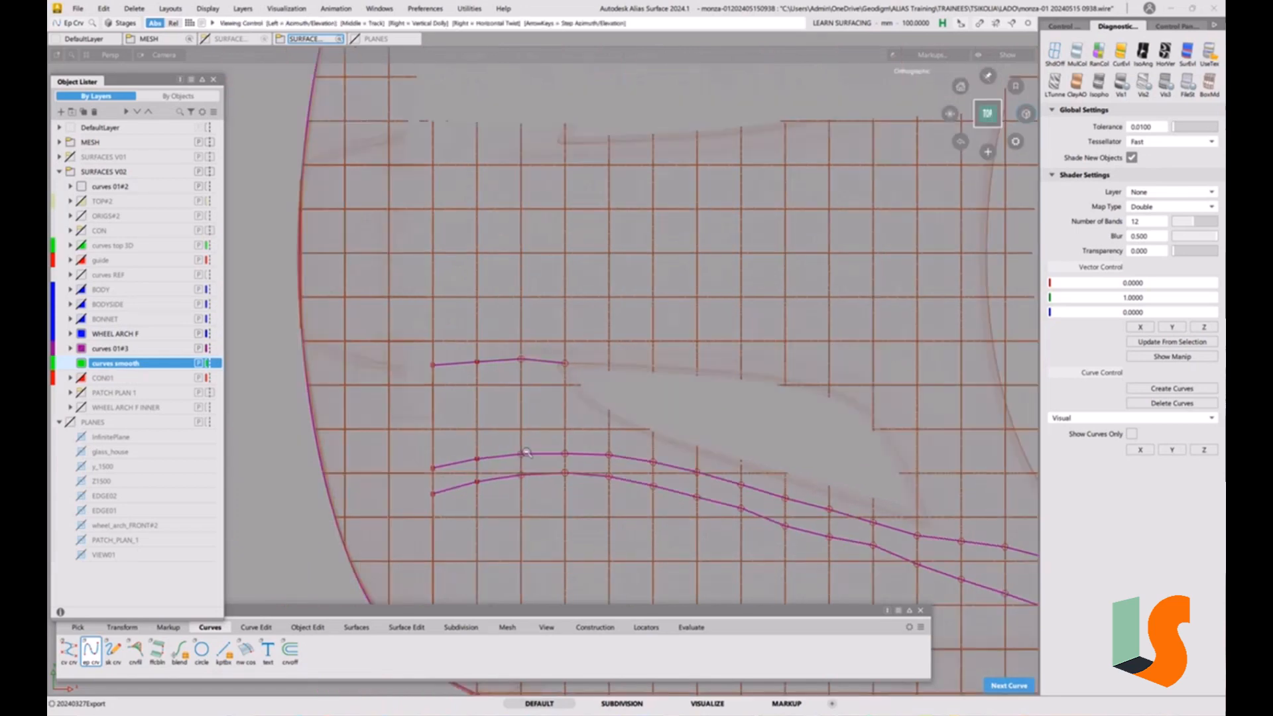
{"action": "middle_click_drag", "start_coordinate": [526, 452], "coordinate": [491, 393], "text": "alt+shift"}
{"action": "right_click_drag", "start_coordinate": [491, 392], "coordinate": [562, 436], "text": "alt+shift"}
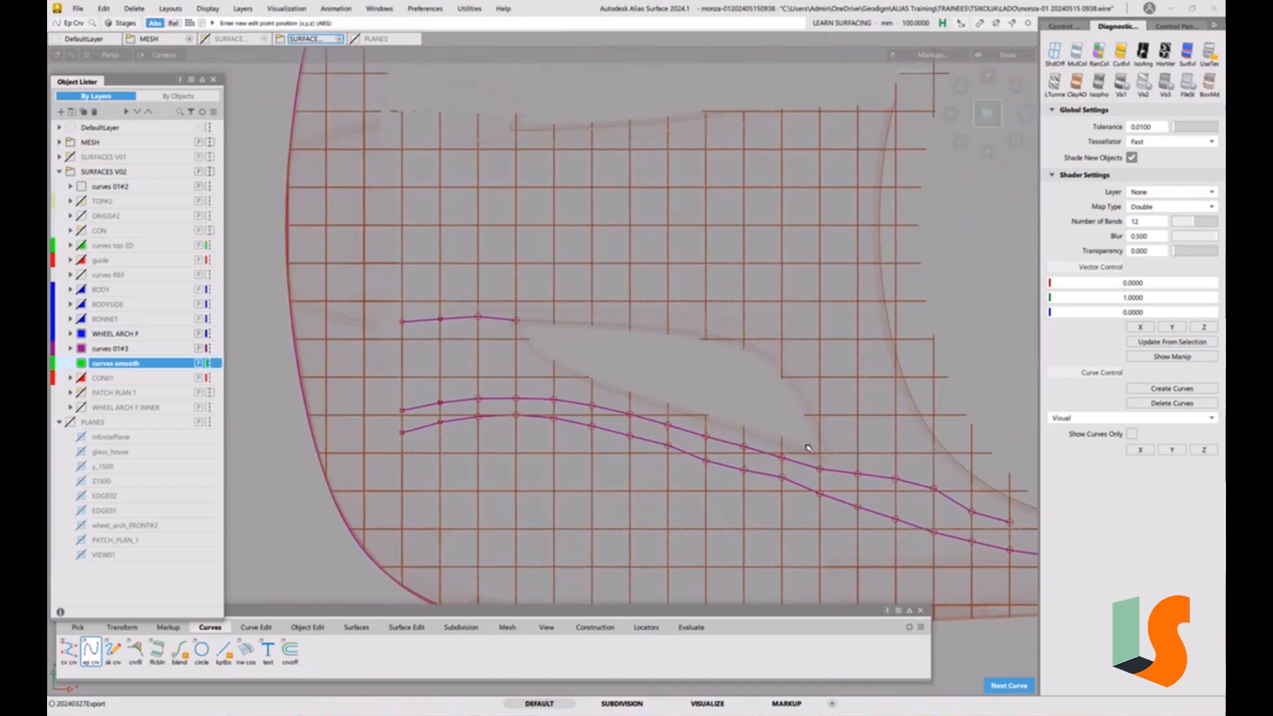
{"action": "right_click_drag", "start_coordinate": [807, 446], "coordinate": [795, 440], "text": "alt+shift"}
{"action": "middle_click_drag", "start_coordinate": [795, 440], "coordinate": [784, 438], "text": "alt+shift"}
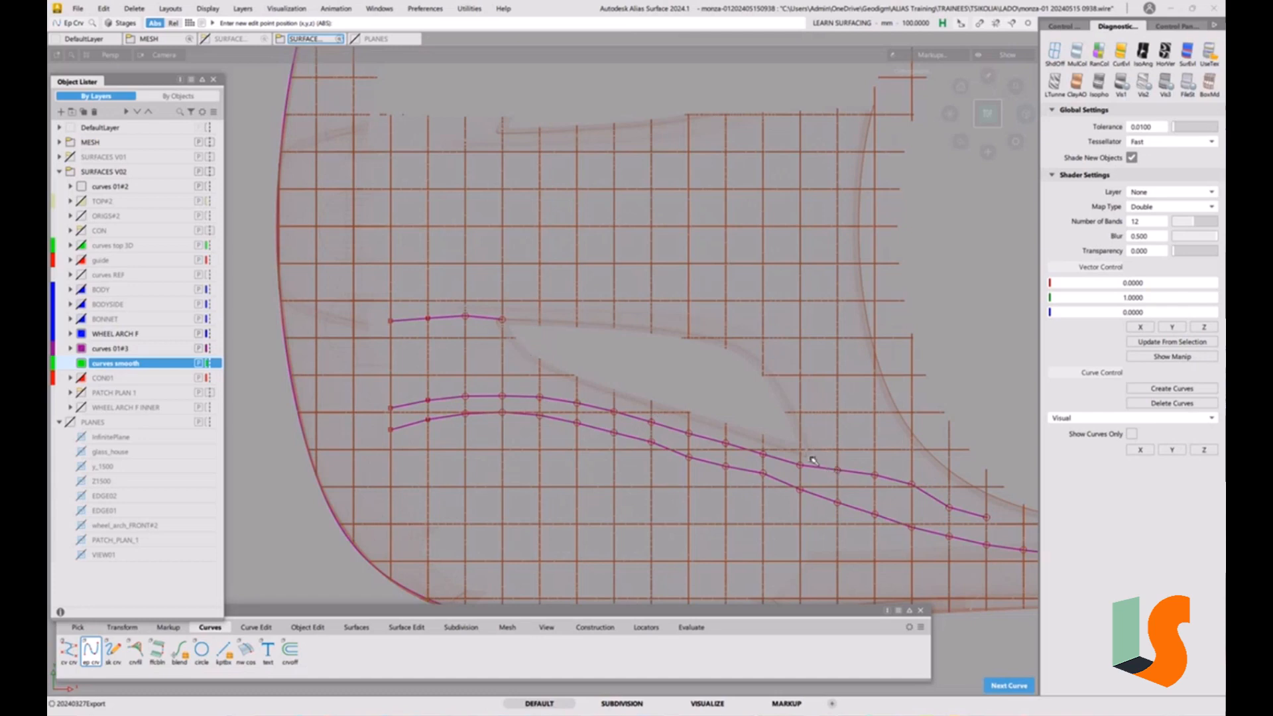
{"action": "double_click", "coordinate": [76, 655]}
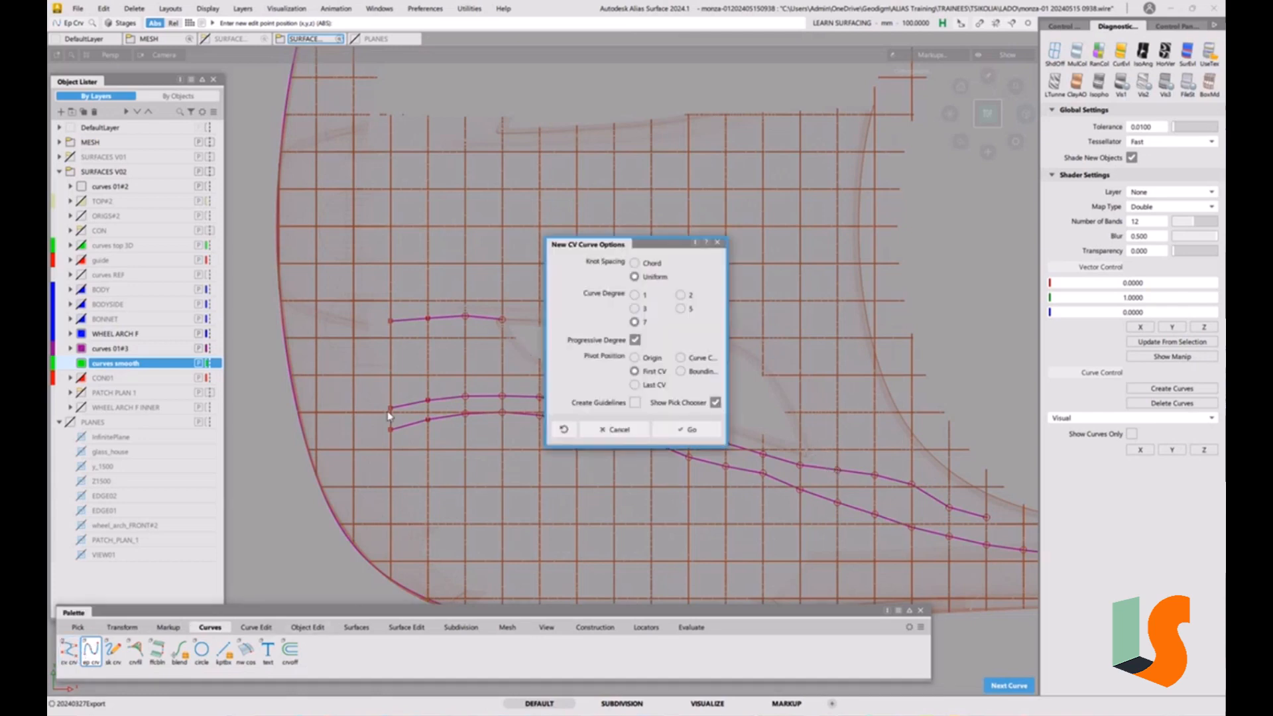
{"action": "left_click", "coordinate": [693, 427]}
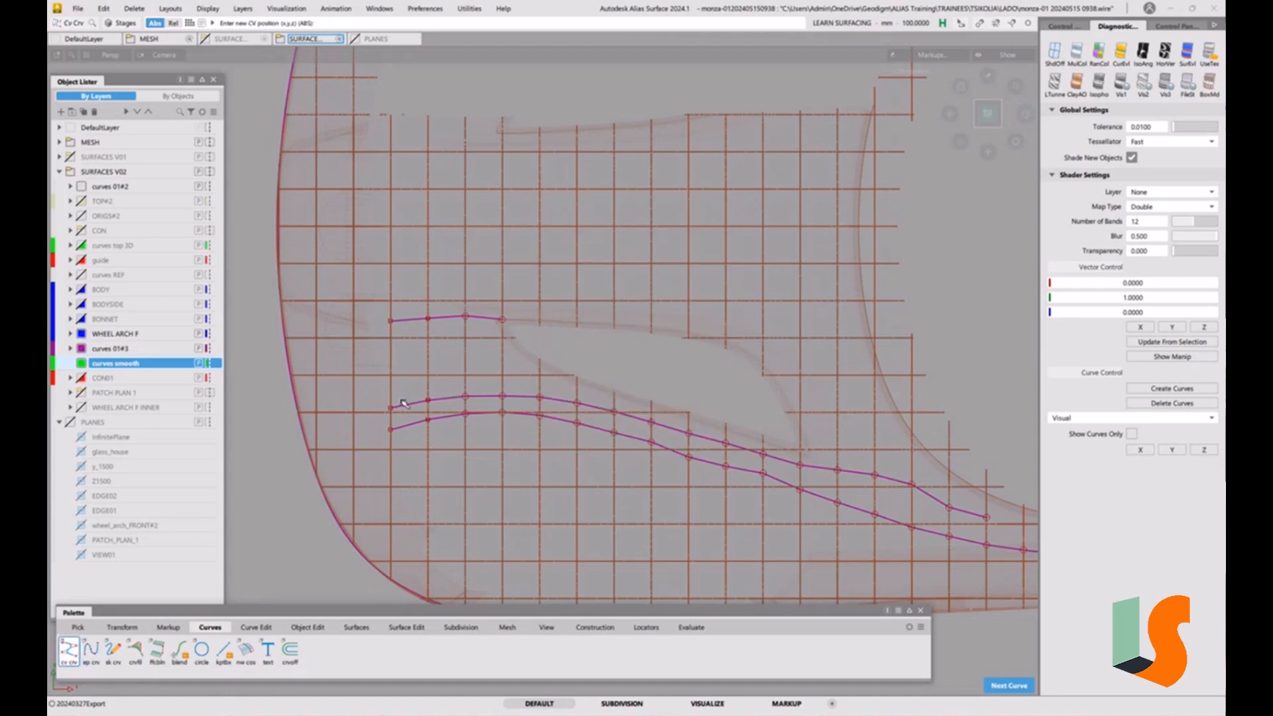
{"action": "left_click", "coordinate": [474, 395]}
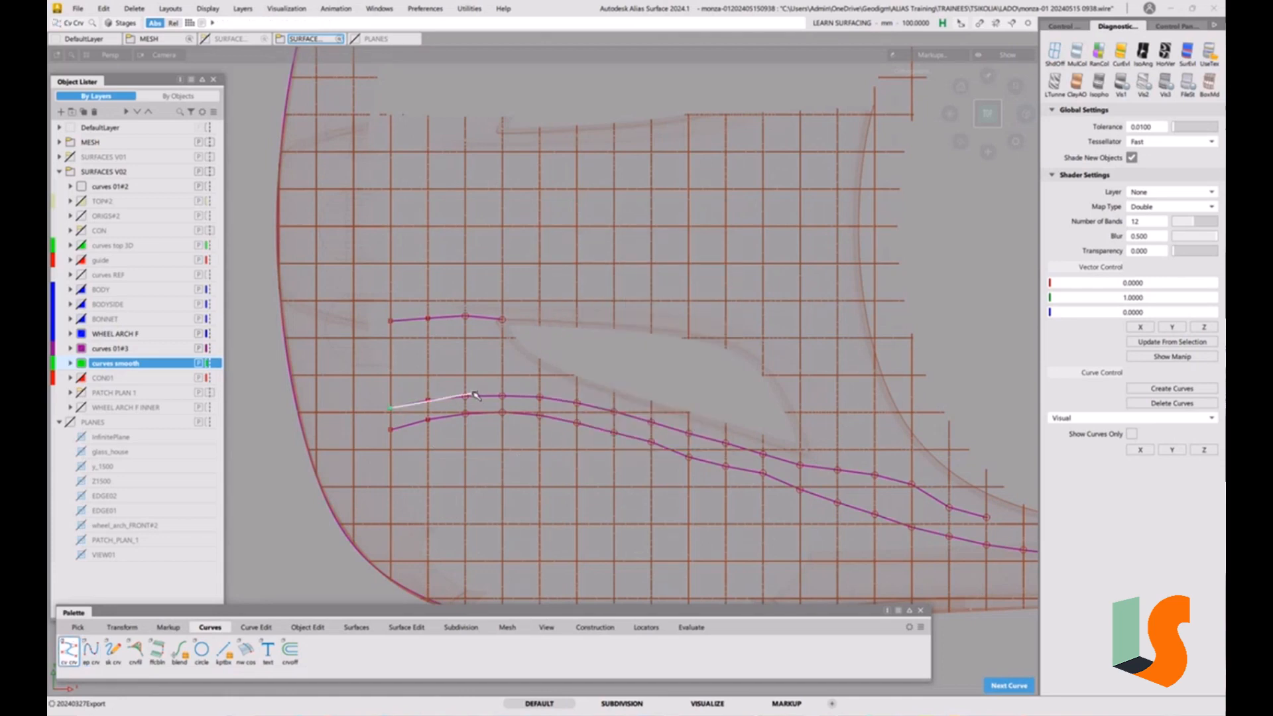
{"action": "left_click", "coordinate": [601, 401]}
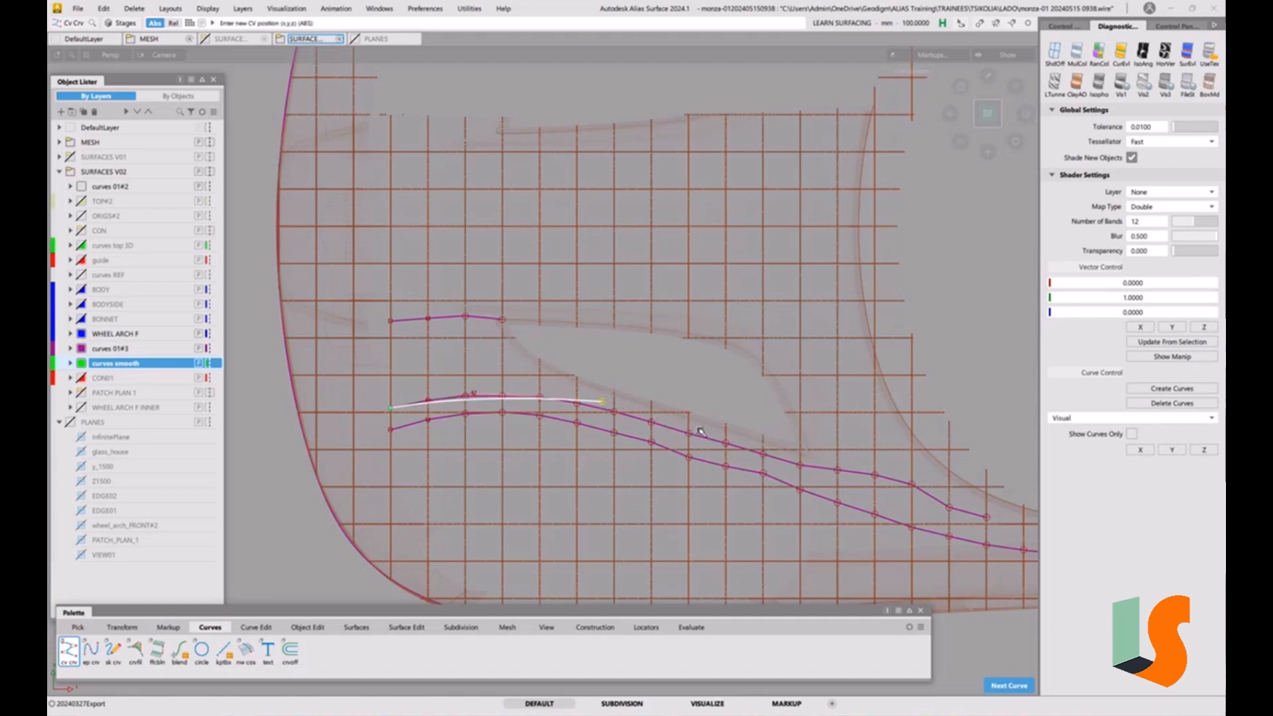
{"action": "mouse_move", "coordinate": [623, 445]}
{"action": "left_mouse_down", "text": "ctrl+shift"}
{"action": "mouse_move", "coordinate": [614, 381]}
{"action": "mouse_move", "coordinate": [614, 412]}
{"action": "left_mouse_up", "text": "ctrl+shift"}
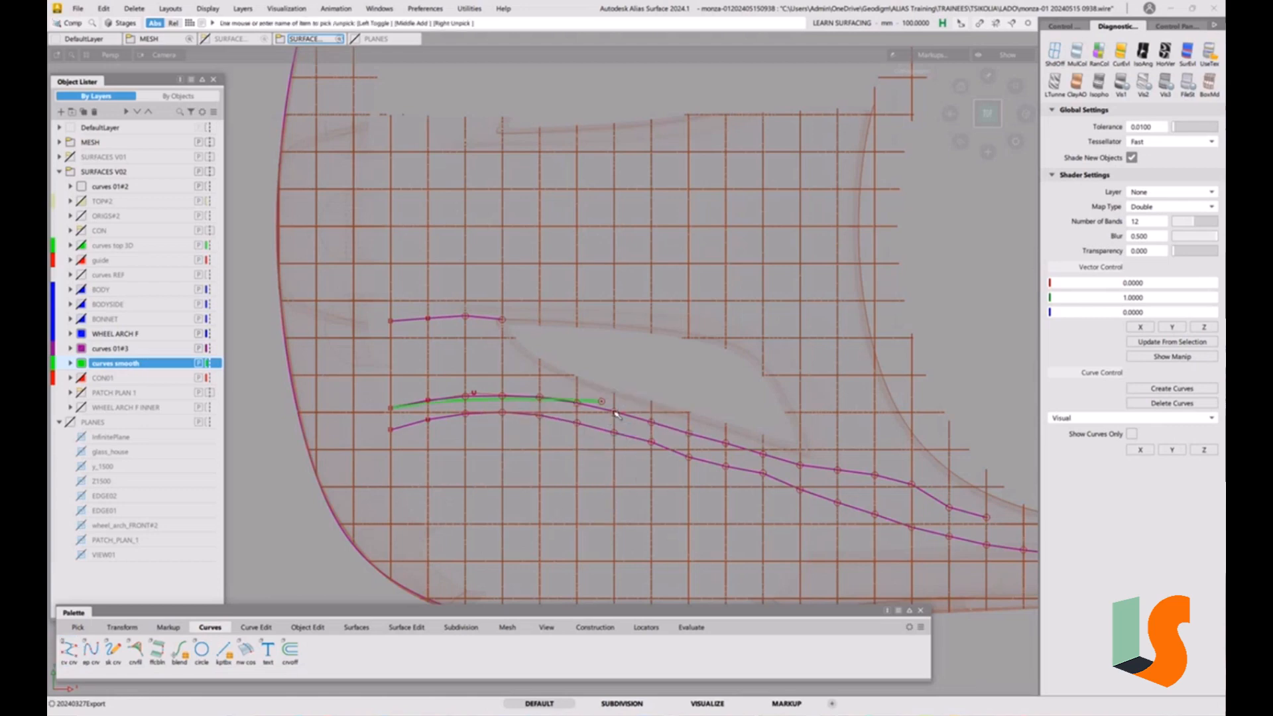
{"action": "left_click", "coordinate": [599, 402]}
{"action": "key", "text": "Delete"}
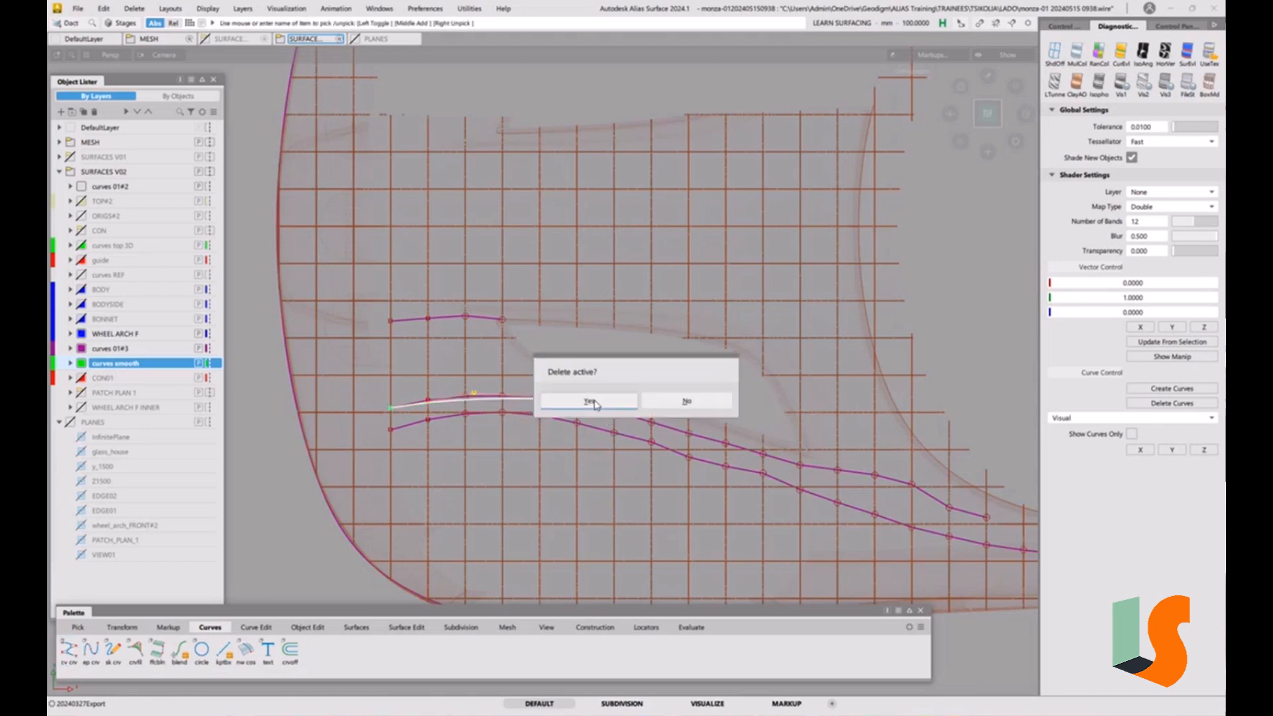
{"action": "left_click", "coordinate": [592, 402]}
{"action": "left_click_drag", "start_coordinate": [534, 469], "coordinate": [494, 443], "text": "ctrl+shift"}
Draw a single-span edit point curve between the ends of the traced curve nearest the bonnet opening, and raise it to degree 4.
{"action": "double_click", "coordinate": [92, 648]}
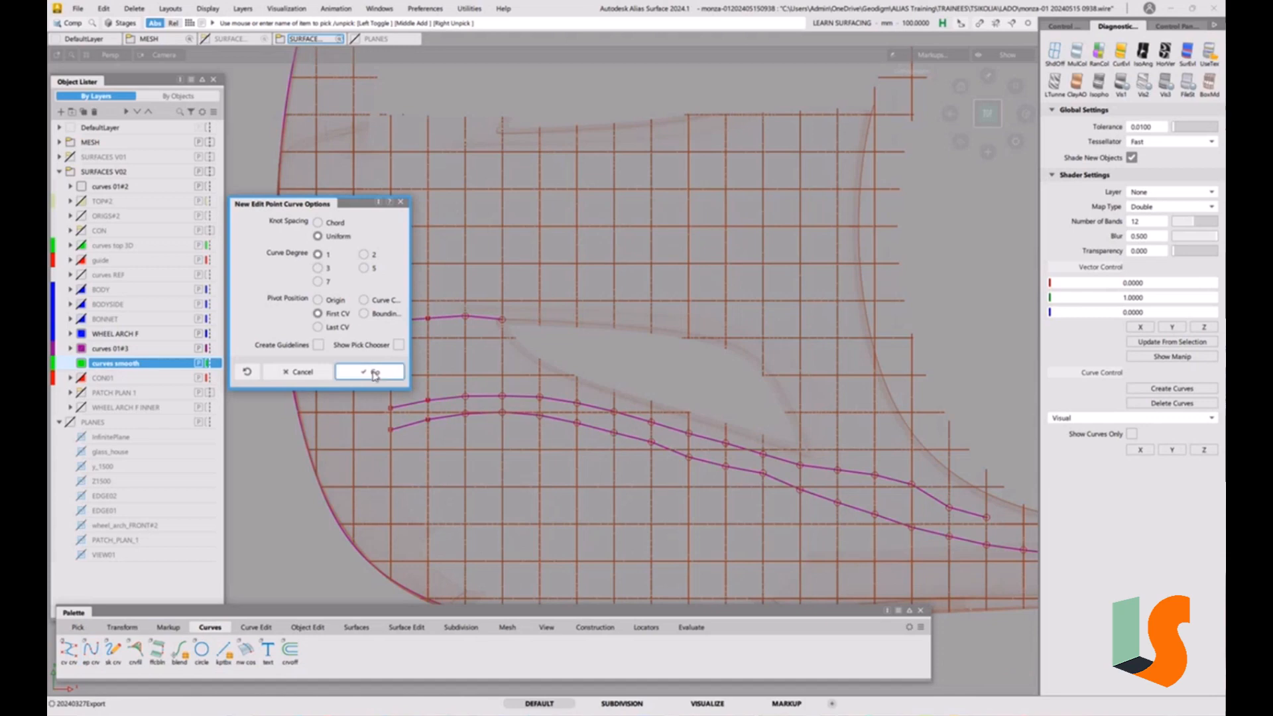
{"action": "left_click", "coordinate": [371, 371]}
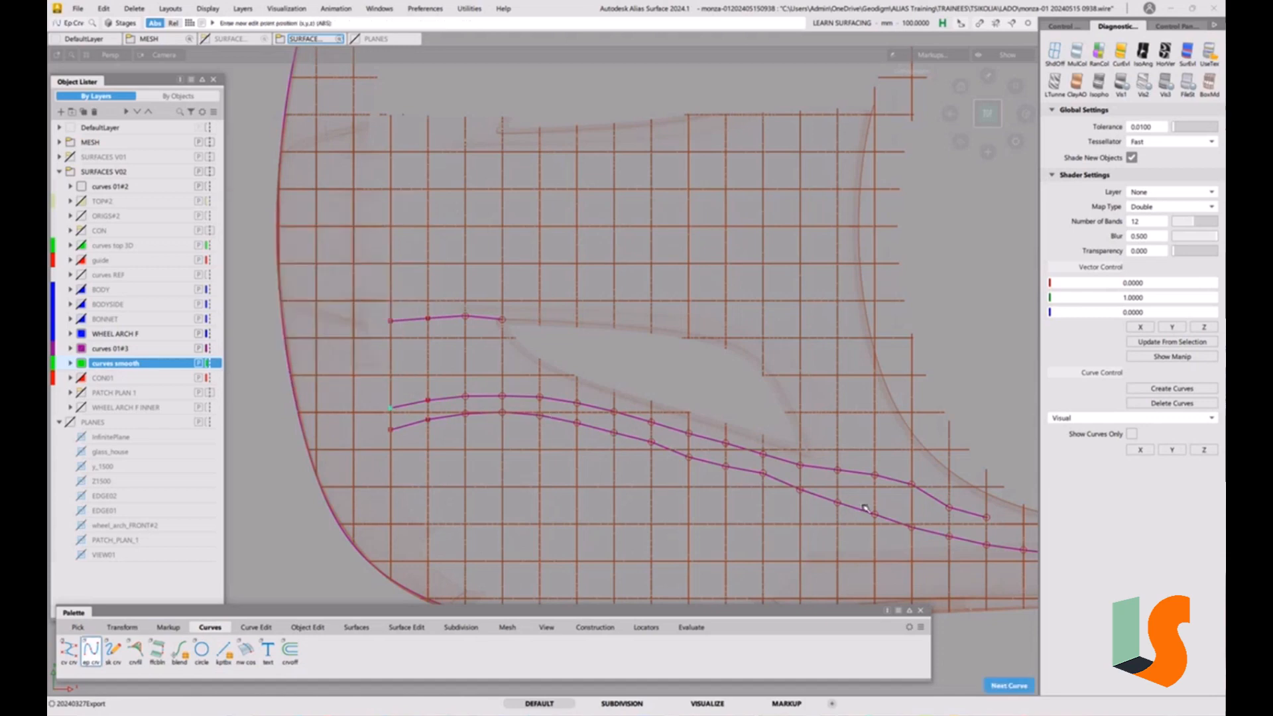
{"action": "left_click", "coordinate": [981, 515]}
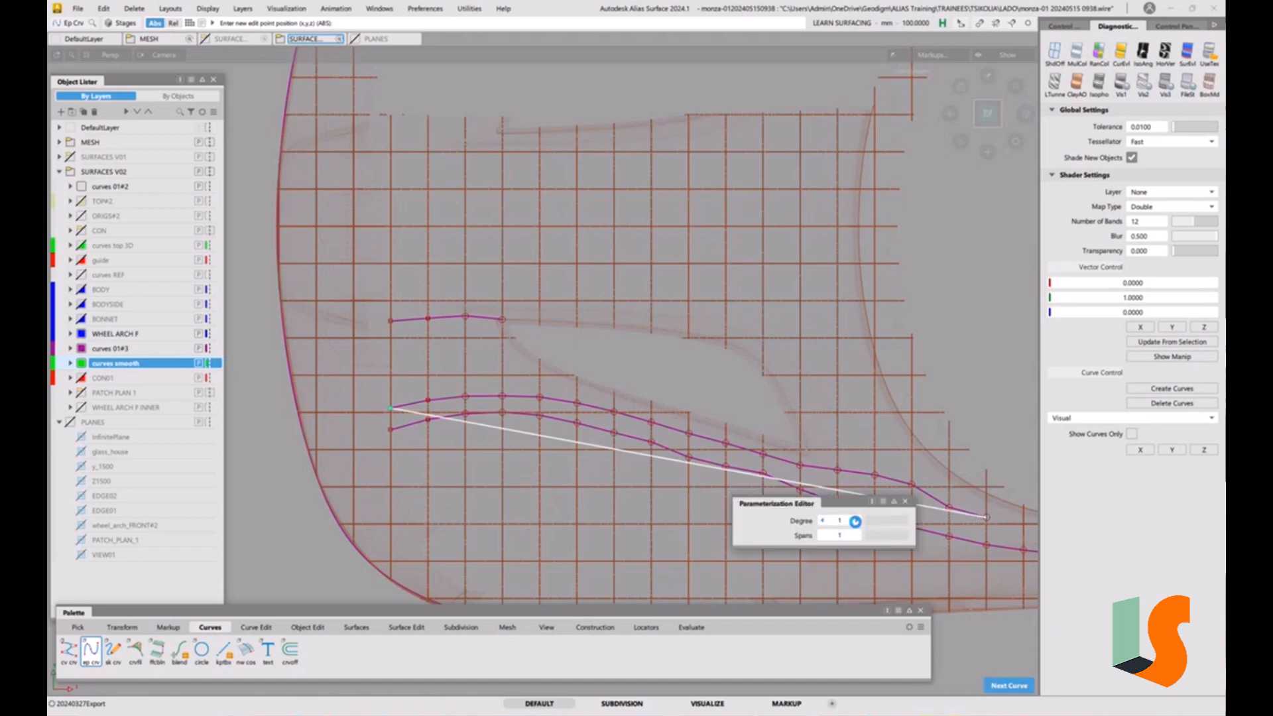
{"action": "left_click", "coordinate": [855, 520]}
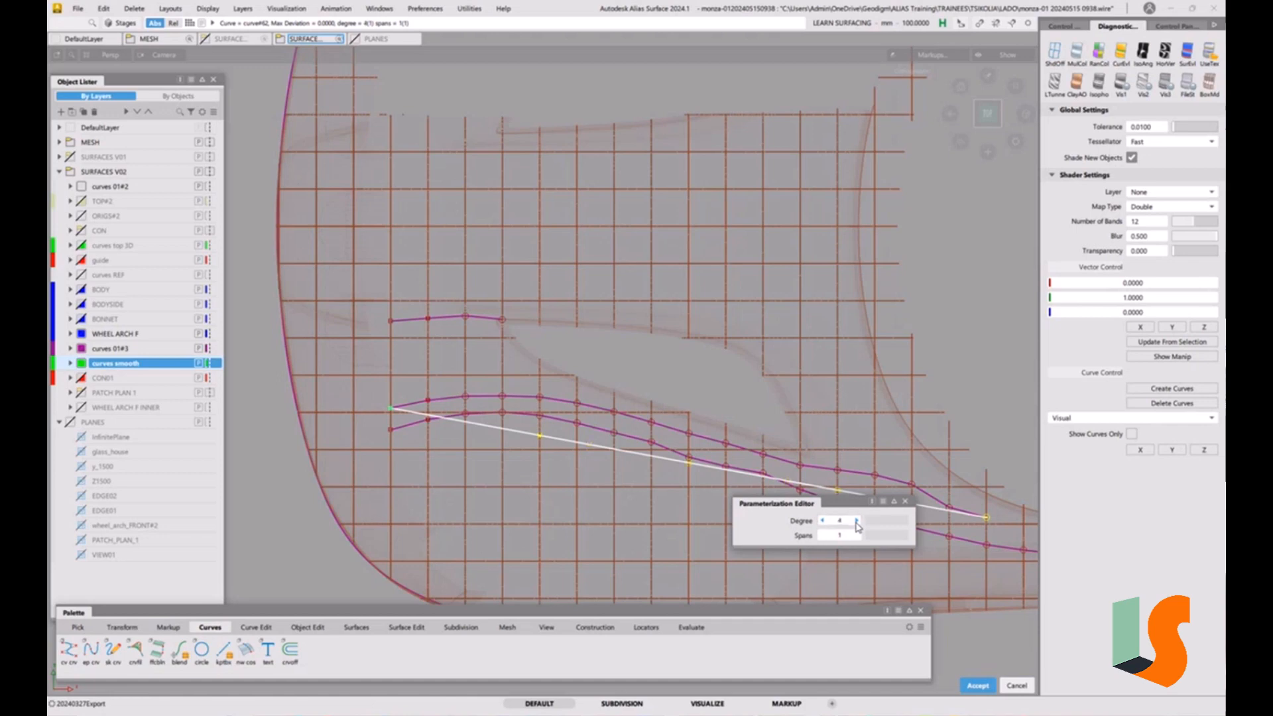
{"action": "key", "text": "Escape"}
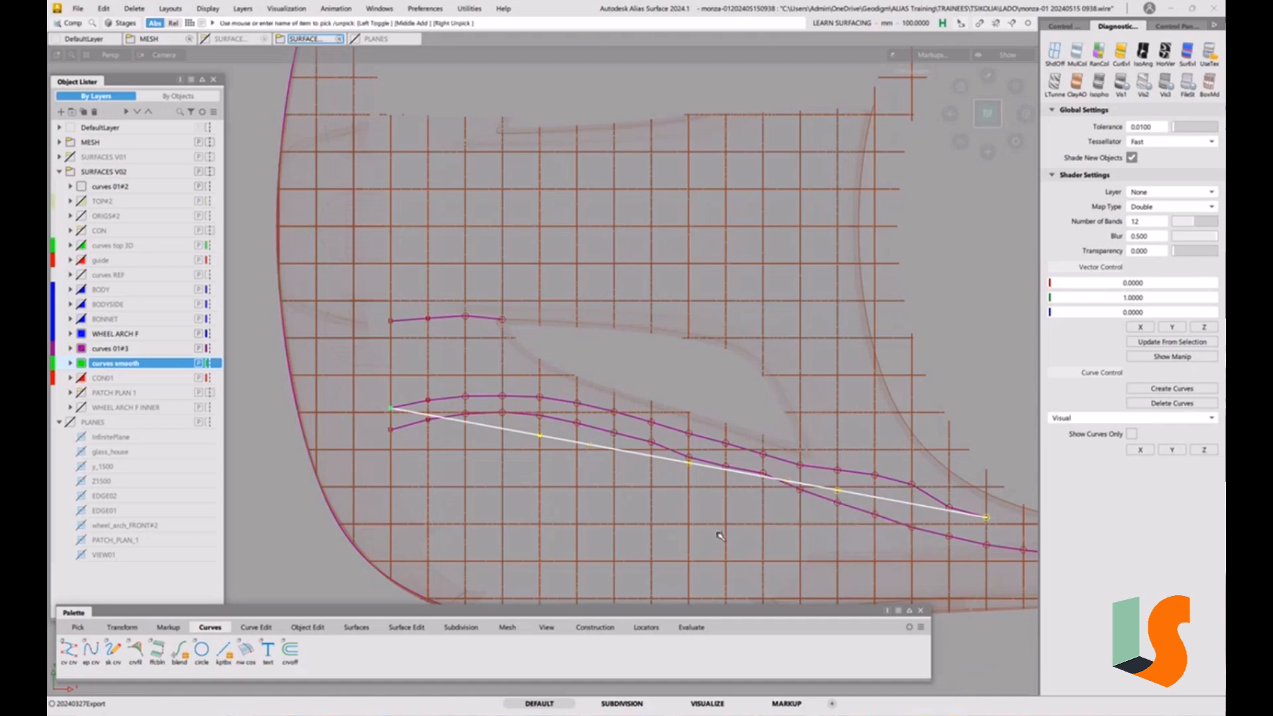
Move the smooth curve's second CV towards the bonnet opening so its front section bends up to the nearest traced curve.
{"action": "left_click", "coordinate": [568, 445]}
{"action": "key", "text": "ctrl+t"}
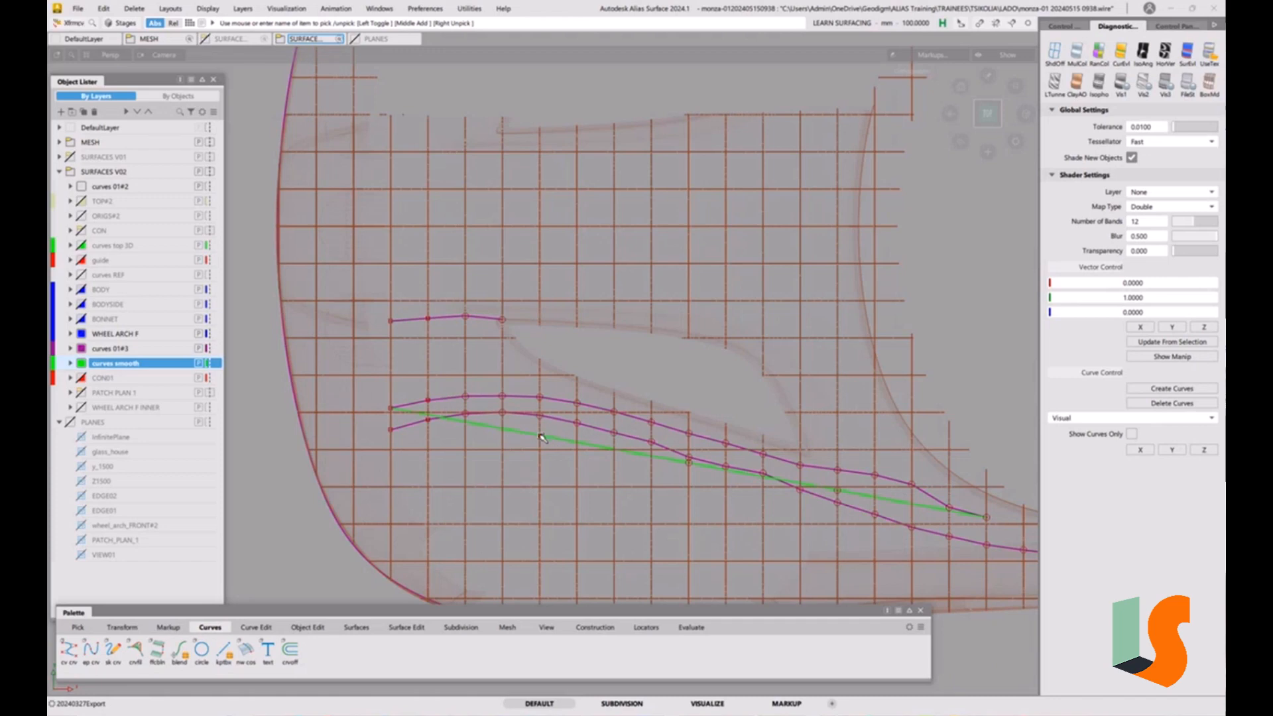
{"action": "left_click", "coordinate": [542, 437]}
{"action": "right_click_drag", "start_coordinate": [597, 350], "coordinate": [599, 372], "text": "alt+shift"}
{"action": "middle_click_drag", "start_coordinate": [599, 372], "coordinate": [641, 350], "text": "alt+shift"}
{"action": "left_click", "coordinate": [652, 476]}
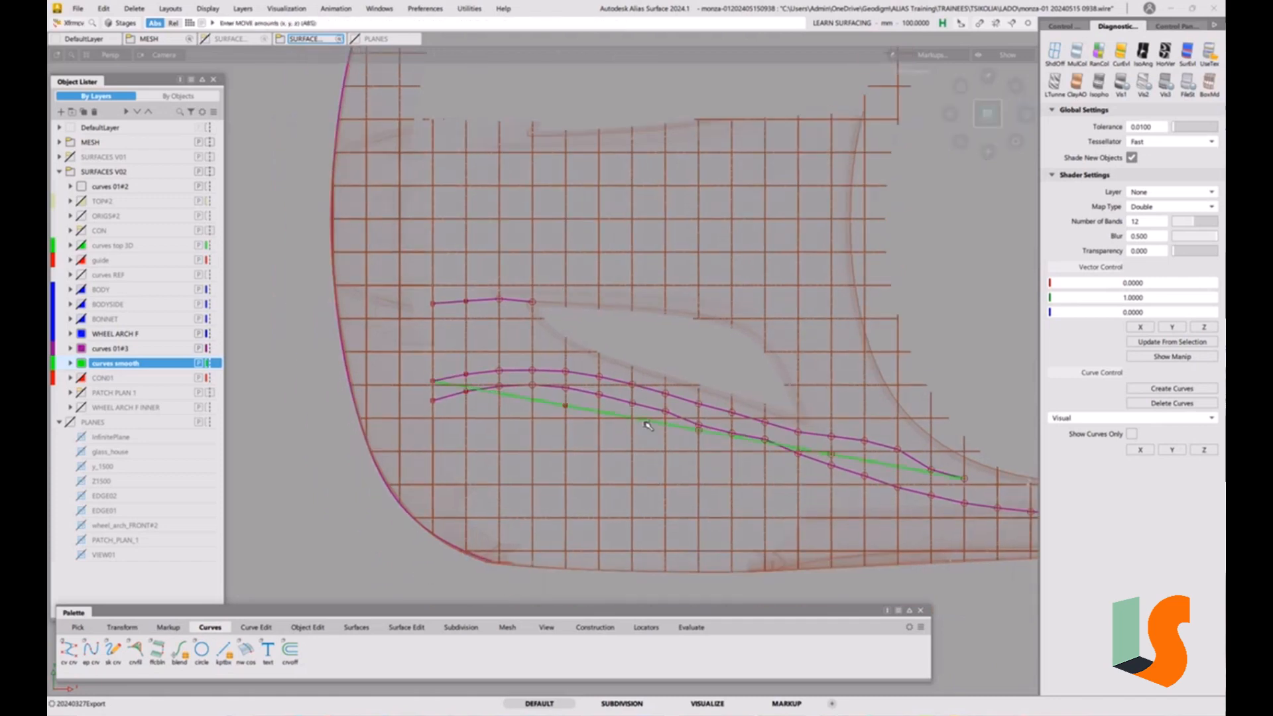
{"action": "key", "text": "space"}
{"action": "left_click", "coordinate": [633, 398]}
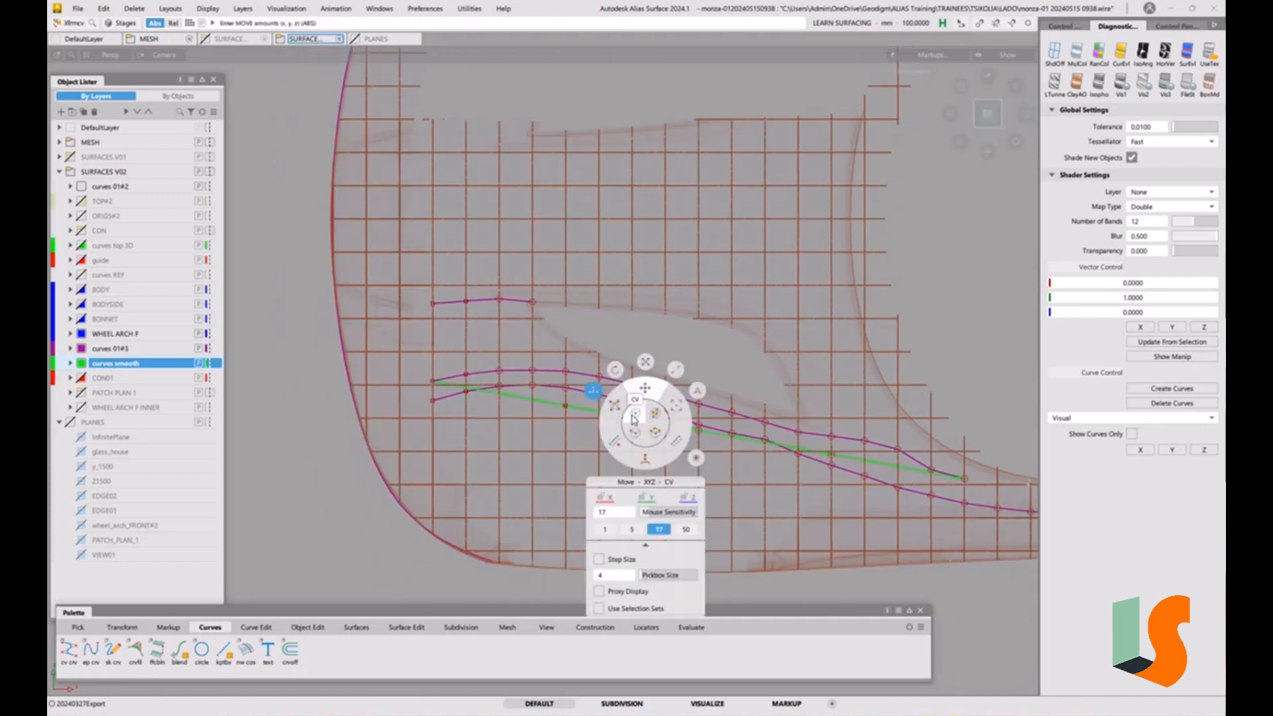
{"action": "left_click", "coordinate": [568, 405]}
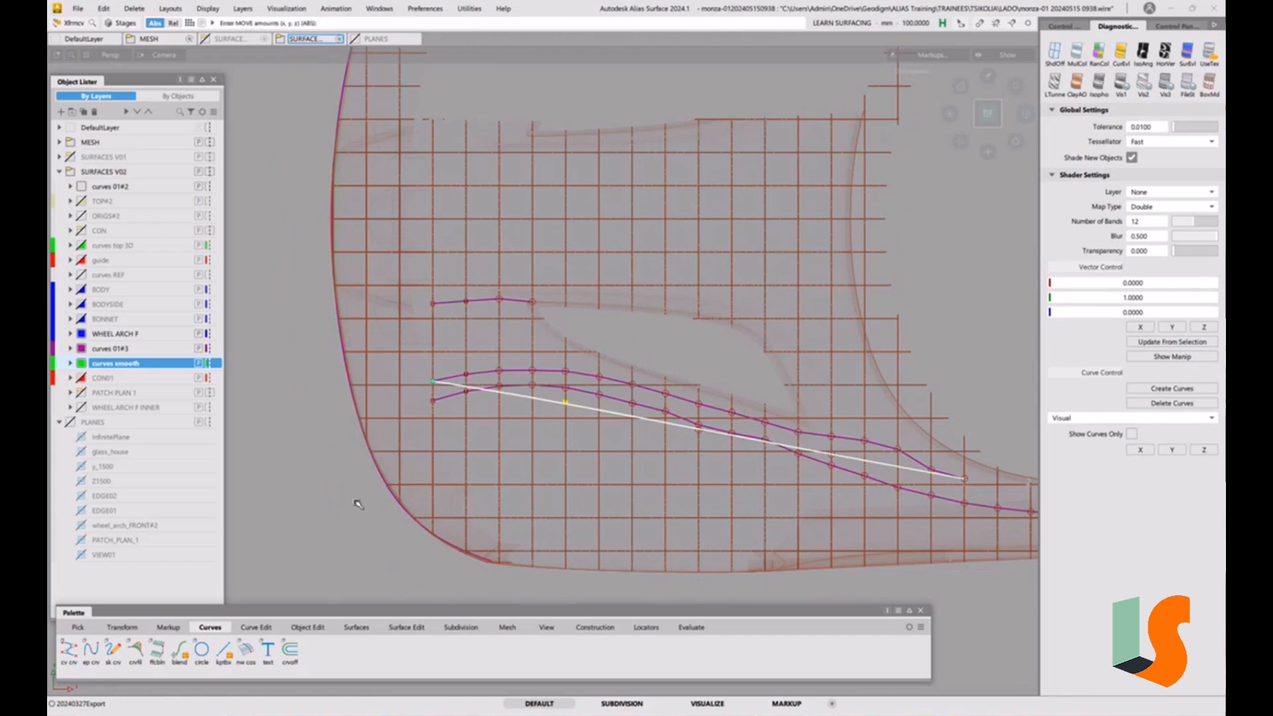
{"action": "key", "text": "space"}
{"action": "left_click", "coordinate": [296, 578]}
{"action": "middle_click_drag", "start_coordinate": [310, 545], "coordinate": [311, 508]}
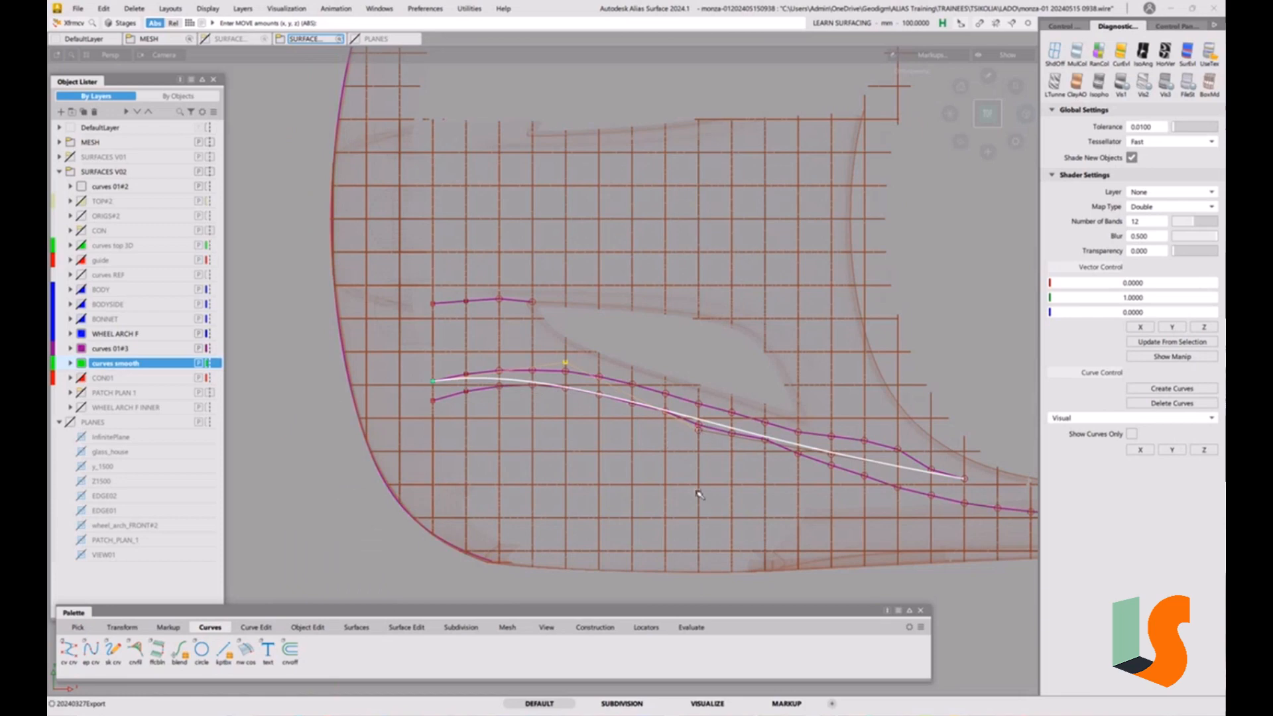
Turn off the CV and hull display on the three traced degree 1 curves.
{"action": "left_click_drag", "start_coordinate": [697, 492], "coordinate": [698, 464], "text": "ctrl+shift"}
{"action": "left_click_drag", "start_coordinate": [525, 391], "coordinate": [542, 402], "text": "ctrl+shift"}
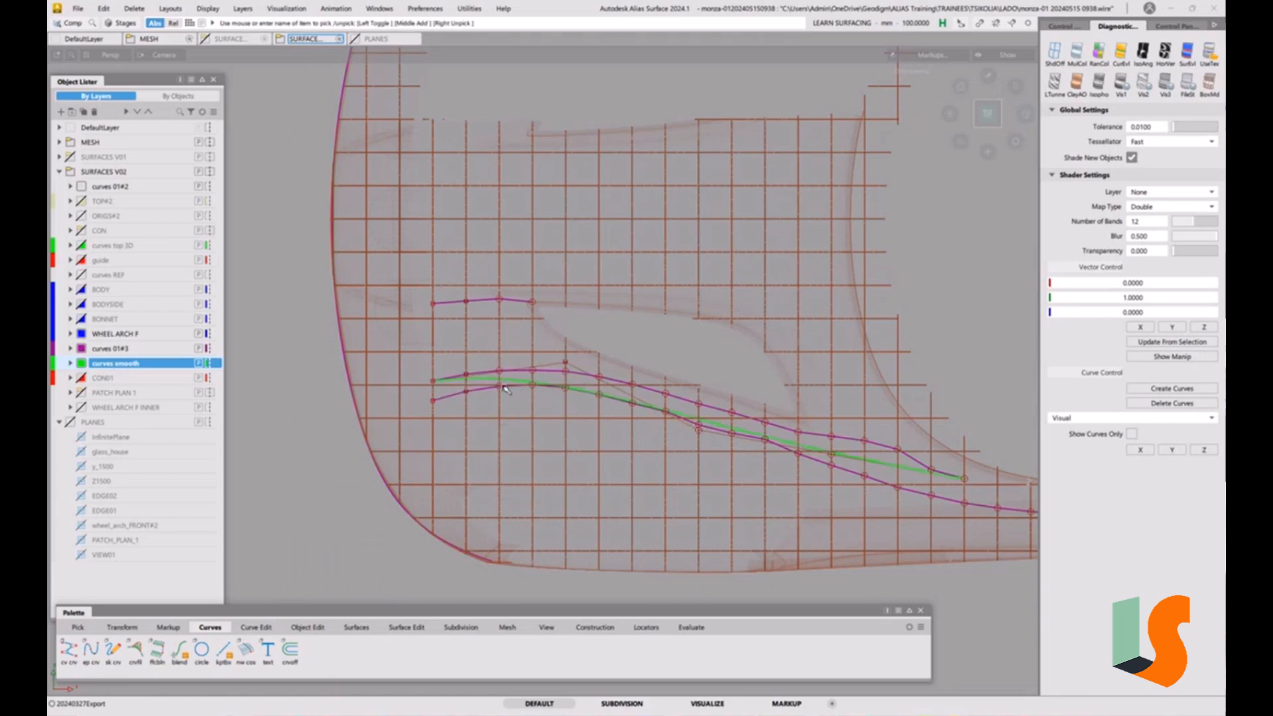
{"action": "left_click", "coordinate": [537, 386]}
{"action": "left_click", "coordinate": [542, 373]}
{"action": "left_click", "coordinate": [530, 299]}
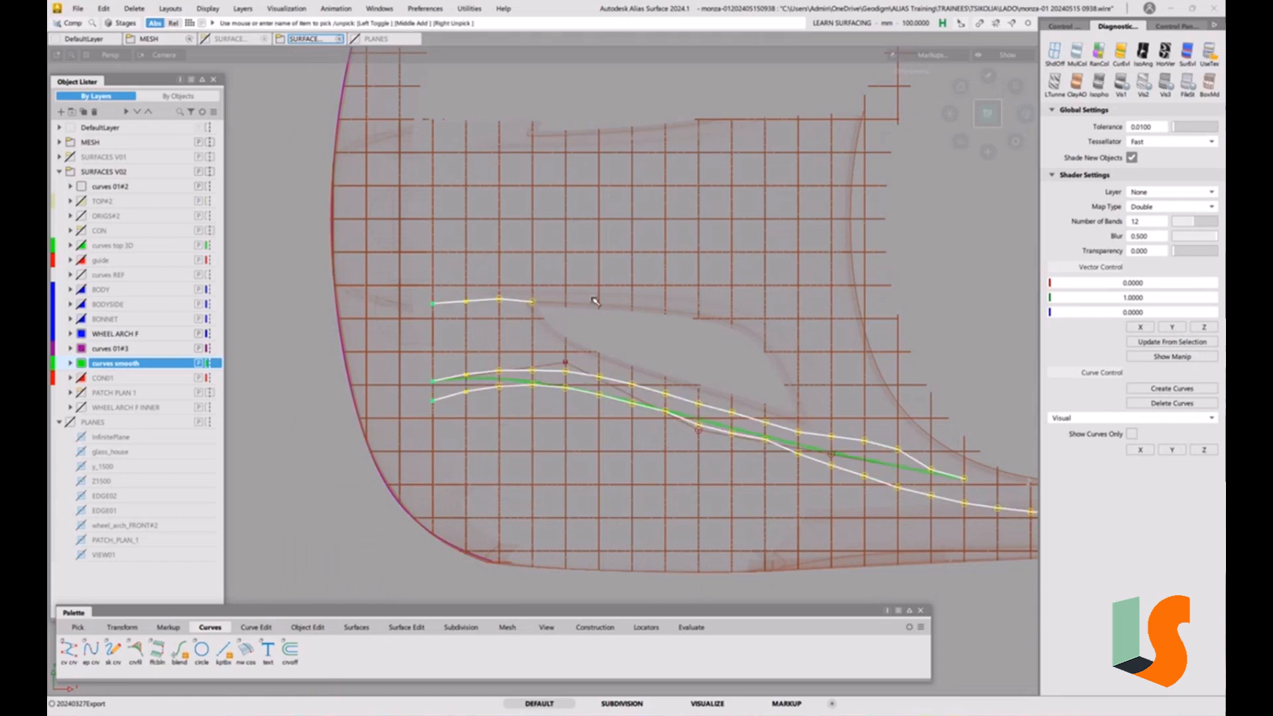
{"action": "left_click", "coordinate": [1065, 27]}
{"action": "left_click", "coordinate": [1093, 181]}
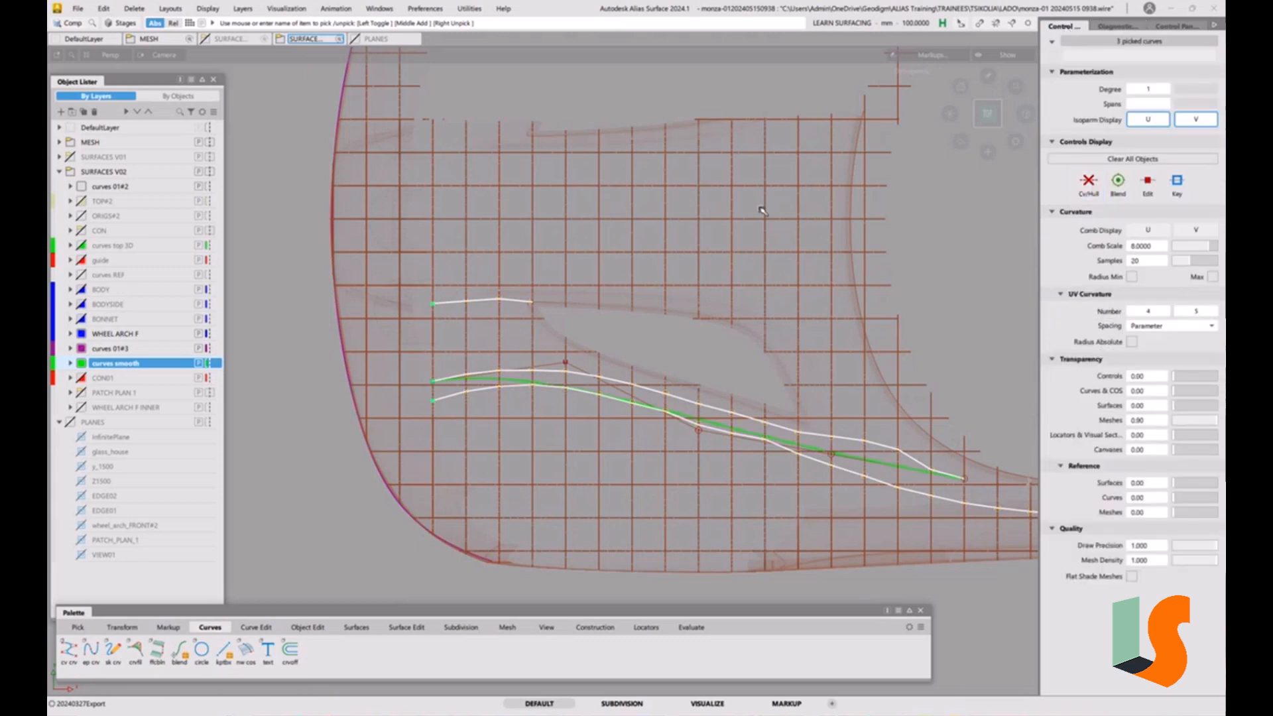
{"action": "left_click", "coordinate": [657, 381]}
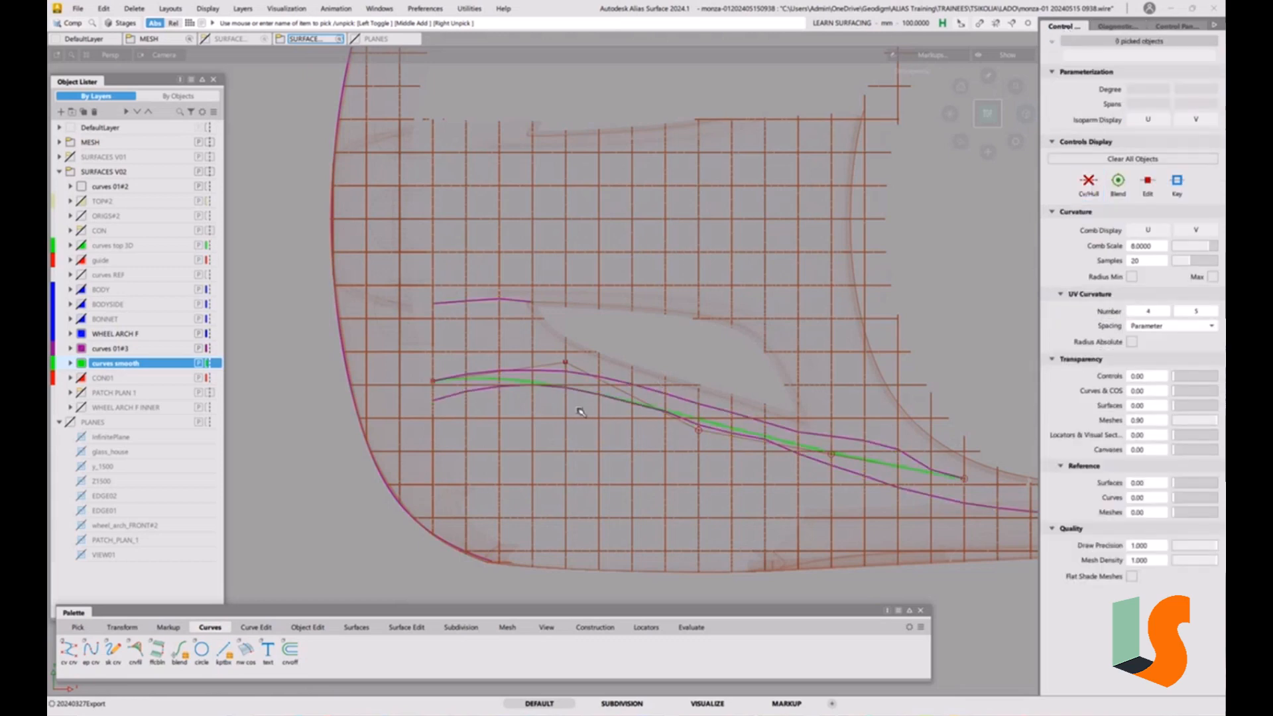
Pull the smooth curve's third CV towards the bonnet opening and adjust its second CV forward and outward to match the traced curve.
{"action": "middle_click_drag", "start_coordinate": [579, 408], "coordinate": [686, 460], "text": "ctrl+shift"}
{"action": "left_click", "coordinate": [696, 431]}
{"action": "middle_click_drag", "start_coordinate": [337, 508], "coordinate": [337, 462]}
{"action": "left_click", "coordinate": [833, 456]}
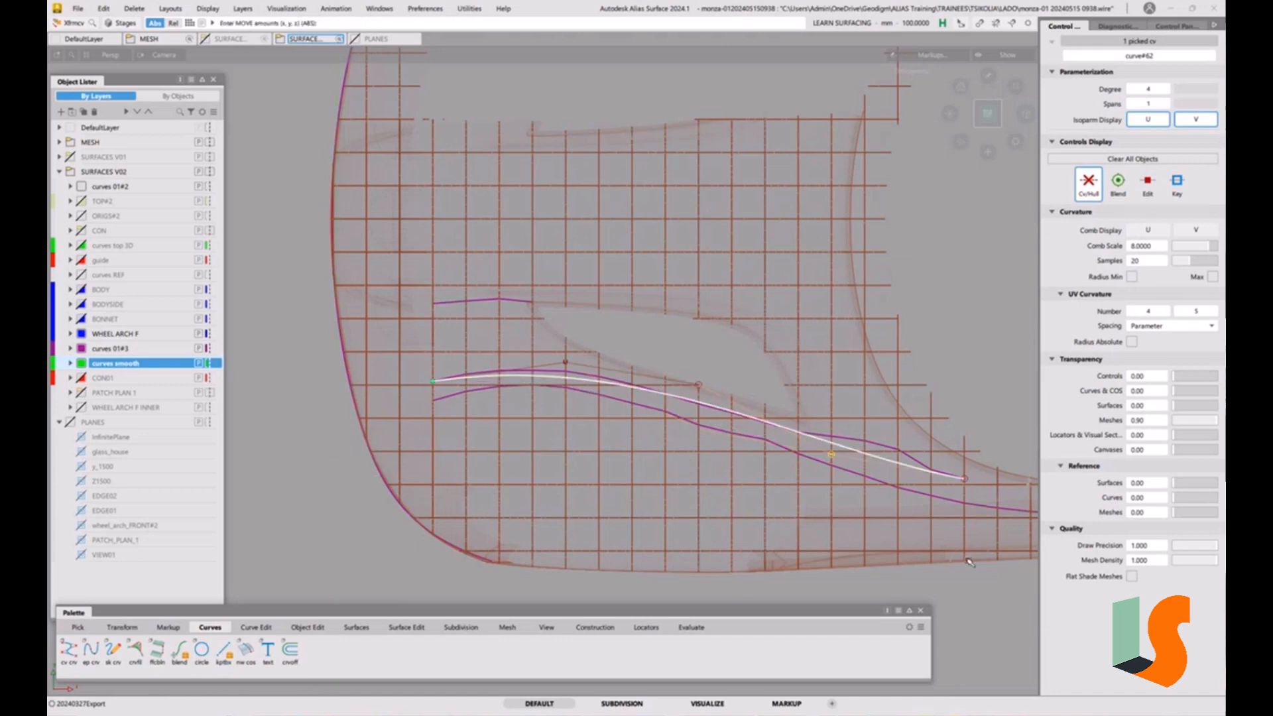
{"action": "middle_click_drag", "start_coordinate": [979, 567], "coordinate": [978, 566]}
{"action": "left_click_drag", "start_coordinate": [321, 508], "coordinate": [309, 494]}
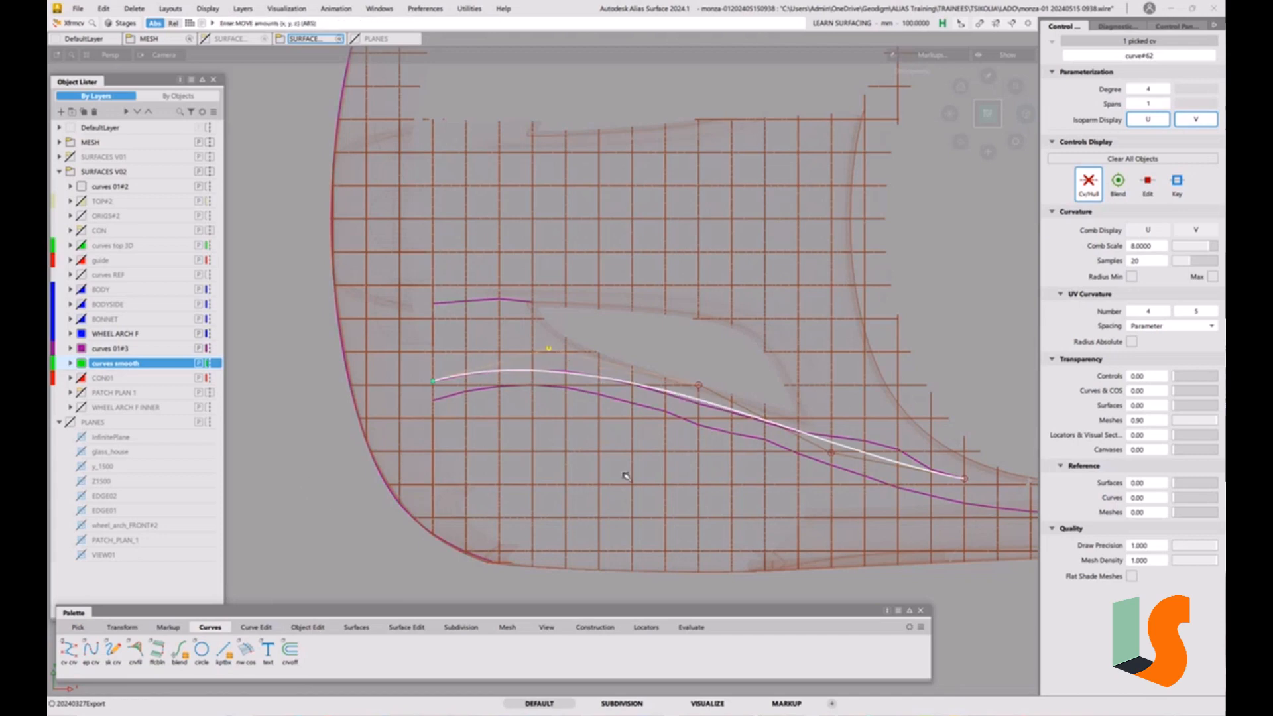
Shift the smooth curve's third and fourth CVs slightly towards the front of the car to refine its shape and CV spacing.
{"action": "left_click", "coordinate": [700, 385]}
{"action": "left_click_drag", "start_coordinate": [713, 364], "coordinate": [693, 364]}
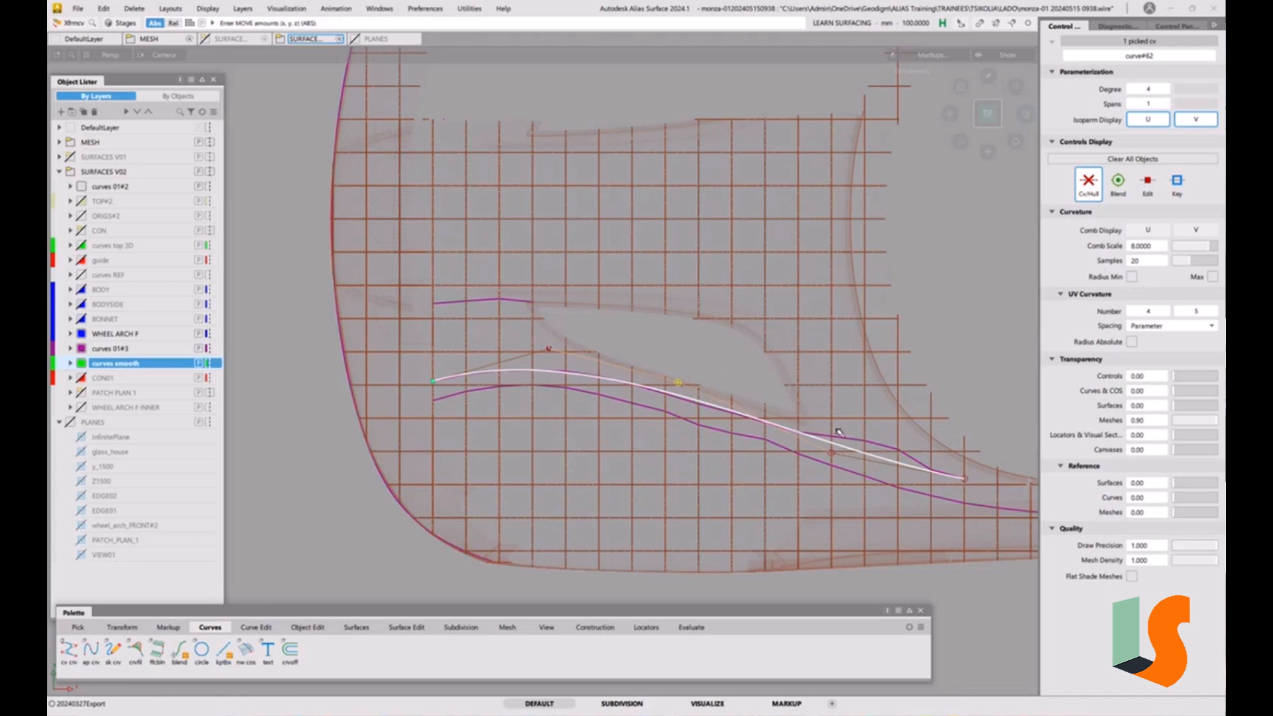
{"action": "left_click", "coordinate": [831, 453]}
{"action": "left_click_drag", "start_coordinate": [832, 453], "coordinate": [821, 452]}
{"action": "left_click", "coordinate": [630, 443]}
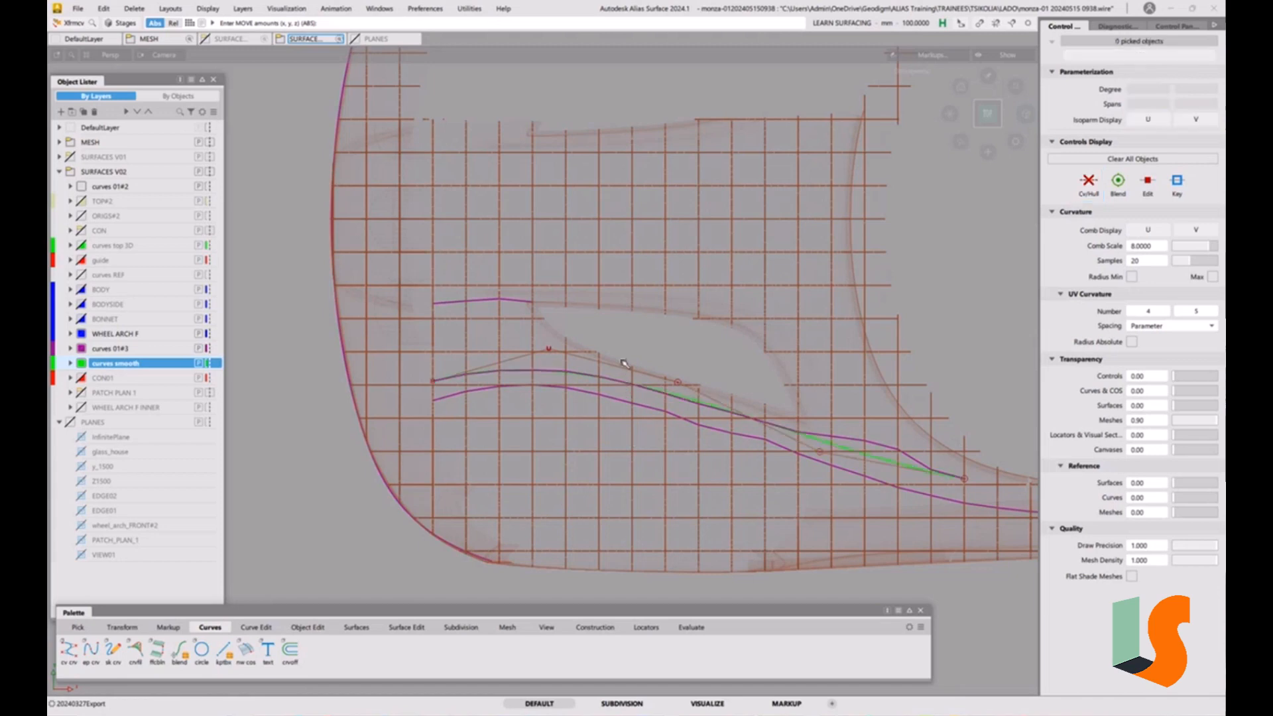
Duplicate the degree 4 smooth curve and snap the copy to the front end of the short traced curve across the bonnet opening.
{"action": "right_click_drag", "start_coordinate": [611, 380], "coordinate": [627, 378], "text": "alt+shift"}
{"action": "middle_click_drag", "start_coordinate": [628, 377], "coordinate": [568, 379], "text": "alt+shift"}
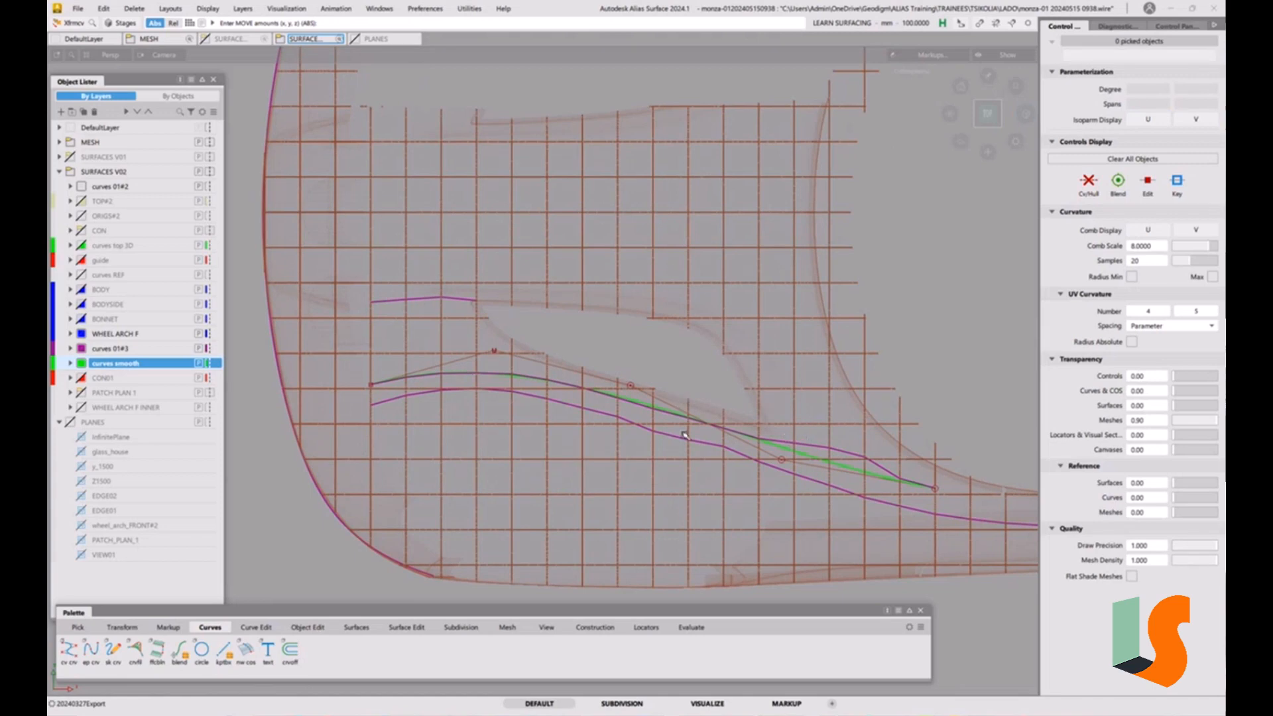
{"action": "left_click_drag", "start_coordinate": [645, 419], "coordinate": [675, 435], "text": "ctrl+shift"}
{"action": "left_click", "coordinate": [633, 403]}
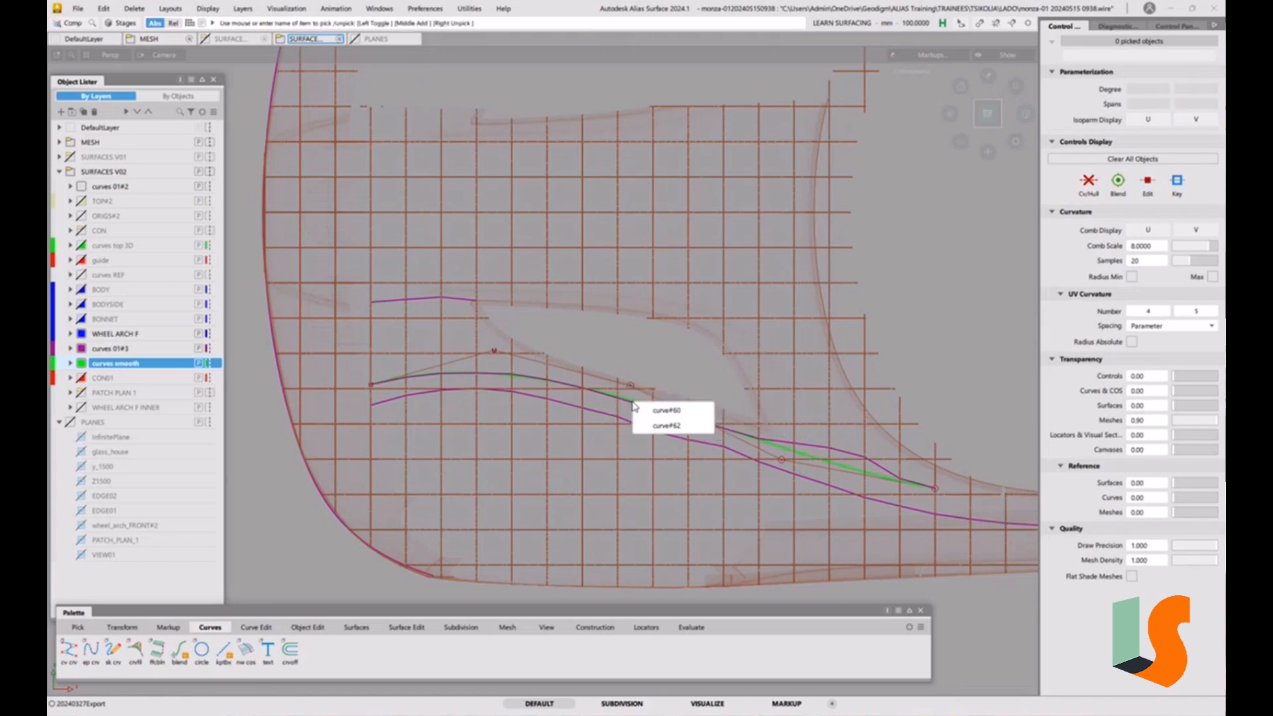
{"action": "left_click", "coordinate": [656, 429]}
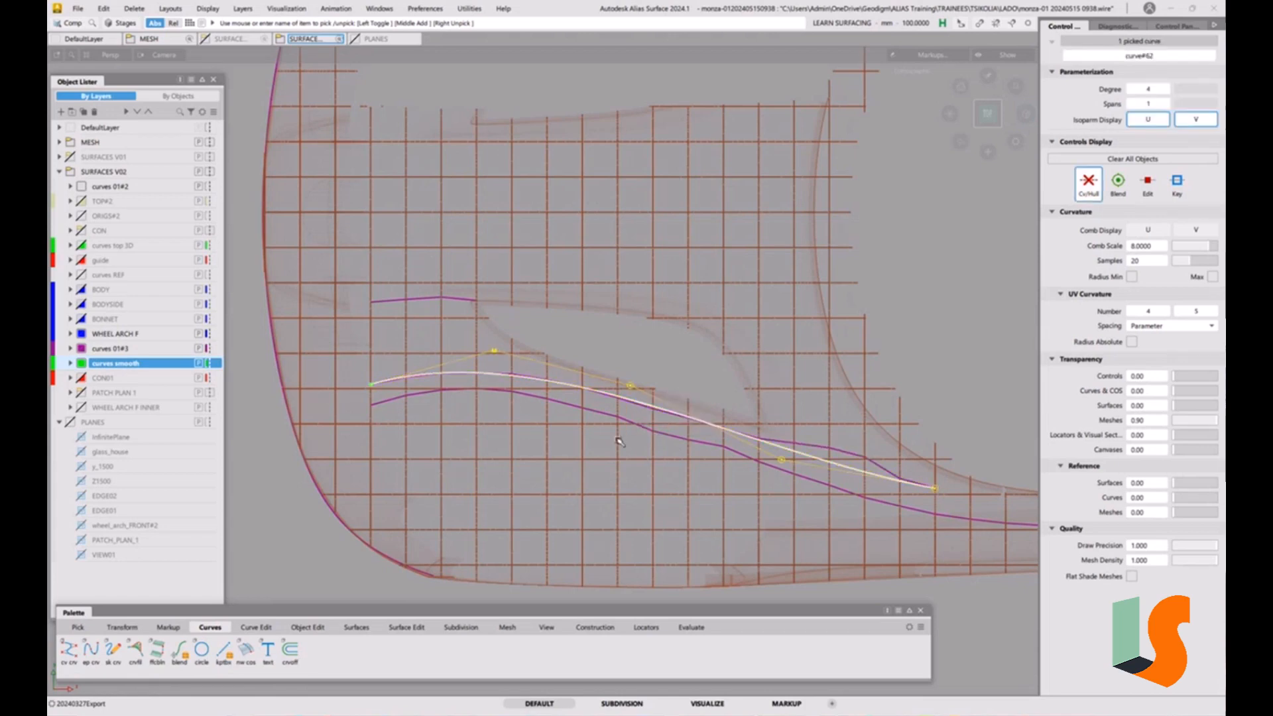
{"action": "left_click", "coordinate": [511, 439]}
{"action": "key", "text": "ctrl+v"}
{"action": "middle_click_drag", "start_coordinate": [511, 439], "coordinate": [514, 417], "text": "ctrl+shift"}
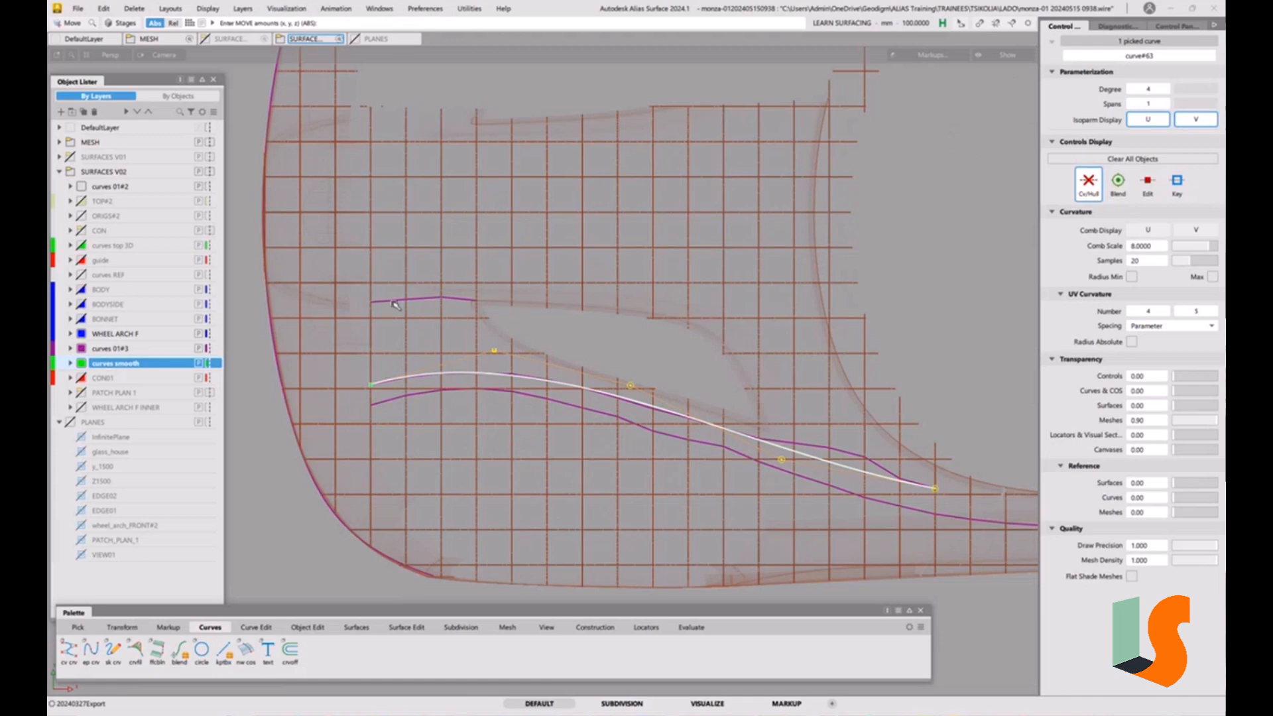
{"action": "left_click_drag", "start_coordinate": [392, 301], "coordinate": [353, 306], "text": "ctrl+alt"}
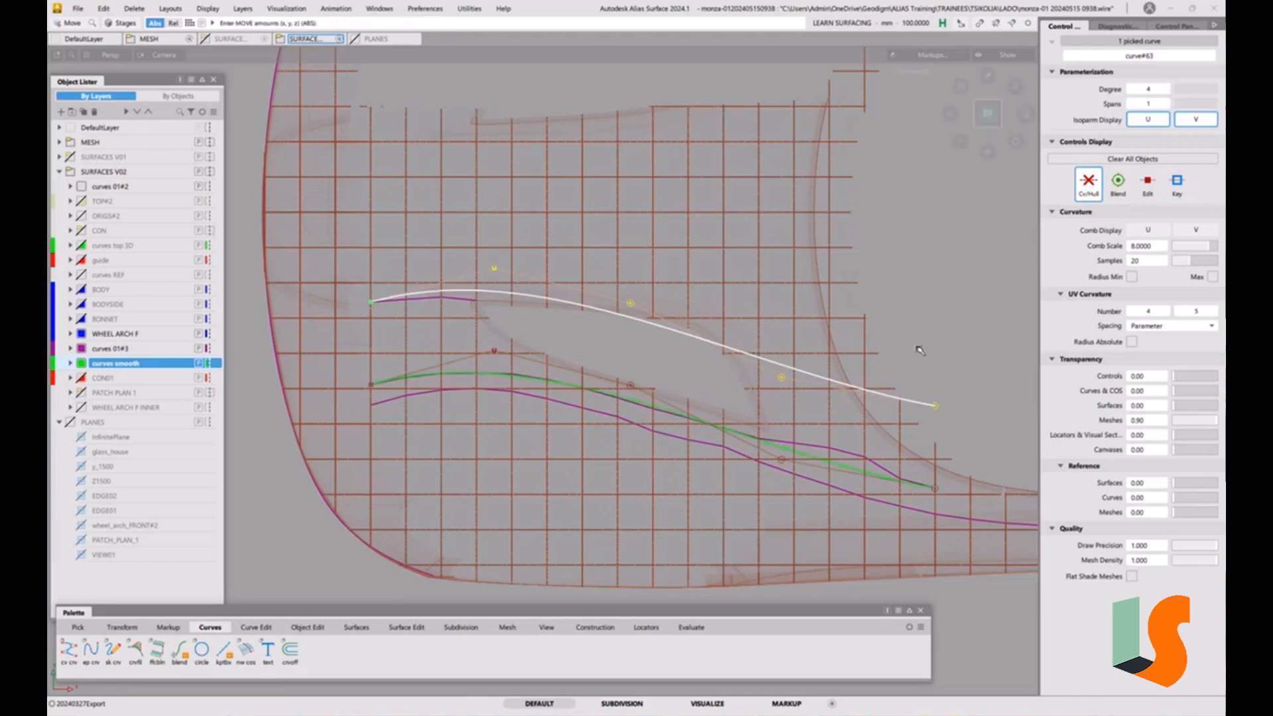
Lower the copied curve's second and third CVs so it follows the short traced curve along the far side of the opening.
{"action": "left_click_drag", "start_coordinate": [916, 346], "coordinate": [941, 320], "text": "ctrl+shift"}
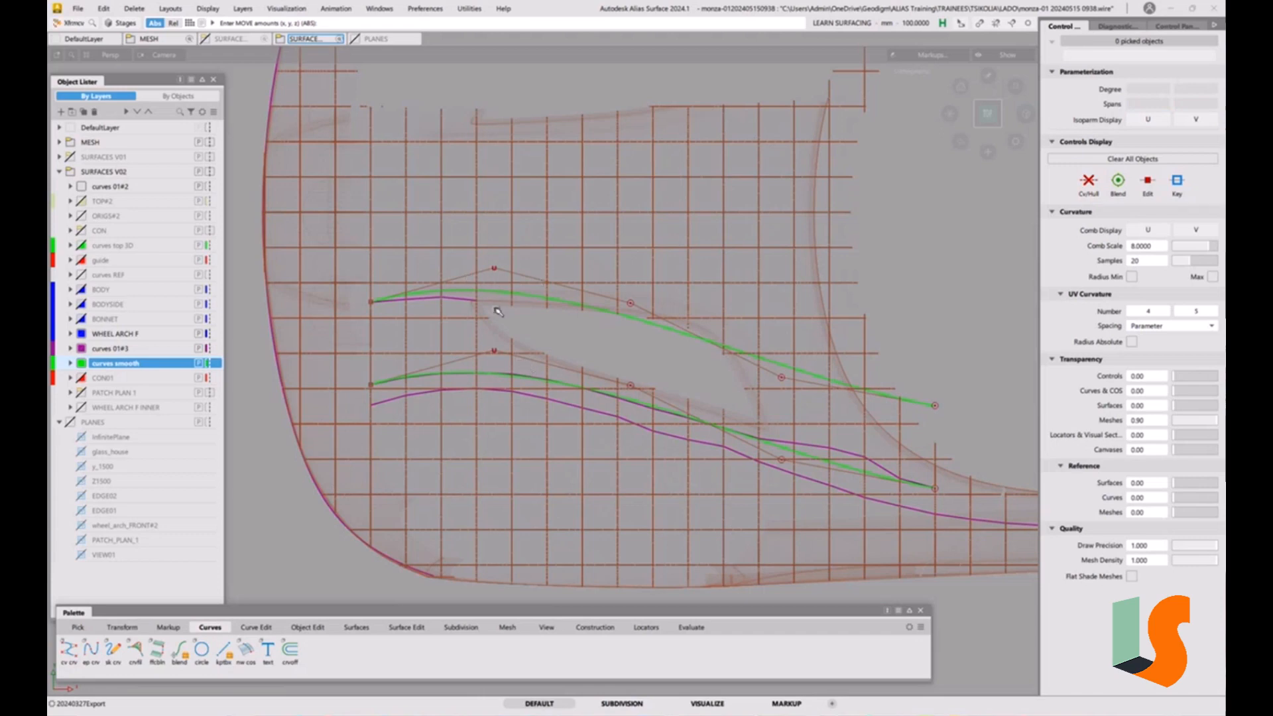
{"action": "left_click", "coordinate": [509, 273]}
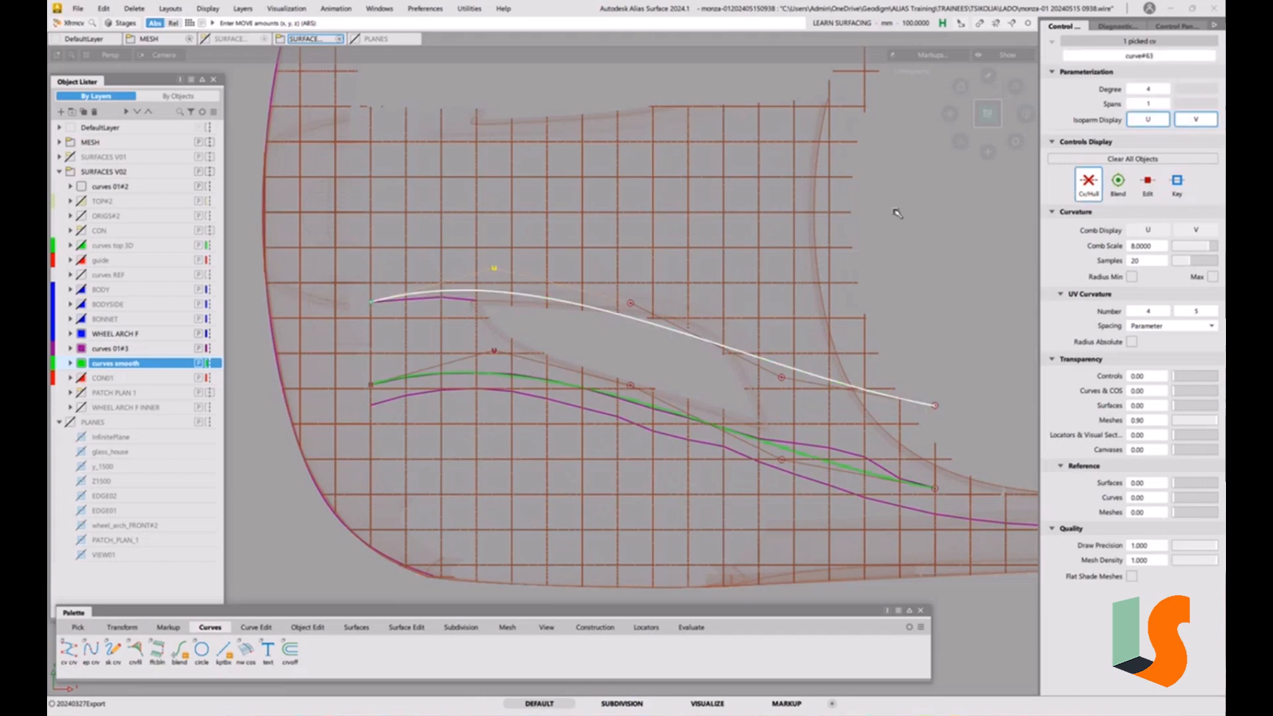
{"action": "left_click_drag", "start_coordinate": [897, 212], "coordinate": [898, 231]}
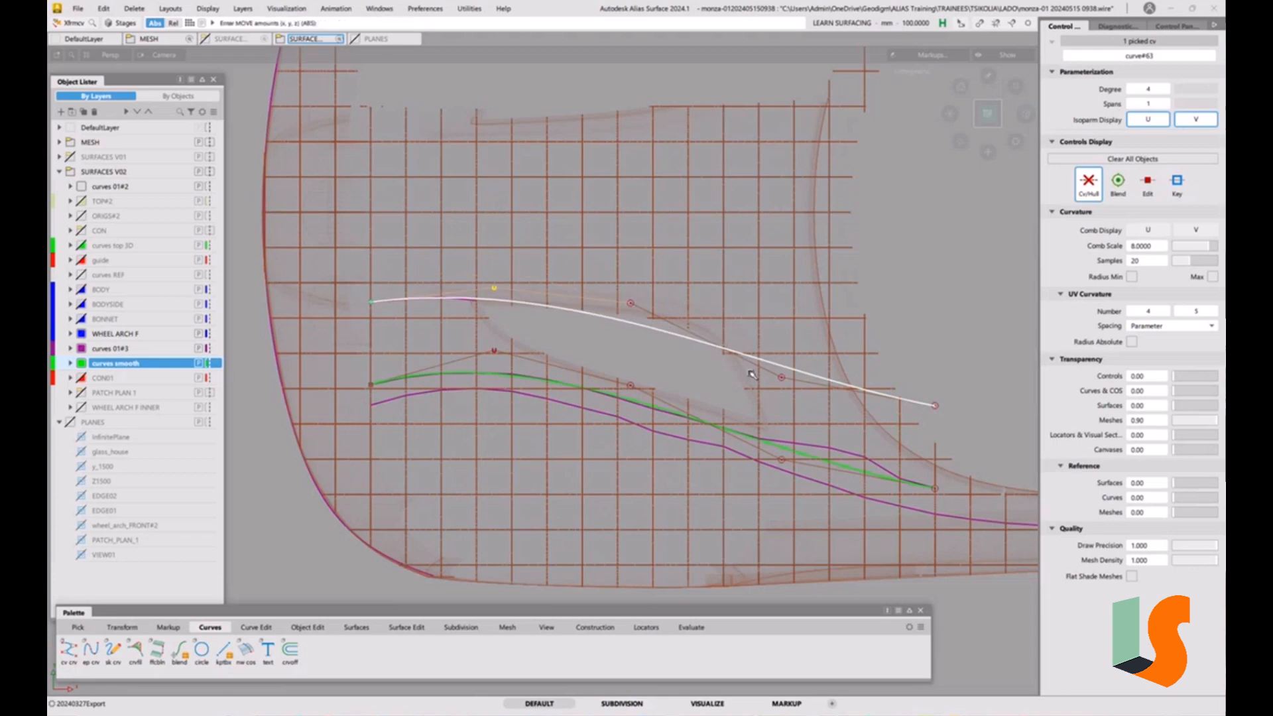
{"action": "left_click", "coordinate": [631, 304]}
{"action": "left_click", "coordinate": [960, 363]}
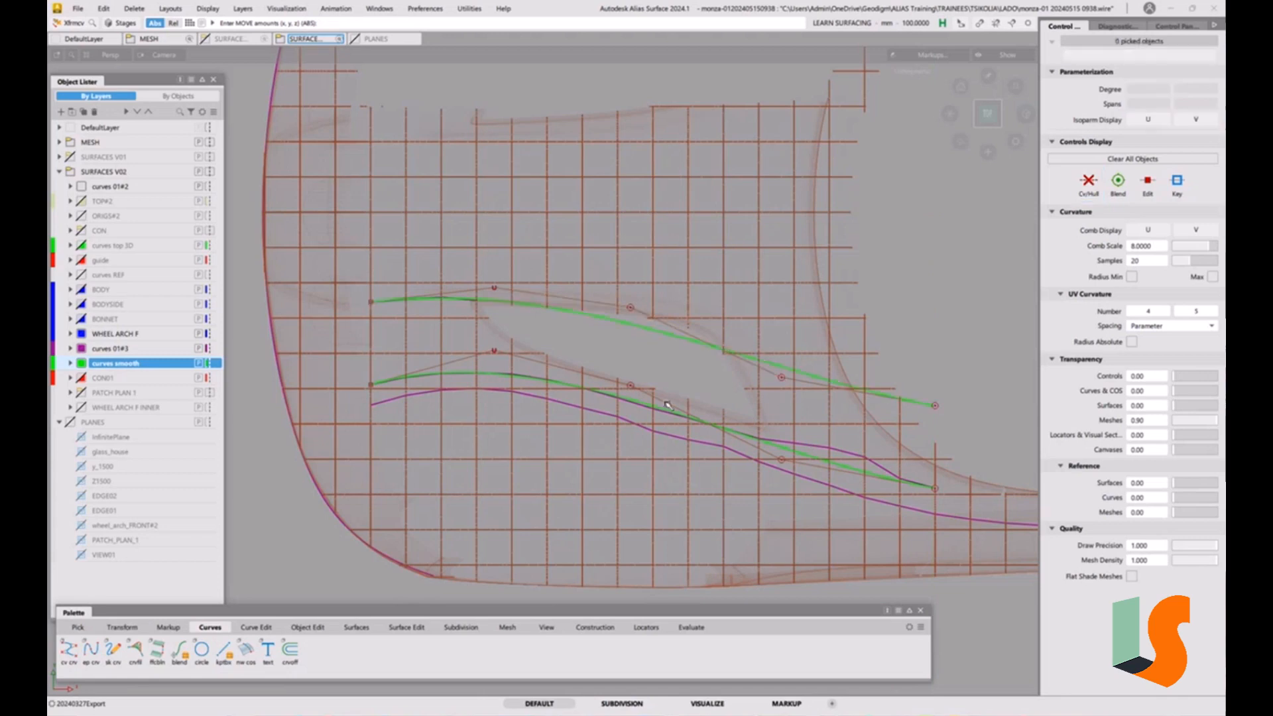
Build a Skin surface between the two smooth curves on either side of the bonnet opening, with flow control set to Connect ends.
{"action": "left_click_drag", "start_coordinate": [734, 378], "coordinate": [657, 279], "text": "alt+shift"}
{"action": "right_click_drag", "start_coordinate": [656, 278], "coordinate": [671, 295], "text": "alt+shift"}
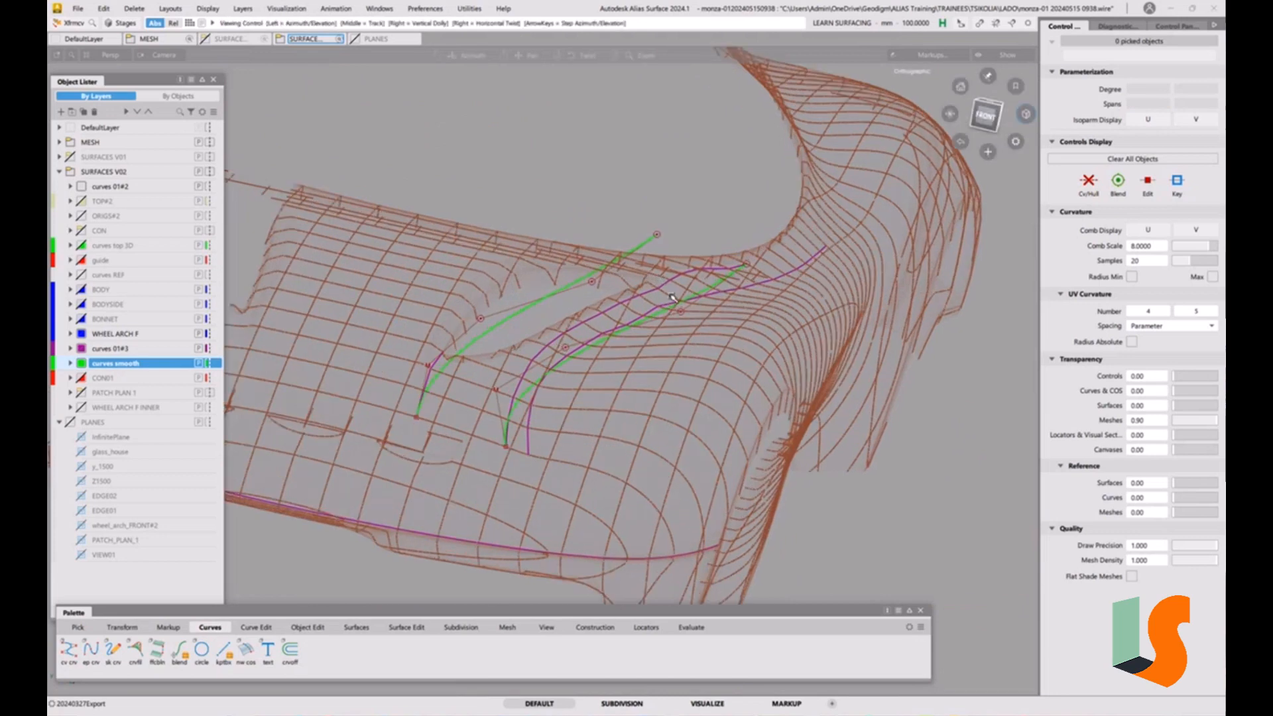
{"action": "left_click_drag", "start_coordinate": [583, 351], "coordinate": [584, 339], "text": "alt+shift"}
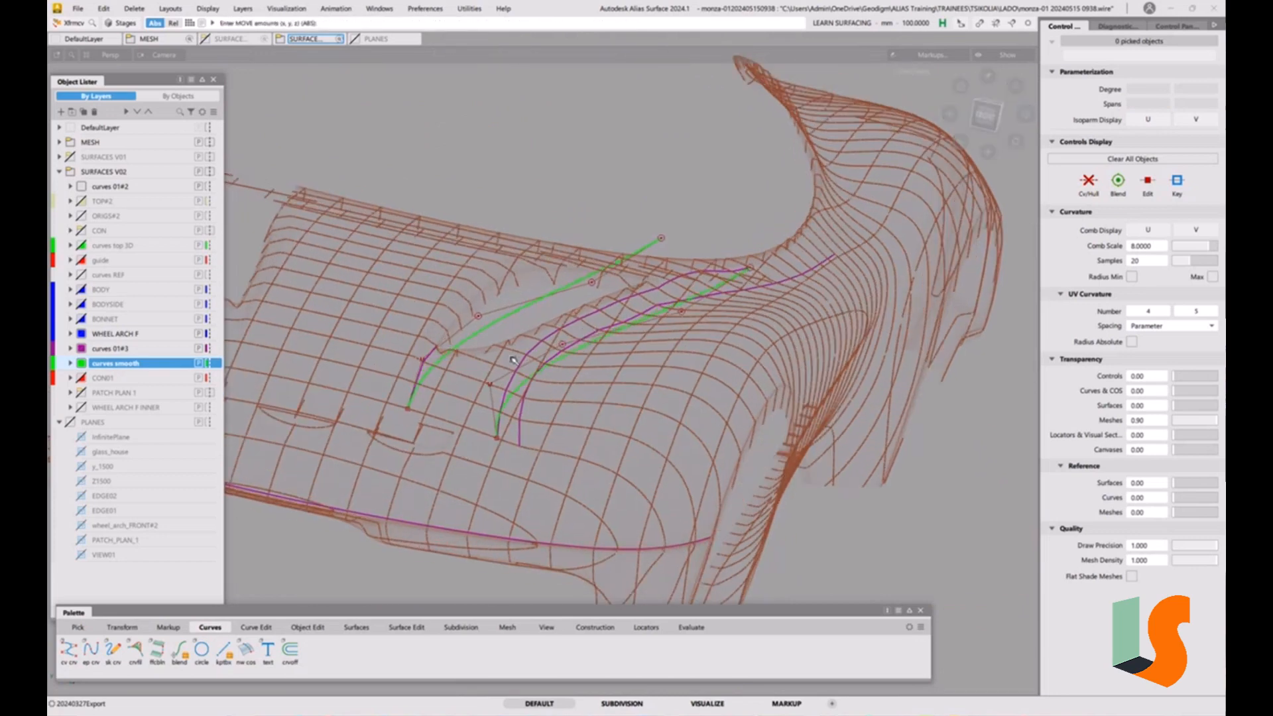
{"action": "key", "text": "5"}
{"action": "key", "text": "5"}
{"action": "right_click_drag", "start_coordinate": [569, 362], "coordinate": [570, 331], "text": "alt+shift"}
{"action": "middle_click_drag", "start_coordinate": [562, 332], "coordinate": [604, 361], "text": "alt+shift"}
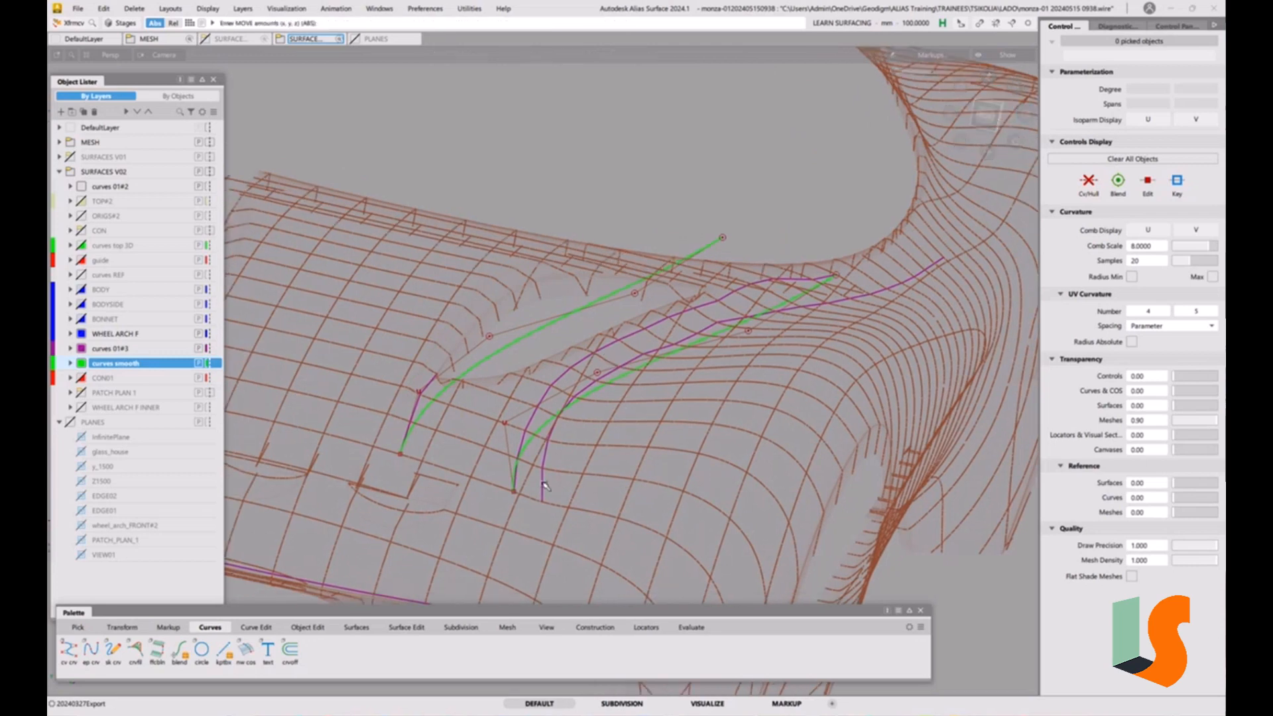
{"action": "left_click", "coordinate": [355, 627]}
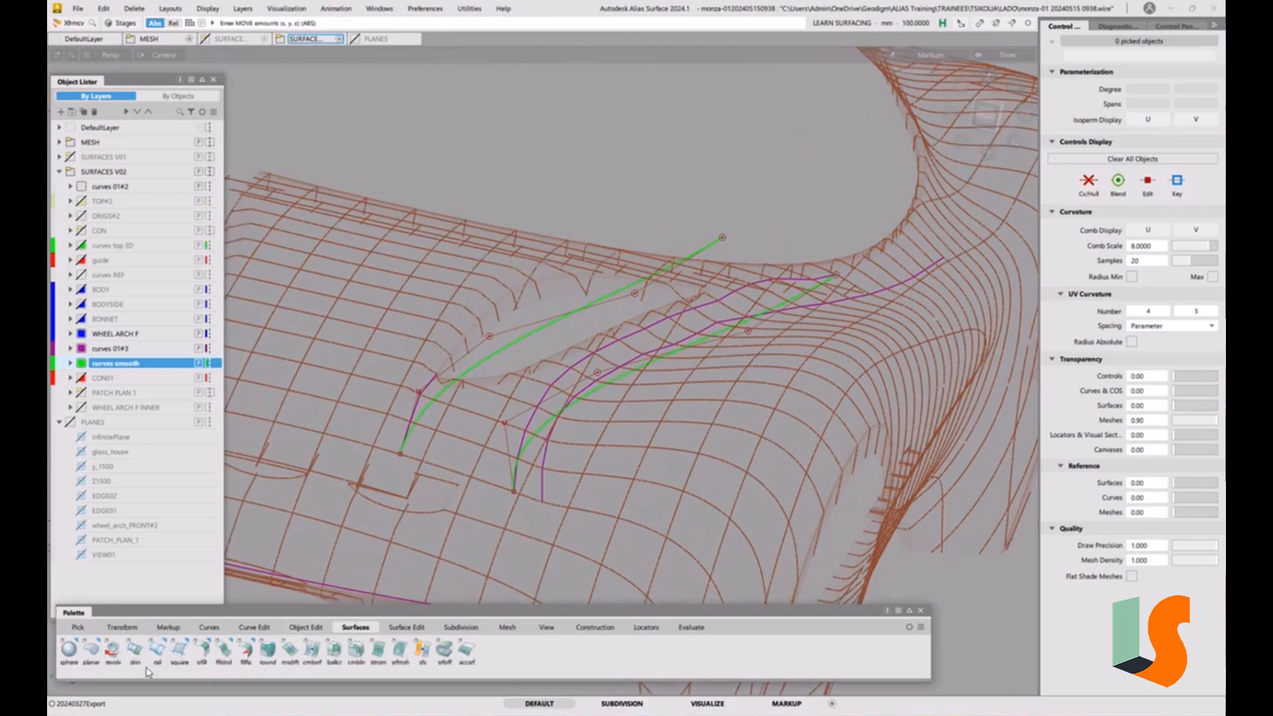
{"action": "left_click", "coordinate": [135, 650]}
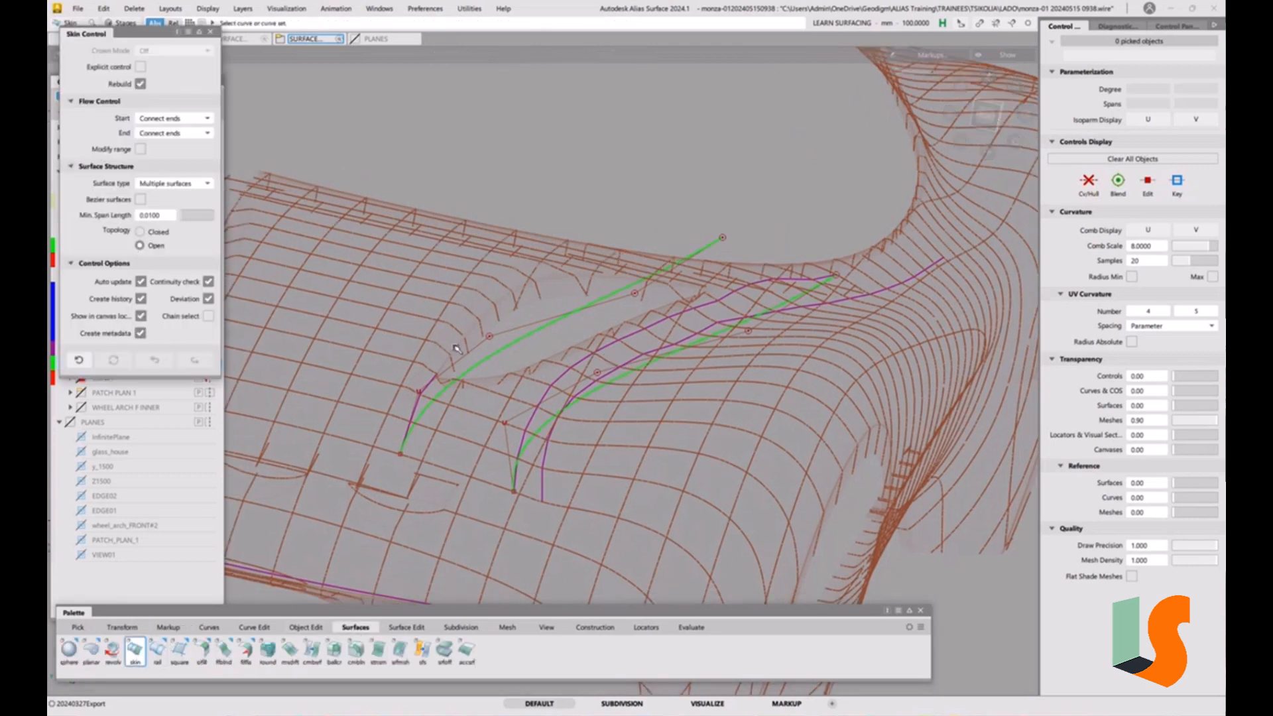
{"action": "left_click", "coordinate": [525, 338]}
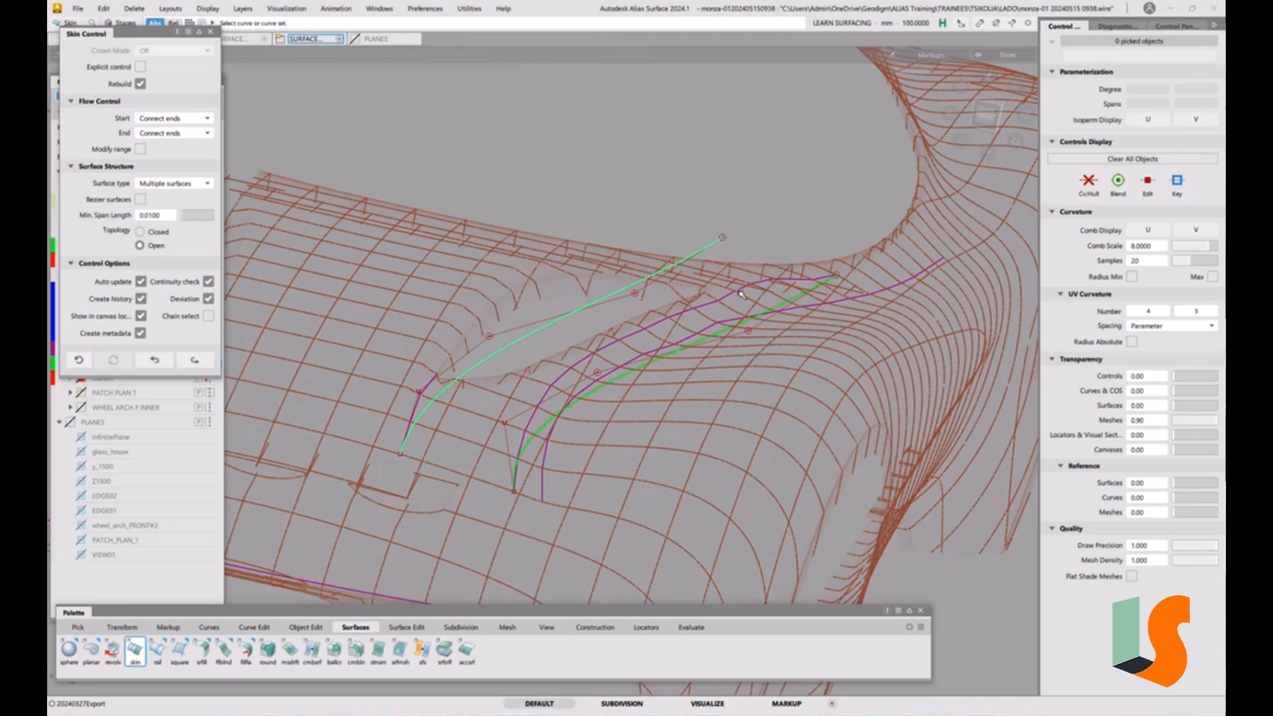
{"action": "left_click", "coordinate": [798, 299]}
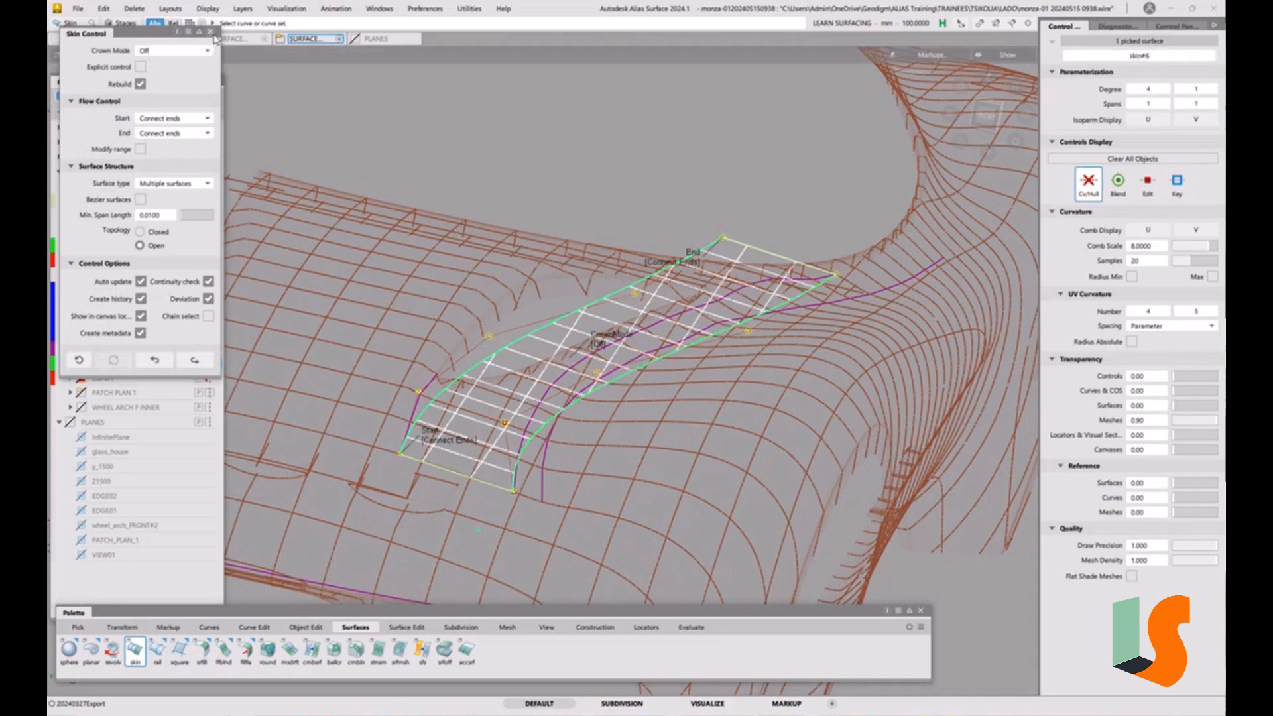
{"action": "left_click", "coordinate": [210, 31]}
Delete the two smooth curves along the edges of the skin surface, keeping the surface itself.
{"action": "left_click_drag", "start_coordinate": [760, 296], "coordinate": [761, 265], "text": "ctrl+shift"}
{"action": "left_click_drag", "start_coordinate": [744, 273], "coordinate": [766, 295], "text": "ctrl+shift"}
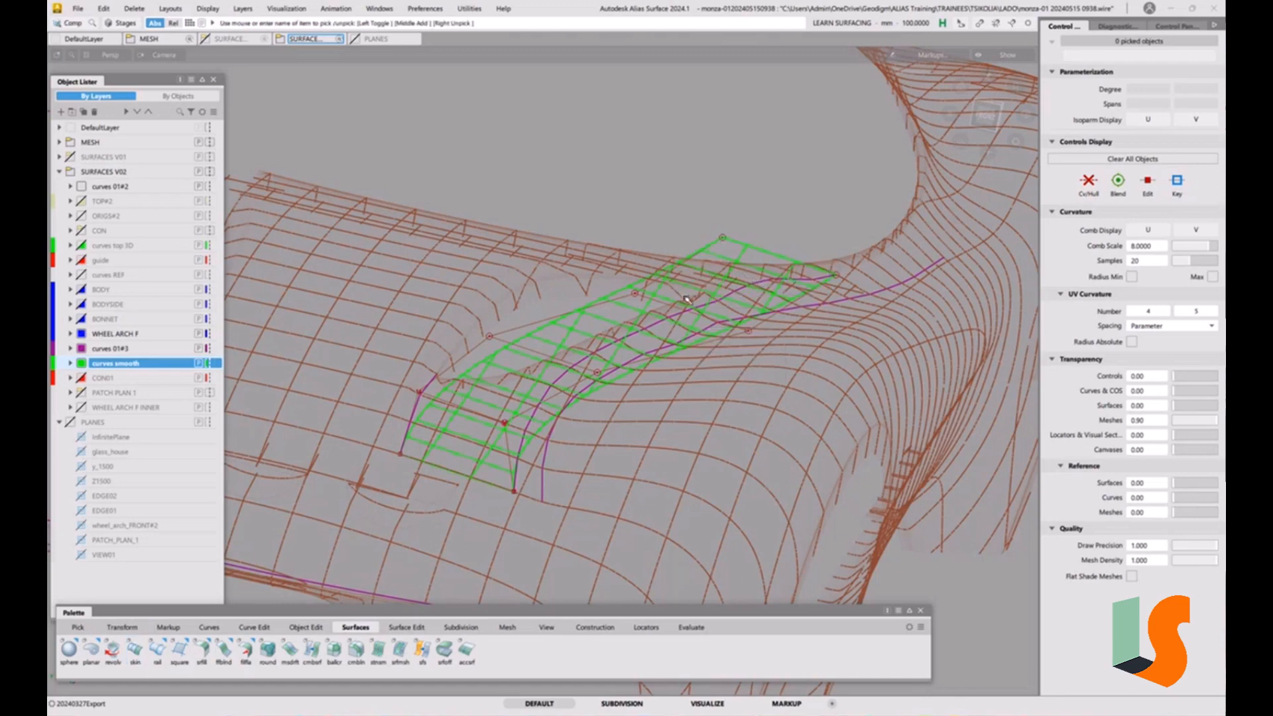
{"action": "left_click", "coordinate": [615, 305]}
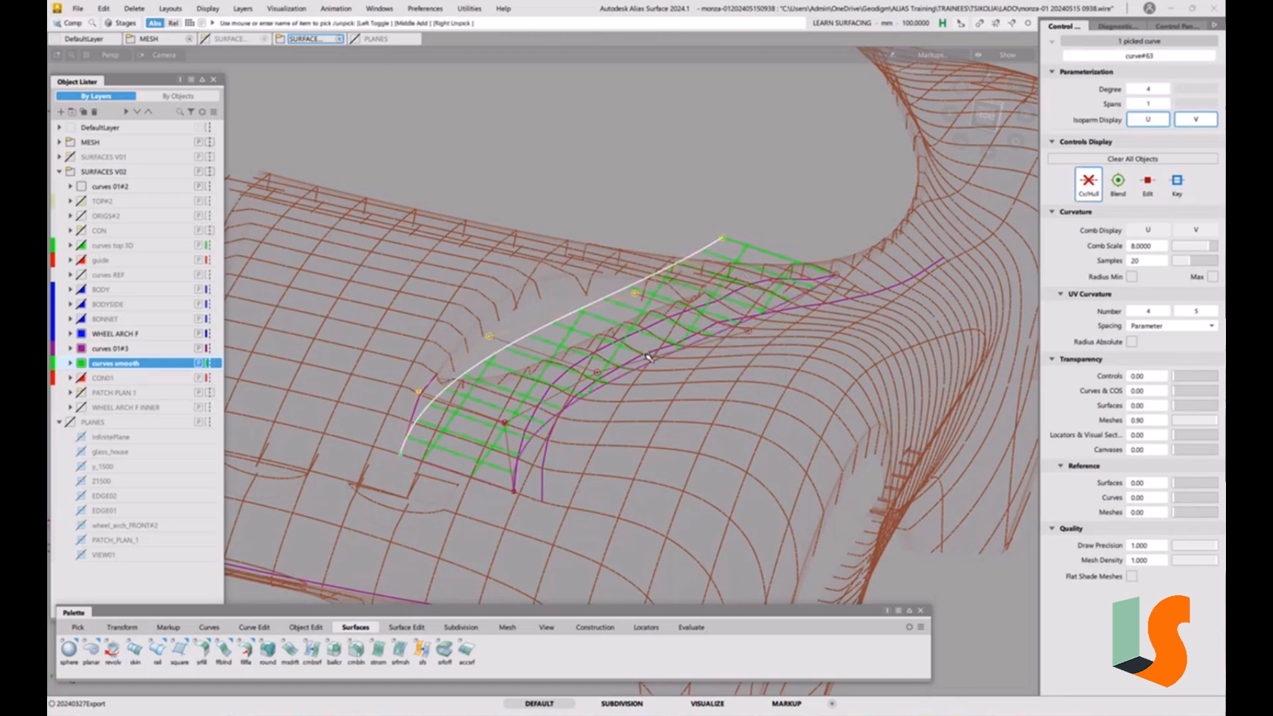
{"action": "left_click", "coordinate": [537, 439]}
{"action": "key", "text": "Delete"}
{"action": "left_click", "coordinate": [602, 413]}
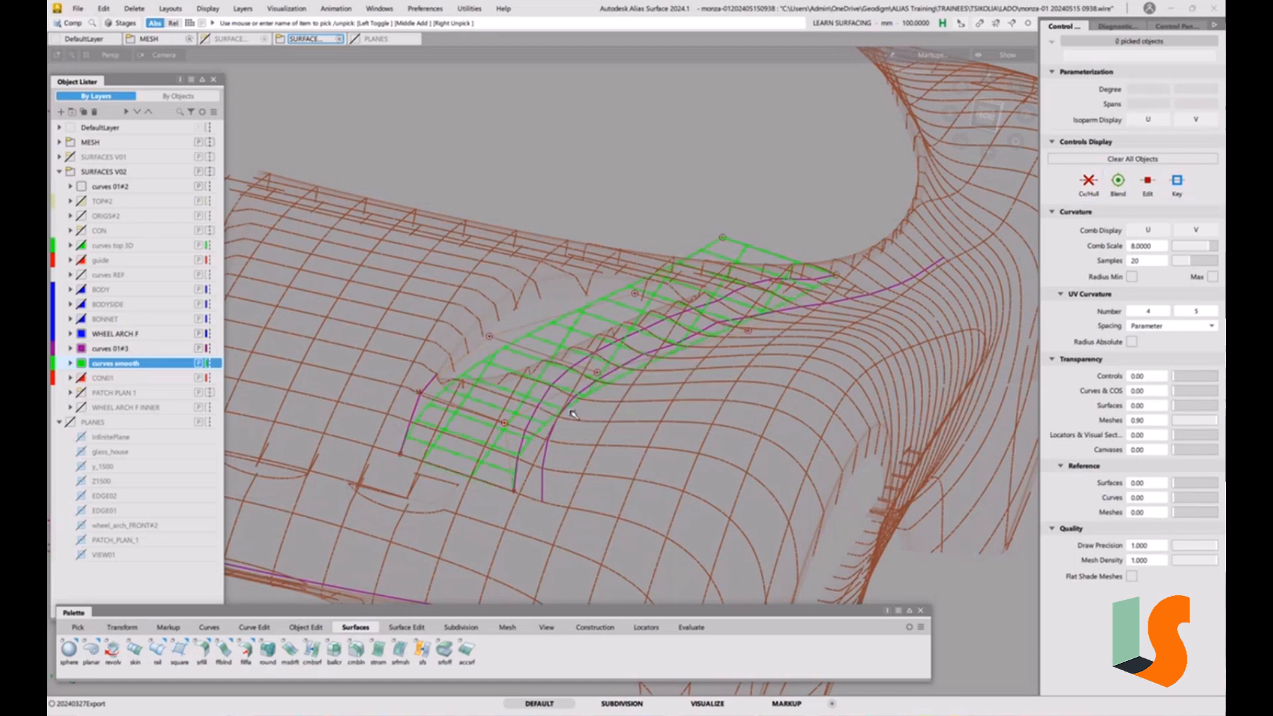
Add a layer to the SURFACES V02 folder, place it just below WHEEL ARCH F and rename it WIP01.
{"action": "left_click", "coordinate": [518, 340]}
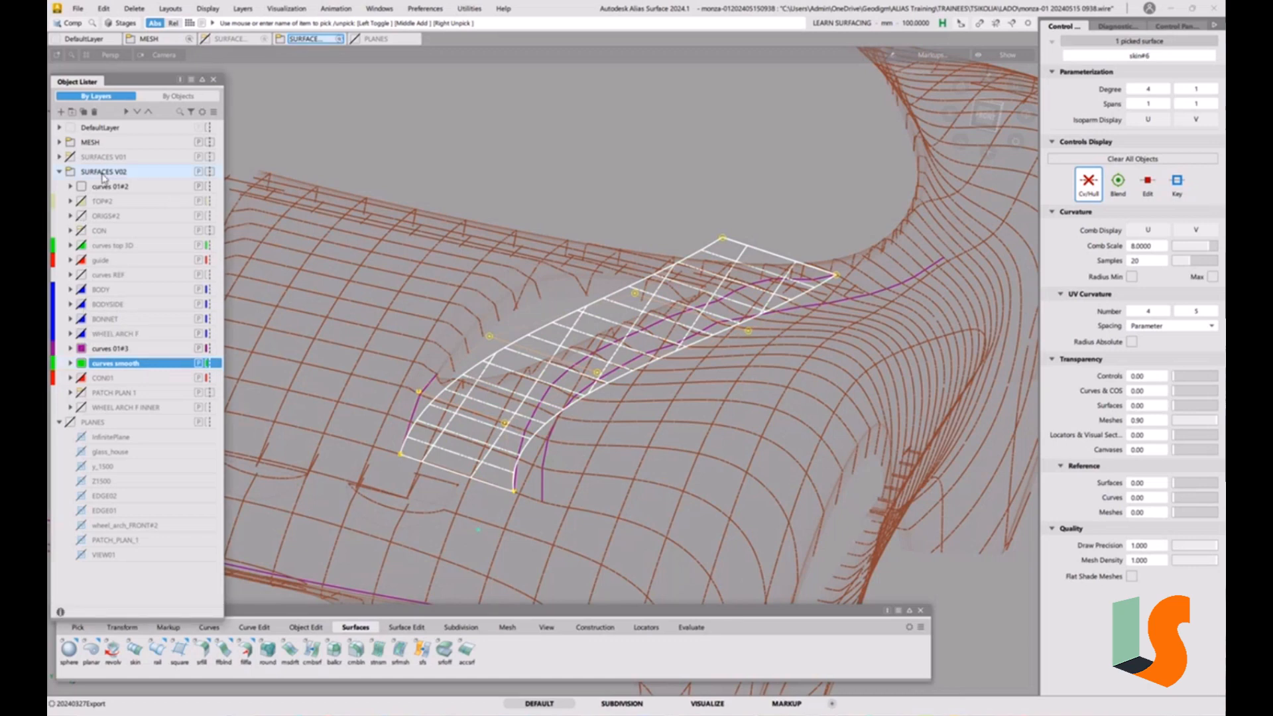
{"action": "right_click", "coordinate": [103, 173]}
{"action": "left_click", "coordinate": [138, 218]}
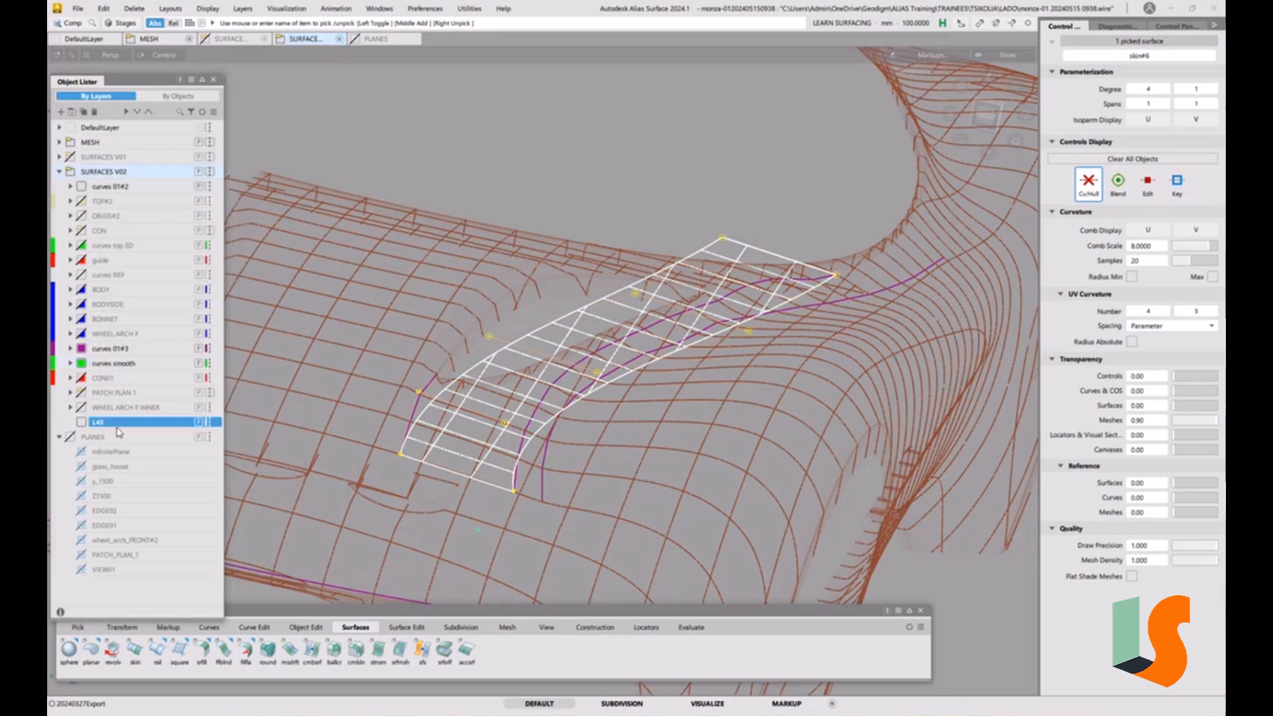
{"action": "left_click_drag", "start_coordinate": [99, 423], "coordinate": [100, 350]}
{"action": "double_click", "coordinate": [99, 349]}
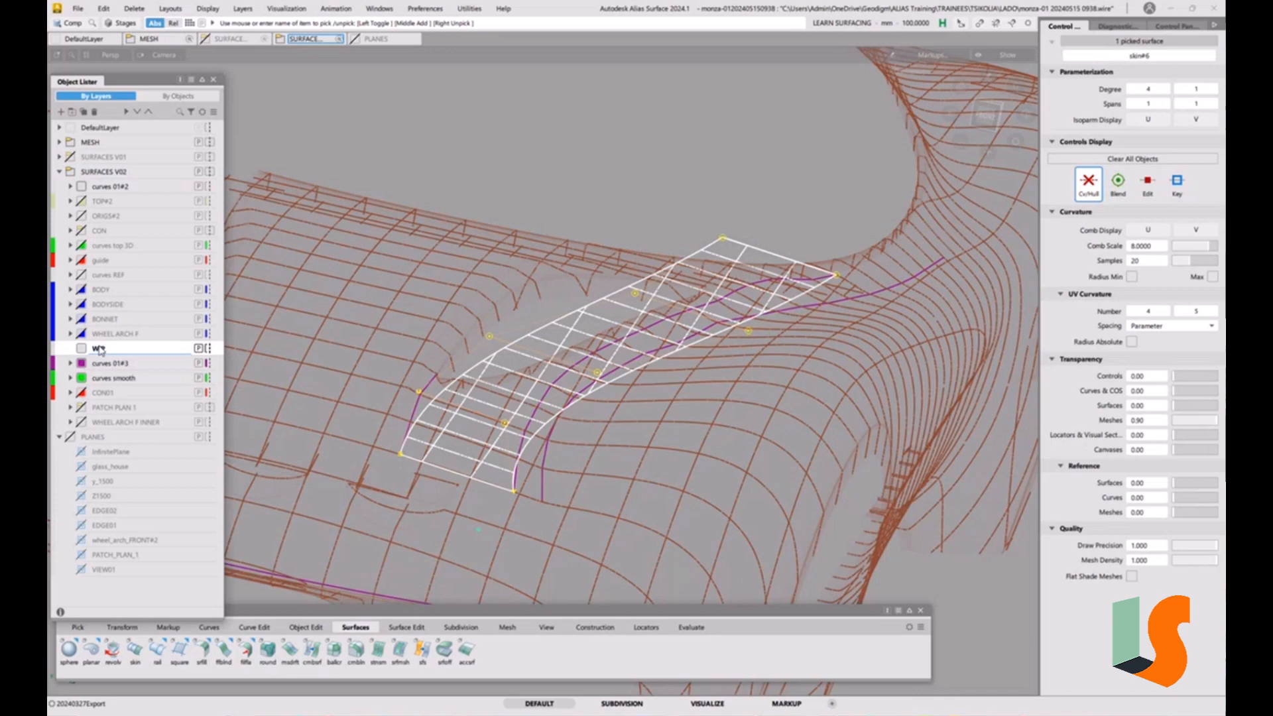
{"action": "key", "text": "Return"}
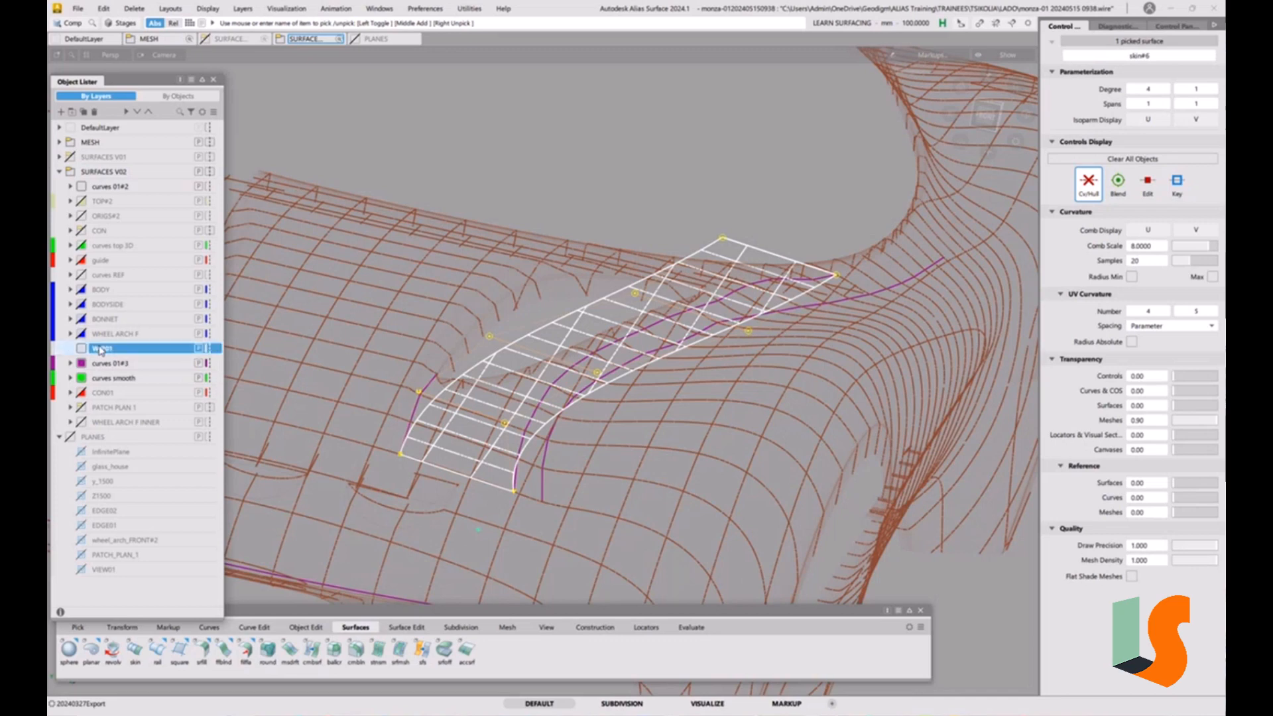
Set the WIP01 layer's colour to blue and assign the picked skin surface to it.
{"action": "left_click", "coordinate": [81, 349]}
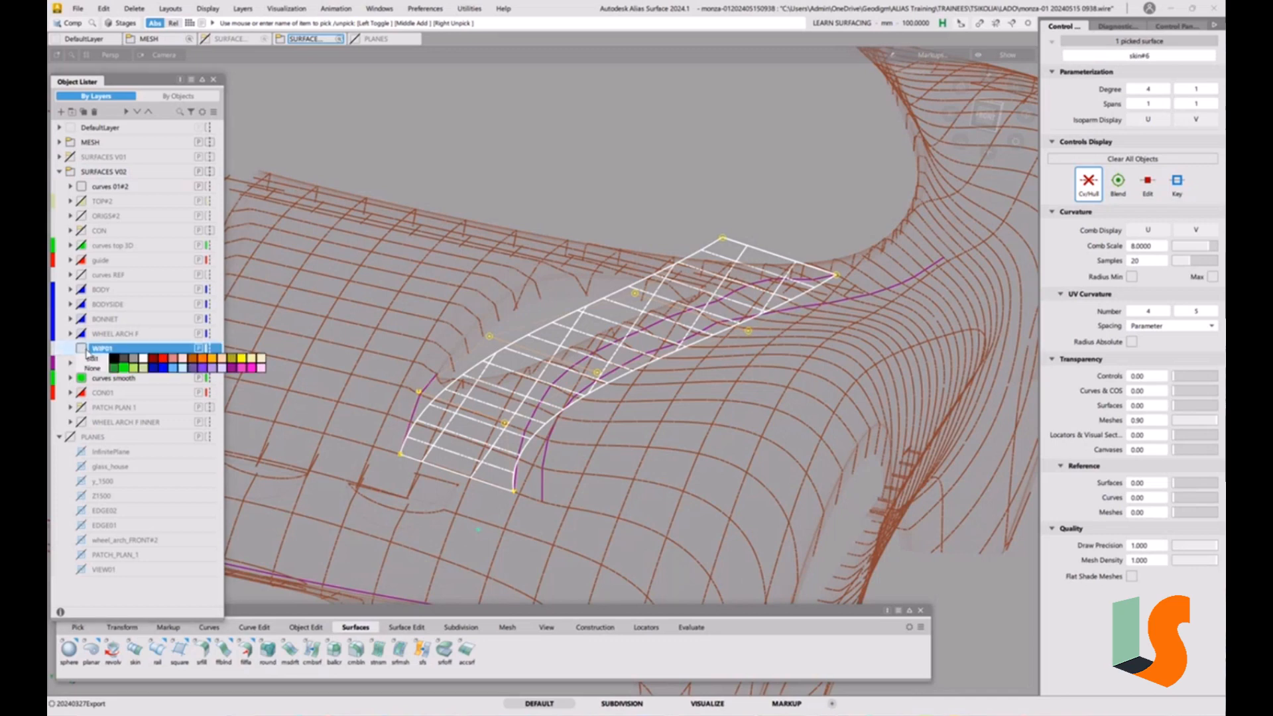
{"action": "left_click", "coordinate": [161, 369]}
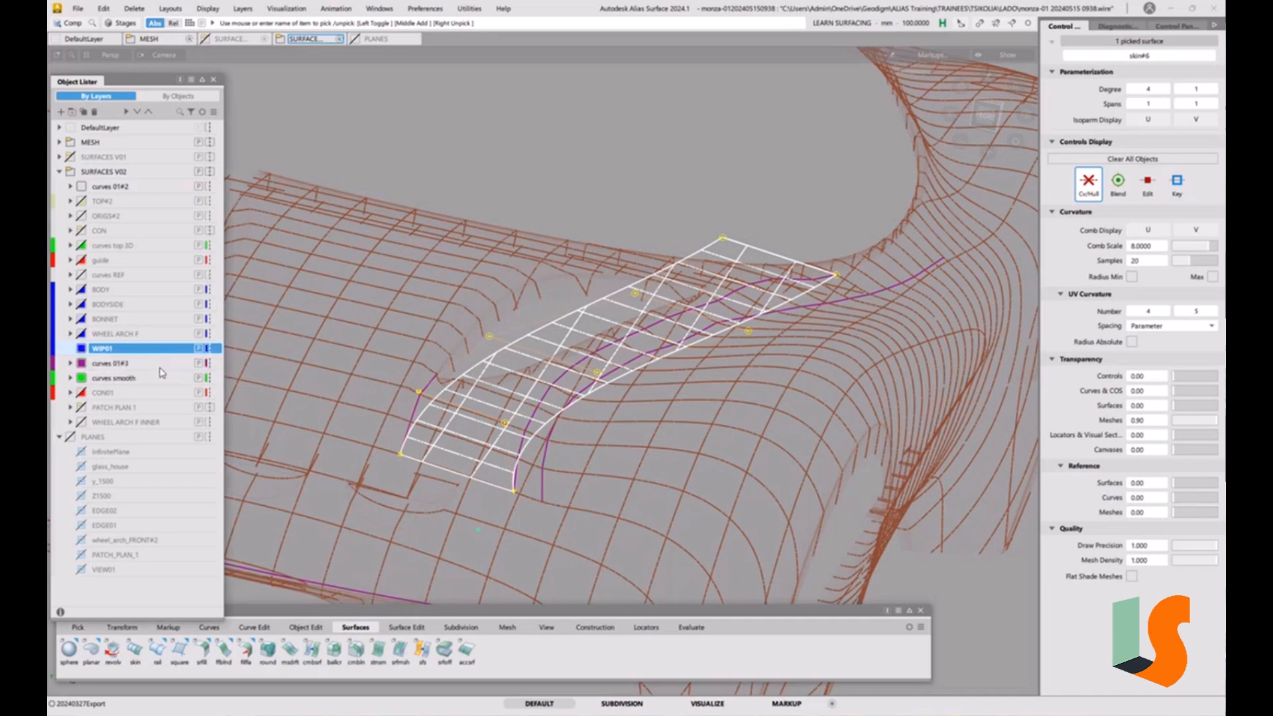
{"action": "right_click", "coordinate": [117, 354]}
{"action": "left_click", "coordinate": [164, 355]}
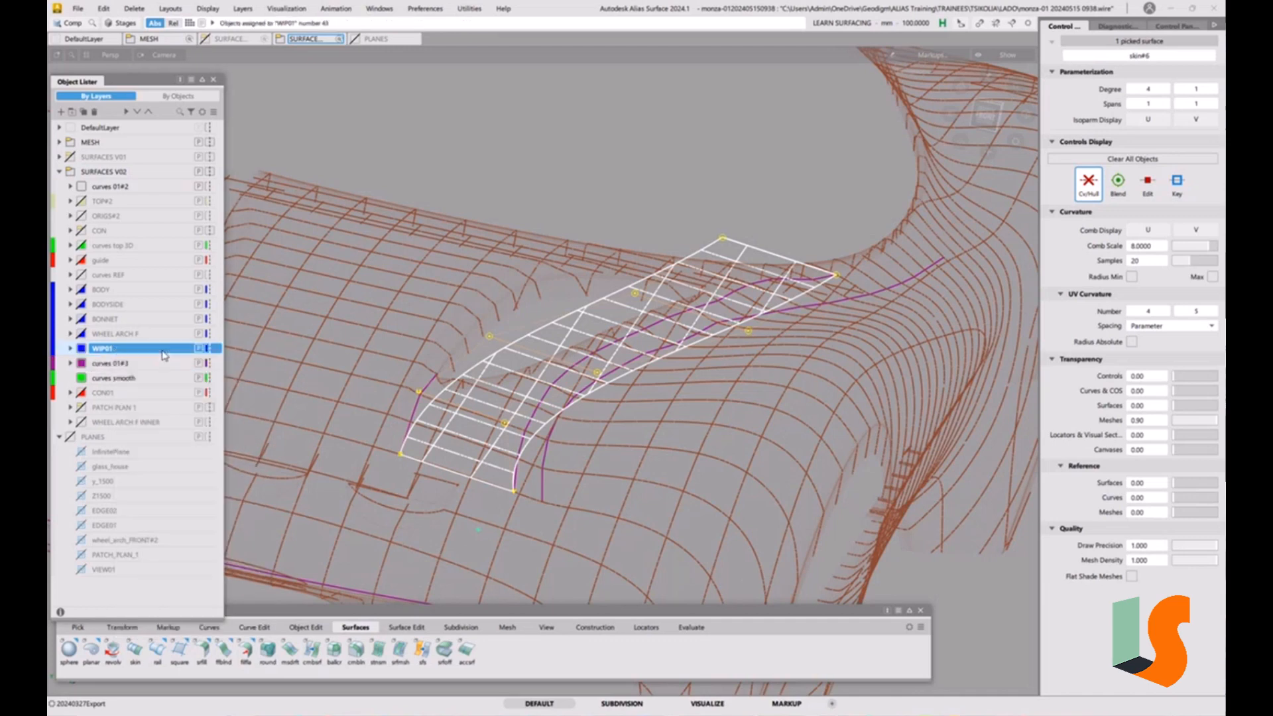
Raise the second CV row from the front end of the skin surface along Z to compare it with the shaded mesh.
{"action": "left_click_drag", "start_coordinate": [716, 337], "coordinate": [716, 276], "text": "ctrl+shift"}
{"action": "left_click_drag", "start_coordinate": [675, 319], "coordinate": [656, 324], "text": "alt+shift"}
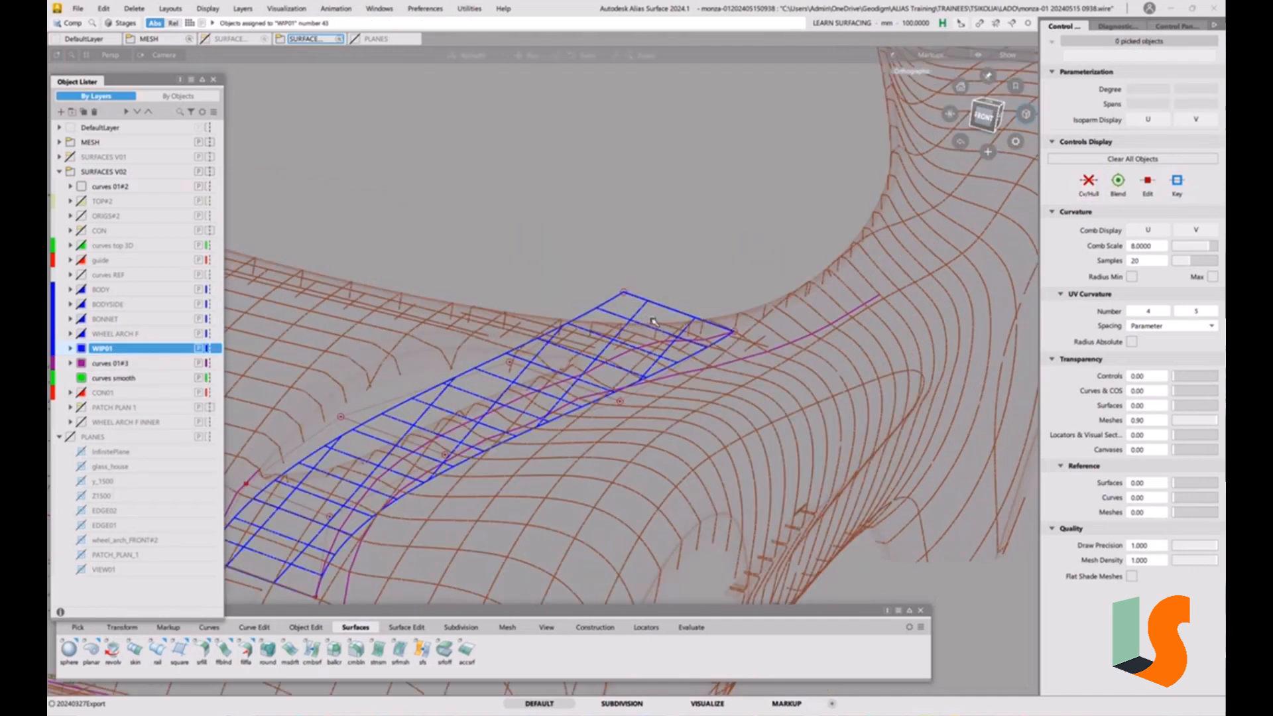
{"action": "middle_click_drag", "start_coordinate": [656, 324], "coordinate": [696, 286], "text": "alt+shift"}
{"action": "key", "text": "5"}
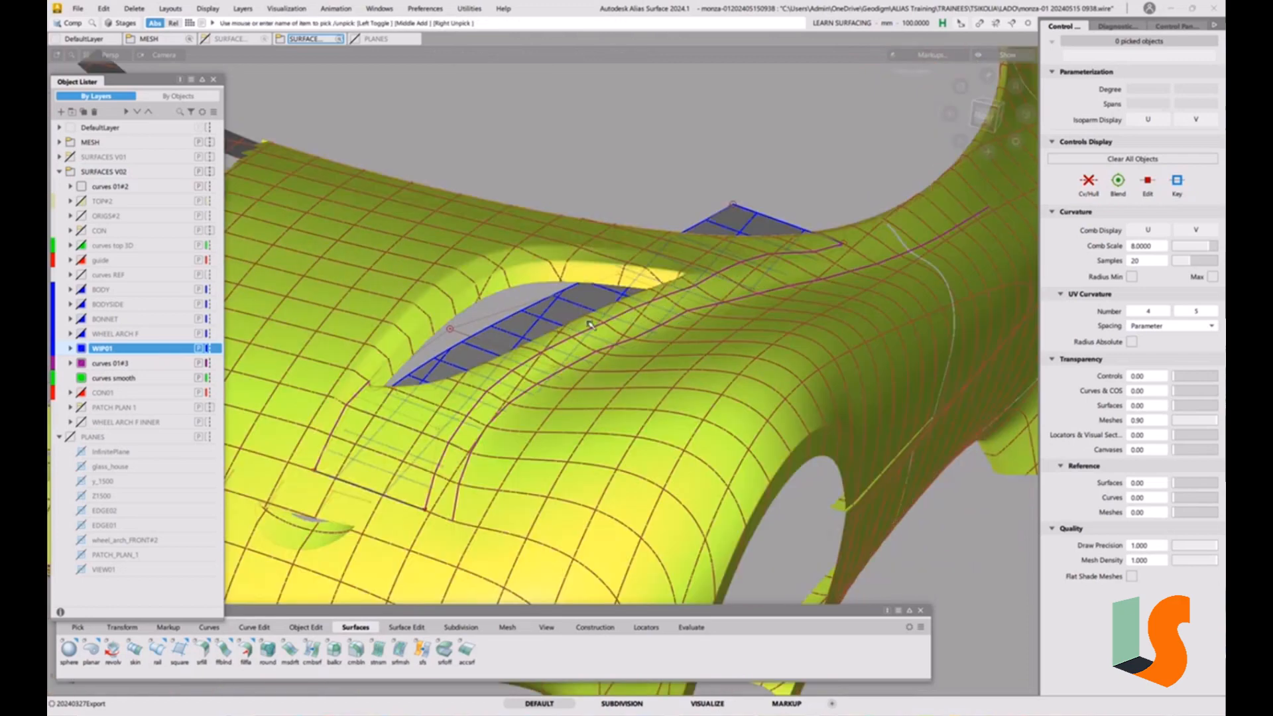
{"action": "key", "text": "4"}
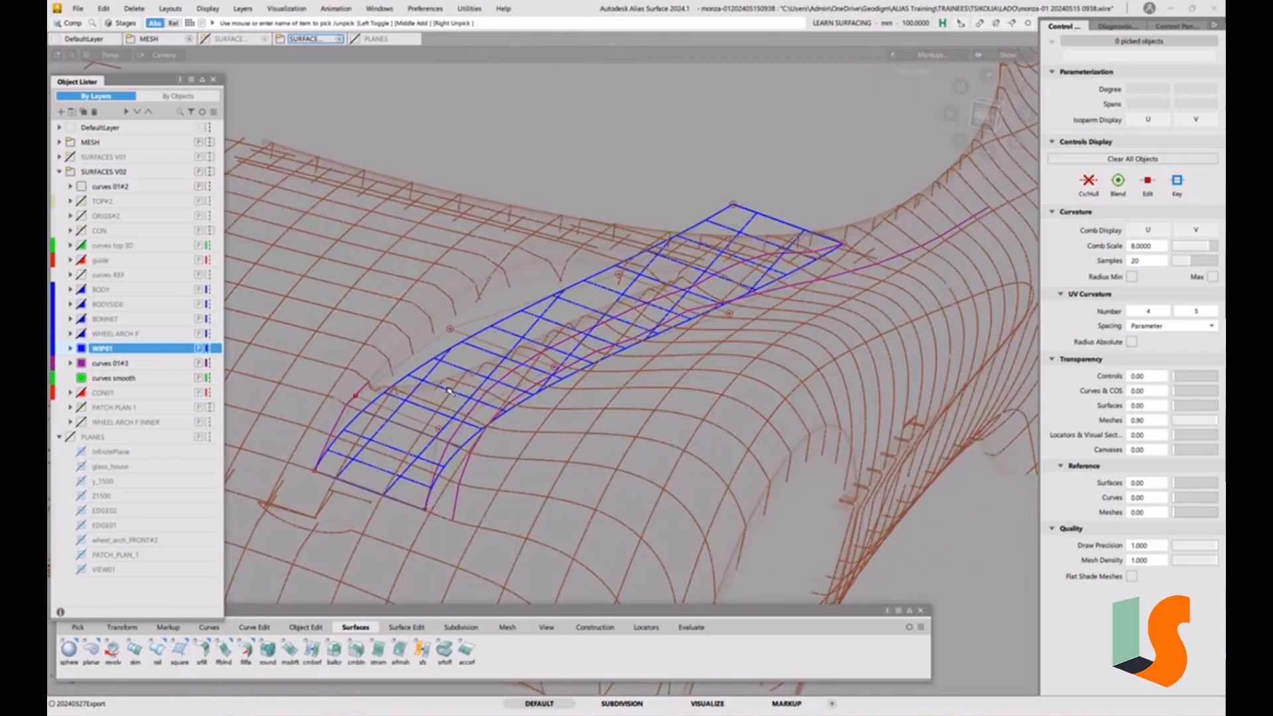
{"action": "key", "text": "alt+shift"}
{"action": "left_click", "coordinate": [410, 417]}
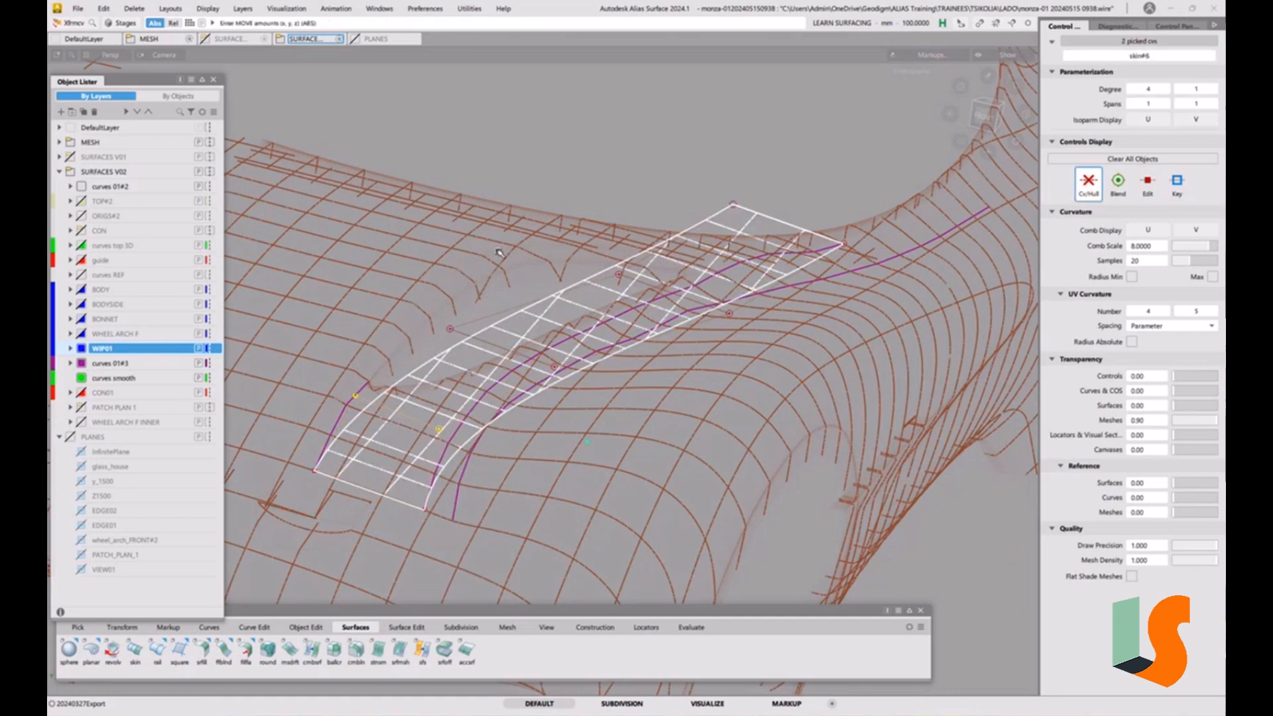
{"action": "right_click", "coordinate": [563, 198]}
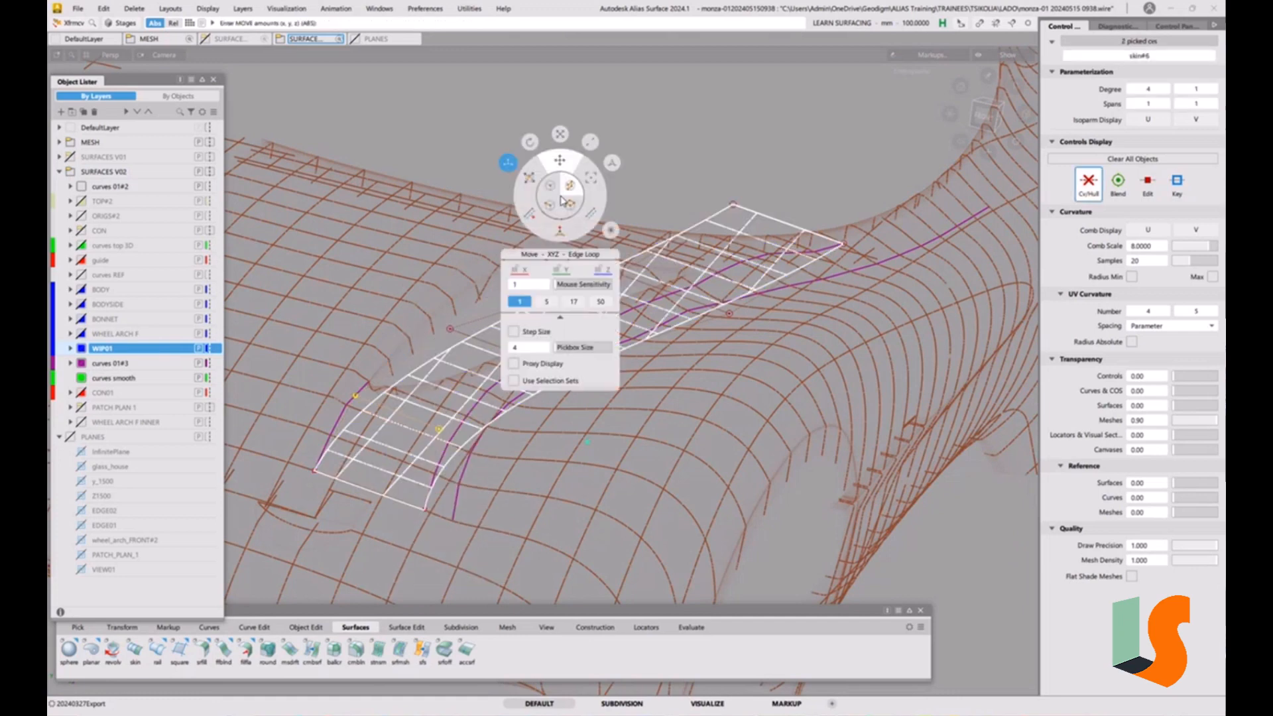
{"action": "left_click", "coordinate": [637, 169]}
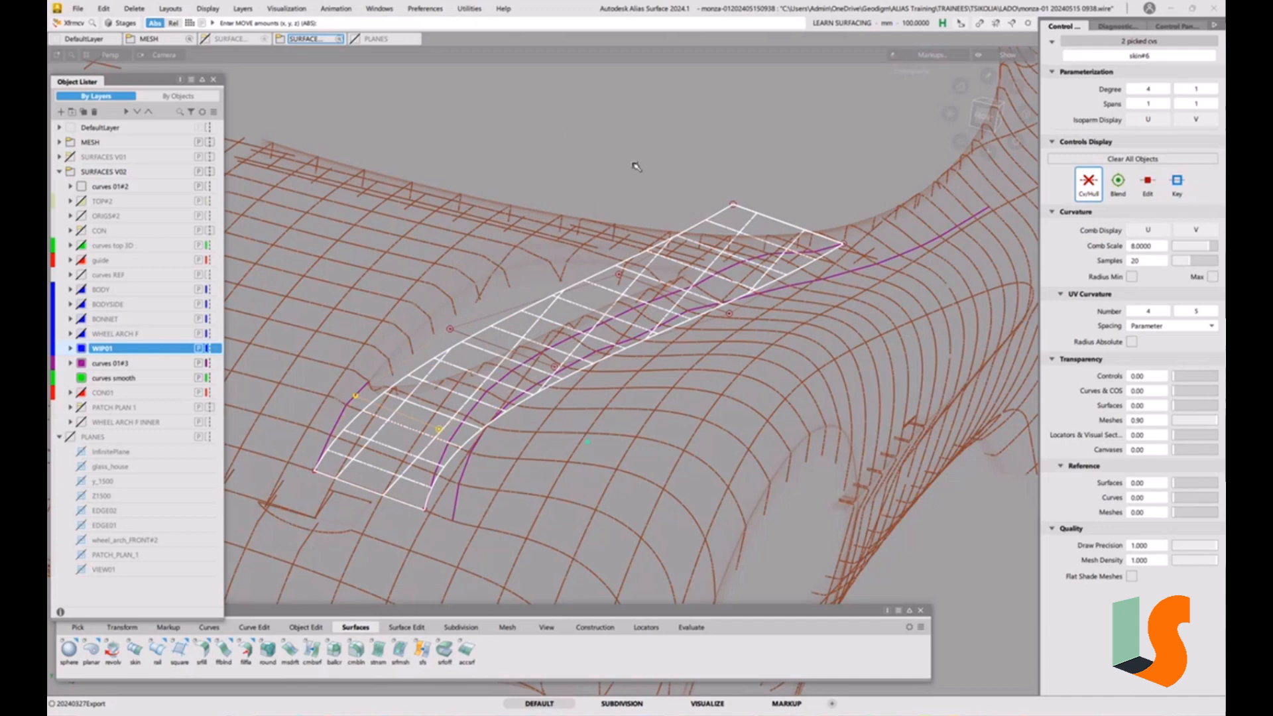
{"action": "mouse_move", "coordinate": [636, 167]}
{"action": "right_mouse_down"}
{"action": "mouse_move", "coordinate": [627, 143]}
{"action": "mouse_move", "coordinate": [614, 172]}
{"action": "right_mouse_up"}
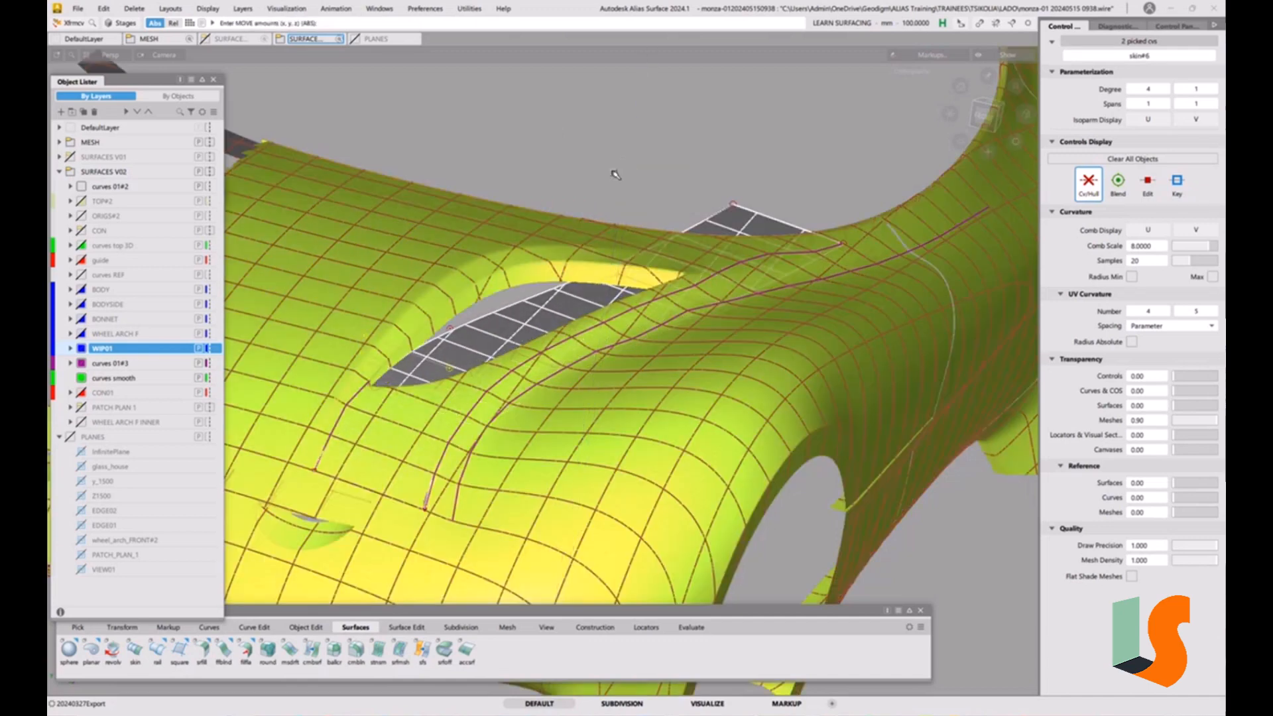
Raise the skin surface's rear end CV row and the row just ahead of it along Z.
{"action": "left_click", "coordinate": [753, 213]}
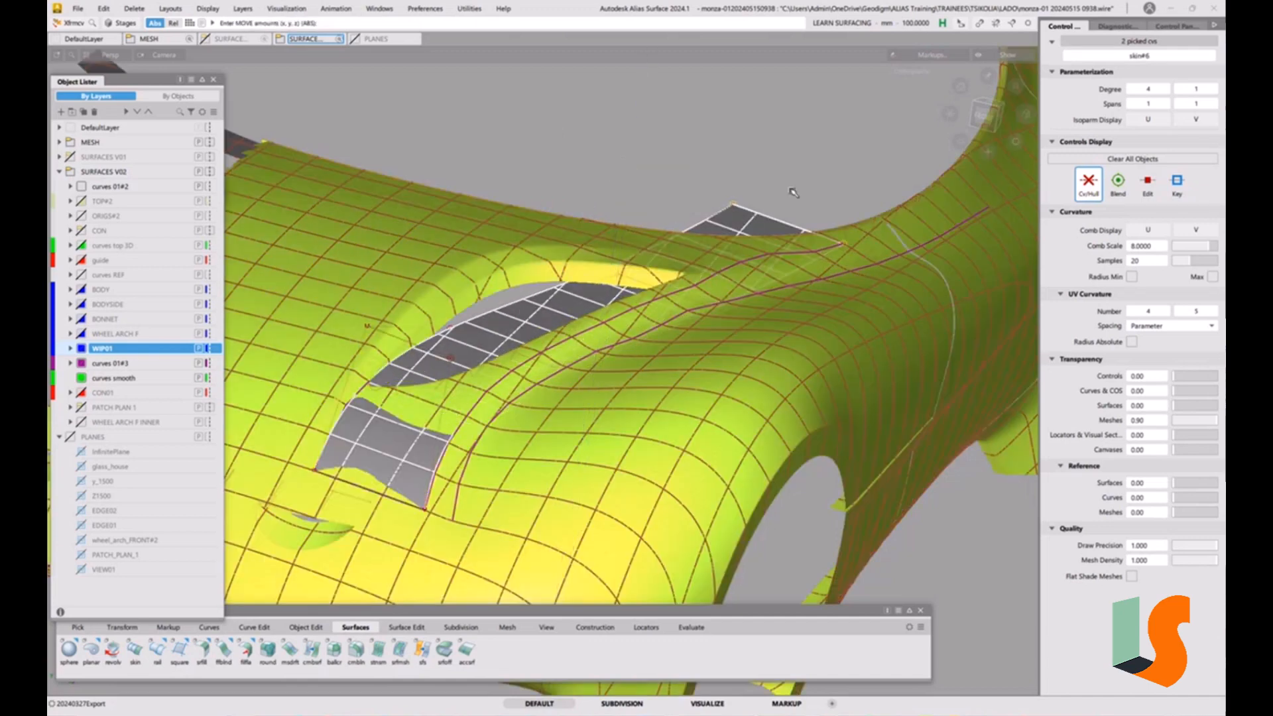
{"action": "right_click_drag", "start_coordinate": [793, 193], "coordinate": [796, 148]}
{"action": "key", "text": "ctrl+5"}
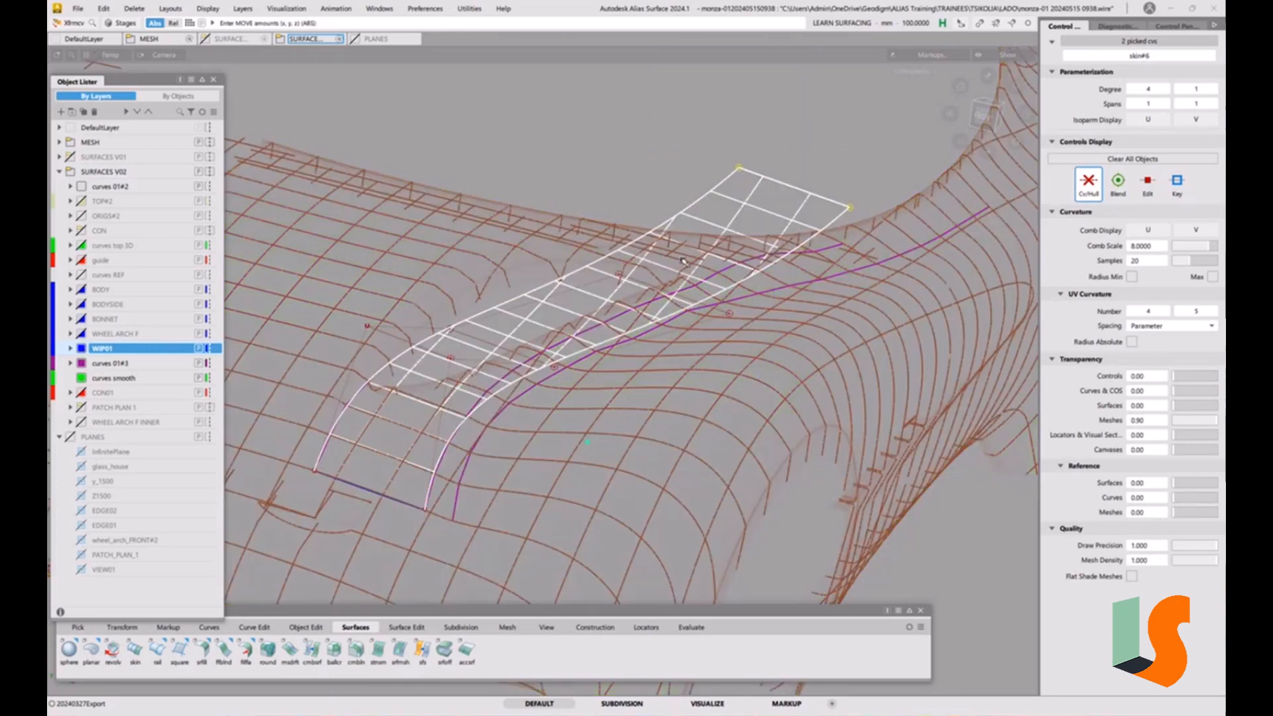
{"action": "left_click", "coordinate": [649, 288]}
{"action": "key", "text": "ctrl+5"}
{"action": "right_click_drag", "start_coordinate": [606, 196], "coordinate": [605, 158]}
{"action": "key", "text": "ctrl+5"}
Raise the middle CV row of the skin surface and lower the second row from the front by about 27 mm in Z.
{"action": "left_click", "coordinate": [487, 344]}
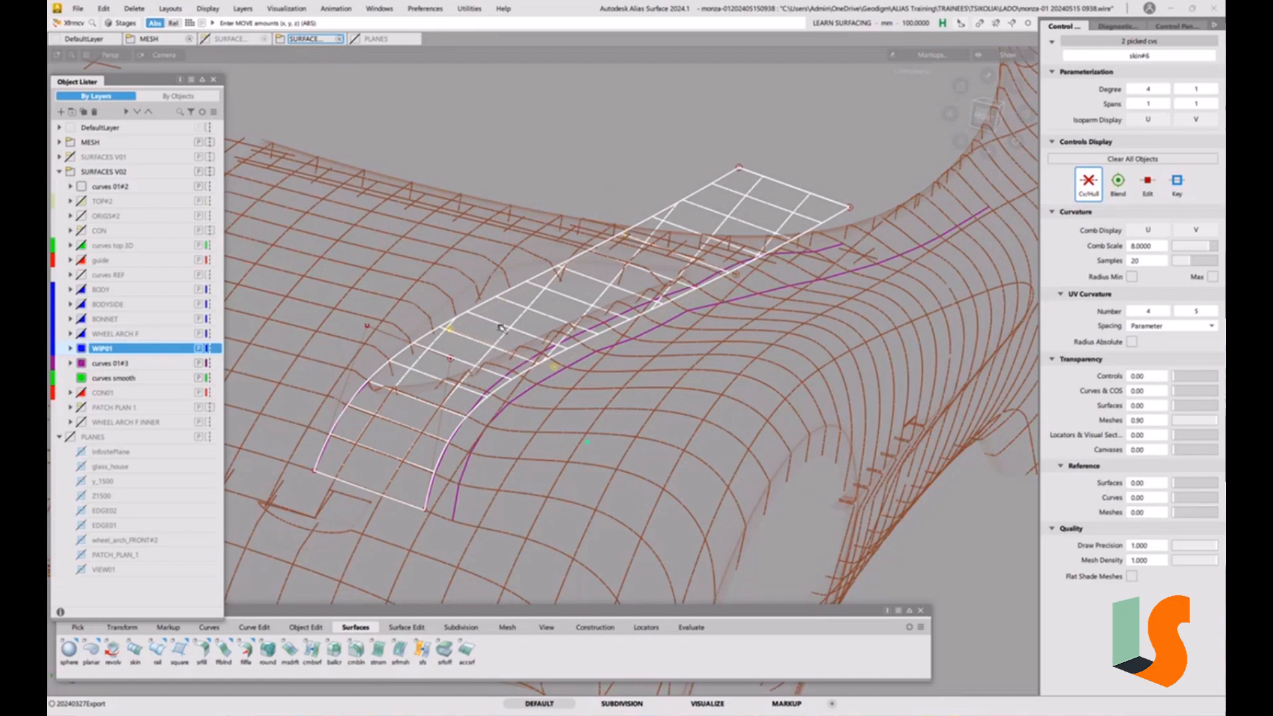
{"action": "key", "text": "ctrl+5"}
{"action": "mouse_move", "coordinate": [560, 202]}
{"action": "right_mouse_down"}
{"action": "mouse_move", "coordinate": [562, 159]}
{"action": "mouse_move", "coordinate": [503, 167]}
{"action": "mouse_move", "coordinate": [502, 180]}
{"action": "right_mouse_up"}
{"action": "key", "text": "ctrl+5"}
{"action": "key", "text": "ctrl+5"}
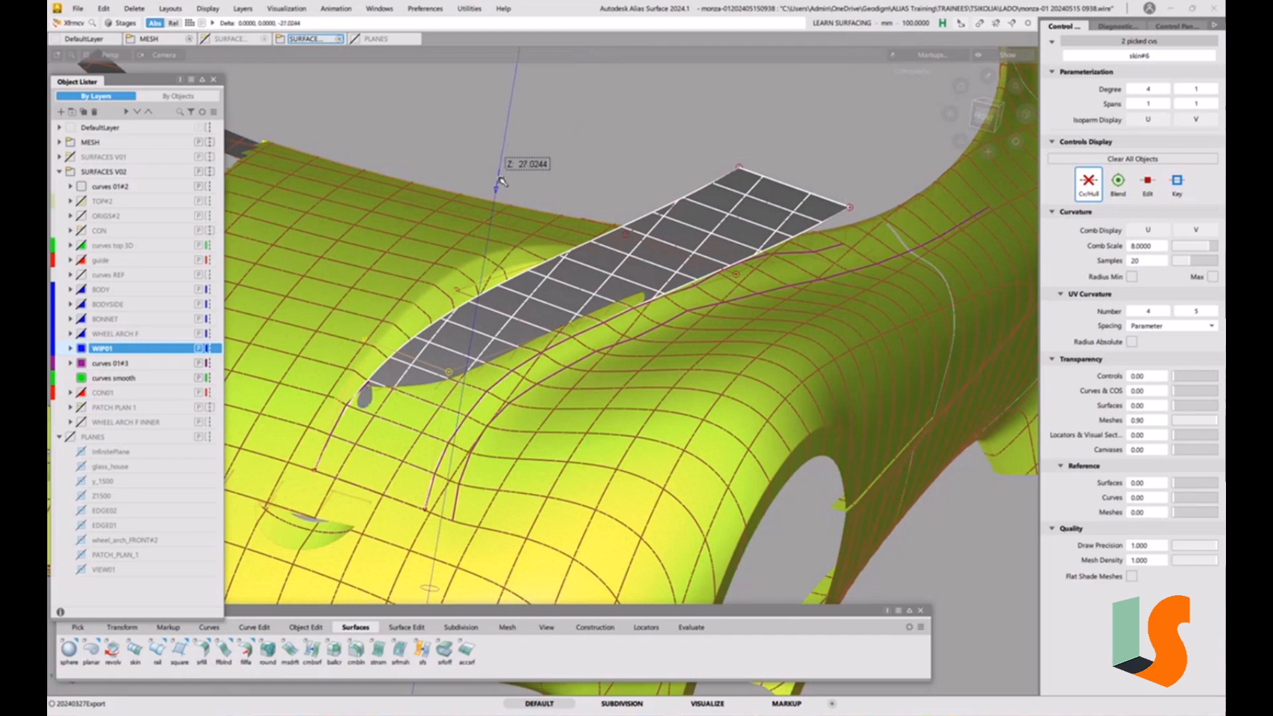
{"action": "key", "text": "ctrl+5"}
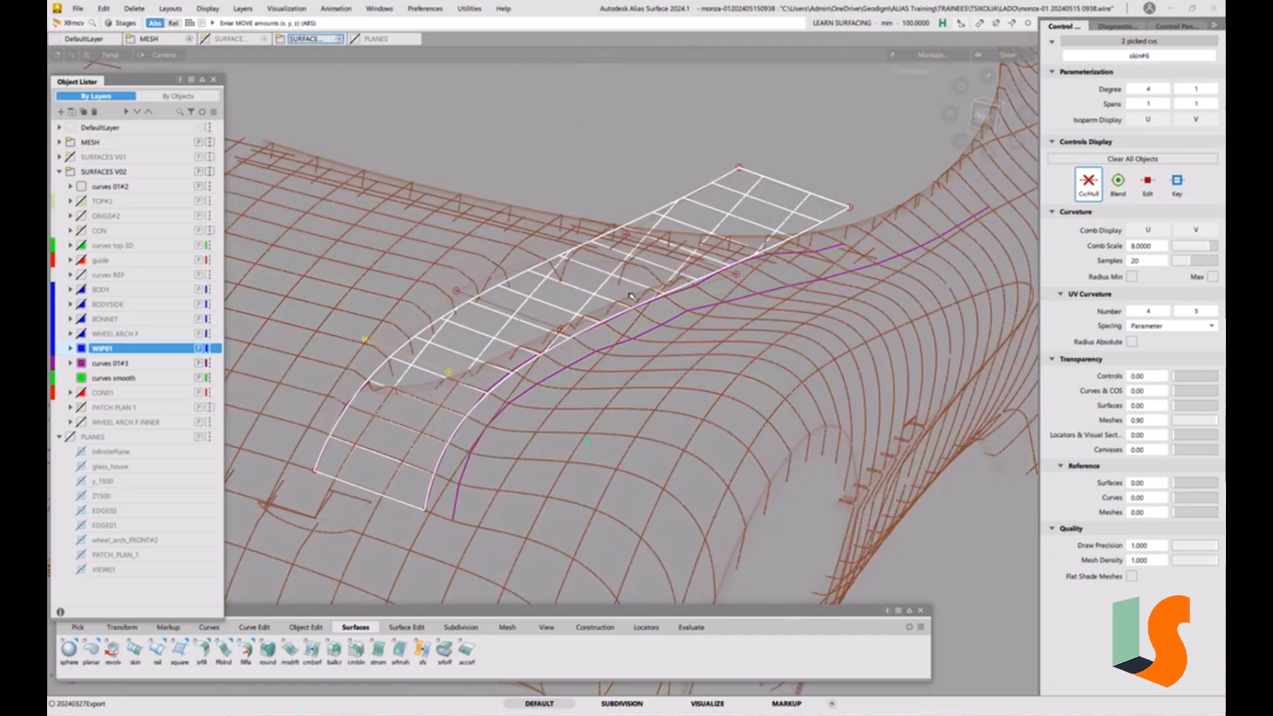
Lower the skin surface's rear end CV row by about 78 mm in Z towards the mesh ahead of the windscreen.
{"action": "middle_click_drag", "start_coordinate": [719, 263], "coordinate": [679, 321], "text": "alt+shift"}
{"action": "right_click_drag", "start_coordinate": [653, 331], "coordinate": [659, 357], "text": "alt+shift"}
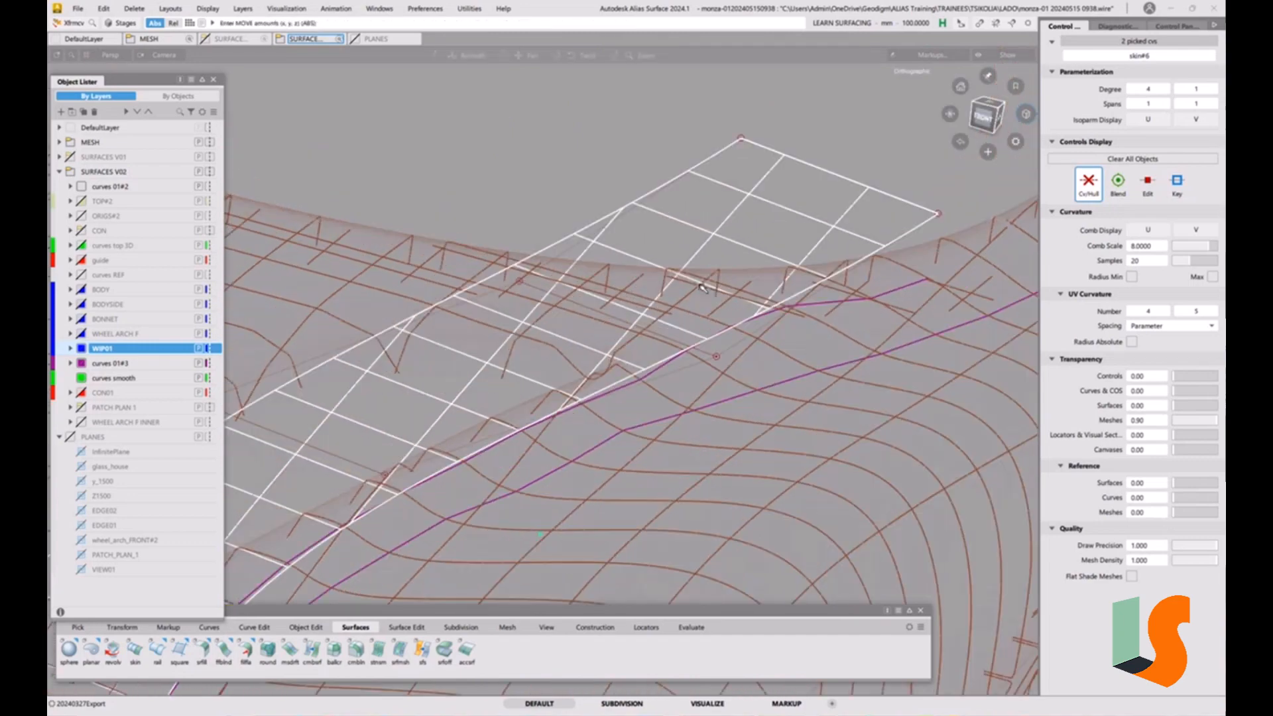
{"action": "key", "text": "ctrl+5"}
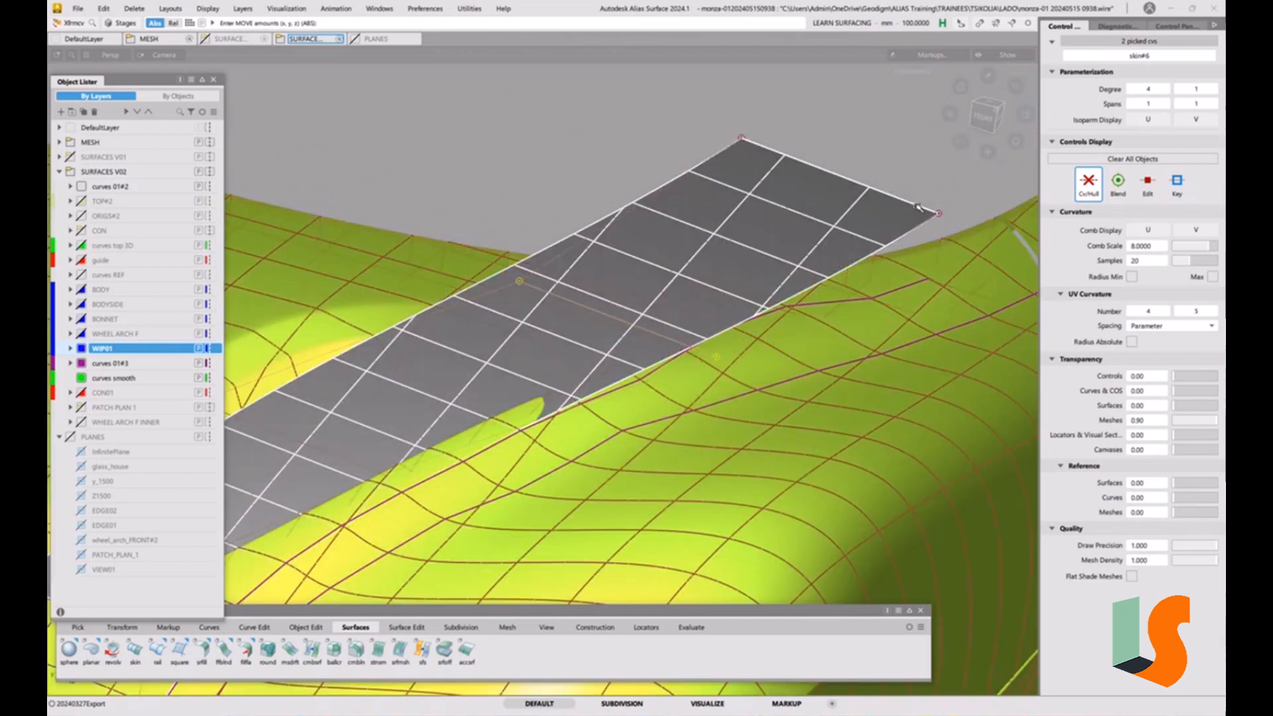
{"action": "key", "text": "ctrl+5"}
{"action": "key", "text": "ctrl+5"}
{"action": "right_click_drag", "start_coordinate": [872, 141], "coordinate": [893, 213]}
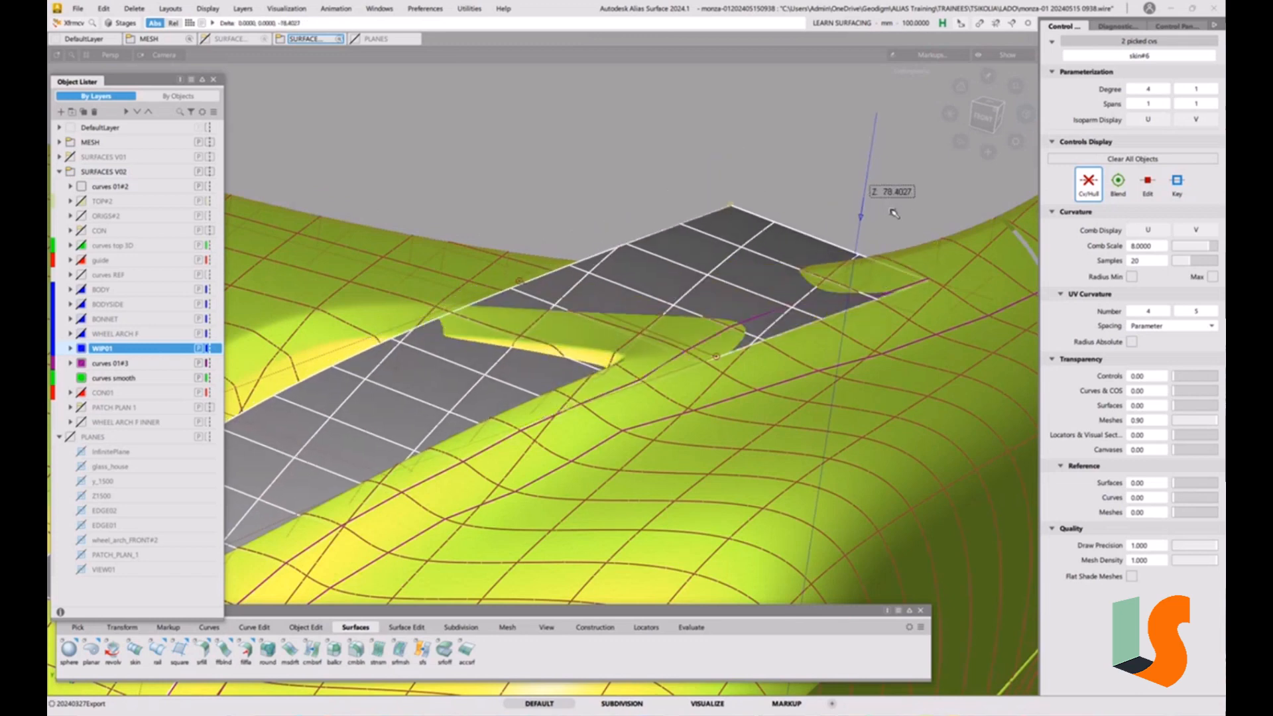
Turn off the shaded display and lower the two CVs at the far end of the skin surface slightly in Z.
{"action": "key", "text": "ctrl+5"}
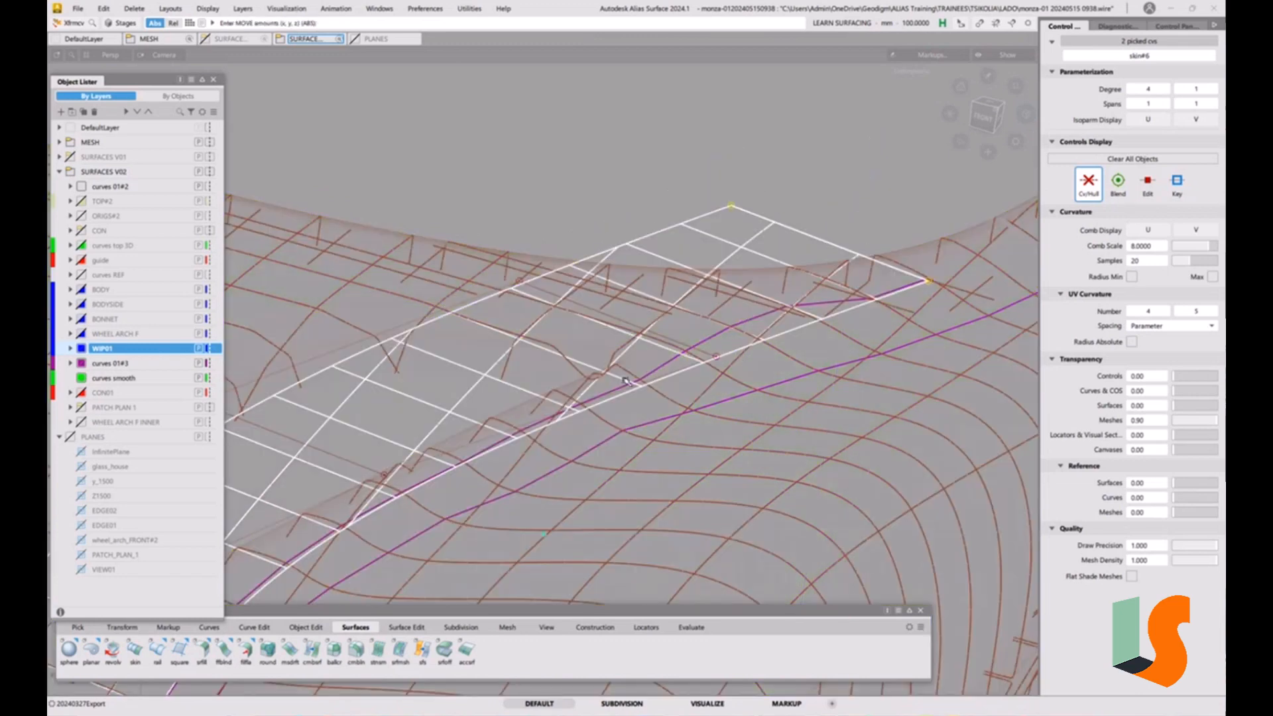
{"action": "key", "text": "ctrl+5"}
{"action": "key", "text": "ctrl+5"}
{"action": "right_click_drag", "start_coordinate": [597, 189], "coordinate": [596, 174]}
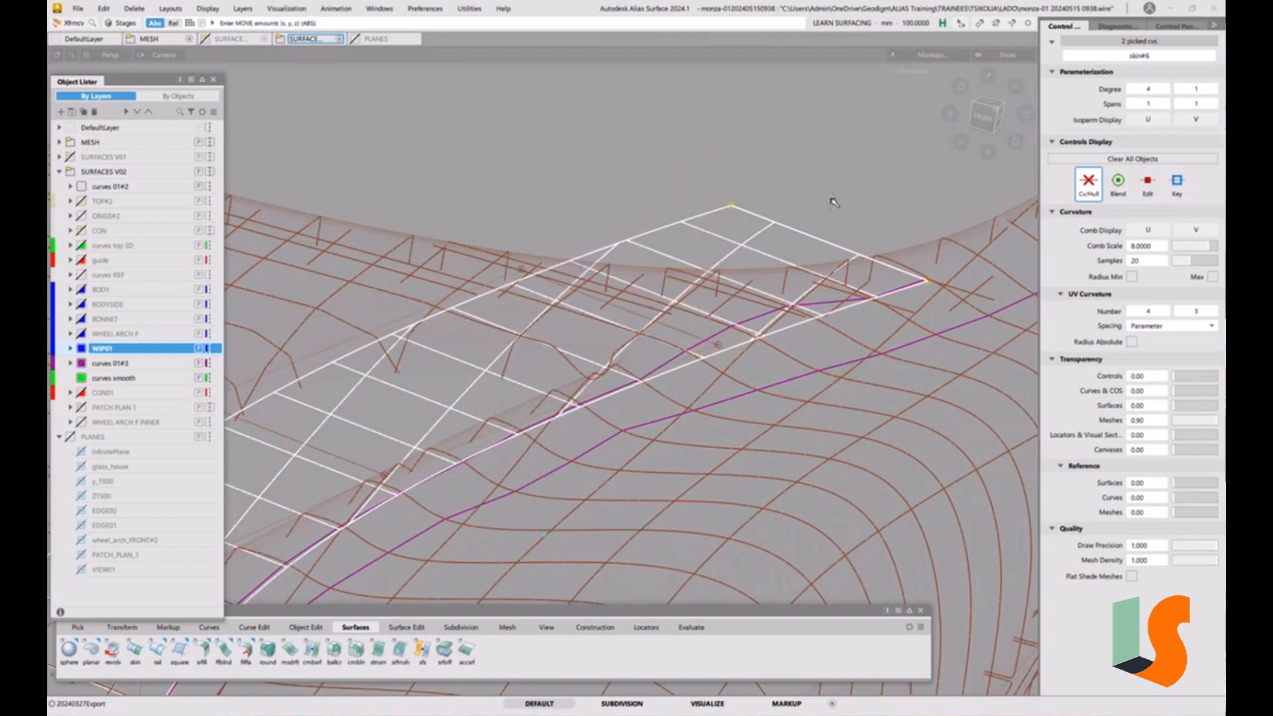
{"action": "right_click_drag", "start_coordinate": [833, 206], "coordinate": [817, 189]}
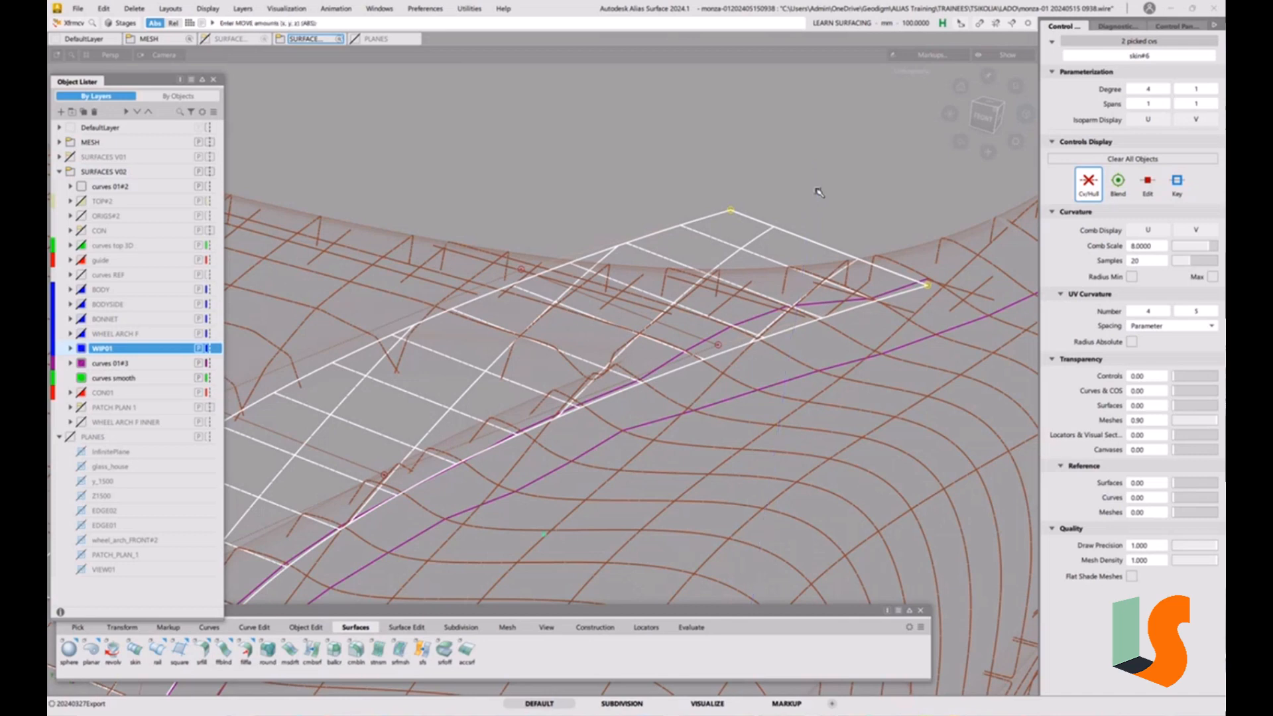
Pick the middle pair of CVs on the skin surface and adjust their height slightly in Z to refine its crown.
{"action": "left_click_drag", "start_coordinate": [787, 215], "coordinate": [722, 296], "text": "alt+shift"}
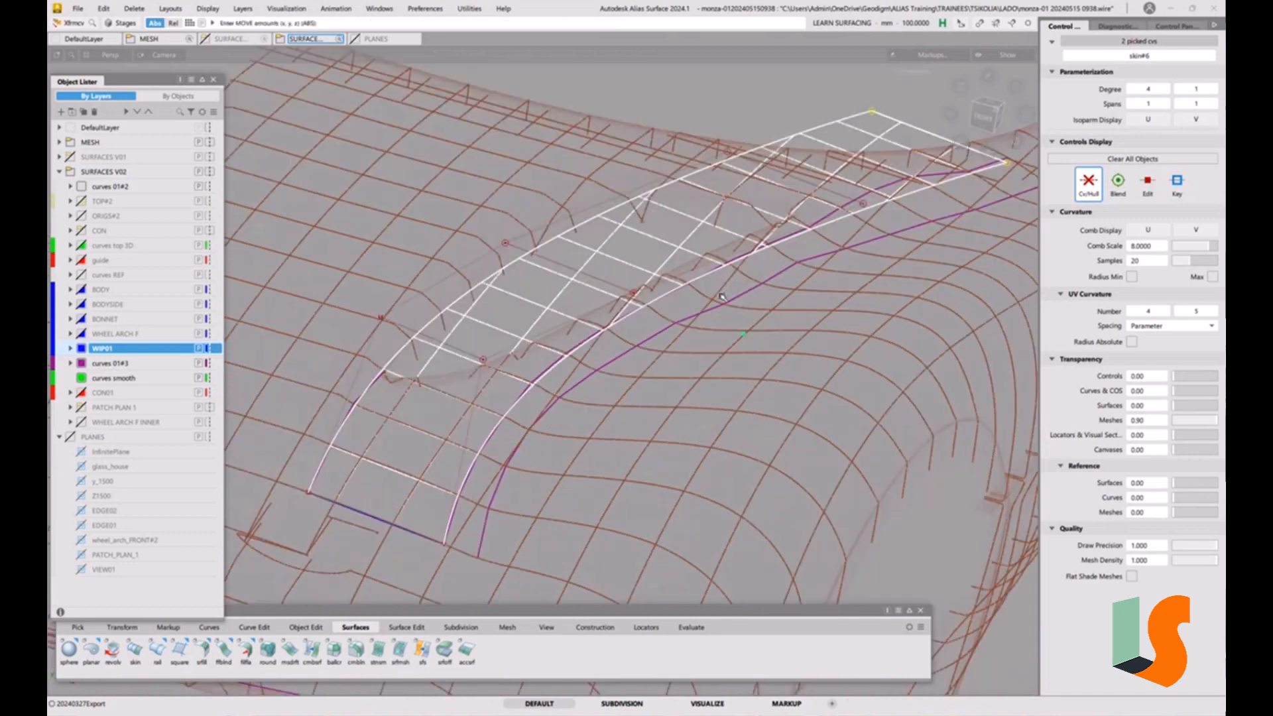
{"action": "left_click", "coordinate": [627, 322]}
{"action": "left_click", "coordinate": [606, 281]}
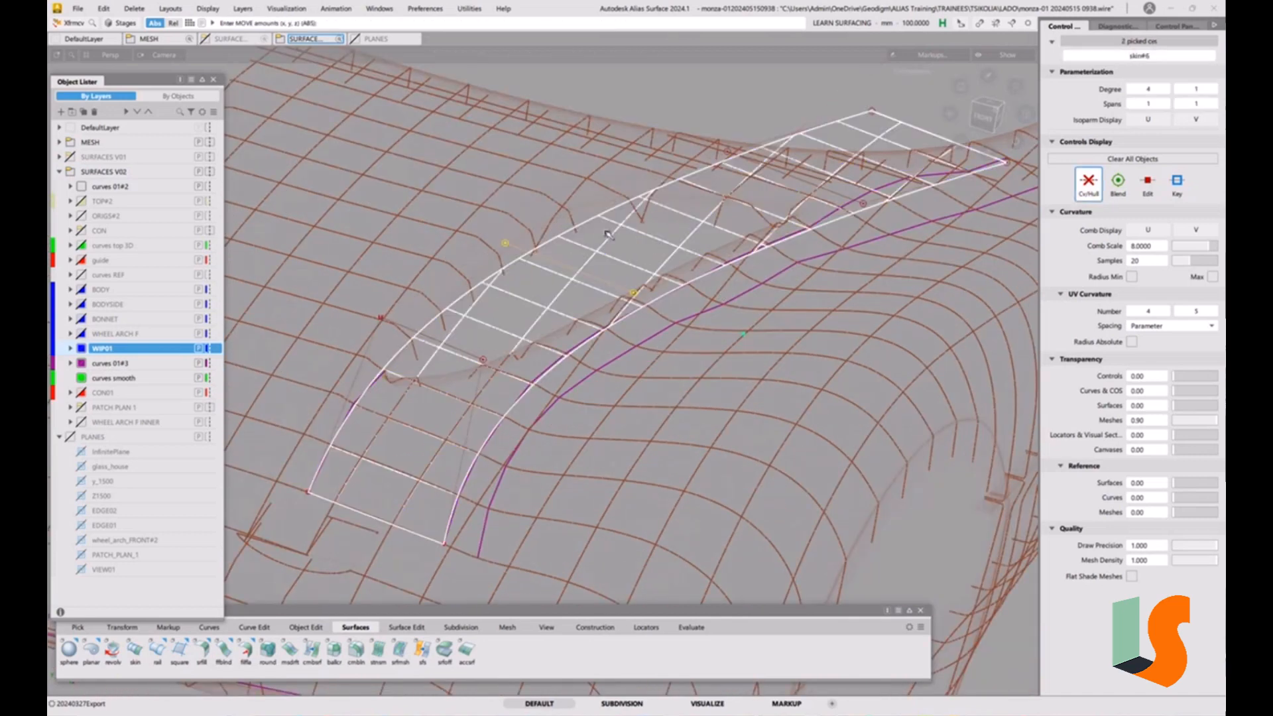
{"action": "middle_click_drag", "start_coordinate": [691, 120], "coordinate": [661, 156], "text": "alt+shift"}
{"action": "right_click_drag", "start_coordinate": [665, 157], "coordinate": [666, 146]}
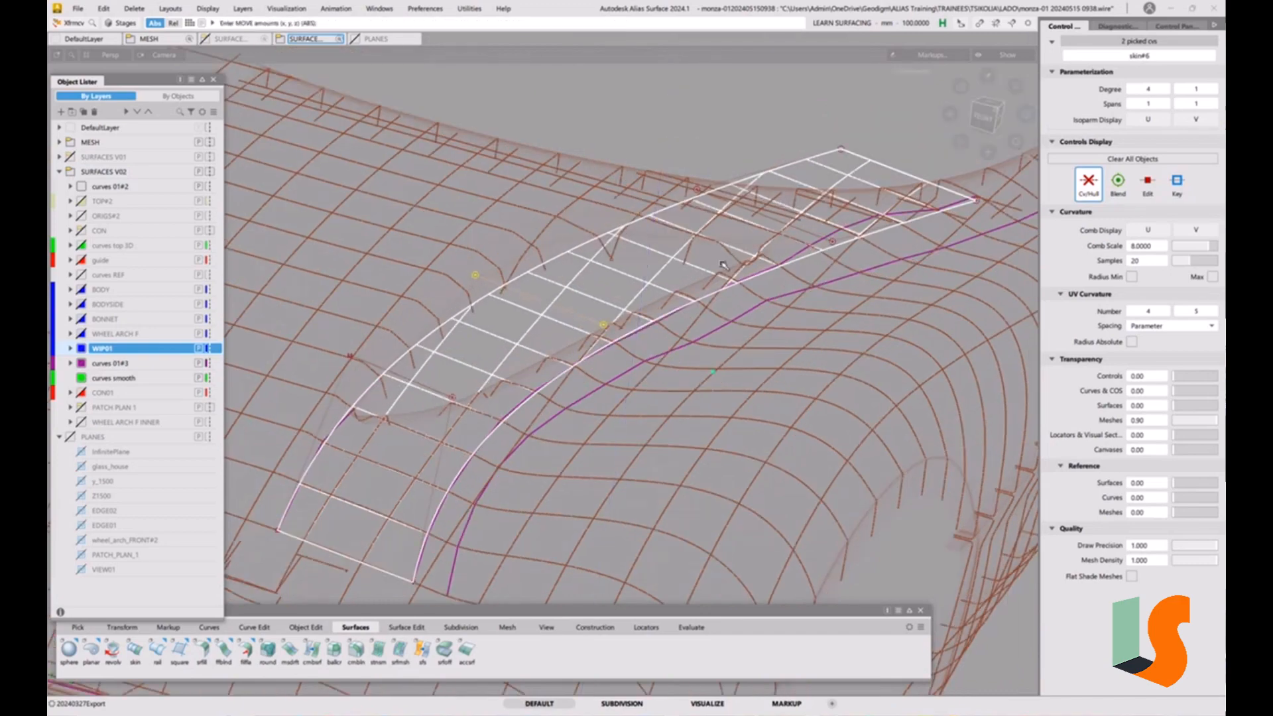
{"action": "key", "text": "5"}
{"action": "key", "text": "5"}
{"action": "left_click_drag", "start_coordinate": [716, 231], "coordinate": [731, 224], "text": "alt+shift"}
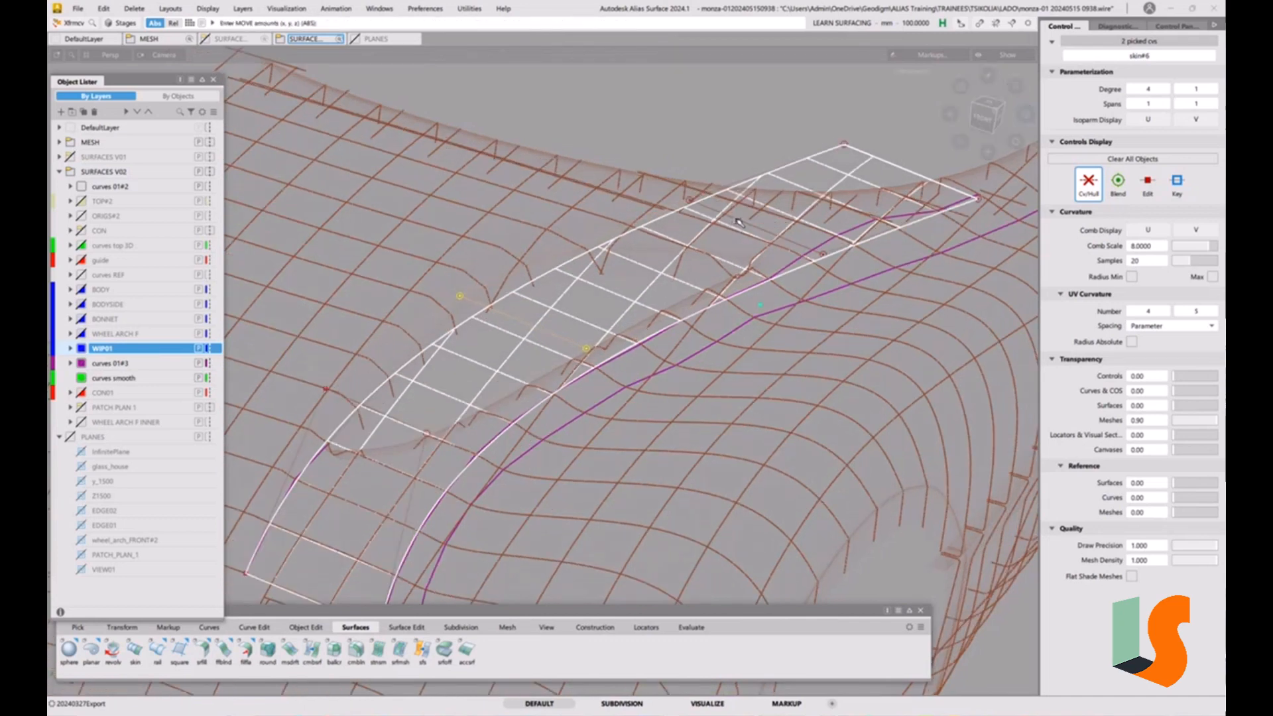
{"action": "right_click_drag", "start_coordinate": [714, 149], "coordinate": [716, 154]}
Deselect the CVs and examine the skin surface against the purple curves and the body mesh from several angles.
{"action": "left_click_drag", "start_coordinate": [759, 305], "coordinate": [686, 295], "text": "ctrl+shift"}
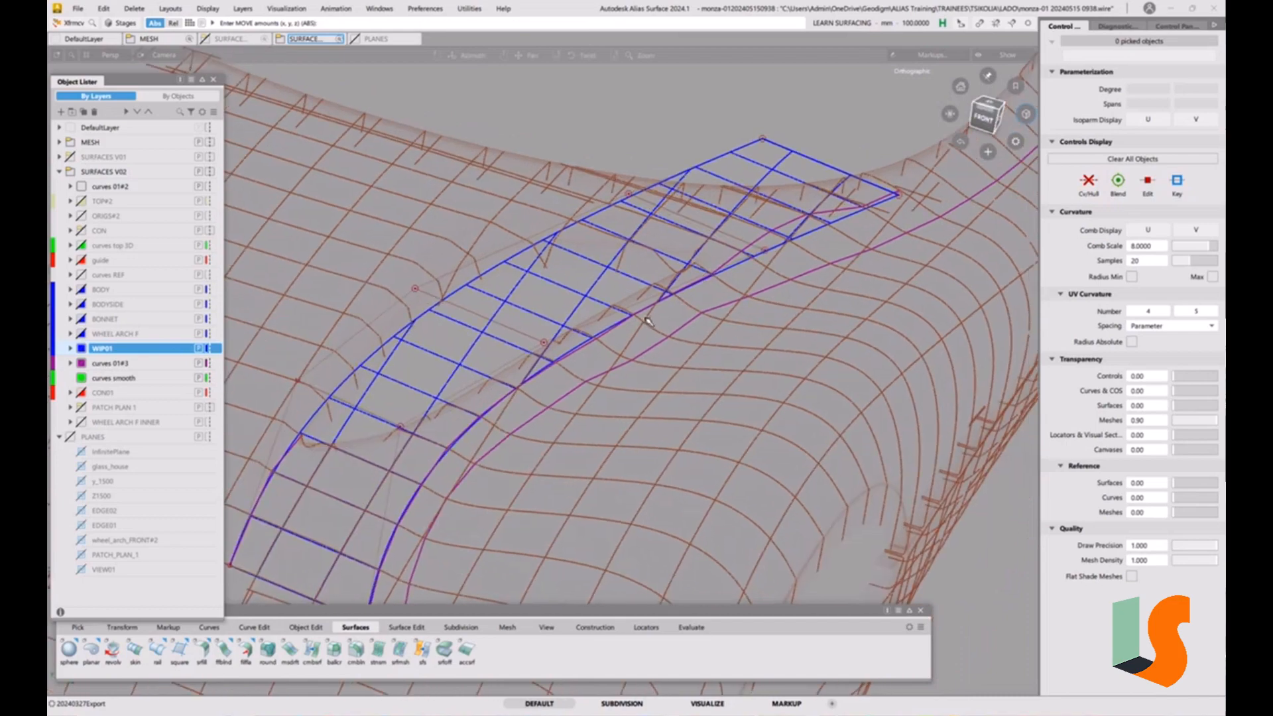
{"action": "left_click_drag", "start_coordinate": [773, 307], "coordinate": [627, 391], "text": "alt+shift"}
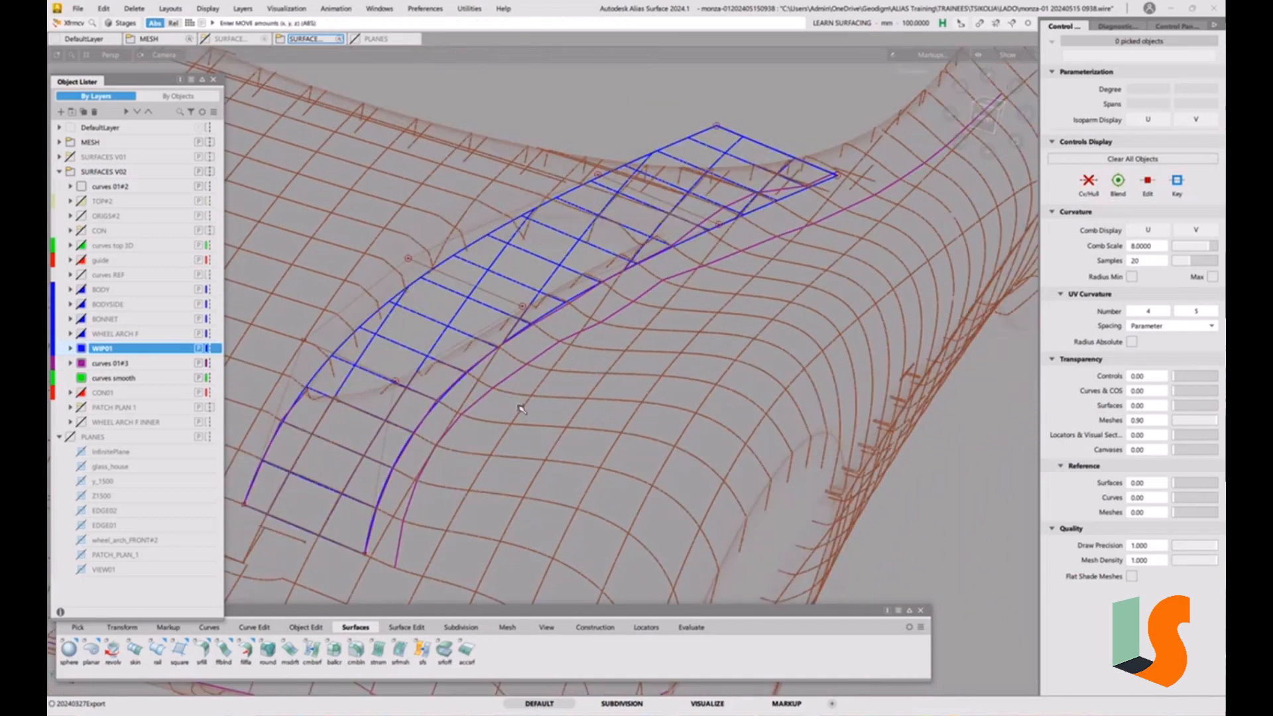
{"action": "left_click_drag", "start_coordinate": [417, 453], "coordinate": [519, 346], "text": "alt+shift"}
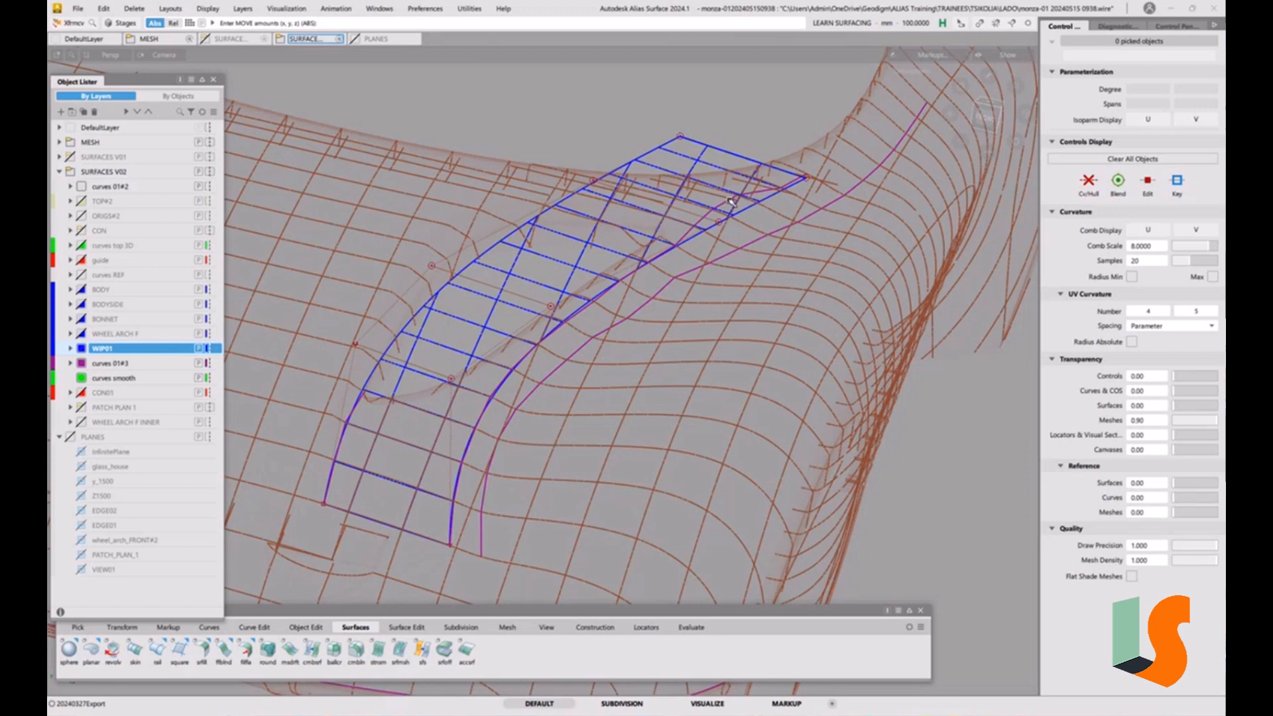
{"action": "left_click_drag", "start_coordinate": [705, 326], "coordinate": [711, 298], "text": "alt+shift"}
{"action": "left_click_drag", "start_coordinate": [486, 431], "coordinate": [576, 409], "text": "alt+shift"}
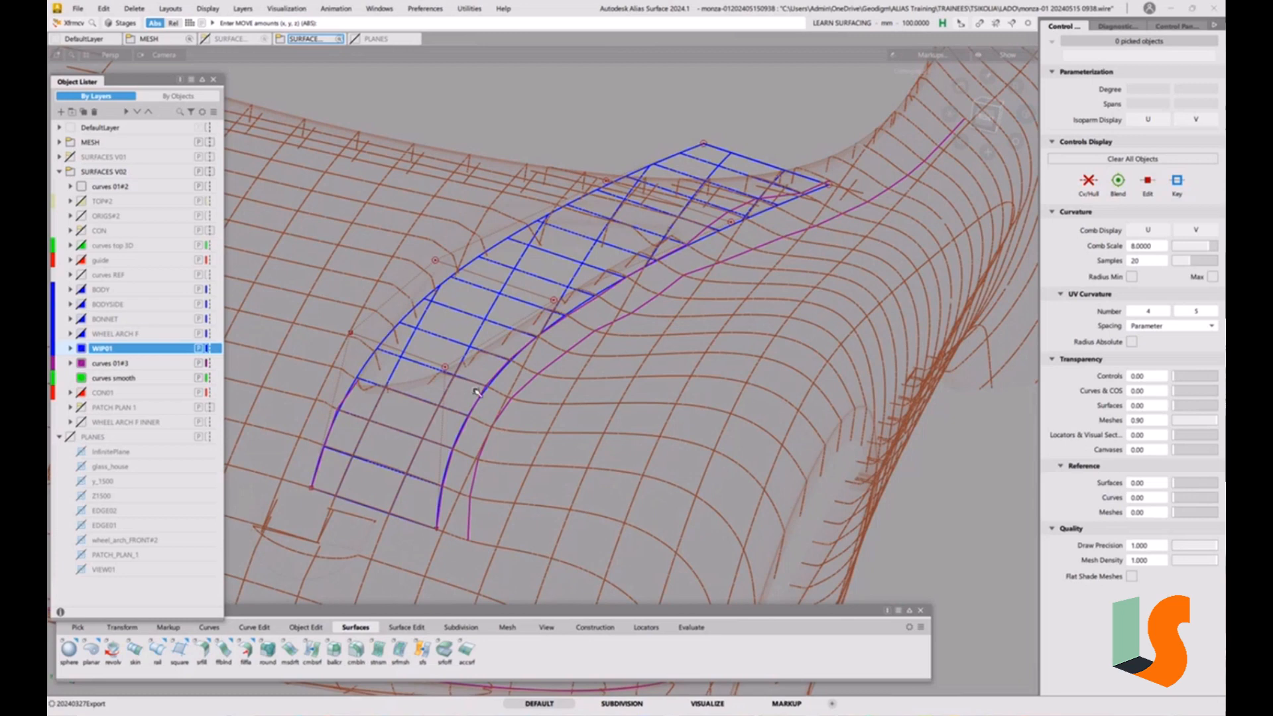
{"action": "left_click_drag", "start_coordinate": [598, 407], "coordinate": [683, 310], "text": "ctrl+shift"}
{"action": "middle_click_drag", "start_coordinate": [682, 310], "coordinate": [677, 257], "text": "alt+shift"}
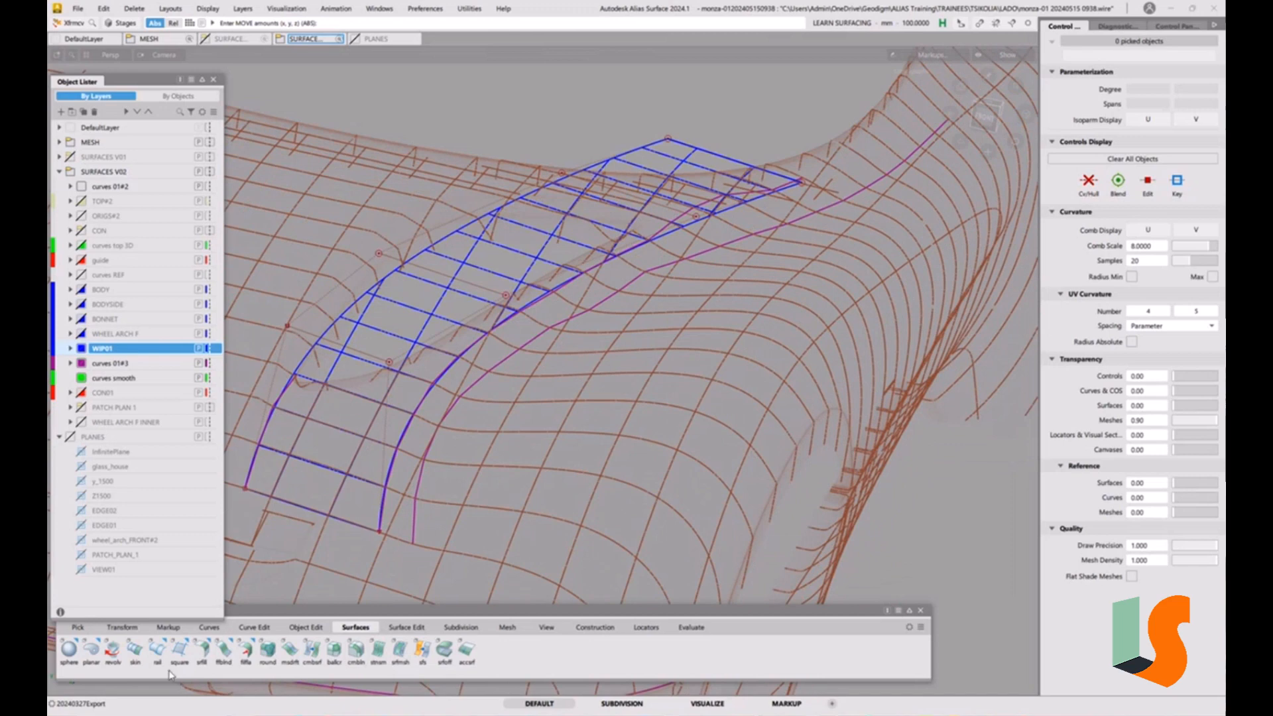
Create a Multi-surface Draft from the skin surface's outer edge isoparm, with To Surface off and a length of 100 mm.
{"action": "double_click", "coordinate": [290, 651]}
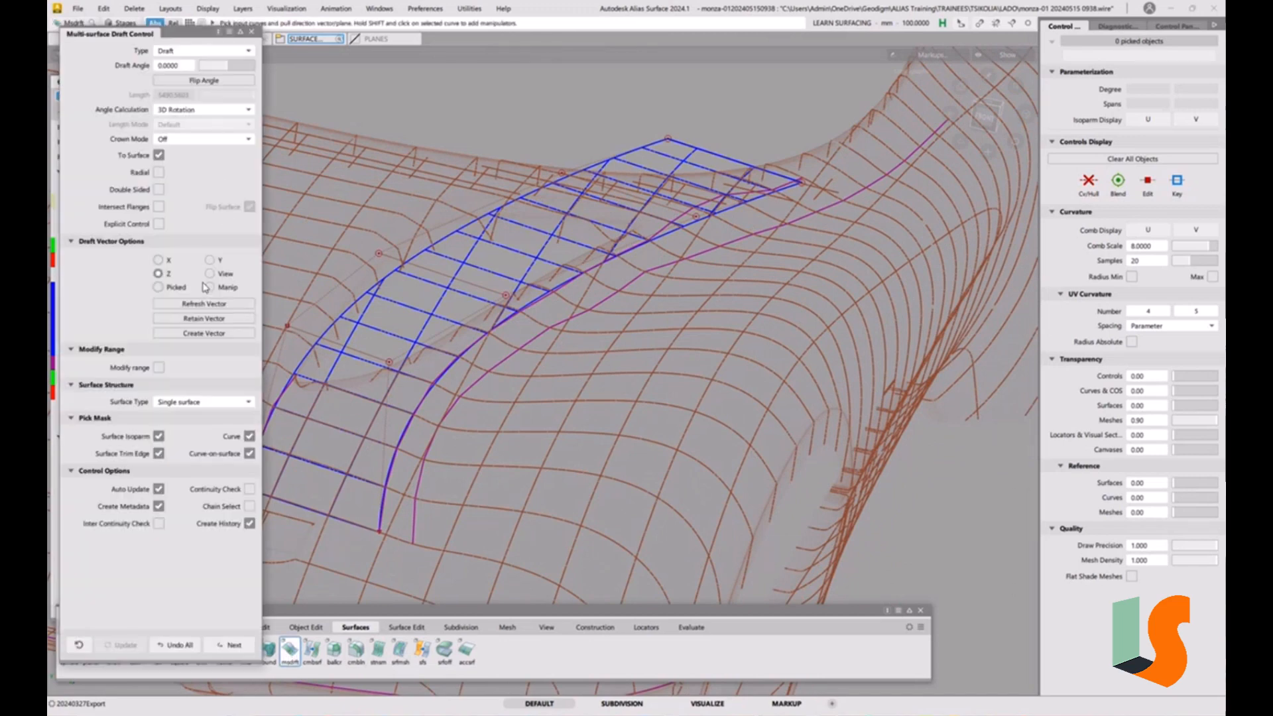
{"action": "left_click", "coordinate": [474, 354]}
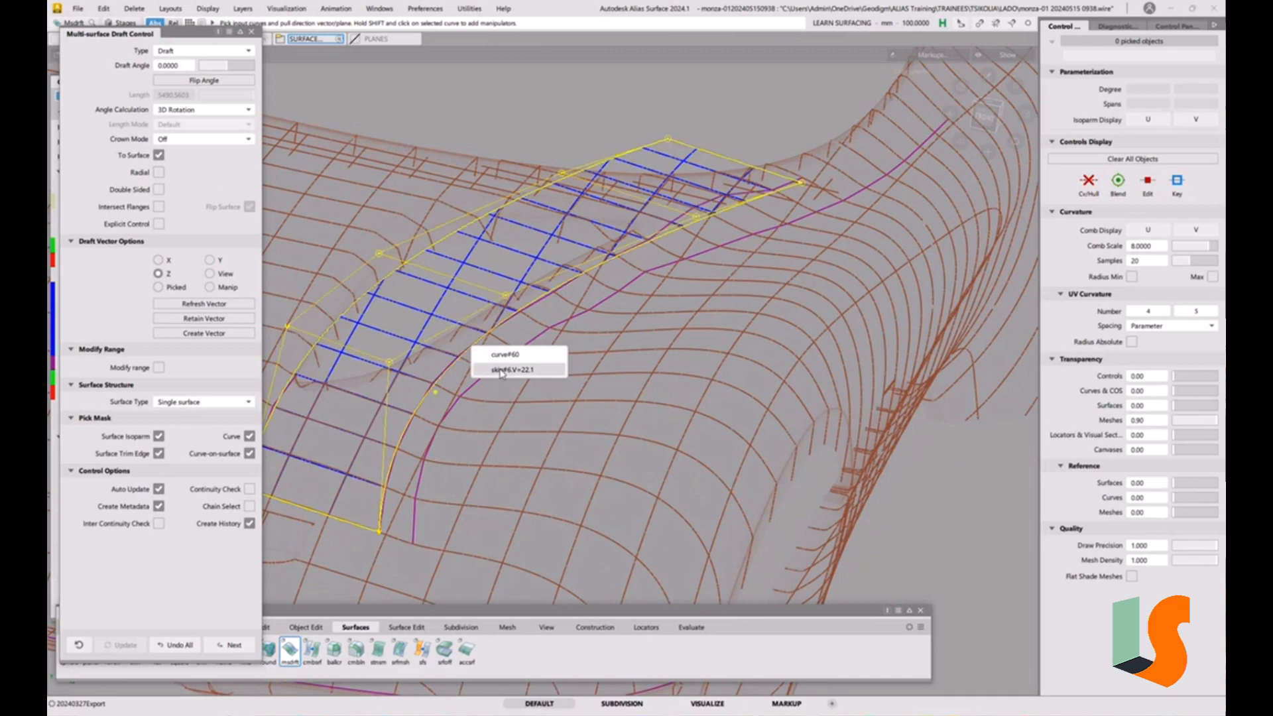
{"action": "left_click", "coordinate": [501, 369]}
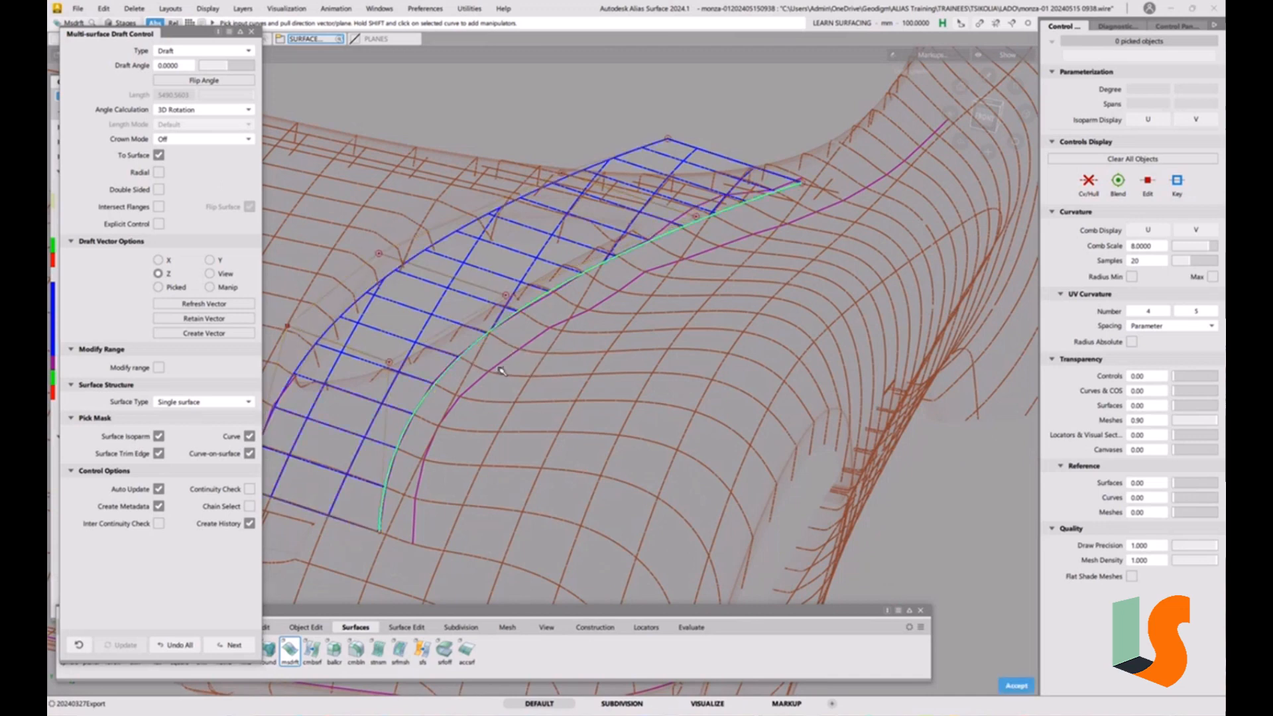
{"action": "key", "text": "space"}
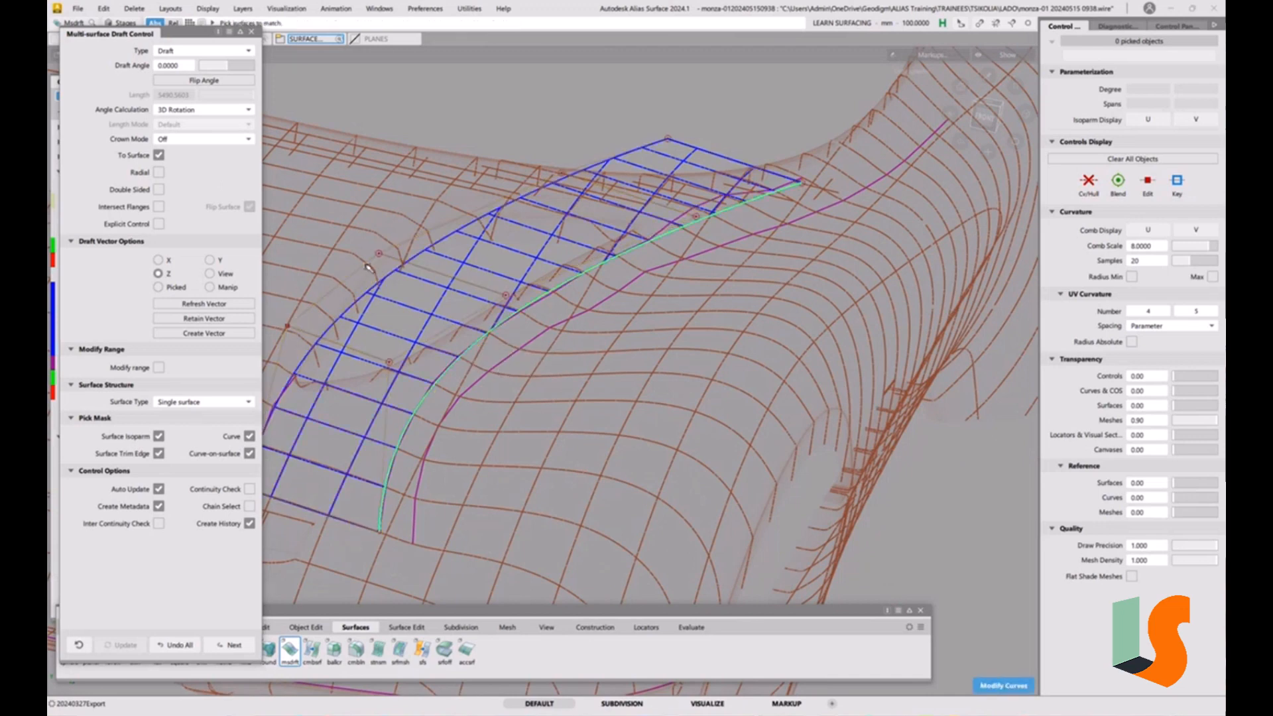
{"action": "left_click", "coordinate": [159, 154]}
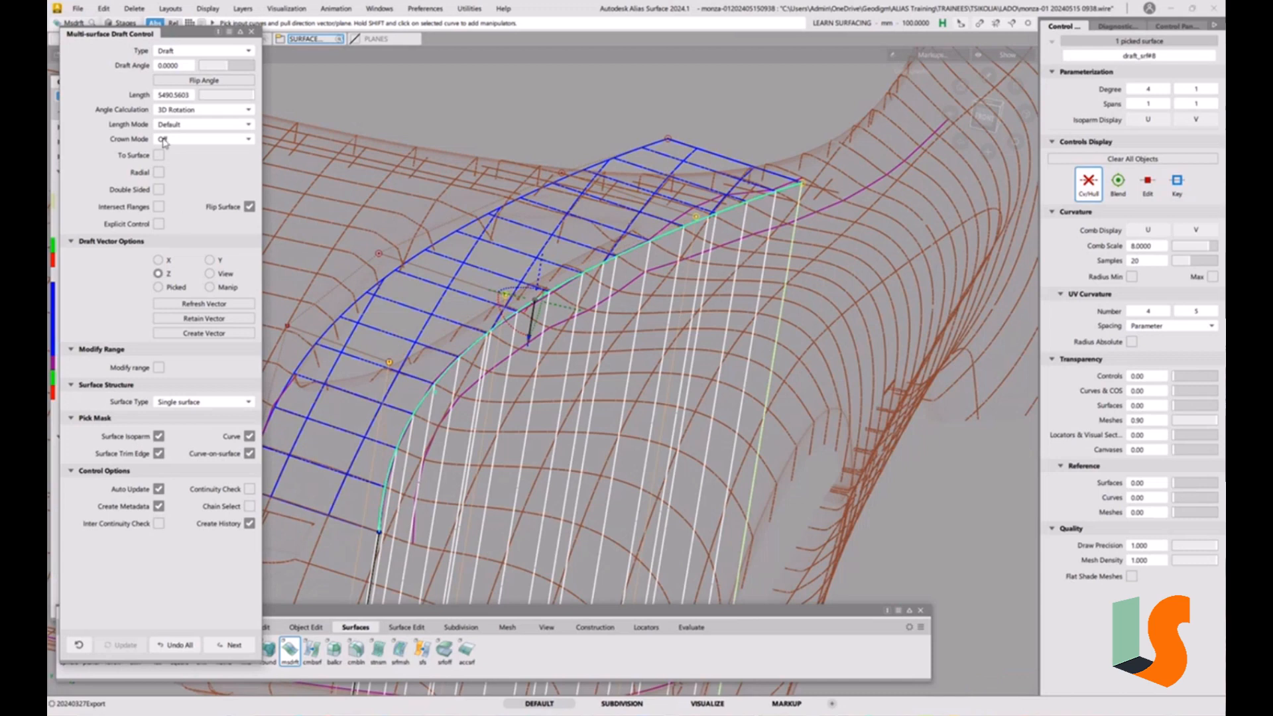
{"action": "double_click", "coordinate": [175, 96]}
{"action": "type", "text": "100"}
{"action": "key", "text": "Return"}
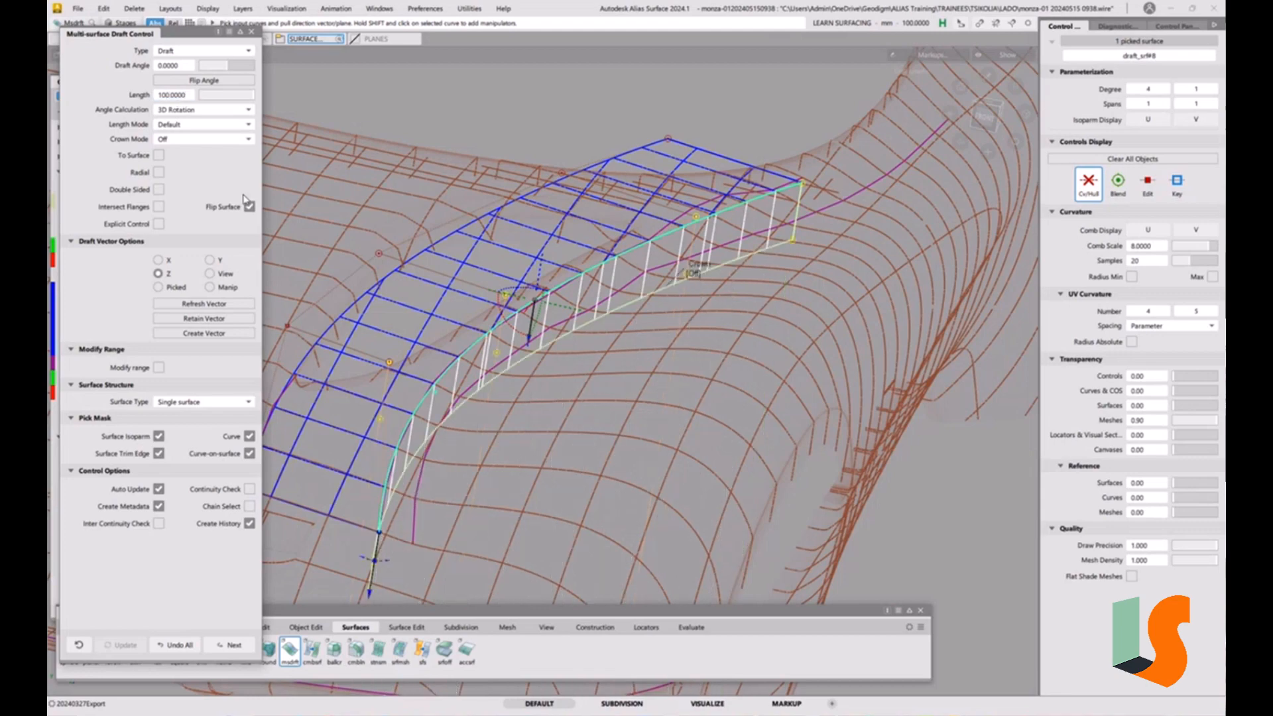
Try swinging the draft surface out to an angle of about 62.3 degrees from the Z vector.
{"action": "left_click_drag", "start_coordinate": [575, 315], "coordinate": [529, 332], "text": "alt+shift"}
{"action": "middle_click_drag", "start_coordinate": [529, 333], "coordinate": [632, 291], "text": "alt+shift"}
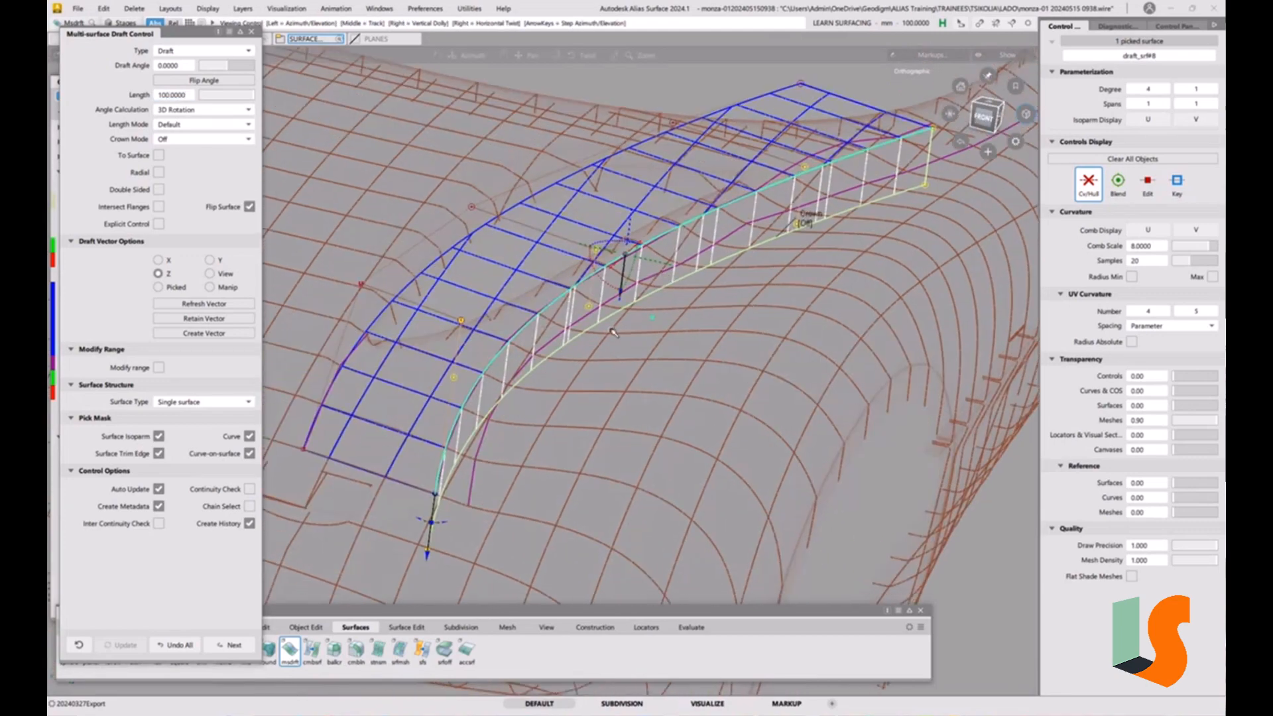
{"action": "left_click_drag", "start_coordinate": [455, 527], "coordinate": [462, 494], "text": "alt+shift"}
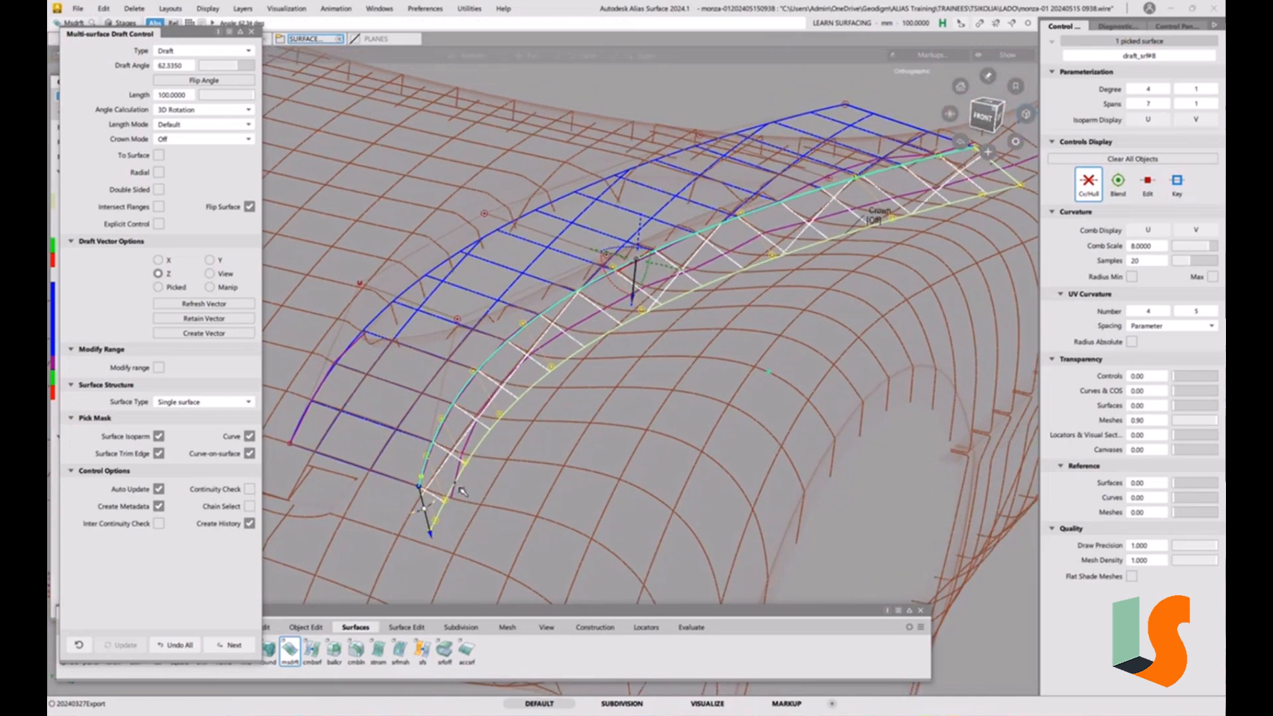
{"action": "right_click_drag", "start_coordinate": [463, 464], "coordinate": [502, 356], "text": "alt+shift"}
{"action": "mouse_move", "coordinate": [470, 398]}
{"action": "left_mouse_down", "text": "alt+shift"}
{"action": "mouse_move", "coordinate": [562, 390]}
{"action": "mouse_move", "coordinate": [491, 414]}
{"action": "mouse_move", "coordinate": [490, 397]}
{"action": "left_mouse_up", "text": "alt+shift"}
{"action": "middle_click_drag", "start_coordinate": [491, 398], "coordinate": [481, 447], "text": "alt+shift"}
{"action": "right_click_drag", "start_coordinate": [482, 447], "coordinate": [502, 335], "text": "alt+shift"}
{"action": "middle_click_drag", "start_coordinate": [501, 335], "coordinate": [459, 332], "text": "alt+shift"}
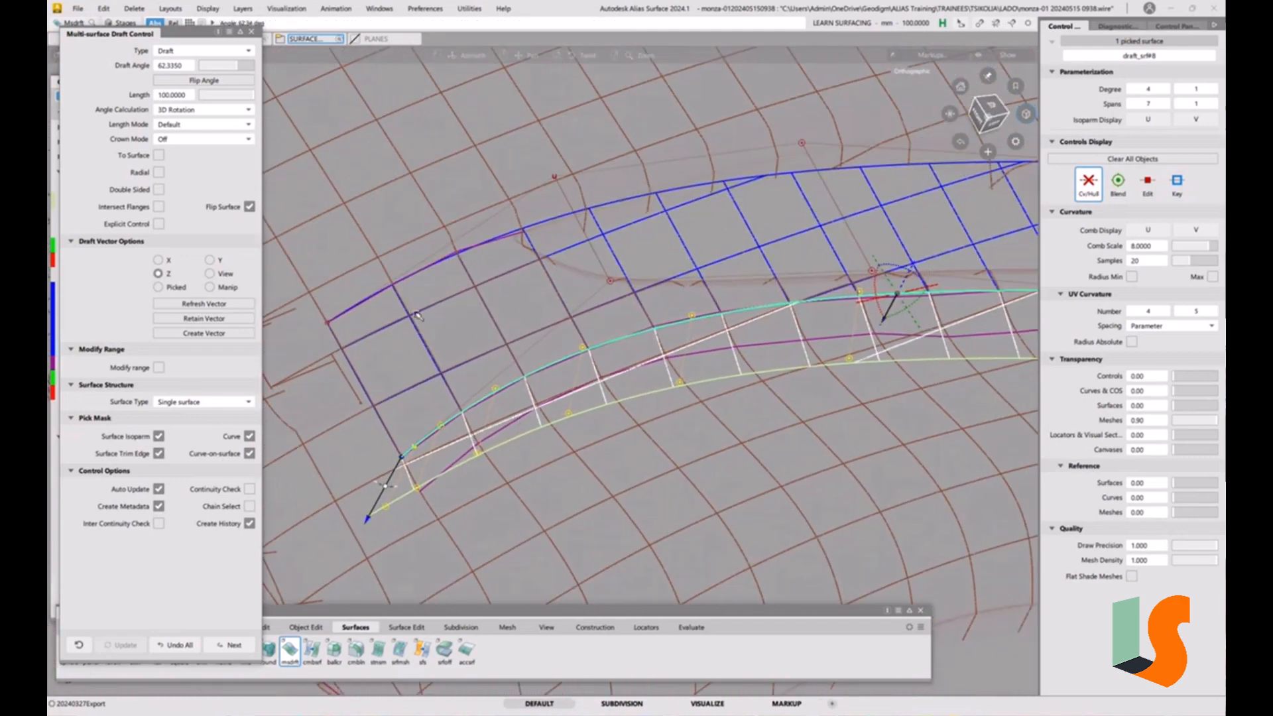
{"action": "left_click_drag", "start_coordinate": [460, 333], "coordinate": [462, 320], "text": "alt+shift"}
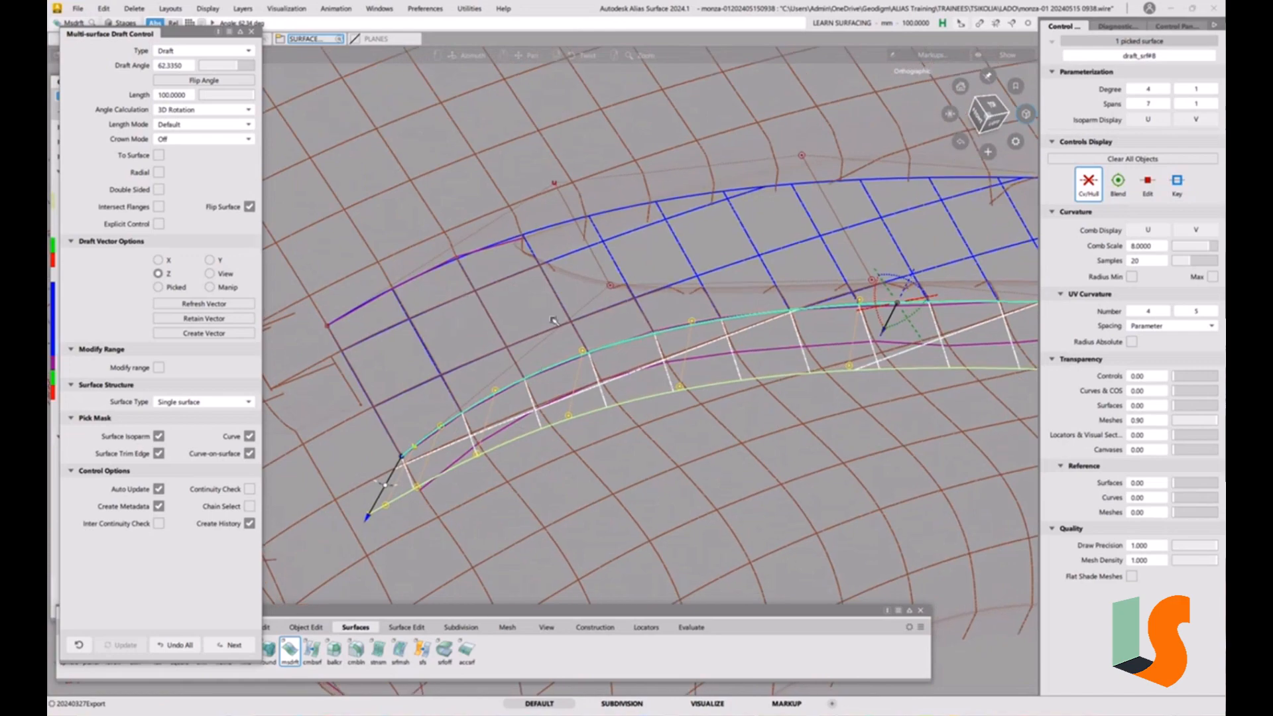
Set the draft vector to Y, angle the draft surface to about 11.66 degrees, and finish the draft.
{"action": "left_click_drag", "start_coordinate": [553, 323], "coordinate": [602, 382], "text": "alt+shift"}
{"action": "left_click", "coordinate": [213, 261]}
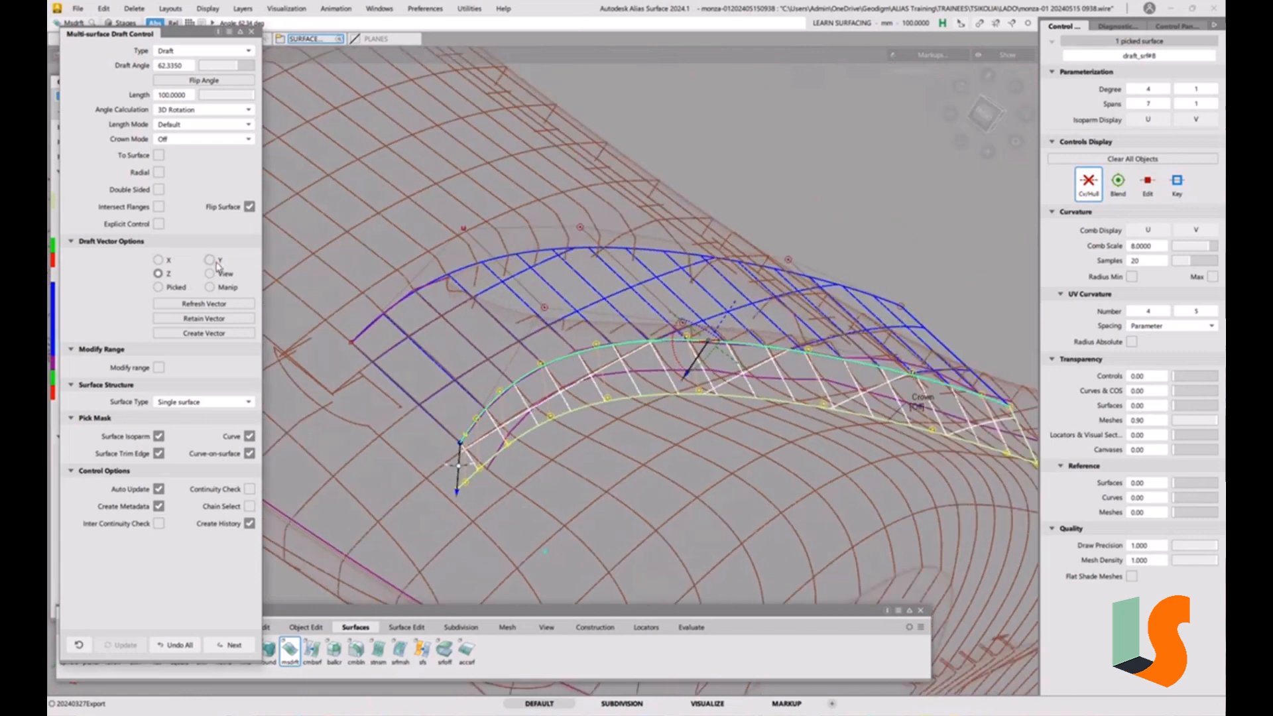
{"action": "left_click_drag", "start_coordinate": [457, 472], "coordinate": [508, 396]}
{"action": "scroll", "coordinate": [557, 401], "scroll_direction": "up", "scroll_amount": 3}
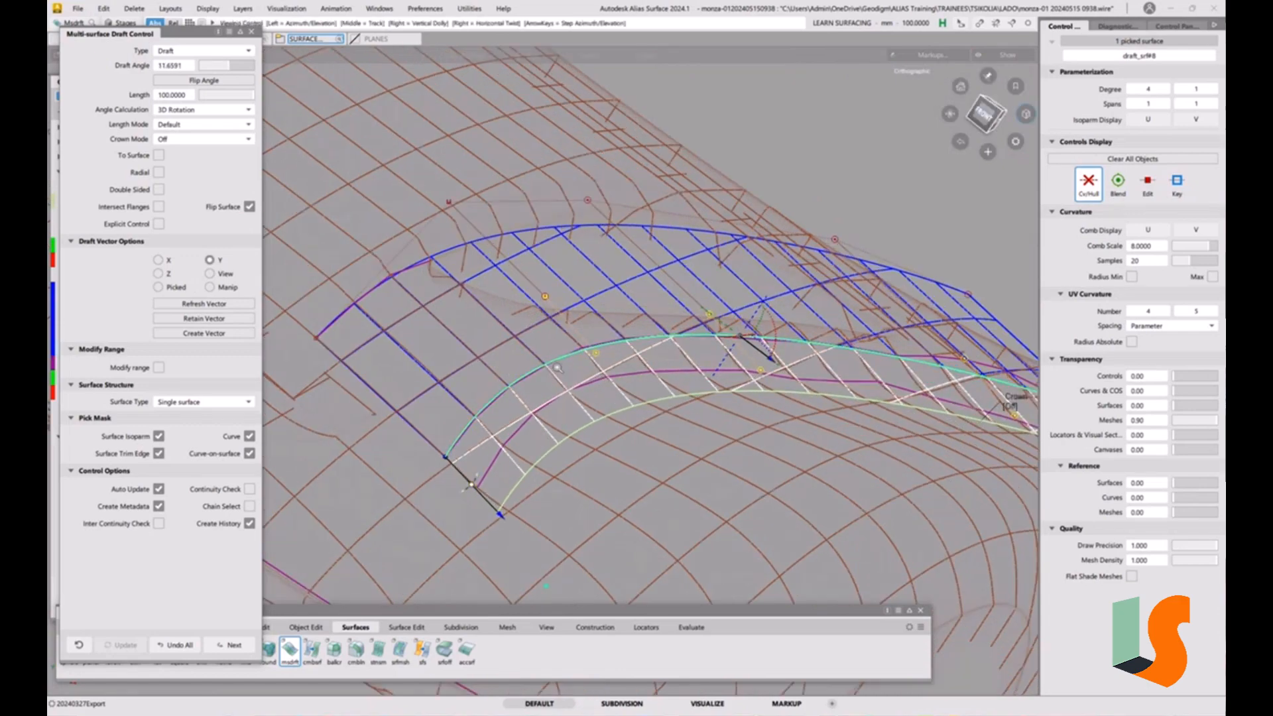
{"action": "left_click_drag", "start_coordinate": [475, 513], "coordinate": [665, 272], "text": "alt+shift"}
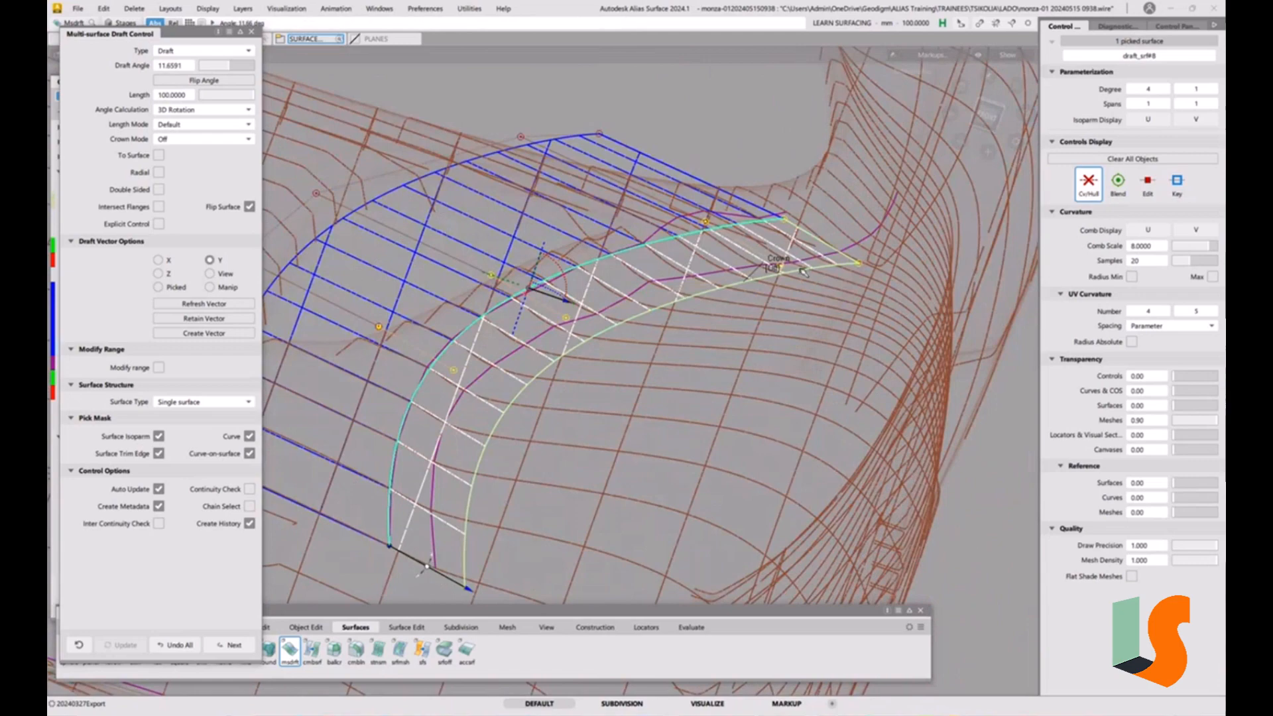
{"action": "left_click_drag", "start_coordinate": [789, 297], "coordinate": [728, 310], "text": "alt+shift"}
{"action": "left_click", "coordinate": [800, 364]}
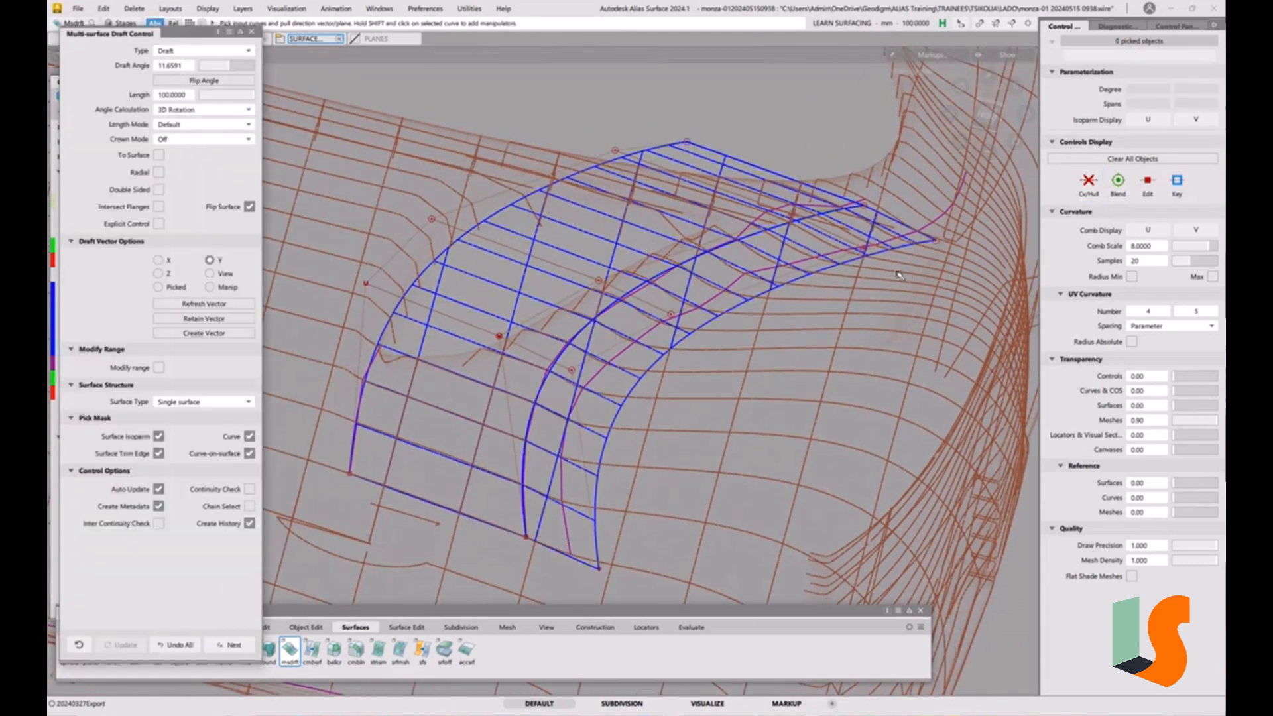
Set up proportional modification on the draft surface's outer edge, removing its construction history and defining the affected range from the far corner CV.
{"action": "key", "text": "t"}
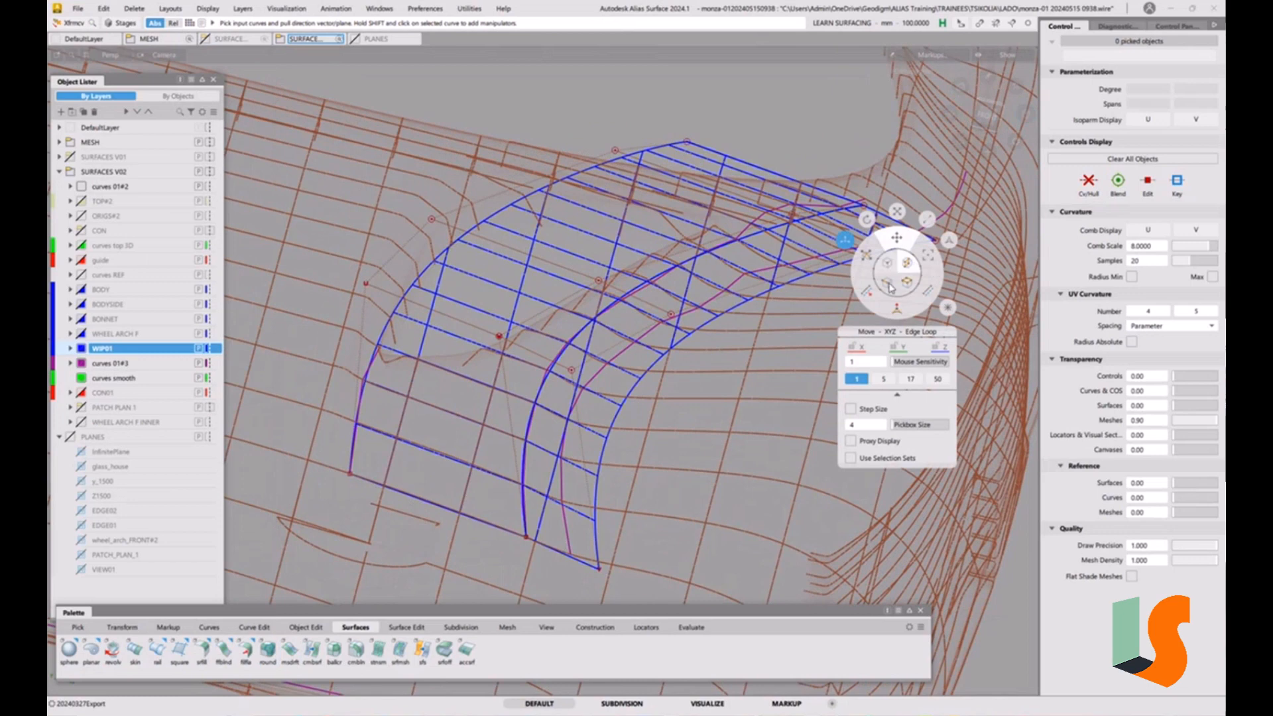
{"action": "left_click", "coordinate": [896, 309]}
{"action": "left_click", "coordinate": [950, 240]}
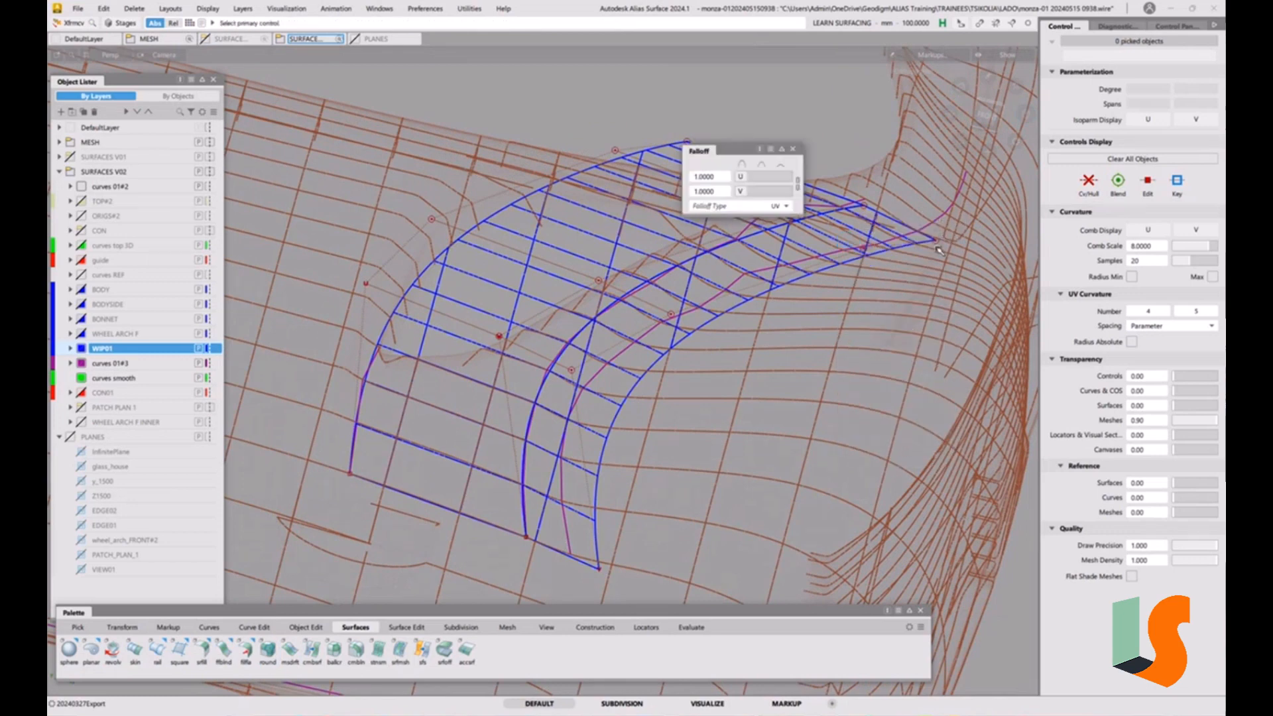
{"action": "left_click", "coordinate": [936, 242]}
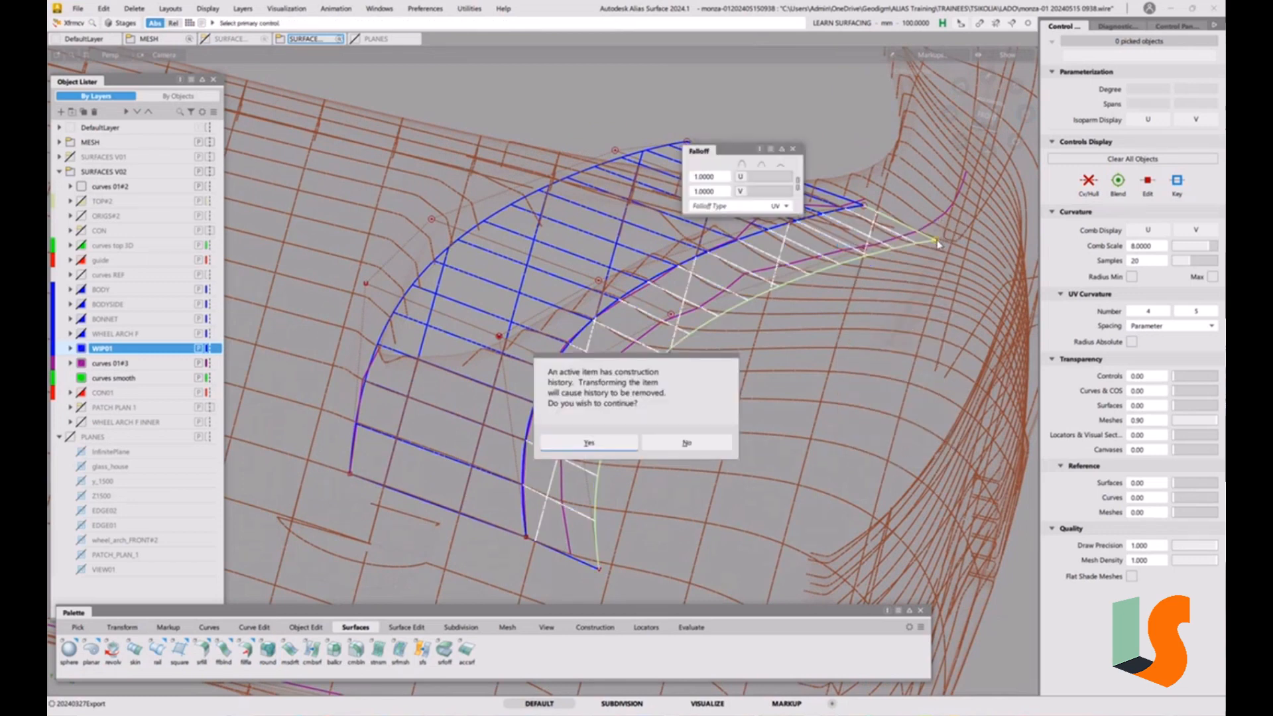
{"action": "left_click", "coordinate": [613, 443]}
{"action": "left_click", "coordinate": [882, 251]}
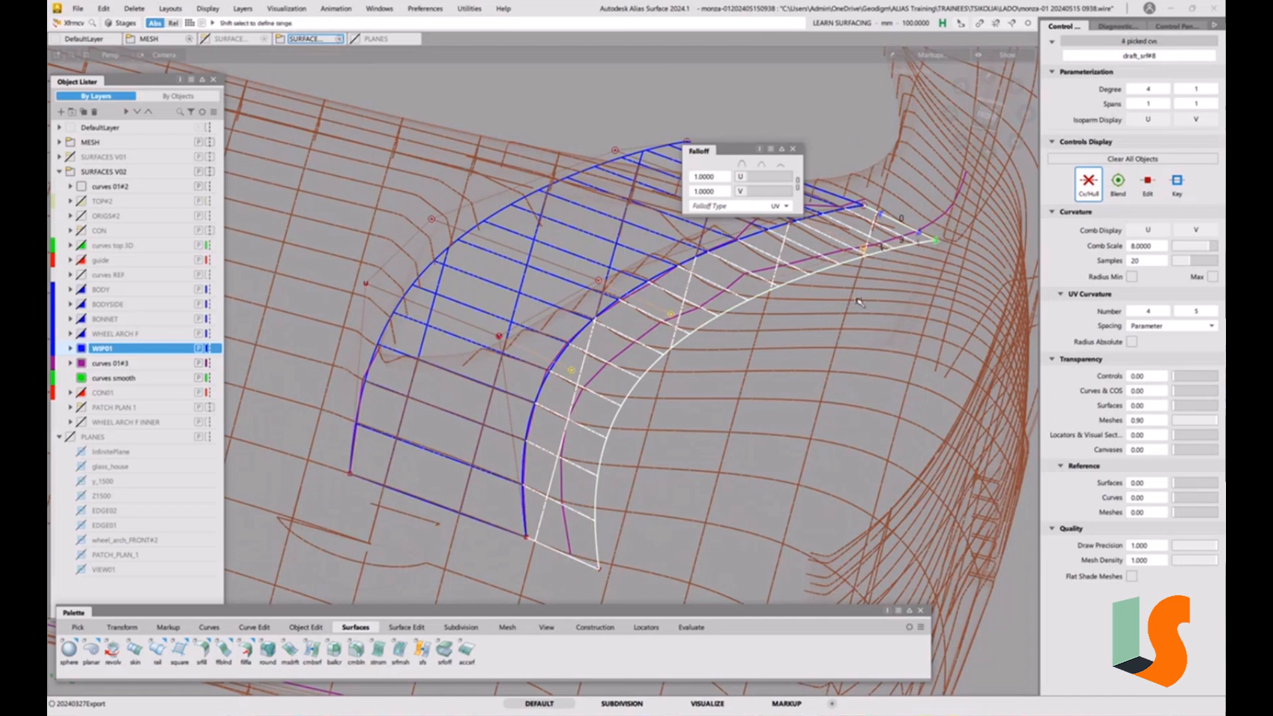
Switch the proportional move to normal/U/V directions and shift the draft surface's outer edge slightly along the surface normal.
{"action": "left_click_drag", "start_coordinate": [782, 108], "coordinate": [786, 110]}
{"action": "middle_click_drag", "start_coordinate": [785, 110], "coordinate": [554, 267], "text": "alt+shift"}
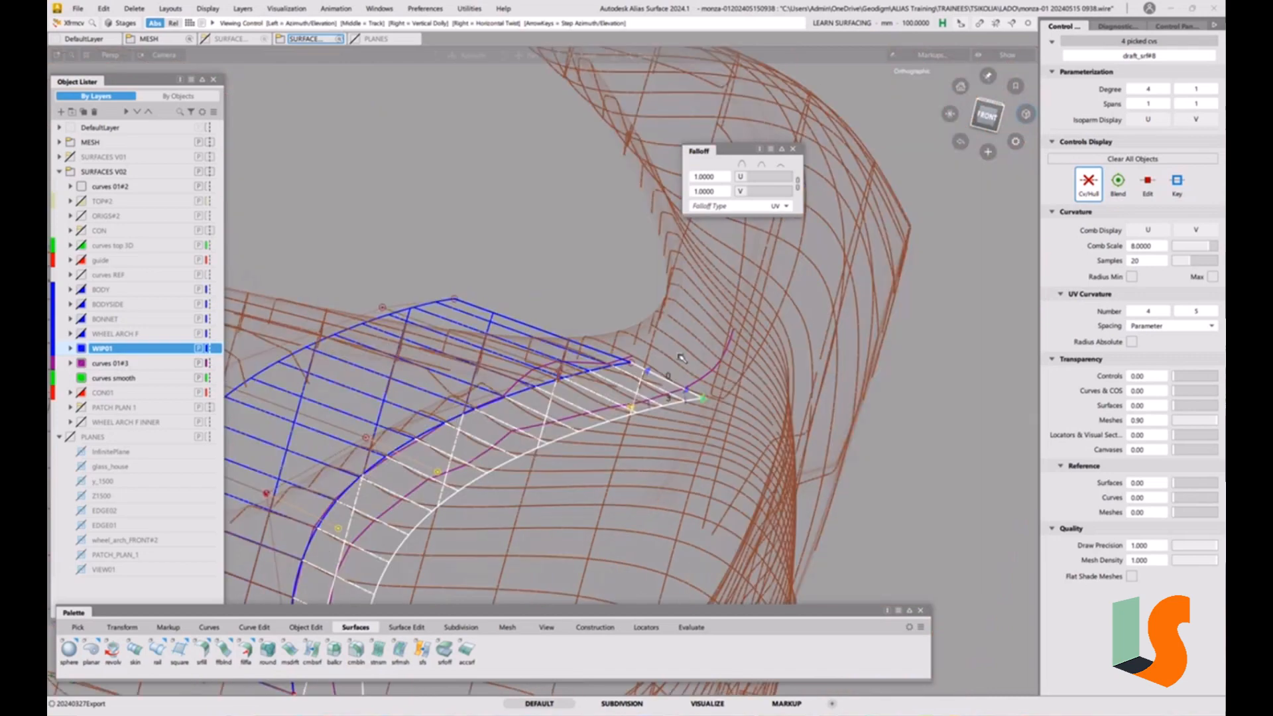
{"action": "left_click_drag", "start_coordinate": [555, 267], "coordinate": [950, 395], "text": "alt+shift"}
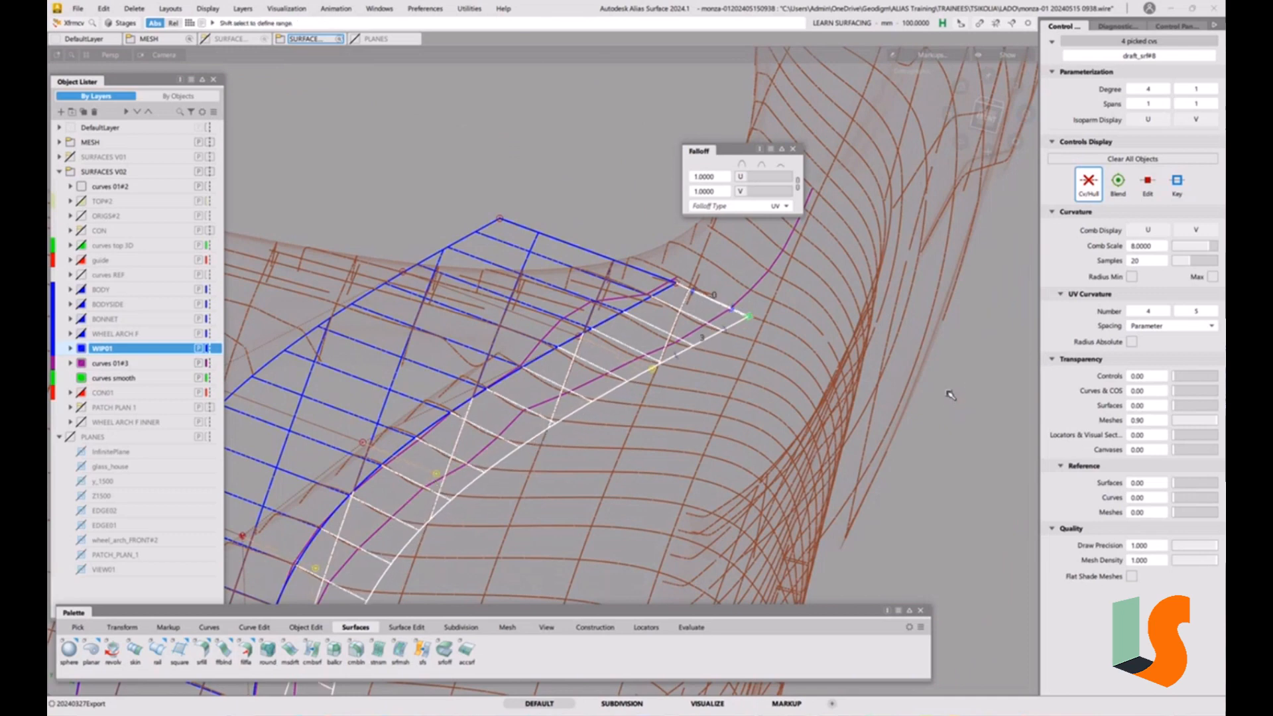
{"action": "right_click", "coordinate": [950, 395]}
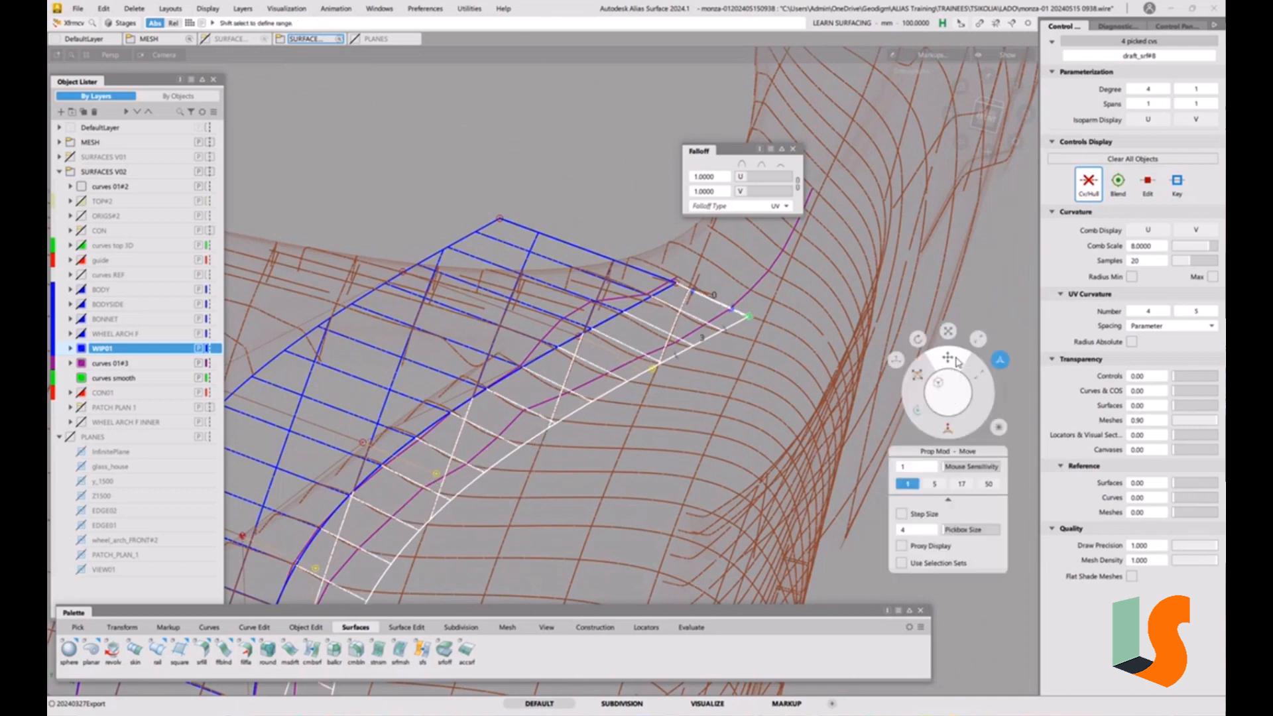
{"action": "left_click", "coordinate": [951, 428]}
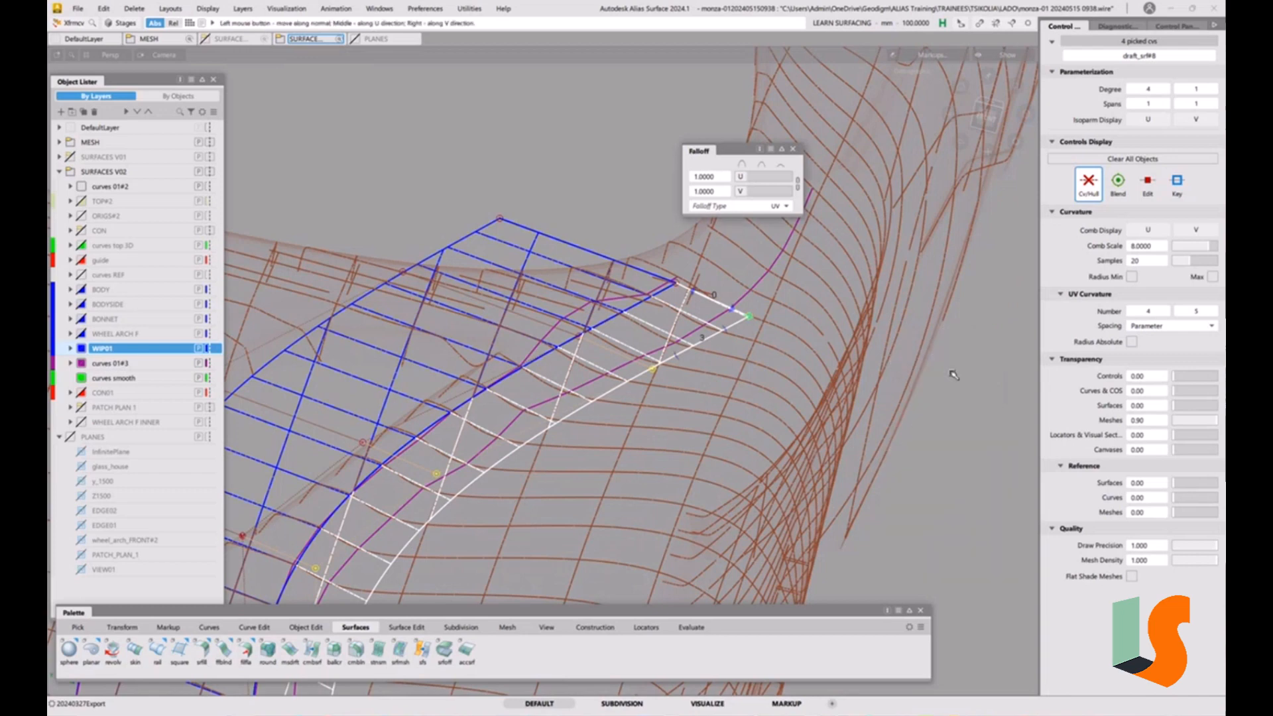
{"action": "left_click_drag", "start_coordinate": [959, 373], "coordinate": [965, 371]}
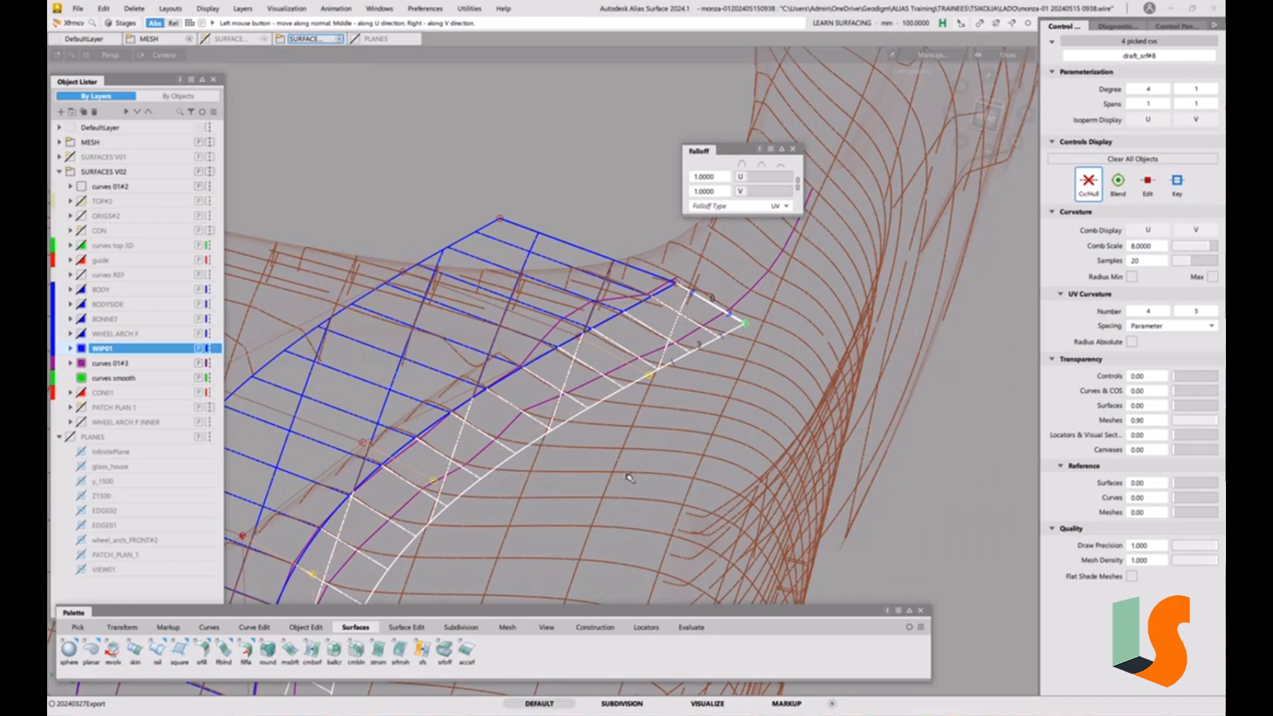
Deselect the CVs, check the draft surface against the shaded mesh, and close the Falloff settings.
{"action": "middle_click_drag", "start_coordinate": [625, 475], "coordinate": [617, 395], "text": "alt+shift"}
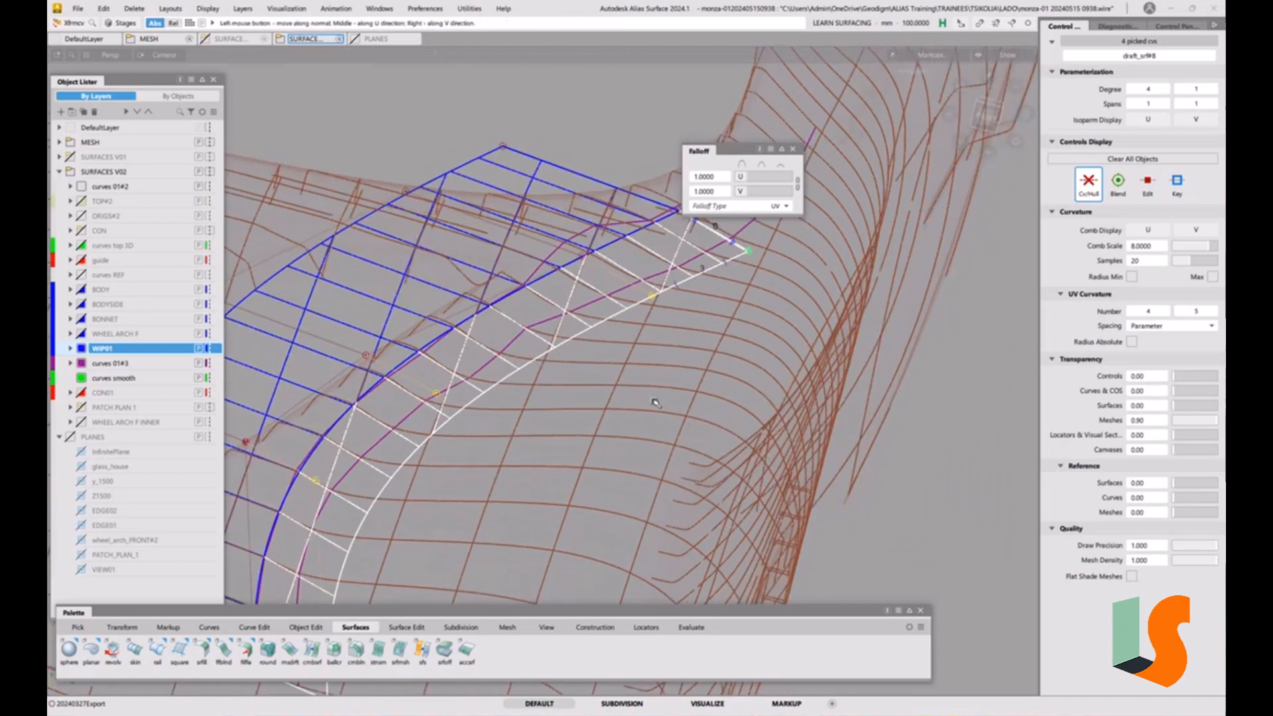
{"action": "key", "text": "Escape"}
{"action": "key", "text": "1"}
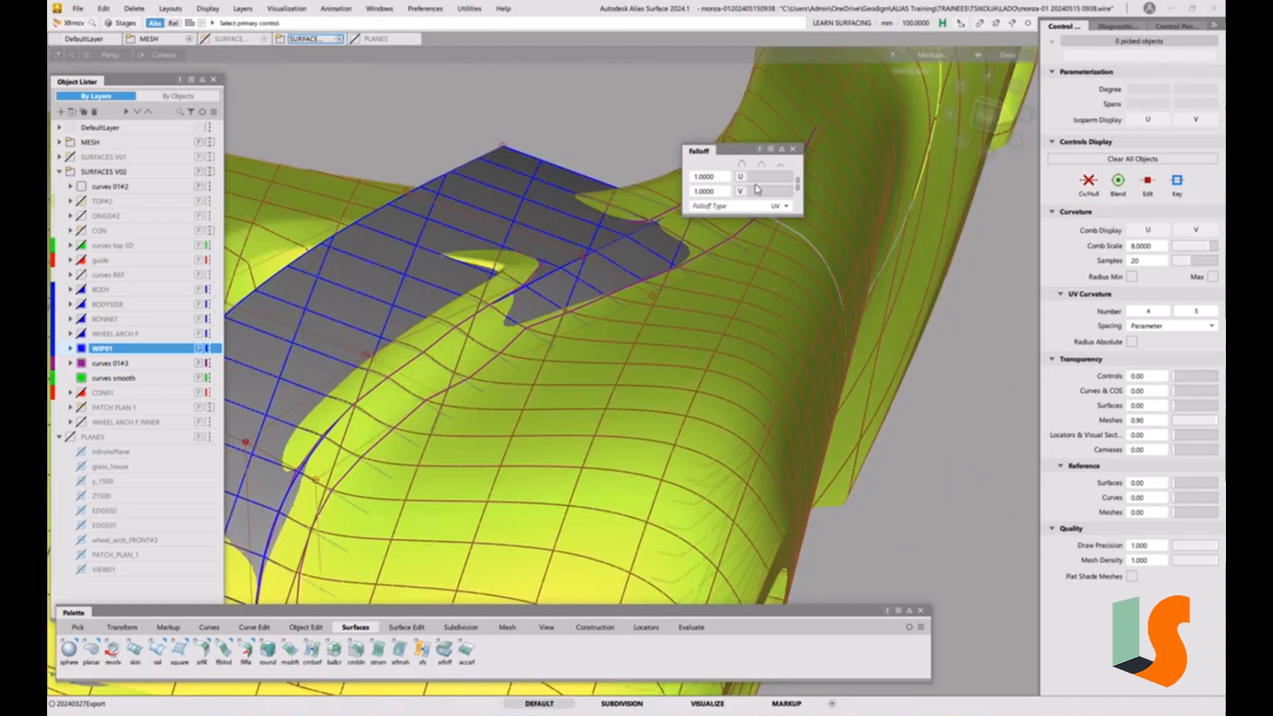
{"action": "left_click", "coordinate": [791, 152]}
{"action": "key", "text": "1"}
{"action": "left_click_drag", "start_coordinate": [767, 325], "coordinate": [769, 245], "text": "ctrl+shift"}
{"action": "middle_click_drag", "start_coordinate": [653, 247], "coordinate": [618, 294], "text": "alt+shift"}
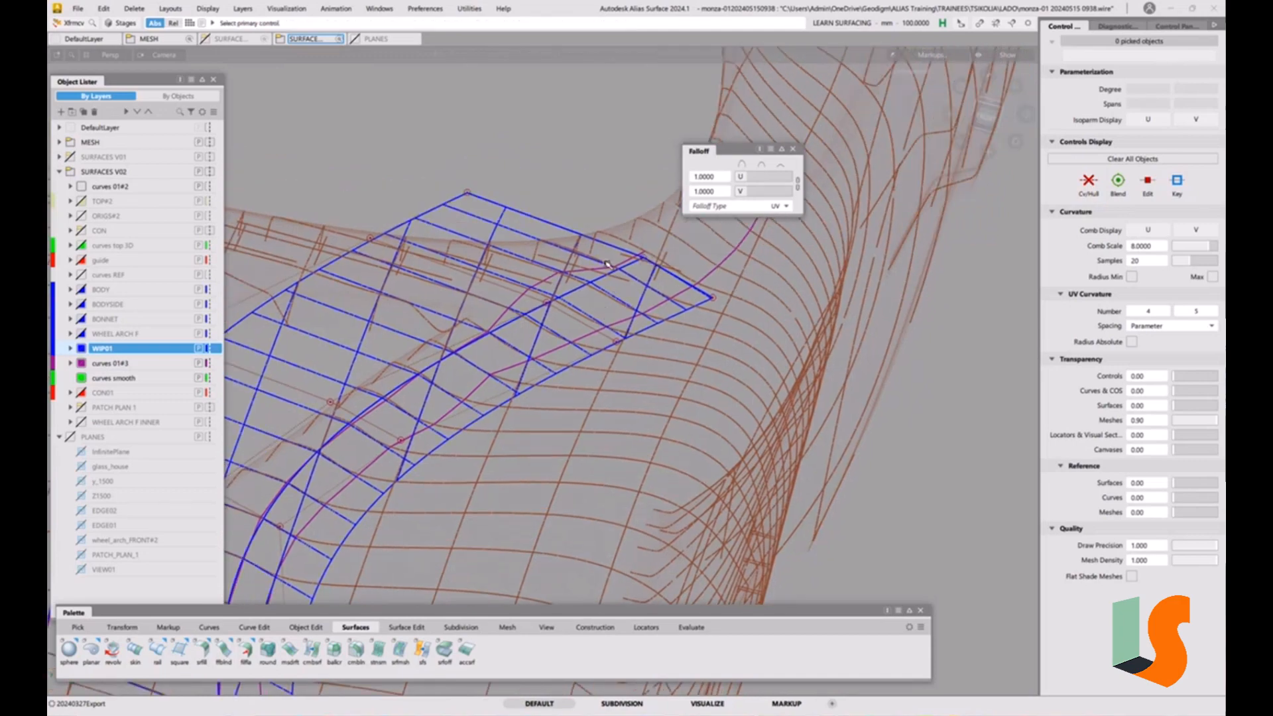
{"action": "right_click_drag", "start_coordinate": [609, 293], "coordinate": [571, 290], "text": "alt+shift"}
{"action": "middle_click_drag", "start_coordinate": [570, 291], "coordinate": [692, 241], "text": "alt+shift"}
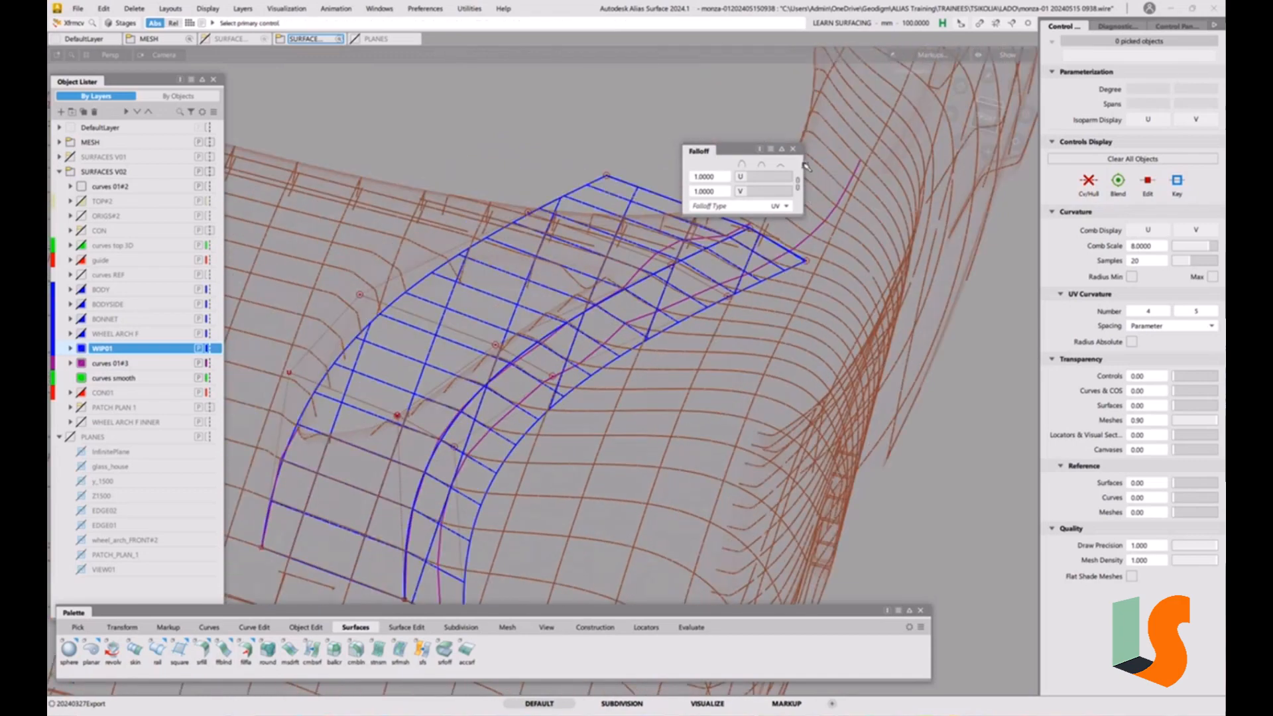
{"action": "left_click", "coordinate": [792, 150]}
{"action": "mouse_move", "coordinate": [737, 319]}
{"action": "left_mouse_down", "text": "alt+shift"}
{"action": "mouse_move", "coordinate": [660, 246]}
{"action": "mouse_move", "coordinate": [611, 341]}
{"action": "mouse_move", "coordinate": [727, 339]}
{"action": "mouse_move", "coordinate": [598, 379]}
{"action": "mouse_move", "coordinate": [571, 330]}
{"action": "mouse_move", "coordinate": [748, 263]}
{"action": "mouse_move", "coordinate": [695, 278]}
{"action": "mouse_move", "coordinate": [606, 256]}
{"action": "mouse_move", "coordinate": [569, 269]}
{"action": "mouse_move", "coordinate": [638, 233]}
{"action": "left_mouse_up", "text": "alt+shift"}
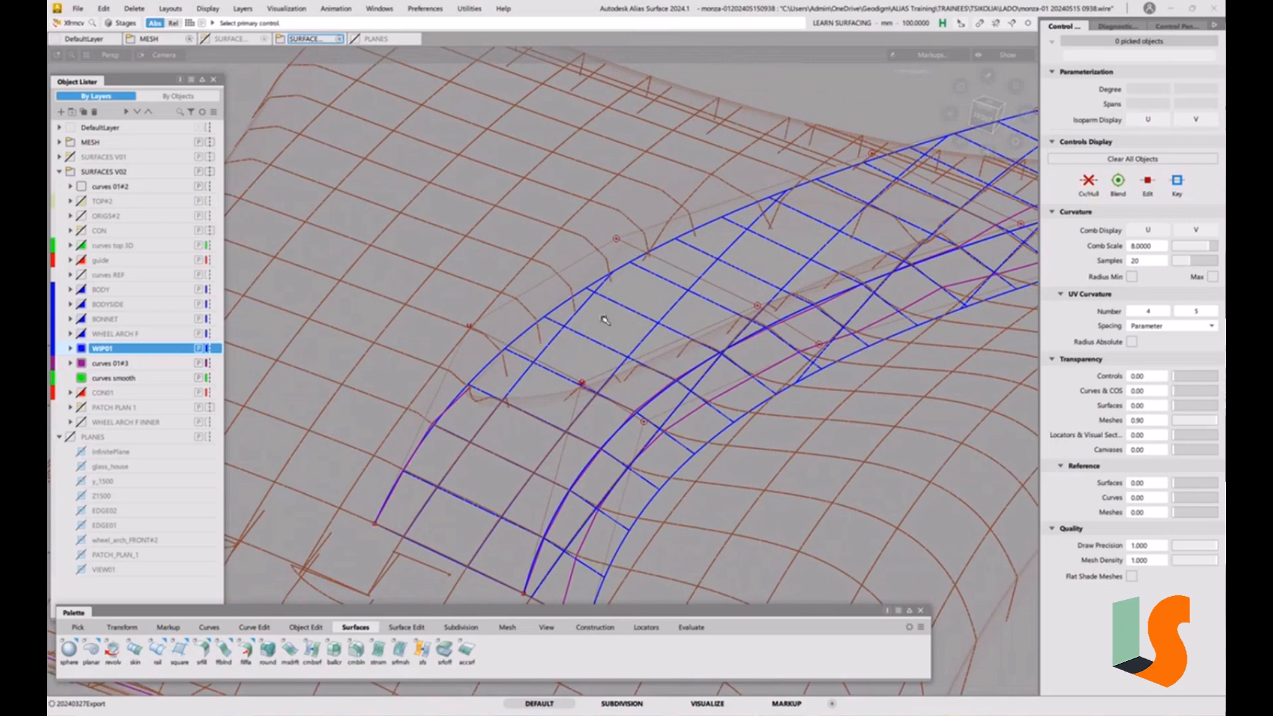
{"action": "mouse_move", "coordinate": [604, 321]}
{"action": "left_mouse_down", "text": "alt+shift"}
{"action": "mouse_move", "coordinate": [487, 296]}
{"action": "mouse_move", "coordinate": [496, 315]}
{"action": "left_mouse_up", "text": "alt+shift"}
{"action": "left_click", "coordinate": [77, 9]}
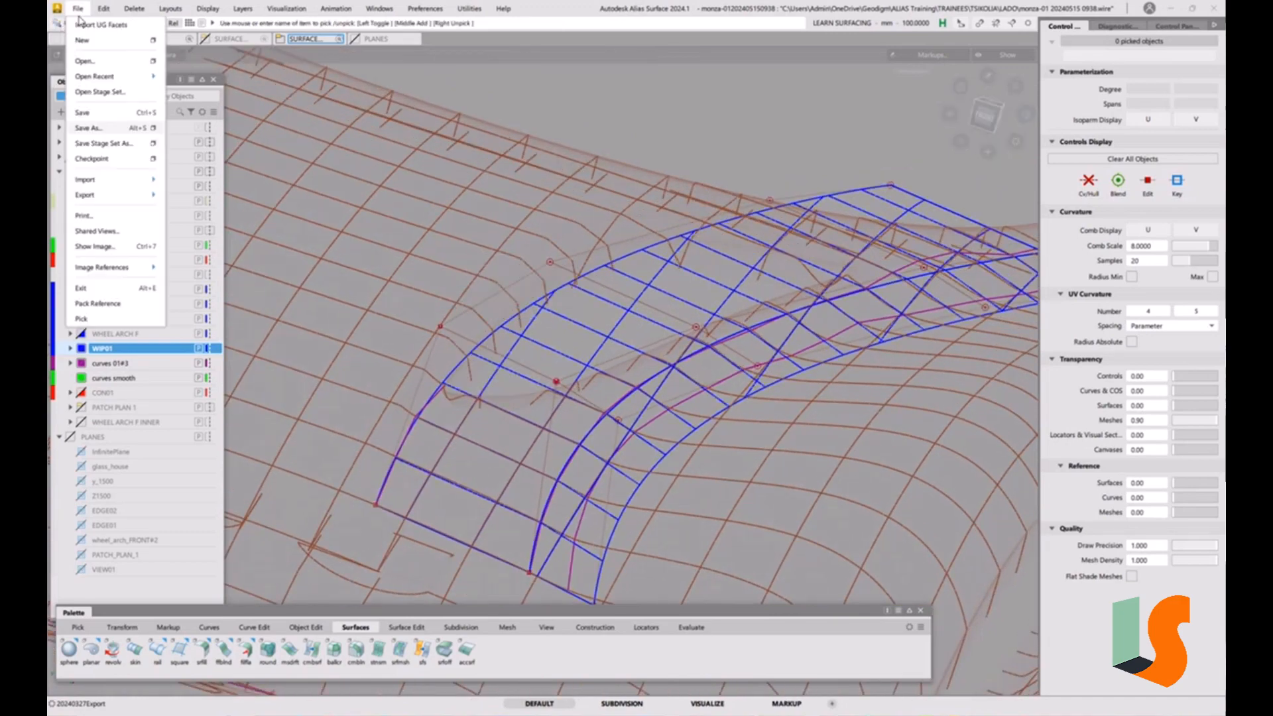
{"action": "left_click", "coordinate": [98, 126]}
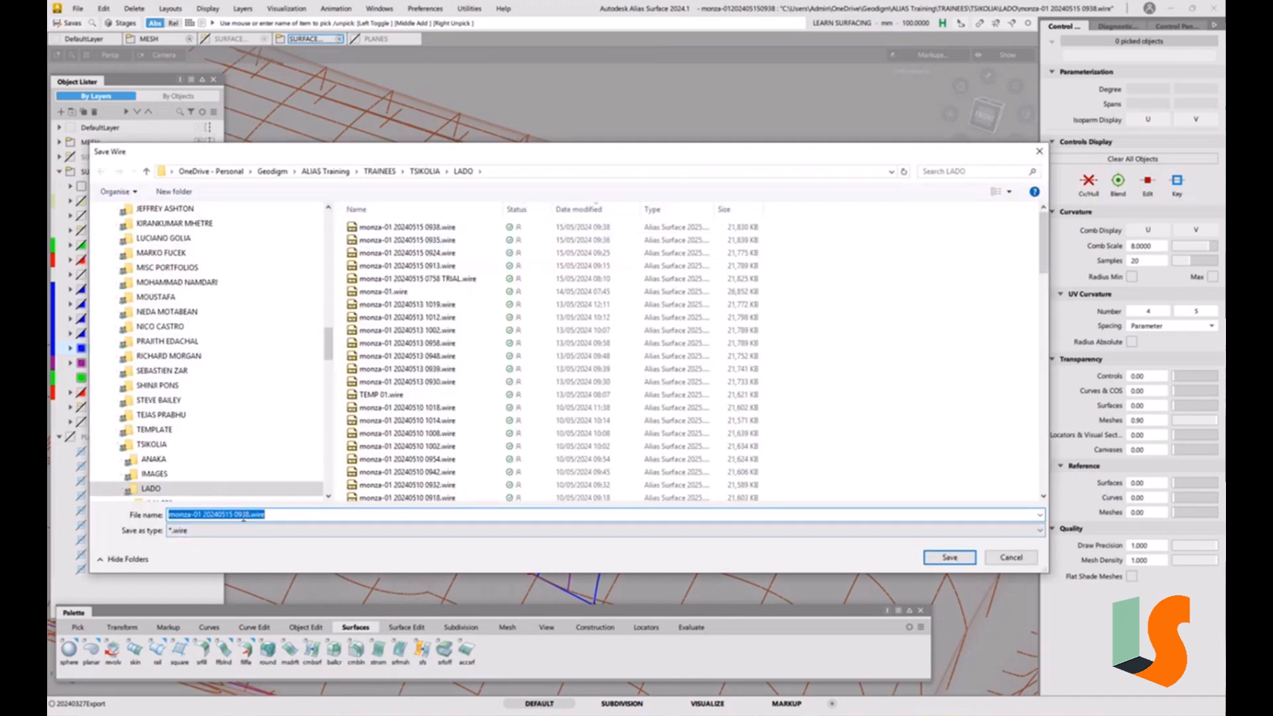
{"action": "left_click_drag", "start_coordinate": [242, 515], "coordinate": [307, 515]}
{"action": "type", "text": "53"}
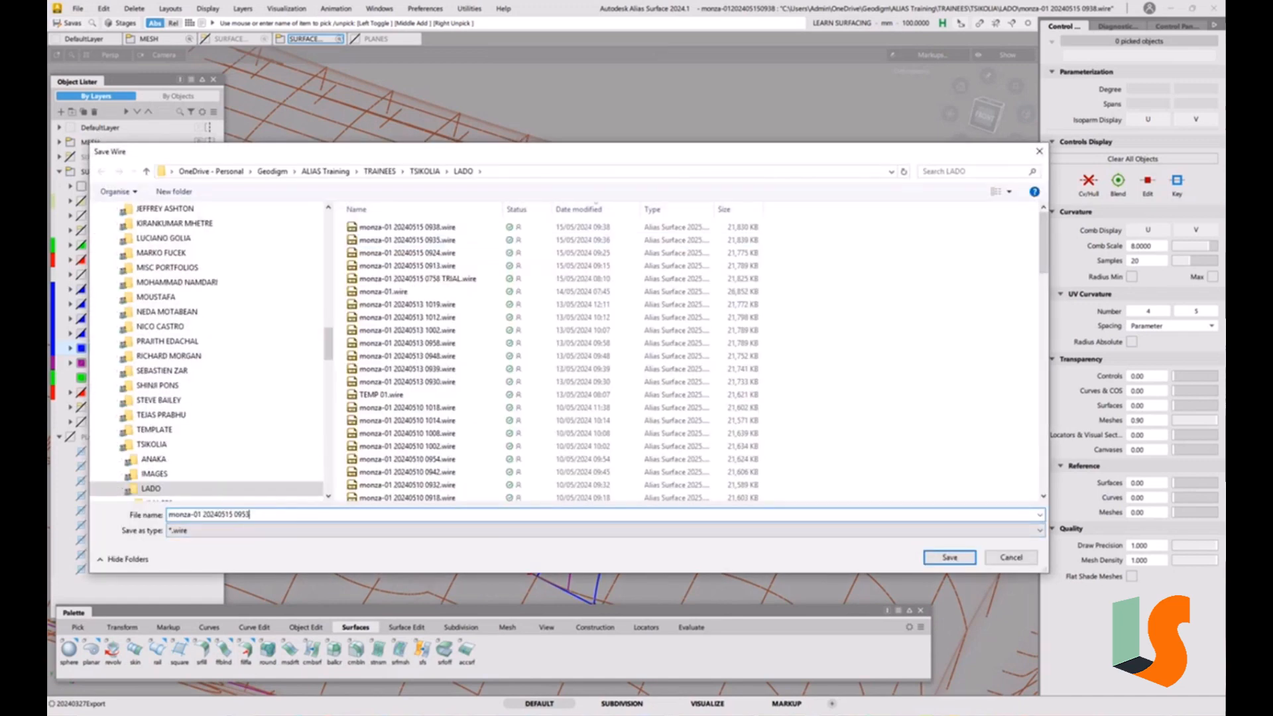
{"action": "key", "text": "Return"}
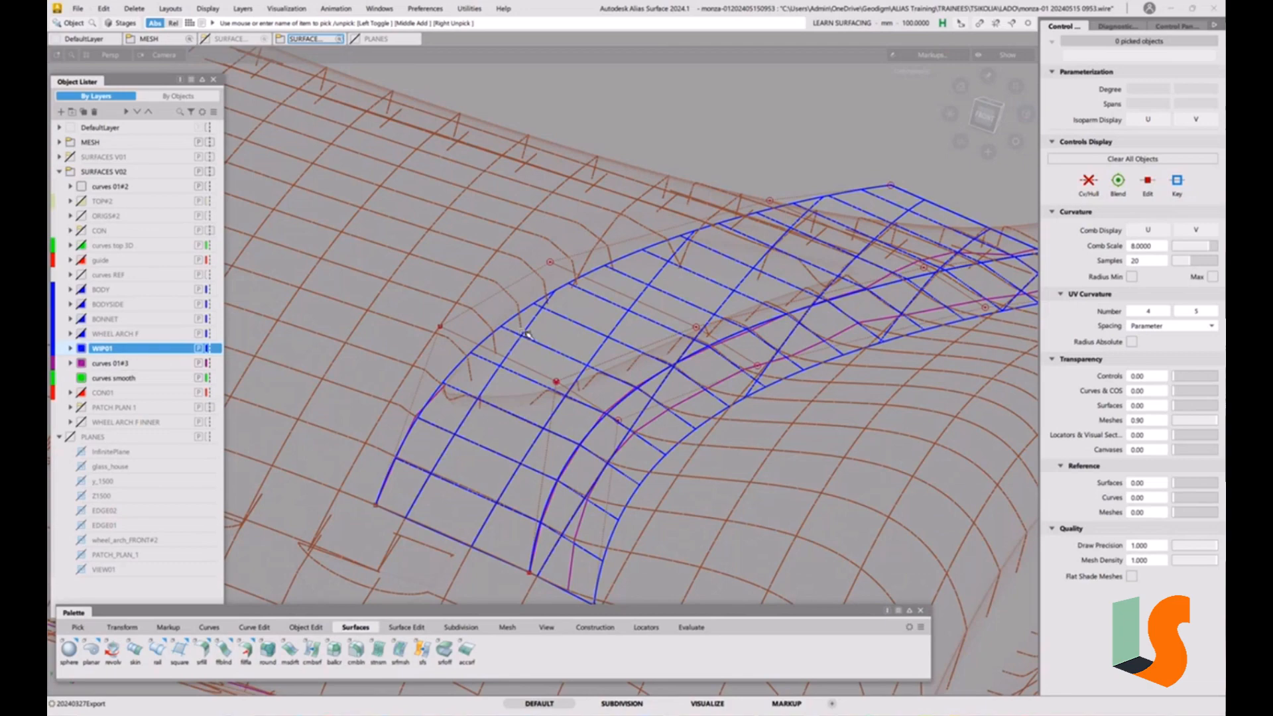
Show the BODY layer to compare its surfaces with the skin and draft surfaces, and hide it again.
{"action": "left_click_drag", "start_coordinate": [484, 352], "coordinate": [653, 314], "text": "alt+shift"}
{"action": "right_click_drag", "start_coordinate": [653, 314], "coordinate": [583, 332], "text": "alt+shift"}
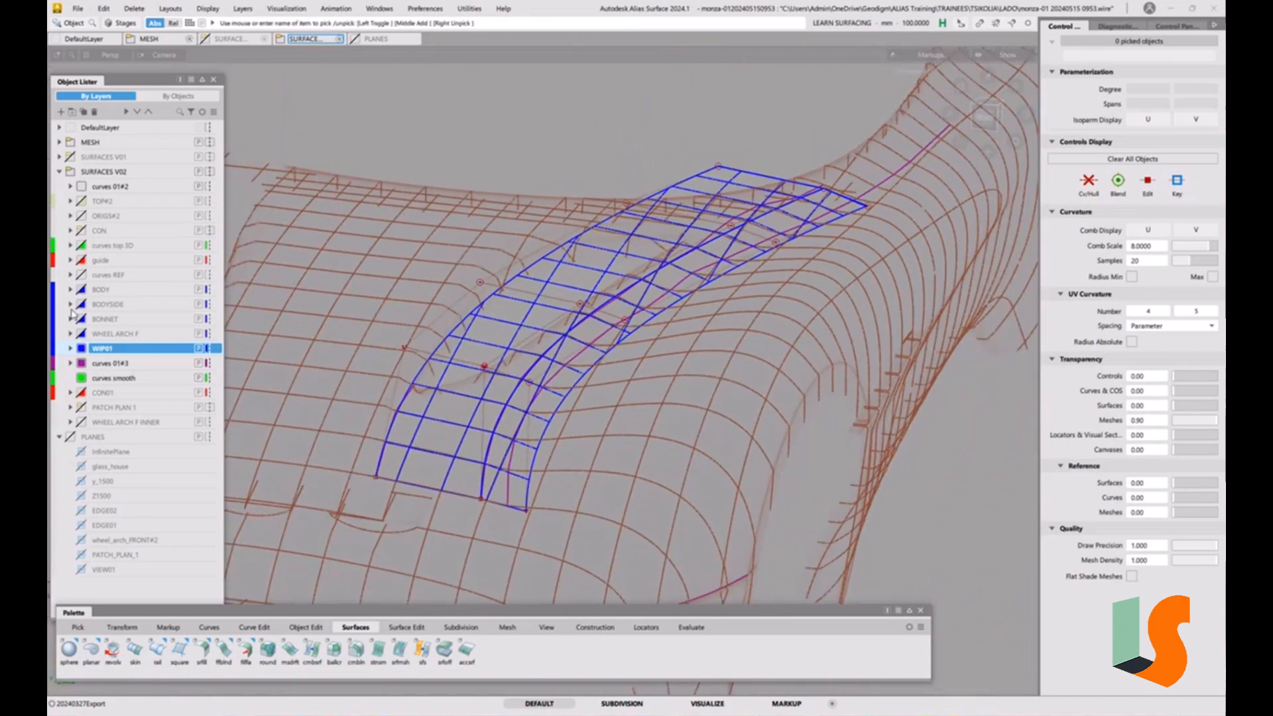
{"action": "left_click", "coordinate": [81, 291]}
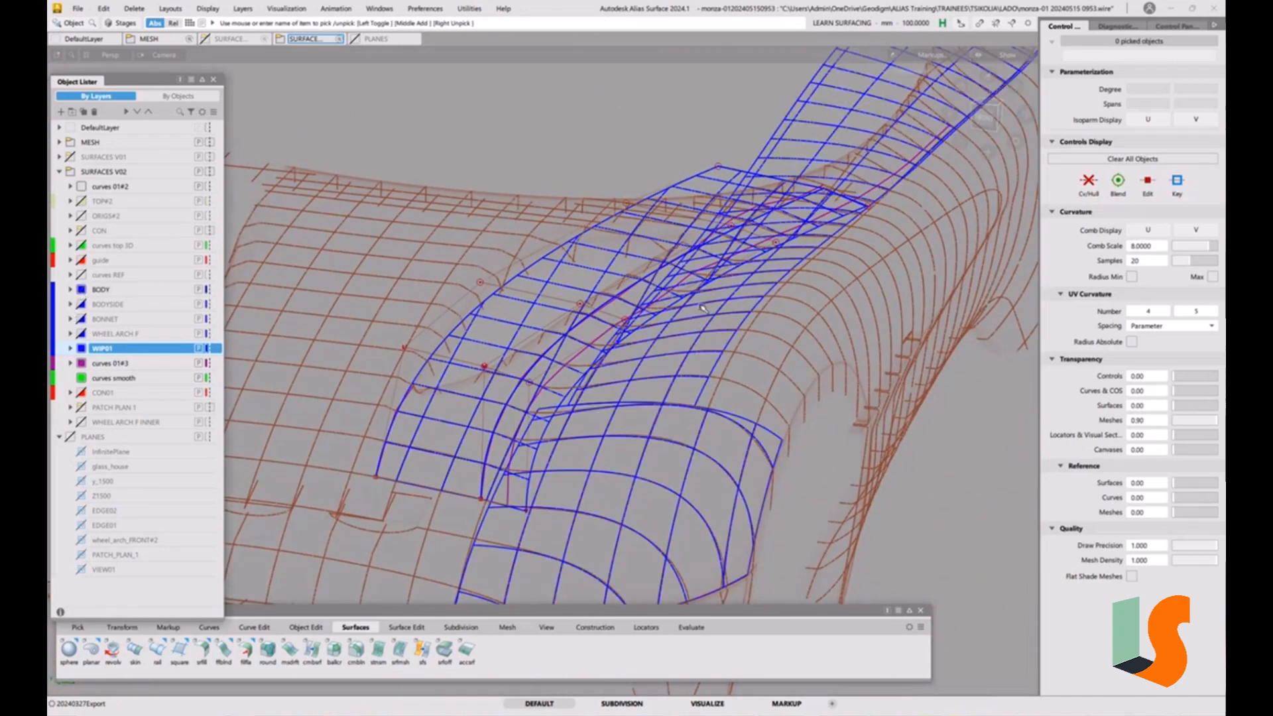
{"action": "left_click", "coordinate": [488, 282], "text": "ctrl+shift"}
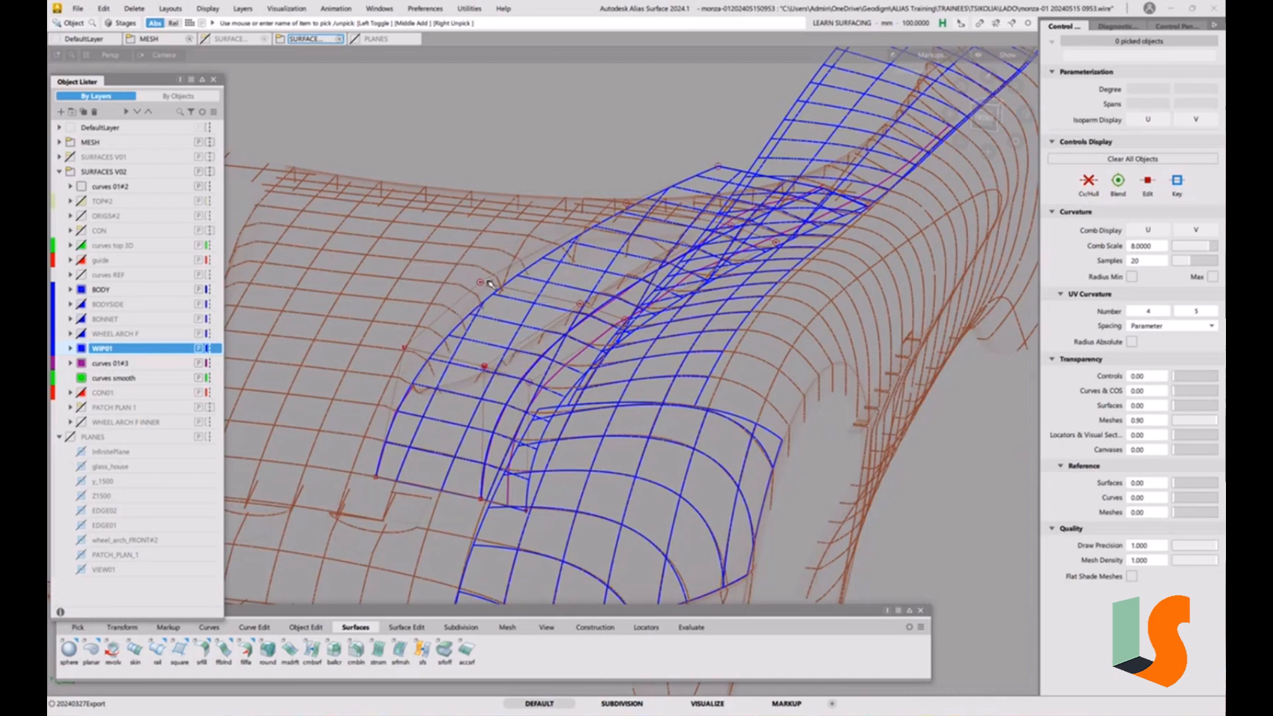
{"action": "left_click", "coordinate": [81, 290]}
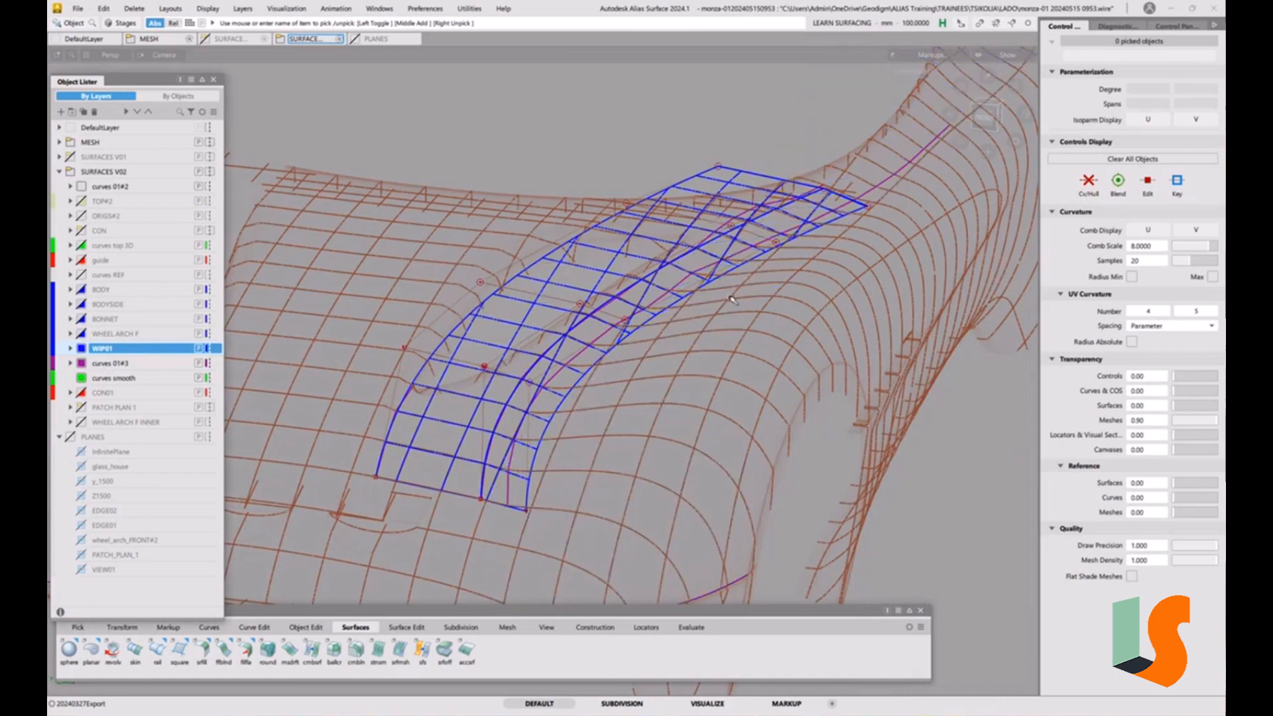
Shade the model and isolate the body mesh Line001 by hiding everything else.
{"action": "key", "text": "5"}
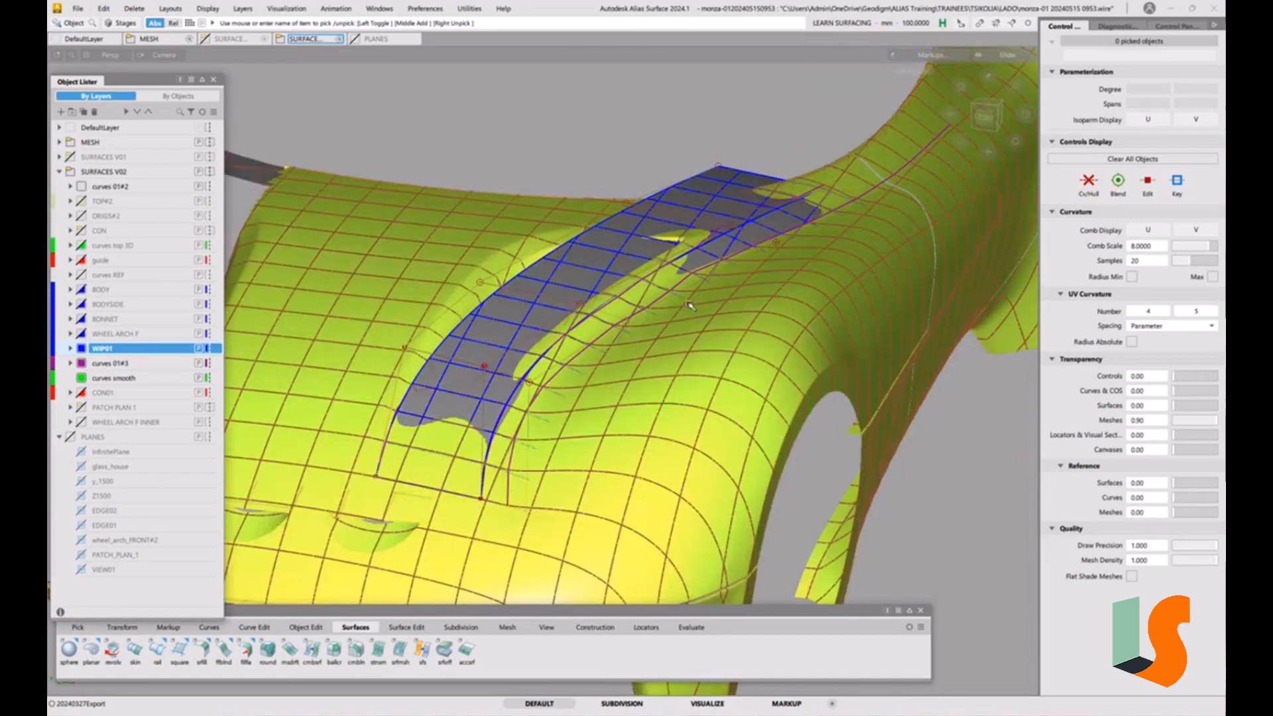
{"action": "left_click_drag", "start_coordinate": [528, 258], "coordinate": [517, 279], "text": "alt+shift"}
{"action": "left_click_drag", "start_coordinate": [486, 223], "coordinate": [484, 246], "text": "ctrl+shift"}
{"action": "left_click", "coordinate": [486, 221]}
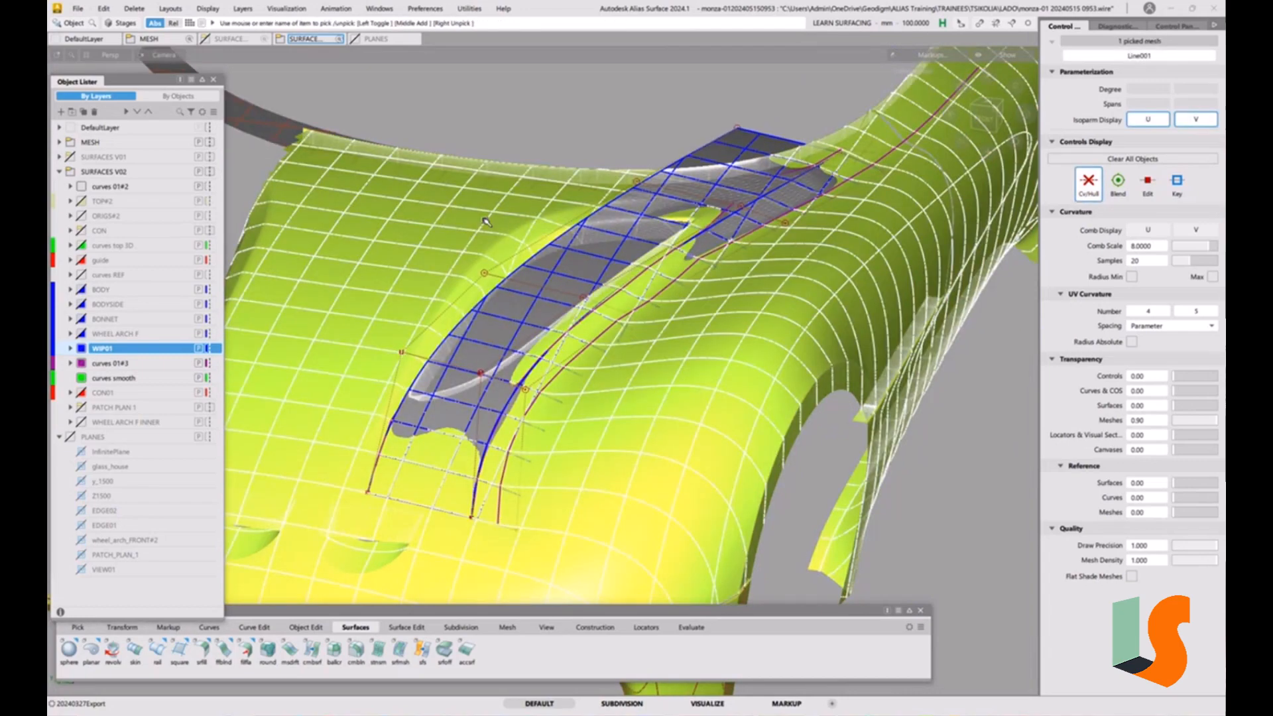
{"action": "key", "text": "alt+h"}
Examine the almond-shaped opening and its rim on the body mesh from several angles, shaded and in wireframe.
{"action": "left_click_drag", "start_coordinate": [605, 225], "coordinate": [642, 248], "text": "alt+shift"}
{"action": "middle_click_drag", "start_coordinate": [642, 247], "coordinate": [653, 311], "text": "alt+shift"}
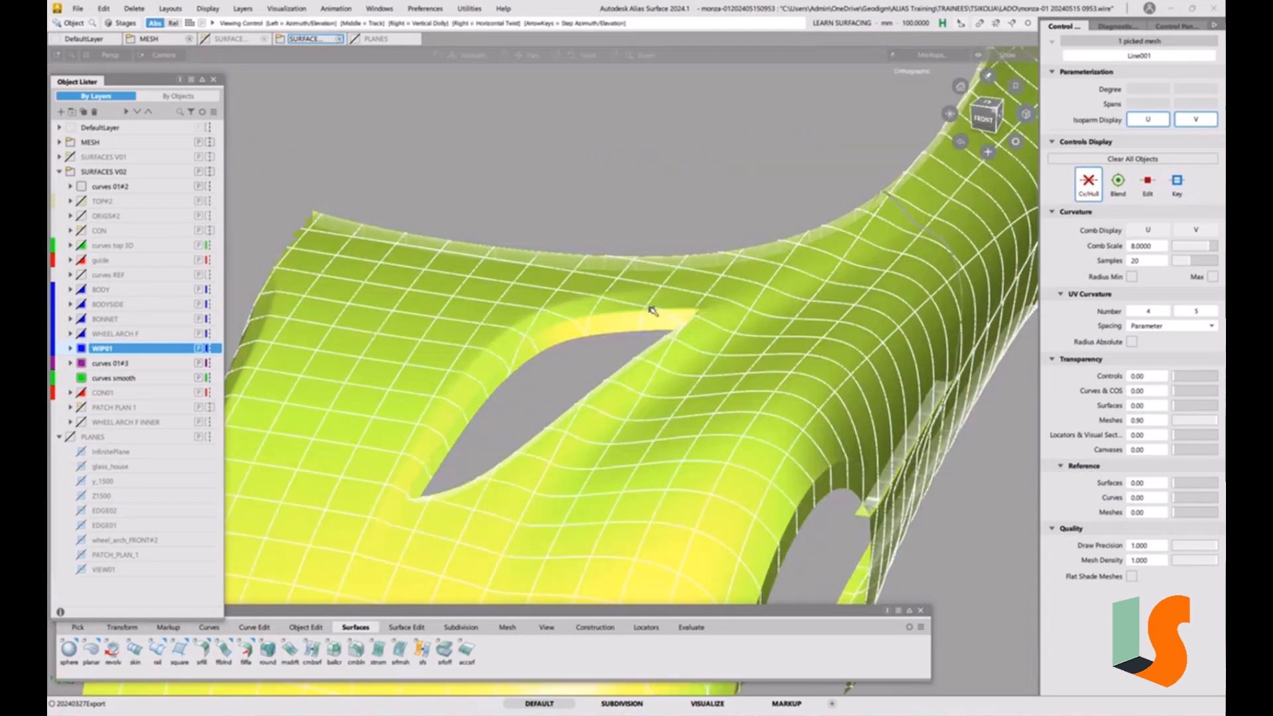
{"action": "left_click_drag", "start_coordinate": [652, 311], "coordinate": [528, 332], "text": "alt+shift"}
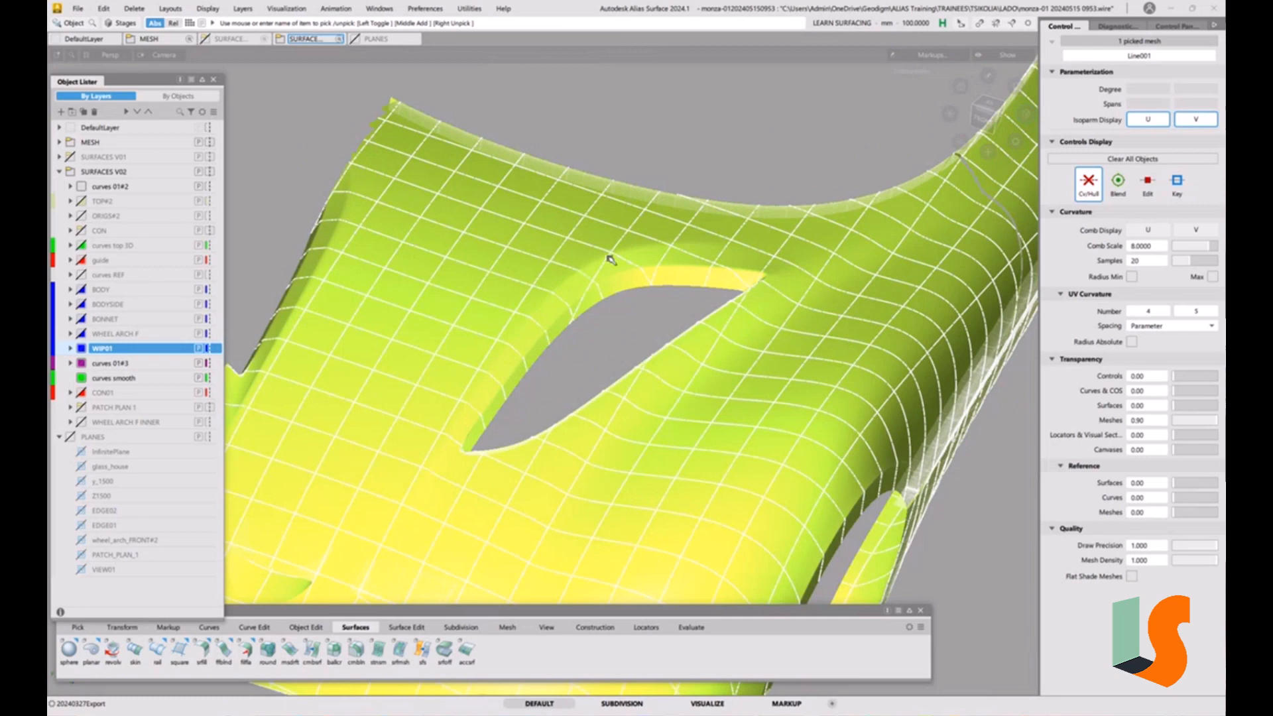
{"action": "left_click_drag", "start_coordinate": [757, 246], "coordinate": [654, 261], "text": "alt+shift"}
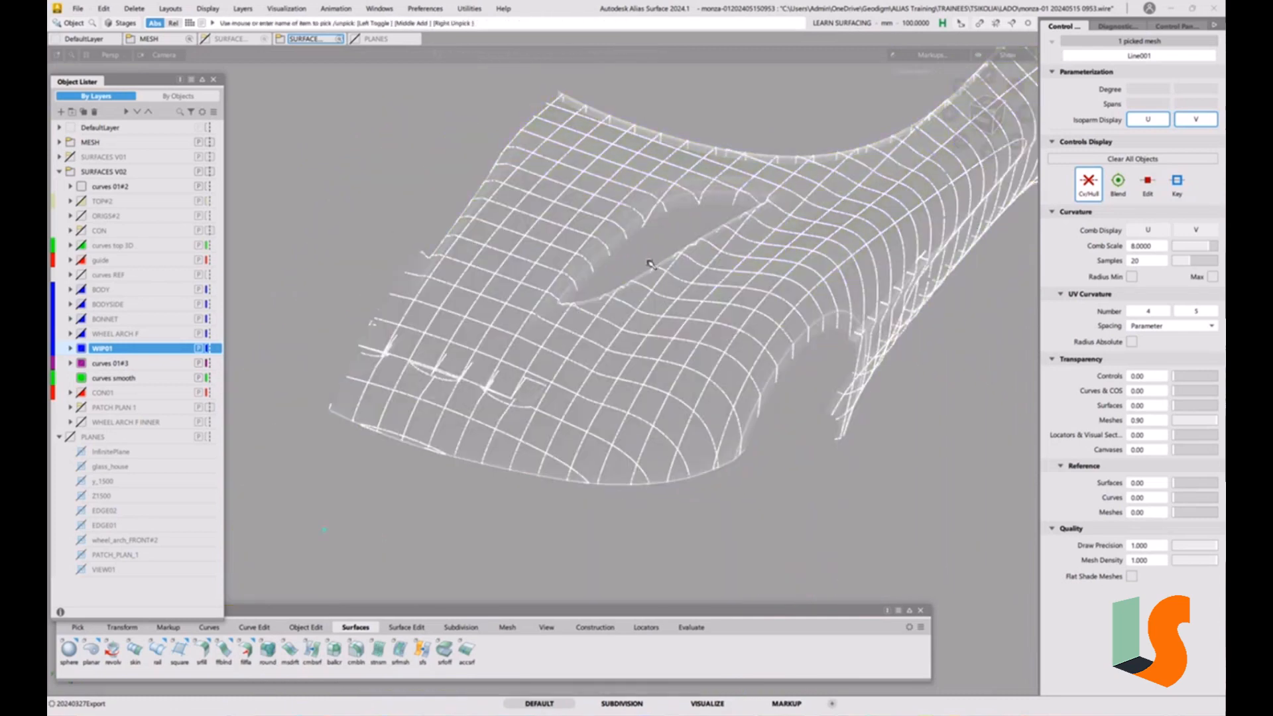
{"action": "right_click_drag", "start_coordinate": [640, 276], "coordinate": [625, 259], "text": "alt+shift"}
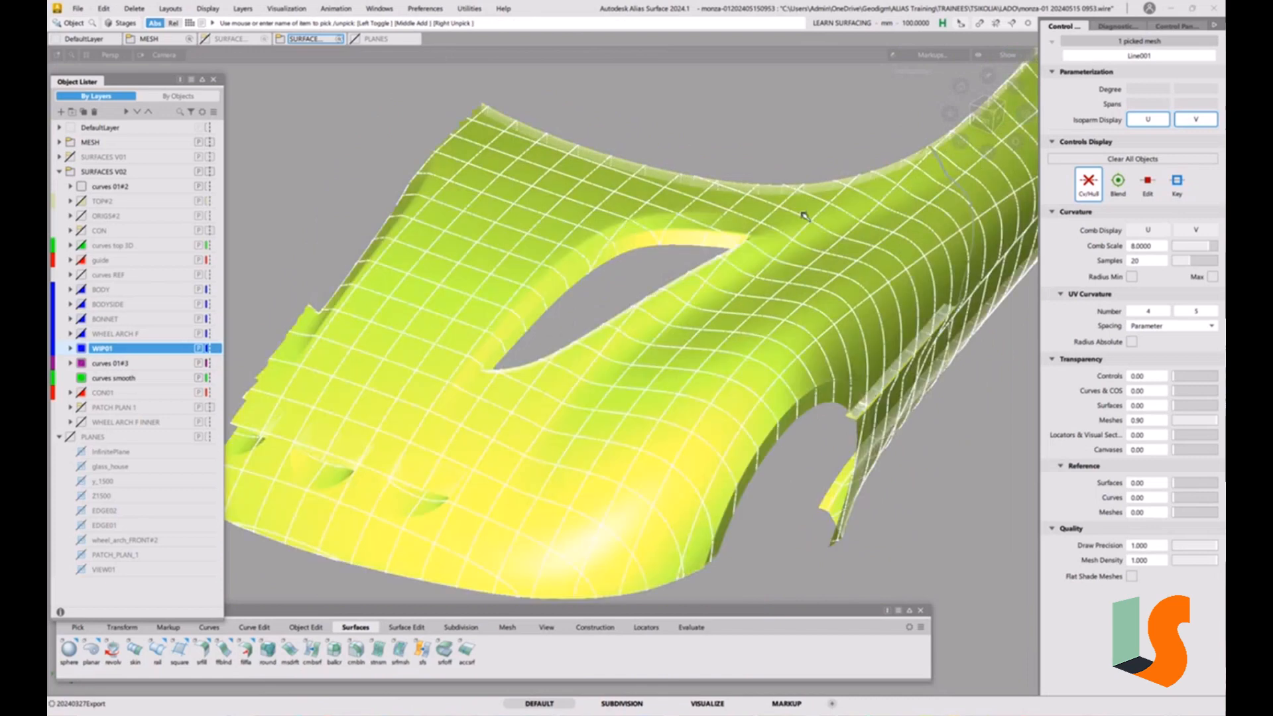
{"action": "left_click_drag", "start_coordinate": [797, 221], "coordinate": [748, 217], "text": "alt+shift"}
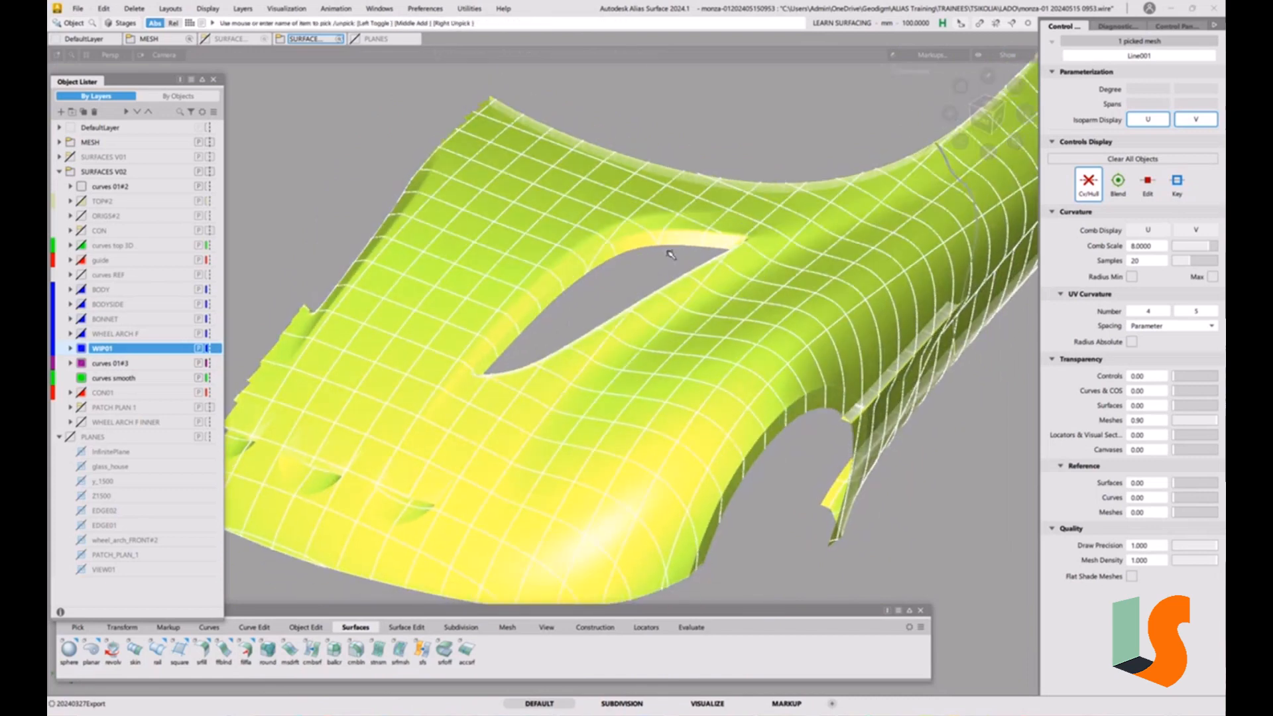
{"action": "right_click_drag", "start_coordinate": [761, 213], "coordinate": [637, 290], "text": "alt+shift"}
{"action": "mouse_move", "coordinate": [638, 290]}
{"action": "left_mouse_down", "text": "alt+shift"}
{"action": "mouse_move", "coordinate": [641, 305]}
{"action": "mouse_move", "coordinate": [672, 265]}
{"action": "left_mouse_up", "text": "alt+shift"}
{"action": "key", "text": "4"}
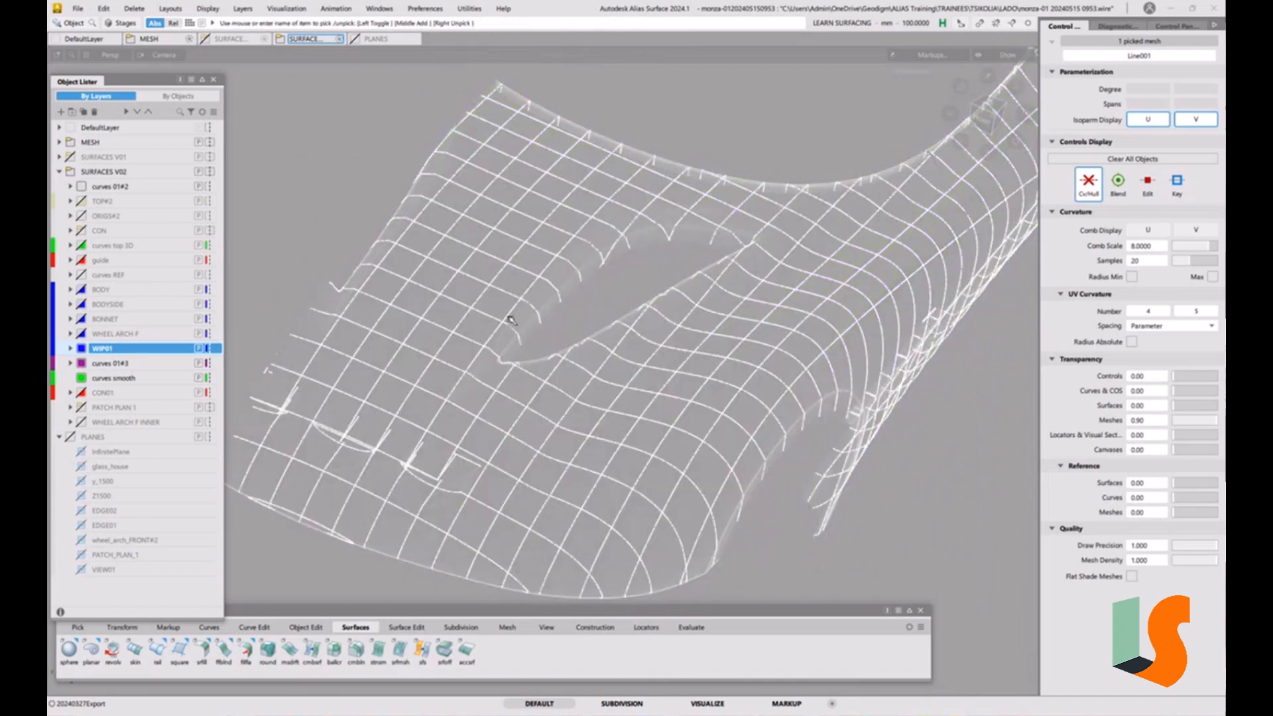
{"action": "right_click_drag", "start_coordinate": [556, 296], "coordinate": [564, 292], "text": "alt+shift"}
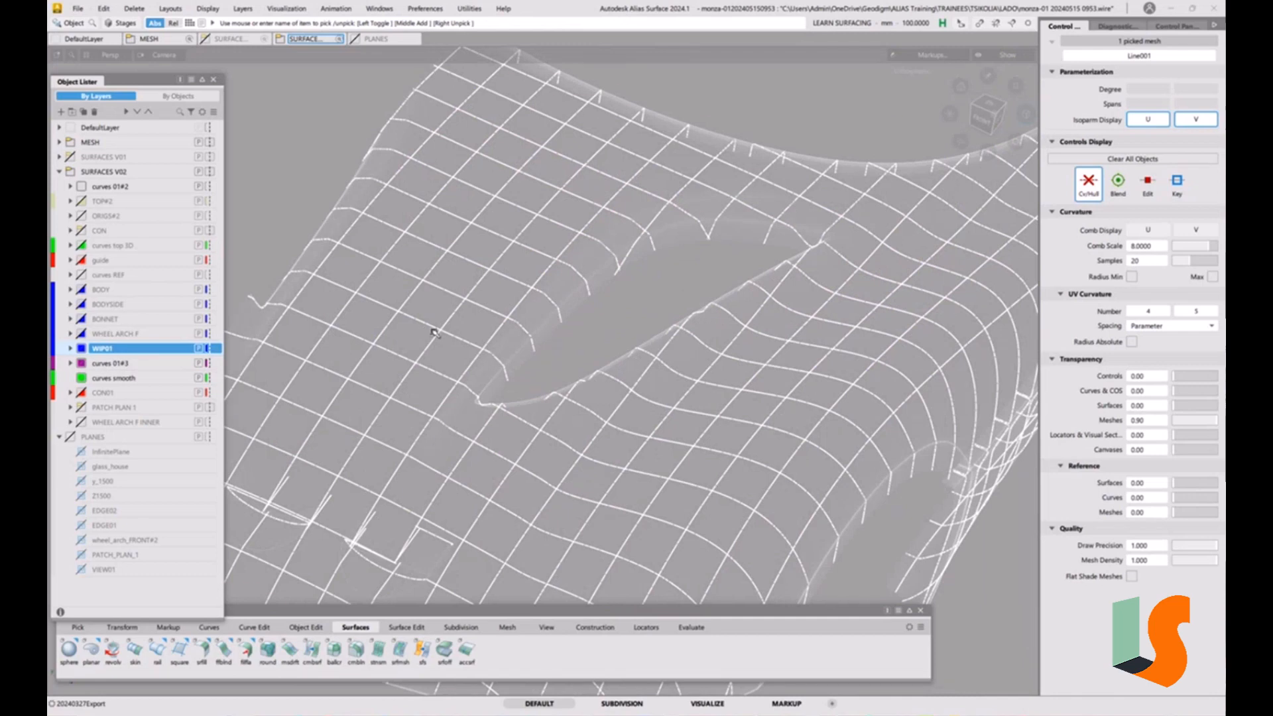
Bring back the hidden surfaces and curves and deselect the body mesh.
{"action": "key", "text": "alt+m"}
{"action": "left_click", "coordinate": [706, 283]}
{"action": "left_click_drag", "start_coordinate": [698, 250], "coordinate": [743, 230], "text": "alt+shift"}
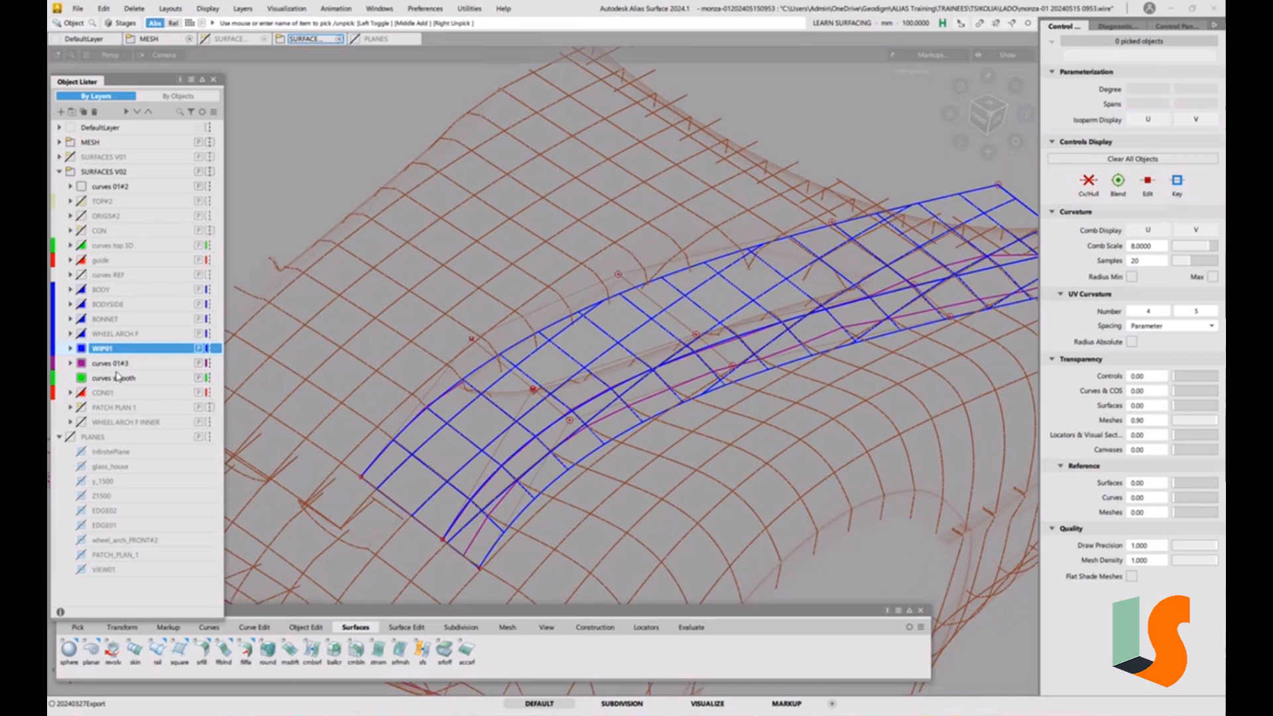
Hide the WIP01 layer and make curves 01#3 the active layer.
{"action": "left_click", "coordinate": [82, 349]}
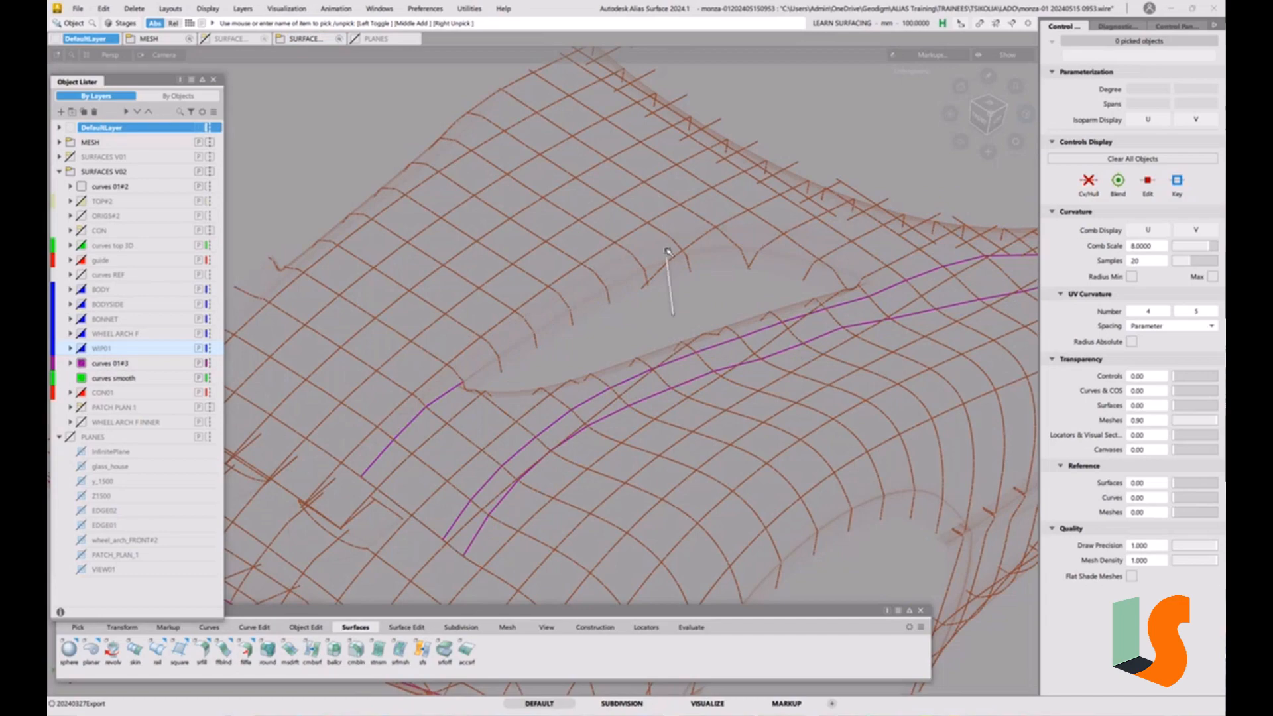
{"action": "left_click", "coordinate": [117, 366]}
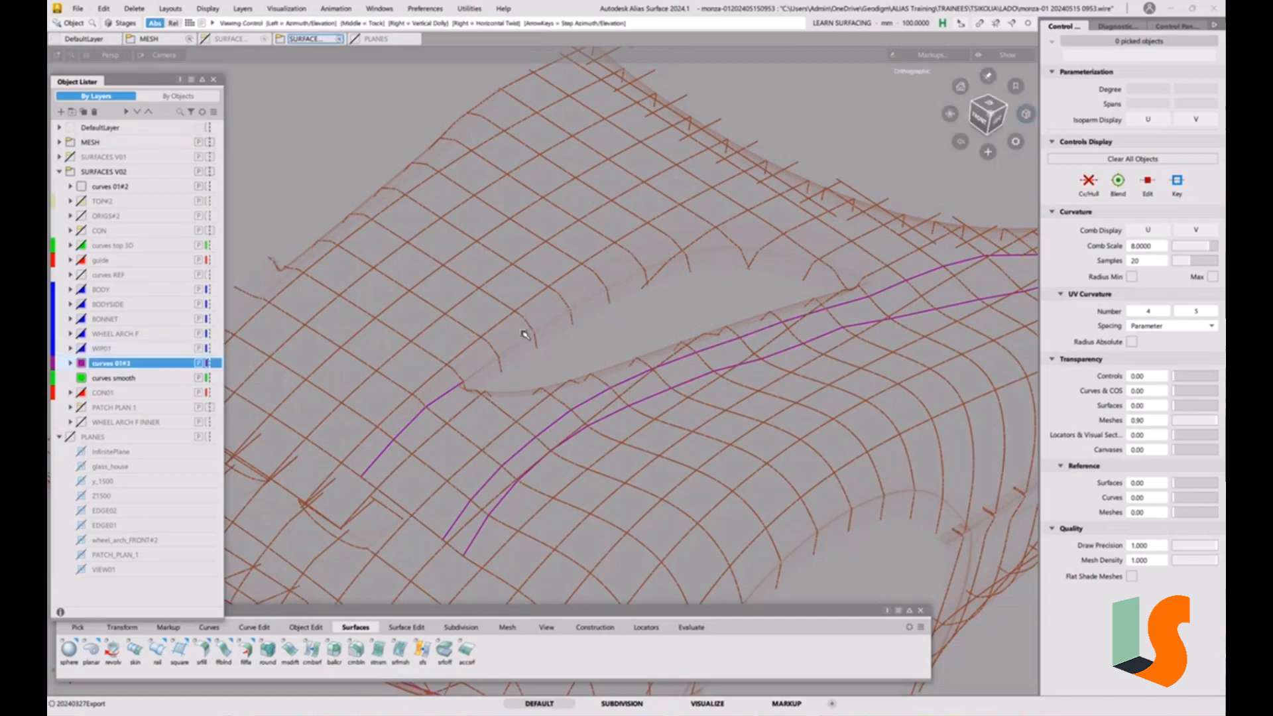
Set up a new edit point curve with uniform knot spacing, degree 1 and its pivot at the first CV.
{"action": "scroll", "coordinate": [416, 380], "scroll_direction": "up", "scroll_amount": 3}
{"action": "left_click_drag", "start_coordinate": [416, 380], "coordinate": [488, 410], "text": "alt+shift"}
{"action": "scroll", "coordinate": [489, 410], "scroll_direction": "down", "scroll_amount": 3}
{"action": "scroll", "coordinate": [485, 326], "scroll_direction": "up", "scroll_amount": 3}
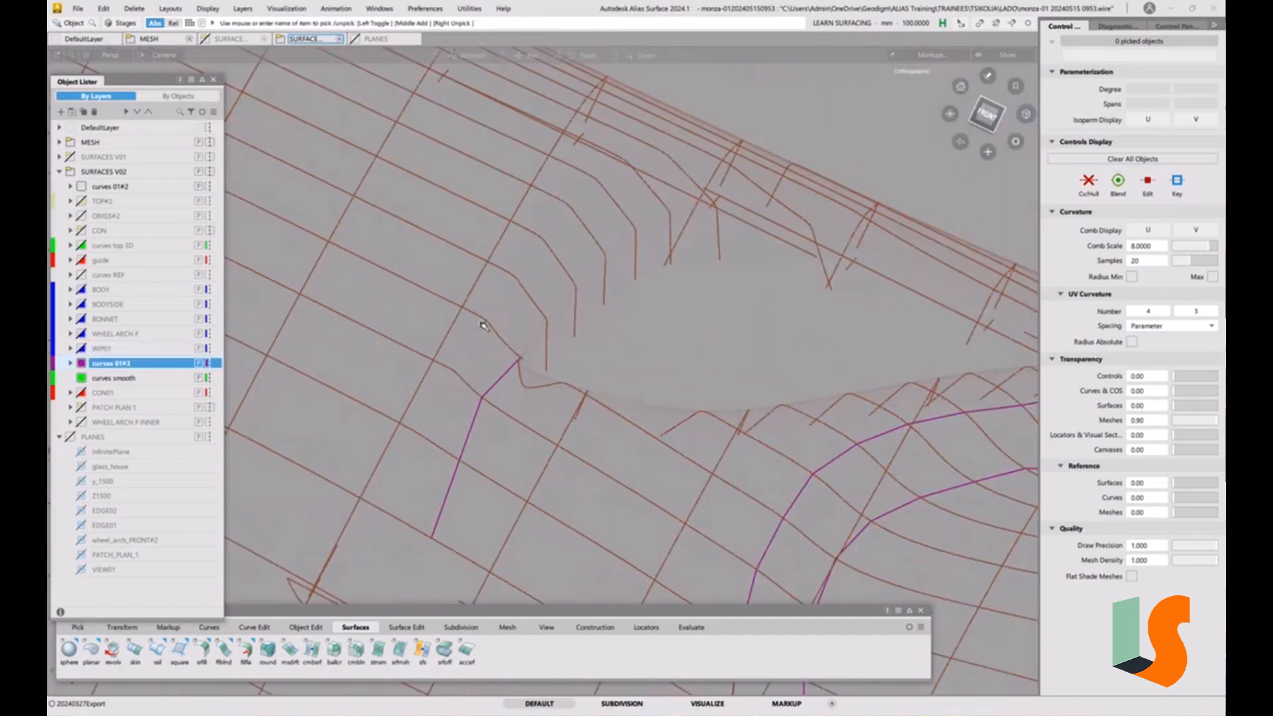
{"action": "middle_click_drag", "start_coordinate": [485, 326], "coordinate": [532, 280], "text": "alt+shift"}
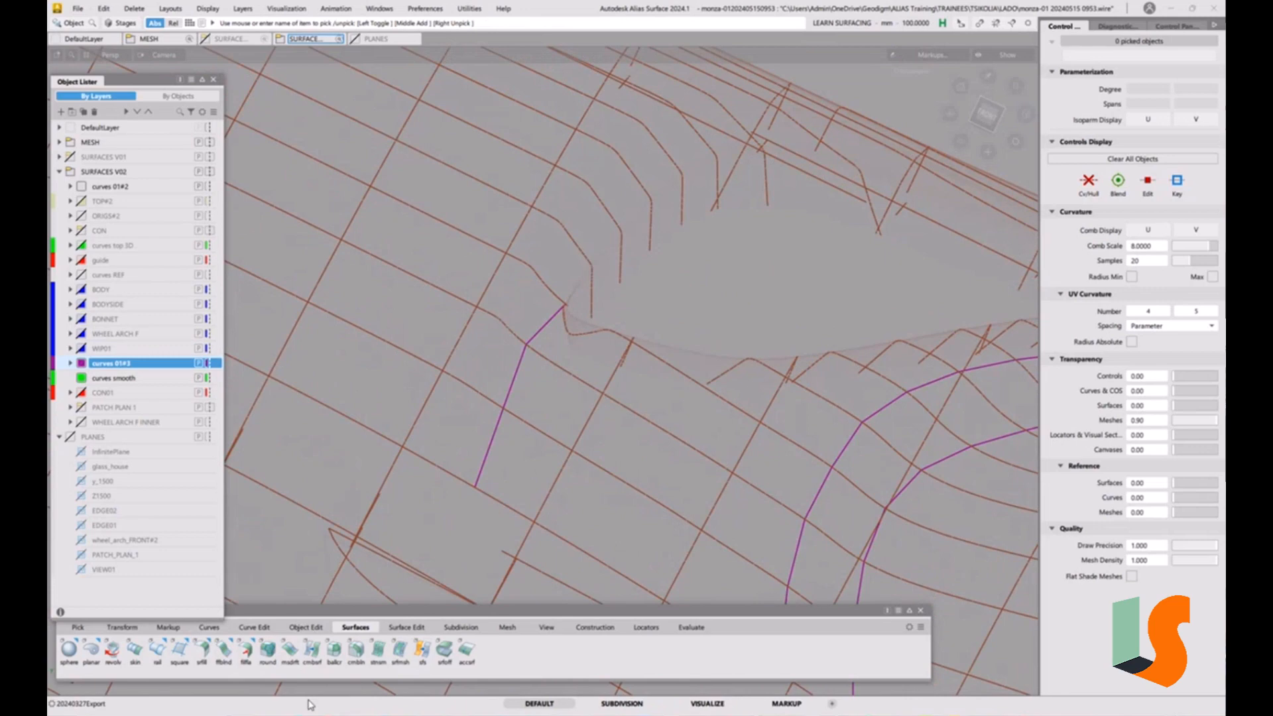
{"action": "left_click", "coordinate": [209, 628]}
{"action": "double_click", "coordinate": [91, 651]}
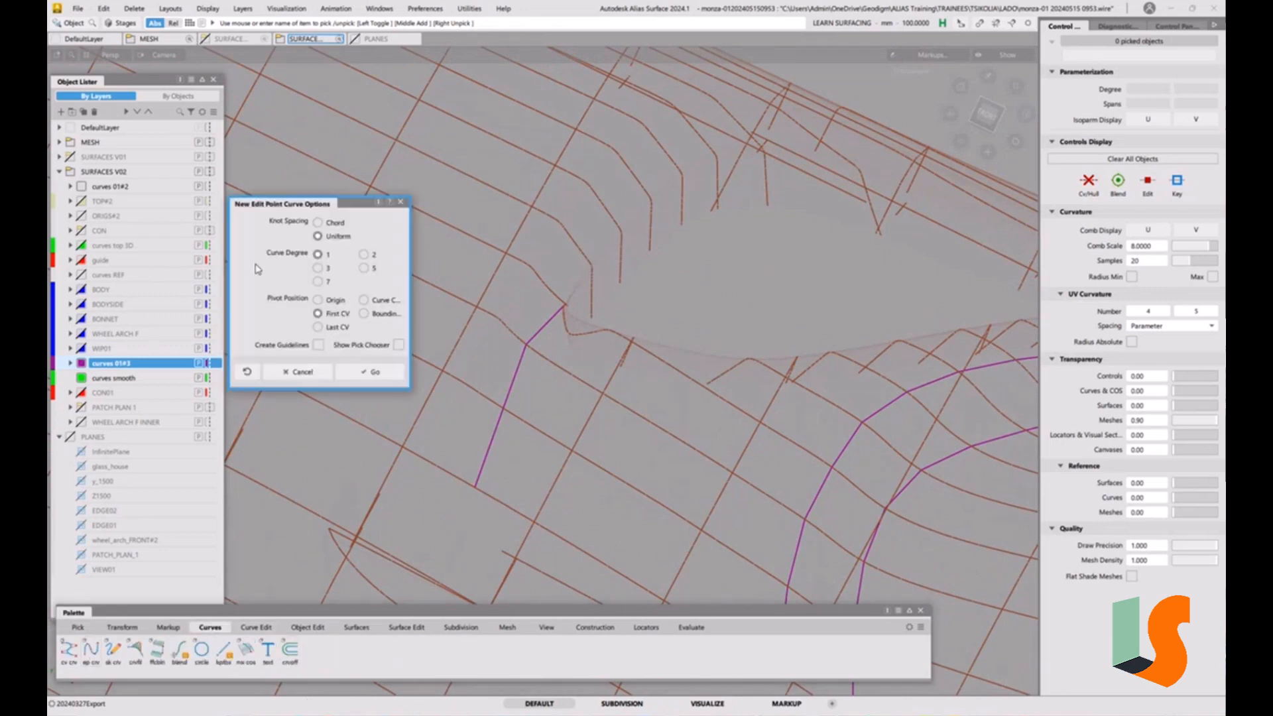
{"action": "left_click", "coordinate": [372, 373]}
Start an edit point curve near the opening's pointed end, placing points on successive section bends along the upper outer edge of its rim.
{"action": "left_click_drag", "start_coordinate": [467, 346], "coordinate": [480, 327], "text": "alt+shift"}
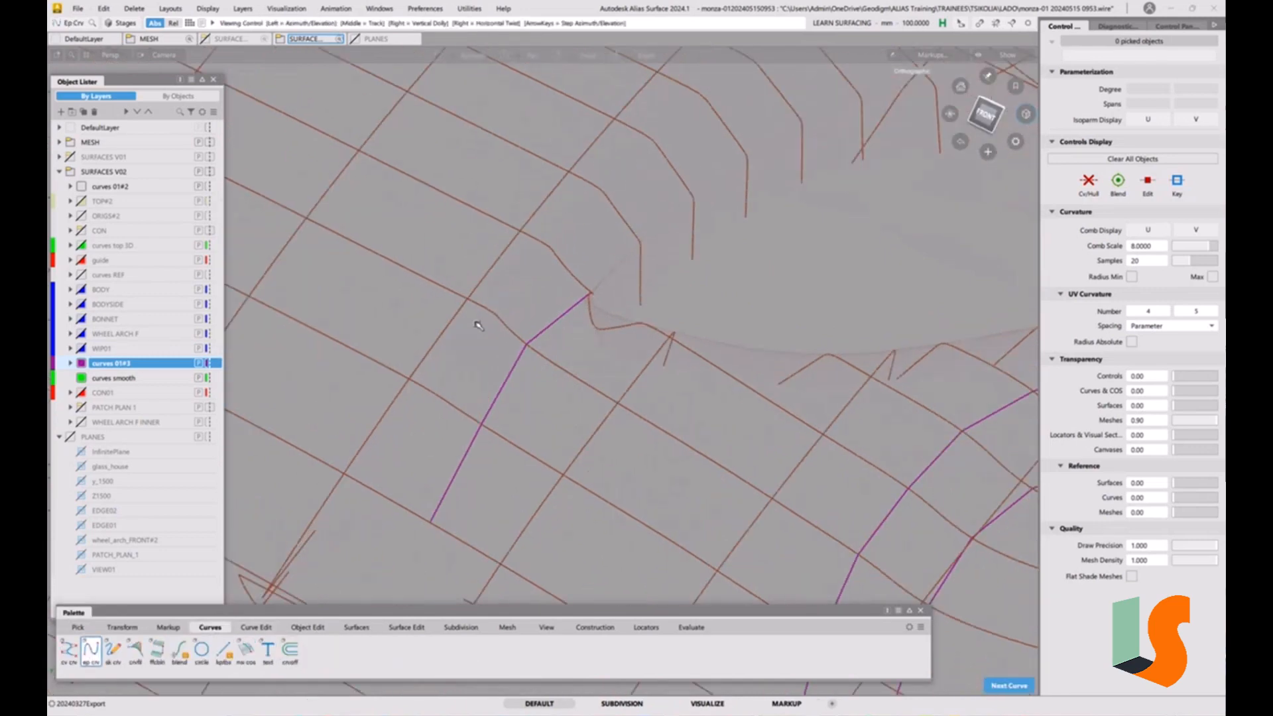
{"action": "middle_click_drag", "start_coordinate": [480, 327], "coordinate": [458, 407], "text": "alt+shift"}
{"action": "left_click_drag", "start_coordinate": [457, 406], "coordinate": [435, 436], "text": "alt+shift"}
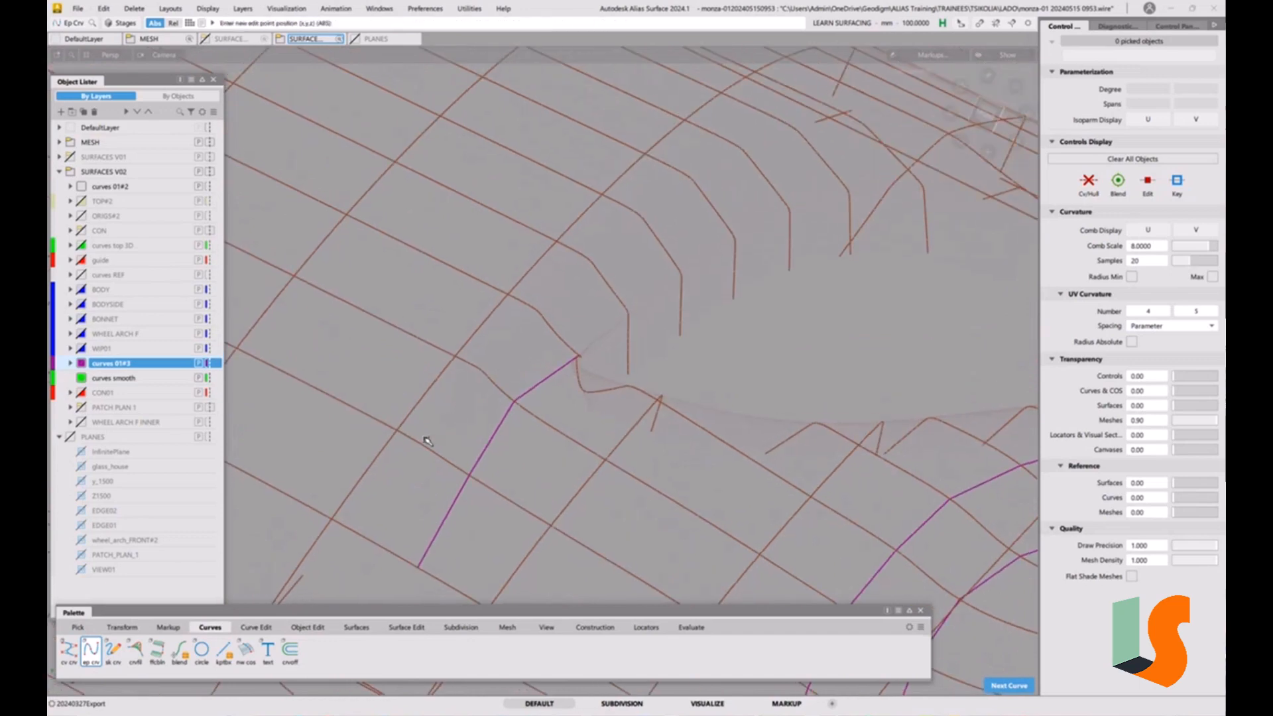
{"action": "left_click", "coordinate": [480, 370]}
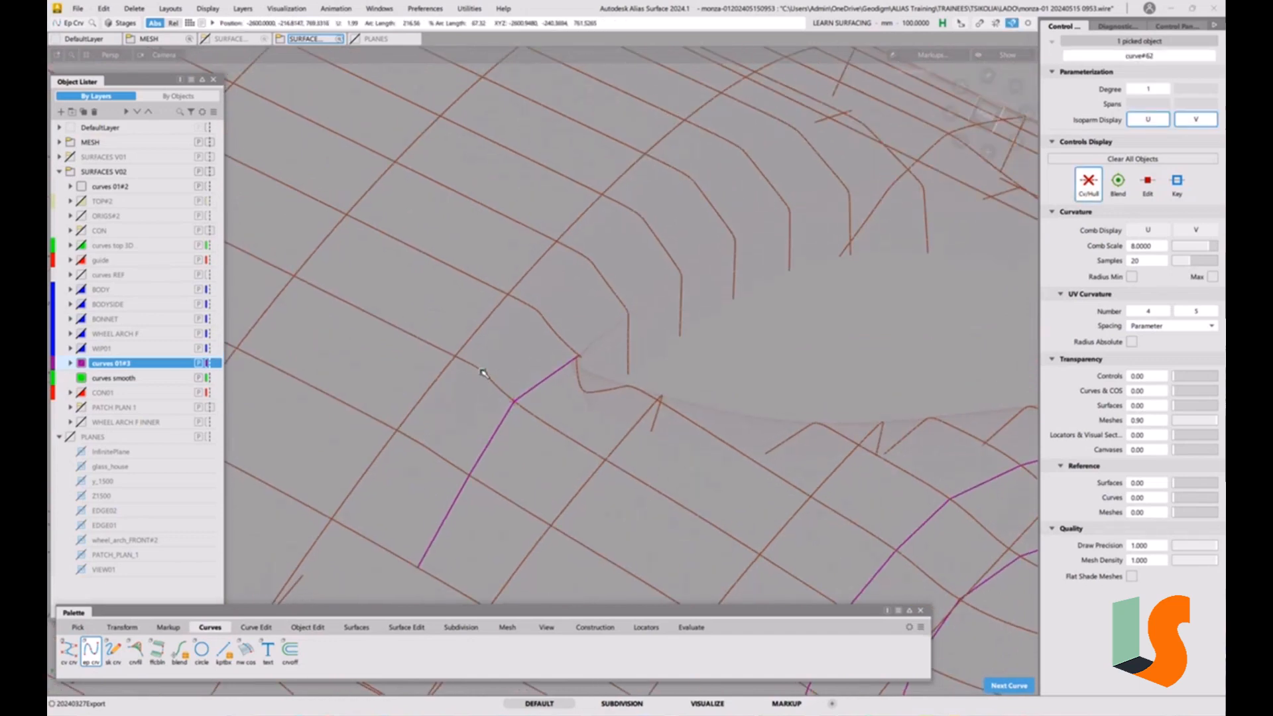
{"action": "left_click", "coordinate": [538, 312]}
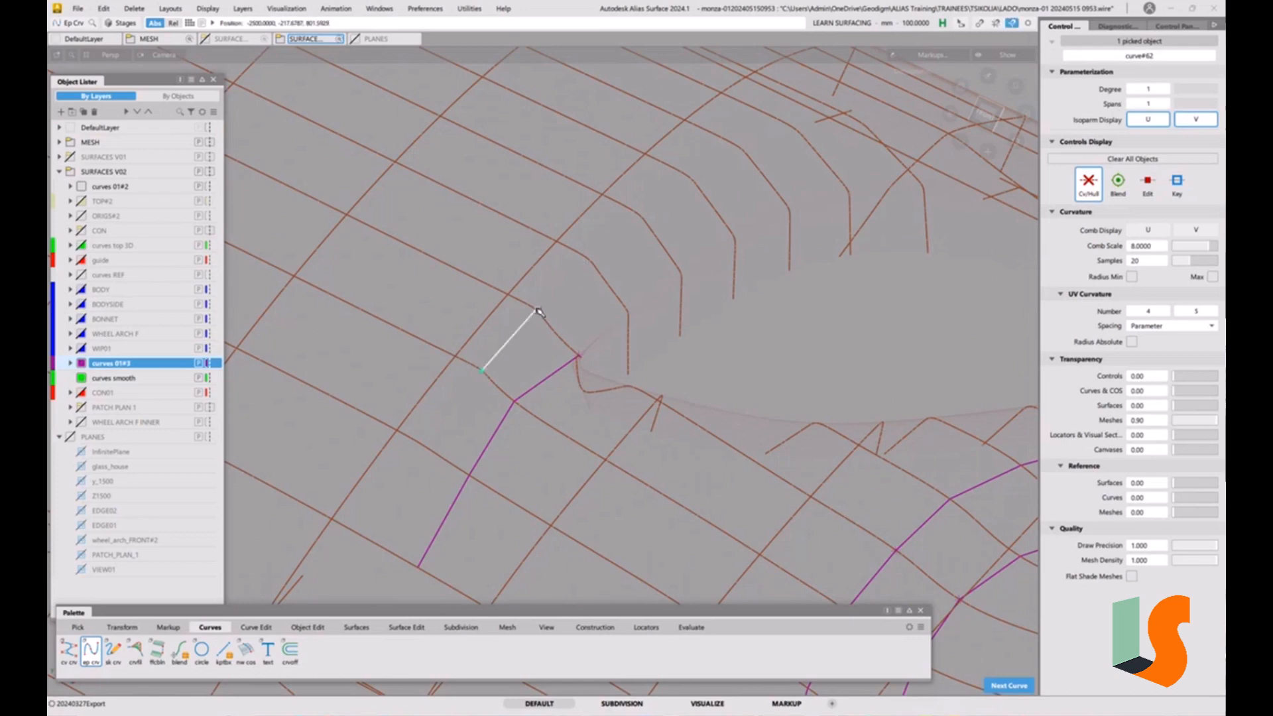
{"action": "left_click", "coordinate": [589, 261]}
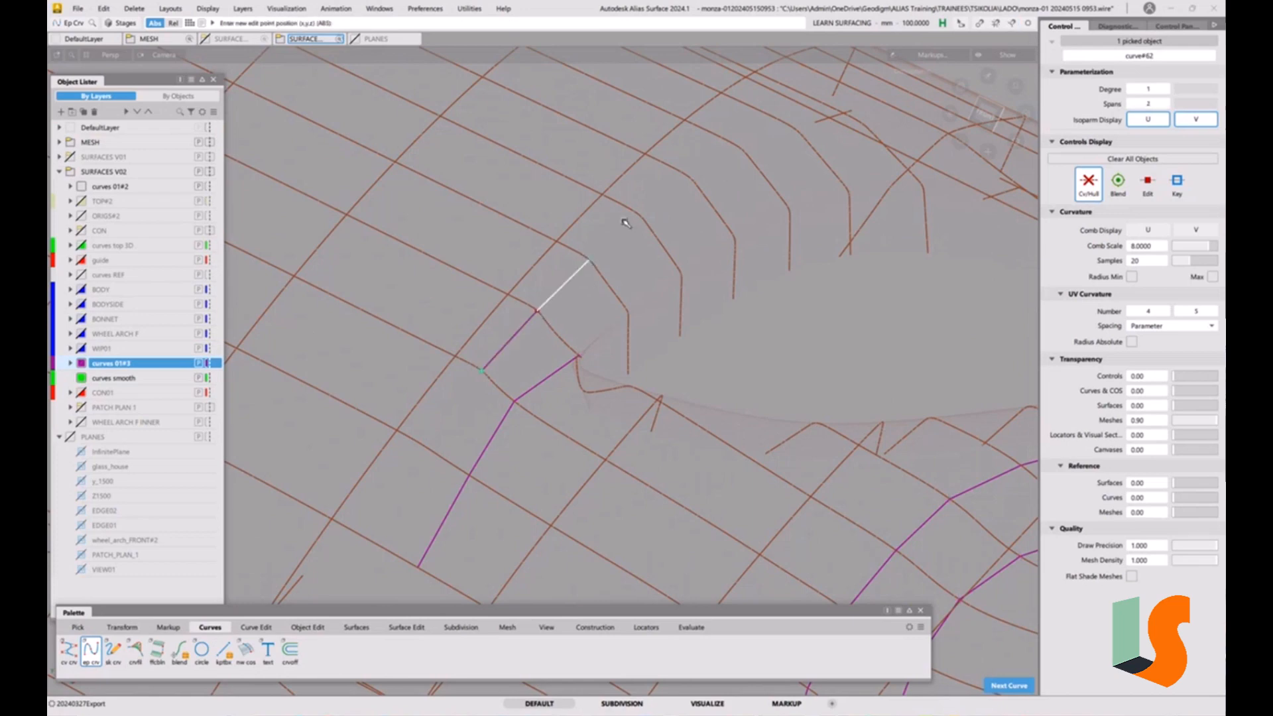
{"action": "left_click", "coordinate": [640, 216]}
{"action": "left_click", "coordinate": [689, 178]}
{"action": "left_click", "coordinate": [742, 151]}
Continue the outer rim curve through the next section bends over the top of the opening, up to where the rim starts turning down.
{"action": "middle_click_drag", "start_coordinate": [714, 213], "coordinate": [457, 461], "text": "alt+shift"}
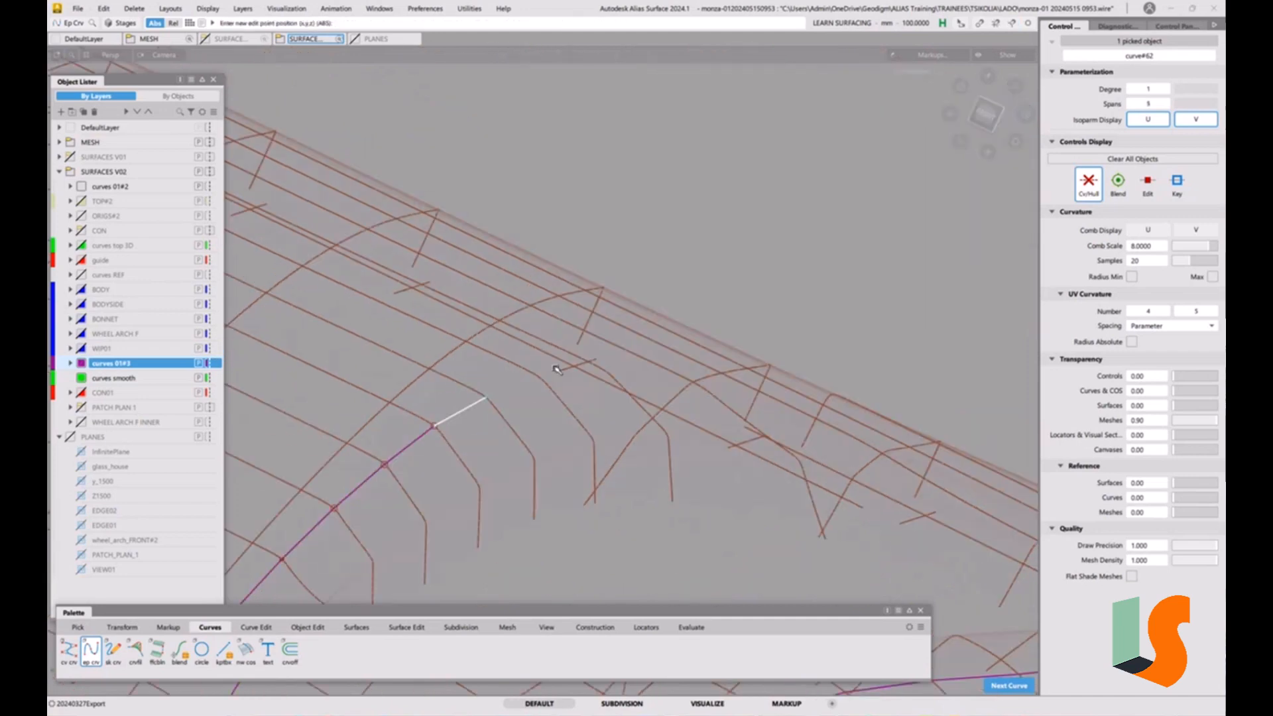
{"action": "left_click_drag", "start_coordinate": [457, 461], "coordinate": [530, 382], "text": "alt+shift"}
{"action": "left_click", "coordinate": [427, 510]}
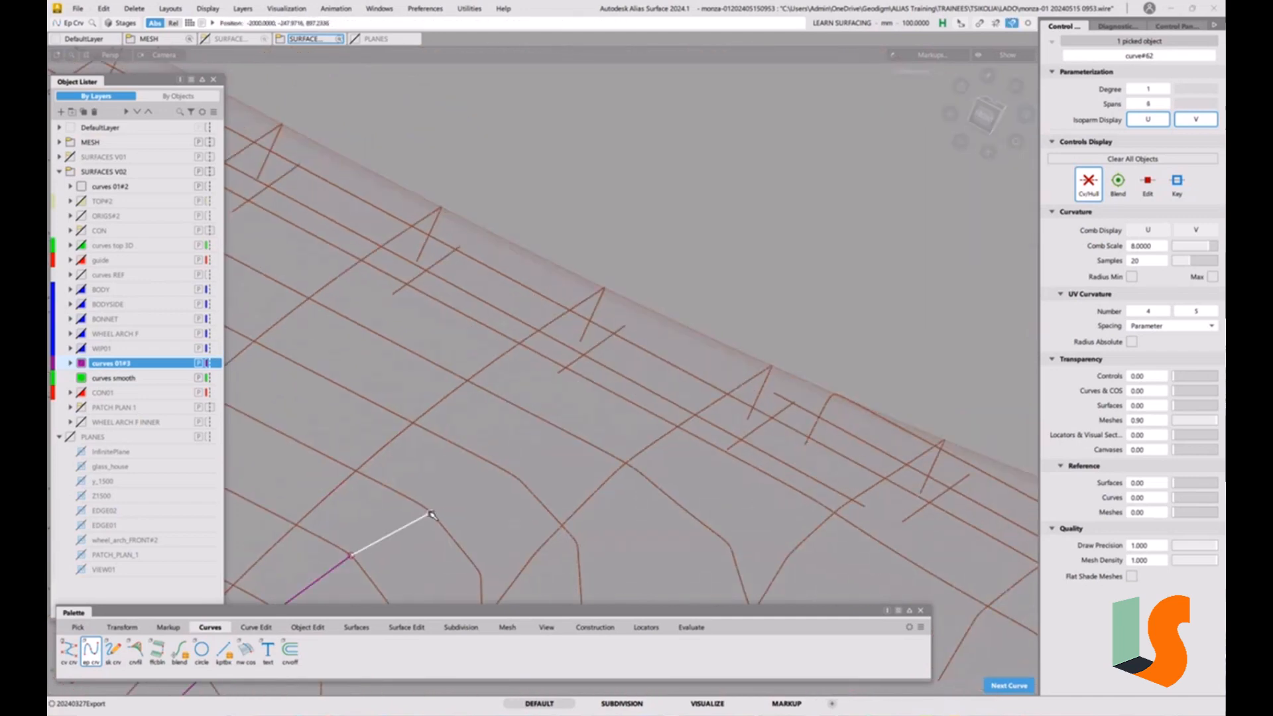
{"action": "left_click", "coordinate": [515, 478]}
{"action": "left_click", "coordinate": [623, 463]}
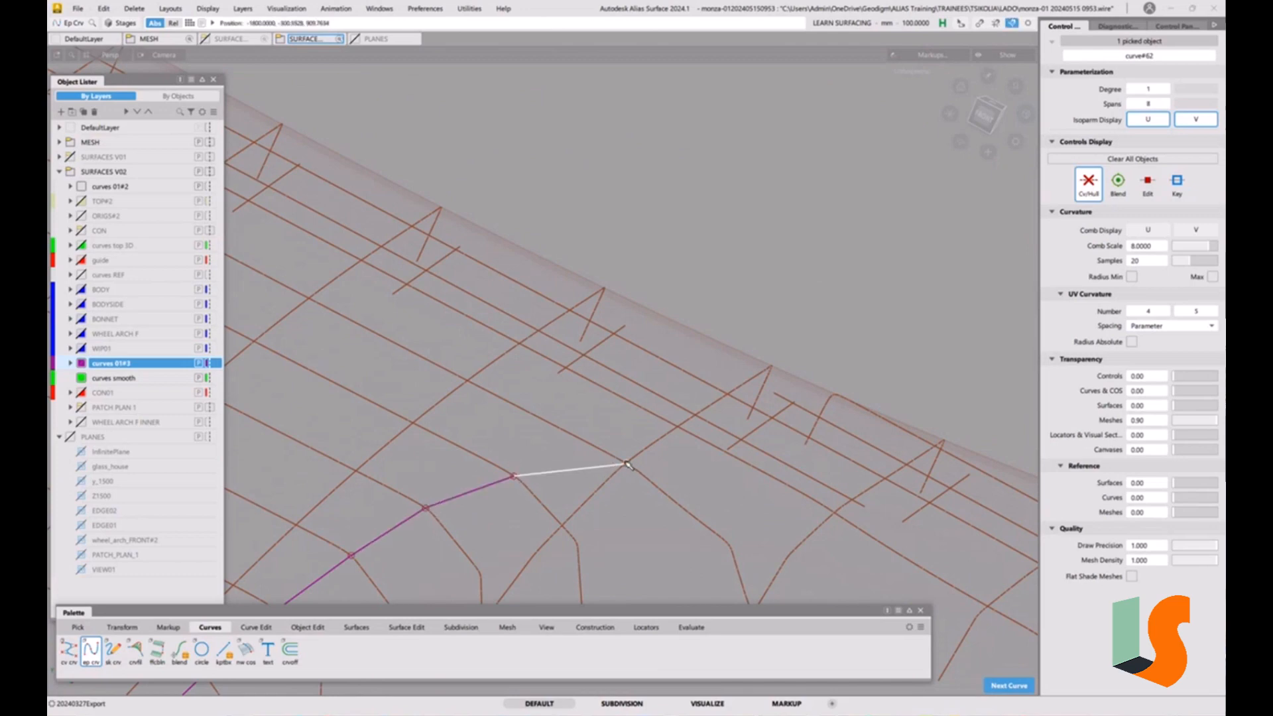
{"action": "left_click_drag", "start_coordinate": [630, 457], "coordinate": [813, 421], "text": "alt+shift"}
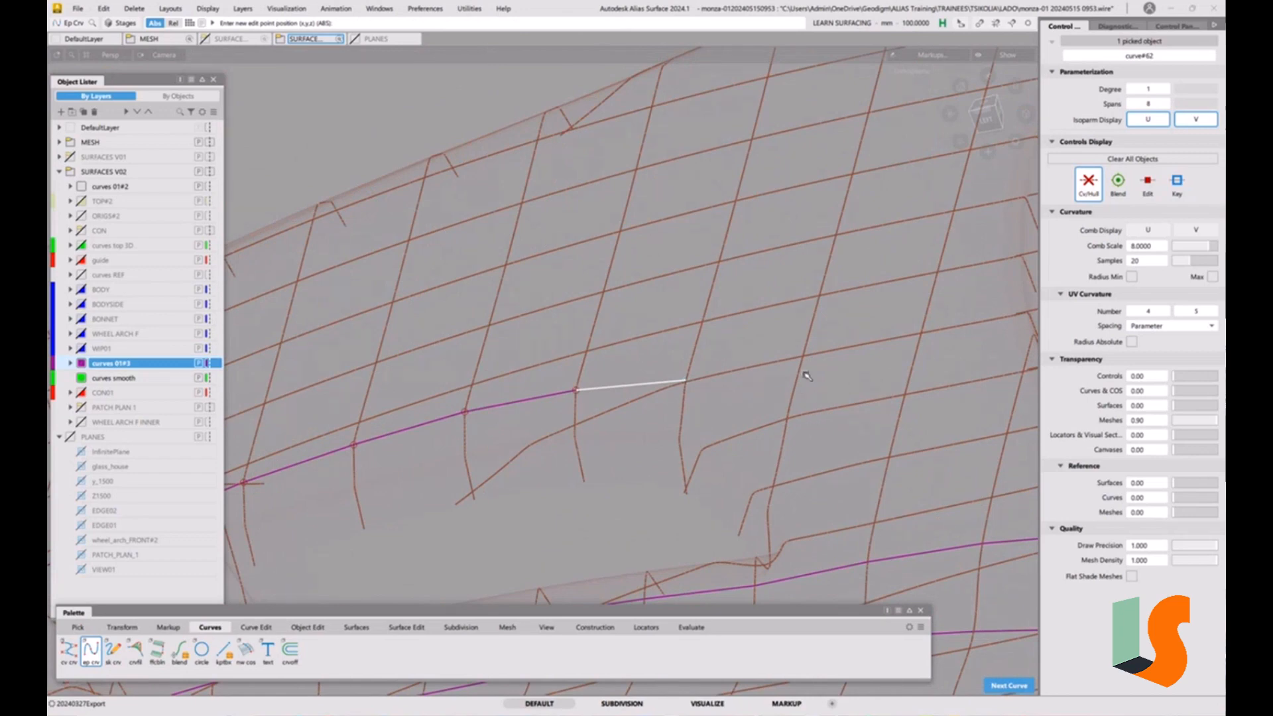
Set the step of the Y axis aligned cross sections to 50 mm.
{"action": "key", "text": "t"}
{"action": "key", "text": "t"}
{"action": "left_click", "coordinate": [1176, 26]}
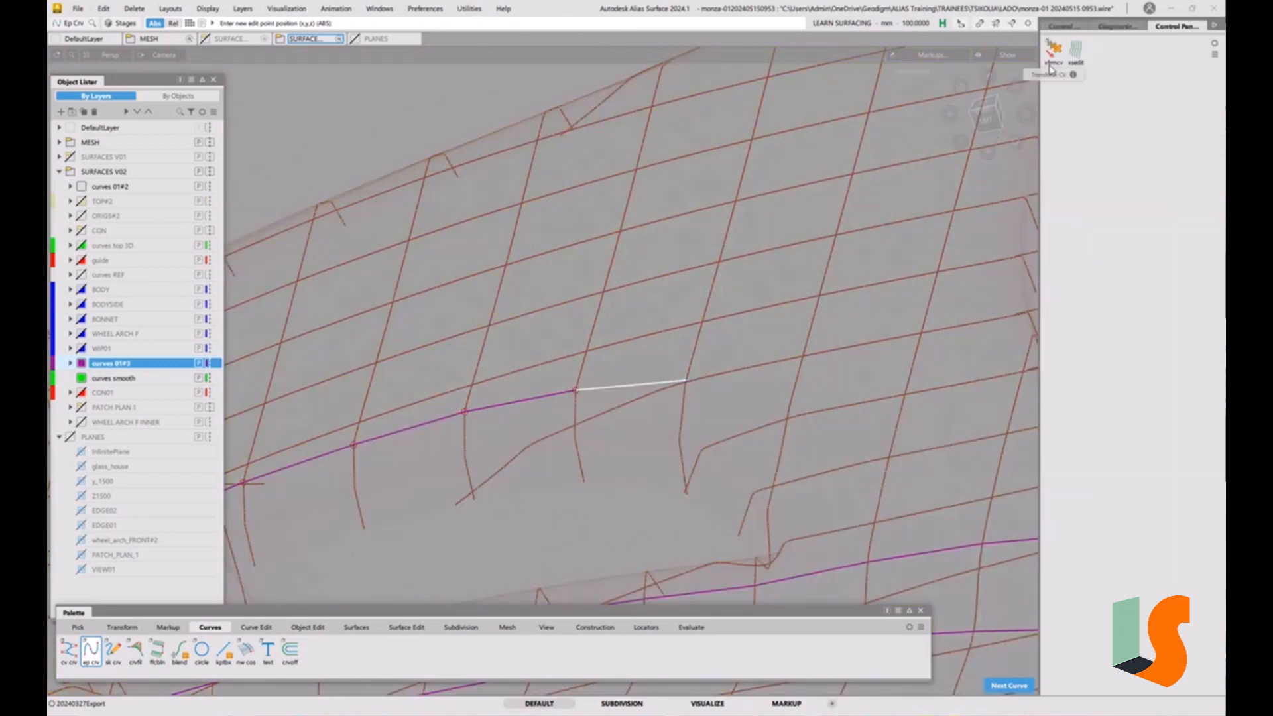
{"action": "left_click", "coordinate": [1075, 50]}
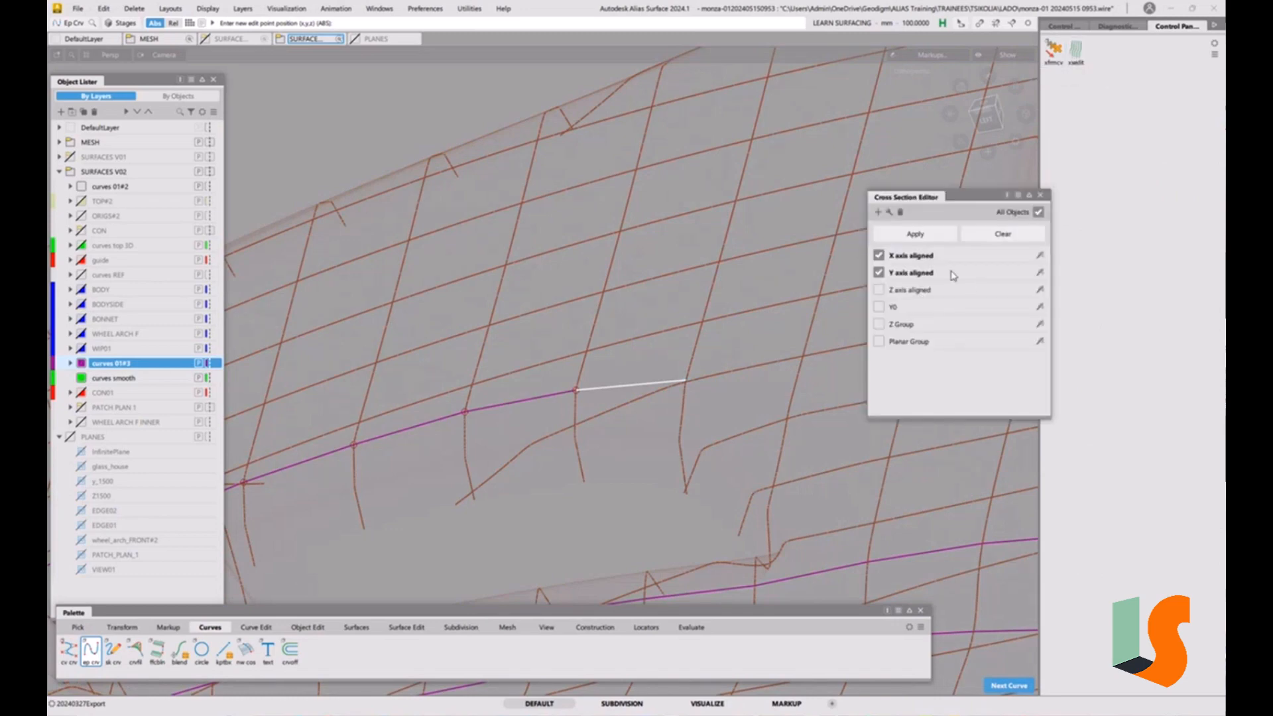
{"action": "left_click", "coordinate": [920, 273]}
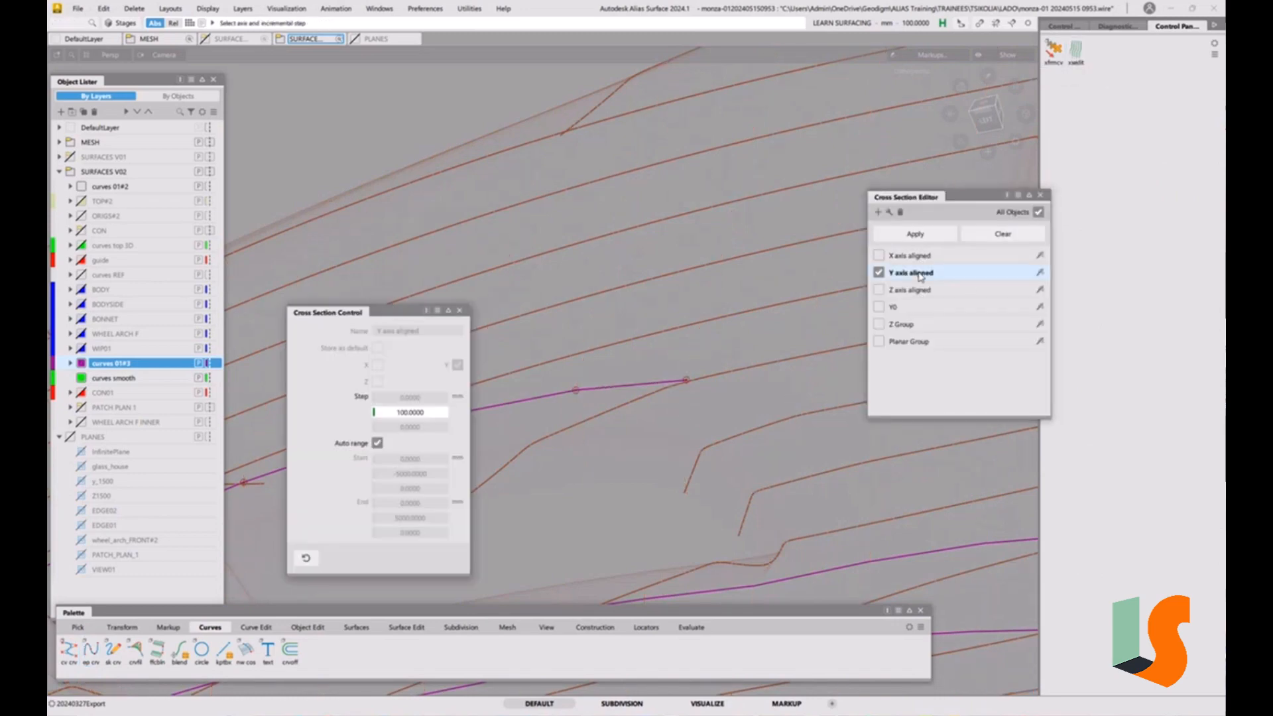
{"action": "left_click", "coordinate": [415, 413]}
{"action": "type", "text": "50"}
{"action": "key", "text": "Return"}
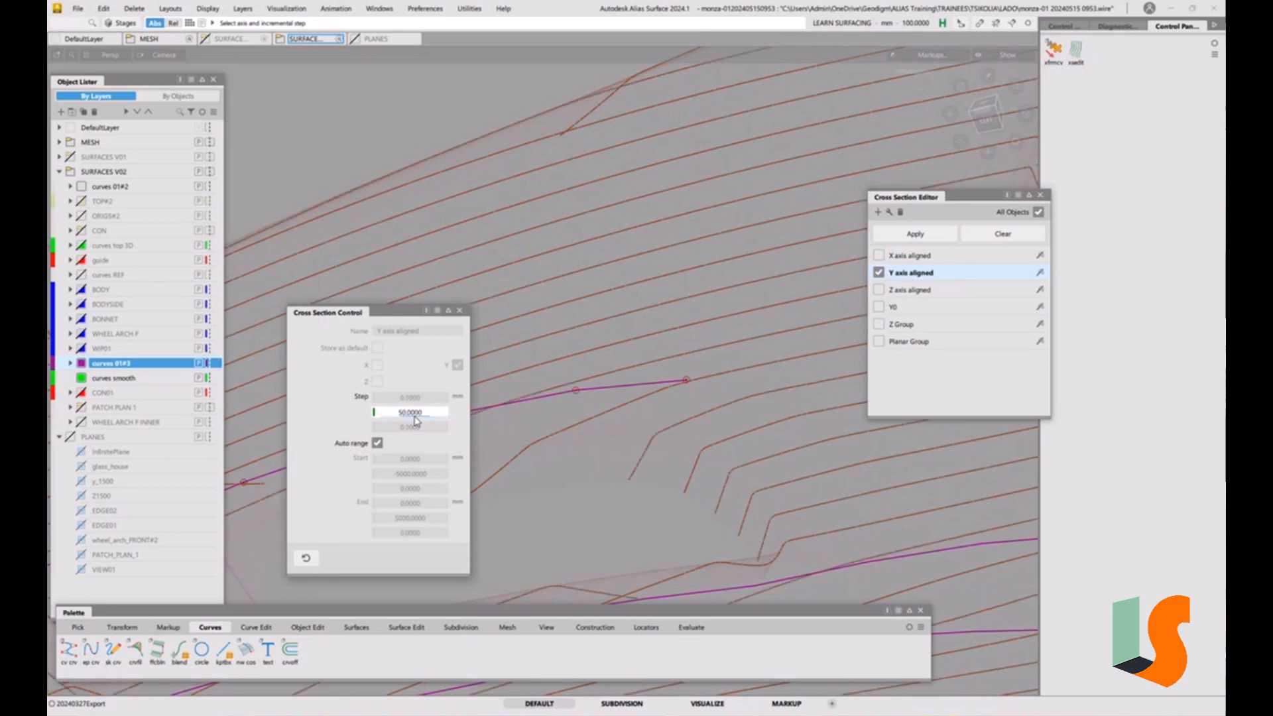
{"action": "left_click", "coordinate": [459, 310]}
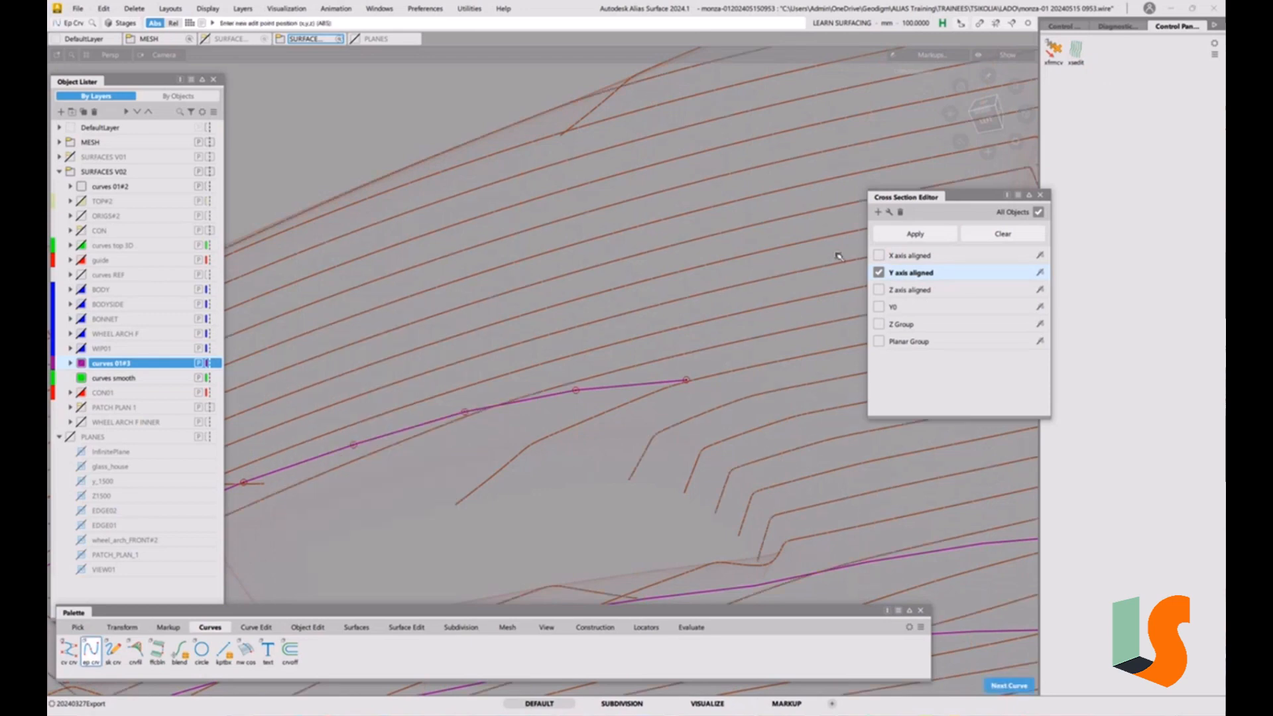
Display the X axis aligned sections together with the Y axis ones again and close the Cross Section Editor.
{"action": "left_click", "coordinate": [879, 256]}
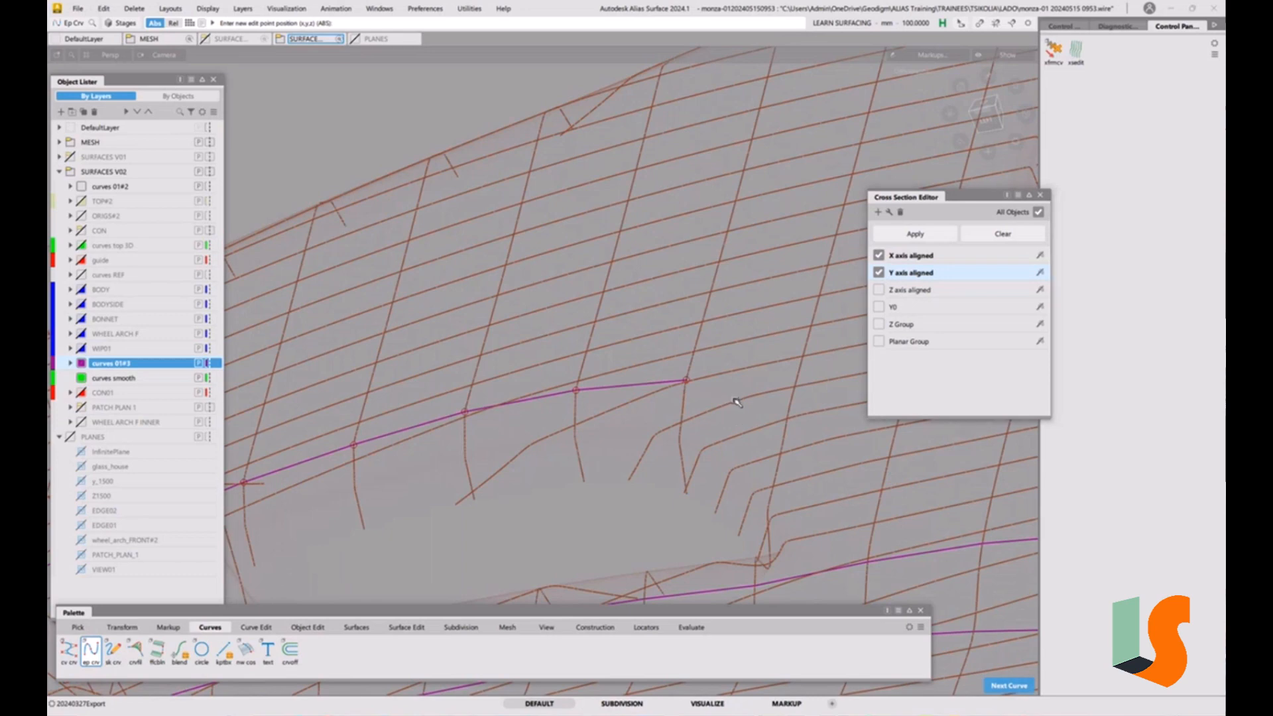
{"action": "key", "text": "ctrl+alt"}
{"action": "left_click", "coordinate": [753, 396]}
{"action": "key", "text": "Delete"}
{"action": "left_click", "coordinate": [620, 399]}
{"action": "left_click", "coordinate": [1040, 195]}
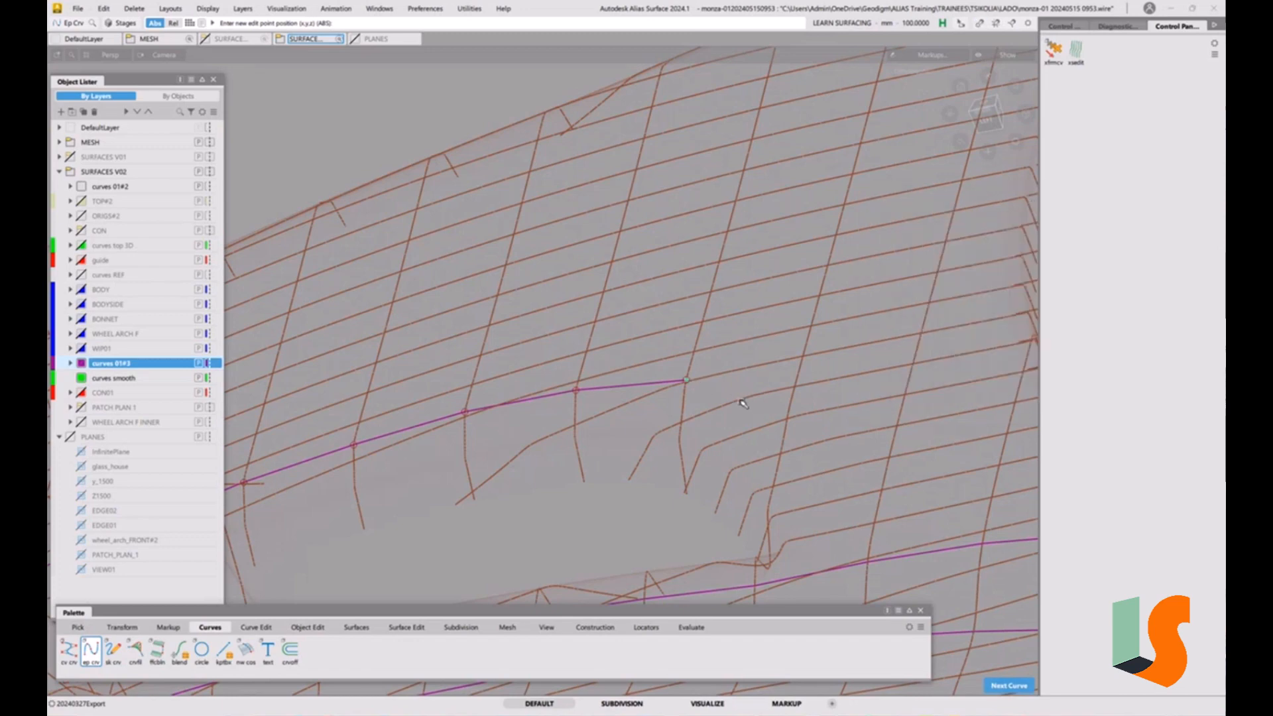
Trace a curve from the end of the outer rim curve through the bends of the Y sections down around the opening's rounded end.
{"action": "left_click_drag", "start_coordinate": [742, 403], "coordinate": [751, 400]}
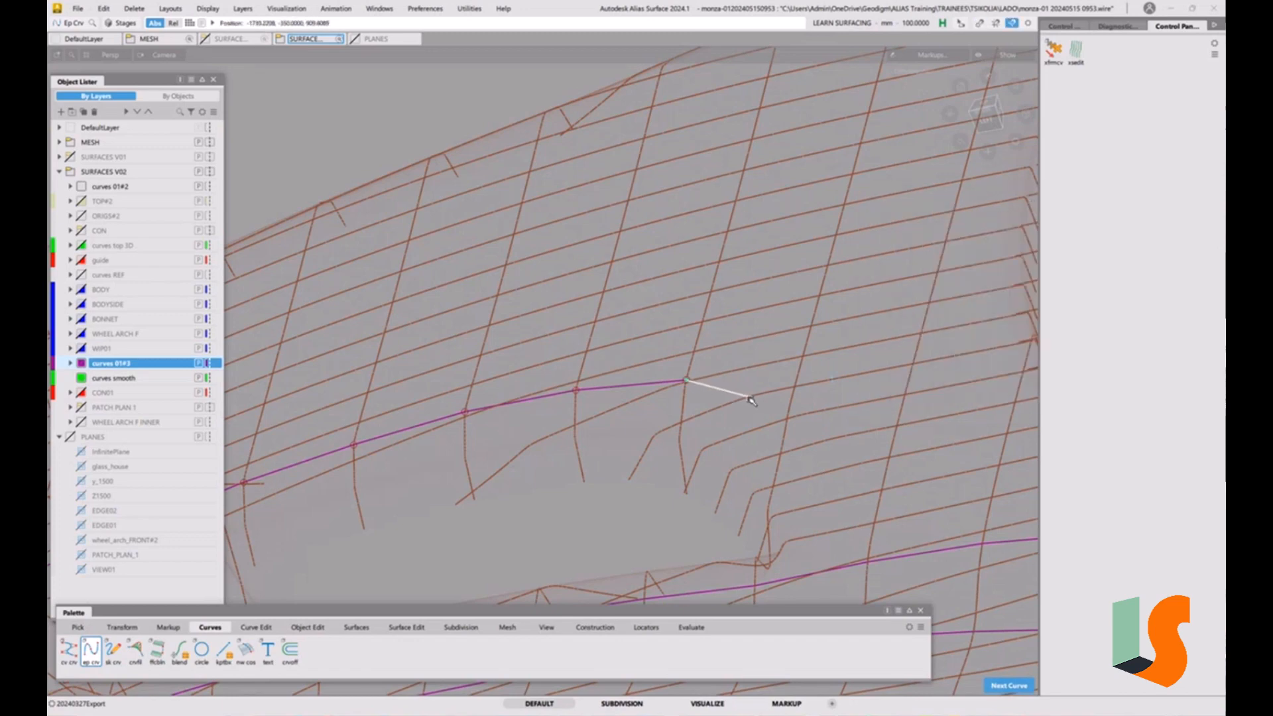
{"action": "left_click", "coordinate": [804, 413]}
{"action": "left_click", "coordinate": [836, 439]}
{"action": "left_click_drag", "start_coordinate": [835, 437], "coordinate": [844, 436], "text": "ctrl+alt"}
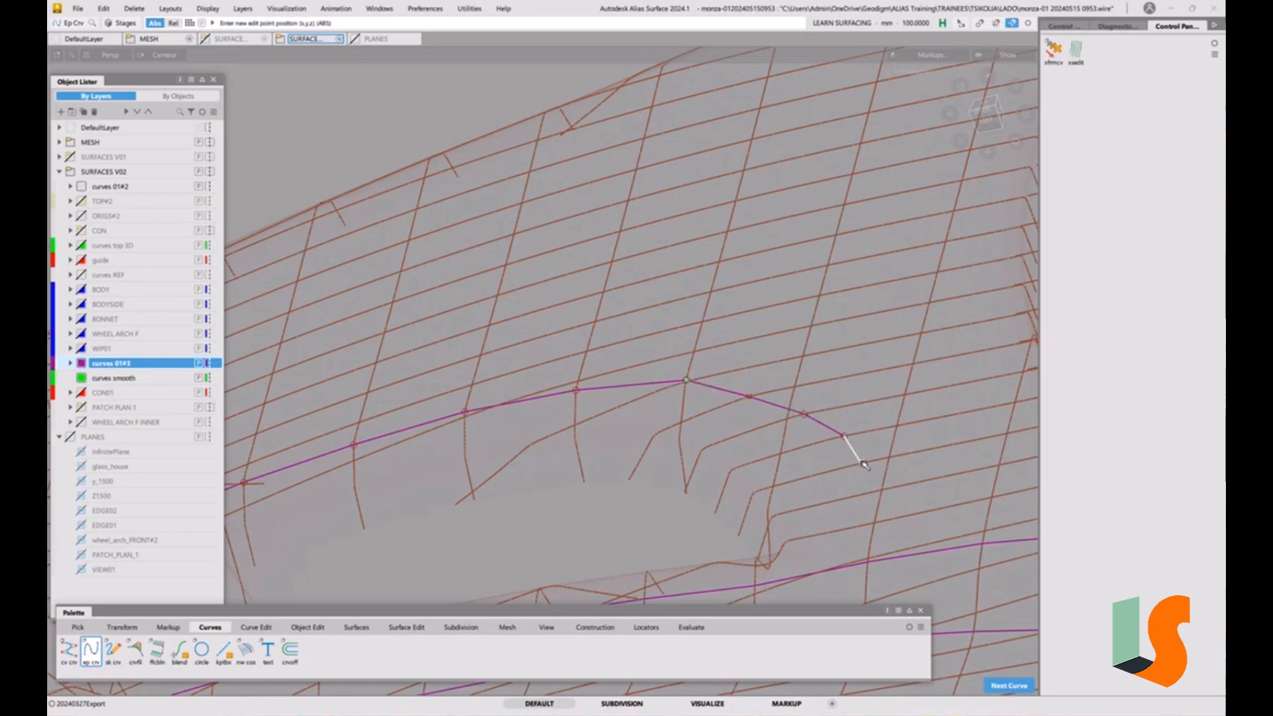
{"action": "left_click", "coordinate": [870, 460]}
Start an inner curve at the opening's pointed corner, placing edit points on the lower section bends along the upper rim.
{"action": "right_click_drag", "start_coordinate": [815, 295], "coordinate": [504, 391], "text": "alt+shift"}
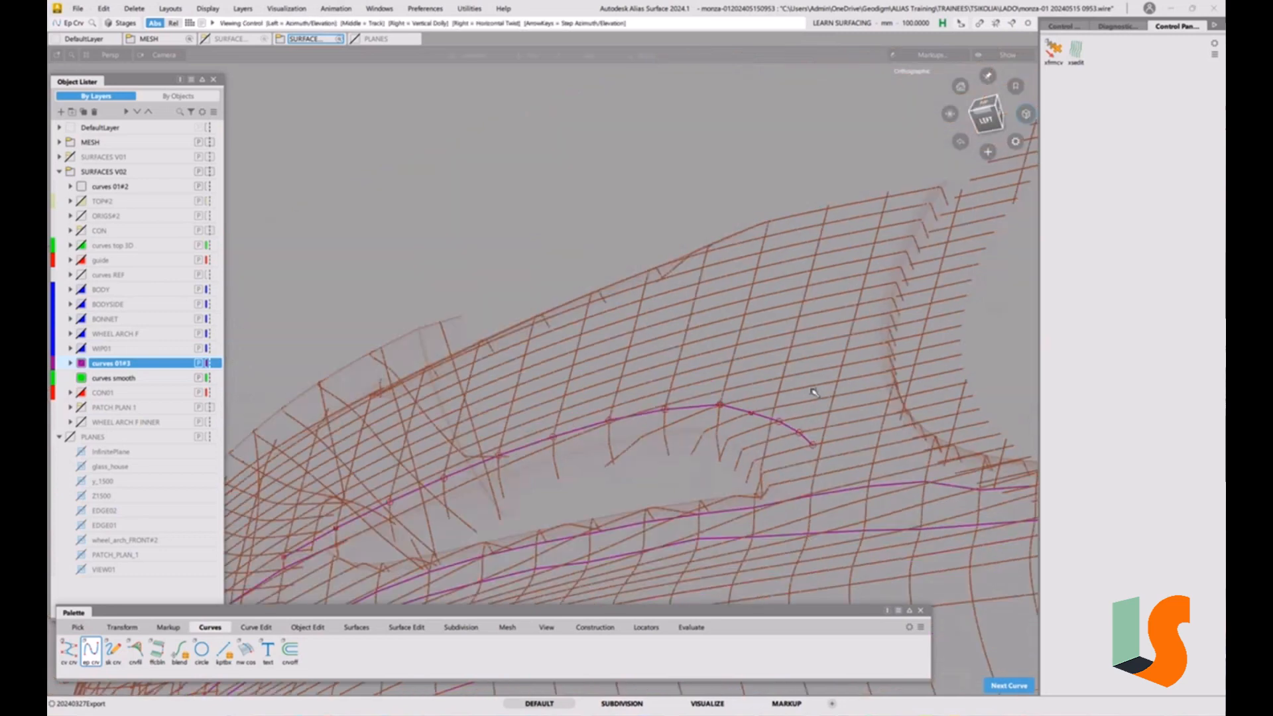
{"action": "left_click_drag", "start_coordinate": [504, 392], "coordinate": [470, 483], "text": "alt+shift"}
{"action": "scroll", "coordinate": [474, 451], "scroll_direction": "up", "scroll_amount": 5}
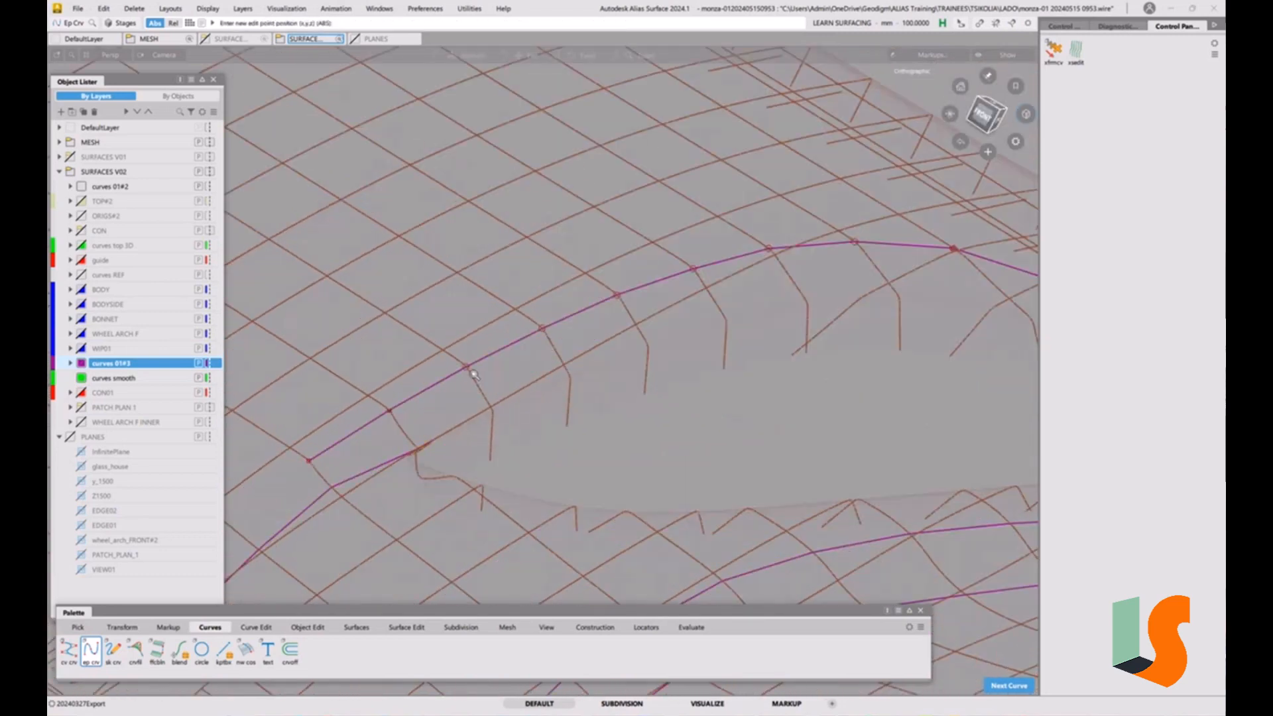
{"action": "scroll", "coordinate": [479, 391], "scroll_direction": "up", "scroll_amount": 2}
{"action": "scroll", "coordinate": [480, 391], "scroll_direction": "up", "scroll_amount": 1}
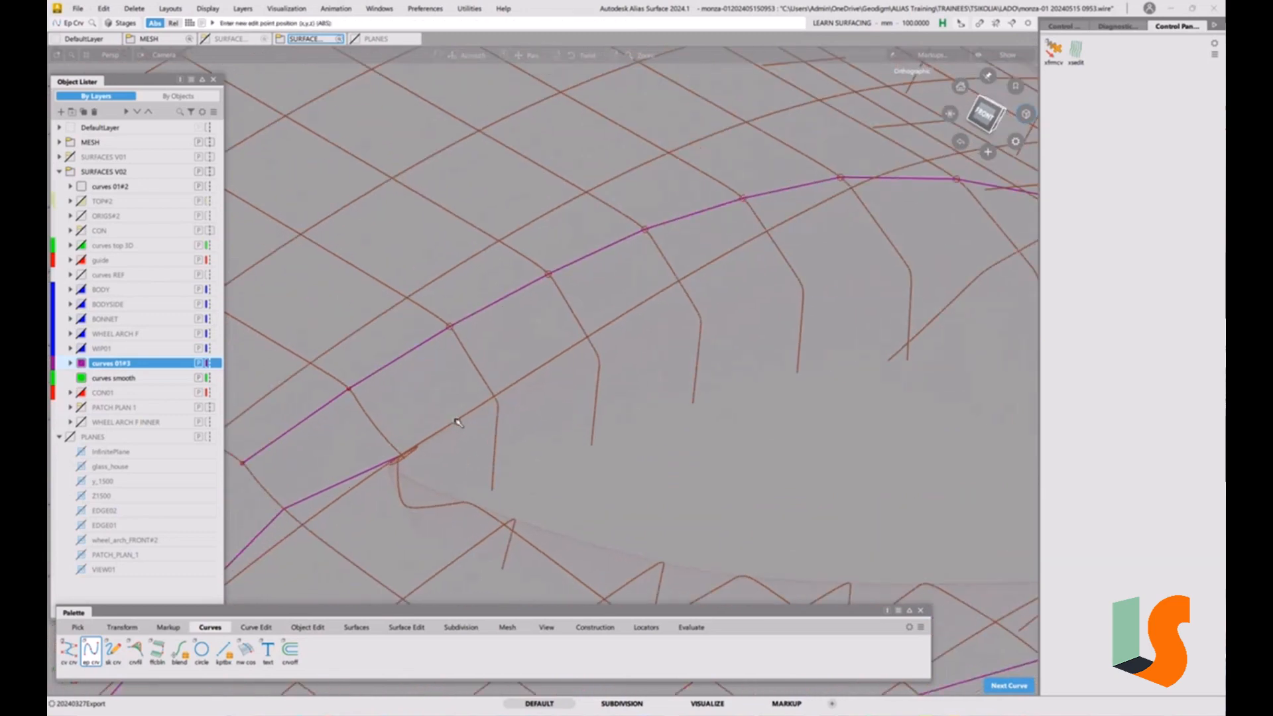
{"action": "left_click", "coordinate": [401, 455]}
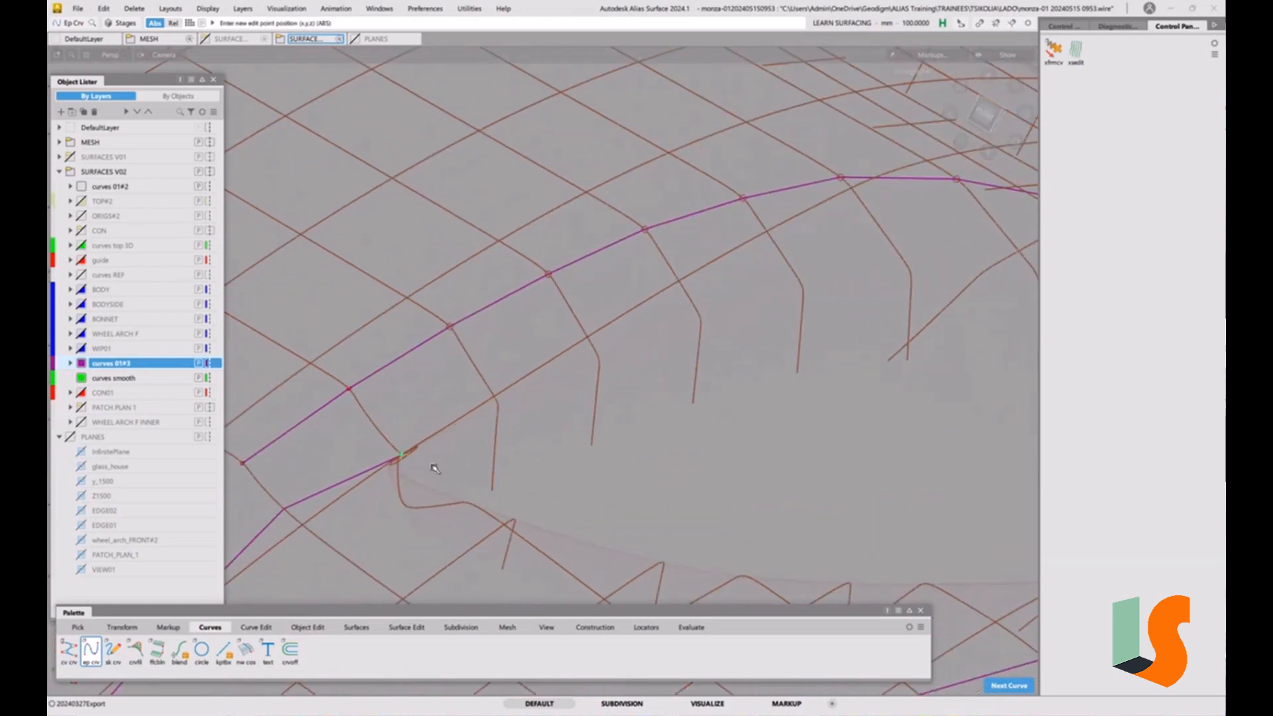
{"action": "left_click", "coordinate": [496, 405]}
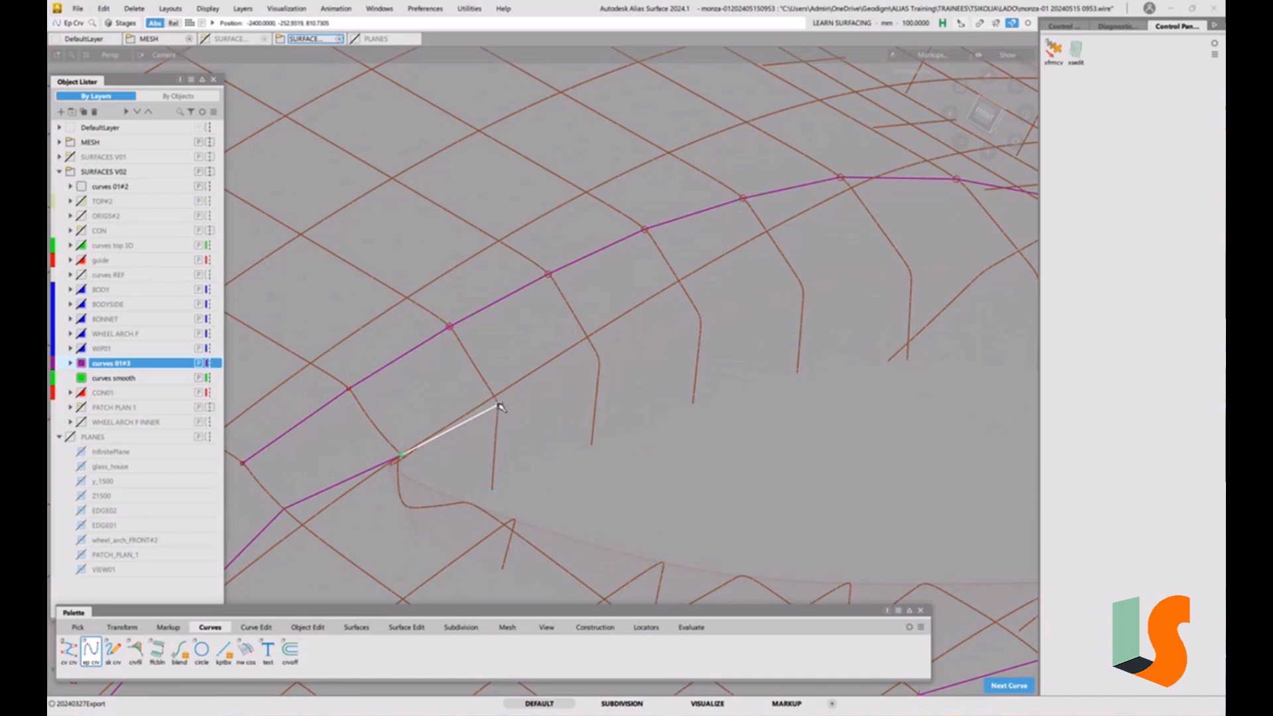
{"action": "left_click", "coordinate": [597, 357]}
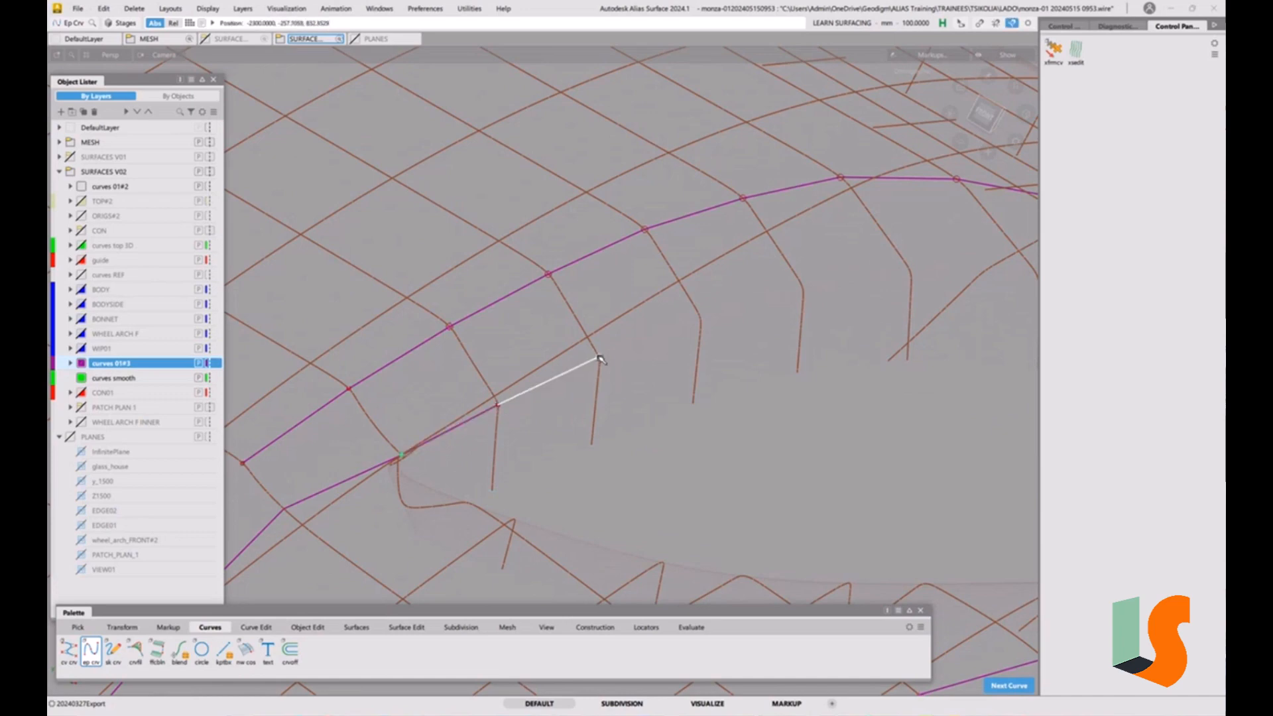
{"action": "left_click", "coordinate": [700, 317]}
{"action": "left_click", "coordinate": [803, 288]}
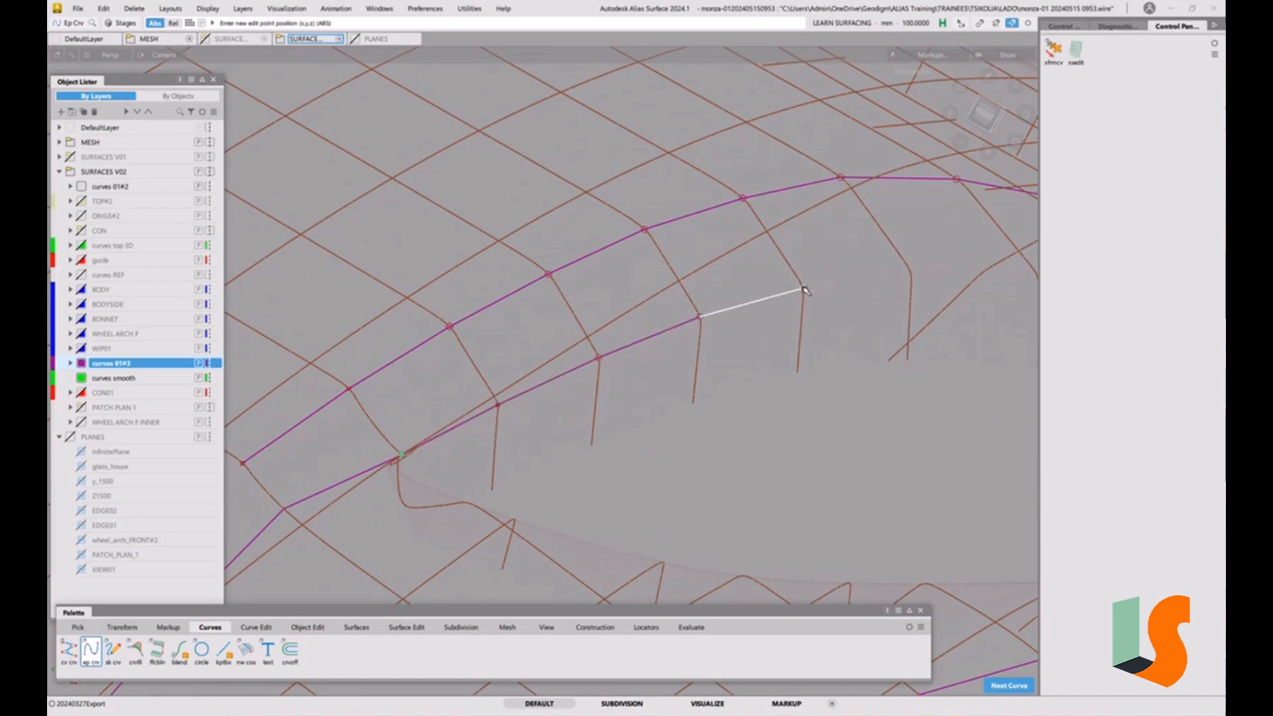
{"action": "left_click", "coordinate": [910, 273]}
Extend the inner rim curve through the lower section bends across the crest of the opening.
{"action": "middle_click_drag", "start_coordinate": [920, 303], "coordinate": [548, 355], "text": "alt+shift"}
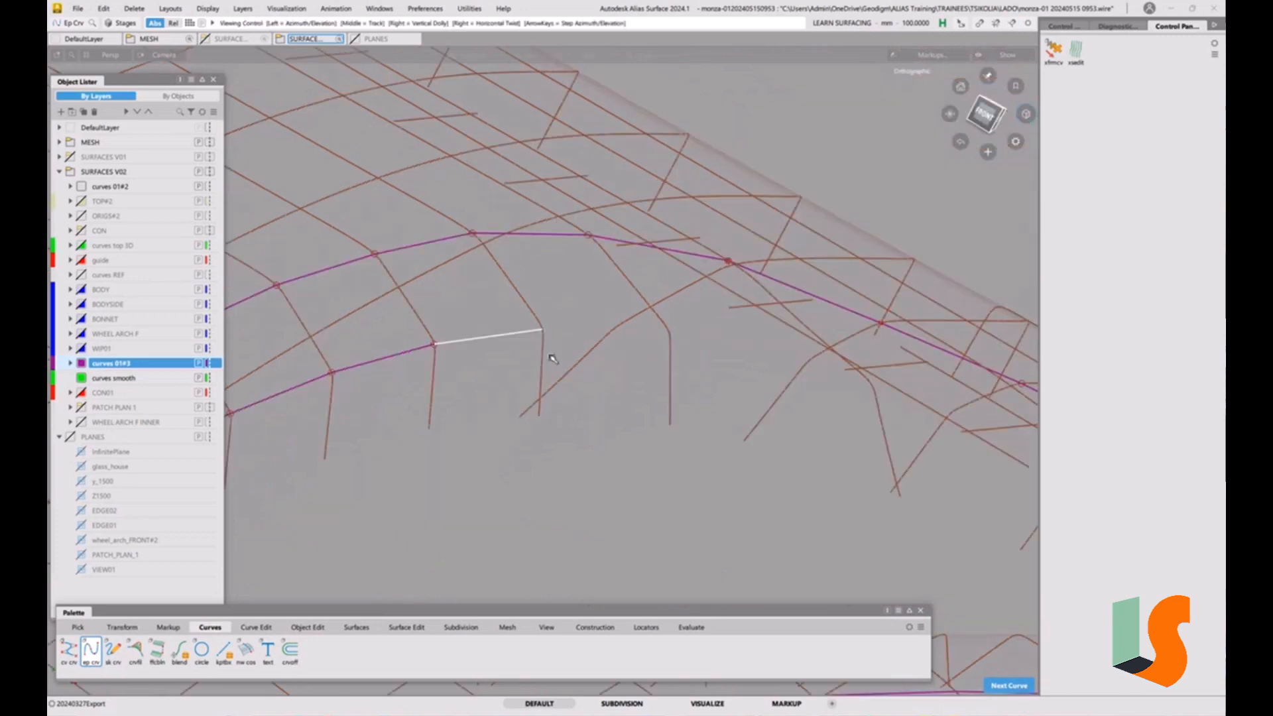
{"action": "left_click", "coordinate": [669, 332]}
{"action": "left_click_drag", "start_coordinate": [784, 355], "coordinate": [605, 380], "text": "alt+shift"}
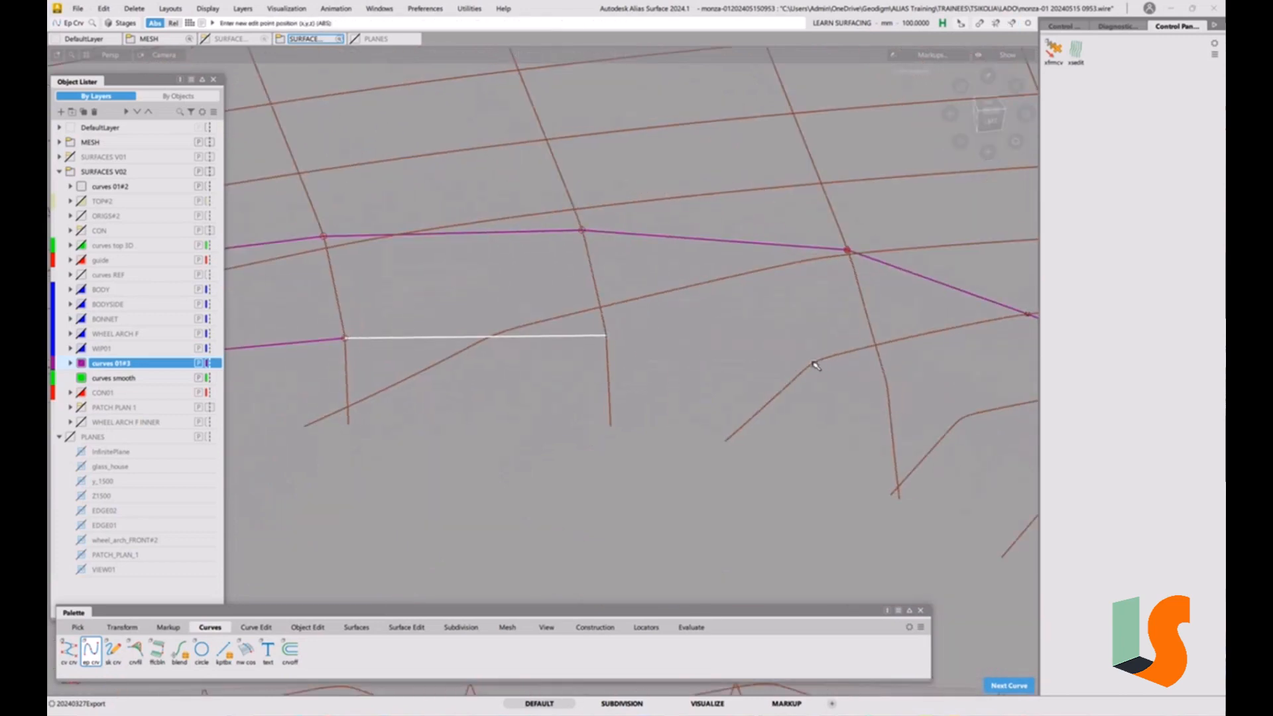
{"action": "left_click", "coordinate": [814, 364]}
{"action": "left_click", "coordinate": [887, 388]}
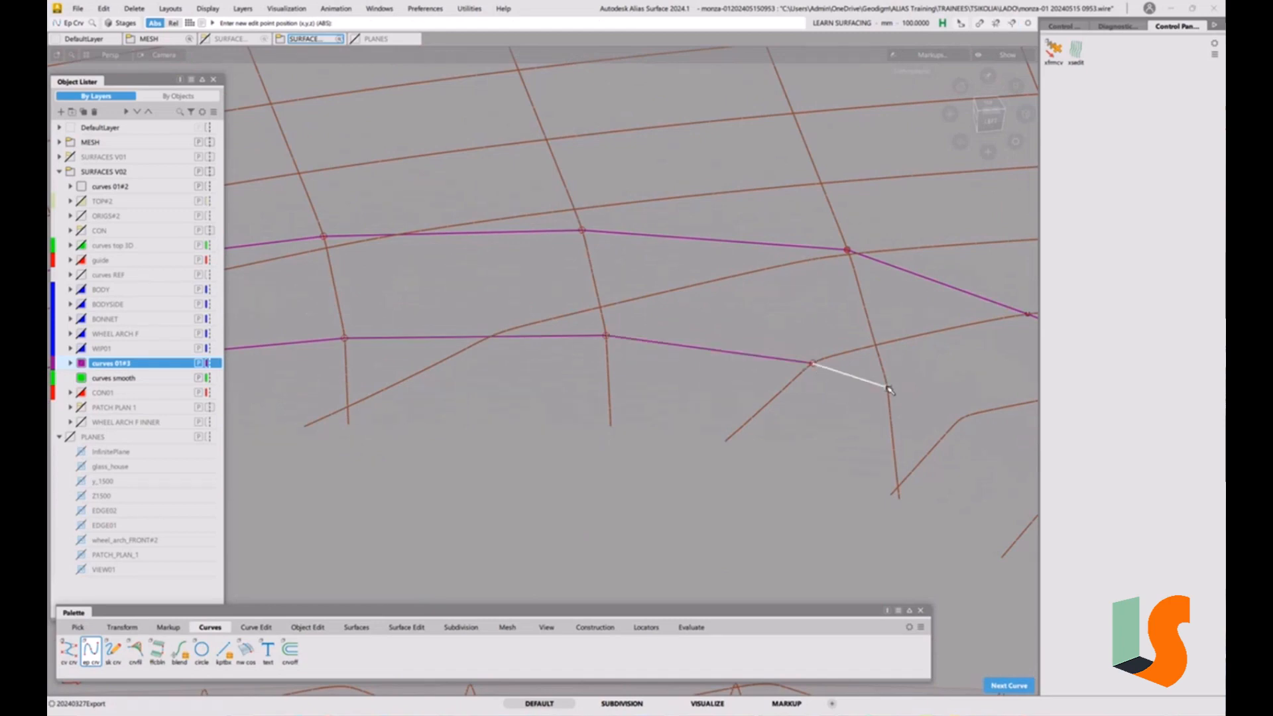
{"action": "left_click", "coordinate": [962, 416]}
Finish the inner rim curve by placing points on the remaining section bends down to the opening's far lower corner.
{"action": "right_click_drag", "start_coordinate": [835, 376], "coordinate": [819, 424], "text": "alt+shift"}
{"action": "middle_click_drag", "start_coordinate": [818, 425], "coordinate": [630, 398], "text": "alt+shift"}
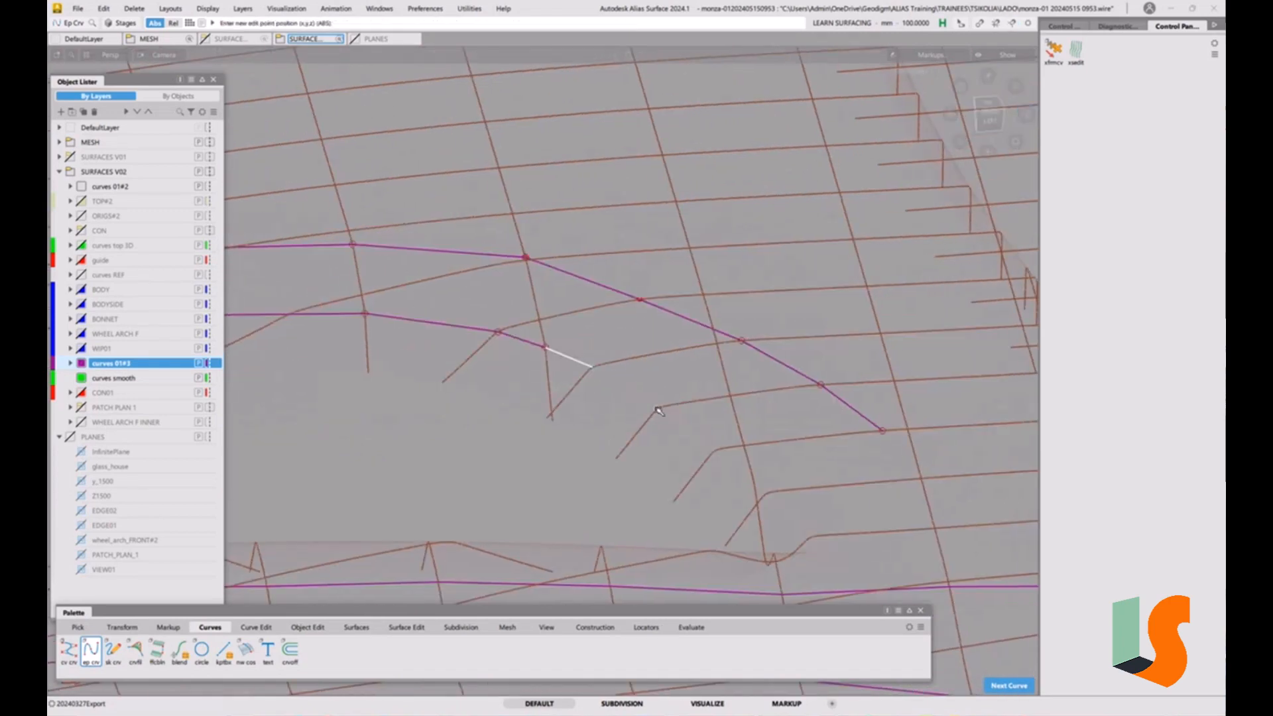
{"action": "left_click", "coordinate": [658, 408]}
{"action": "left_click", "coordinate": [716, 449]}
{"action": "left_click", "coordinate": [765, 493]}
{"action": "left_click", "coordinate": [807, 539]}
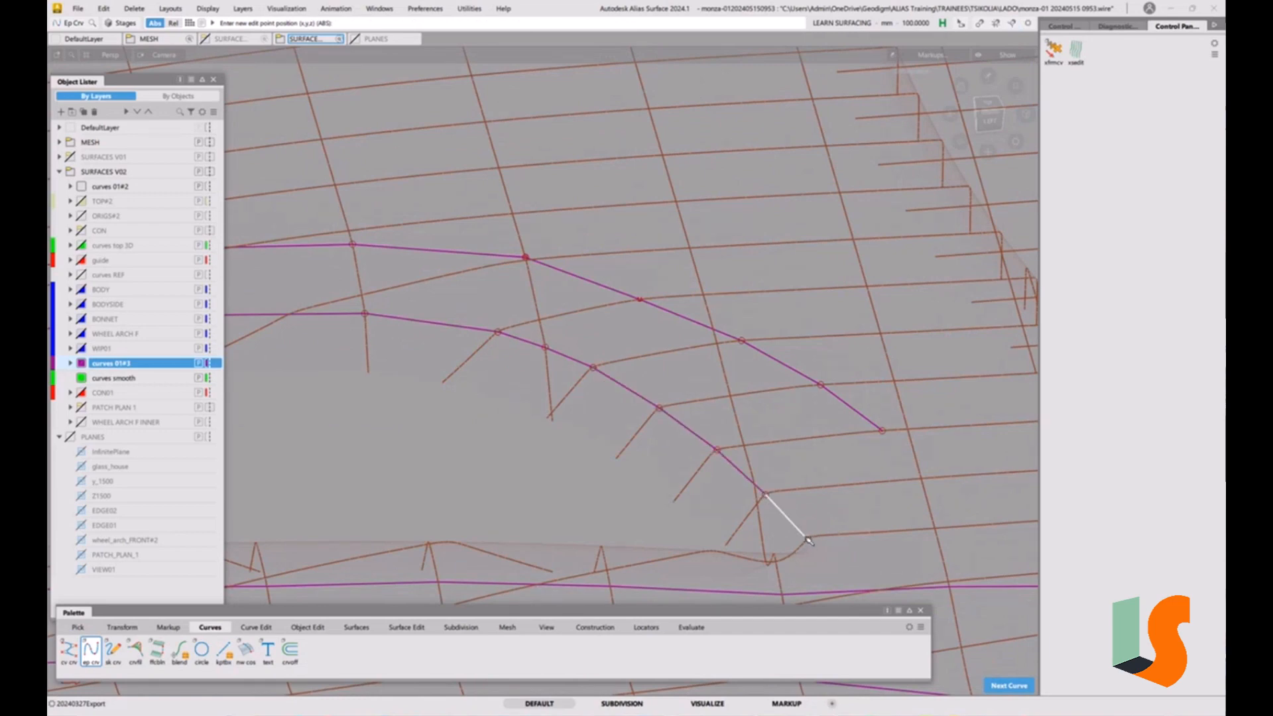
{"action": "left_click_drag", "start_coordinate": [820, 506], "coordinate": [623, 403], "text": "alt+shift"}
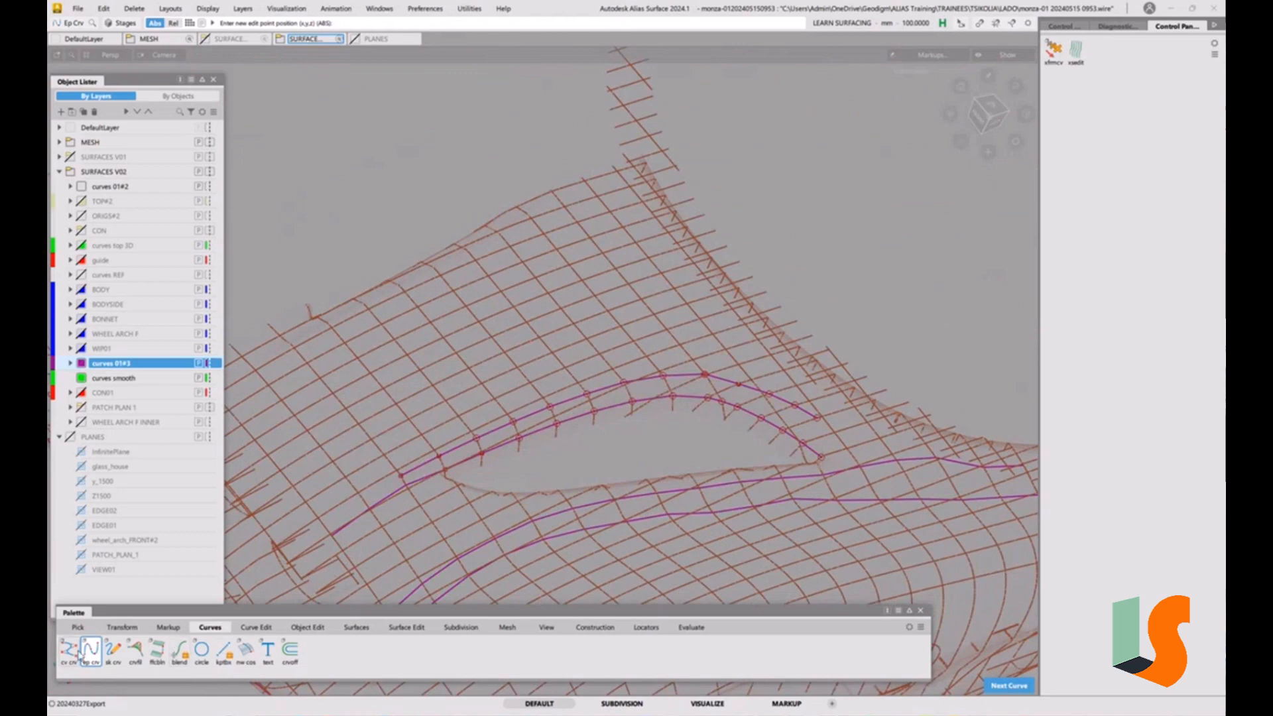
Make curves smooth the active layer and compare the traced curves with the WIP01 surfaces, leaving WIP01 hidden.
{"action": "left_click", "coordinate": [117, 381]}
{"action": "left_click_drag", "start_coordinate": [606, 369], "coordinate": [652, 384], "text": "alt+shift"}
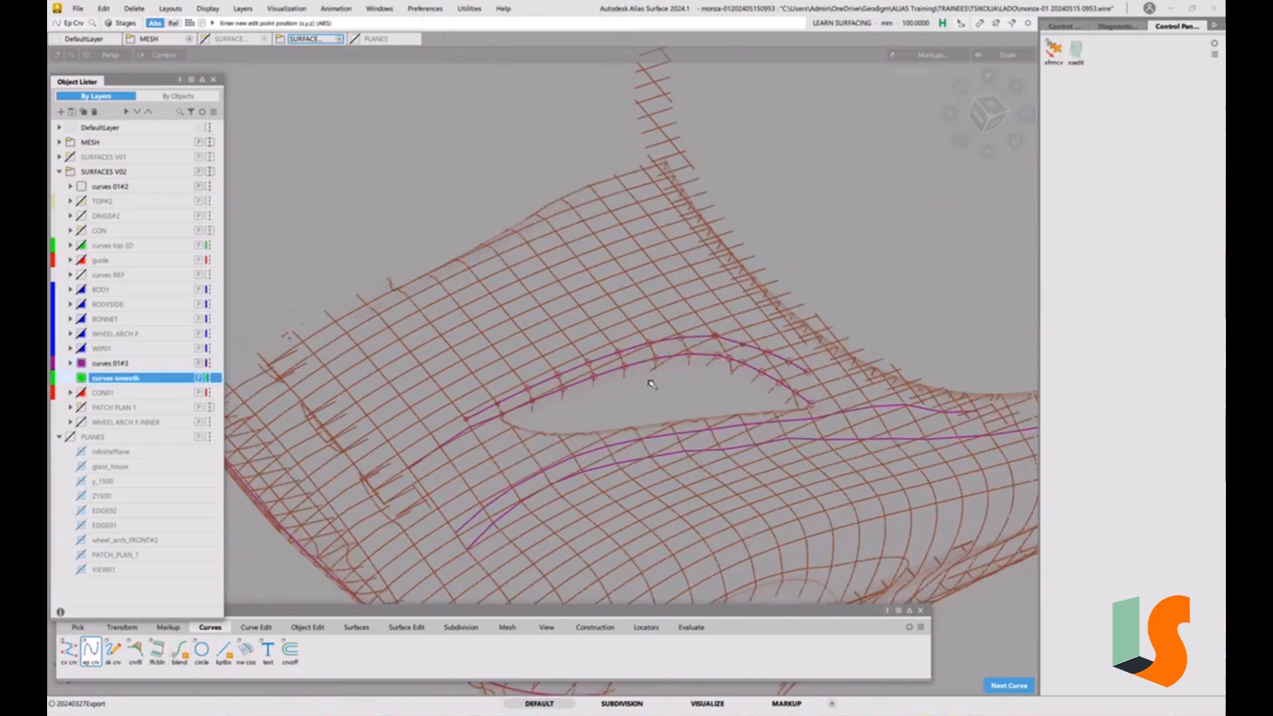
{"action": "left_click", "coordinate": [80, 348]}
{"action": "left_click", "coordinate": [573, 442], "text": "ctrl+shift"}
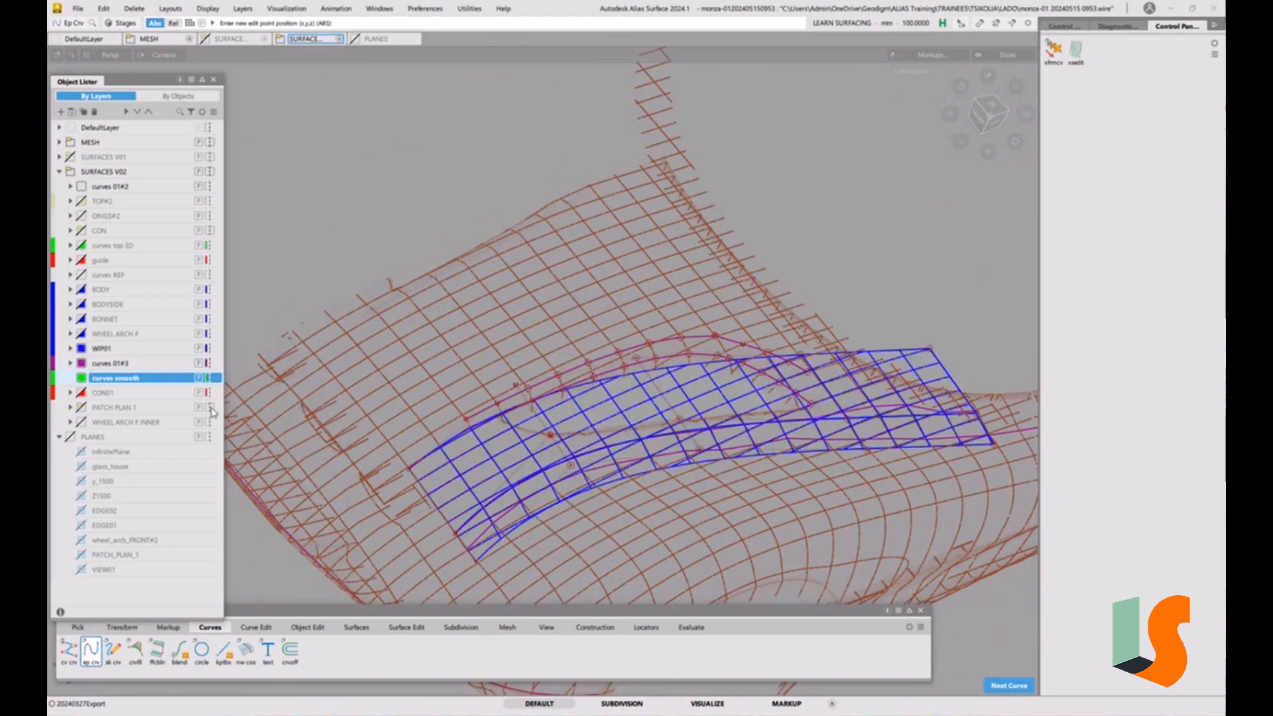
{"action": "left_click", "coordinate": [81, 349]}
{"action": "left_click_drag", "start_coordinate": [749, 431], "coordinate": [702, 350], "text": "alt+shift"}
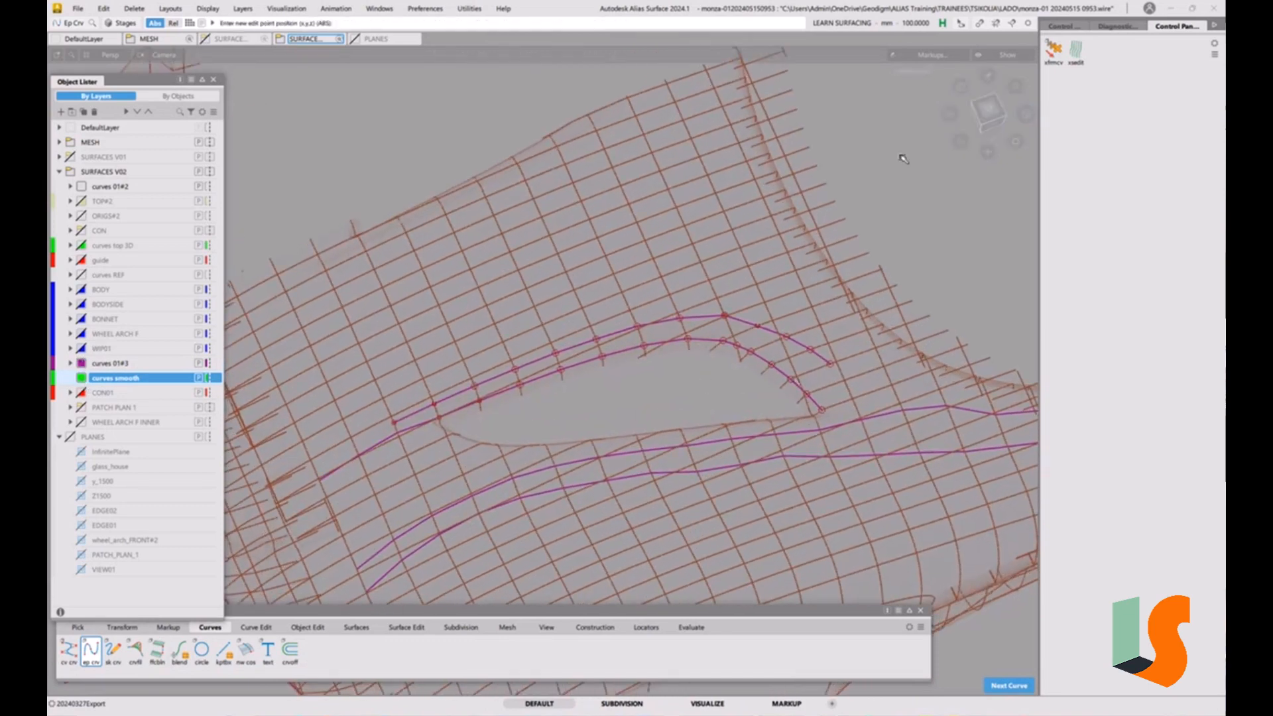
Switch to the top view and select the newly traced outer and inner rim curves above the opening.
{"action": "left_click", "coordinate": [987, 113]}
{"action": "left_click_drag", "start_coordinate": [625, 280], "coordinate": [646, 290], "text": "ctrl+shift"}
{"action": "left_click_drag", "start_coordinate": [642, 232], "coordinate": [840, 343]}
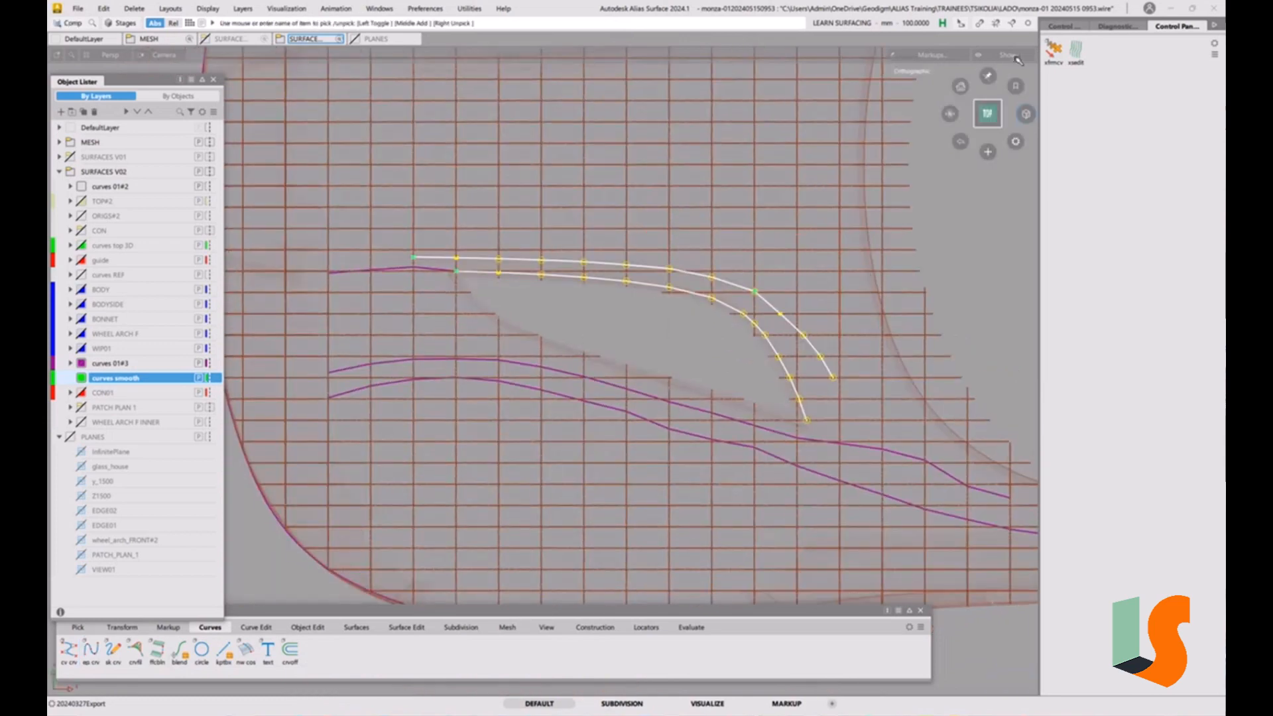
Show the curve parameter and display settings, and deselect the traced rim curves.
{"action": "left_click", "coordinate": [1060, 27]}
{"action": "left_click", "coordinate": [1083, 188]}
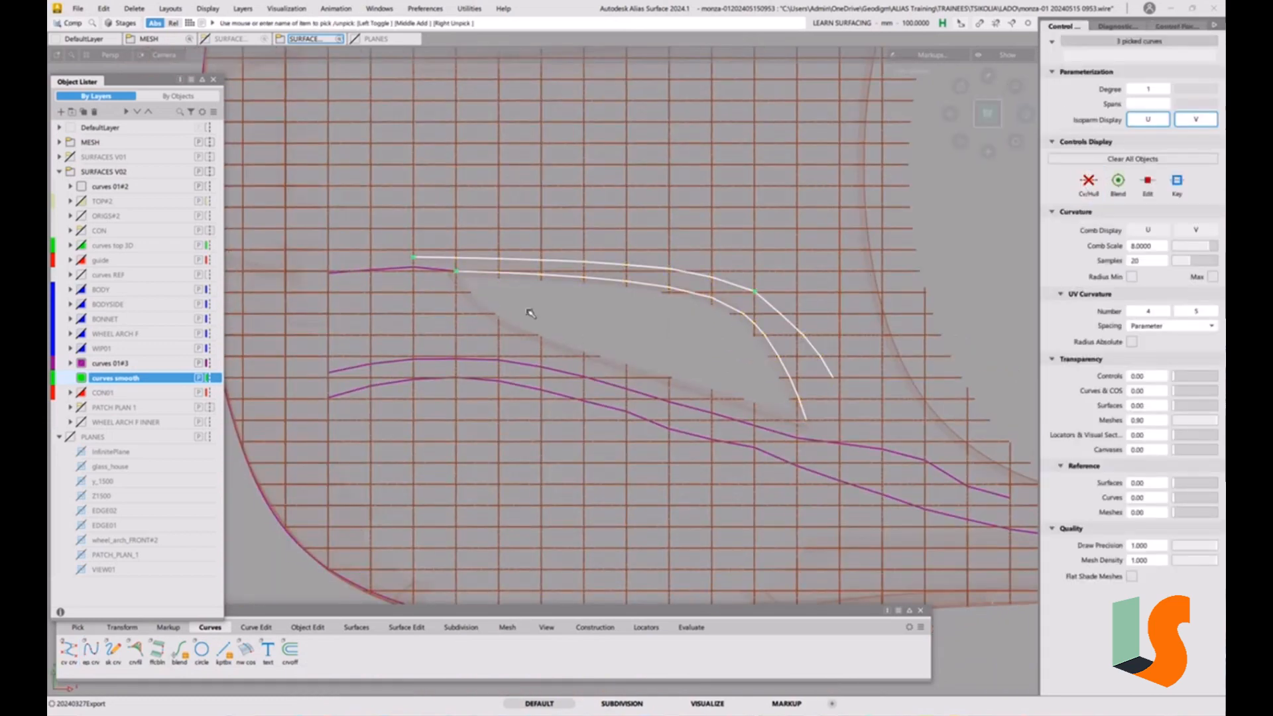
{"action": "left_click_drag", "start_coordinate": [599, 348], "coordinate": [599, 324], "text": "ctrl+shift"}
{"action": "right_click_drag", "start_coordinate": [542, 298], "coordinate": [570, 297], "text": "alt+shift"}
{"action": "middle_click_drag", "start_coordinate": [570, 297], "coordinate": [655, 348], "text": "alt+shift"}
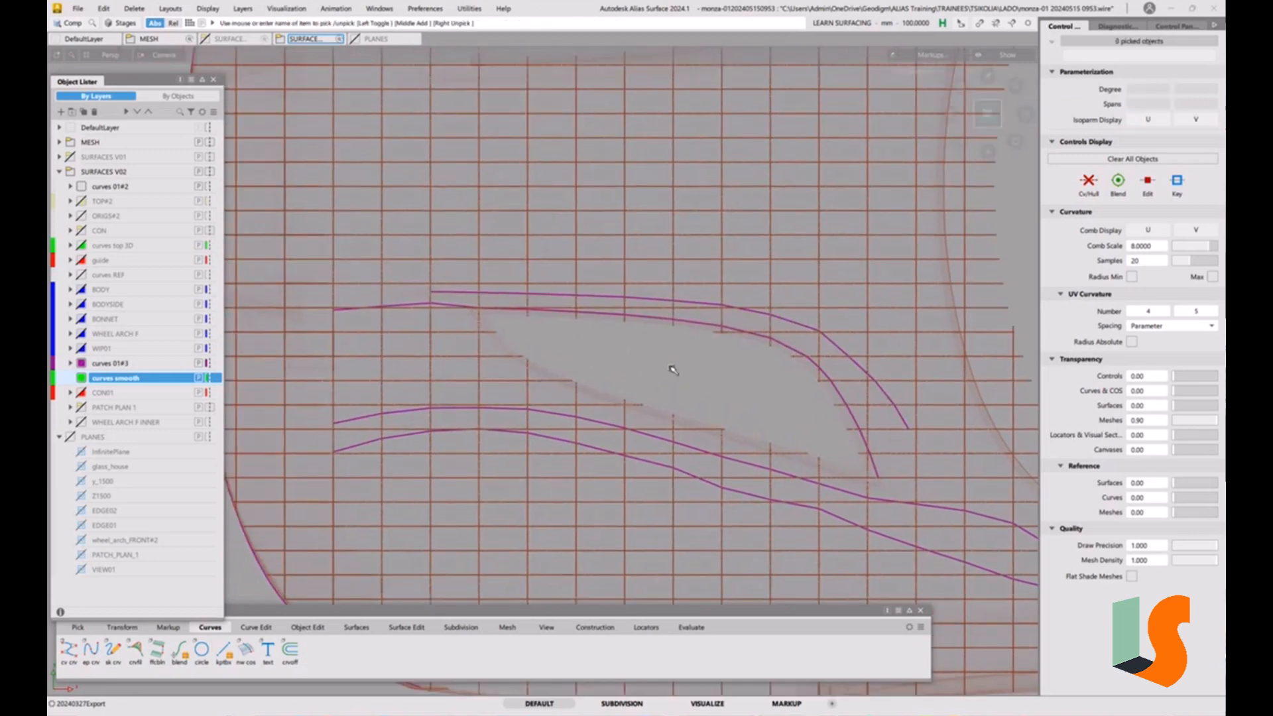
Draw a CV curve from the inner rim line's front end to the opening's far lower corner, and set its degree to 5.
{"action": "left_click", "coordinate": [69, 650]}
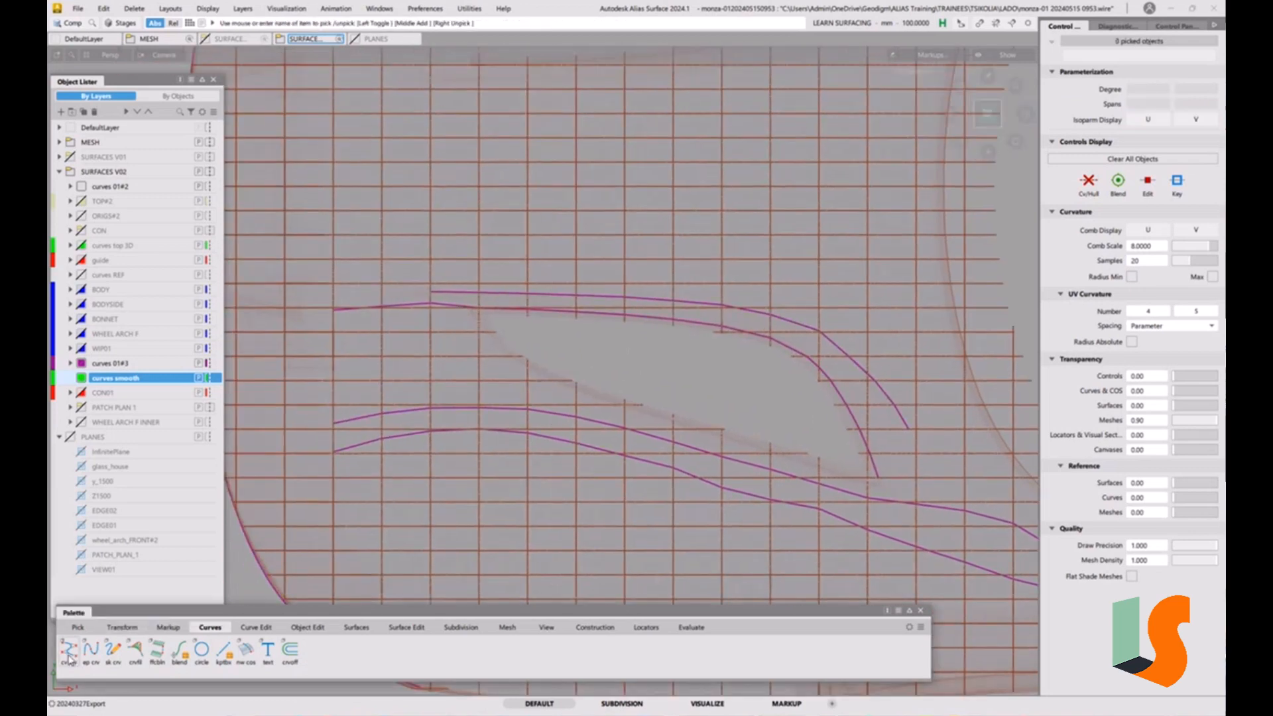
{"action": "left_click", "coordinate": [343, 309]}
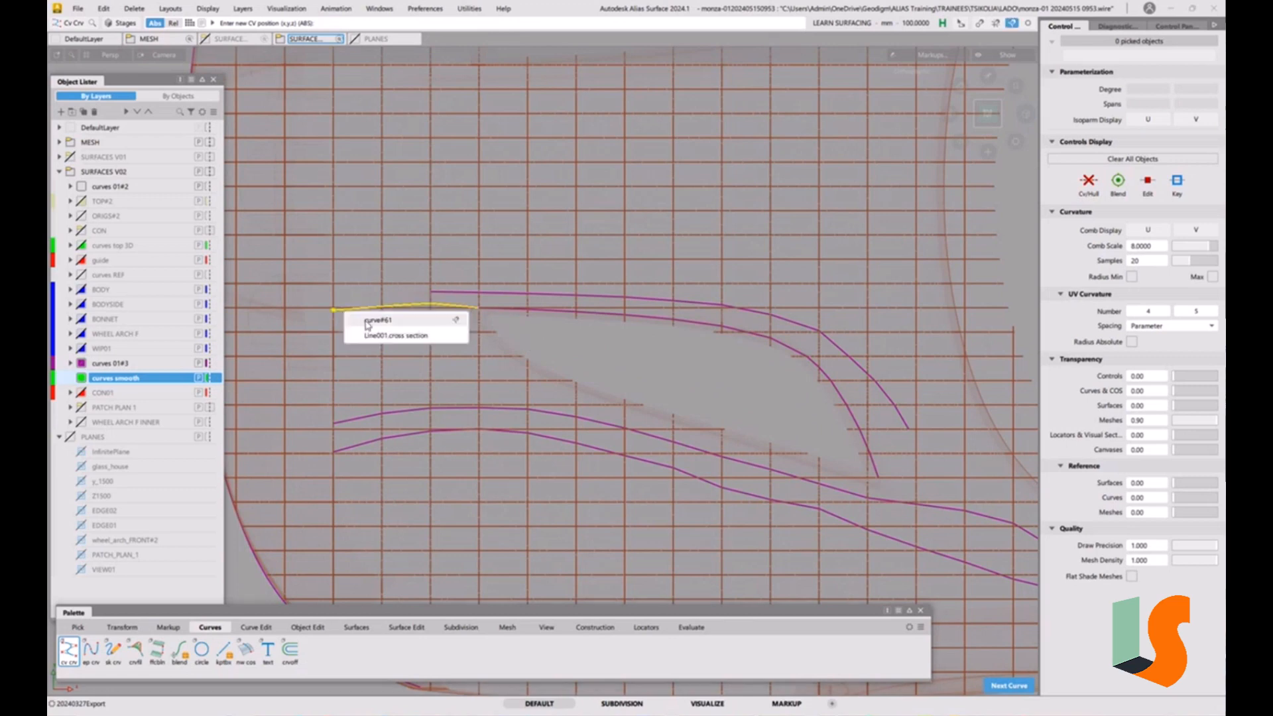
{"action": "left_click", "coordinate": [368, 320]}
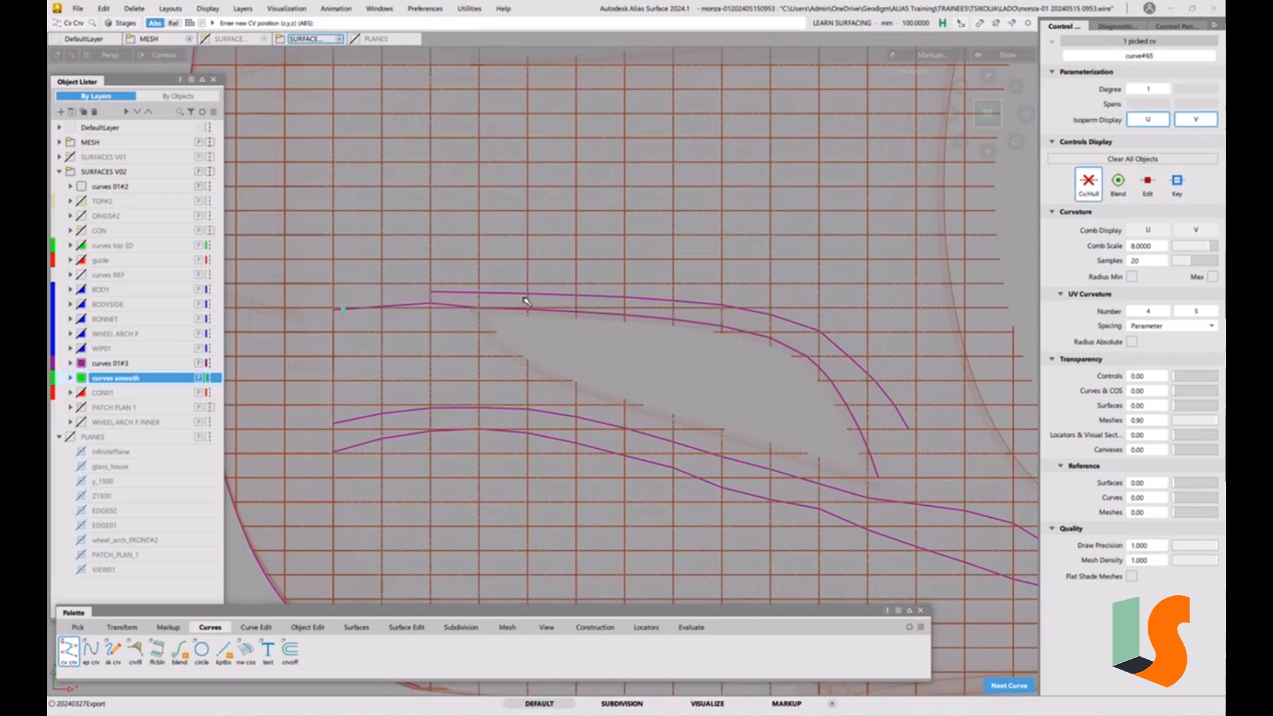
{"action": "left_click", "coordinate": [877, 475]}
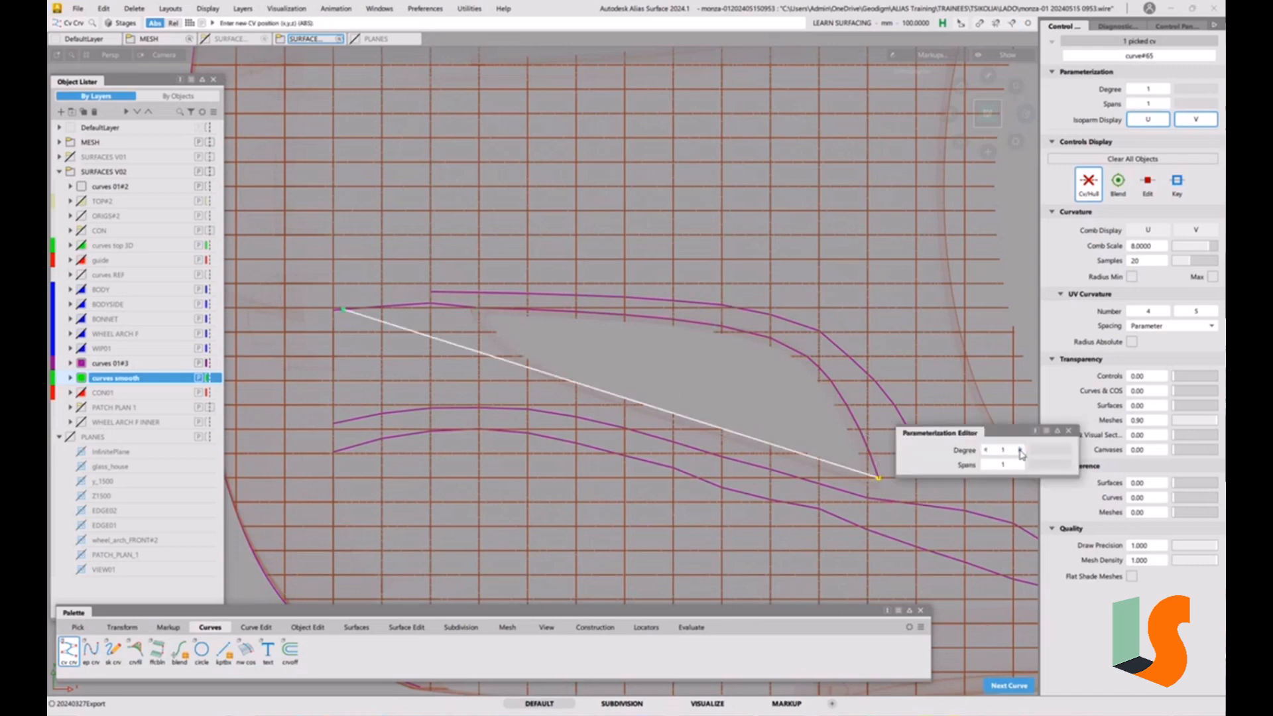
{"action": "left_click", "coordinate": [1019, 450]}
{"action": "left_click", "coordinate": [1020, 450]}
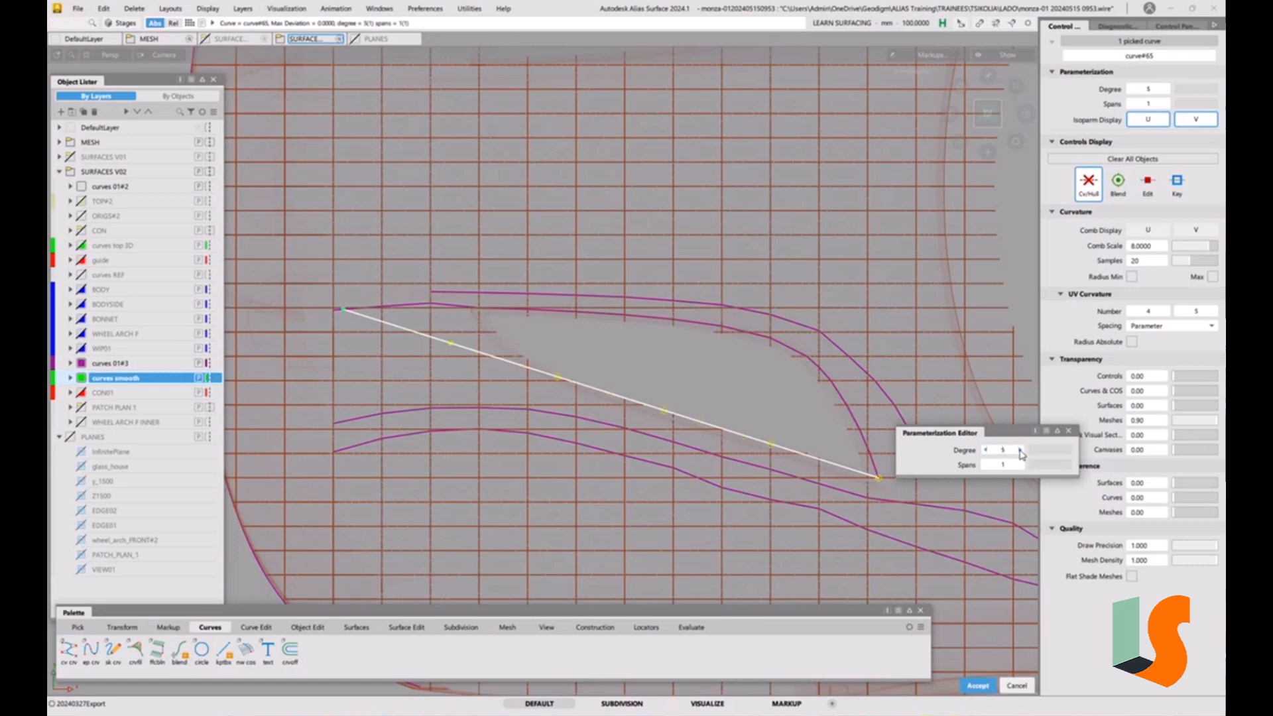
{"action": "left_click_drag", "start_coordinate": [994, 392], "coordinate": [986, 377], "text": "ctrl+shift"}
{"action": "left_click", "coordinate": [809, 450]}
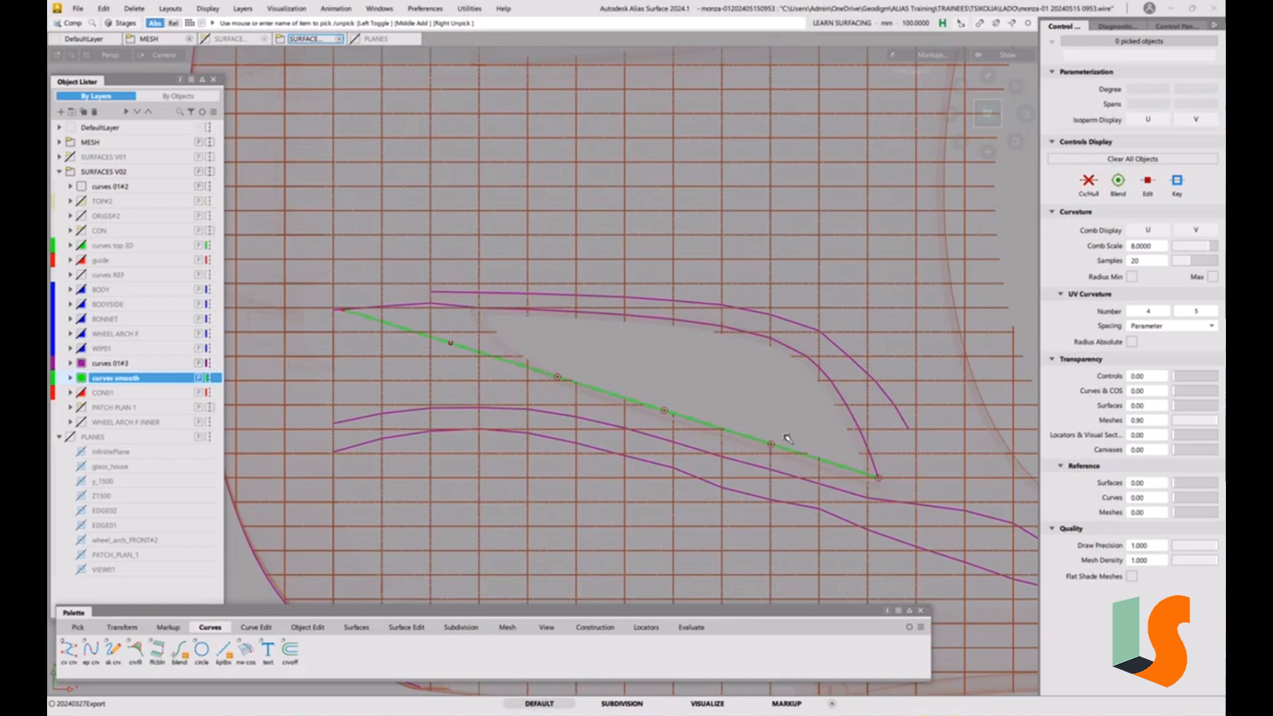
Set Transform CV to Move and pull the smooth curve's second-to-last CV out towards the bend of the inner rim line.
{"action": "middle_click_drag", "start_coordinate": [784, 436], "coordinate": [778, 452], "text": "ctrl+shift"}
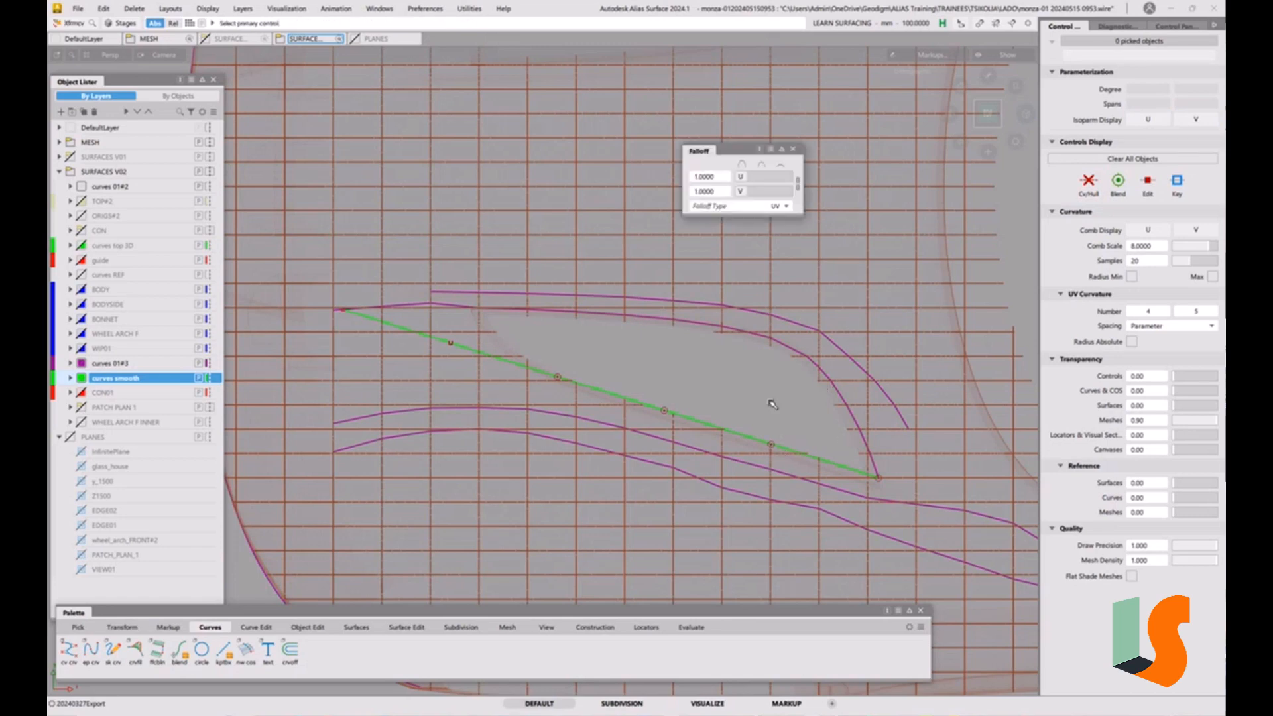
{"action": "key", "text": "space"}
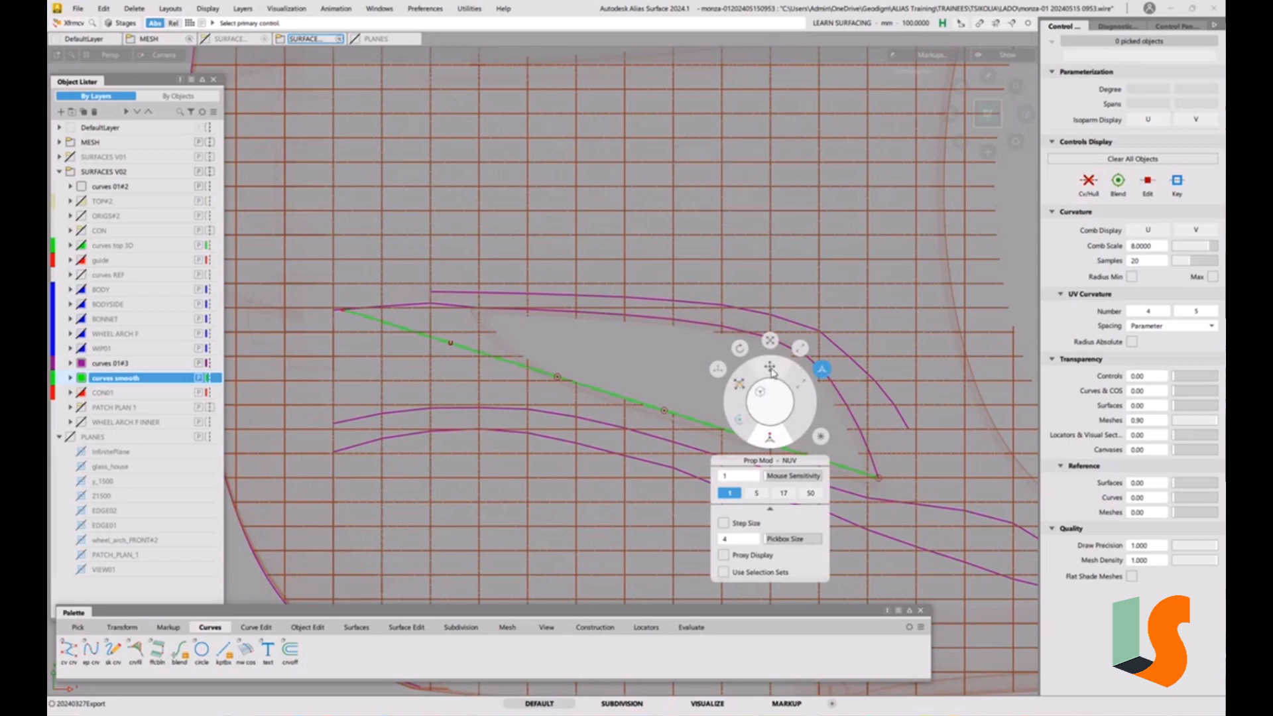
{"action": "left_click", "coordinate": [770, 370]}
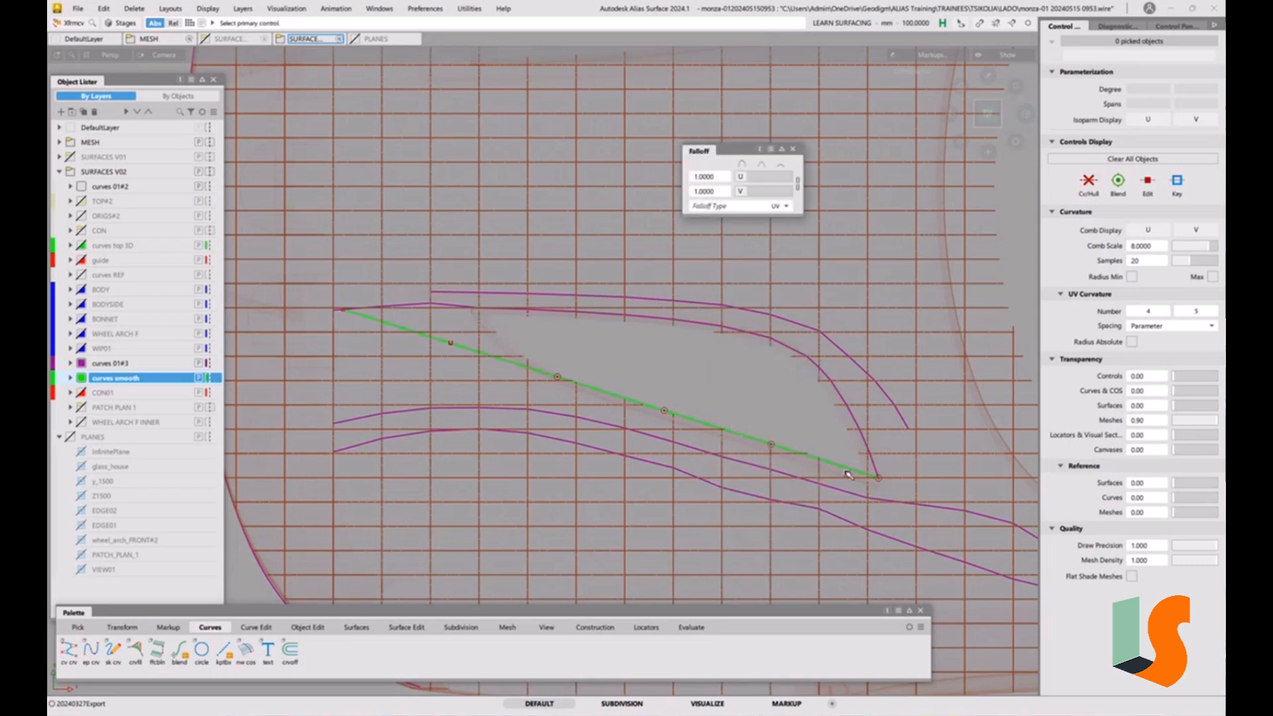
{"action": "left_click", "coordinate": [771, 444]}
{"action": "key", "text": "space"}
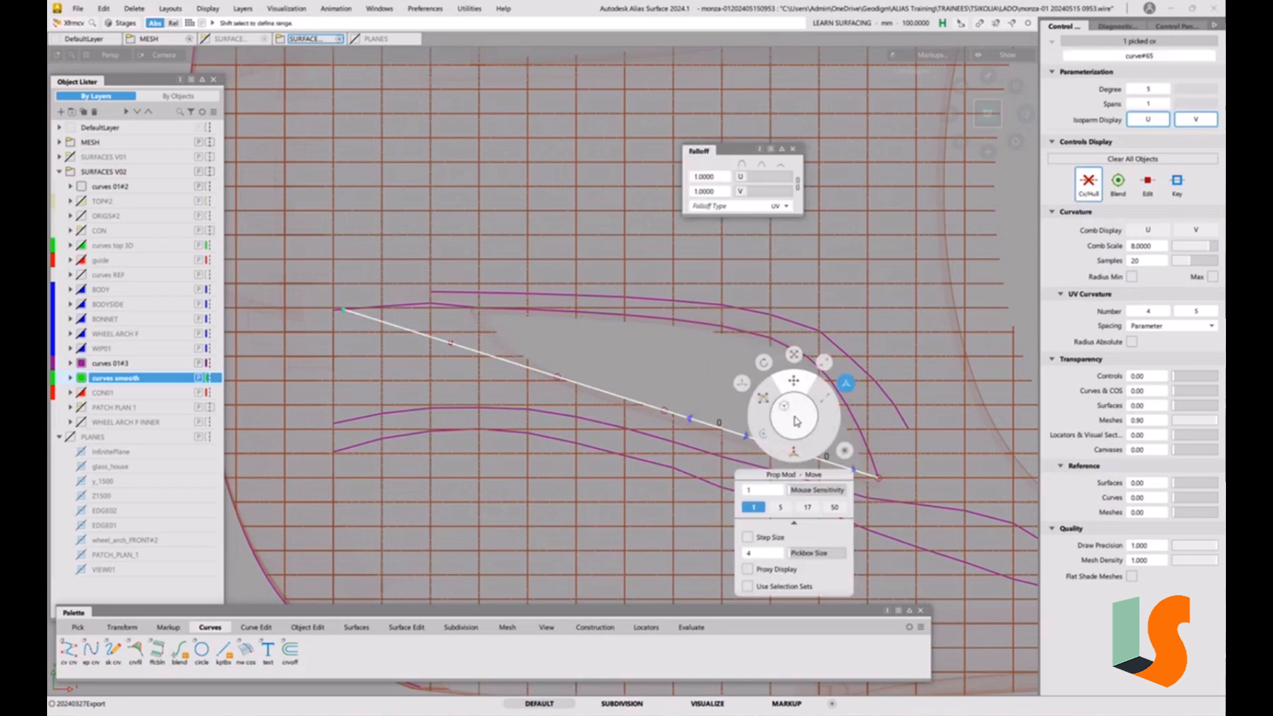
{"action": "left_click", "coordinate": [743, 384]}
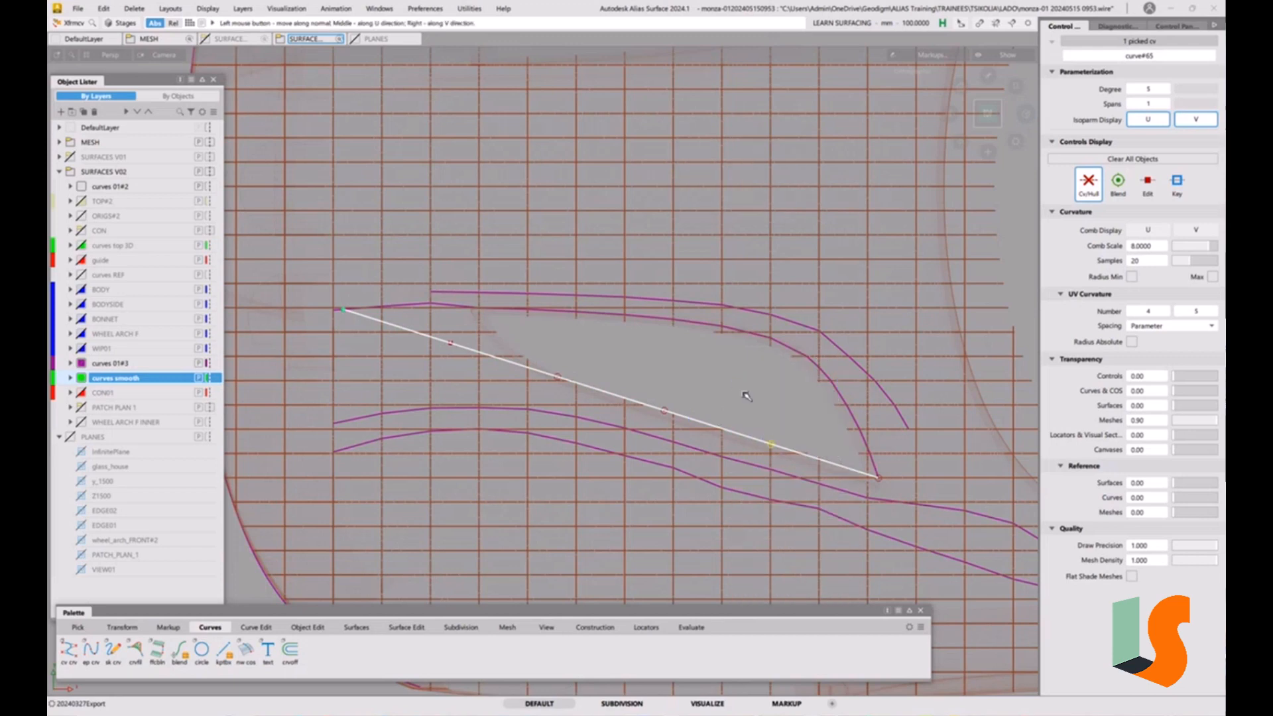
{"action": "key", "text": "space"}
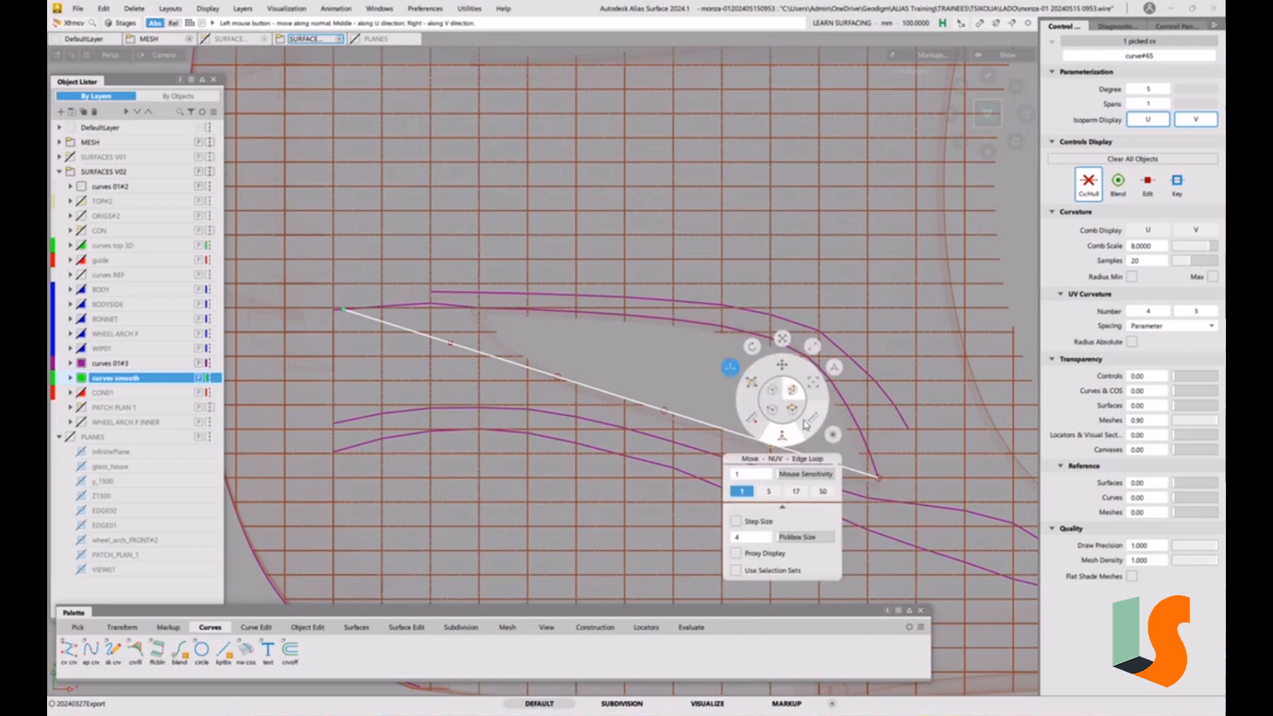
{"action": "left_click", "coordinate": [783, 368]}
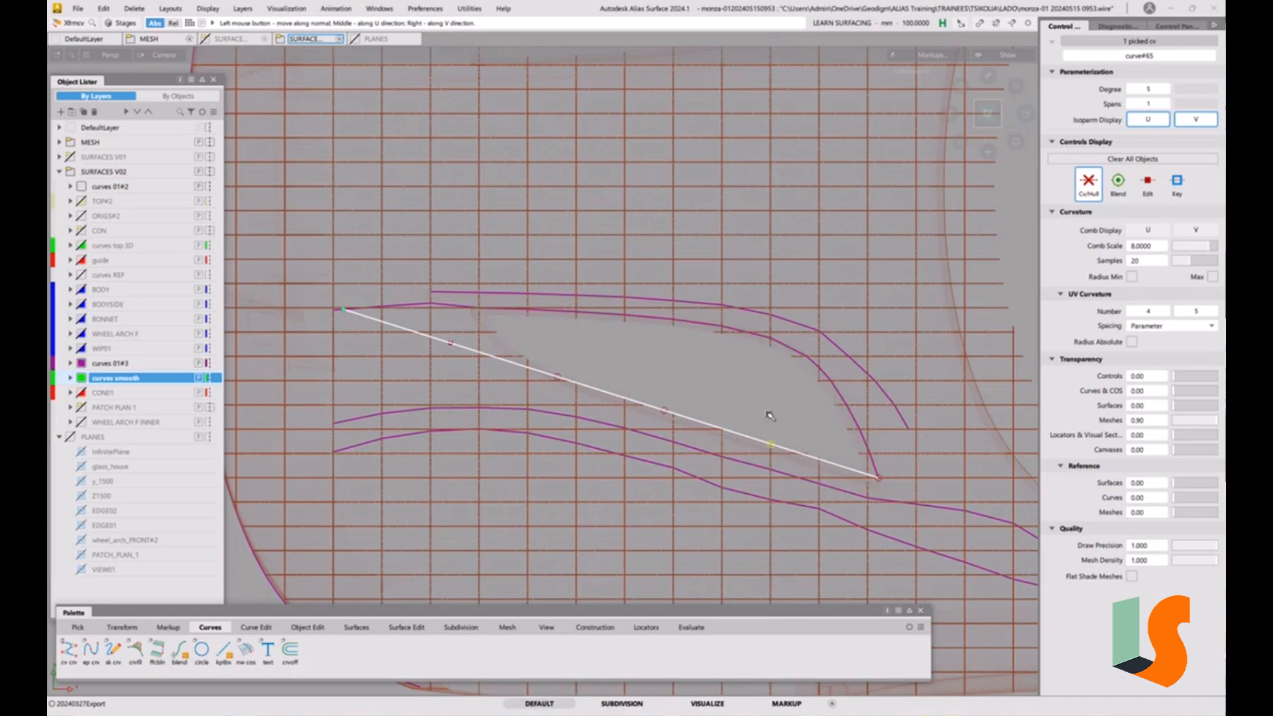
{"action": "left_click_drag", "start_coordinate": [767, 418], "coordinate": [783, 304]}
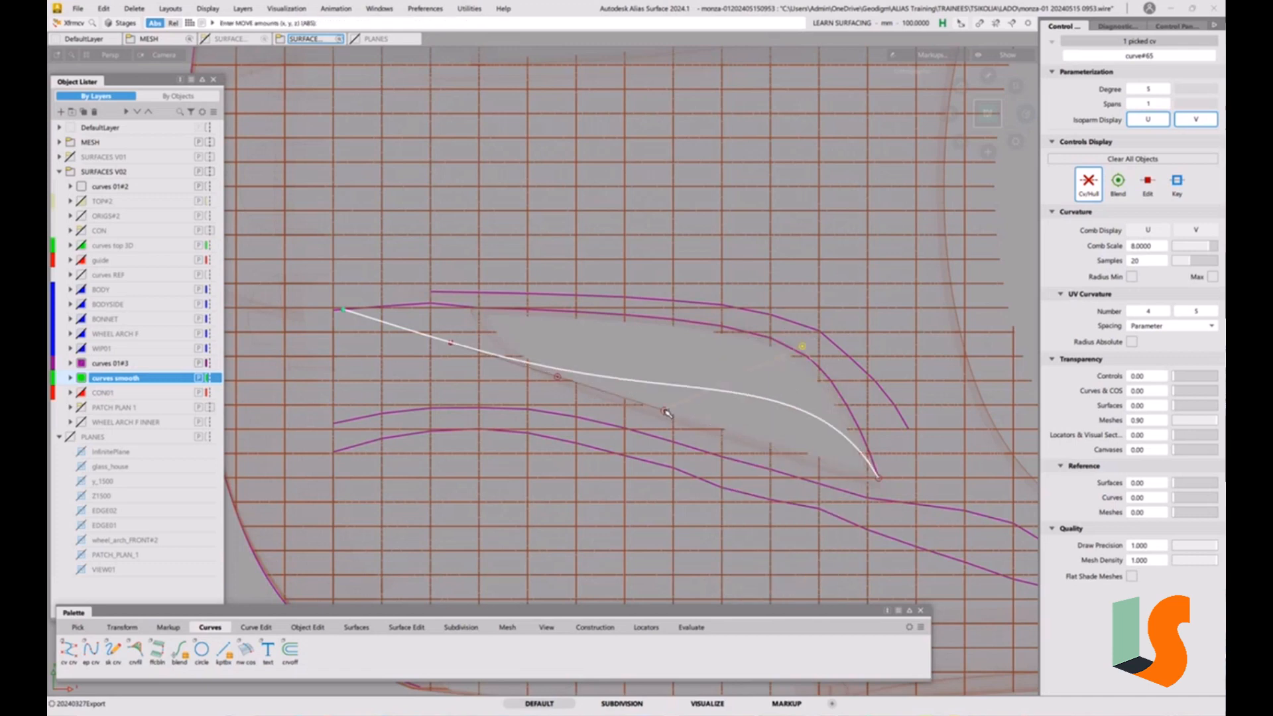
Undo the middle CV's move and switch Transform CV out of its Edge Loop mode.
{"action": "left_click_drag", "start_coordinate": [666, 413], "coordinate": [676, 350]}
{"action": "key", "text": "ctrl+z"}
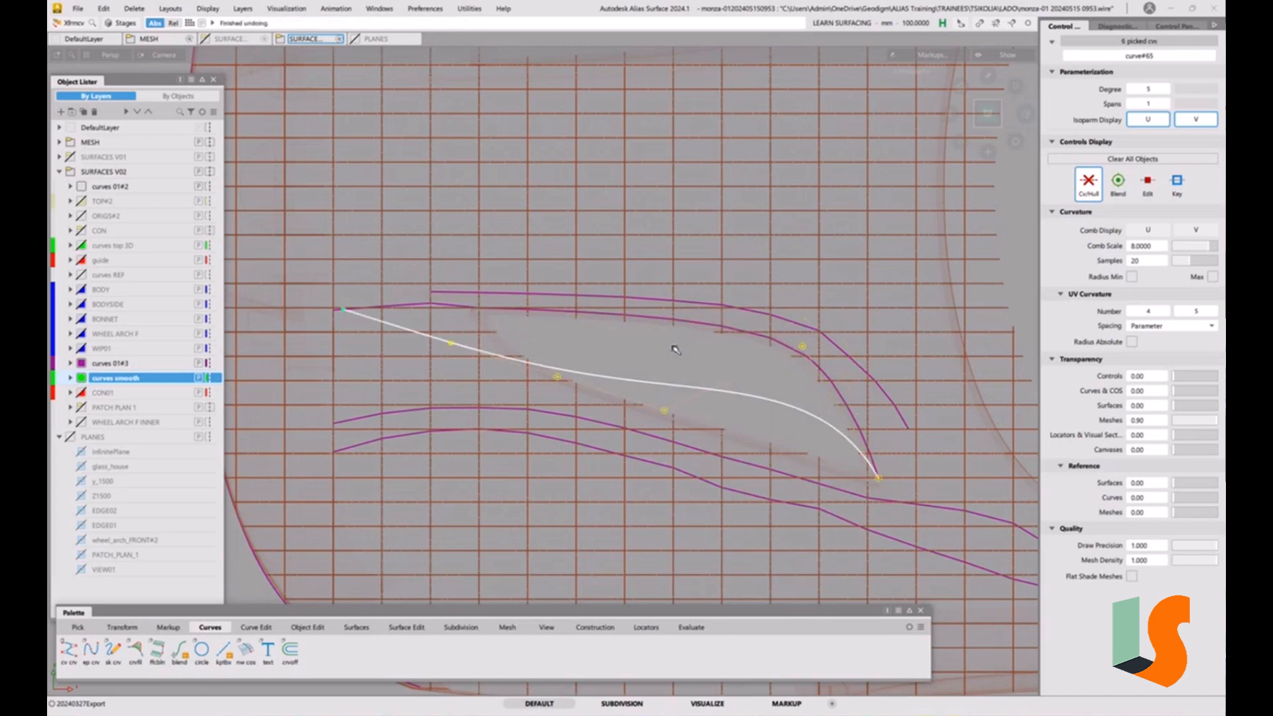
{"action": "right_click", "coordinate": [674, 348]}
{"action": "left_click", "coordinate": [685, 337]}
{"action": "left_click", "coordinate": [800, 404]}
{"action": "right_click", "coordinate": [794, 353]}
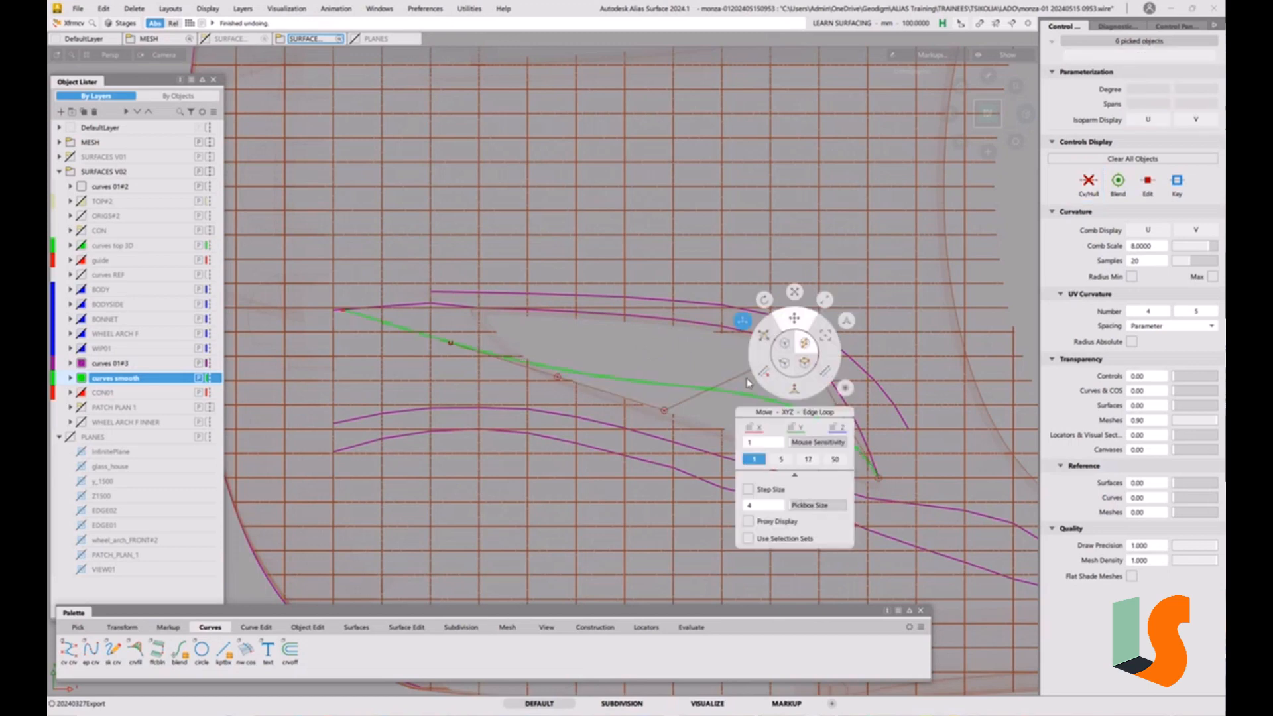
{"action": "left_click", "coordinate": [785, 342]}
{"action": "left_click", "coordinate": [759, 406]}
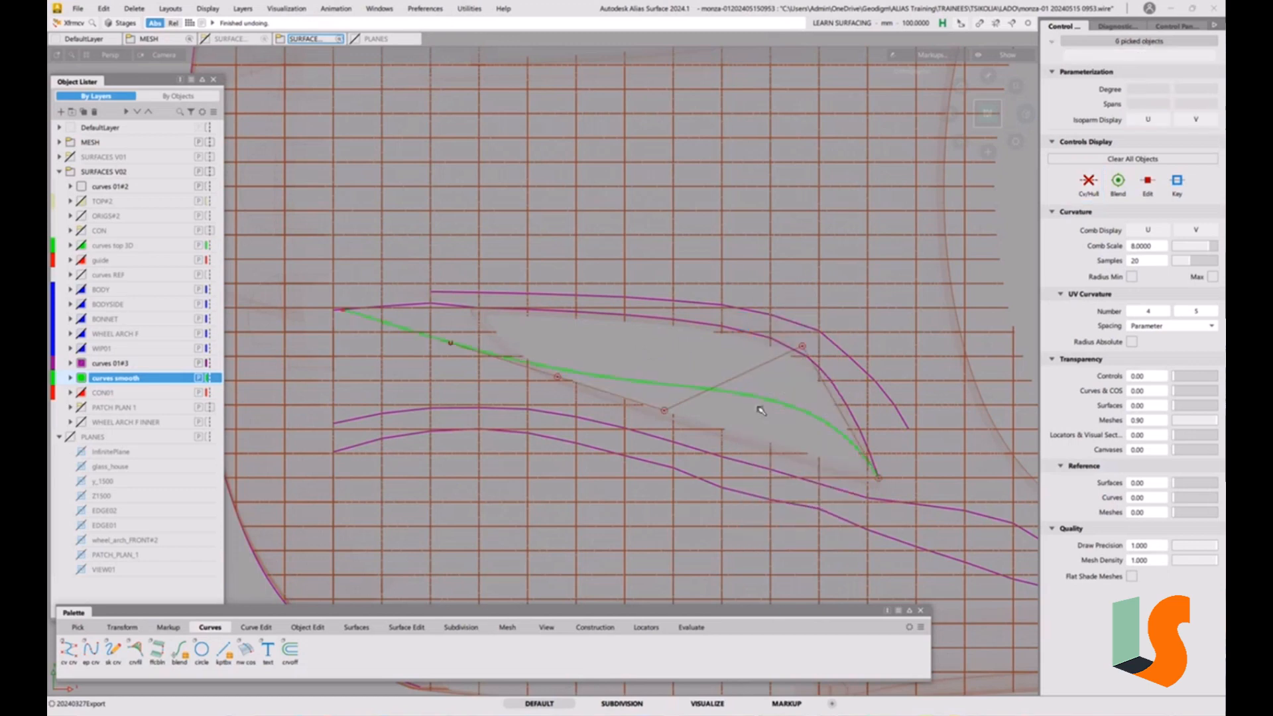
Raise the smooth curve's other three interior CVs towards the traced inner rim line.
{"action": "left_click", "coordinate": [663, 412]}
{"action": "left_click_drag", "start_coordinate": [696, 368], "coordinate": [718, 283]}
{"action": "left_click_drag", "start_coordinate": [558, 379], "coordinate": [579, 316]}
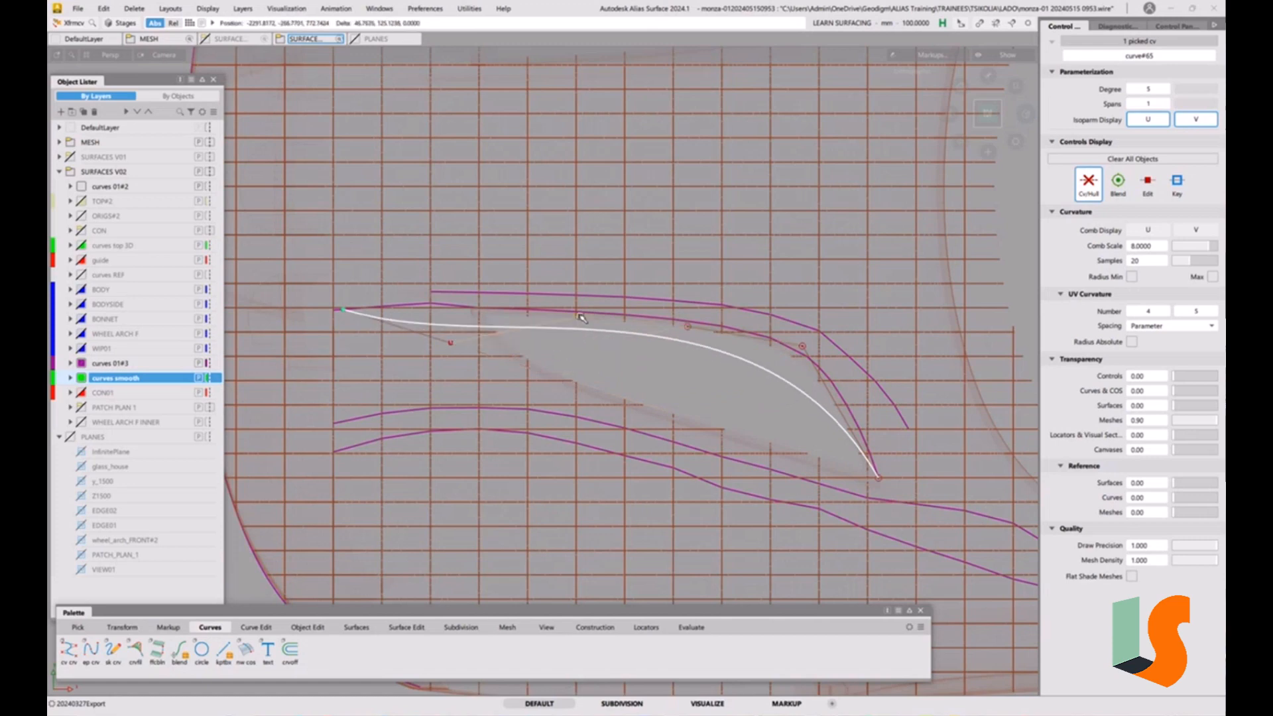
{"action": "left_click_drag", "start_coordinate": [452, 344], "coordinate": [466, 304]}
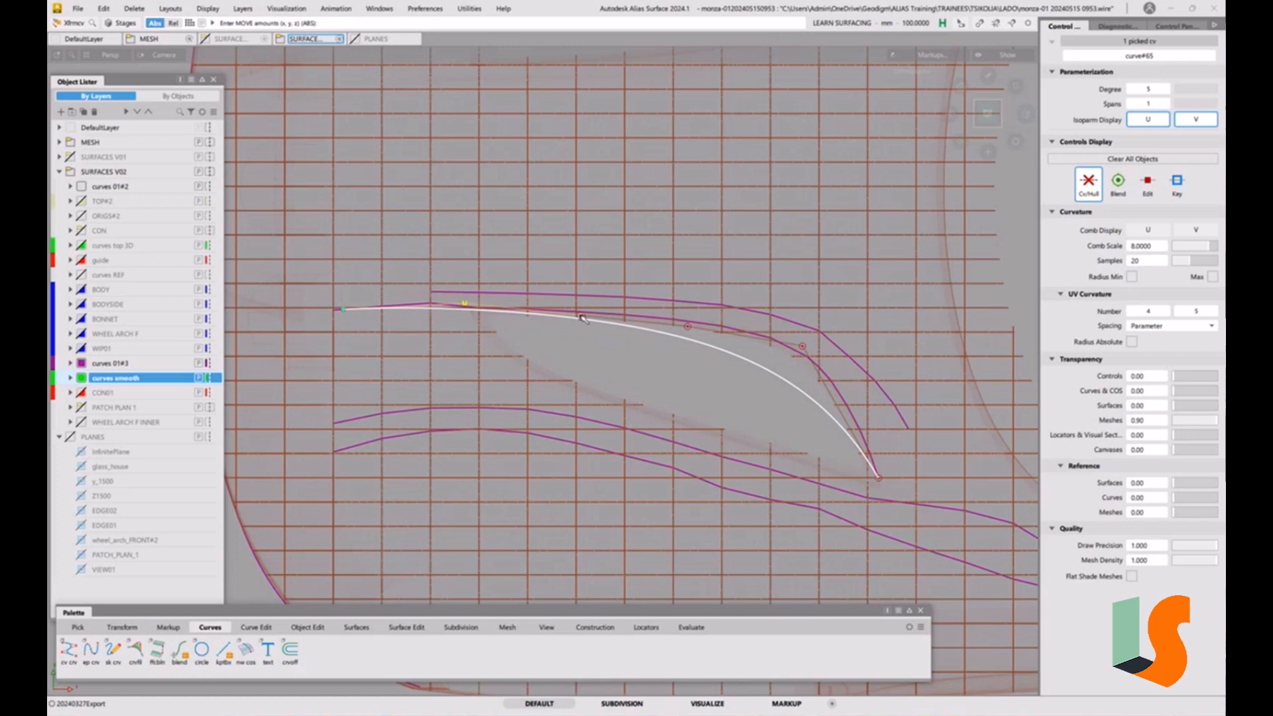
Shift the interior CVs along the inner rim line to bring the smooth curve closer to its bend.
{"action": "left_click", "coordinate": [688, 328]}
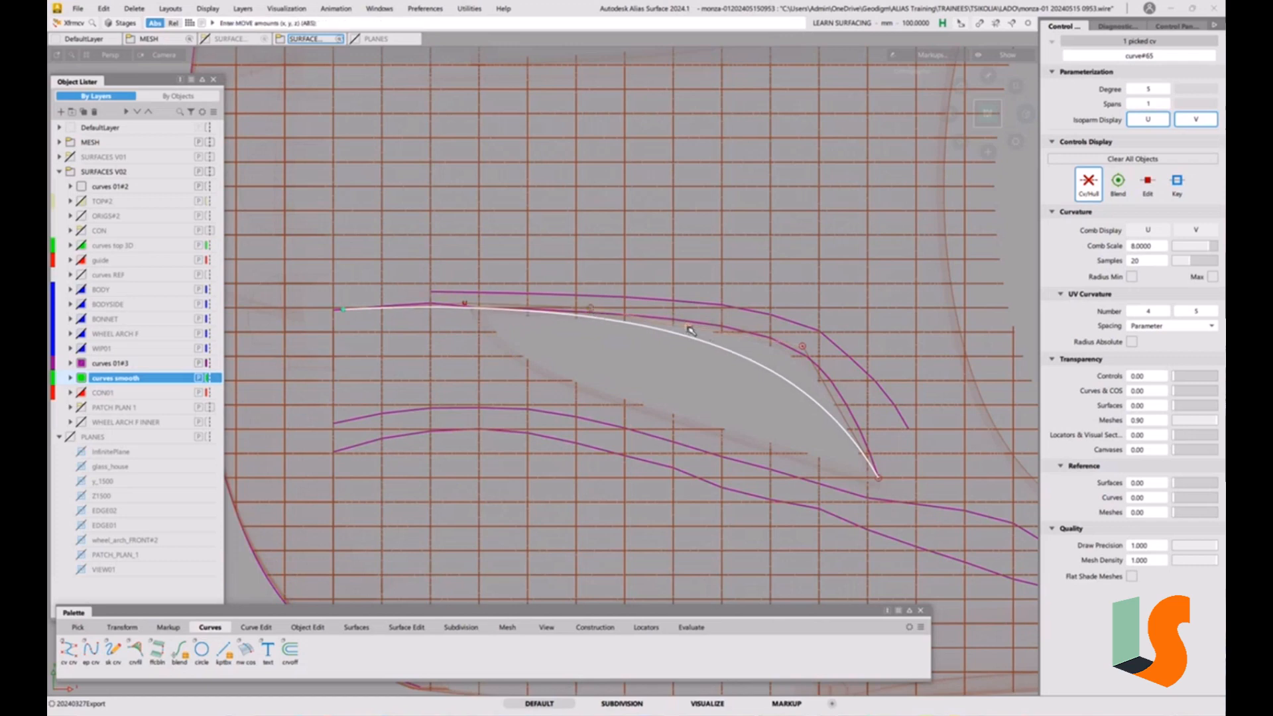
{"action": "left_click_drag", "start_coordinate": [690, 330], "coordinate": [843, 377]}
{"action": "left_click_drag", "start_coordinate": [736, 324], "coordinate": [749, 320]}
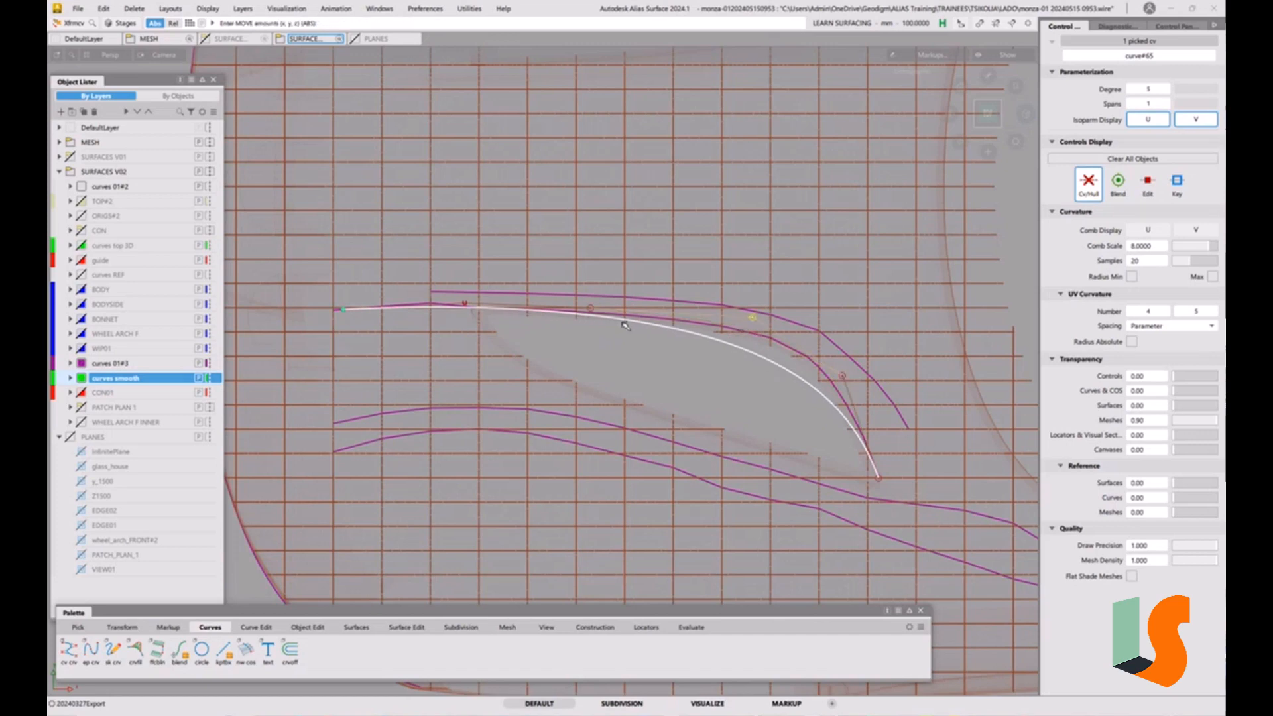
{"action": "left_click_drag", "start_coordinate": [591, 308], "coordinate": [624, 312]}
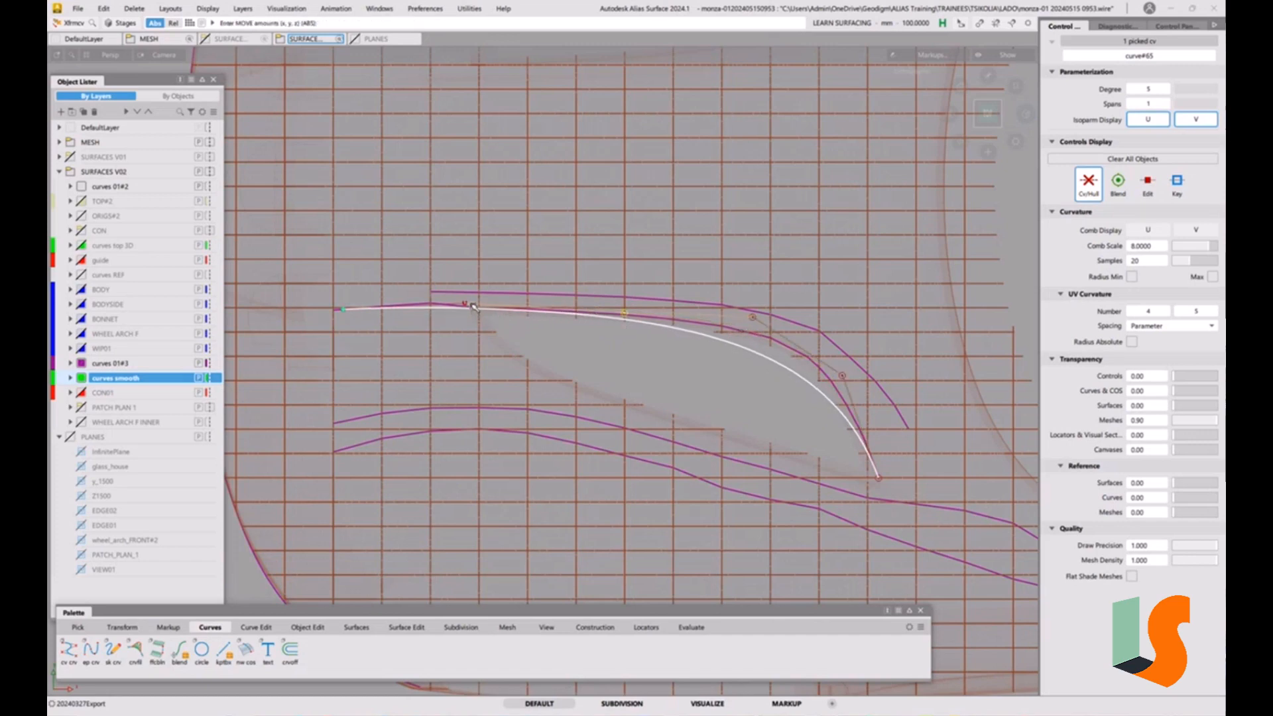
Turn on mesh shading and compare the smooth curve with the edge of the opening.
{"action": "key", "text": "F4"}
{"action": "right_click_drag", "start_coordinate": [756, 375], "coordinate": [756, 335], "text": "alt+shift"}
{"action": "key", "text": "F4"}
{"action": "key", "text": "F4"}
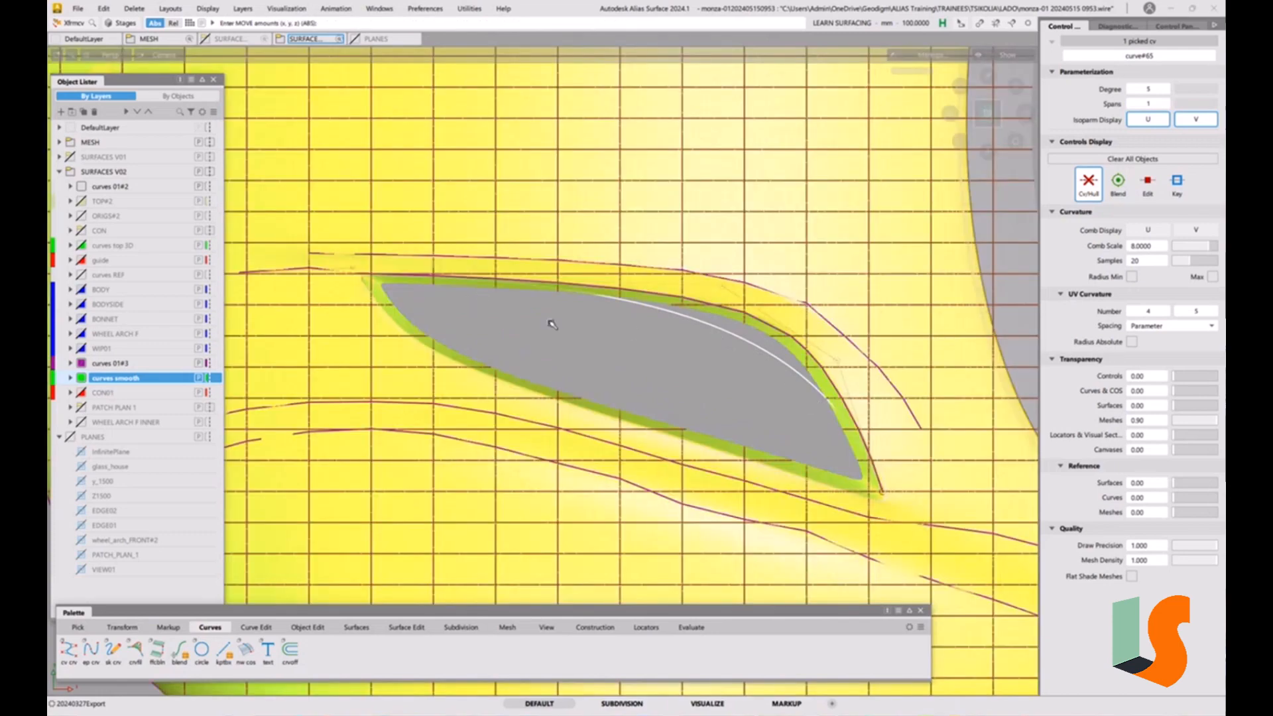
Delete the degree 5 smooth curve fitted along the inner rim.
{"action": "mouse_move", "coordinate": [680, 422]}
{"action": "left_mouse_down", "text": "ctrl+shift"}
{"action": "mouse_move", "coordinate": [675, 340]}
{"action": "mouse_move", "coordinate": [744, 359]}
{"action": "mouse_move", "coordinate": [749, 340]}
{"action": "left_mouse_up", "text": "ctrl+shift"}
{"action": "left_click", "coordinate": [753, 342]}
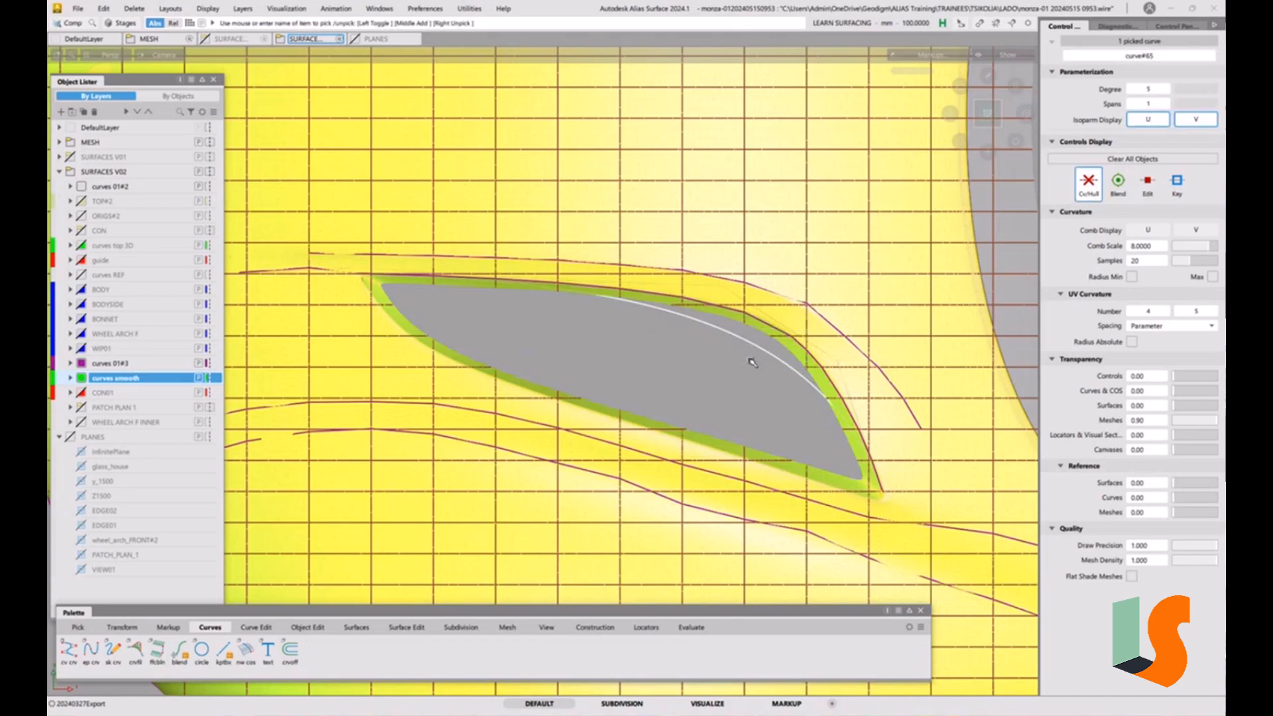
{"action": "mouse_move", "coordinate": [766, 387]}
{"action": "right_mouse_down", "text": "alt+shift"}
{"action": "mouse_move", "coordinate": [745, 405]}
{"action": "mouse_move", "coordinate": [781, 395]}
{"action": "right_mouse_up", "text": "alt+shift"}
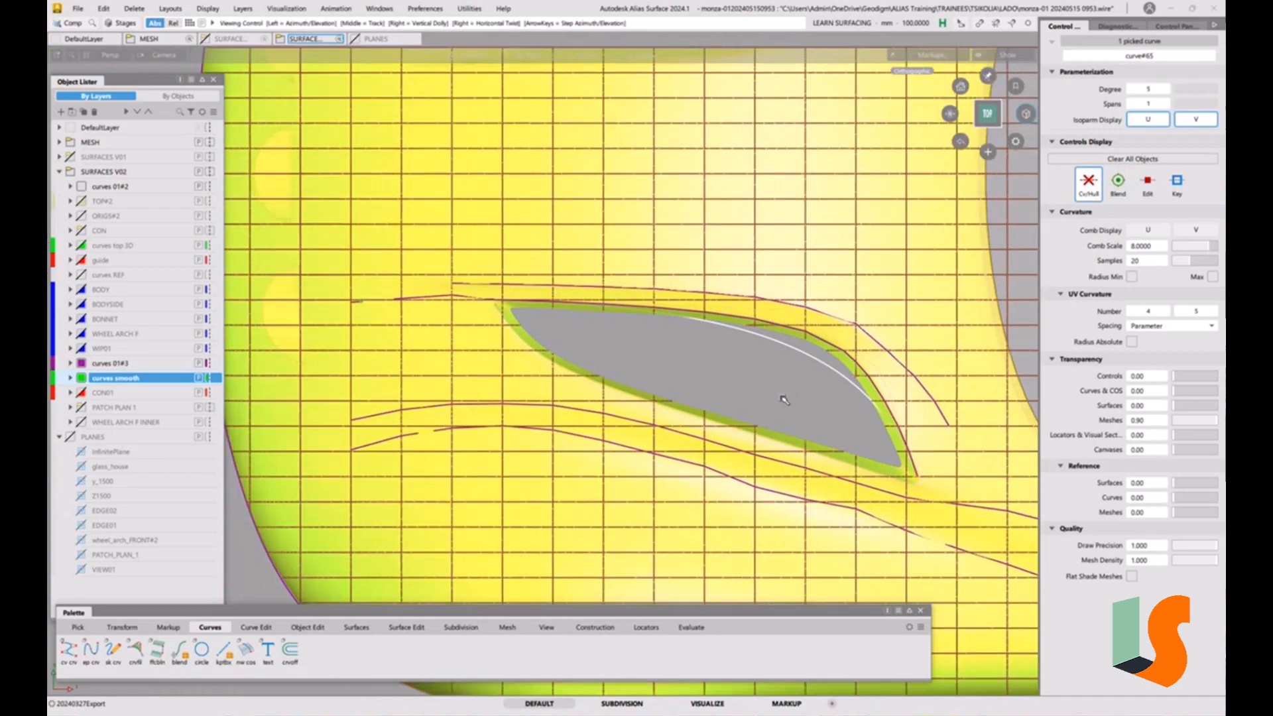
{"action": "key", "text": "Delete"}
{"action": "left_click", "coordinate": [589, 401]}
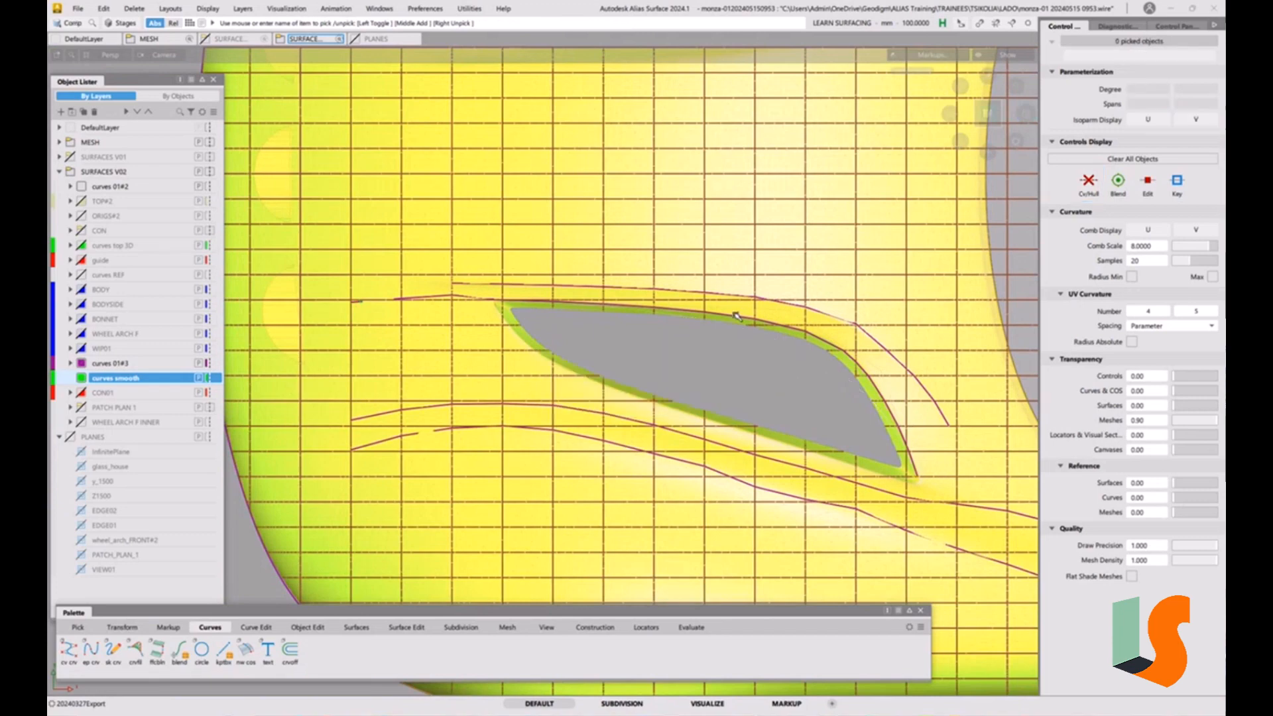
Switch to a perspective view, make the PLANES folder and its Z1500 plane visible, and select Z1500.
{"action": "right_click_drag", "start_coordinate": [781, 270], "coordinate": [528, 350], "text": "alt+shift"}
{"action": "left_click_drag", "start_coordinate": [528, 350], "coordinate": [622, 311], "text": "alt+shift"}
{"action": "middle_click_drag", "start_coordinate": [622, 310], "coordinate": [696, 296], "text": "alt+shift"}
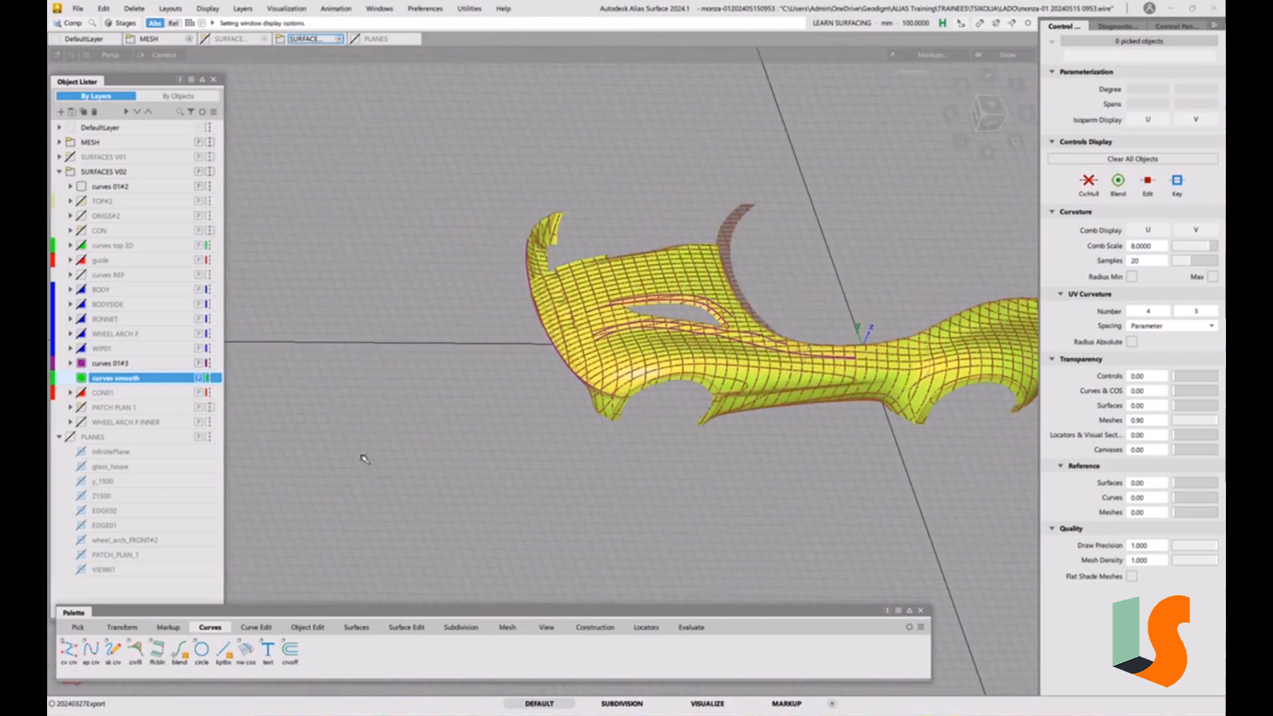
{"action": "left_click", "coordinate": [69, 439]}
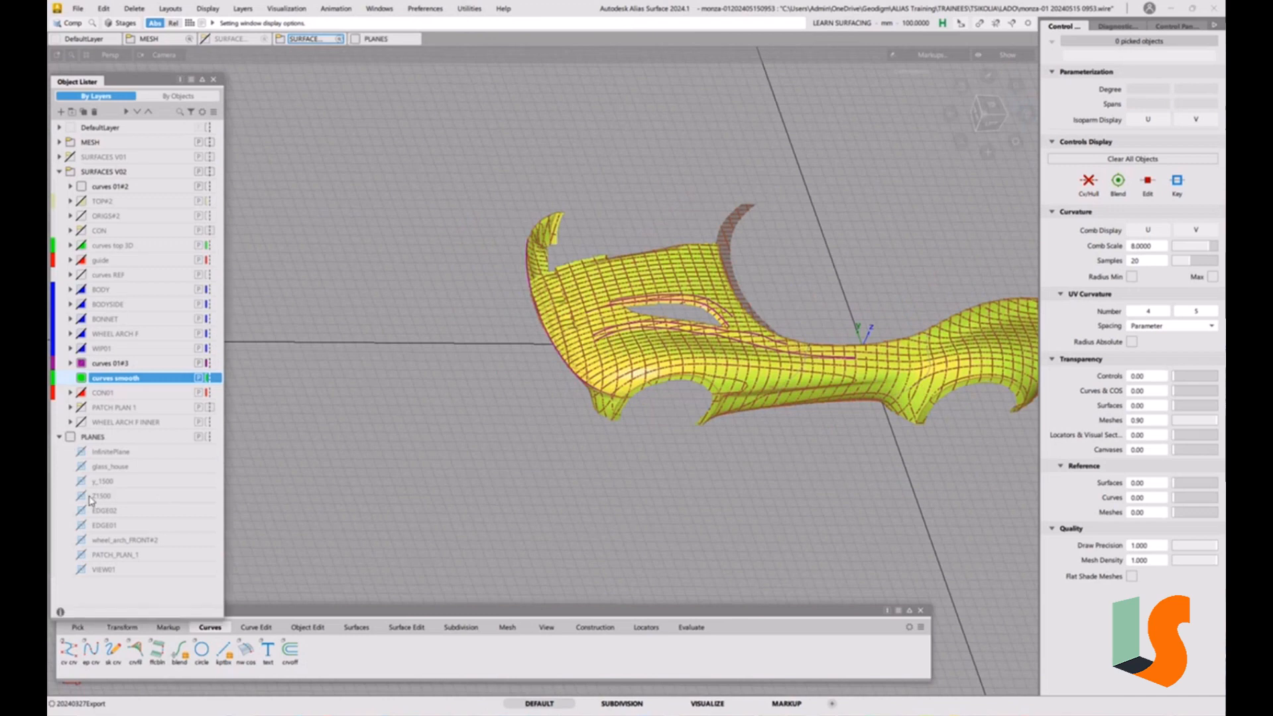
{"action": "left_click", "coordinate": [82, 495]}
{"action": "left_click", "coordinate": [103, 500]}
{"action": "right_click", "coordinate": [103, 502]}
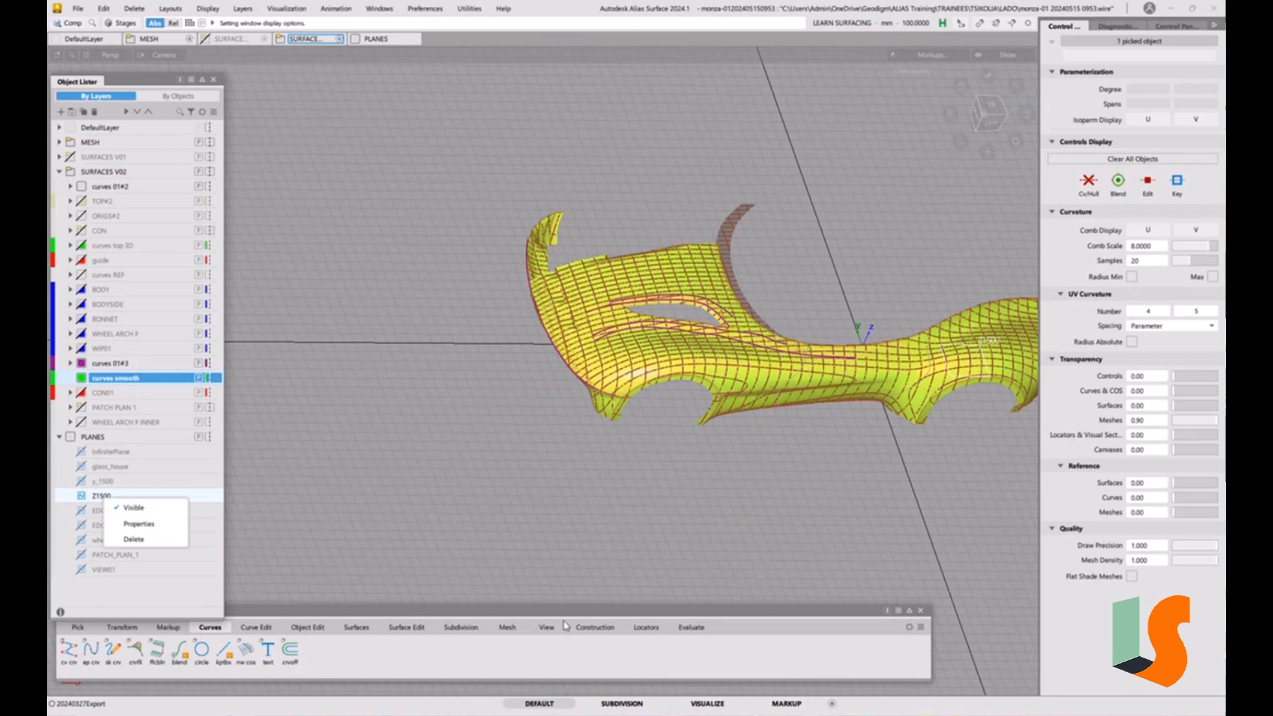
Set Z1500 as the active construction plane and return to the top view around the opening.
{"action": "left_click", "coordinate": [590, 625]}
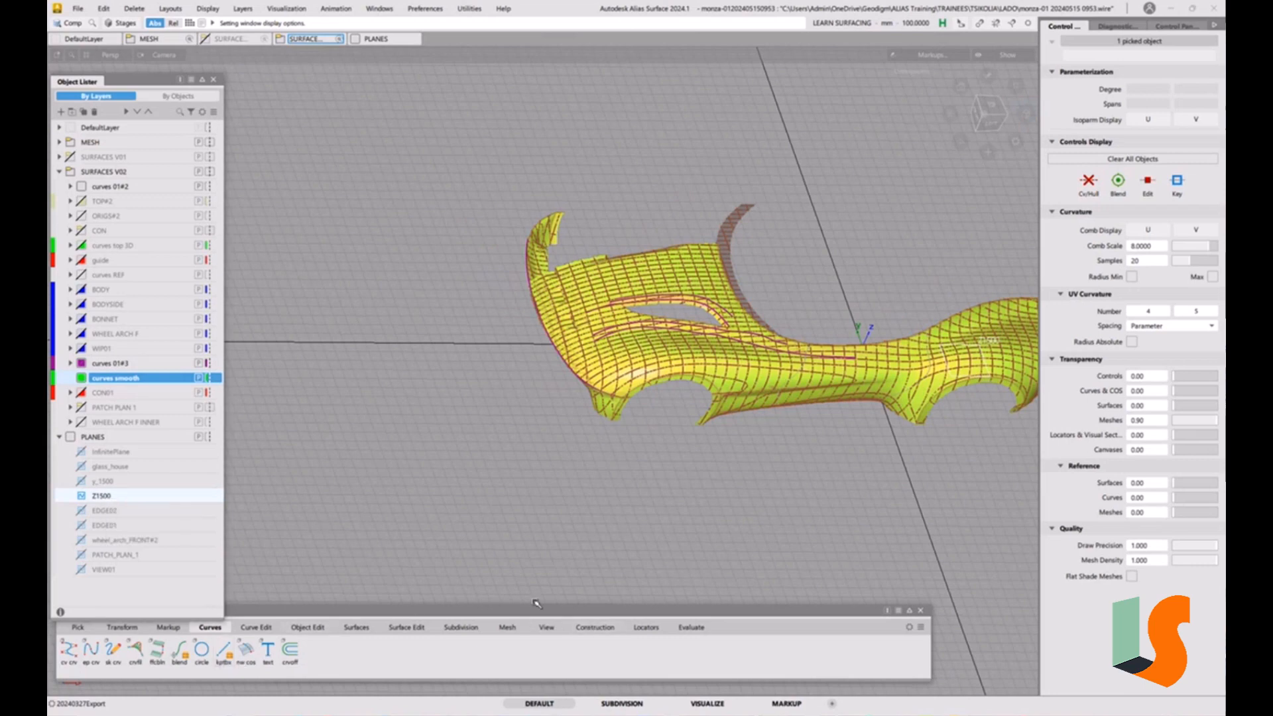
{"action": "left_click", "coordinate": [576, 628]}
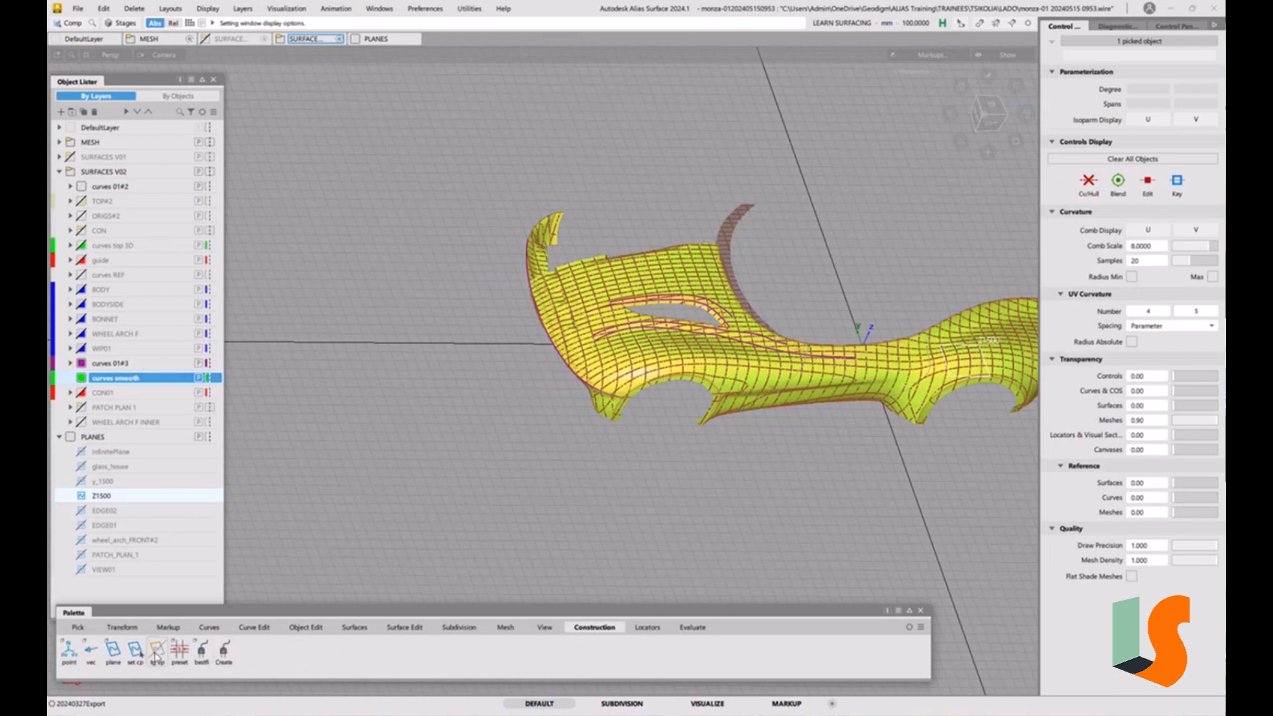
{"action": "left_click", "coordinate": [139, 653]}
{"action": "left_click_drag", "start_coordinate": [863, 386], "coordinate": [881, 331], "text": "alt+shift"}
{"action": "left_click", "coordinate": [992, 105]}
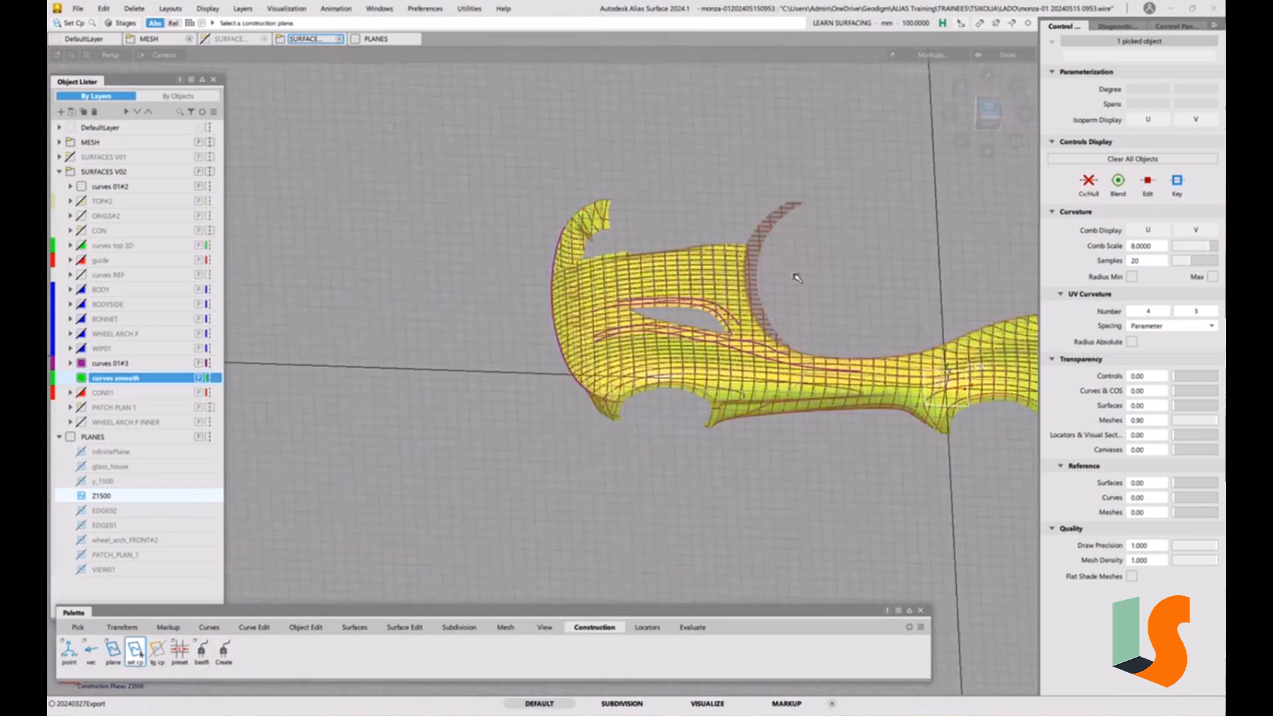
{"action": "right_click_drag", "start_coordinate": [702, 395], "coordinate": [717, 255], "text": "alt+shift"}
{"action": "middle_click_drag", "start_coordinate": [717, 255], "coordinate": [514, 313], "text": "alt+shift"}
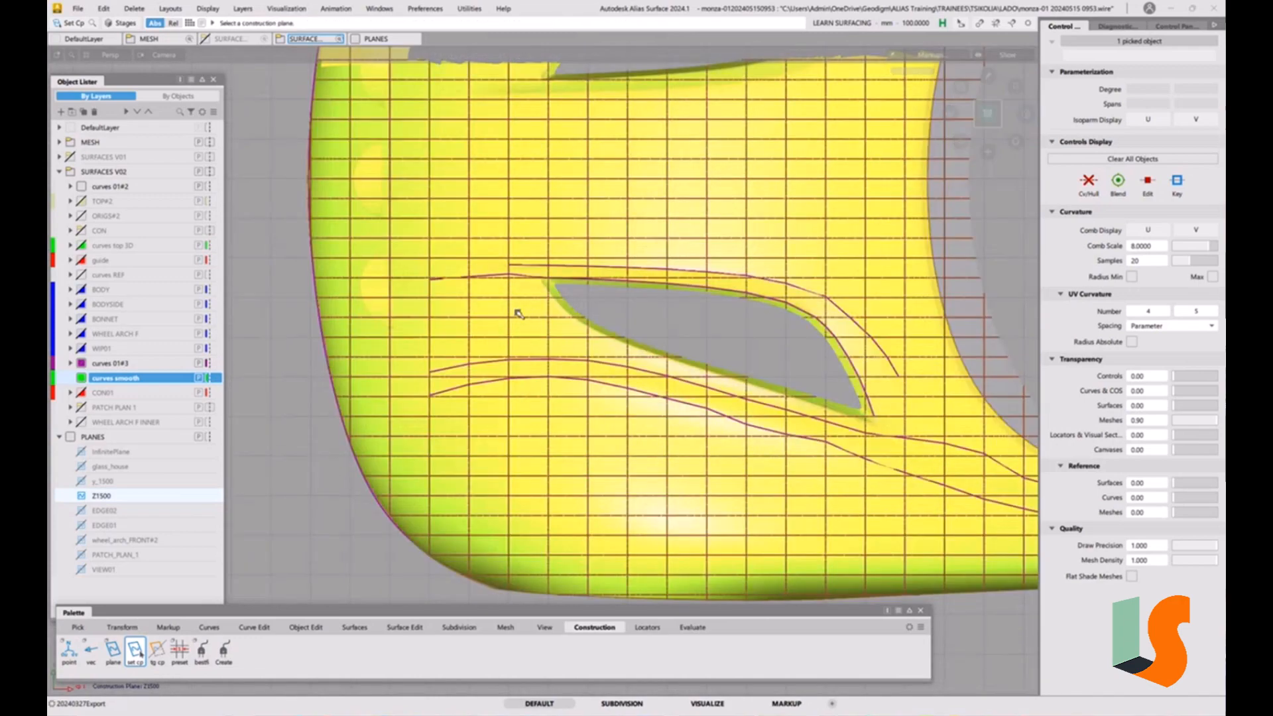
Draw a single-span CV curve from ahead of the opening along its upper edge to the rear corner and set it to degree 3.
{"action": "middle_click_drag", "start_coordinate": [733, 327], "coordinate": [583, 389], "text": "alt+shift"}
{"action": "right_click_drag", "start_coordinate": [583, 389], "coordinate": [585, 351], "text": "alt+shift"}
{"action": "middle_click_drag", "start_coordinate": [584, 352], "coordinate": [604, 357], "text": "alt+shift"}
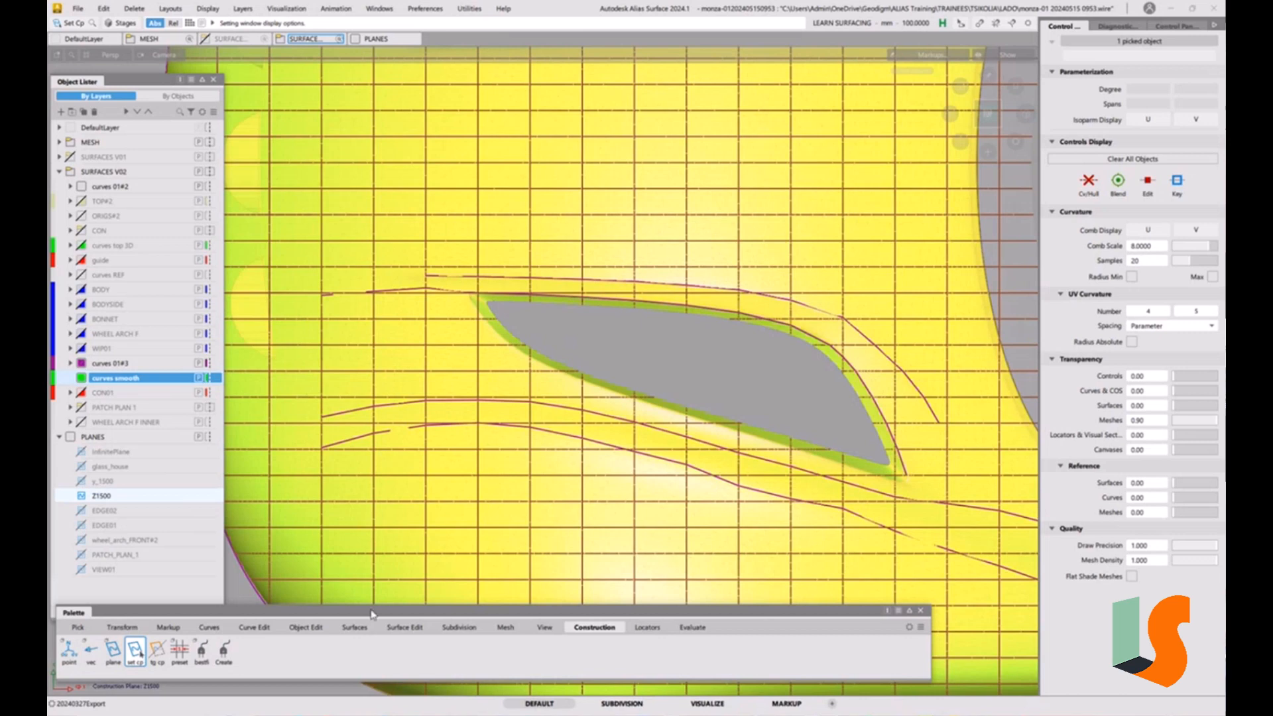
{"action": "left_click", "coordinate": [210, 628]}
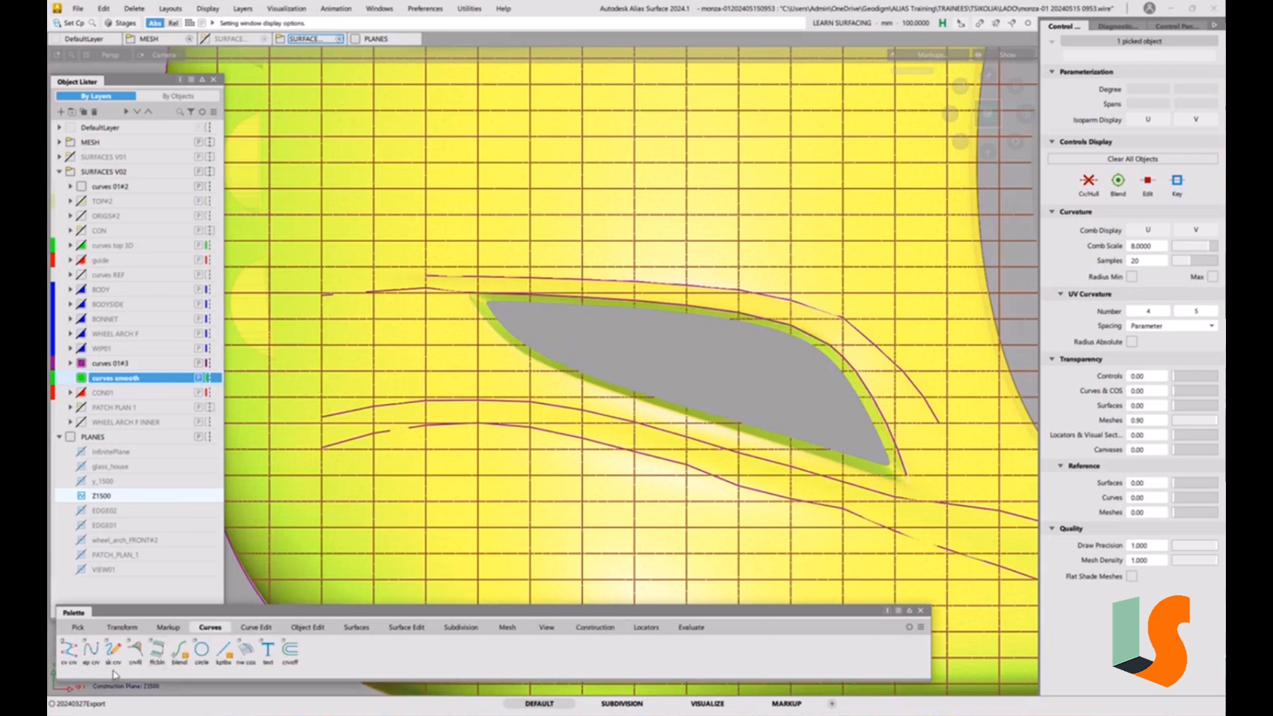
{"action": "left_click", "coordinate": [70, 651]}
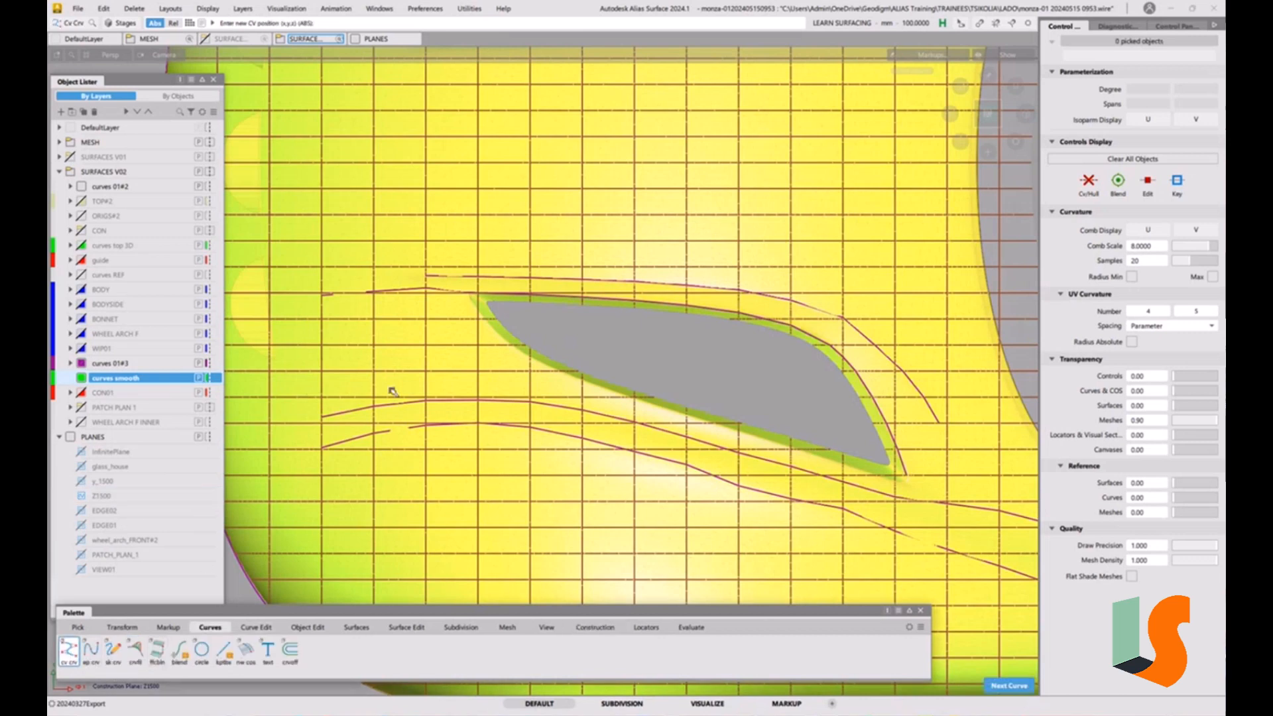
{"action": "left_click", "coordinate": [327, 305]}
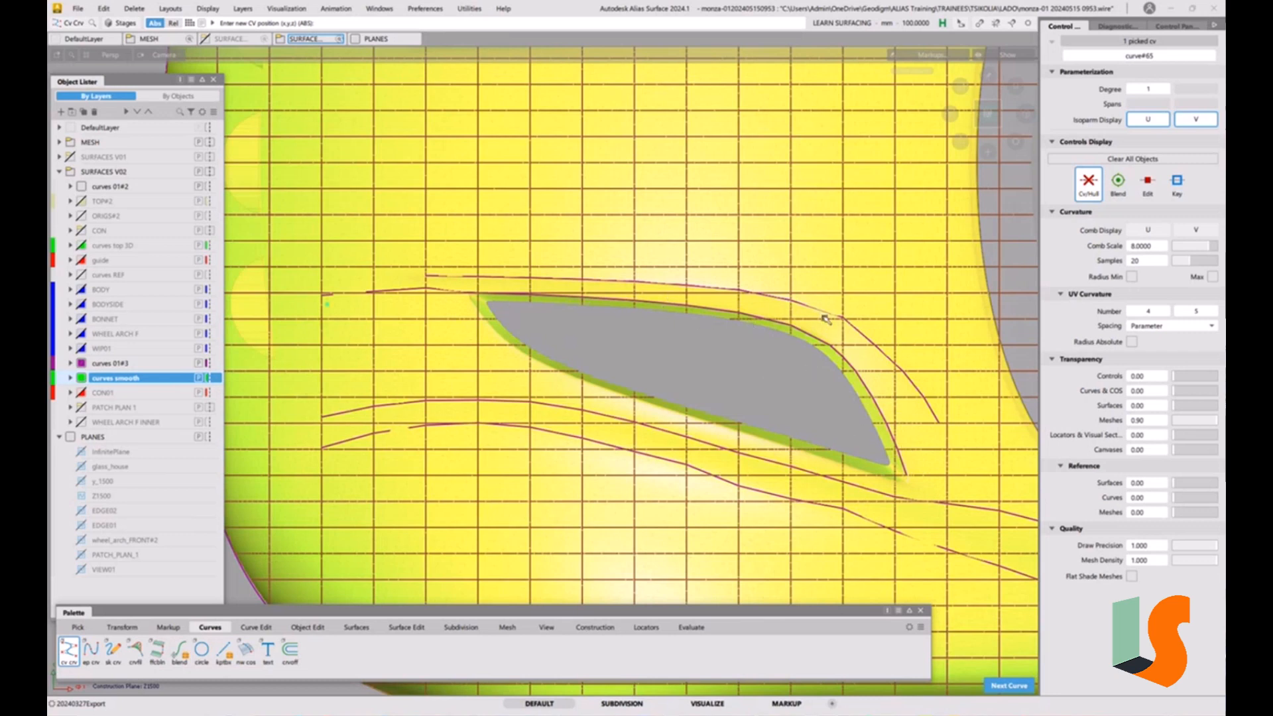
{"action": "left_click", "coordinate": [858, 332]}
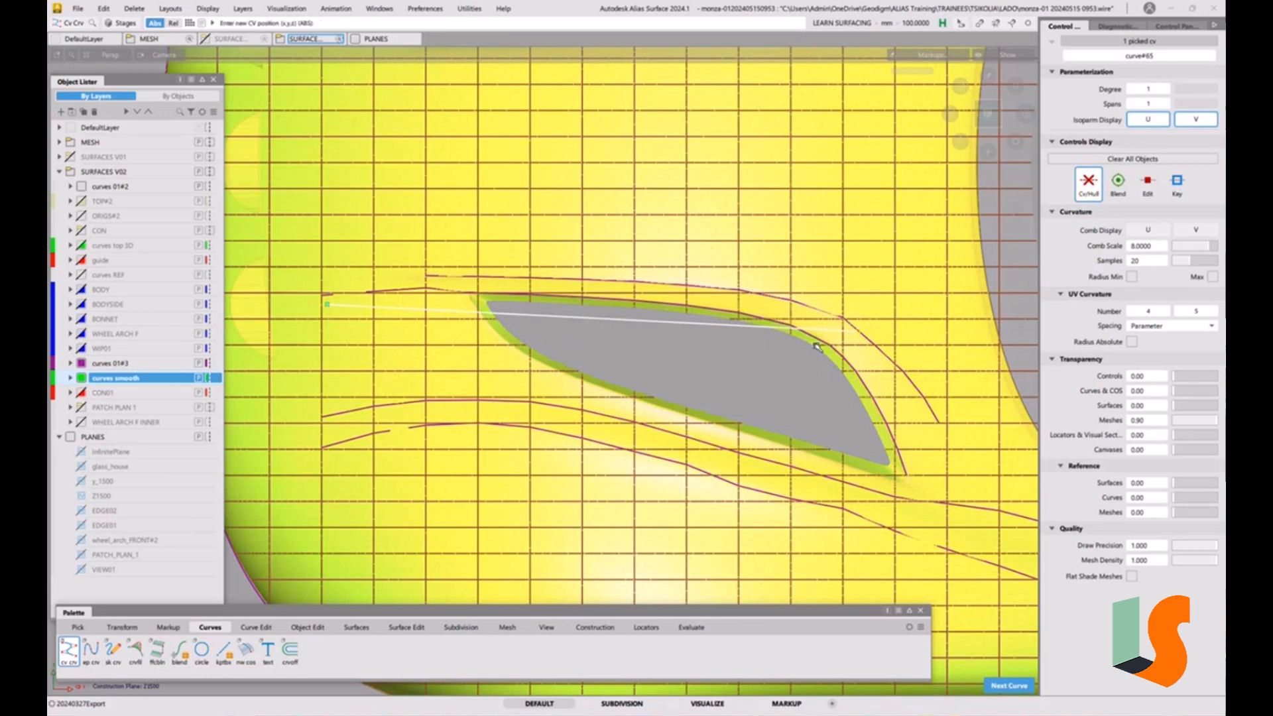
{"action": "mouse_move", "coordinate": [817, 346]}
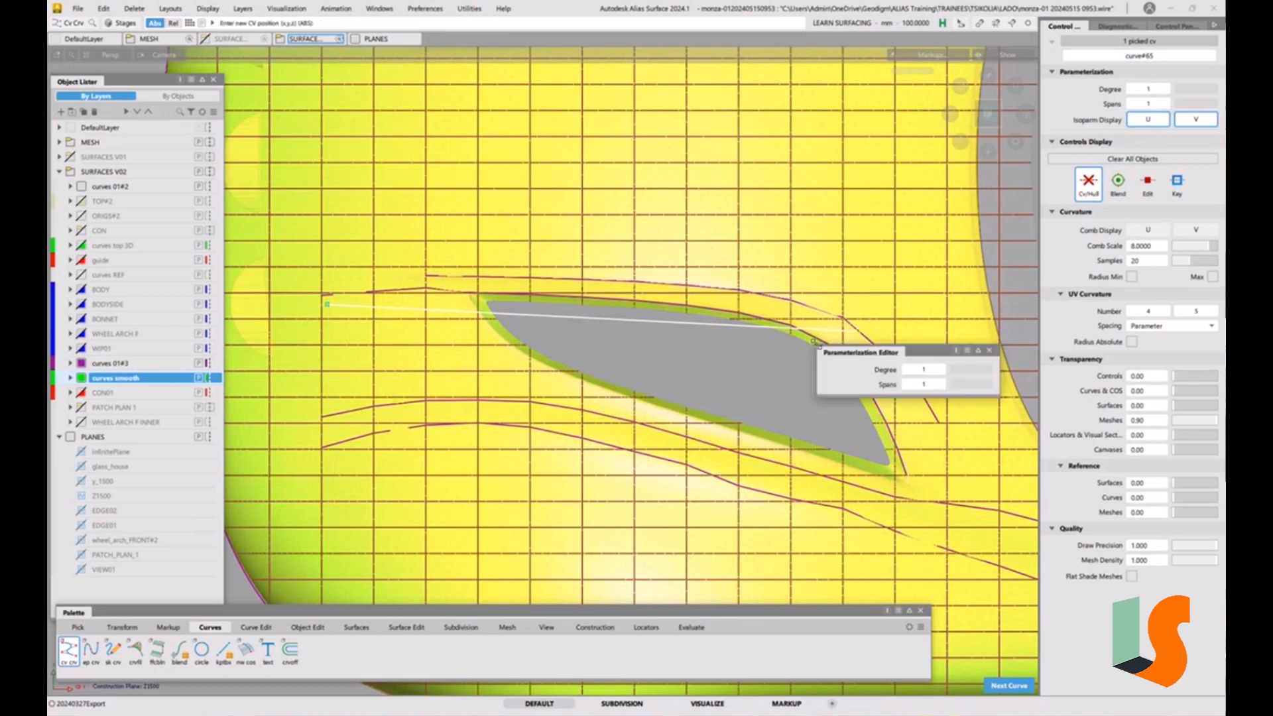
{"action": "left_click", "coordinate": [942, 370]}
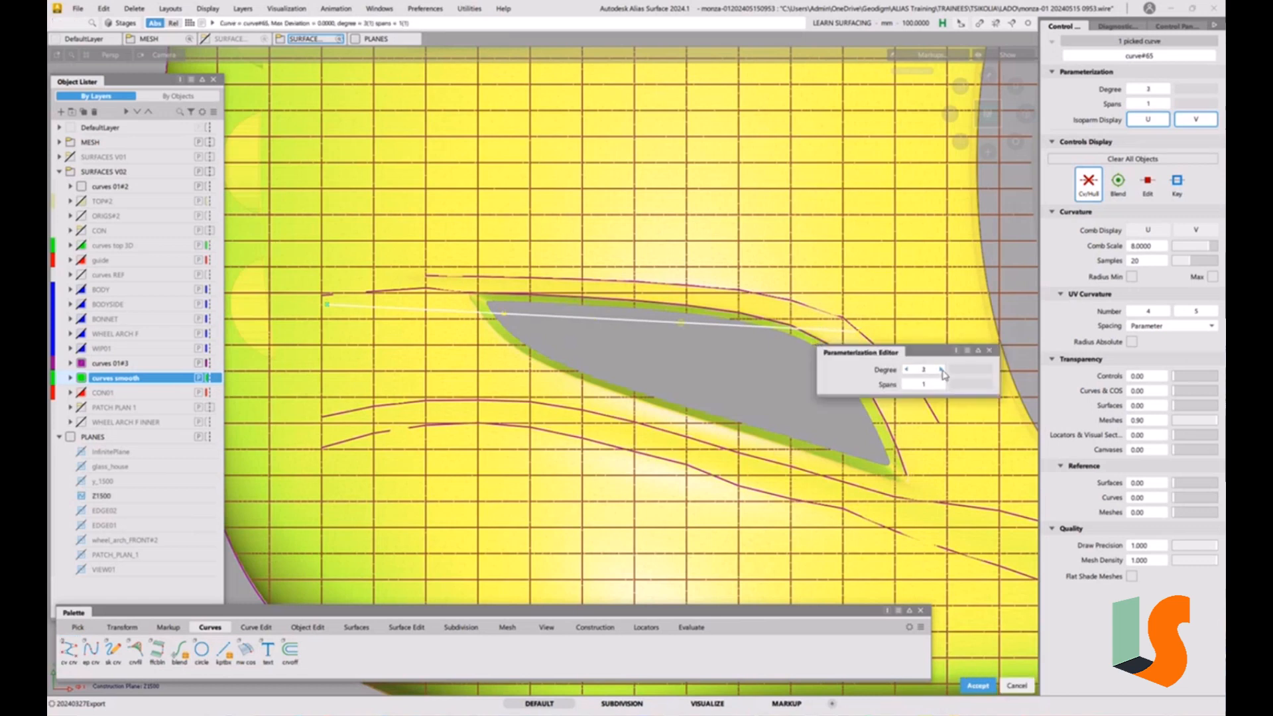
{"action": "key", "text": "Escape"}
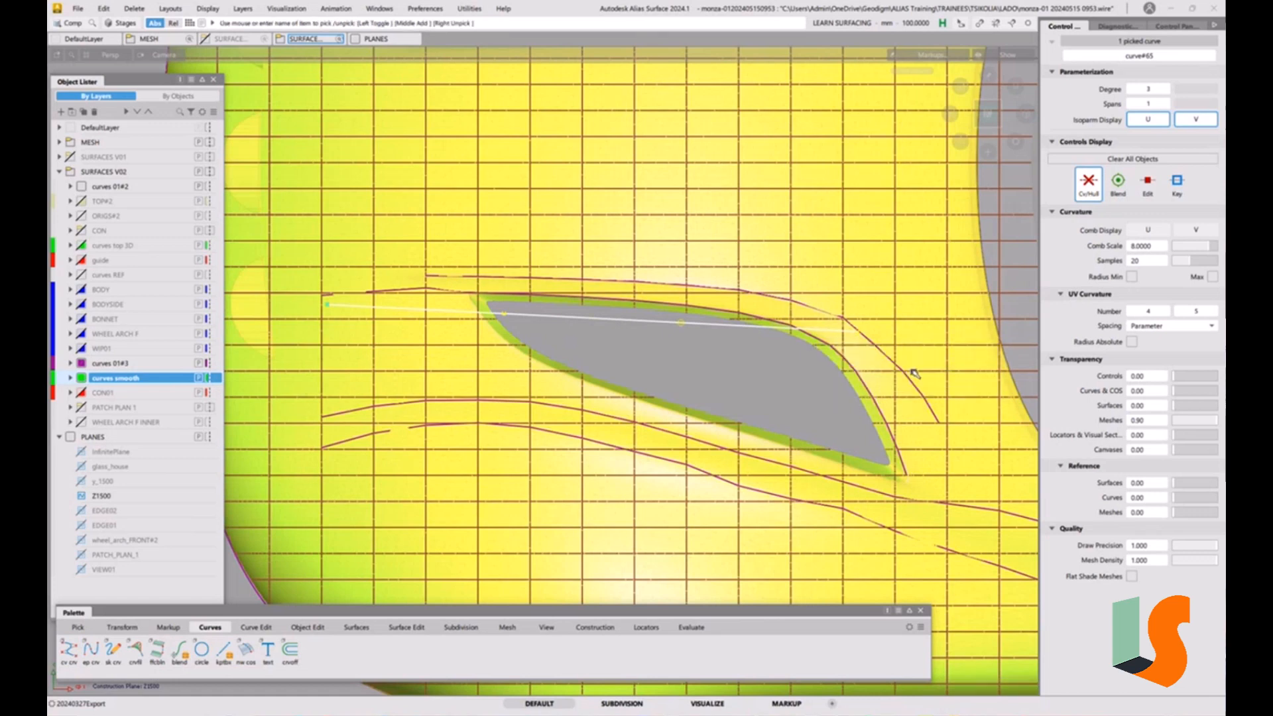
Move the degree 3 curve's middle CVs and rear end CV so it follows the upper edge of the opening.
{"action": "left_click", "coordinate": [692, 339]}
{"action": "left_click", "coordinate": [505, 313]}
{"action": "right_click_drag", "start_coordinate": [506, 315], "coordinate": [622, 350], "text": "ctrl+shift"}
{"action": "middle_click_drag", "start_coordinate": [623, 352], "coordinate": [620, 332]}
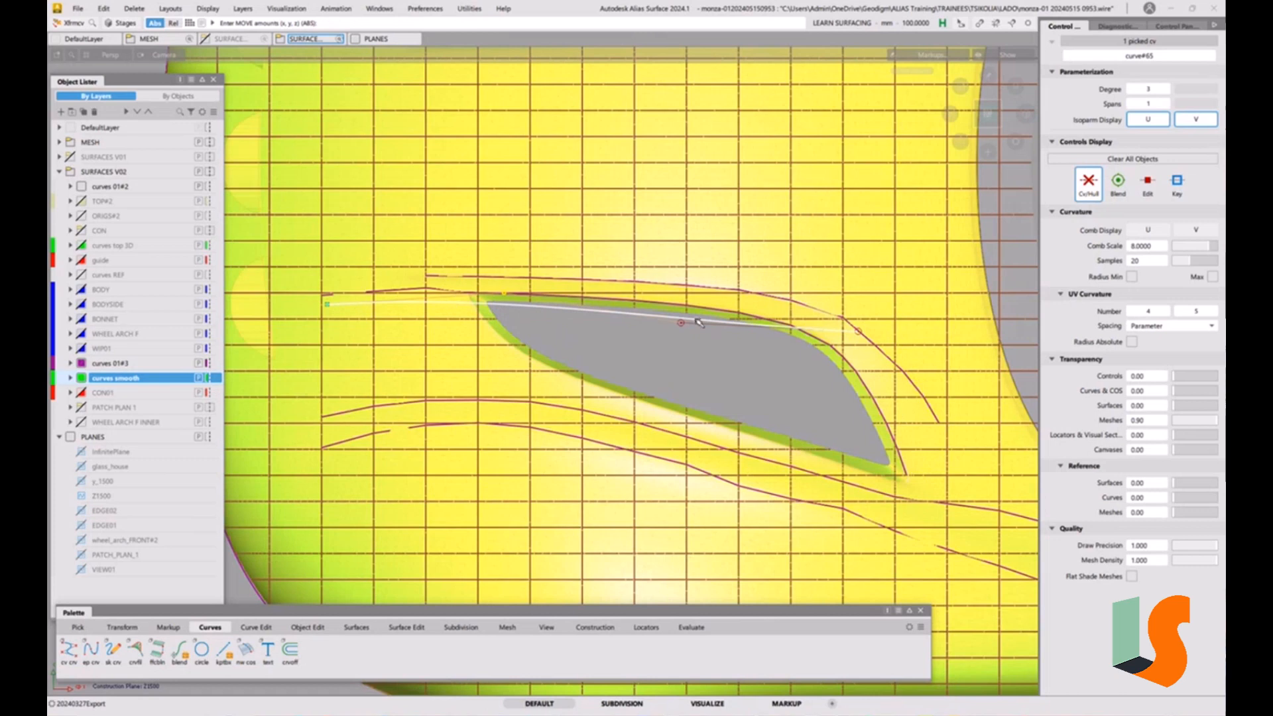
{"action": "left_click_drag", "start_coordinate": [683, 362], "coordinate": [687, 352]}
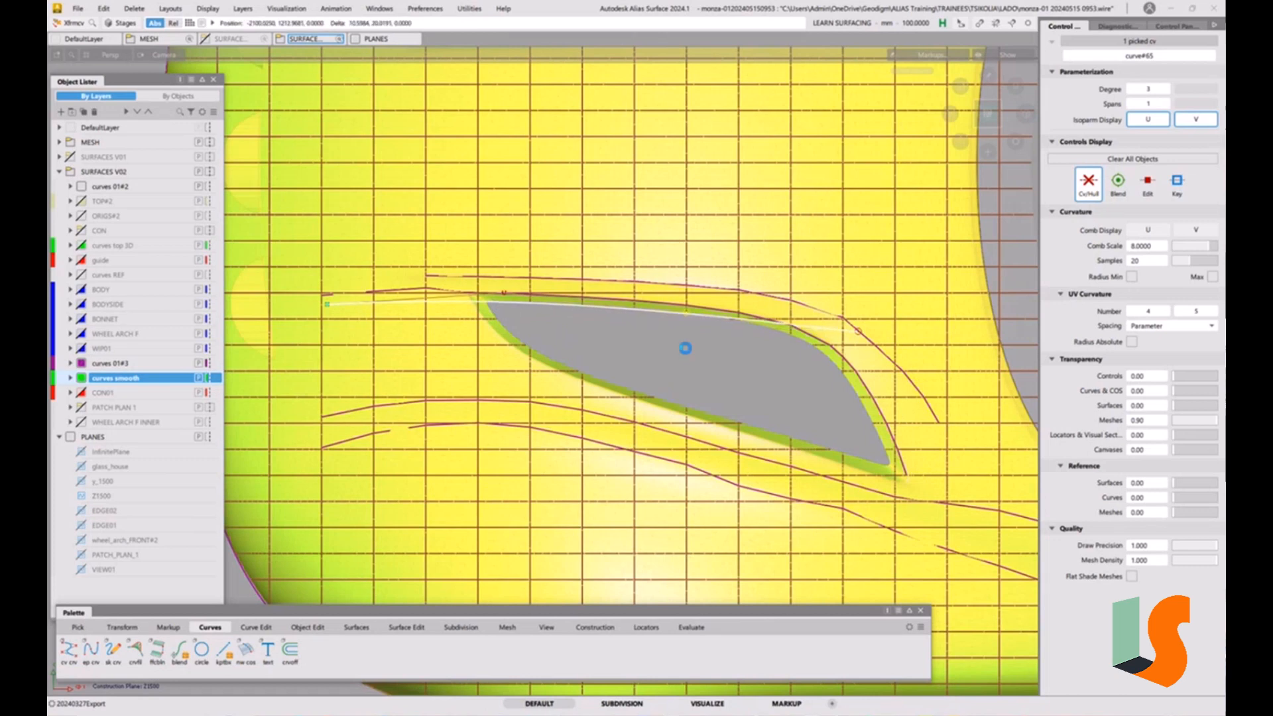
{"action": "left_click", "coordinate": [858, 332]}
{"action": "left_click_drag", "start_coordinate": [856, 332], "coordinate": [839, 340]}
{"action": "left_click_drag", "start_coordinate": [684, 312], "coordinate": [704, 309]}
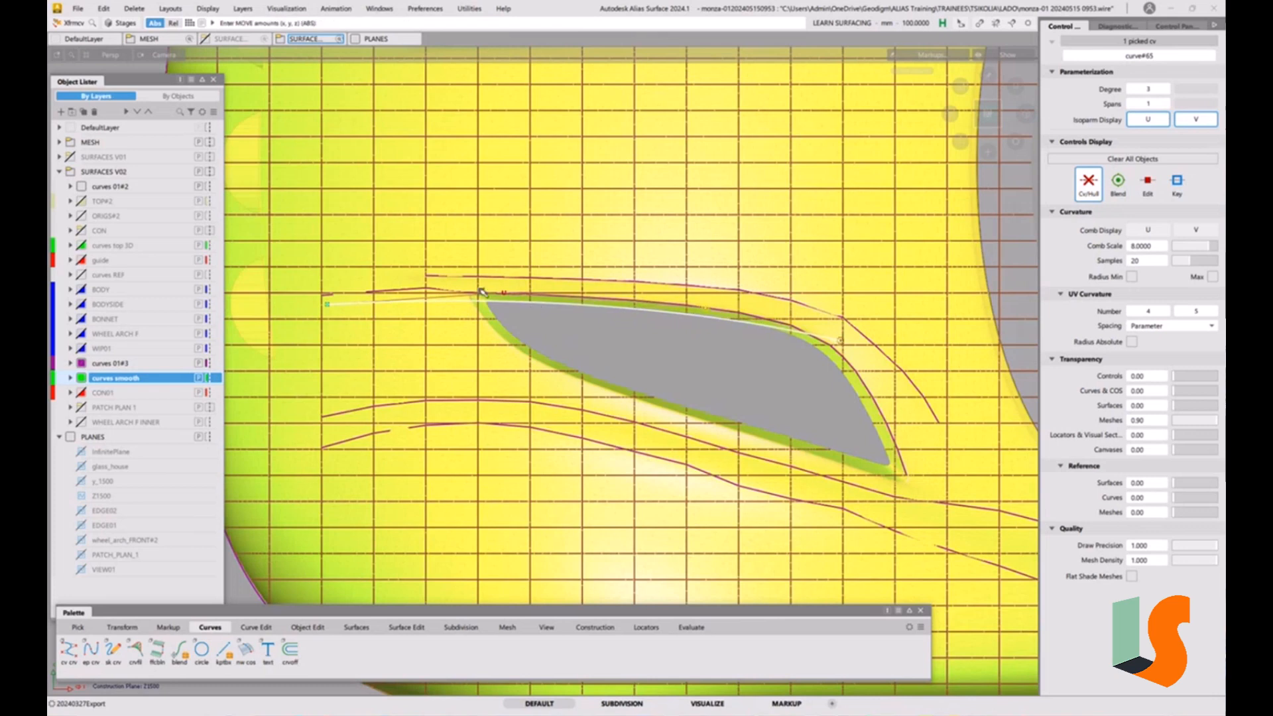
{"action": "left_click_drag", "start_coordinate": [505, 293], "coordinate": [507, 295]}
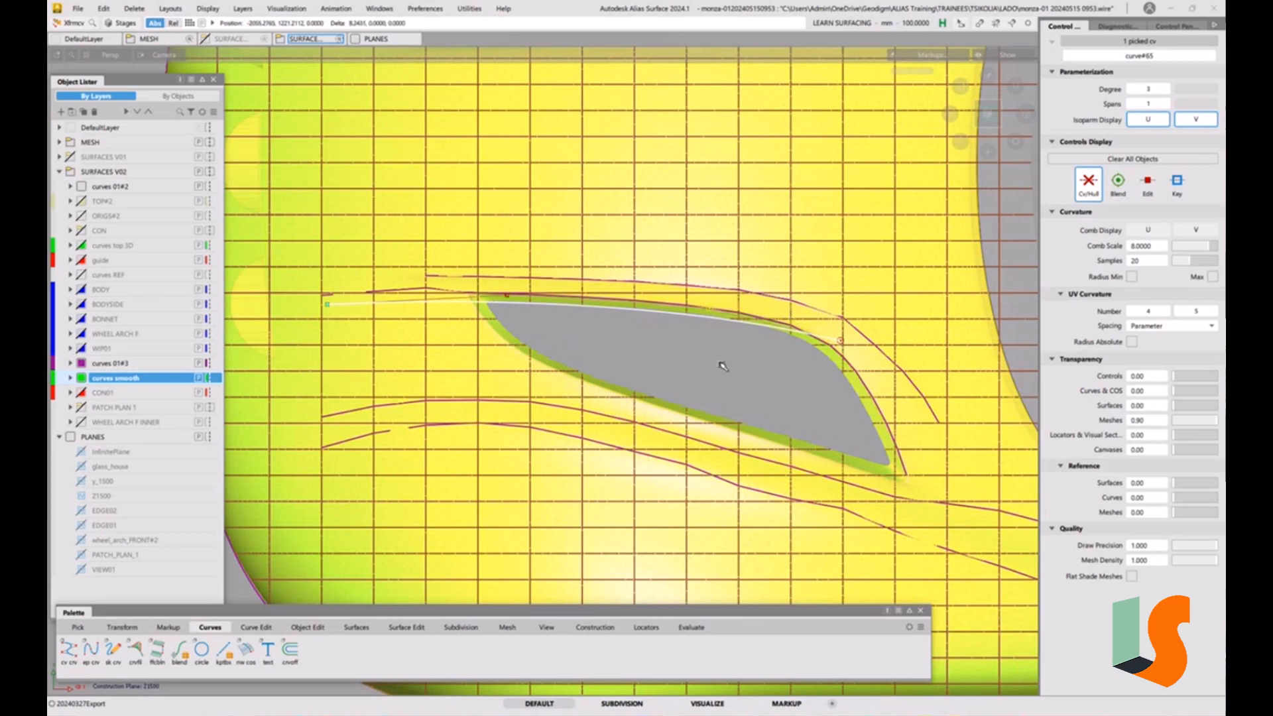
{"action": "left_click", "coordinate": [509, 295]}
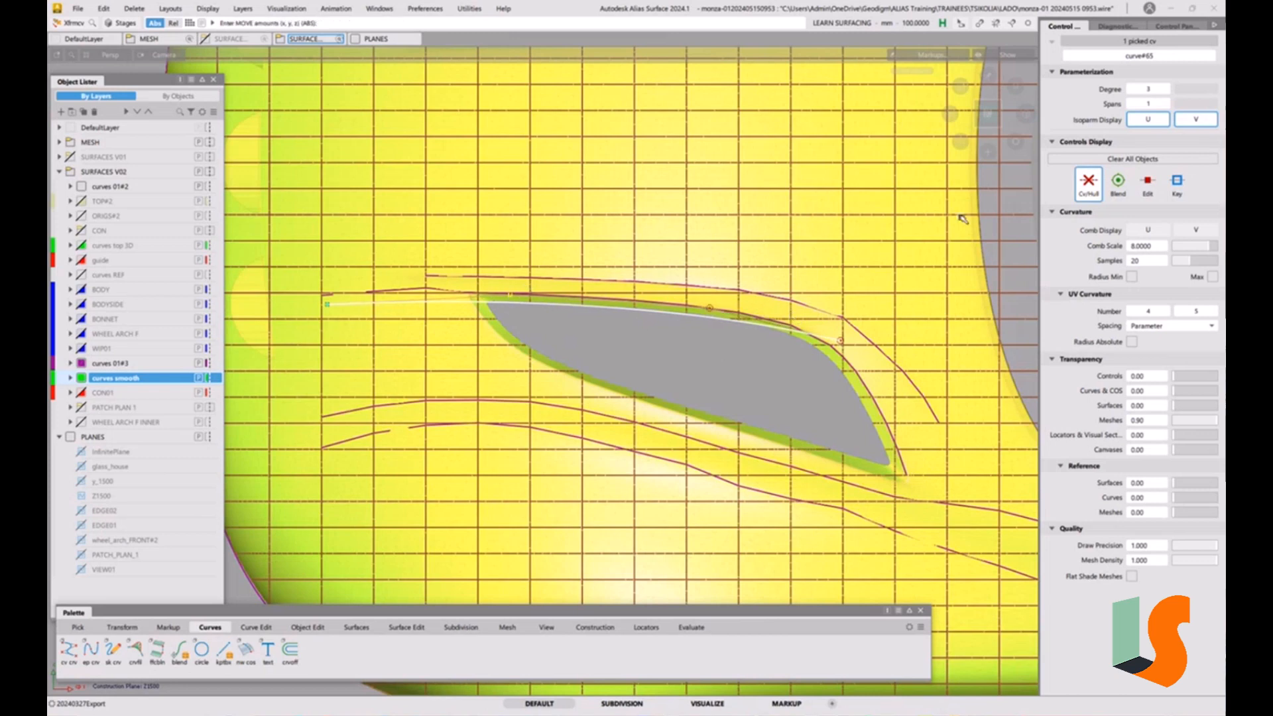
Show the upper curve's U curvature comb and fine-tune its third CV against the opening's edge.
{"action": "left_click", "coordinate": [1159, 232]}
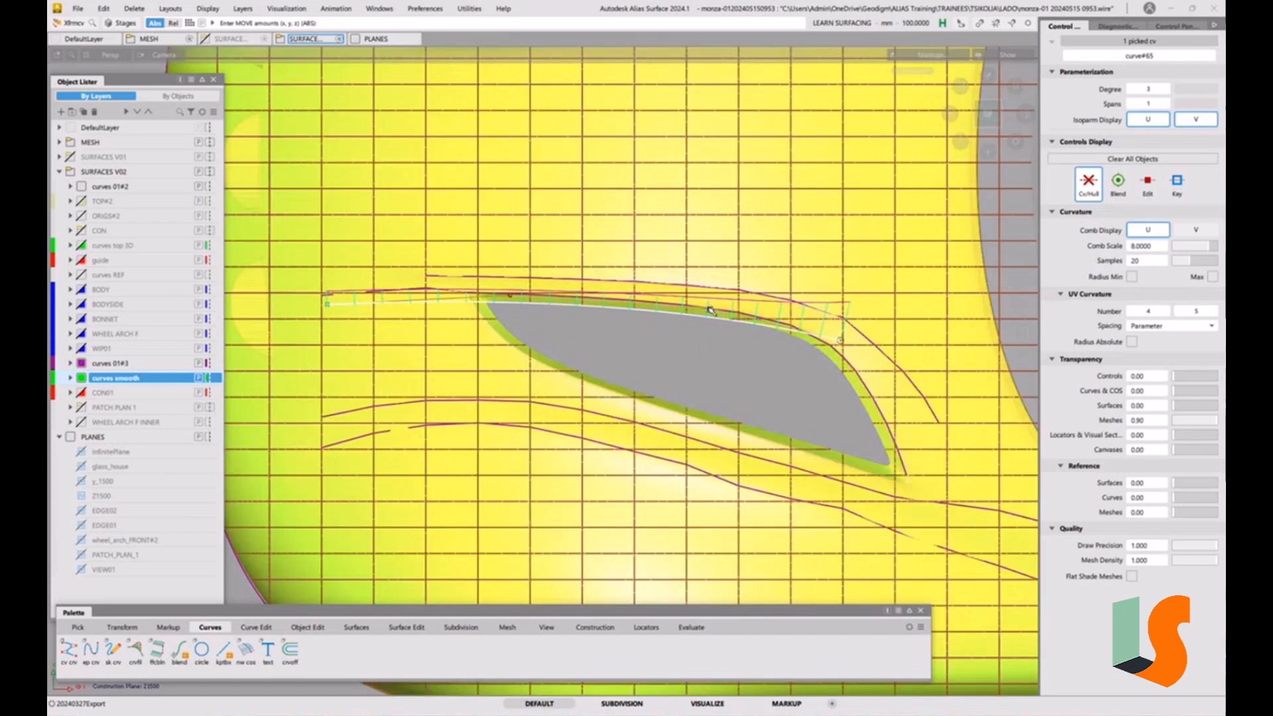
{"action": "left_click_drag", "start_coordinate": [711, 309], "coordinate": [711, 349]}
{"action": "left_click_drag", "start_coordinate": [823, 393], "coordinate": [806, 344], "text": "ctrl+shift"}
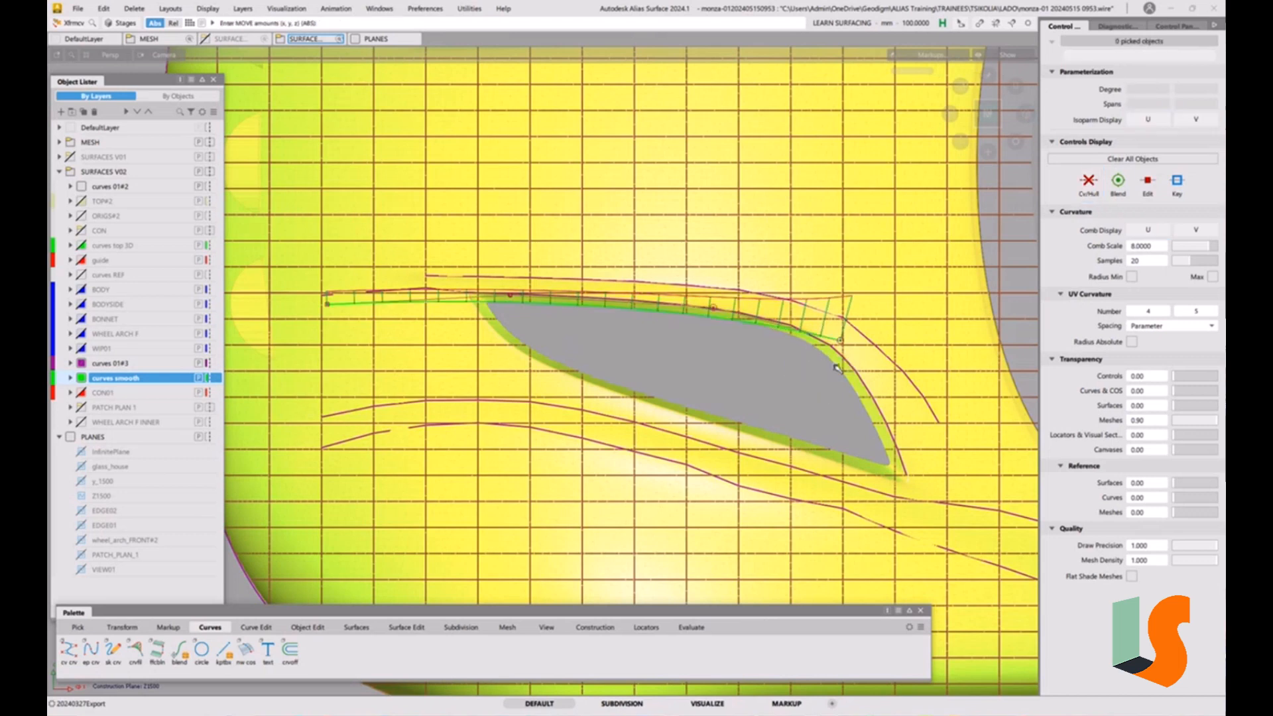
Draw a second CV curve from the opening's lower rear tip up to its upper rear corner and set it to degree 2.
{"action": "left_click", "coordinate": [69, 648]}
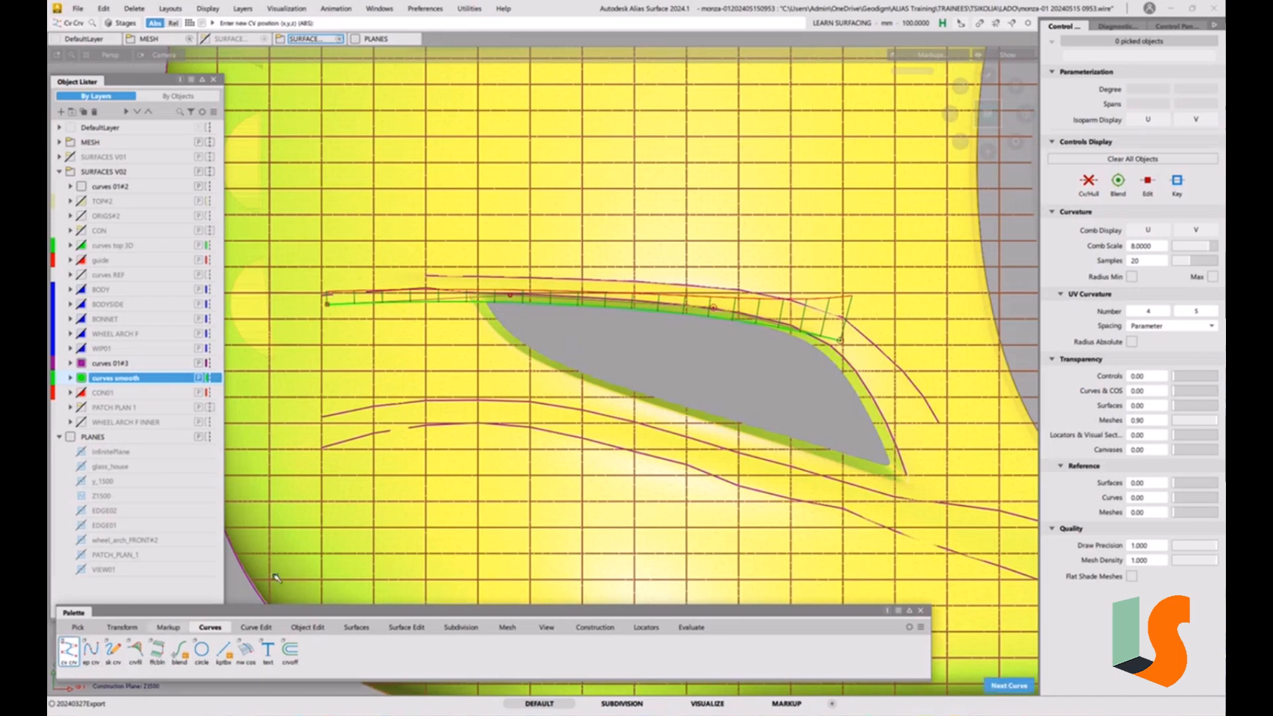
{"action": "left_click", "coordinate": [894, 476]}
{"action": "left_click", "coordinate": [807, 326]}
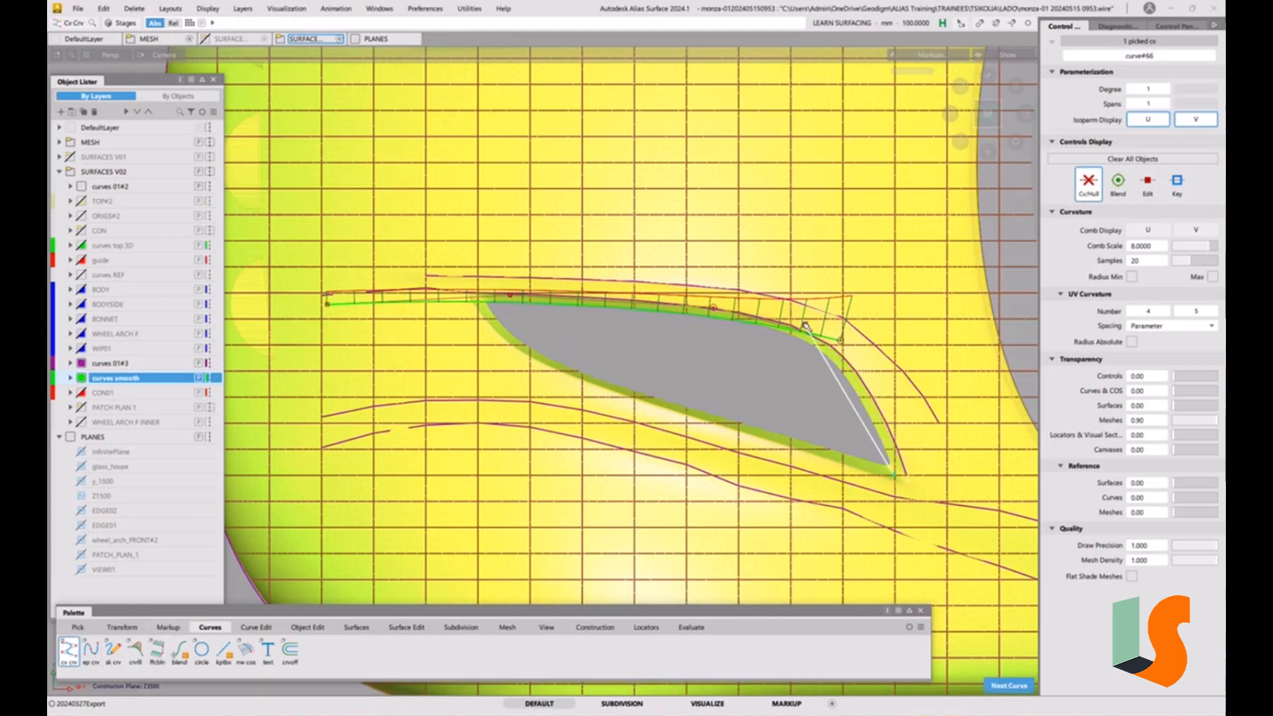
{"action": "key", "text": "p"}
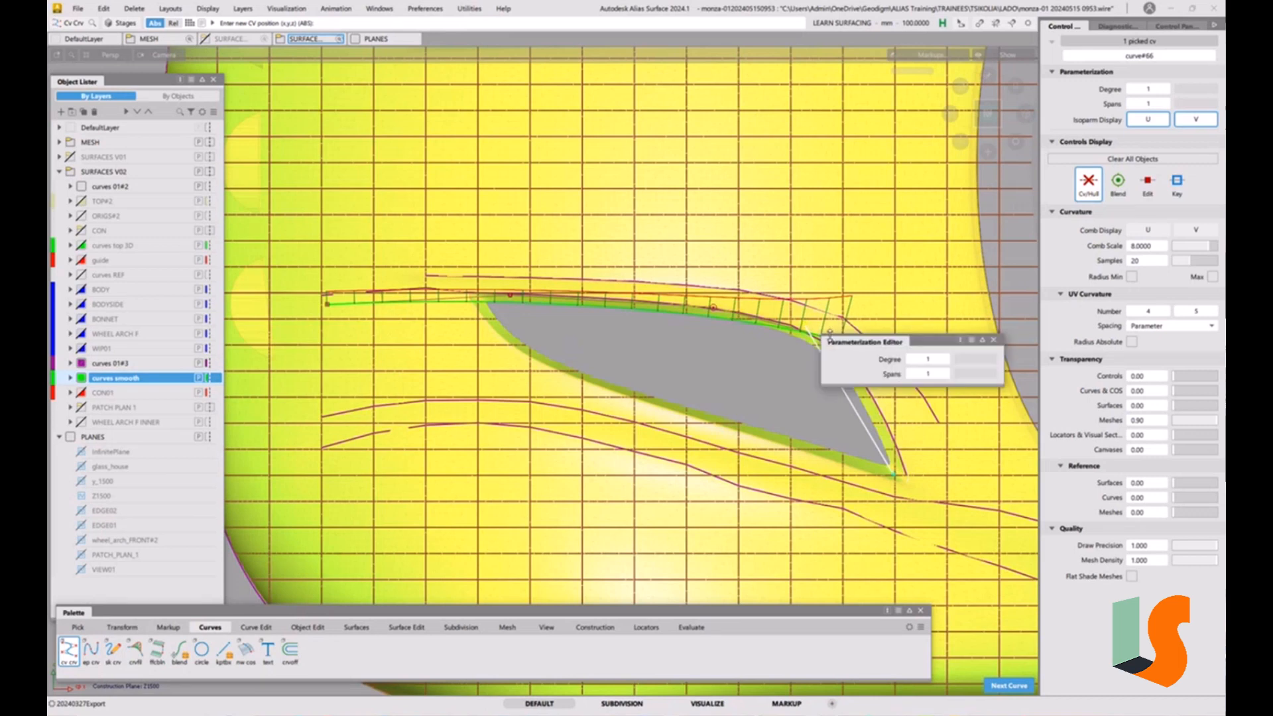
{"action": "left_click", "coordinate": [945, 359]}
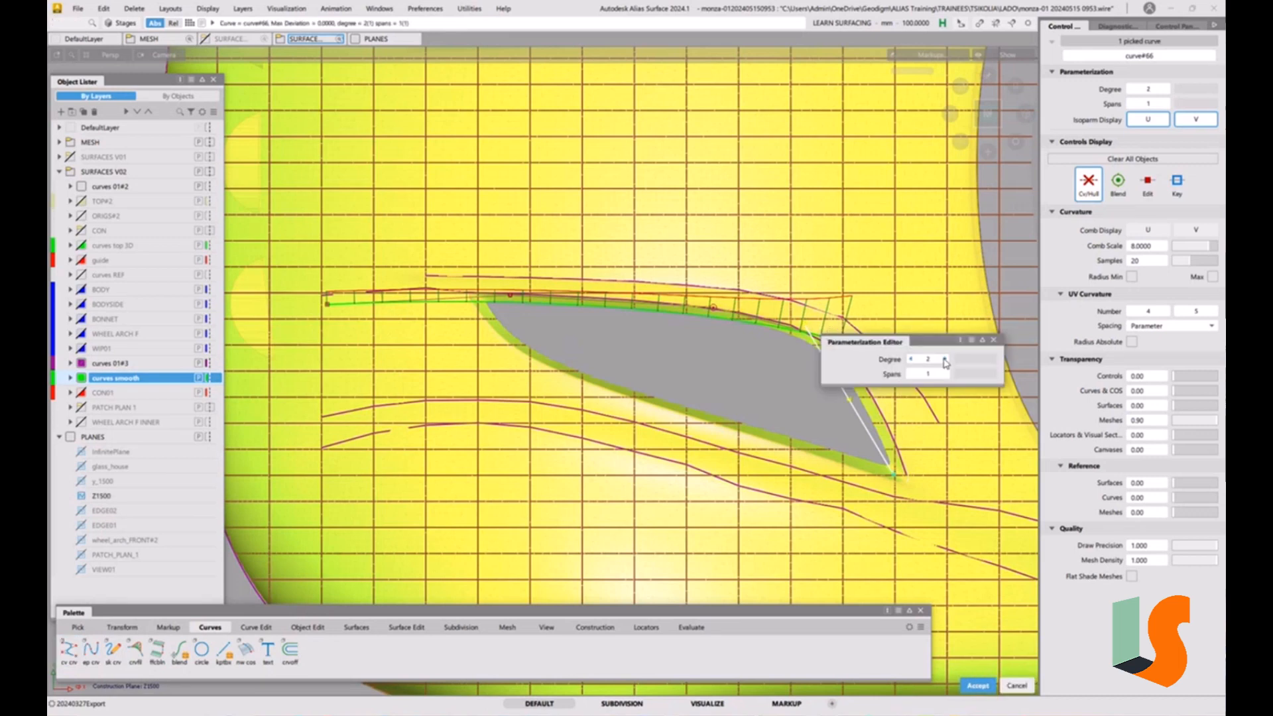
{"action": "left_click_drag", "start_coordinate": [946, 363], "coordinate": [949, 333], "text": "ctrl+shift"}
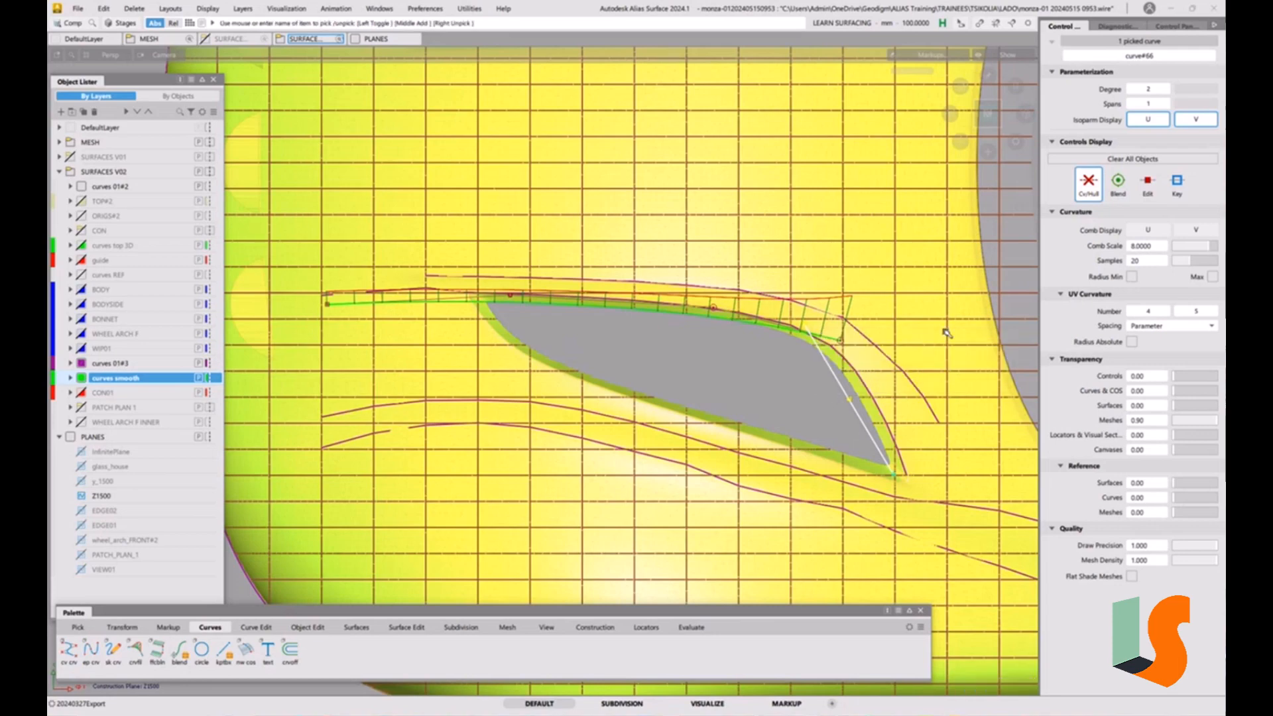
{"action": "left_click", "coordinate": [936, 365]}
Move the degree 2 curve's middle and end CVs to match the opening's rear edge, checking its U curvature comb.
{"action": "right_click_drag", "start_coordinate": [936, 365], "coordinate": [947, 339], "text": "alt+shift"}
{"action": "middle_click_drag", "start_coordinate": [946, 338], "coordinate": [629, 432], "text": "alt+shift"}
{"action": "key", "text": "t"}
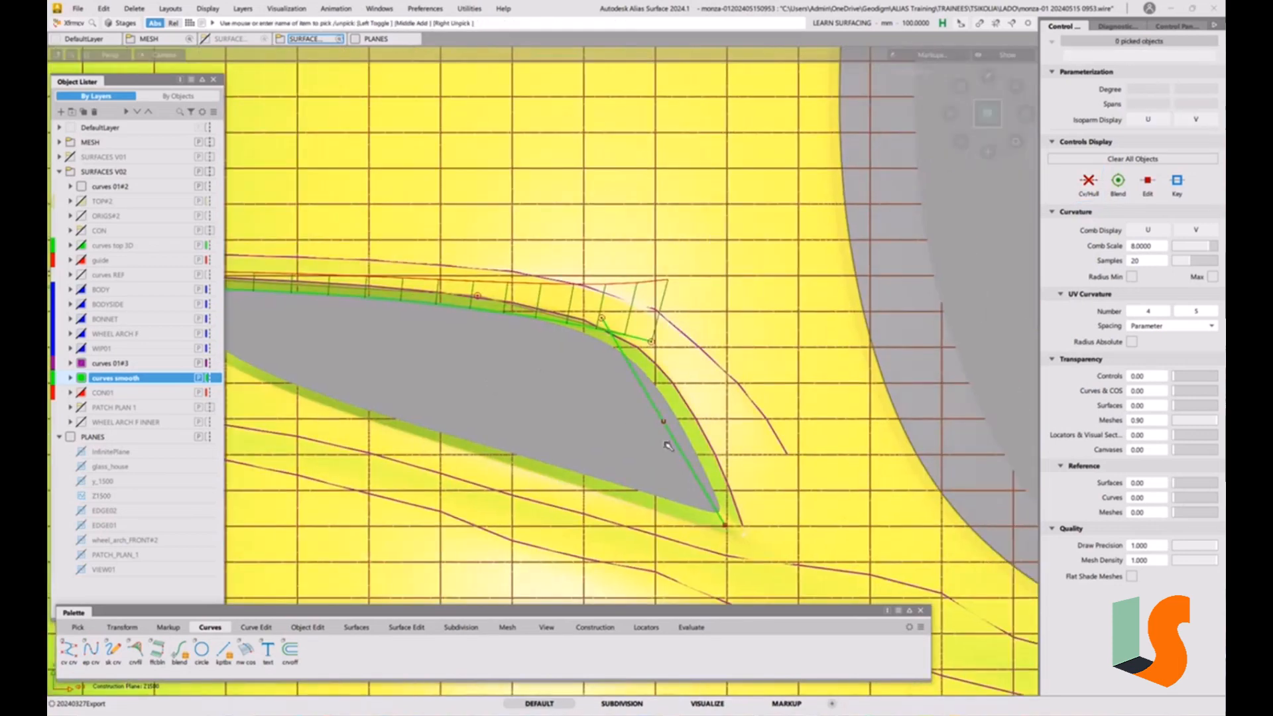
{"action": "left_click", "coordinate": [663, 424]}
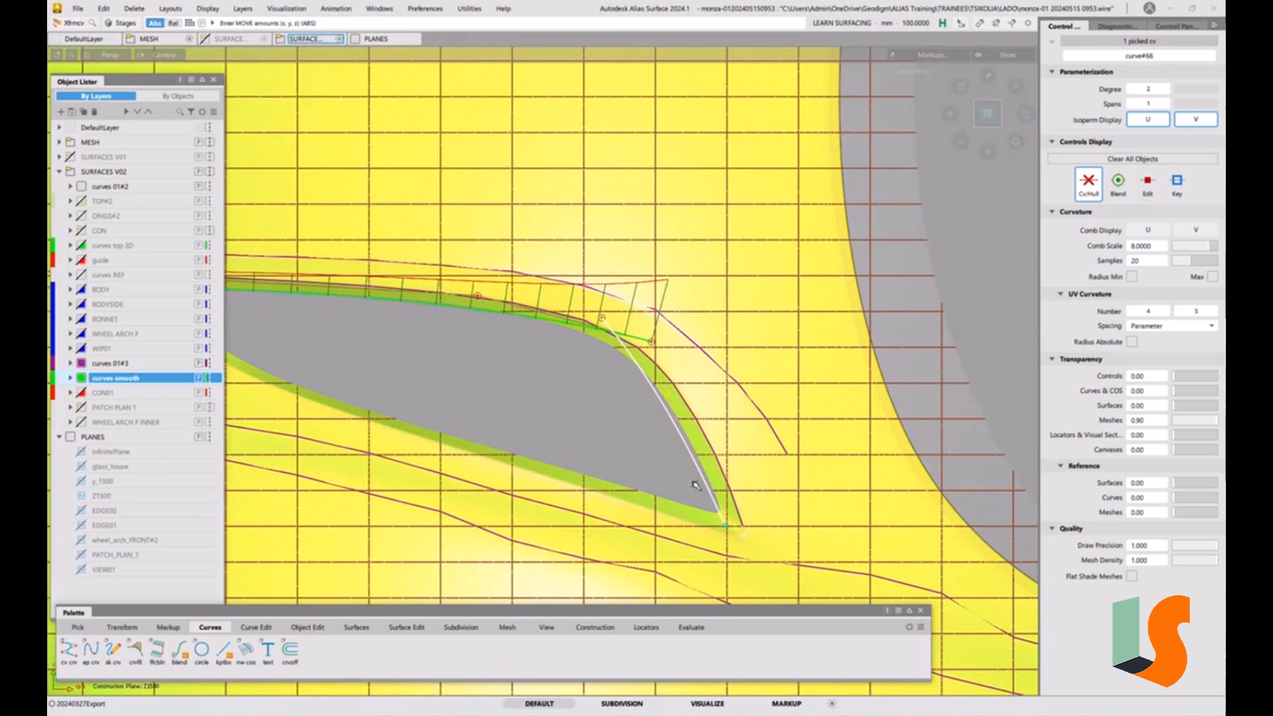
{"action": "left_click", "coordinate": [1148, 232]}
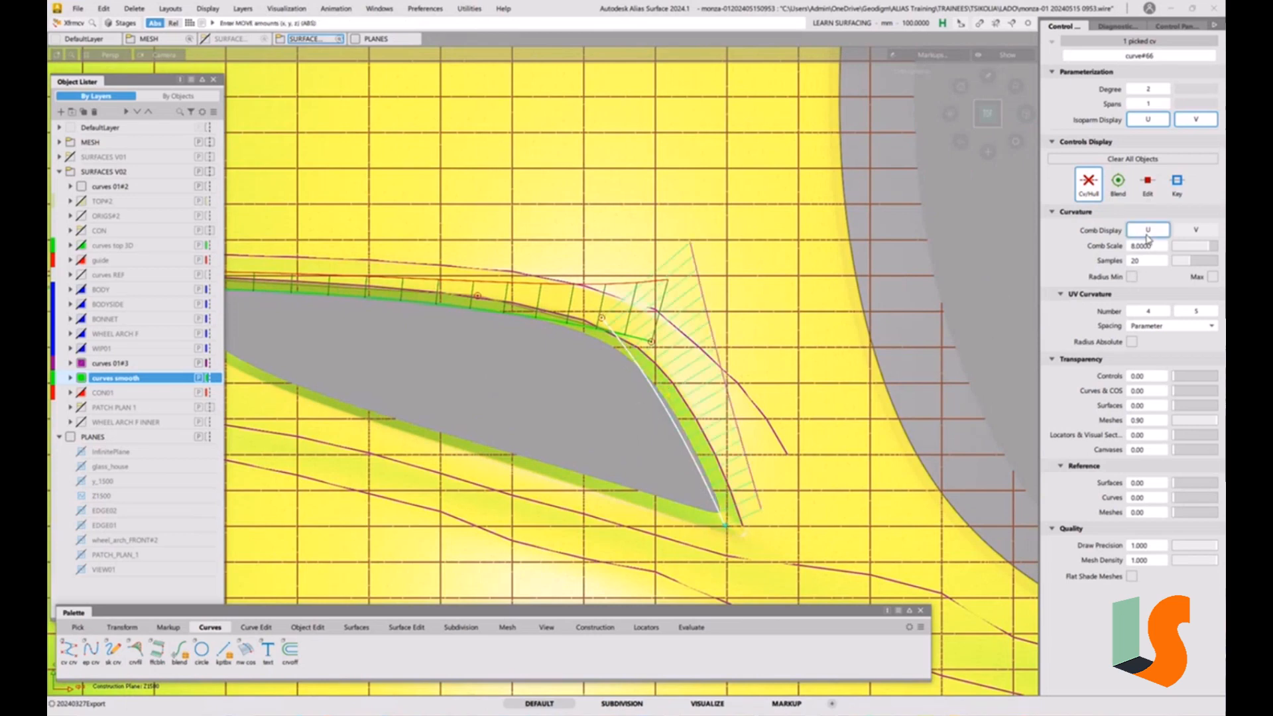
{"action": "left_click", "coordinate": [1148, 232]}
{"action": "left_click_drag", "start_coordinate": [644, 454], "coordinate": [655, 453]}
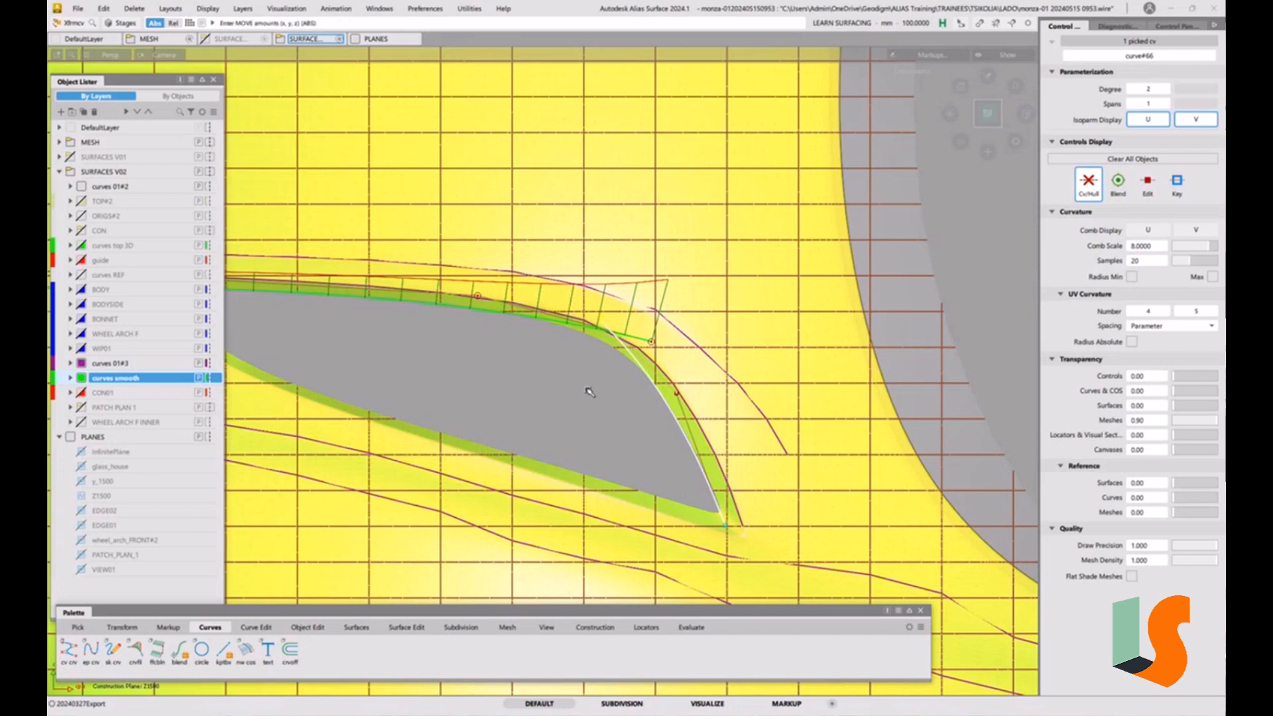
{"action": "left_click_drag", "start_coordinate": [725, 528], "coordinate": [729, 530]}
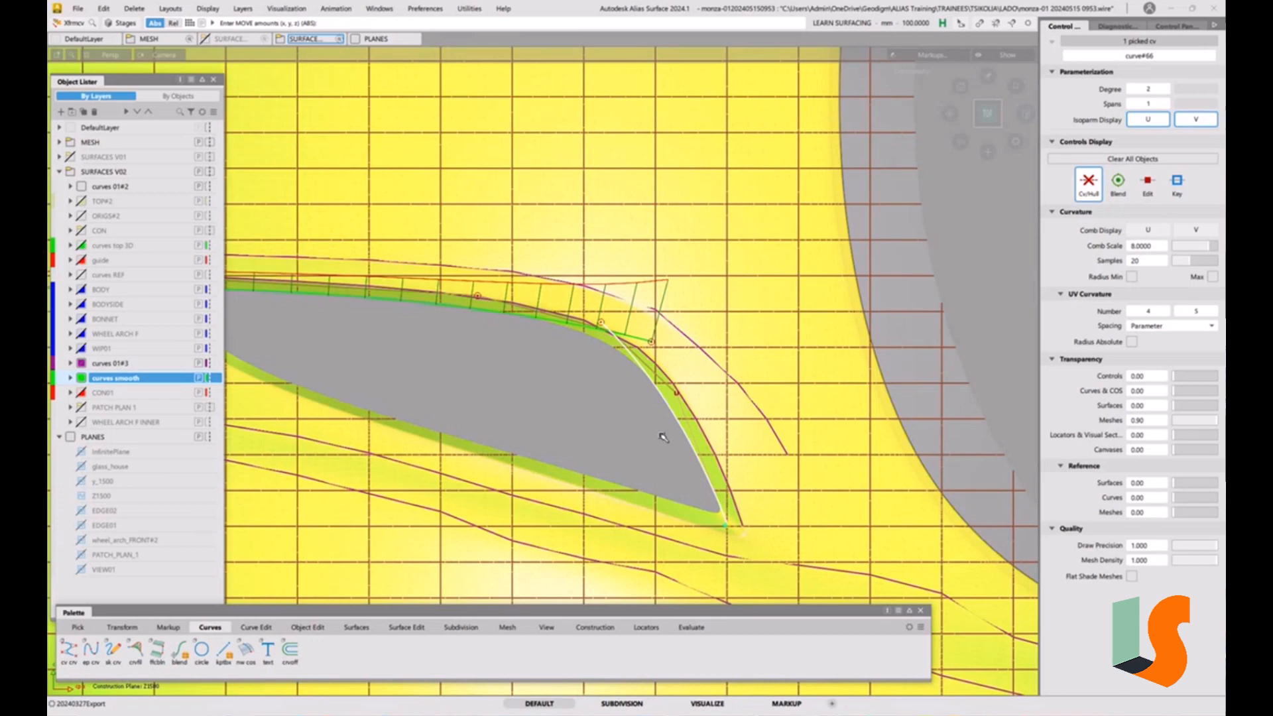
{"action": "left_click", "coordinate": [650, 401]}
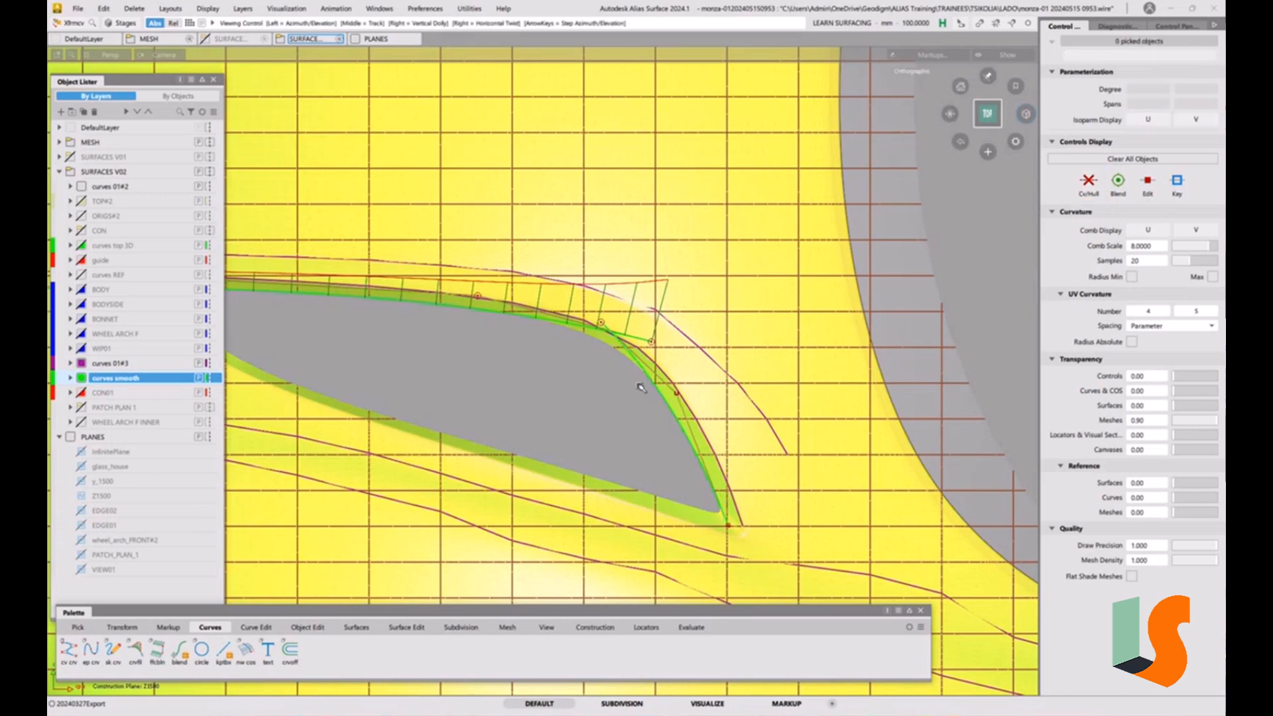
Delete all locators to clear the curvature comb from the upper curve.
{"action": "right_click_drag", "start_coordinate": [642, 389], "coordinate": [524, 409], "text": "alt+shift"}
{"action": "middle_click_drag", "start_coordinate": [524, 409], "coordinate": [602, 399], "text": "alt+shift"}
{"action": "right_click_drag", "start_coordinate": [628, 347], "coordinate": [657, 399], "text": "alt+shift"}
{"action": "middle_click_drag", "start_coordinate": [657, 399], "coordinate": [736, 427], "text": "alt+shift"}
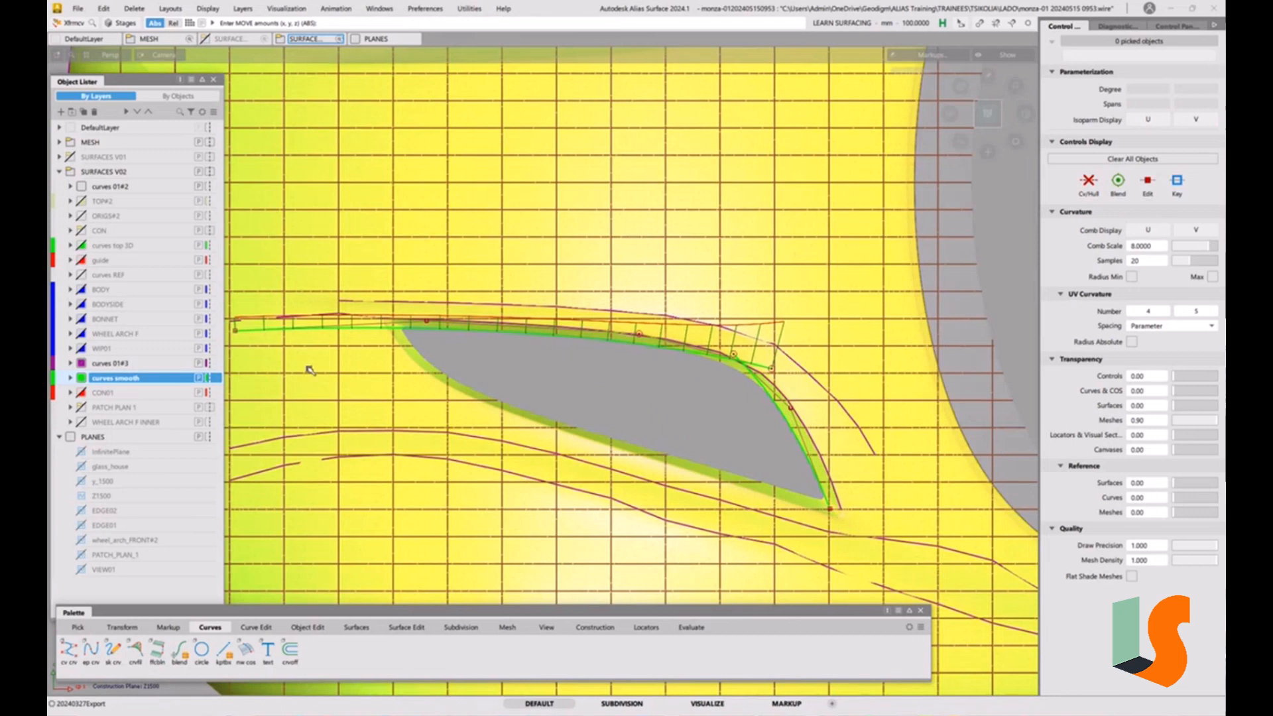
{"action": "left_click", "coordinate": [836, 249], "text": "ctrl+shift"}
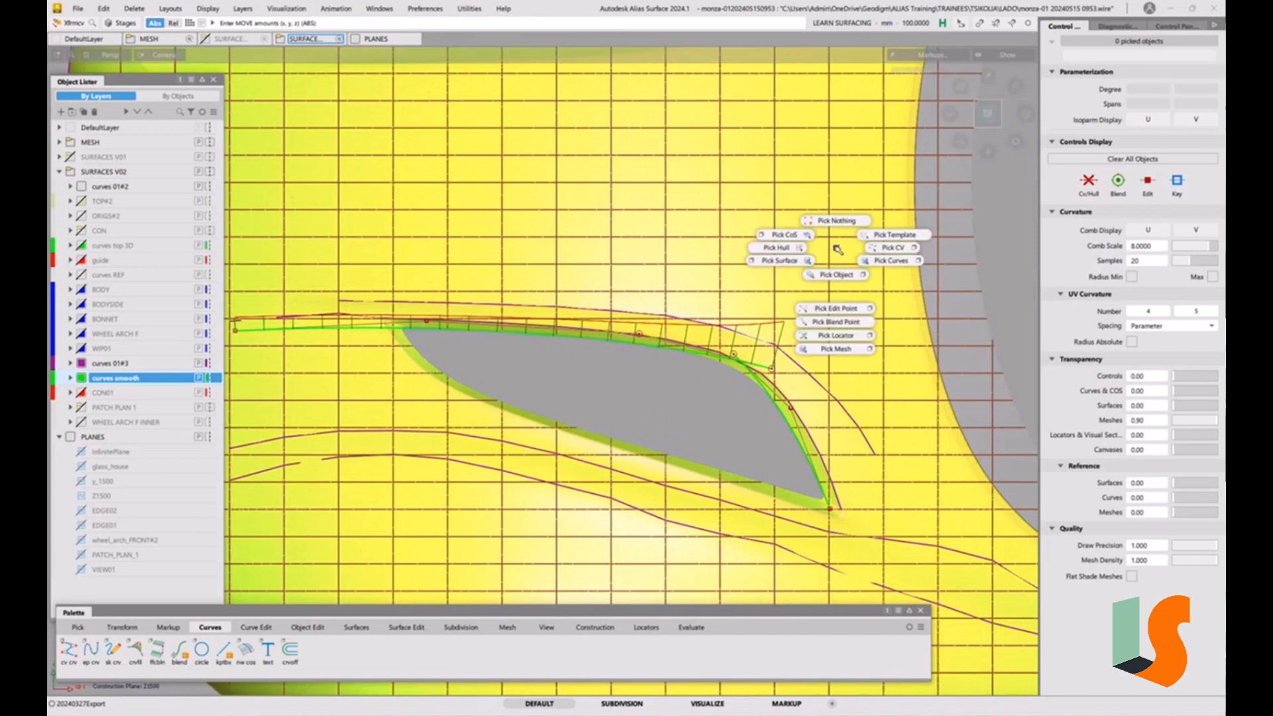
{"action": "left_click", "coordinate": [135, 9]}
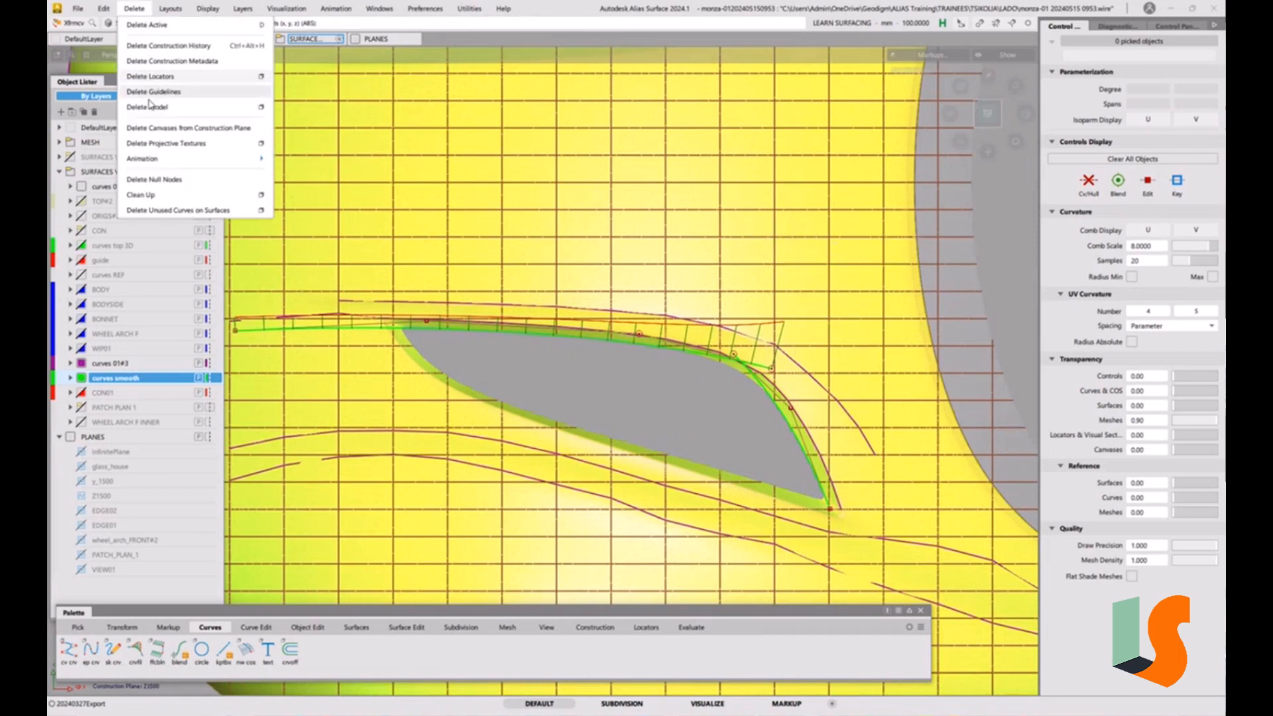
{"action": "left_click", "coordinate": [157, 86]}
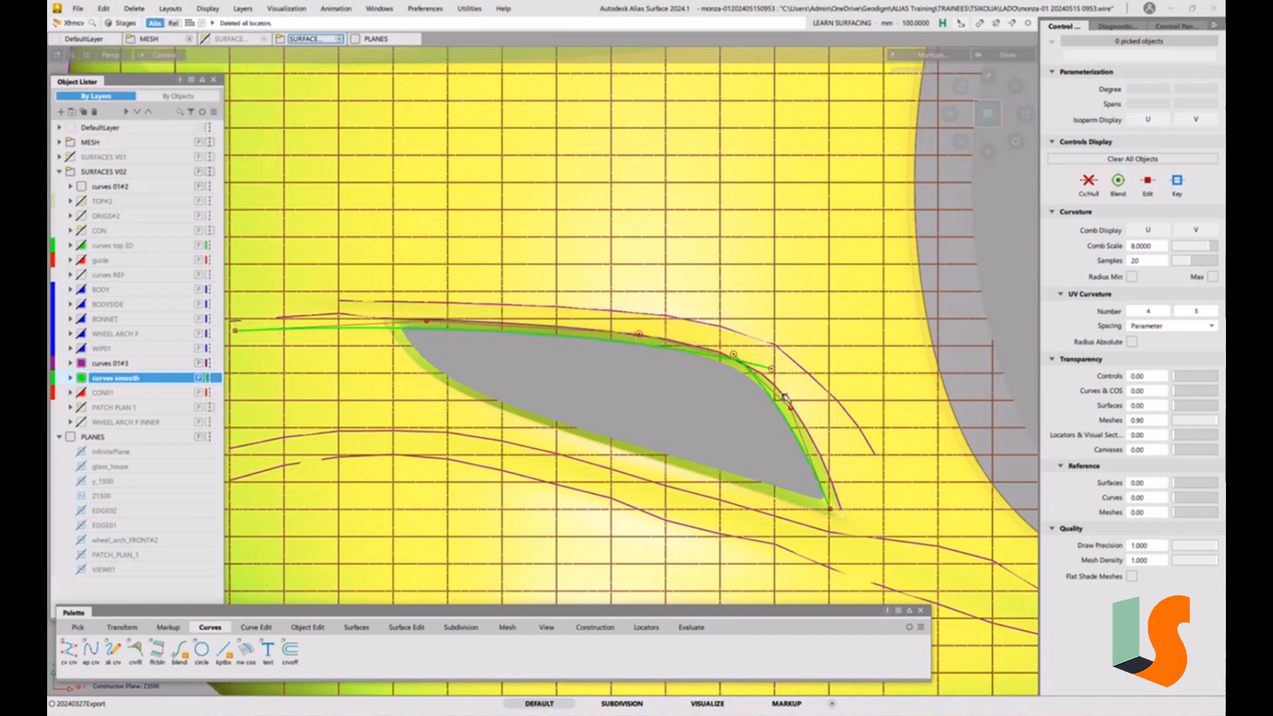
Create a G2 Curvature fillet between the upper and rear rim curves with a tangent offset of 95.
{"action": "middle_click_drag", "start_coordinate": [784, 396], "coordinate": [869, 391], "text": "alt+shift"}
{"action": "right_click_drag", "start_coordinate": [869, 391], "coordinate": [813, 375], "text": "alt+shift"}
{"action": "middle_click_drag", "start_coordinate": [813, 375], "coordinate": [879, 371], "text": "alt+shift"}
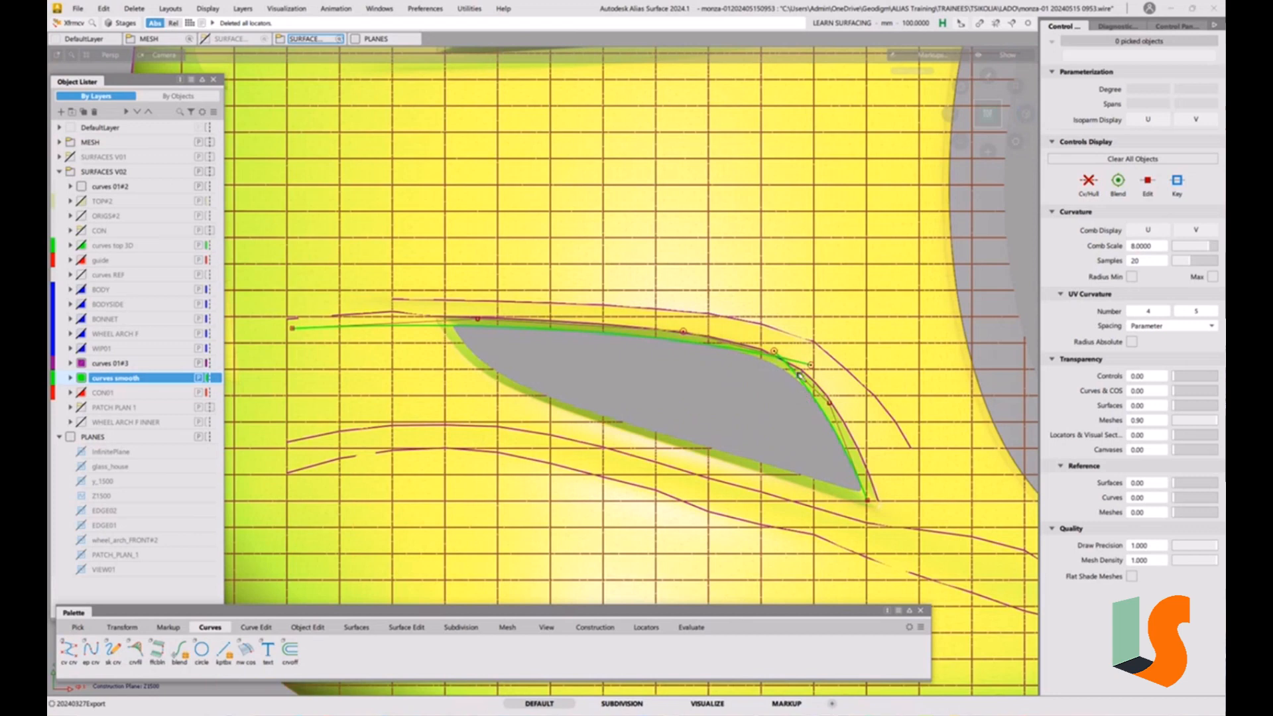
{"action": "right_click_drag", "start_coordinate": [799, 376], "coordinate": [845, 359], "text": "alt+shift"}
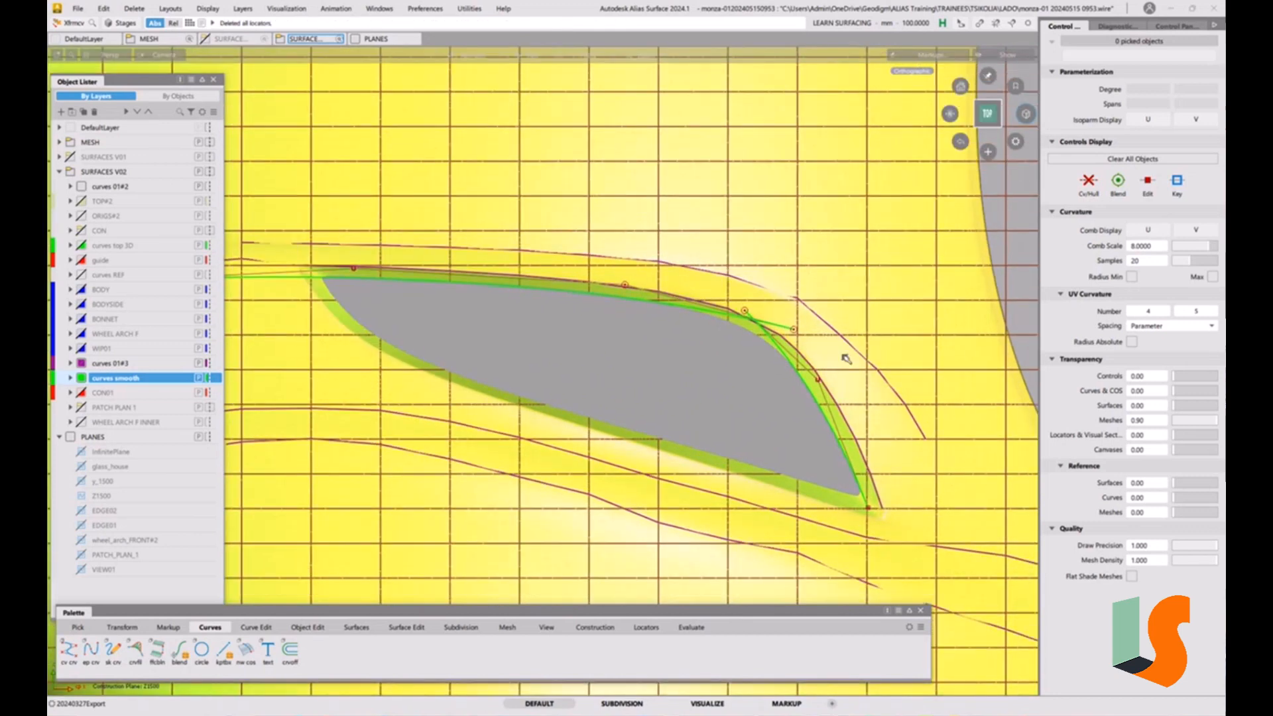
{"action": "right_click_drag", "start_coordinate": [769, 339], "coordinate": [753, 351], "text": "alt+shift"}
{"action": "middle_click_drag", "start_coordinate": [753, 351], "coordinate": [797, 342], "text": "alt+shift"}
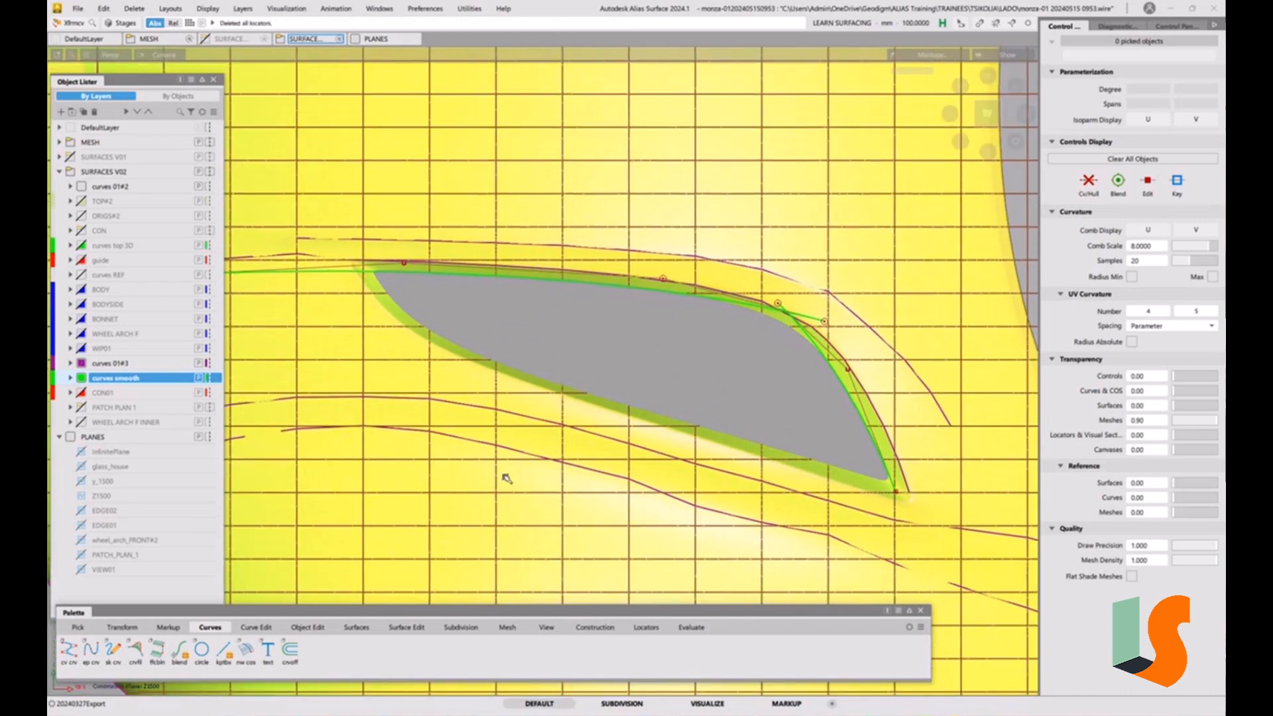
{"action": "left_click", "coordinate": [135, 650]}
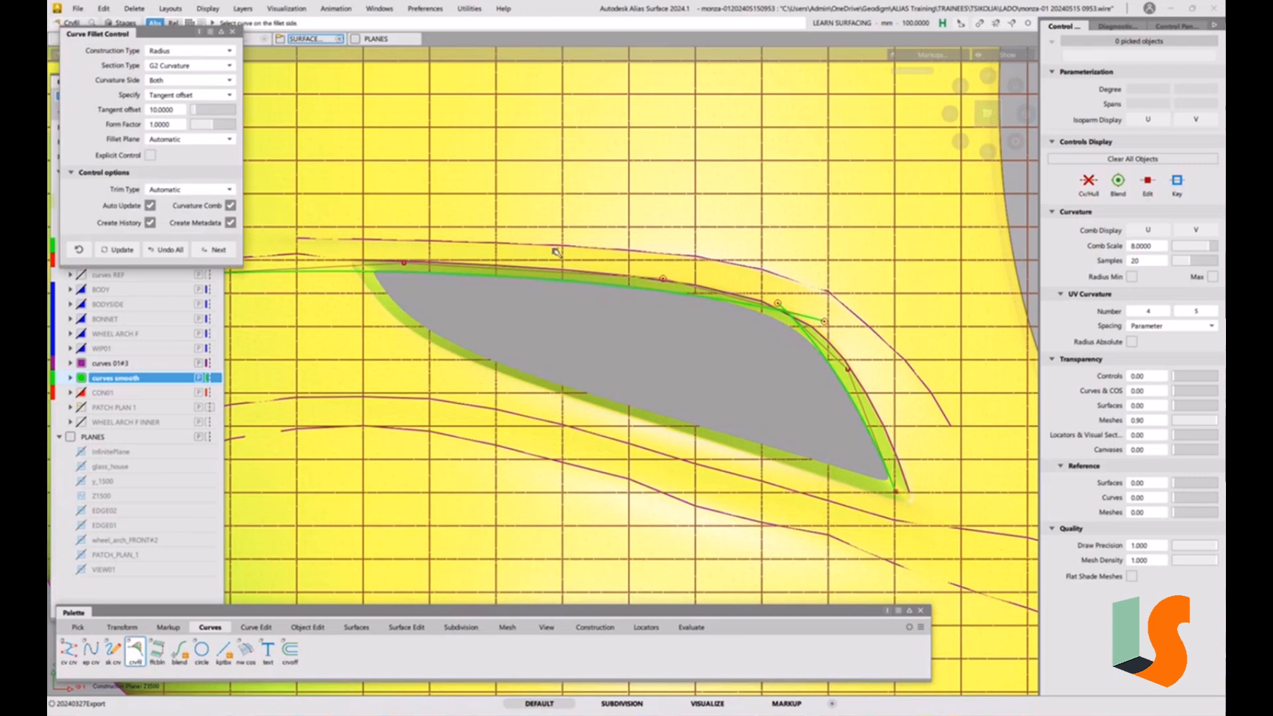
{"action": "left_click", "coordinate": [706, 297]}
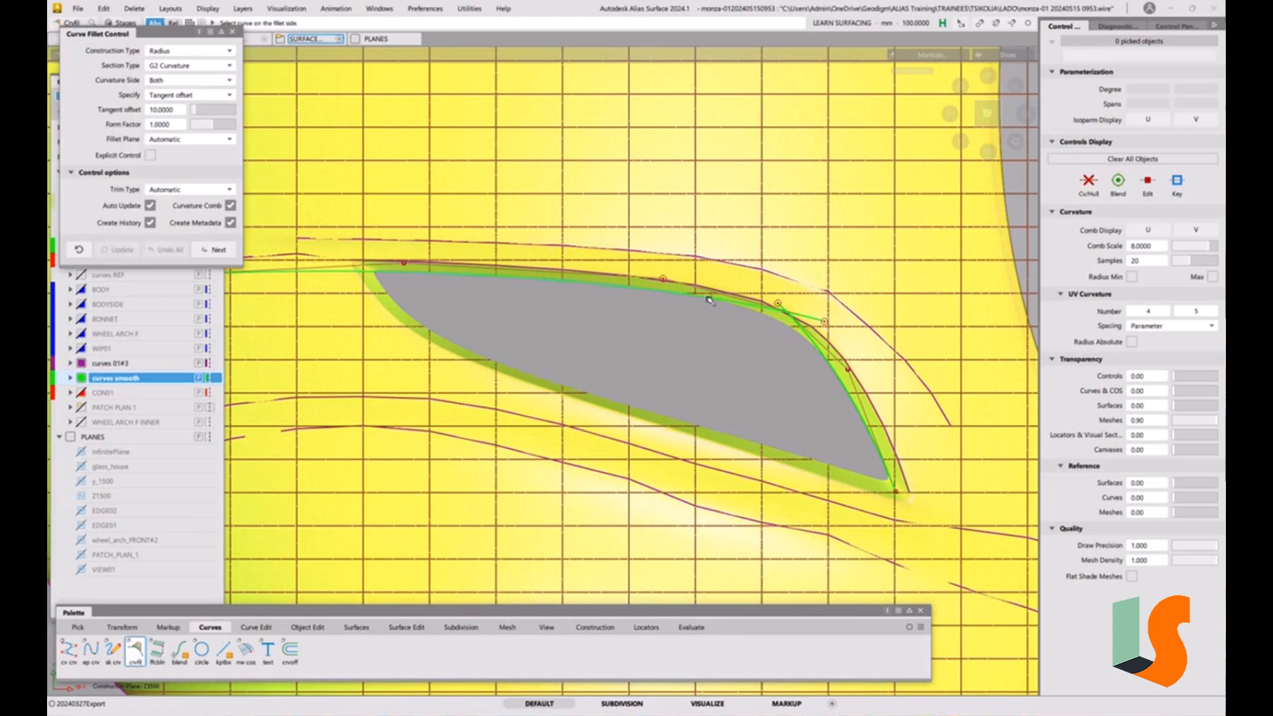
{"action": "left_click", "coordinate": [862, 419]}
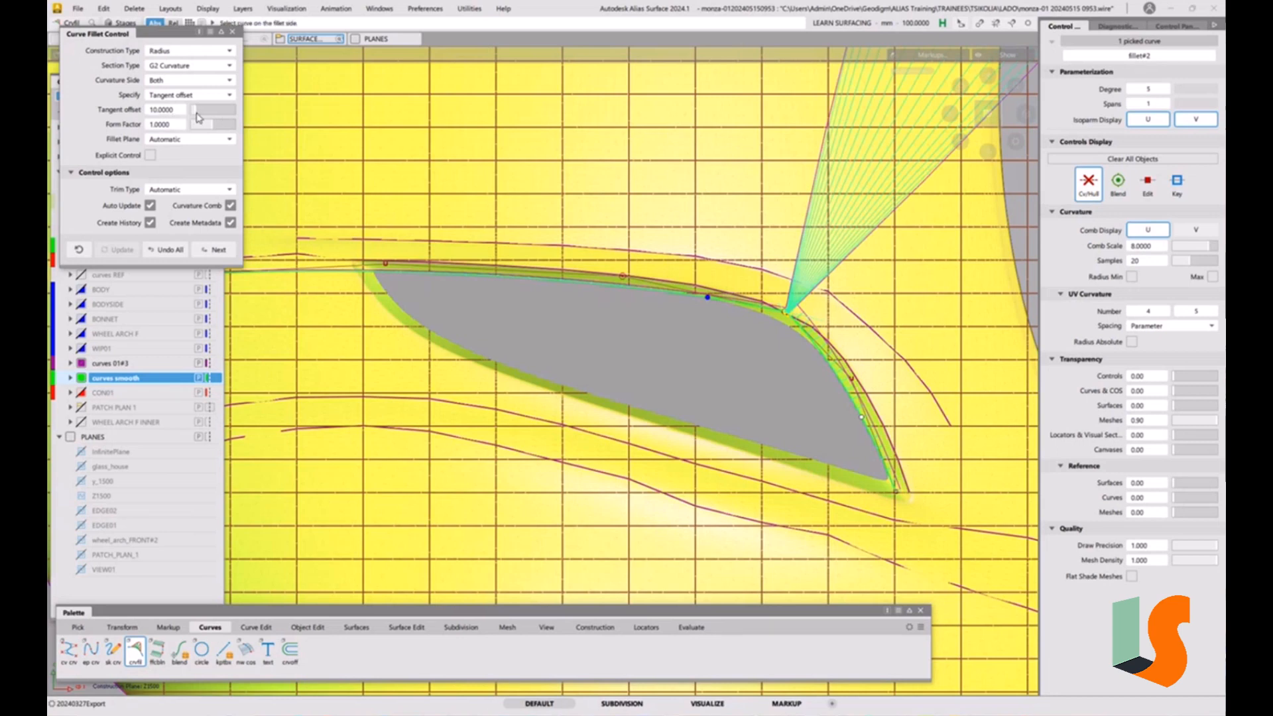
{"action": "left_click_drag", "start_coordinate": [204, 114], "coordinate": [239, 116]}
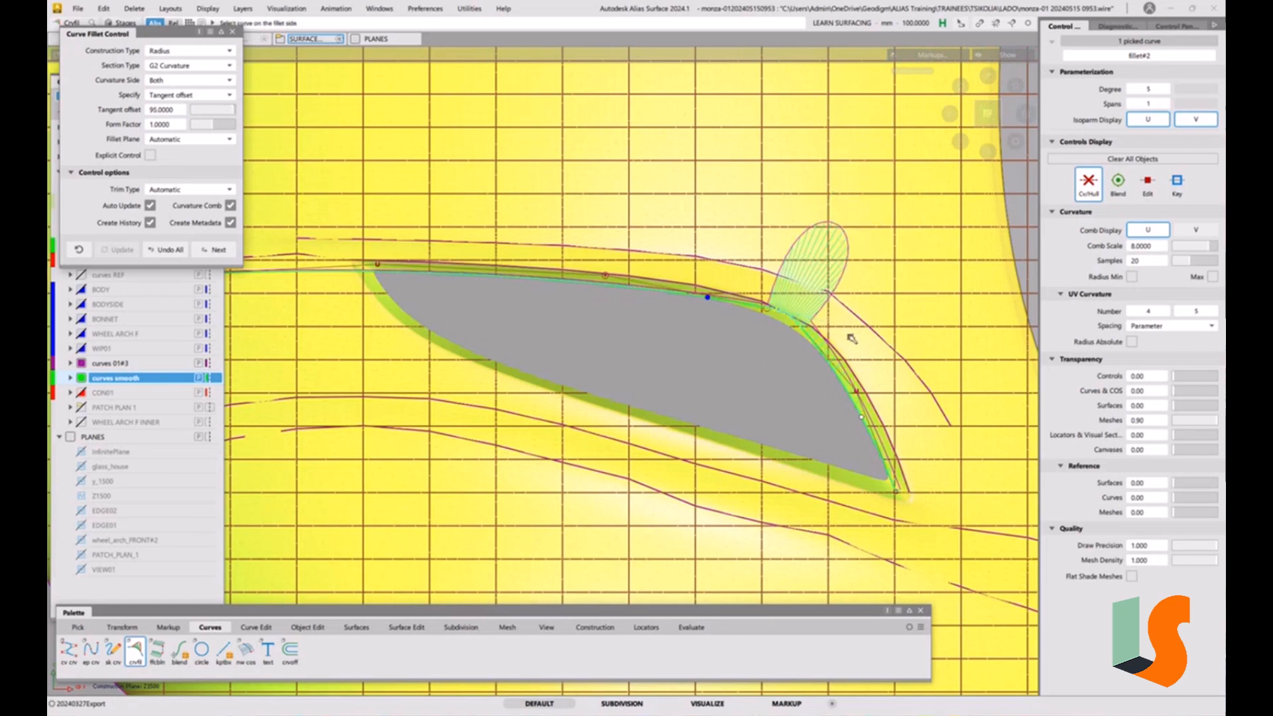
Set the fillet's trim type to Off and examine its curvature comb with the mesh shading toggled off and on.
{"action": "key", "text": "5"}
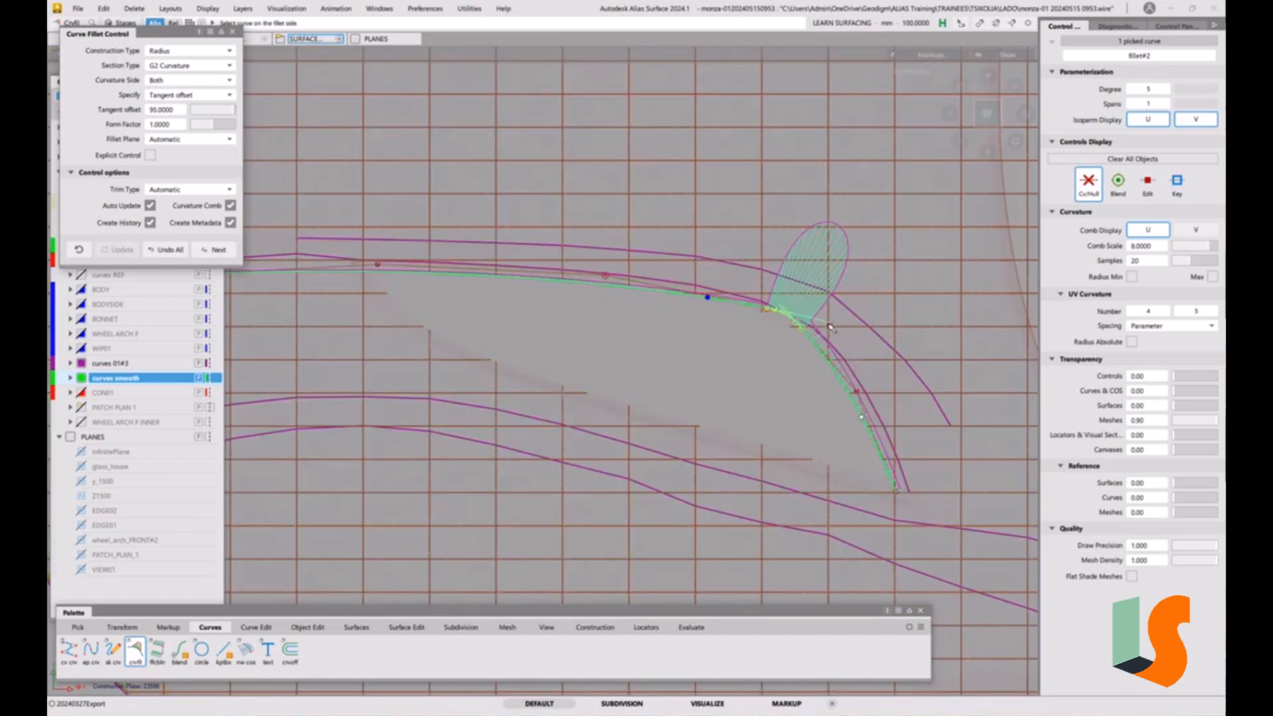
{"action": "mouse_move", "coordinate": [805, 342]}
{"action": "right_mouse_down", "text": "alt+shift"}
{"action": "mouse_move", "coordinate": [799, 300]}
{"action": "mouse_move", "coordinate": [810, 303]}
{"action": "right_mouse_up", "text": "alt+shift"}
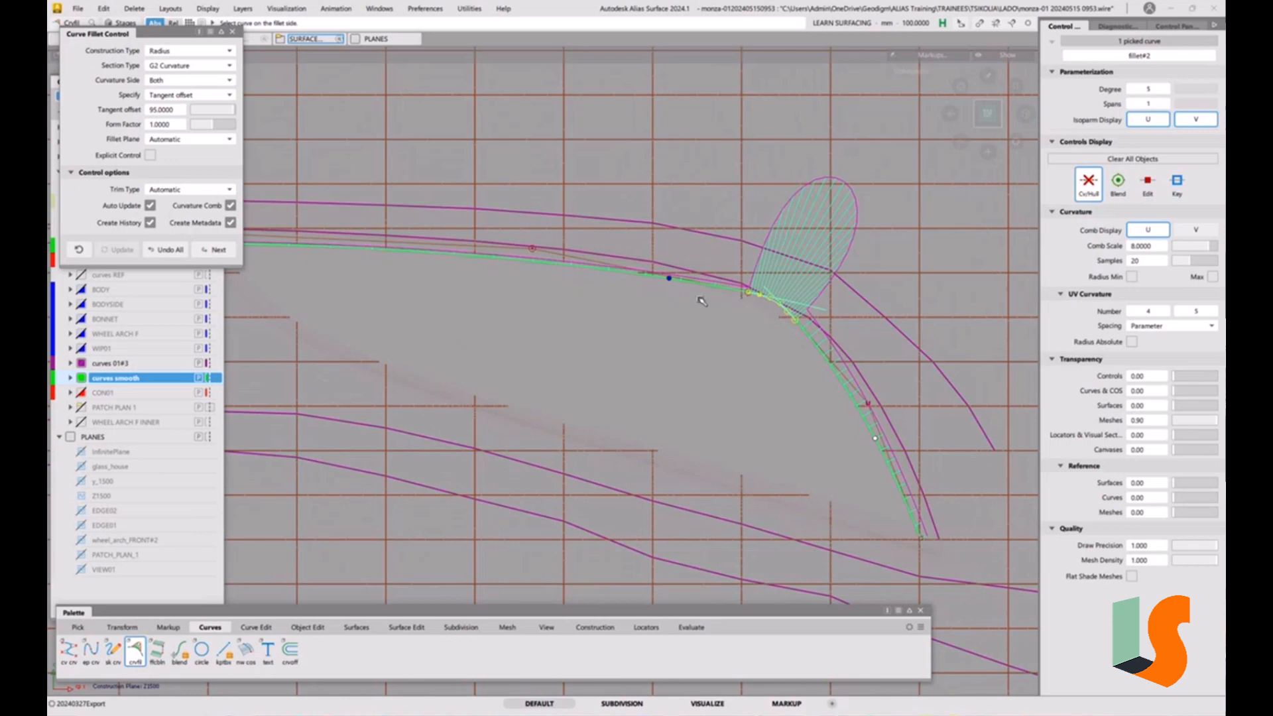
{"action": "left_click", "coordinate": [180, 191]}
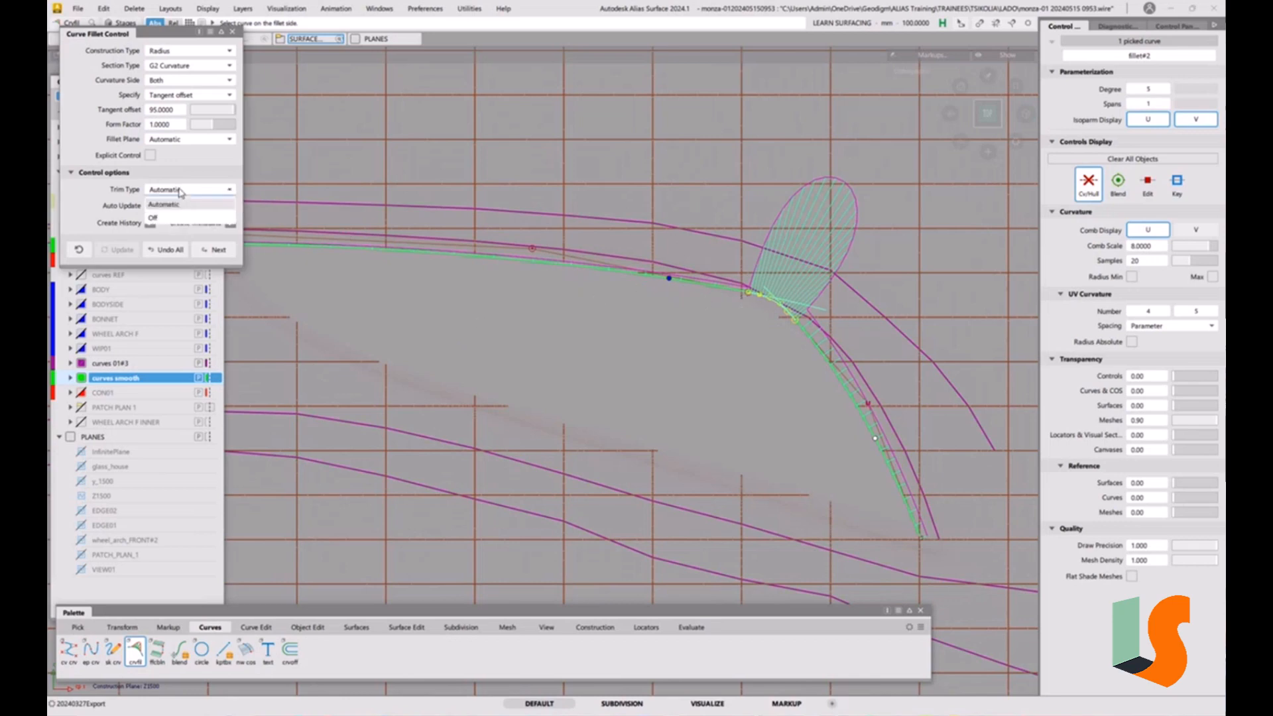
{"action": "left_click", "coordinate": [159, 219]}
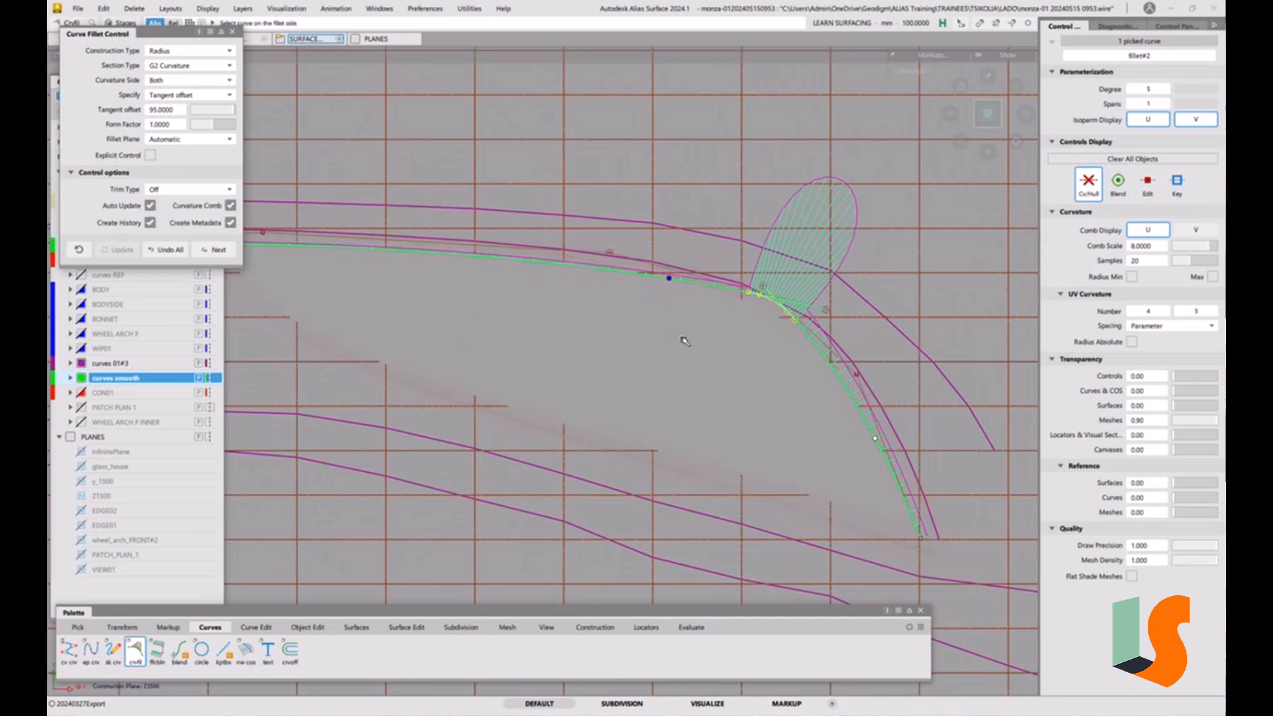
{"action": "key", "text": "F11"}
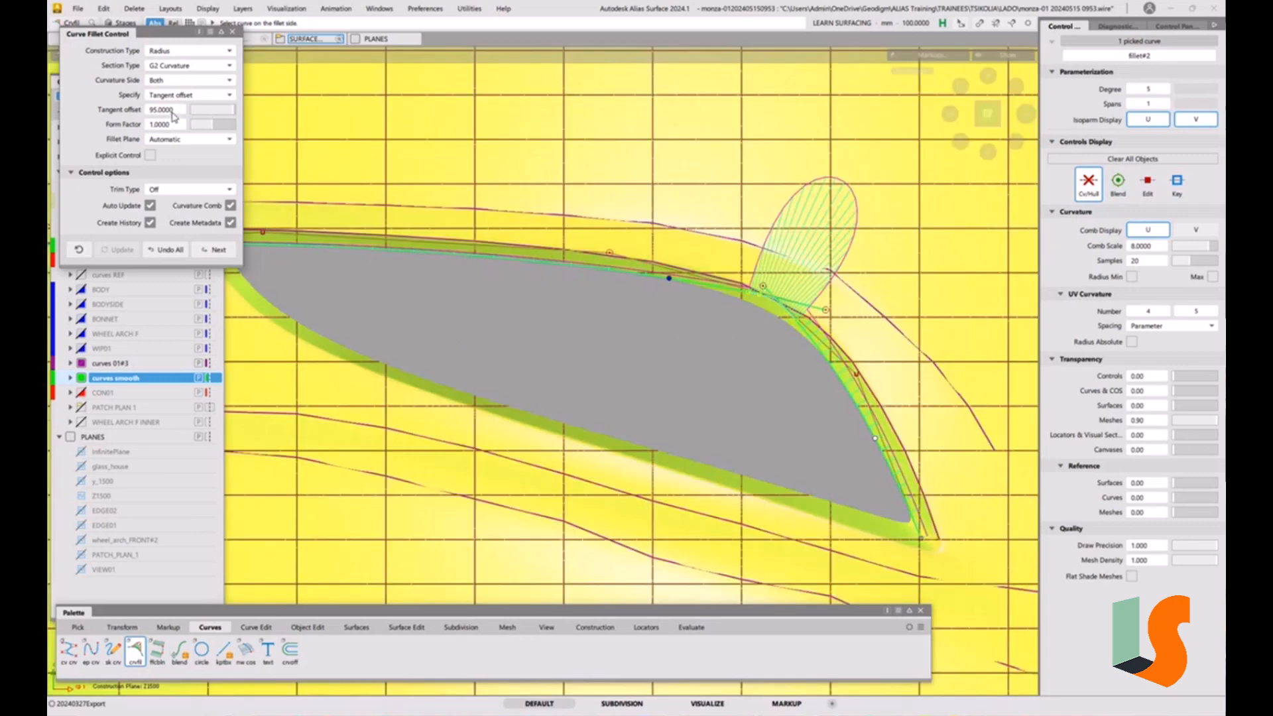
Set the fillet's tangent offset to 200, increase it to about 282, and change its section type to G3 Curvature.
{"action": "left_click_drag", "start_coordinate": [173, 117], "coordinate": [291, 112]}
{"action": "left_click_drag", "start_coordinate": [174, 110], "coordinate": [177, 110]}
{"action": "double_click", "coordinate": [165, 111]}
{"action": "type", "text": "200"}
{"action": "key", "text": "Return"}
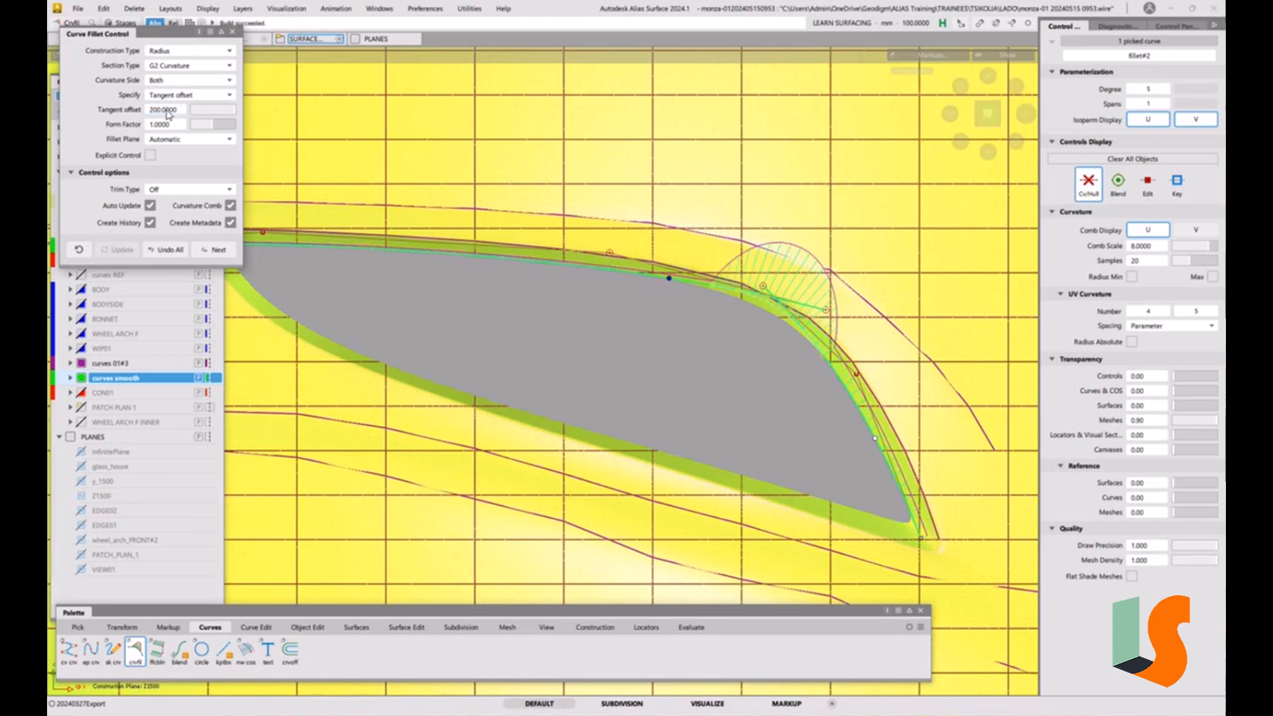
{"action": "left_click_drag", "start_coordinate": [173, 109], "coordinate": [217, 114]}
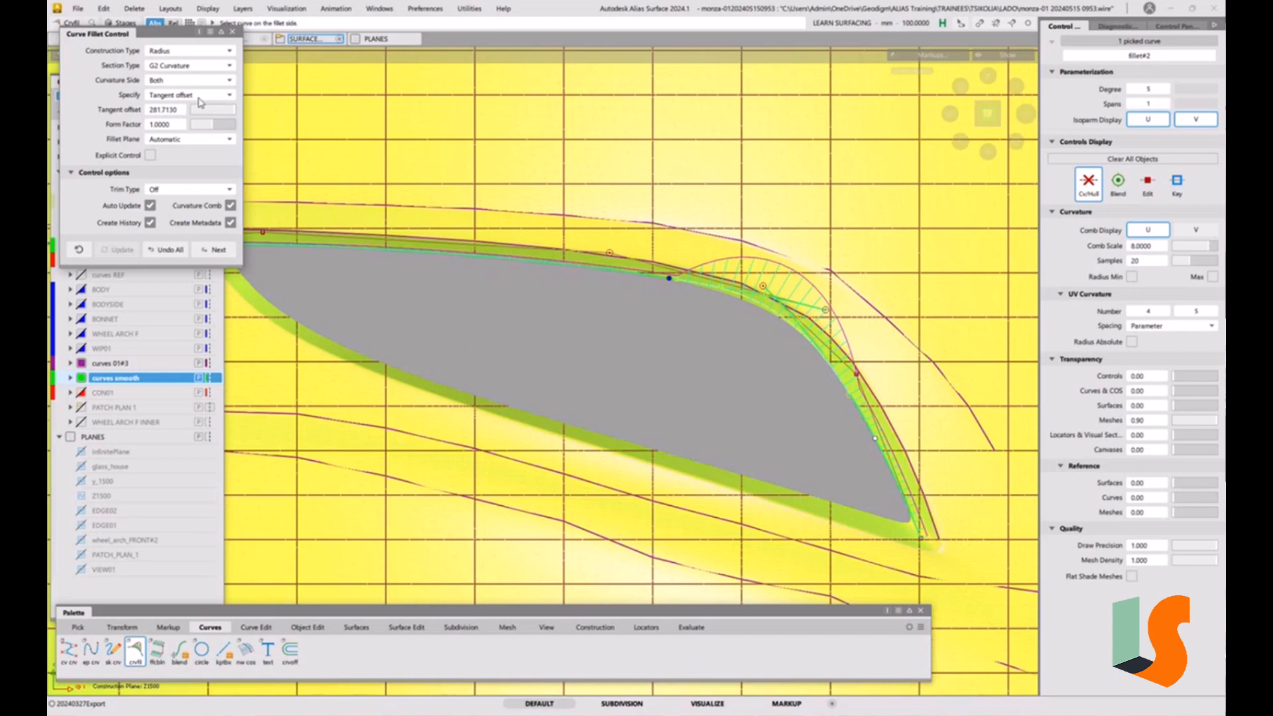
{"action": "left_click", "coordinate": [201, 66]}
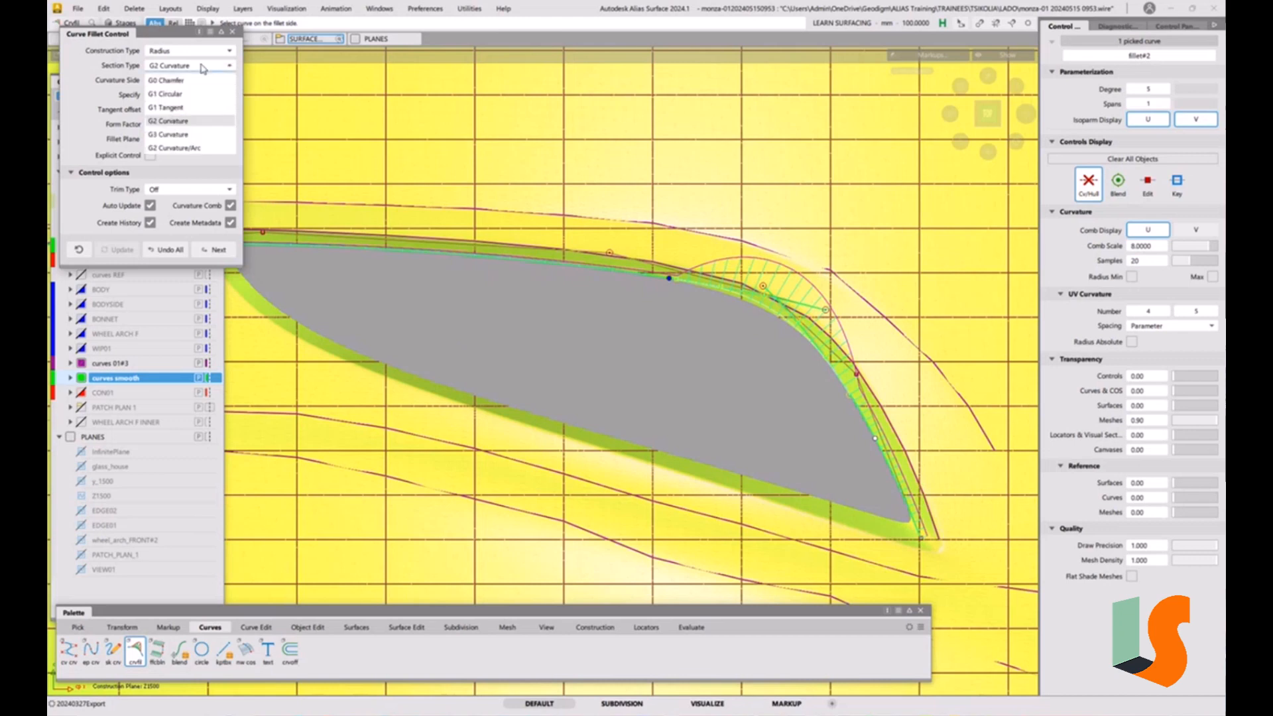
{"action": "left_click", "coordinate": [186, 135]}
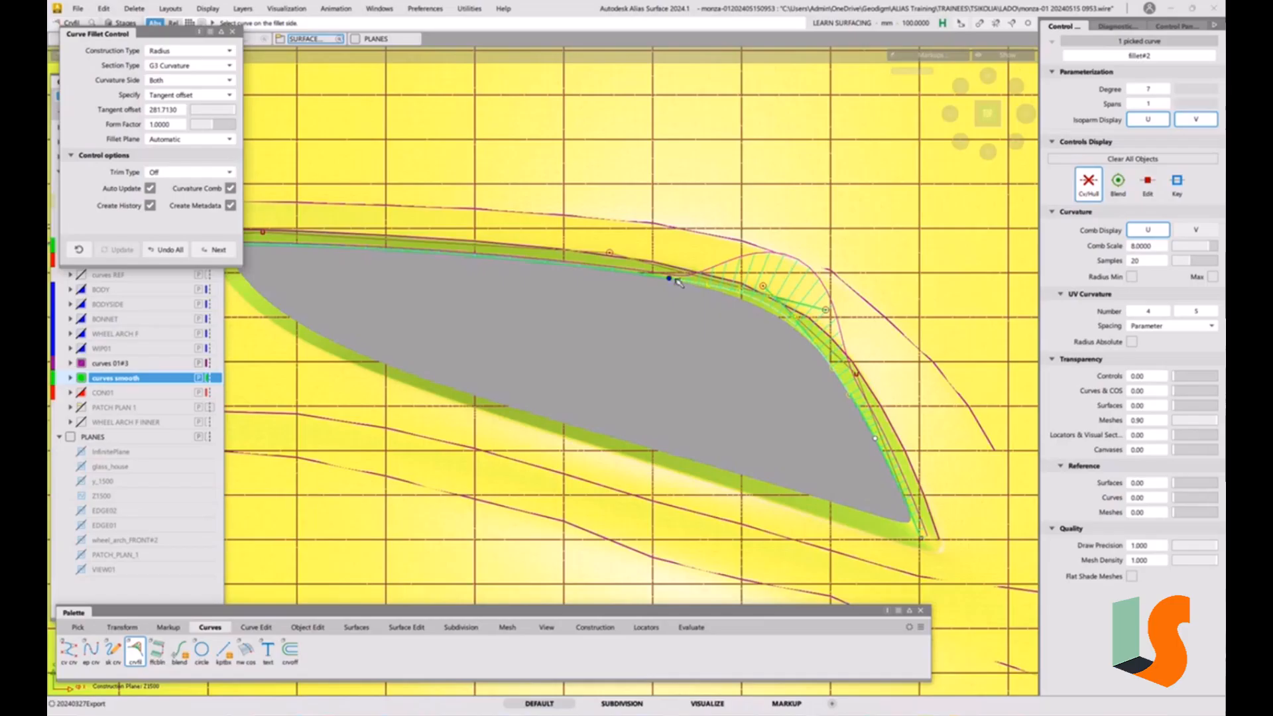
Slide the fillet's two handles along the upper and rear curves and finish the fillet.
{"action": "mouse_move", "coordinate": [670, 278]}
{"action": "left_click_drag", "start_coordinate": [671, 281], "coordinate": [447, 257]}
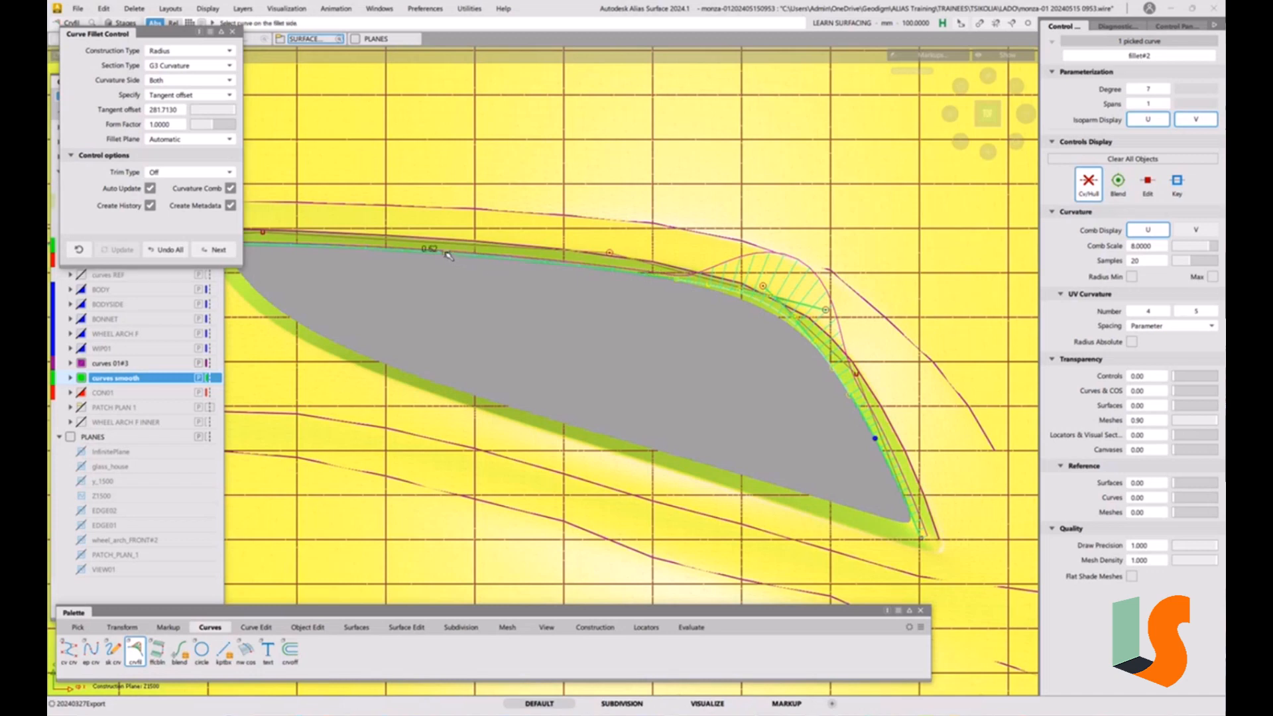
{"action": "left_click", "coordinate": [820, 298]}
{"action": "left_click", "coordinate": [781, 297]}
{"action": "left_click", "coordinate": [774, 284]}
{"action": "left_click_drag", "start_coordinate": [815, 312], "coordinate": [543, 333]}
{"action": "left_click", "coordinate": [232, 31]}
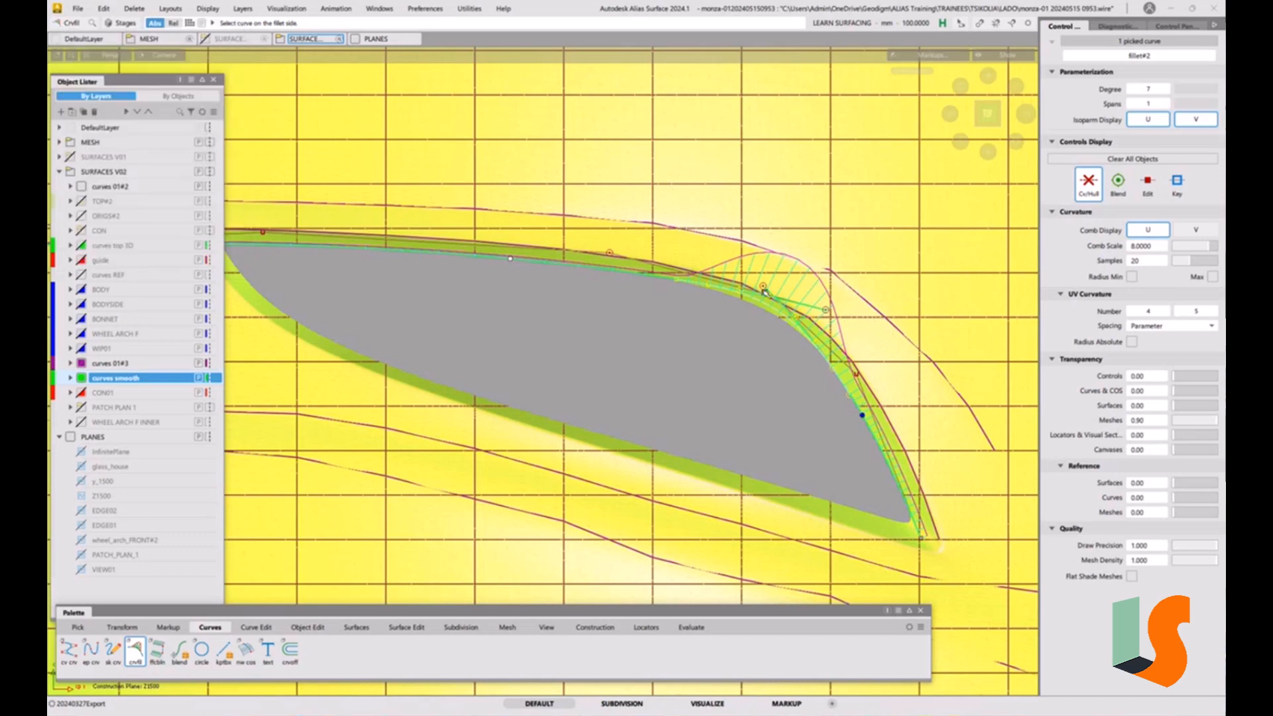
{"action": "left_click", "coordinate": [763, 360]}
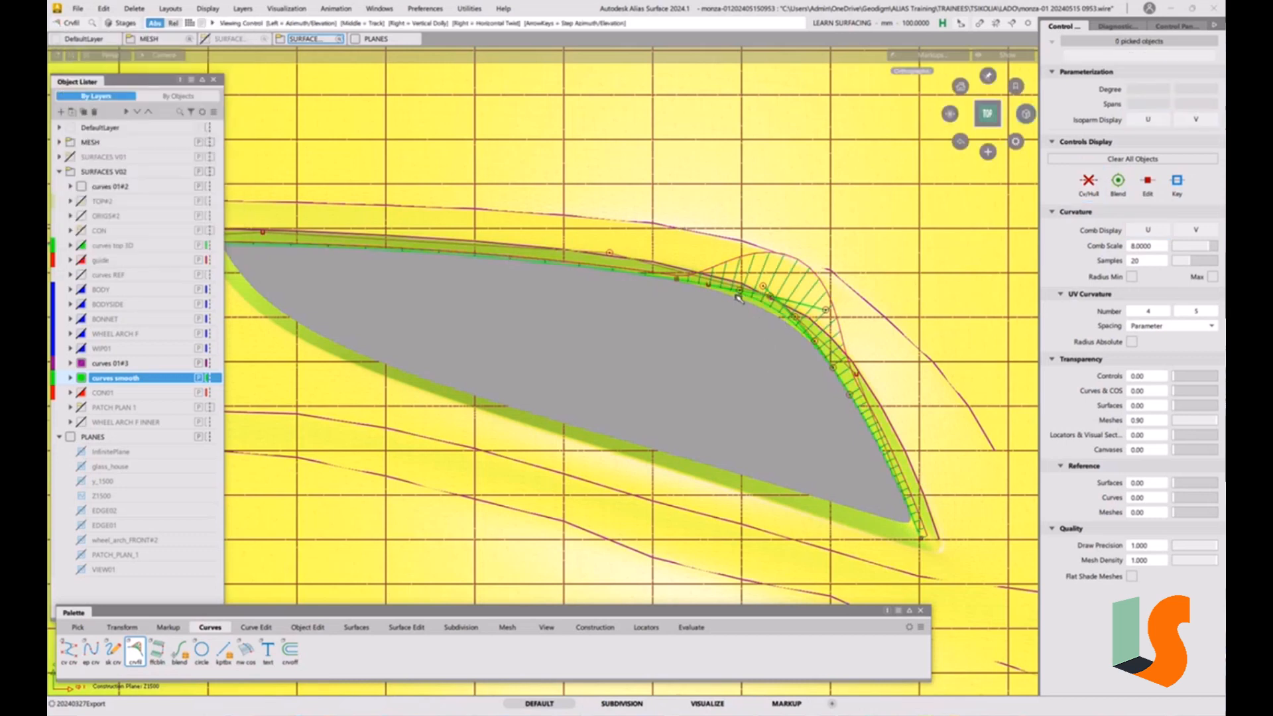
Reposition the upper curve's end CV and third CV to refine the fit along the opening's rear corner.
{"action": "scroll", "coordinate": [734, 296], "scroll_direction": "up", "scroll_amount": 4, "text": "alt+shift"}
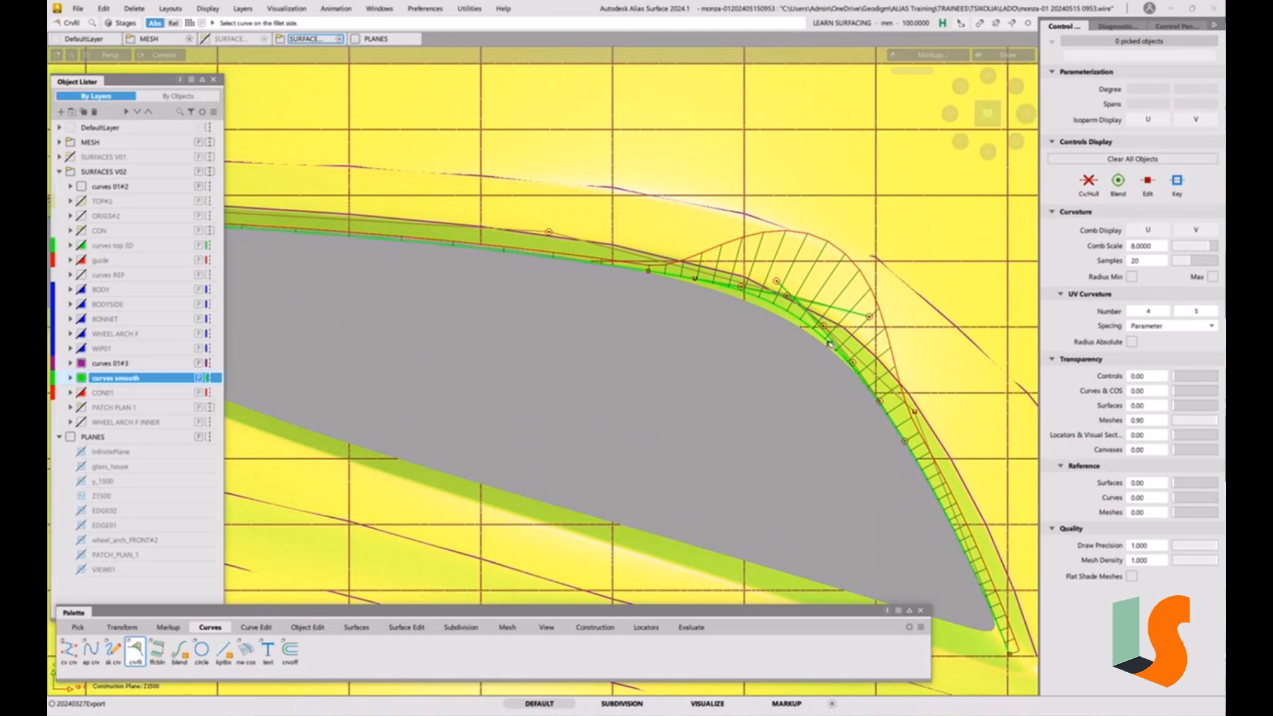
{"action": "left_click_drag", "start_coordinate": [817, 348], "coordinate": [836, 358], "text": "ctrl+shift"}
{"action": "left_click", "coordinate": [869, 317]}
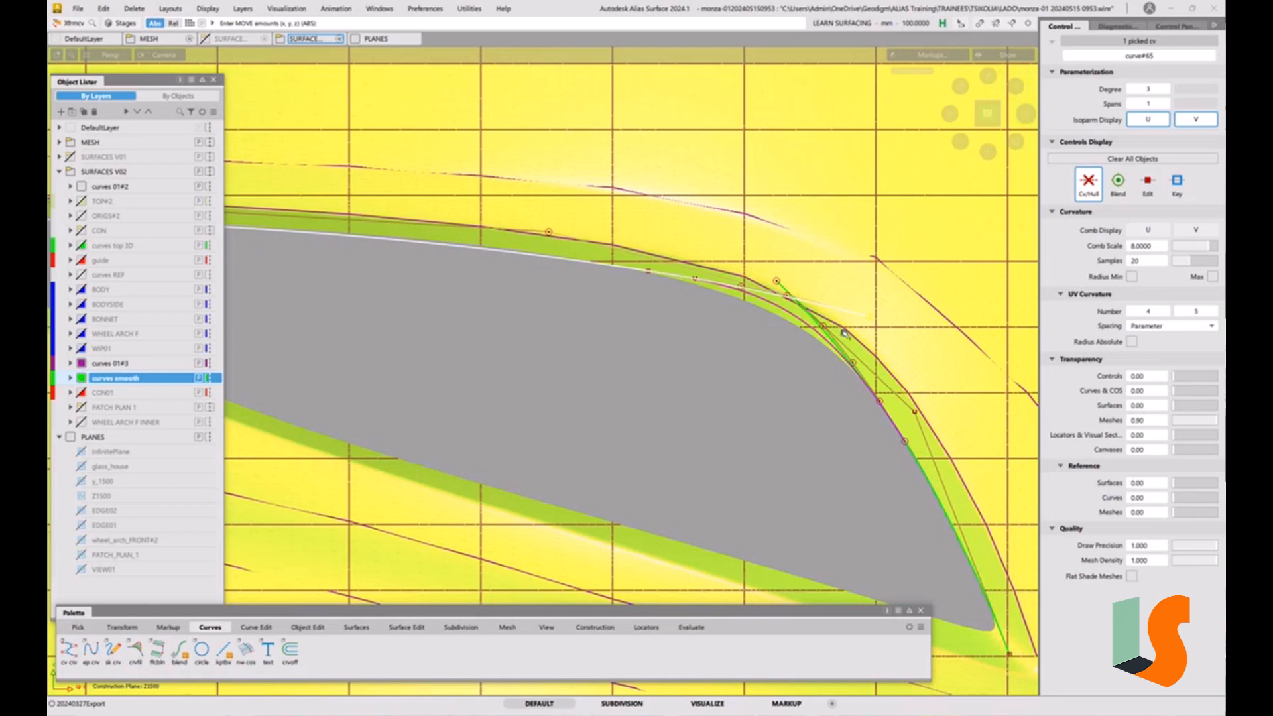
{"action": "left_click_drag", "start_coordinate": [799, 407], "coordinate": [768, 412]}
{"action": "left_click", "coordinate": [548, 232]}
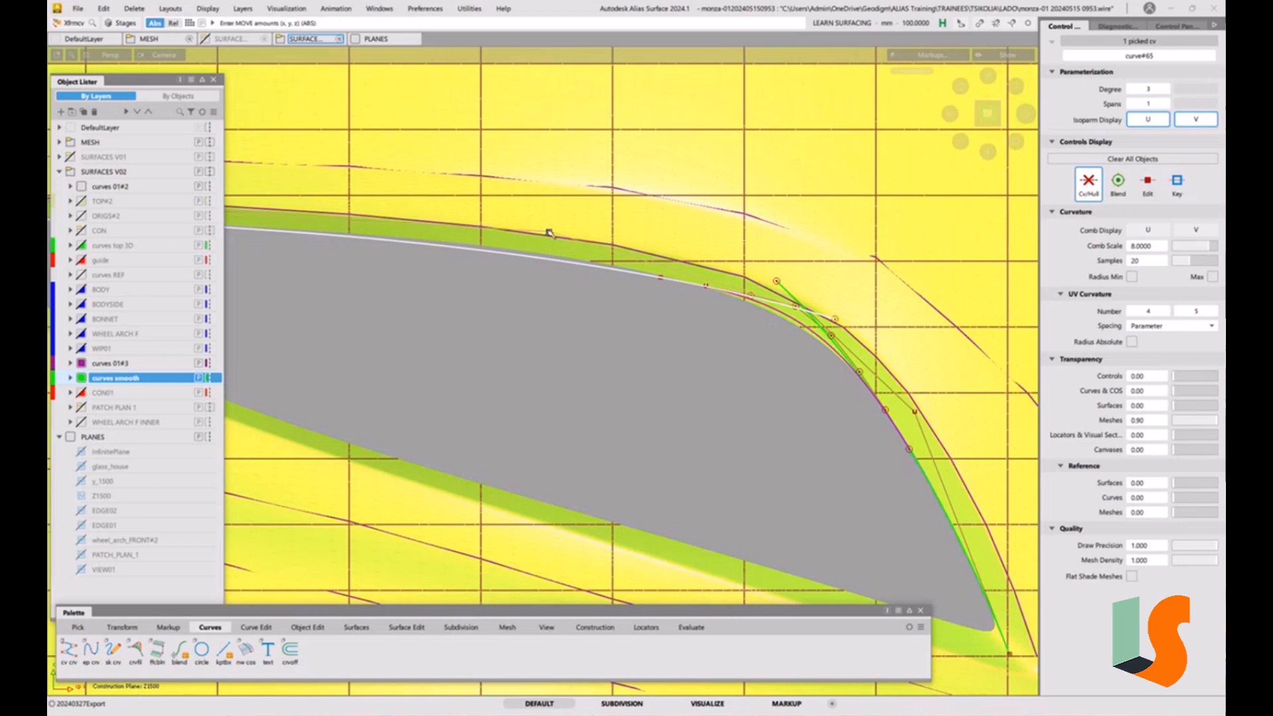
{"action": "right_click_drag", "start_coordinate": [578, 327], "coordinate": [581, 326]}
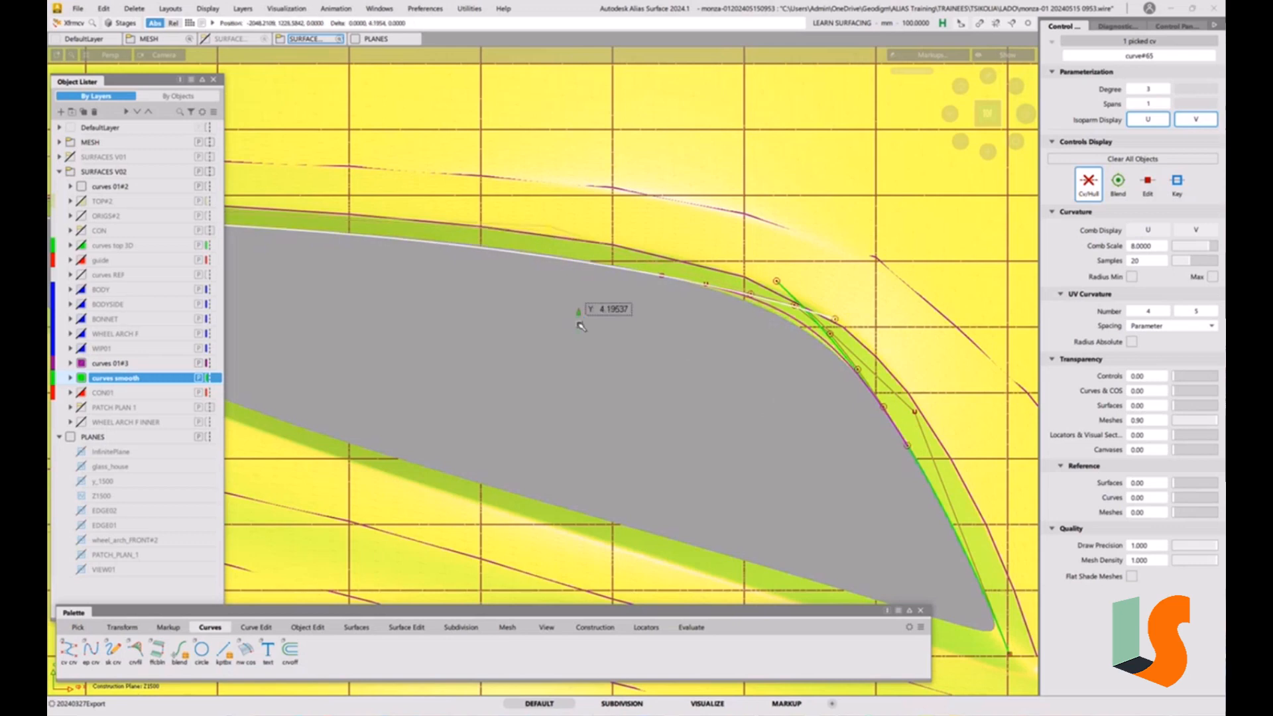
{"action": "left_click", "coordinate": [836, 319]}
{"action": "mouse_move", "coordinate": [797, 362]}
{"action": "left_mouse_down"}
{"action": "mouse_move", "coordinate": [818, 359]}
{"action": "mouse_move", "coordinate": [805, 345]}
{"action": "left_mouse_up"}
Delete the fillet curve at the opening's upper rear corner.
{"action": "right_click_drag", "start_coordinate": [806, 345], "coordinate": [781, 349], "text": "alt+shift"}
{"action": "middle_click_drag", "start_coordinate": [781, 350], "coordinate": [792, 393], "text": "alt+shift"}
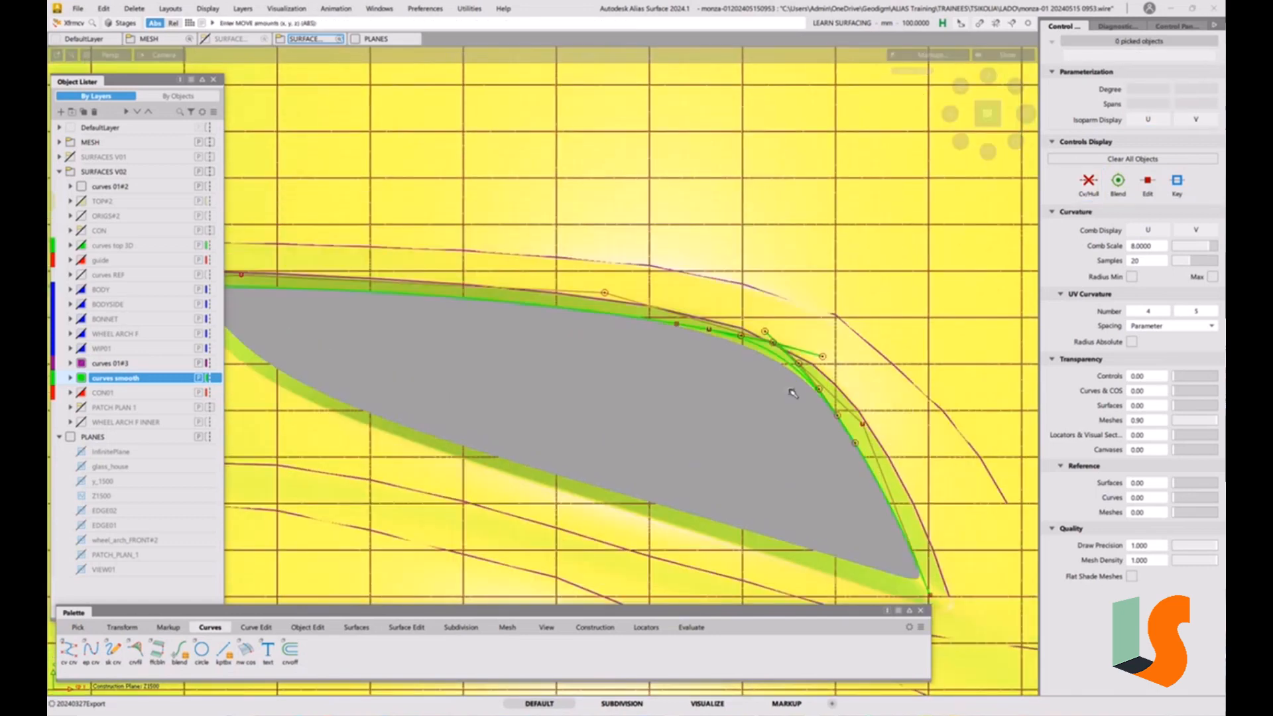
{"action": "left_click_drag", "start_coordinate": [776, 417], "coordinate": [825, 431], "text": "ctrl+shift"}
{"action": "left_click", "coordinate": [780, 360]}
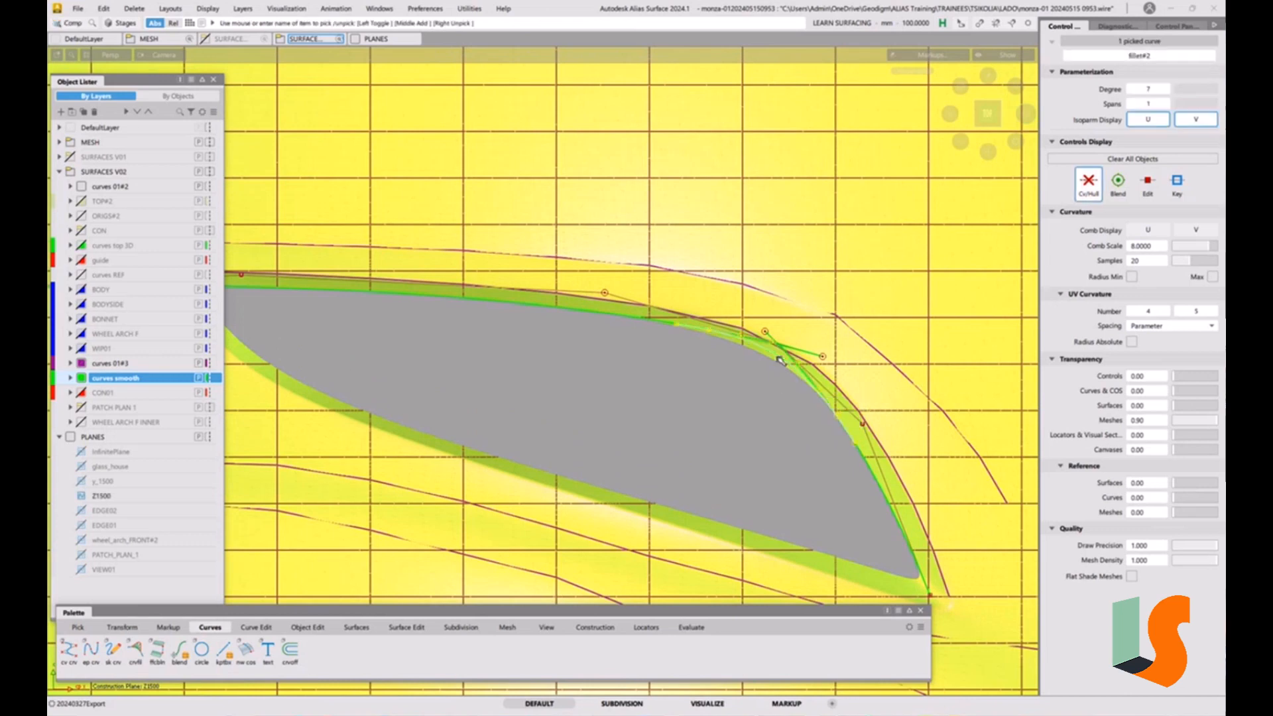
{"action": "key", "text": "Delete"}
{"action": "left_click", "coordinate": [615, 401]}
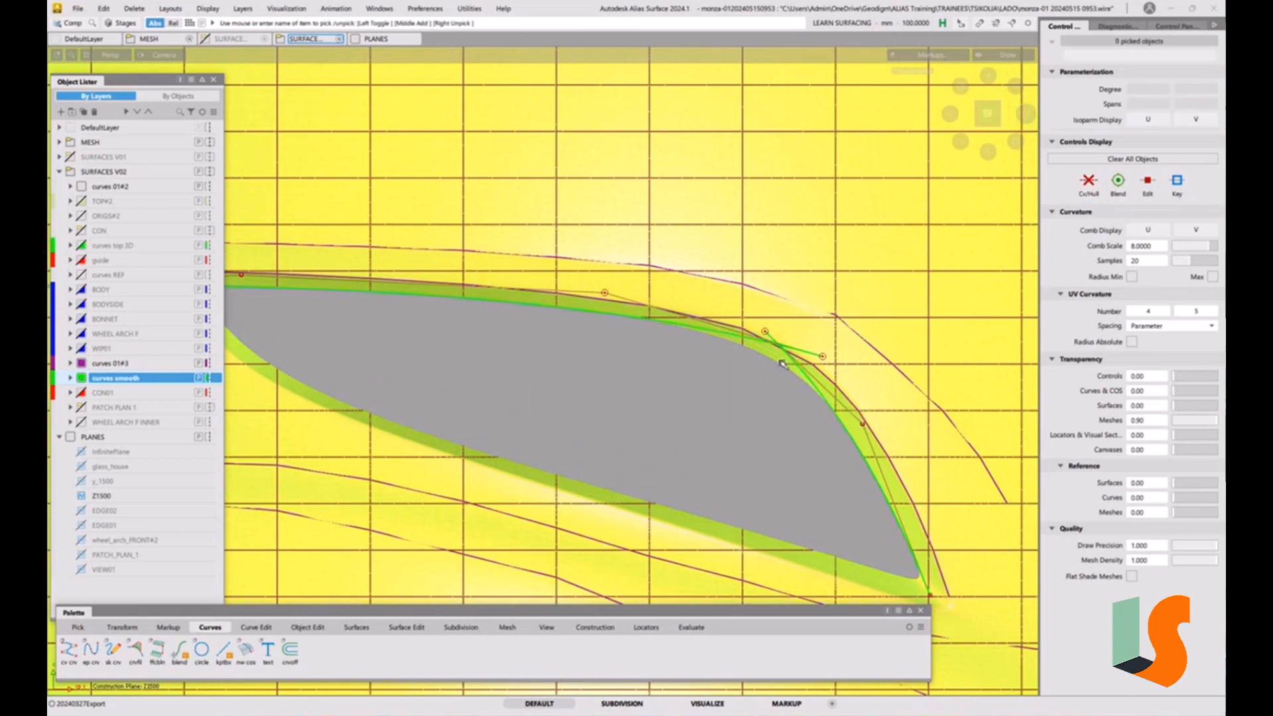
Draw an edit point curve across the upper rear corner, from the upper curve to the rear curve.
{"action": "right_click_drag", "start_coordinate": [750, 364], "coordinate": [730, 366], "text": "alt+shift"}
{"action": "middle_click_drag", "start_coordinate": [729, 367], "coordinate": [822, 372], "text": "alt+shift"}
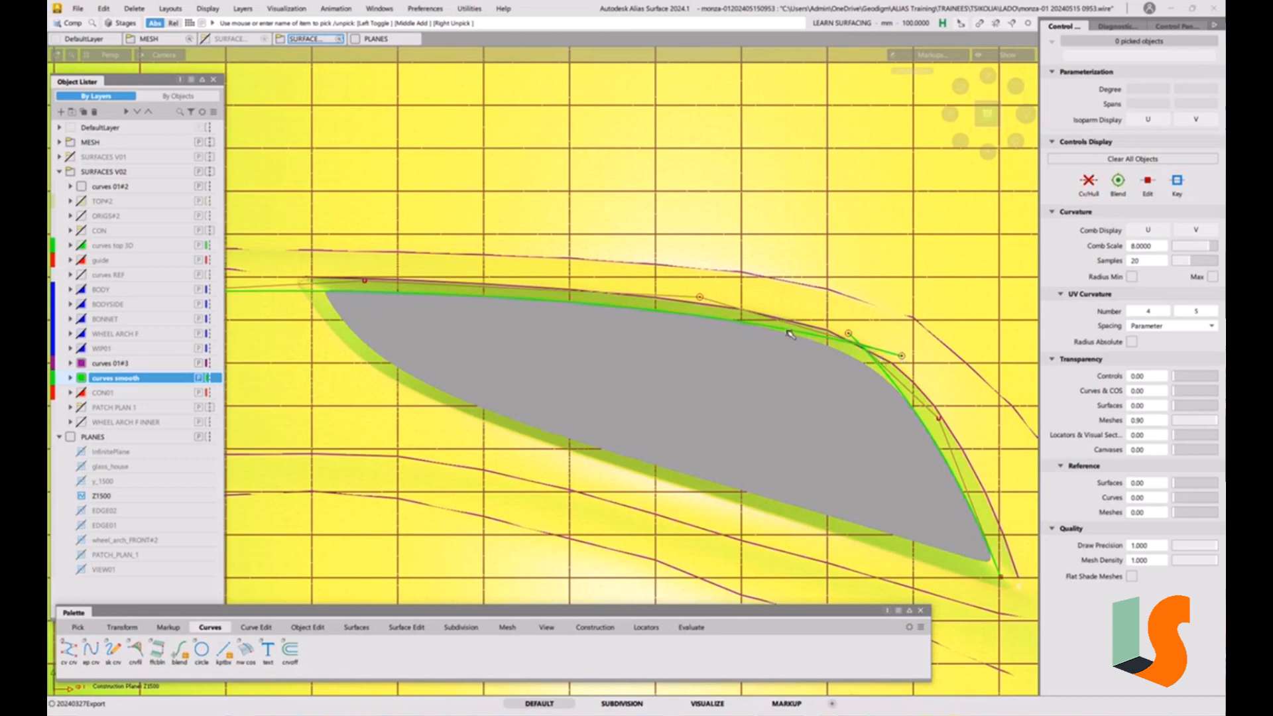
{"action": "right_click_drag", "start_coordinate": [886, 386], "coordinate": [804, 391], "text": "alt+shift"}
{"action": "middle_click_drag", "start_coordinate": [804, 391], "coordinate": [670, 400], "text": "alt+shift"}
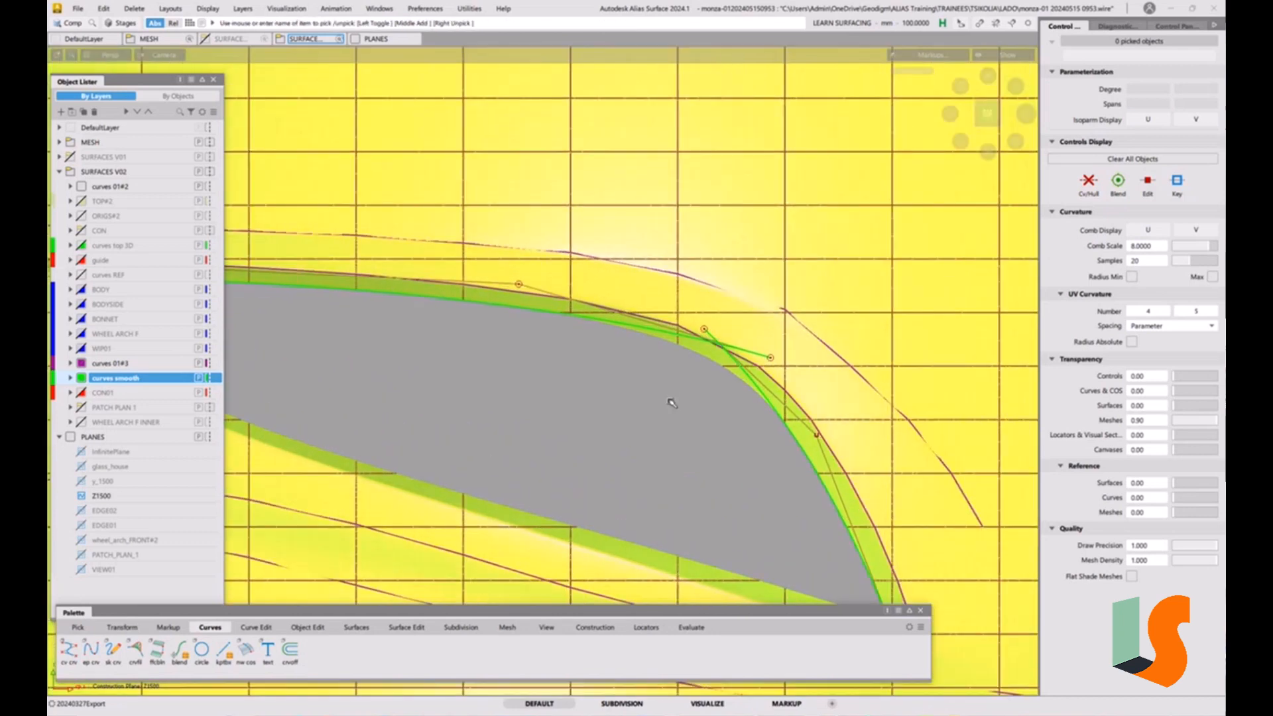
{"action": "left_click", "coordinate": [91, 648]}
{"action": "left_click", "coordinate": [539, 312]}
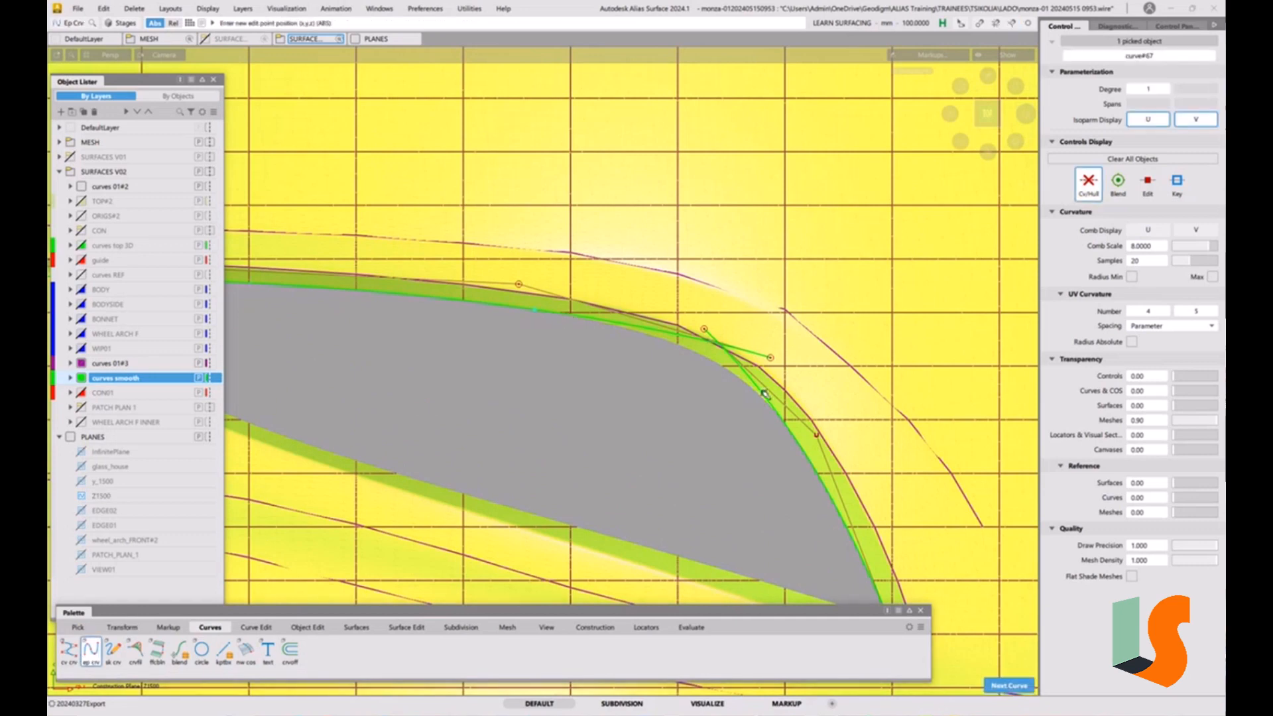
{"action": "left_click_drag", "start_coordinate": [764, 394], "coordinate": [804, 454]}
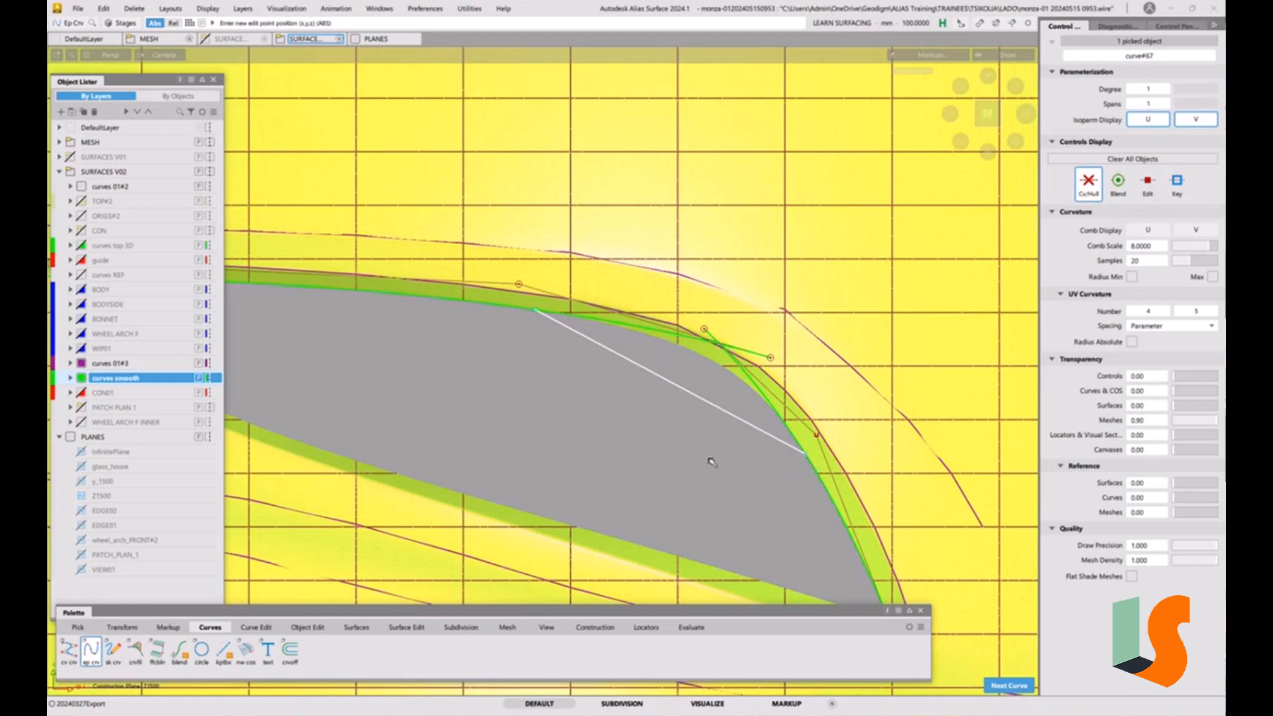
Set the new corner curve to degree 5 and deselect it.
{"action": "key", "text": "p"}
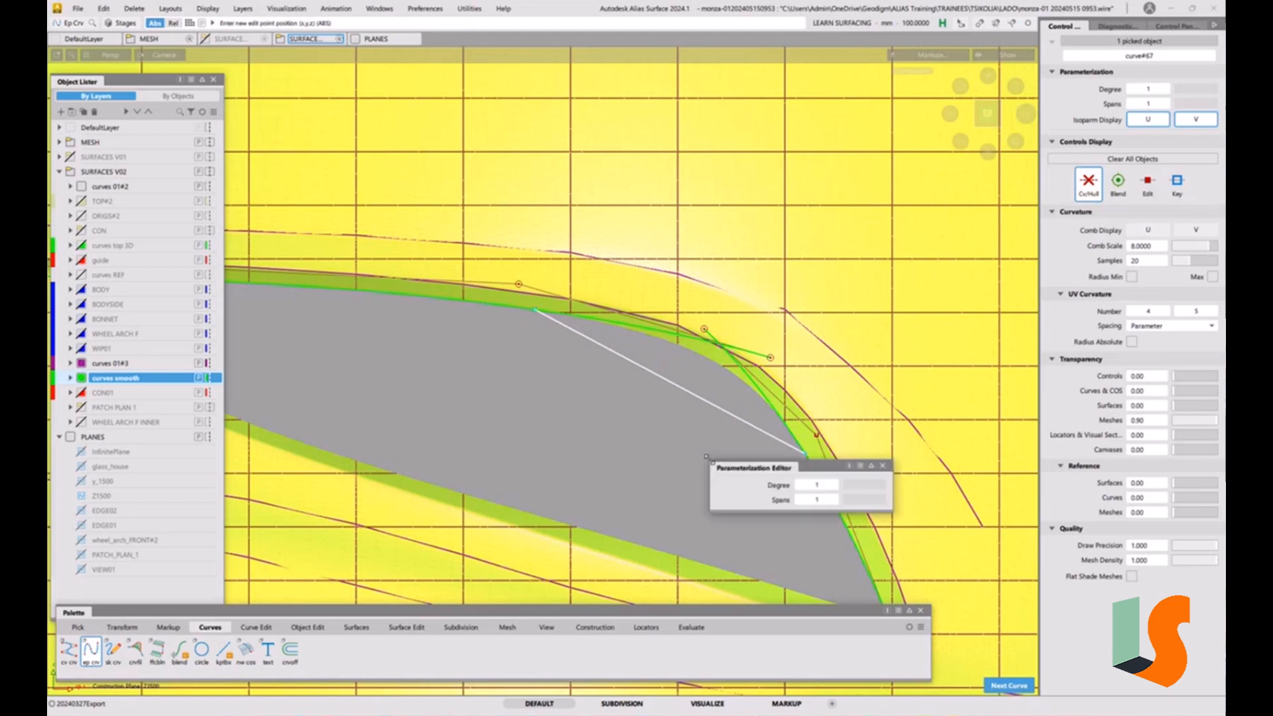
{"action": "left_click", "coordinate": [836, 486]}
{"action": "key", "text": "q"}
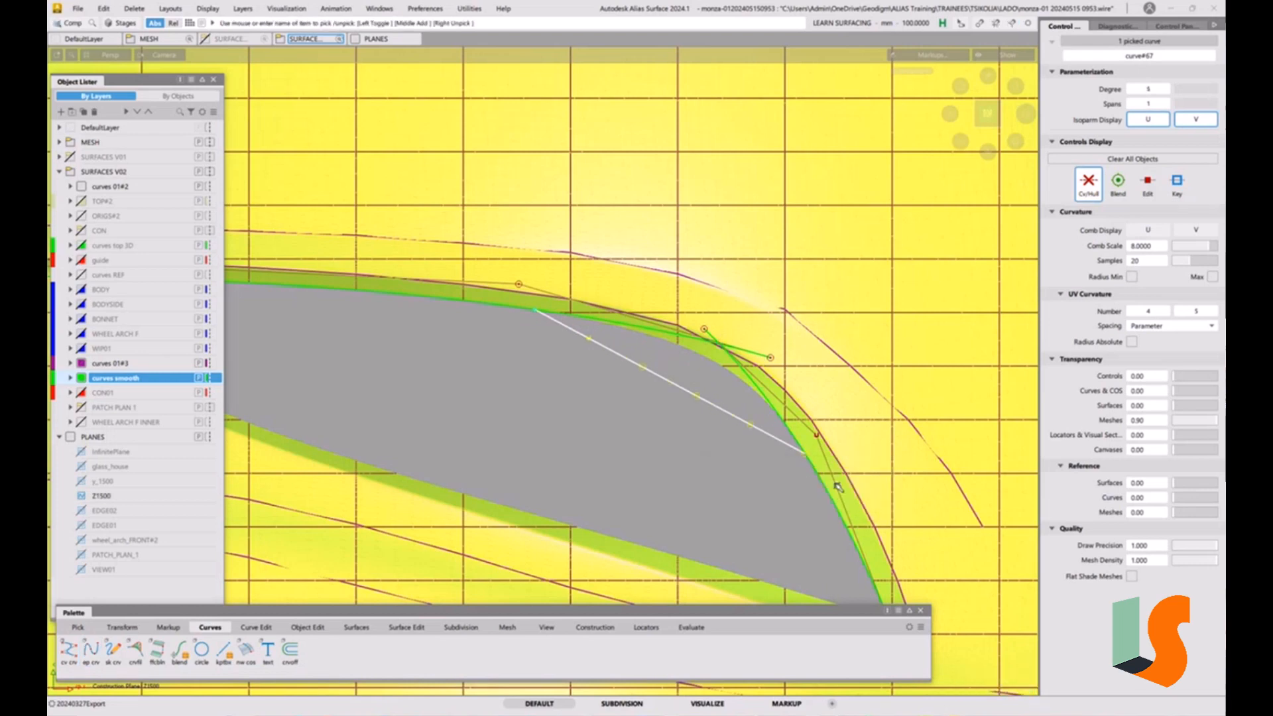
{"action": "left_click", "coordinate": [738, 479]}
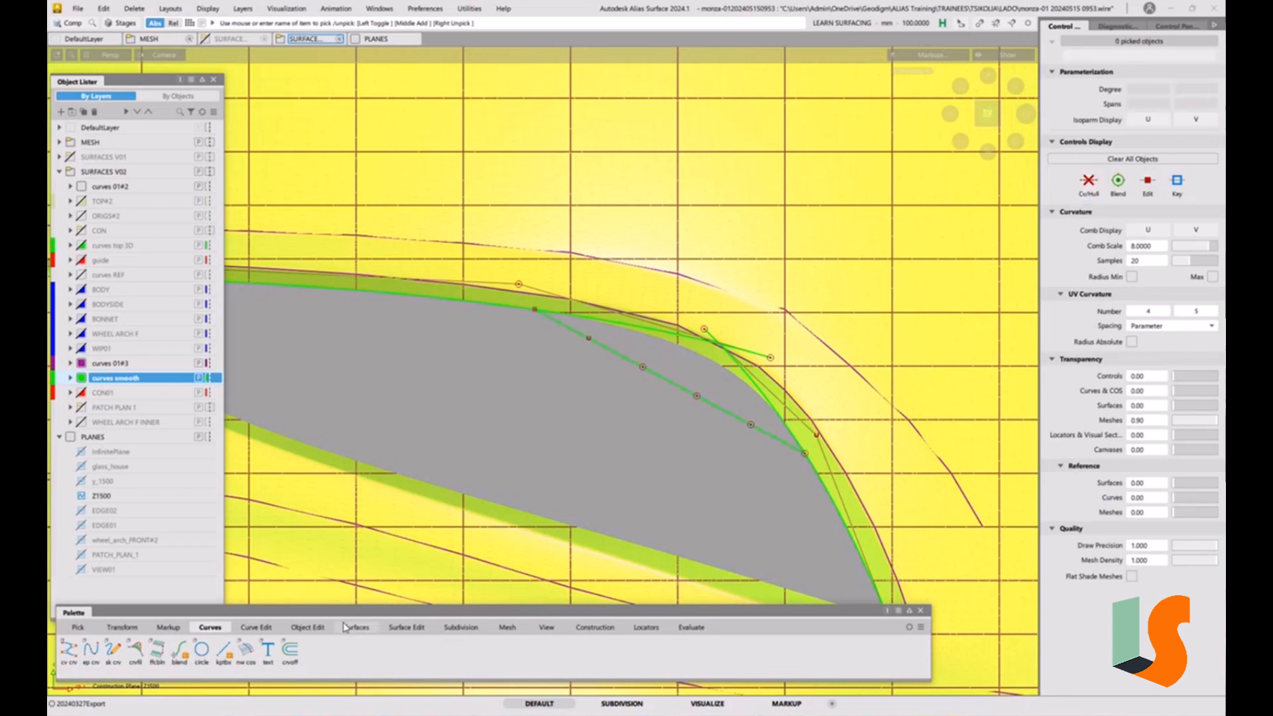
Align the corner curve's upper end to the upper rim curve with G2 continuity and explicit control.
{"action": "left_click", "coordinate": [307, 628]}
{"action": "double_click", "coordinate": [179, 651]}
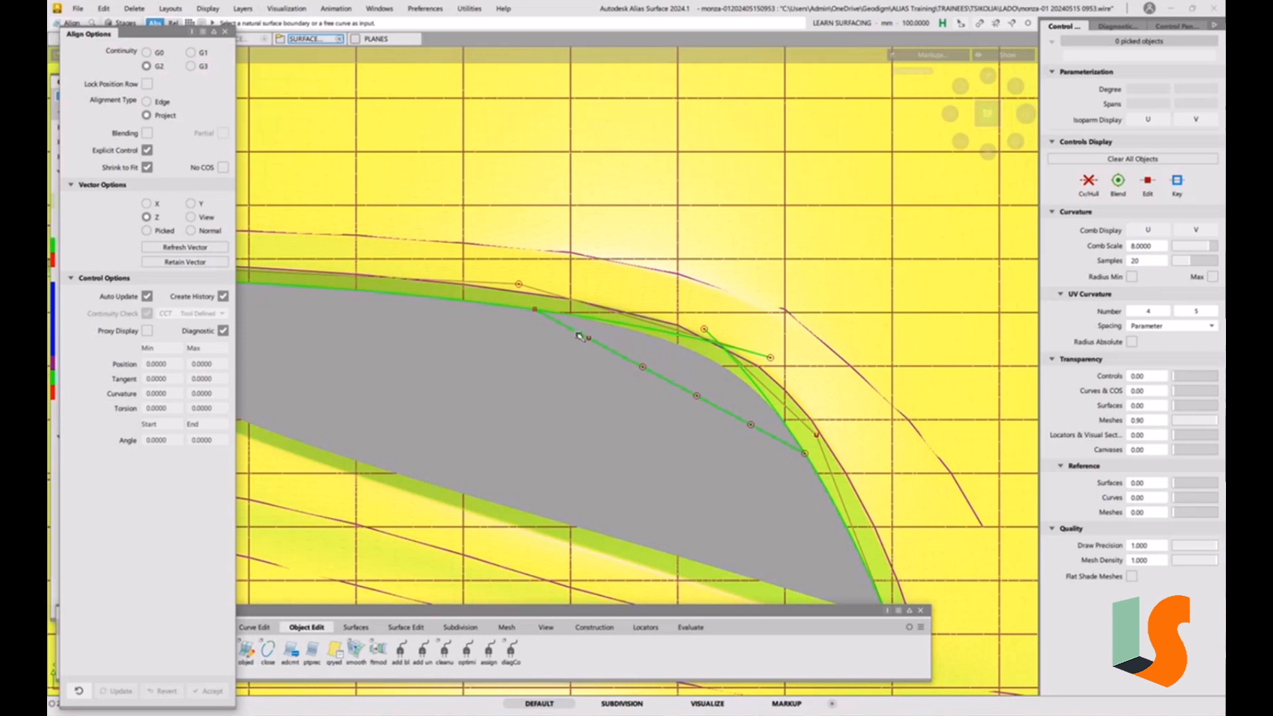
{"action": "left_click", "coordinate": [597, 325]}
{"action": "left_click", "coordinate": [600, 320]}
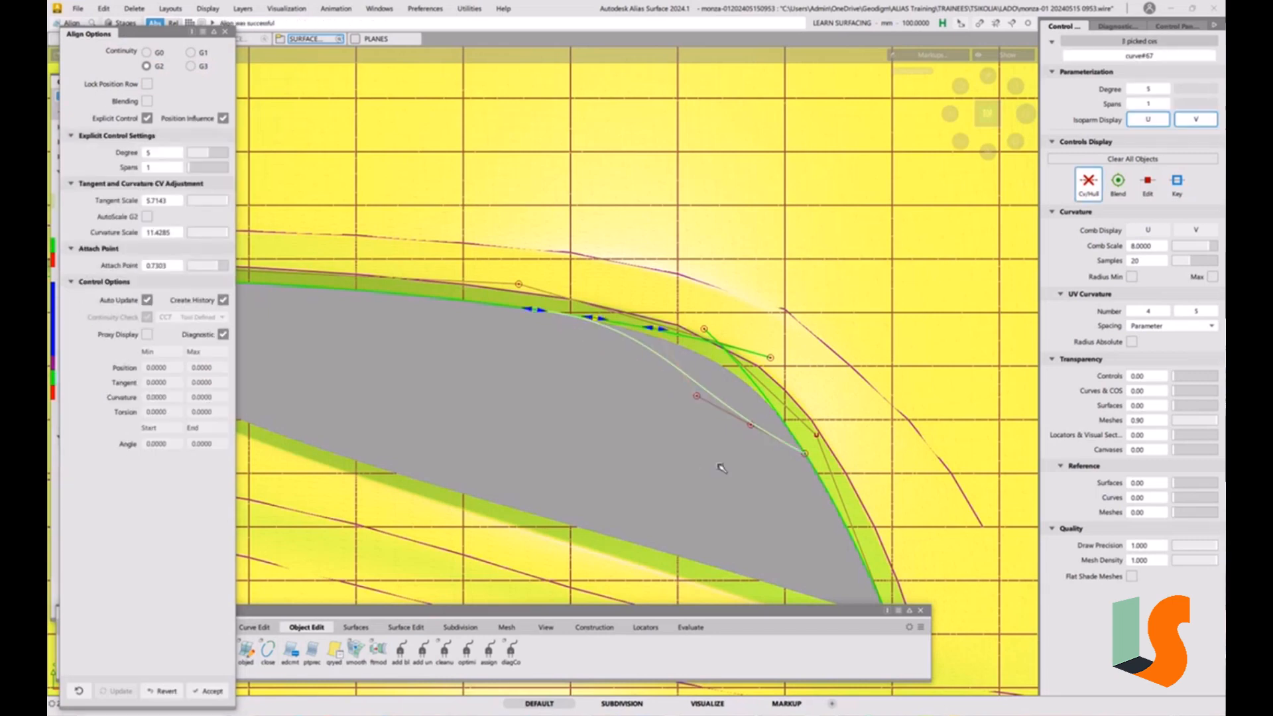
Align the corner curve's lower end to the rear rim curve with G2 continuity and explicit control.
{"action": "left_click", "coordinate": [753, 428]}
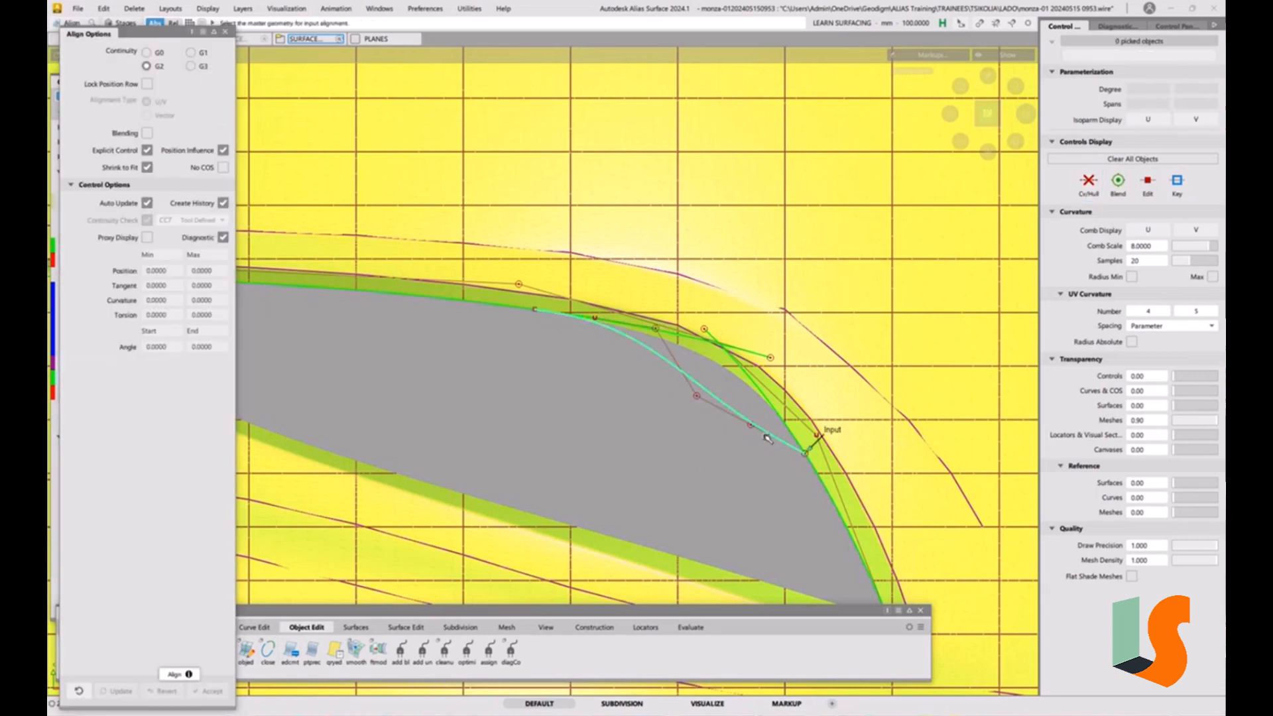
{"action": "left_click", "coordinate": [815, 474]}
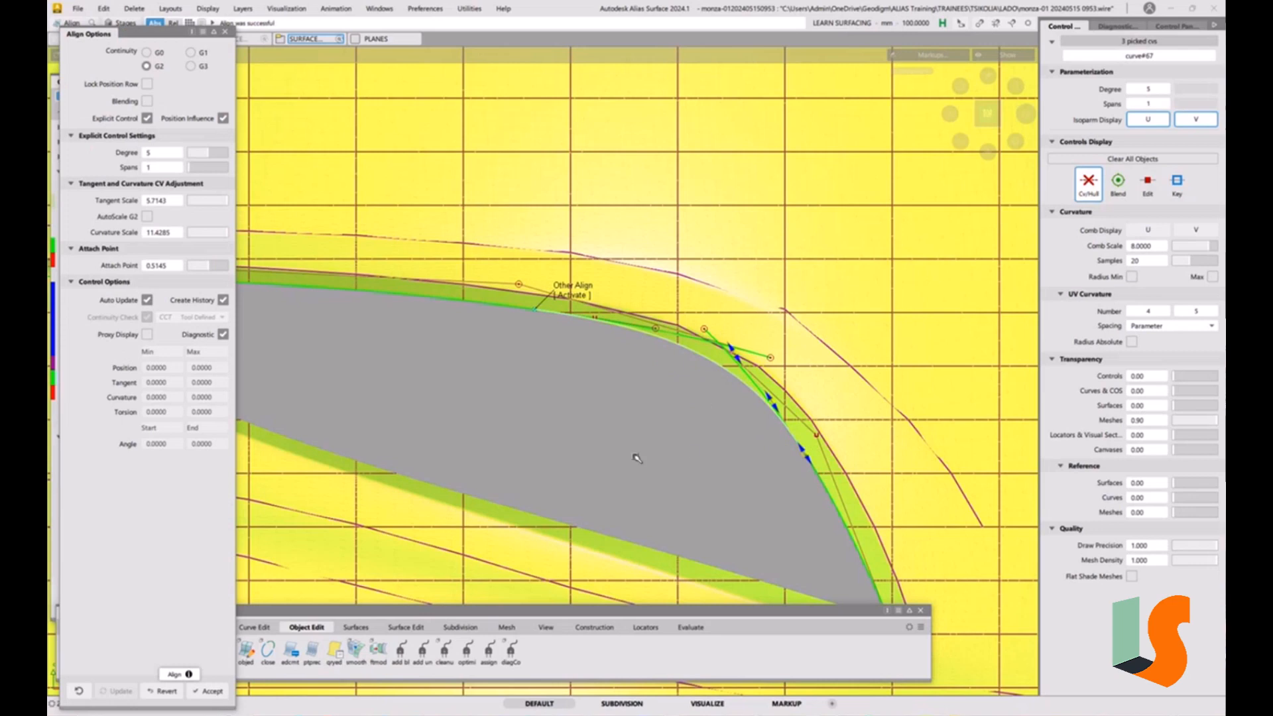
Display the U curvature combs on the corner curve and the adjoining rim curves, inspect the transitions, and deselect the curves.
{"action": "left_click_drag", "start_coordinate": [655, 445], "coordinate": [662, 383], "text": "ctrl+shift"}
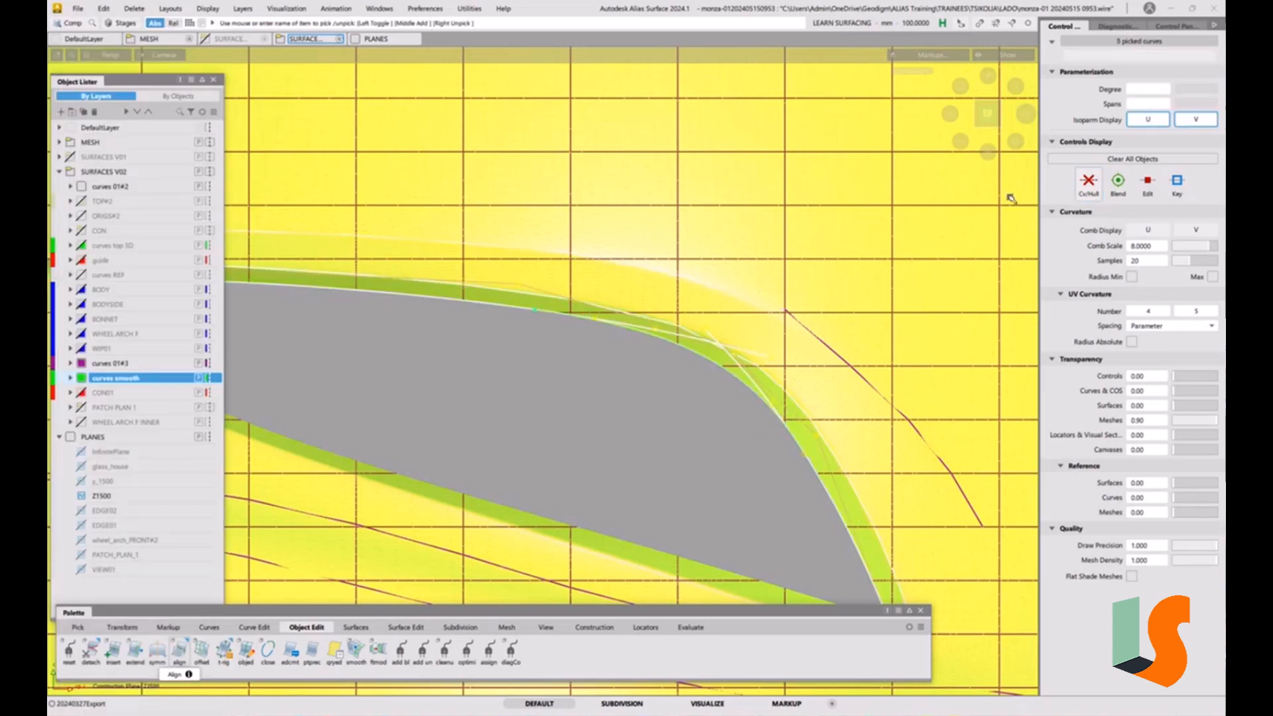
{"action": "left_click", "coordinate": [1148, 229]}
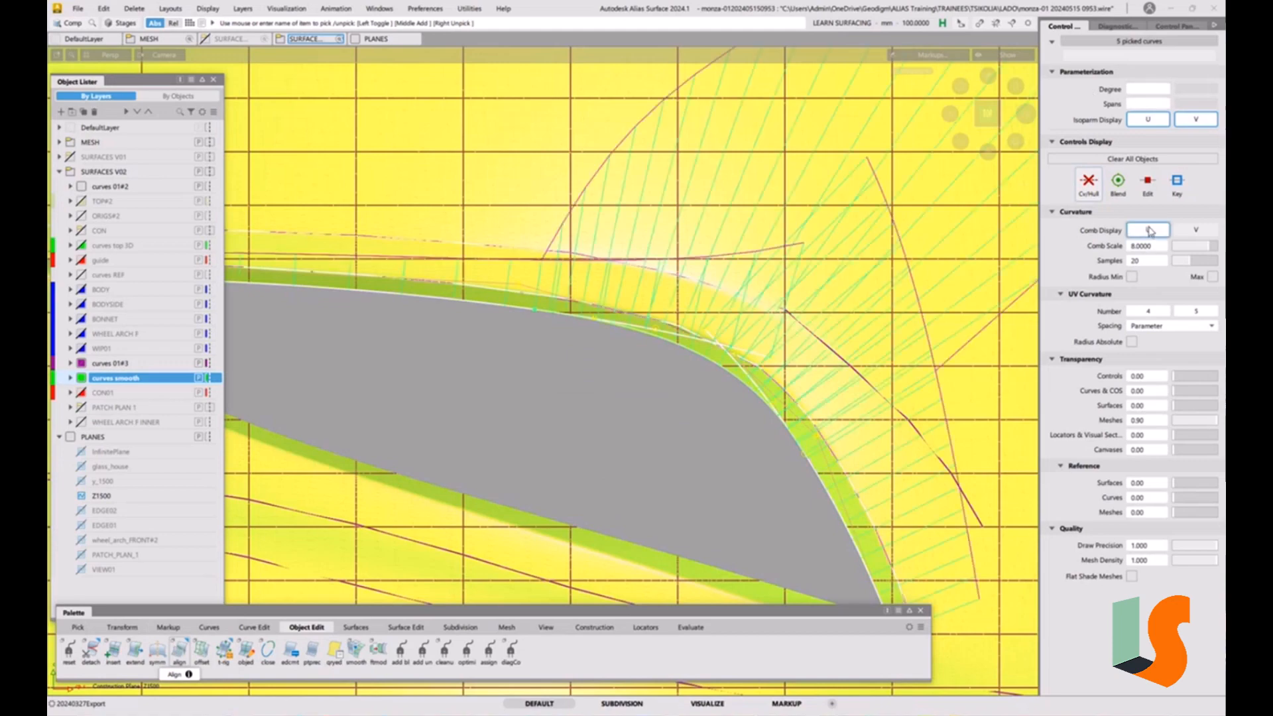
{"action": "right_click_drag", "start_coordinate": [584, 324], "coordinate": [762, 390], "text": "alt+shift"}
{"action": "middle_click_drag", "start_coordinate": [837, 389], "coordinate": [743, 414], "text": "alt+shift"}
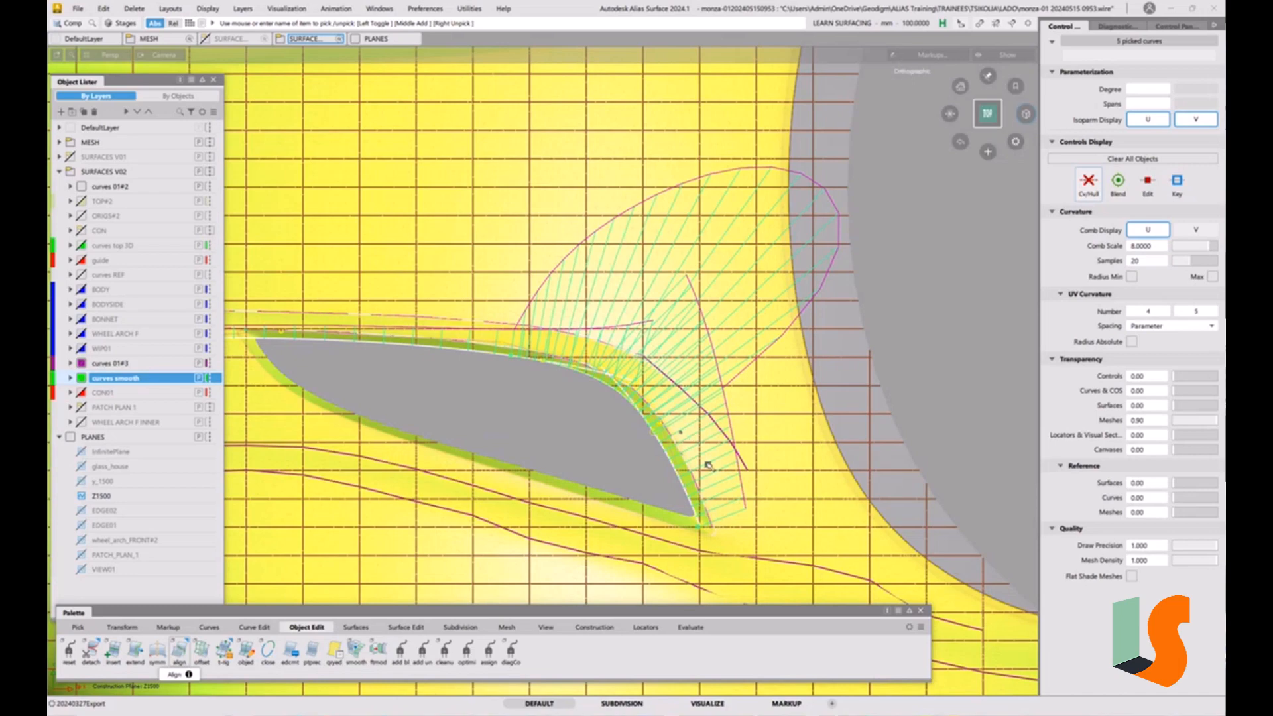
{"action": "scroll", "coordinate": [704, 366], "scroll_direction": "up", "scroll_amount": 4}
{"action": "middle_click_drag", "start_coordinate": [704, 365], "coordinate": [784, 412], "text": "alt+shift"}
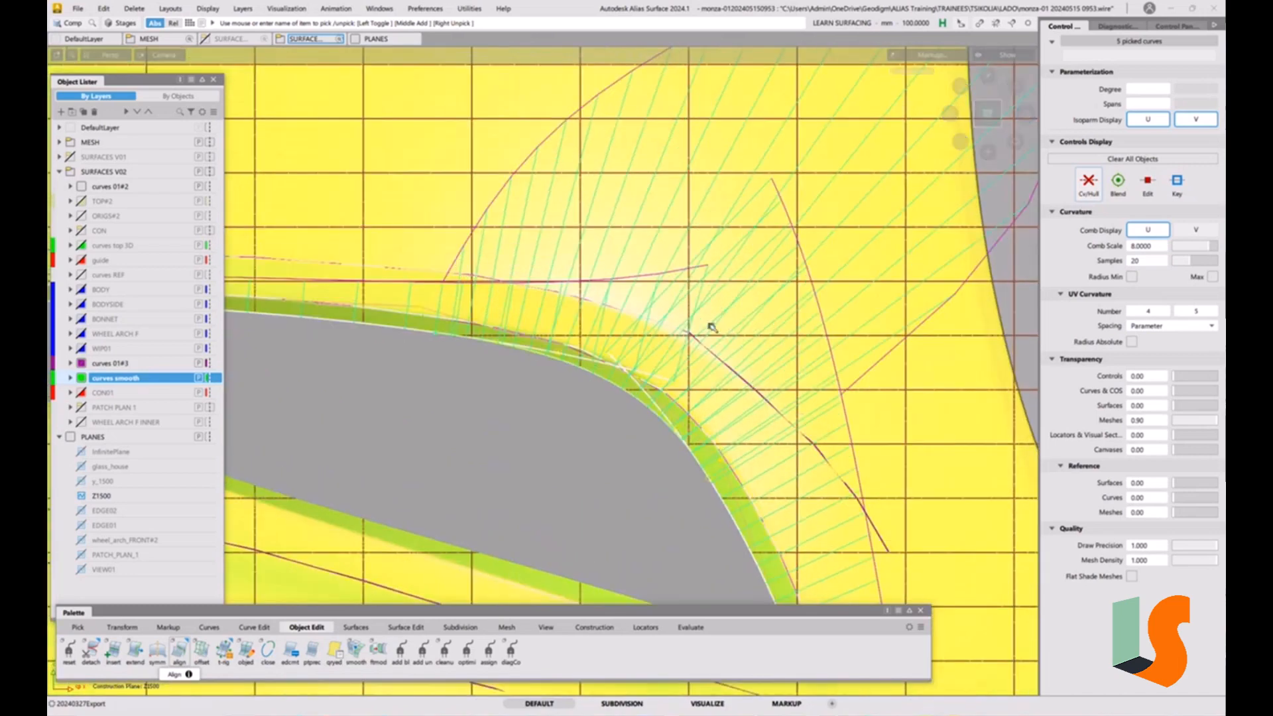
{"action": "key", "text": "shift+alt"}
{"action": "middle_click_drag", "start_coordinate": [604, 424], "coordinate": [622, 400], "text": "alt+shift"}
{"action": "left_click_drag", "start_coordinate": [581, 479], "coordinate": [587, 422], "text": "ctrl+shift"}
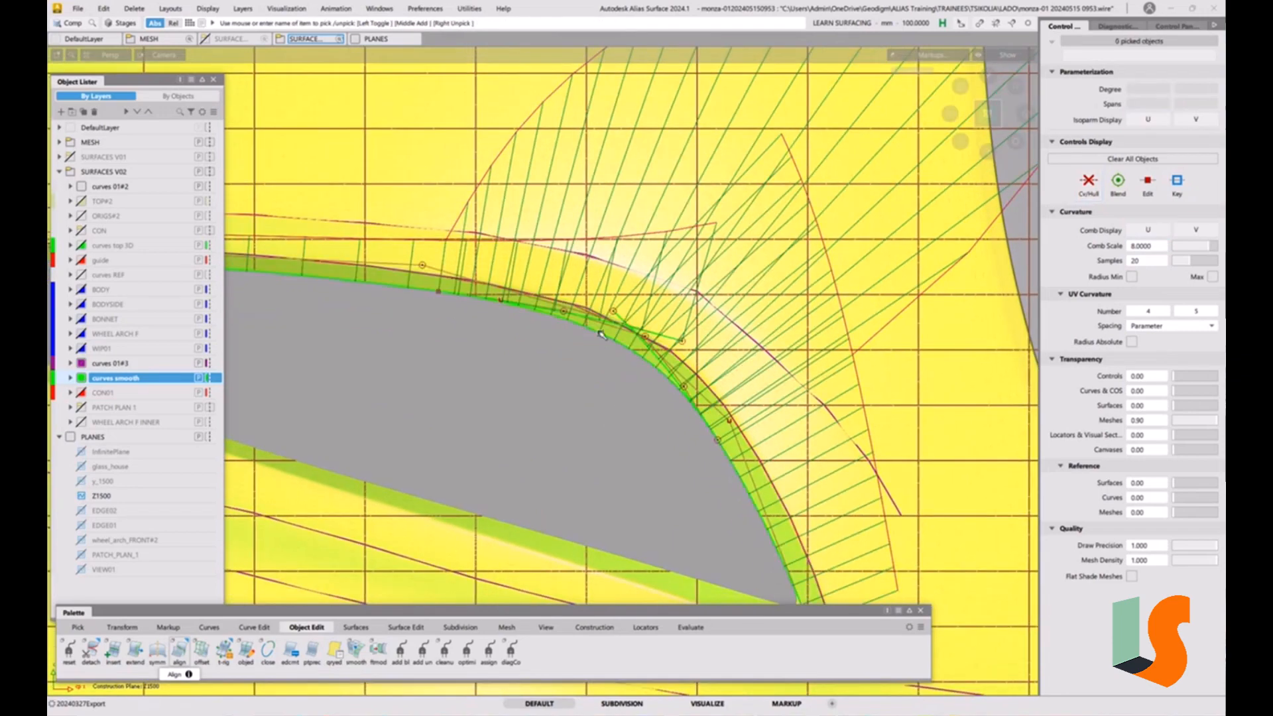
Reopen the alignment of the corner curve's rear end, try G3 continuity, and set it back to G2.
{"action": "key", "text": "ctrl+q"}
{"action": "left_click", "coordinate": [599, 332]}
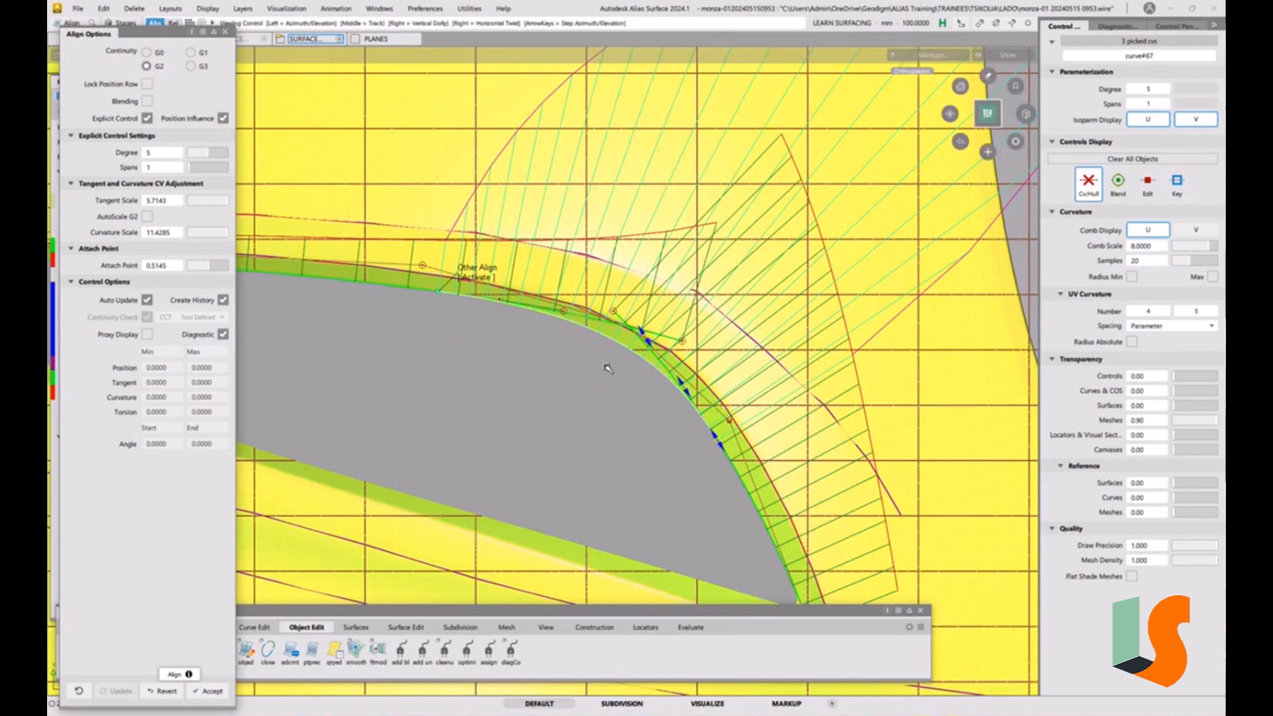
{"action": "left_click", "coordinate": [208, 68]}
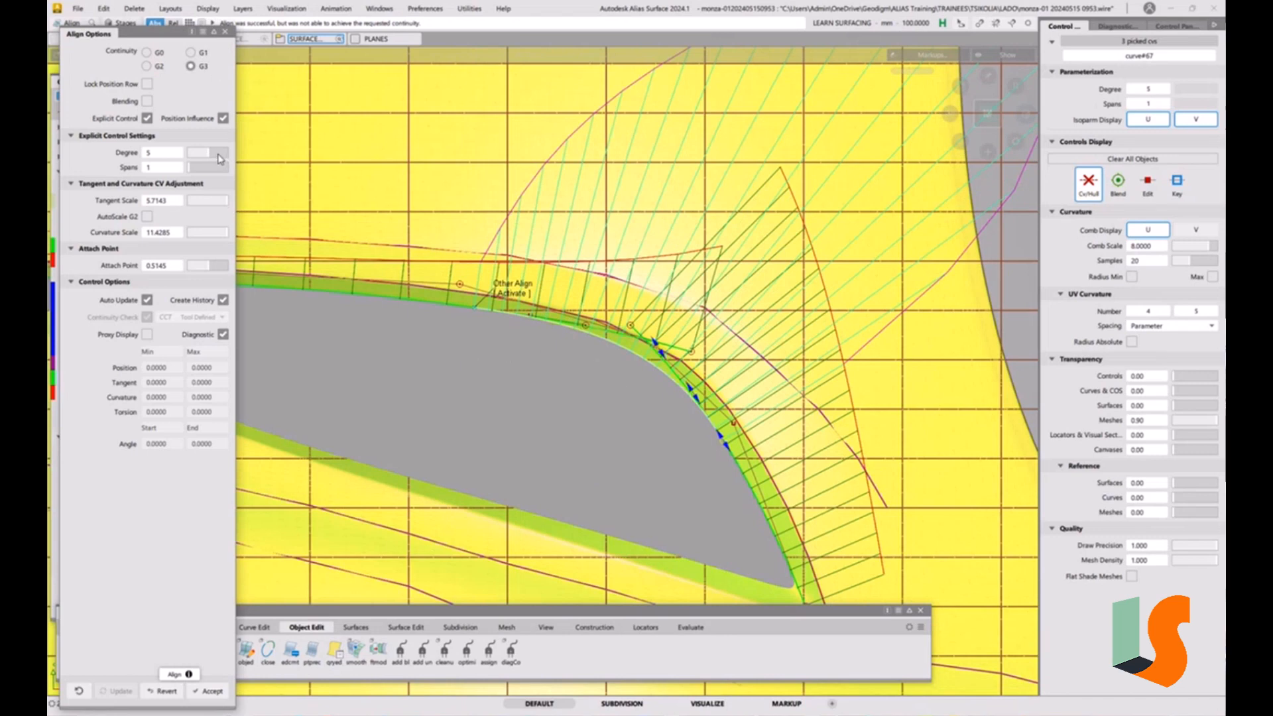
{"action": "left_click", "coordinate": [159, 68]}
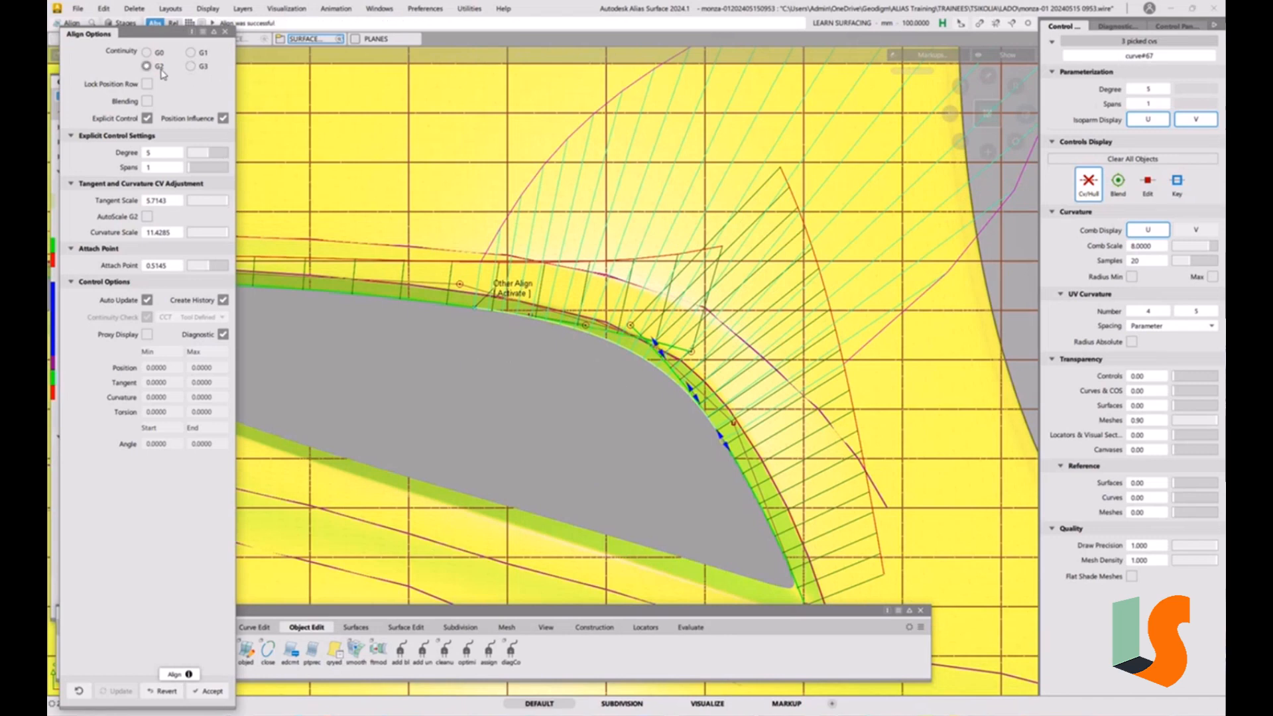
Slide the corner curve's rear attach point to 0.3864 and reshape its upper end to attach point 0.7003, tangent scale 9.3455 and curvature scale 16.4277.
{"action": "right_click_drag", "start_coordinate": [549, 355], "coordinate": [501, 392], "text": "alt+shift"}
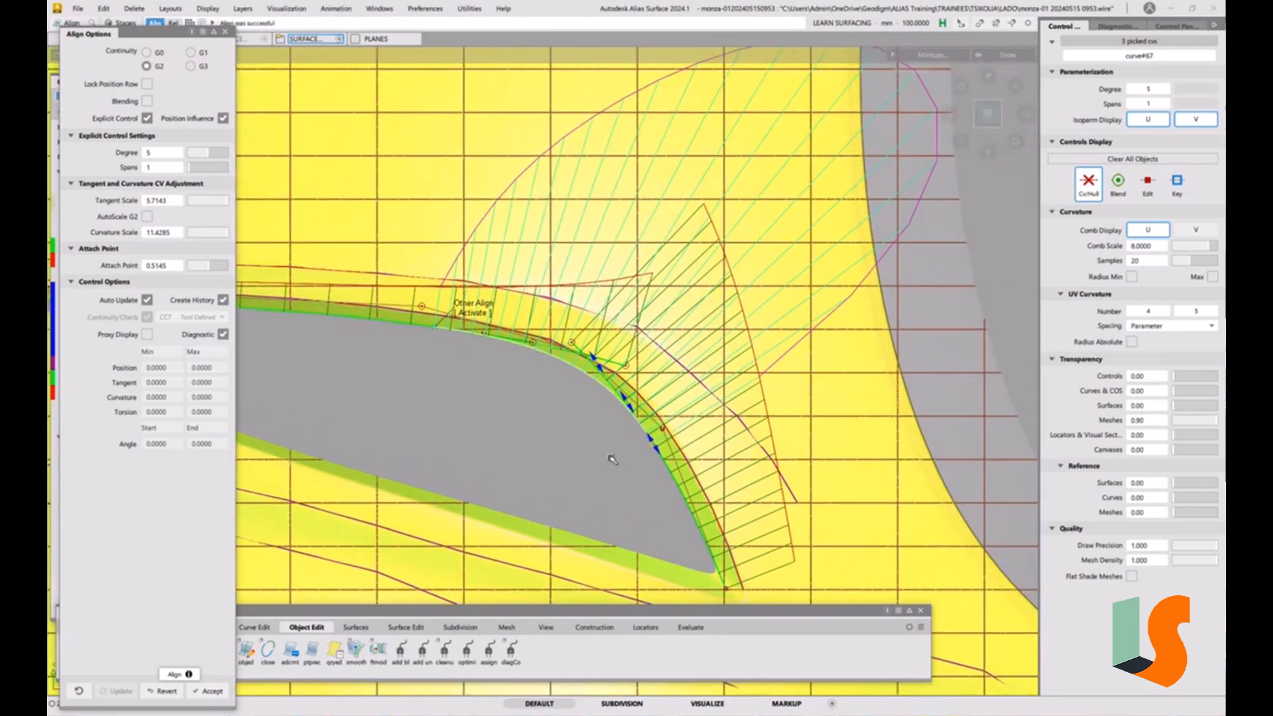
{"action": "left_click_drag", "start_coordinate": [659, 453], "coordinate": [674, 490]}
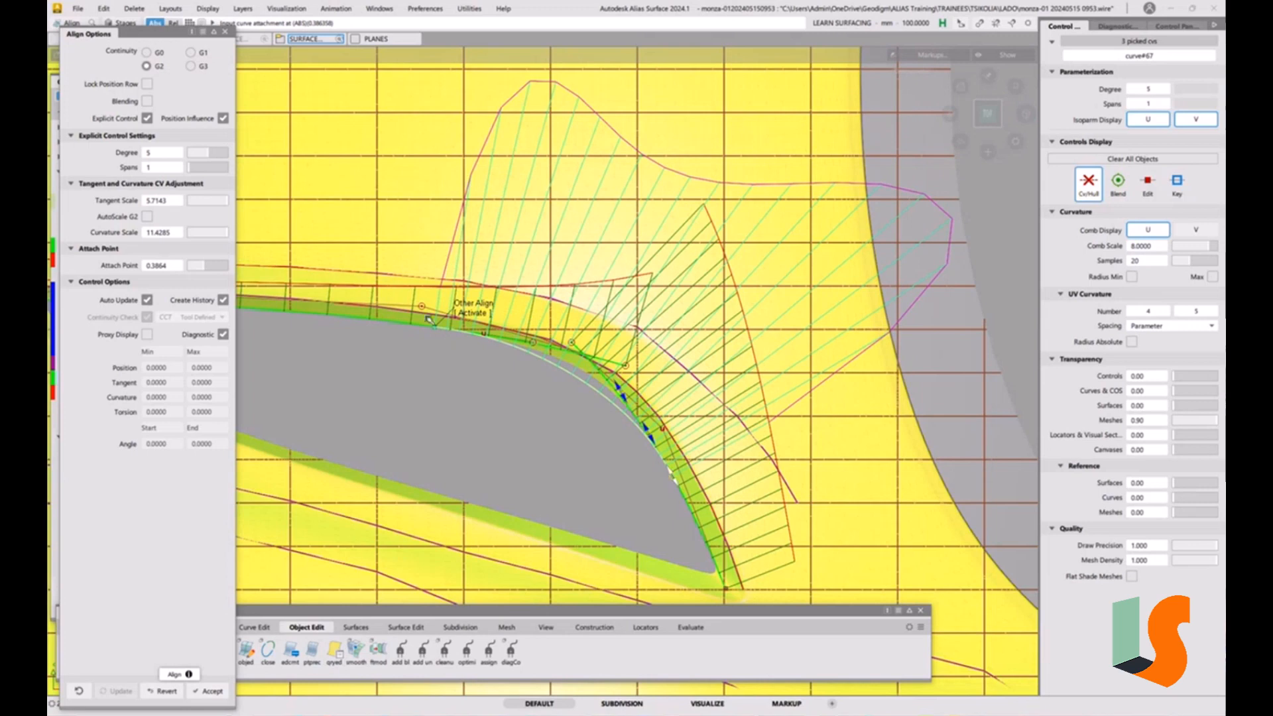
{"action": "left_click", "coordinate": [480, 317]}
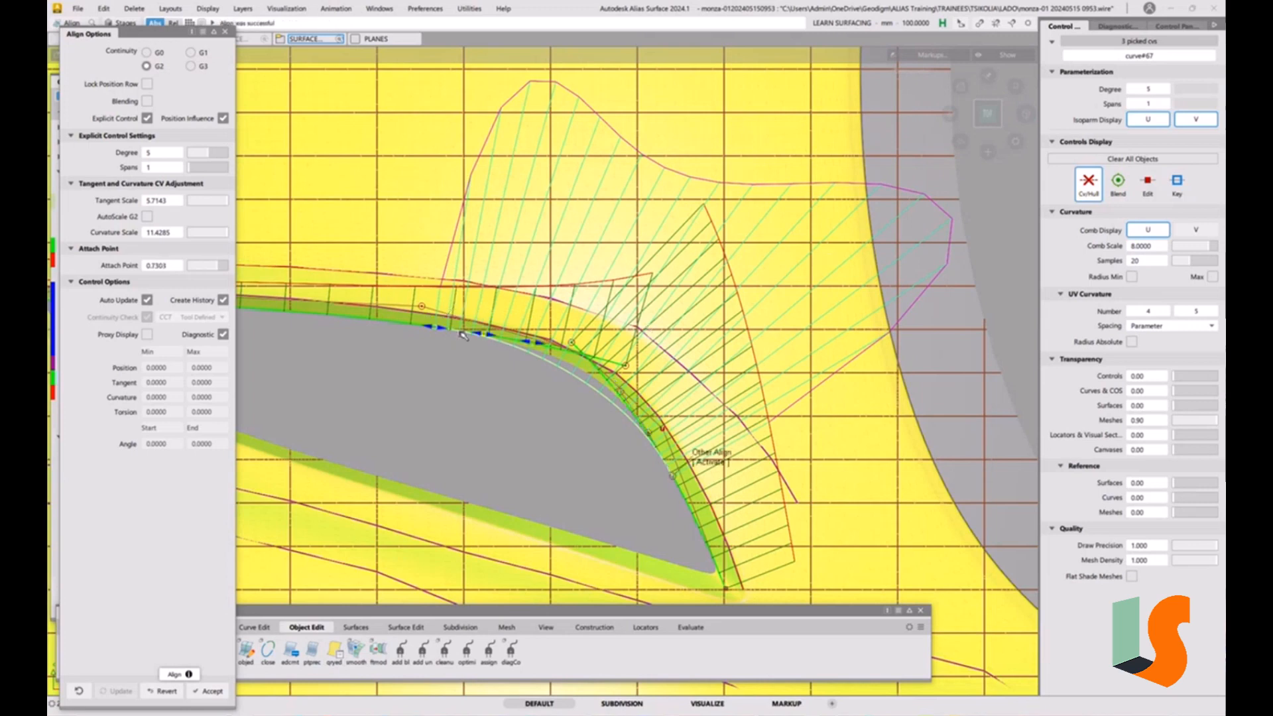
{"action": "left_click_drag", "start_coordinate": [445, 333], "coordinate": [543, 345]}
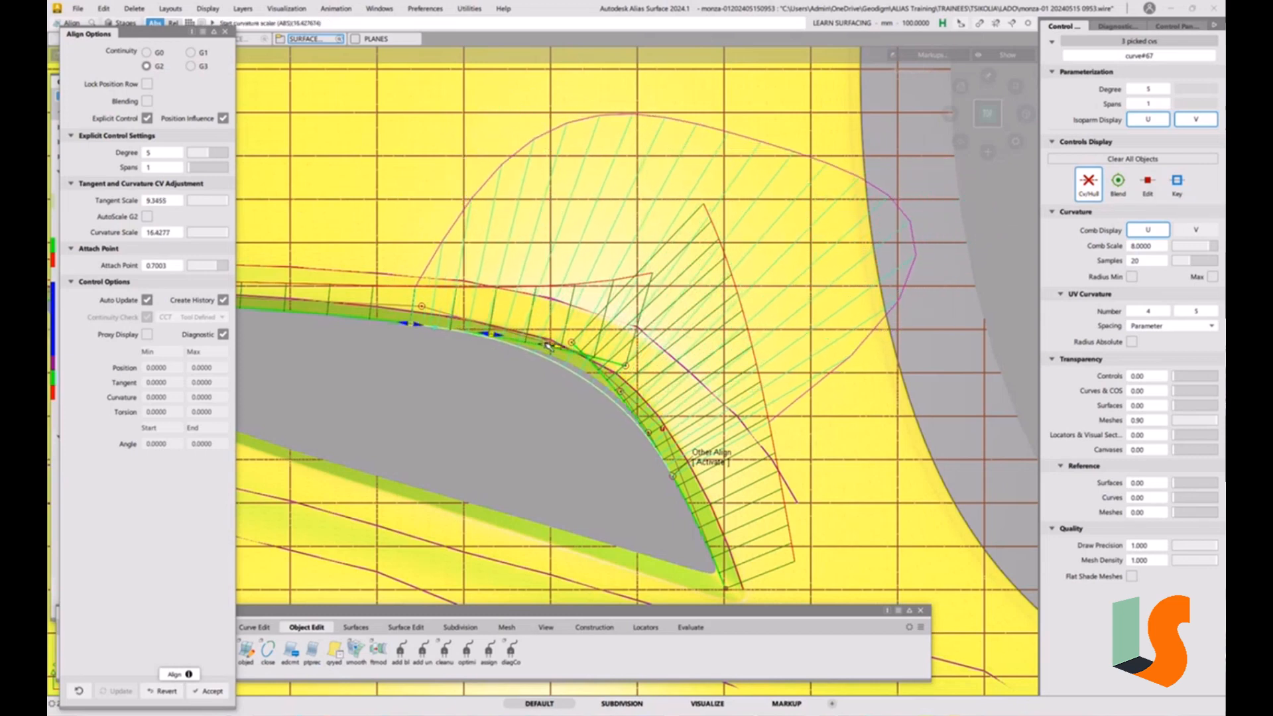
Adjust the rear end's tangent scale to about 8.22 and curvature scale to 14.36, and the upper end to attach point 0.6633, scales 11.46 and 20.37.
{"action": "left_click", "coordinate": [713, 461]}
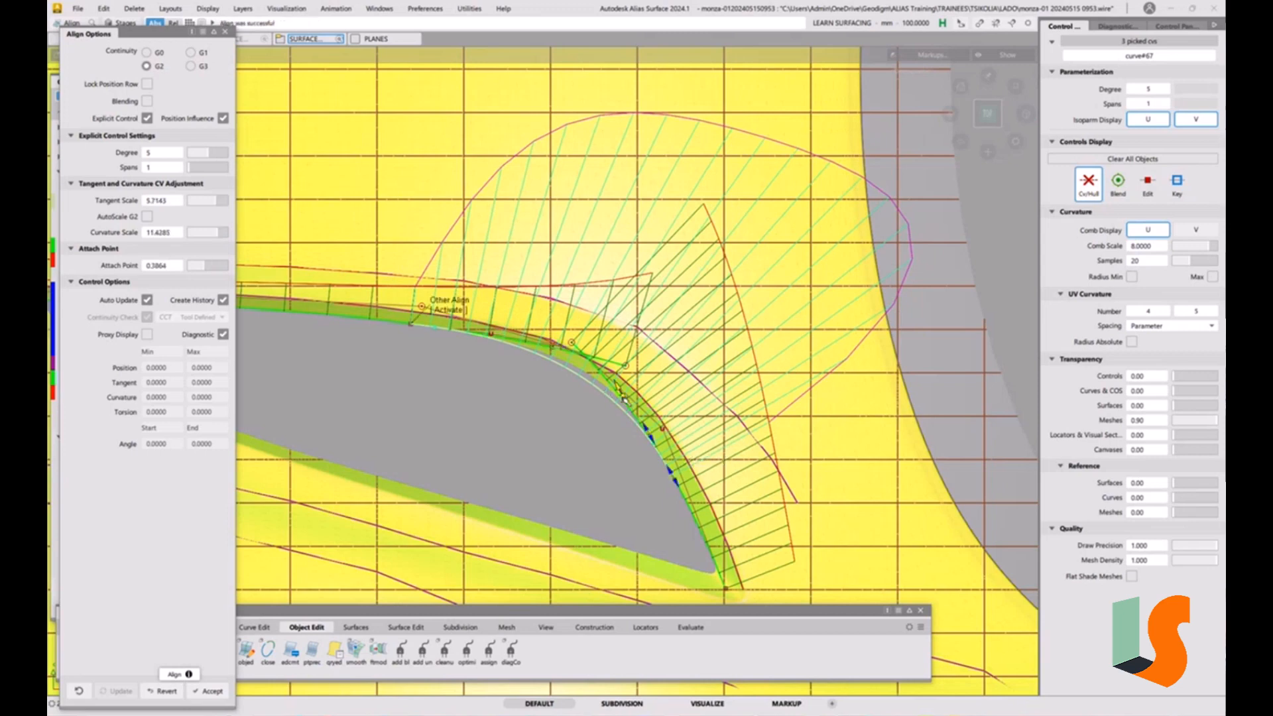
{"action": "mouse_move", "coordinate": [625, 402]}
{"action": "left_mouse_down"}
{"action": "mouse_move", "coordinate": [648, 439]}
{"action": "mouse_move", "coordinate": [616, 381]}
{"action": "left_mouse_up"}
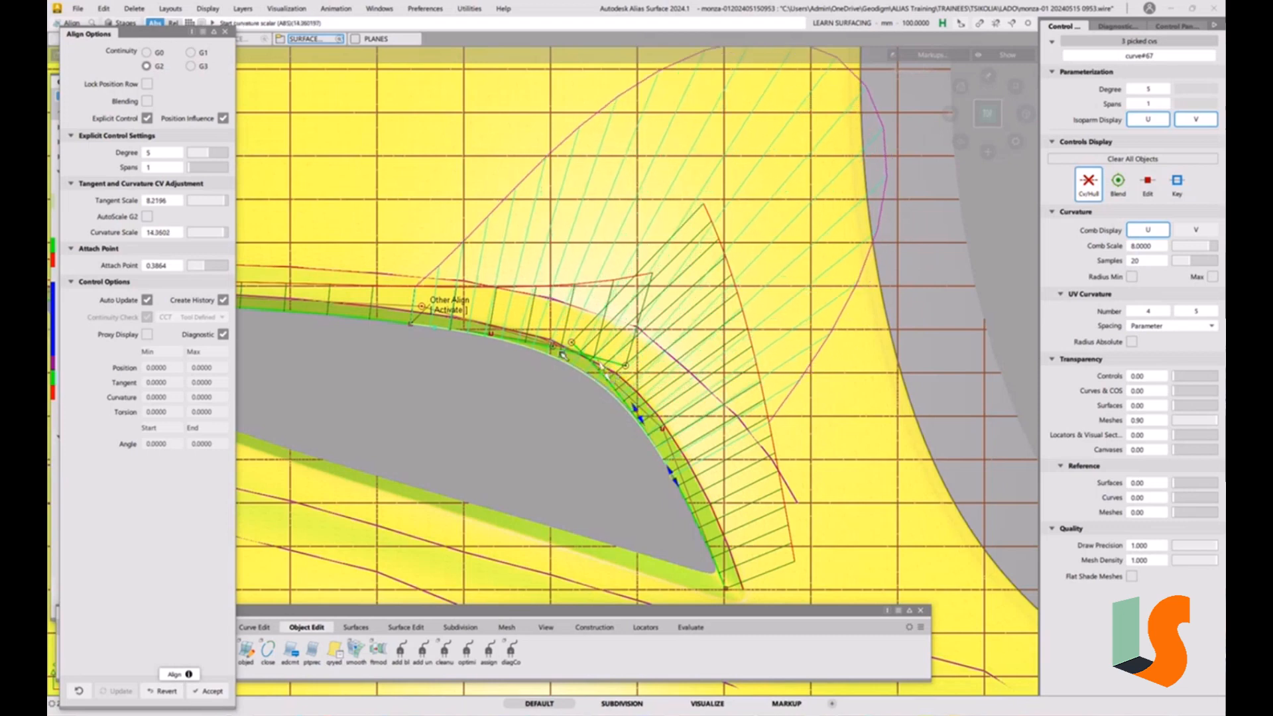
{"action": "left_click", "coordinate": [430, 313]}
{"action": "left_click_drag", "start_coordinate": [412, 325], "coordinate": [383, 323]}
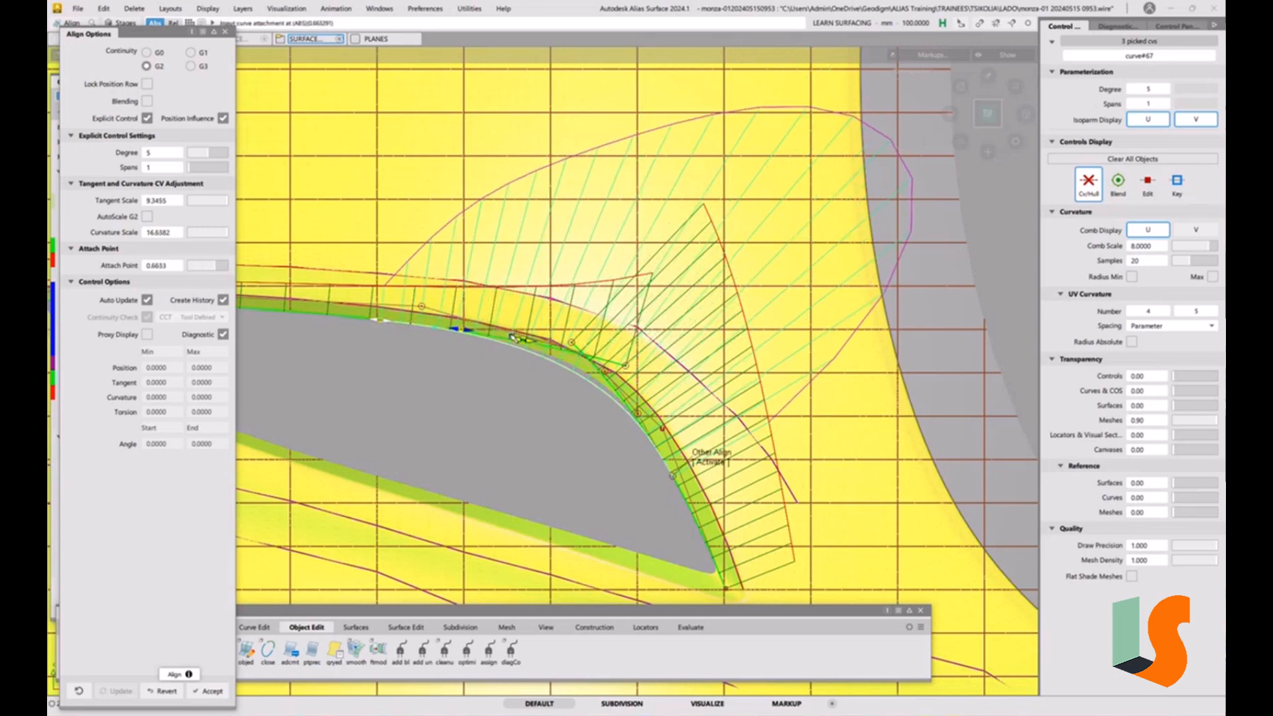
{"action": "left_click_drag", "start_coordinate": [530, 344], "coordinate": [492, 336]}
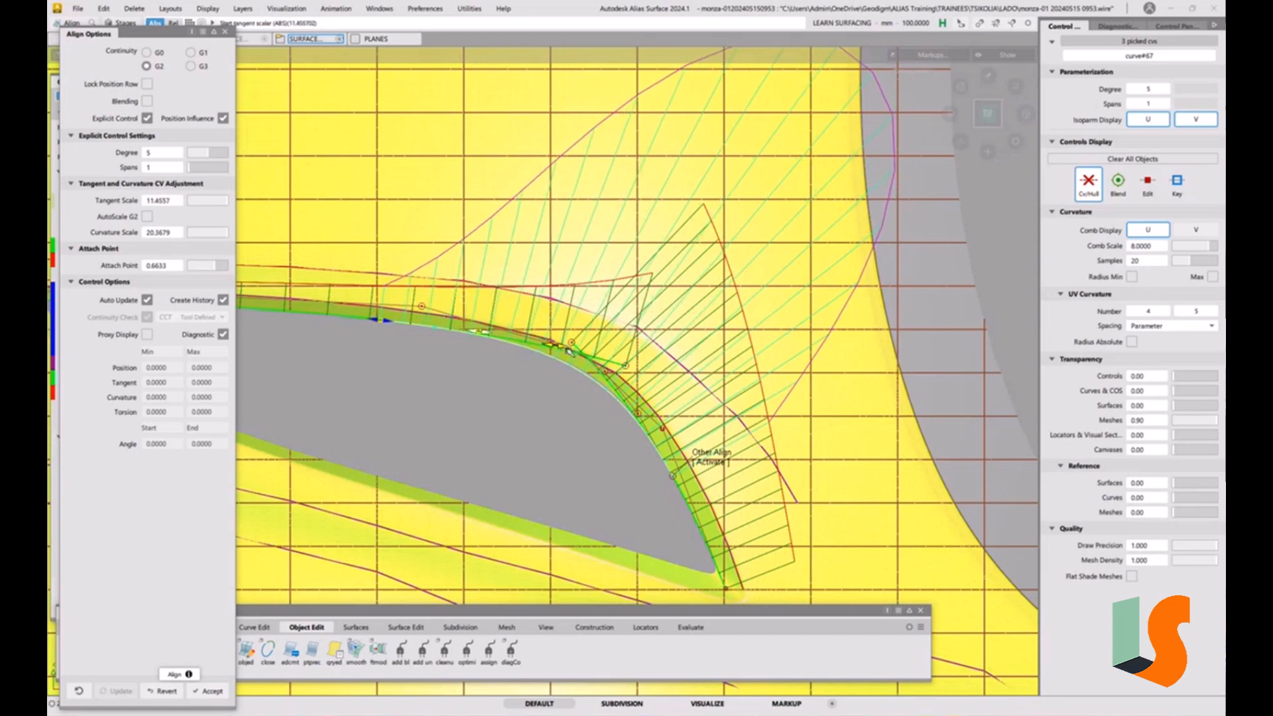
Slide the rear attach point to 0.2533, set its tangent scale to 9.8421 and curvature scale to 19.7135, and finish the alignment edit.
{"action": "left_click", "coordinate": [704, 466]}
{"action": "left_click_drag", "start_coordinate": [680, 486], "coordinate": [651, 439]}
{"action": "left_click_drag", "start_coordinate": [621, 391], "coordinate": [623, 366]}
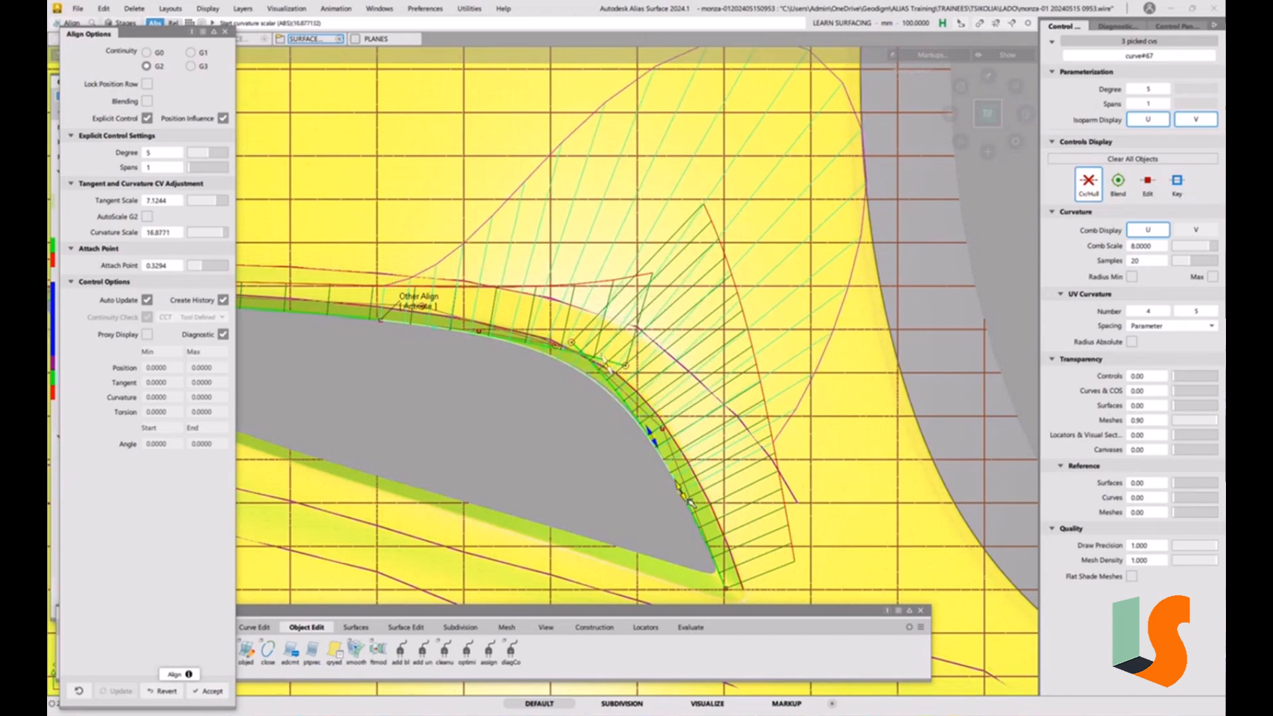
{"action": "left_click_drag", "start_coordinate": [686, 502], "coordinate": [690, 511]}
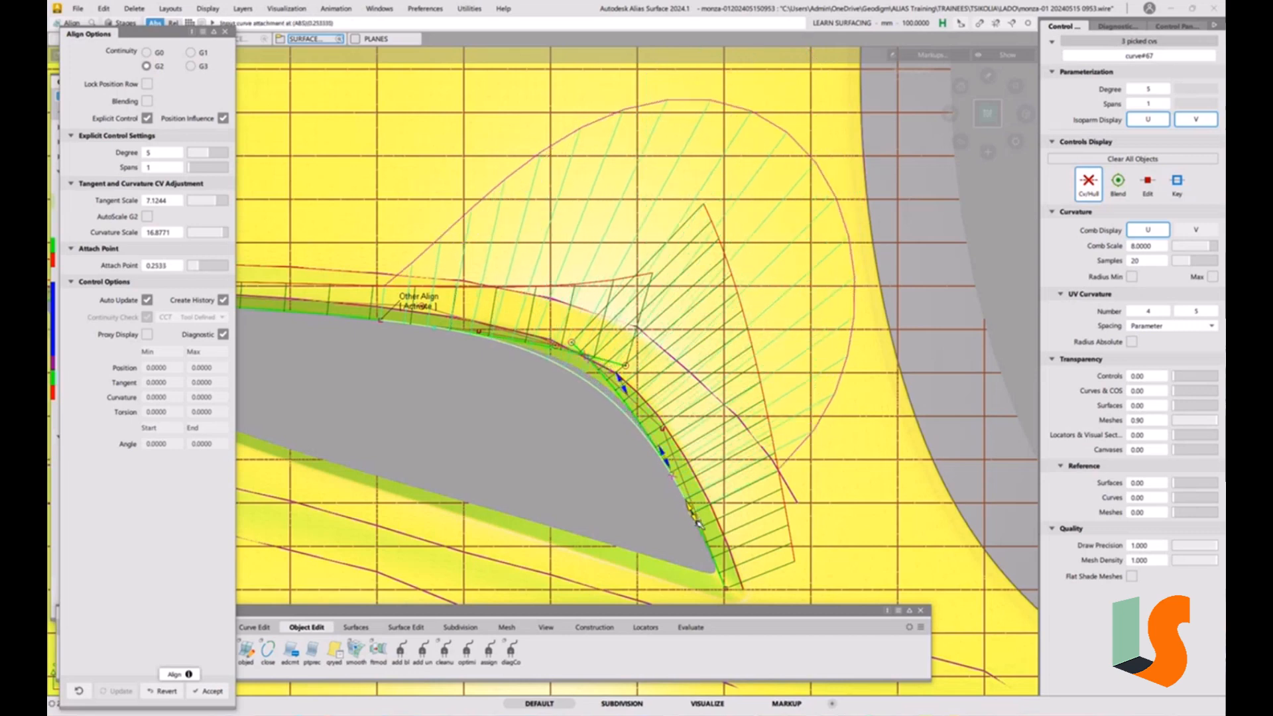
{"action": "left_click_drag", "start_coordinate": [665, 463], "coordinate": [662, 444]}
{"action": "left_click_drag", "start_coordinate": [621, 380], "coordinate": [624, 366]}
{"action": "left_click", "coordinate": [573, 454]}
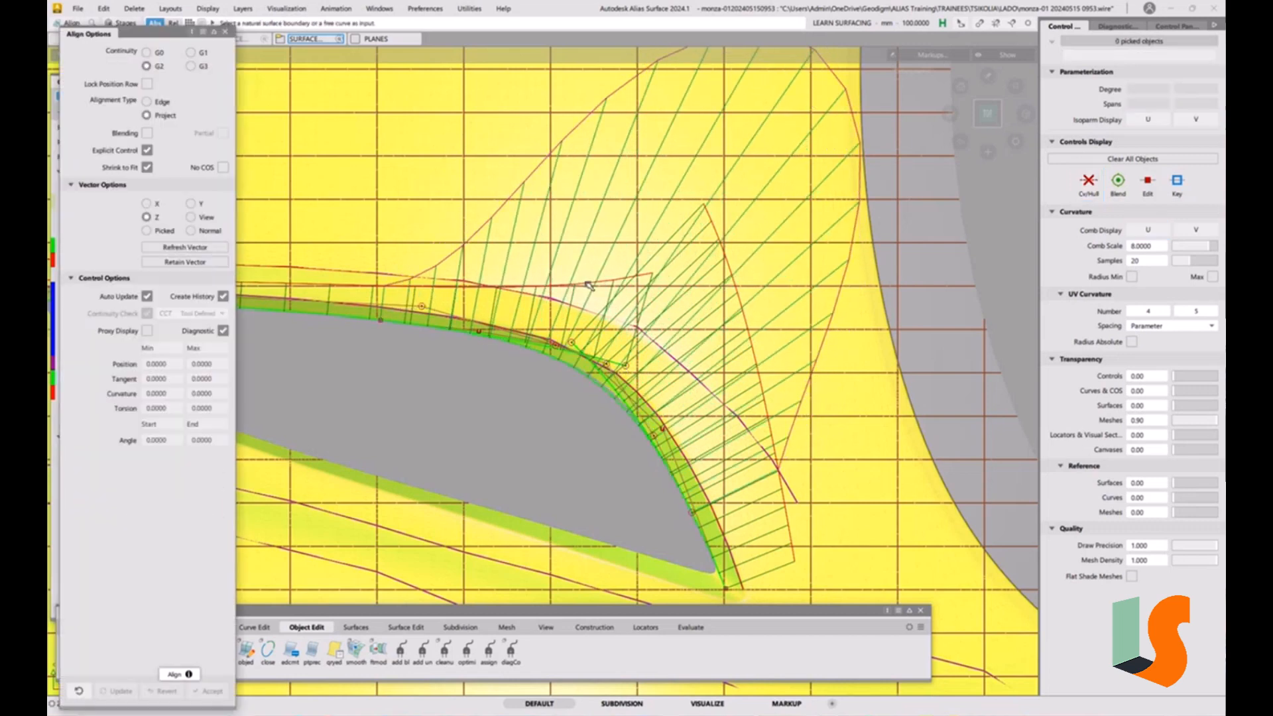
Hide the control points on all curves, show CVs and hull on the corner curve only, and deselect it.
{"action": "left_click", "coordinate": [208, 9]}
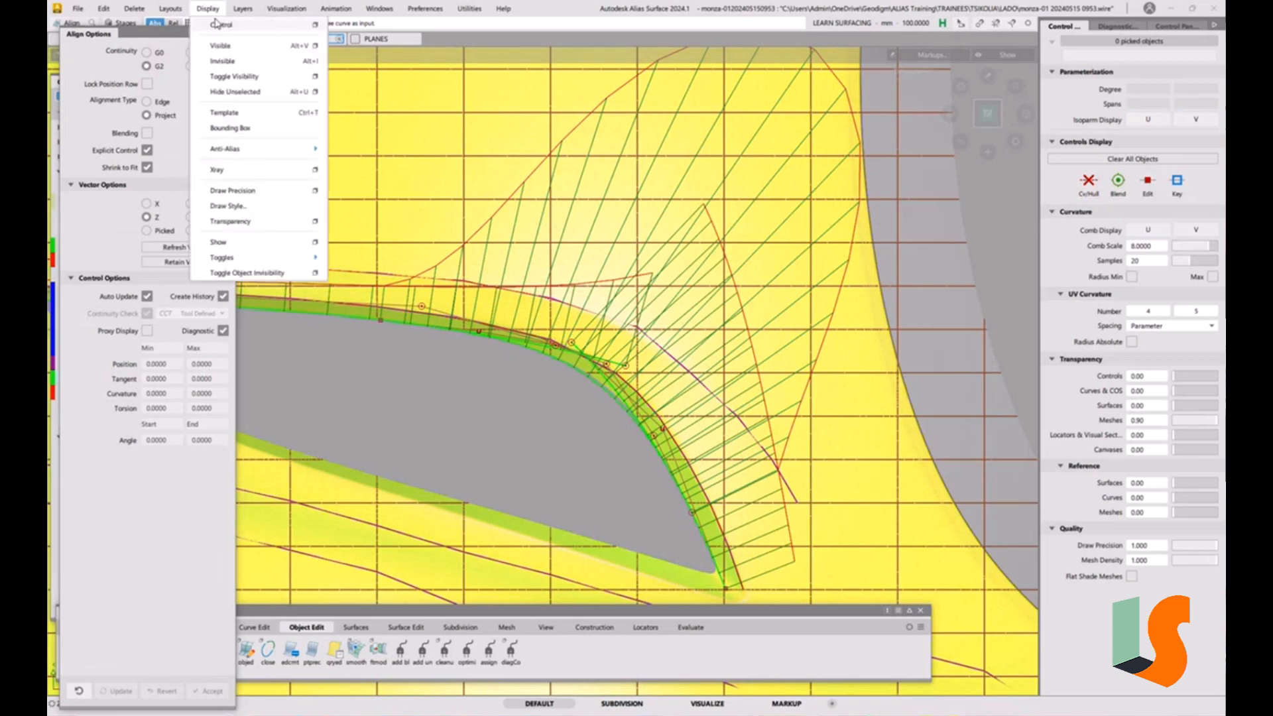
{"action": "left_click", "coordinate": [221, 29]}
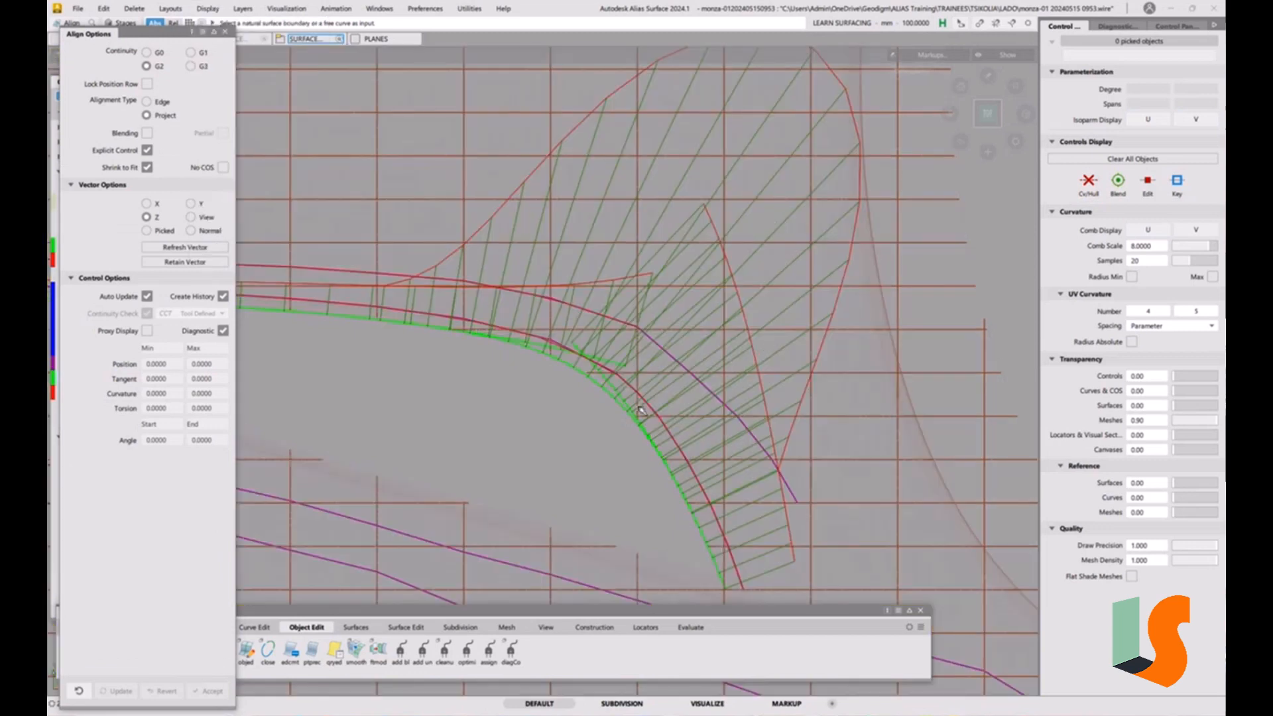
{"action": "left_click_drag", "start_coordinate": [639, 407], "coordinate": [675, 424], "text": "ctrl+shift"}
{"action": "left_click", "coordinate": [618, 403]}
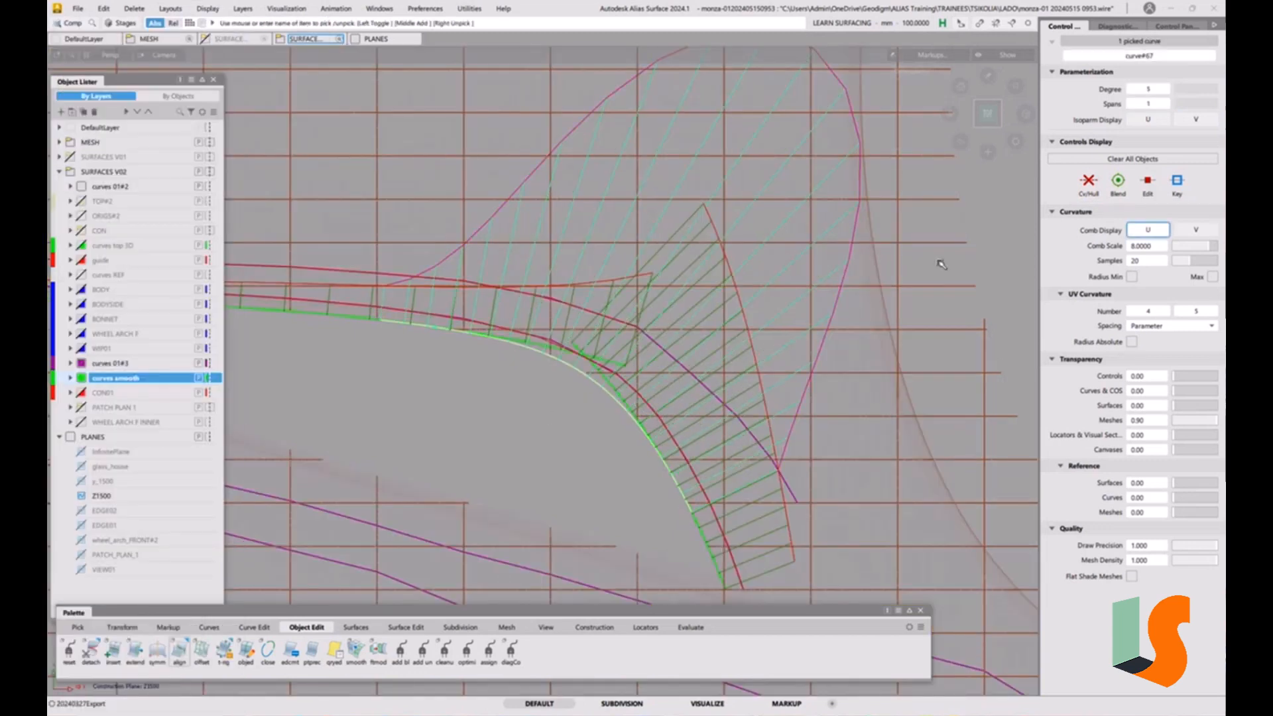
{"action": "left_click", "coordinate": [1089, 183]}
{"action": "left_click_drag", "start_coordinate": [718, 448], "coordinate": [718, 398], "text": "ctrl+shift"}
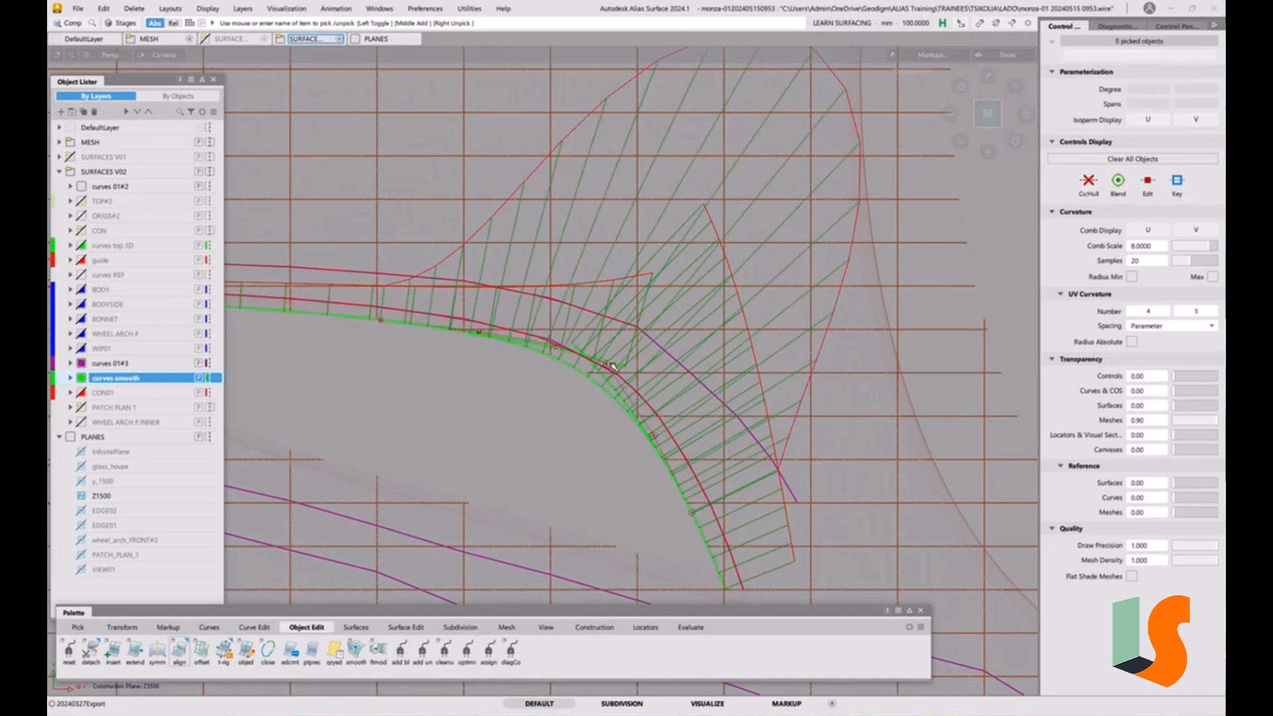
Reopen the corner alignment and set the rear end's curvature scale to 16.7964 and tangent scale to 8.8909, and the upper end's curvature scale to 20.7786.
{"action": "left_click", "coordinate": [586, 375]}
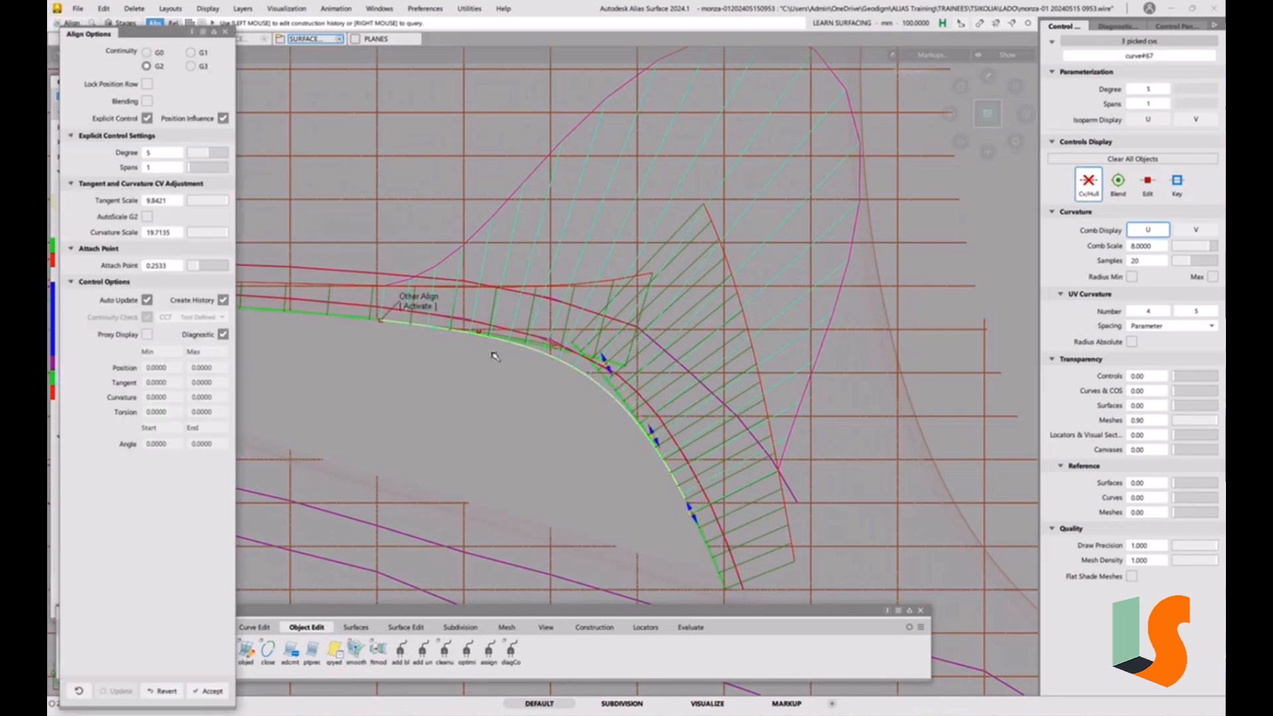
{"action": "mouse_move", "coordinate": [617, 376]}
{"action": "left_mouse_down"}
{"action": "mouse_move", "coordinate": [607, 369]}
{"action": "mouse_move", "coordinate": [623, 391]}
{"action": "left_mouse_up"}
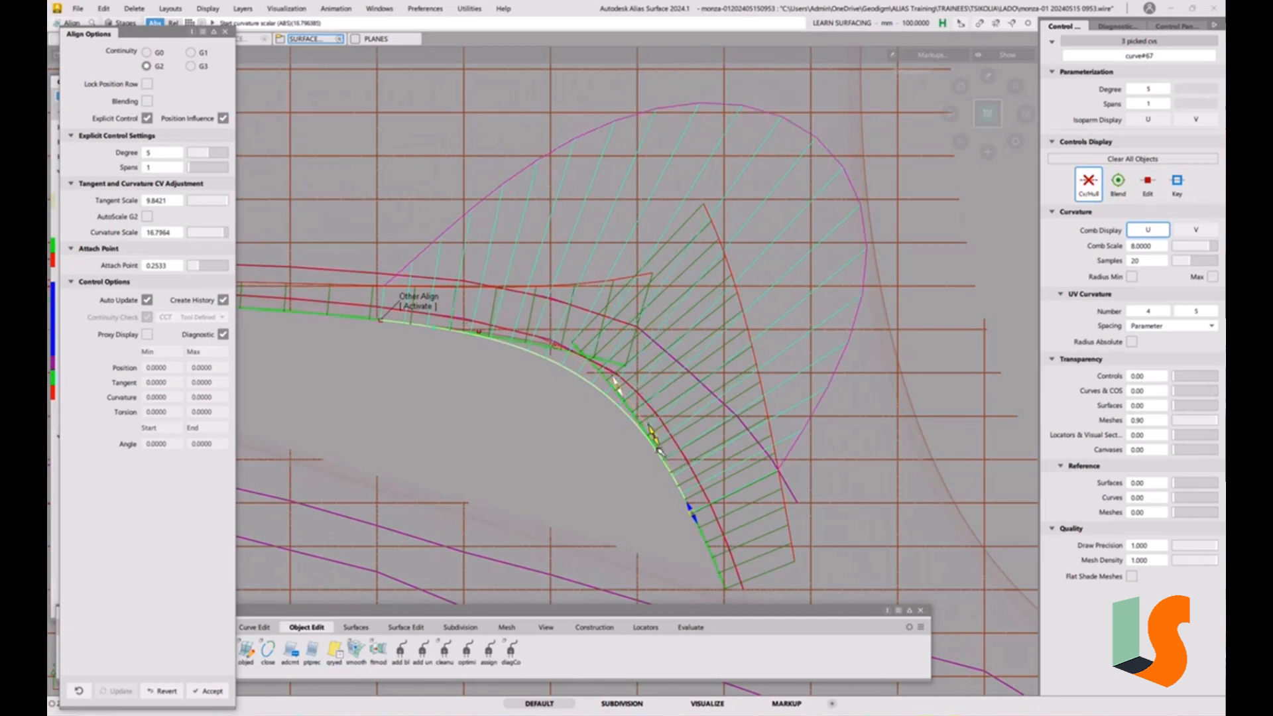
{"action": "left_click_drag", "start_coordinate": [655, 439], "coordinate": [660, 451]}
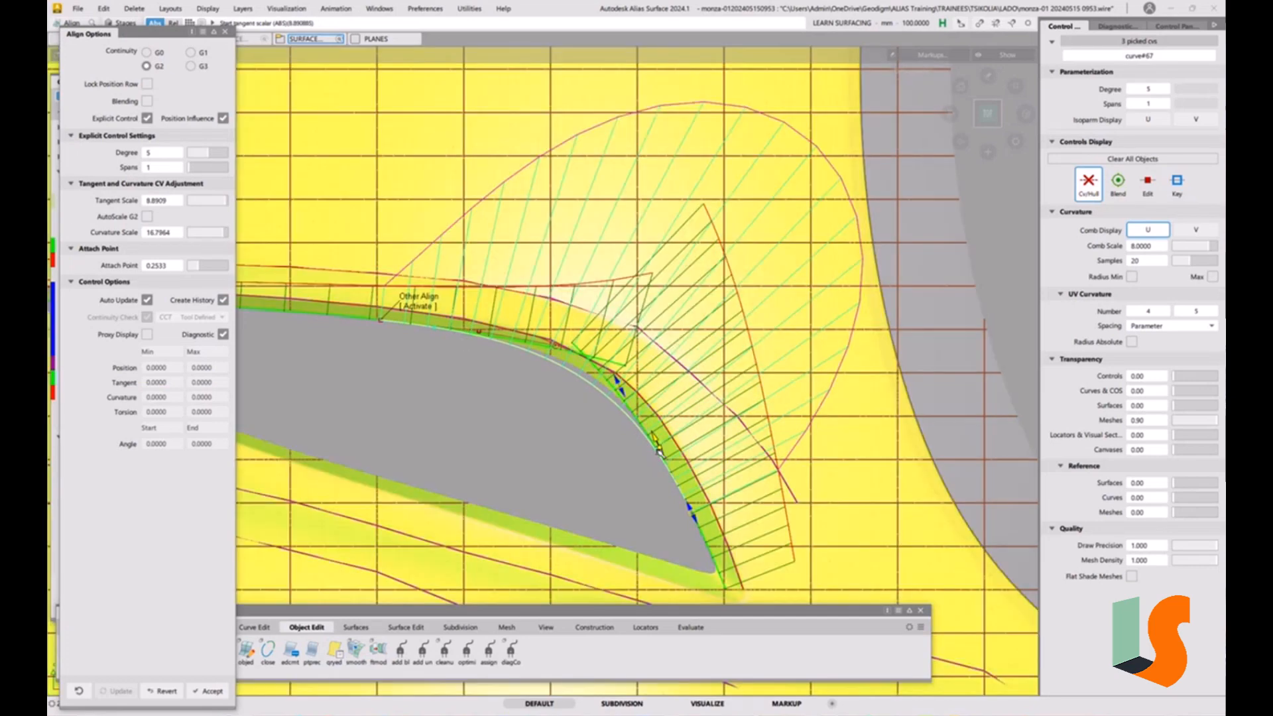
{"action": "left_click", "coordinate": [419, 306]}
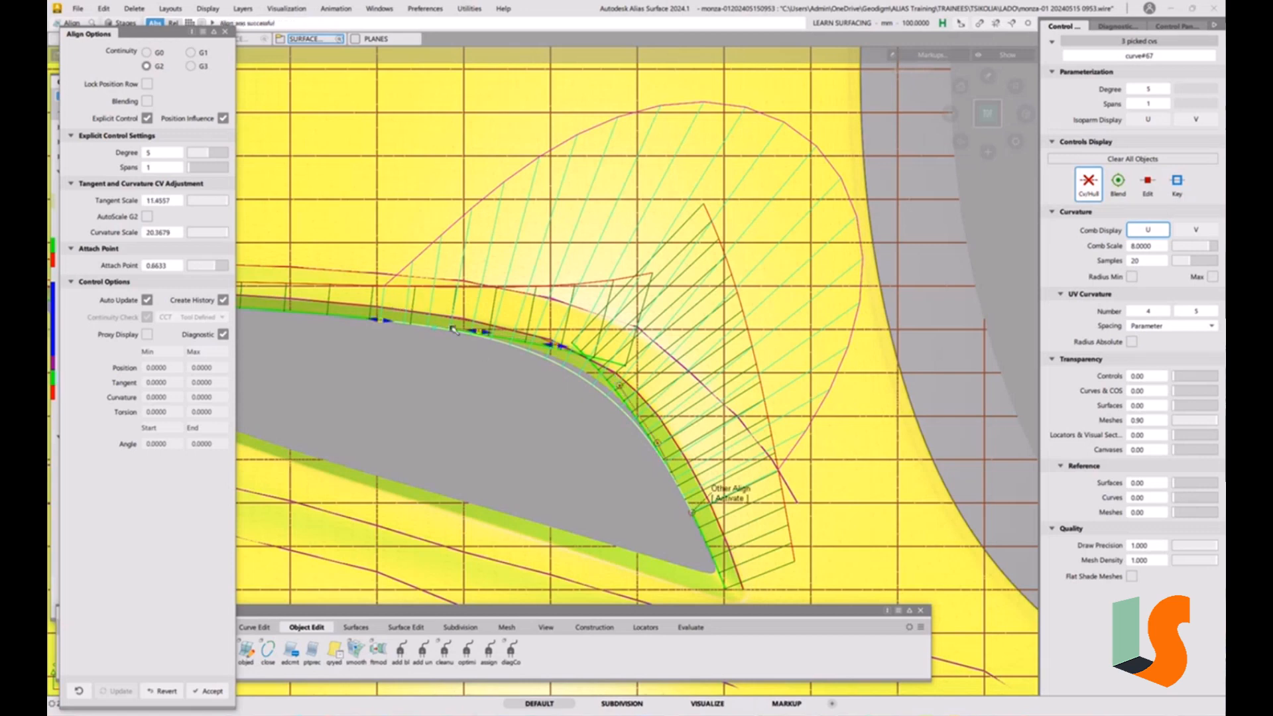
{"action": "left_click_drag", "start_coordinate": [568, 350], "coordinate": [571, 352]}
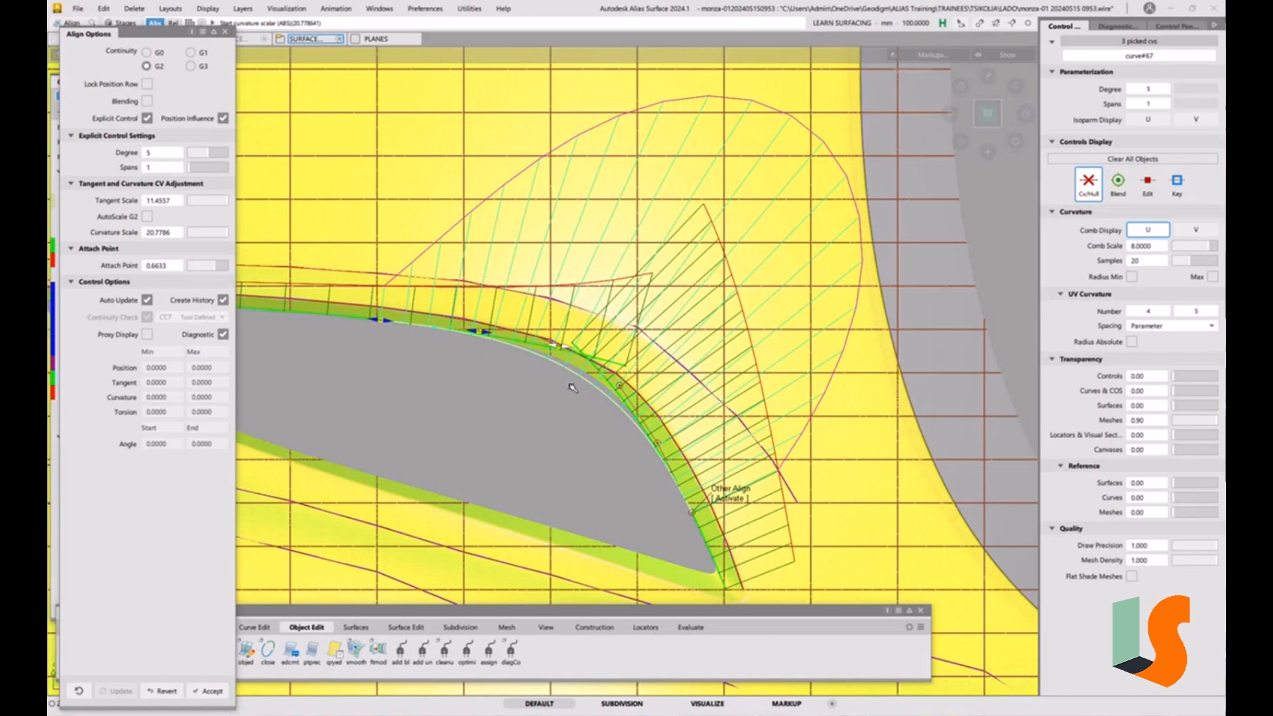
Raise the corner curve to degree 6 with one span and deselect it.
{"action": "key", "text": "ctrl+d"}
{"action": "left_click", "coordinate": [696, 412]}
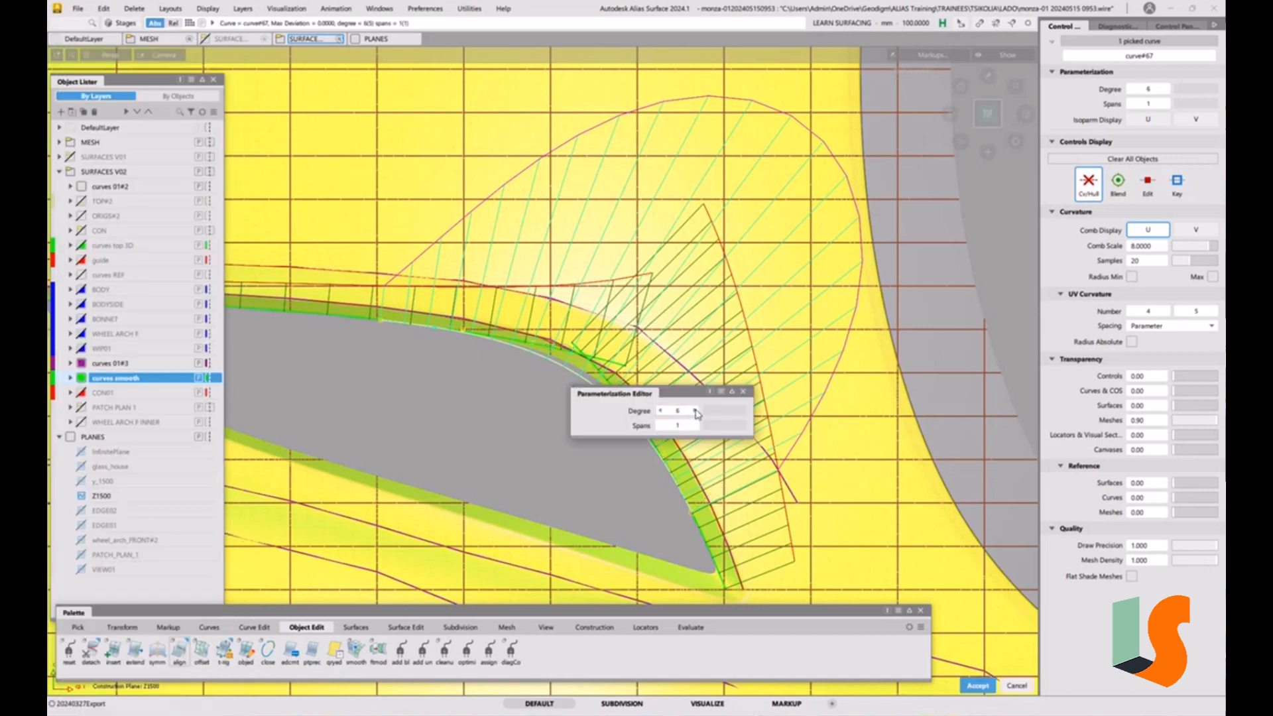
{"action": "left_click_drag", "start_coordinate": [730, 458], "coordinate": [721, 388], "text": "ctrl+shift"}
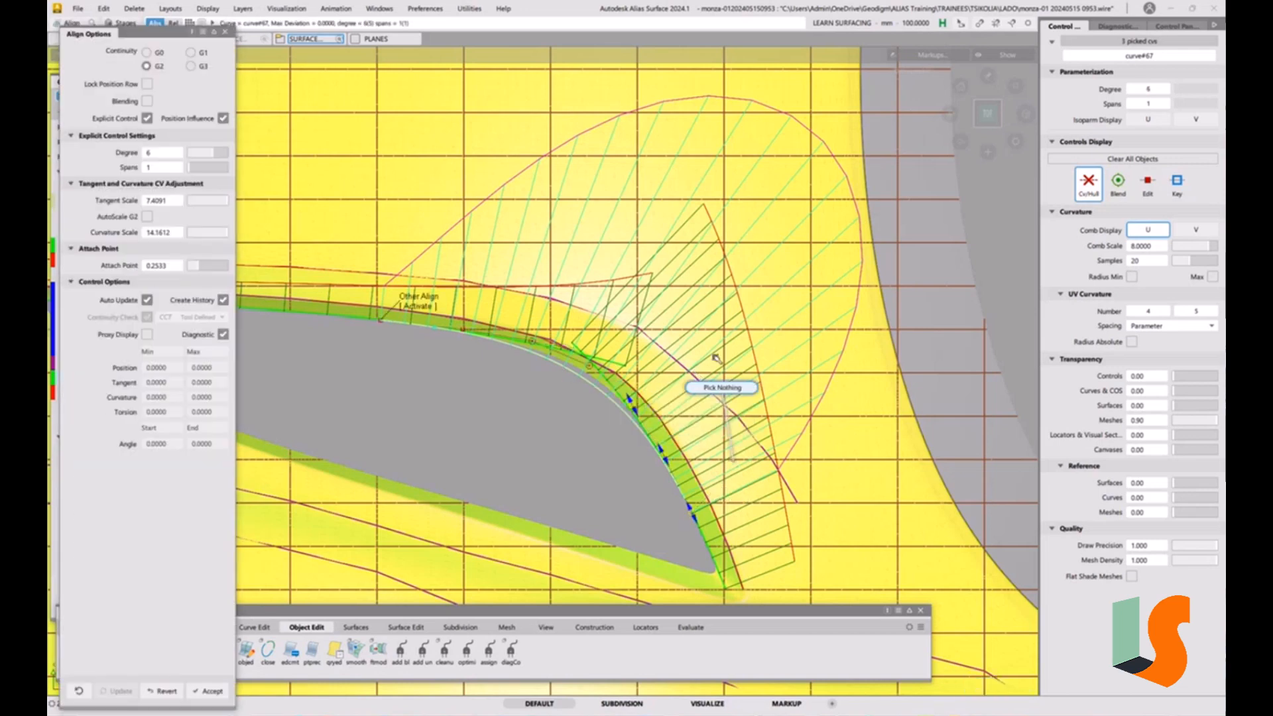
Move the corner curve's middle CV slightly to fine-tune the shape of its curvature comb.
{"action": "key", "text": "ctrl+x"}
{"action": "key", "text": "alt+shift"}
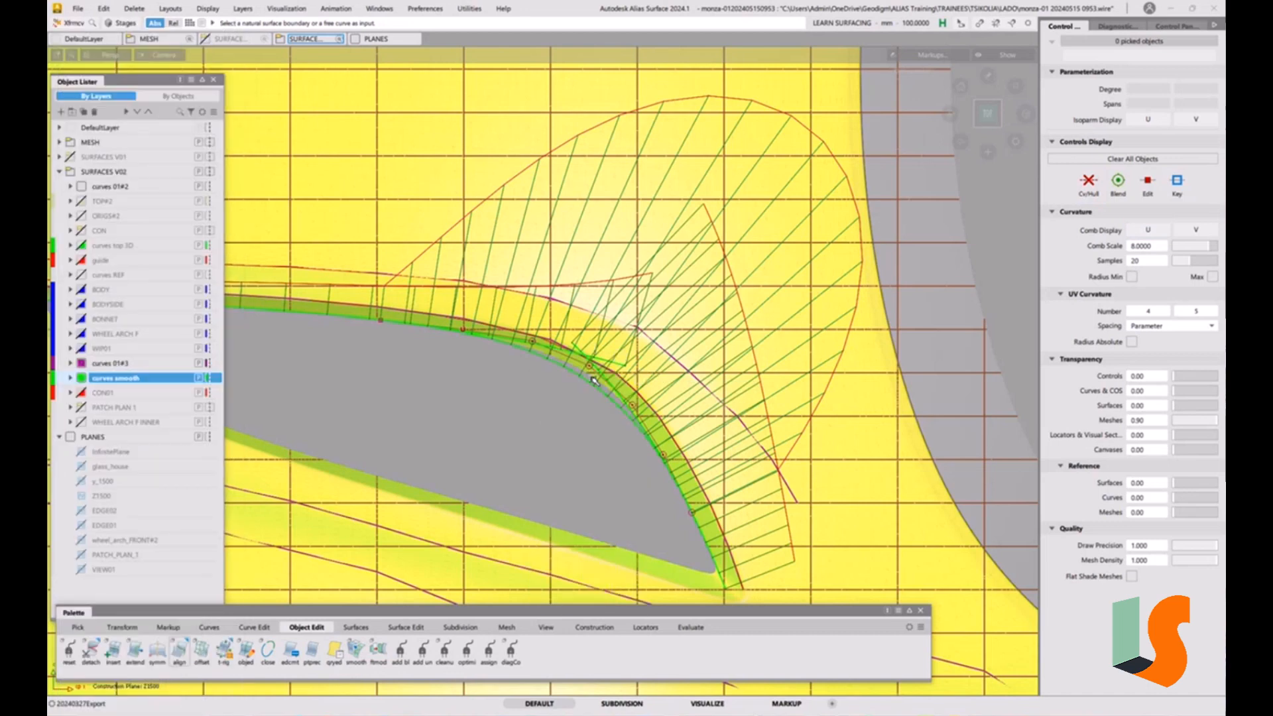
{"action": "left_click", "coordinate": [591, 368]}
{"action": "left_click_drag", "start_coordinate": [534, 430], "coordinate": [547, 422]}
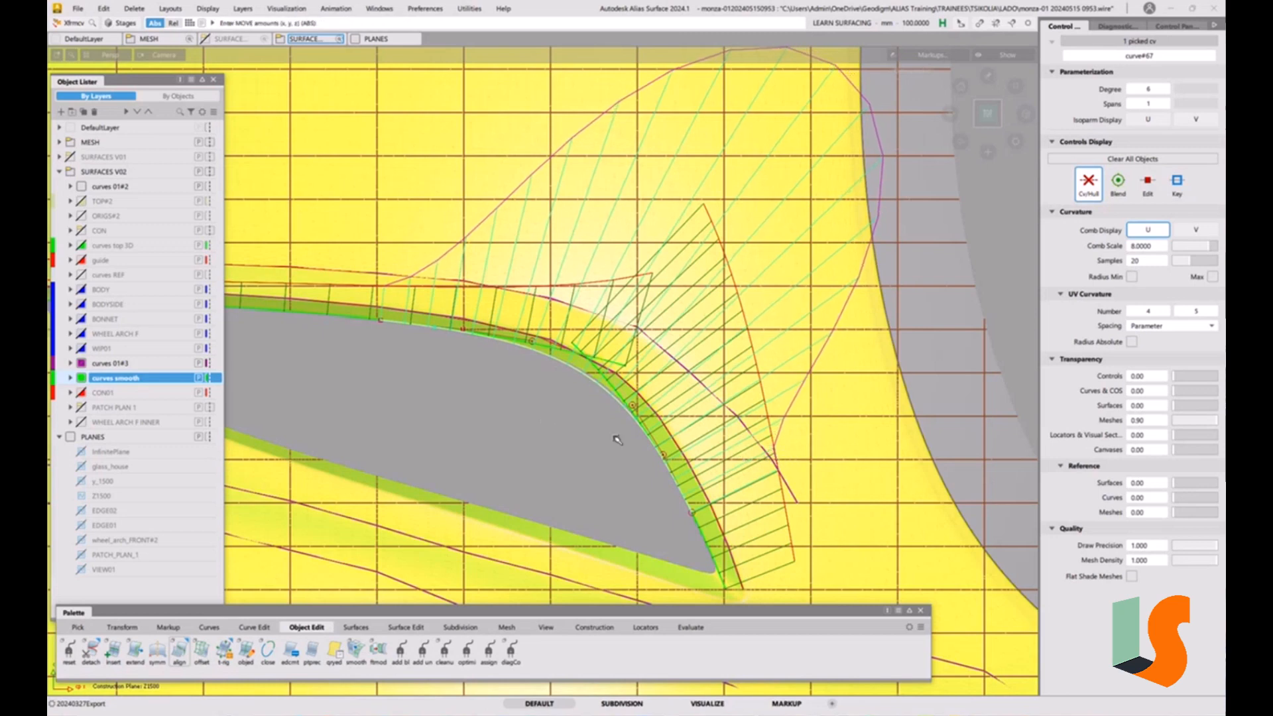
{"action": "left_click_drag", "start_coordinate": [599, 463], "coordinate": [595, 457]}
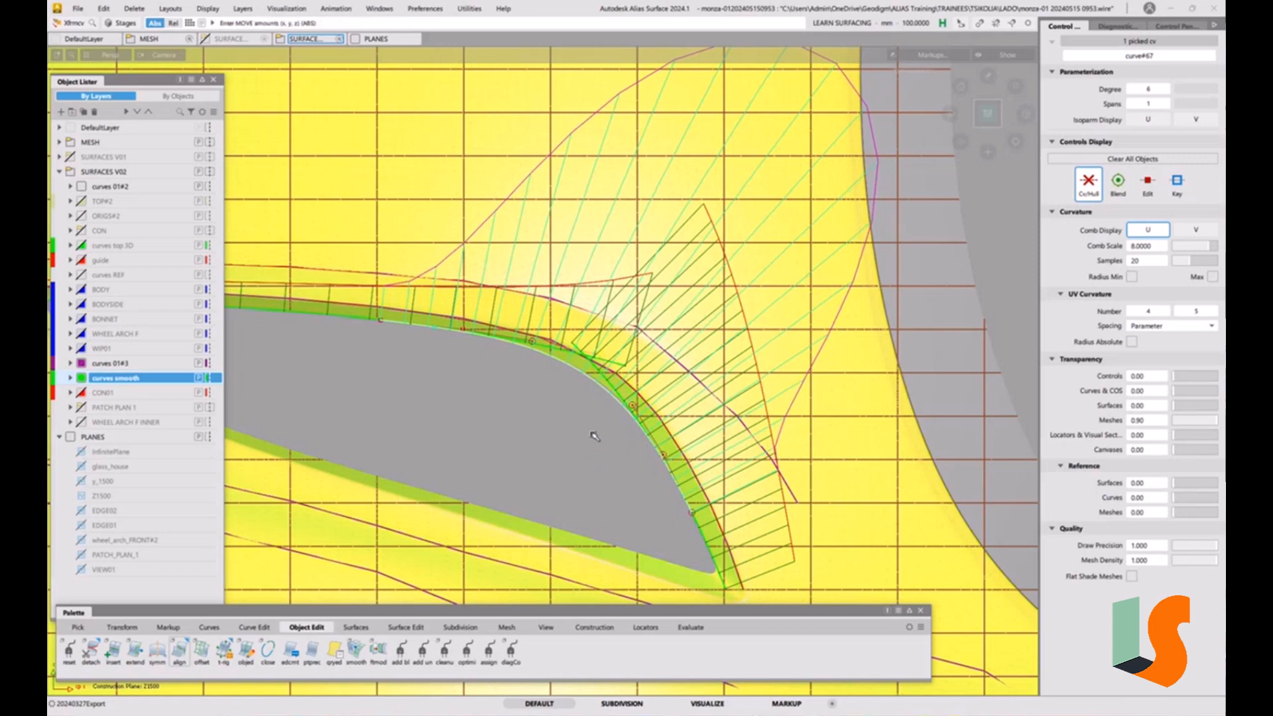
Nudge the picked middle CV of the corner curve by a small amount and deselect it.
{"action": "key", "text": "shift+alt"}
{"action": "left_click", "coordinate": [632, 541], "text": "alt+shift"}
{"action": "middle_click_drag", "start_coordinate": [576, 473], "coordinate": [565, 417]}
{"action": "left_click_drag", "start_coordinate": [561, 443], "coordinate": [495, 443]}
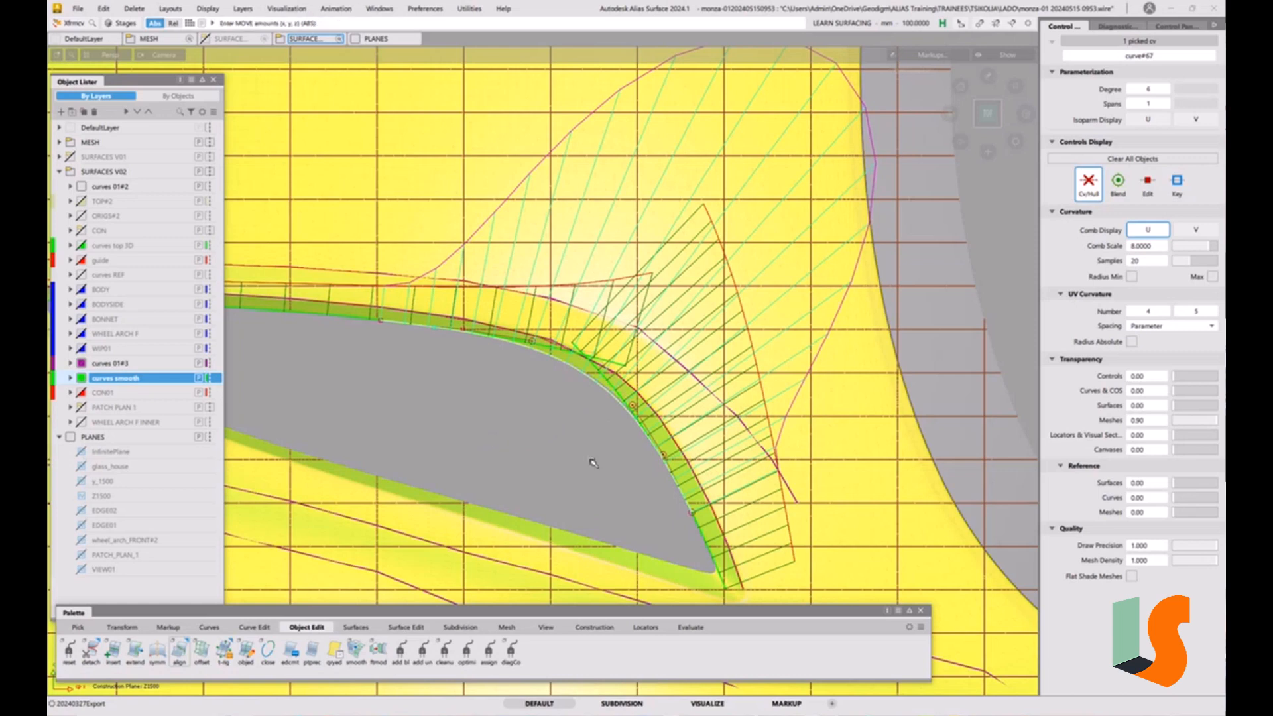
{"action": "left_click", "coordinate": [780, 459]}
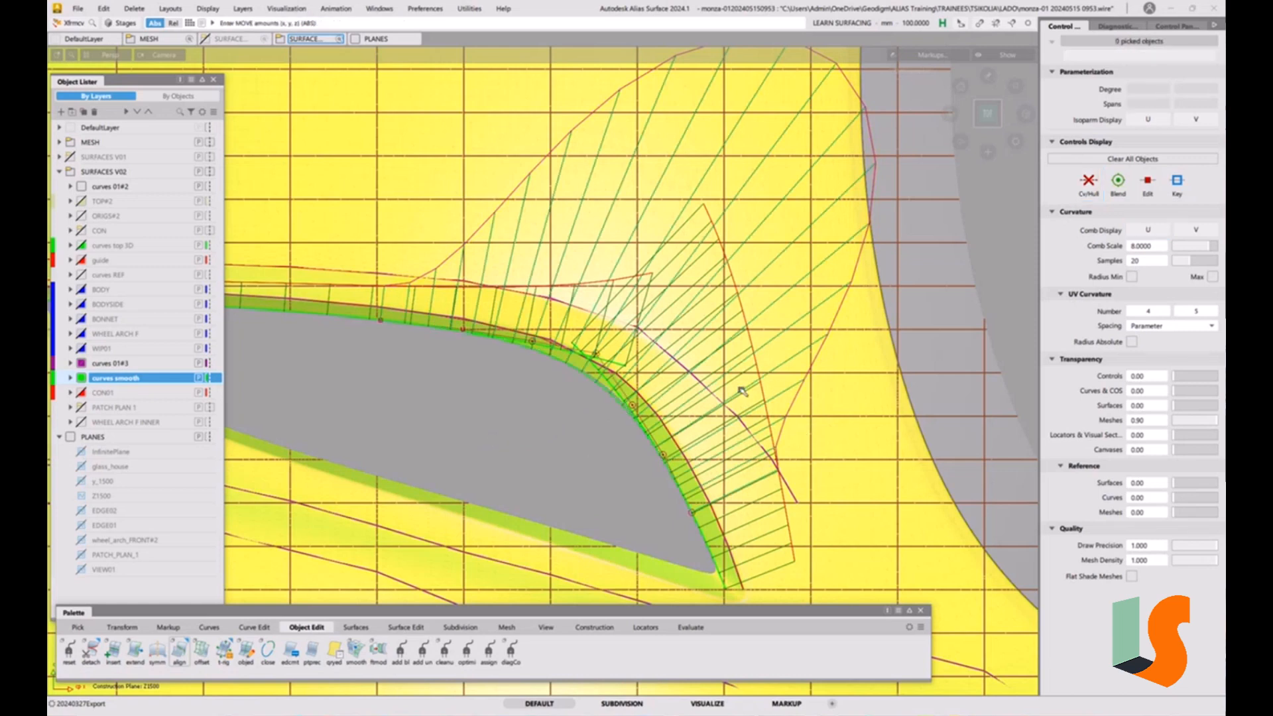
Reopen the corner curve's rear-end alignment and set its tangent scale to 7.7519 and curvature scale to 15.4305.
{"action": "right_click_drag", "start_coordinate": [623, 381], "coordinate": [614, 410], "text": "alt+shift"}
{"action": "middle_click_drag", "start_coordinate": [614, 410], "coordinate": [586, 383], "text": "ctrl+shift"}
{"action": "left_click", "coordinate": [594, 380]}
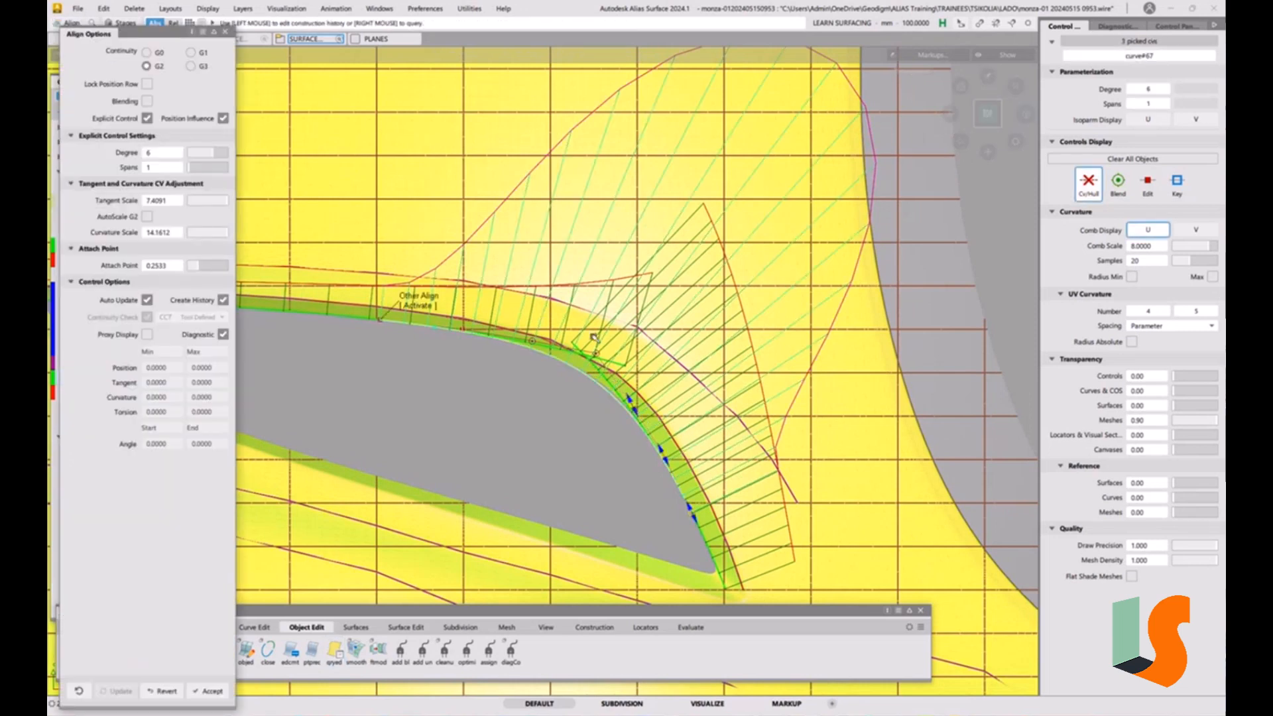
{"action": "mouse_move", "coordinate": [635, 415]}
{"action": "left_mouse_down"}
{"action": "mouse_move", "coordinate": [665, 448]}
{"action": "mouse_move", "coordinate": [635, 406]}
{"action": "left_mouse_up"}
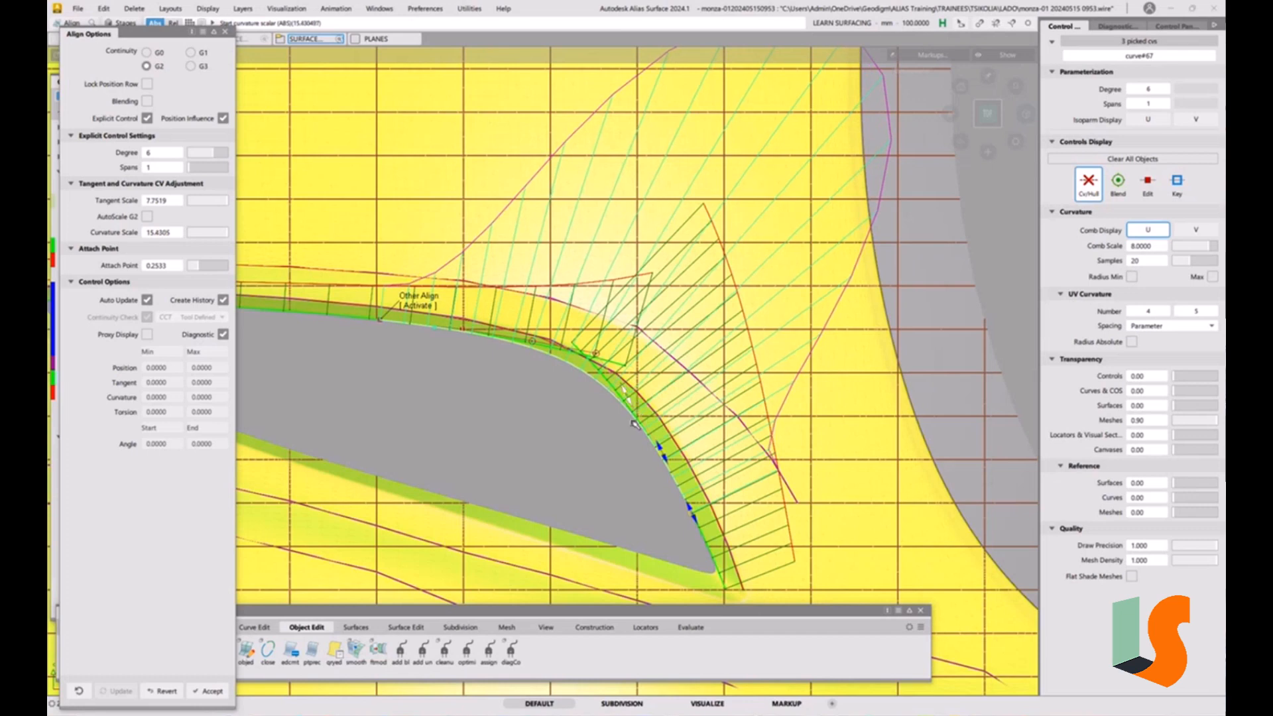
{"action": "left_click_drag", "start_coordinate": [607, 457], "coordinate": [598, 401], "text": "ctrl+shift"}
{"action": "middle_click_drag", "start_coordinate": [598, 400], "coordinate": [611, 378], "text": "ctrl+shift"}
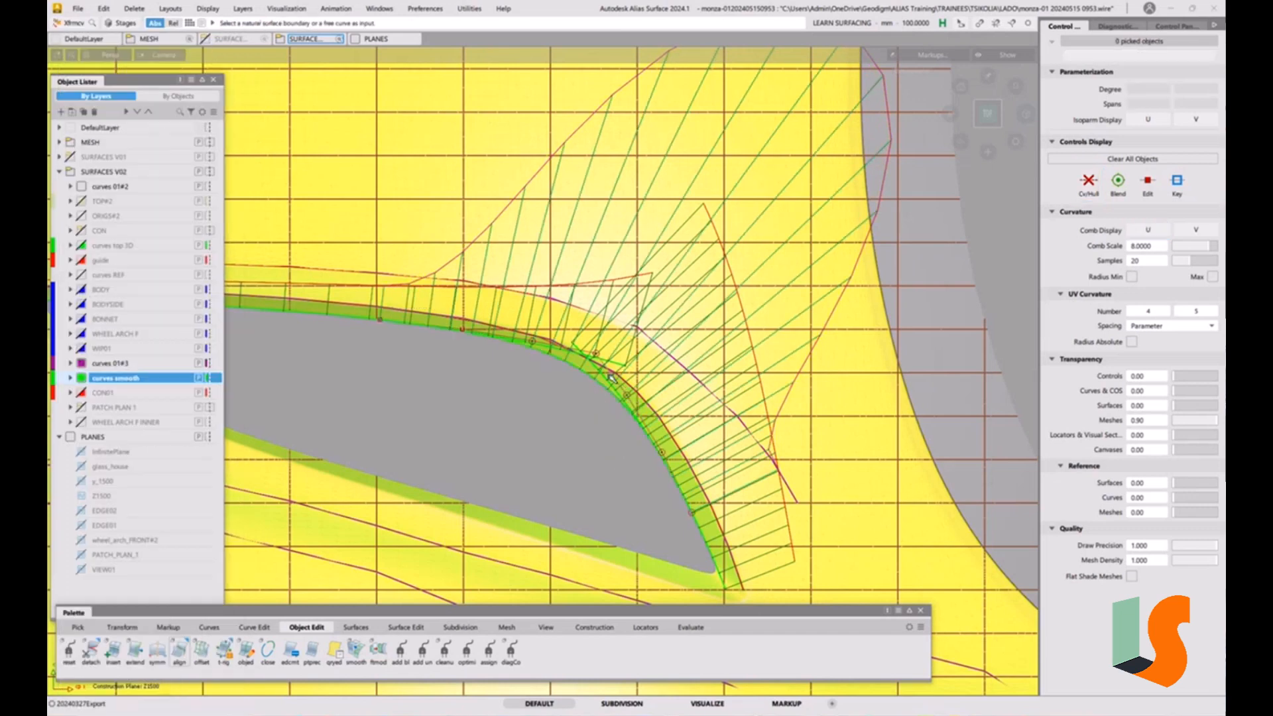
Fine-tune the corner curve's middle CV again to even out its curvature comb, and deselect it.
{"action": "left_click", "coordinate": [597, 355]}
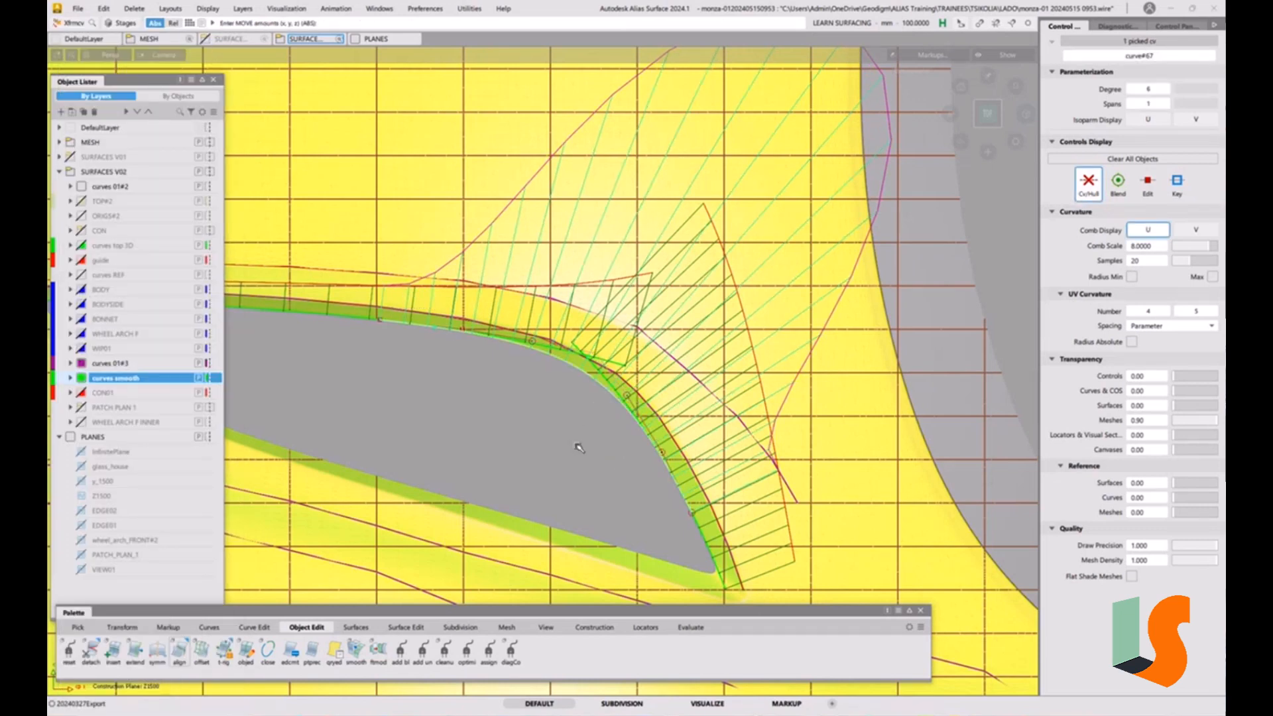
{"action": "left_click_drag", "start_coordinate": [579, 448], "coordinate": [662, 400], "text": "ctrl+shift"}
{"action": "right_click_drag", "start_coordinate": [663, 400], "coordinate": [563, 326], "text": "alt+shift"}
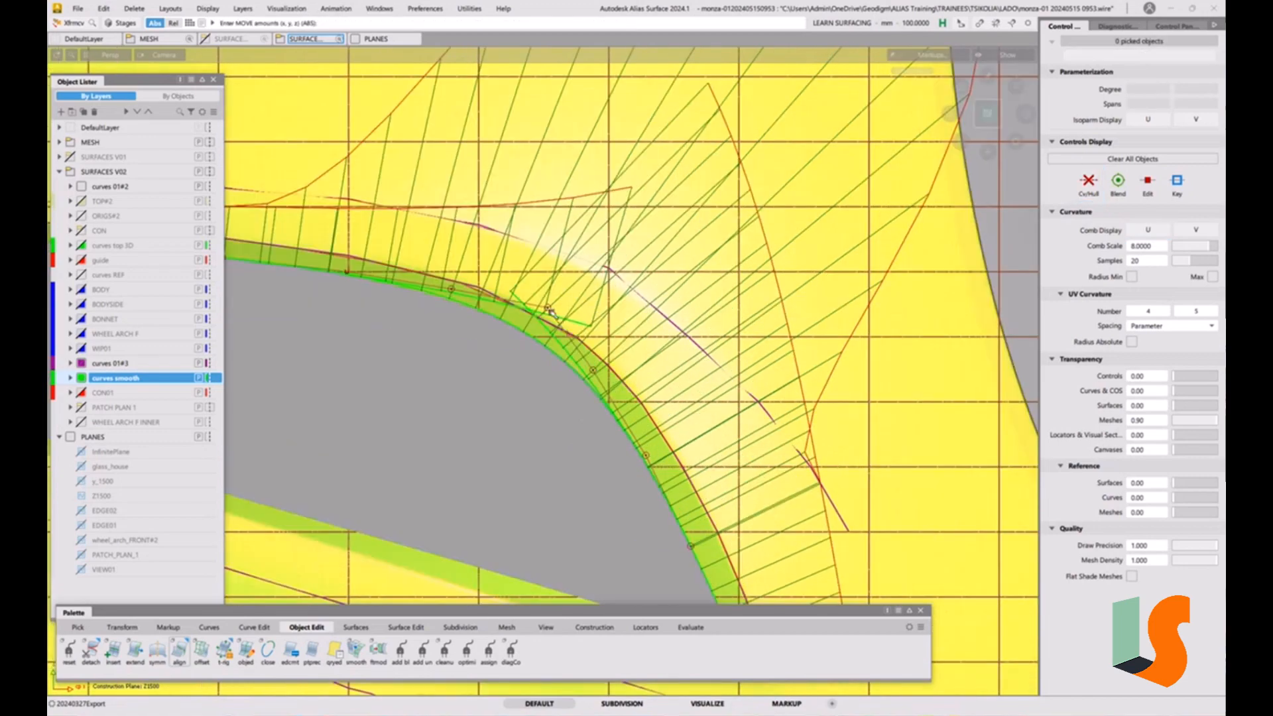
{"action": "left_click", "coordinate": [549, 310]}
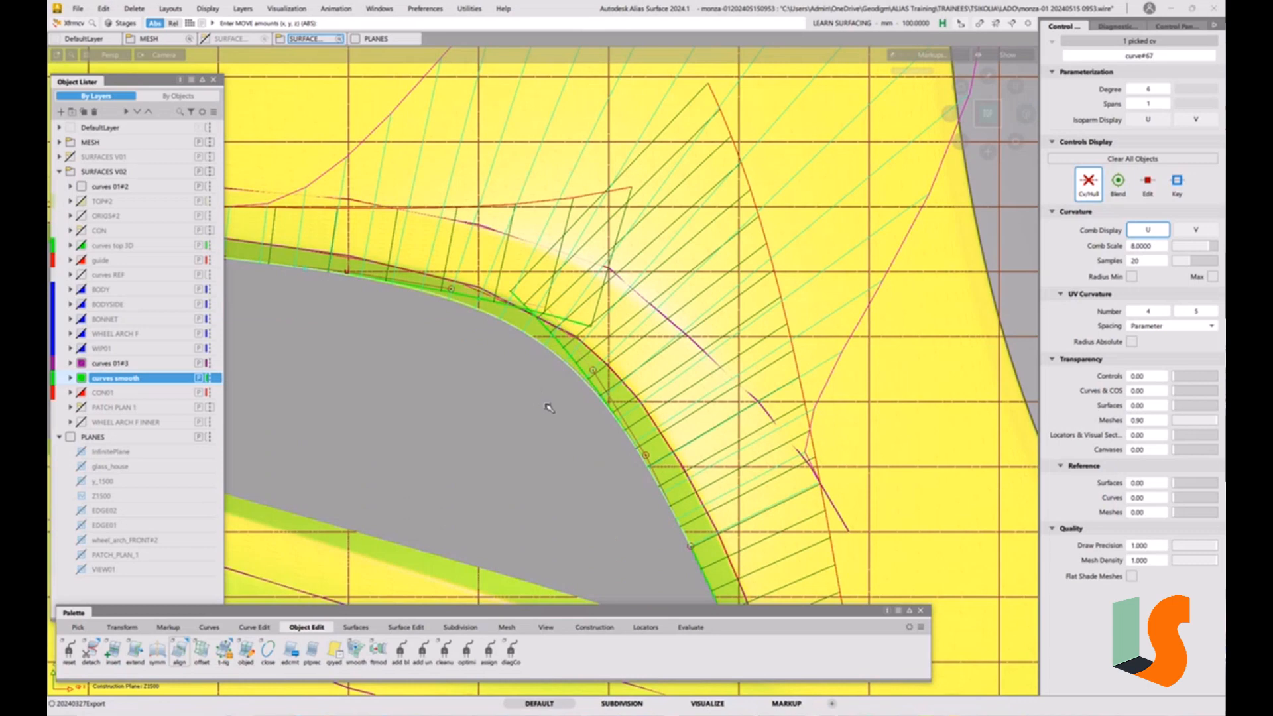
{"action": "left_click_drag", "start_coordinate": [549, 407], "coordinate": [577, 352]}
{"action": "middle_click_drag", "start_coordinate": [577, 352], "coordinate": [675, 353], "text": "alt+shift"}
{"action": "right_click_drag", "start_coordinate": [710, 296], "coordinate": [733, 362], "text": "alt+shift"}
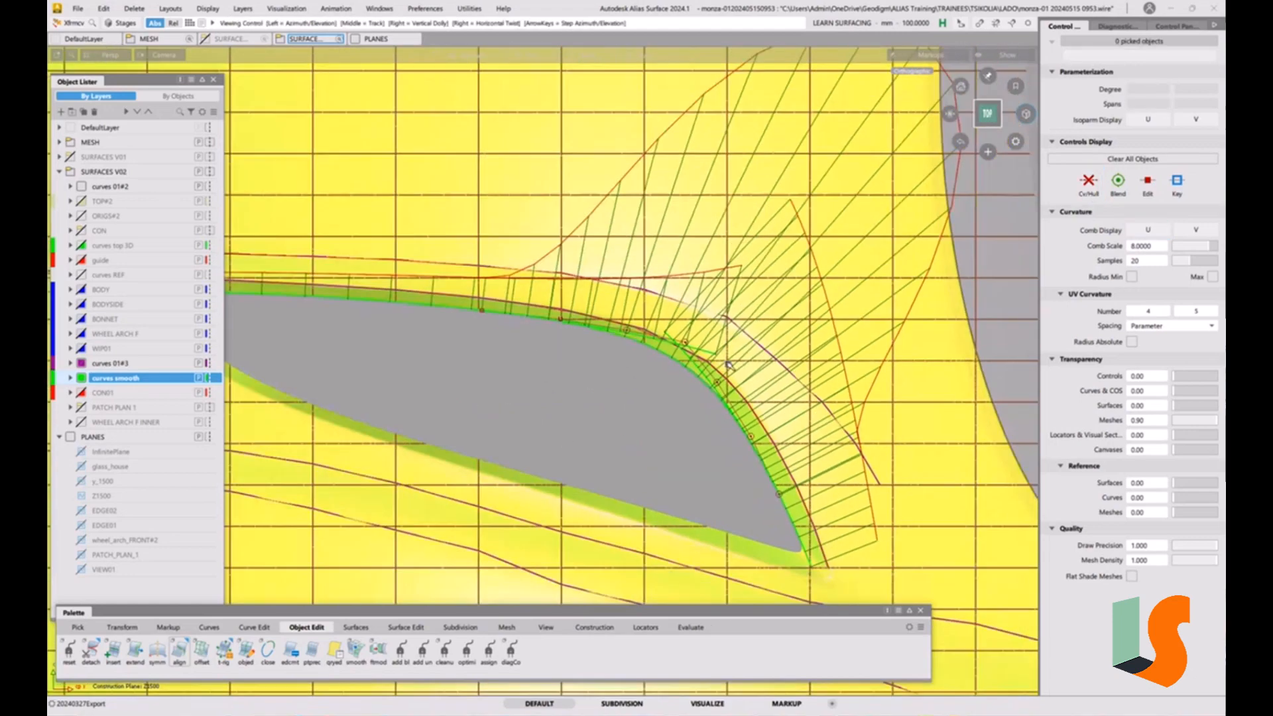
{"action": "middle_click_drag", "start_coordinate": [753, 356], "coordinate": [723, 356], "text": "alt+shift"}
{"action": "right_click_drag", "start_coordinate": [723, 357], "coordinate": [645, 392], "text": "alt+shift"}
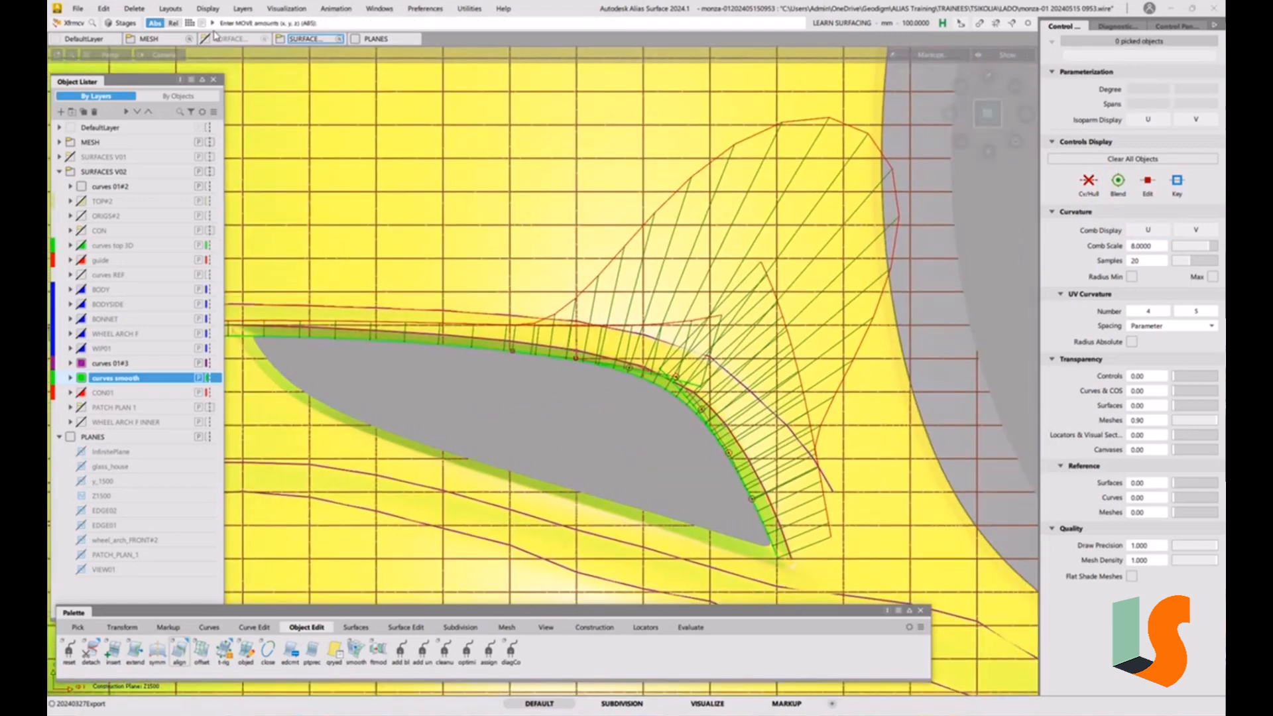
{"action": "left_click", "coordinate": [134, 8]}
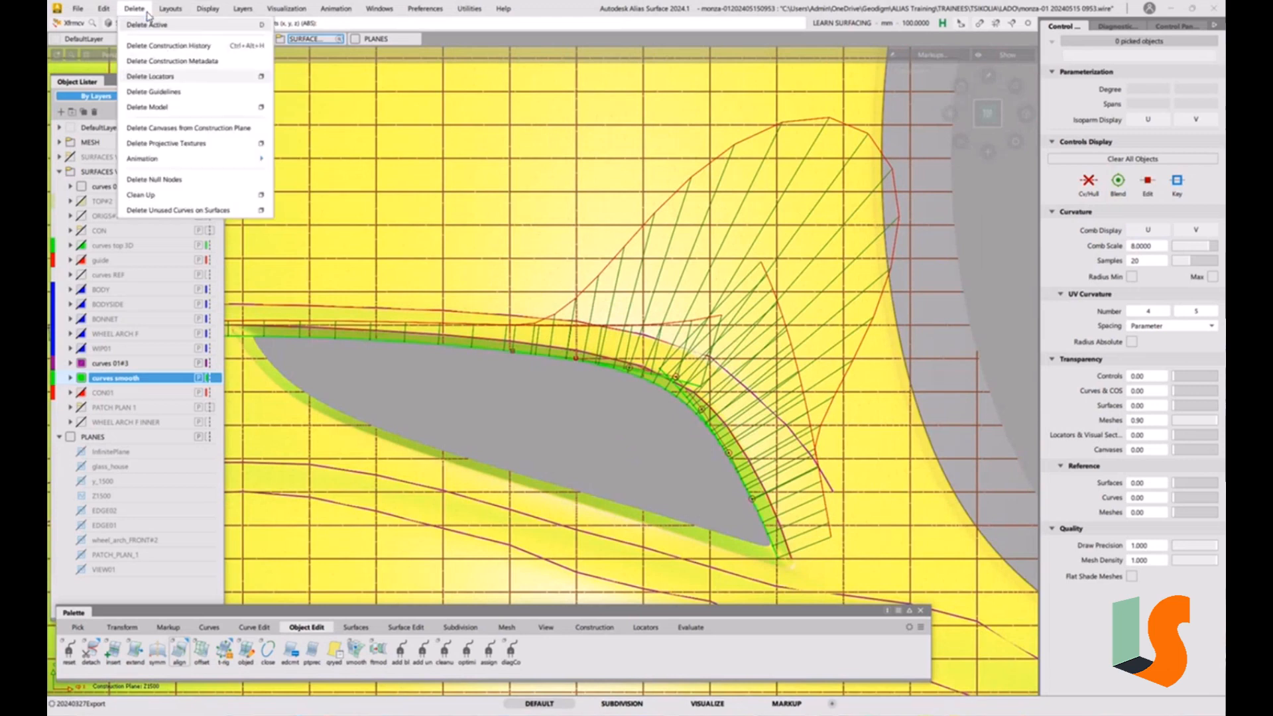
{"action": "left_click", "coordinate": [161, 80]}
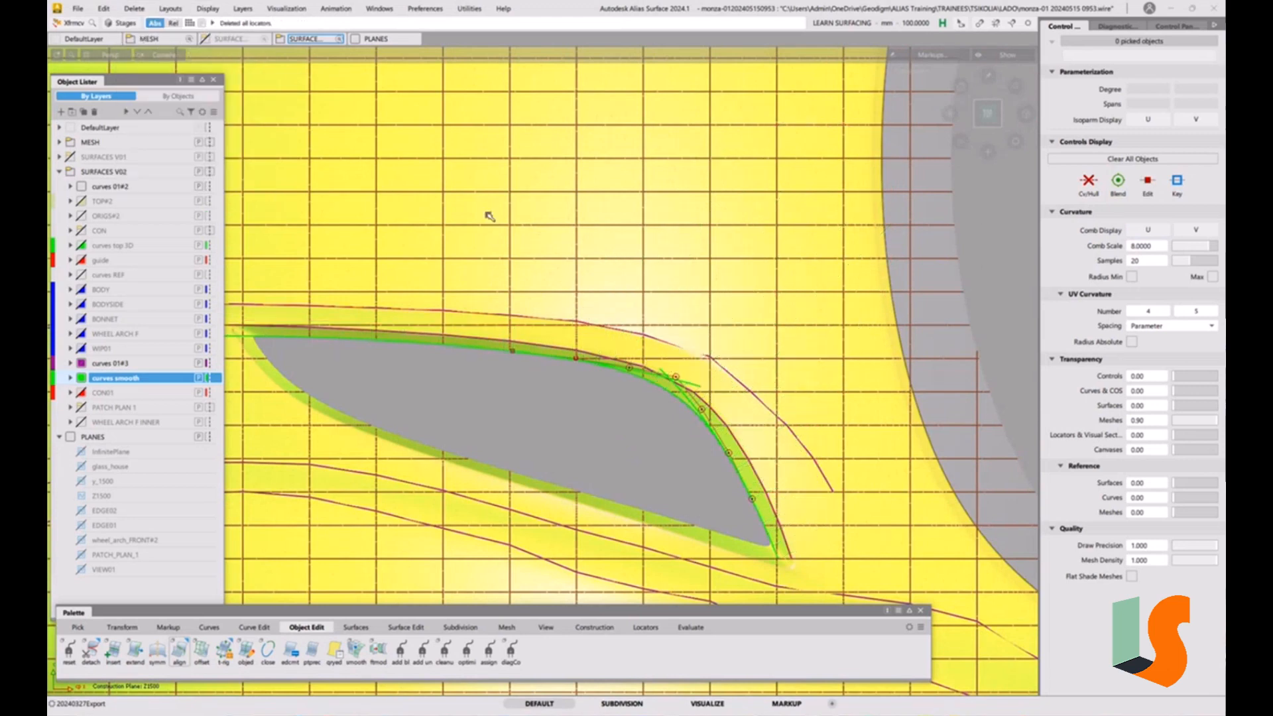
{"action": "left_click", "coordinate": [78, 9]}
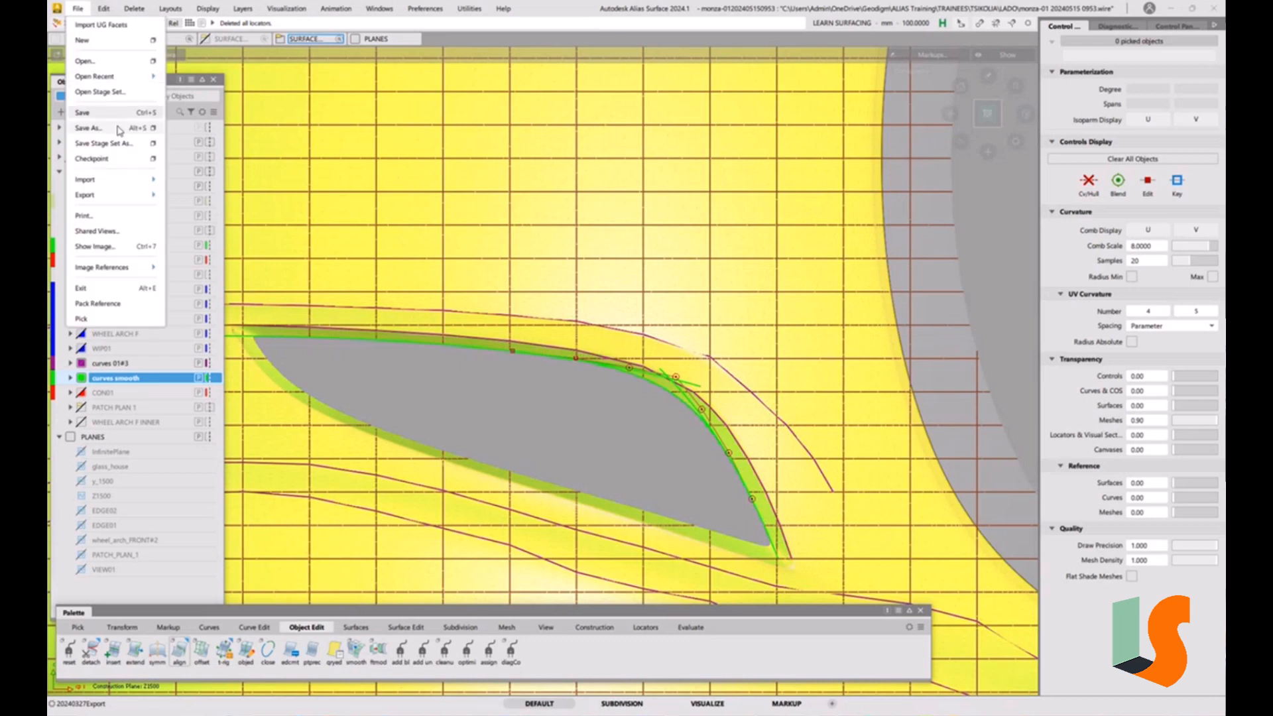
{"action": "left_click", "coordinate": [104, 130]}
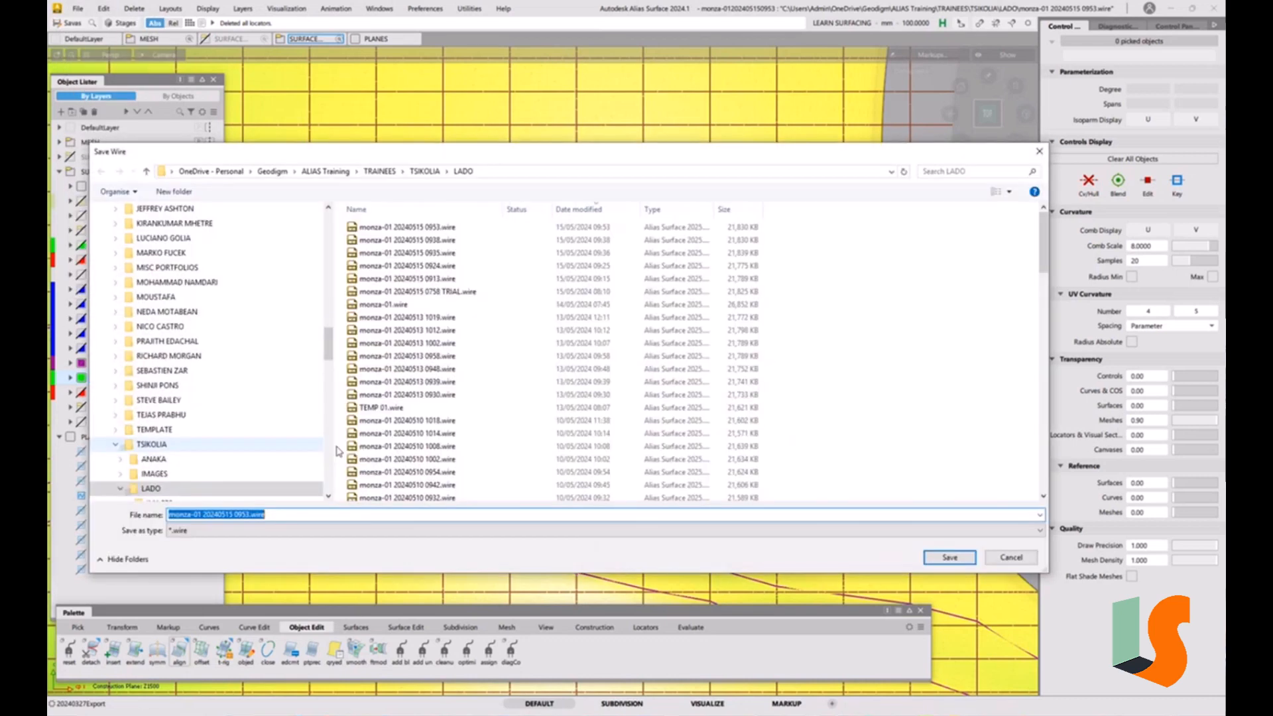
{"action": "left_click_drag", "start_coordinate": [238, 515], "coordinate": [344, 513]}
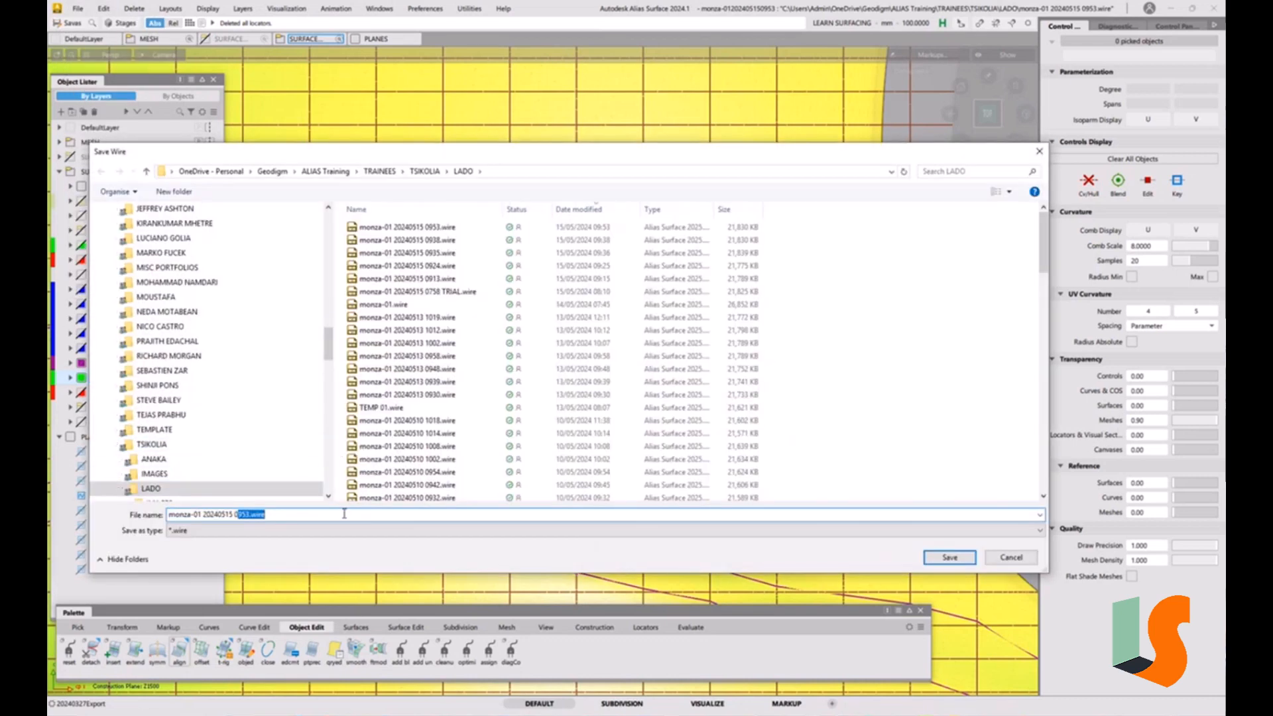
{"action": "type", "text": "1008"}
{"action": "key", "text": "Return"}
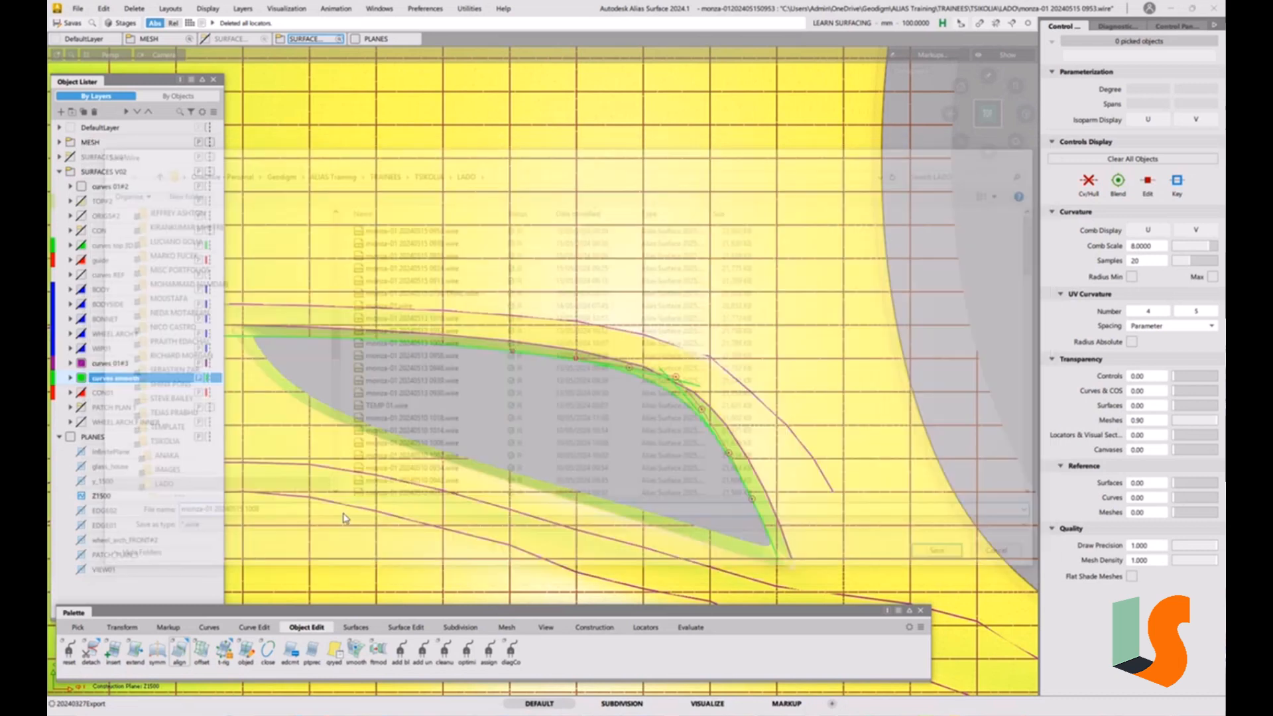
Show CVs and hull on the long upper rim curve and the rear rim curve, and deselect both.
{"action": "mouse_move", "coordinate": [757, 409]}
{"action": "right_mouse_down", "text": "alt+shift"}
{"action": "mouse_move", "coordinate": [676, 361]}
{"action": "mouse_move", "coordinate": [789, 419]}
{"action": "mouse_move", "coordinate": [767, 410]}
{"action": "right_mouse_up", "text": "alt+shift"}
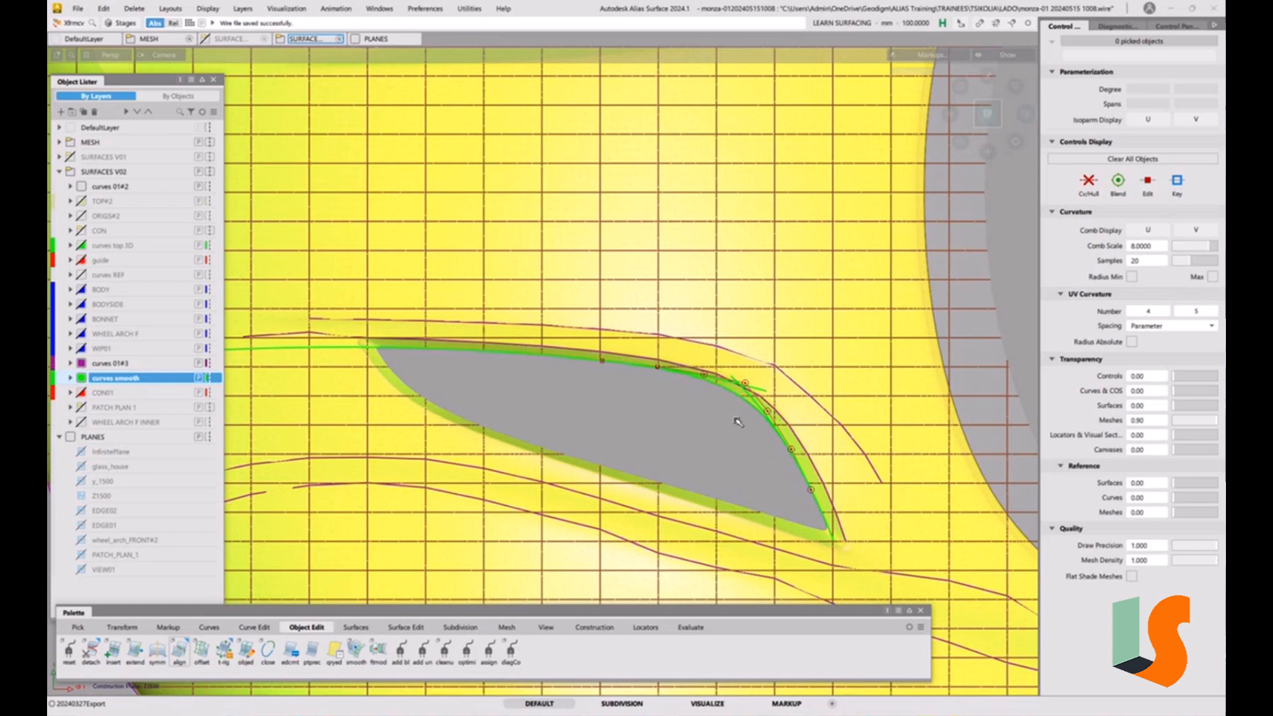
{"action": "left_click_drag", "start_coordinate": [624, 395], "coordinate": [663, 407], "text": "ctrl+shift"}
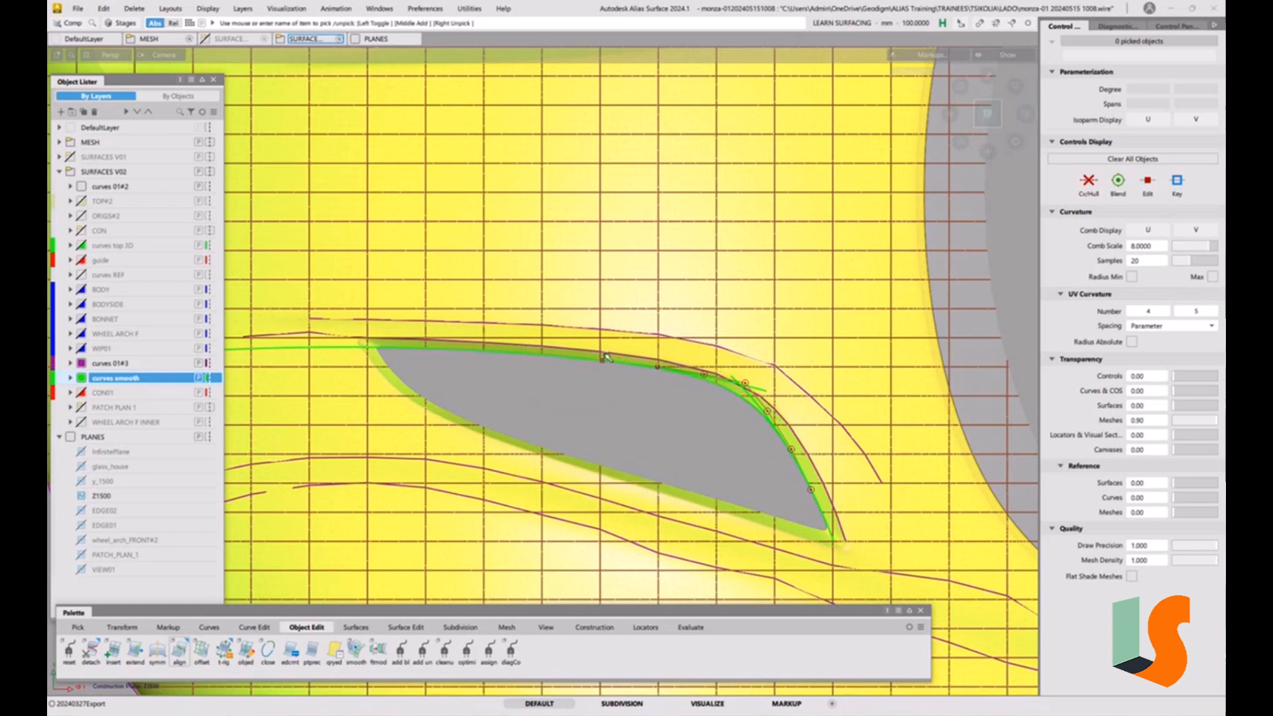
{"action": "left_click", "coordinate": [604, 359]}
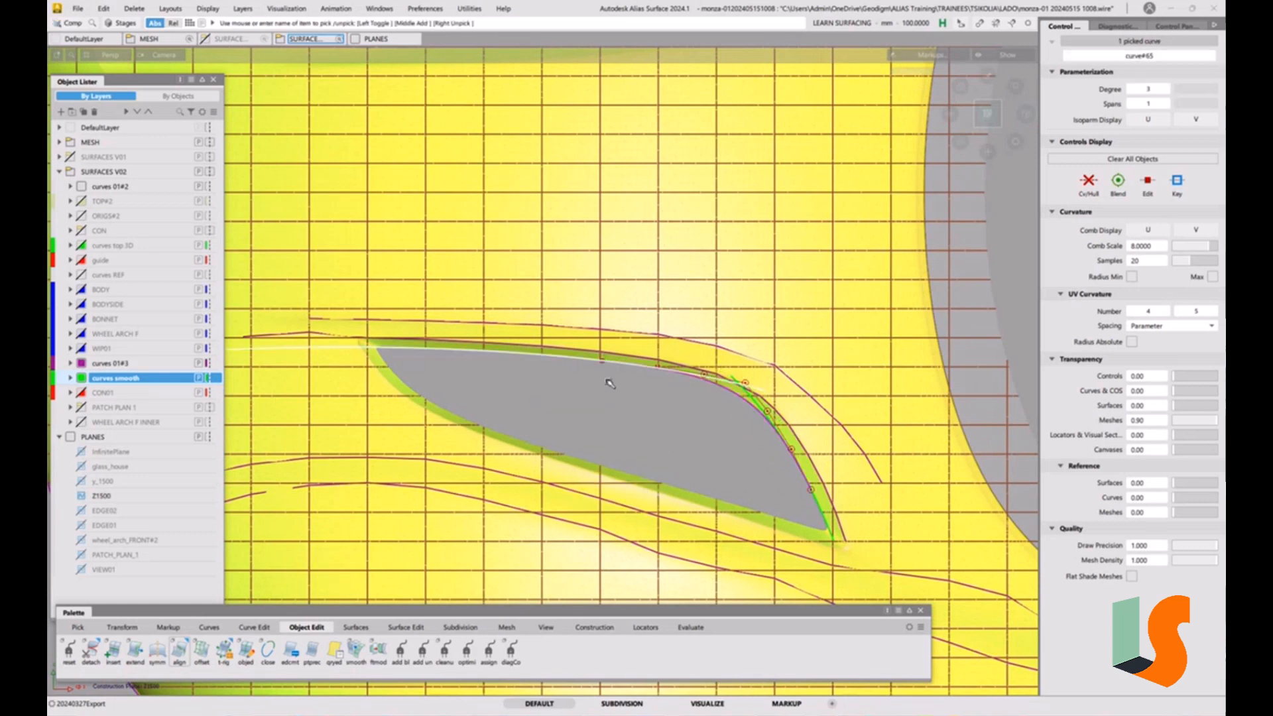
{"action": "left_click", "coordinate": [823, 507]}
{"action": "left_click", "coordinate": [1088, 188]}
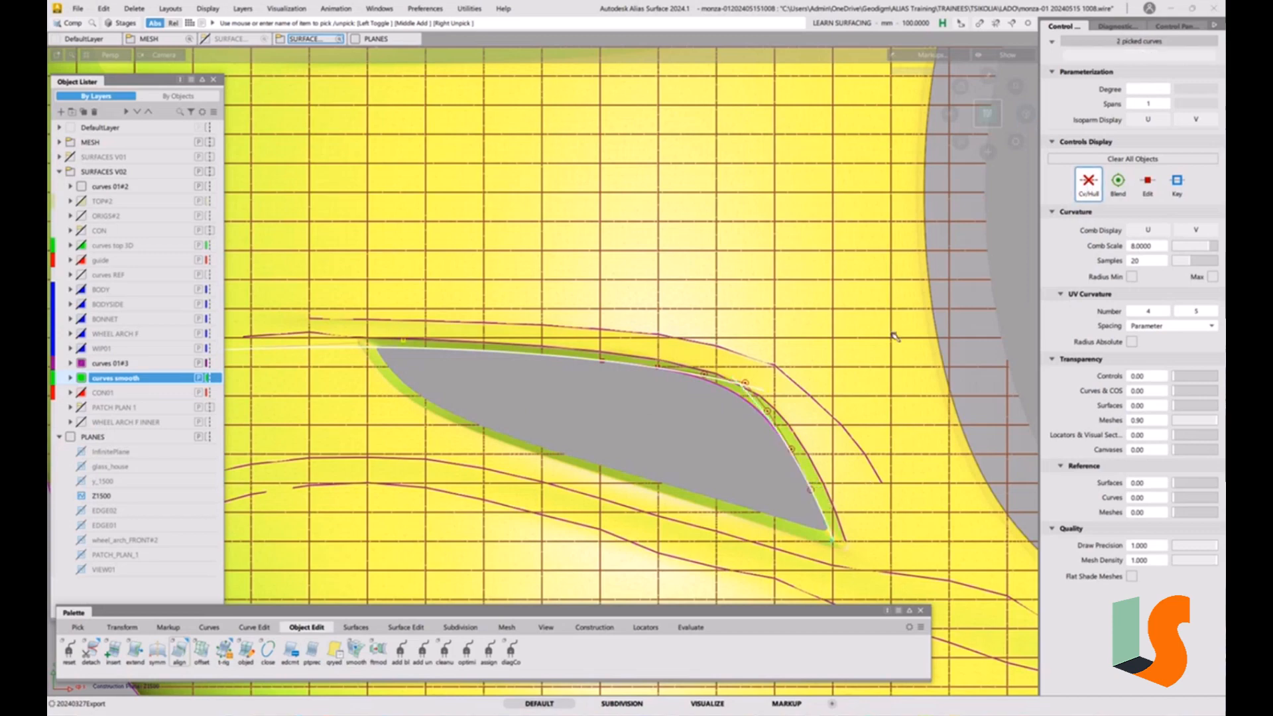
{"action": "left_click_drag", "start_coordinate": [911, 327], "coordinate": [854, 354], "text": "ctrl+shift"}
{"action": "right_click_drag", "start_coordinate": [835, 338], "coordinate": [824, 342], "text": "alt+shift"}
{"action": "middle_click_drag", "start_coordinate": [825, 342], "coordinate": [858, 325], "text": "alt+shift"}
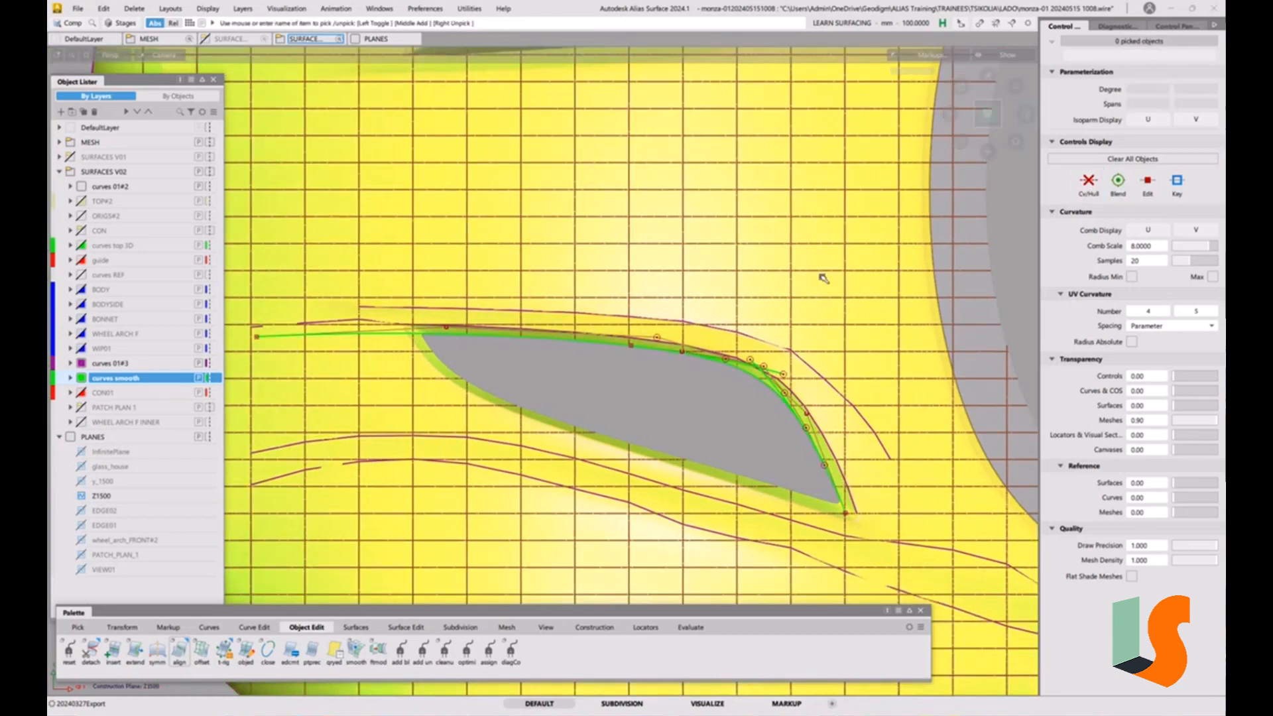
Turn off the mesh shading and offset the long upper rim curve outward by about 16.59 mm in the active view.
{"action": "key", "text": "F2"}
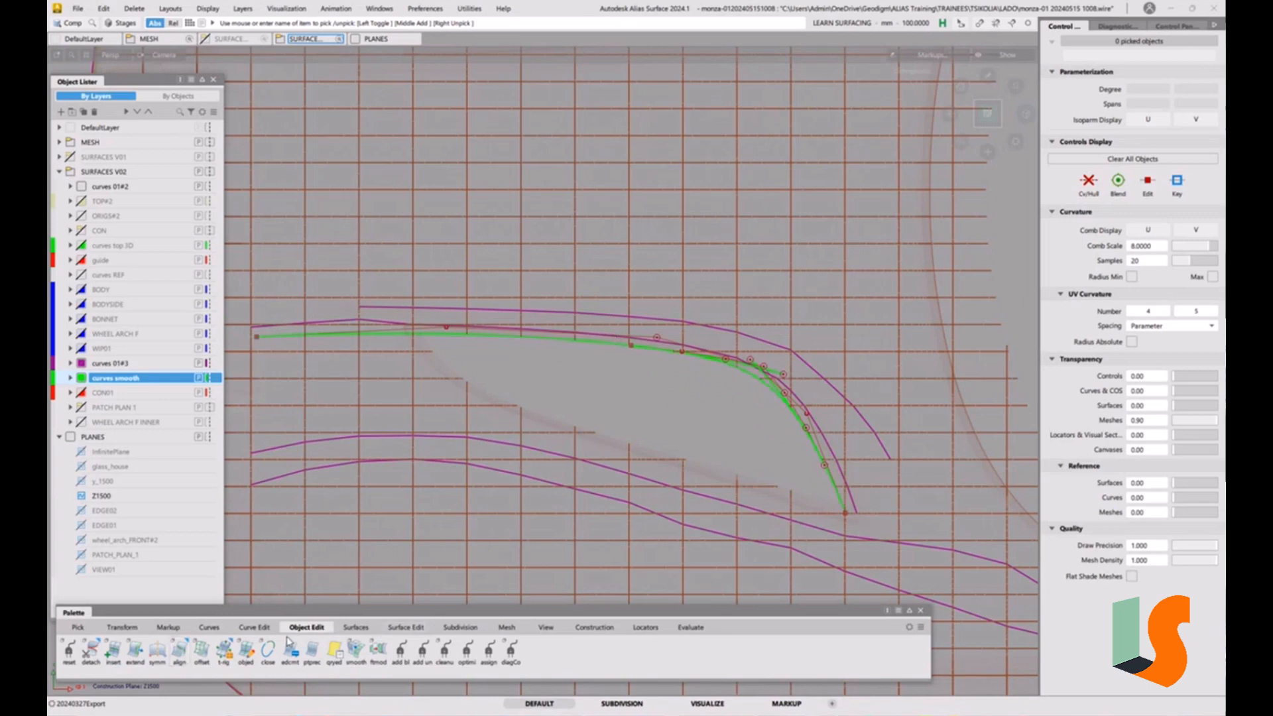
{"action": "double_click", "coordinate": [202, 657]}
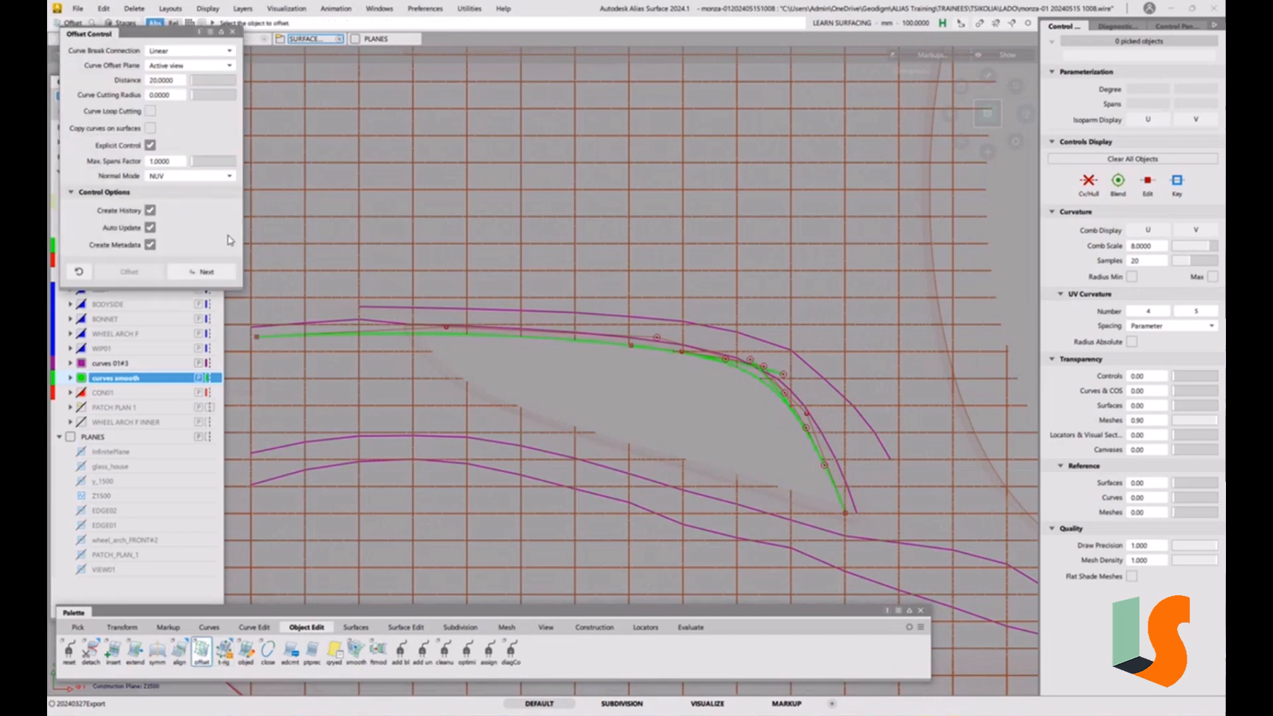
{"action": "left_click", "coordinate": [571, 340]}
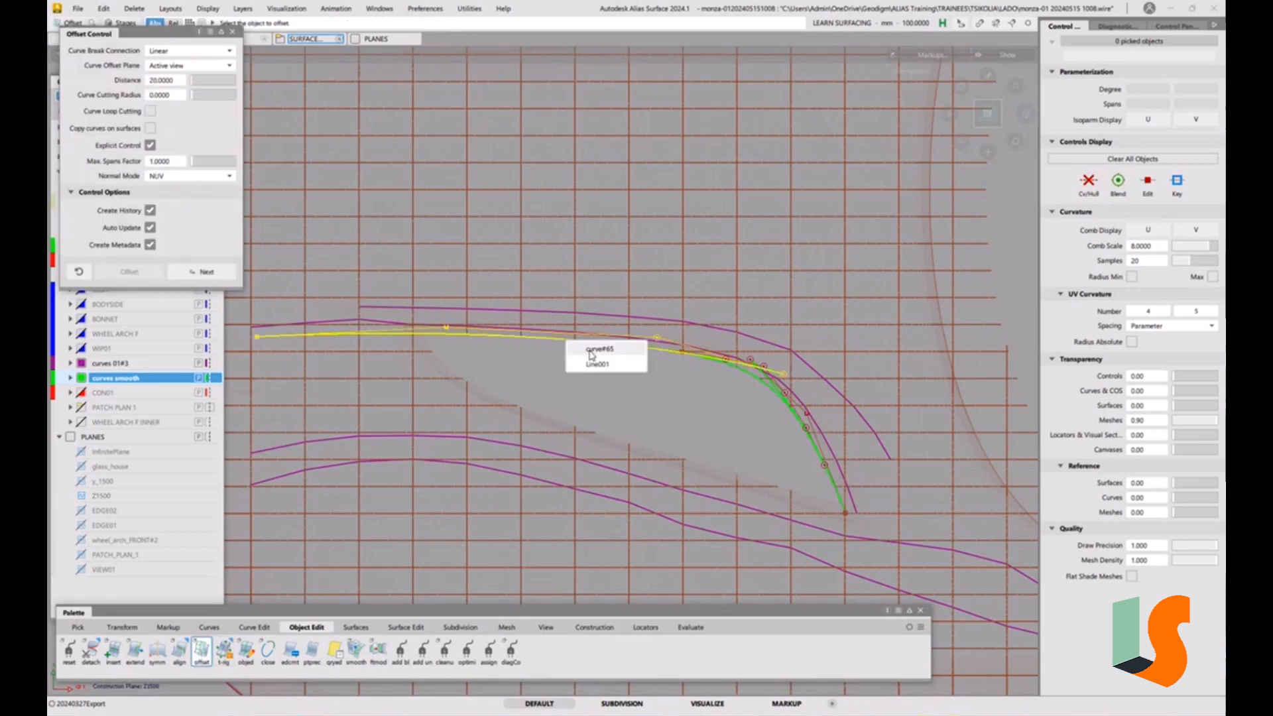
{"action": "left_click", "coordinate": [594, 354]}
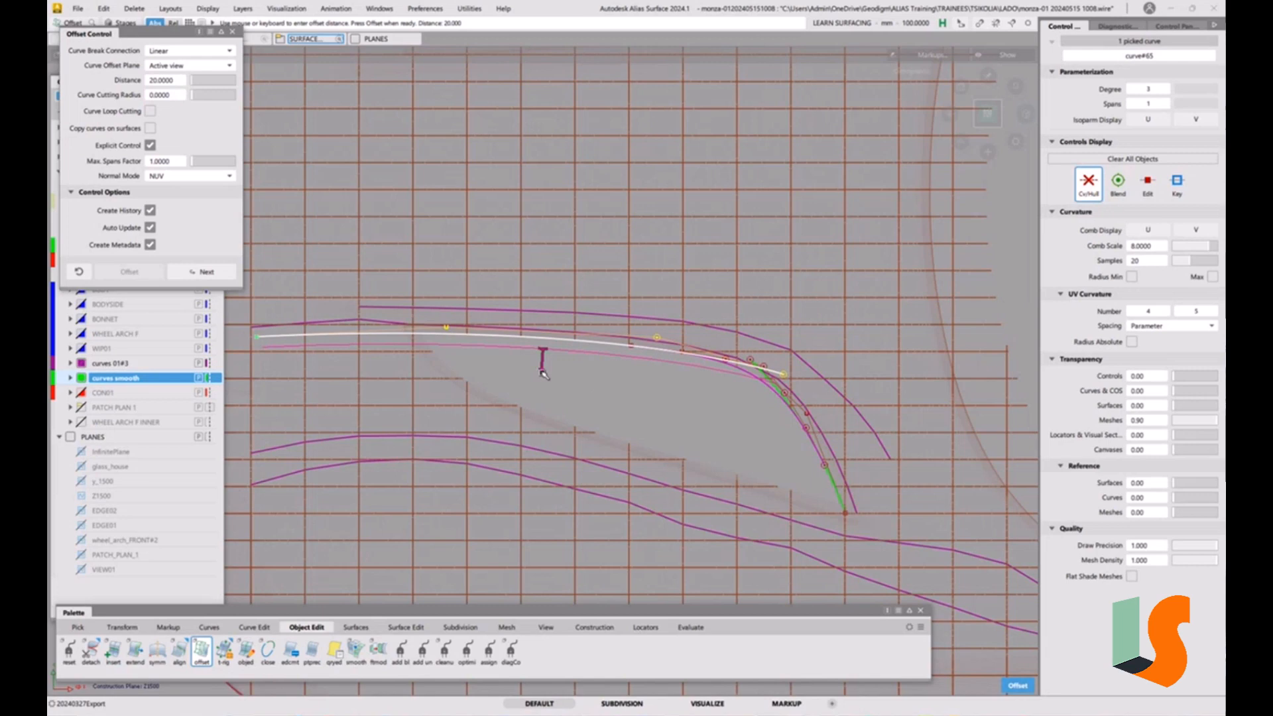
{"action": "mouse_move", "coordinate": [540, 370]}
{"action": "left_mouse_down"}
{"action": "mouse_move", "coordinate": [545, 358]}
{"action": "mouse_move", "coordinate": [545, 377]}
{"action": "left_mouse_up"}
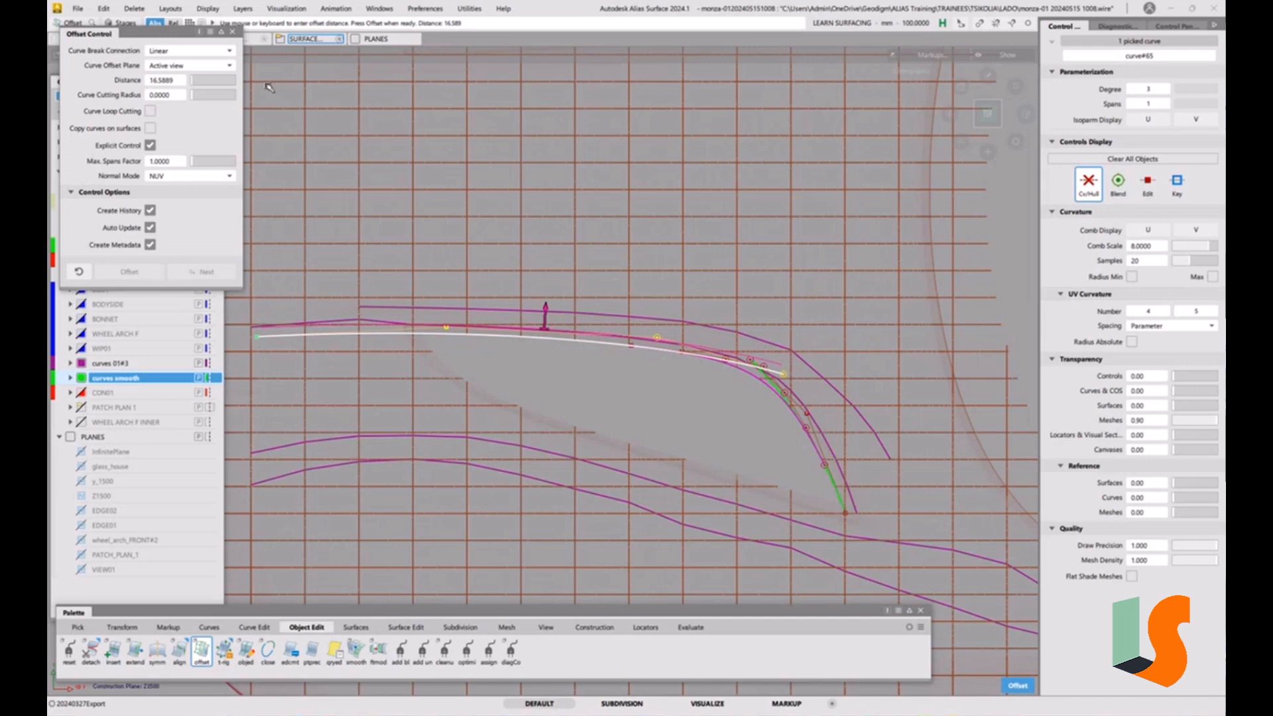
{"action": "key", "text": "space"}
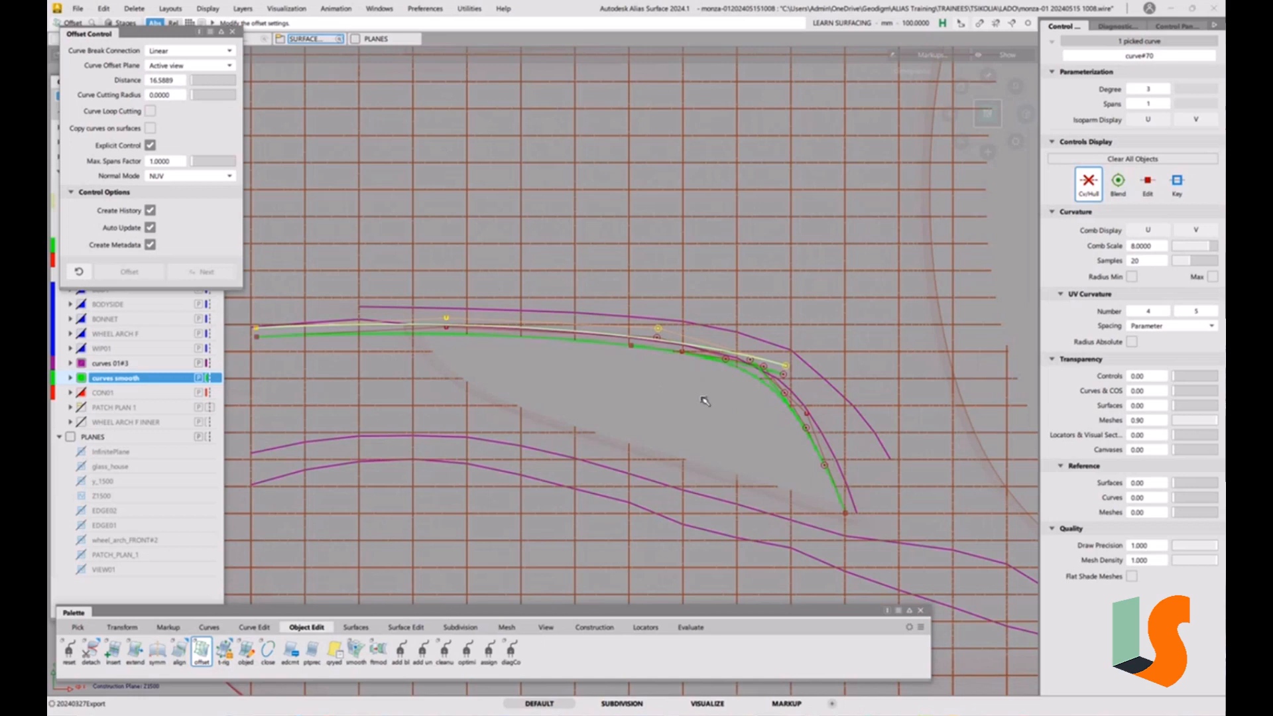
{"action": "scroll", "coordinate": [640, 378], "scroll_direction": "up", "scroll_amount": 5}
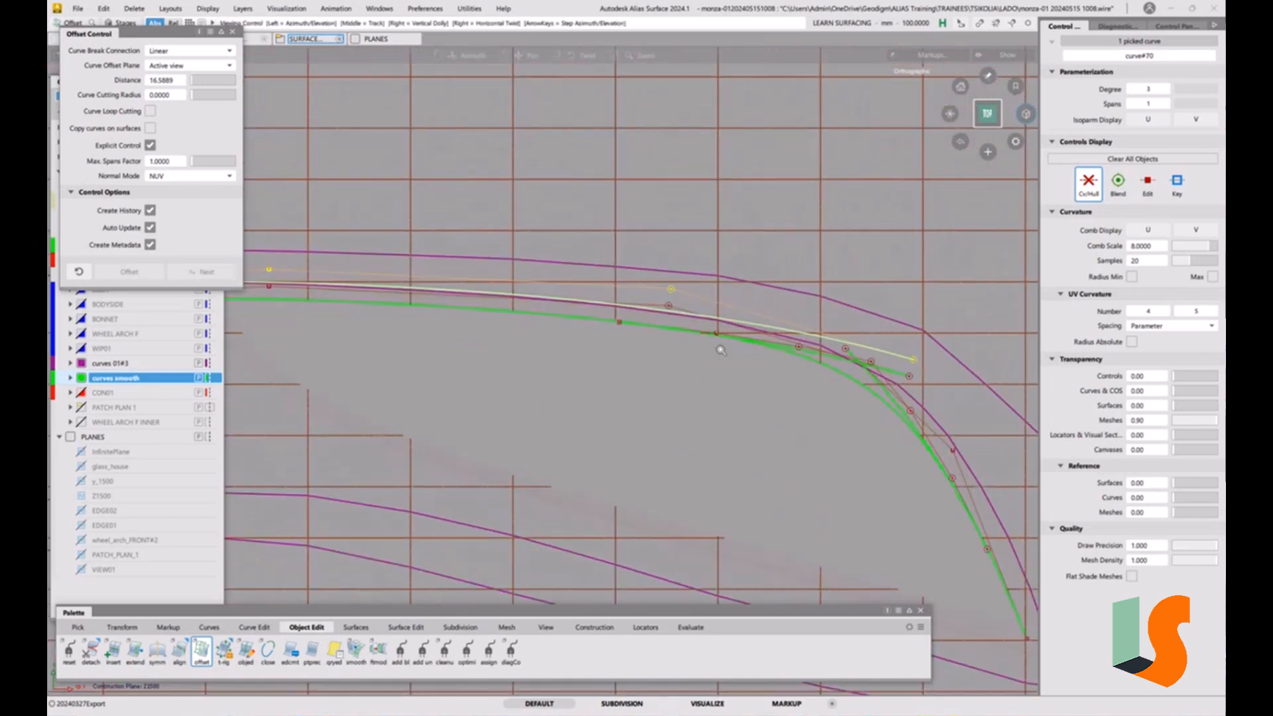
{"action": "left_click", "coordinate": [690, 317]}
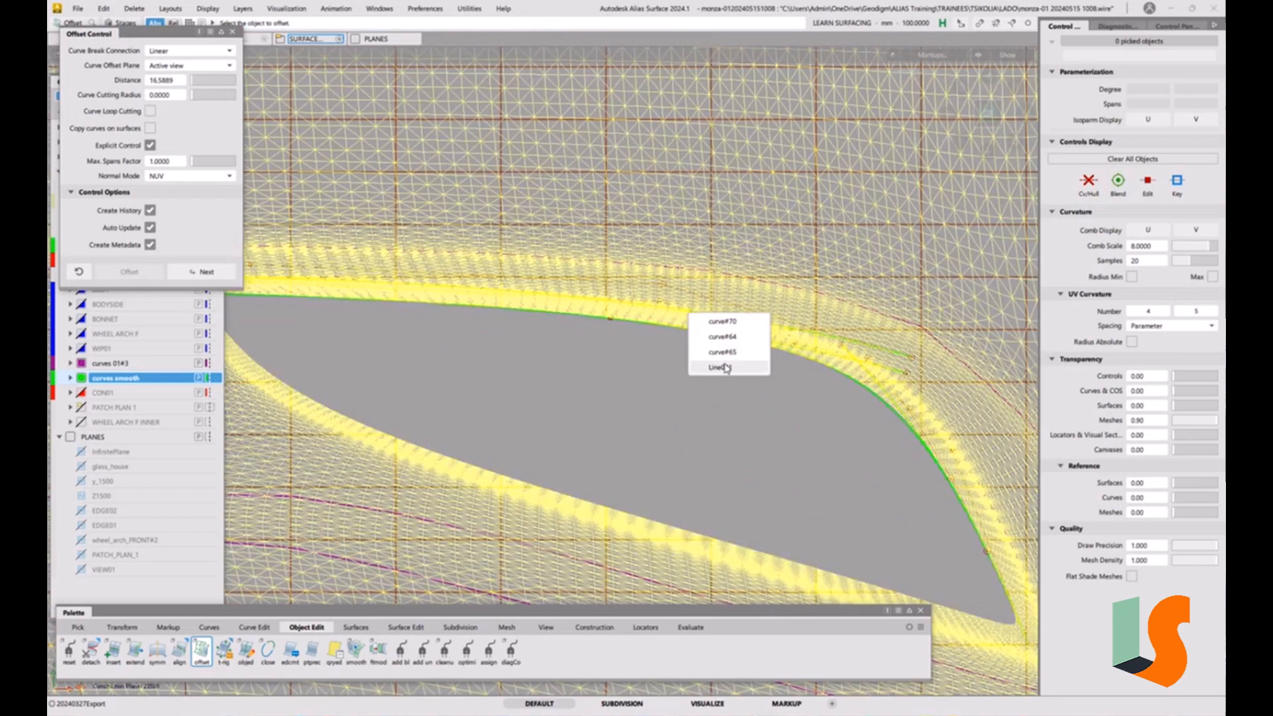
{"action": "left_click", "coordinate": [728, 322]}
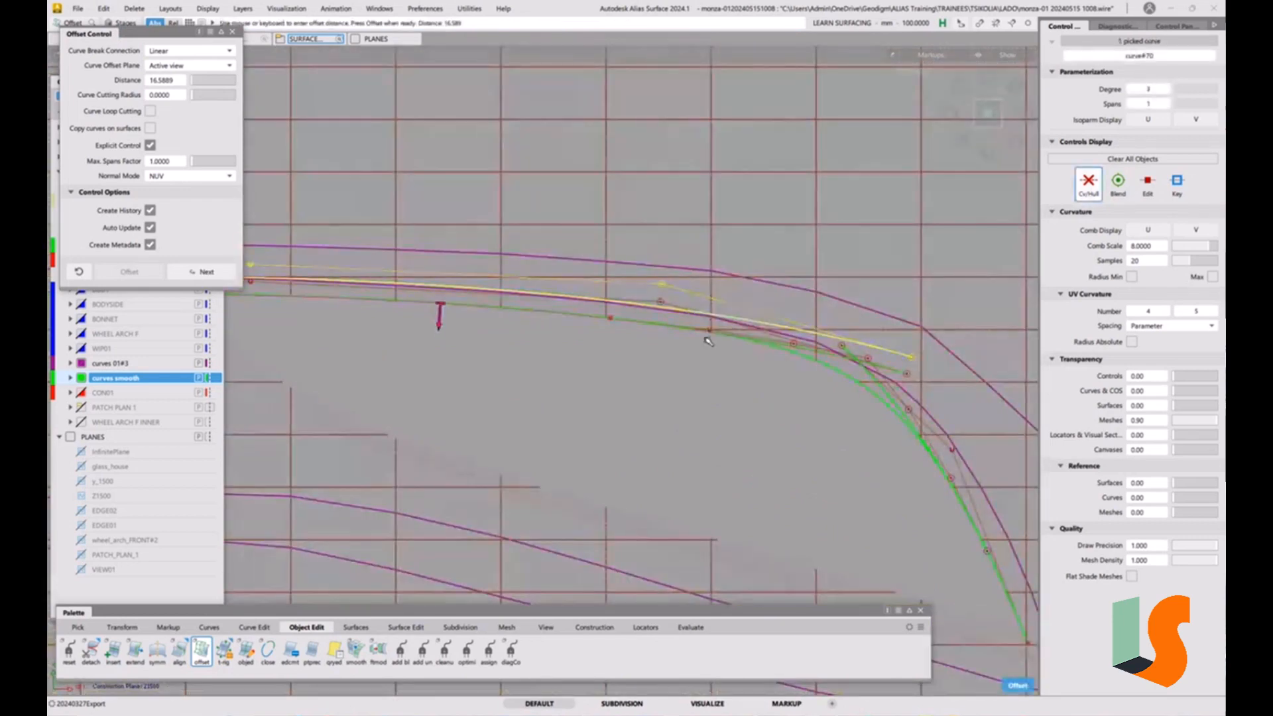
{"action": "left_click", "coordinate": [439, 326]}
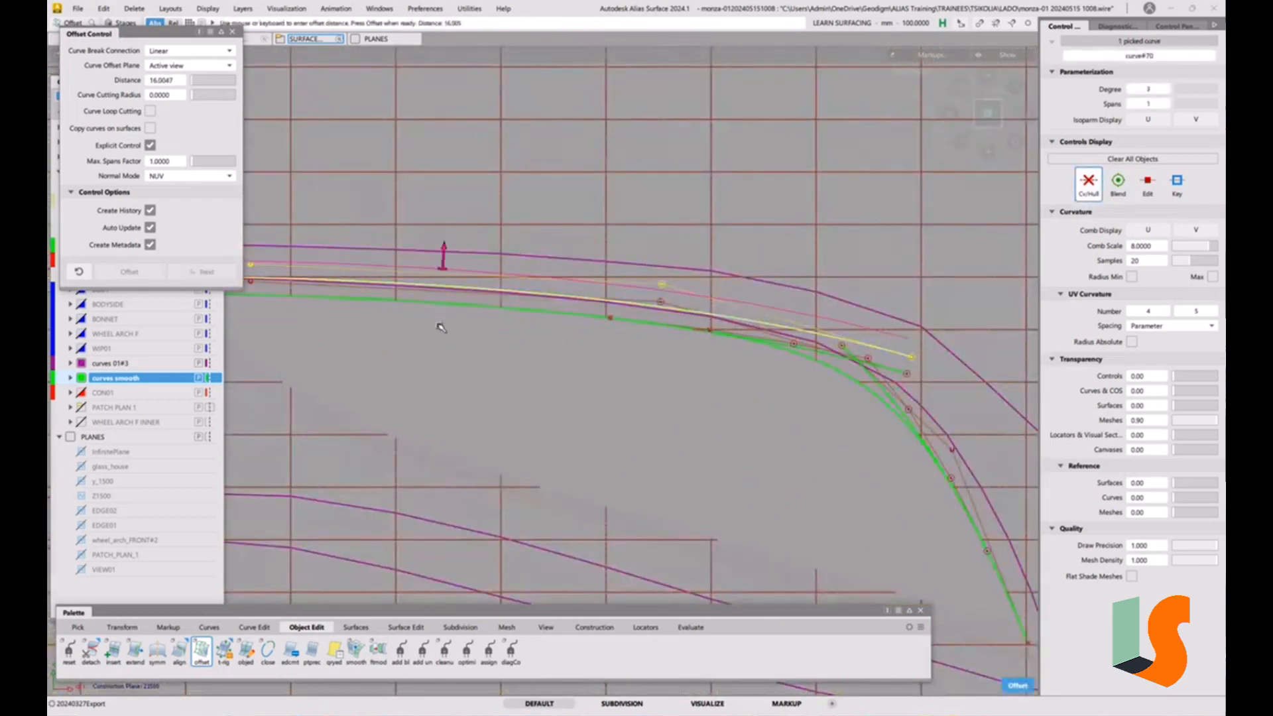
{"action": "left_click_drag", "start_coordinate": [438, 331], "coordinate": [441, 330]}
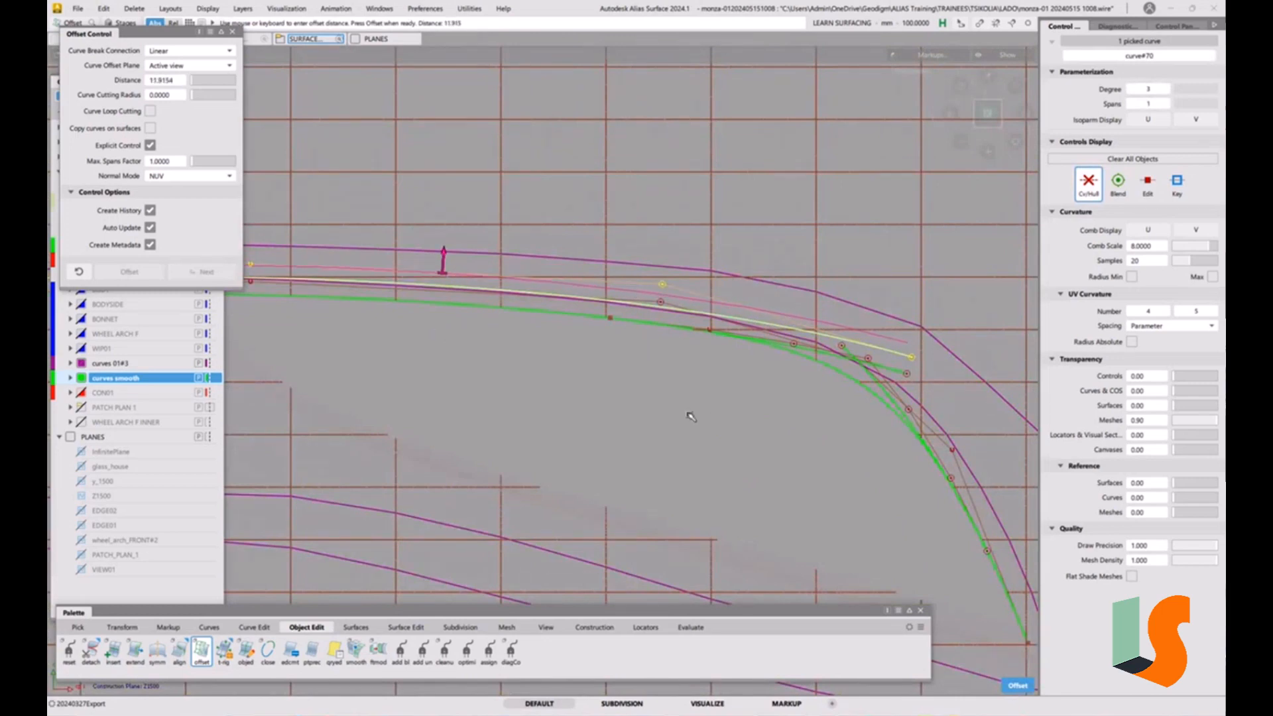
{"action": "left_click_drag", "start_coordinate": [689, 406], "coordinate": [688, 362], "text": "ctrl+shift"}
Offset the rear rim curve outward in the active view at a distance of about -21.87 mm.
{"action": "right_click_drag", "start_coordinate": [697, 311], "coordinate": [753, 372], "text": "alt+shift"}
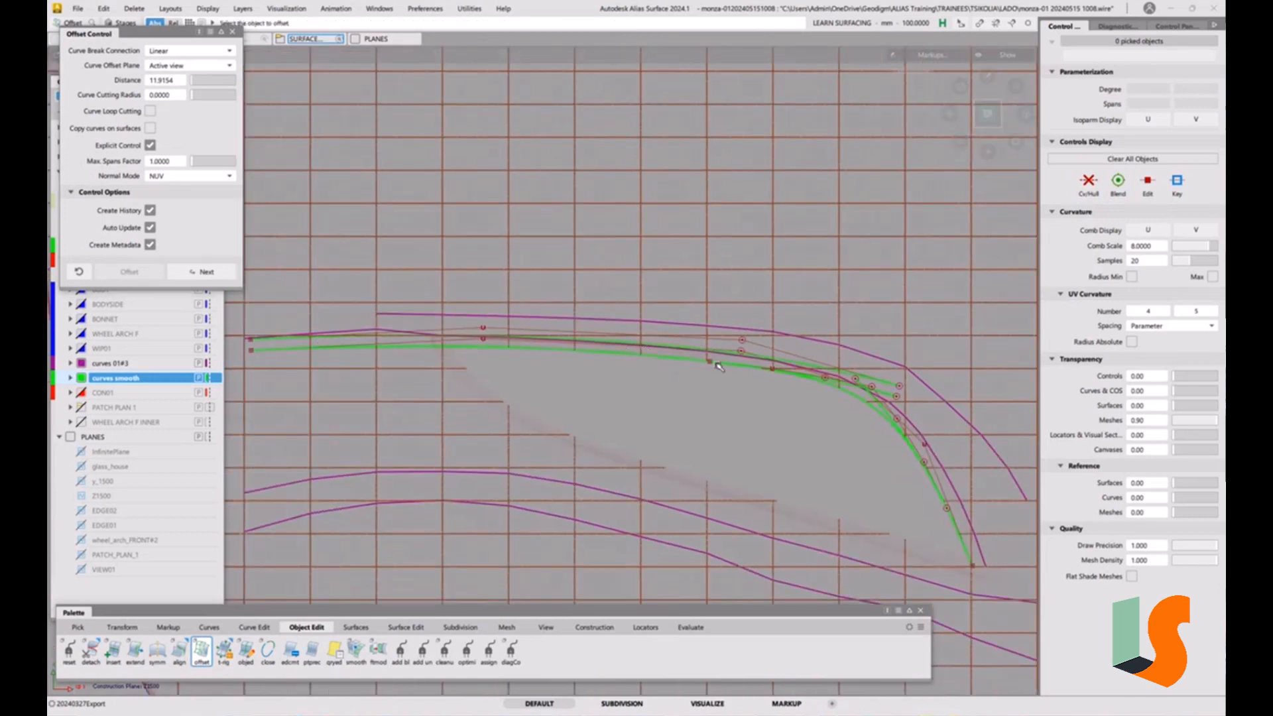
{"action": "right_click_drag", "start_coordinate": [718, 367], "coordinate": [748, 366], "text": "alt+shift"}
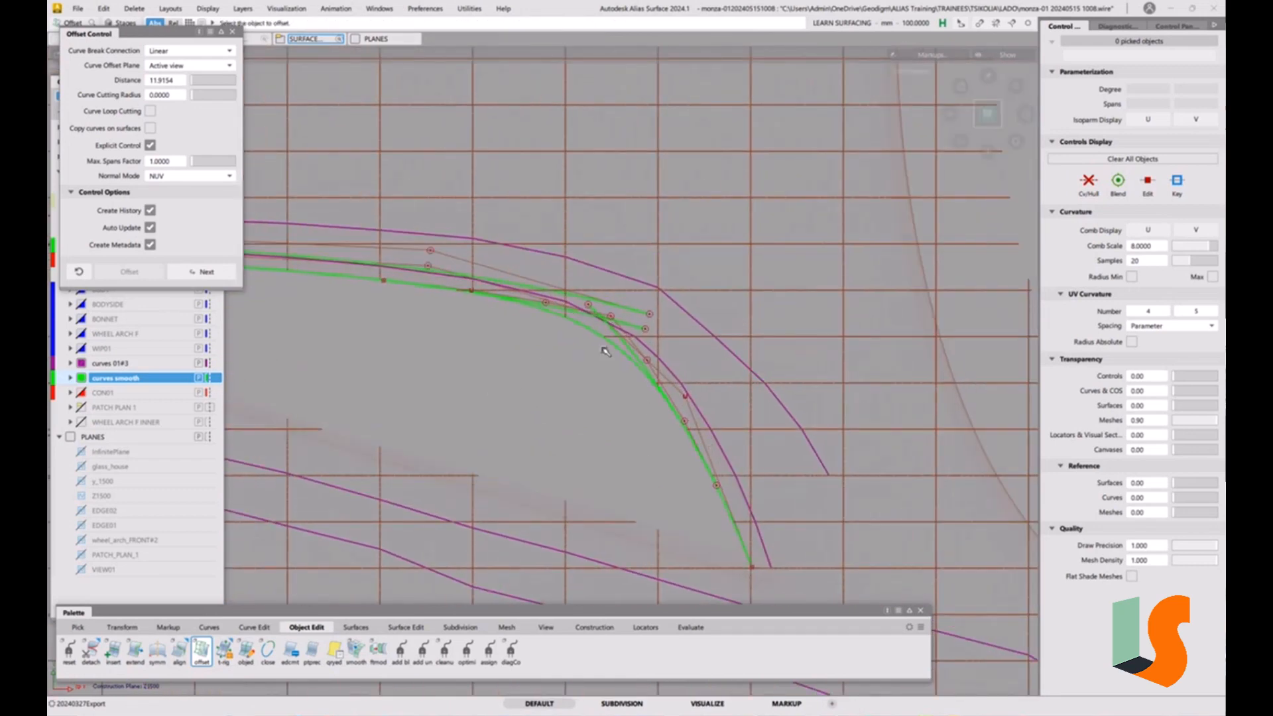
{"action": "left_click", "coordinate": [625, 345]}
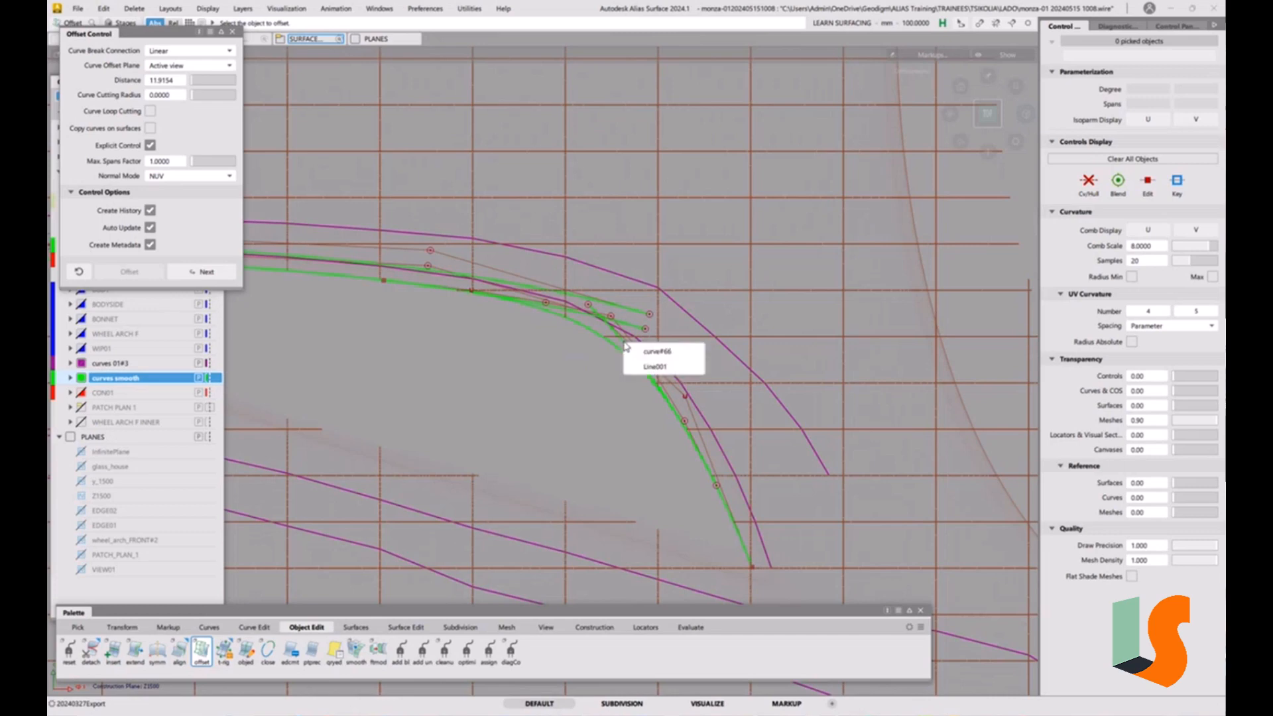
{"action": "left_click", "coordinate": [656, 351]}
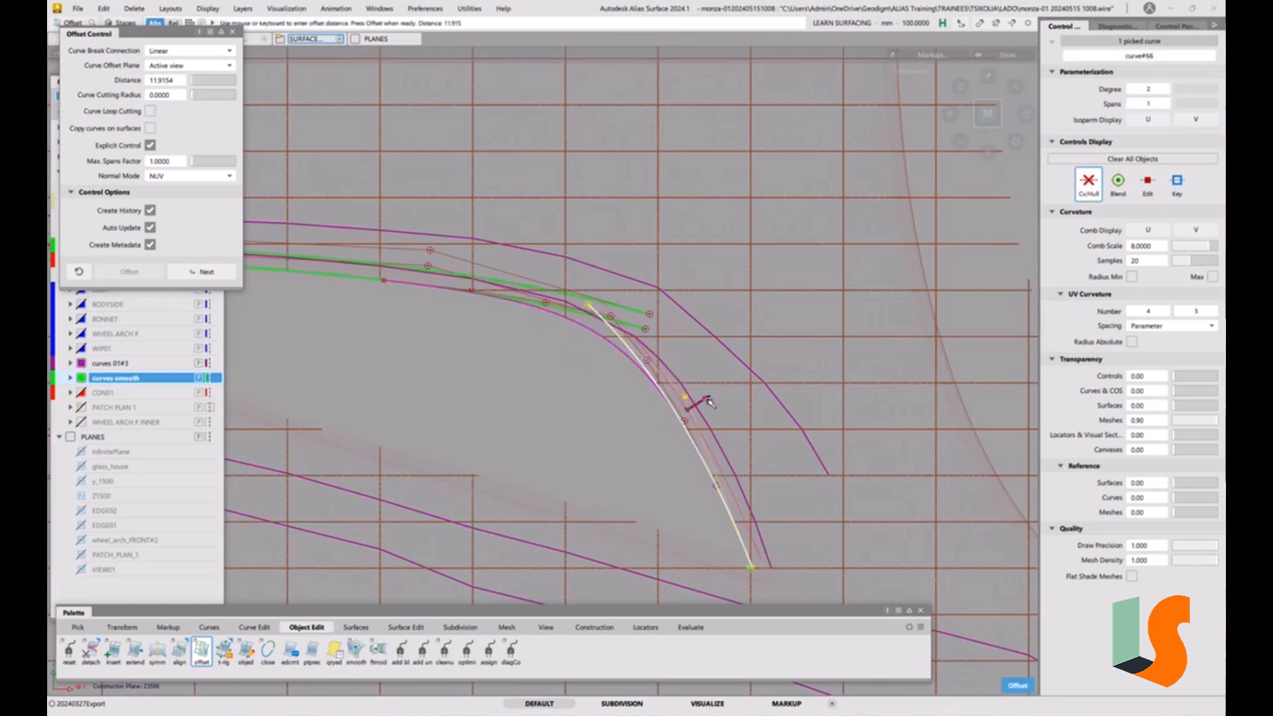
{"action": "left_click_drag", "start_coordinate": [707, 400], "coordinate": [714, 400]}
{"action": "left_click_drag", "start_coordinate": [679, 408], "coordinate": [686, 408]}
{"action": "key", "text": "space"}
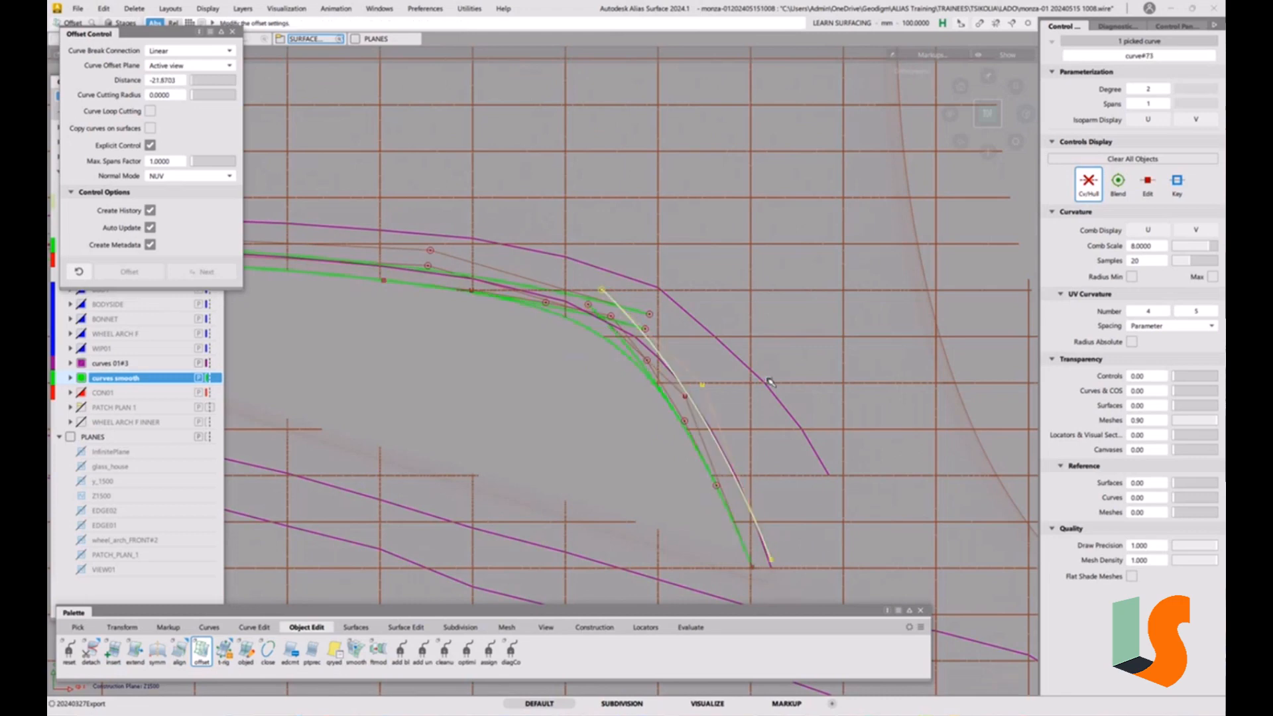
{"action": "key", "text": "space"}
Offset the corner blend curve outward in the active view at the same distance of about -21.87 mm.
{"action": "right_click_drag", "start_coordinate": [696, 336], "coordinate": [693, 372], "text": "alt+shift"}
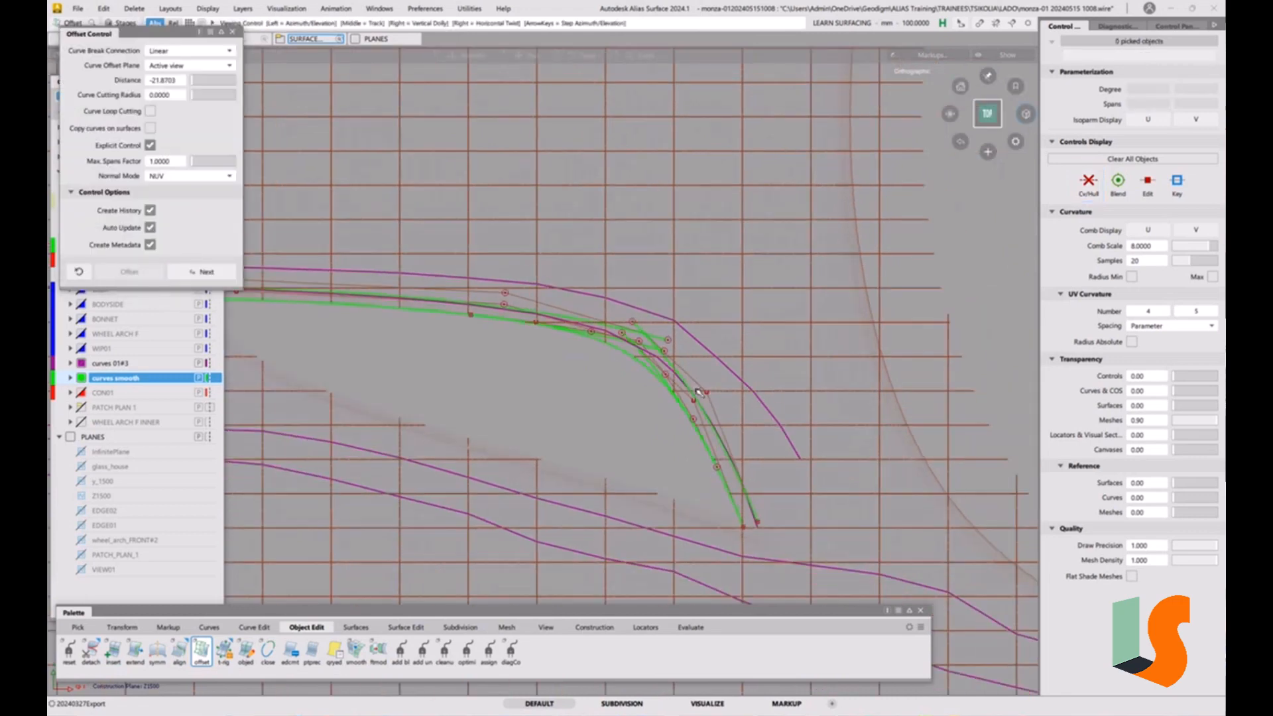
{"action": "middle_click_drag", "start_coordinate": [703, 383], "coordinate": [823, 437], "text": "alt+shift"}
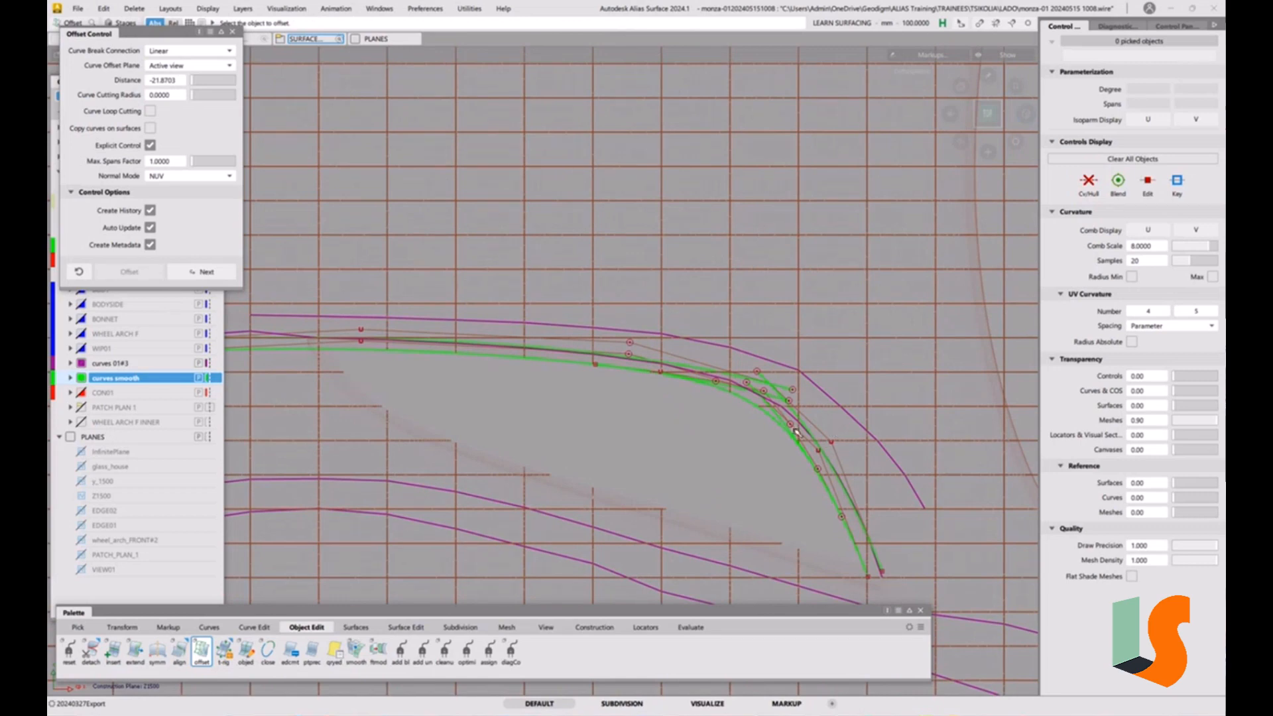
{"action": "right_click_drag", "start_coordinate": [773, 413], "coordinate": [764, 414], "text": "alt+shift"}
{"action": "middle_click_drag", "start_coordinate": [764, 414], "coordinate": [676, 386], "text": "alt+shift"}
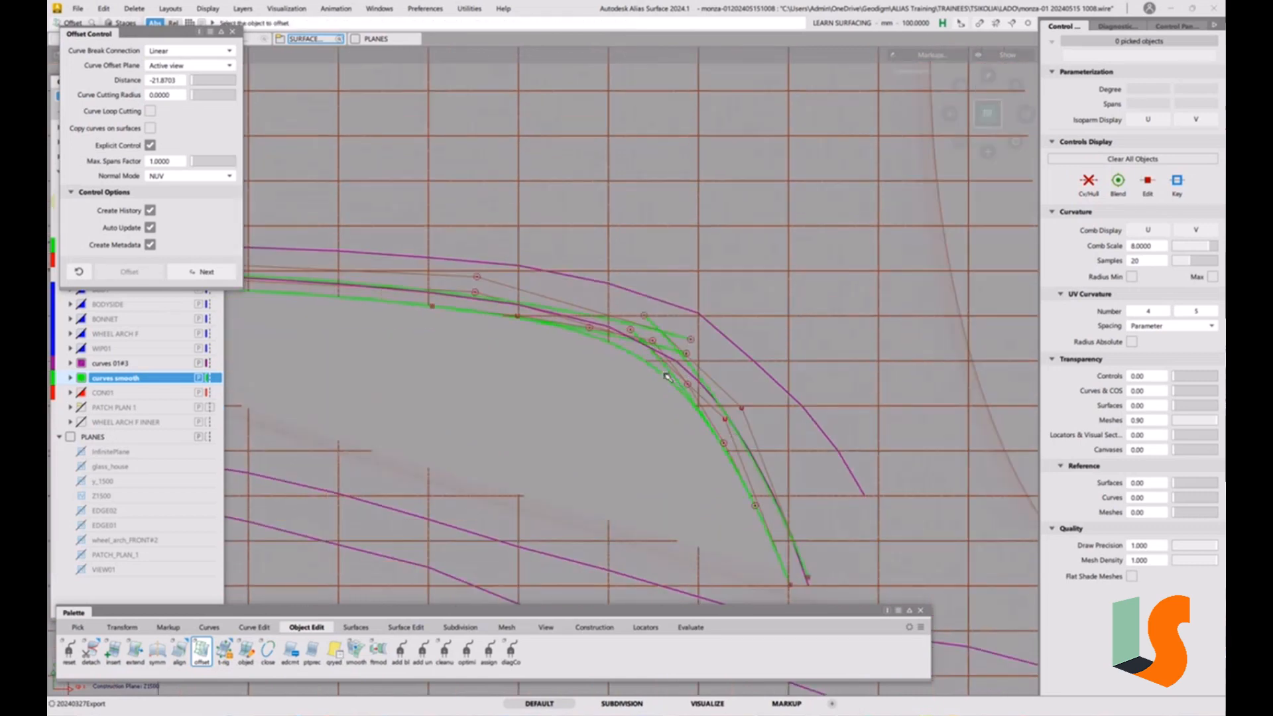
{"action": "left_click", "coordinate": [642, 362]}
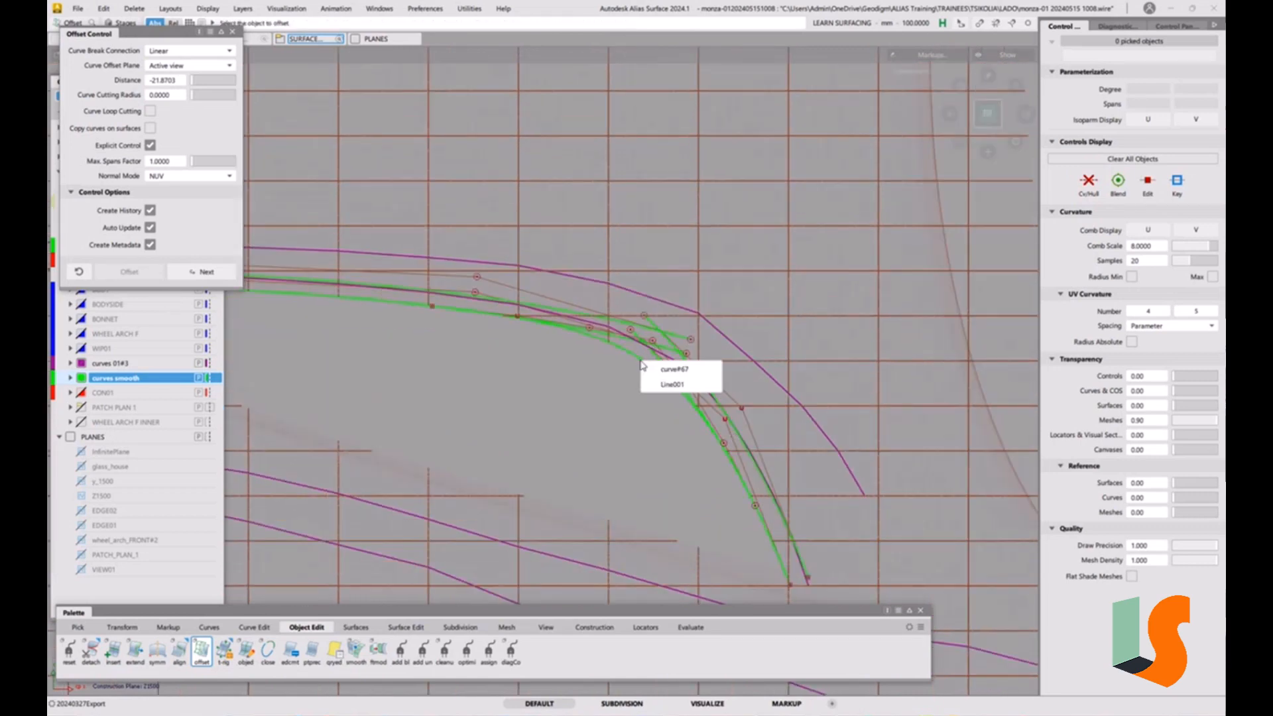
{"action": "left_click", "coordinate": [672, 375]}
{"action": "key", "text": "space"}
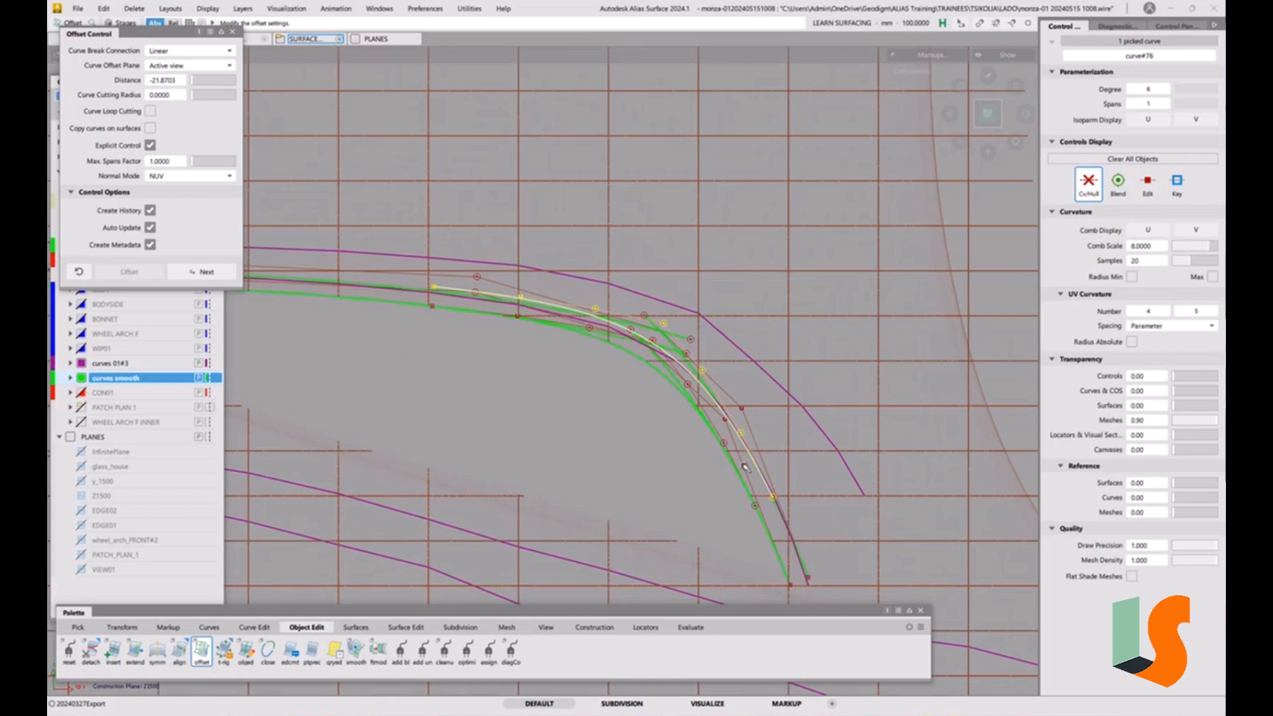
{"action": "left_click_drag", "start_coordinate": [645, 391], "coordinate": [599, 361], "text": "ctrl+shift"}
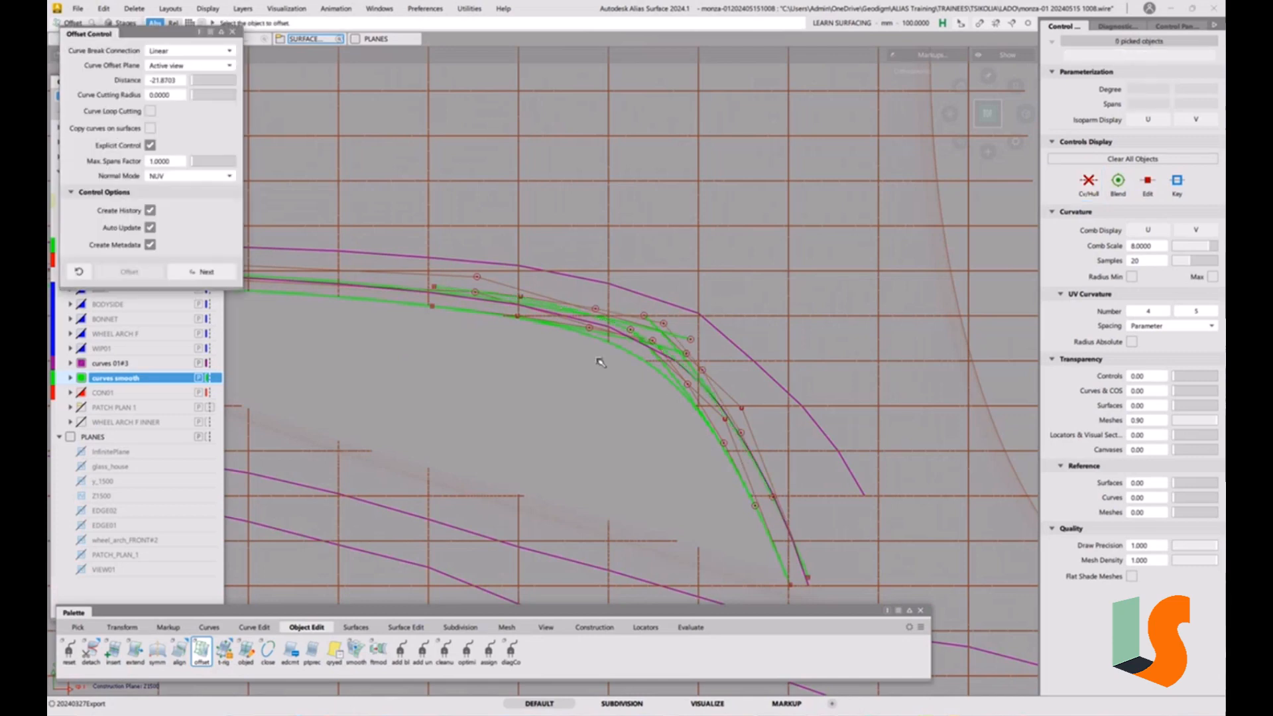
{"action": "right_click_drag", "start_coordinate": [599, 361], "coordinate": [503, 322], "text": "alt+shift"}
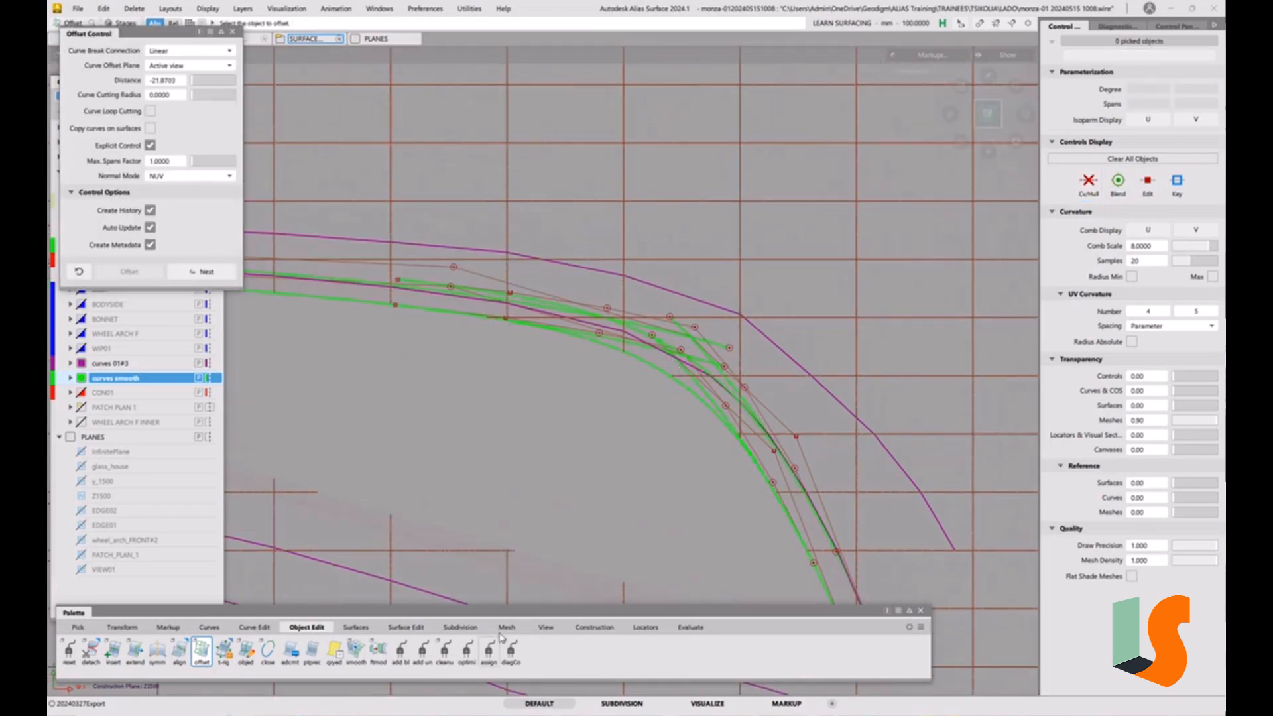
Align the offset corner curve's front end to the offset long upper curve with G3 continuity.
{"action": "double_click", "coordinate": [178, 653]}
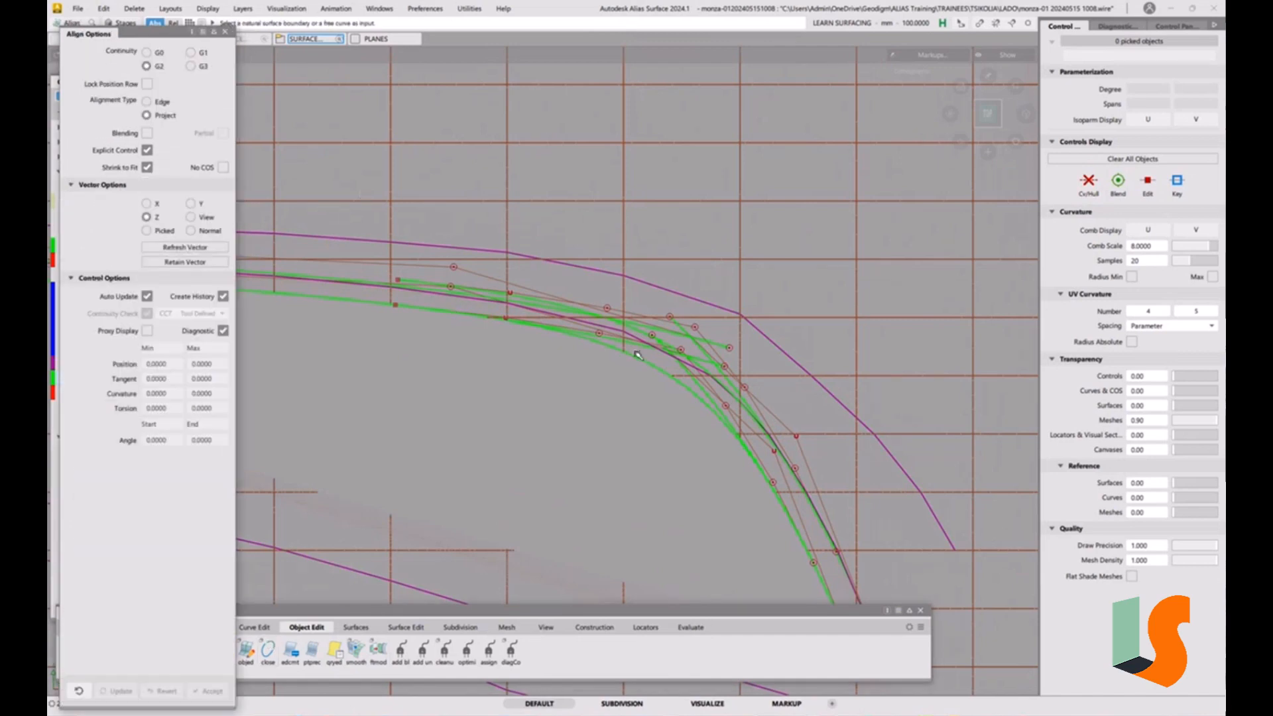
{"action": "left_click", "coordinate": [409, 282]}
{"action": "left_click", "coordinate": [597, 440]}
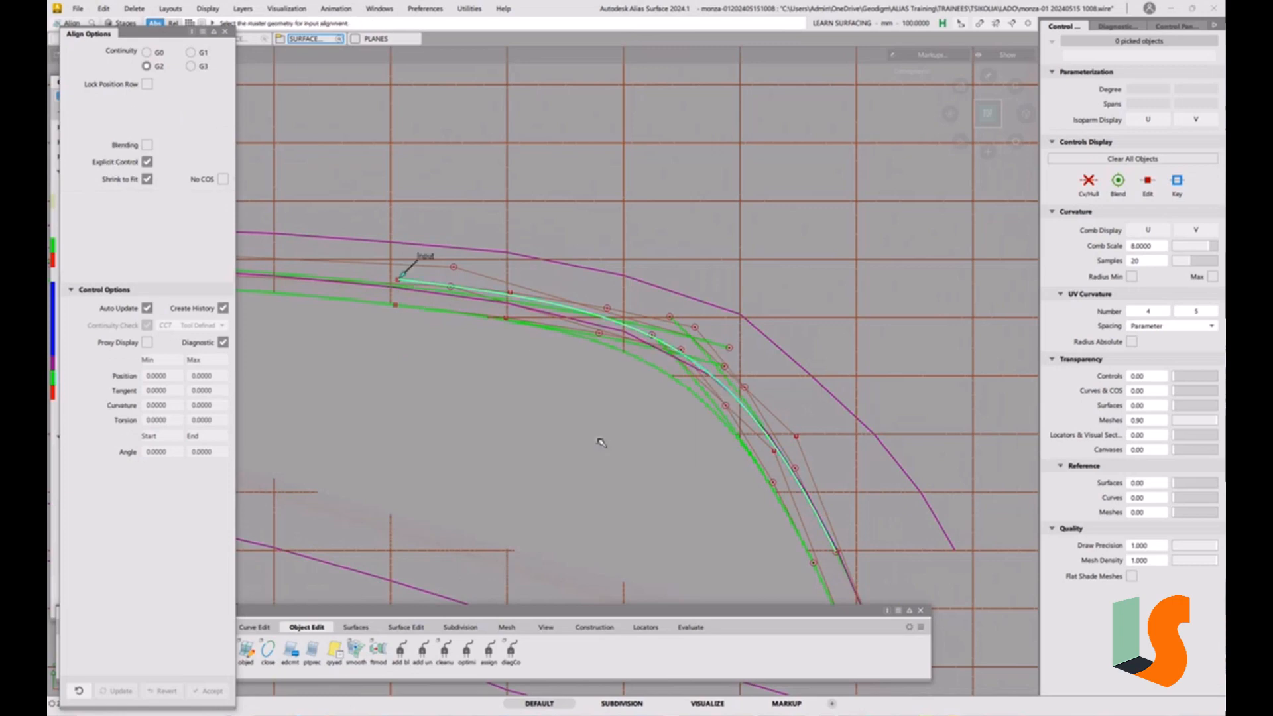
{"action": "left_click", "coordinate": [365, 285]}
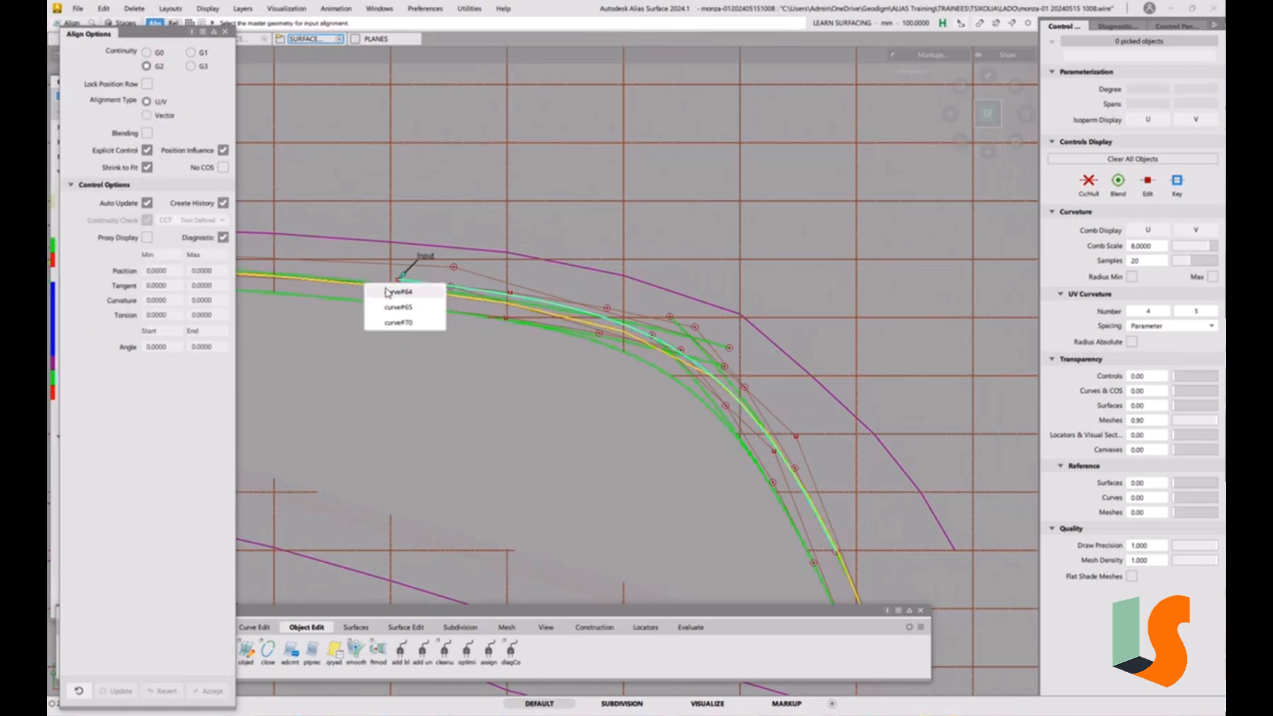
{"action": "left_click", "coordinate": [399, 322]}
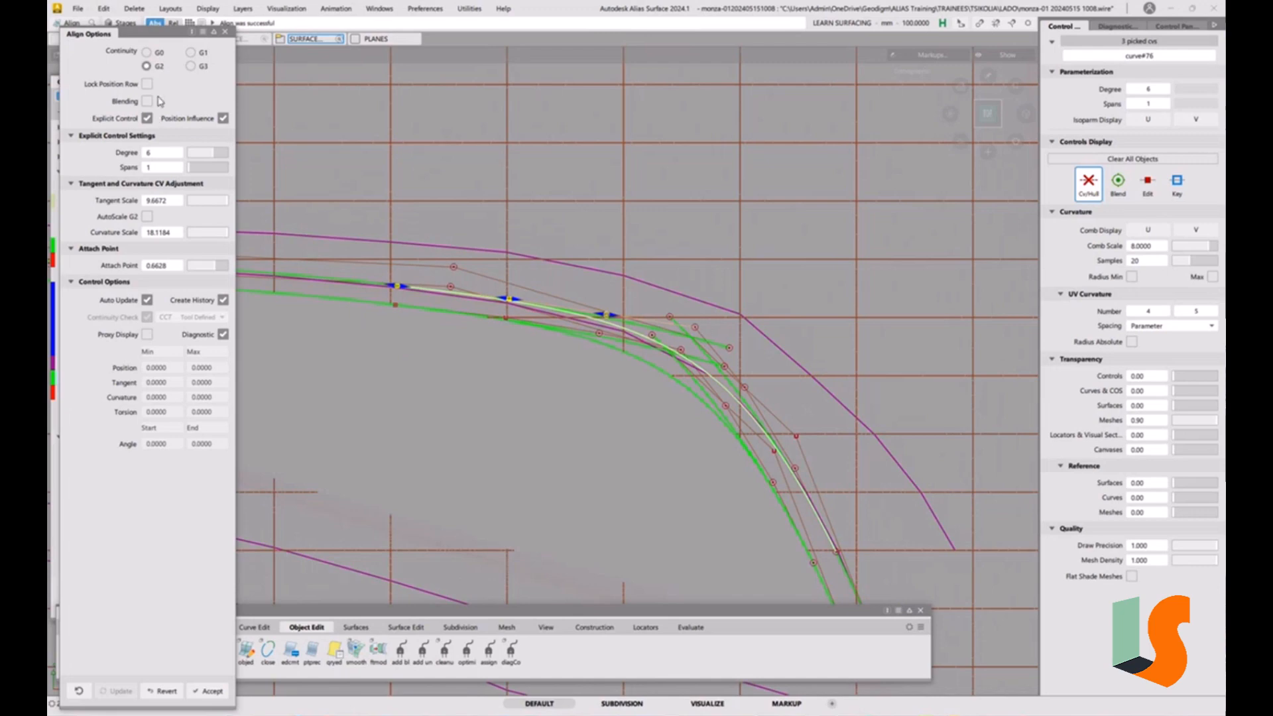
{"action": "left_click", "coordinate": [191, 67]}
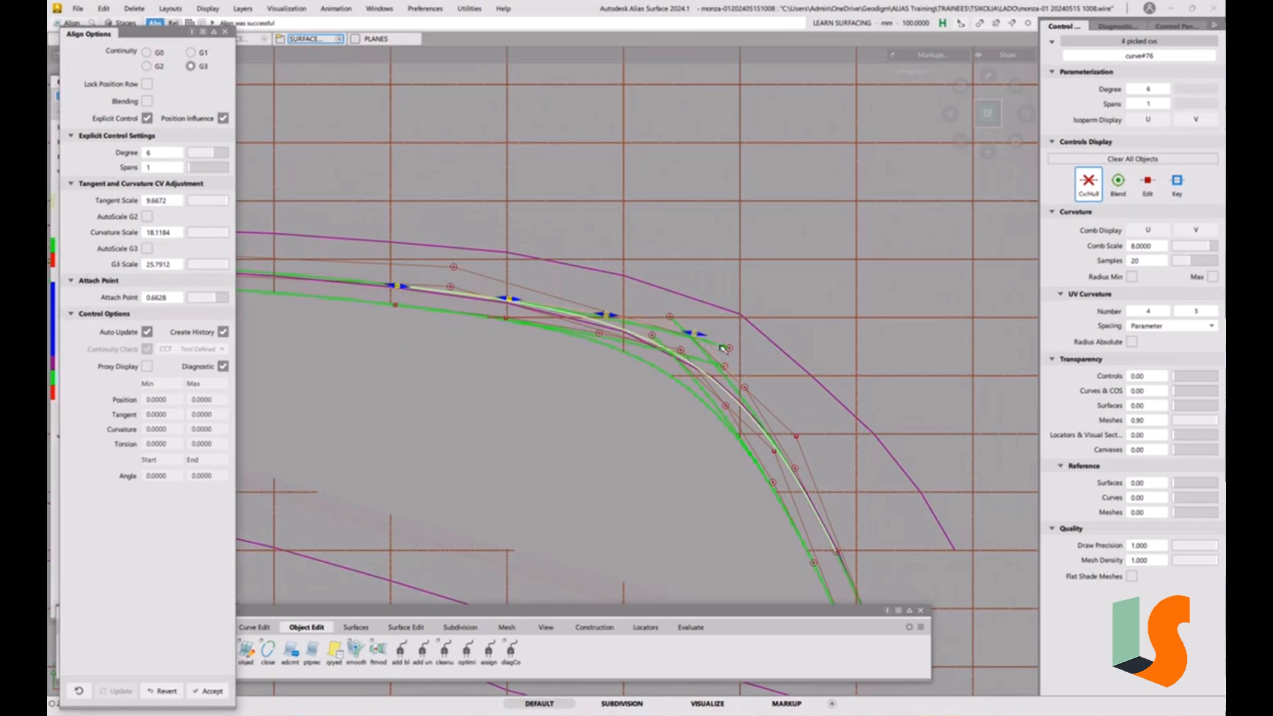
{"action": "left_click", "coordinate": [774, 364]}
{"action": "middle_click_drag", "start_coordinate": [805, 383], "coordinate": [708, 273], "text": "alt+shift"}
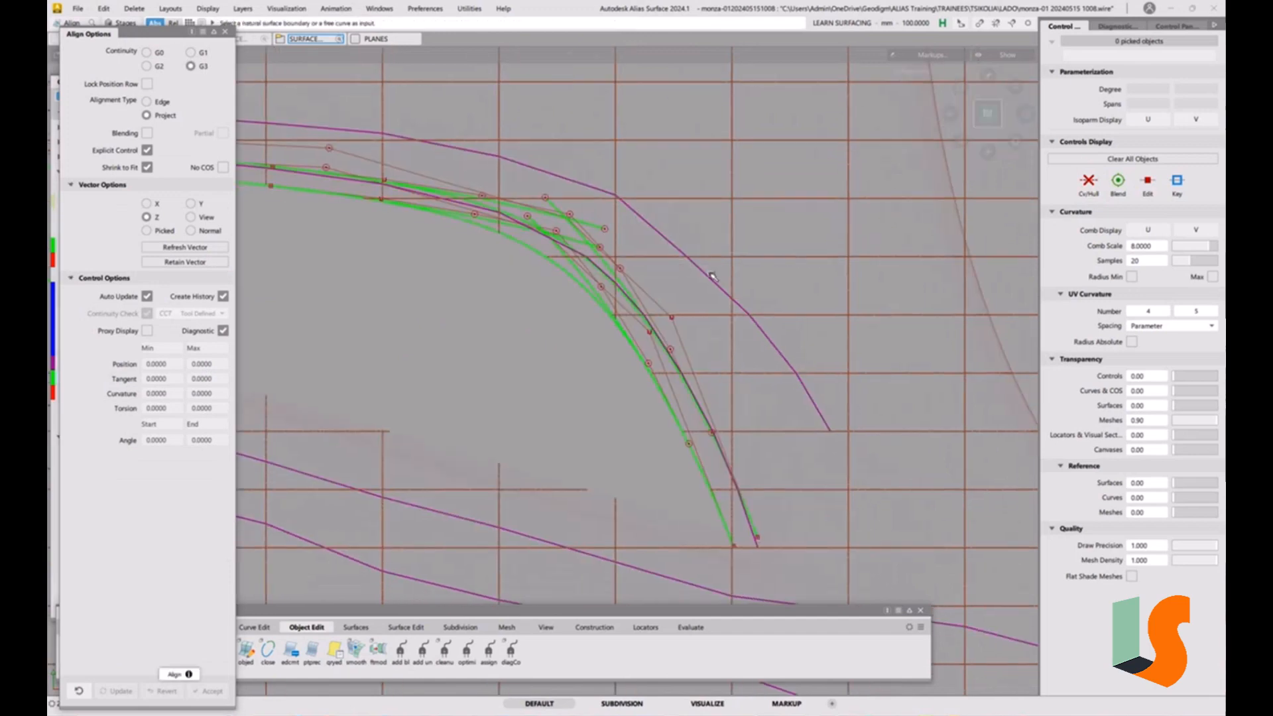
Set the state of the curves 01#3 layer to Inactive.
{"action": "left_click", "coordinate": [689, 397]}
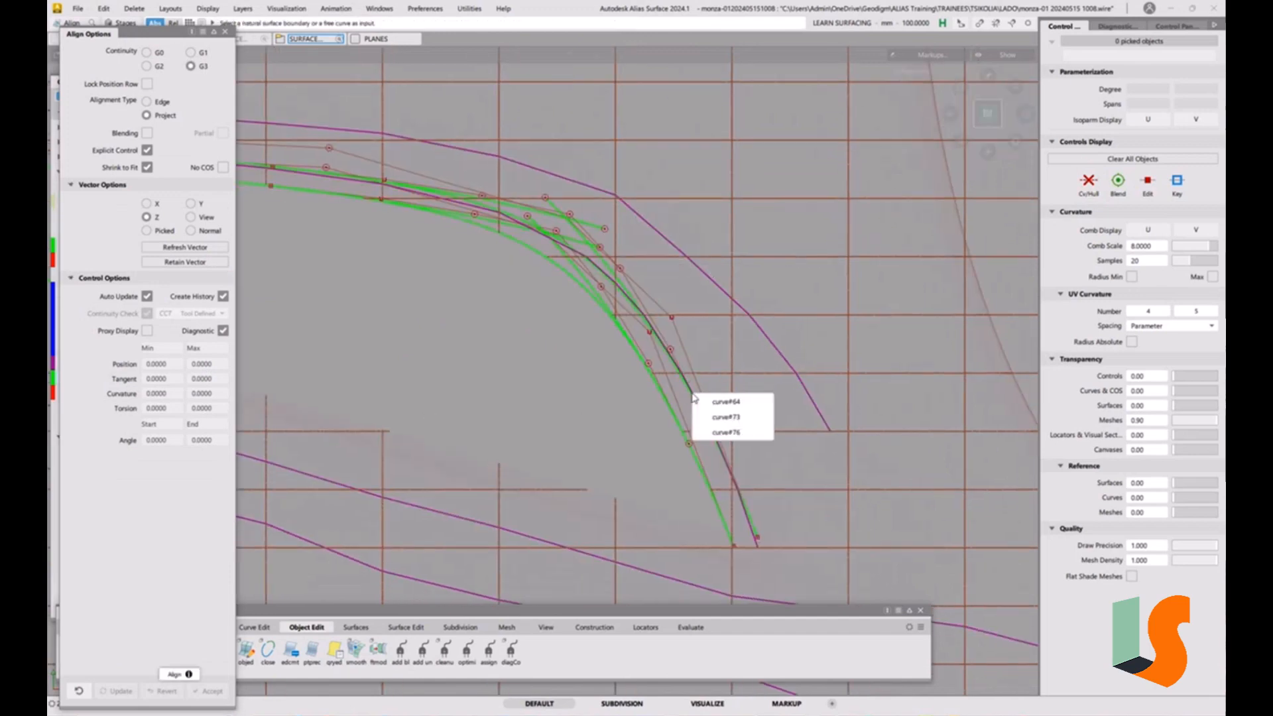
{"action": "left_click", "coordinate": [726, 433]}
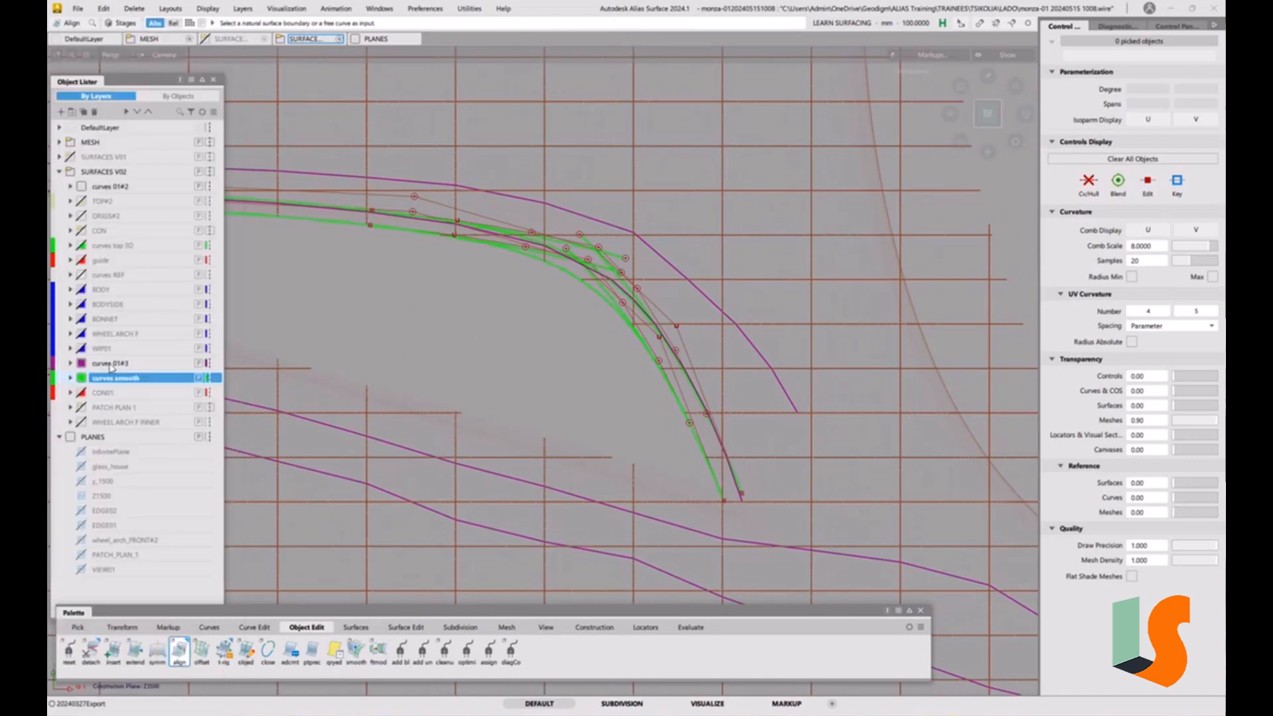
{"action": "left_click", "coordinate": [114, 364]}
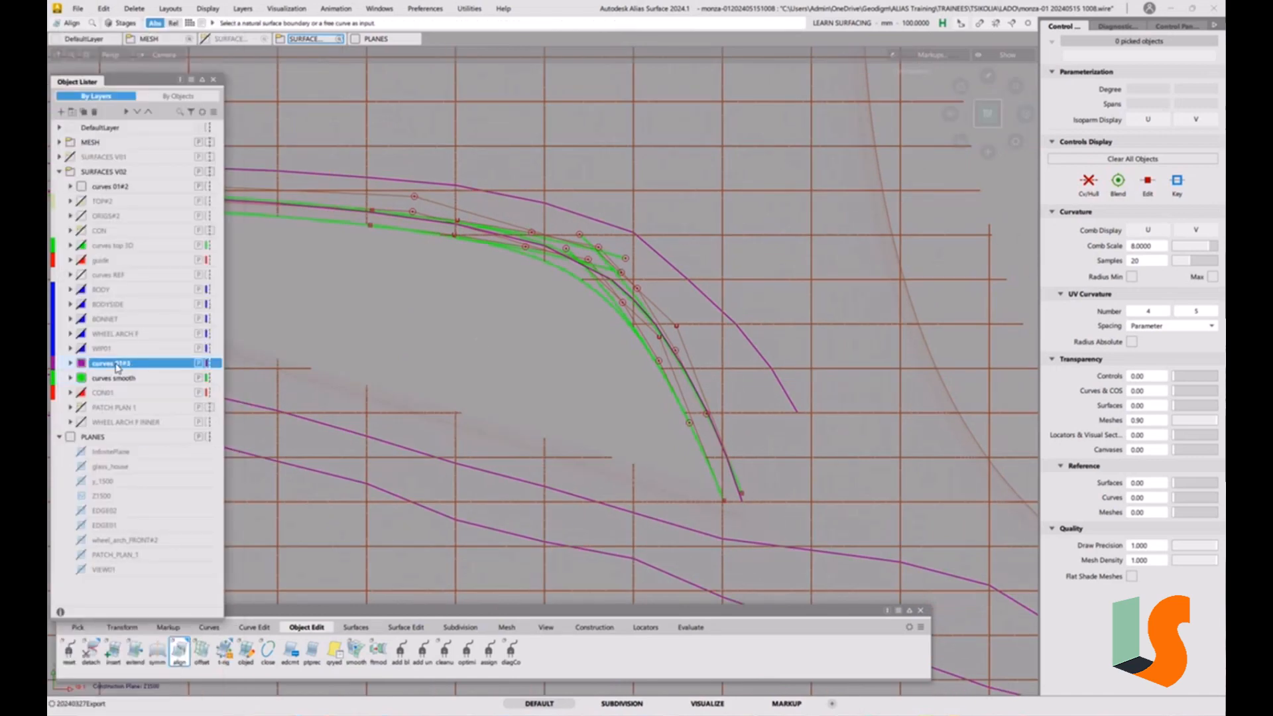
{"action": "right_click", "coordinate": [214, 367]}
{"action": "mouse_move", "coordinate": [312, 564]}
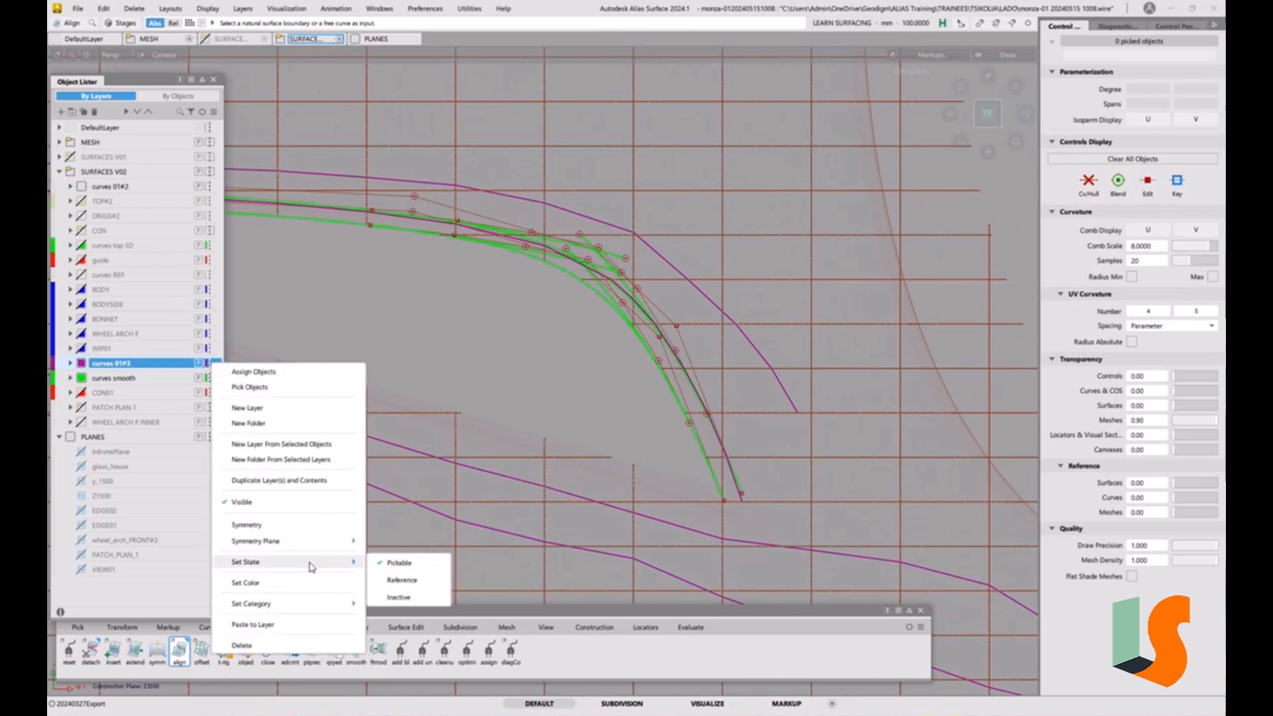
{"action": "left_click", "coordinate": [403, 596]}
Align the offset corner curve's rear end to the offset rear curve with G2 continuity.
{"action": "right_click_drag", "start_coordinate": [603, 266], "coordinate": [625, 244], "text": "alt+shift"}
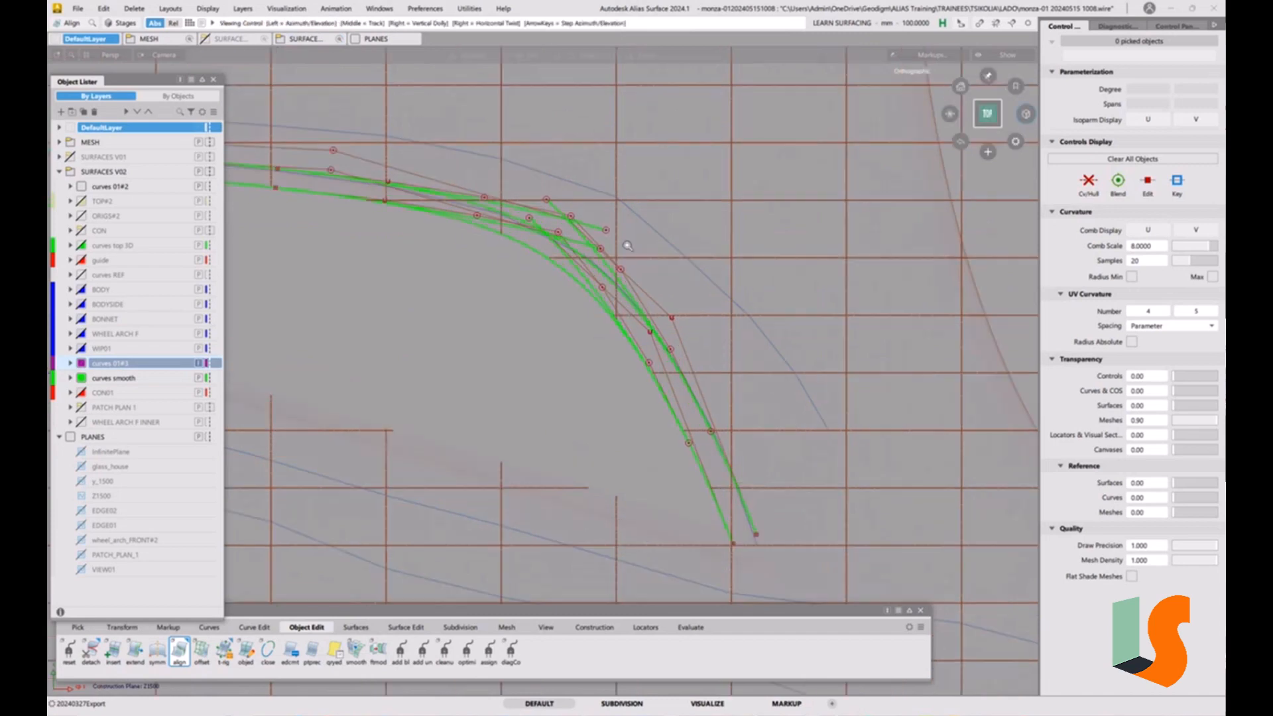
{"action": "middle_click_drag", "start_coordinate": [625, 245], "coordinate": [651, 299], "text": "alt+shift"}
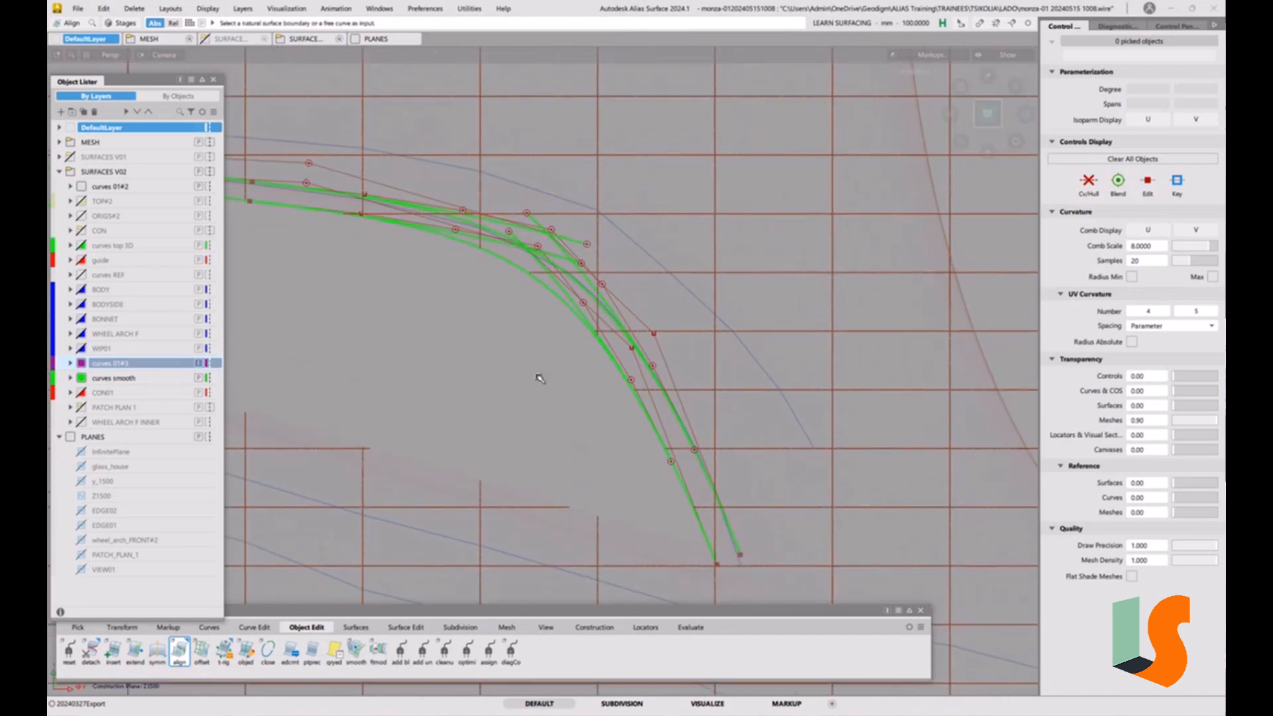
{"action": "double_click", "coordinate": [179, 653]}
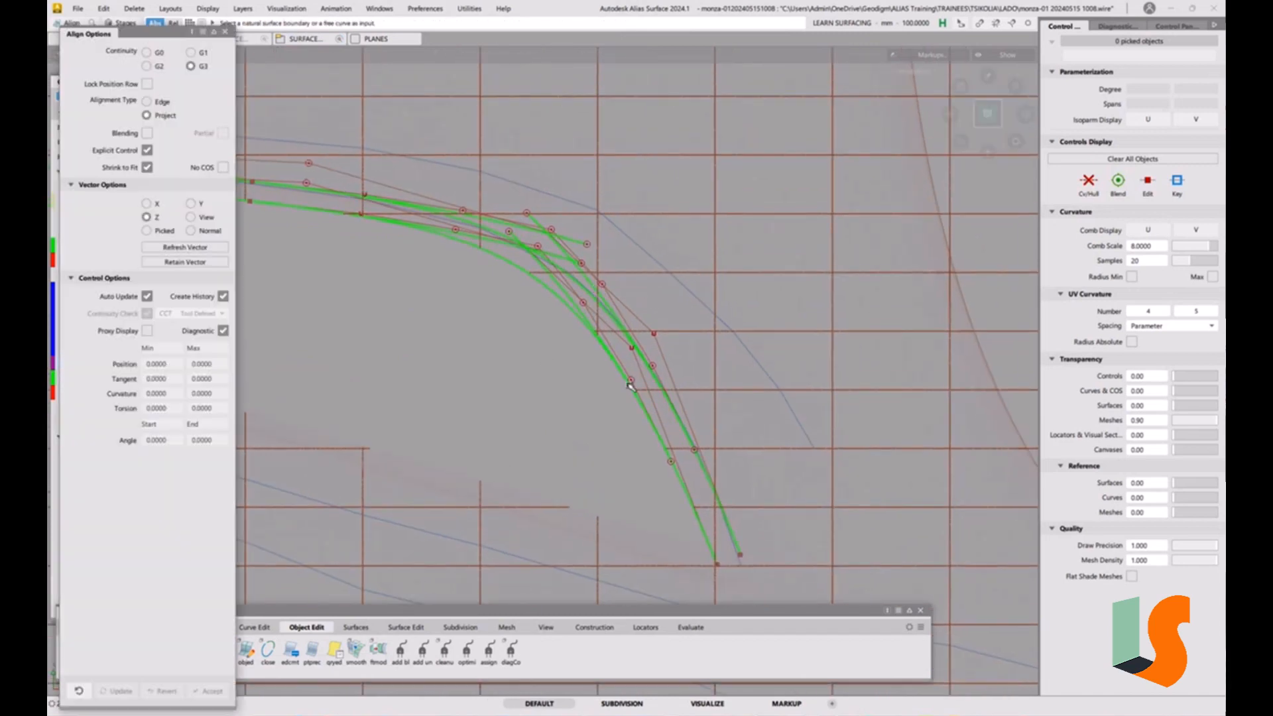
{"action": "left_click", "coordinate": [661, 386]}
{"action": "left_click", "coordinate": [684, 412]}
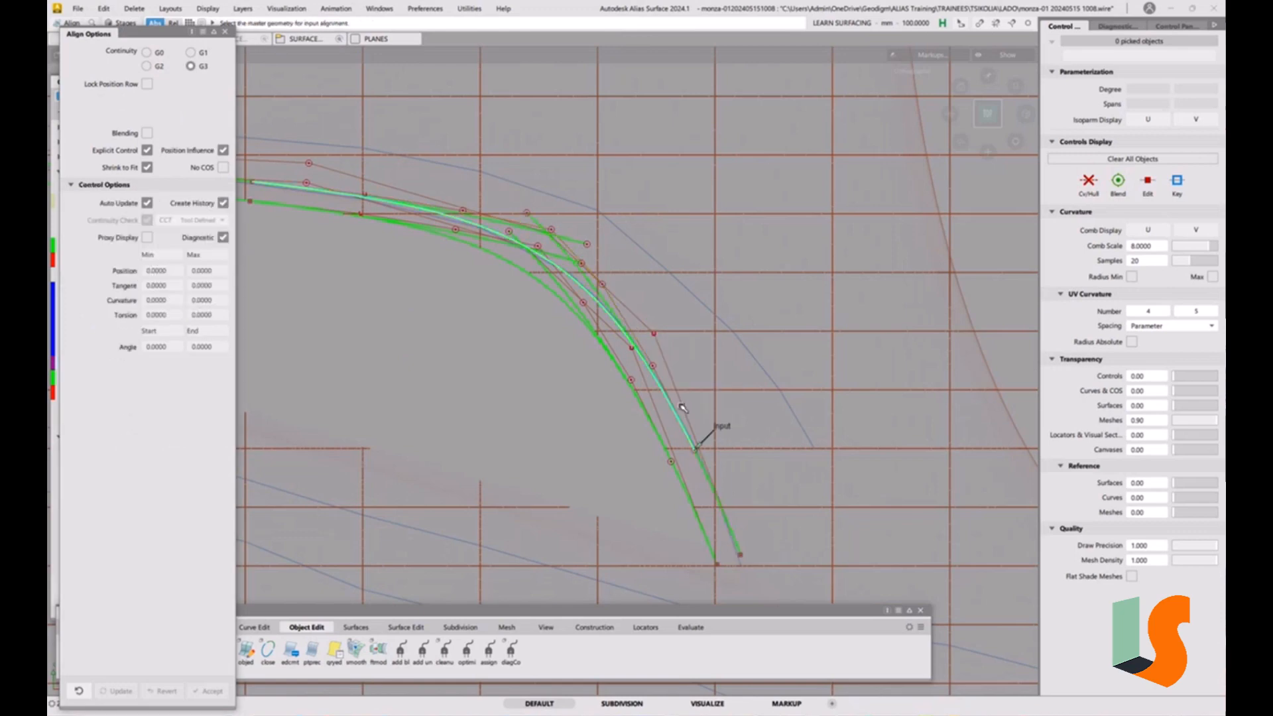
{"action": "left_click", "coordinate": [706, 477]}
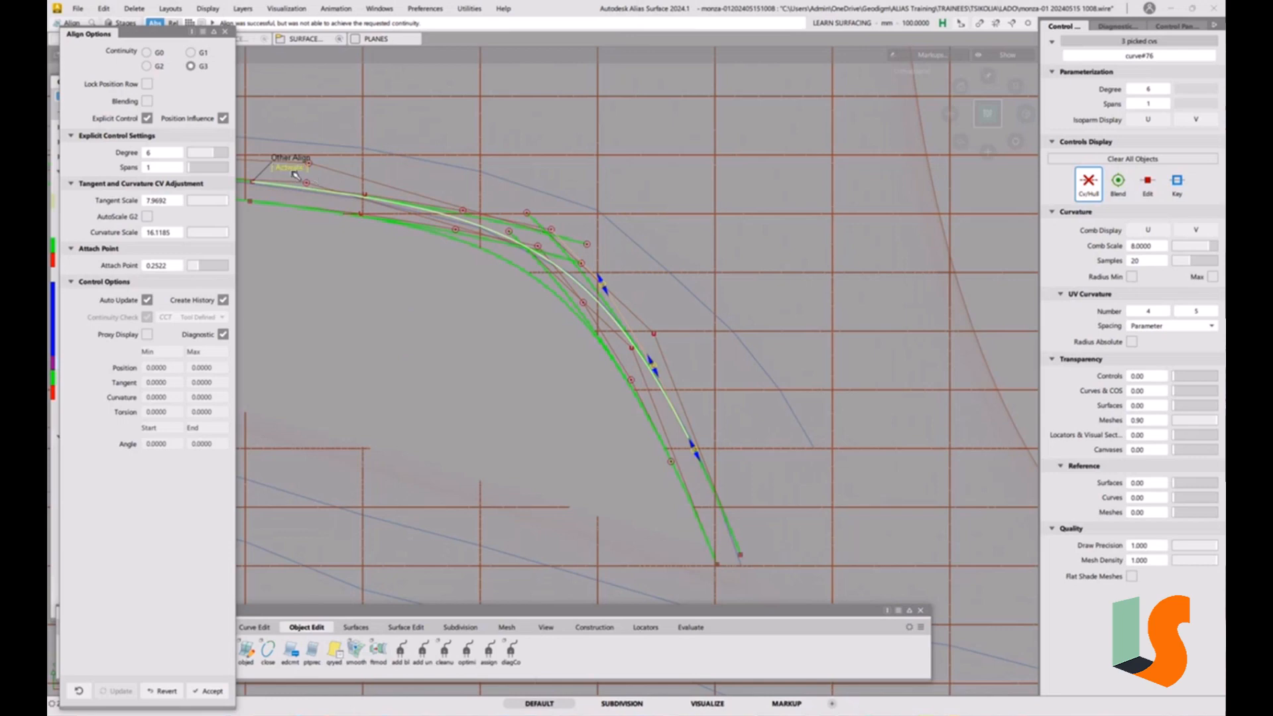
{"action": "left_click", "coordinate": [147, 67]}
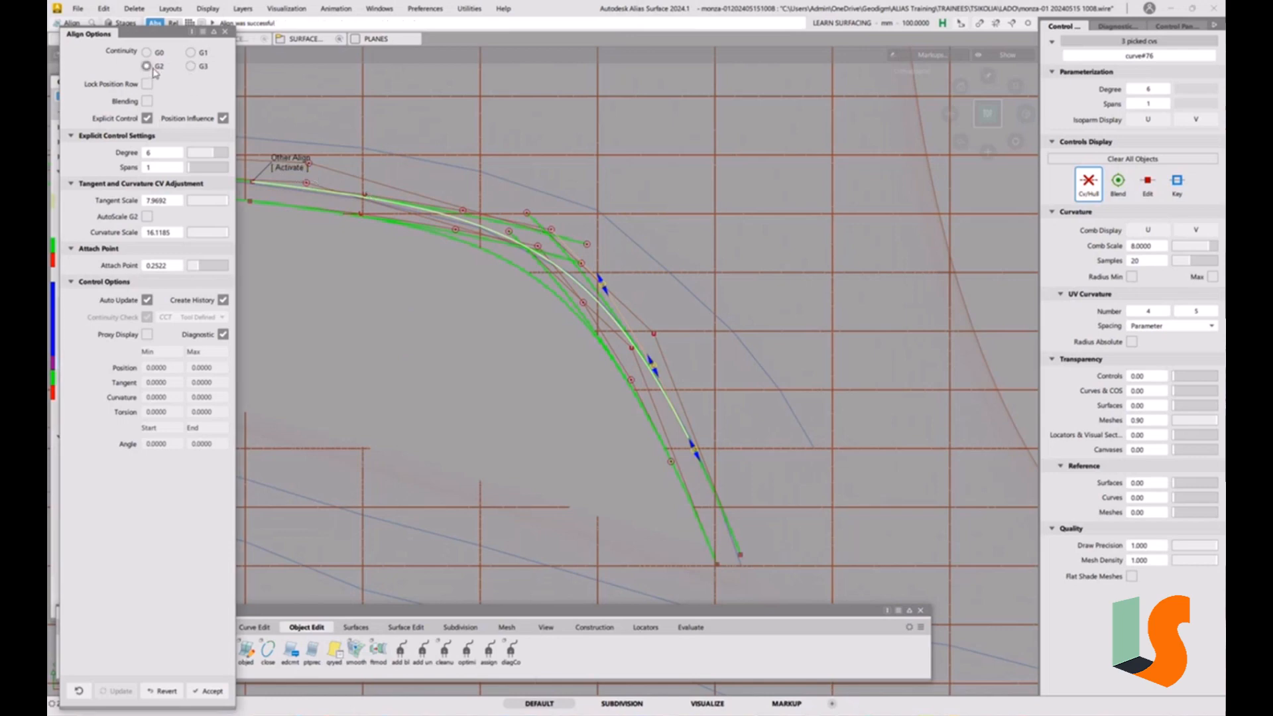
{"action": "left_click", "coordinate": [226, 32]}
{"action": "left_click", "coordinate": [624, 390]}
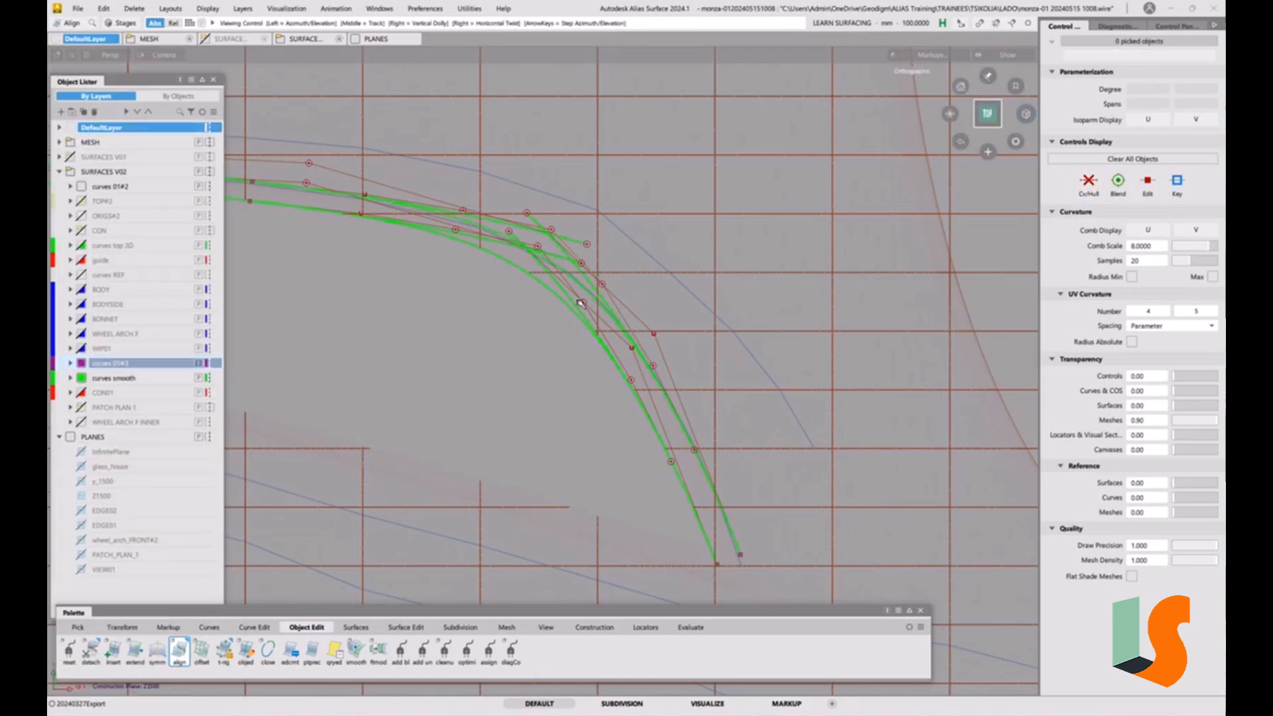
Offset the lower long upper curve of the rim outward in the active view by about 50.97 mm.
{"action": "right_click_drag", "start_coordinate": [582, 304], "coordinate": [556, 354], "text": "alt+shift"}
{"action": "middle_click_drag", "start_coordinate": [556, 354], "coordinate": [649, 407], "text": "alt+shift"}
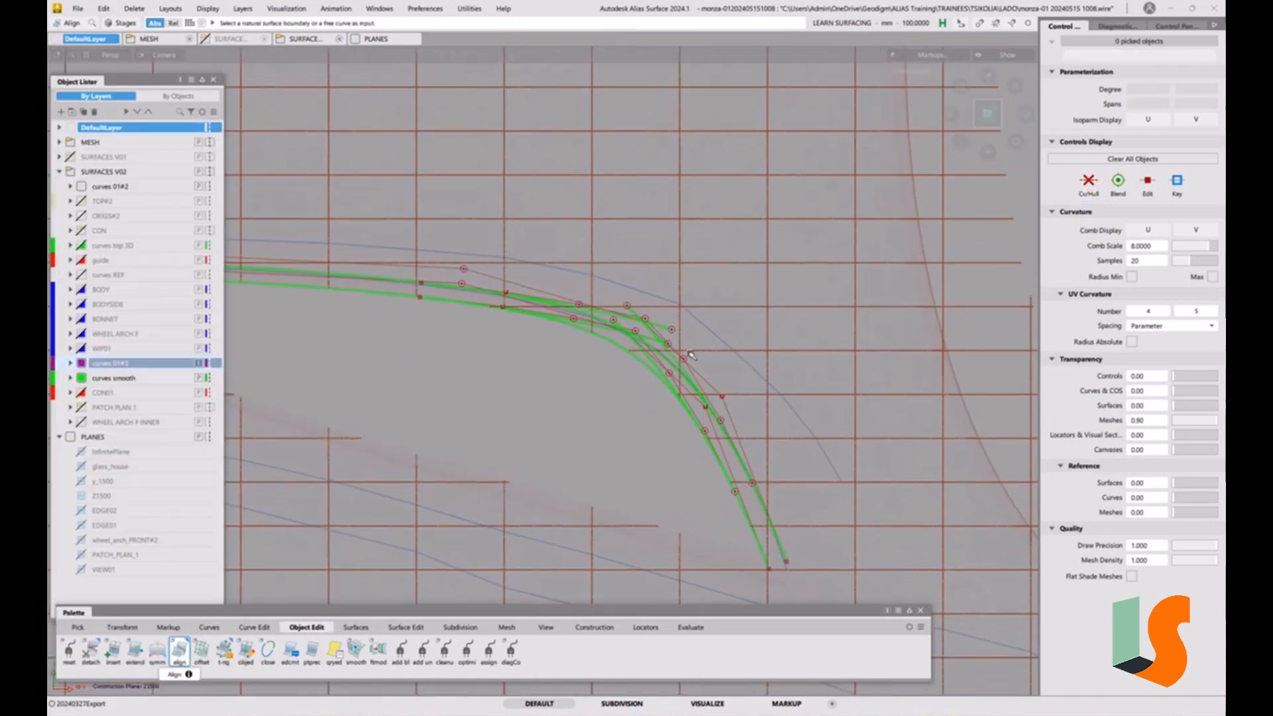
{"action": "right_click_drag", "start_coordinate": [683, 345], "coordinate": [691, 388], "text": "alt+shift"}
{"action": "middle_click_drag", "start_coordinate": [690, 388], "coordinate": [772, 380], "text": "alt+shift"}
{"action": "right_click_drag", "start_coordinate": [639, 330], "coordinate": [635, 332], "text": "alt+shift"}
{"action": "middle_click_drag", "start_coordinate": [635, 333], "coordinate": [734, 369], "text": "alt+shift"}
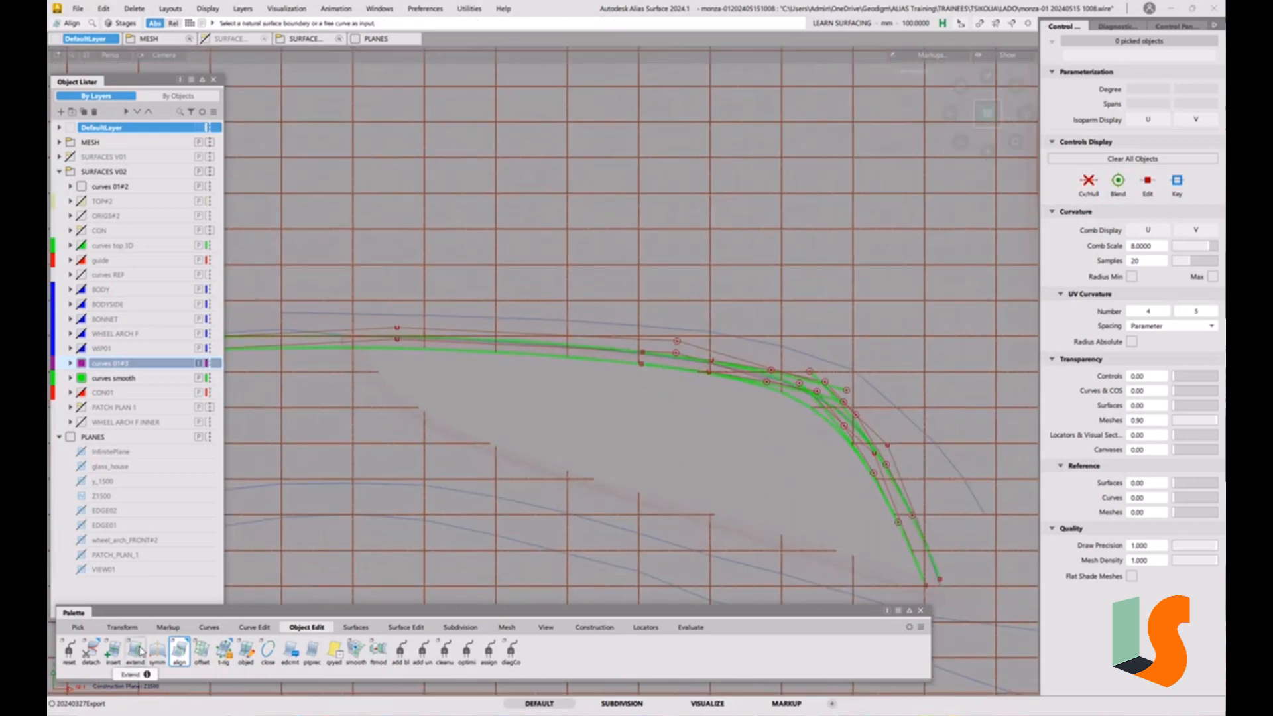
{"action": "left_click_drag", "start_coordinate": [600, 437], "coordinate": [630, 455], "text": "ctrl+shift"}
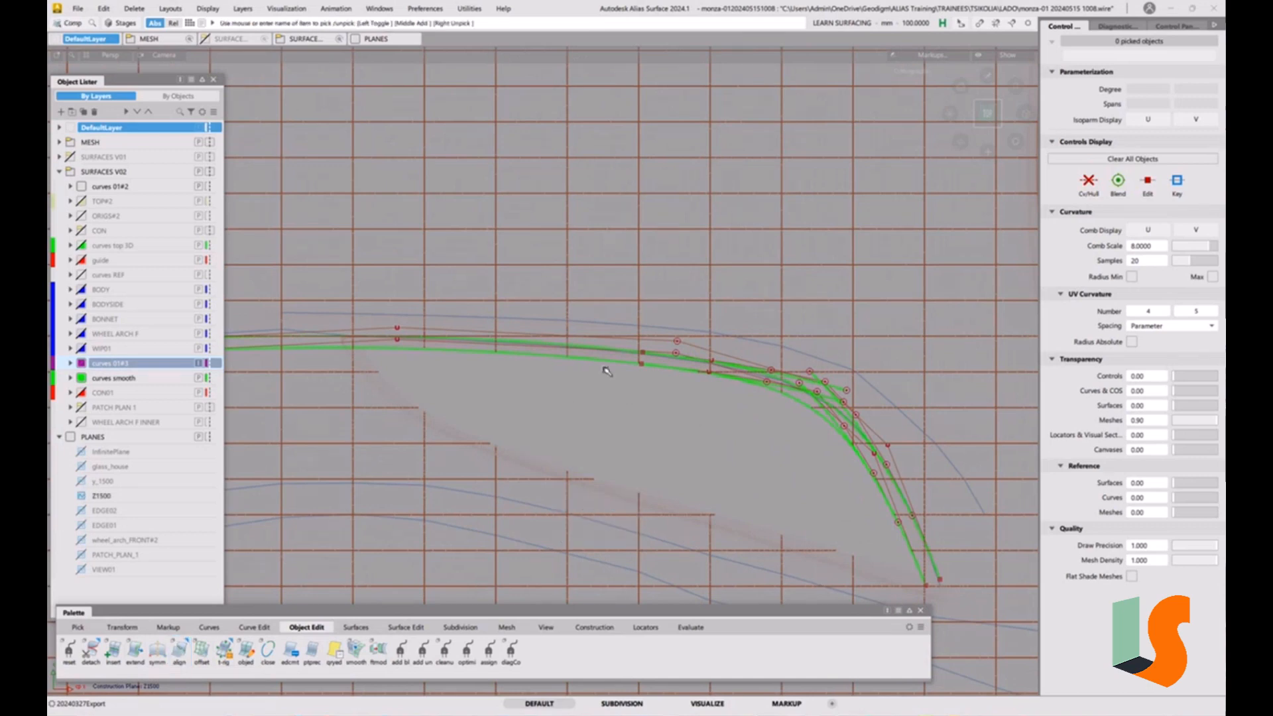
{"action": "left_click", "coordinate": [606, 362]}
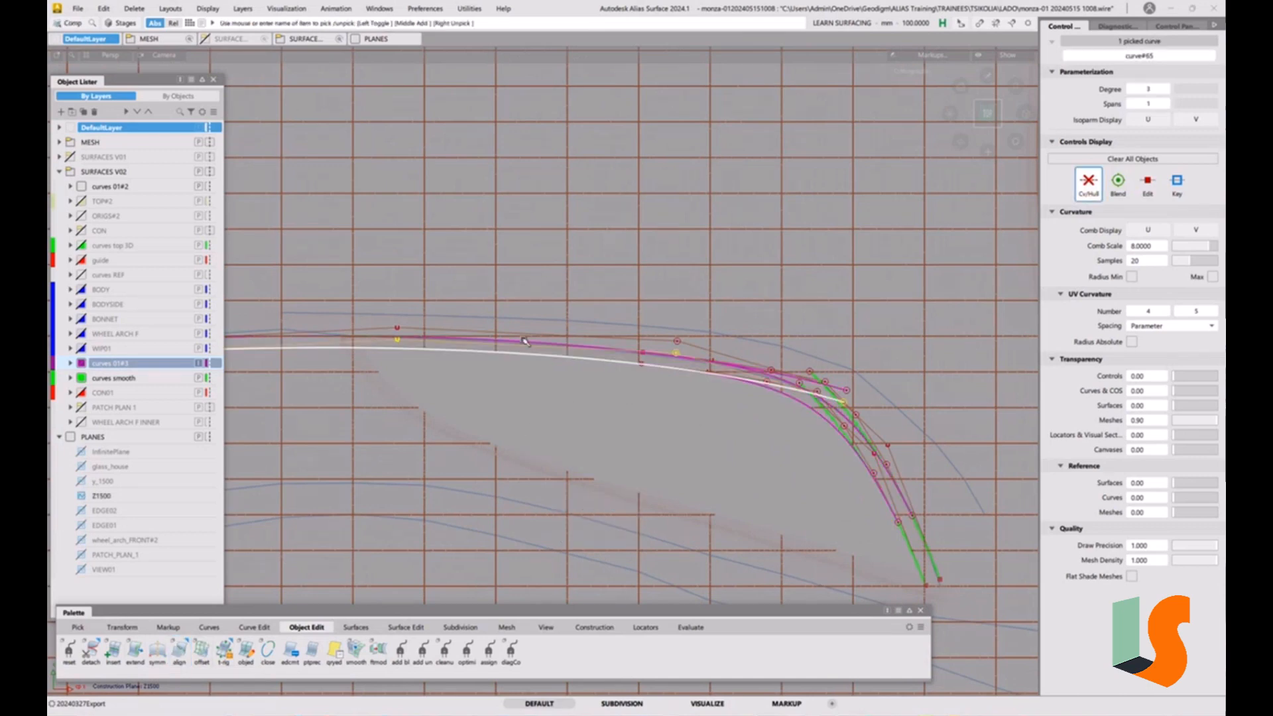
{"action": "key", "text": "shift+alt"}
{"action": "middle_click_drag", "start_coordinate": [685, 364], "coordinate": [822, 386], "text": "alt+shift"}
{"action": "right_click_drag", "start_coordinate": [822, 386], "coordinate": [606, 460], "text": "alt+shift"}
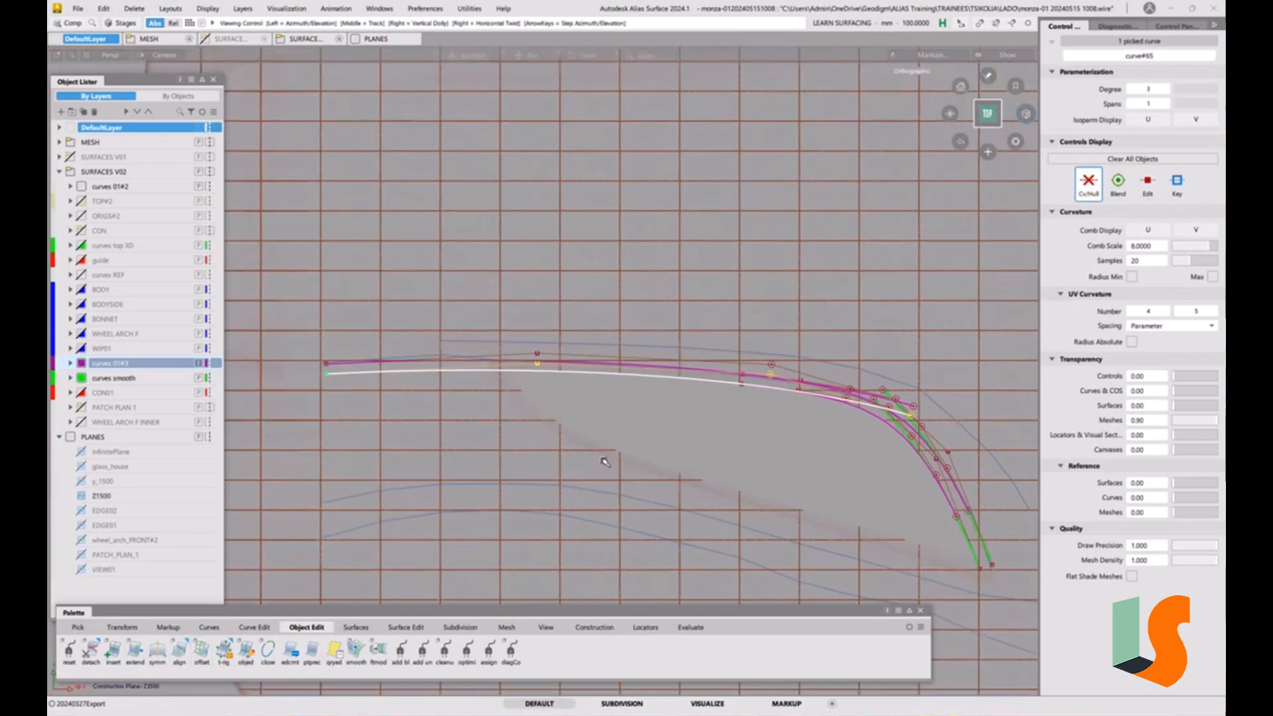
{"action": "left_click", "coordinate": [202, 650]}
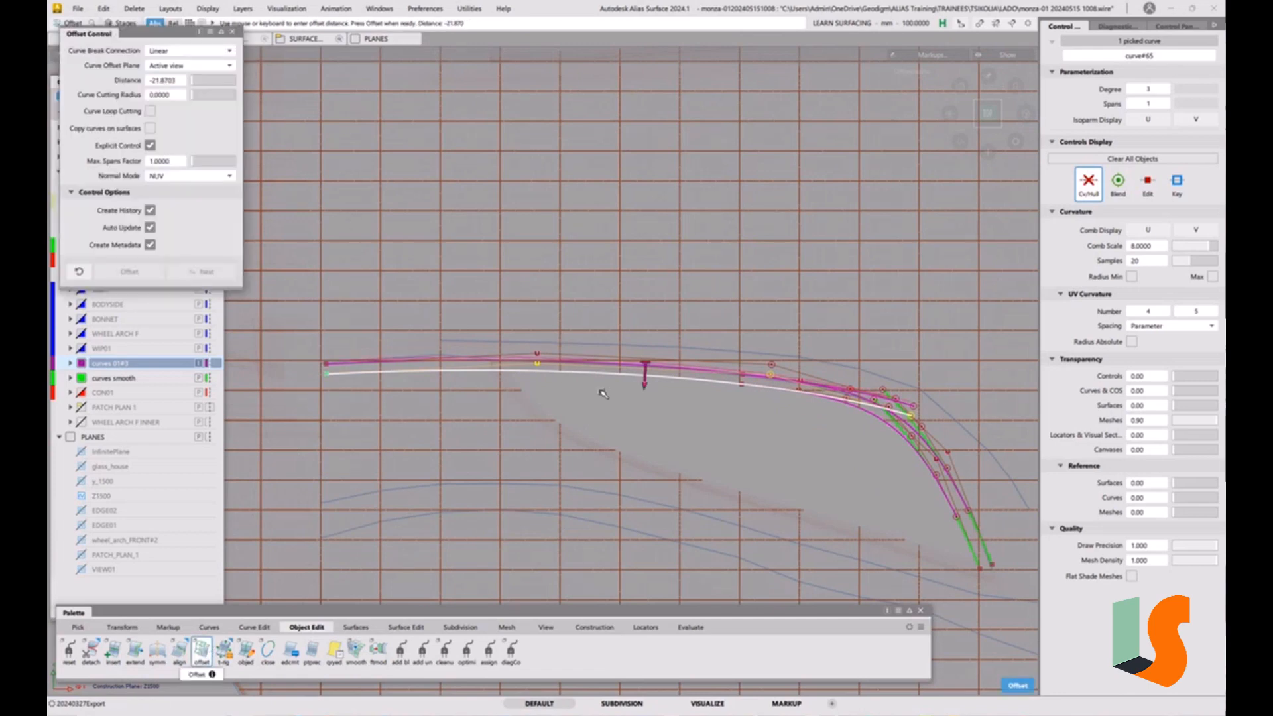
{"action": "left_click_drag", "start_coordinate": [645, 383], "coordinate": [651, 348]}
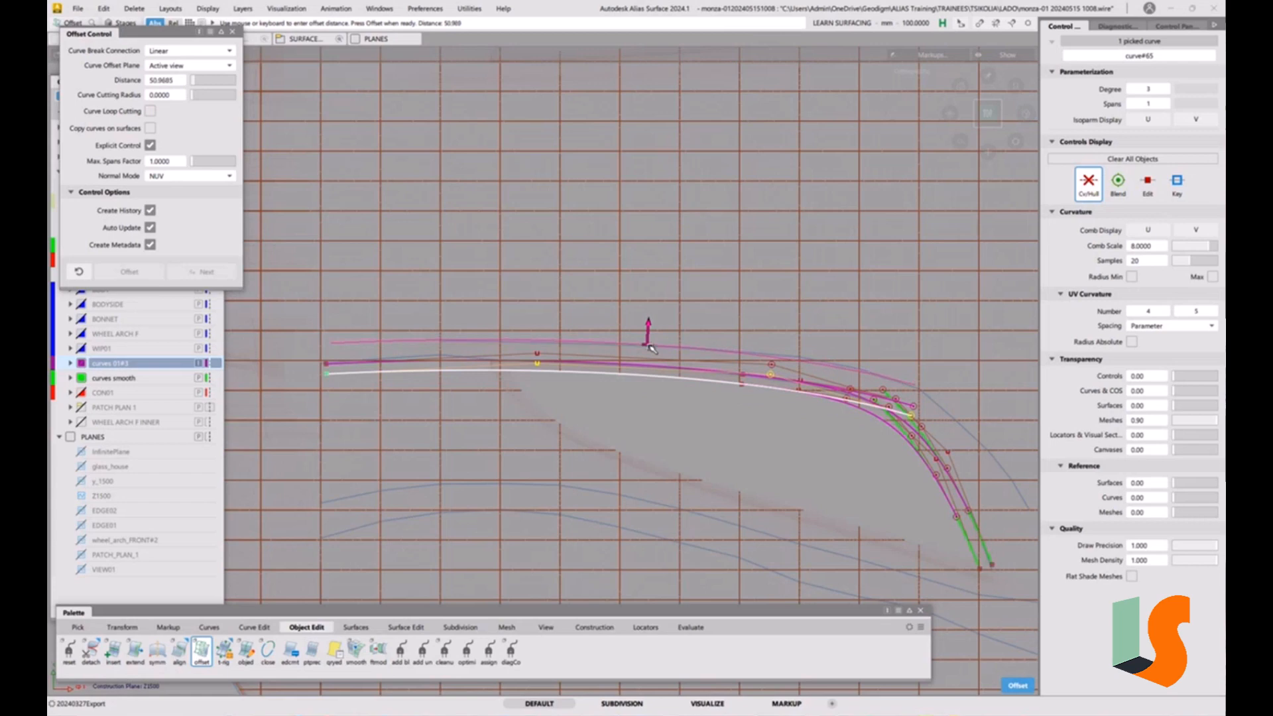
{"action": "key", "text": "space"}
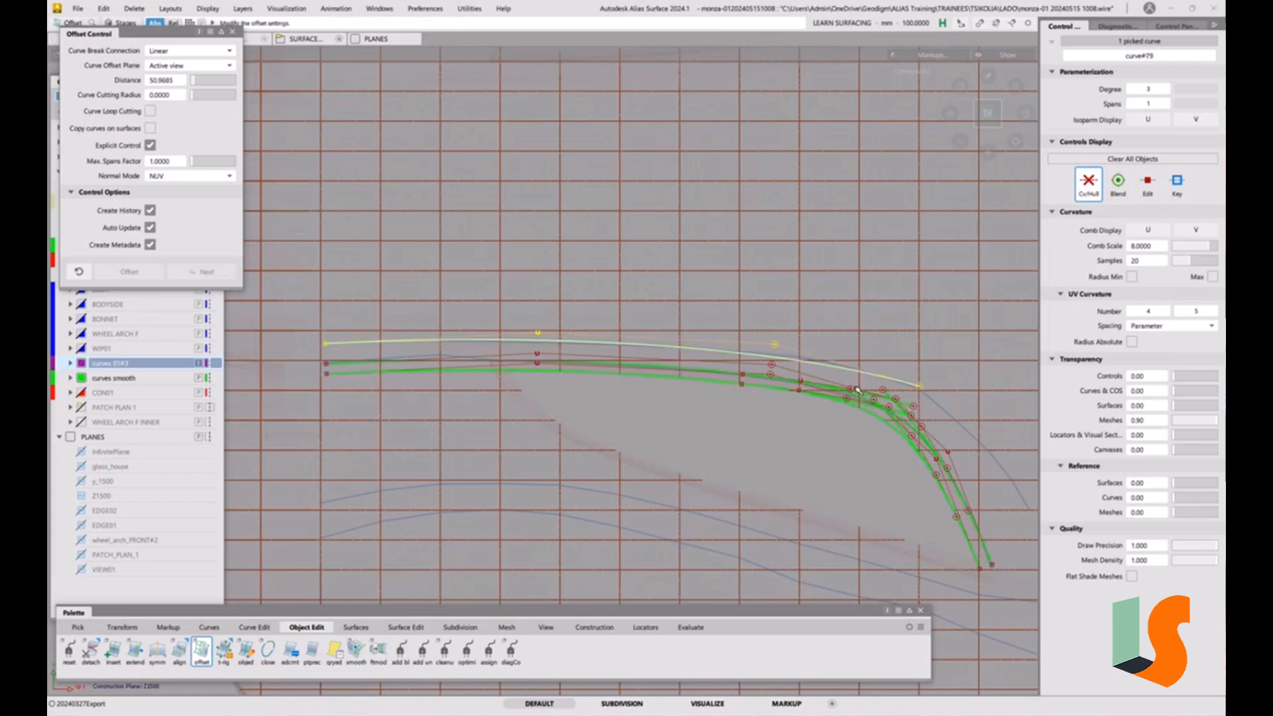
Offset the inner rear curve of the rim outward in the active view at a distance of about -62.52 mm.
{"action": "middle_click_drag", "start_coordinate": [964, 411], "coordinate": [730, 380], "text": "alt+shift"}
{"action": "right_click_drag", "start_coordinate": [730, 380], "coordinate": [832, 379], "text": "alt+shift"}
{"action": "middle_click_drag", "start_coordinate": [832, 379], "coordinate": [702, 312], "text": "alt+shift"}
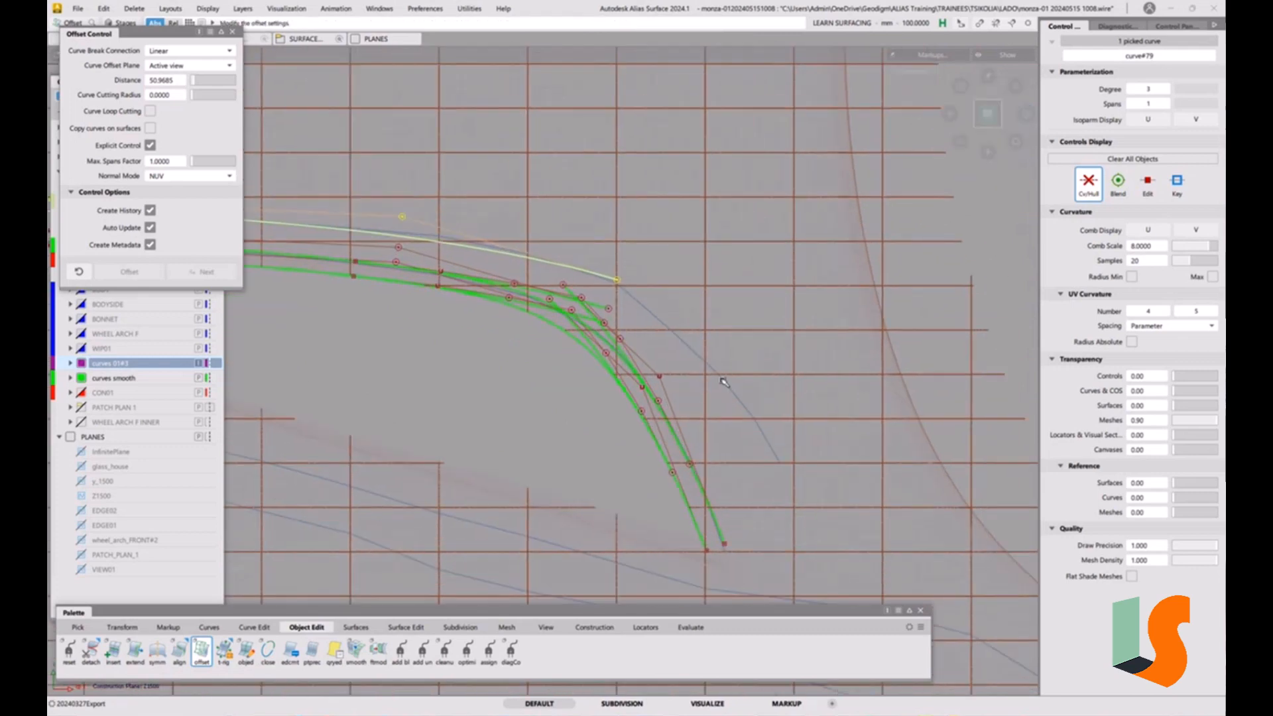
{"action": "key", "text": "space"}
{"action": "left_click", "coordinate": [652, 440]}
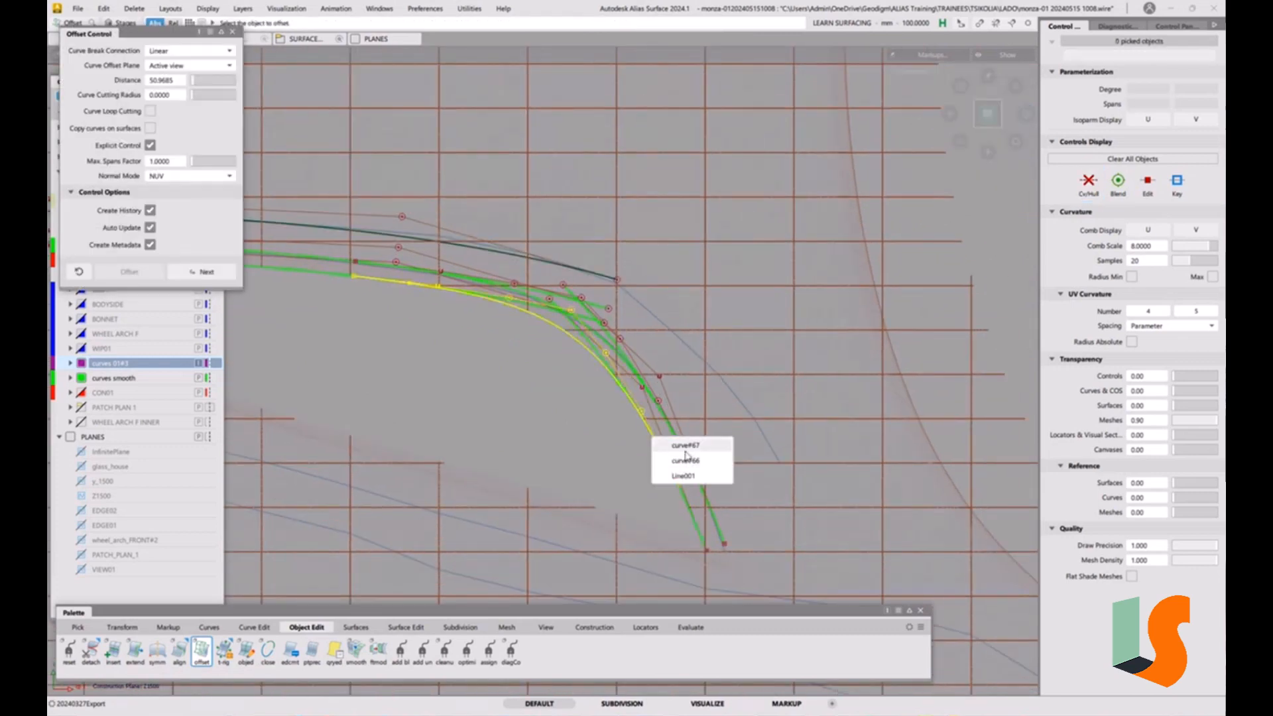
{"action": "left_click", "coordinate": [685, 461]}
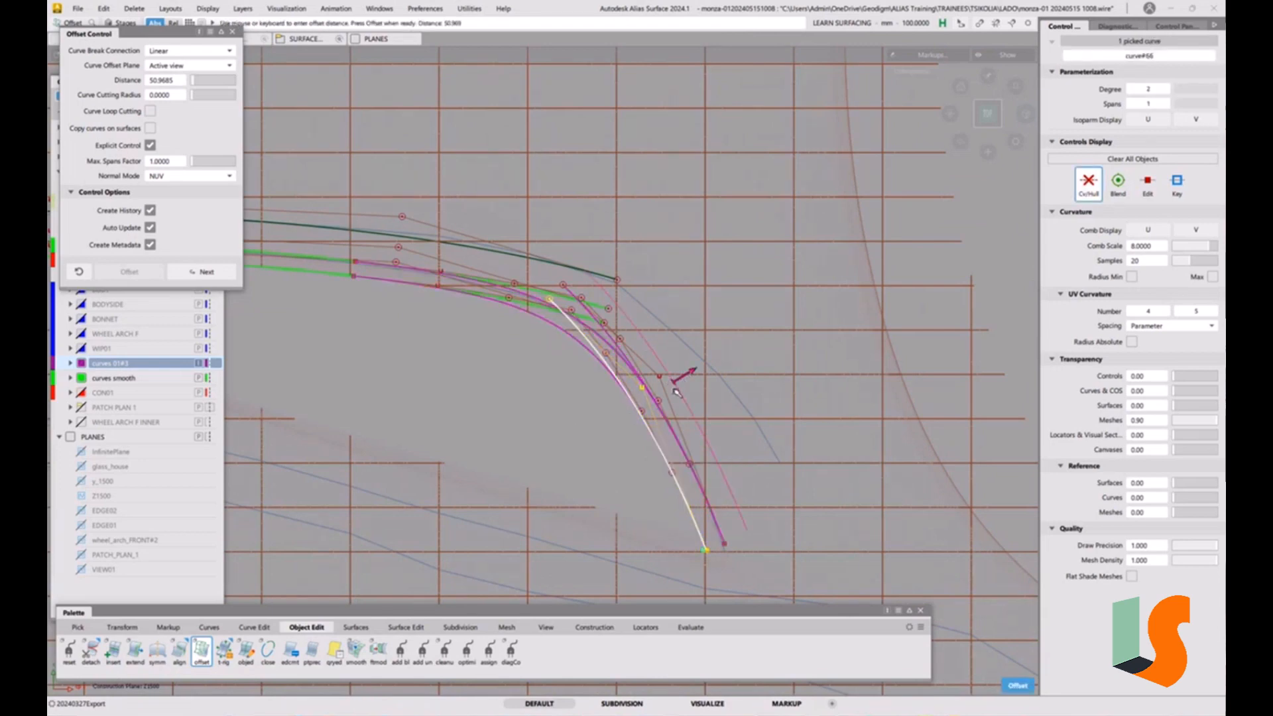
{"action": "left_click_drag", "start_coordinate": [693, 366], "coordinate": [604, 412]}
{"action": "left_click", "coordinate": [636, 404]}
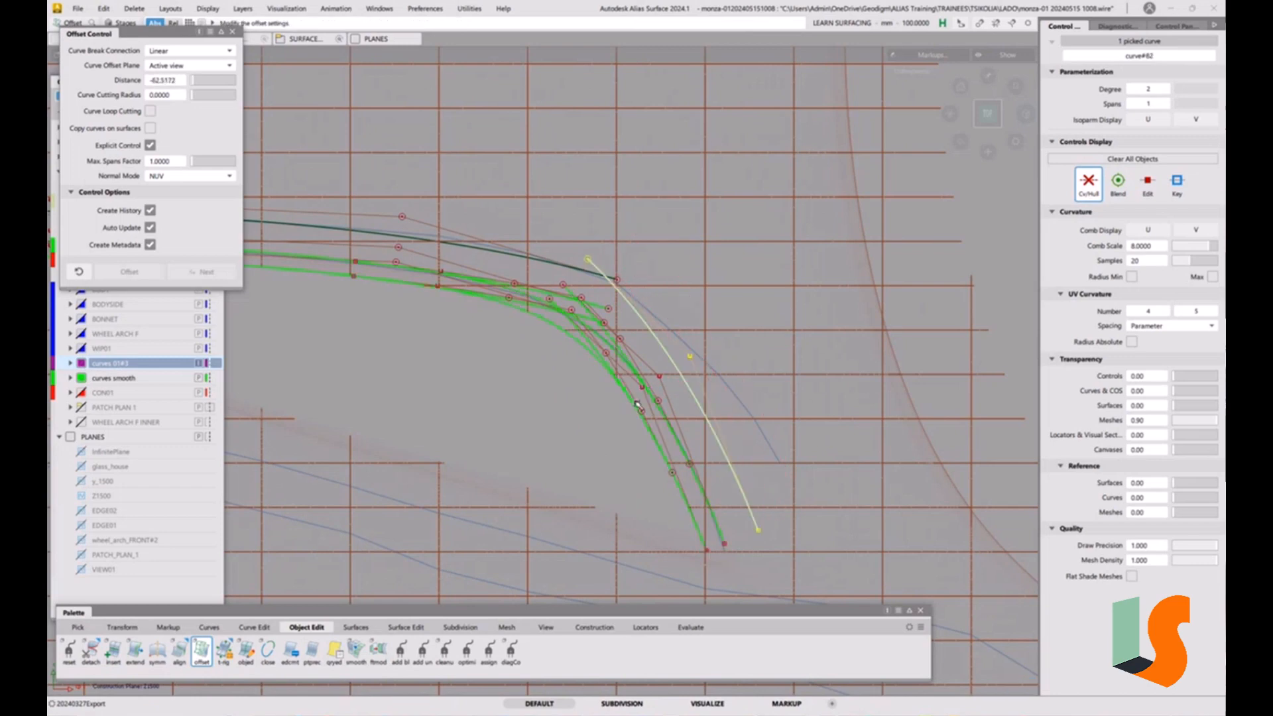
Place the new rear offset curve's pivot near its upper end and rotate the curve outward onto the blue reference curve, accepting removal of its history.
{"action": "left_click_drag", "start_coordinate": [777, 491], "coordinate": [767, 387], "text": "ctrl+shift"}
{"action": "left_click_drag", "start_coordinate": [760, 435], "coordinate": [790, 446], "text": "ctrl+shift"}
{"action": "left_click", "coordinate": [737, 455]}
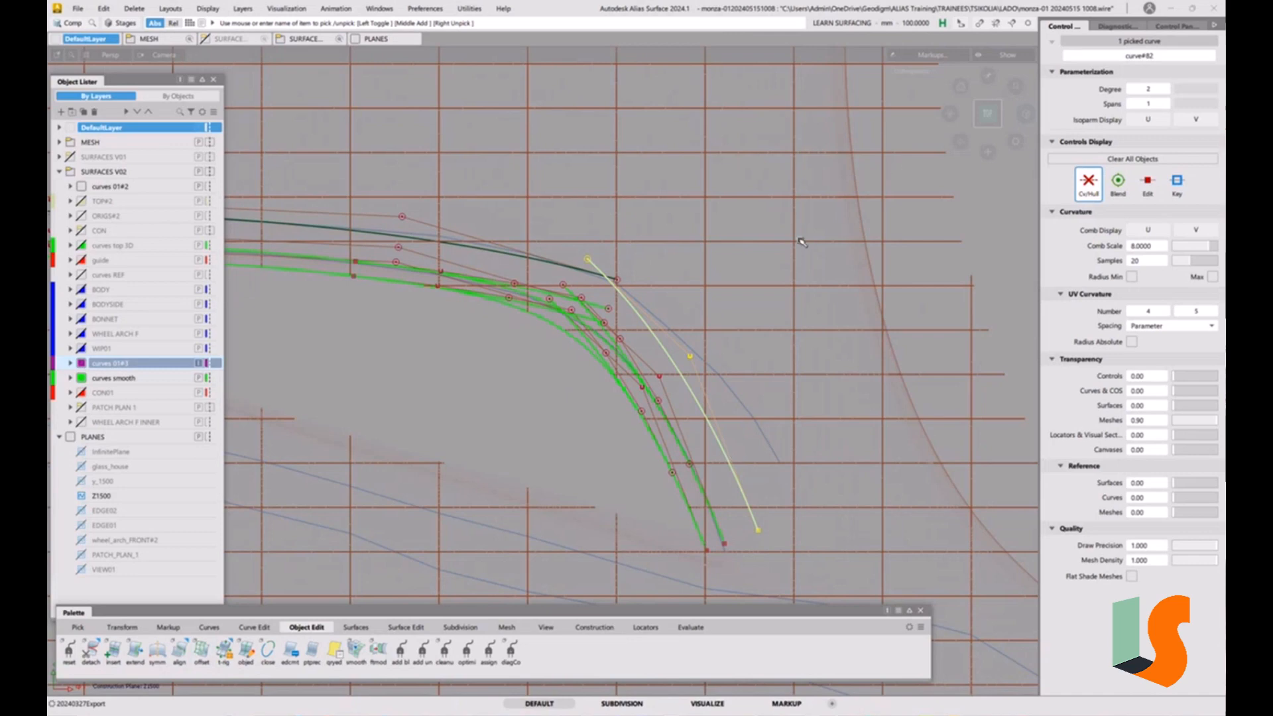
{"action": "middle_click_drag", "start_coordinate": [739, 300], "coordinate": [785, 286], "text": "ctrl+shift"}
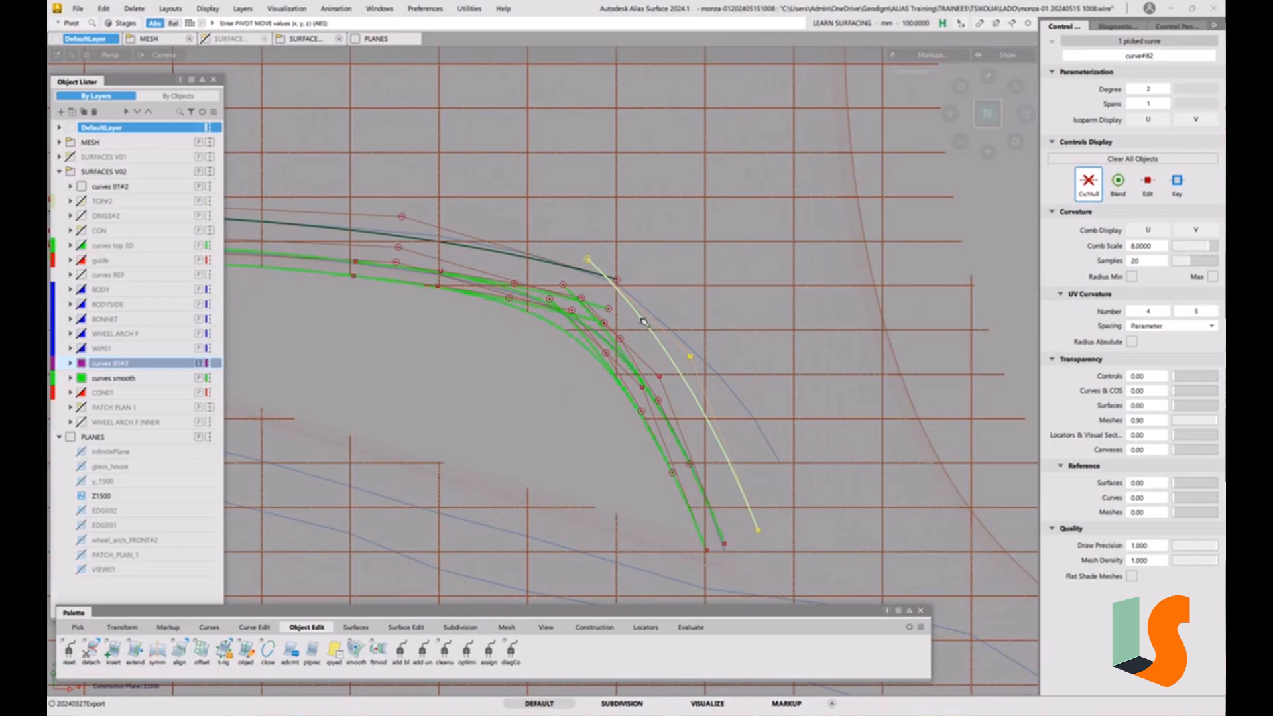
{"action": "left_click_drag", "start_coordinate": [642, 321], "coordinate": [602, 272], "text": "ctrl+alt"}
{"action": "middle_click_drag", "start_coordinate": [634, 260], "coordinate": [670, 280], "text": "ctrl+shift"}
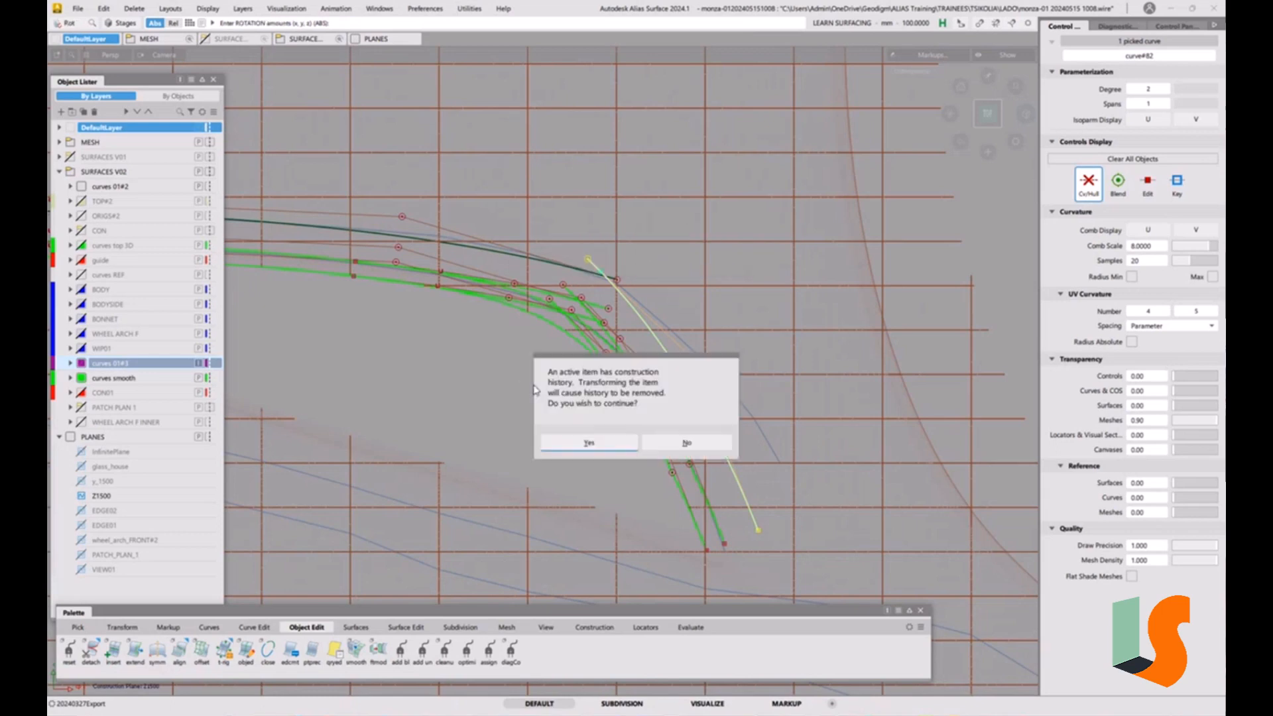
{"action": "left_click", "coordinate": [589, 442]}
{"action": "left_click_drag", "start_coordinate": [571, 424], "coordinate": [629, 399]}
{"action": "left_click_drag", "start_coordinate": [760, 334], "coordinate": [736, 327], "text": "ctrl+shift"}
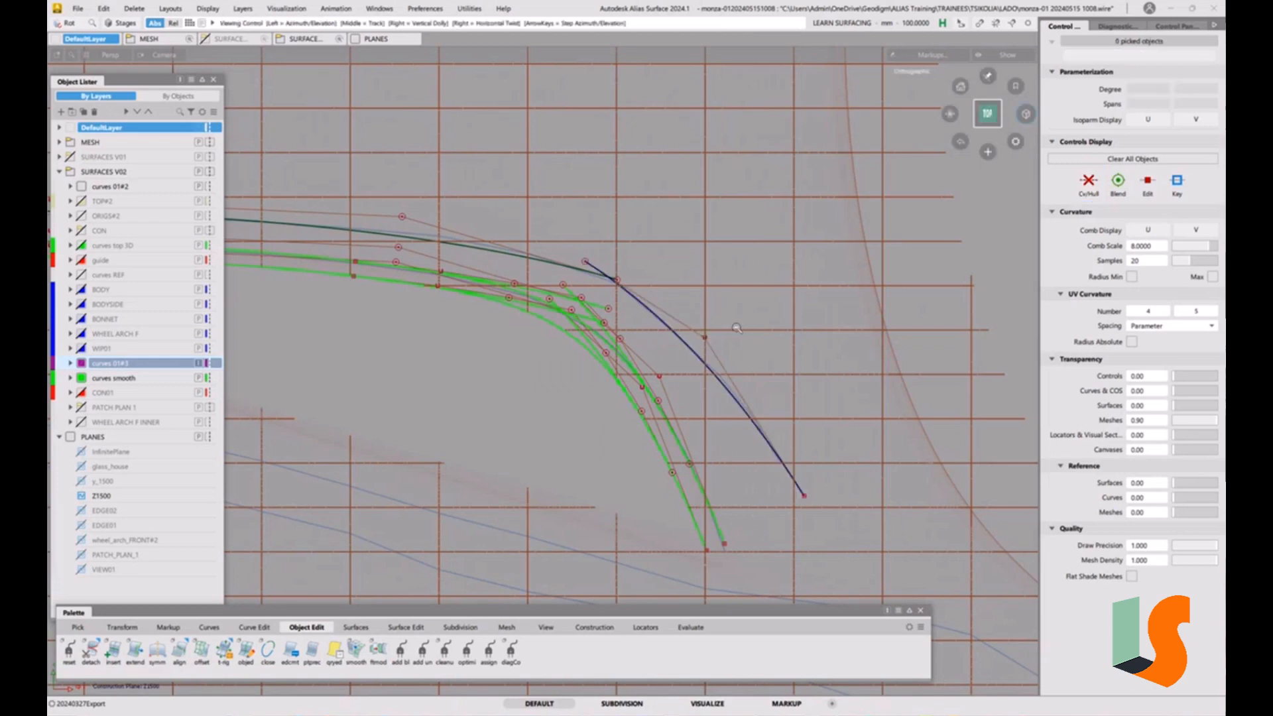
Assign the new outer long upper curve and outer rear curve to the curves smooth layer.
{"action": "right_click_drag", "start_coordinate": [736, 327], "coordinate": [758, 360], "text": "alt+shift"}
{"action": "middle_click_drag", "start_coordinate": [651, 309], "coordinate": [733, 378], "text": "alt+shift"}
{"action": "left_click_drag", "start_coordinate": [732, 376], "coordinate": [763, 390], "text": "ctrl+shift"}
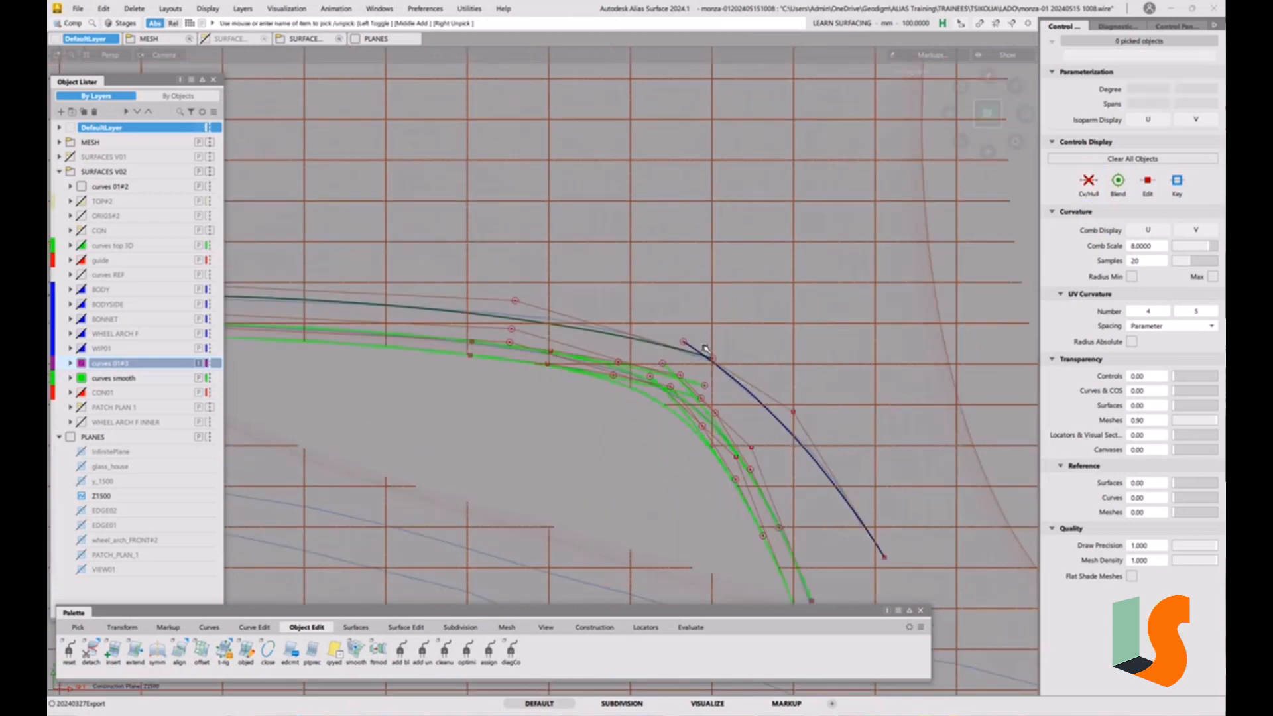
{"action": "left_click_drag", "start_coordinate": [713, 344], "coordinate": [700, 364]}
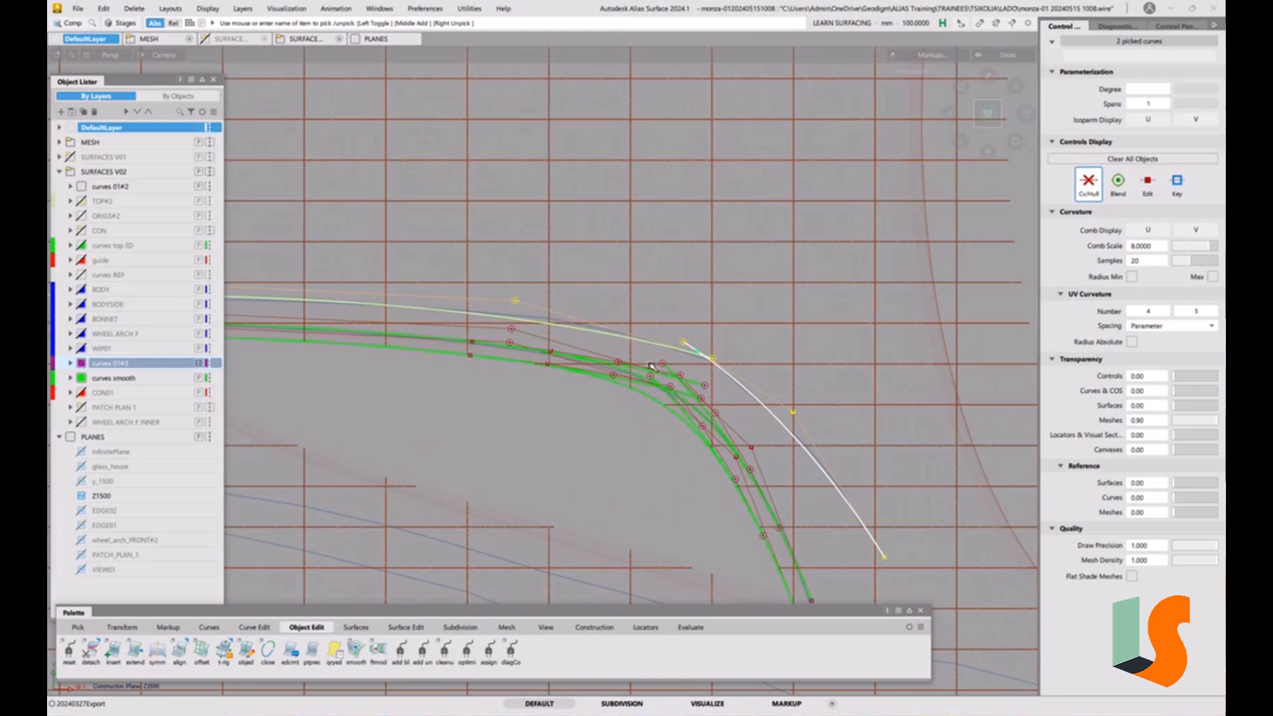
{"action": "right_click", "coordinate": [101, 387]}
{"action": "left_click", "coordinate": [148, 392]}
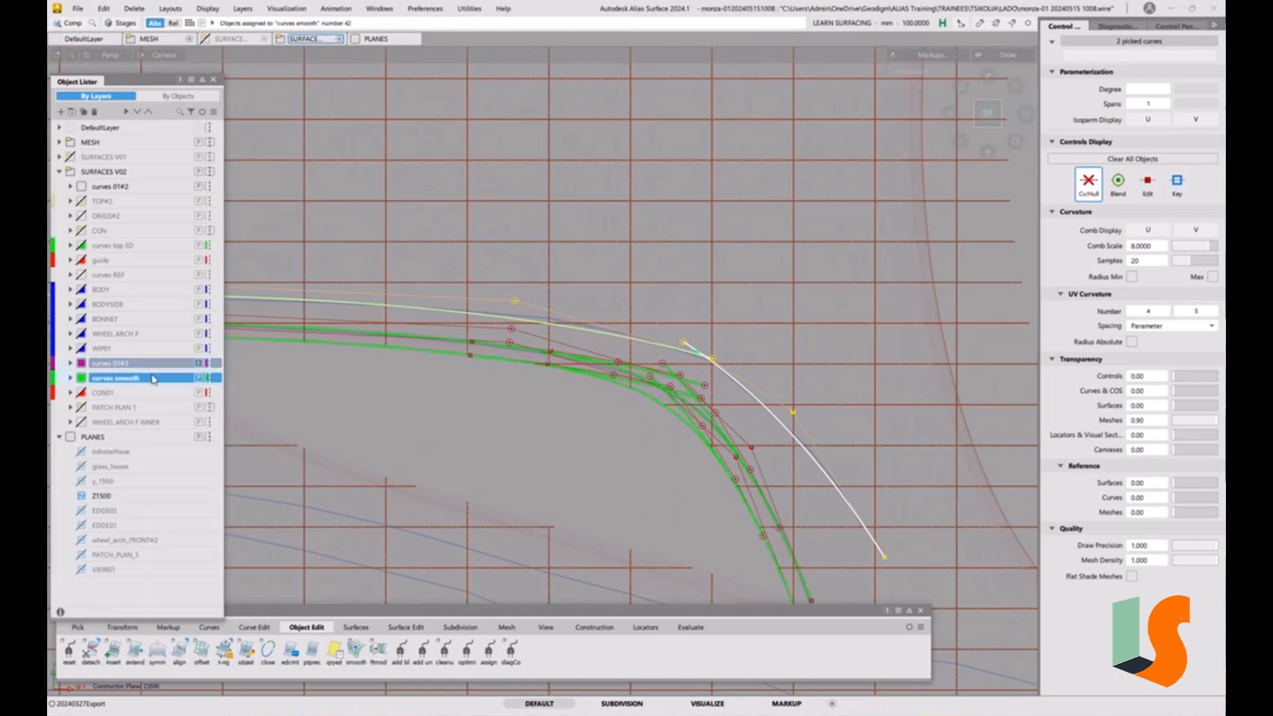
{"action": "left_click", "coordinate": [763, 418]}
Offset the inner corner blend curve outward in the active view at the same distance of about -62.52 mm.
{"action": "right_click_drag", "start_coordinate": [757, 416], "coordinate": [797, 395], "text": "alt+shift"}
{"action": "middle_click_drag", "start_coordinate": [797, 396], "coordinate": [707, 322], "text": "alt+shift"}
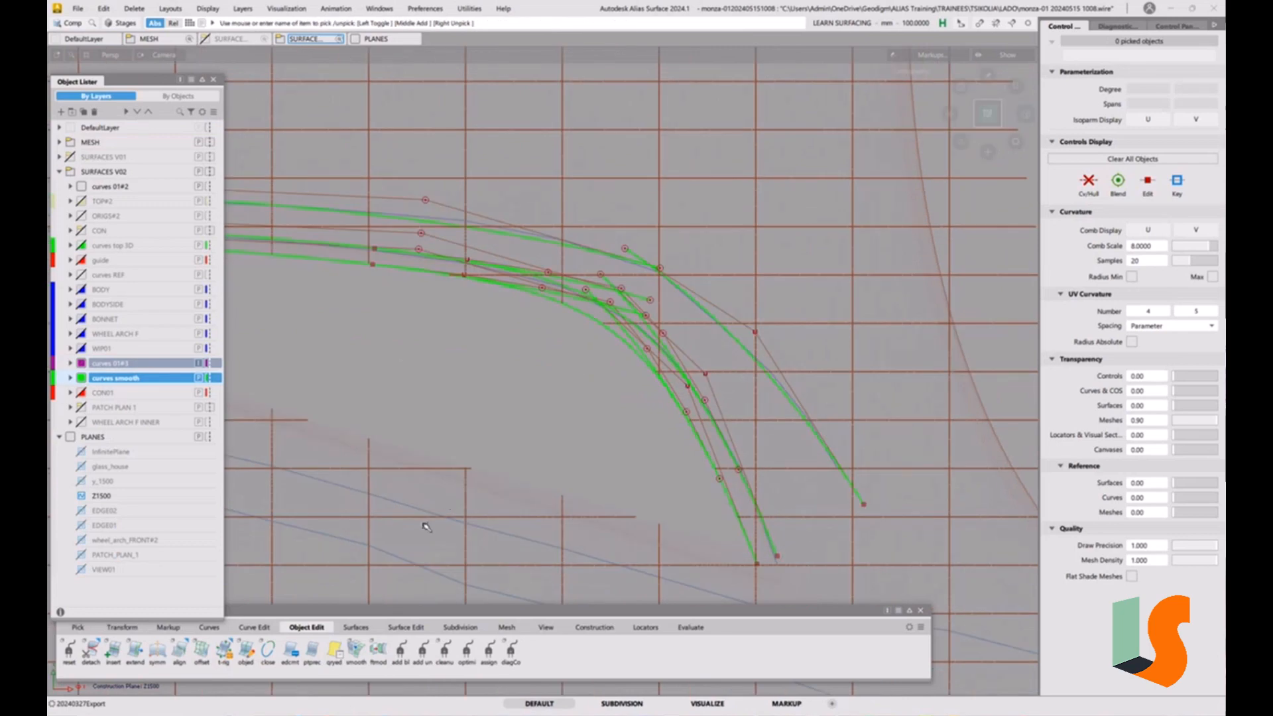
{"action": "left_click", "coordinate": [202, 650]}
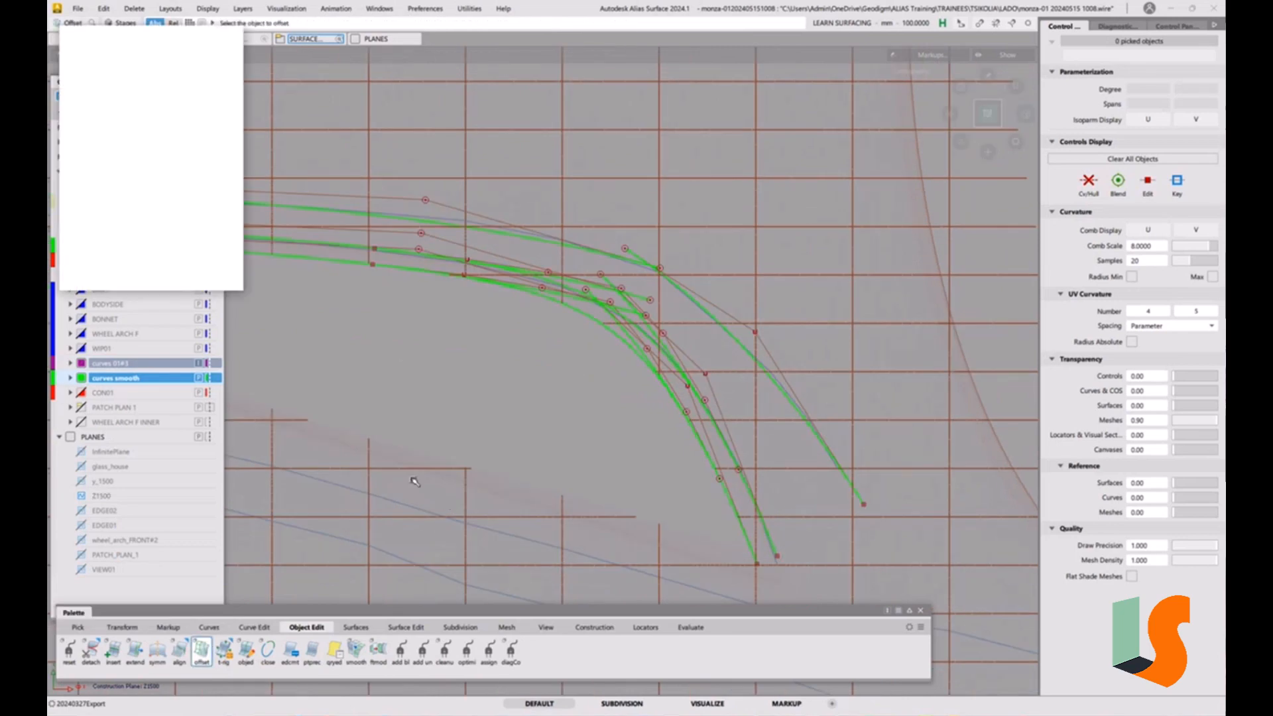
{"action": "left_click", "coordinate": [608, 328]}
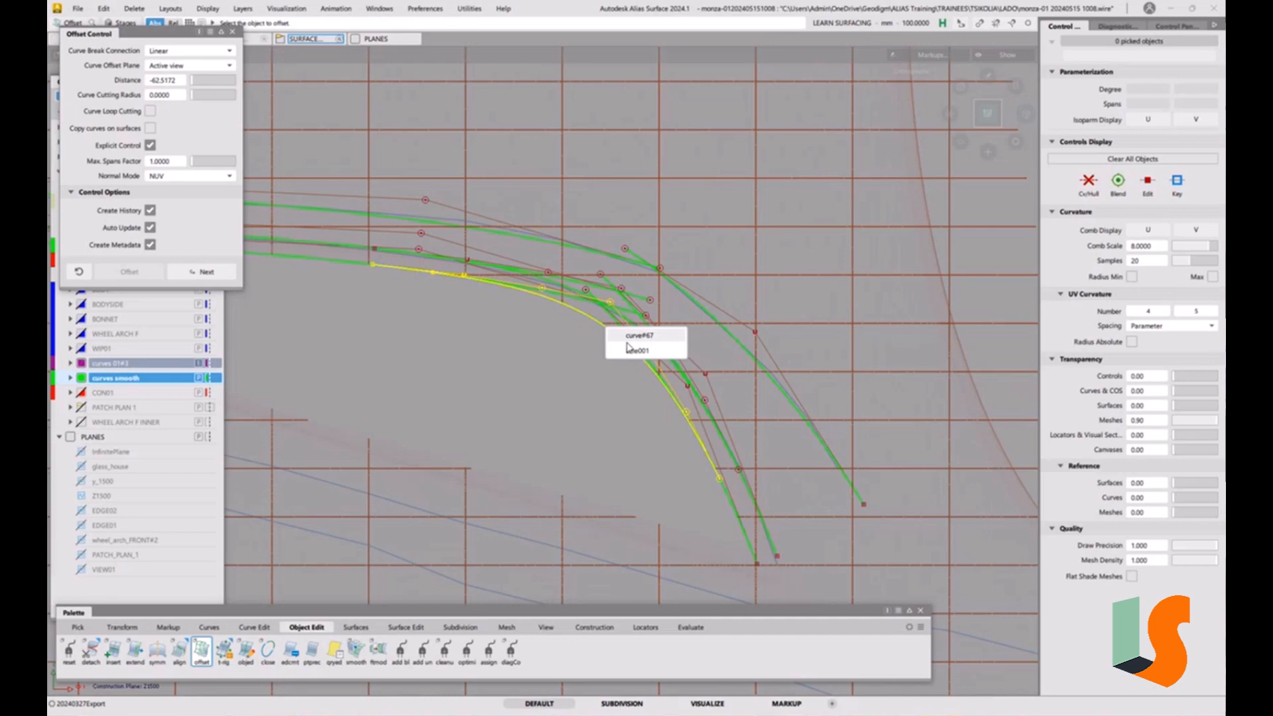
{"action": "left_click", "coordinate": [637, 336]}
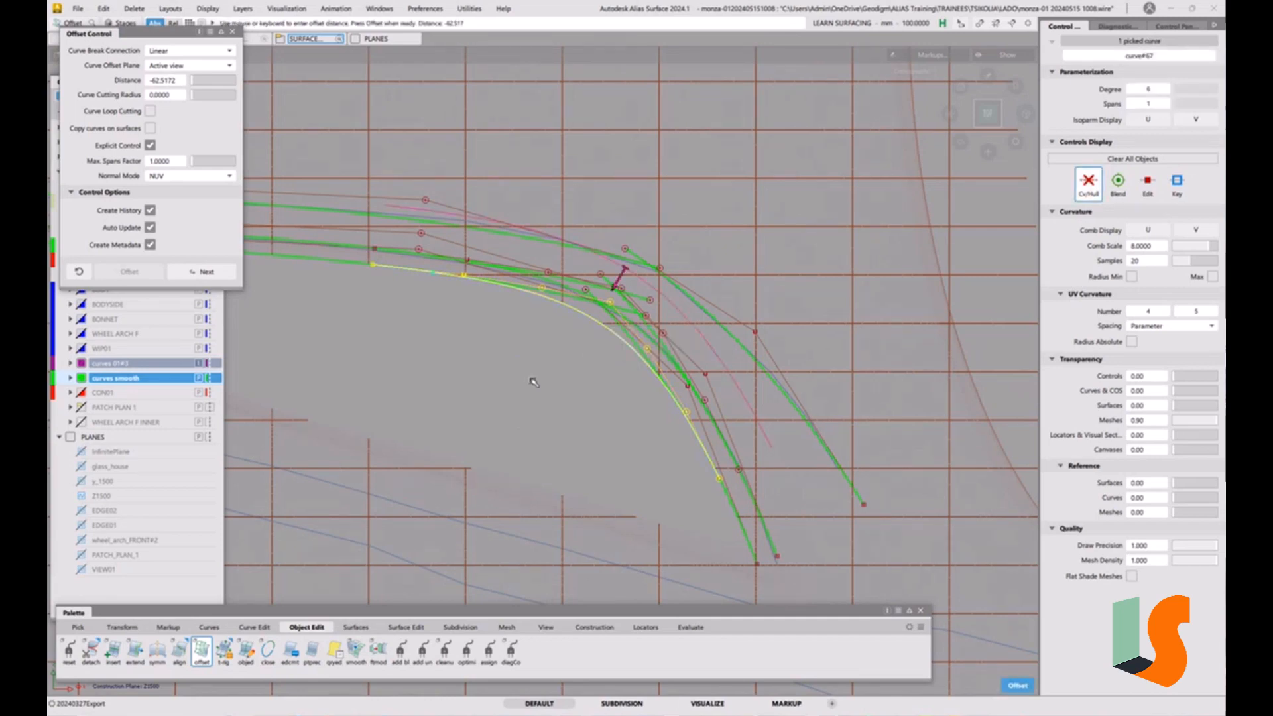
{"action": "key", "text": "space"}
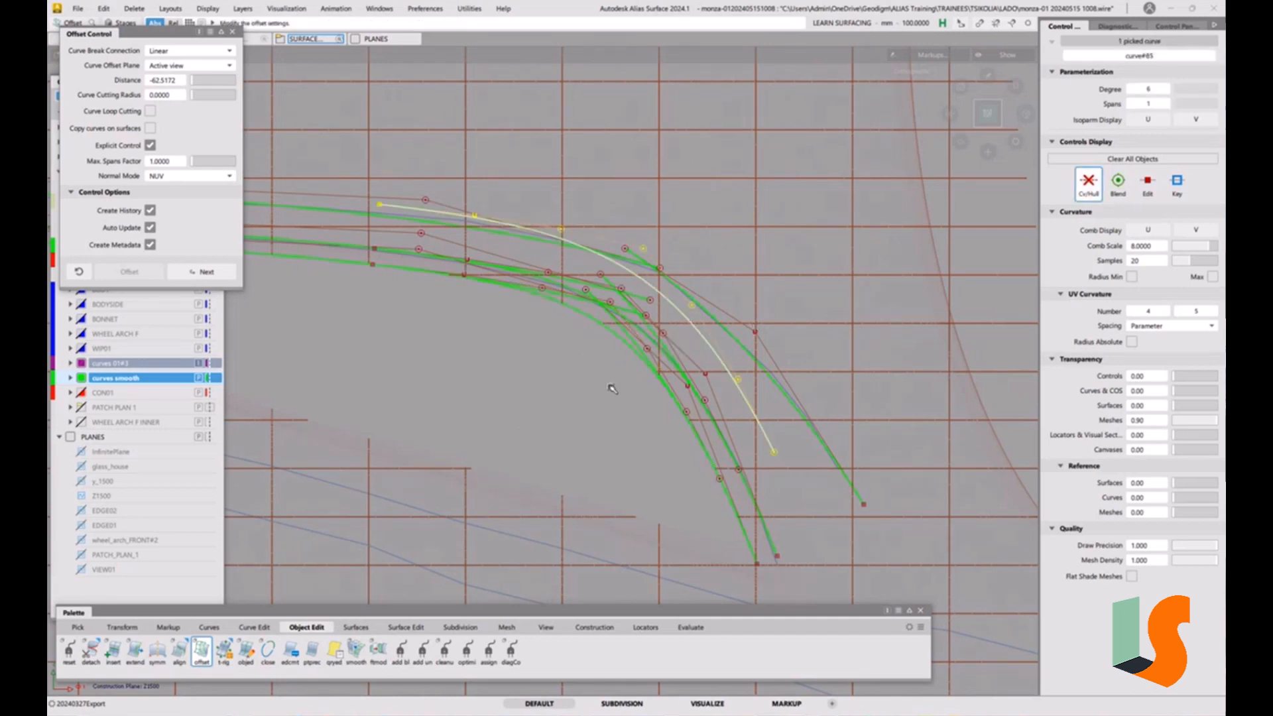
{"action": "left_click_drag", "start_coordinate": [592, 402], "coordinate": [546, 377], "text": "ctrl+shift"}
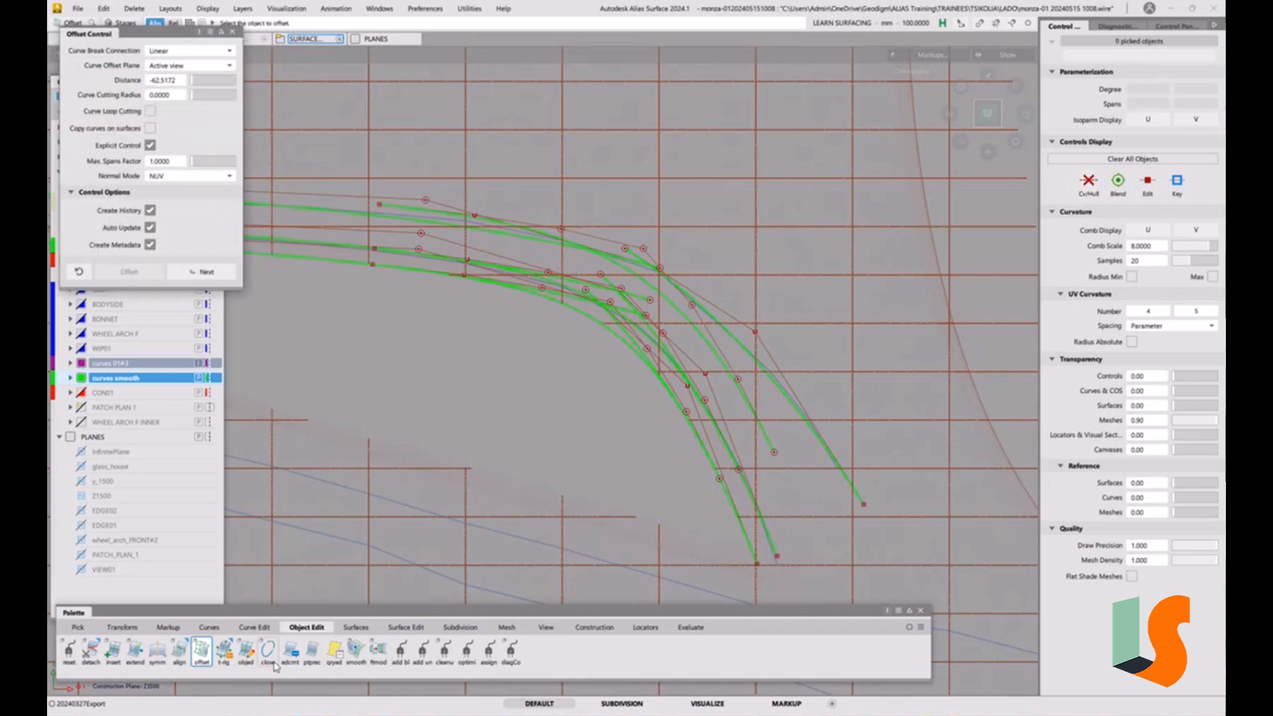
Align the outer corner curve's front end to the outer long upper curve with G3 continuity.
{"action": "left_click", "coordinate": [179, 650]}
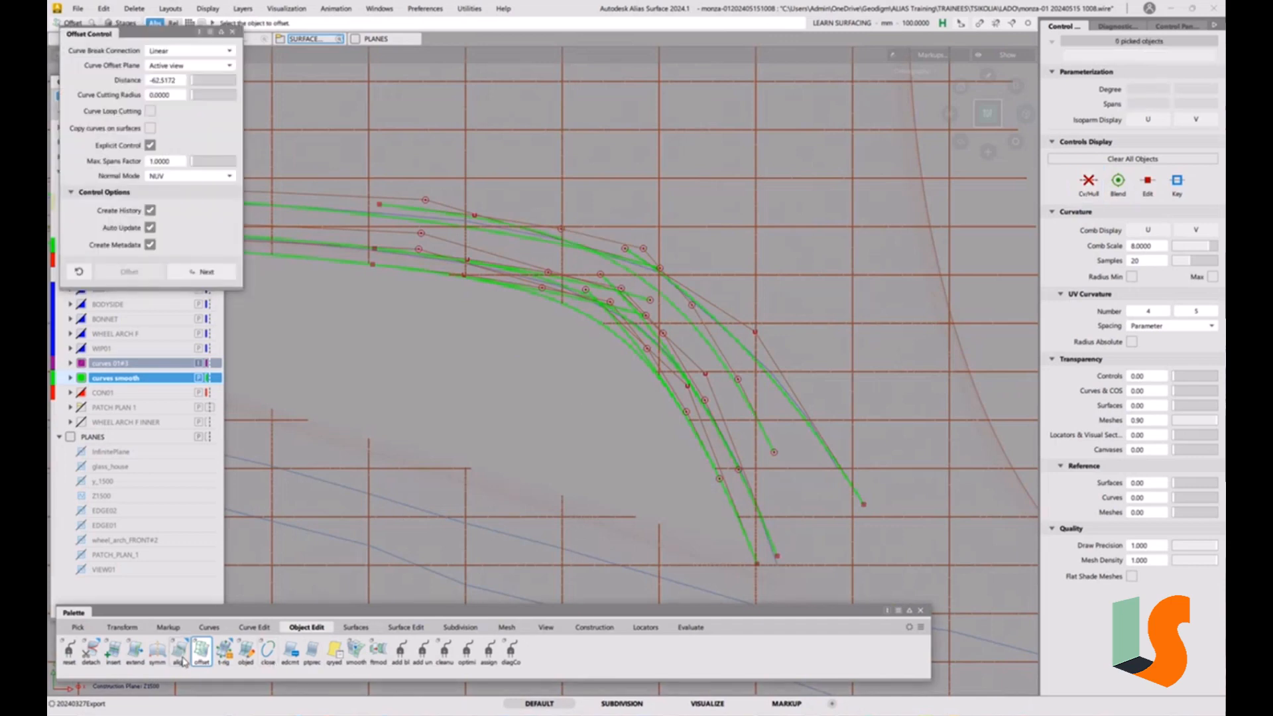
{"action": "left_click", "coordinate": [402, 209]}
{"action": "left_click", "coordinate": [577, 442]}
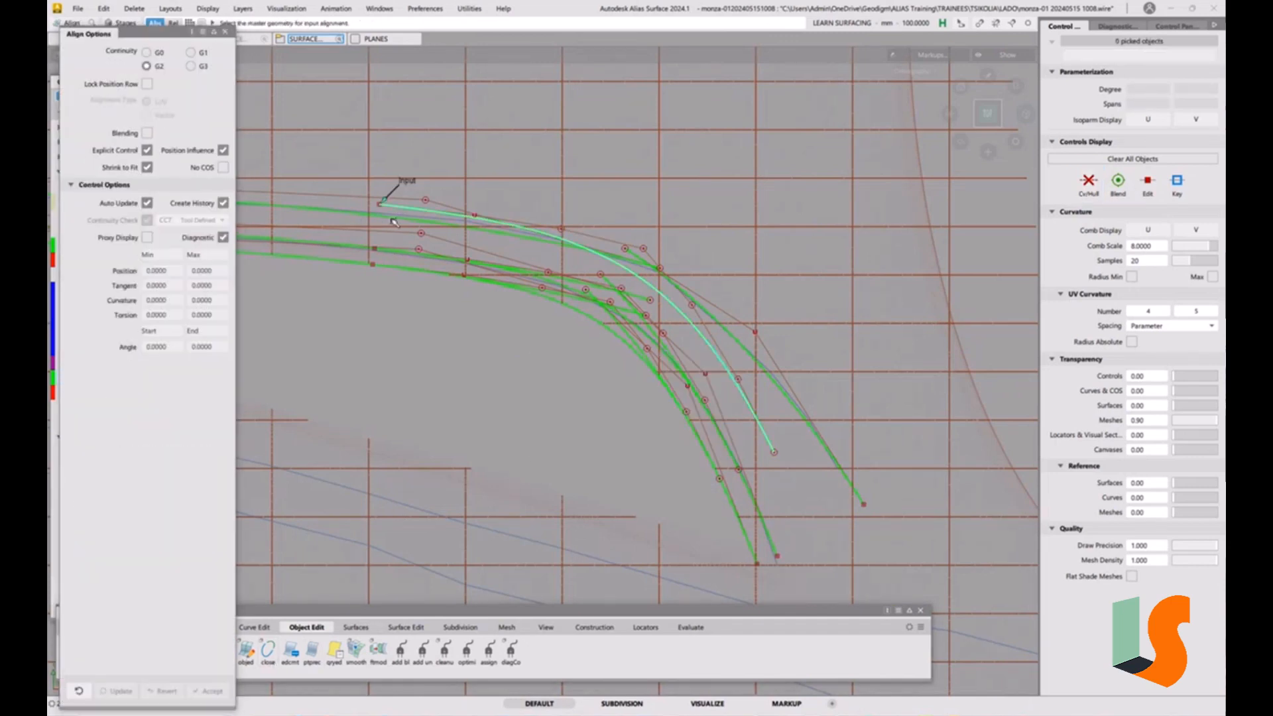
{"action": "left_click", "coordinate": [352, 214]}
{"action": "left_click", "coordinate": [208, 67]}
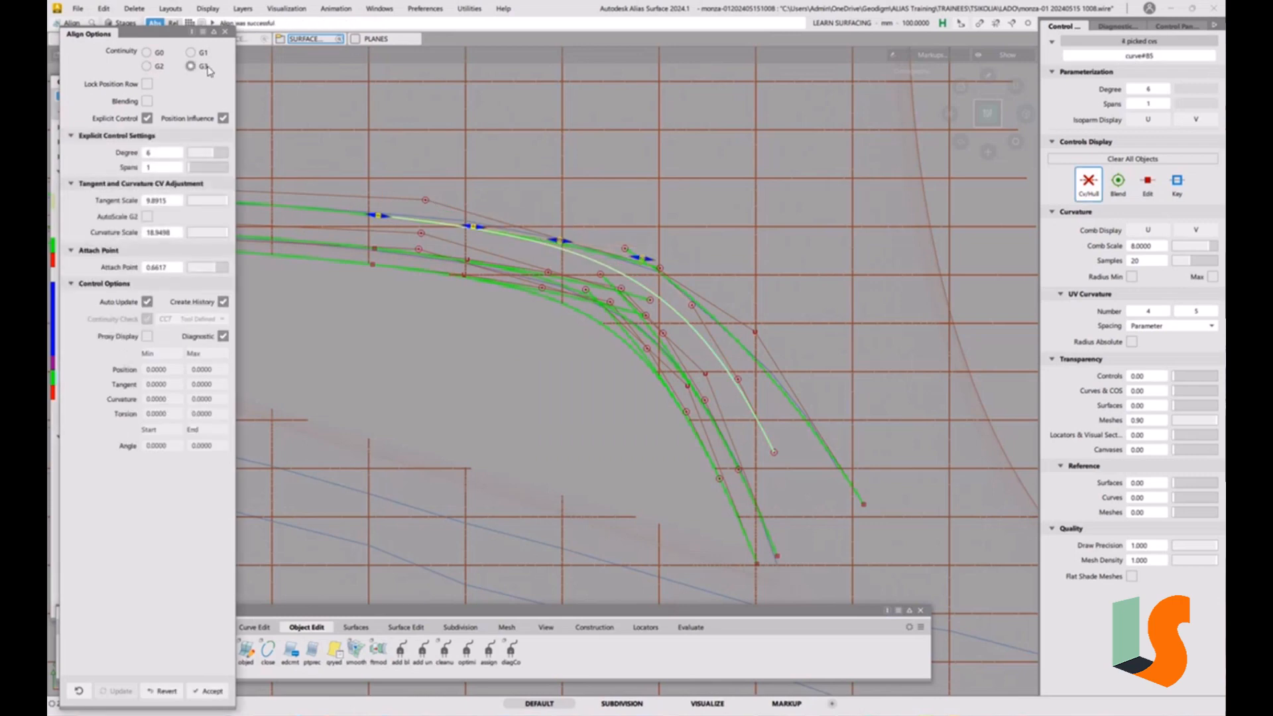
{"action": "key", "text": "space"}
Align the outer corner curve's rear end to the outer rear curve with G2 continuity.
{"action": "left_click", "coordinate": [717, 352]}
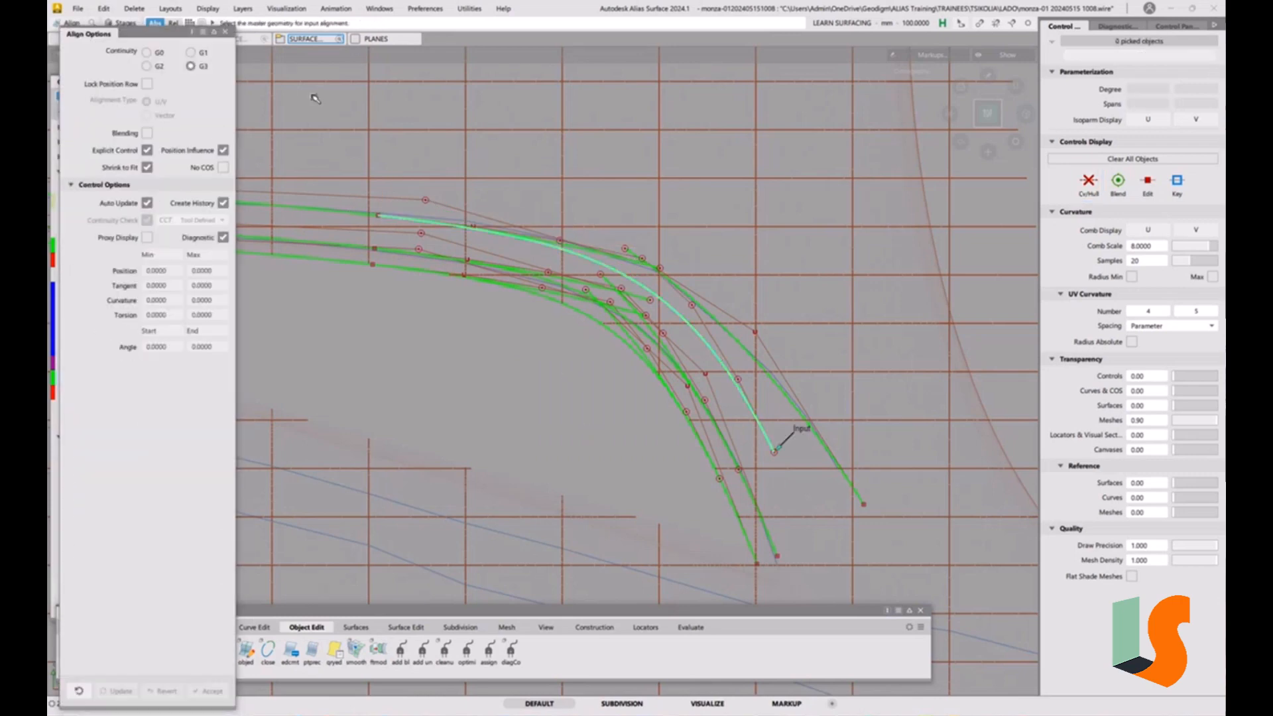
{"action": "left_click", "coordinate": [147, 66]}
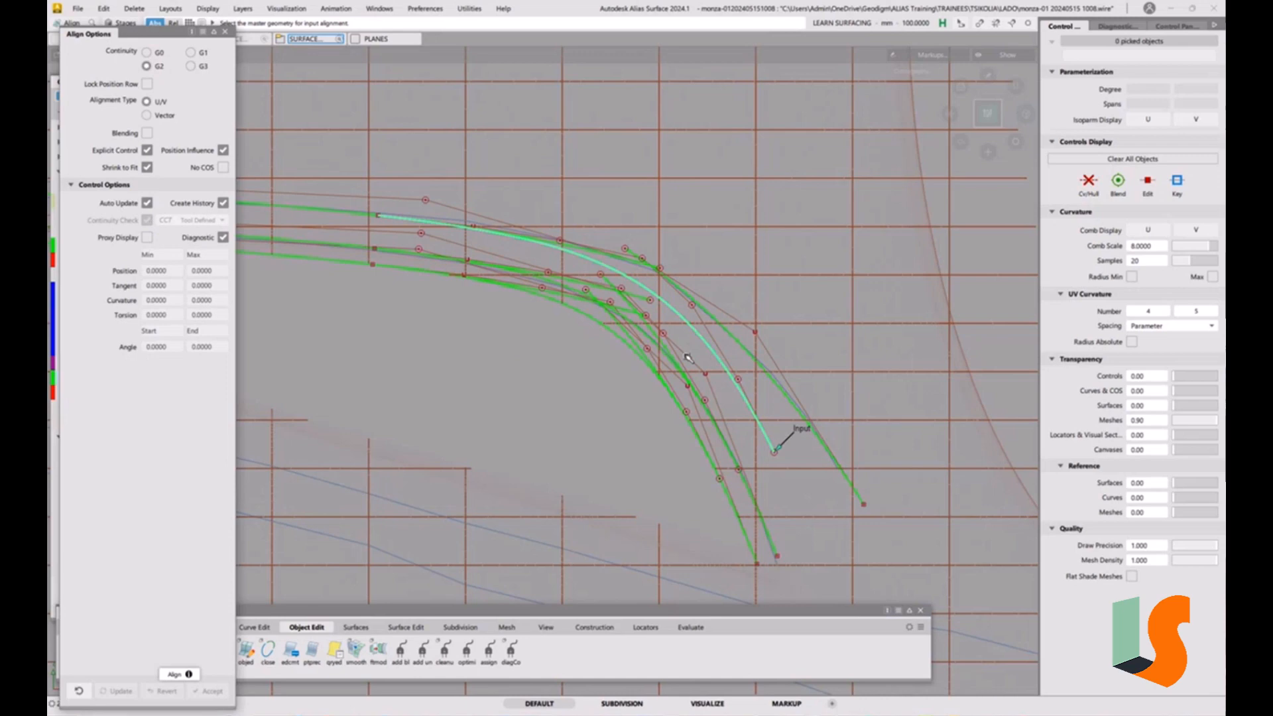
{"action": "left_click", "coordinate": [829, 453]}
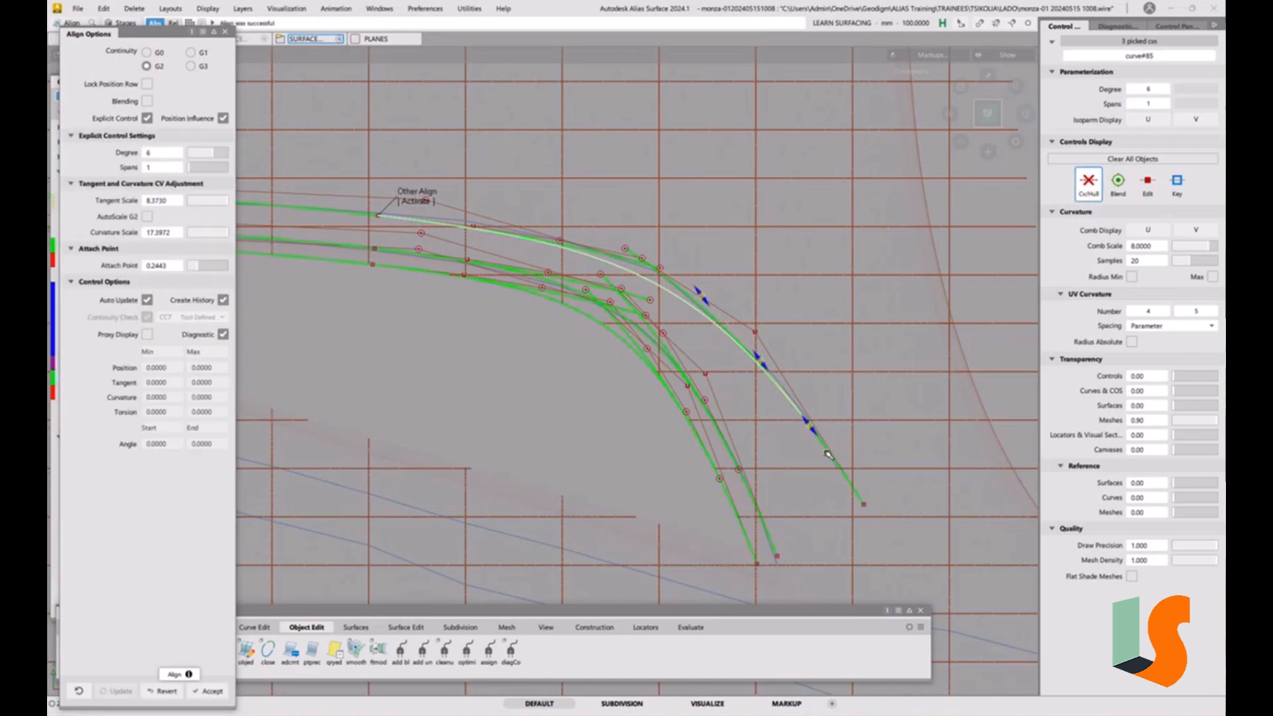
{"action": "left_click_drag", "start_coordinate": [727, 401], "coordinate": [711, 336], "text": "ctrl+shift"}
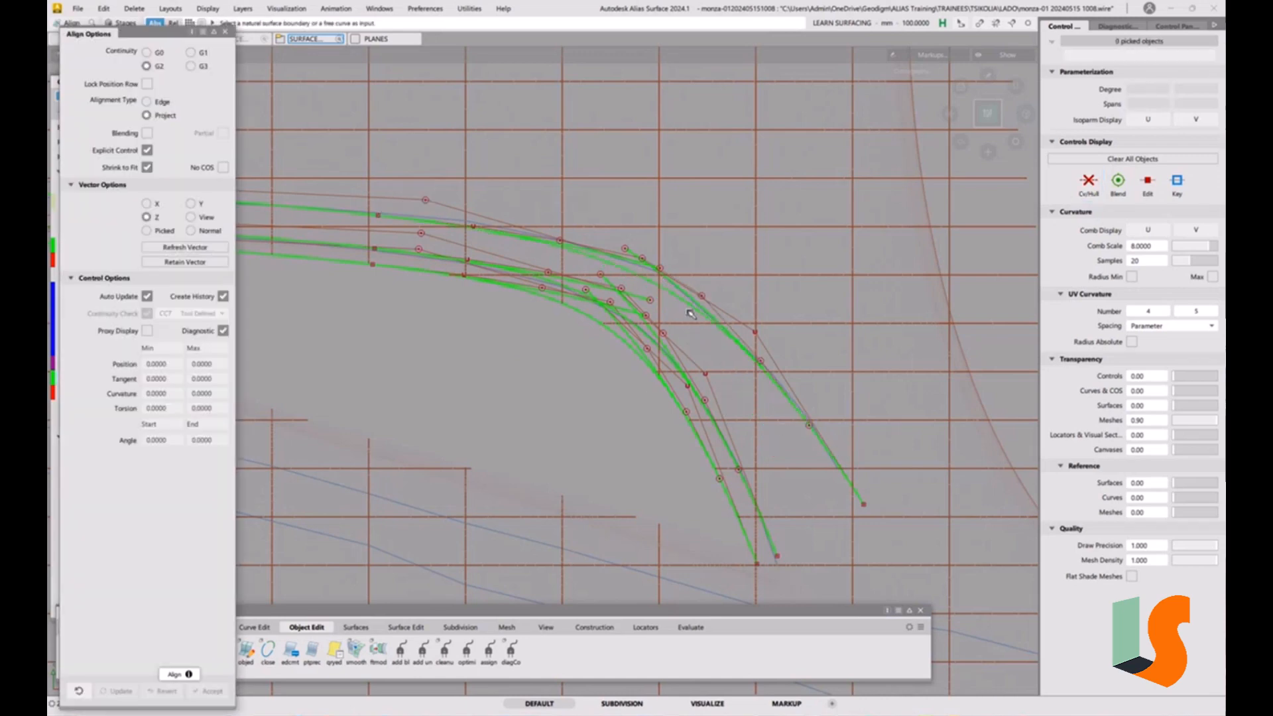
Examine the three sets of rim curves above the body mesh opening in an angled 3D view.
{"action": "right_click_drag", "start_coordinate": [686, 248], "coordinate": [637, 378], "text": "alt+shift"}
{"action": "middle_click_drag", "start_coordinate": [637, 379], "coordinate": [706, 385], "text": "alt+shift"}
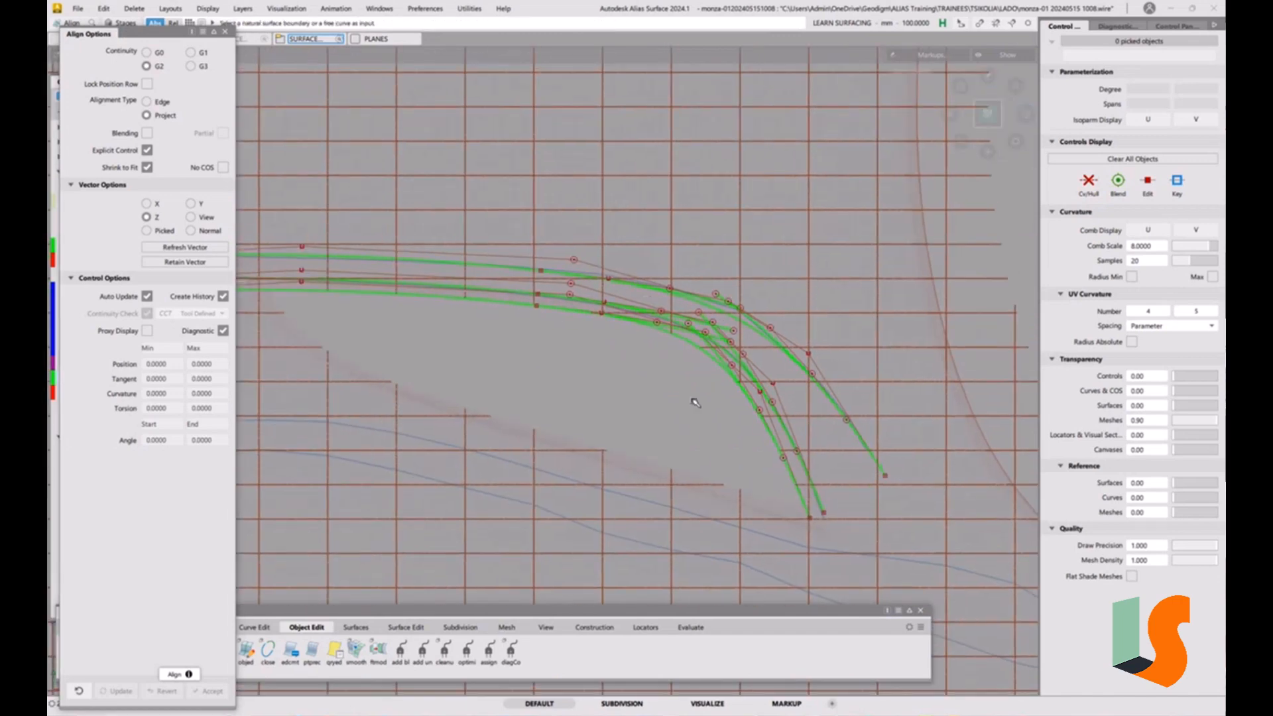
{"action": "mouse_move", "coordinate": [694, 403]}
{"action": "left_mouse_down", "text": "ctrl+shift"}
{"action": "mouse_move", "coordinate": [665, 379]}
{"action": "mouse_move", "coordinate": [818, 310]}
{"action": "left_mouse_up", "text": "ctrl+shift"}
{"action": "right_click_drag", "start_coordinate": [818, 311], "coordinate": [840, 361], "text": "alt+shift"}
{"action": "left_click_drag", "start_coordinate": [841, 361], "coordinate": [901, 335], "text": "alt+shift"}
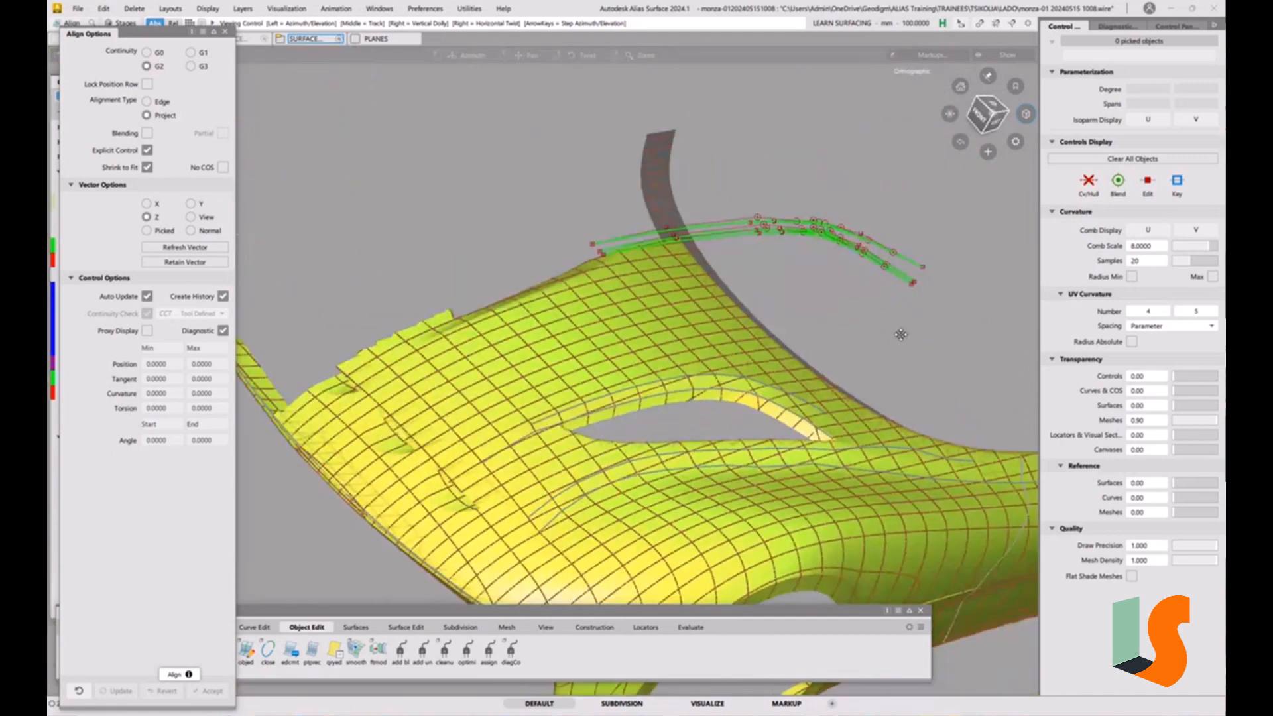
{"action": "middle_click_drag", "start_coordinate": [901, 335], "coordinate": [832, 350], "text": "alt+shift"}
{"action": "left_click_drag", "start_coordinate": [766, 328], "coordinate": [759, 336], "text": "alt+shift"}
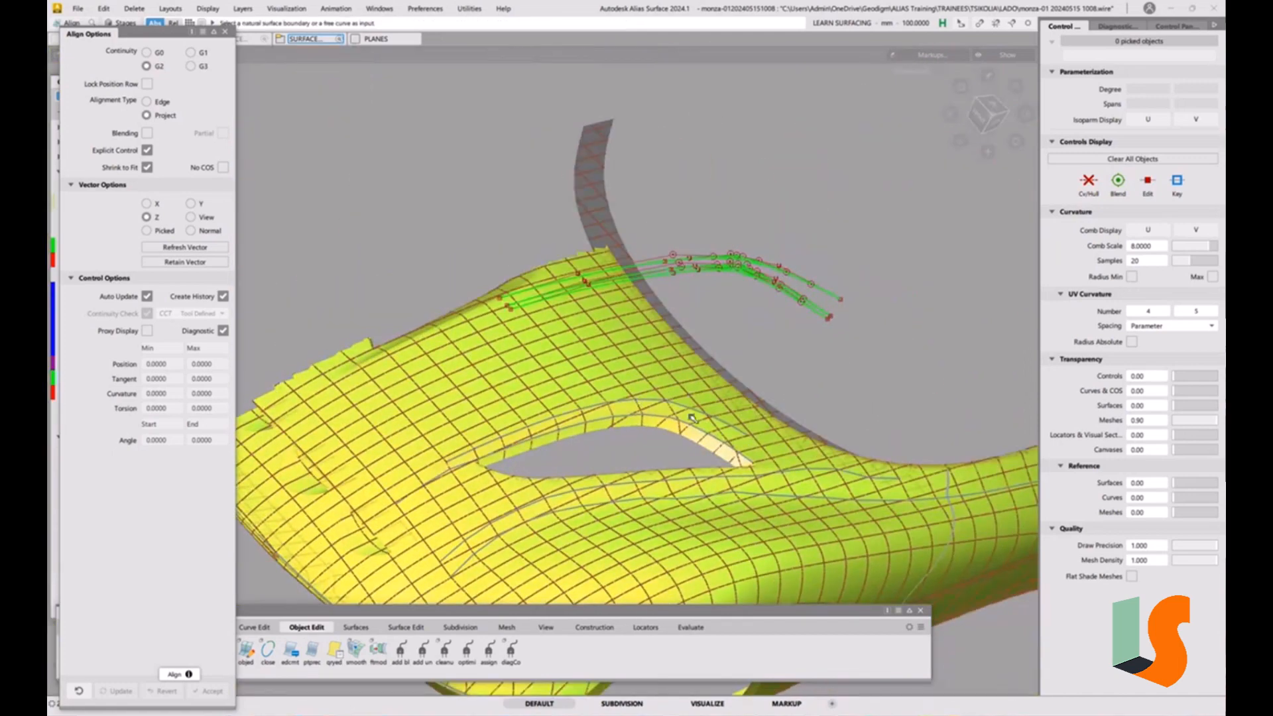
{"action": "left_click_drag", "start_coordinate": [666, 376], "coordinate": [738, 289], "text": "alt+shift"}
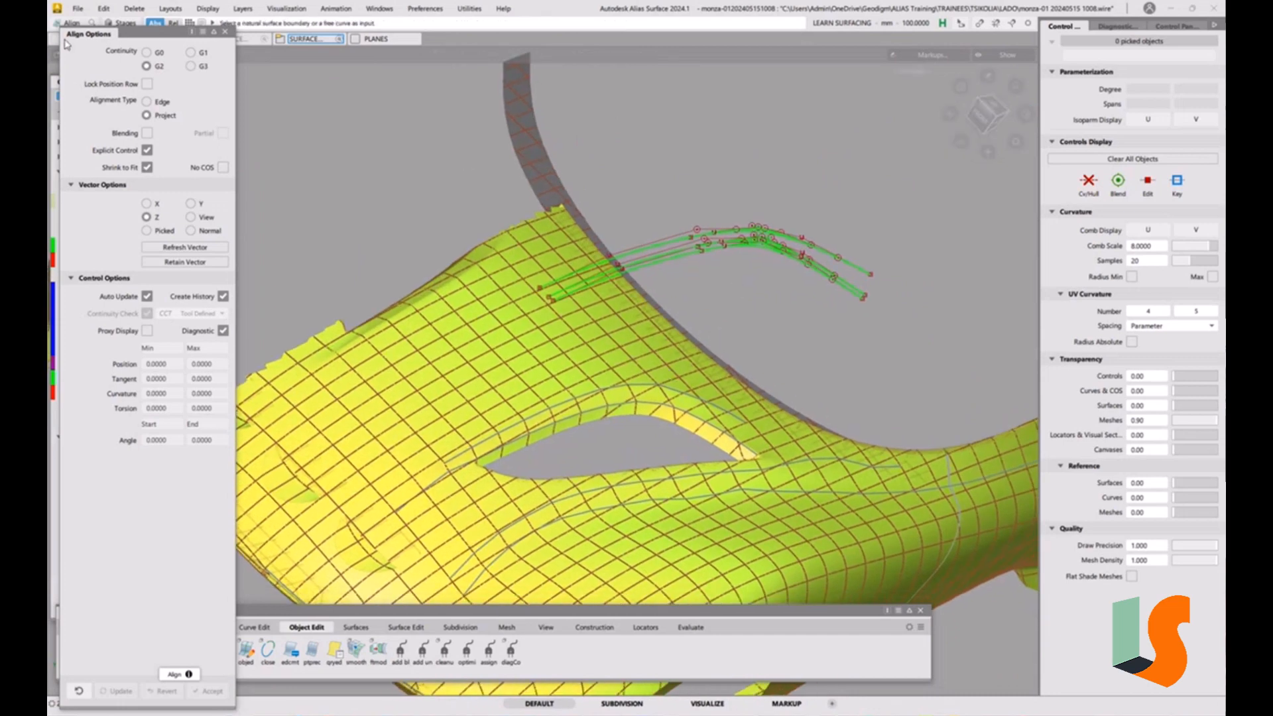
{"action": "left_click", "coordinate": [77, 8]}
{"action": "left_click", "coordinate": [107, 131]}
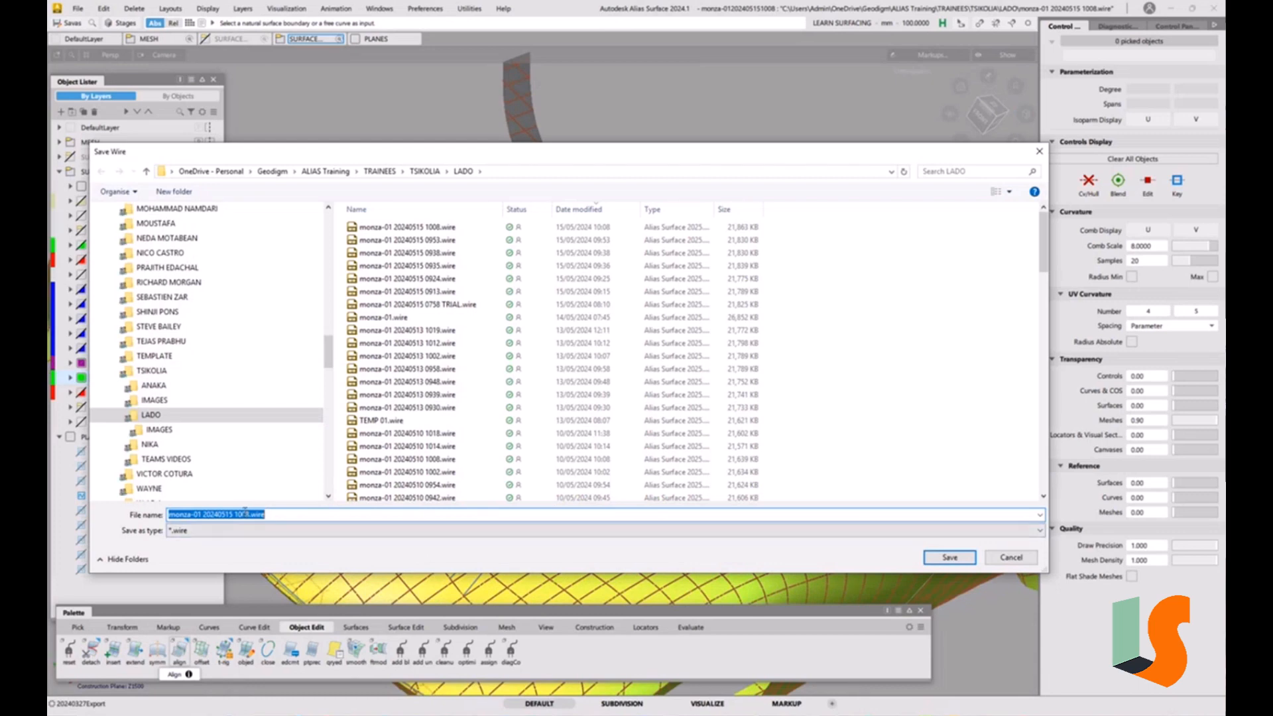
{"action": "left_click_drag", "start_coordinate": [243, 514], "coordinate": [317, 513]}
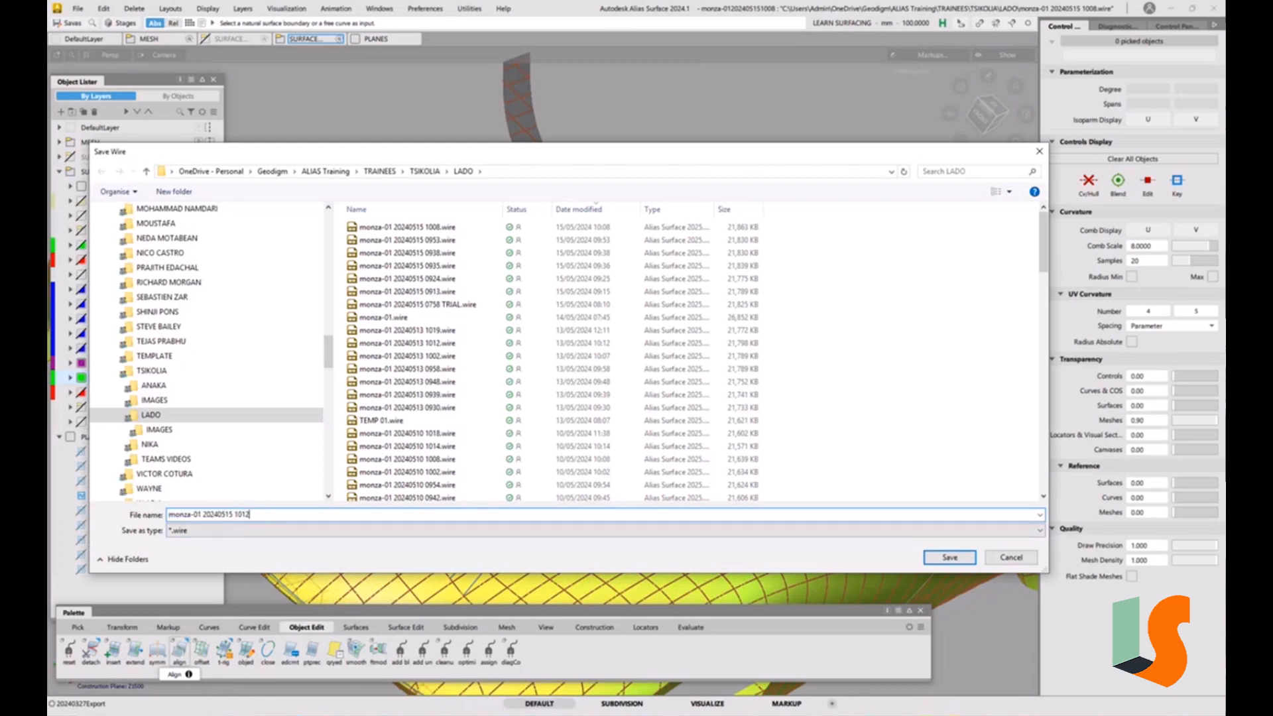
{"action": "key", "text": "Return"}
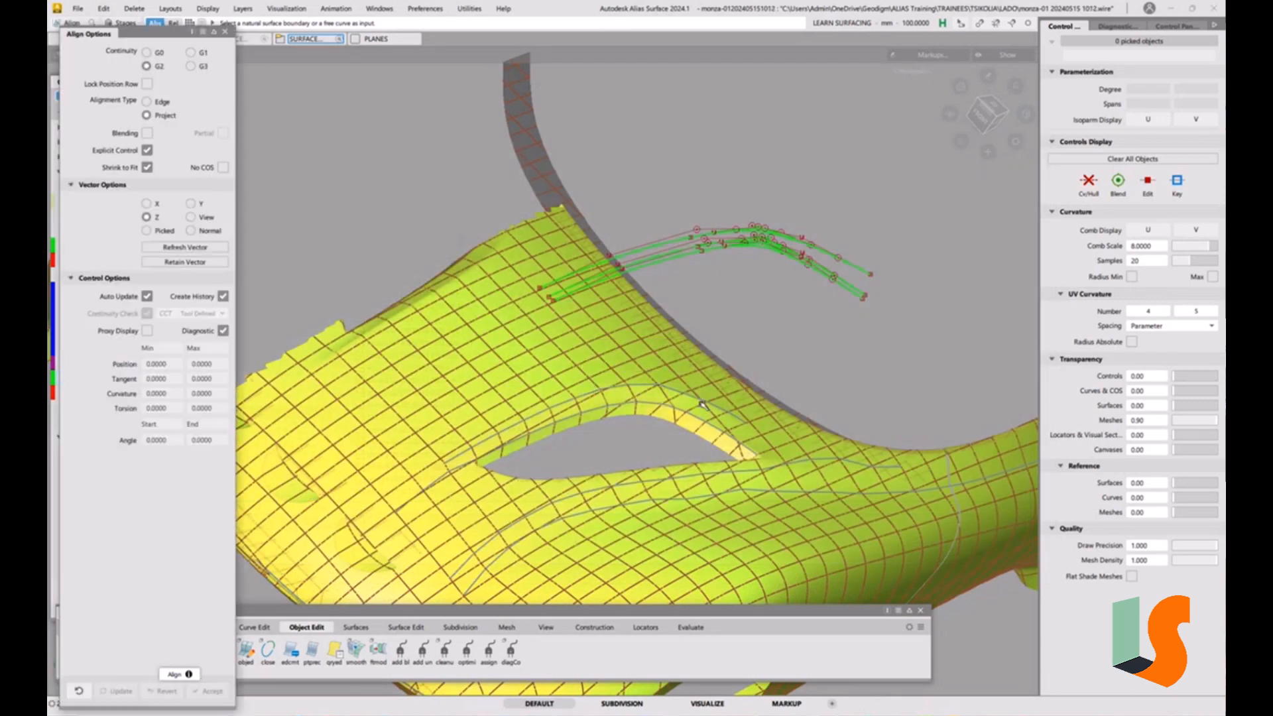
Skin a surface between the outer and middle long upper rim curves.
{"action": "left_click_drag", "start_coordinate": [712, 339], "coordinate": [682, 245], "text": "alt+shift"}
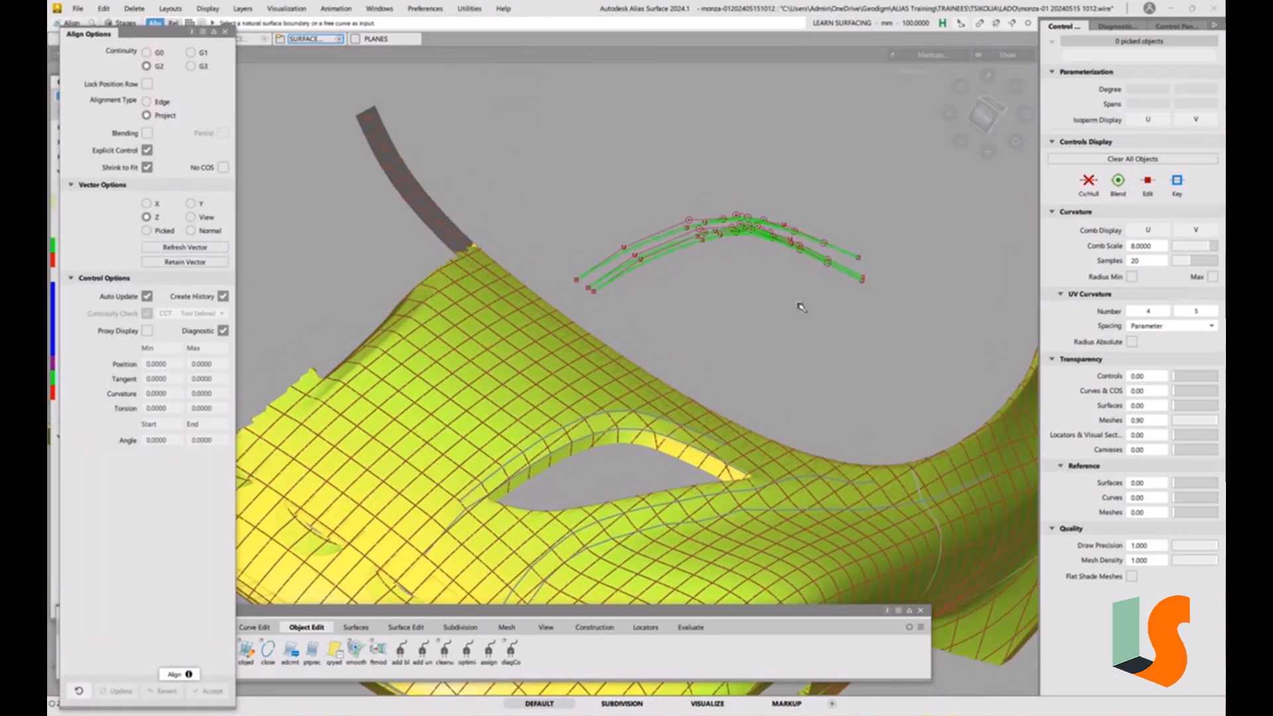
{"action": "right_click_drag", "start_coordinate": [729, 227], "coordinate": [701, 137], "text": "alt+shift"}
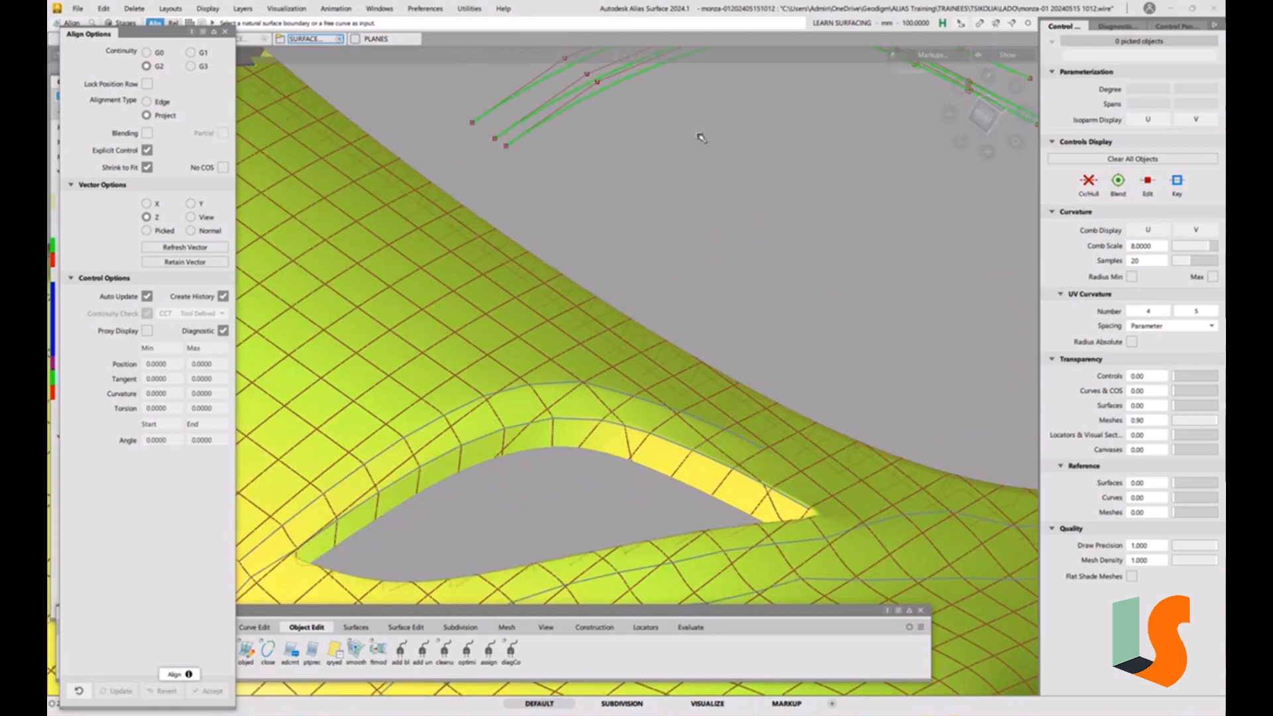
{"action": "middle_click_drag", "start_coordinate": [701, 136], "coordinate": [613, 296], "text": "alt+shift"}
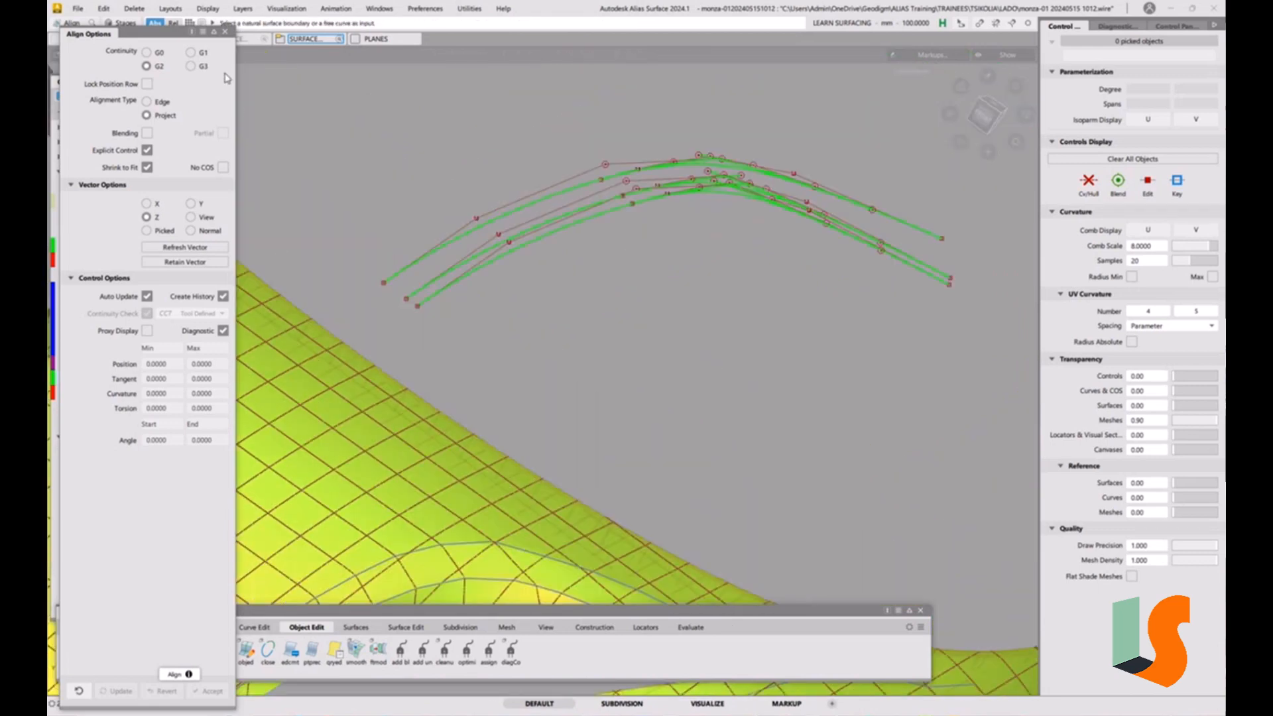
{"action": "left_click", "coordinate": [226, 32]}
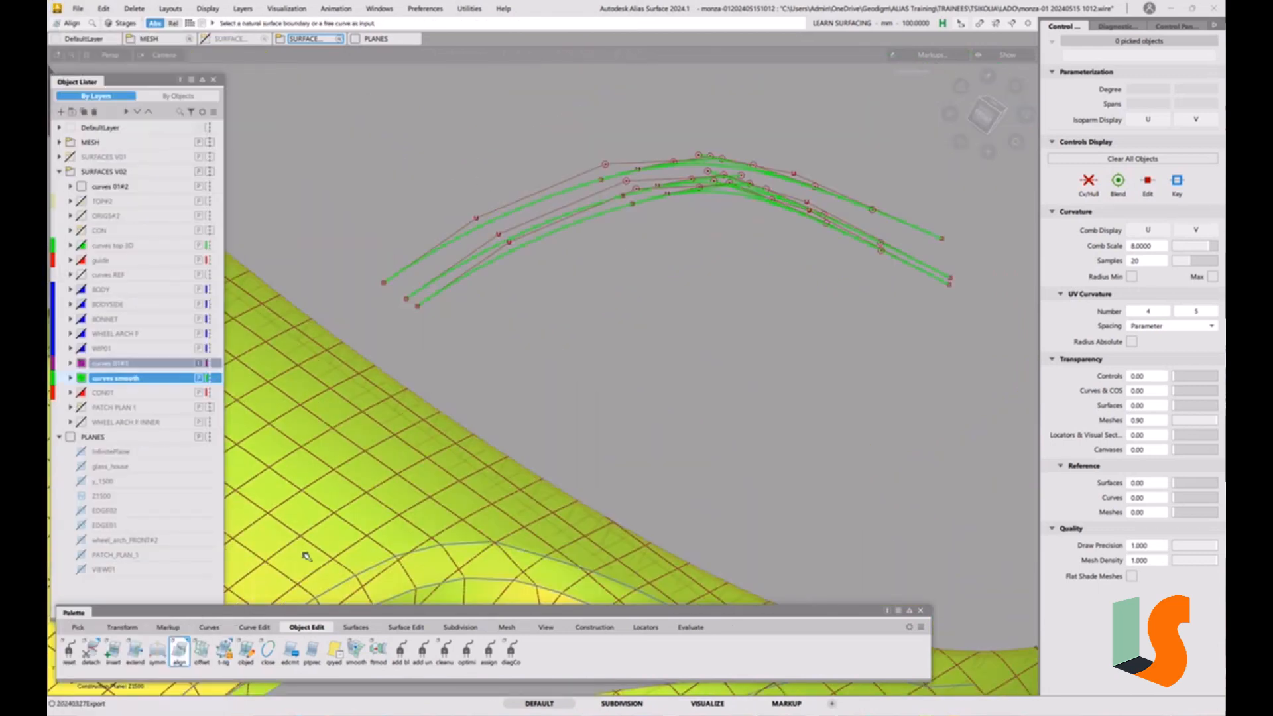
{"action": "left_click", "coordinate": [355, 627]}
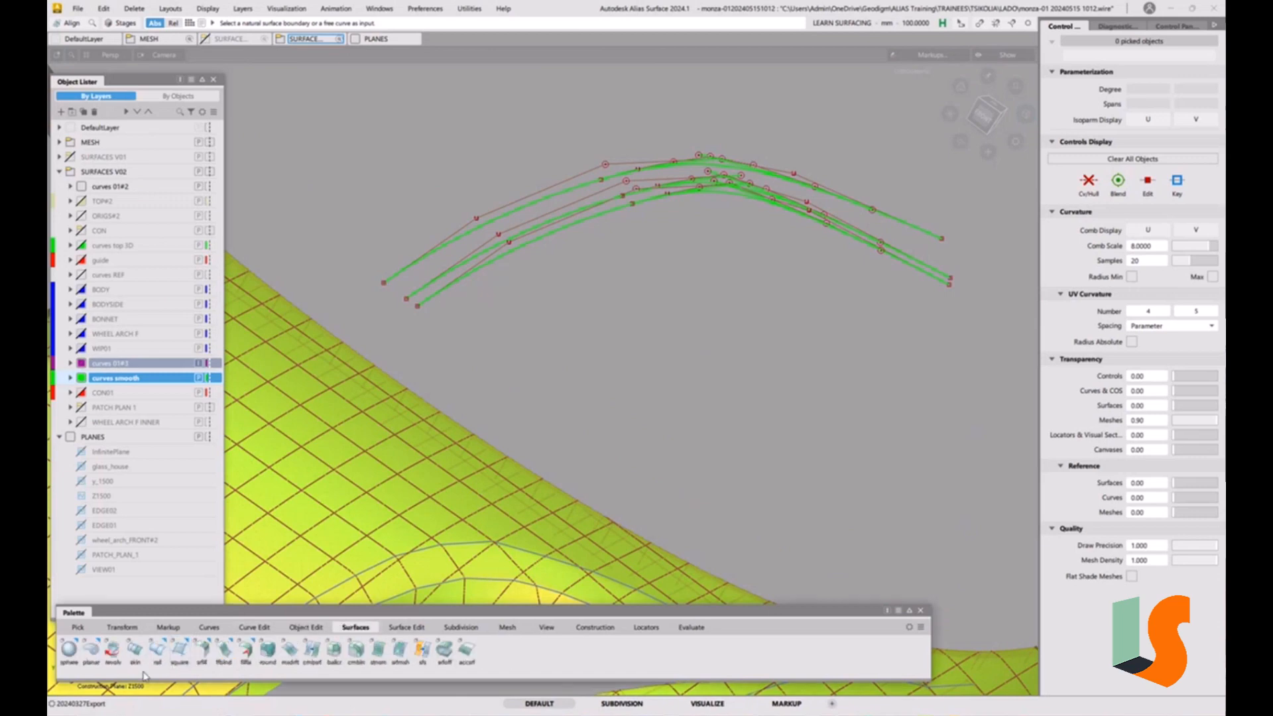
{"action": "left_click", "coordinate": [134, 650]}
{"action": "left_click", "coordinate": [465, 239]}
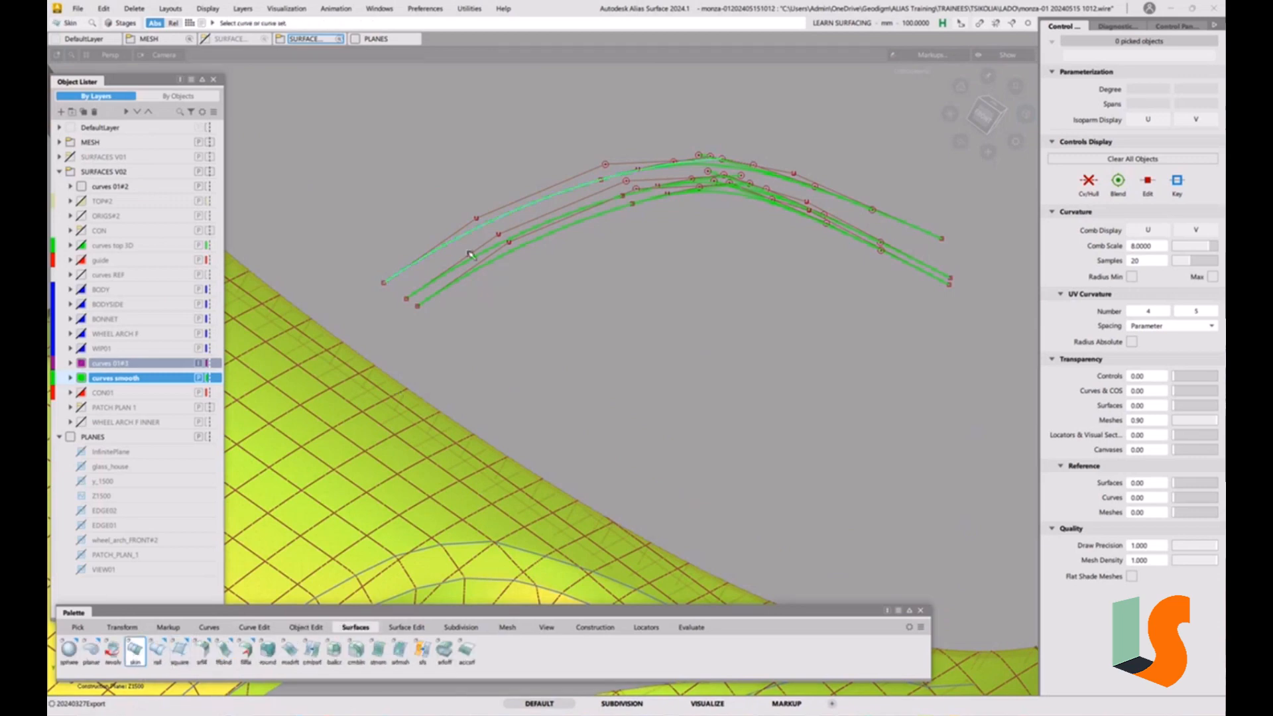
{"action": "left_click", "coordinate": [473, 259]}
{"action": "left_click", "coordinate": [515, 322]}
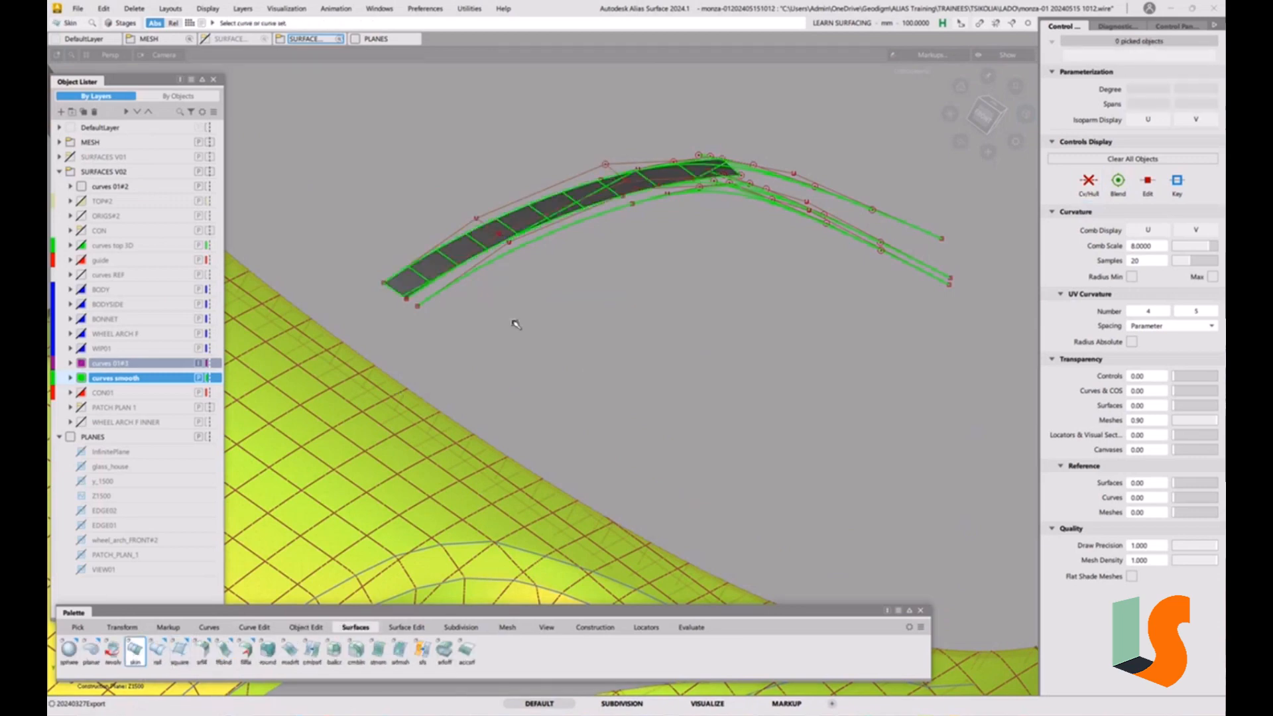
Pick the new skin surface and move it vertically down onto the body mesh along the opening's upper rim.
{"action": "left_click_drag", "start_coordinate": [516, 323], "coordinate": [484, 314], "text": "ctrl+shift"}
{"action": "left_click", "coordinate": [453, 257]}
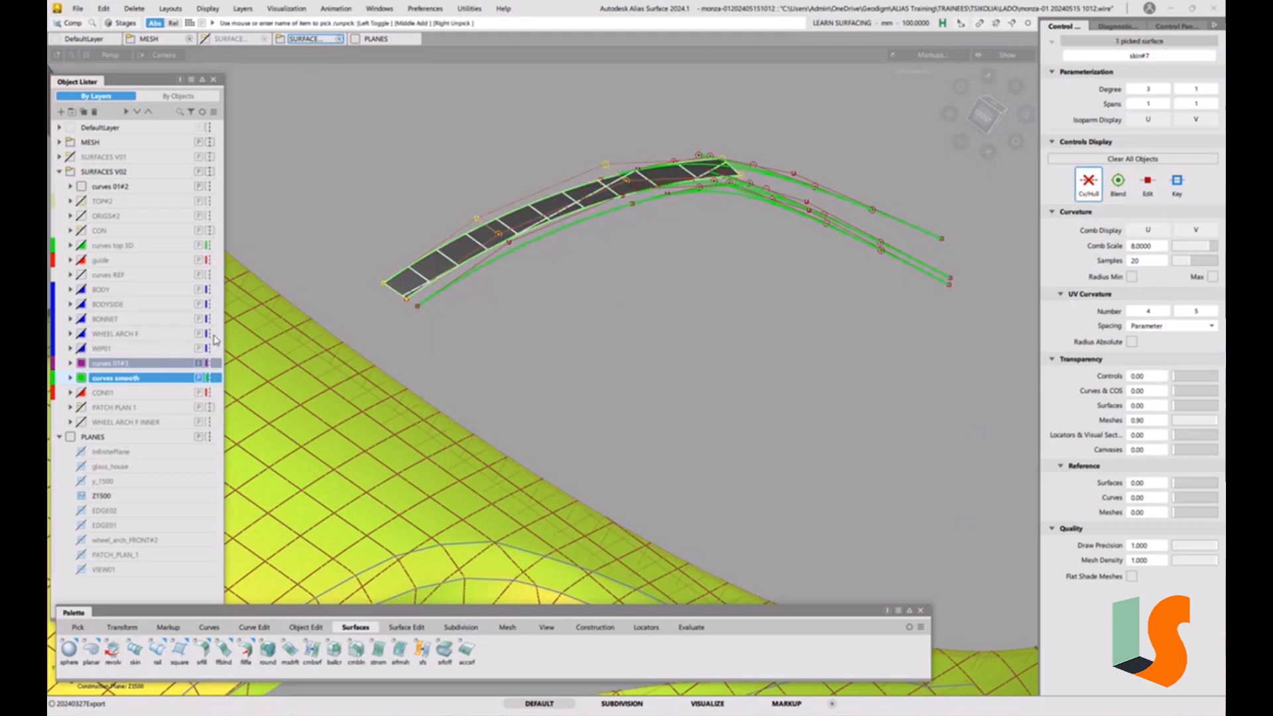
{"action": "right_click_drag", "start_coordinate": [467, 212], "coordinate": [557, 250], "text": "alt+shift"}
{"action": "right_click_drag", "start_coordinate": [630, 288], "coordinate": [675, 466], "text": "ctrl+shift"}
{"action": "left_click", "coordinate": [664, 316]}
{"action": "left_click", "coordinate": [609, 443]}
{"action": "right_click_drag", "start_coordinate": [697, 375], "coordinate": [672, 447]}
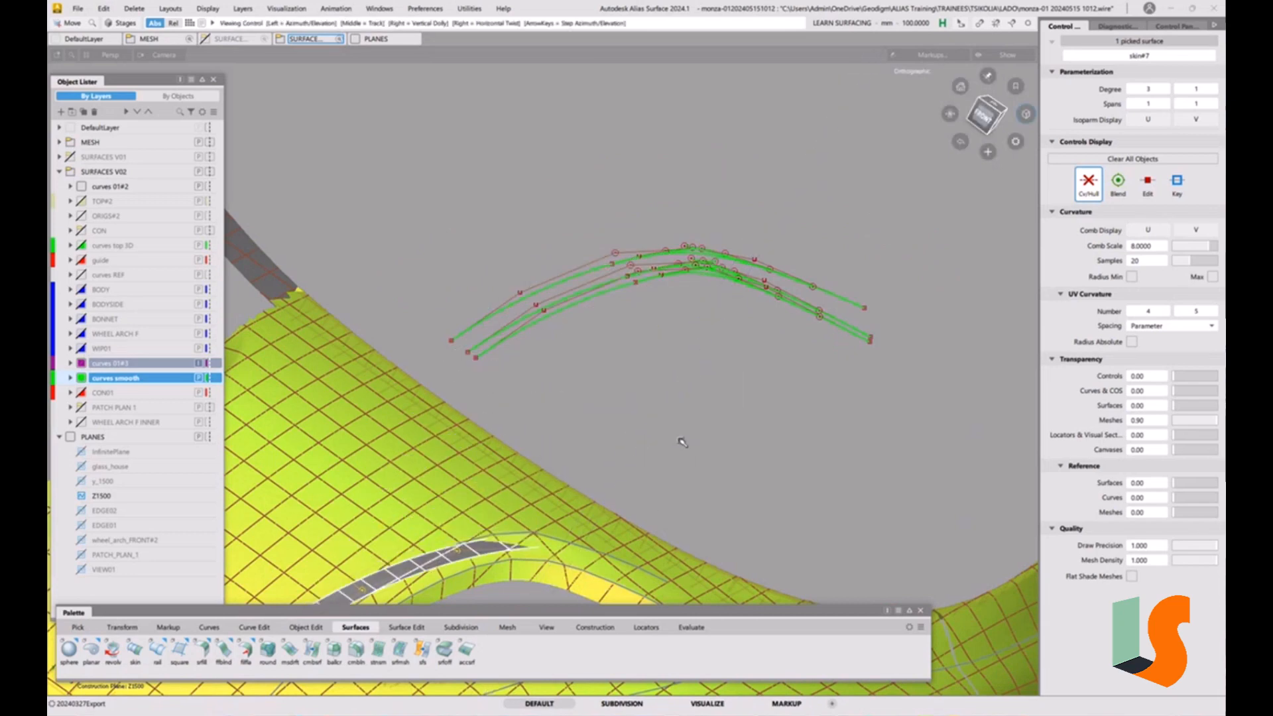
With mouse sensitivity 1 and edge-loop selection, lower the skin strip's front end CV row in Z toward the body mesh.
{"action": "middle_click_drag", "start_coordinate": [684, 437], "coordinate": [738, 273], "text": "alt+shift"}
{"action": "left_click_drag", "start_coordinate": [738, 273], "coordinate": [605, 358], "text": "alt+shift"}
{"action": "right_click_drag", "start_coordinate": [605, 357], "coordinate": [531, 351], "text": "alt+shift"}
{"action": "key", "text": "grave"}
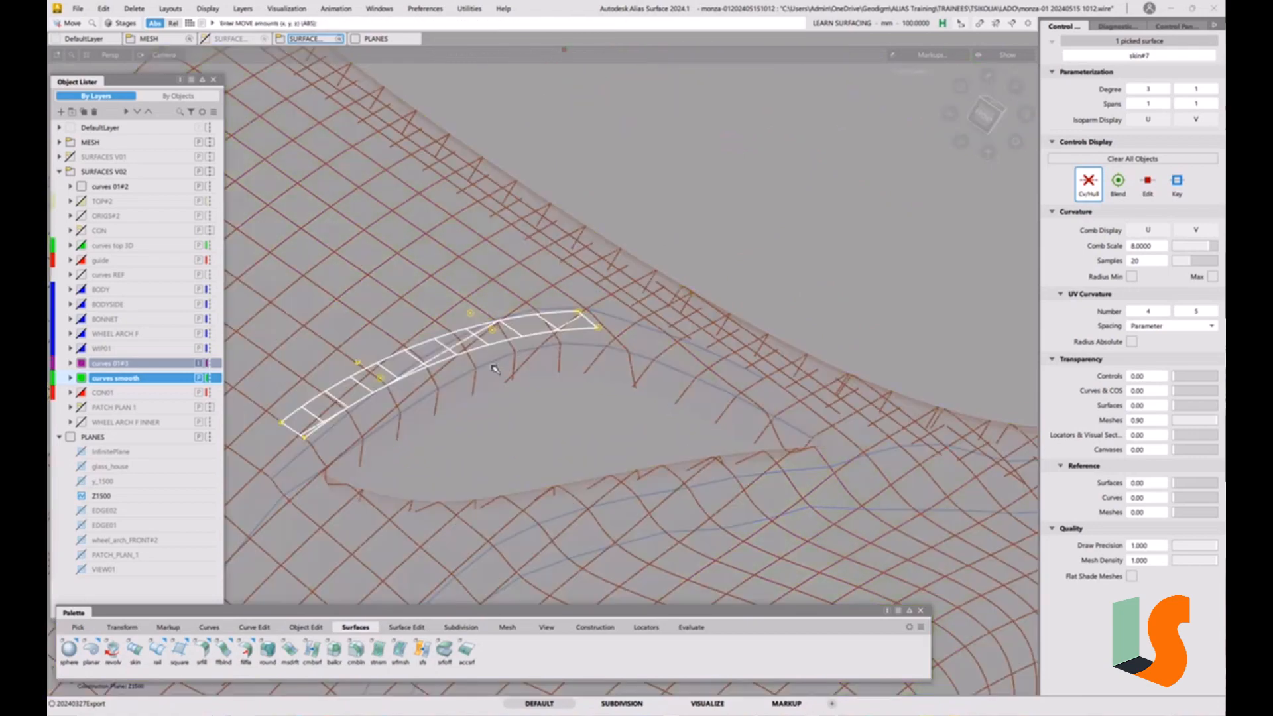
{"action": "left_click_drag", "start_coordinate": [481, 349], "coordinate": [650, 361], "text": "alt+shift"}
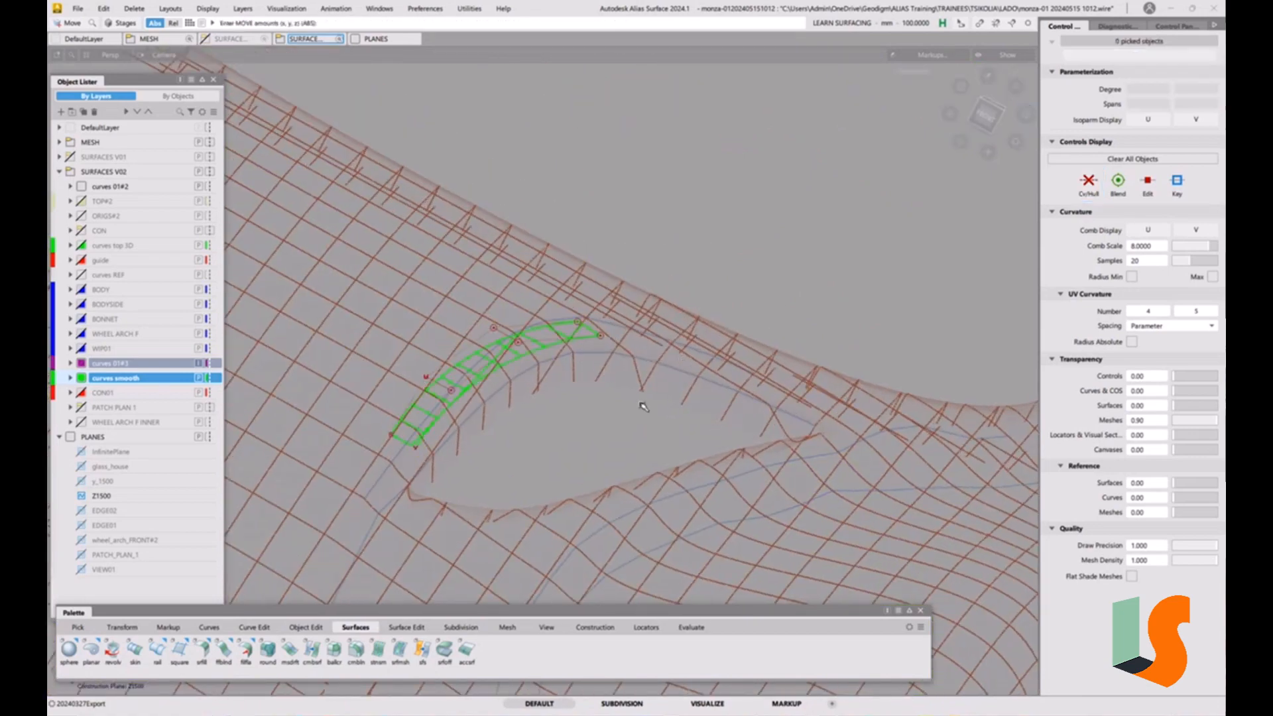
{"action": "left_click_drag", "start_coordinate": [640, 403], "coordinate": [684, 350], "text": "alt+shift"}
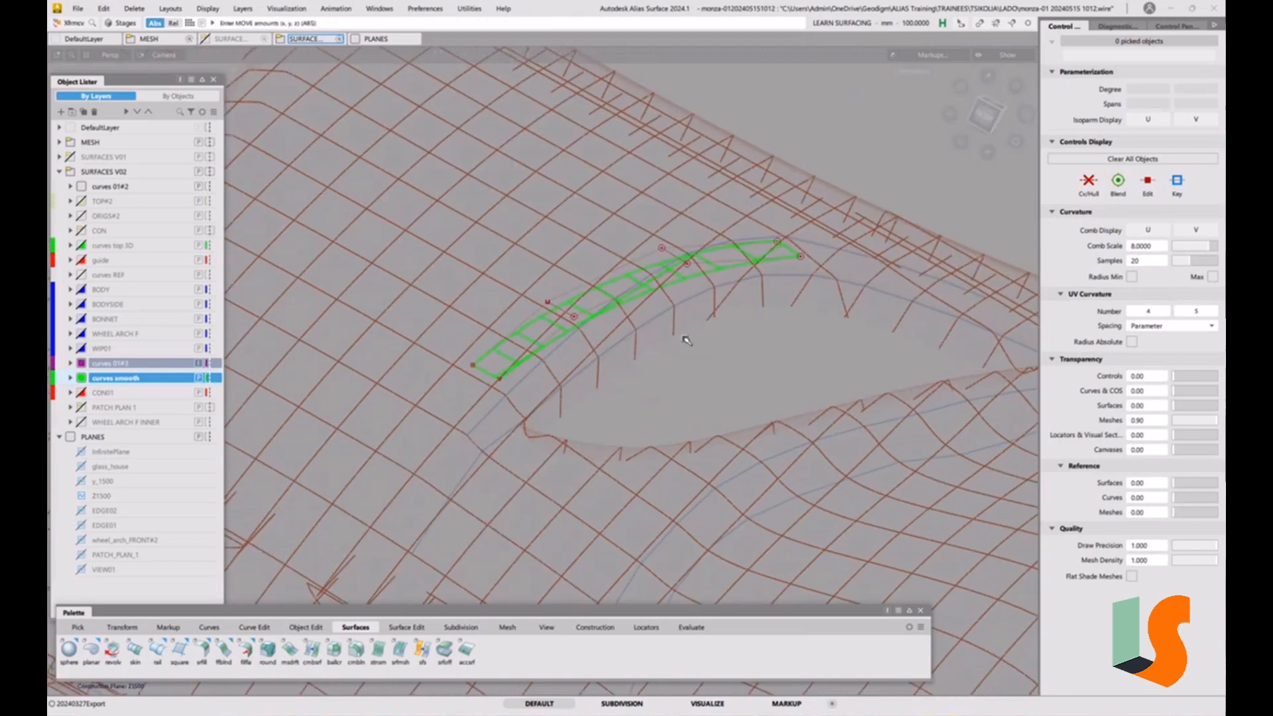
{"action": "right_click", "coordinate": [687, 340]}
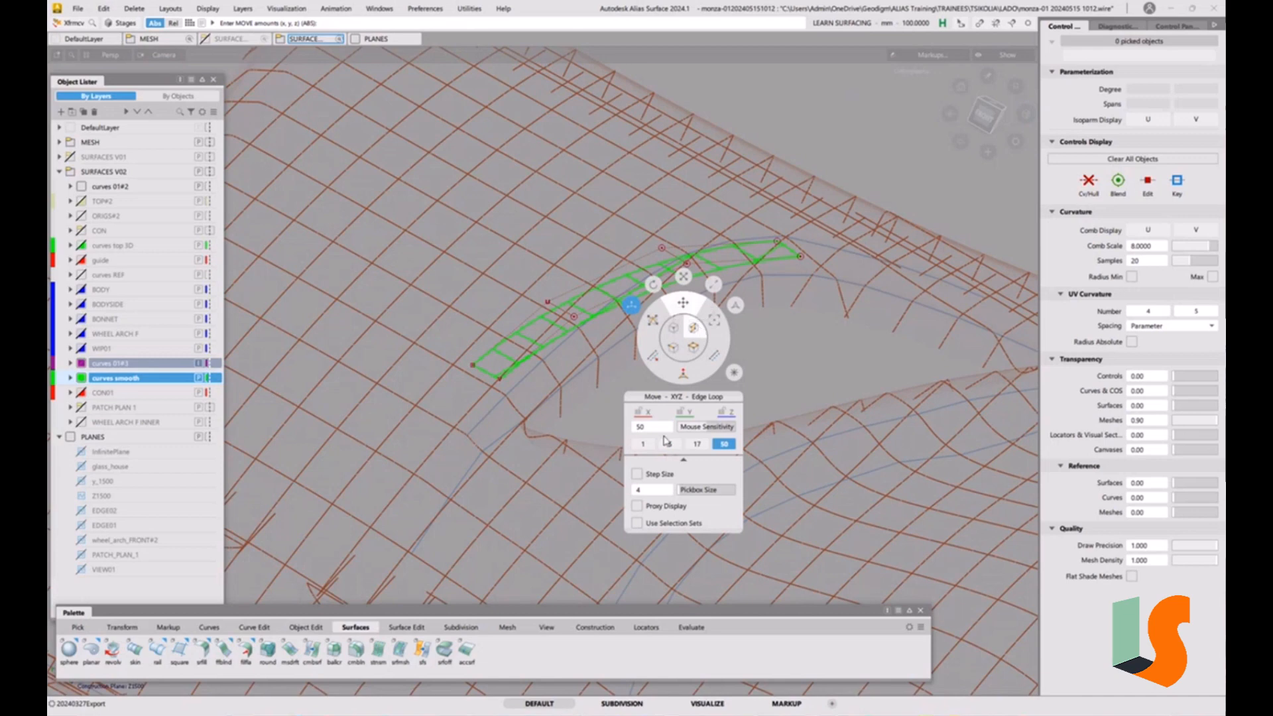
{"action": "left_click", "coordinate": [644, 445]}
{"action": "left_click", "coordinate": [479, 371]}
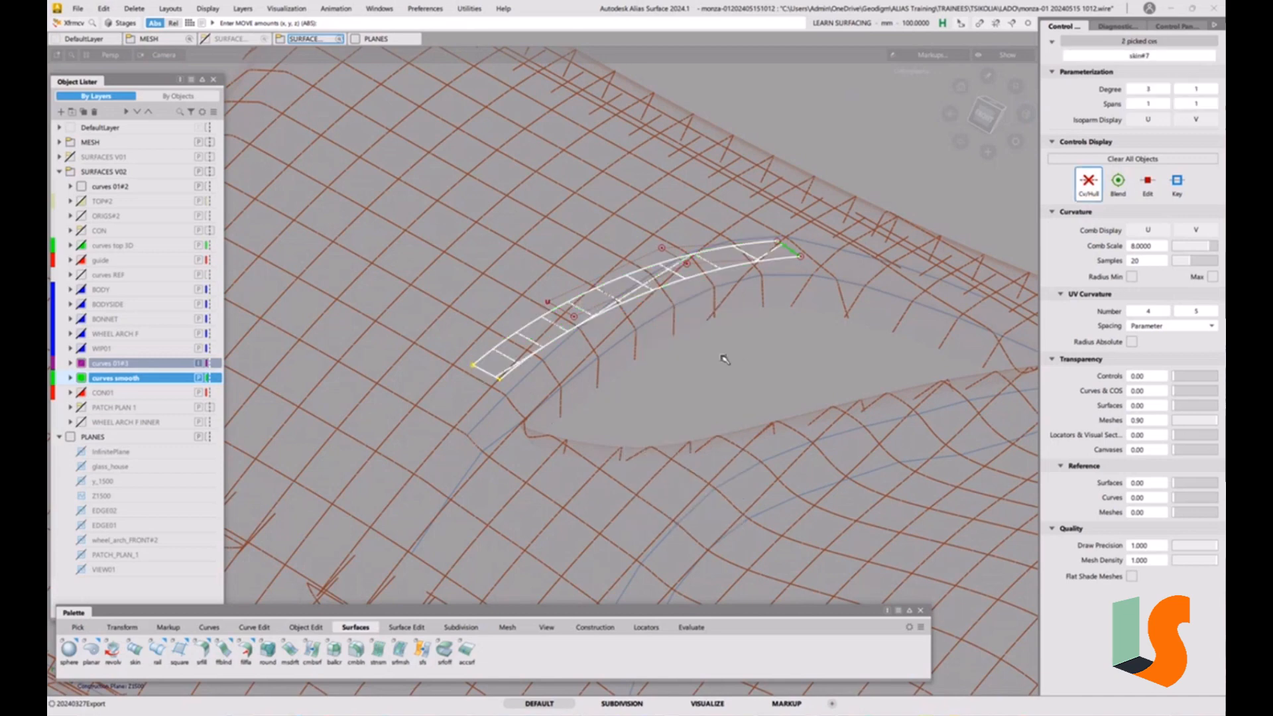
{"action": "key", "text": "F2"}
{"action": "mouse_move", "coordinate": [751, 338]}
{"action": "right_mouse_down"}
{"action": "mouse_move", "coordinate": [716, 424]}
{"action": "mouse_move", "coordinate": [693, 361]}
{"action": "mouse_move", "coordinate": [686, 445]}
{"action": "right_mouse_up"}
{"action": "key", "text": "F2"}
Lower the strip's second CV row from the front by about 39 mm in Z, and raise its rear end row slightly.
{"action": "left_click", "coordinate": [555, 313]}
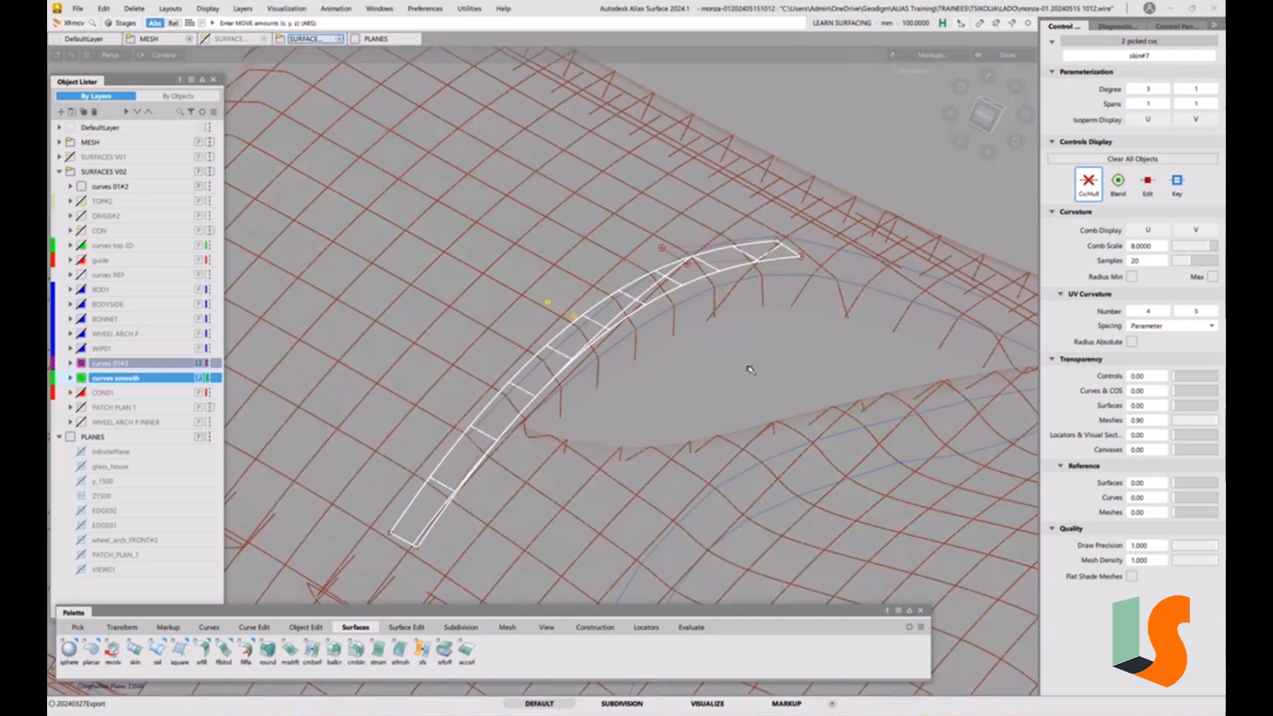
{"action": "key", "text": "F2"}
{"action": "right_click_drag", "start_coordinate": [754, 357], "coordinate": [749, 396]}
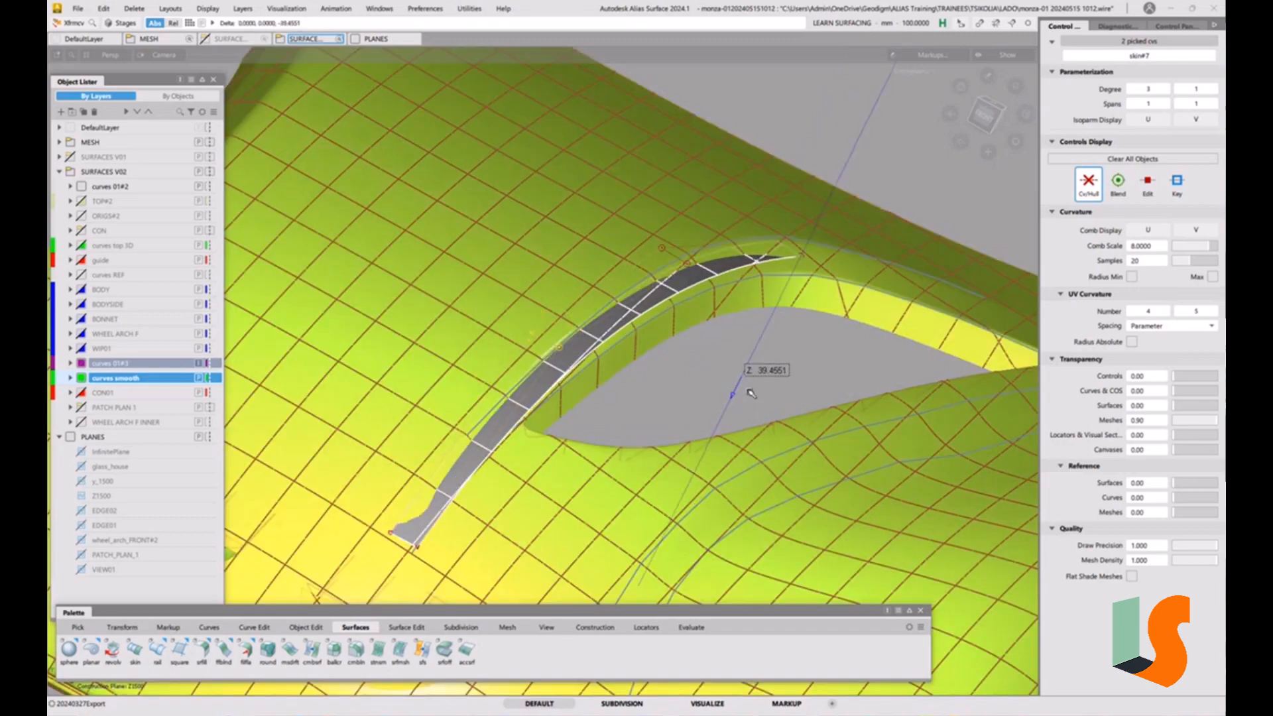
{"action": "key", "text": "F2"}
{"action": "key", "text": "F2"}
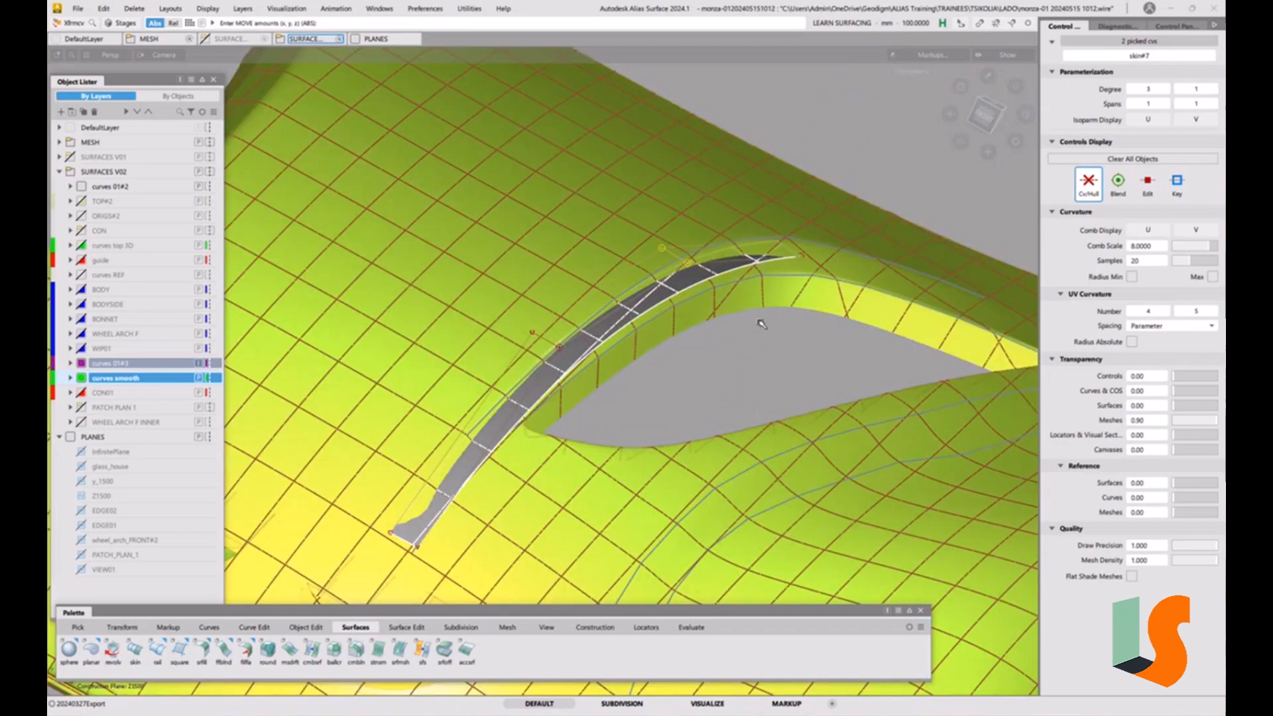
{"action": "left_click", "coordinate": [788, 247]}
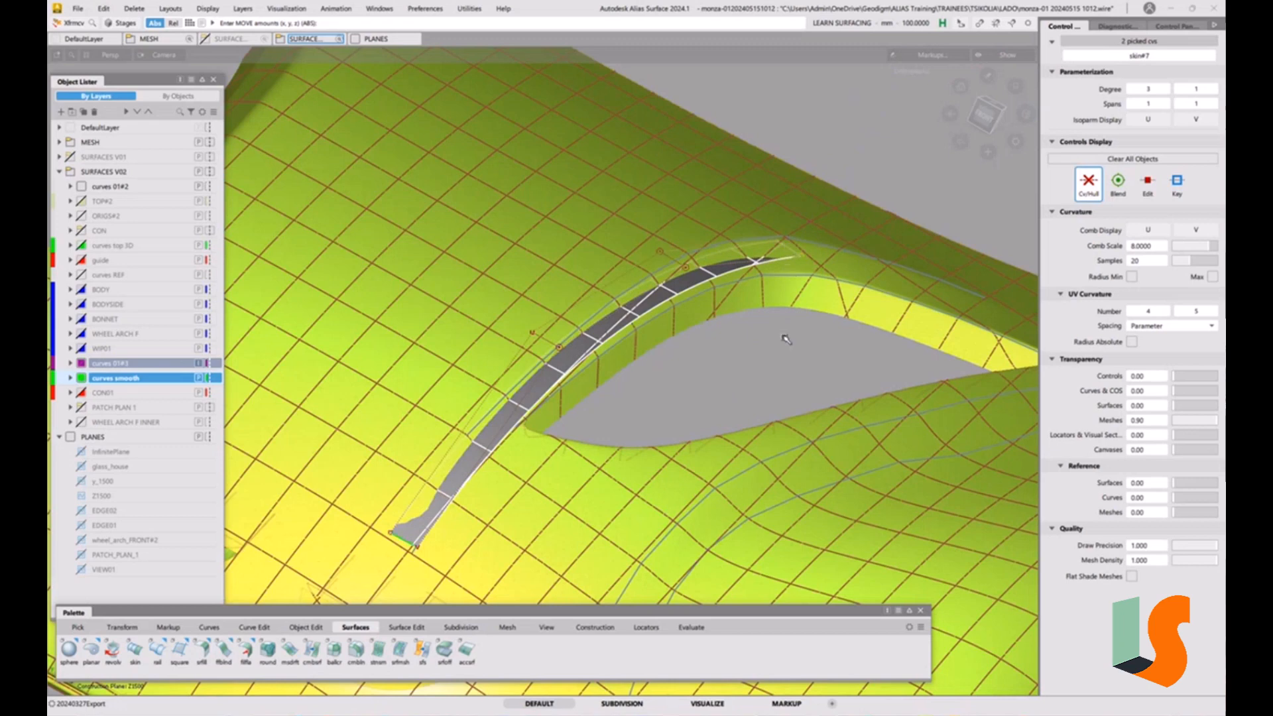
{"action": "right_click_drag", "start_coordinate": [782, 336], "coordinate": [788, 319]}
{"action": "left_click", "coordinate": [695, 292]}
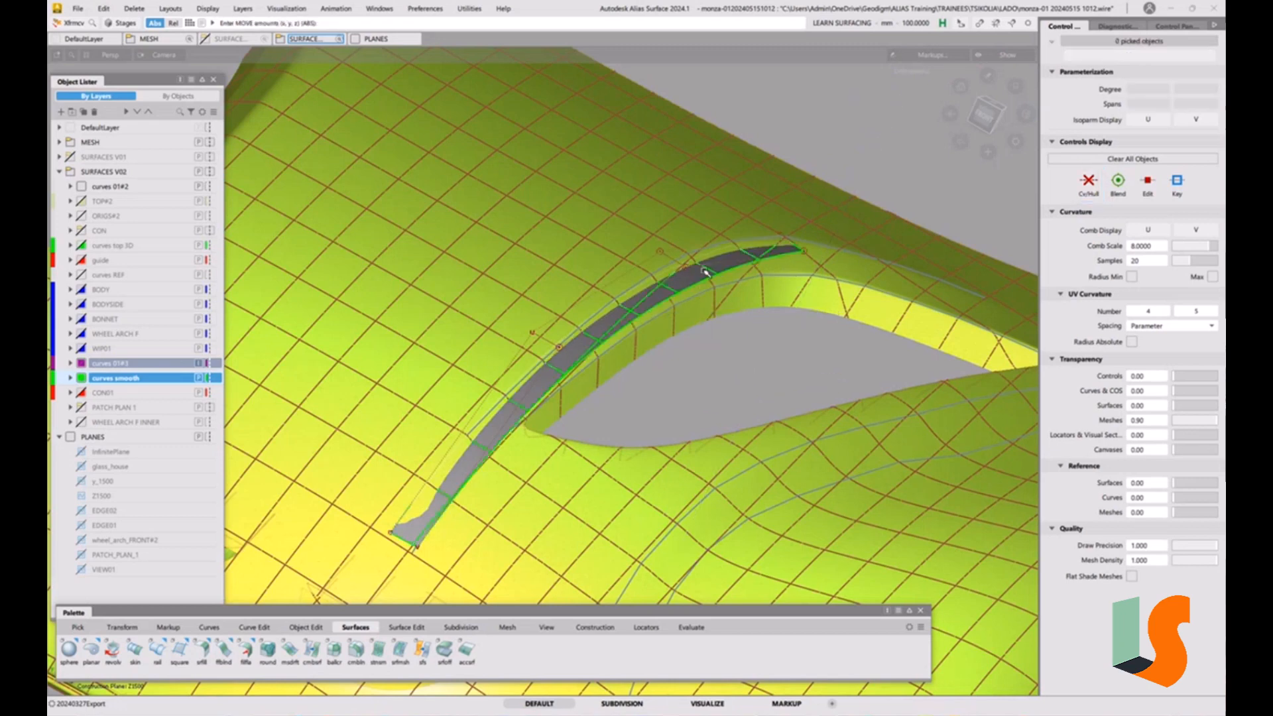
Adjust the strip's long inner edge CV row in Z, and raise the long outer edge row to follow the mesh.
{"action": "left_click", "coordinate": [706, 267]}
{"action": "right_click_drag", "start_coordinate": [764, 324], "coordinate": [754, 364]}
{"action": "key", "text": "F2"}
{"action": "left_click", "coordinate": [642, 267]}
{"action": "key", "text": "F2"}
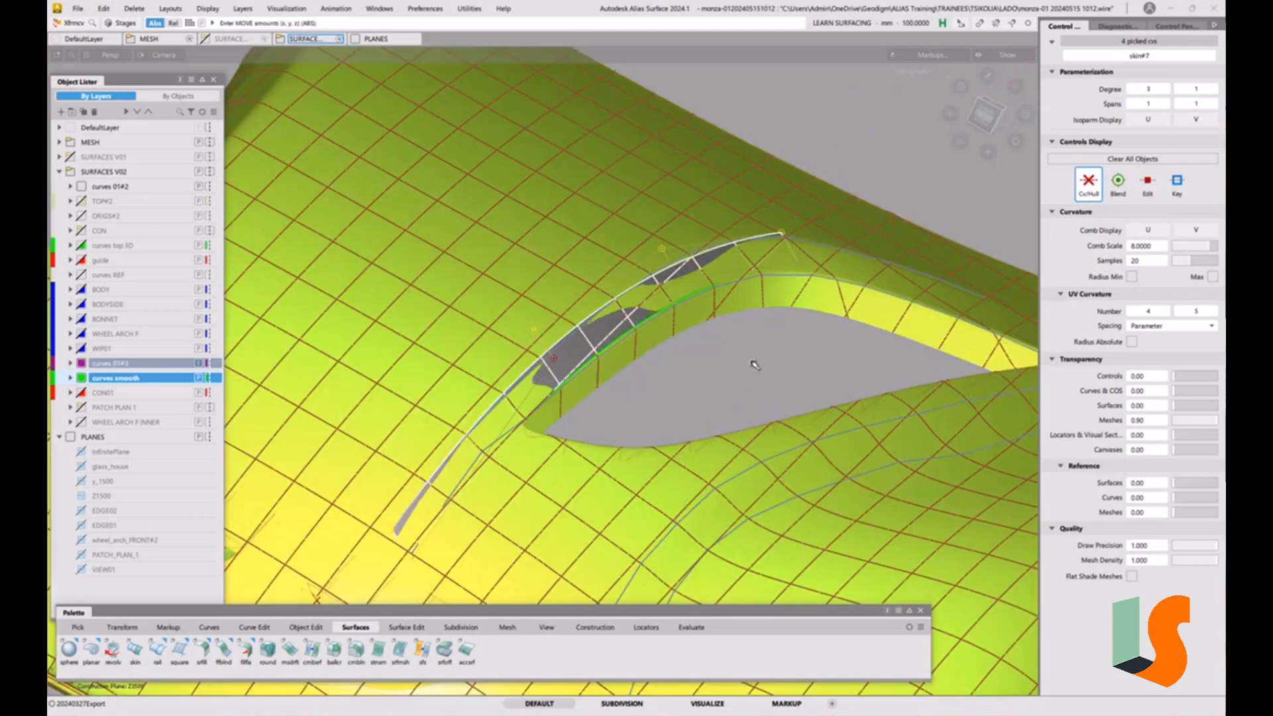
{"action": "key", "text": "F2"}
Switch from edge-loop to single-CV editing and shift the strip's rear inner corner CV slightly in Z.
{"action": "left_click_drag", "start_coordinate": [622, 386], "coordinate": [657, 356], "text": "alt+shift"}
{"action": "right_click_drag", "start_coordinate": [657, 356], "coordinate": [692, 307], "text": "alt+shift"}
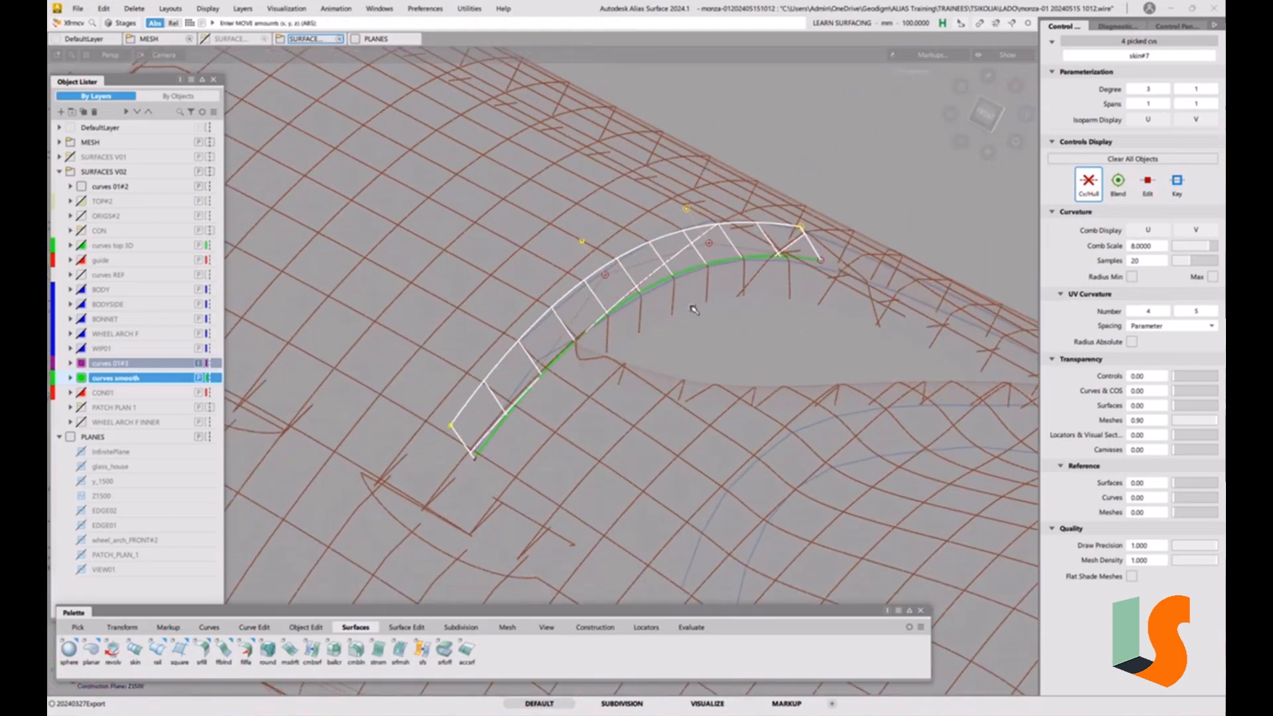
{"action": "left_click", "coordinate": [741, 330]}
{"action": "left_click_drag", "start_coordinate": [741, 330], "coordinate": [692, 265], "text": "alt+shift"}
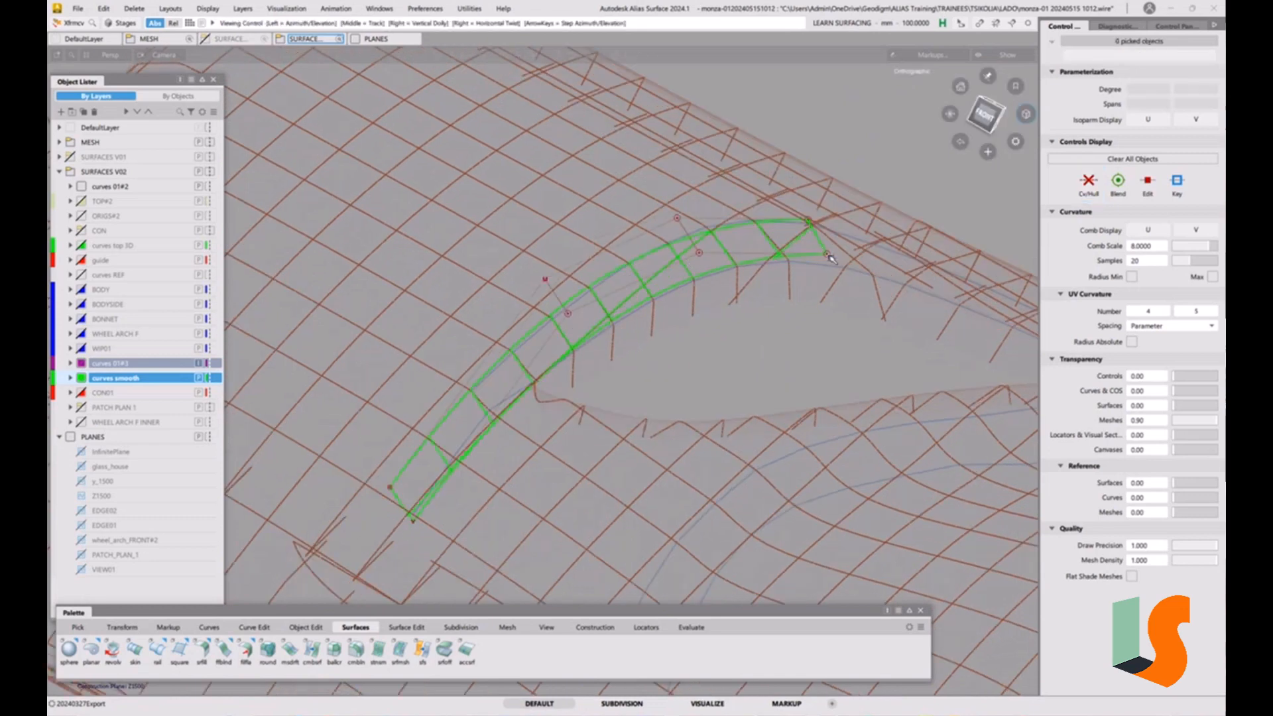
{"action": "left_click_drag", "start_coordinate": [808, 230], "coordinate": [818, 260], "text": "alt+shift"}
{"action": "key", "text": "alt+shift"}
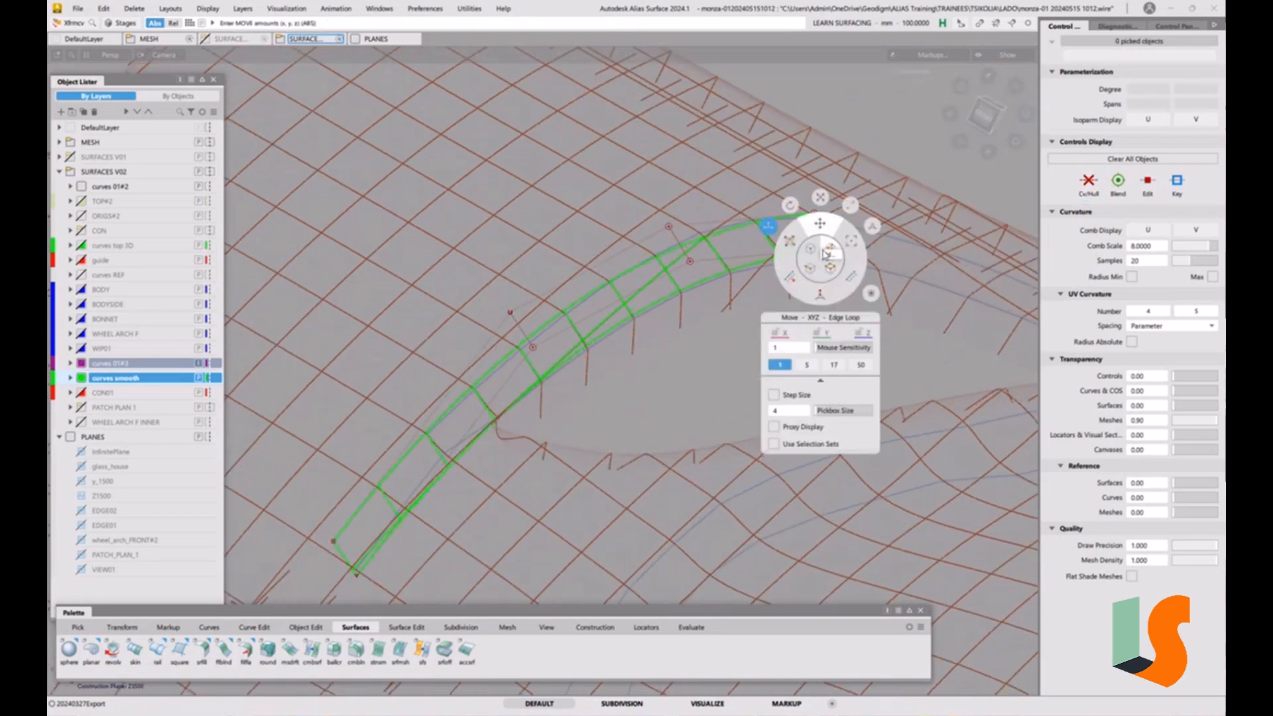
{"action": "left_click", "coordinate": [832, 251]}
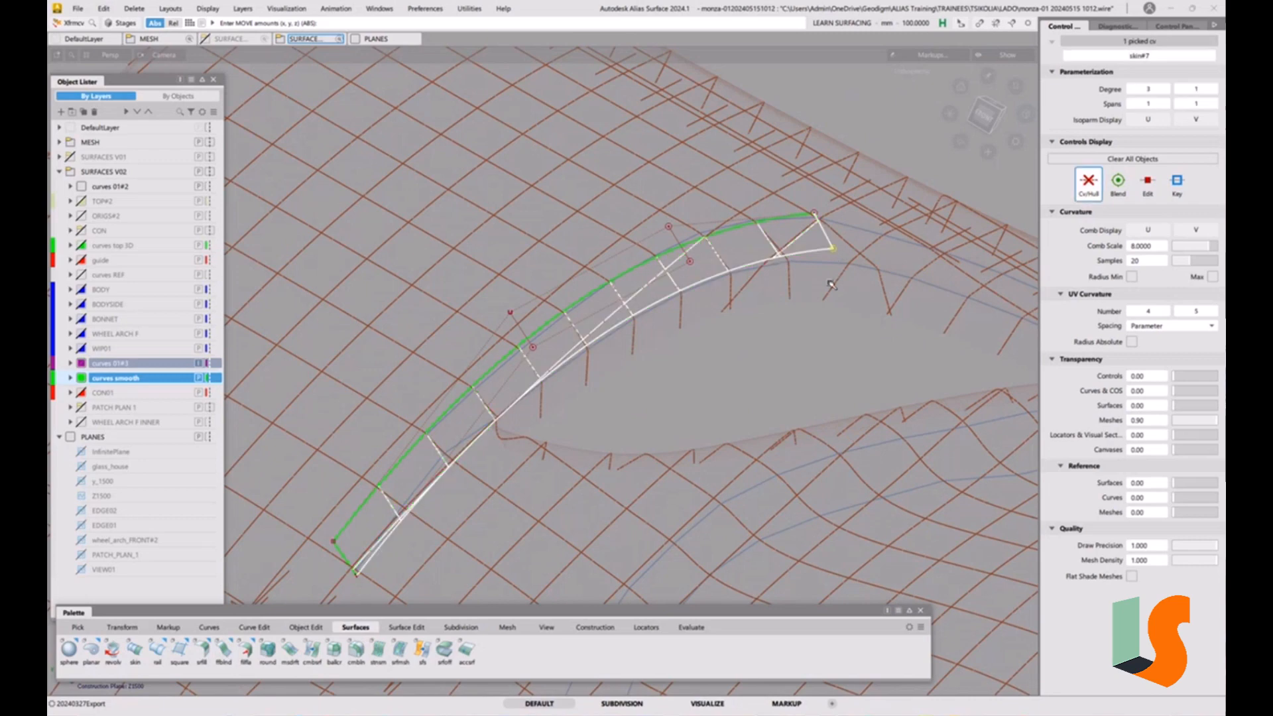
{"action": "right_click_drag", "start_coordinate": [819, 338], "coordinate": [820, 333]}
Fine-tune the height of the inner and outer corner CVs at the strip's front end to fit the body mesh.
{"action": "left_click_drag", "start_coordinate": [673, 362], "coordinate": [461, 466], "text": "alt+shift"}
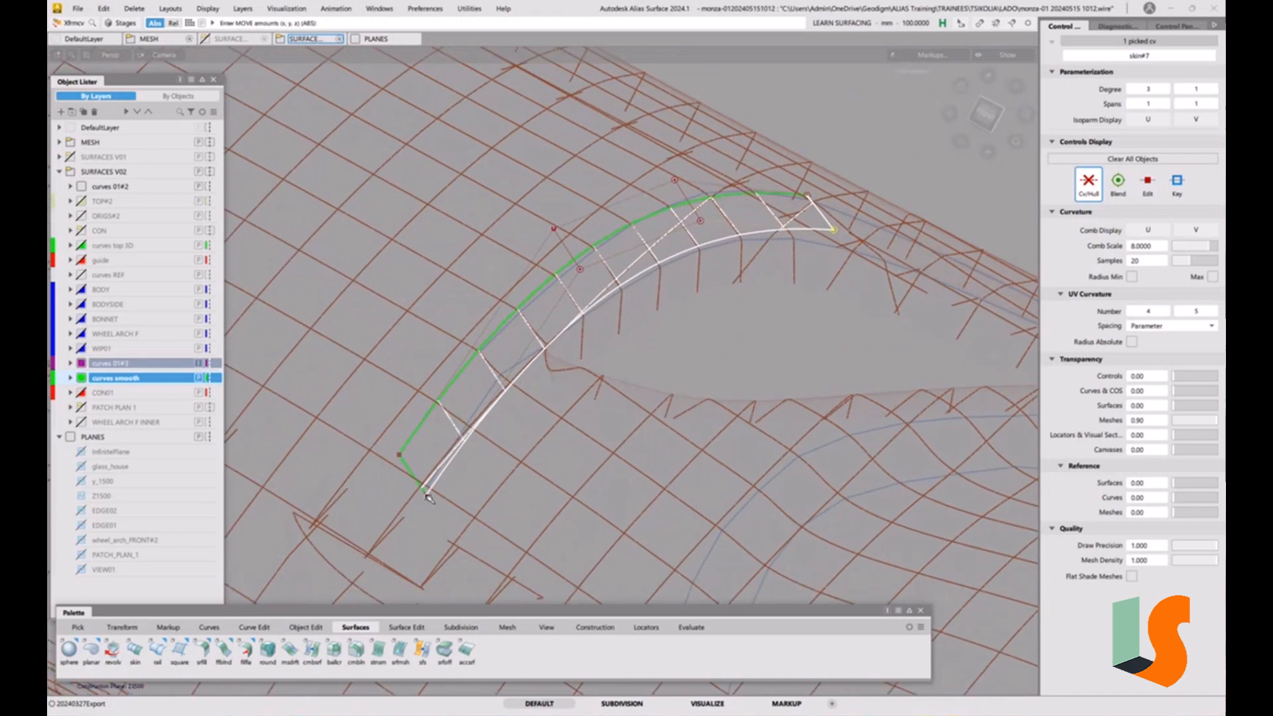
{"action": "left_click", "coordinate": [426, 495]}
{"action": "right_click_drag", "start_coordinate": [498, 482], "coordinate": [500, 458]}
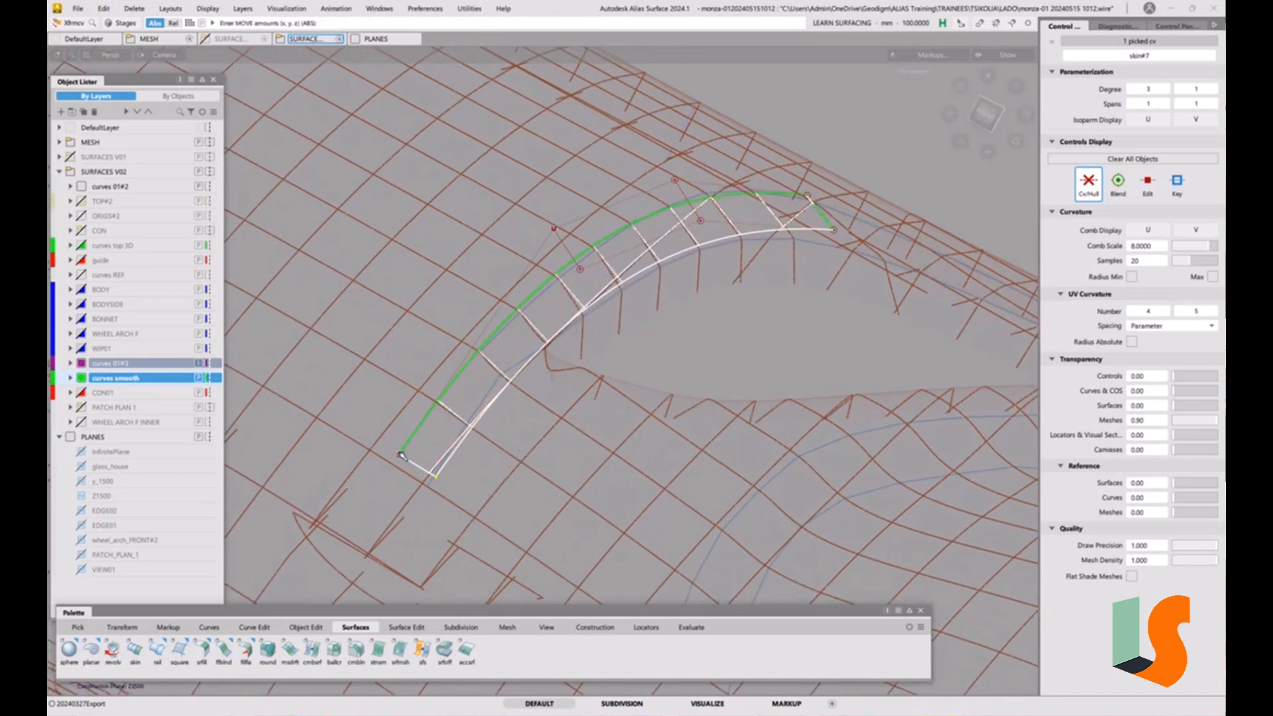
{"action": "left_click", "coordinate": [401, 454]}
{"action": "right_click_drag", "start_coordinate": [401, 439], "coordinate": [399, 435]}
{"action": "left_click", "coordinate": [437, 476]}
{"action": "right_click_drag", "start_coordinate": [480, 466], "coordinate": [482, 466]}
Lower the second CV from the front on the strip's inner edge slightly, and inspect the fit over the whole body.
{"action": "left_click", "coordinate": [581, 270]}
{"action": "right_click_drag", "start_coordinate": [714, 315], "coordinate": [710, 322]}
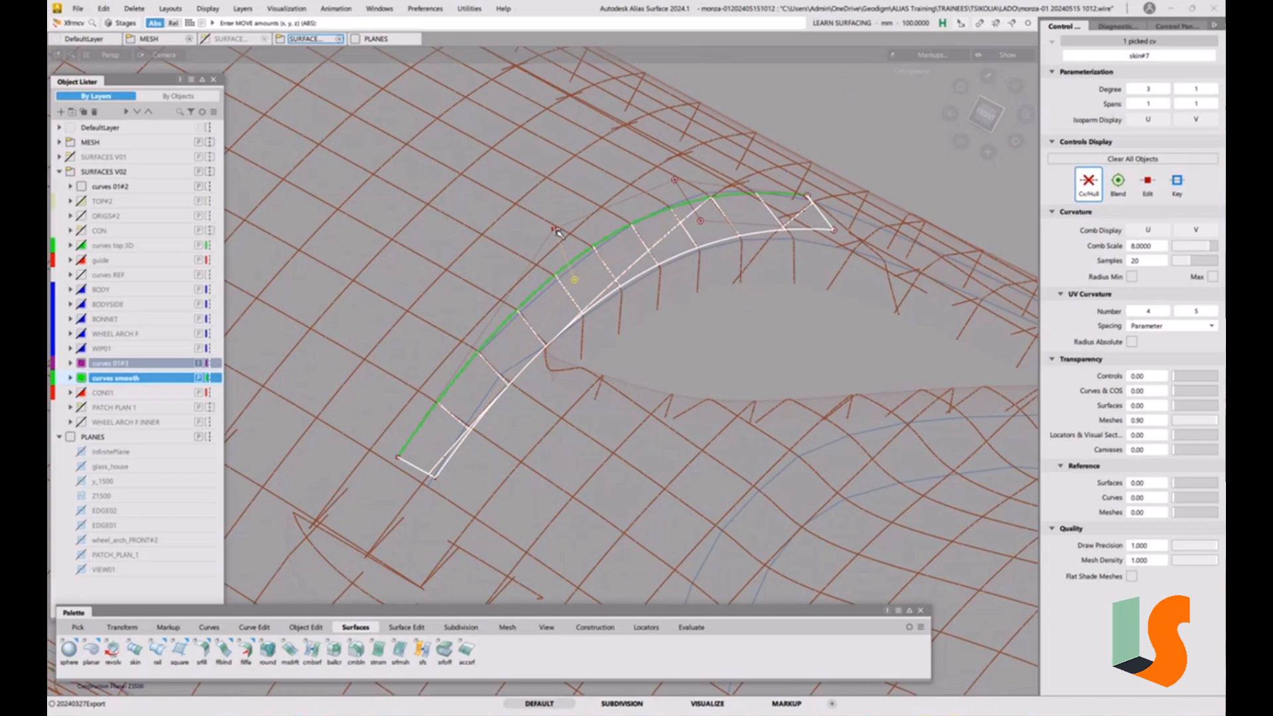
{"action": "key", "text": "5"}
{"action": "key", "text": "5"}
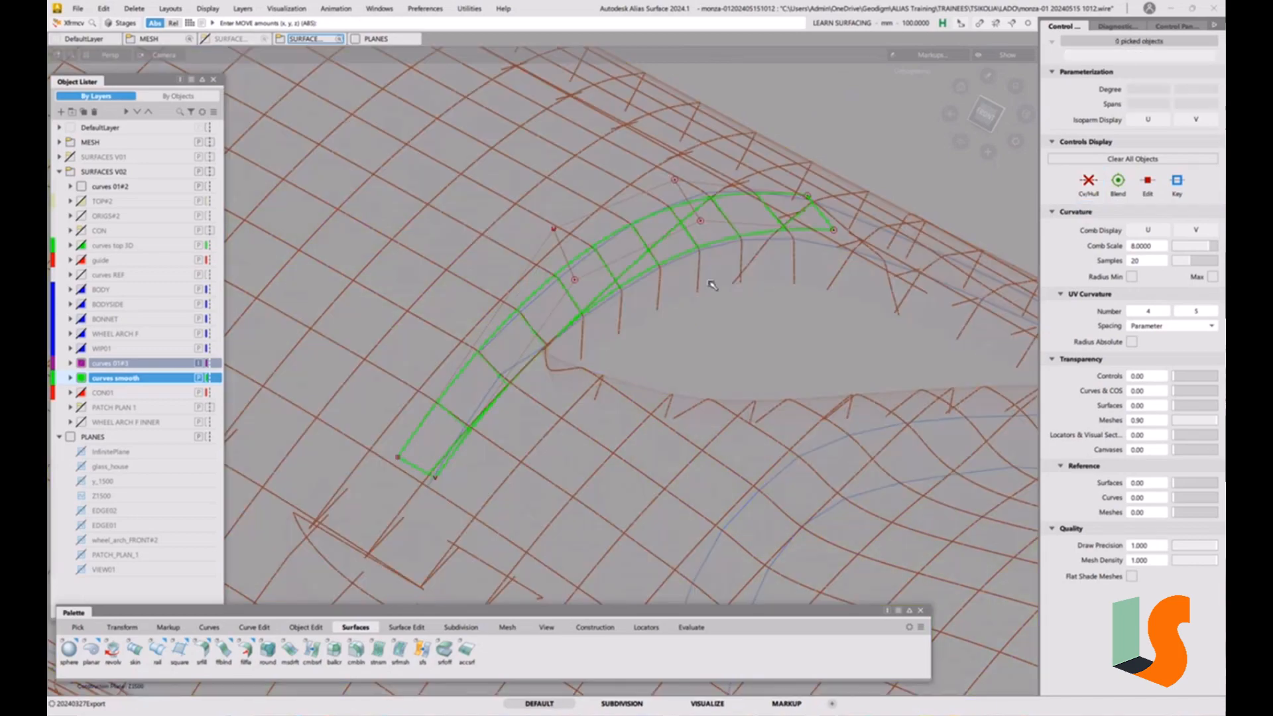
{"action": "right_click_drag", "start_coordinate": [712, 283], "coordinate": [684, 349], "text": "alt+shift"}
{"action": "left_click_drag", "start_coordinate": [737, 263], "coordinate": [650, 341], "text": "alt+shift"}
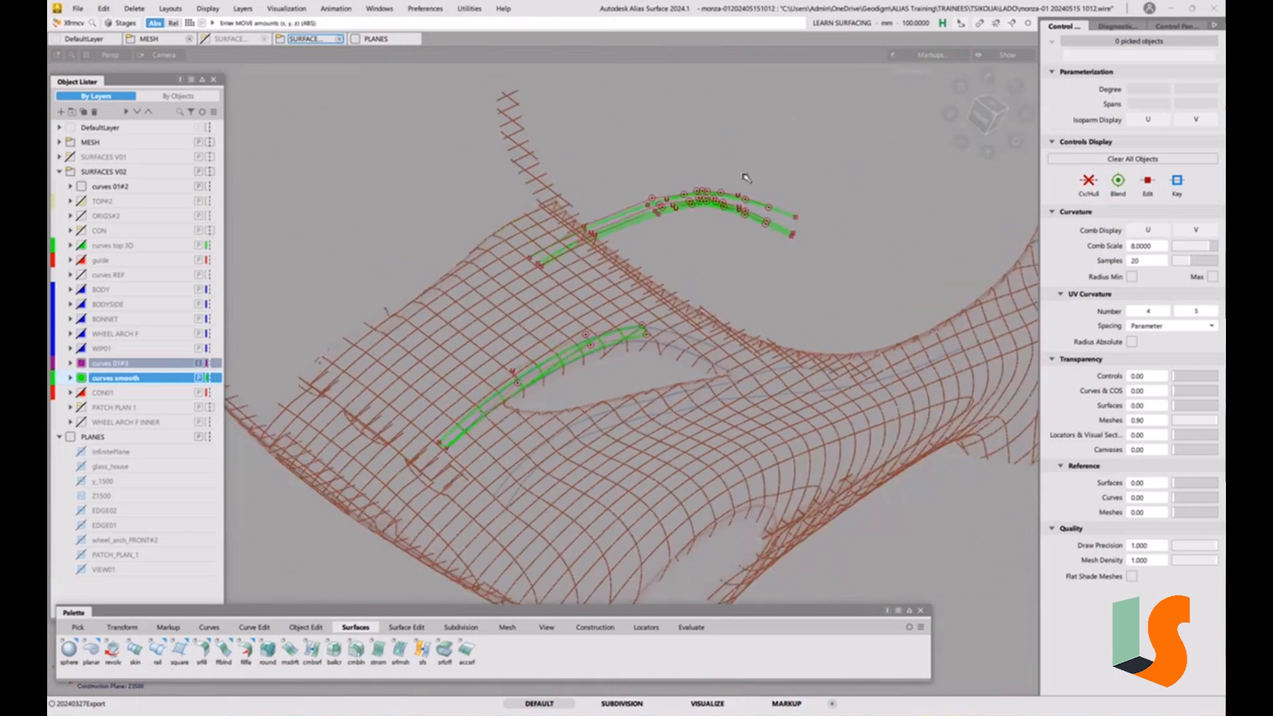